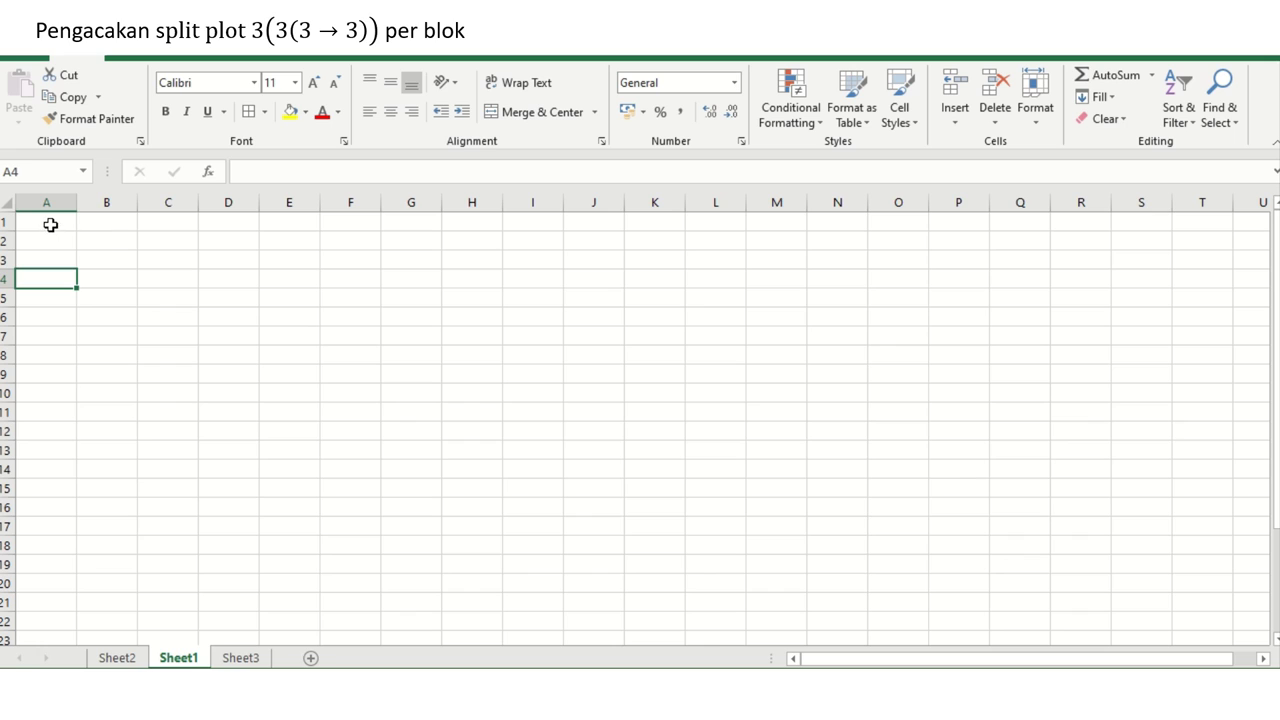
# - Enter the column headers A in cell A1 and Blok in cell B1
pyautogui.click(50, 224)
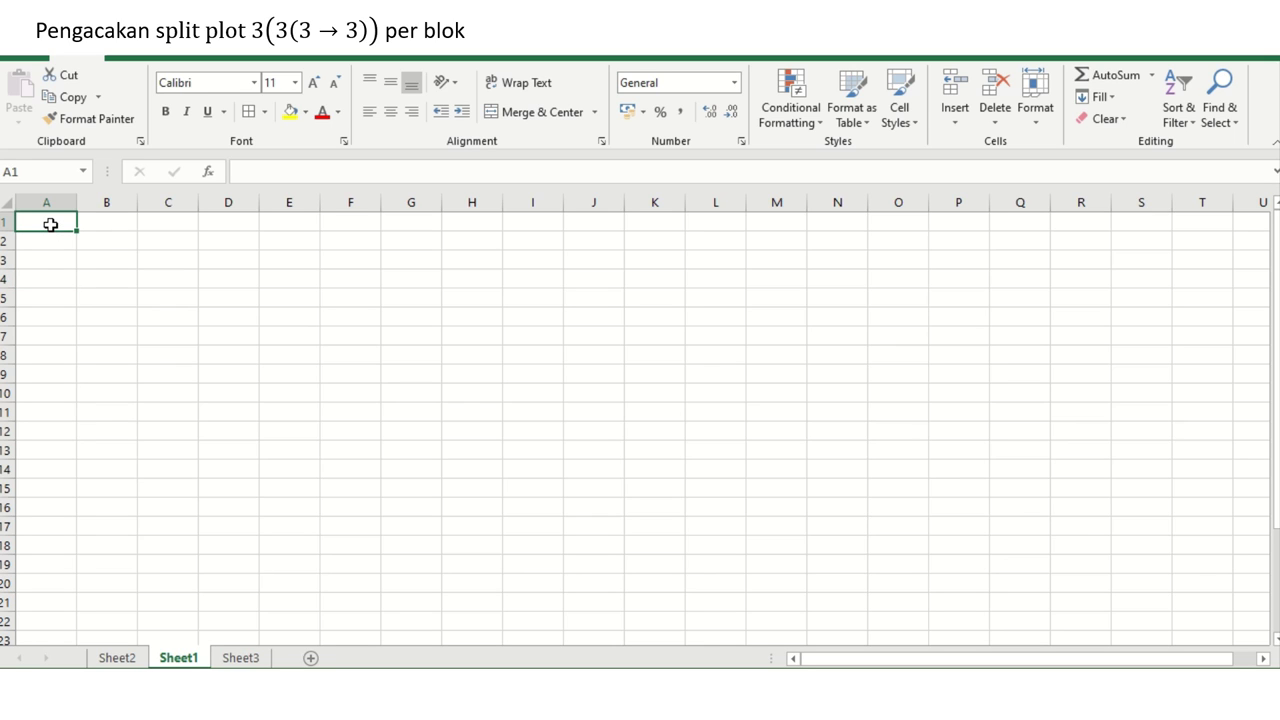
pyautogui.write('A')
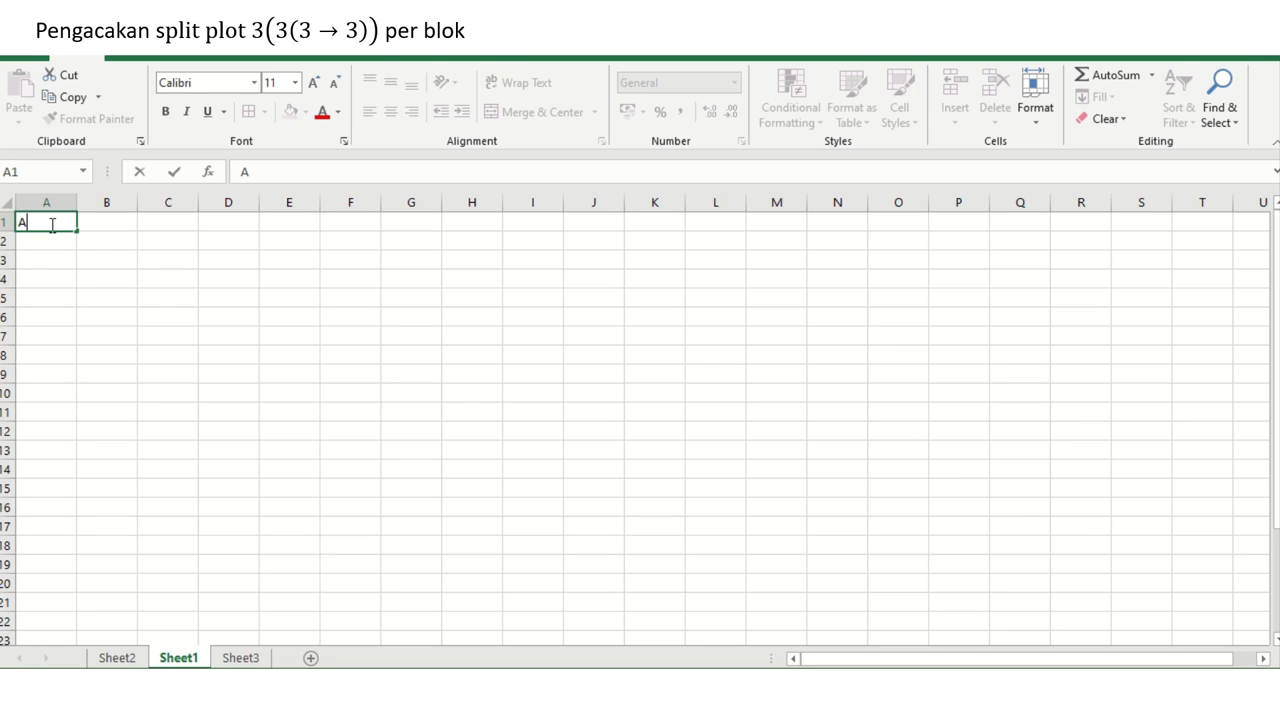
pyautogui.press('Tab')
pyautogui.write('Bl')
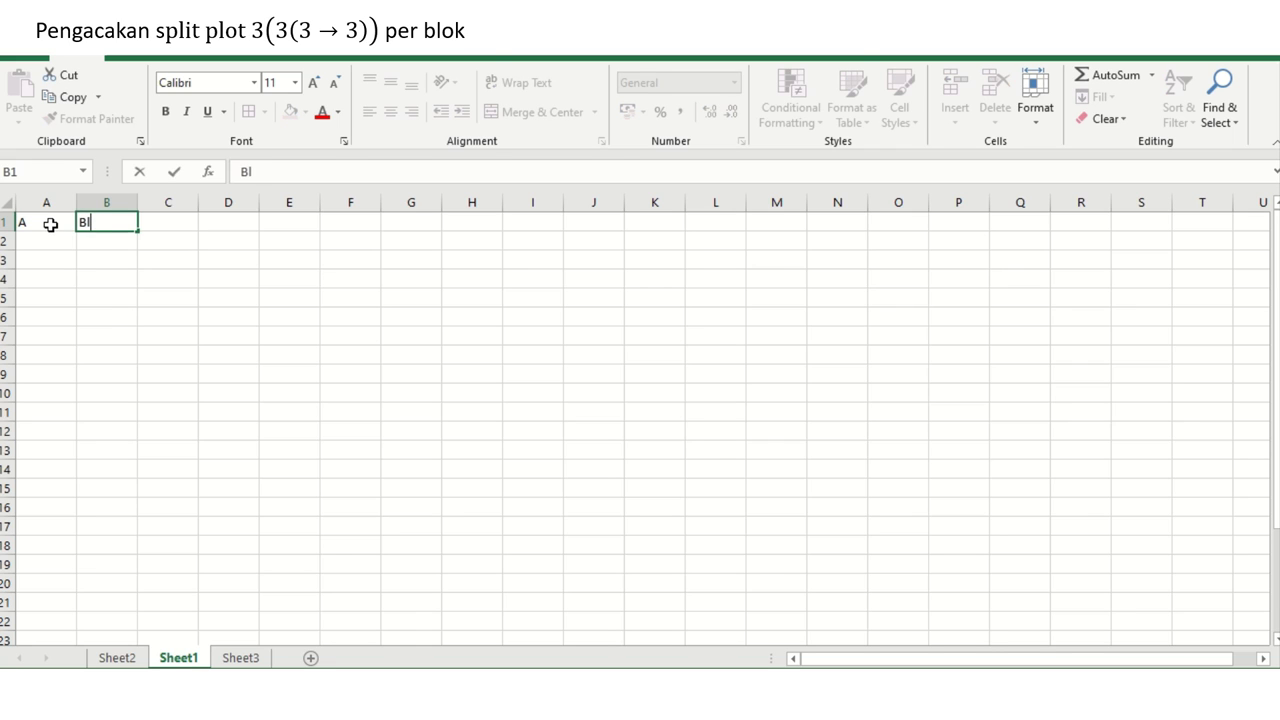
pyautogui.write('ok')
# - Fill cells A2 to A4 under header A with the treatment levels 1, 2 and 3
pyautogui.press('Down')
pyautogui.press('Left')
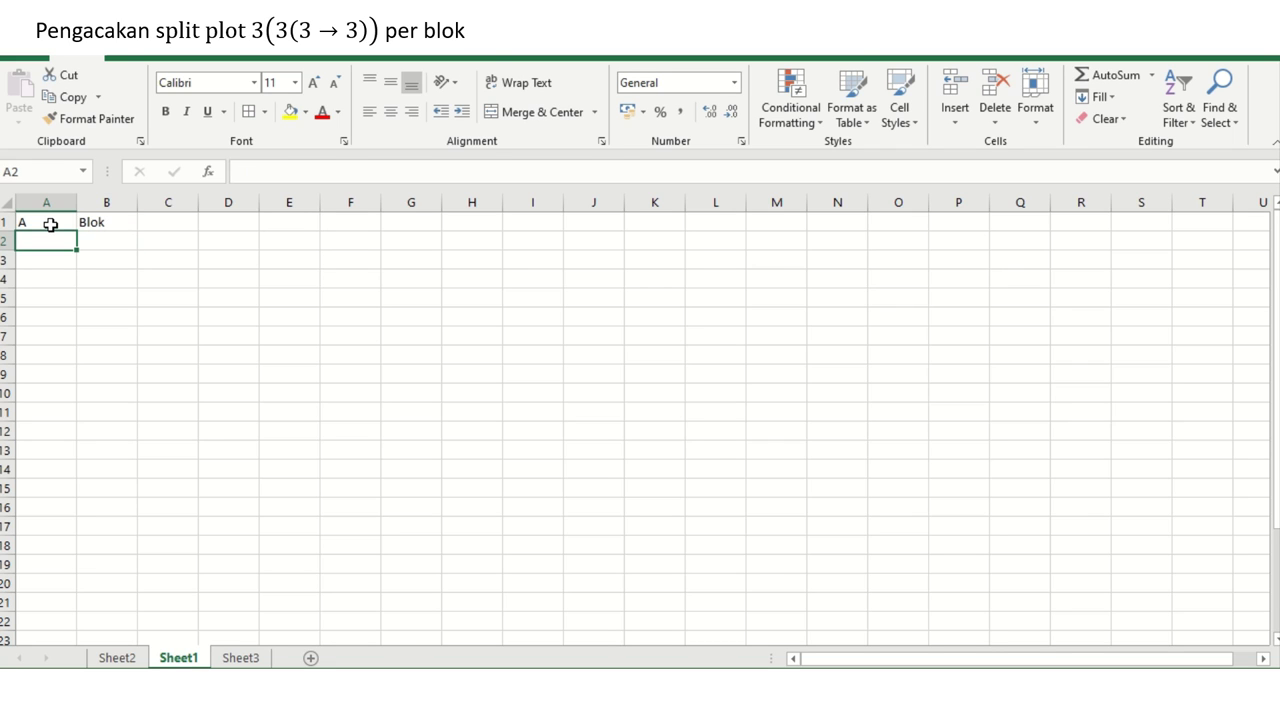
pyautogui.write('1')
pyautogui.press('Return')
pyautogui.write('2')
pyautogui.press('Return')
pyautogui.write('3')
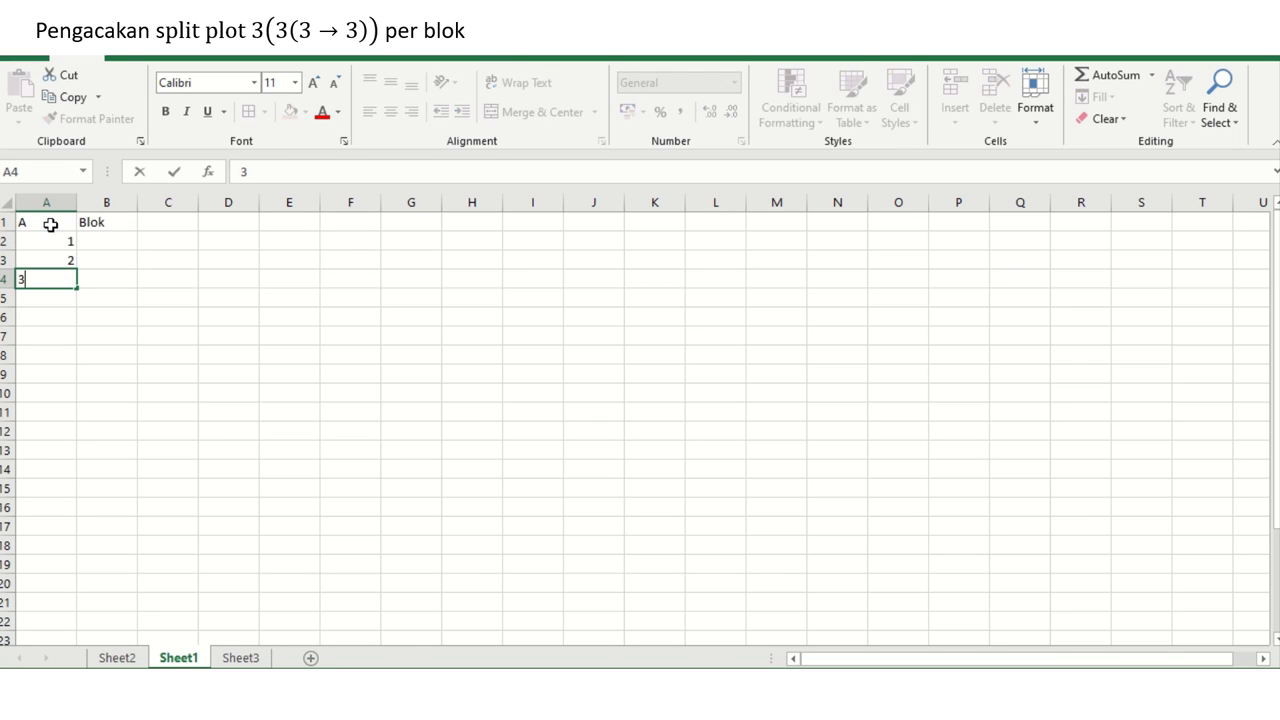
pyautogui.press('Return')
# - Fill the Blok column from B2 to B10 with three 1s, three 2s and three 3s
pyautogui.press('Up')
pyautogui.press('Up')
pyautogui.press('Up')
pyautogui.press('Right')
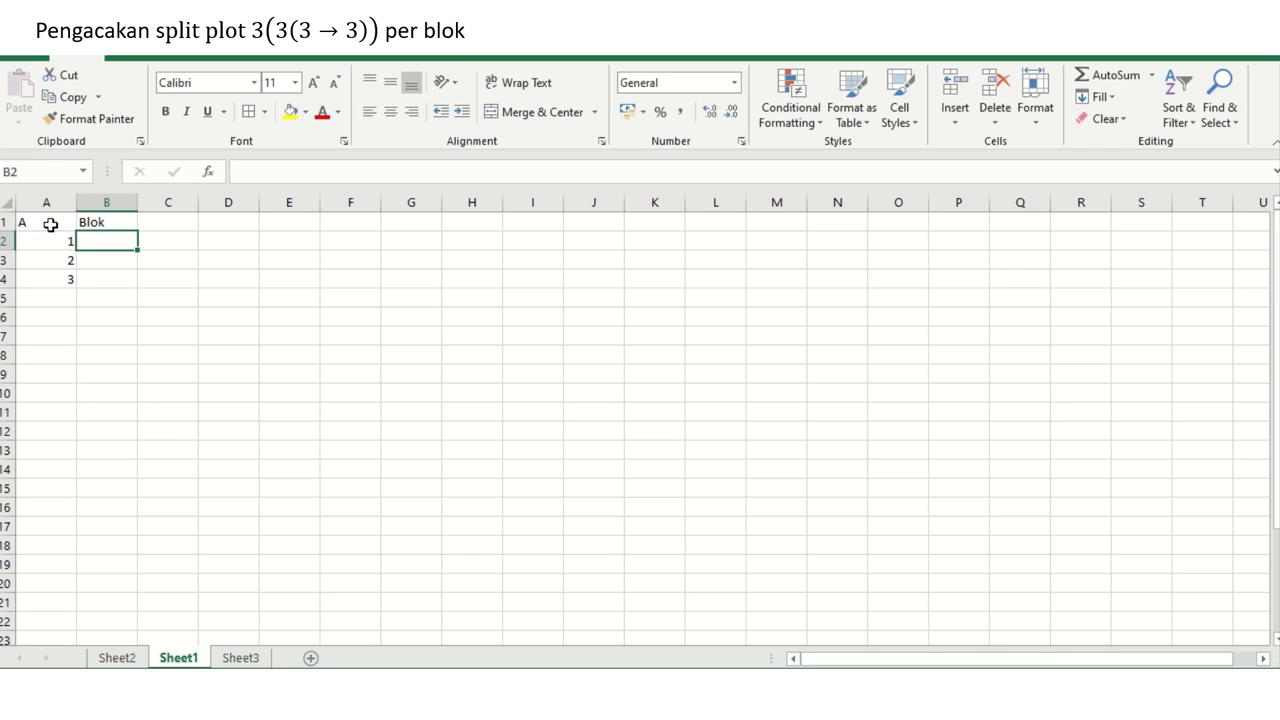
pyautogui.write('1')
pyautogui.press('Return')
pyautogui.write('1')
pyautogui.press('Return')
pyautogui.write('1')
pyautogui.press('Return')
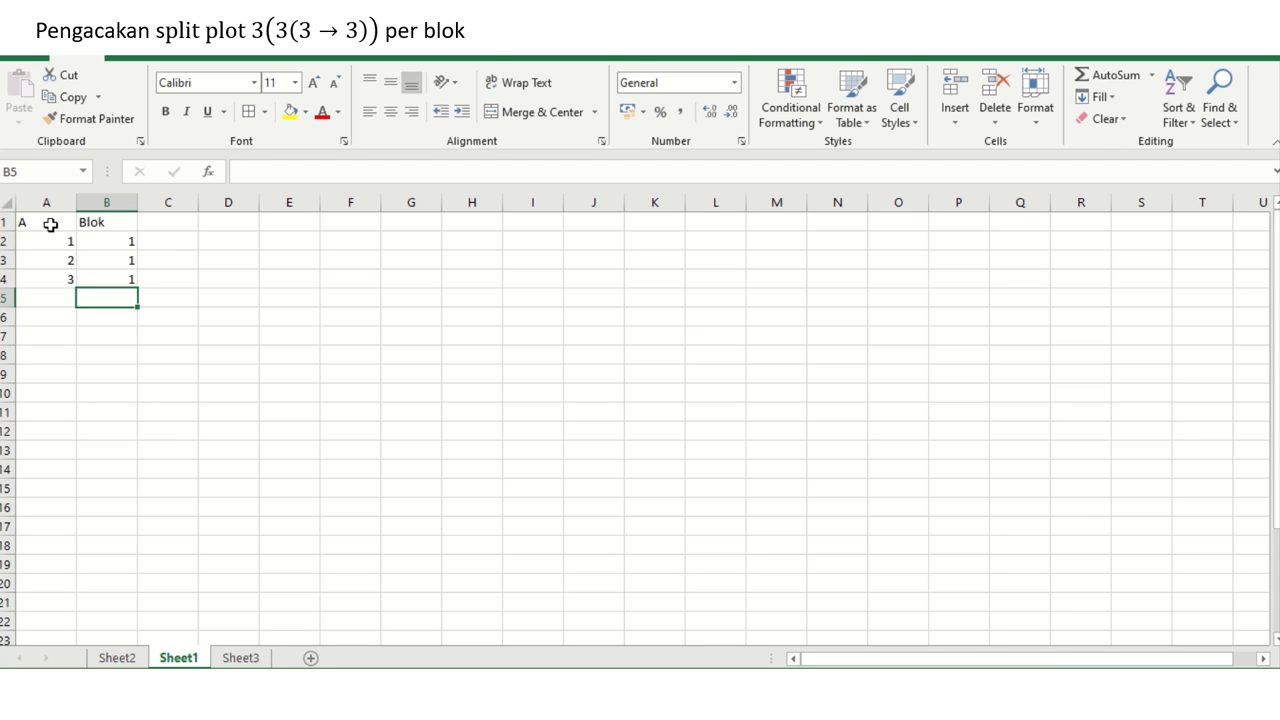
pyautogui.write('2')
pyautogui.press('Return')
pyautogui.write('2')
pyautogui.press('Return')
pyautogui.write('2')
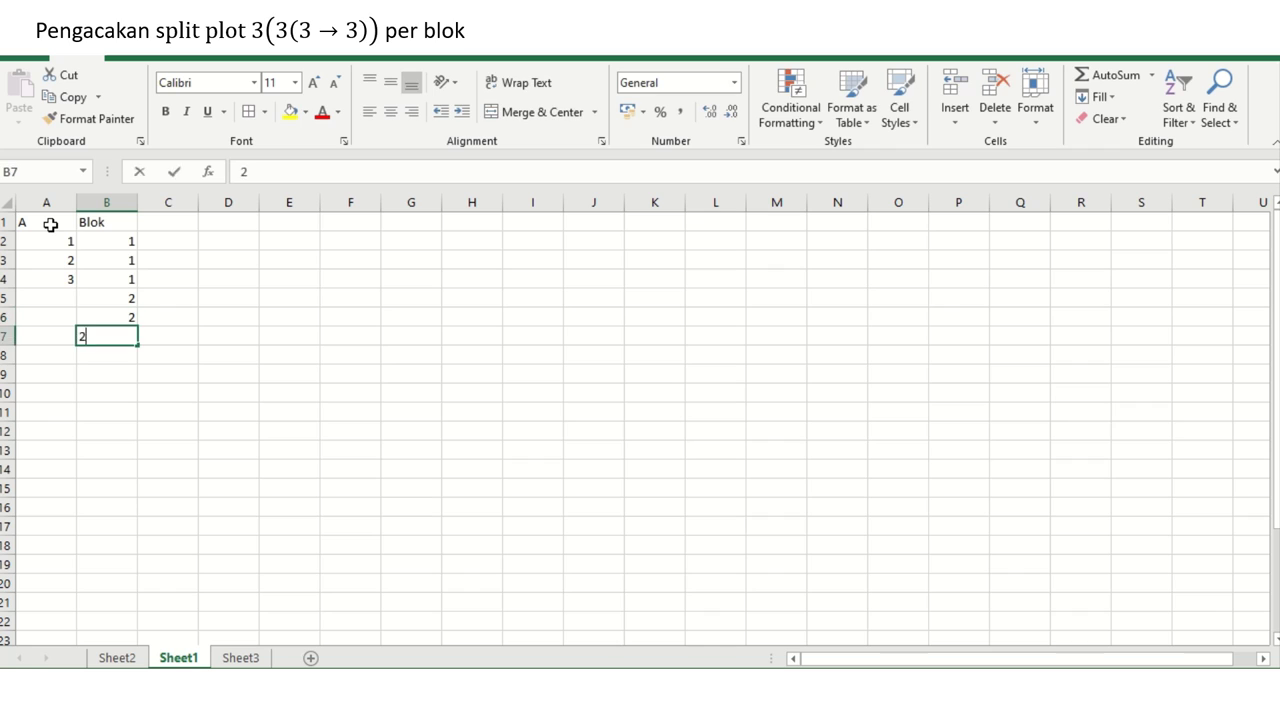
pyautogui.press('Return')
pyautogui.write('3')
pyautogui.press('Return')
pyautogui.write('3')
pyautogui.press('Return')
pyautogui.write('3')
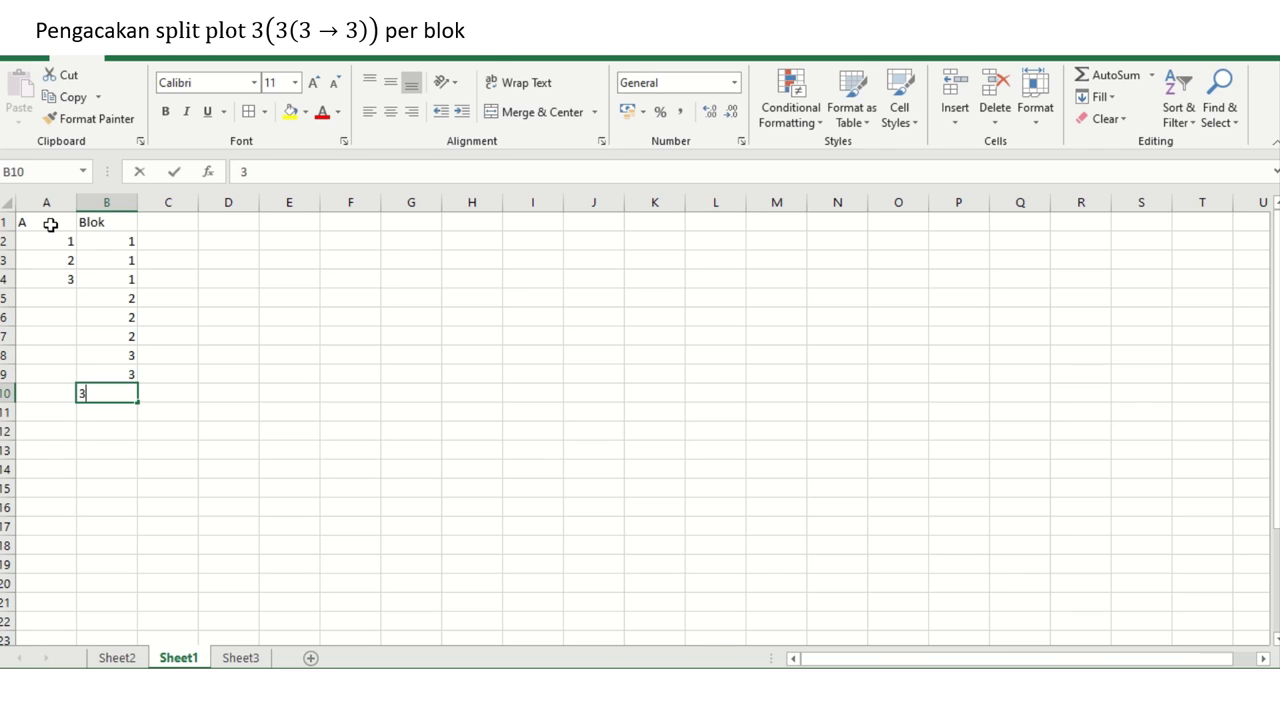
pyautogui.press('Return')
# - Repeat the levels 1, 2, 3 twice in column A, from A5 to A10, for blocks 2 and 3
pyautogui.press('Left')
pyautogui.press('Up')
pyautogui.press('Up')
pyautogui.press('Up')
pyautogui.press('Up')
pyautogui.press('Up')
pyautogui.press('Up')
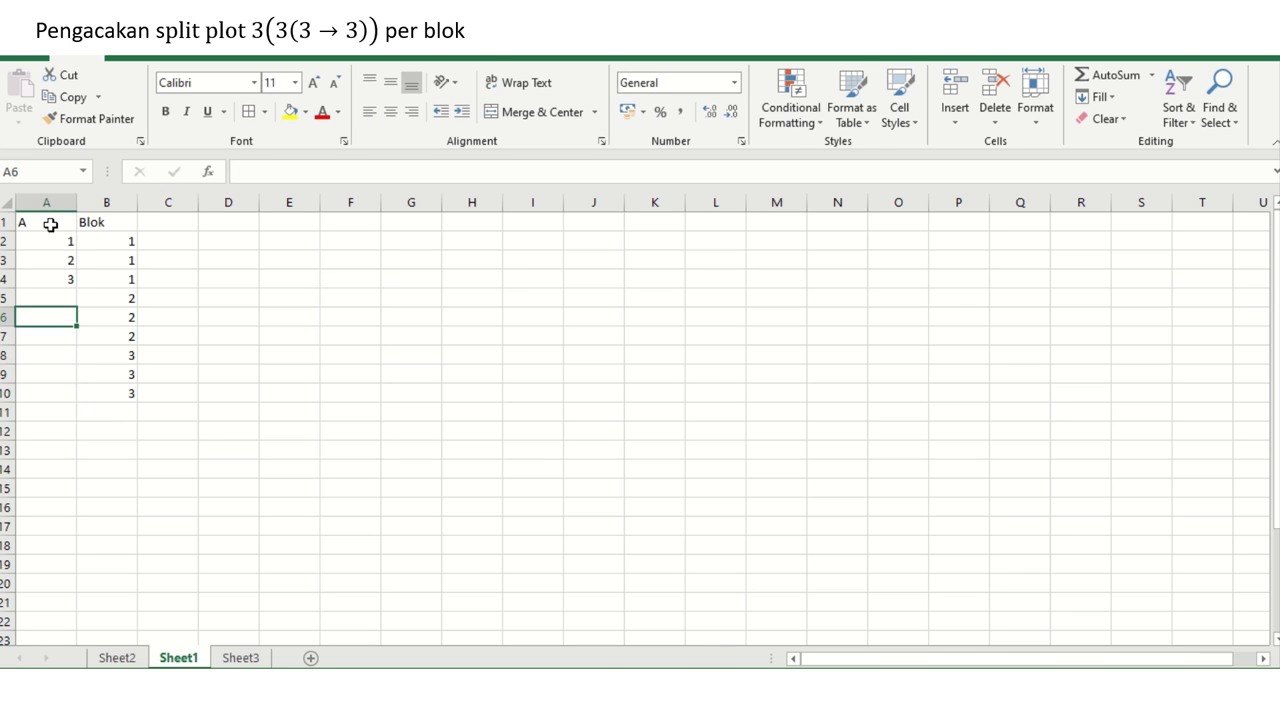
pyautogui.write('1')
pyautogui.press('Return')
pyautogui.write('2')
pyautogui.press('Return')
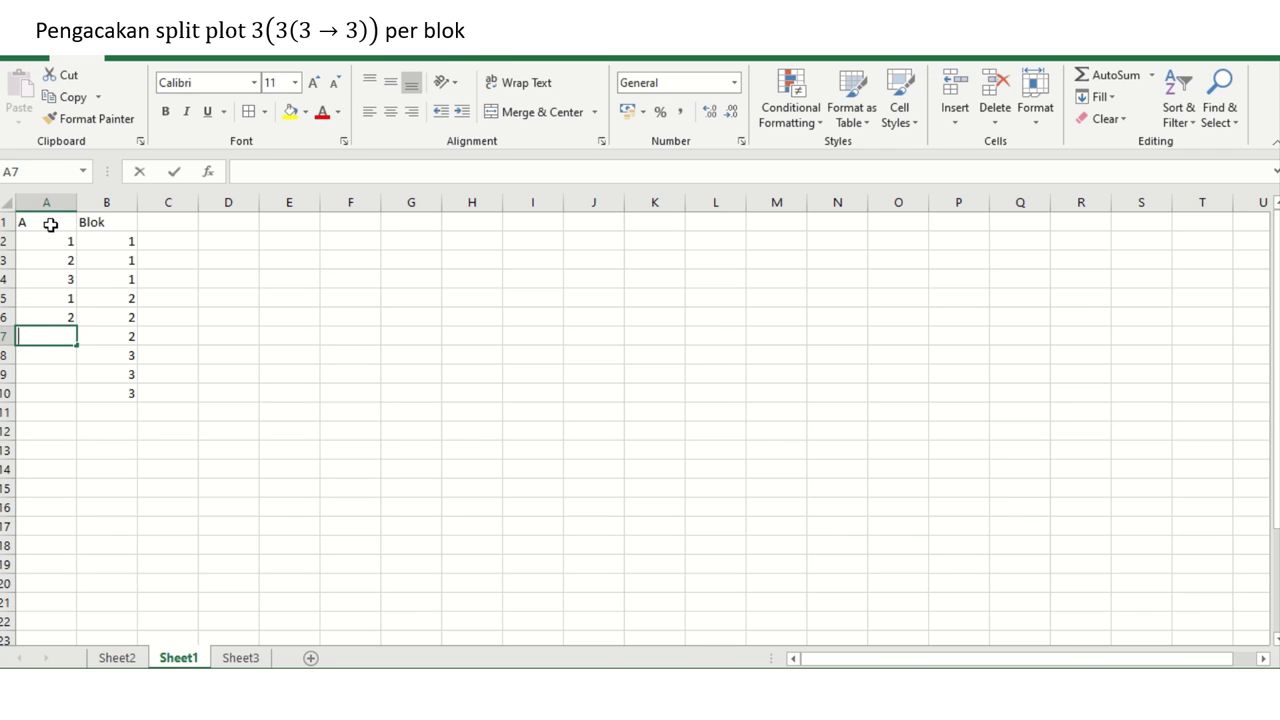
pyautogui.write('3')
pyautogui.press('Return')
pyautogui.write('1')
pyautogui.press('Return')
pyautogui.write('2')
pyautogui.press('Return')
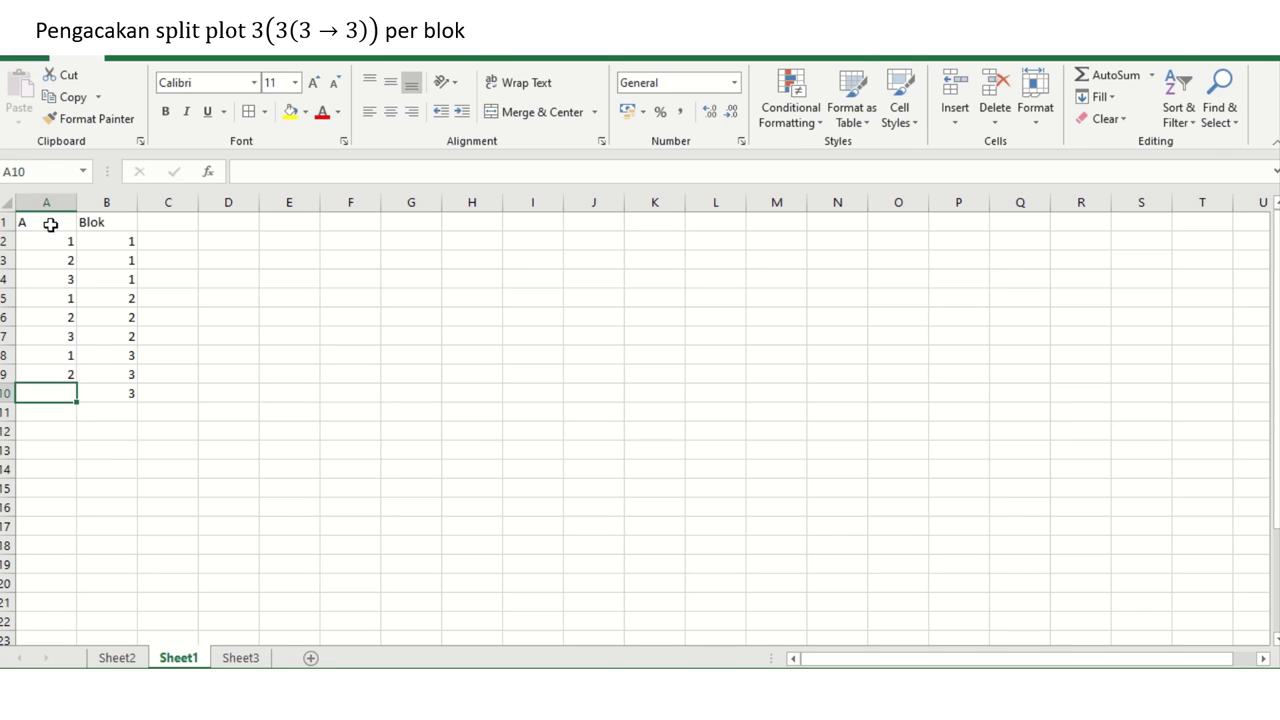
pyautogui.write('3')
pyautogui.press('Return')
pyautogui.press('Up')
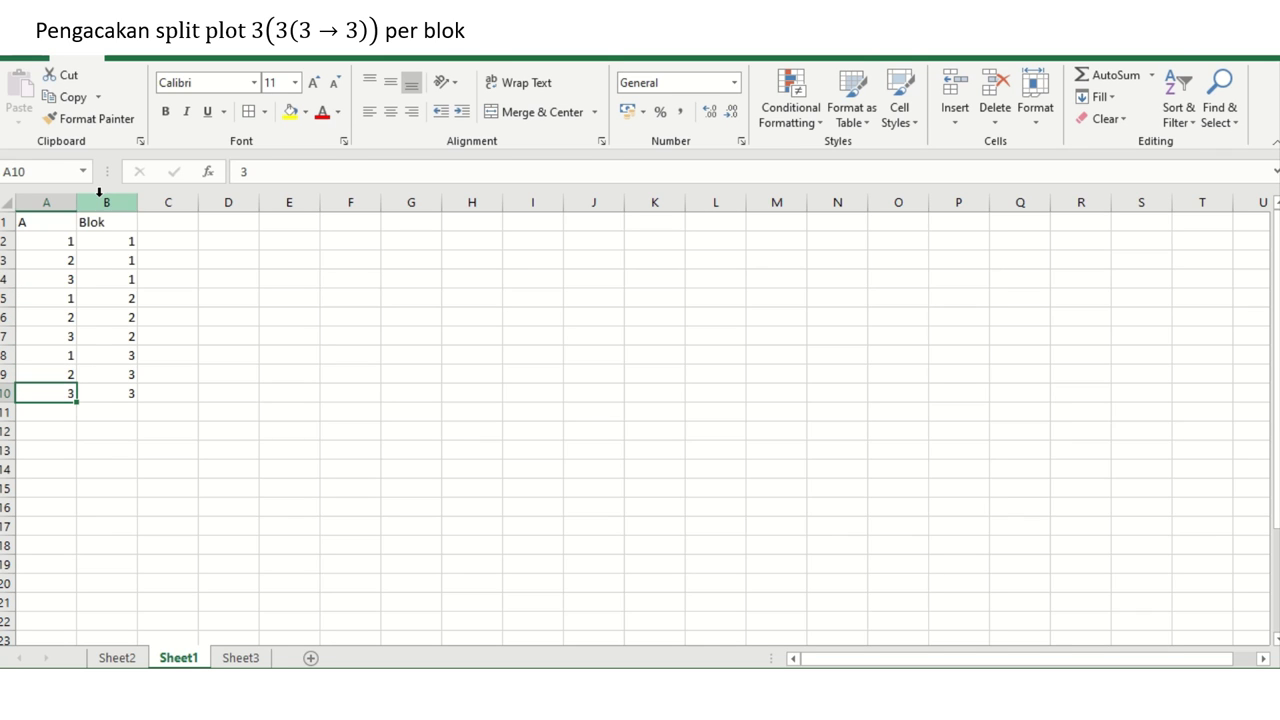
# - Add the header Acak1 in cell C1 and enter the formula =rand() in C2
pyautogui.click(166, 225)
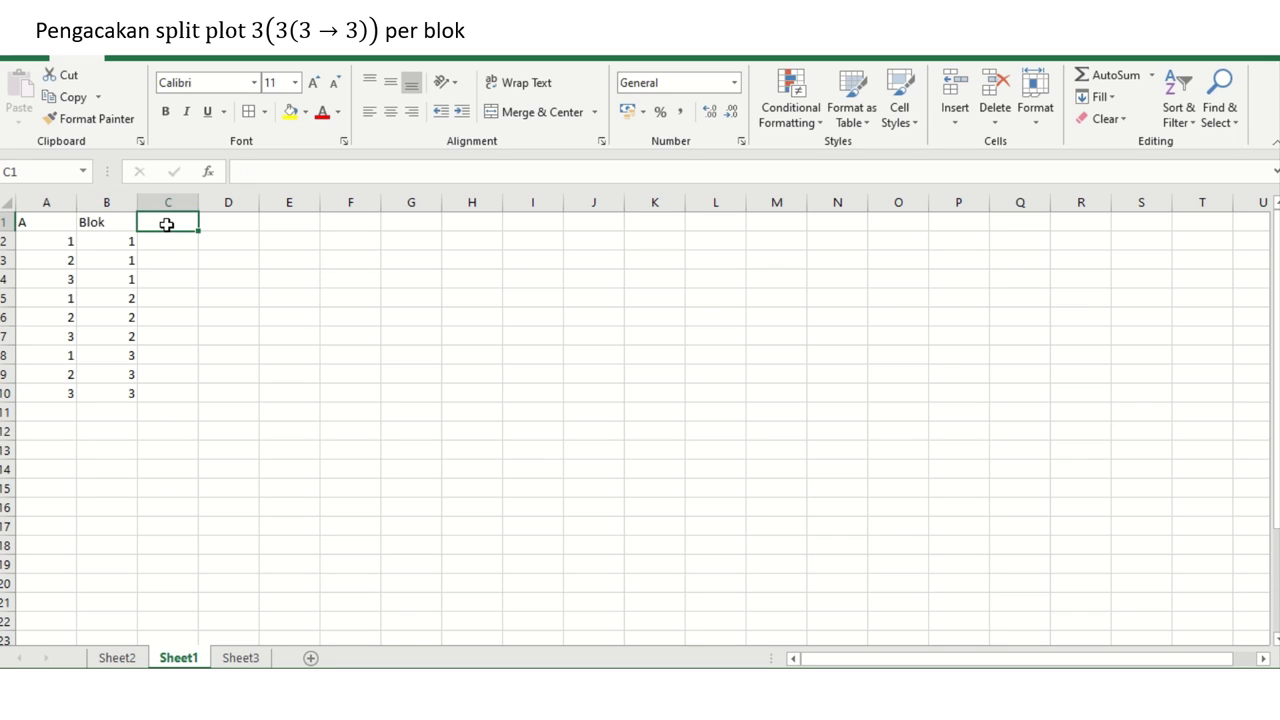
pyautogui.write('Acak')
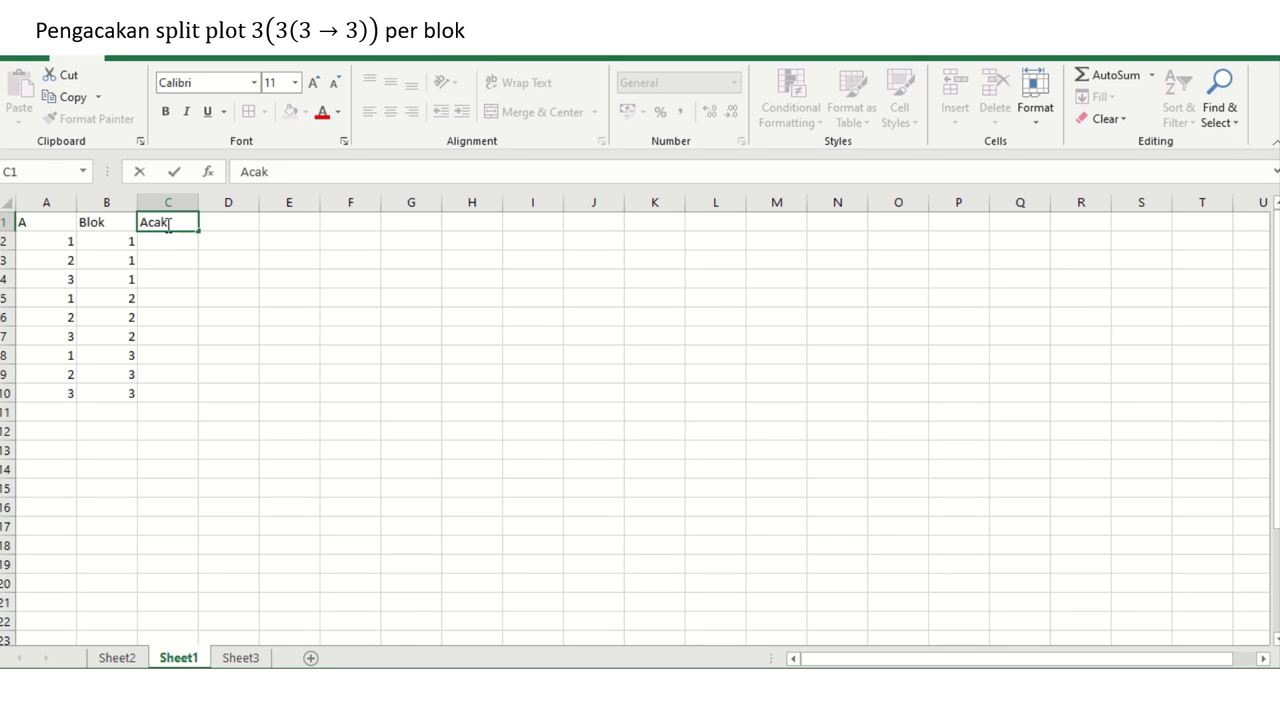
pyautogui.press('Return')
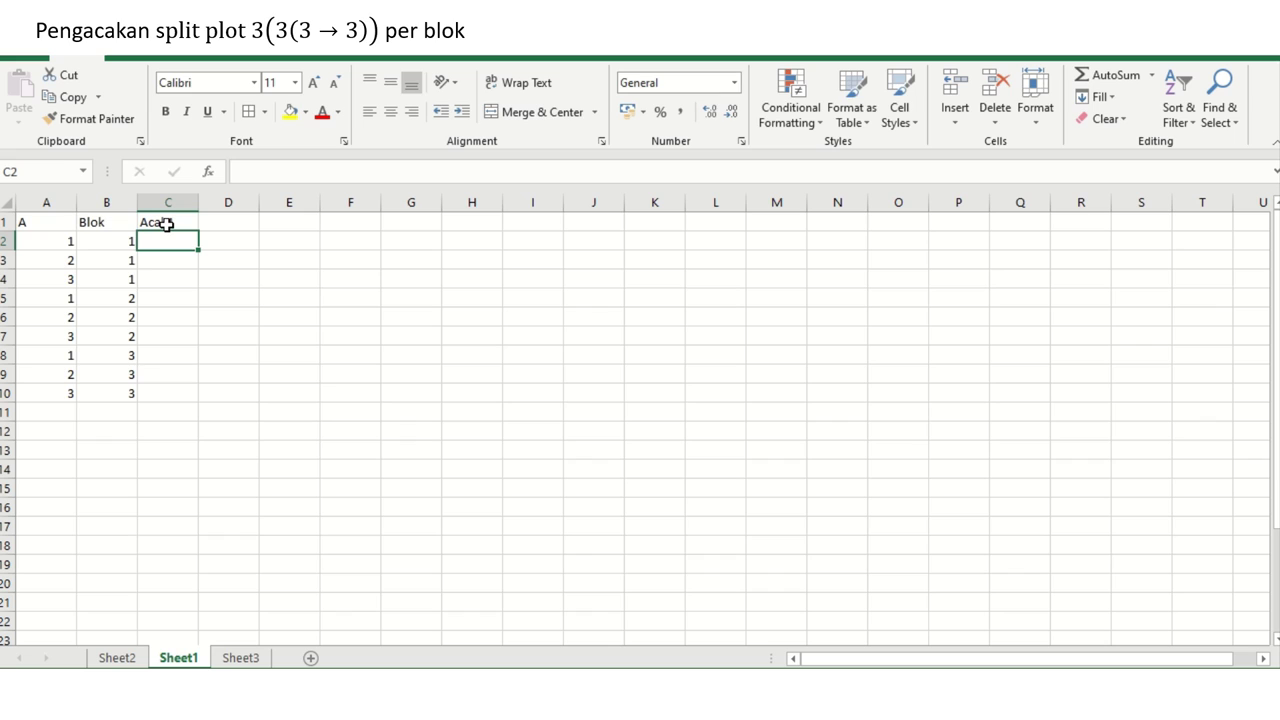
pyautogui.write('=rand()')
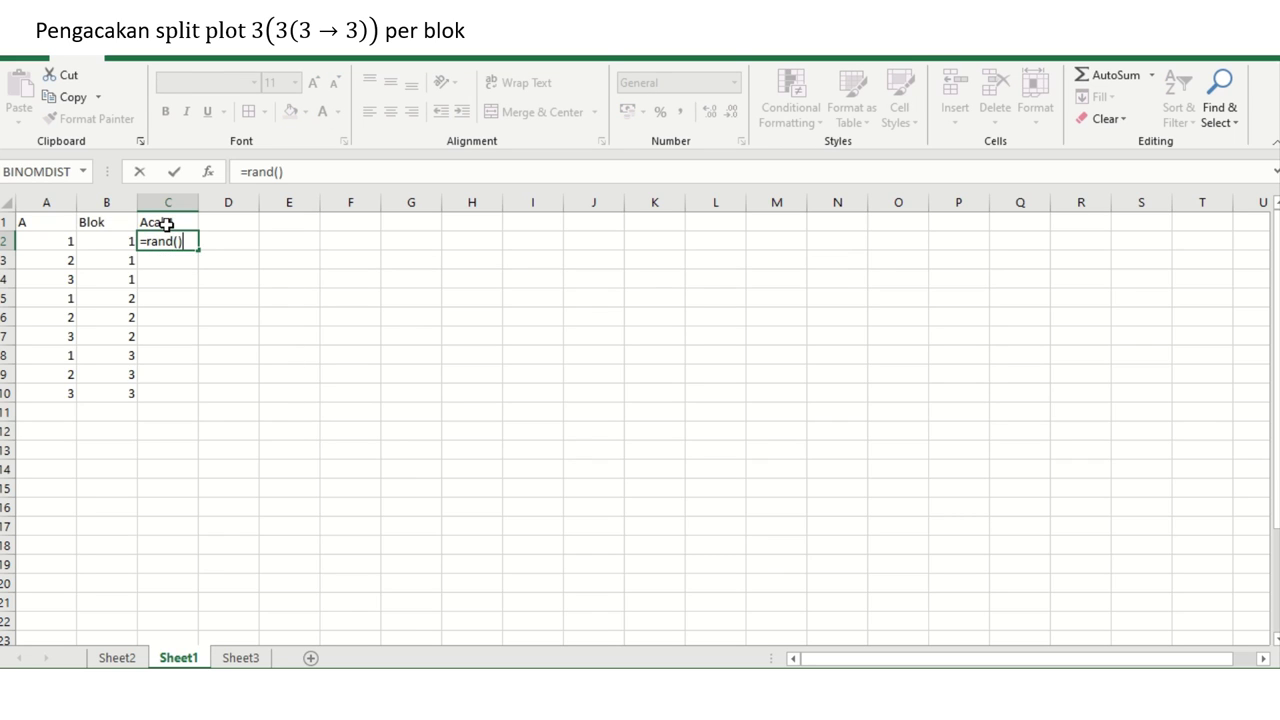
pyautogui.hotkey('ctrl', 'Return')
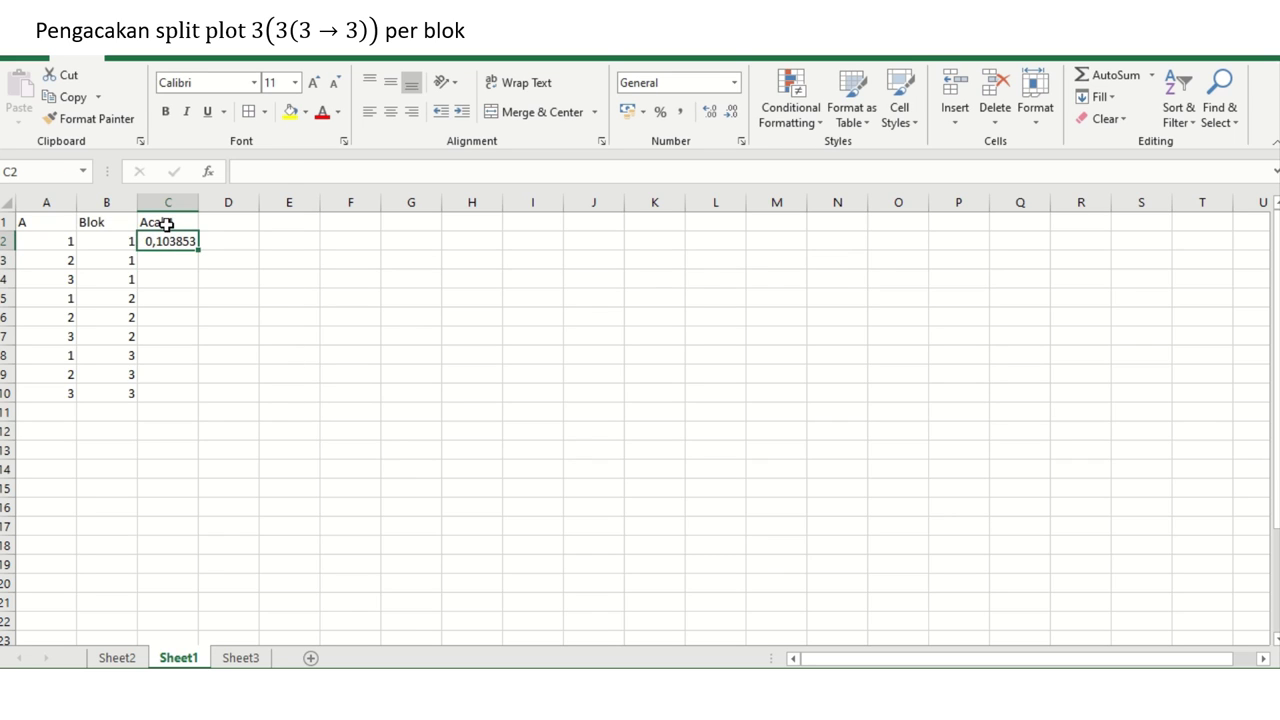
# - Copy the random-number formula from C2 down through C10
pyautogui.hotkey('ctrl', 'c')
pyautogui.hotkey('shift', 'Down')
pyautogui.hotkey('shift', 'Down')
pyautogui.hotkey('shift', 'Down')
pyautogui.hotkey('shift', 'Down')
pyautogui.hotkey('shift', 'Down')
pyautogui.hotkey('shift', 'Down')
pyautogui.hotkey('shift', 'Down')
pyautogui.hotkey('shift', 'Down')
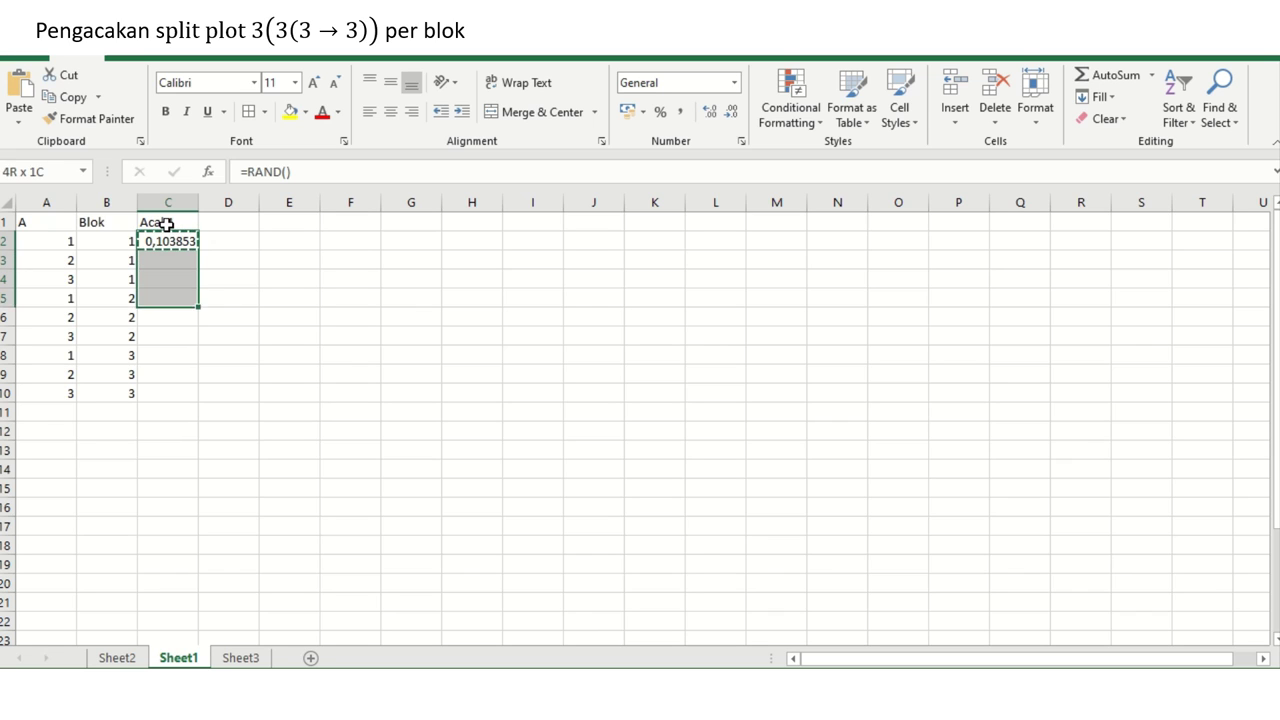
pyautogui.press('Return')
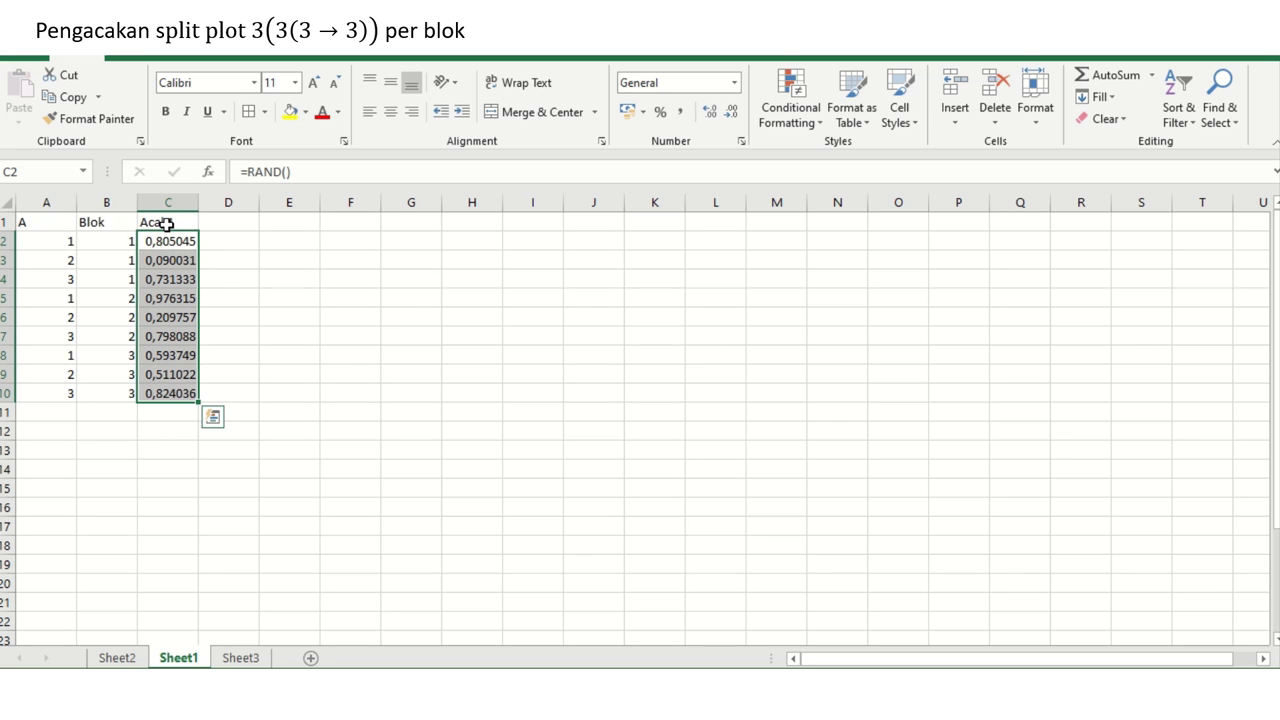
# - Replace the formulas in C2:C10 with their fixed values using Paste Special Values
pyautogui.hotkey('ctrl', 'c')
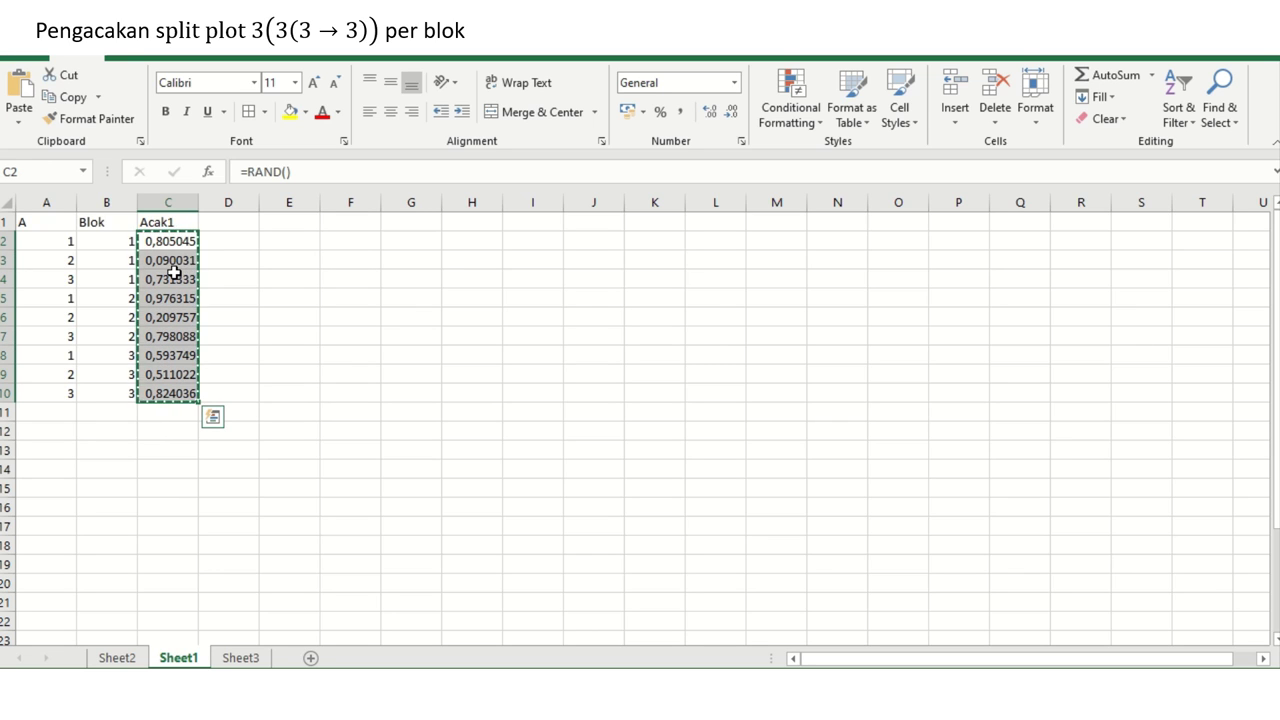
pyautogui.rightClick(174, 272)
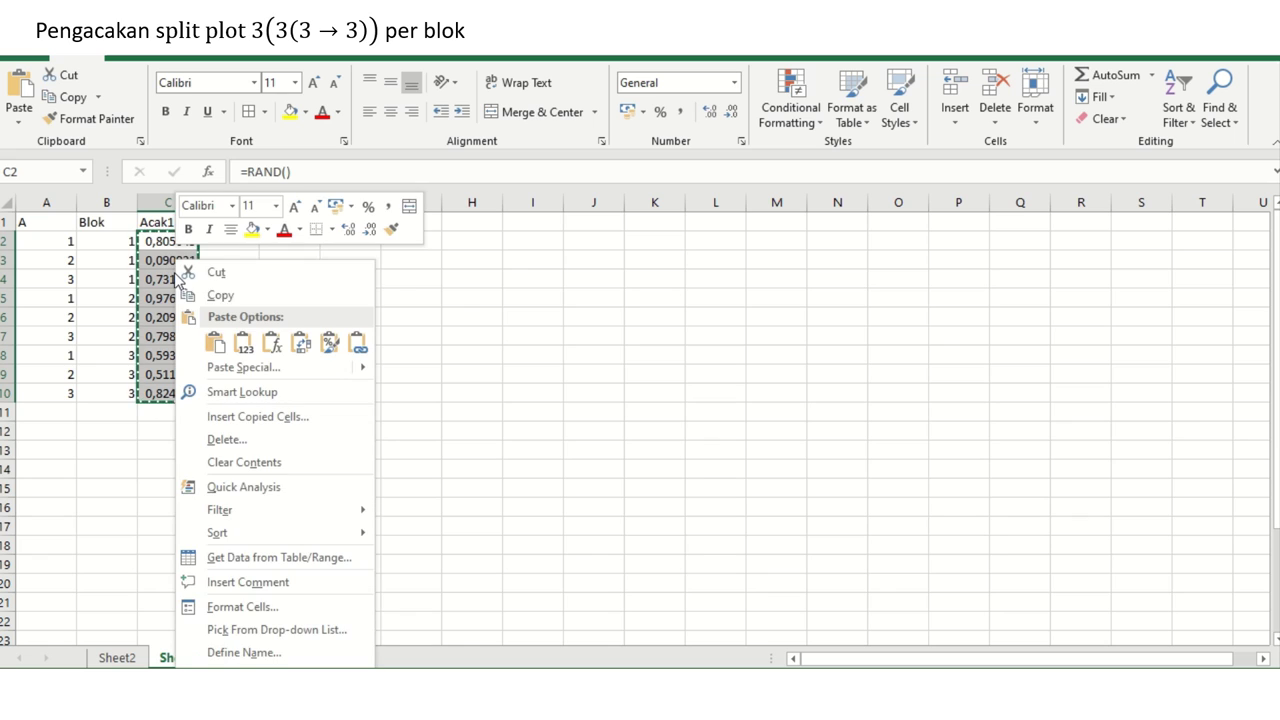
pyautogui.click(252, 372)
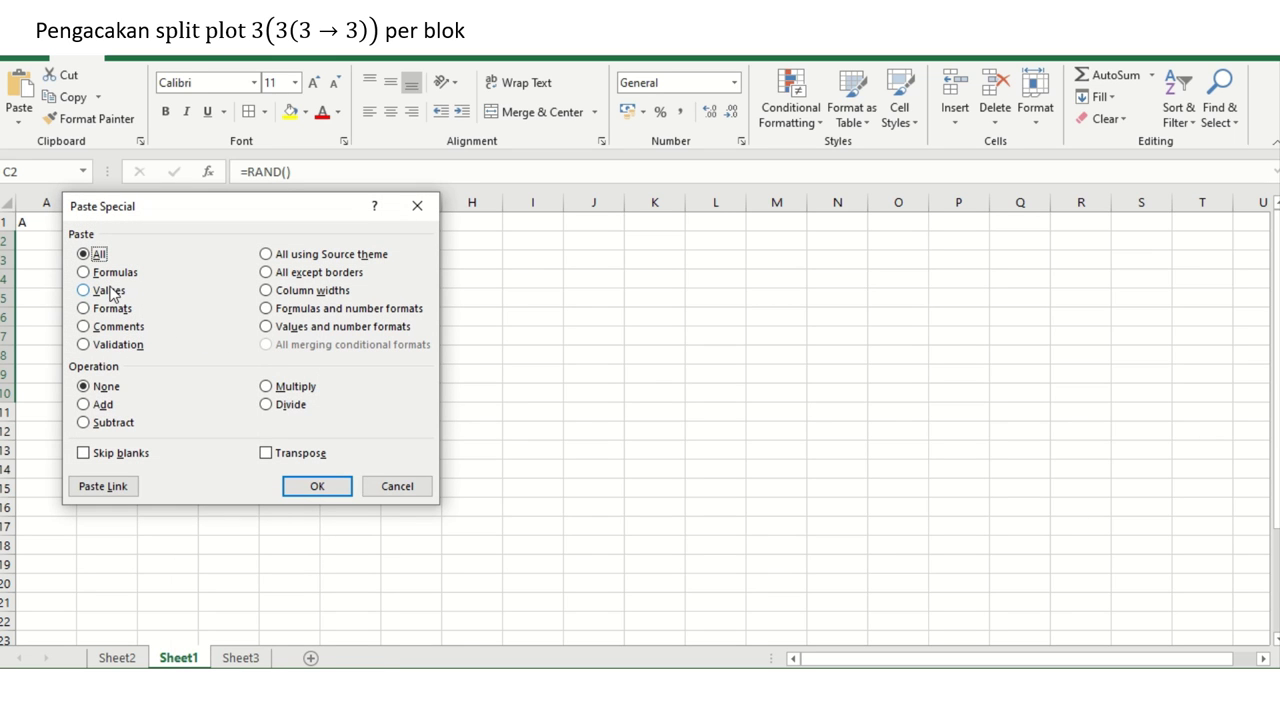
pyautogui.click(108, 290)
pyautogui.click(317, 487)
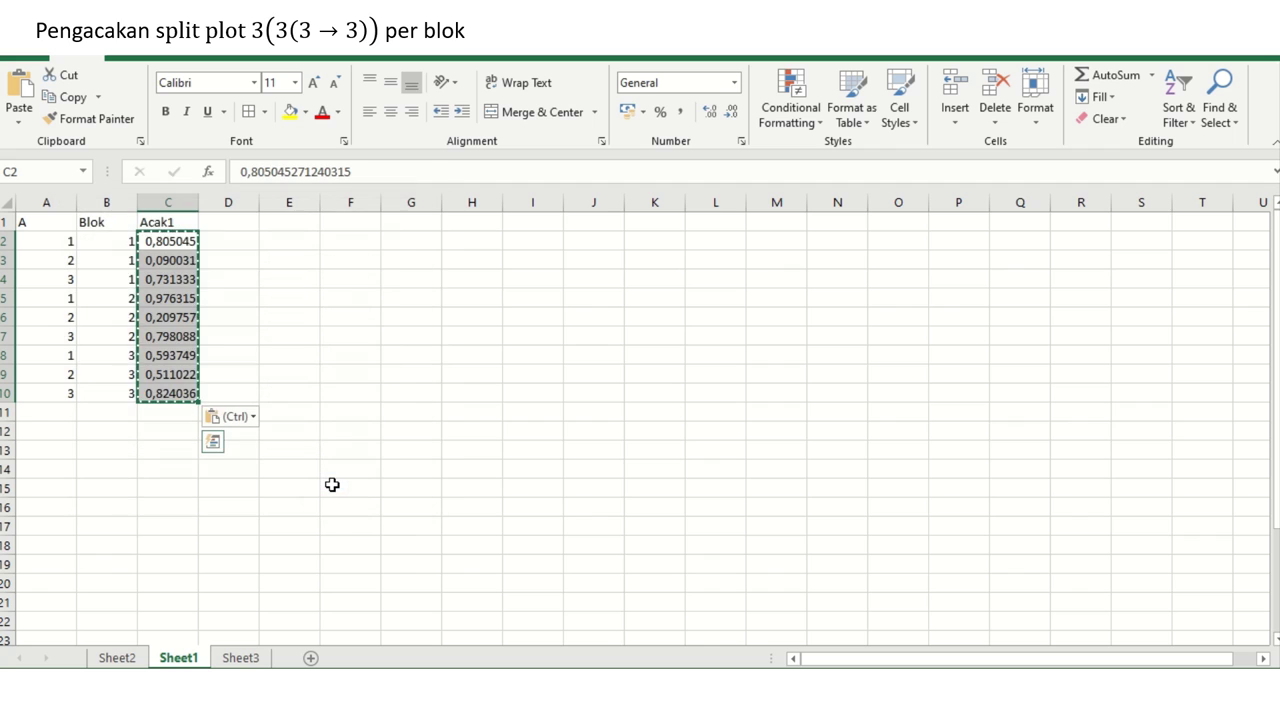
# - Sort the table A1:C10 by Blok and then by Acak1, both on cell values from smallest to largest
pyautogui.press('Up')
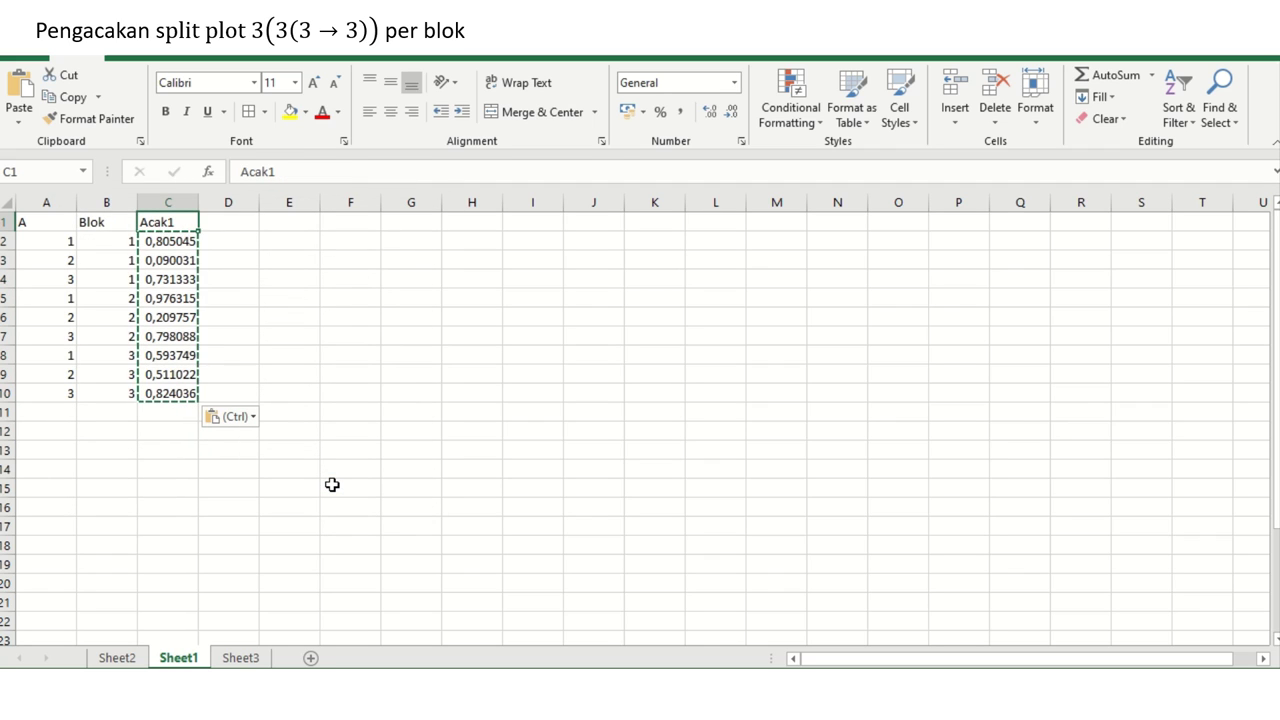
pyautogui.press('Left')
pyautogui.press('Left')
pyautogui.hotkey('shift', 'Right')
pyautogui.hotkey('shift', 'Right')
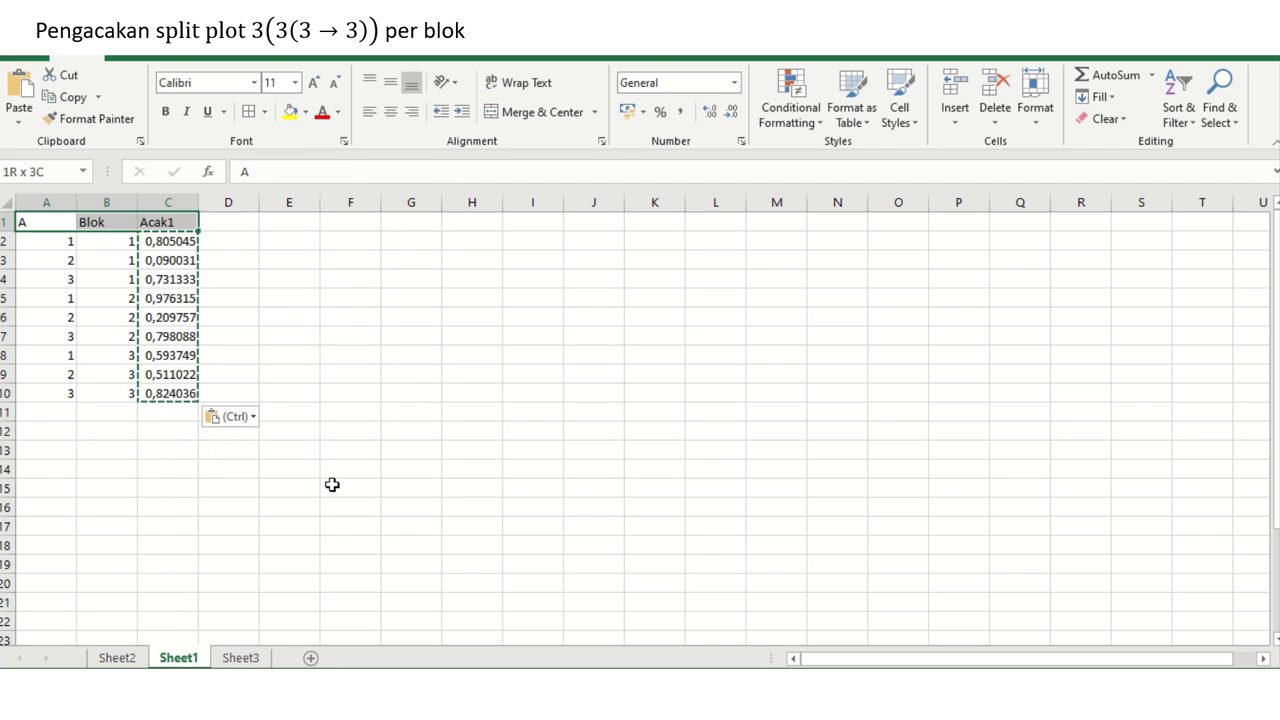
pyautogui.hotkey('shift', 'Right')
pyautogui.hotkey('shift', 'Down')
pyautogui.hotkey('shift', 'Left')
pyautogui.hotkey('shift', 'Left')
pyautogui.hotkey('shift', 'Right')
pyautogui.hotkey('shift', 'Down')
pyautogui.hotkey('shift', 'Down')
pyautogui.hotkey('shift', 'Down')
pyautogui.hotkey('shift', 'Down')
pyautogui.hotkey('shift', 'Down')
pyautogui.hotkey('shift', 'Down')
pyautogui.hotkey('shift', 'Down')
pyautogui.hotkey('shift', 'Down')
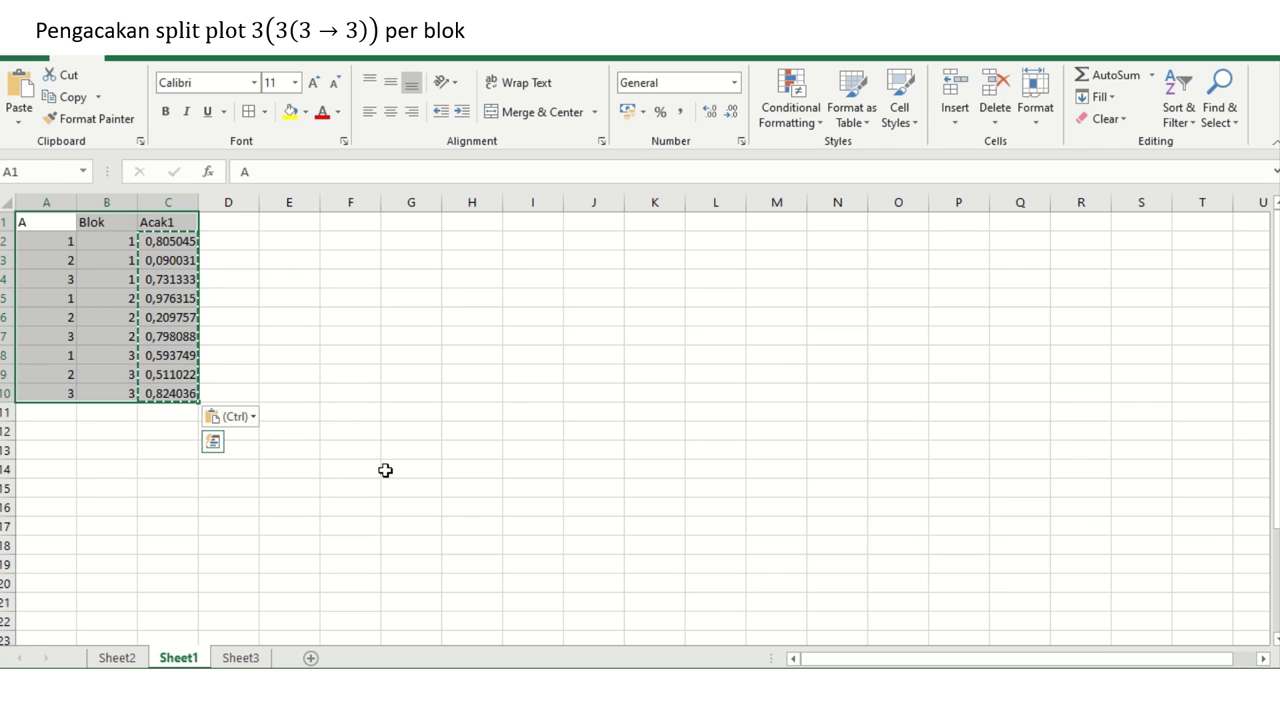
pyautogui.click(1176, 92)
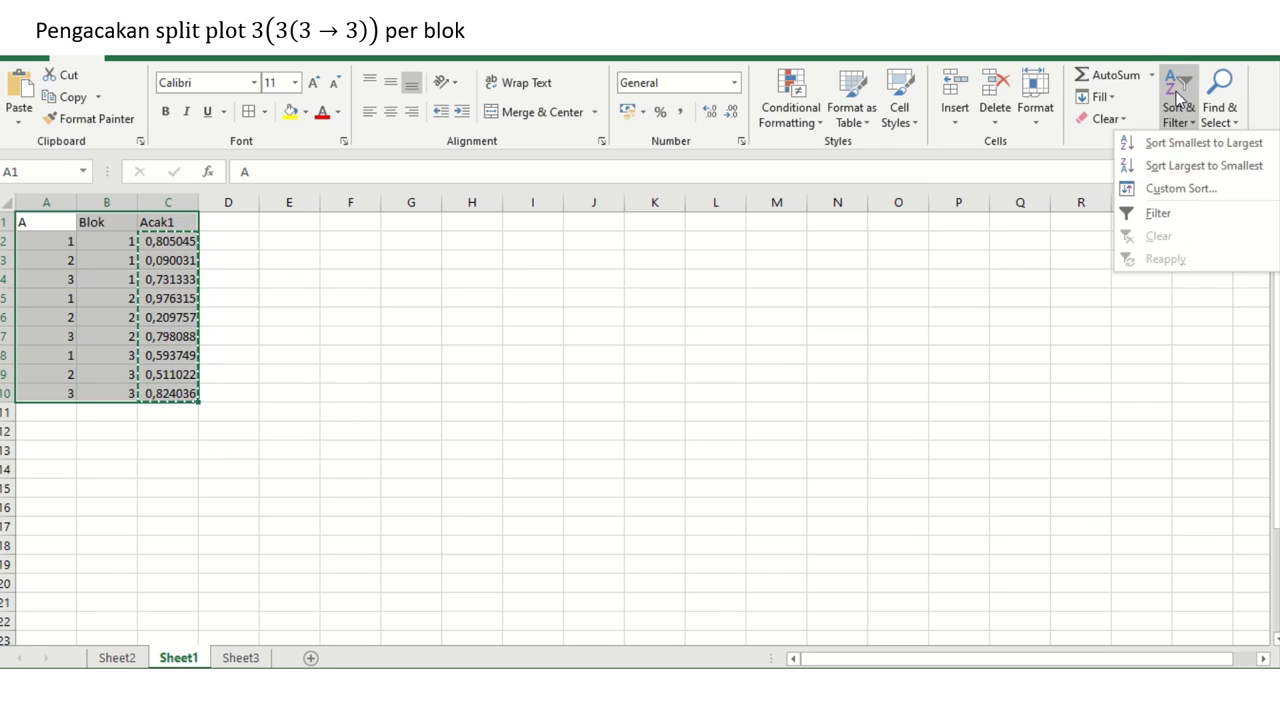
pyautogui.click(1183, 188)
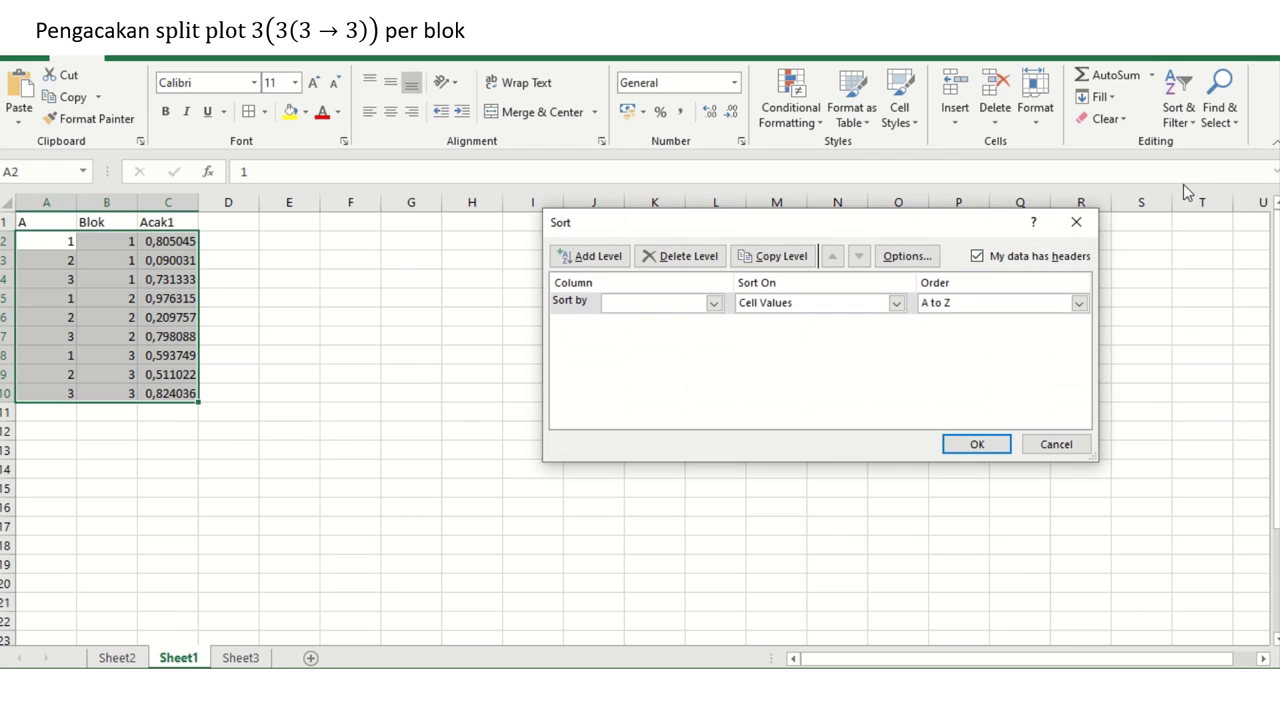
pyautogui.click(713, 303)
pyautogui.click(700, 335)
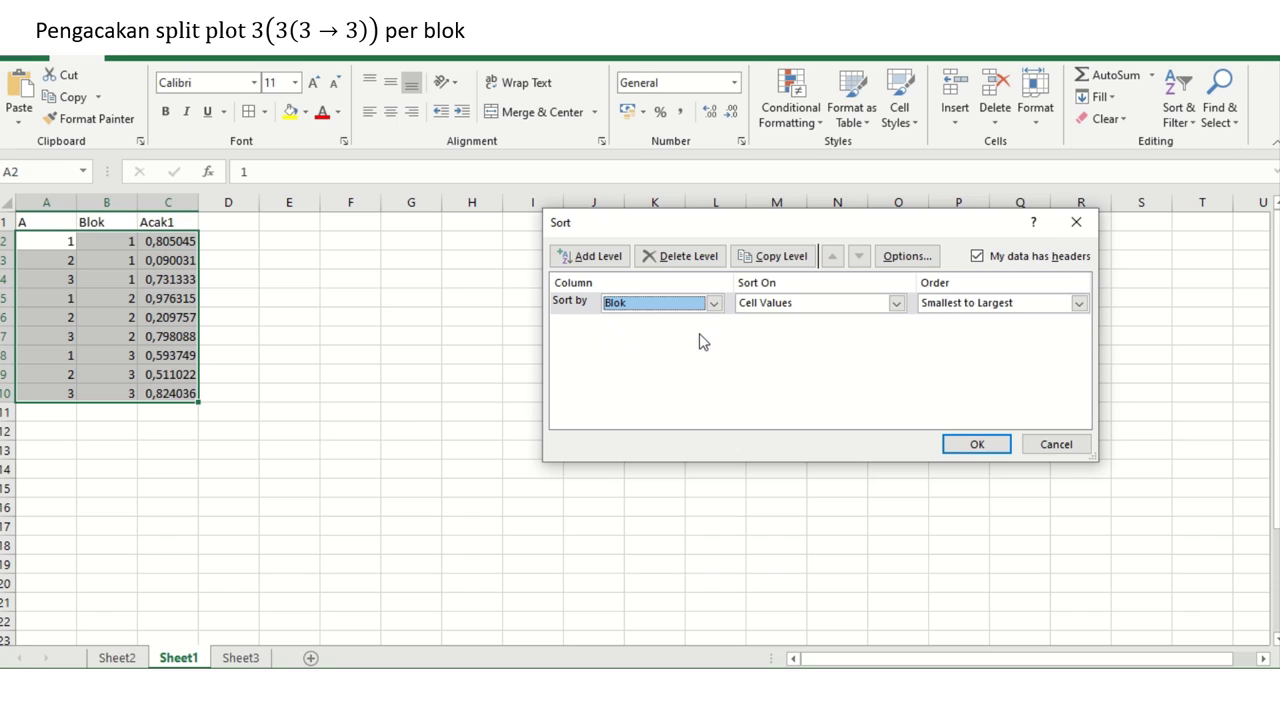
pyautogui.click(609, 258)
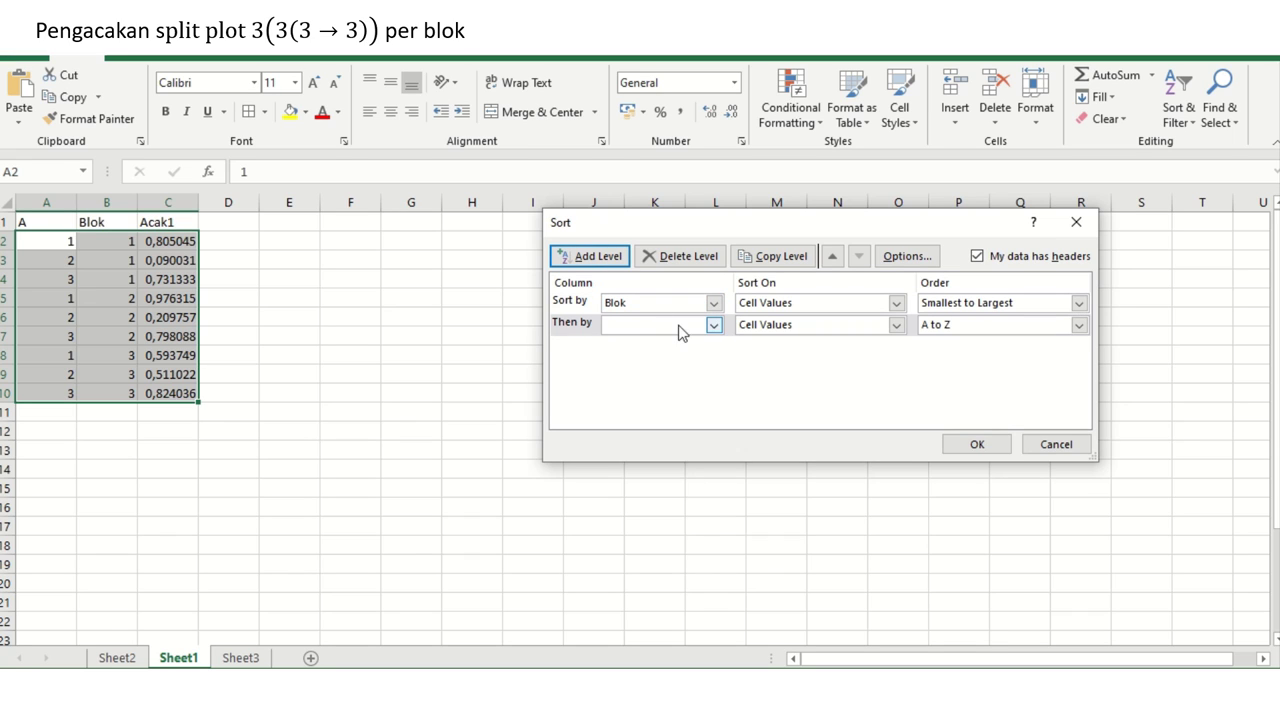
pyautogui.click(714, 325)
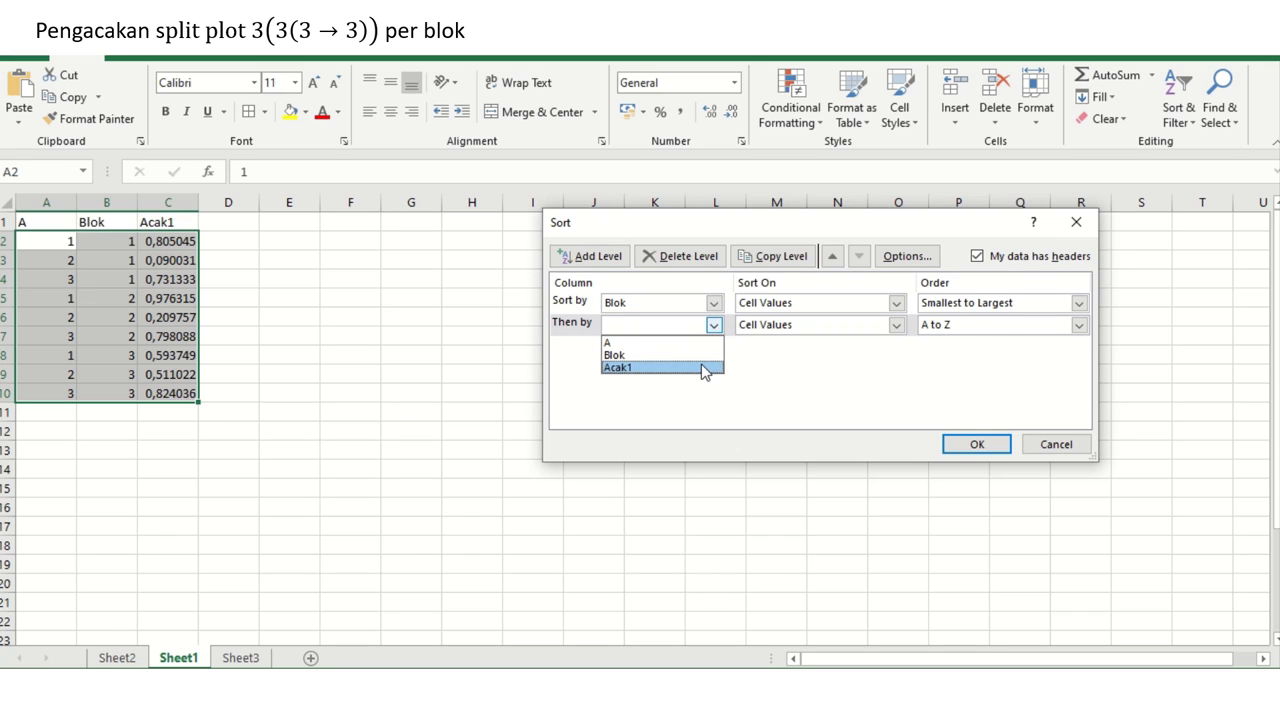
pyautogui.click(700, 367)
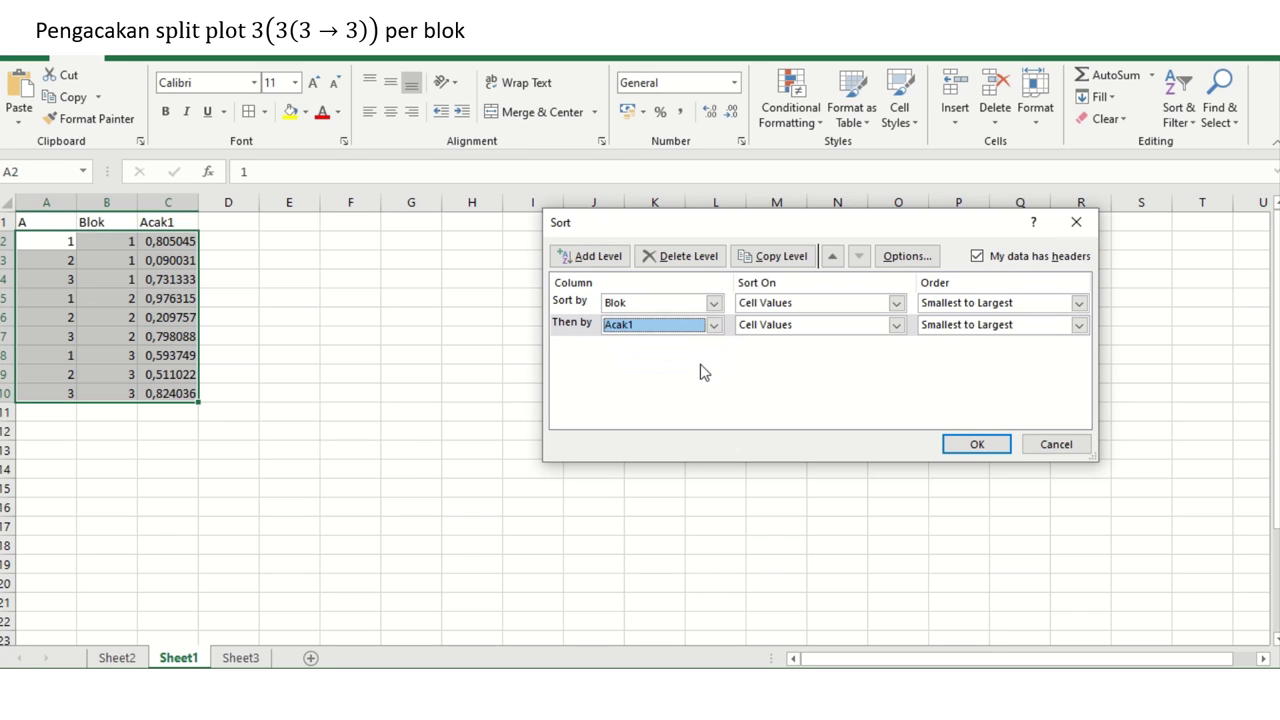
pyautogui.click(969, 445)
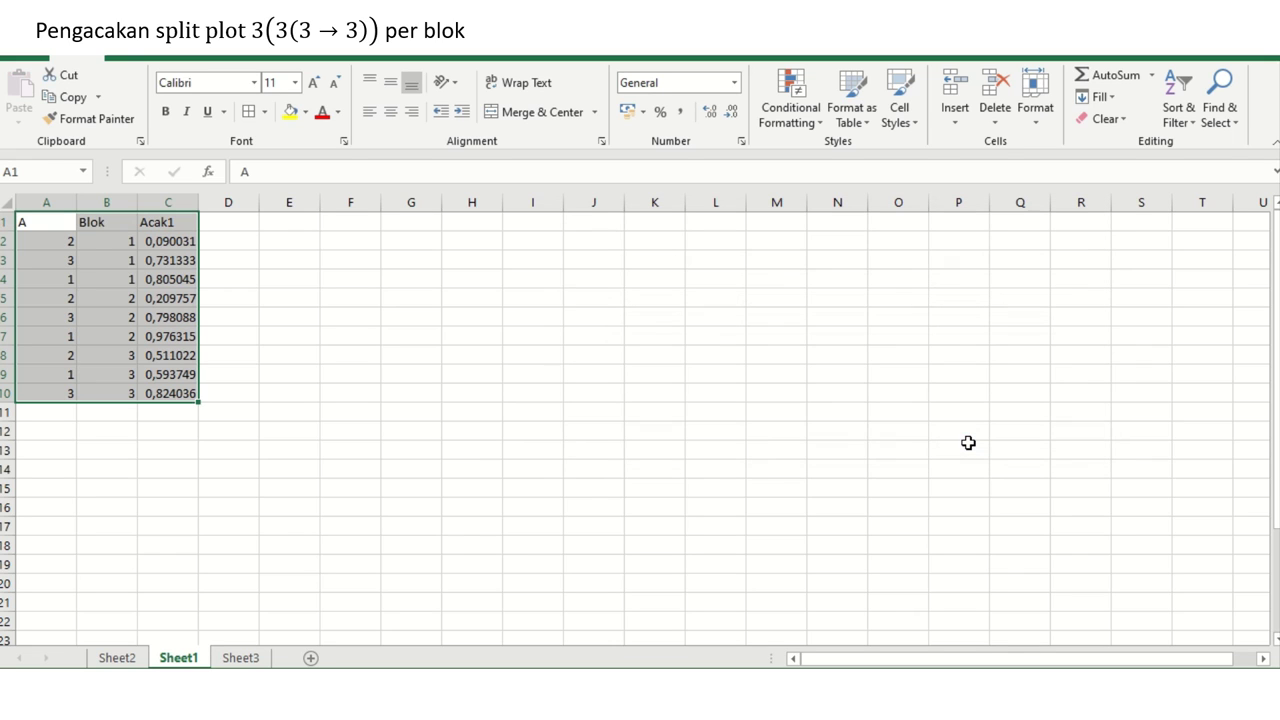
# - Add the header Bagian in D1 and enter 1 in D2
pyautogui.click(214, 224)
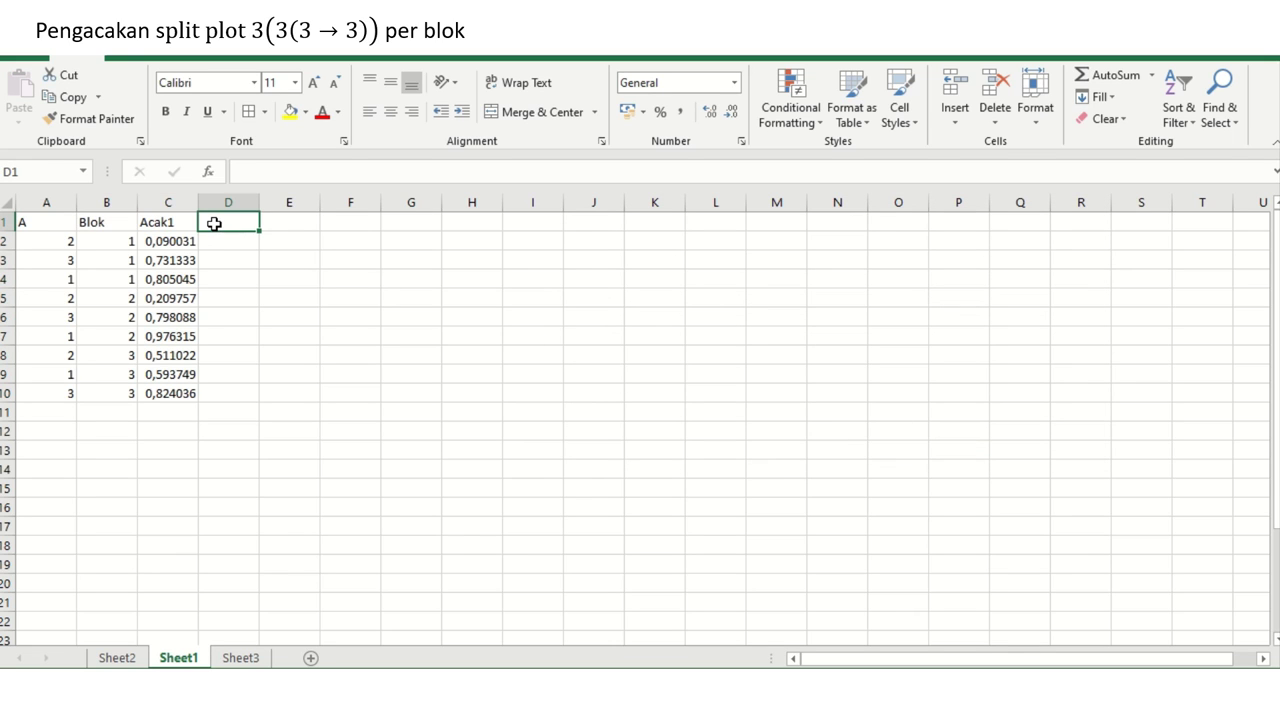
pyautogui.press('Return')
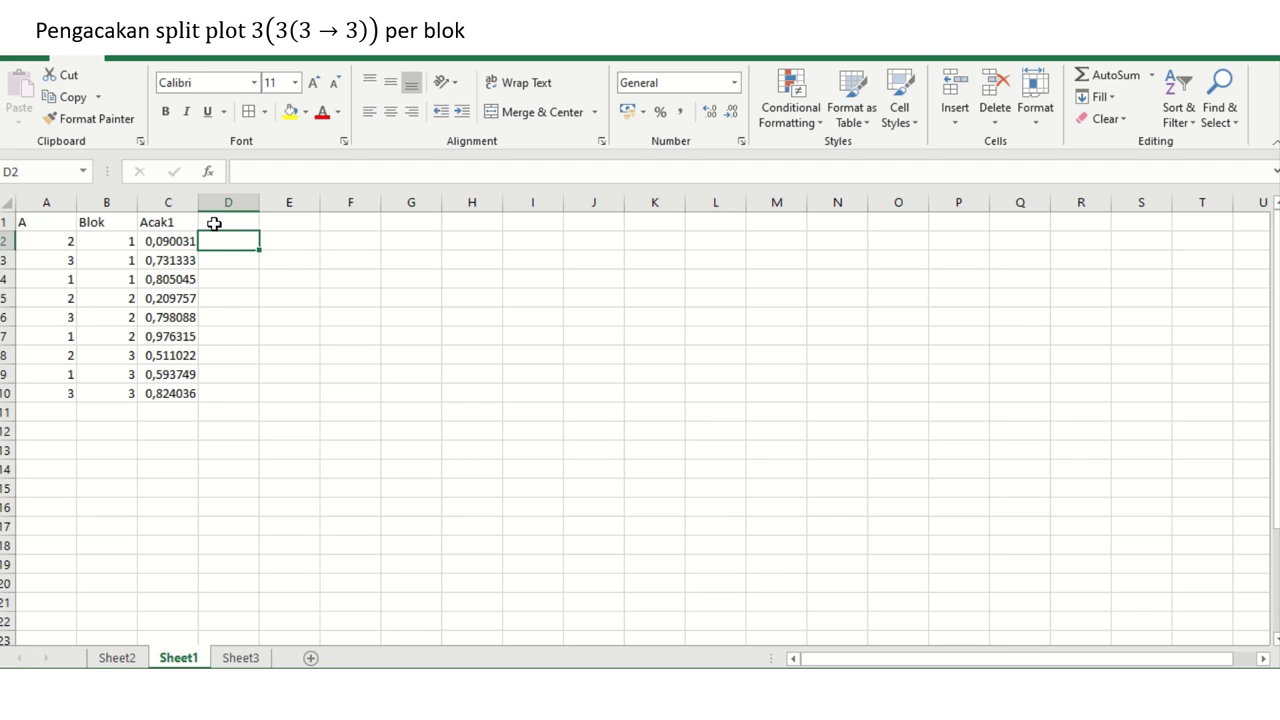
pyautogui.write('1')
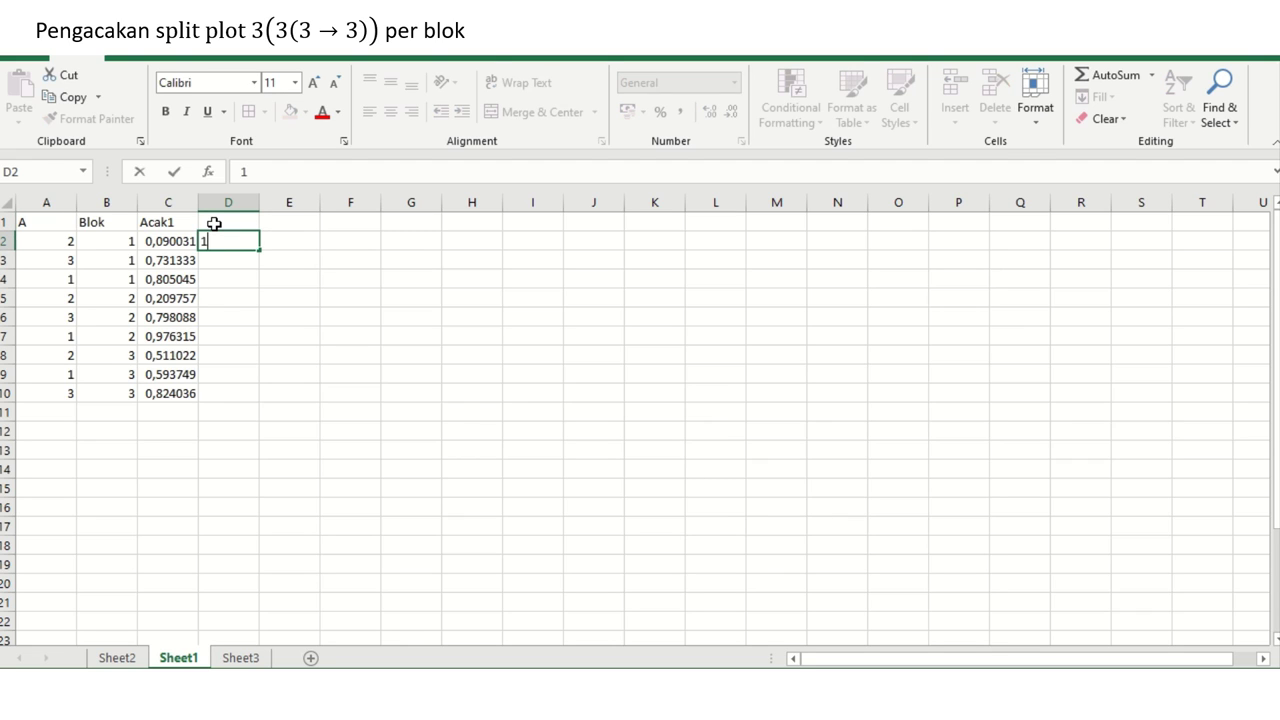
pyautogui.click(214, 224)
pyautogui.write('Bagian')
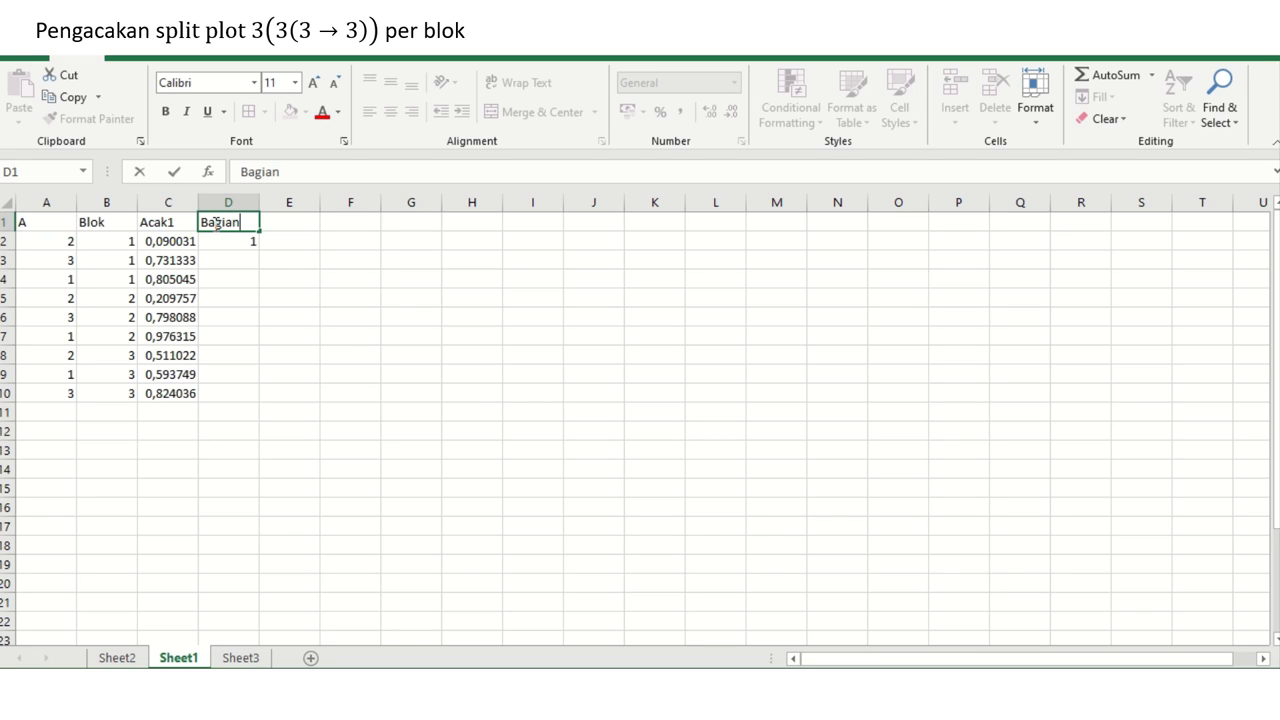
pyautogui.press('Return')
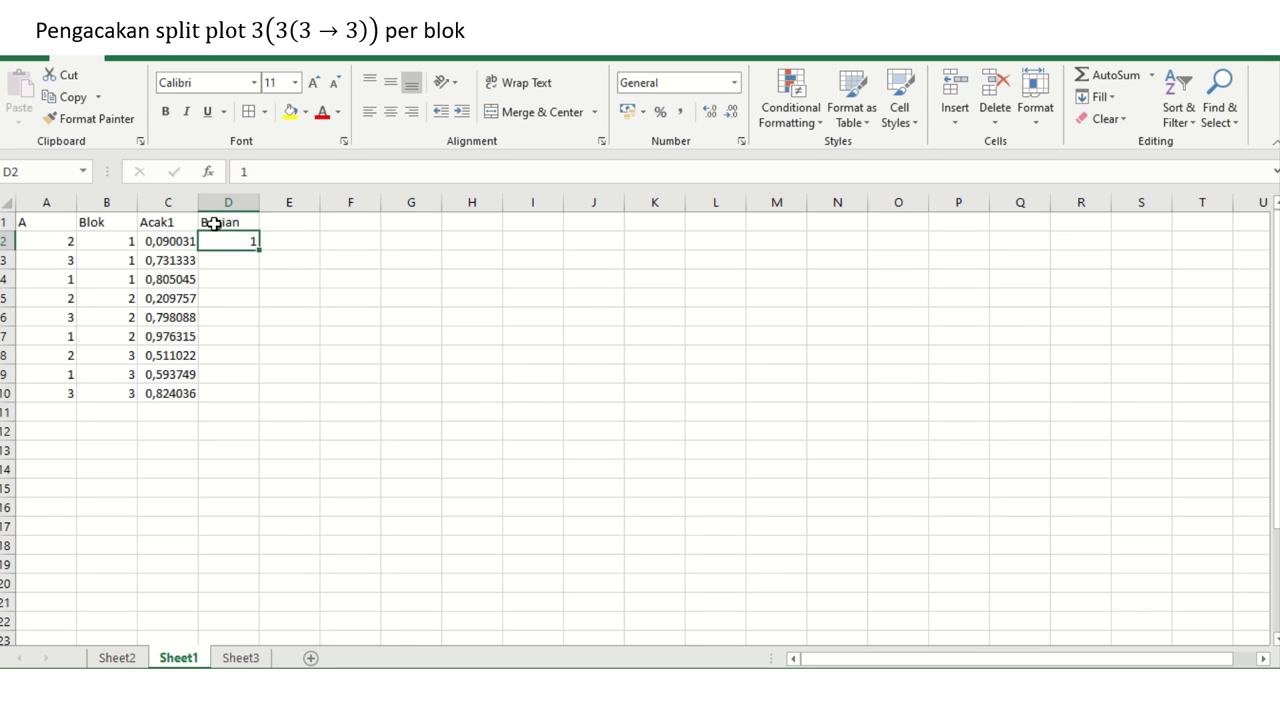
# - Number the remaining block 1 rows in the Bagian column with 2 in D3 and 3 in D4
pyautogui.press('Return')
pyautogui.write('1')
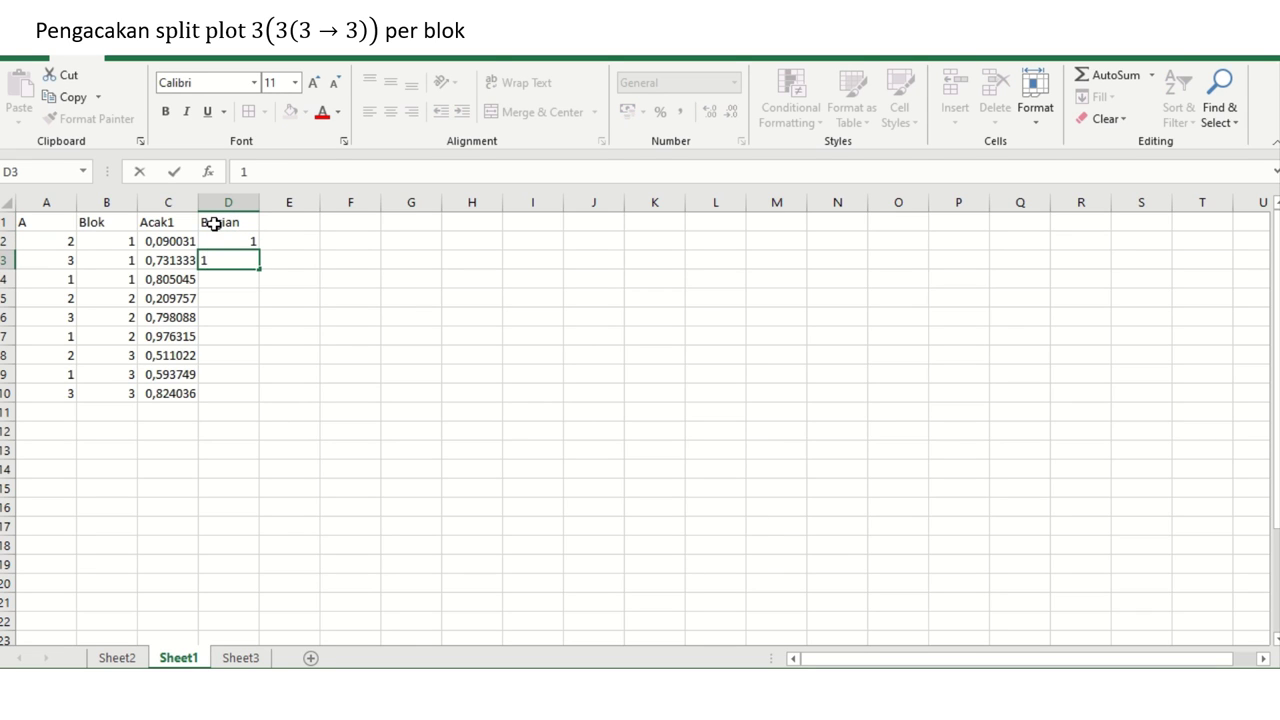
pyautogui.press('BackSpace')
pyautogui.write('2')
pyautogui.press('Return')
pyautogui.write('3')
pyautogui.press('Return')
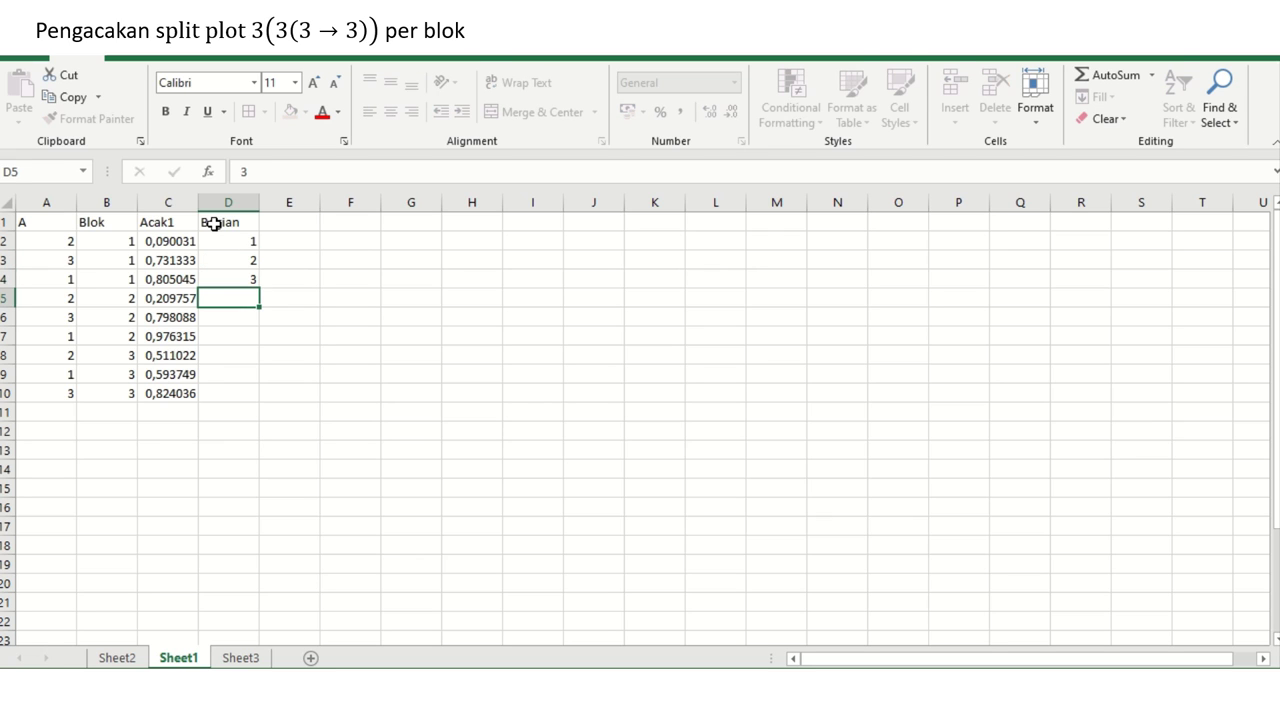
# - Enter the Bagian numbers 1, 2 and 3 for block 2 in cells D5 to D7
pyautogui.write('1')
pyautogui.press('Return')
pyautogui.write('2')
pyautogui.press('Return')
pyautogui.write('3')
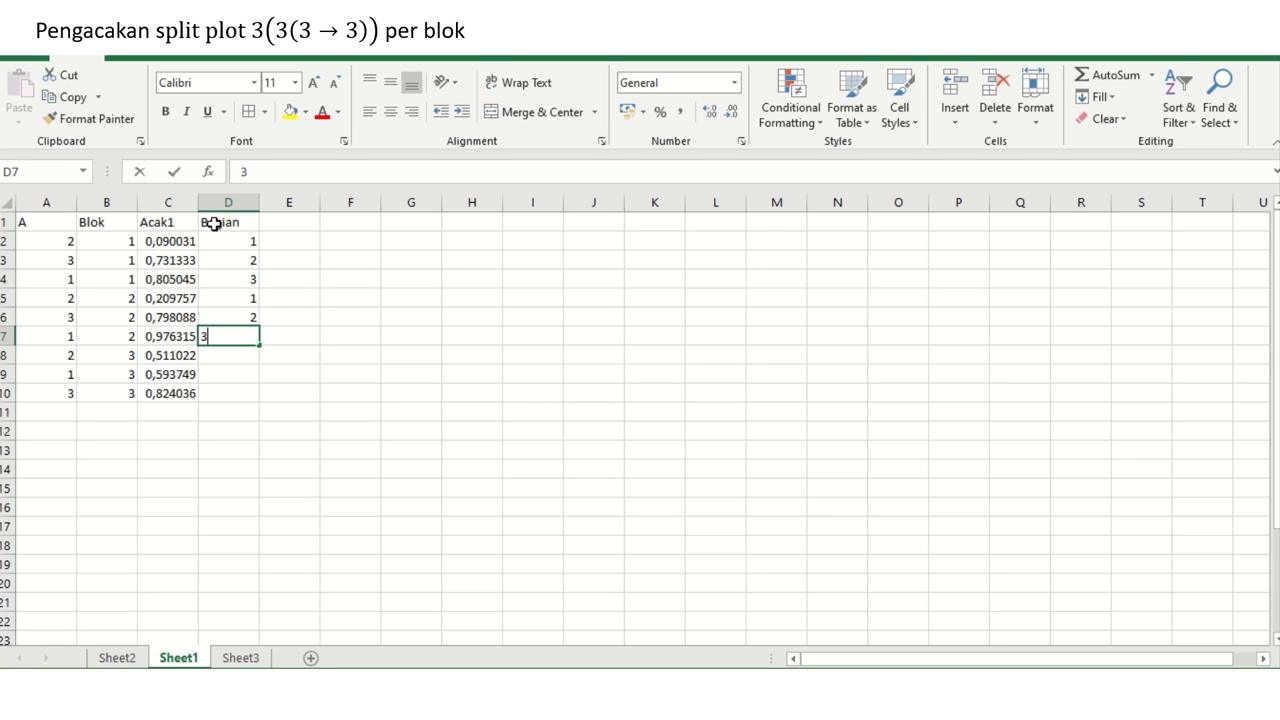
pyautogui.press('Return')
# - Enter the Bagian numbers 1, 2 and 3 for block 3 in cells D8 to D10
pyautogui.write('1')
pyautogui.press('Return')
pyautogui.write('2')
pyautogui.press('Return')
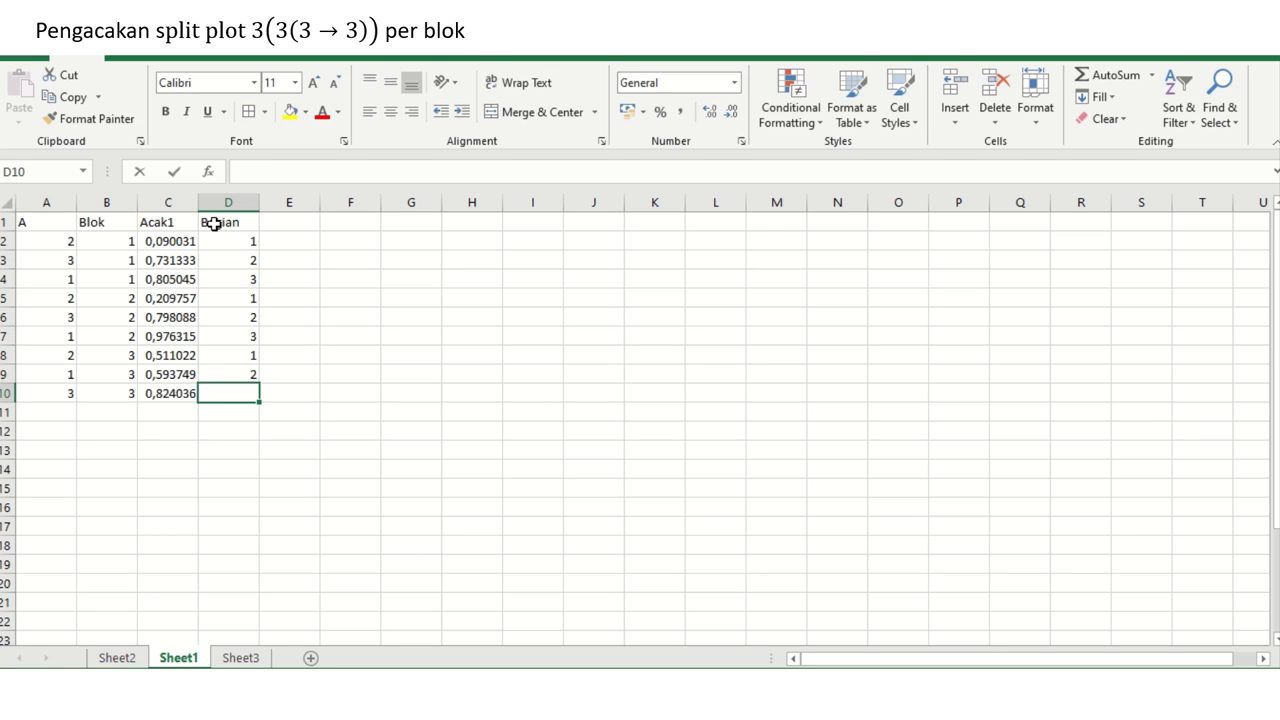
pyautogui.write('3')
pyautogui.press('Return')
# - Review which level of A is assigned to each Bagian in block 1, row by row from row 2 to row 4
pyautogui.press('Up')
pyautogui.press('Up')
pyautogui.press('Up')
pyautogui.press('Up')
pyautogui.press('Up')
pyautogui.press('Up')
pyautogui.press('Up')
pyautogui.press('Up')
pyautogui.press('Up')
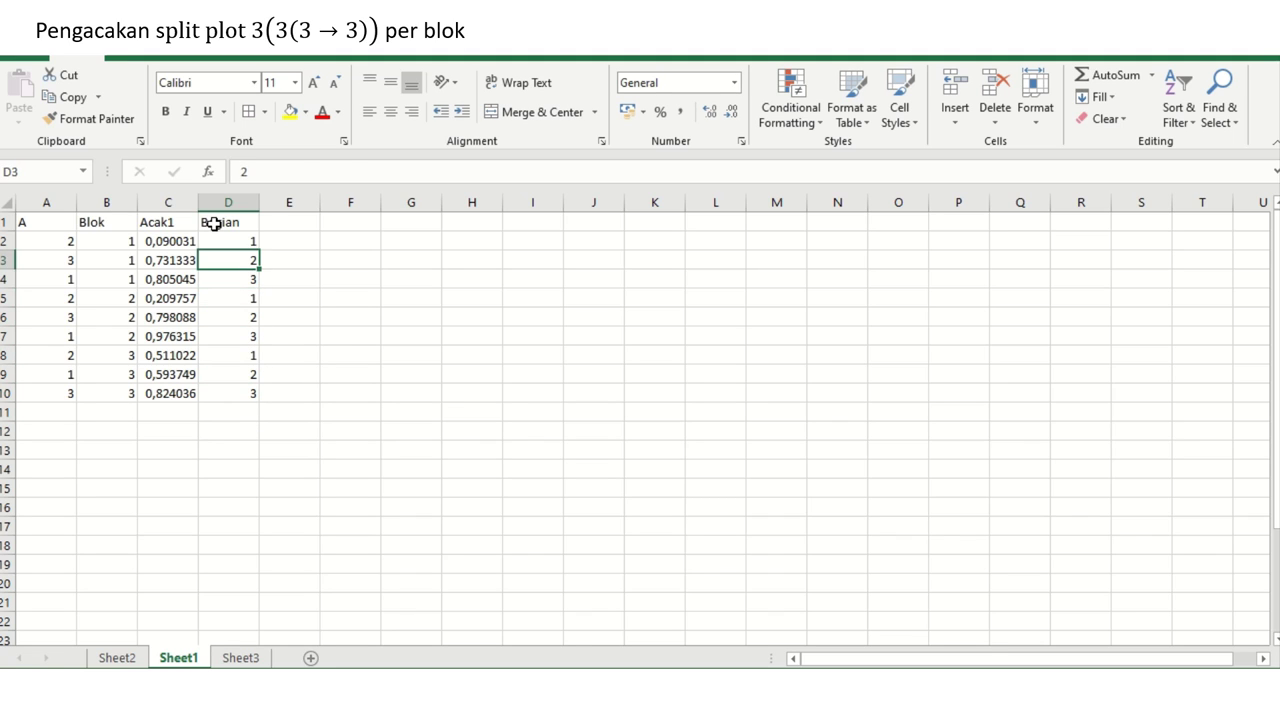
pyautogui.press('Left')
pyautogui.press('Left')
pyautogui.press('Left')
pyautogui.press('Down')
pyautogui.press('Up')
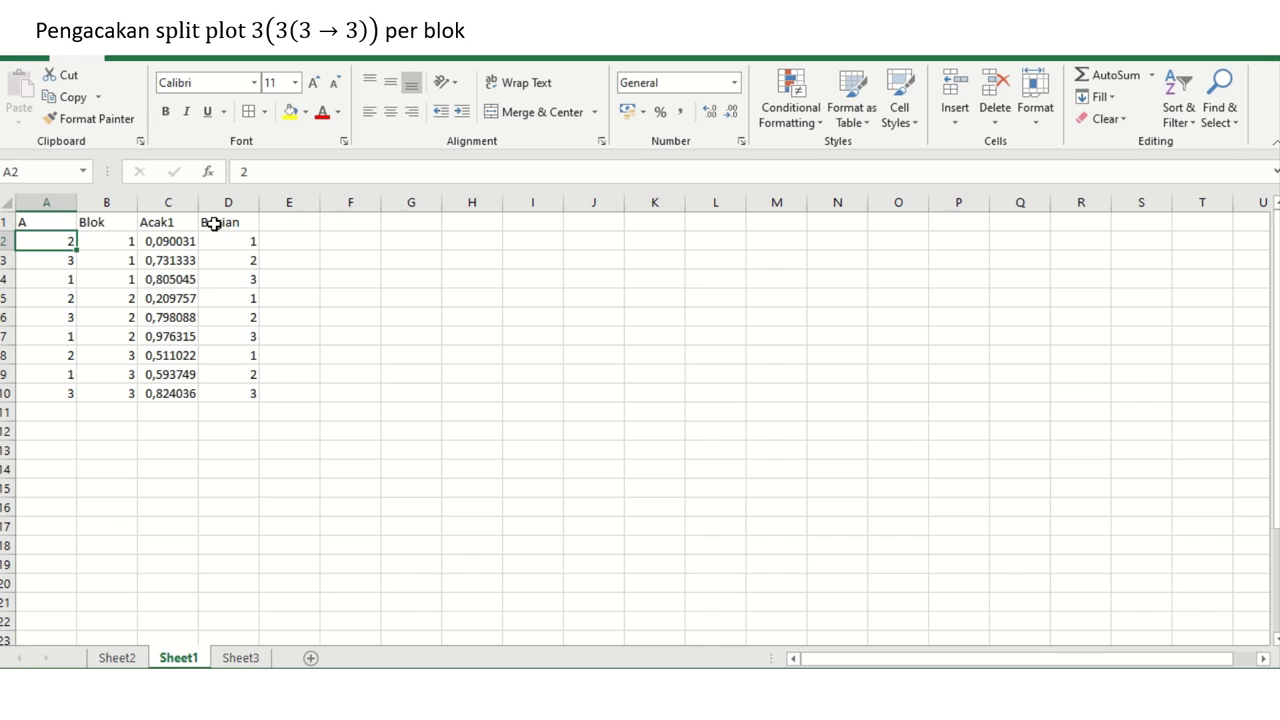
pyautogui.press('Right')
pyautogui.press('Right')
pyautogui.press('Right')
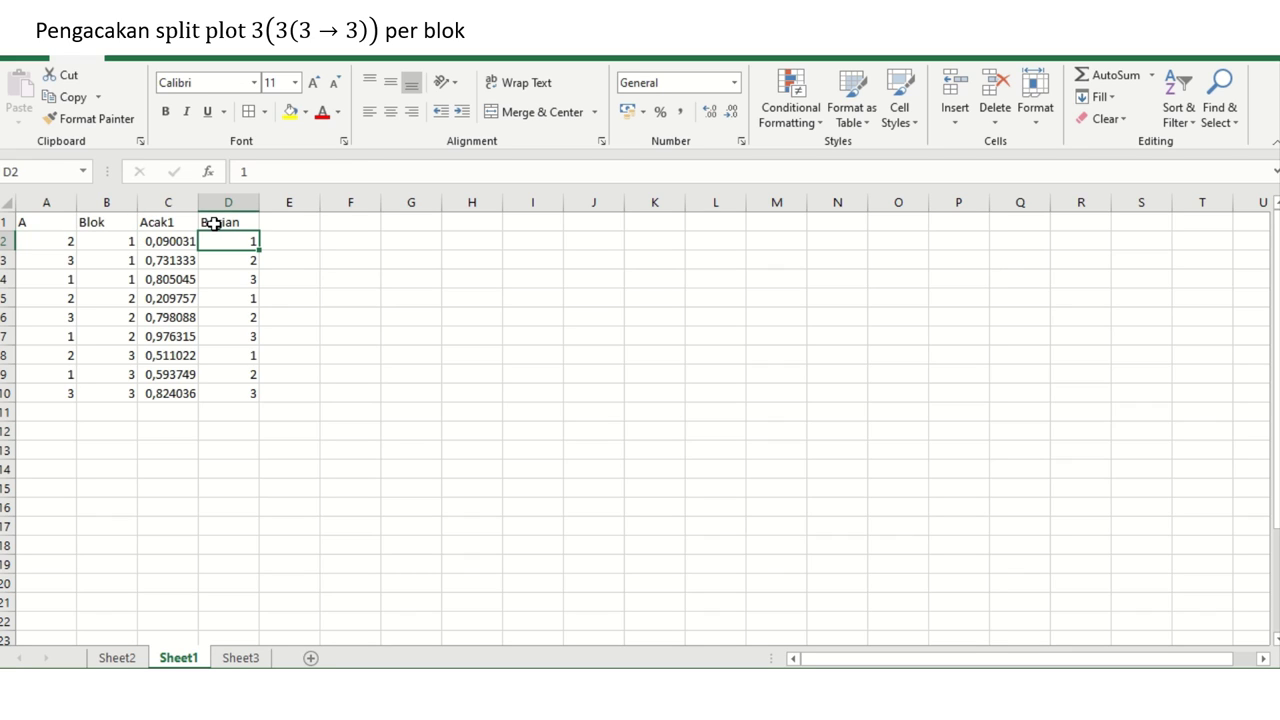
pyautogui.press('Left')
pyautogui.press('Left')
pyautogui.press('Left')
pyautogui.press('Down')
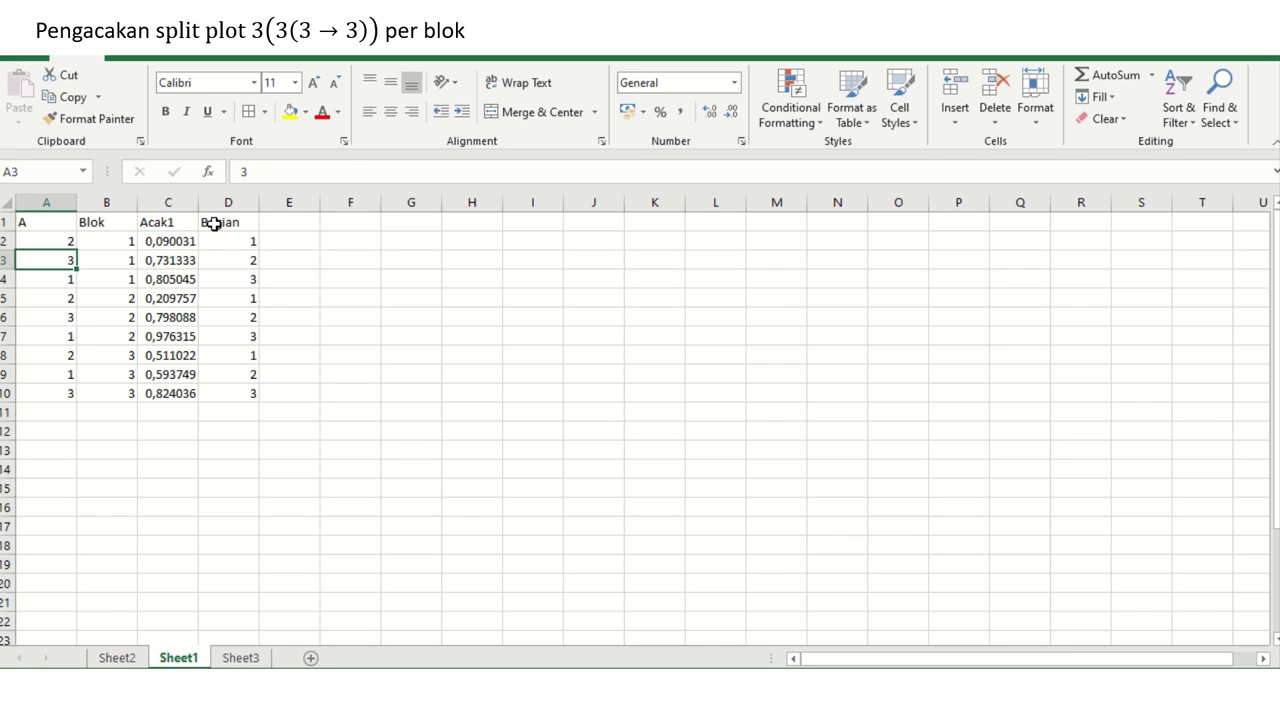
pyautogui.press('Right')
pyautogui.press('Right')
pyautogui.press('Right')
pyautogui.press('Left')
pyautogui.press('Left')
pyautogui.press('Left')
pyautogui.press('Down')
pyautogui.press('Right')
pyautogui.press('Right')
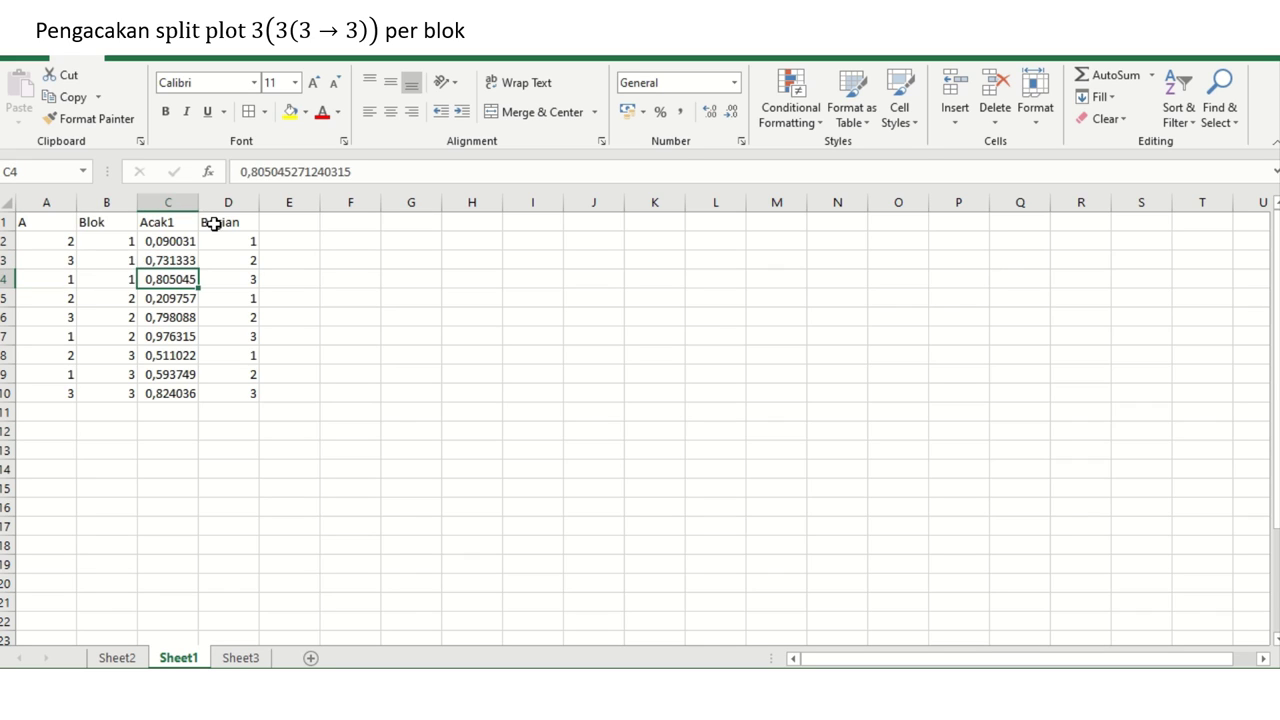
pyautogui.press('Right')
pyautogui.press('Left')
pyautogui.press('Left')
pyautogui.press('Left')
# - Review which level of A is assigned to each Bagian in block 2, row by row from row 5 to row 7
pyautogui.press('Down')
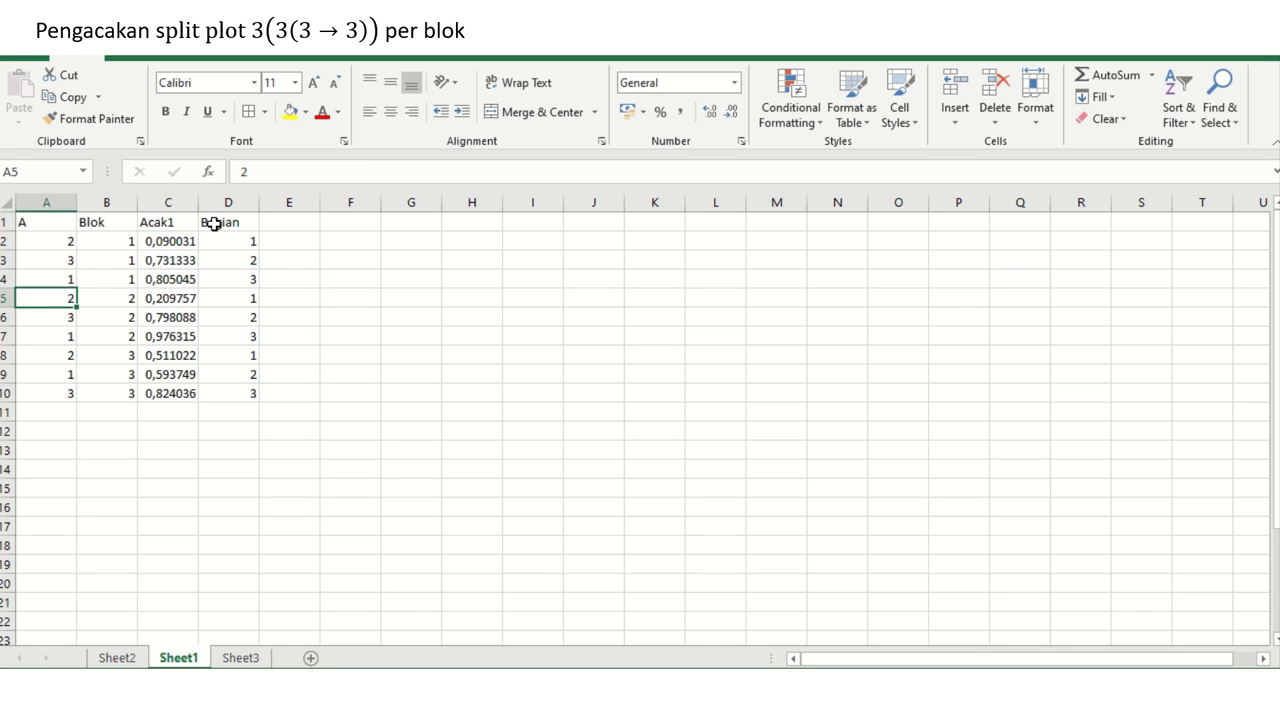
pyautogui.press('Right')
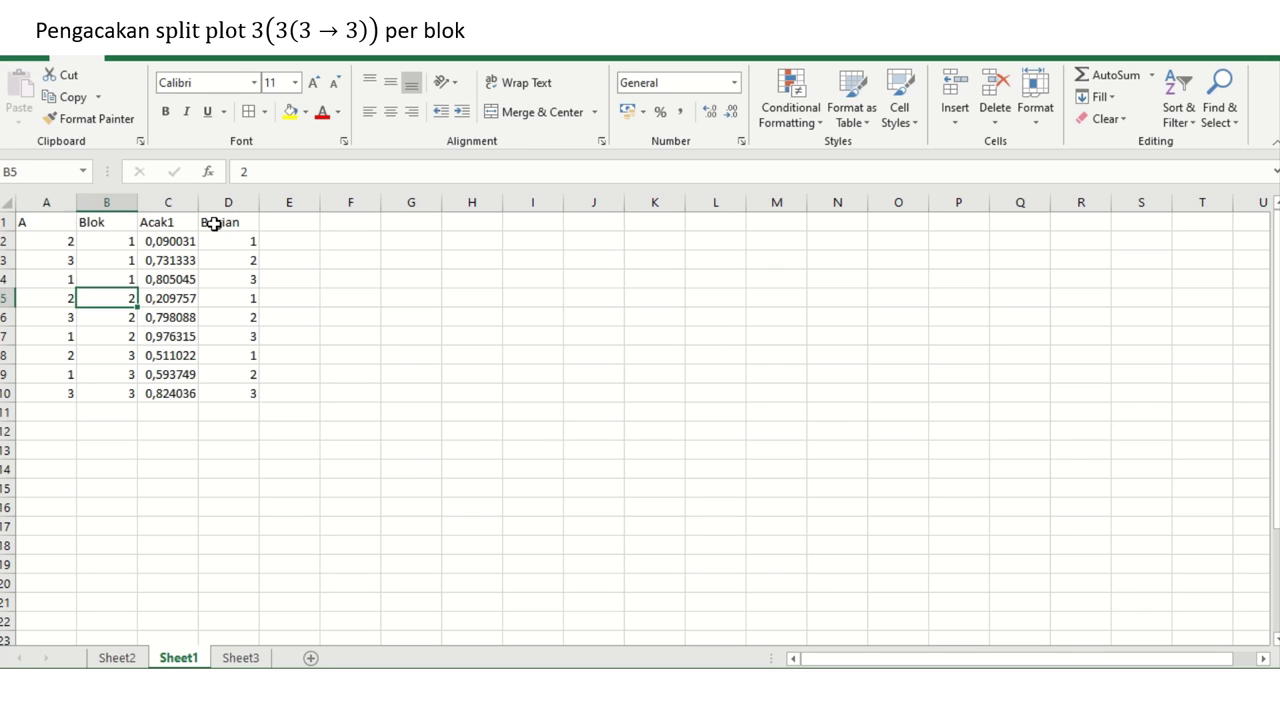
pyautogui.press('Right')
pyautogui.press('Right')
pyautogui.press('Left')
pyautogui.press('Left')
pyautogui.press('Down')
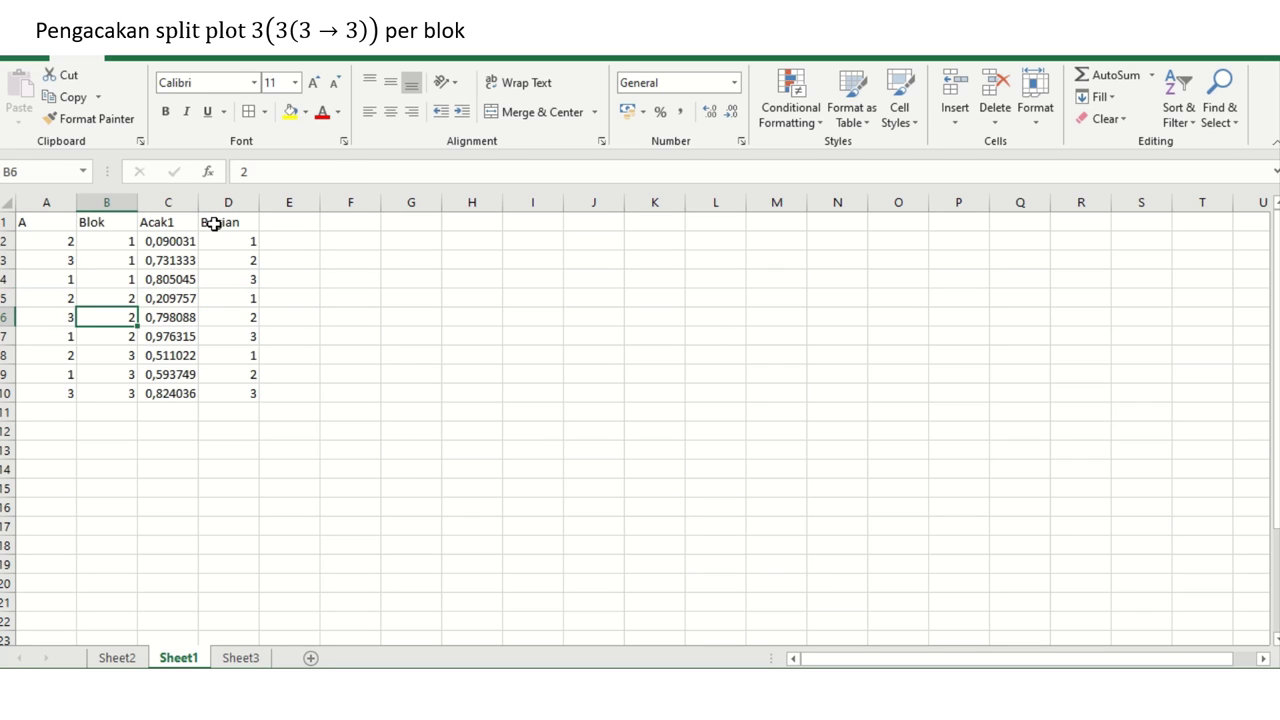
pyautogui.press('Right')
pyautogui.press('Right')
pyautogui.press('Left')
pyautogui.press('Left')
pyautogui.press('Left')
pyautogui.press('Down')
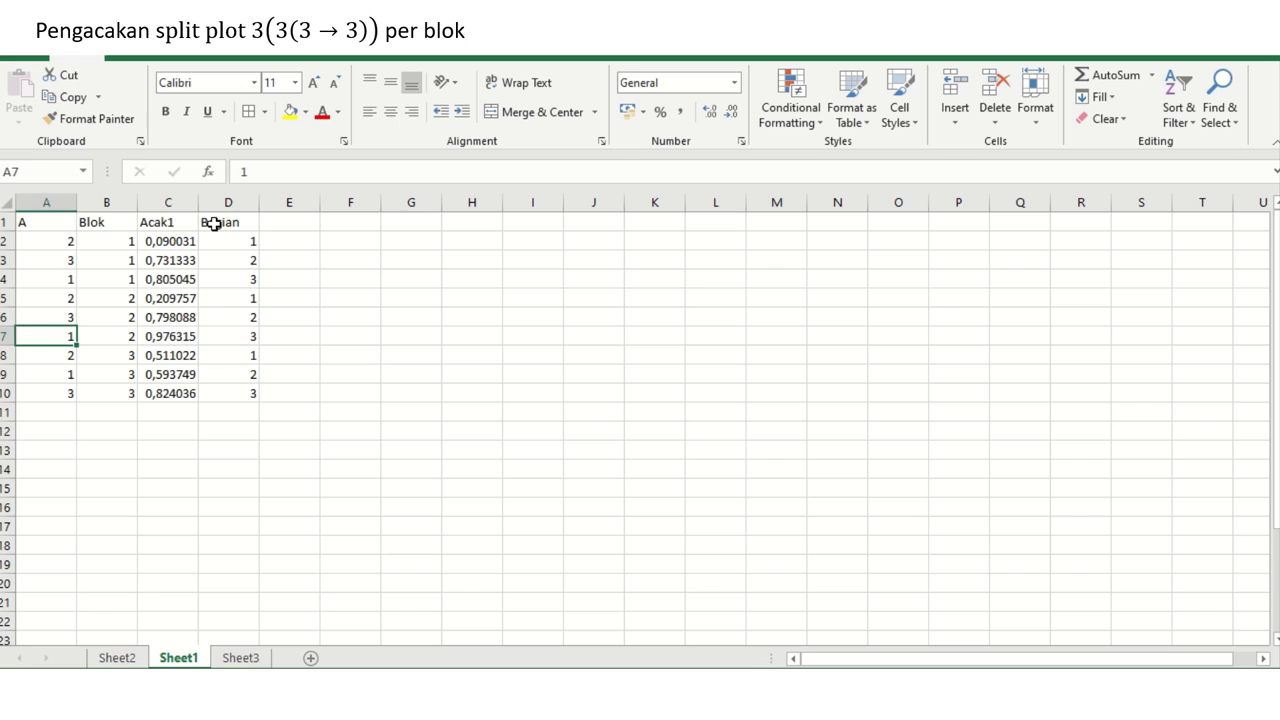
pyautogui.press('Right')
pyautogui.press('Right')
pyautogui.press('Right')
pyautogui.press('Right')
pyautogui.press('Left')
pyautogui.press('Left')
pyautogui.press('Left')
pyautogui.press('Left')
# - Review which level of A is assigned to each Bagian in block 3, row by row from row 8 to row 10
pyautogui.press('Down')
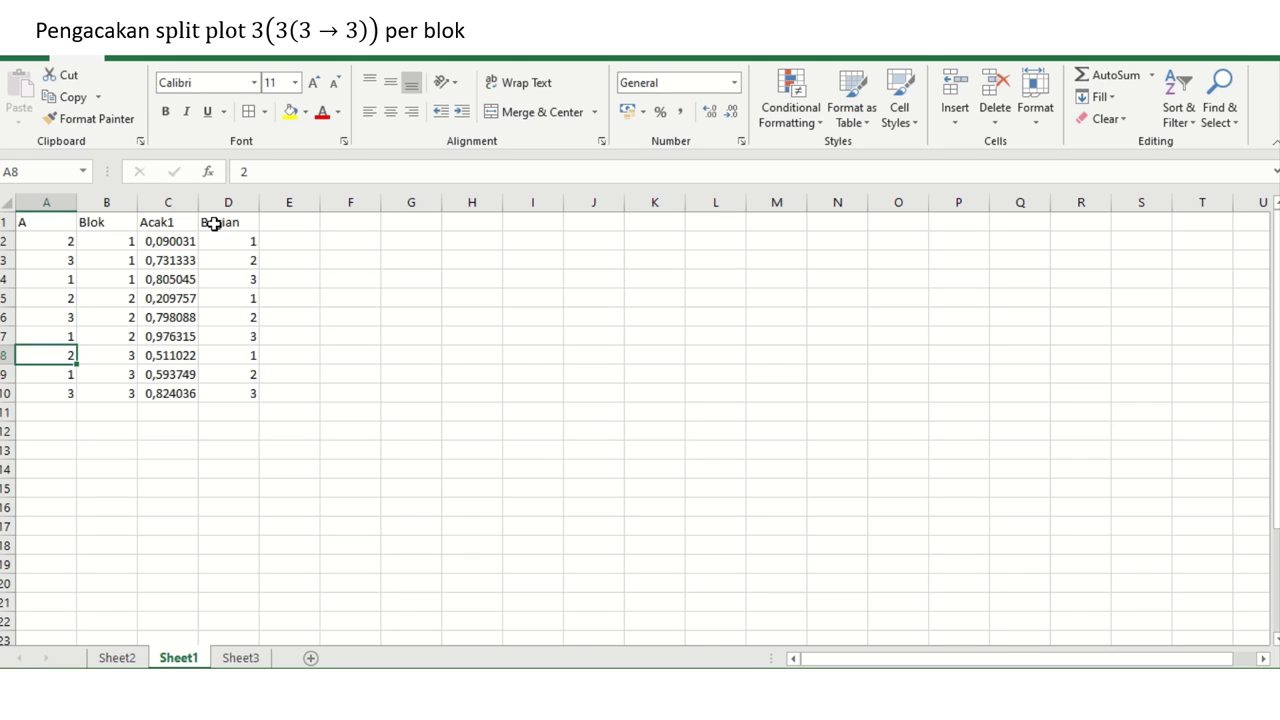
pyautogui.press('Right')
pyautogui.press('Right')
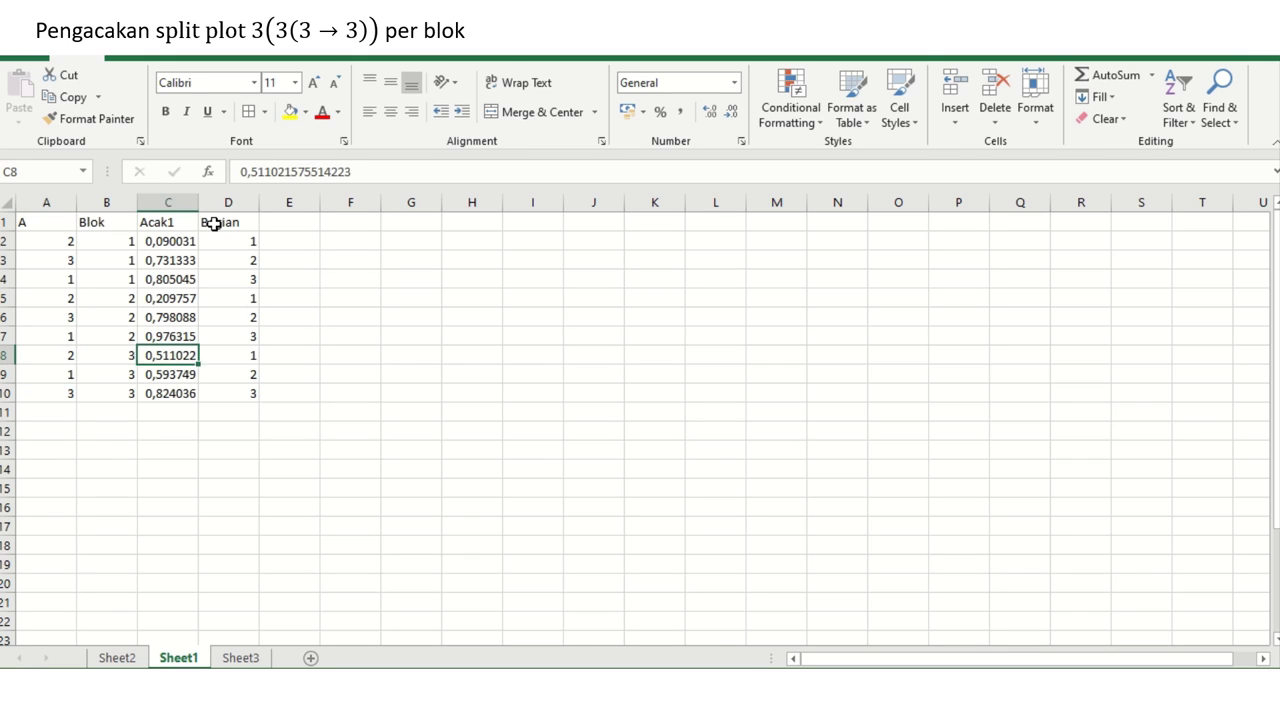
pyautogui.press('Right')
pyautogui.press('Left')
pyautogui.press('Left')
pyautogui.press('Down')
pyautogui.press('Left')
pyautogui.press('Right')
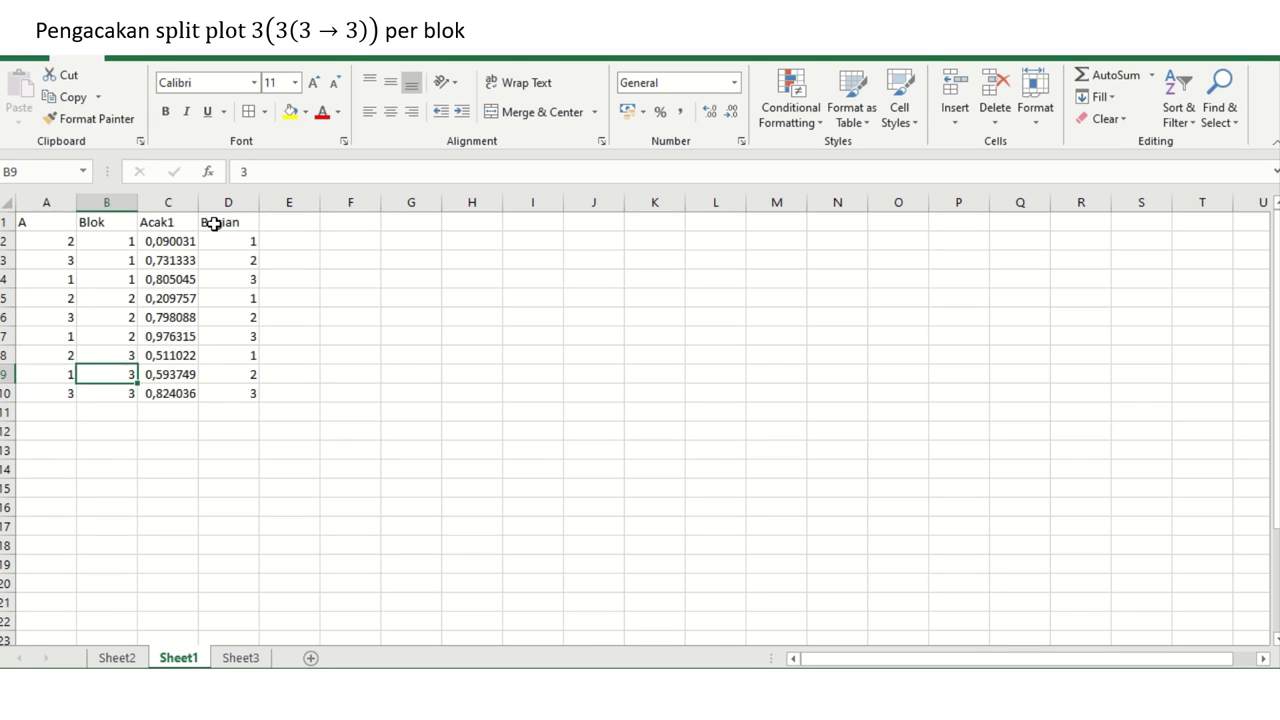
pyautogui.press('Right')
pyautogui.press('Right')
pyautogui.press('Left')
pyautogui.press('Left')
pyautogui.press('Left')
pyautogui.press('Down')
pyautogui.press('Right')
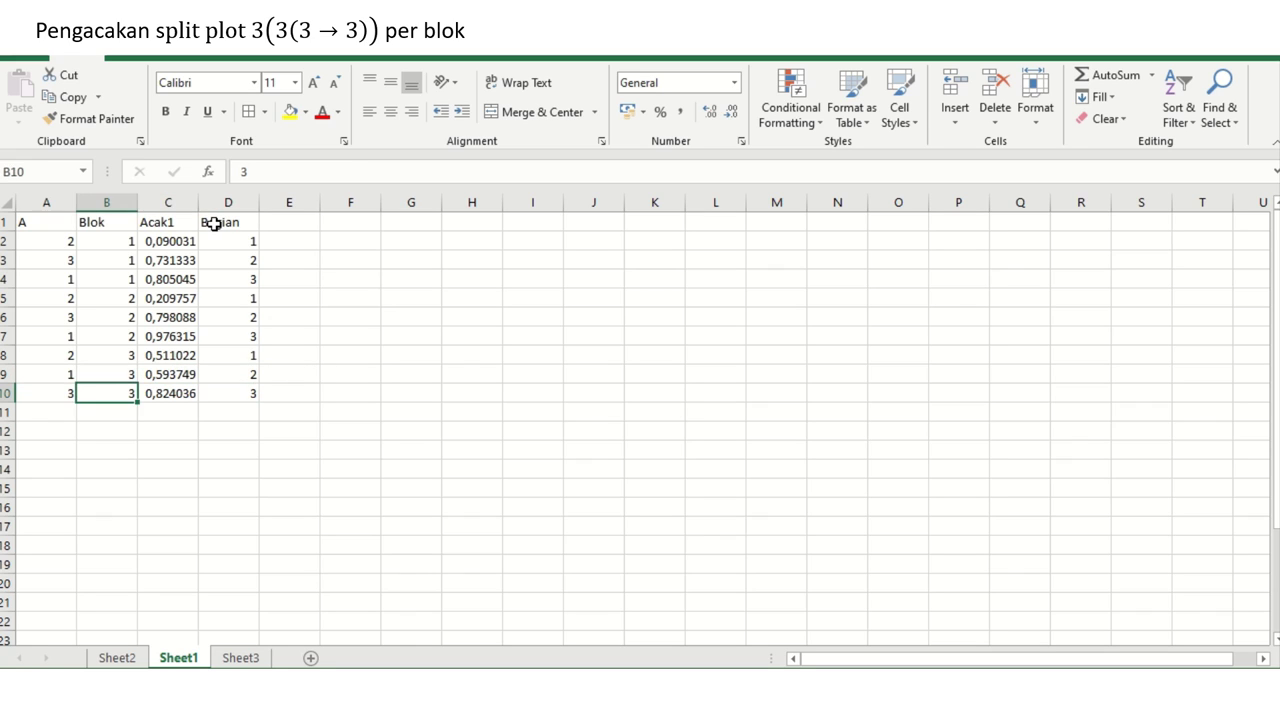
pyautogui.press('Right')
pyautogui.press('Right')
pyautogui.press('Right')
pyautogui.press('Left')
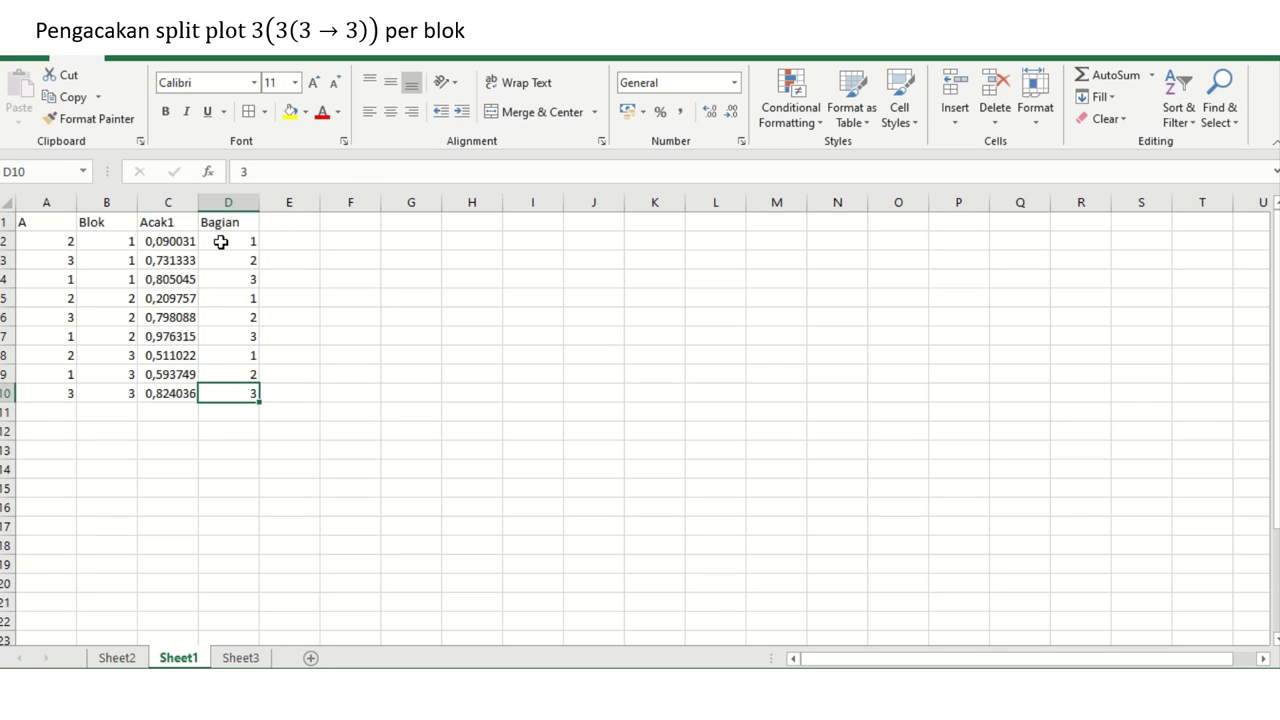
pyautogui.click(221, 242)
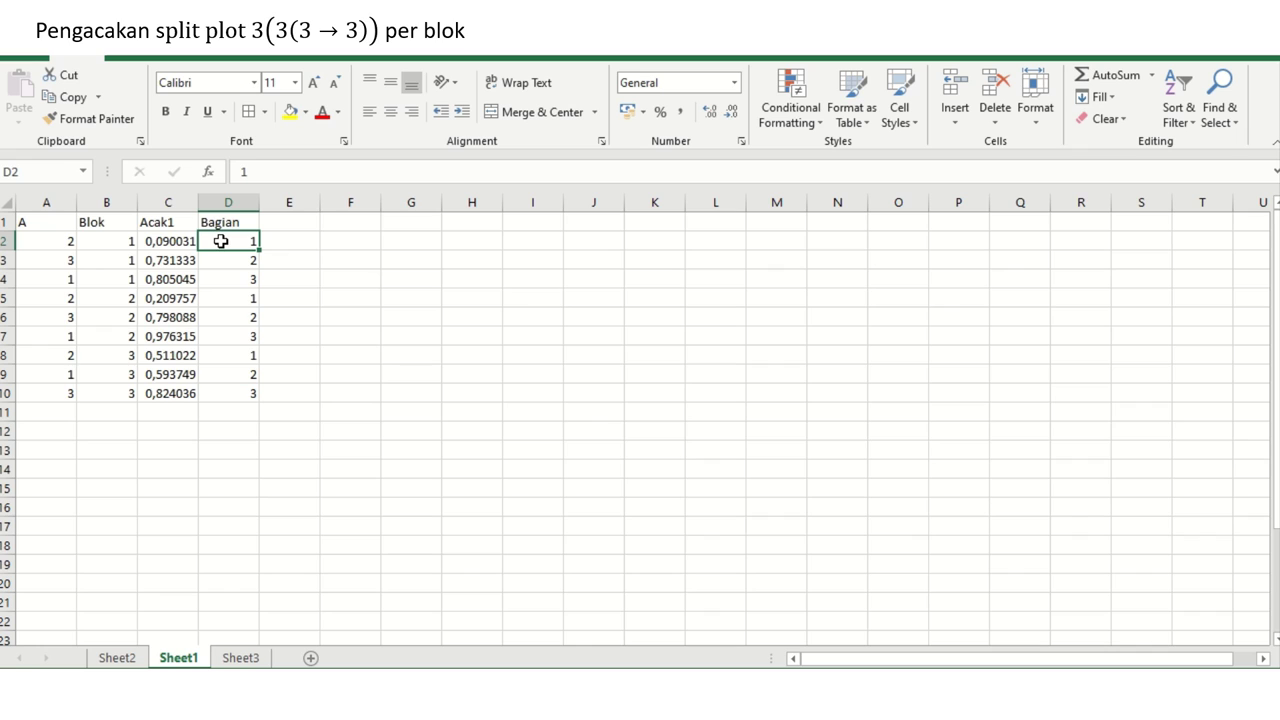
# - Add the header B in cell E1 for the second factor
pyautogui.click(293, 220)
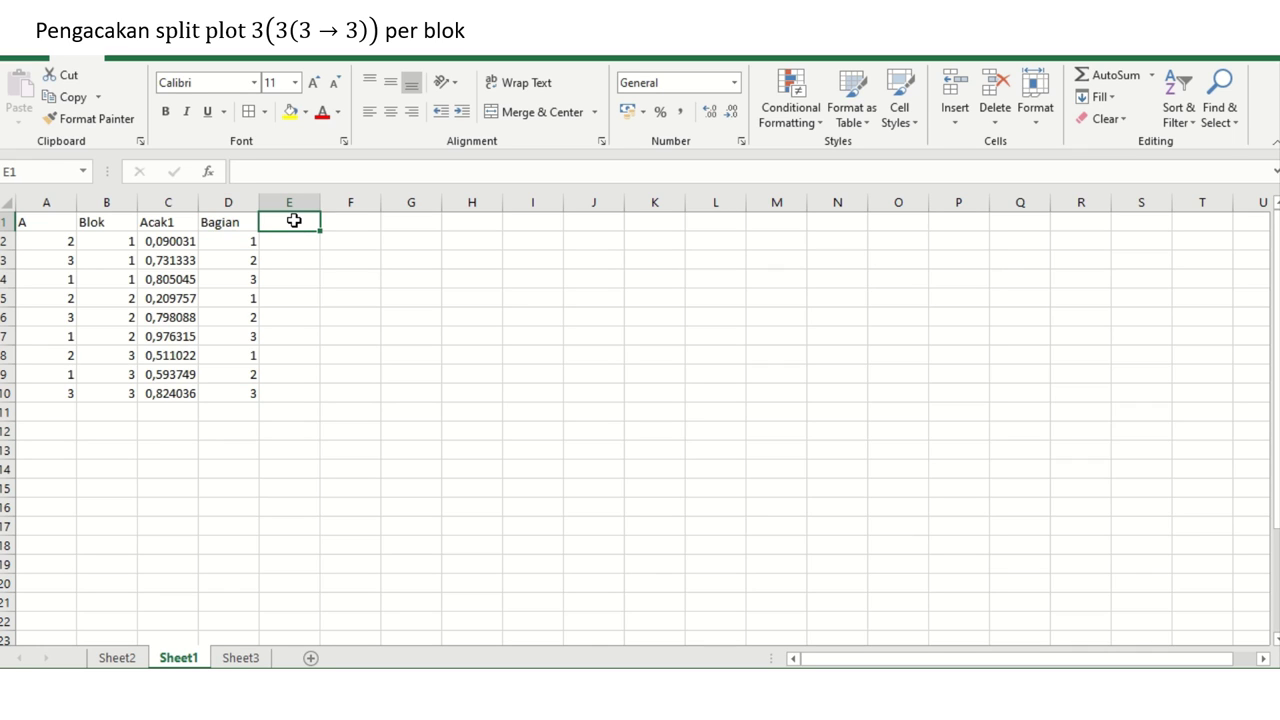
pyautogui.write('B')
pyautogui.press('Return')
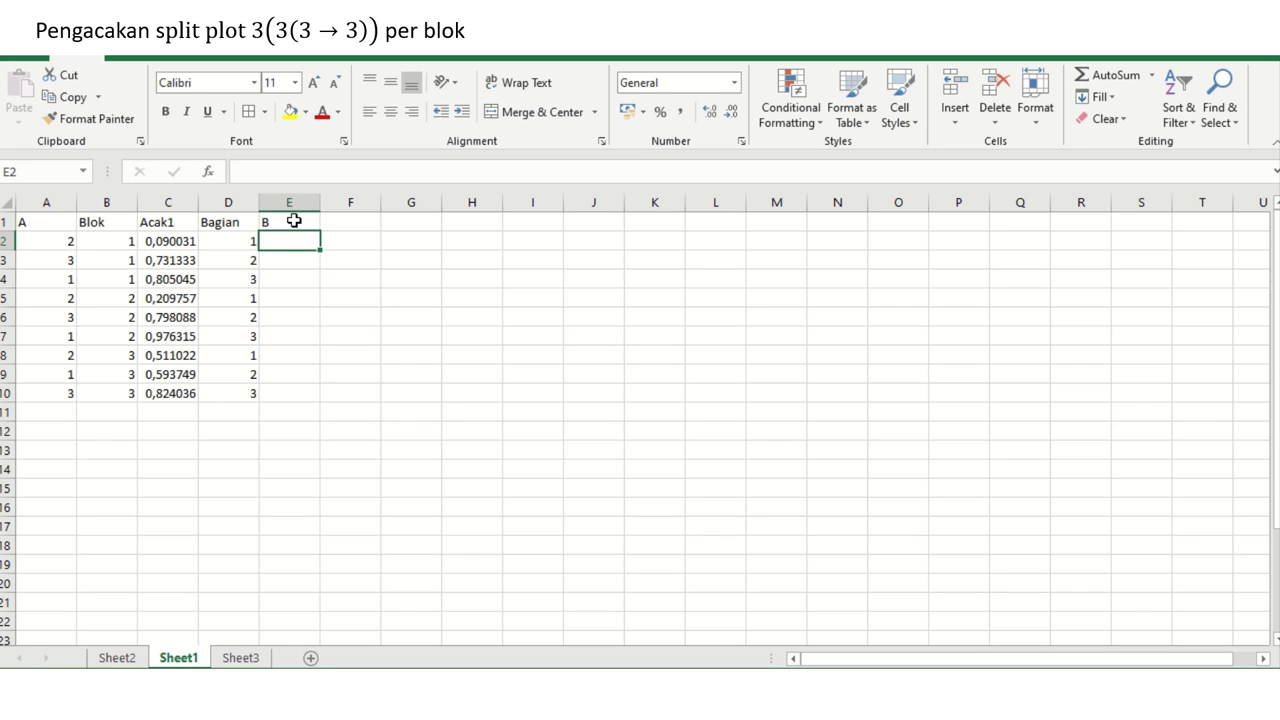
# - Examine row 2 from its level of A across to the empty cell under B
pyautogui.press('Left')
pyautogui.press('Left')
pyautogui.press('Left')
pyautogui.press('Left')
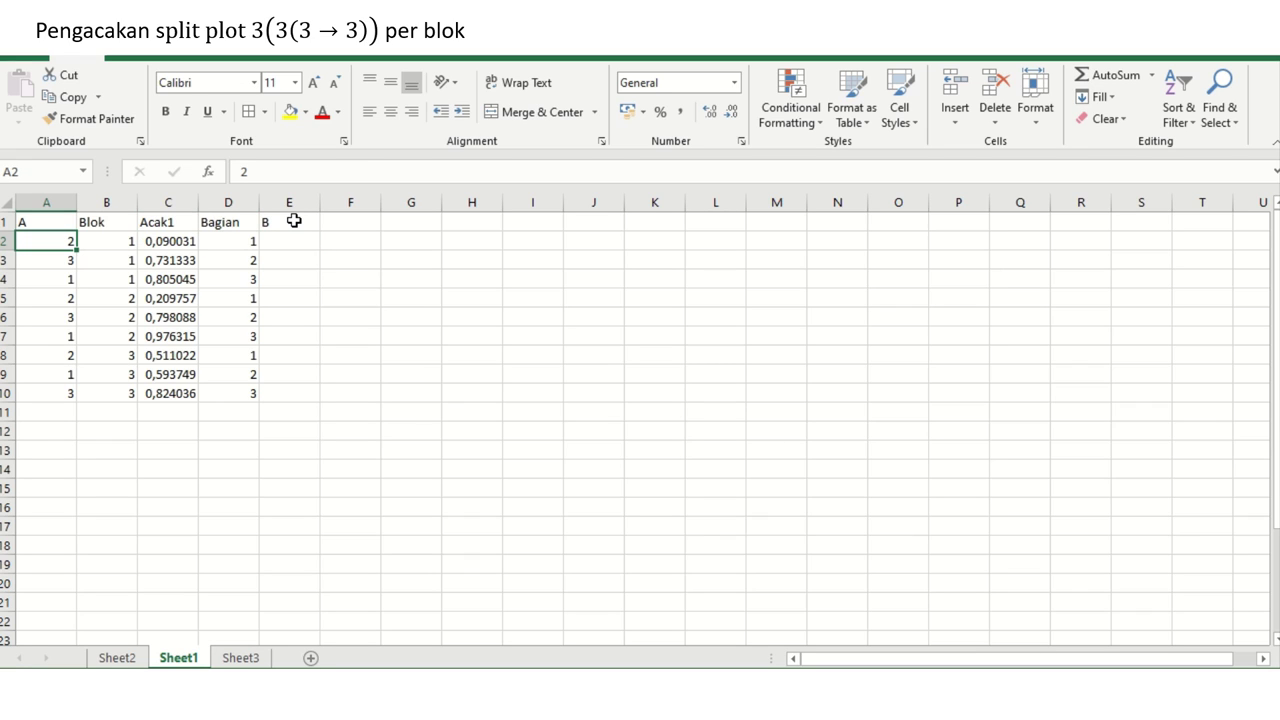
pyautogui.press('Right')
pyautogui.press('Right')
pyautogui.press('Right')
pyautogui.press('Right')
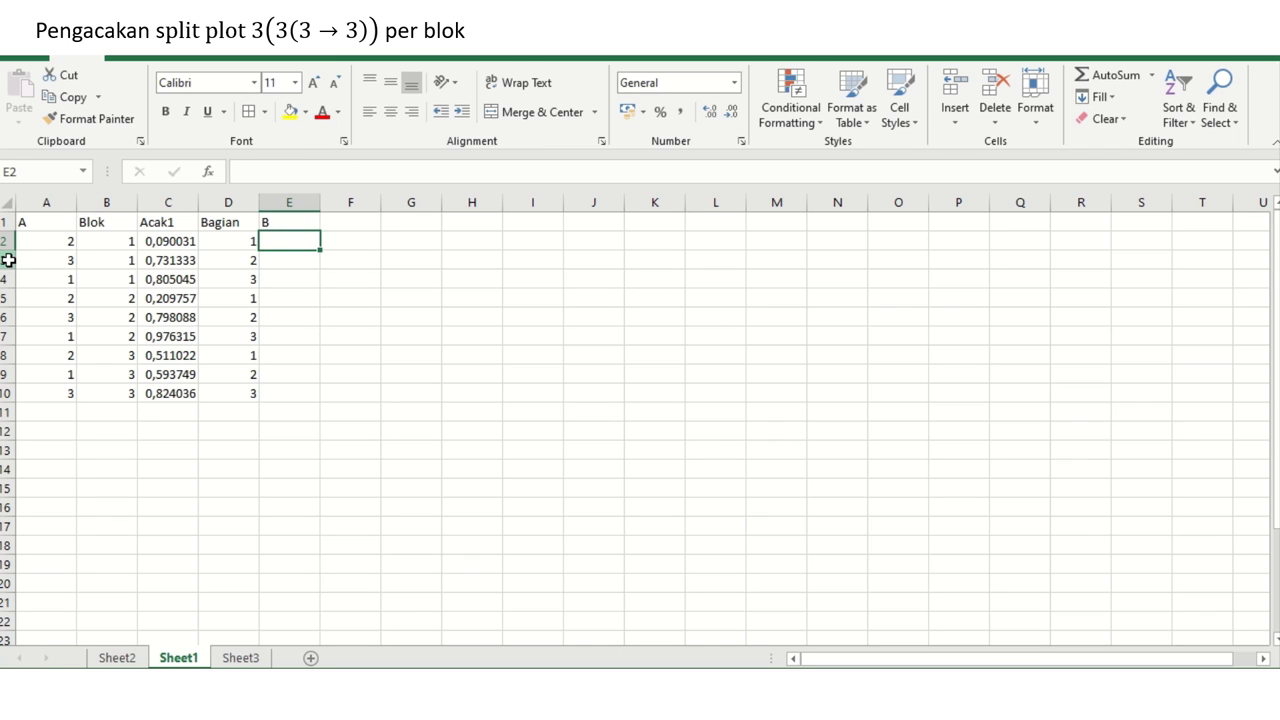
# - Copy the whole of row 2, the first main plot of block 1
pyautogui.moveTo(9, 259); pyautogui.dragTo(12, 277)
pyautogui.click(46, 273)
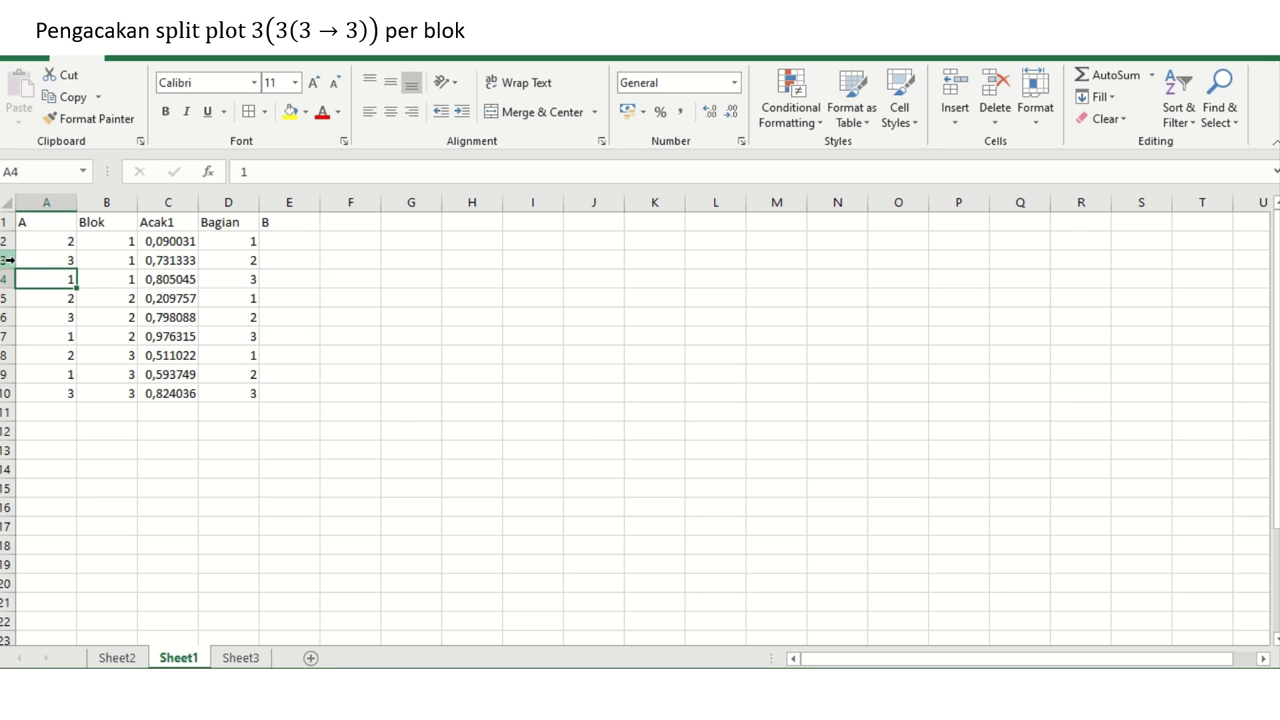
pyautogui.click(11, 243)
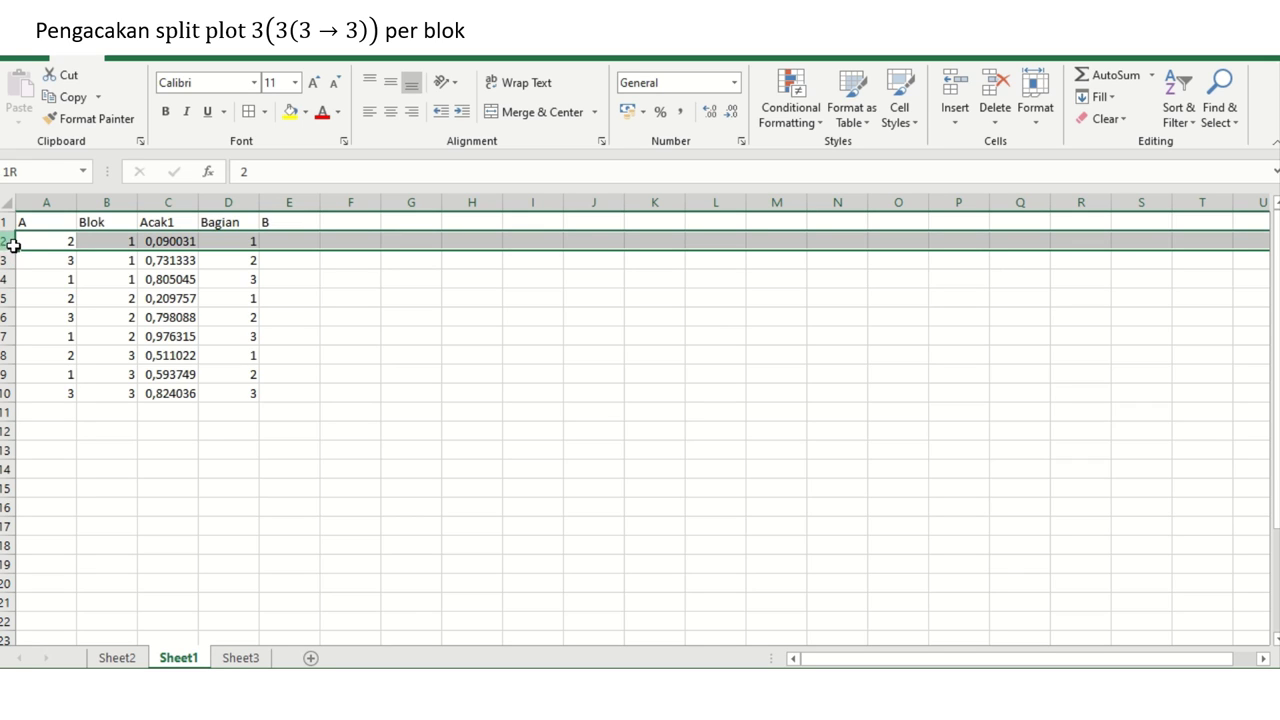
pyautogui.rightClick(8, 242)
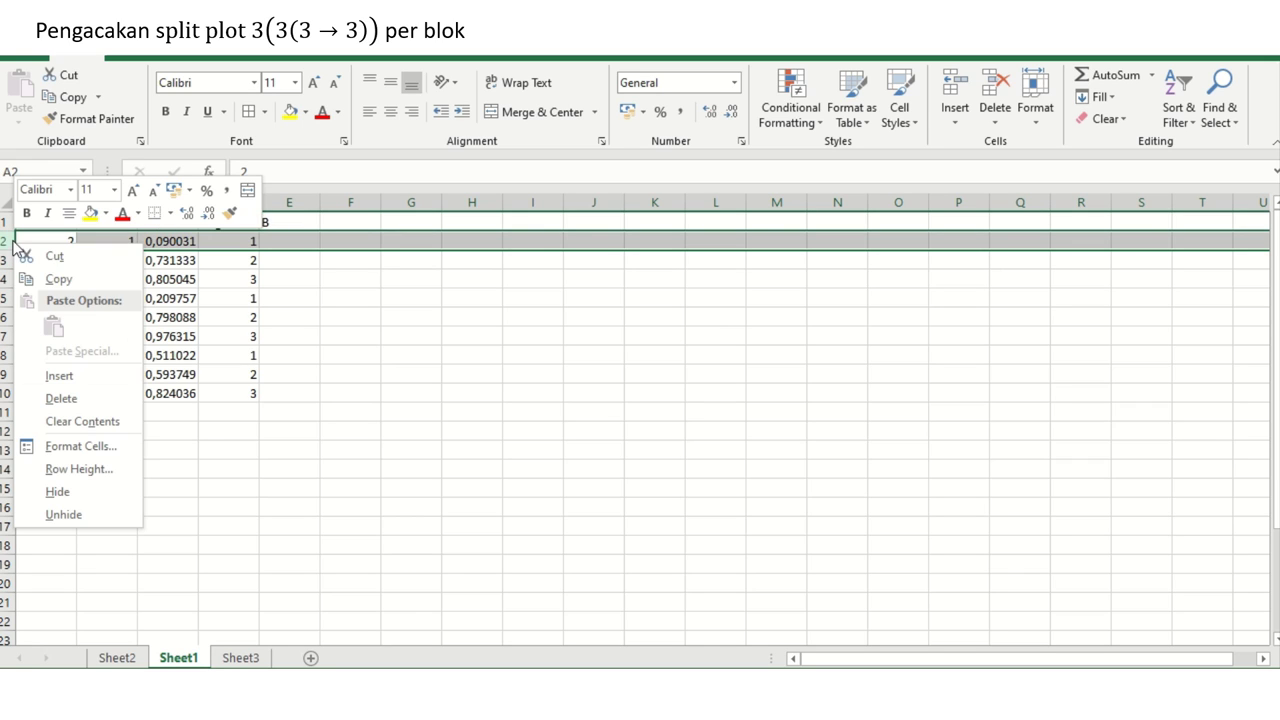
pyautogui.click(56, 280)
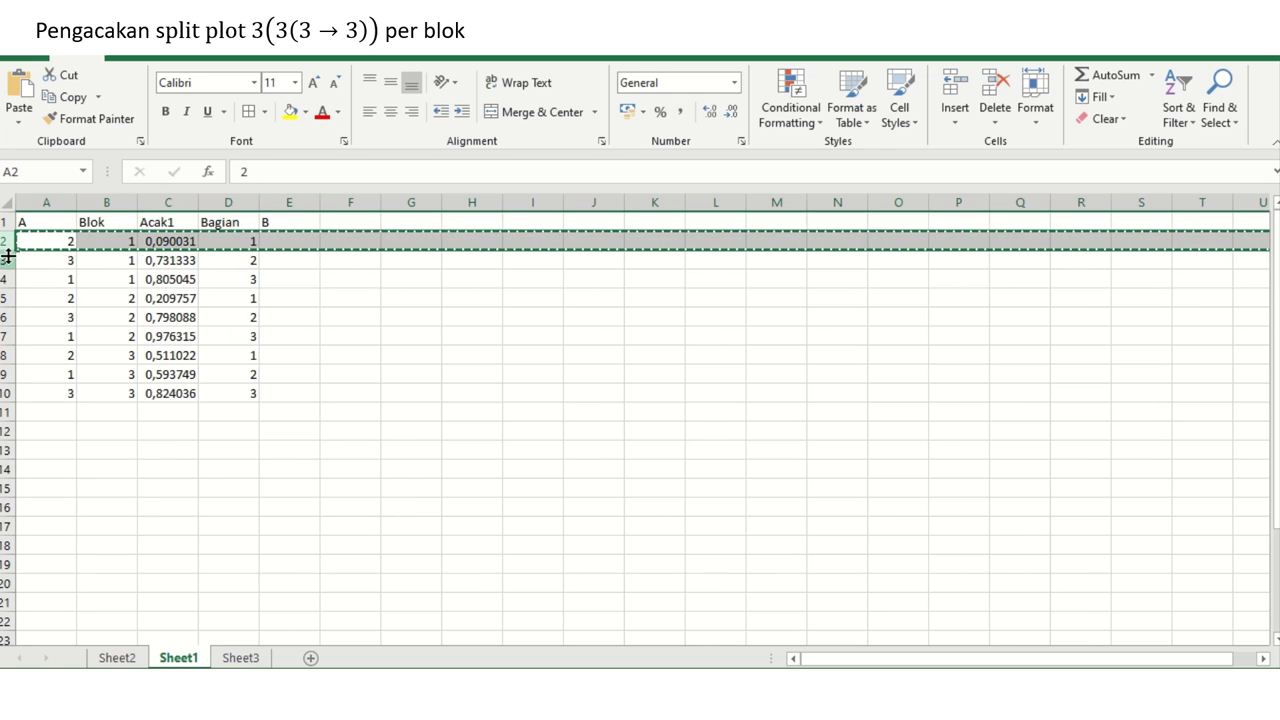
pyautogui.moveTo(8, 257); pyautogui.dragTo(7, 258)
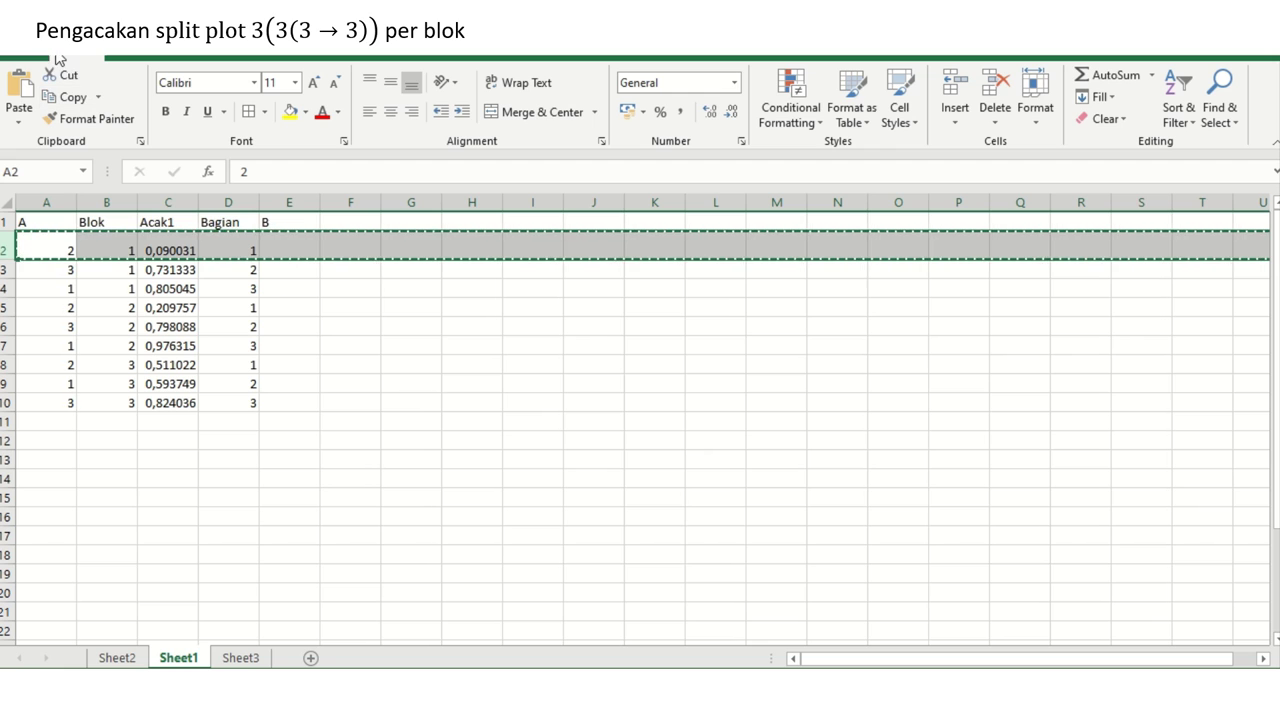
pyautogui.hotkey('ctrl', 'z')
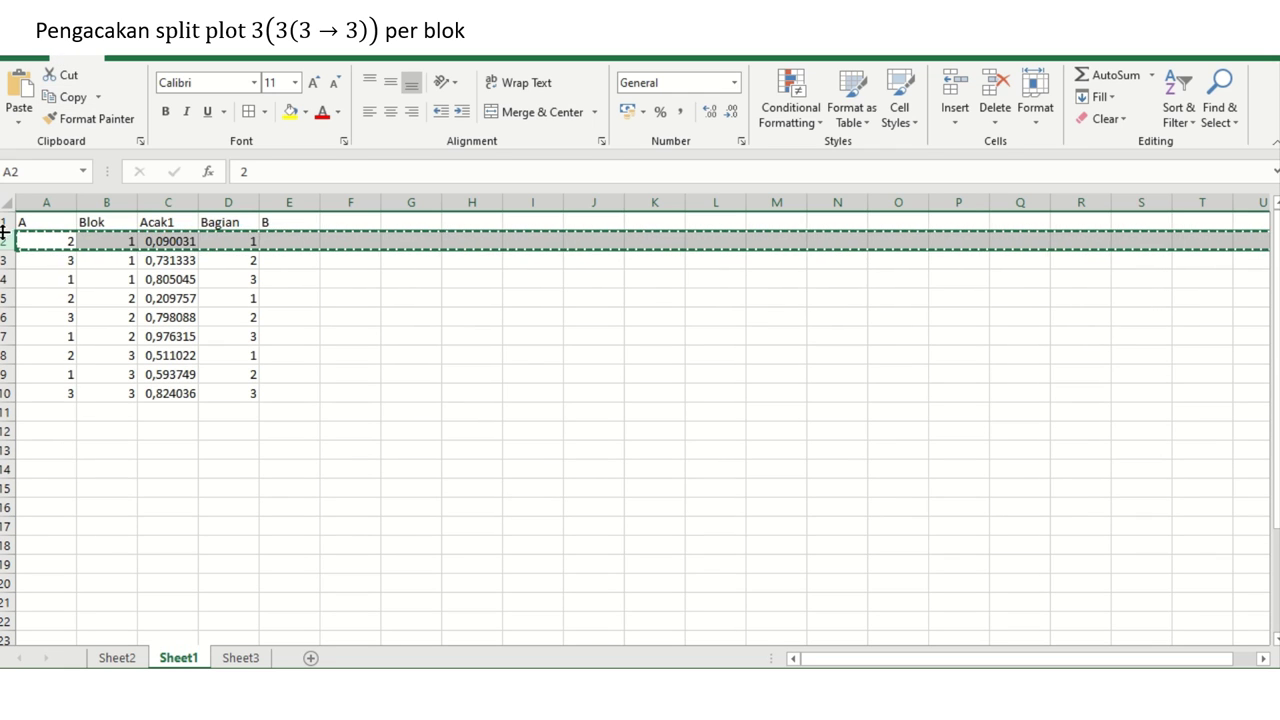
pyautogui.moveTo(9, 262); pyautogui.dragTo(15, 286)
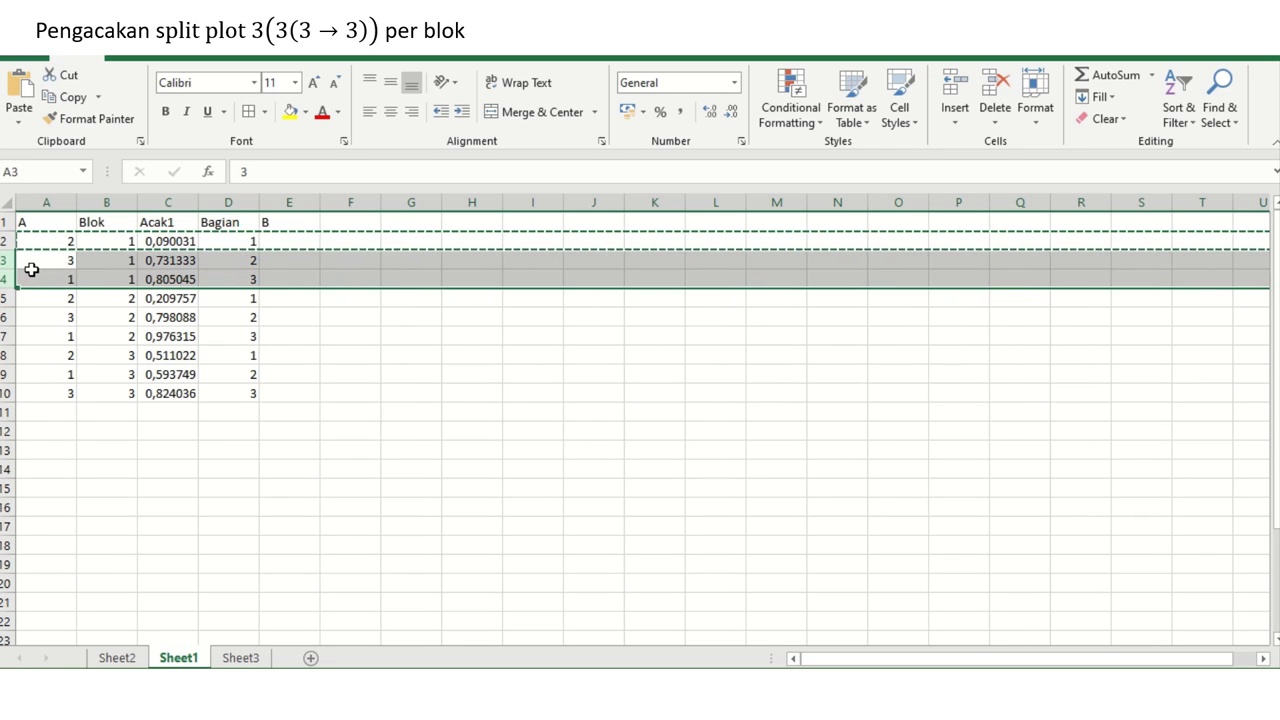
pyautogui.click(33, 268)
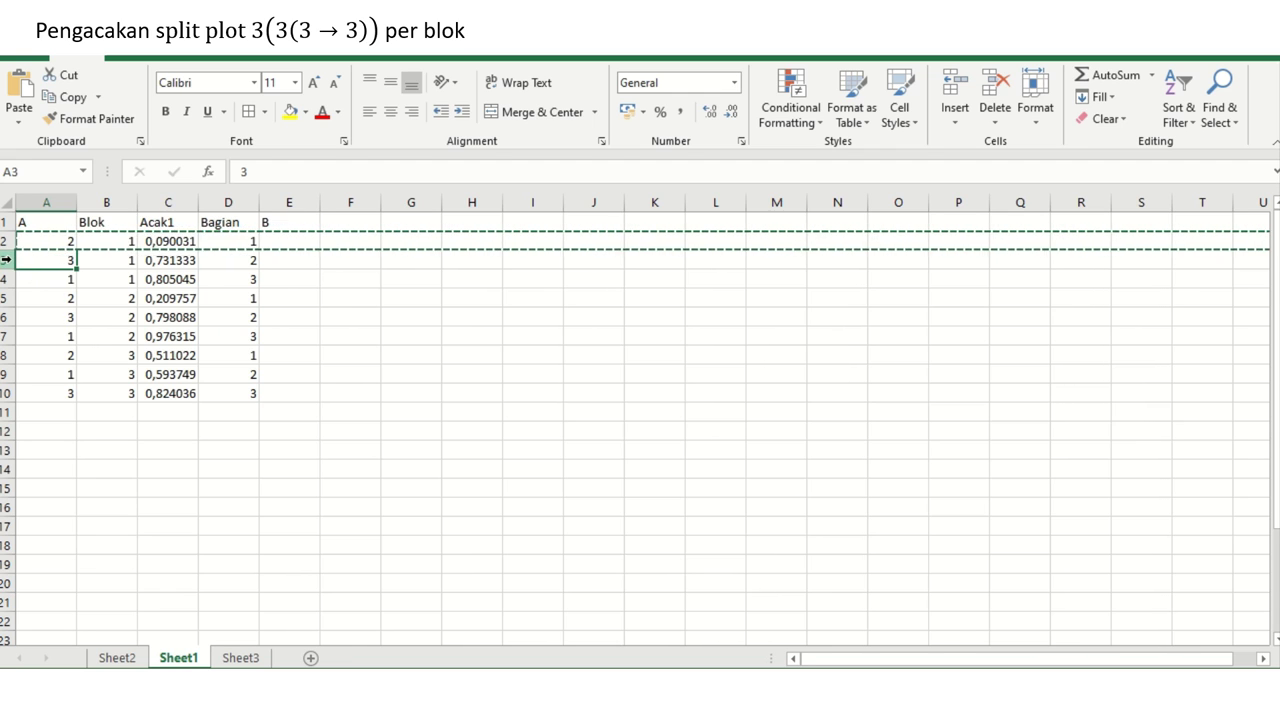
pyautogui.click(6, 259)
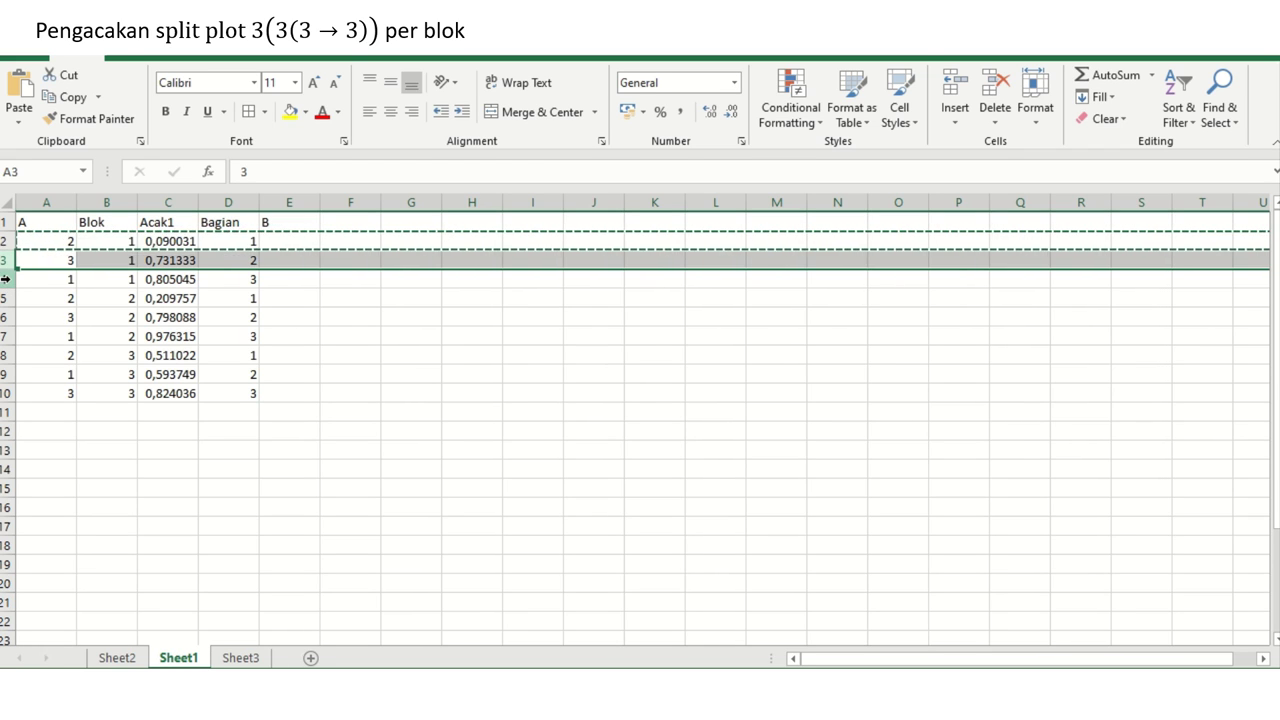
pyautogui.click(7, 279)
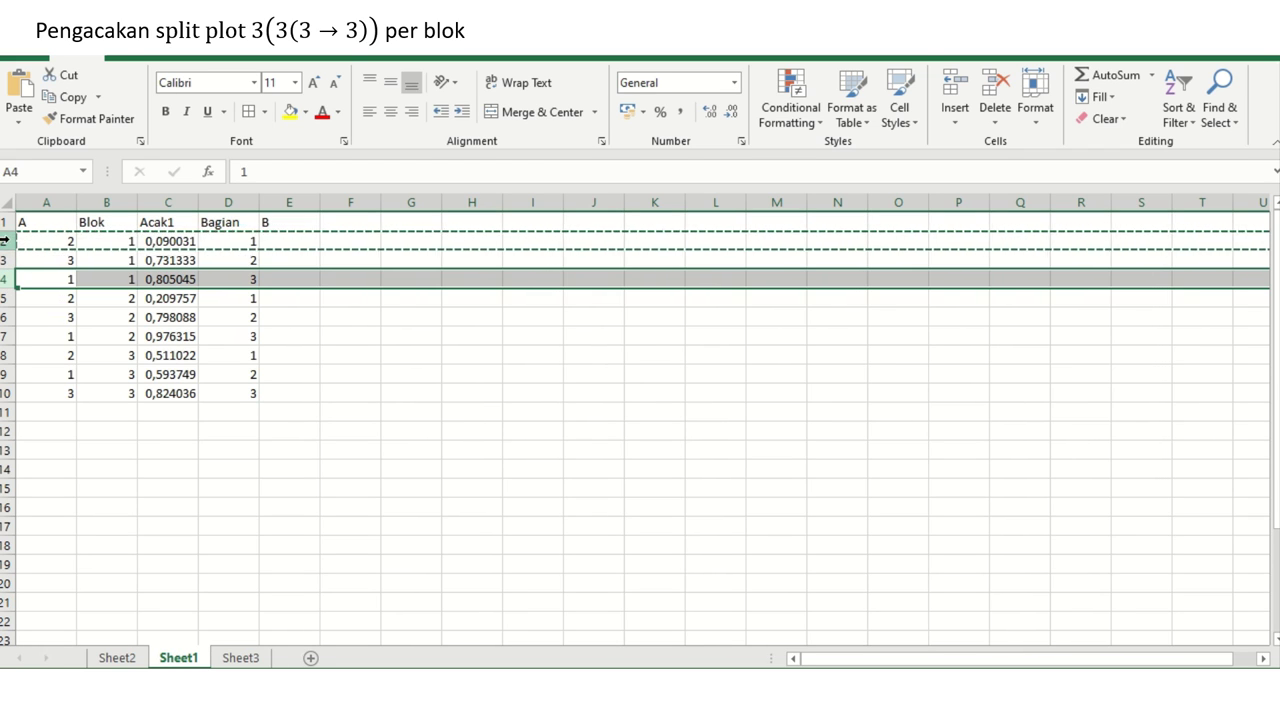
pyautogui.click(5, 240)
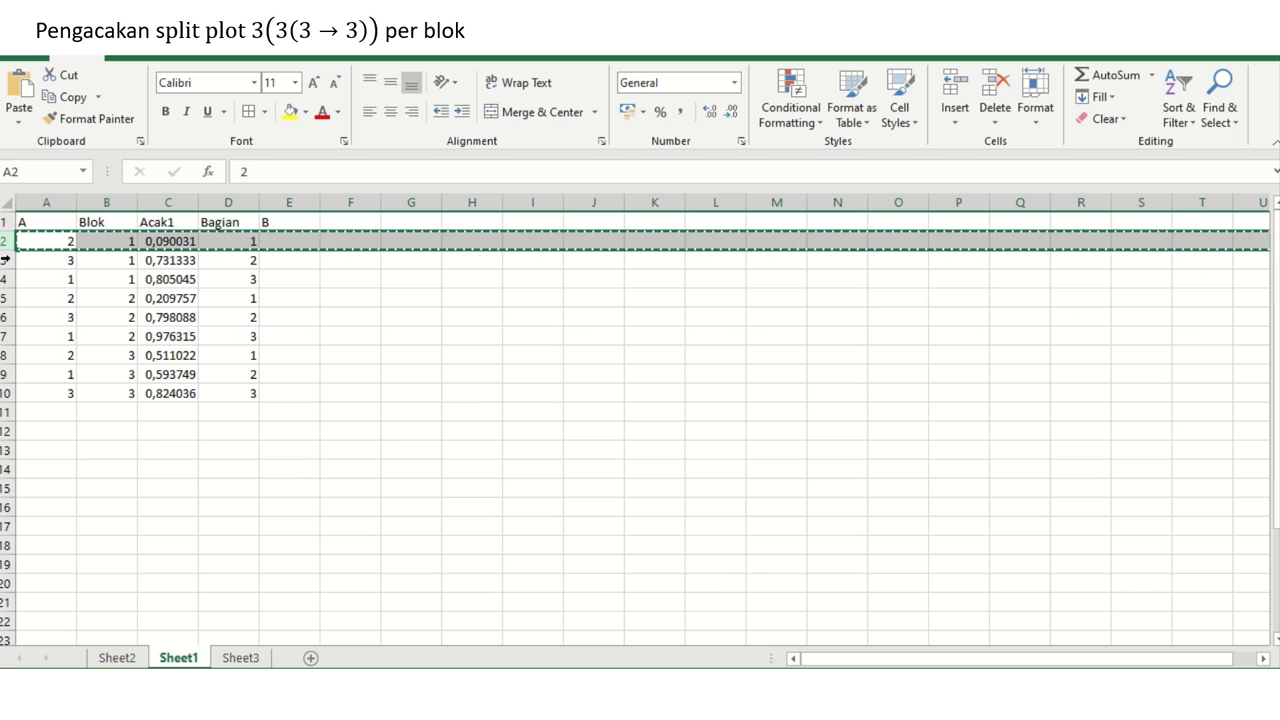
# - Insert the copied row 2 twice, as new rows 3 and 4 directly beneath the original
pyautogui.moveTo(6, 260)
pyautogui.mouseDown()
pyautogui.moveTo(11, 286)
pyautogui.moveTo(15, 271)
pyautogui.mouseUp()
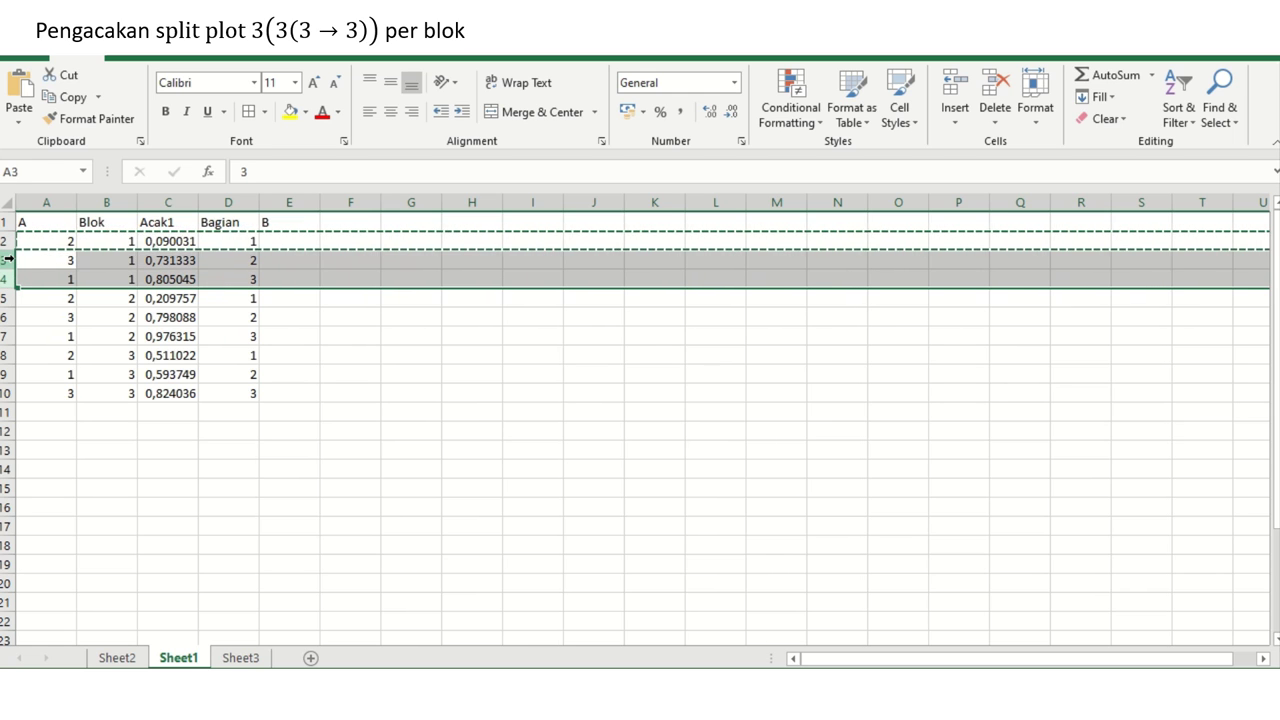
pyautogui.rightClick(8, 260)
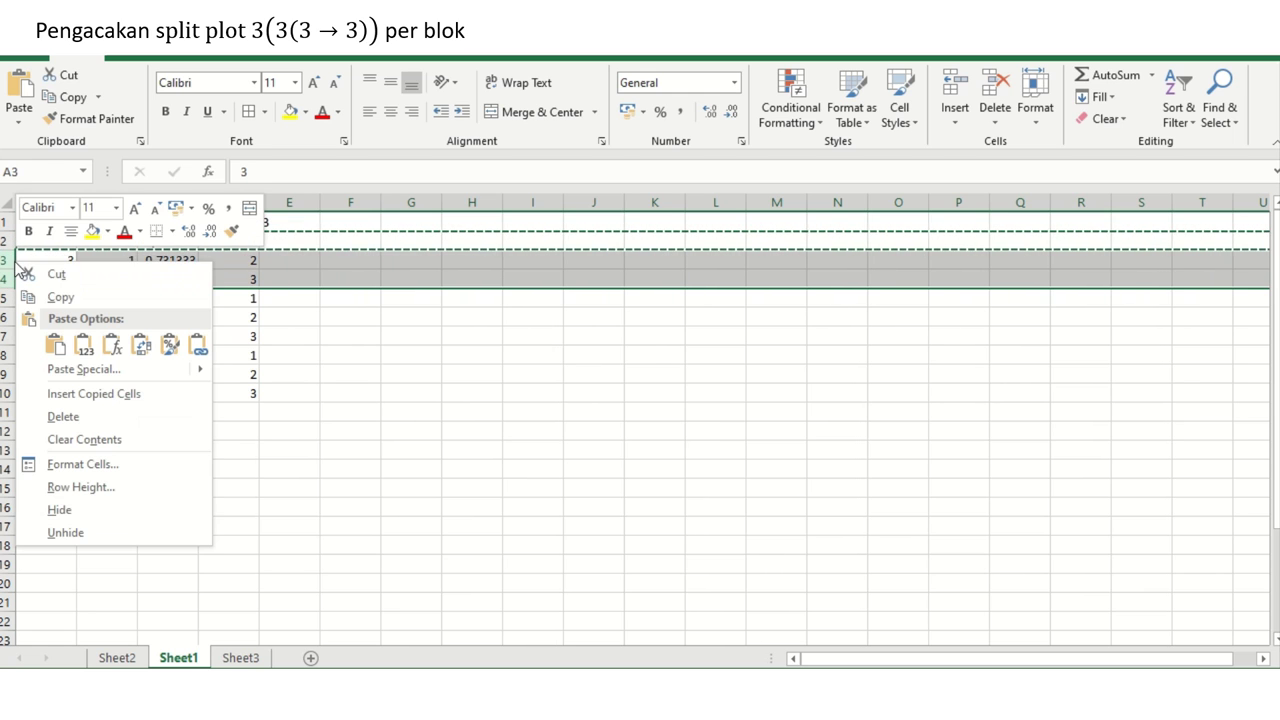
pyautogui.click(90, 393)
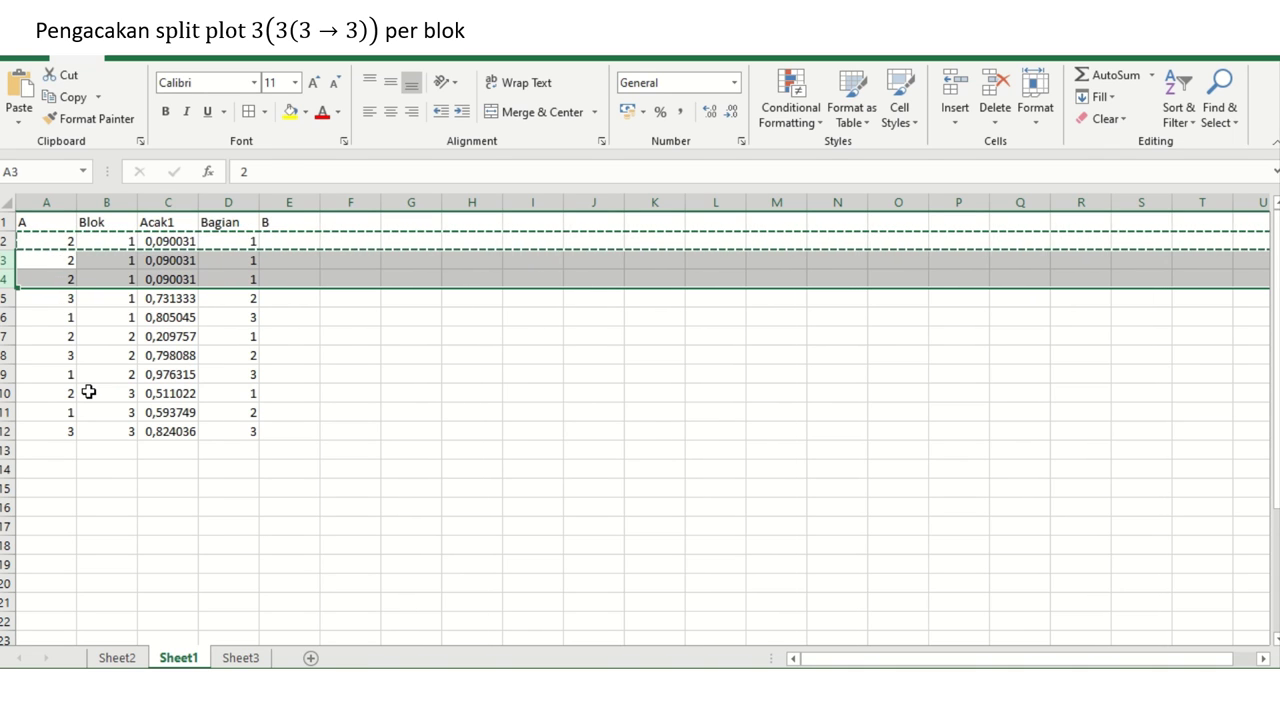
# - Enter the B levels 1, 2 and 3 in cells E2 to E4 for Bagian 1 of block 1
pyautogui.click(272, 240)
pyautogui.write('1')
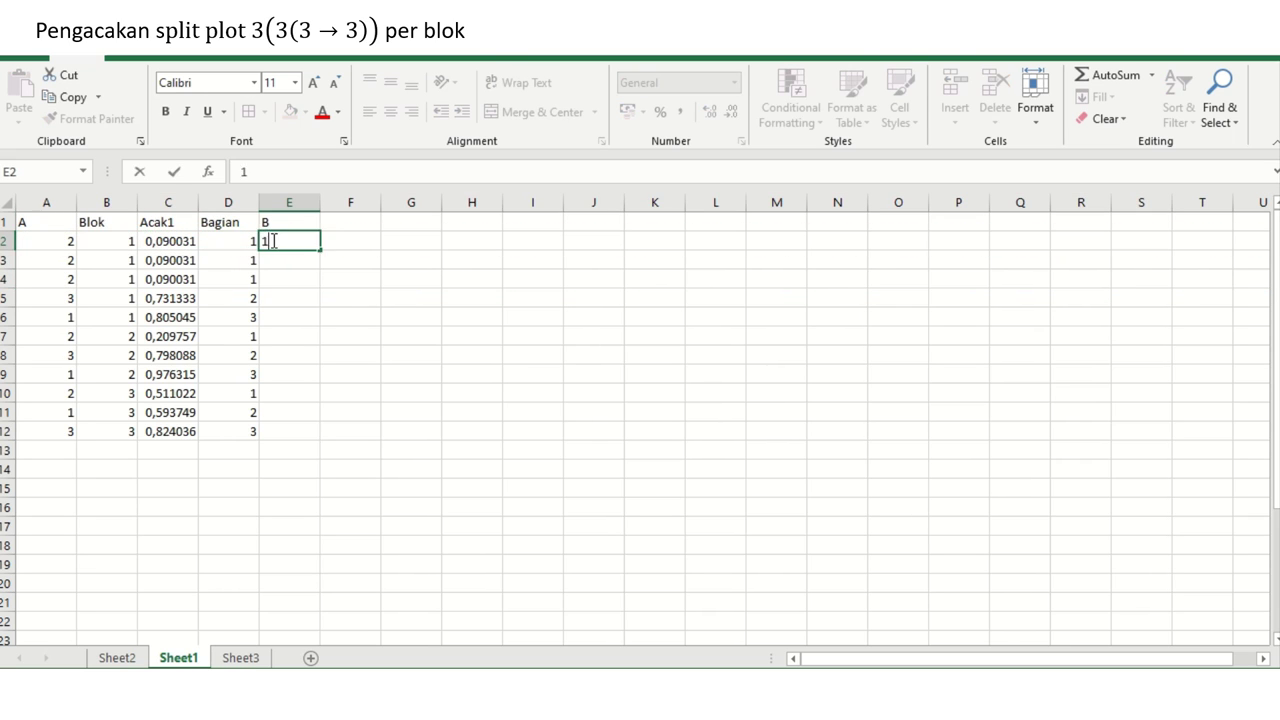
pyautogui.press('Return')
pyautogui.write('2')
pyautogui.press('Return')
pyautogui.write('3')
pyautogui.press('Return')
# - Copy the whole of row 5, Bagian 2 of block 1, and select rows 6 and 7 as the destination
pyautogui.press('Left')
pyautogui.press('Left')
pyautogui.press('Left')
pyautogui.press('Left')
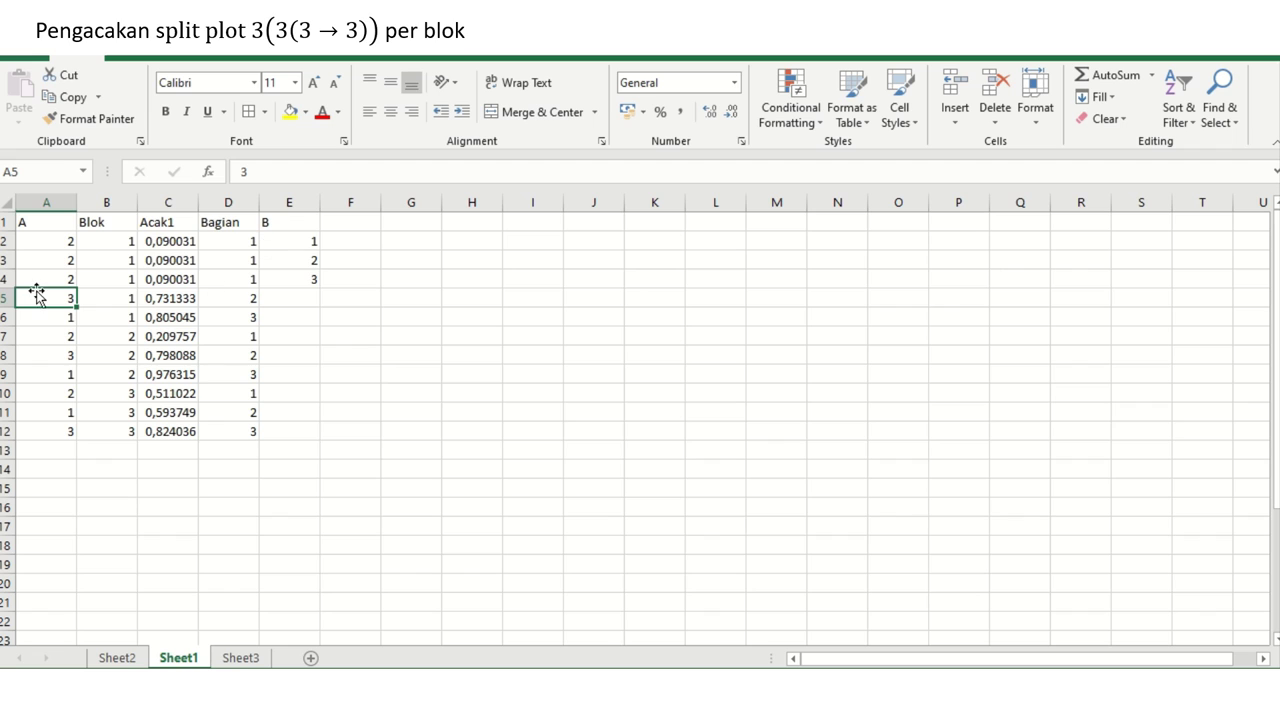
pyautogui.click(3, 297)
pyautogui.rightClick(3, 297)
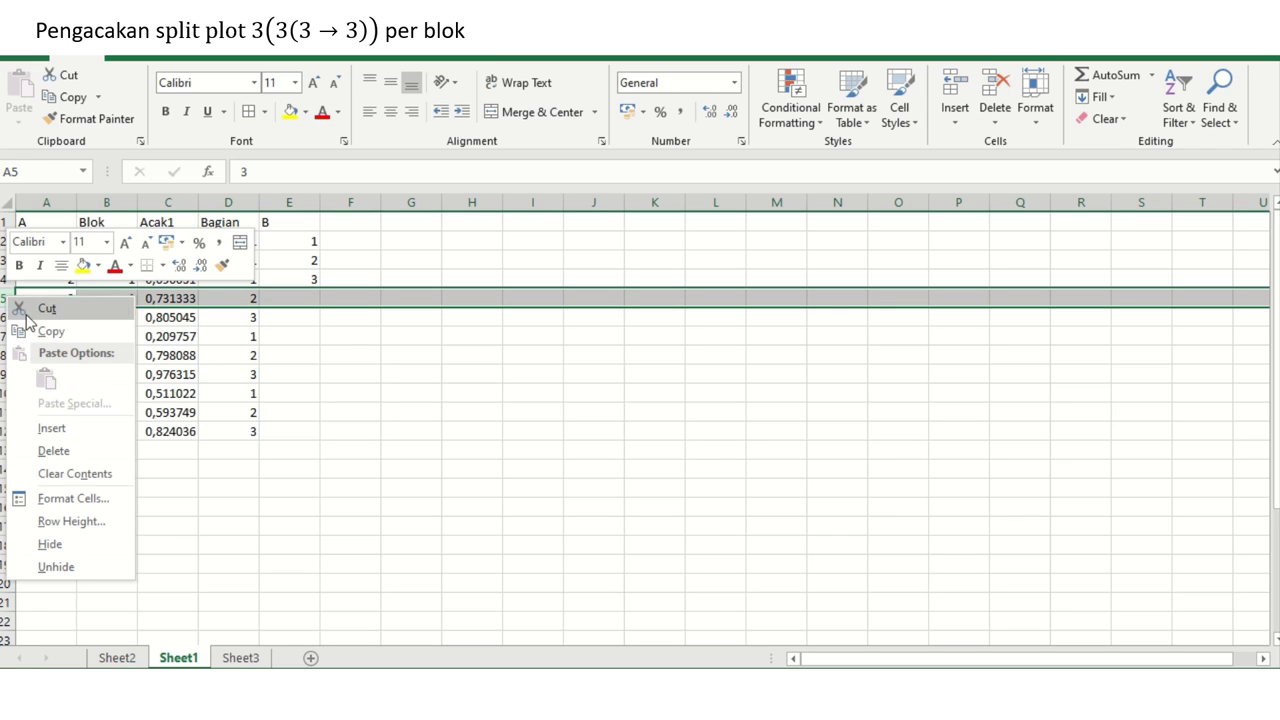
pyautogui.click(52, 331)
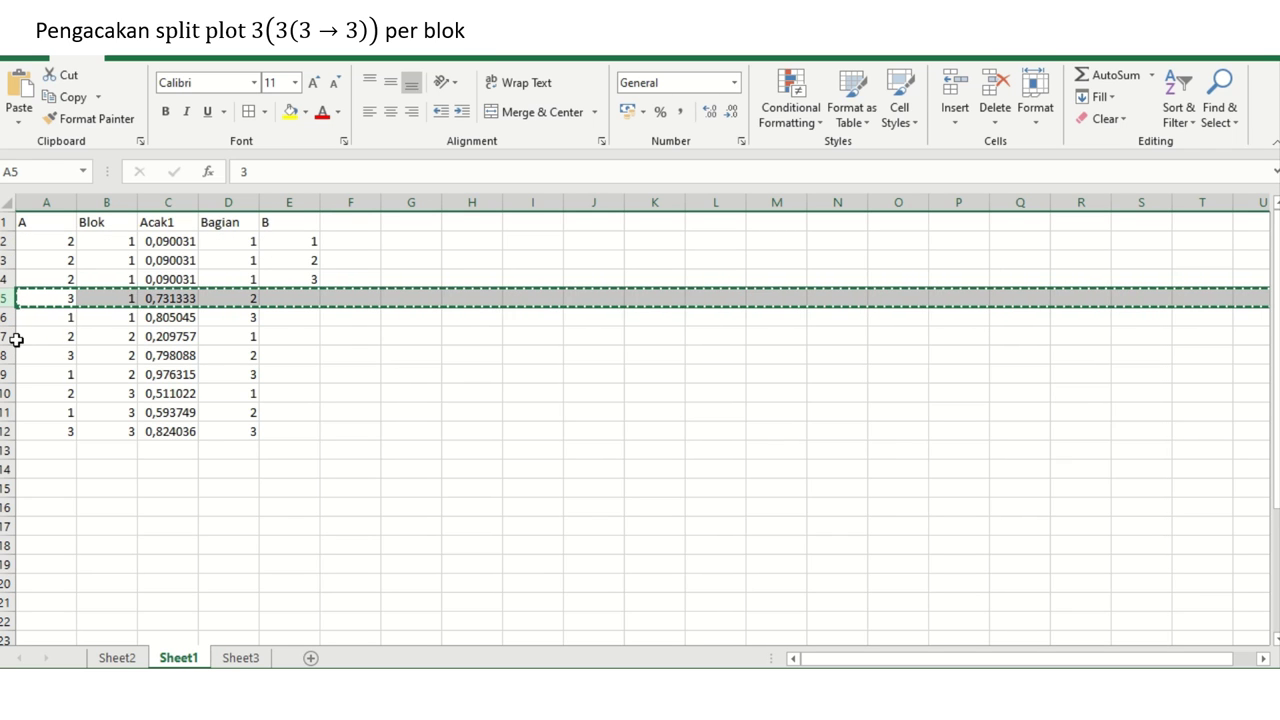
pyautogui.moveTo(8, 317); pyautogui.dragTo(11, 337)
pyautogui.rightClick(26, 326)
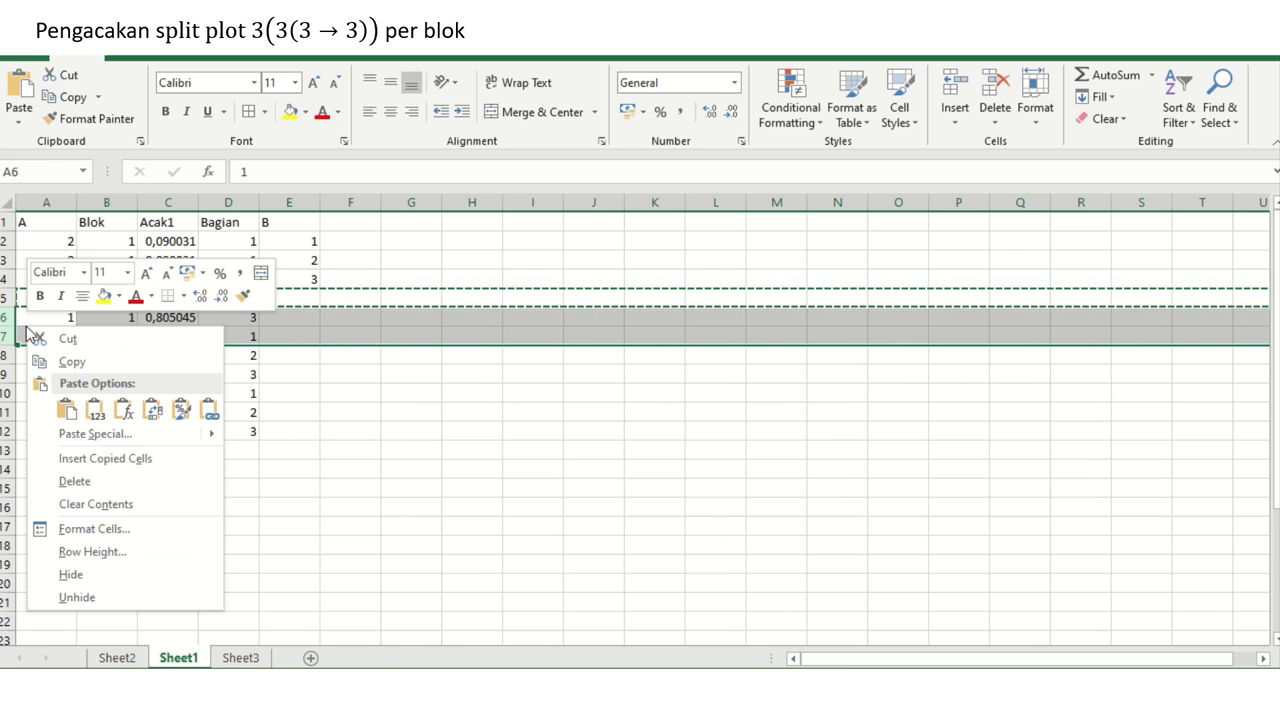
pyautogui.click(152, 431)
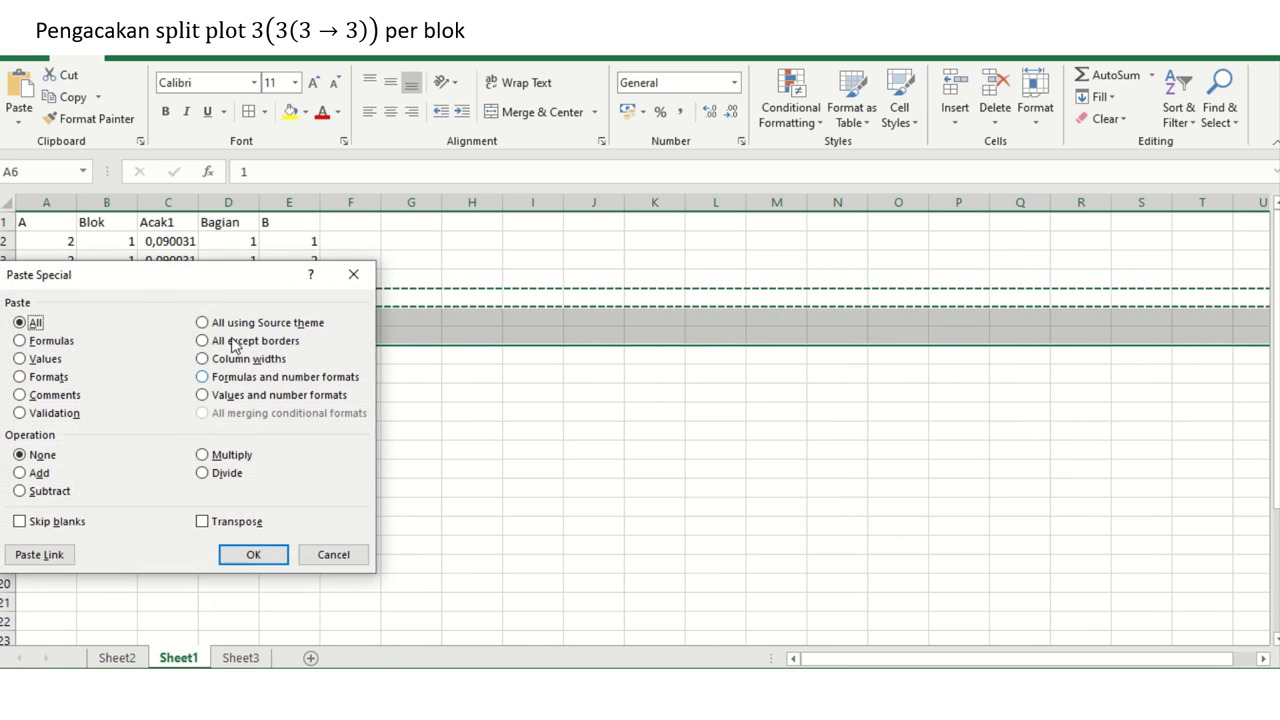
pyautogui.click(345, 552)
# - Insert the copied row 5 as new rows 6 and 7, shifting the existing rows down
pyautogui.rightClick(5, 316)
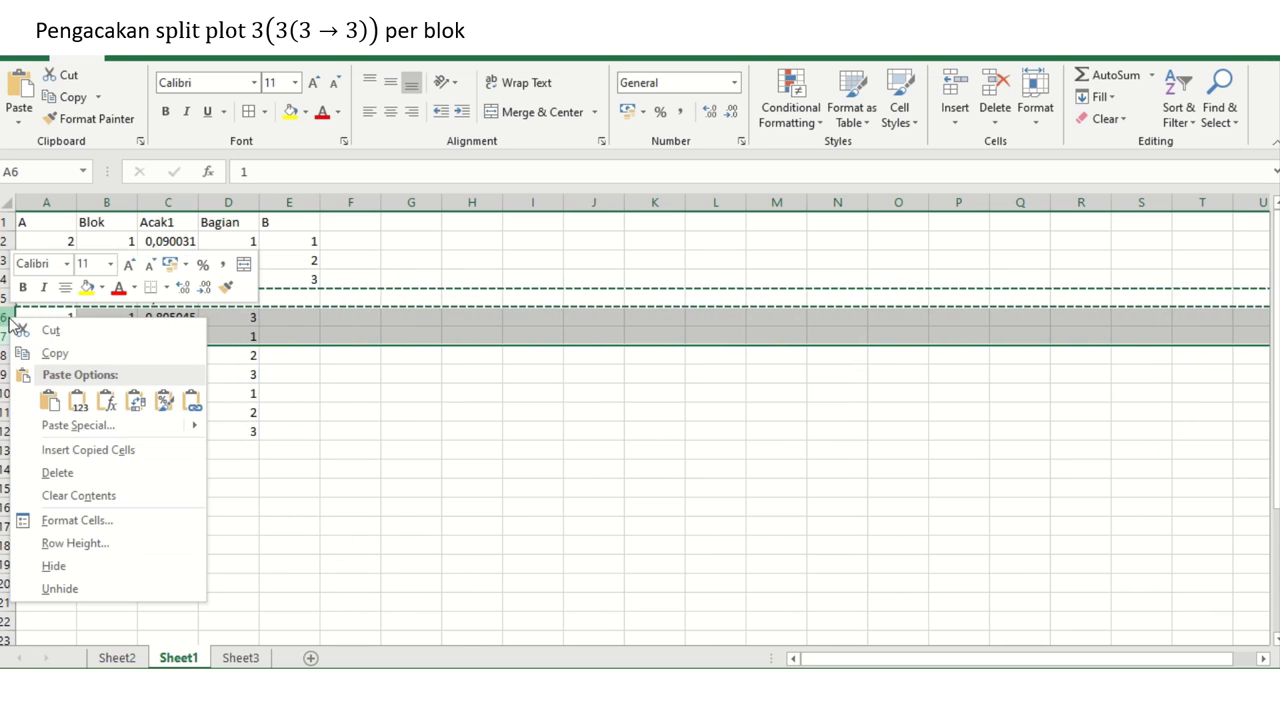
pyautogui.click(80, 450)
# - Enter the B levels 1, 2 and 3 in cells E5 to E7 for Bagian 2 of block 1
pyautogui.click(290, 300)
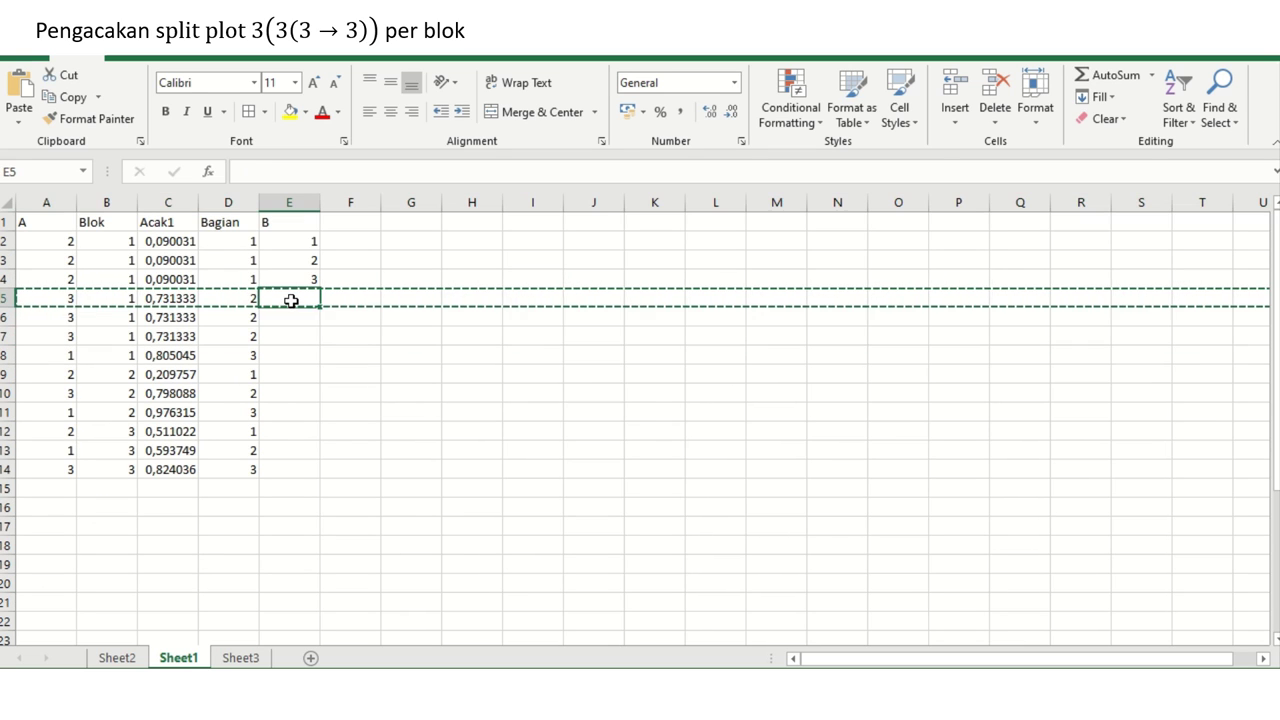
pyautogui.write('1')
pyautogui.press('Return')
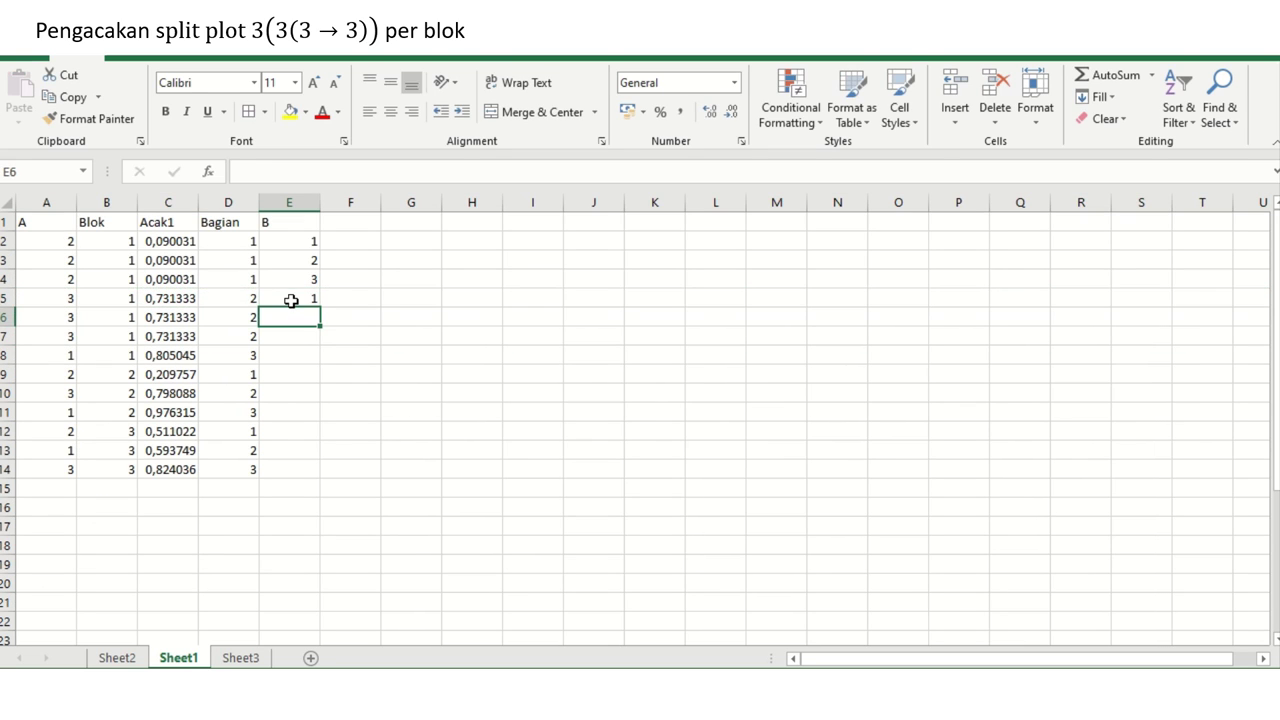
pyautogui.write('2')
pyautogui.press('Return')
pyautogui.write('3')
pyautogui.press('Return')
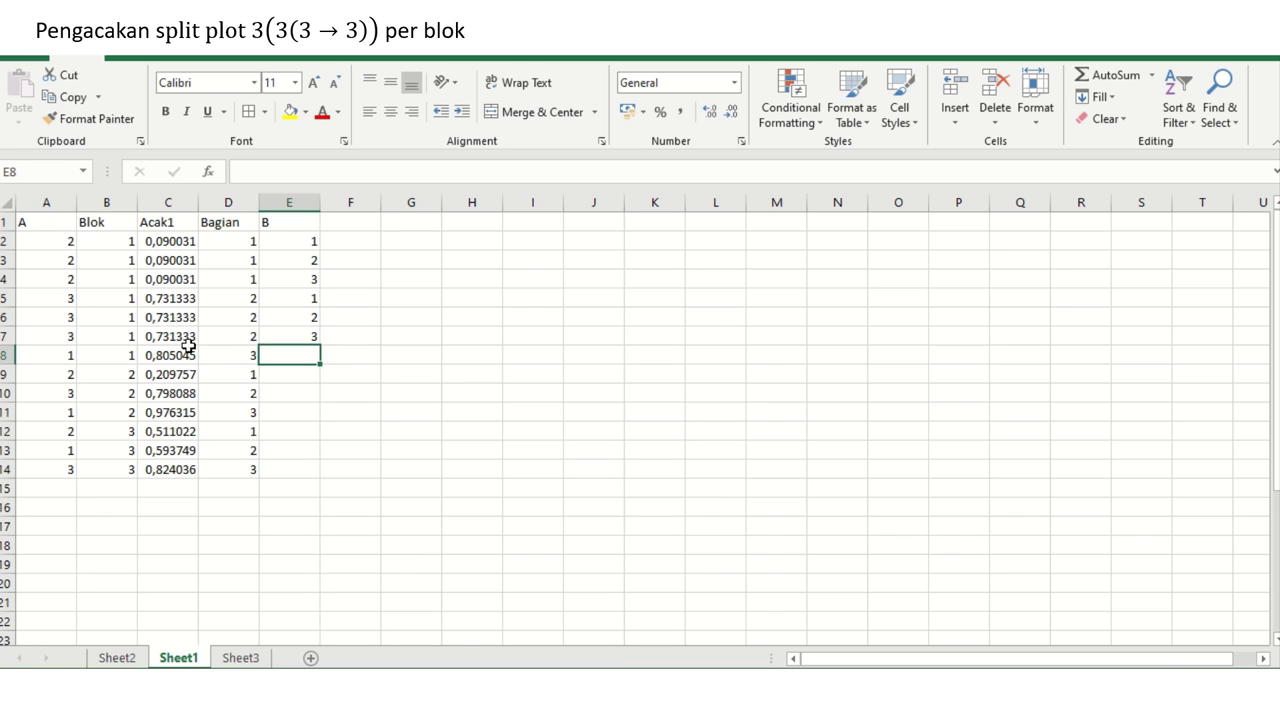
# - Duplicate row 8, Bagian 3 of block 1, as two inserted rows directly beneath it
pyautogui.click(6, 354)
pyautogui.rightClick(6, 354)
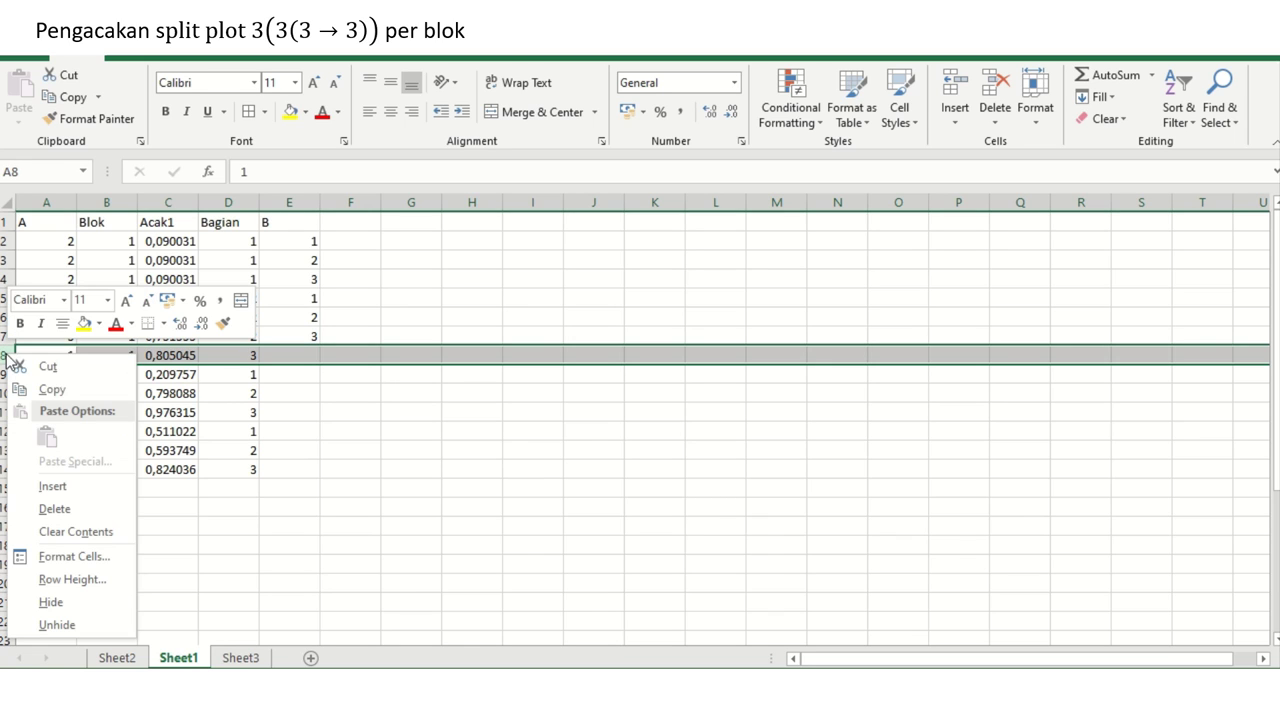
pyautogui.click(48, 390)
pyautogui.moveTo(8, 374); pyautogui.dragTo(12, 395)
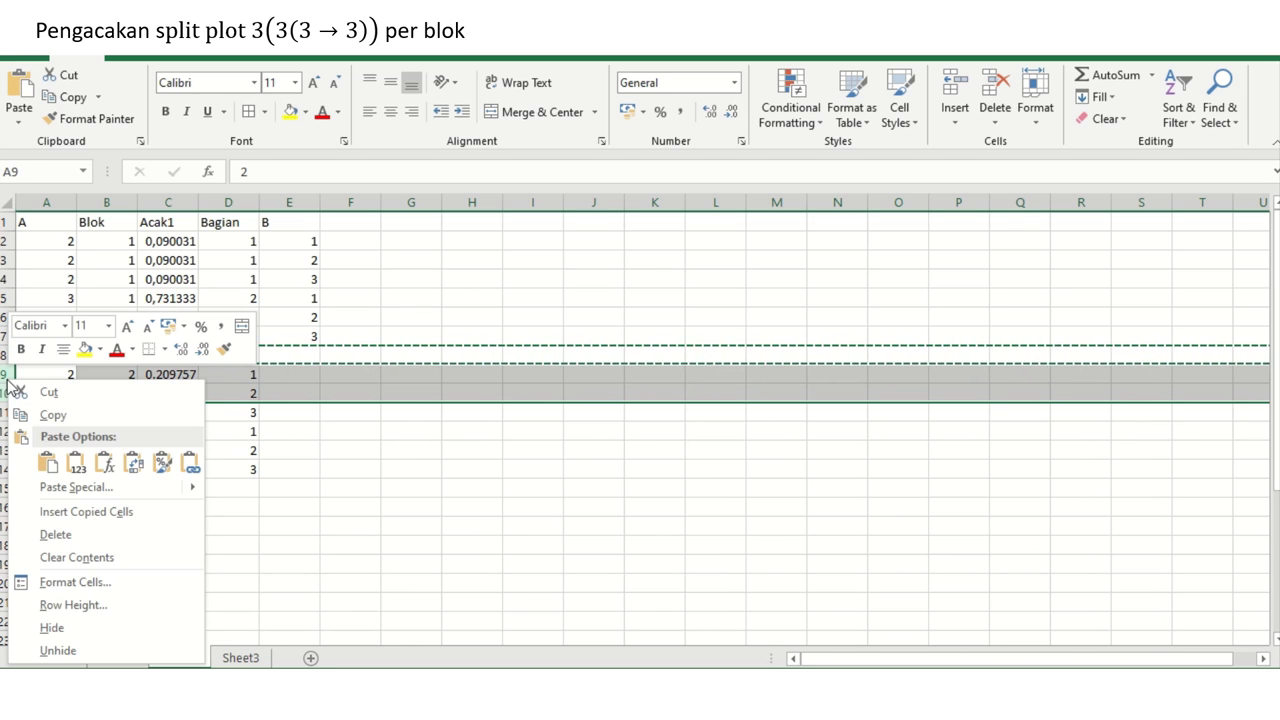
pyautogui.rightClick(10, 380)
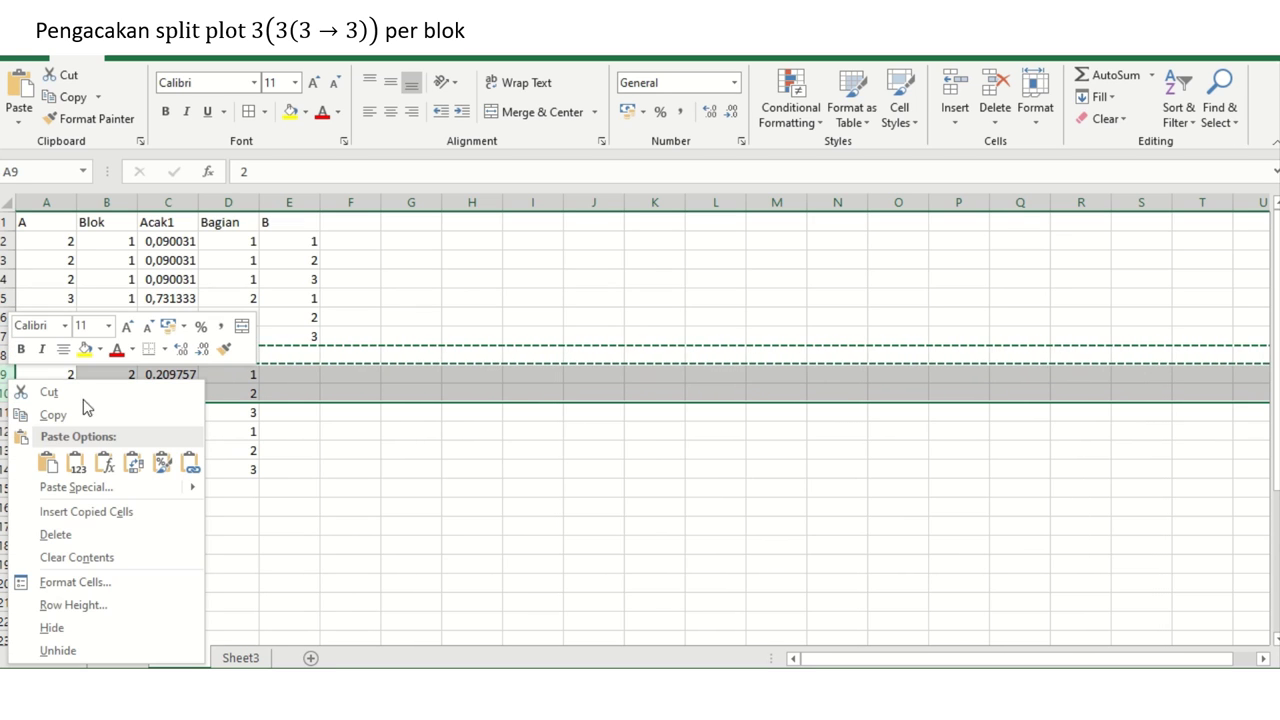
pyautogui.click(118, 510)
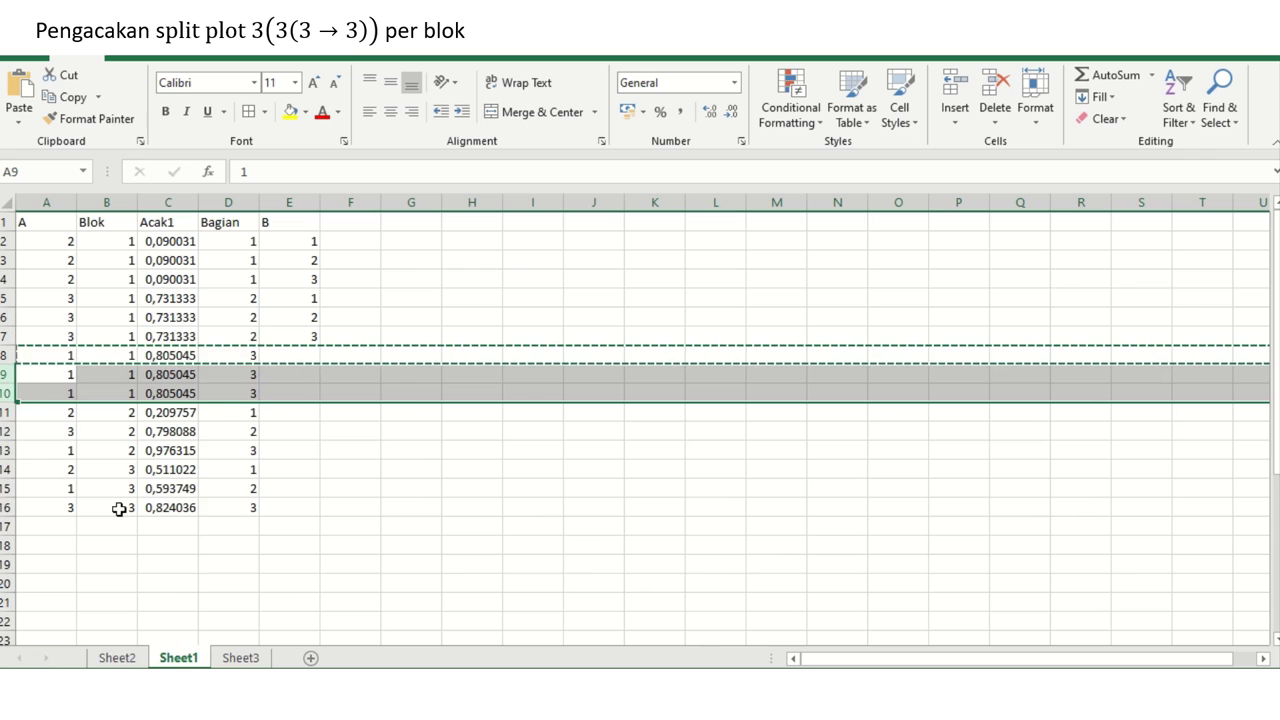
# - Enter the B levels 1, 2 and 3 in cells E8 to E10 for Bagian 3 of block 1
pyautogui.click(302, 354)
pyautogui.write('1')
pyautogui.press('Return')
pyautogui.write('2')
pyautogui.press('Return')
pyautogui.write('3')
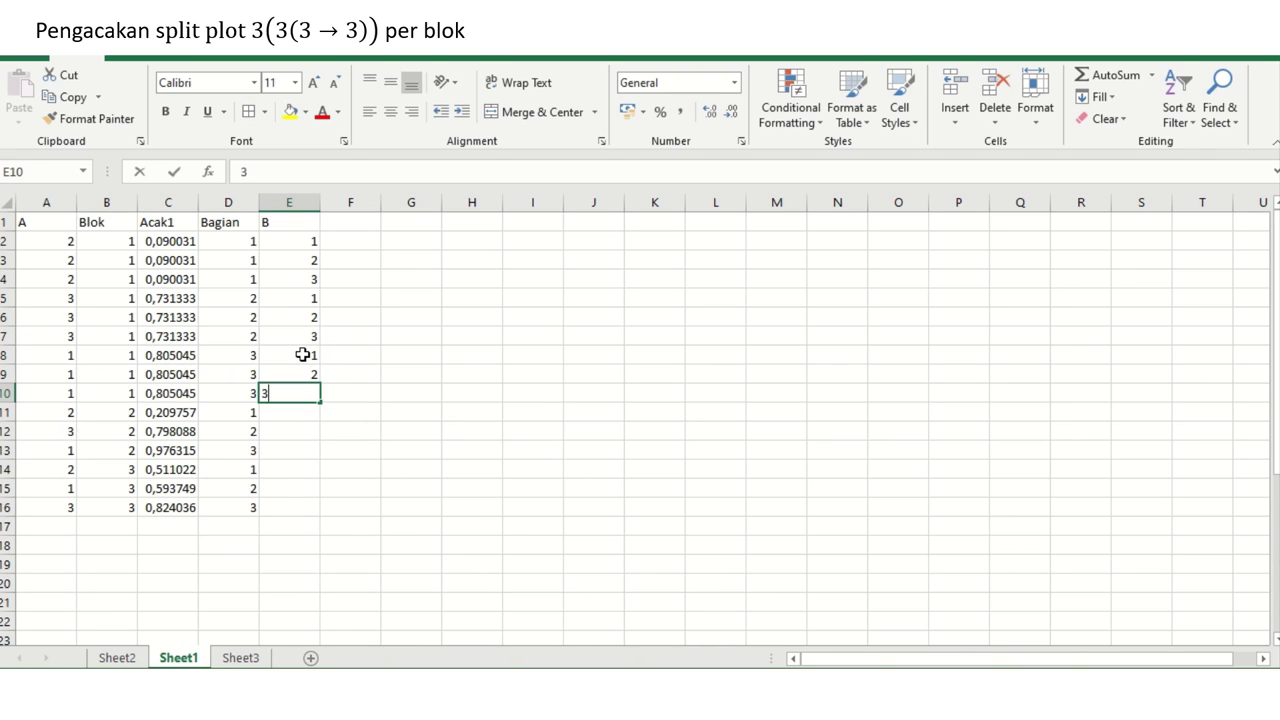
pyautogui.press('Return')
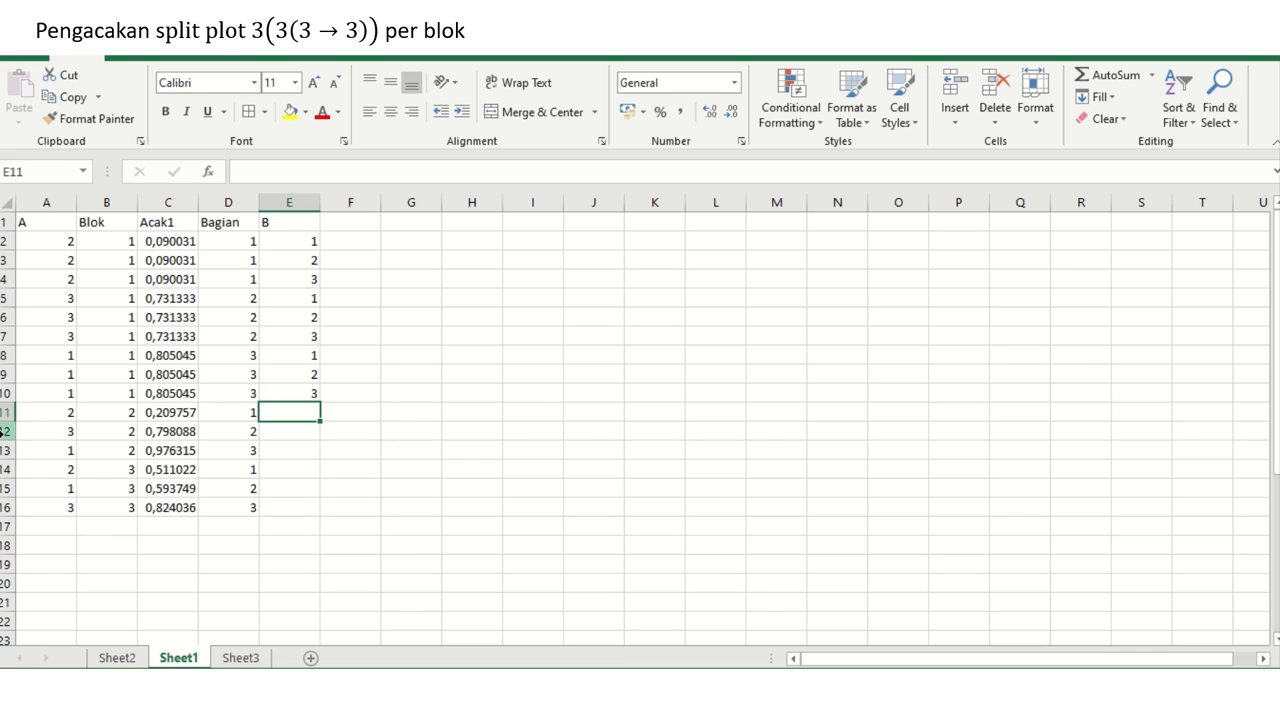
pyautogui.click(6, 432)
pyautogui.rightClick(6, 432)
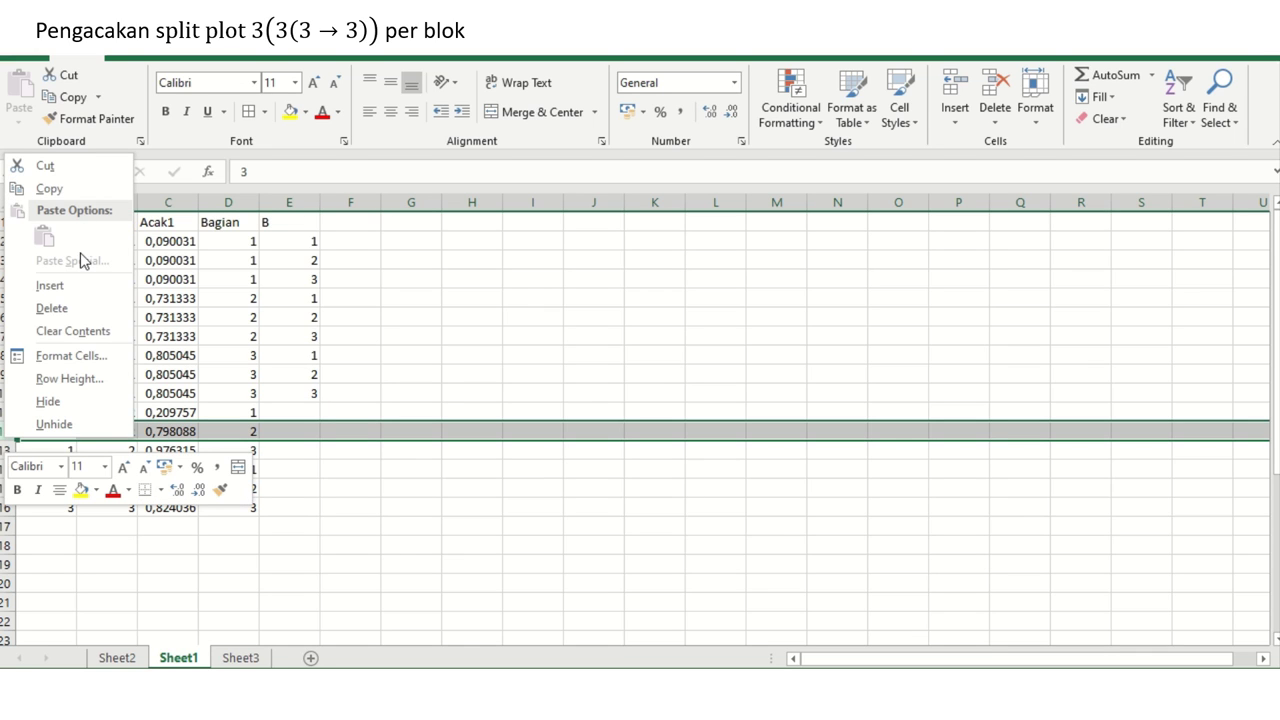
pyautogui.click(68, 189)
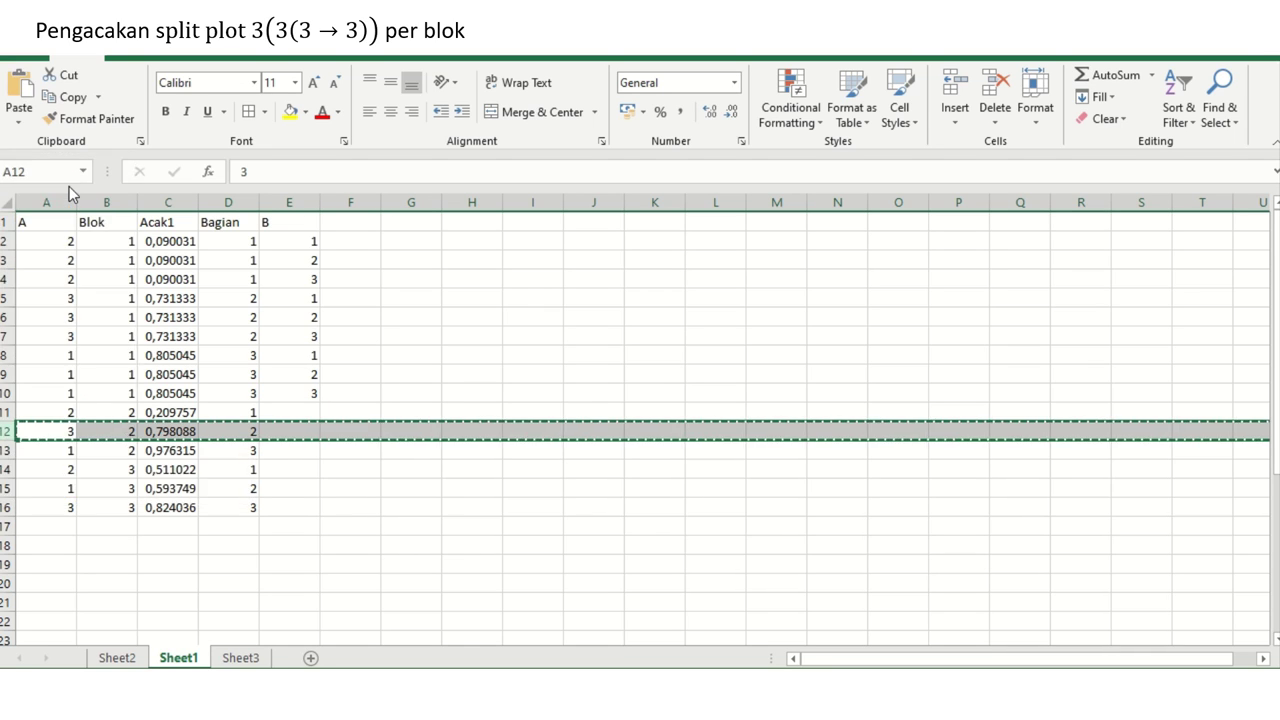
# - Duplicate row 11, Bagian 1 of block 2, as two inserted rows directly beneath it
pyautogui.rightClick(4, 411)
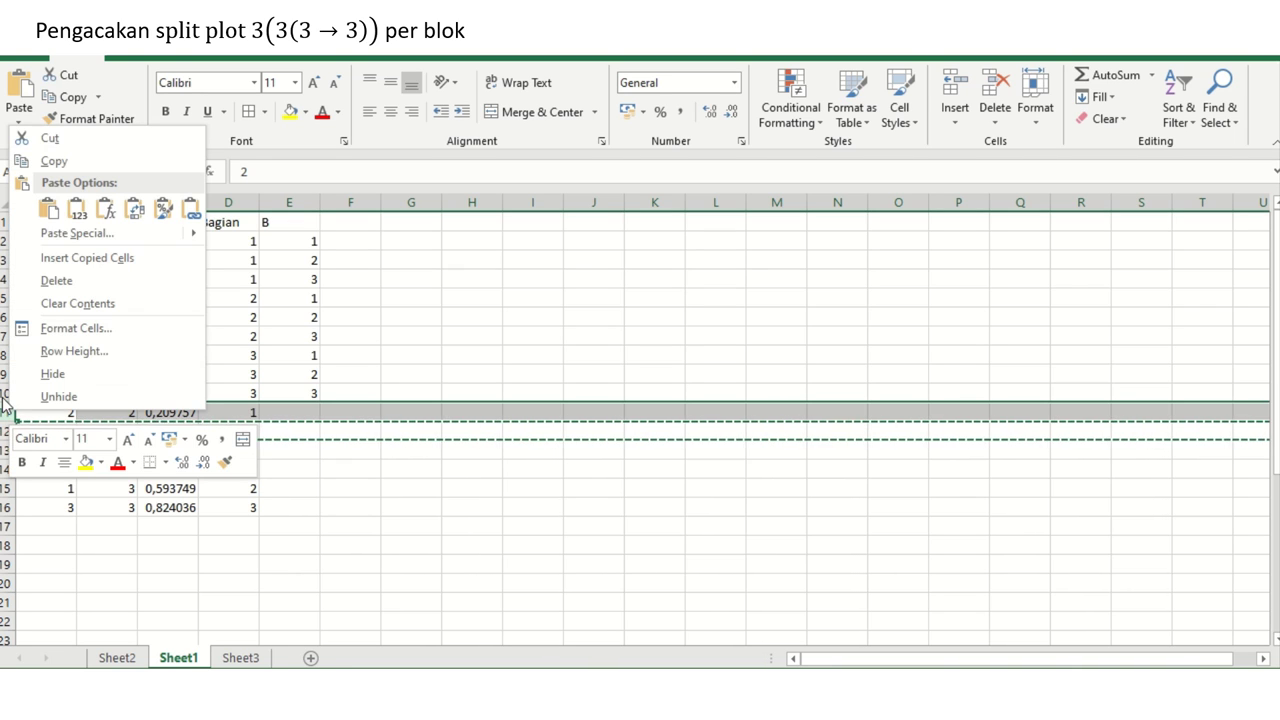
pyautogui.click(73, 160)
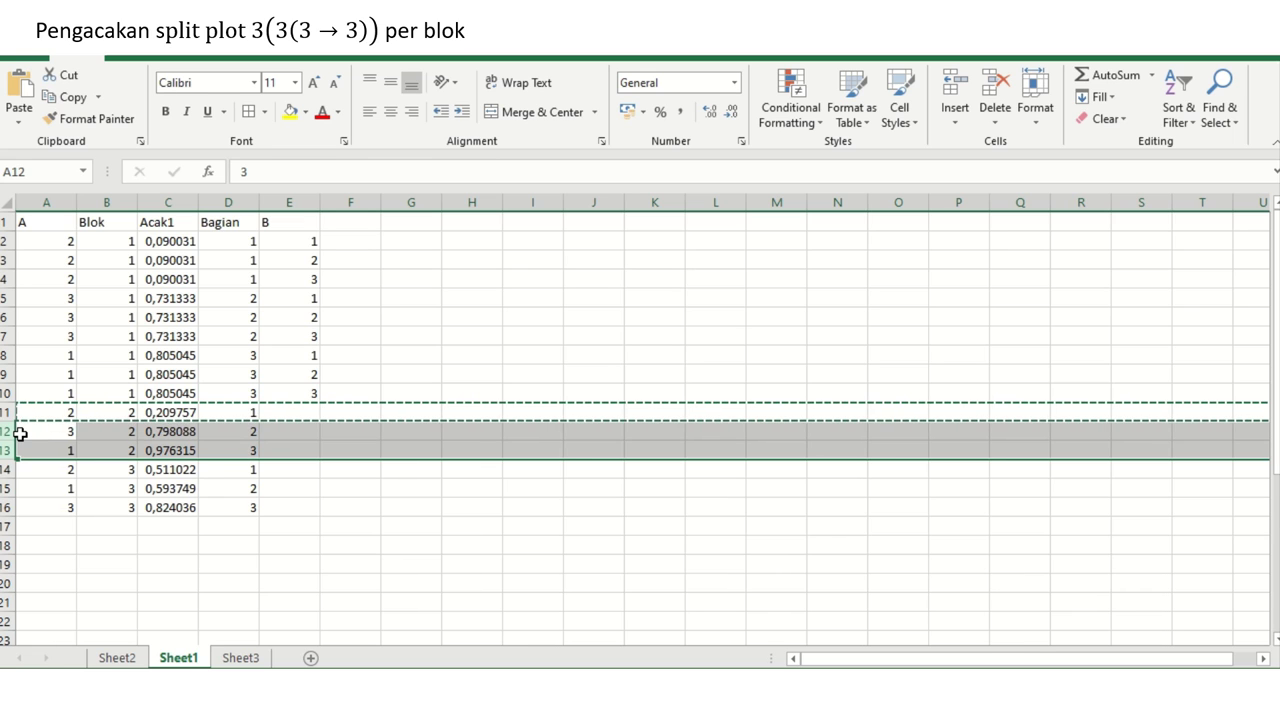
pyautogui.rightClick(6, 432)
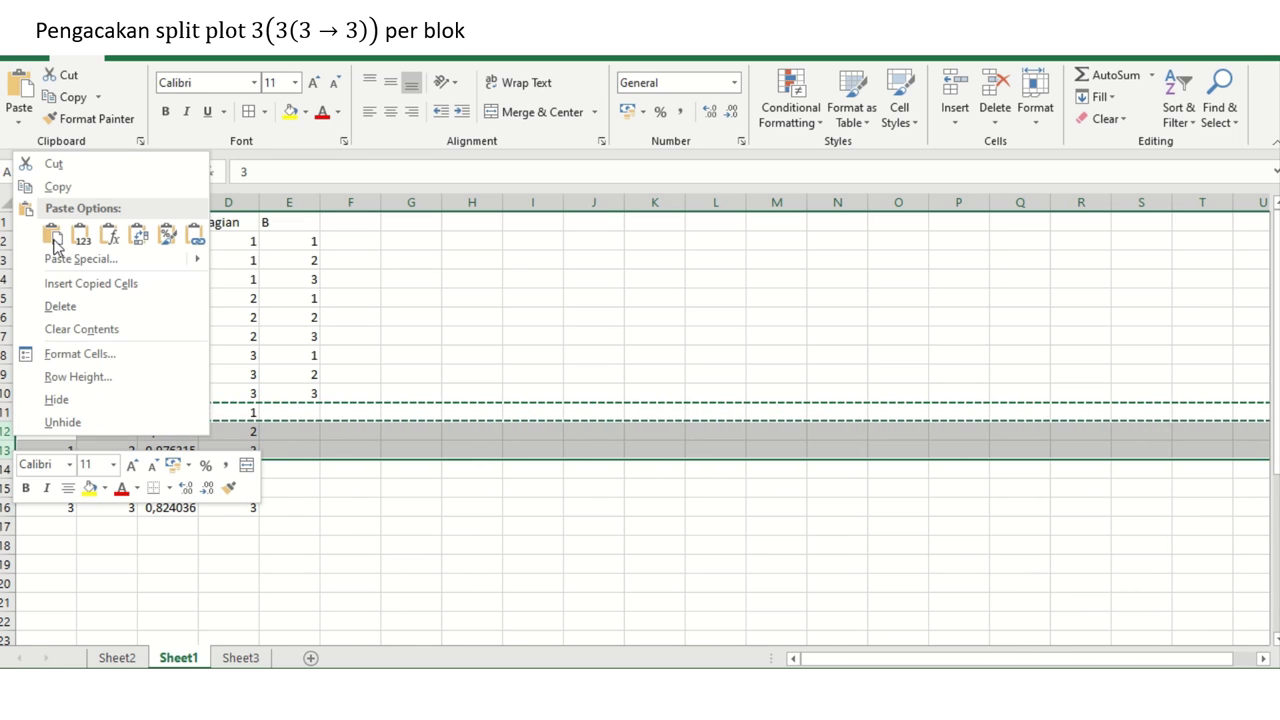
pyautogui.click(90, 284)
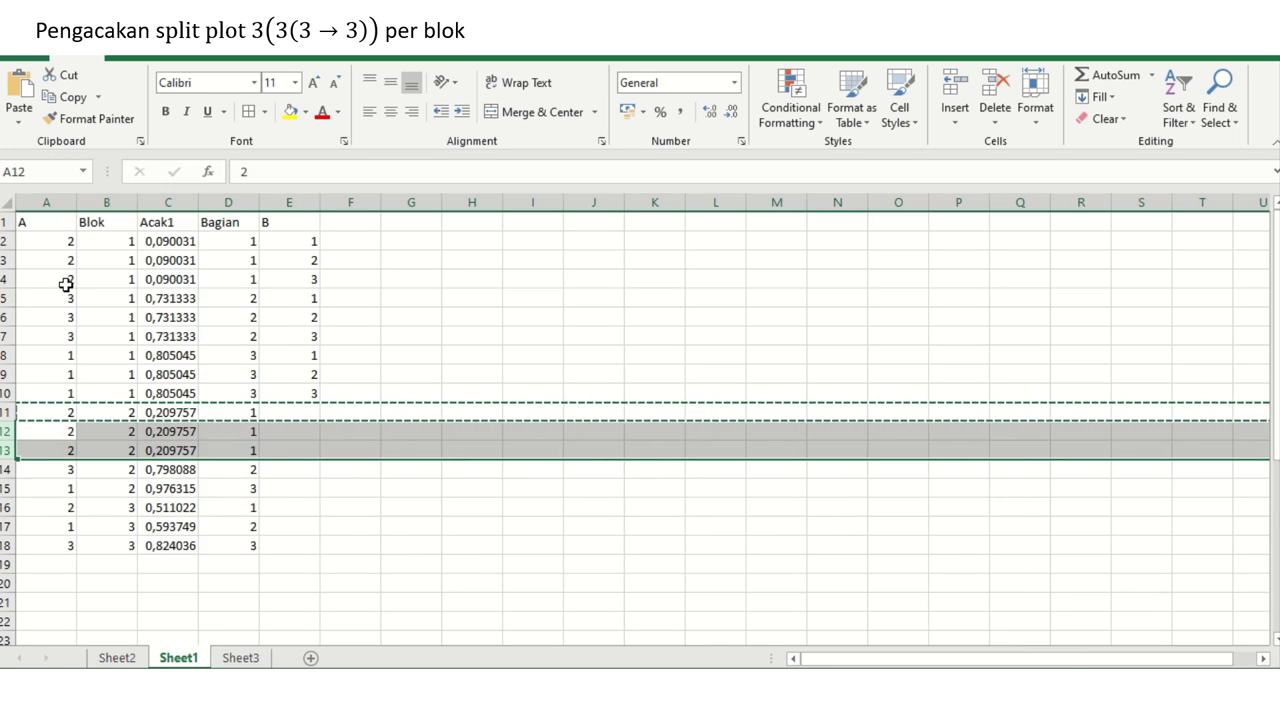
# - Enter the B levels 1, 2 and 3 in cells E11 to E13 for Bagian 1 of block 2
pyautogui.click(289, 408)
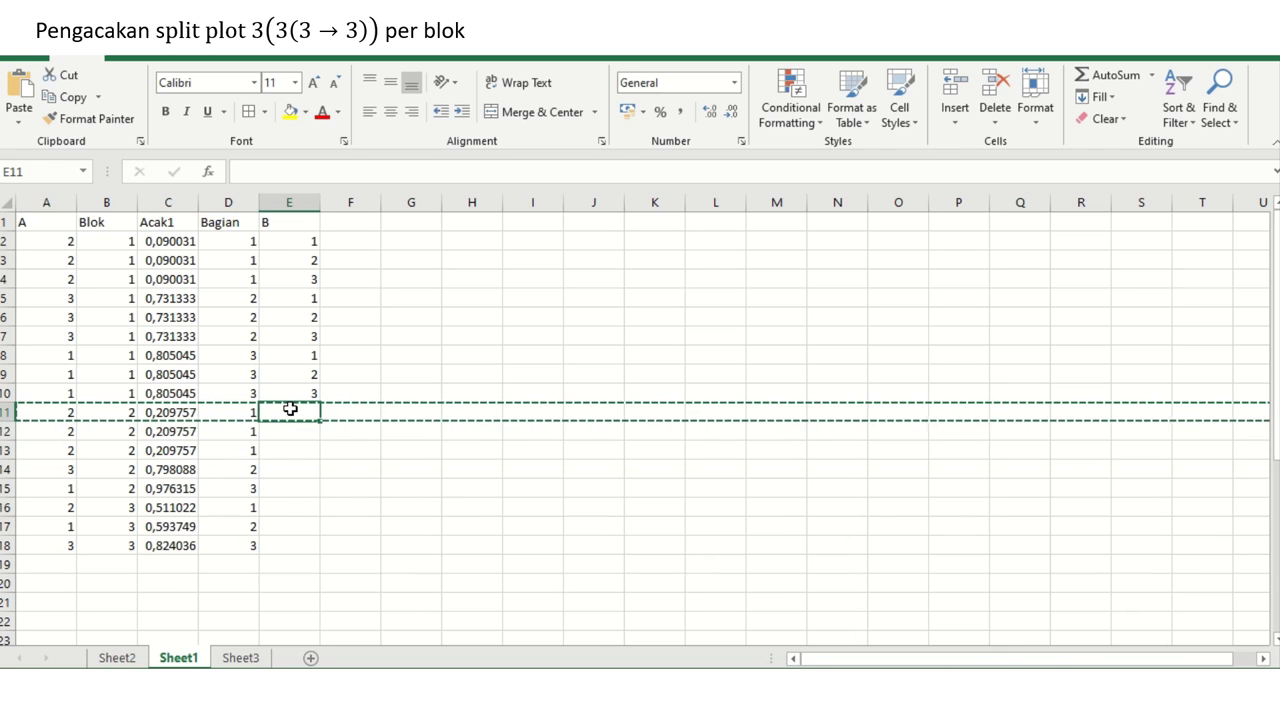
pyautogui.write('1')
pyautogui.press('Return')
pyautogui.write('2')
pyautogui.press('Return')
pyautogui.write('3')
pyautogui.press('Return')
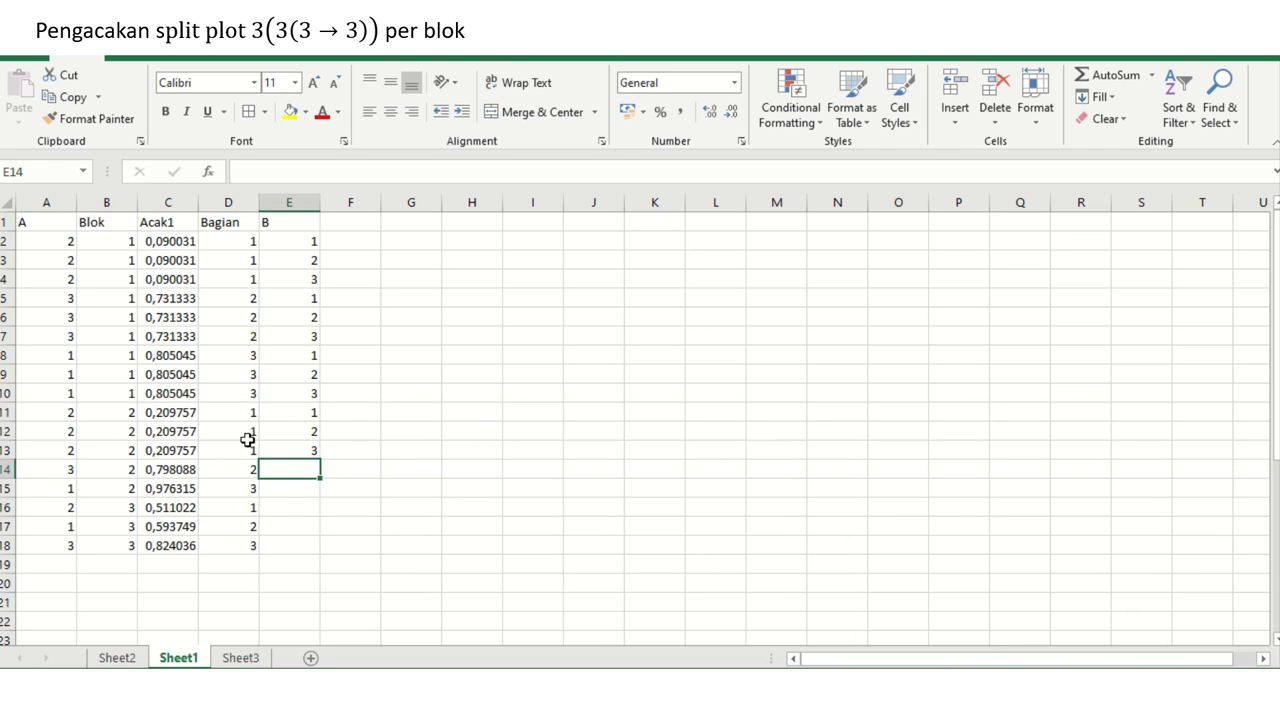
# - Copy row 14, Bagian 2 of block 2, and insert it as new rows 15 and 16
pyautogui.rightClick(6, 469)
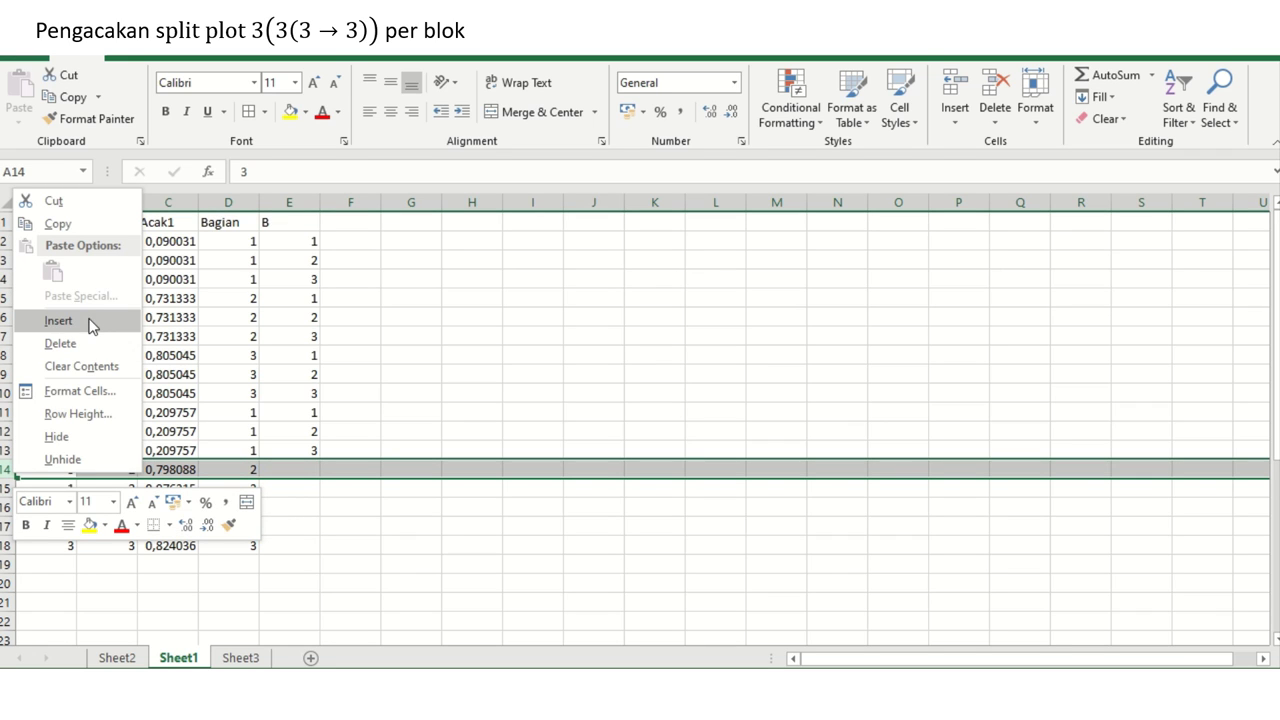
pyautogui.click(93, 224)
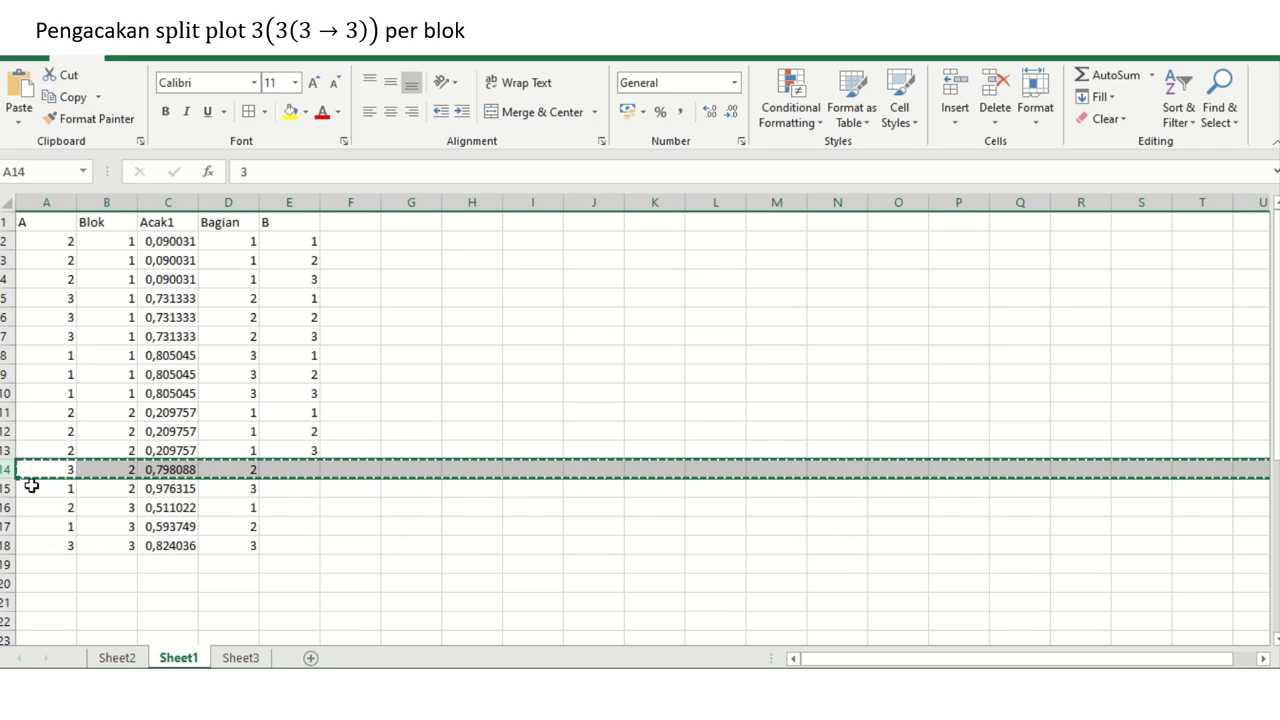
pyautogui.moveTo(10, 488); pyautogui.dragTo(10, 512)
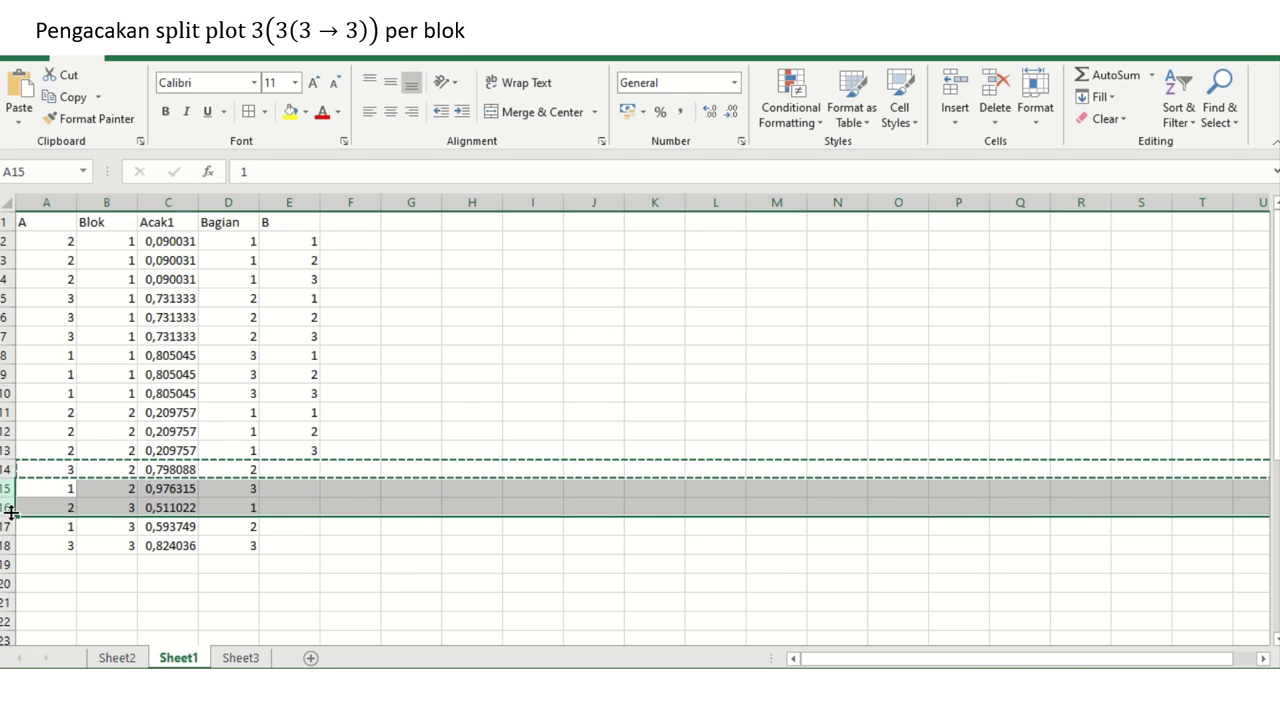
pyautogui.rightClick(10, 488)
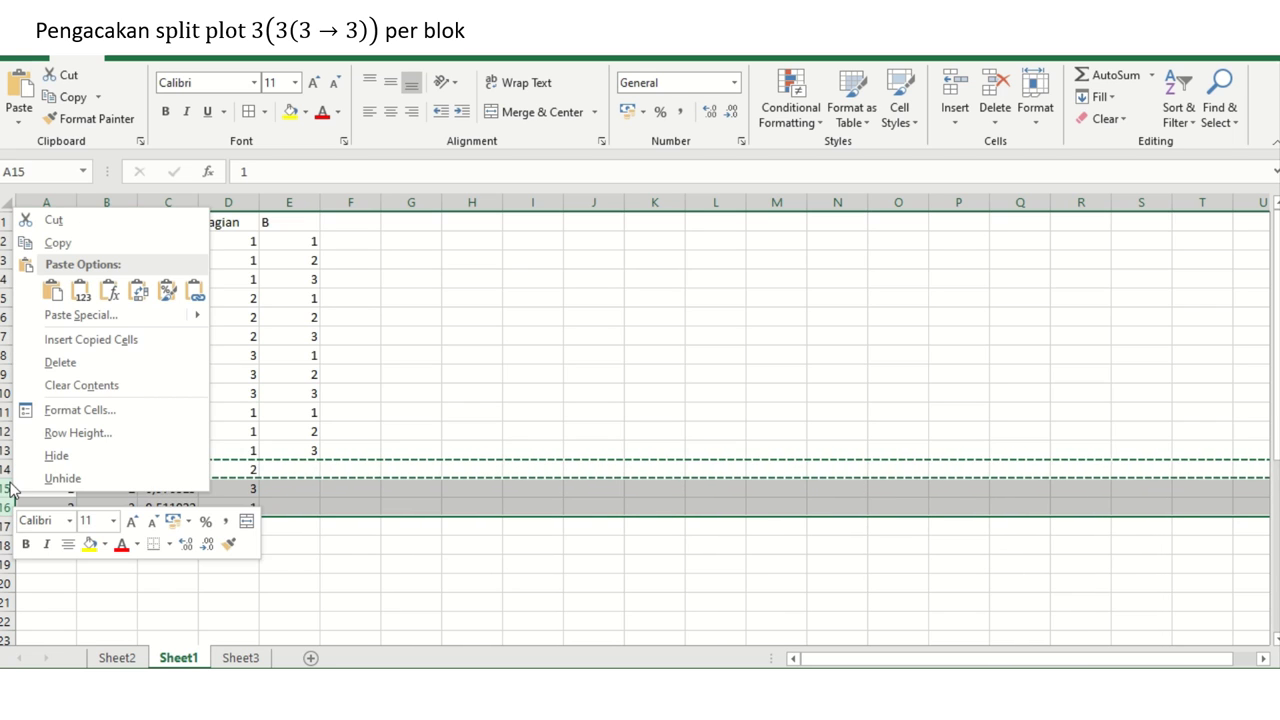
pyautogui.click(92, 338)
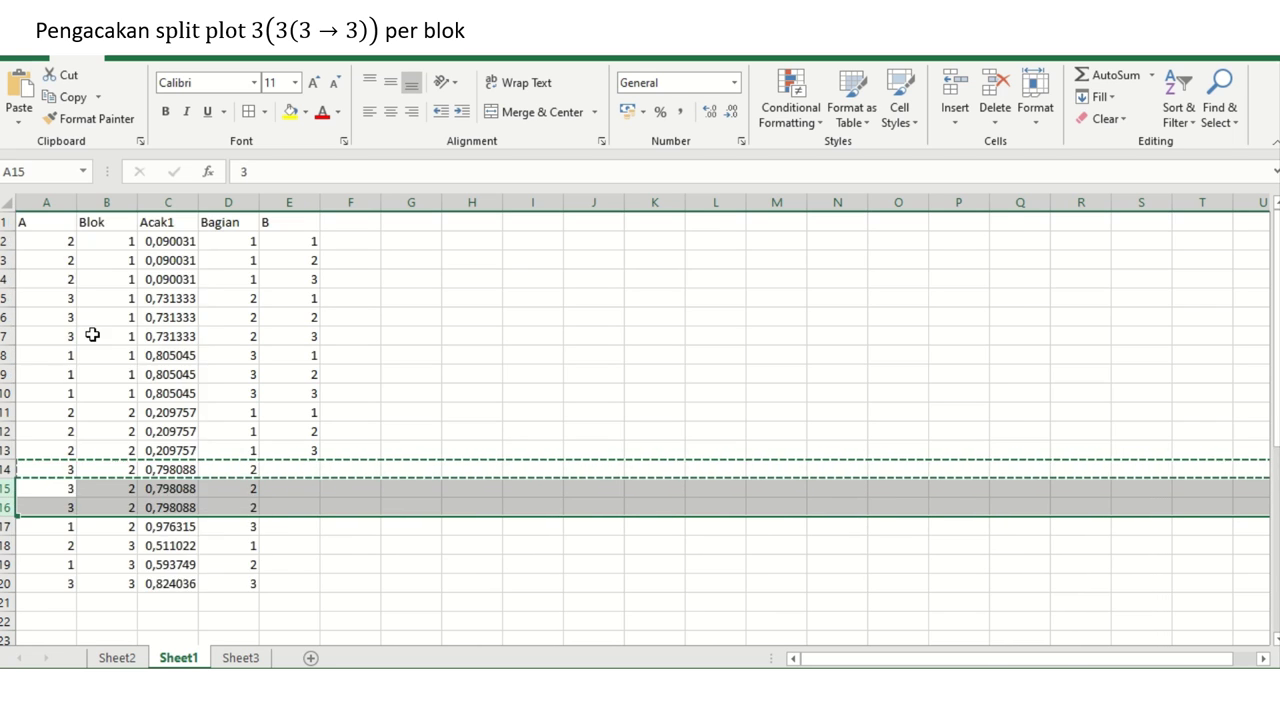
# - Enter the B levels 1, 2 and 3 in cells E14 to E16 for Bagian 2 of block 2
pyautogui.click(289, 469)
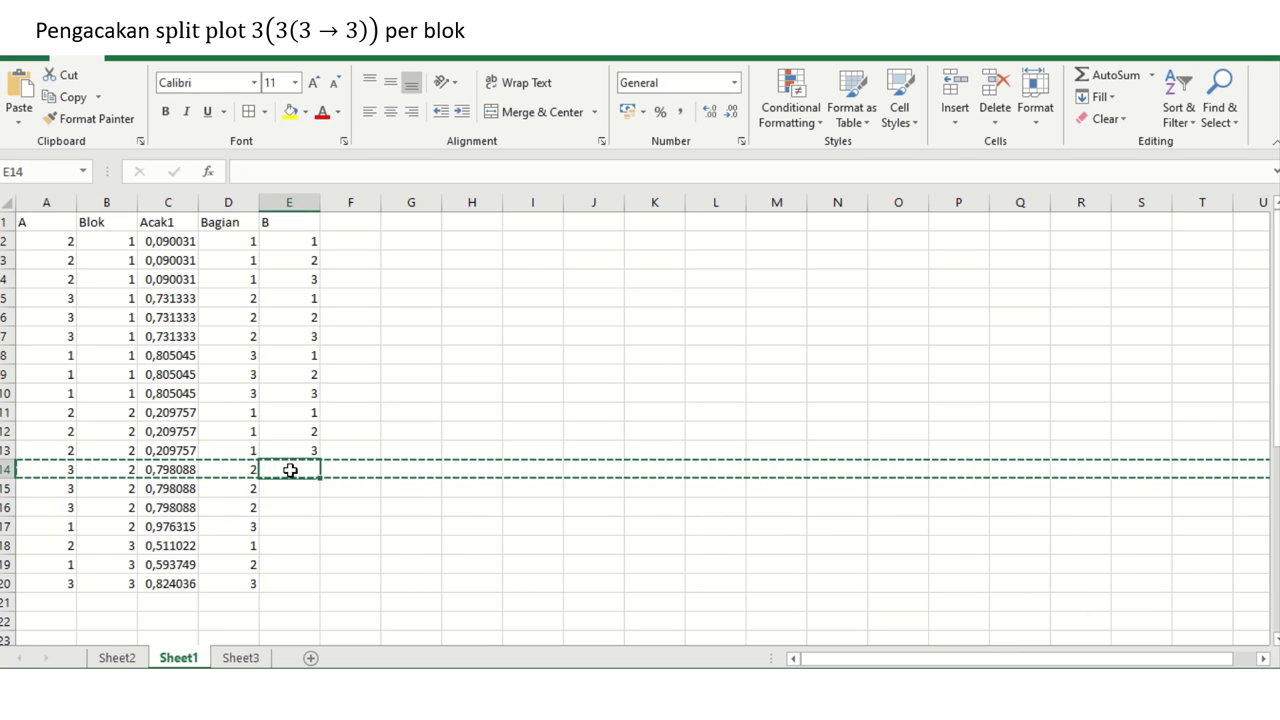
pyautogui.write('1')
pyautogui.press('Return')
pyautogui.write('2')
pyautogui.press('Return')
pyautogui.write('3')
pyautogui.press('Return')
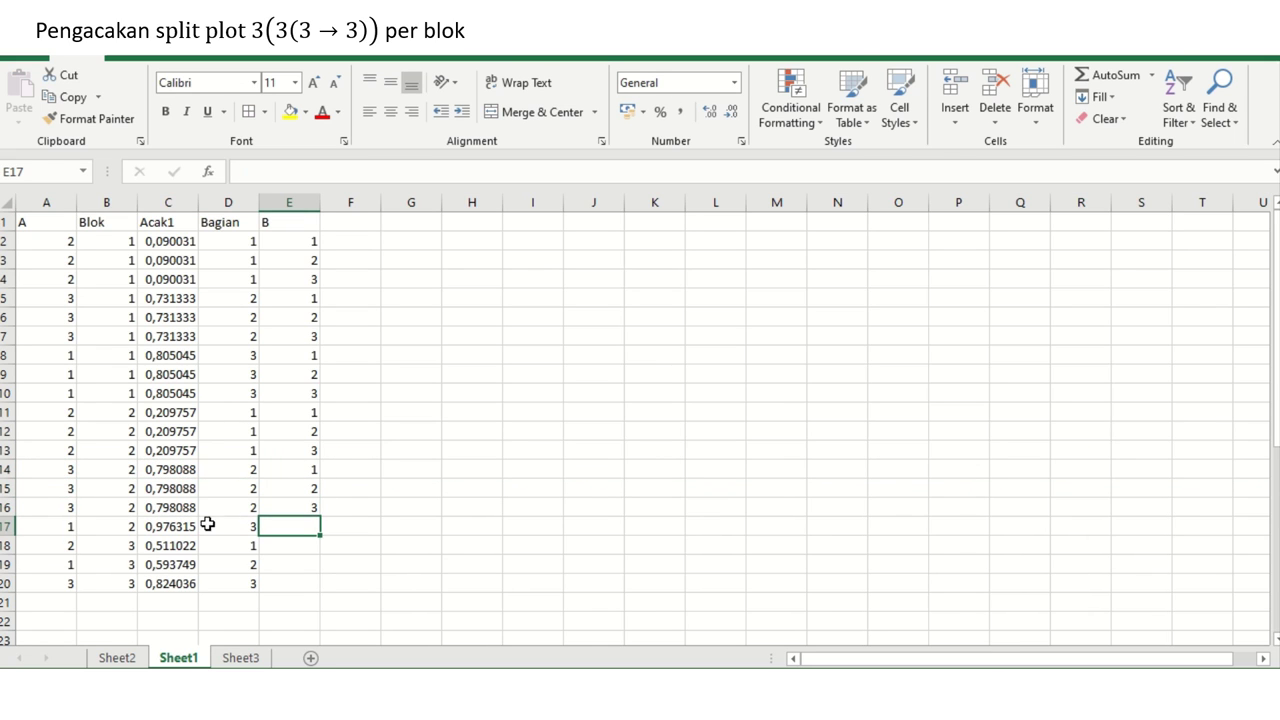
pyautogui.rightClick(4, 545)
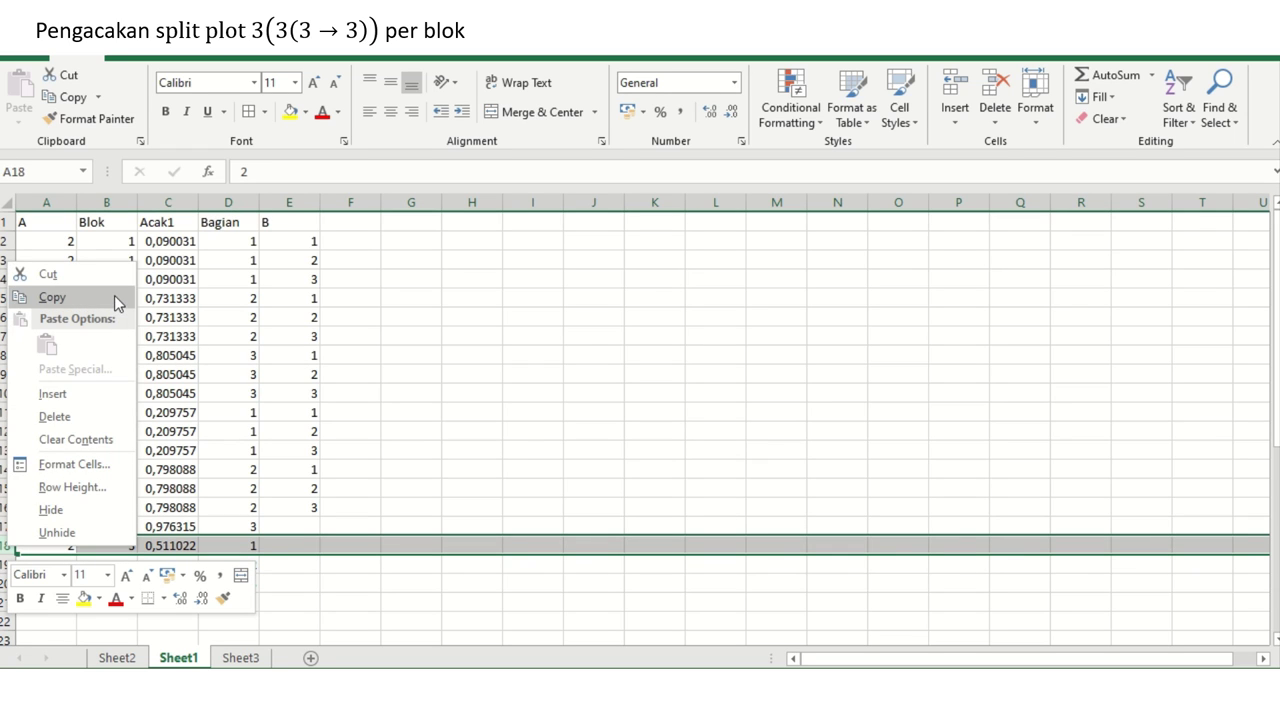
pyautogui.click(52, 297)
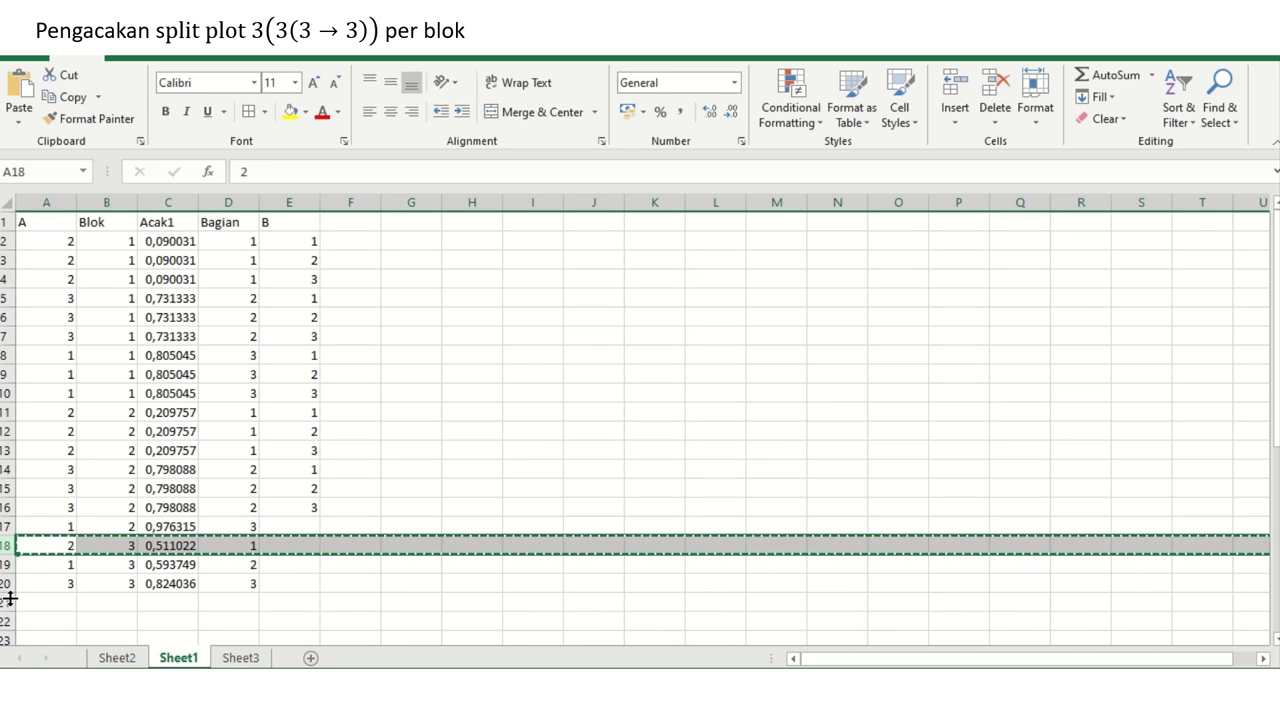
pyautogui.moveTo(8, 598)
pyautogui.mouseDown()
pyautogui.moveTo(11, 609)
pyautogui.moveTo(9, 578)
pyautogui.mouseUp()
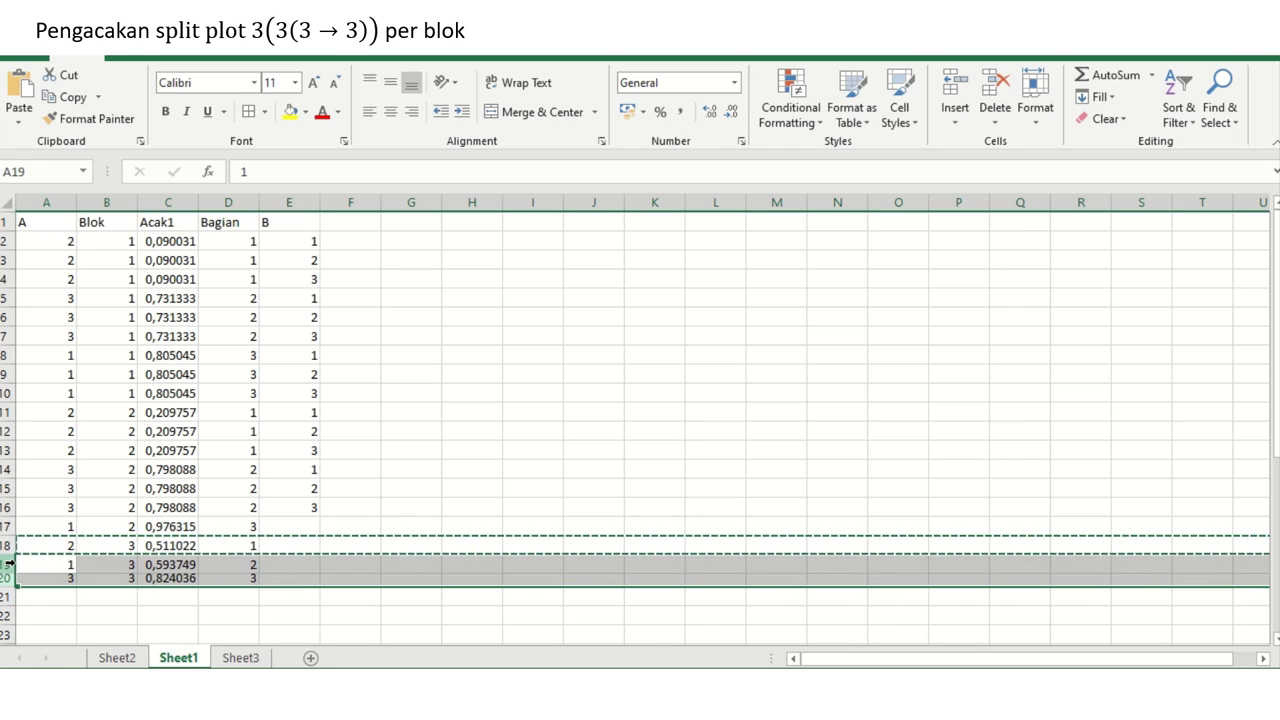
pyautogui.rightClick(9, 565)
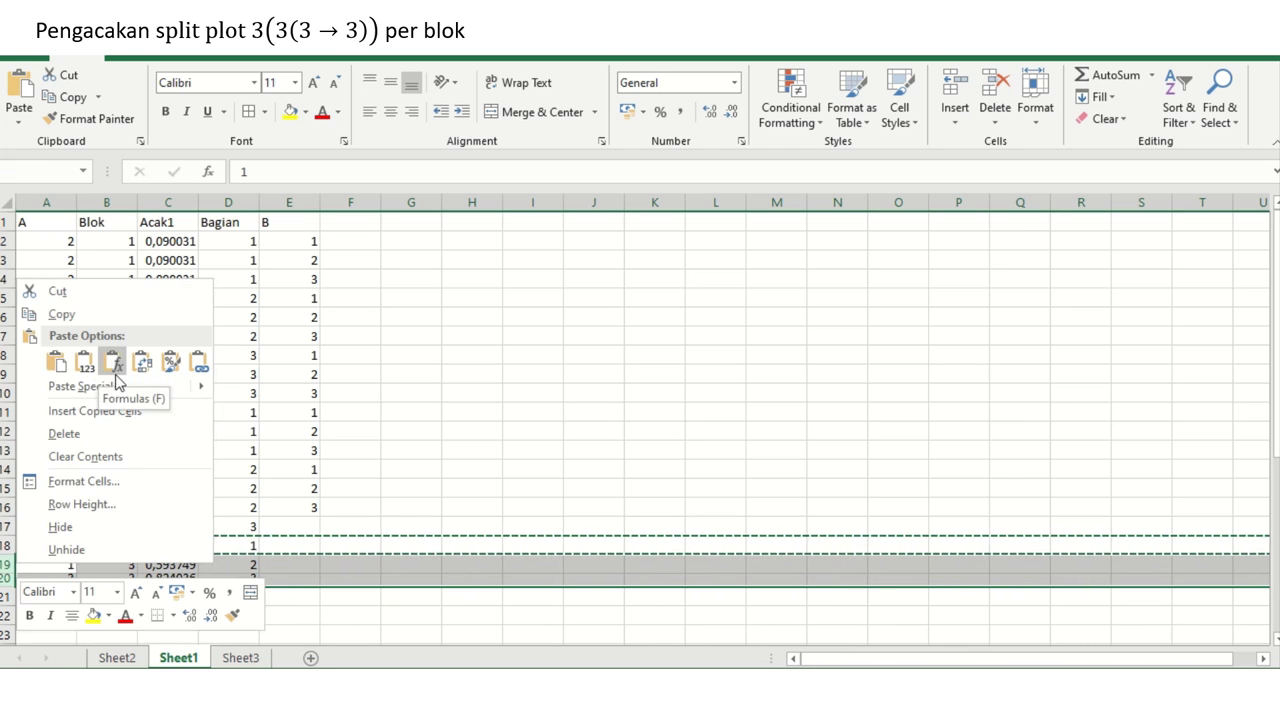
pyautogui.click(104, 411)
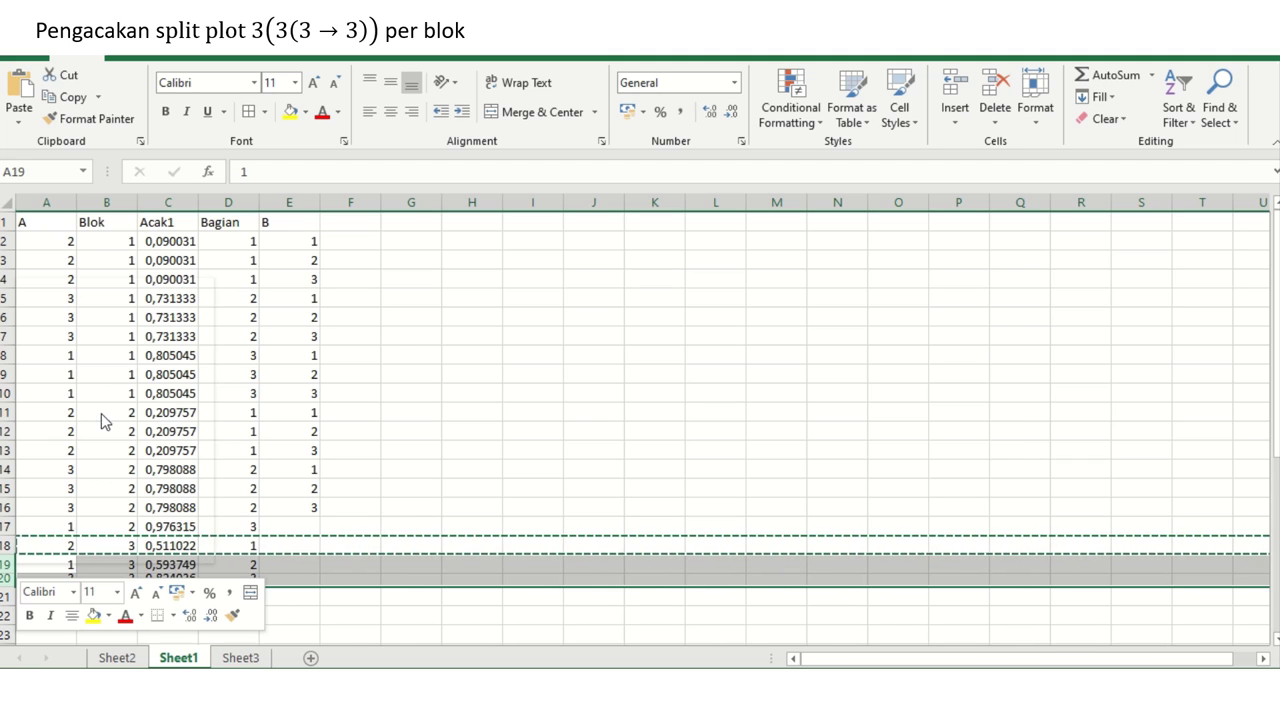
pyautogui.click(307, 531)
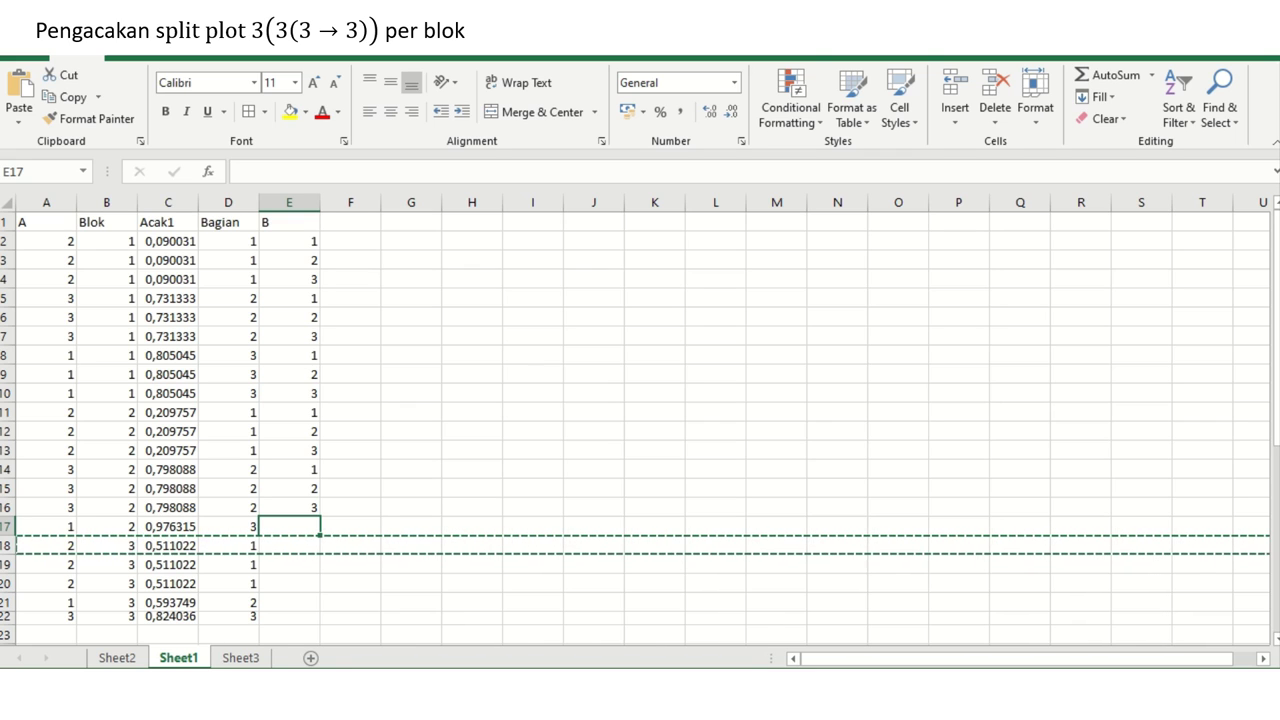
pyautogui.hotkey('ctrl', 'z')
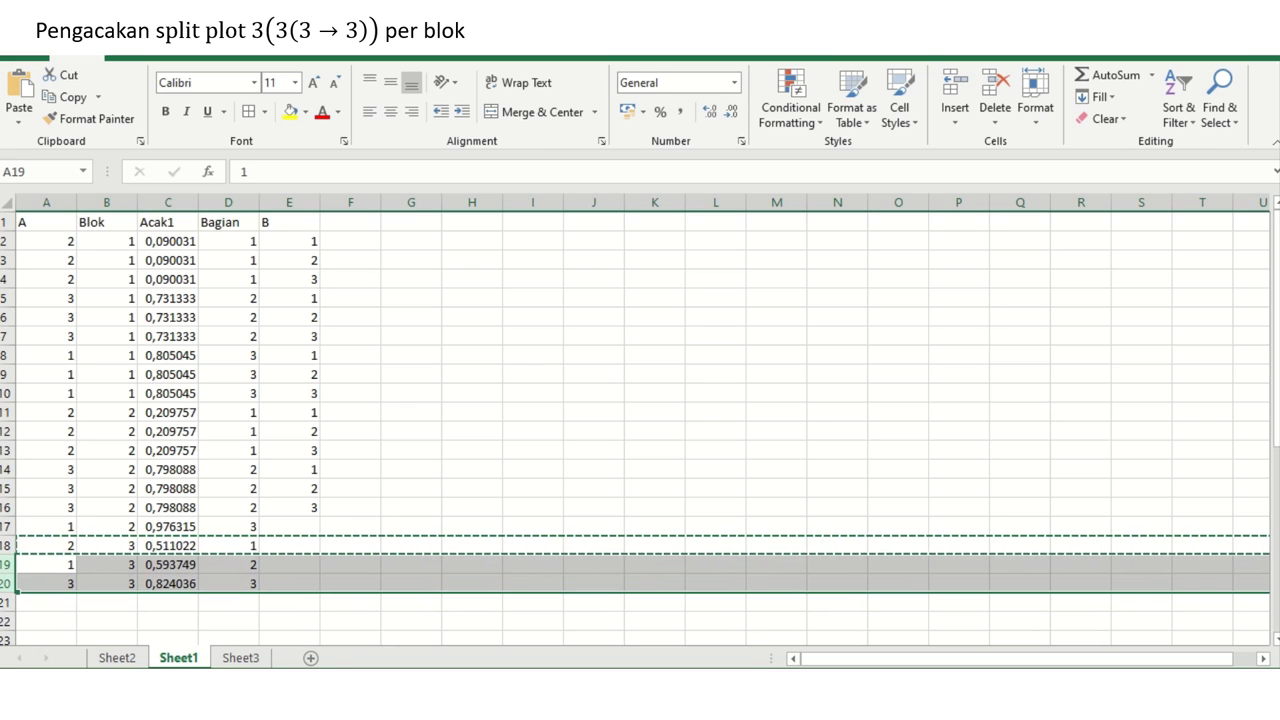
pyautogui.hotkey('ctrl', 'z')
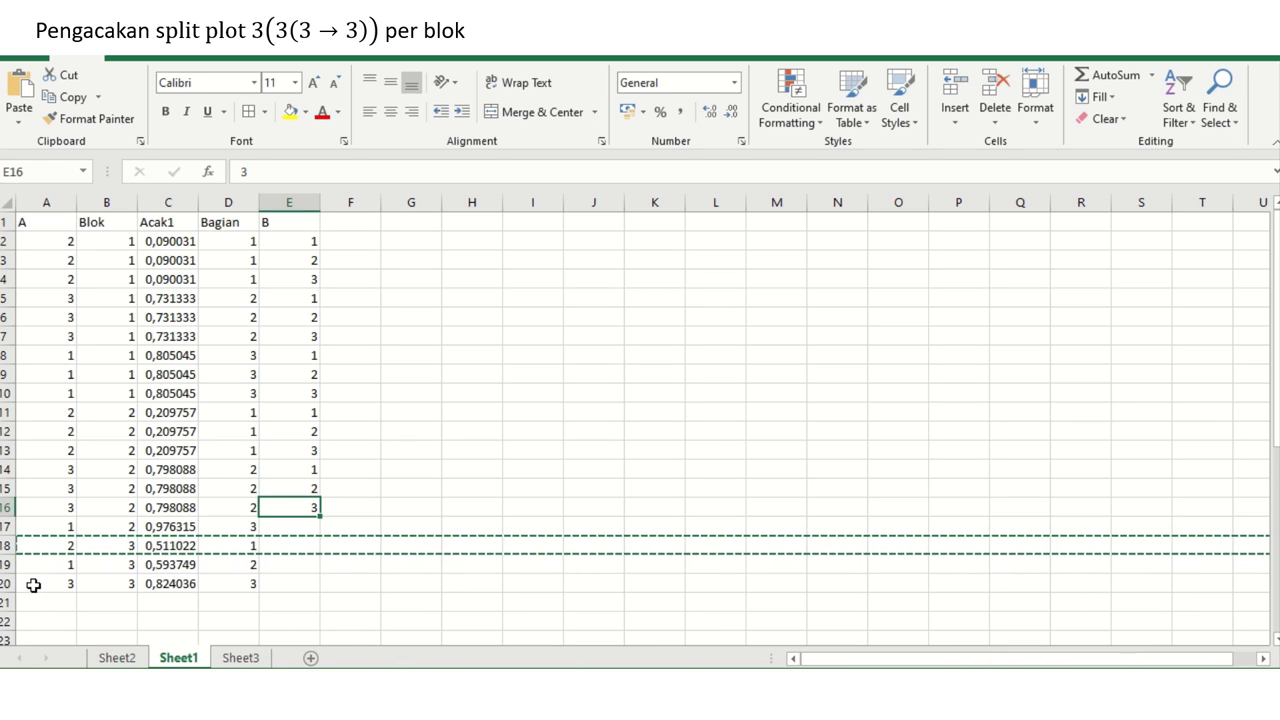
# - Copy row 17, Bagian 3 of block 2, and insert it as new rows 18 and 19
pyautogui.rightClick(5, 525)
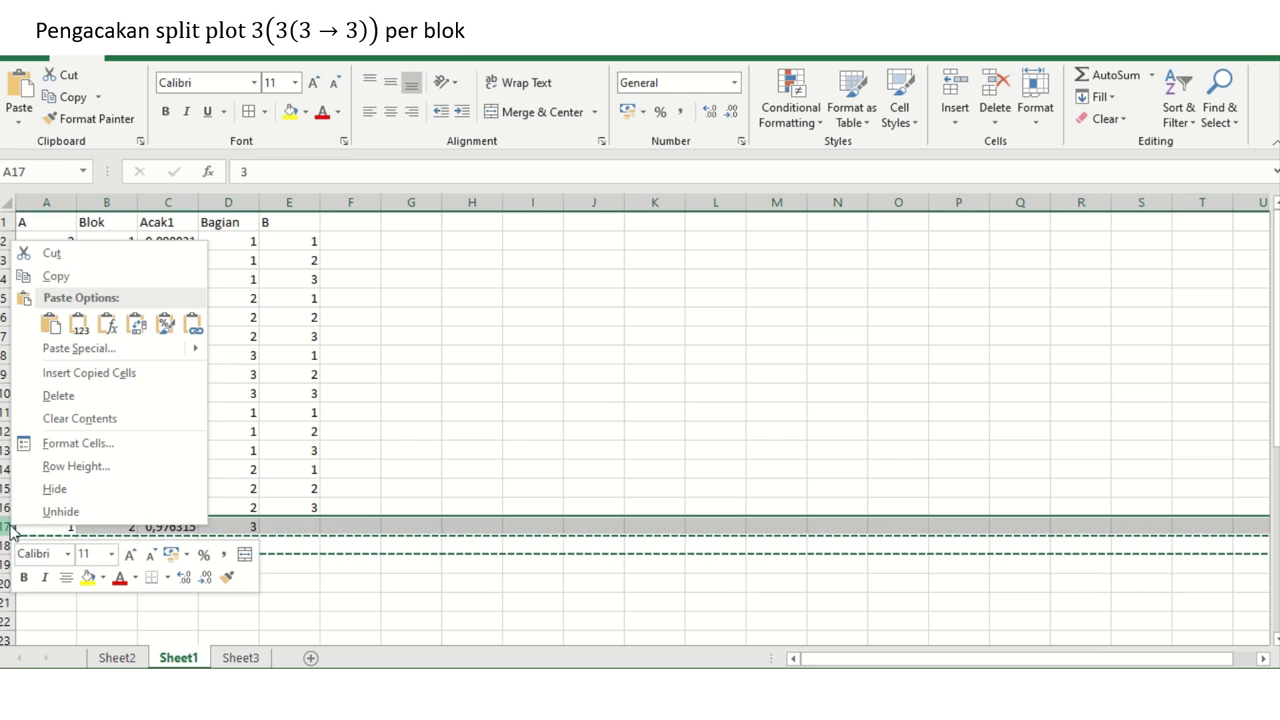
pyautogui.click(150, 280)
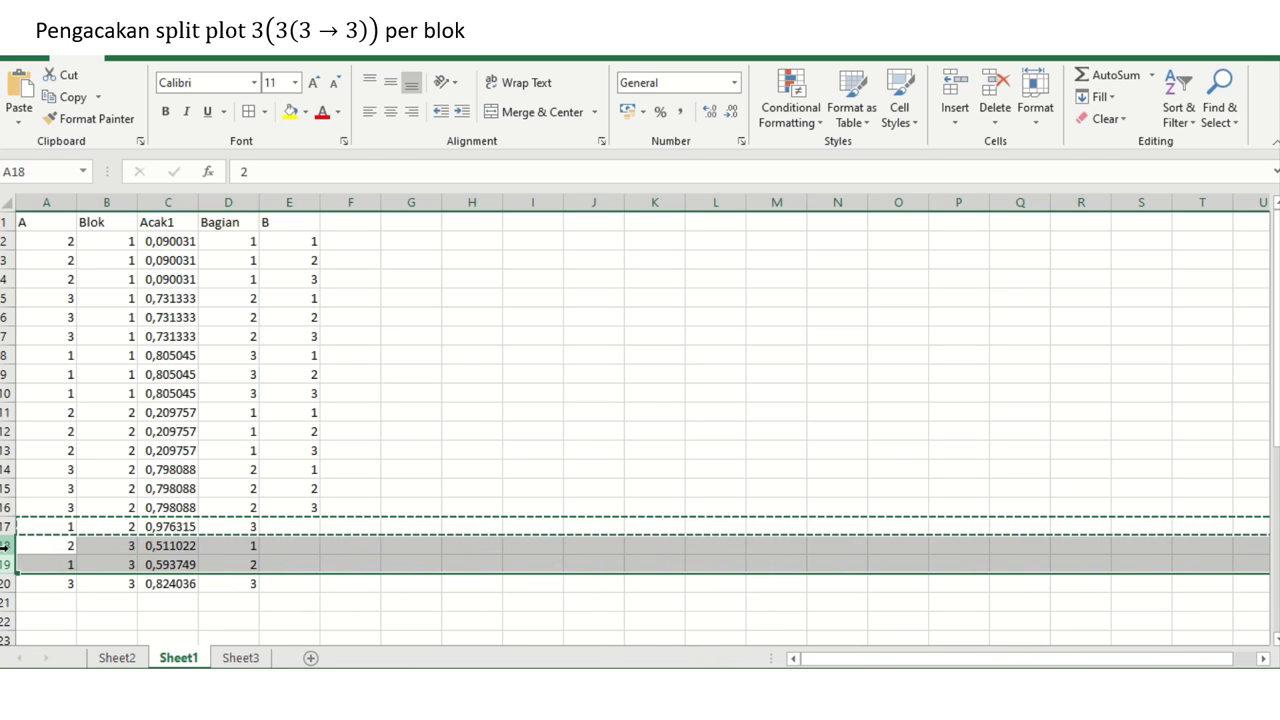
pyautogui.rightClick(6, 545)
pyautogui.click(72, 396)
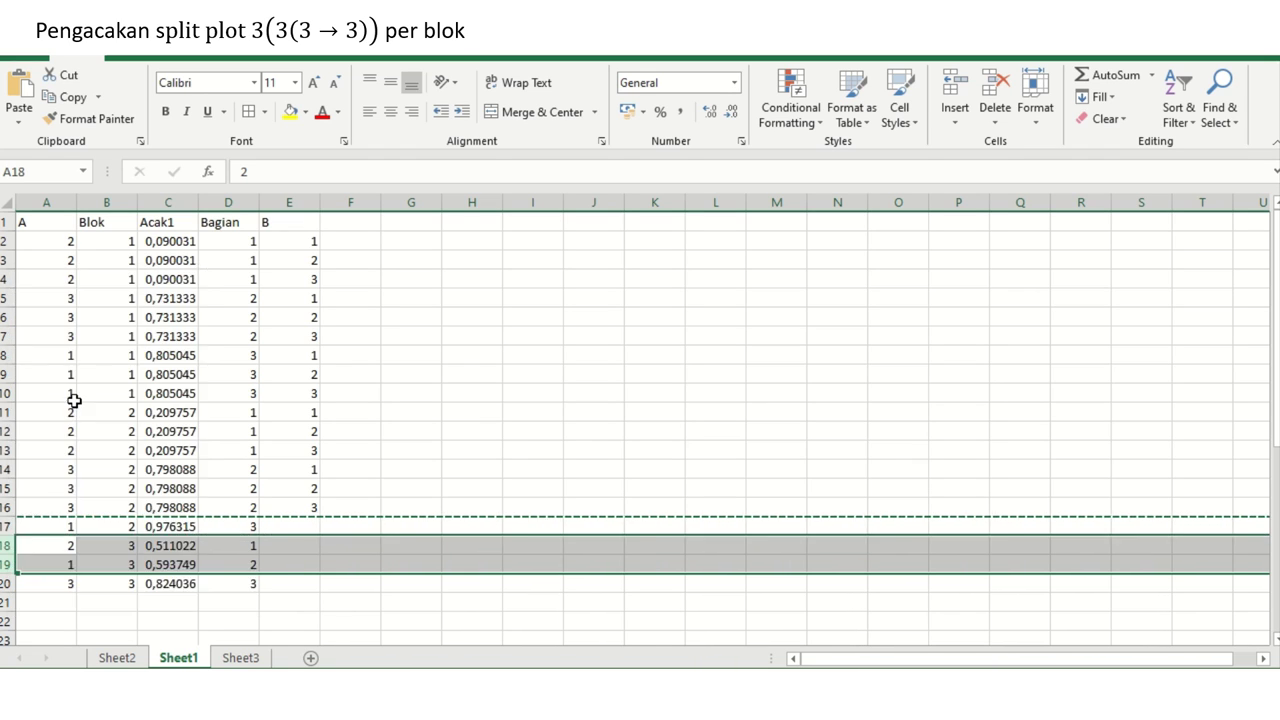
# - Enter the B levels 1, 2 and 3 in cells E17 to E19 for Bagian 3 of block 2
pyautogui.click(305, 526)
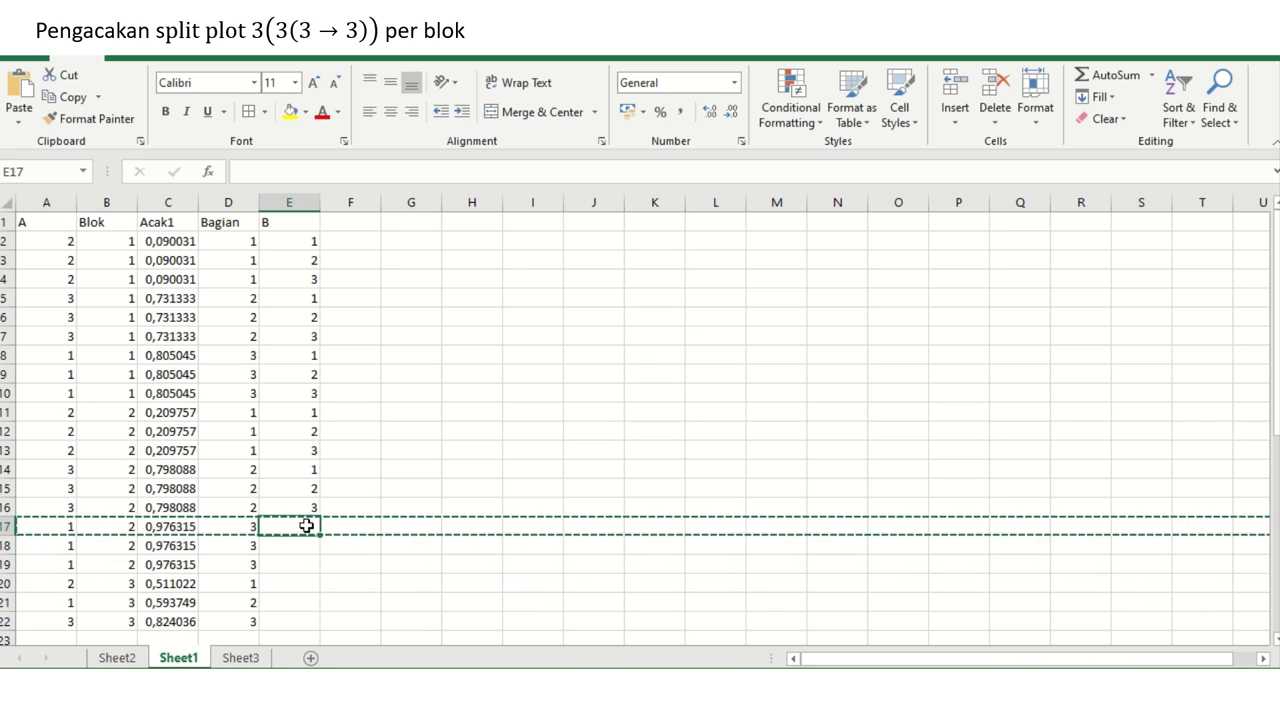
pyautogui.write('1')
pyautogui.press('Return')
pyautogui.write('2')
pyautogui.press('Return')
pyautogui.write('3')
pyautogui.press('Return')
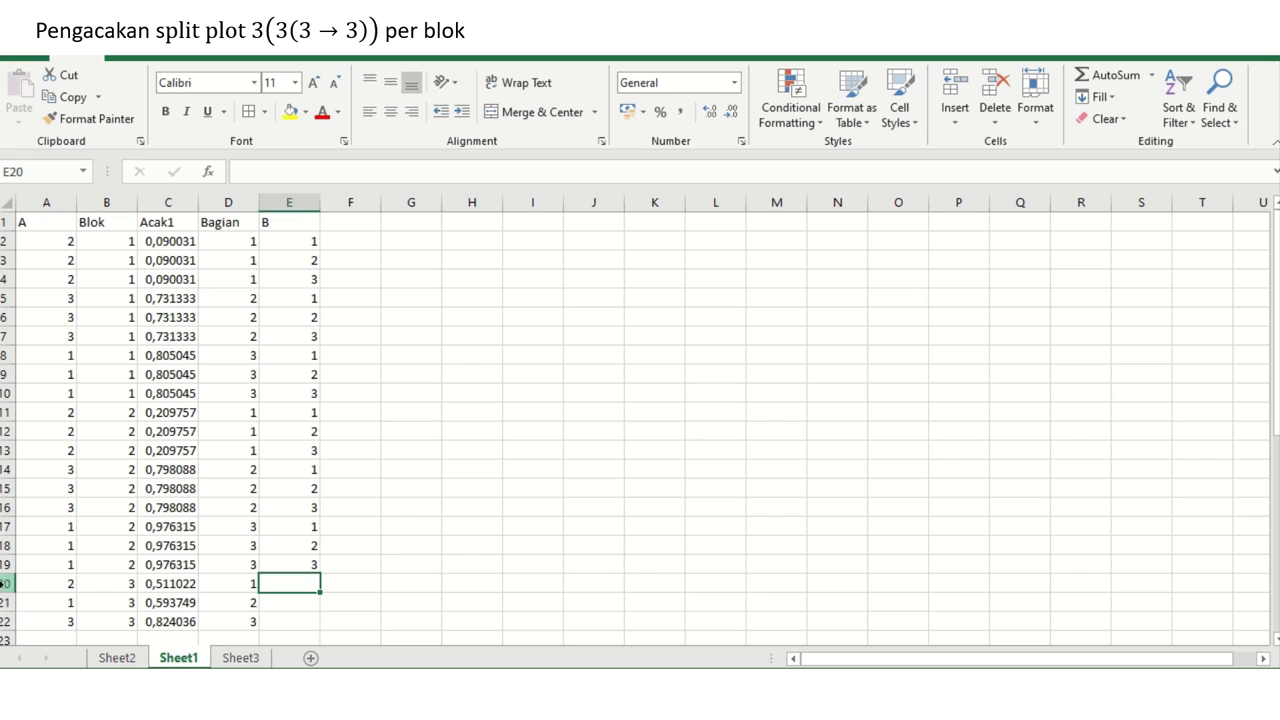
pyautogui.rightClick(8, 583)
pyautogui.click(96, 440)
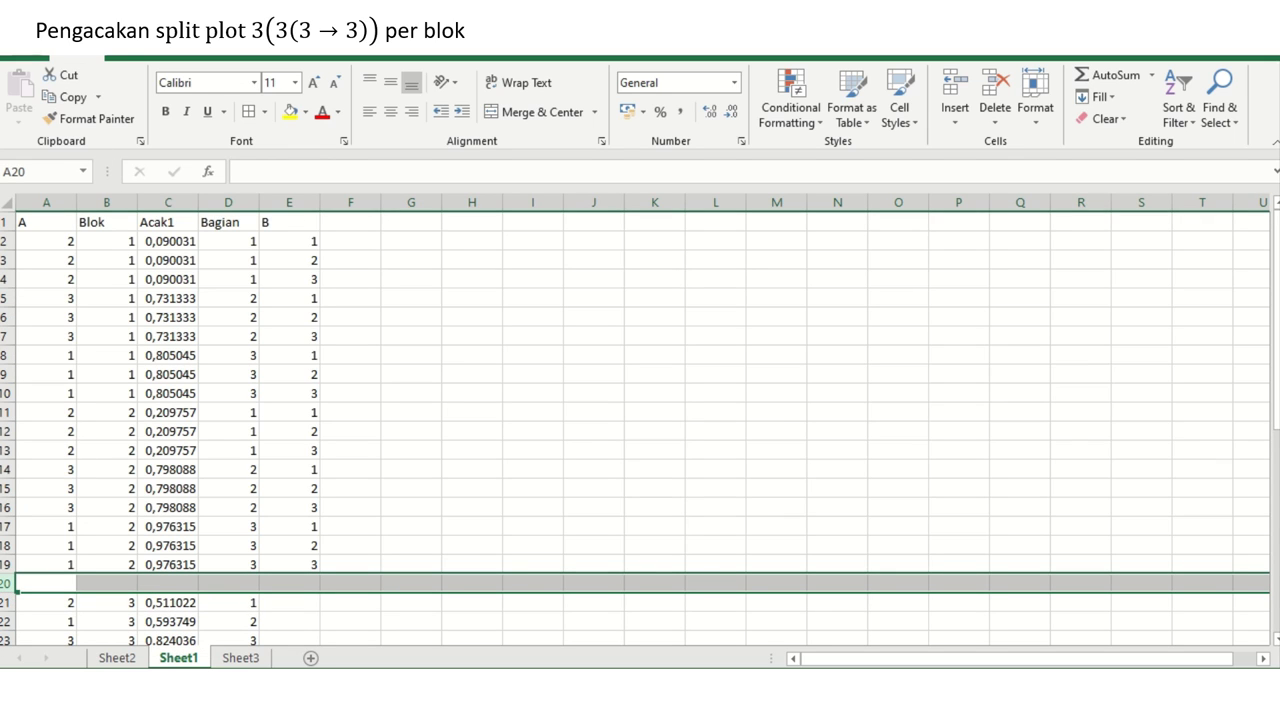
pyautogui.hotkey('ctrl', 'z')
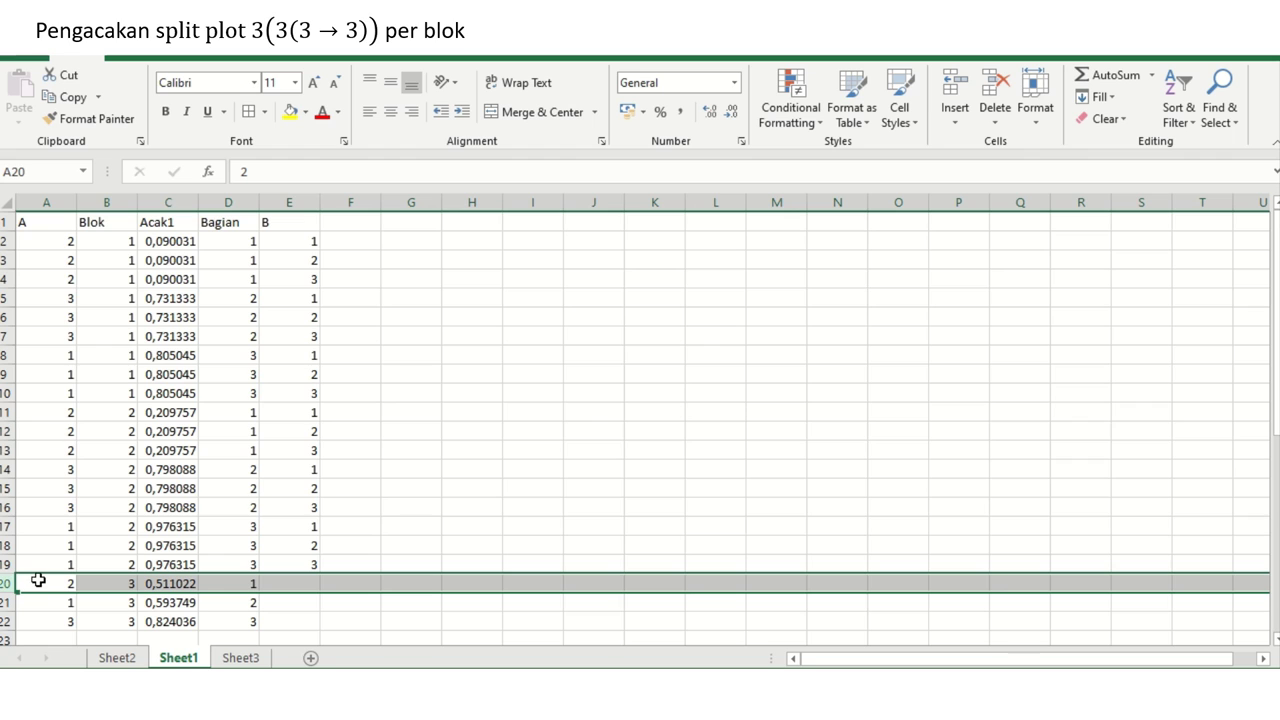
pyautogui.rightClick(67, 525)
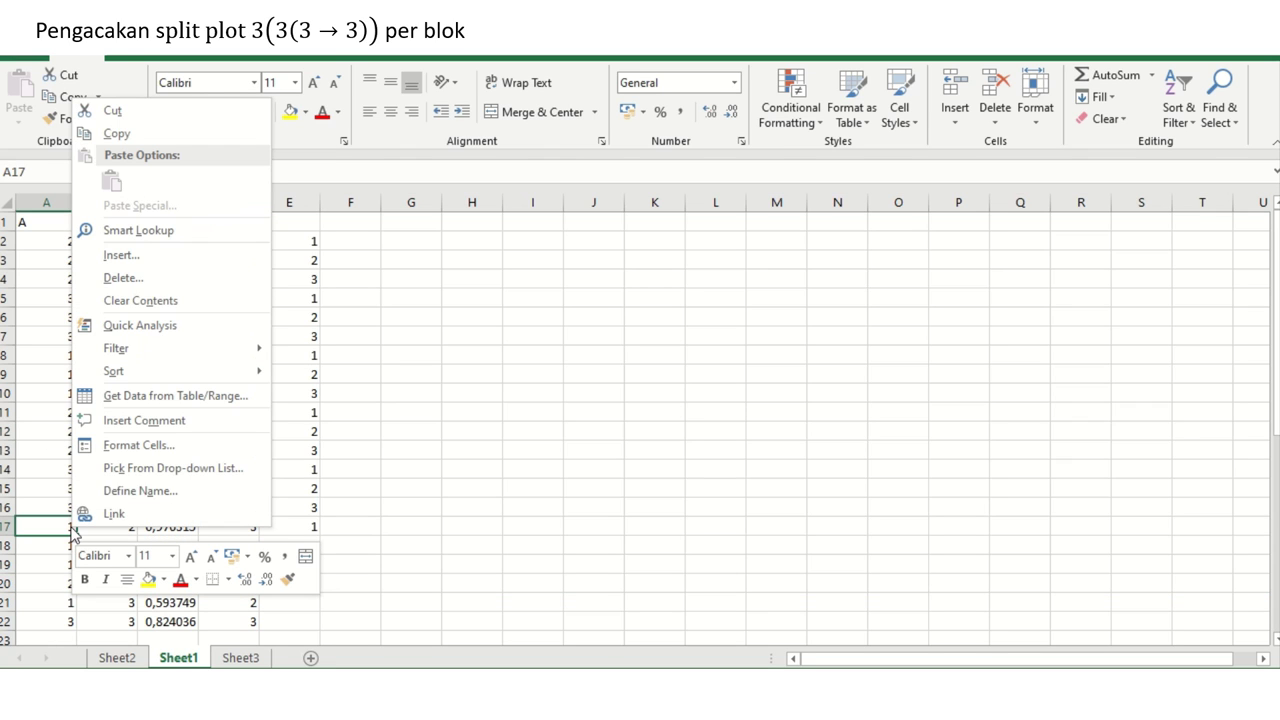
pyautogui.click(203, 137)
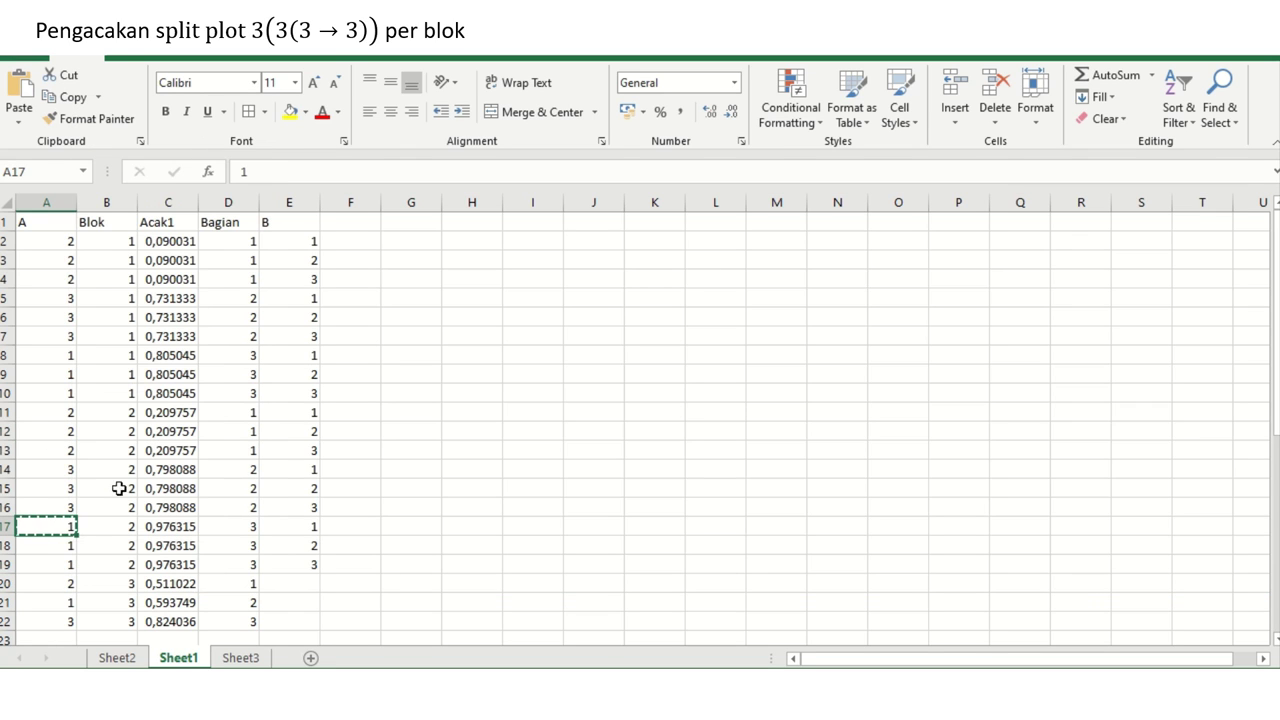
# - Duplicate row 20, Bagian 1 of block 3, as two inserted rows directly beneath it
pyautogui.rightClick(3, 583)
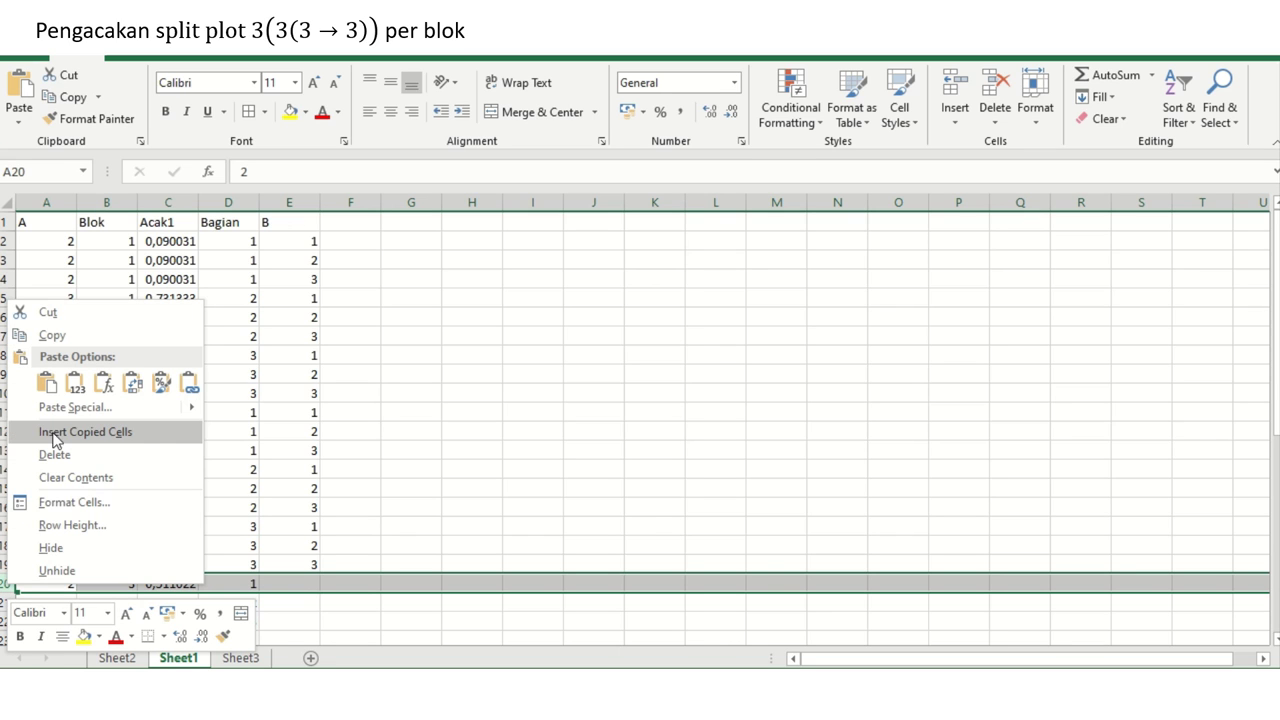
pyautogui.click(100, 335)
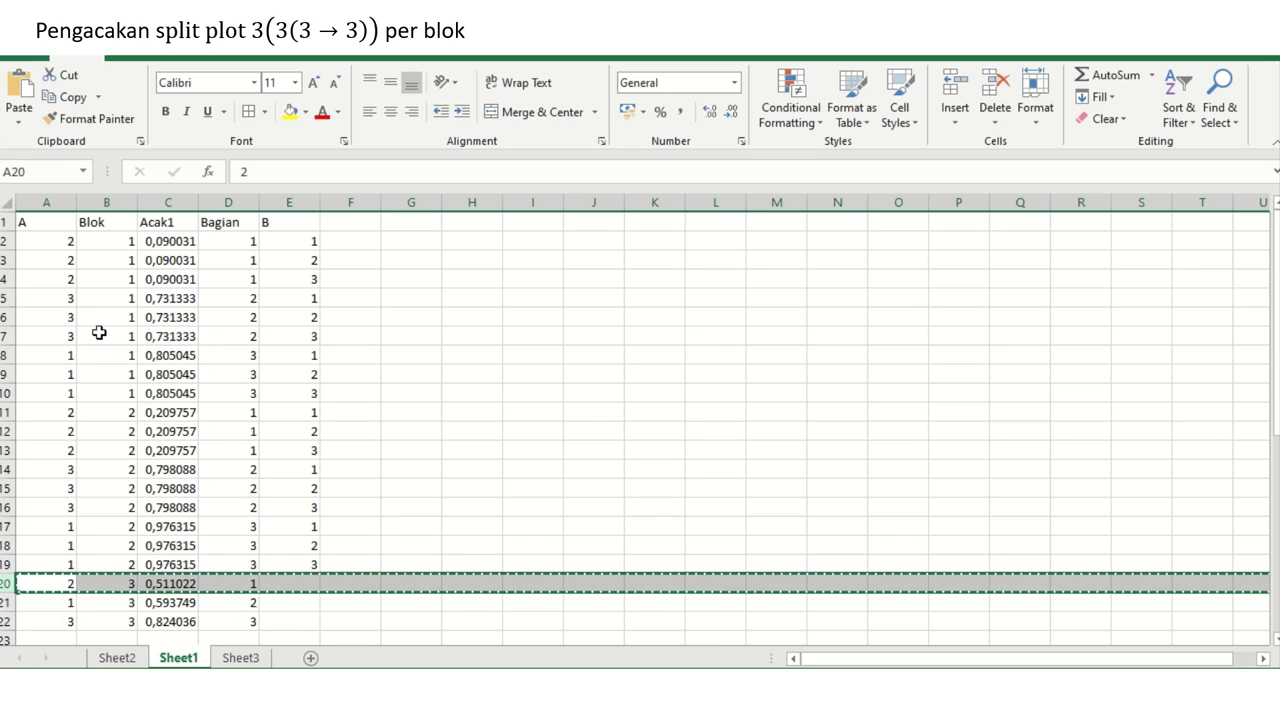
pyautogui.moveTo(5, 602); pyautogui.dragTo(12, 620)
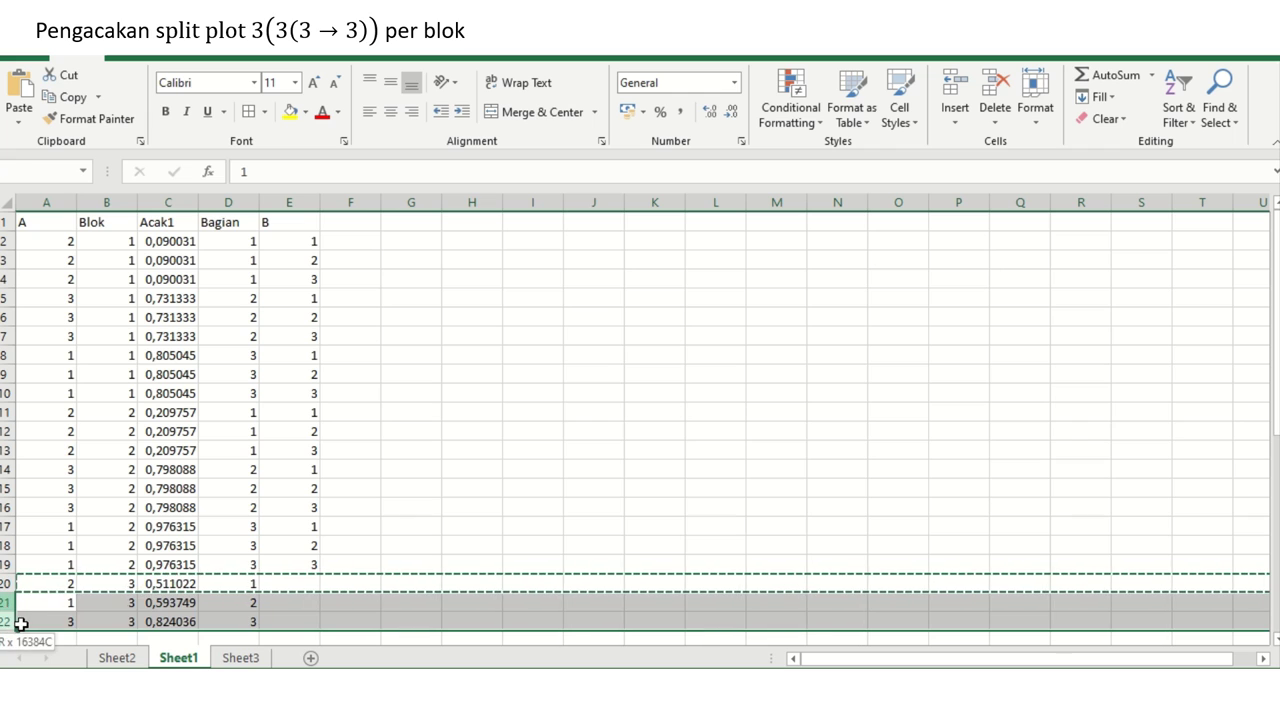
pyautogui.rightClick(8, 602)
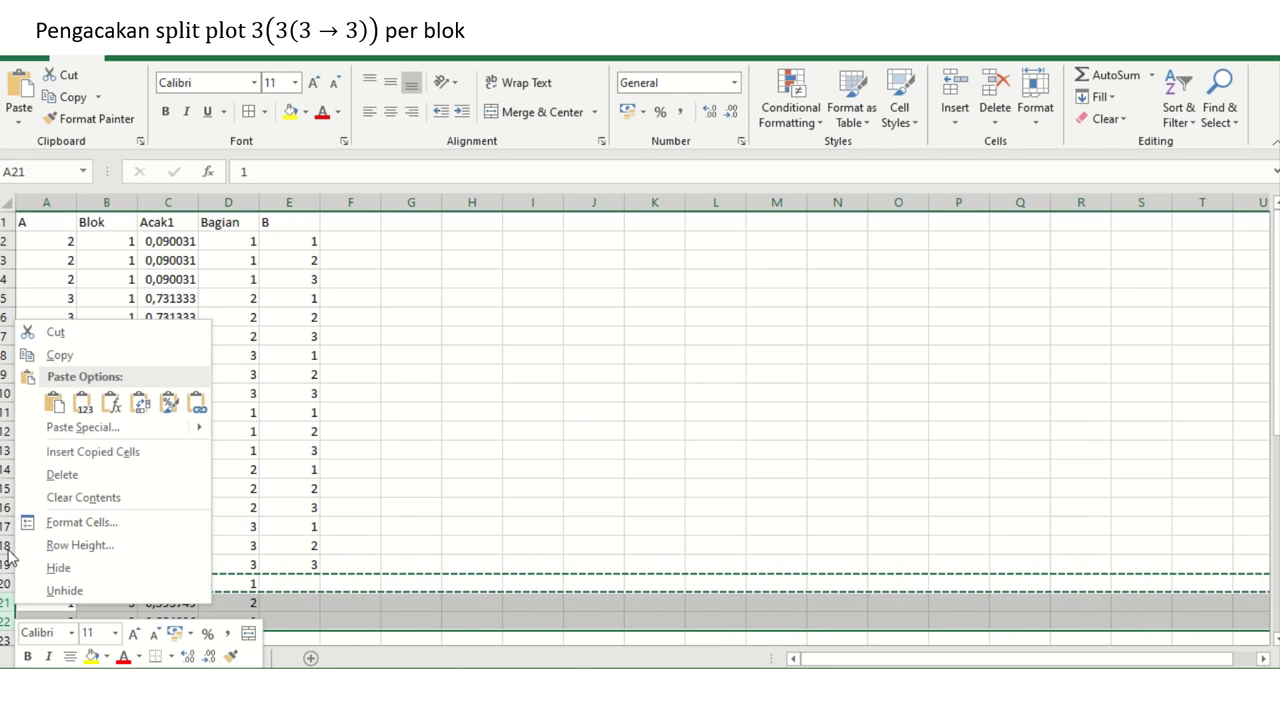
pyautogui.click(52, 454)
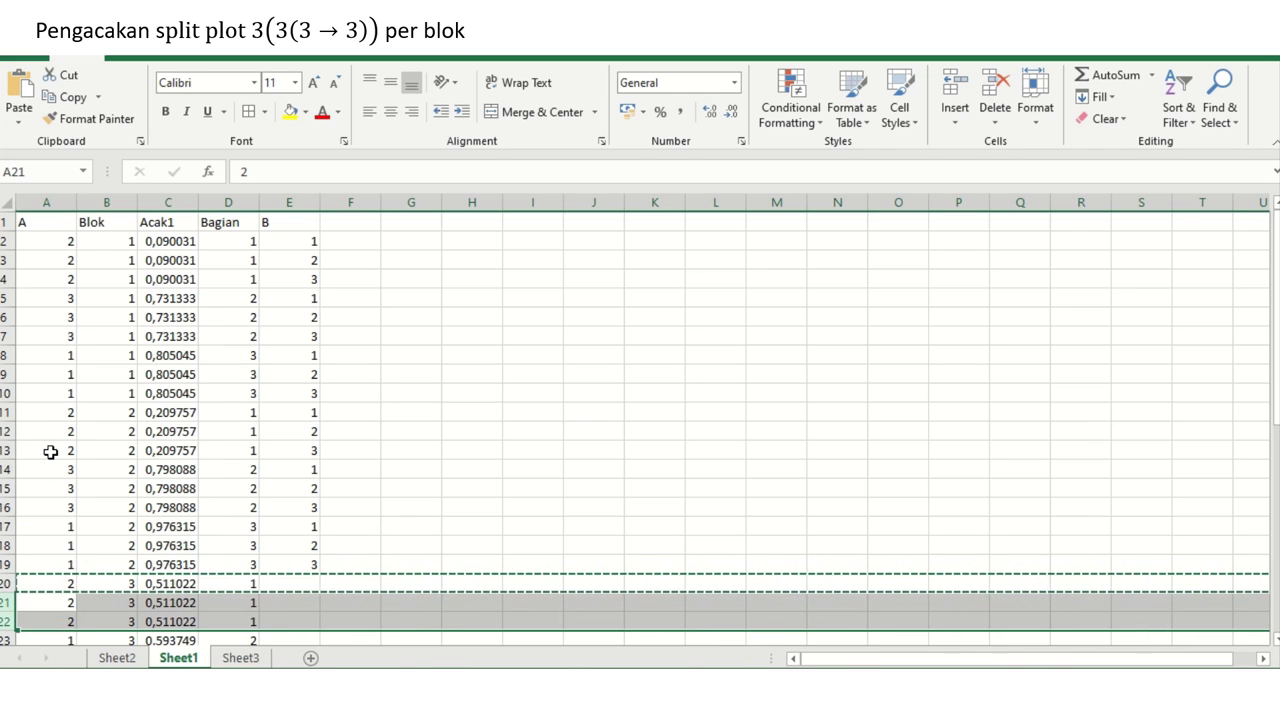
# - Enter the B levels 1, 2 and 3 in cells E20 to E22 for Bagian 1 of block 3
pyautogui.press('Down')
pyautogui.press('Down')
pyautogui.press('Down')
pyautogui.press('Down')
pyautogui.press('Down')
pyautogui.press('Down')
pyautogui.press('Down')
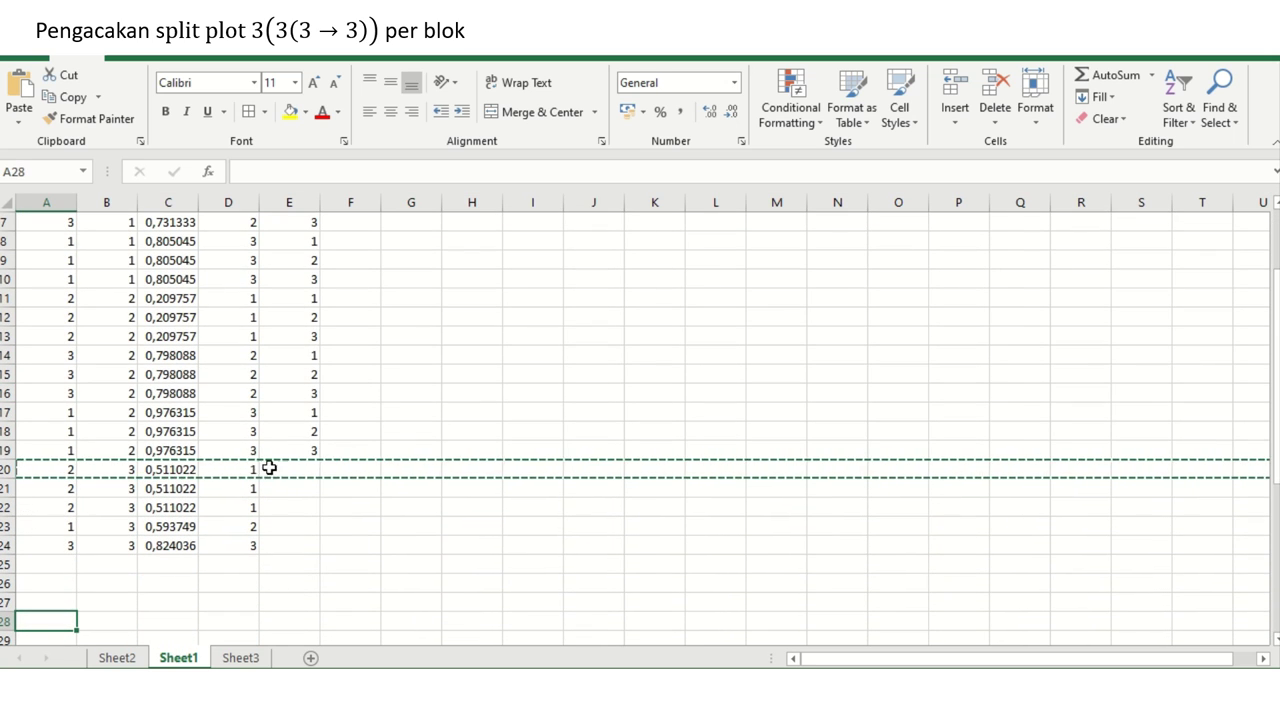
pyautogui.click(303, 466)
pyautogui.write('1')
pyautogui.press('Return')
pyautogui.write('2')
pyautogui.press('Return')
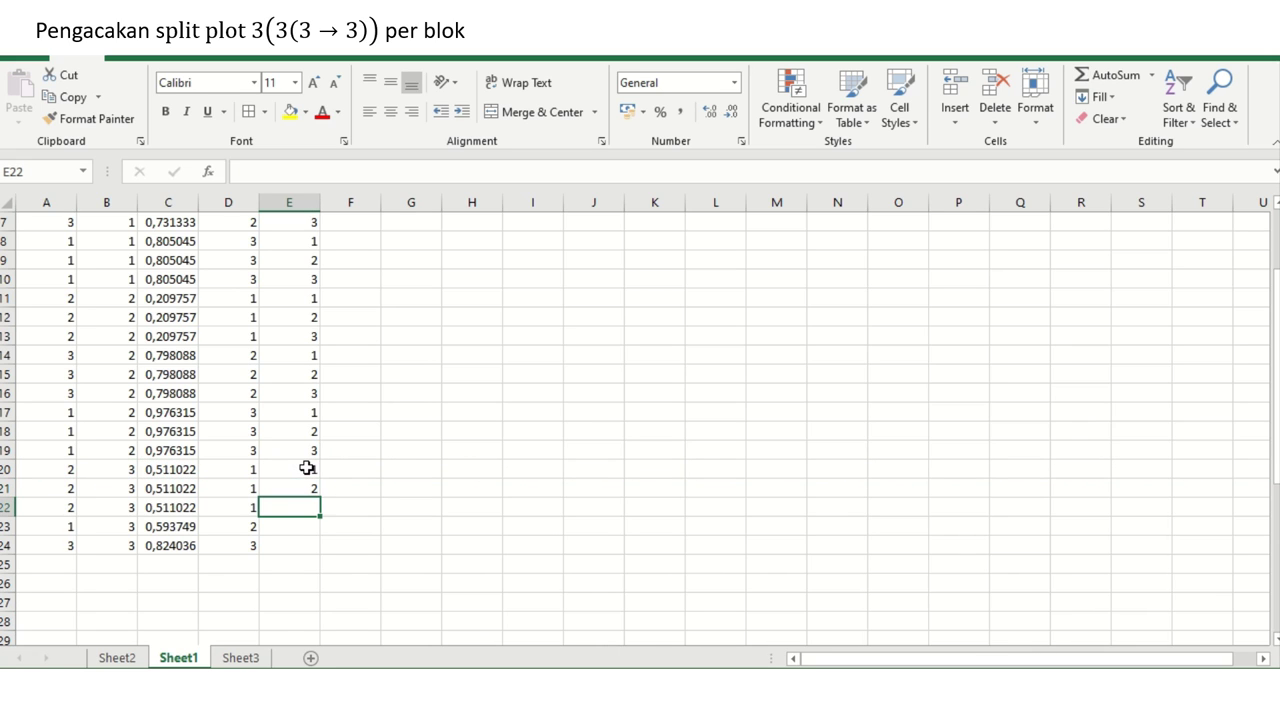
pyautogui.write('3')
pyautogui.press('Return')
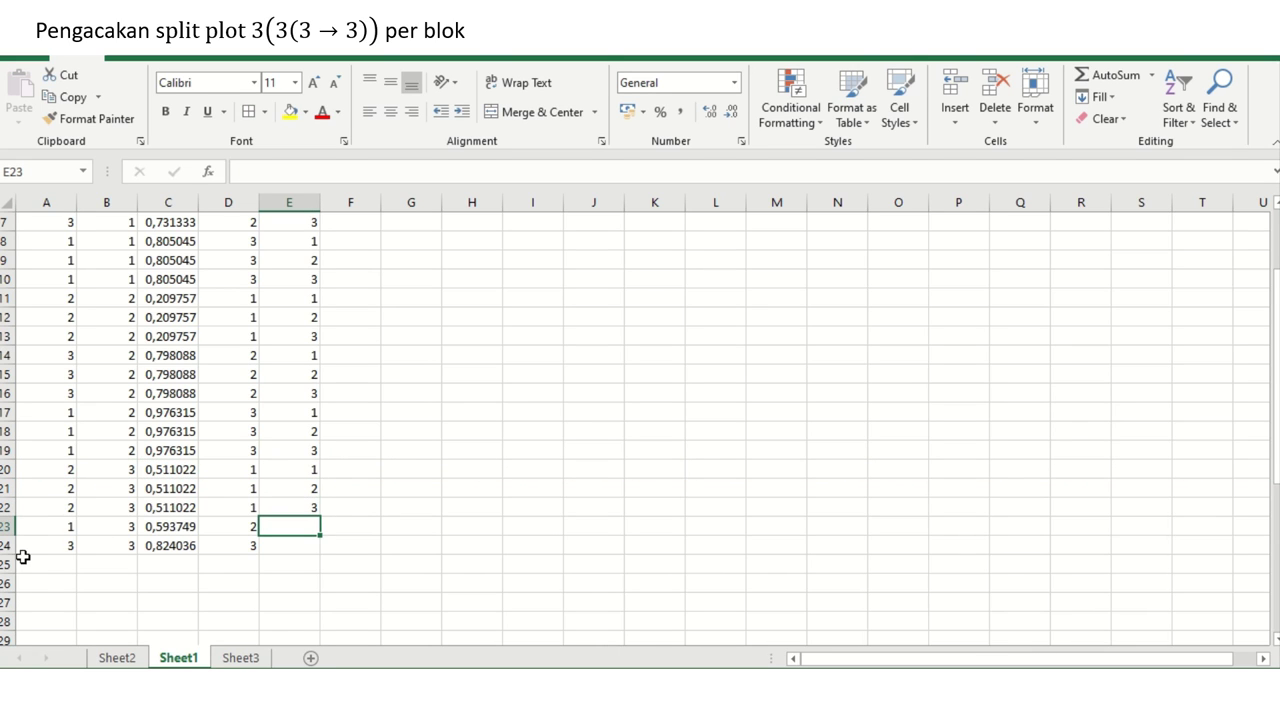
# - Copy row 23, Bagian 2 of block 3, and insert it as new rows 24 and 25
pyautogui.click(4, 525)
pyautogui.rightClick(4, 525)
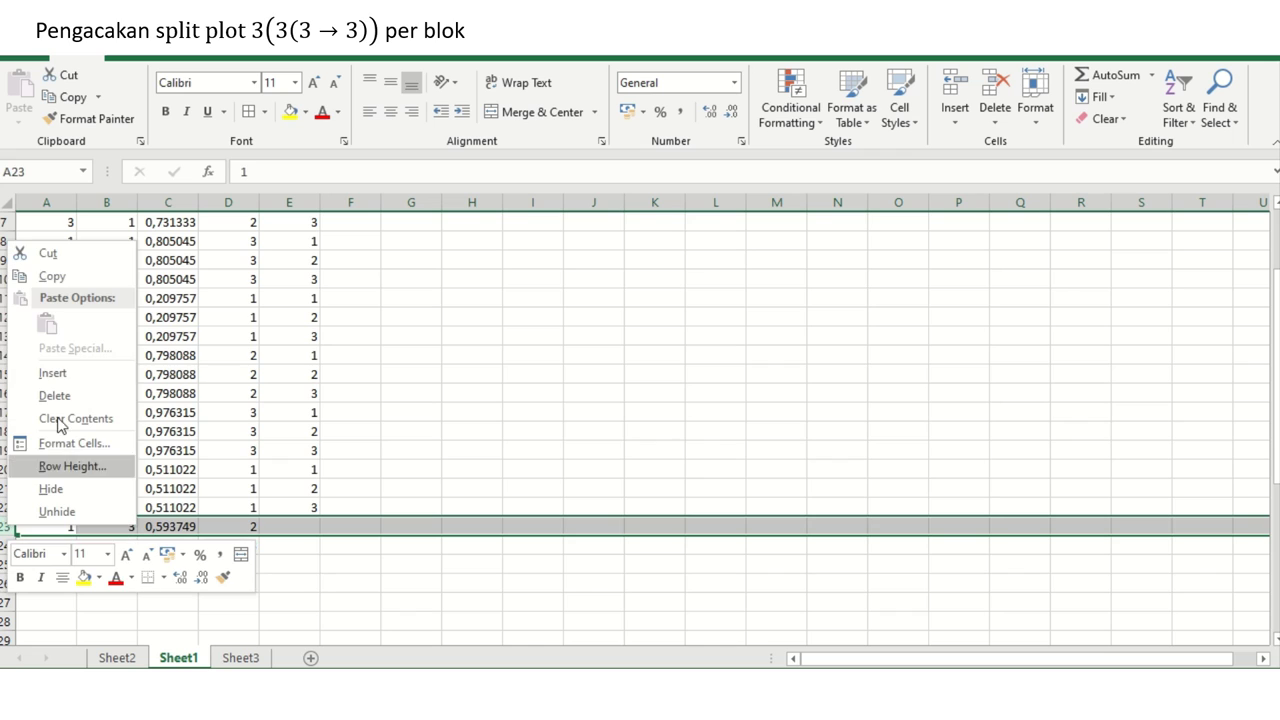
pyautogui.click(85, 276)
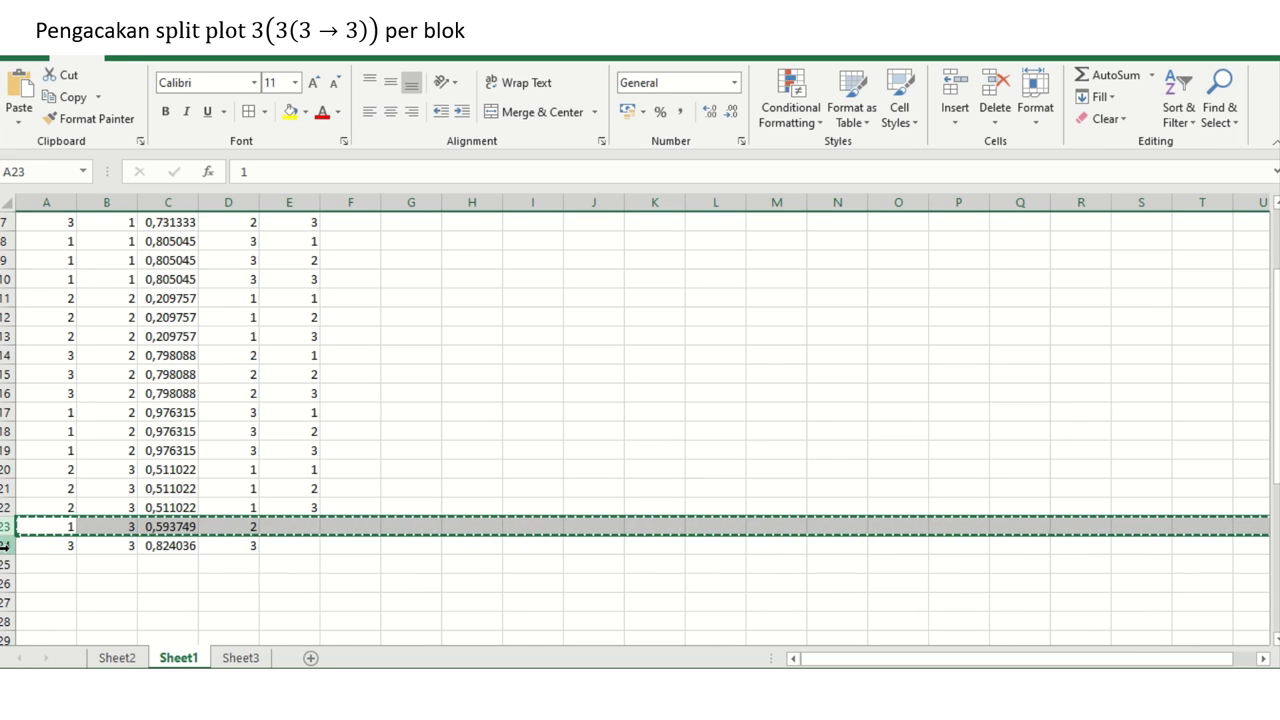
pyautogui.moveTo(5, 545)
pyautogui.mouseDown()
pyautogui.moveTo(11, 565)
pyautogui.moveTo(18, 555)
pyautogui.mouseUp()
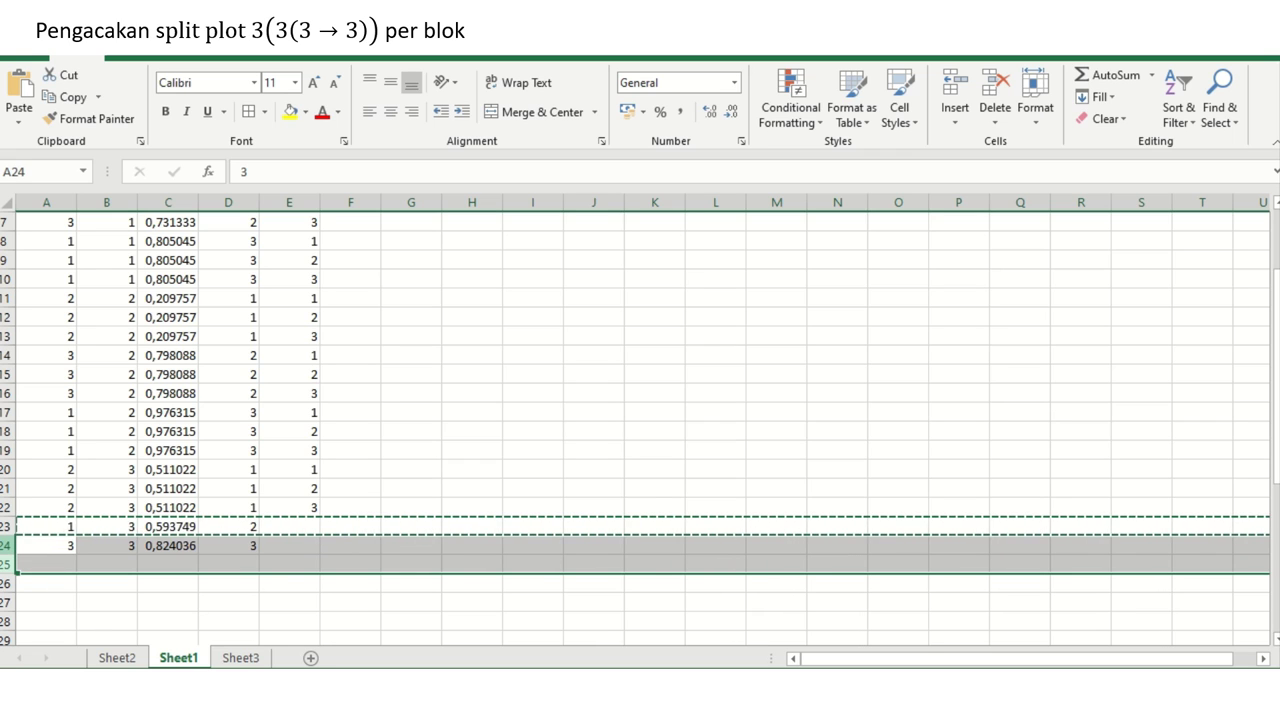
pyautogui.rightClick(3, 547)
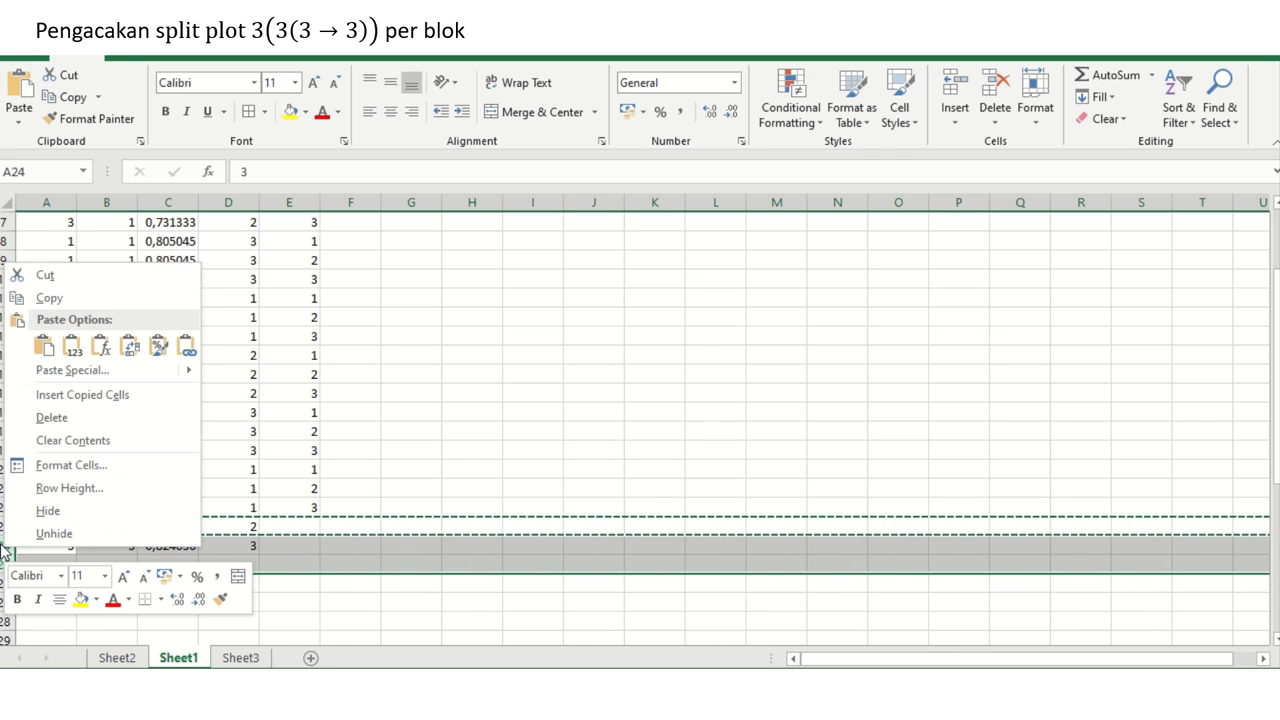
pyautogui.click(80, 395)
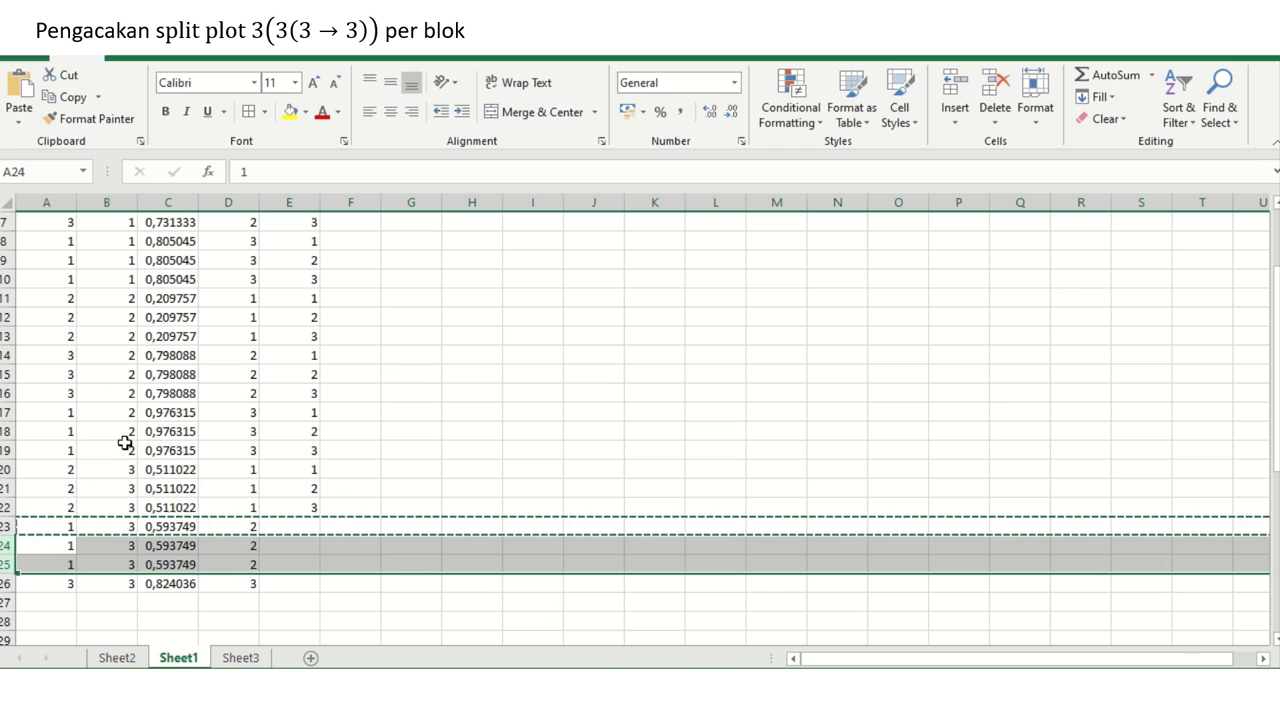
# - Enter the B levels 1, 2 and 3 in cells E23 to E25 for Bagian 2 of block 3
pyautogui.click(305, 528)
pyautogui.write('1')
pyautogui.press('Return')
pyautogui.write('2')
pyautogui.press('Return')
pyautogui.write('3')
pyautogui.press('Return')
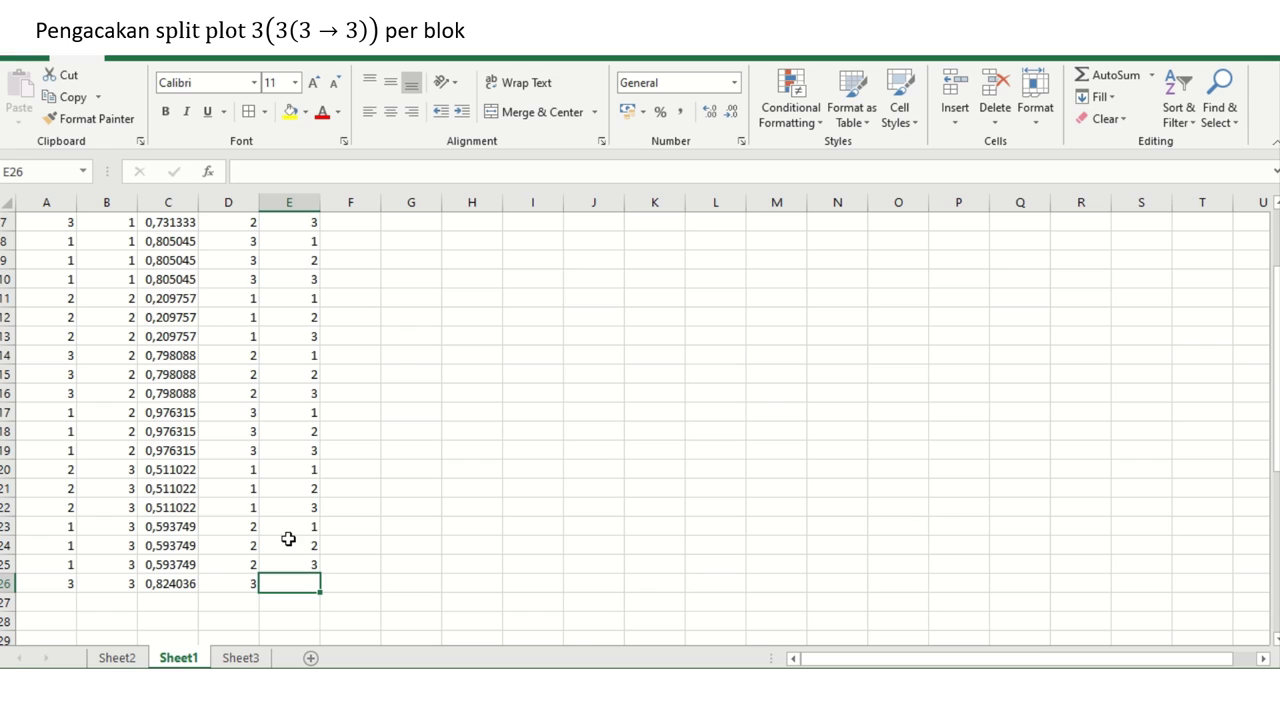
# - Fill the contents of A26:E26, Bagian 3 of block 3, down into rows 27 and 28
pyautogui.click(46, 581)
pyautogui.hotkey('shift', 'Right')
pyautogui.hotkey('shift', 'Right')
pyautogui.hotkey('shift', 'Right')
pyautogui.hotkey('shift', 'Right')
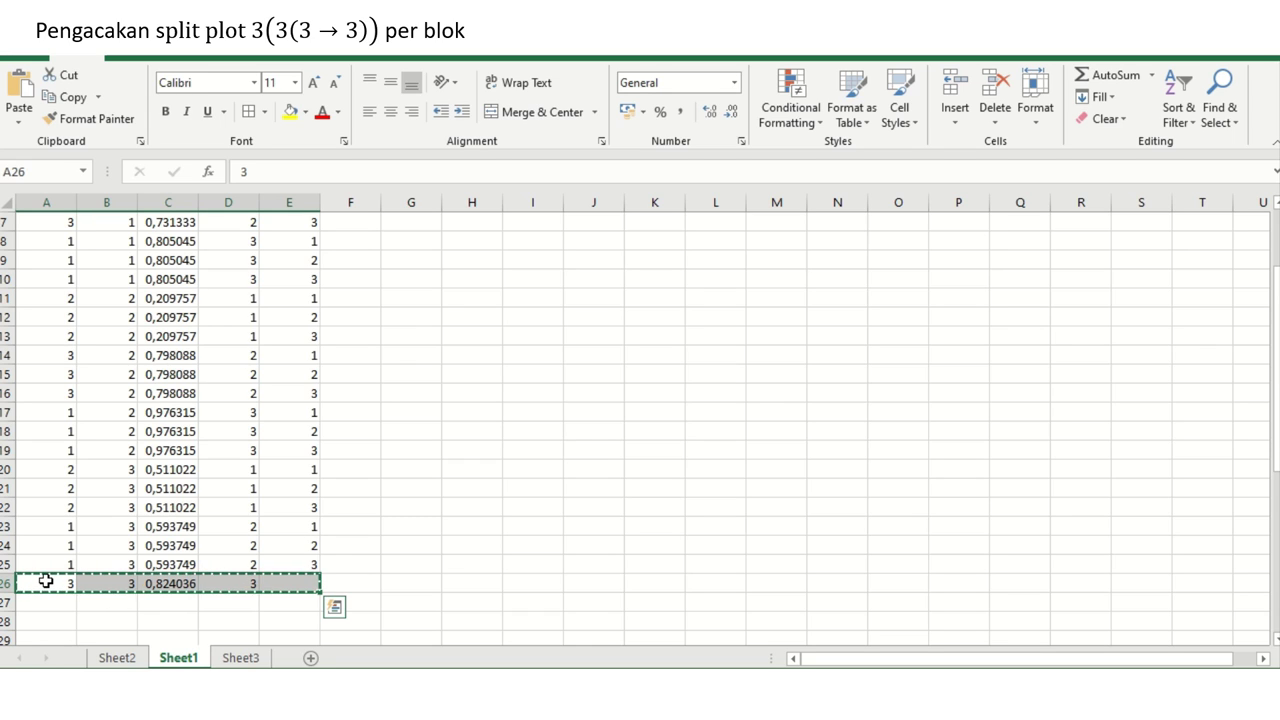
pyautogui.hotkey('shift', 'Down')
pyautogui.hotkey('shift', 'Down')
pyautogui.hotkey('ctrl', 'd')
# - Enter the B levels 1, 2 and 3 in cells E26 to E28 for Bagian 3 of block 3
pyautogui.press('Right')
pyautogui.press('Right')
pyautogui.press('Right')
pyautogui.press('Right')
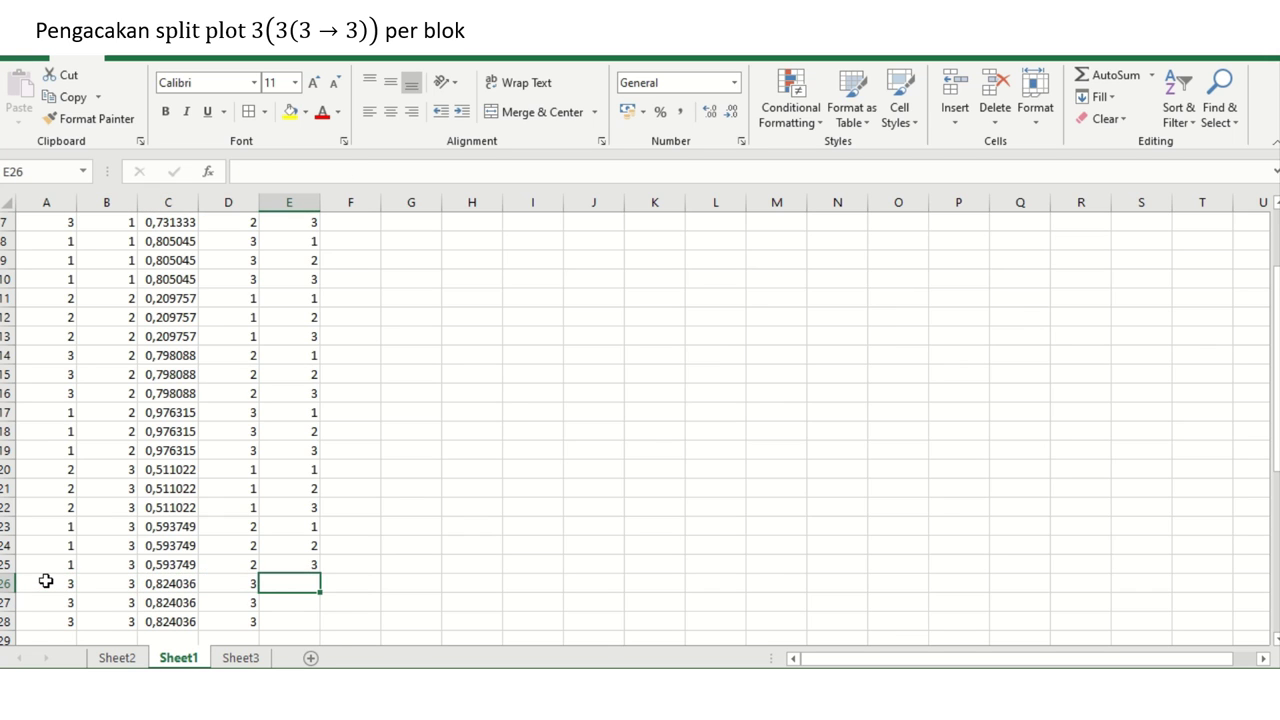
pyautogui.write('1')
pyautogui.press('Return')
pyautogui.write('2')
pyautogui.press('Return')
pyautogui.write('3')
pyautogui.press('Return')
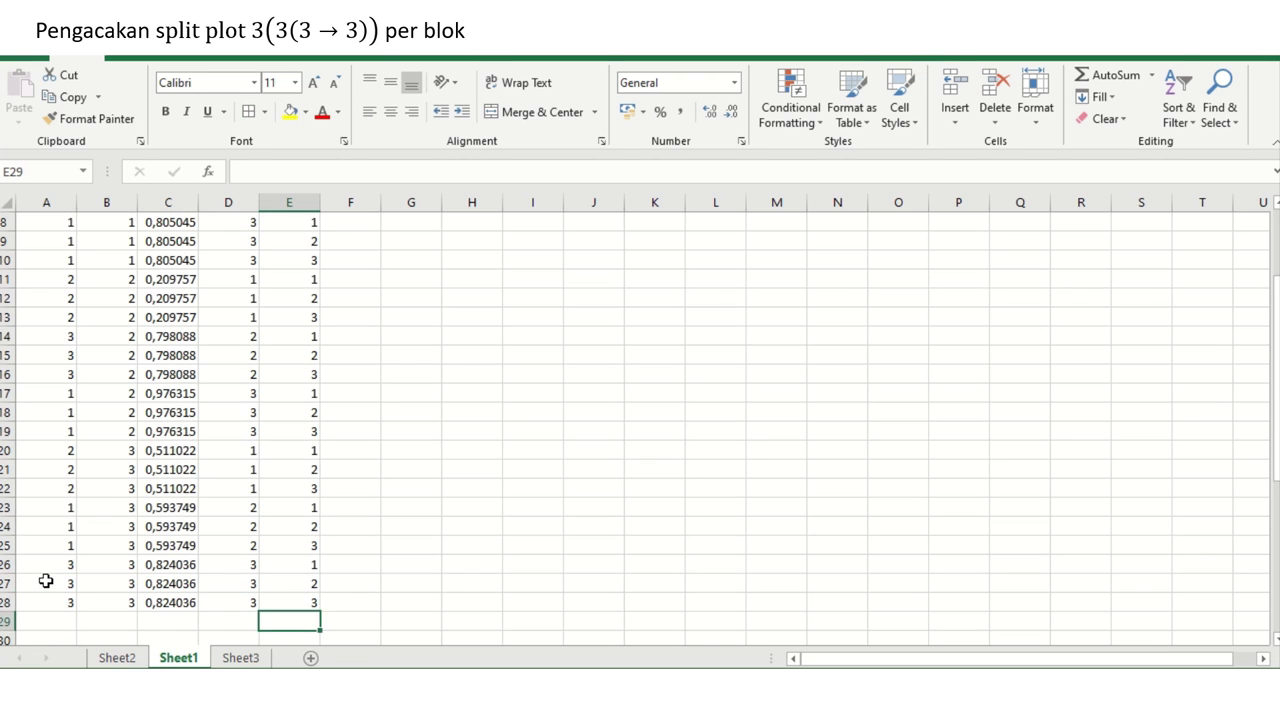
# - Add the column heading Acak2 in cell F1, beside the B heading
pyautogui.press('Up')
pyautogui.press('Up')
pyautogui.press('Up')
pyautogui.press('Up')
pyautogui.press('Up')
pyautogui.press('Up')
pyautogui.press('Up')
pyautogui.press('Up')
pyautogui.press('Up')
pyautogui.press('Up')
pyautogui.press('Up')
pyautogui.press('Up')
pyautogui.press('Up')
pyautogui.press('Up')
pyautogui.press('Up')
pyautogui.press('Up')
pyautogui.press('Up')
pyautogui.press('Up')
pyautogui.press('Up')
pyautogui.press('Up')
pyautogui.press('Up')
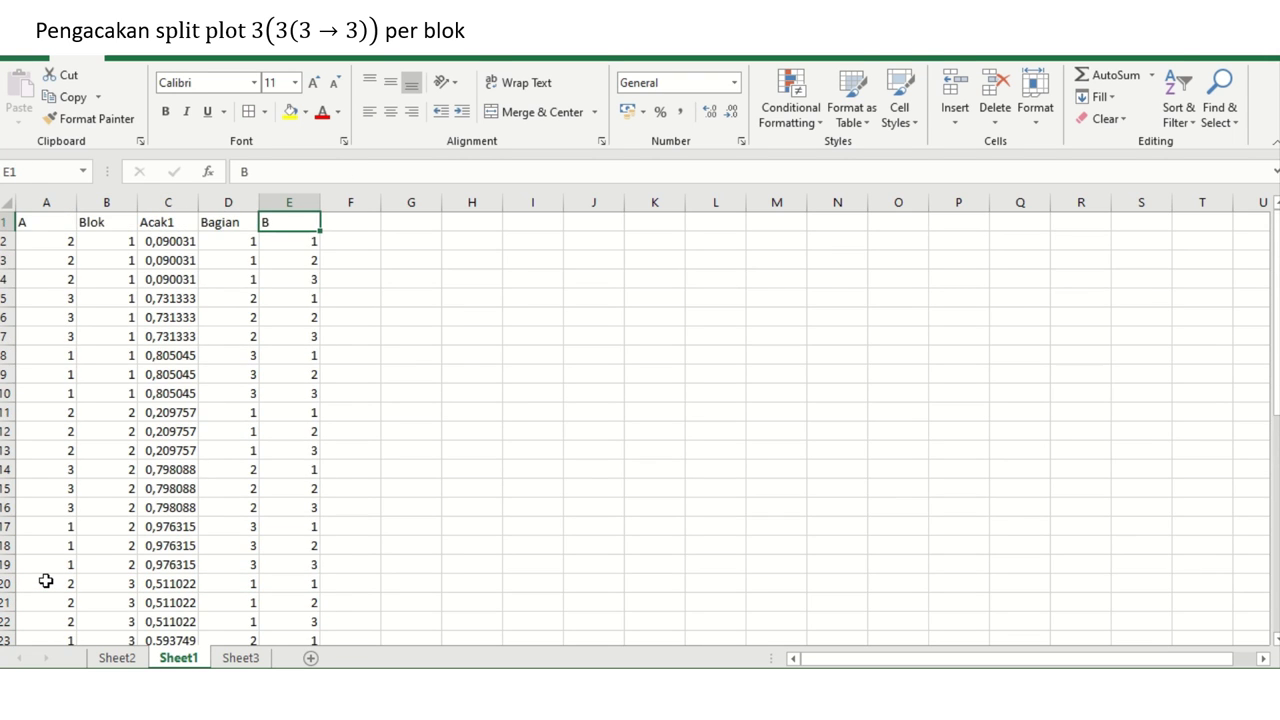
pyautogui.press('Right')
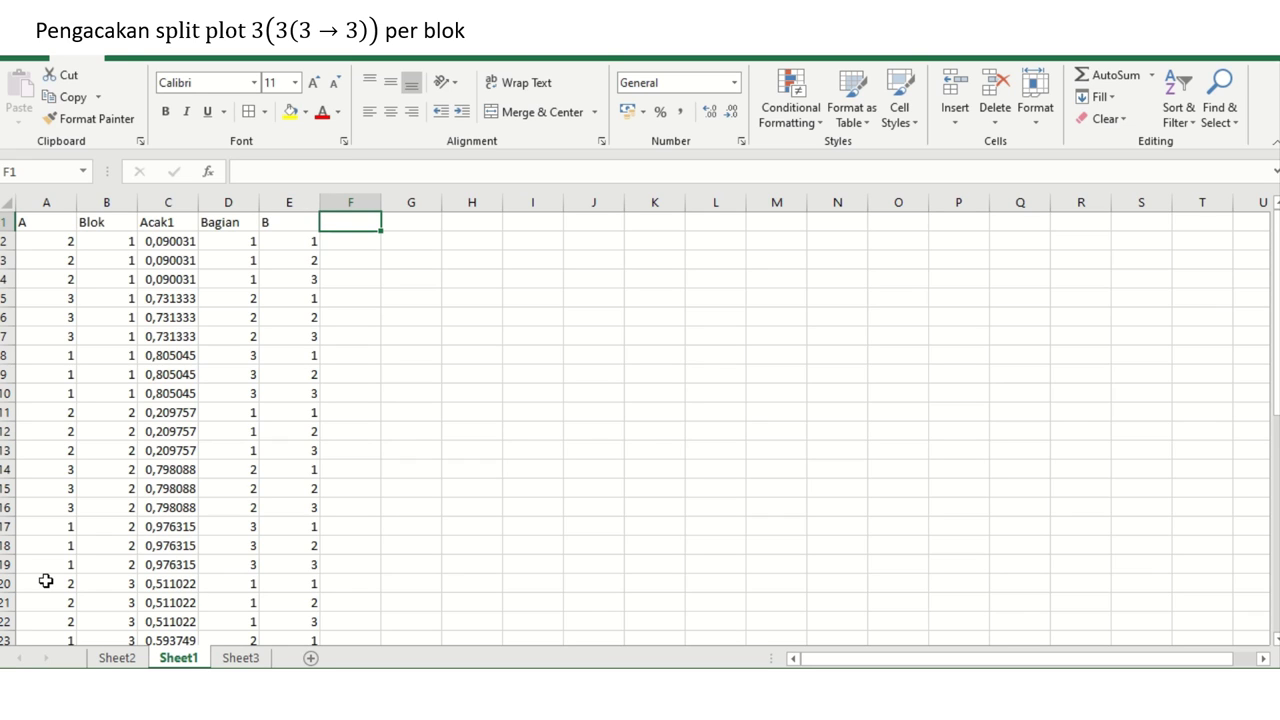
pyautogui.write('Acak')
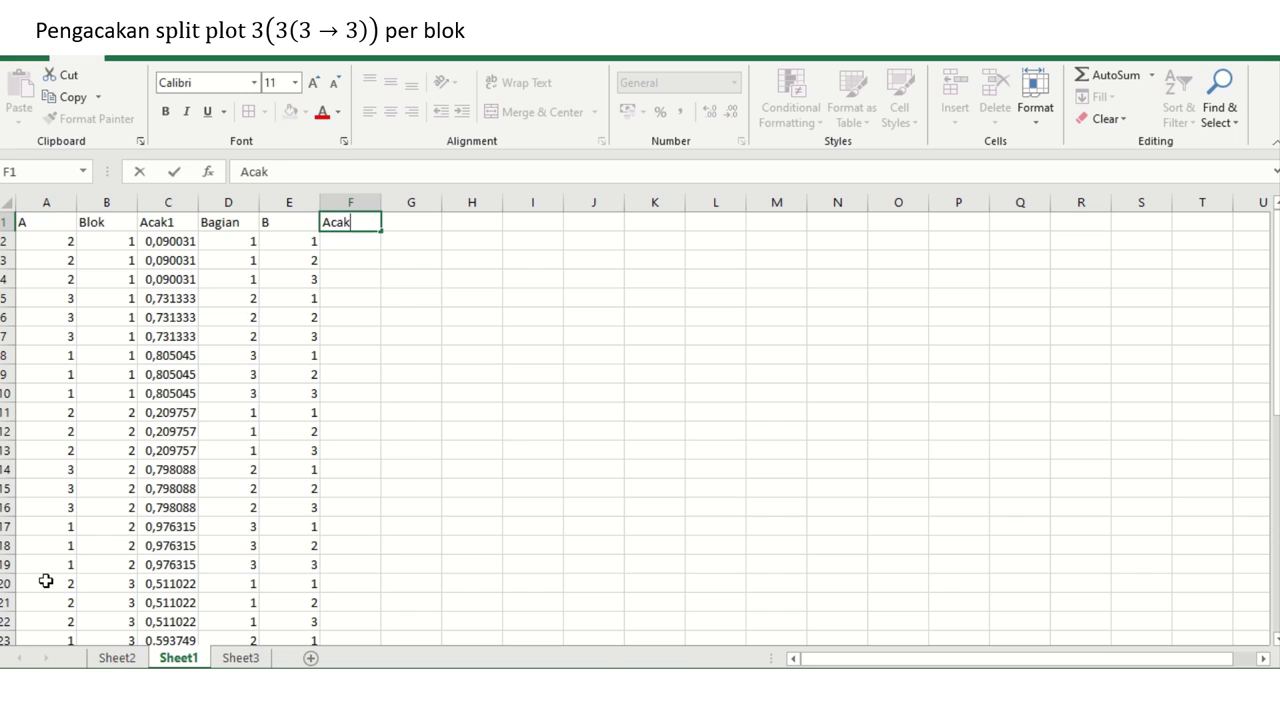
pyautogui.write('2')
pyautogui.press('Return')
pyautogui.press('Up')
pyautogui.press('Left')
pyautogui.press('Left')
pyautogui.press('Left')
pyautogui.press('Left')
pyautogui.press('Left')
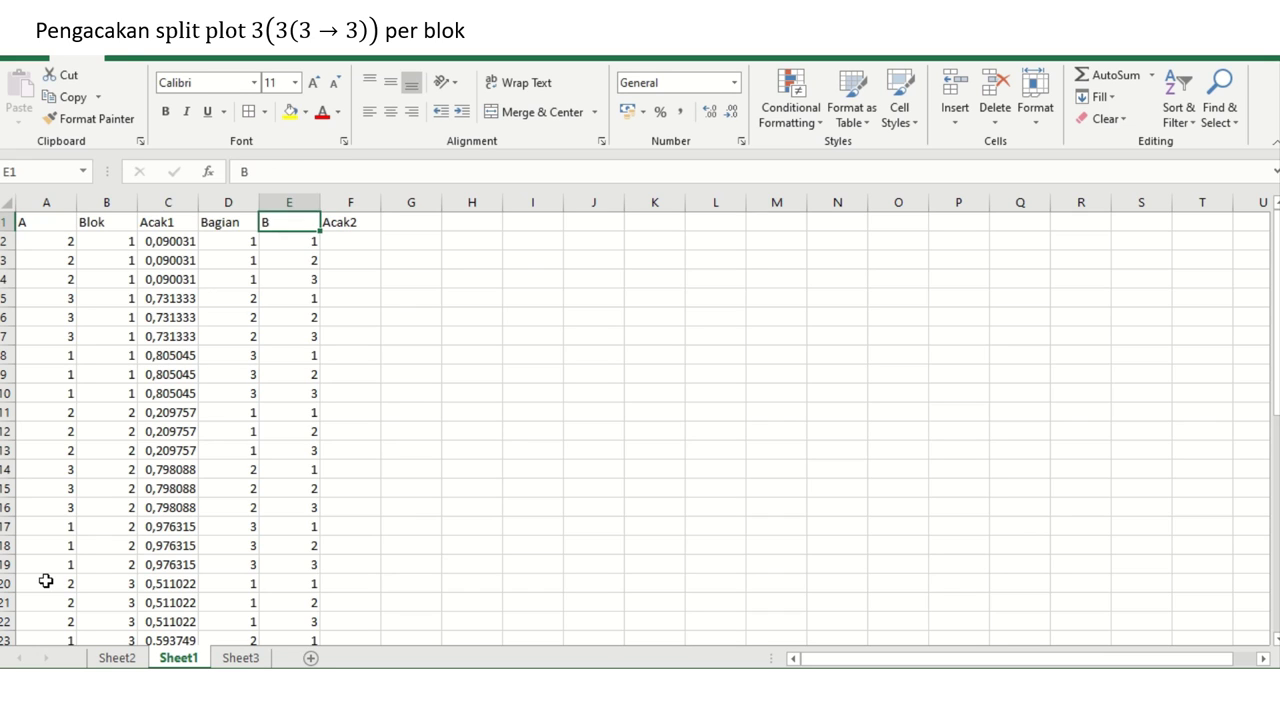
pyautogui.hotkey('shift', 'Right')
pyautogui.hotkey('shift', 'Right')
pyautogui.hotkey('shift', 'Right')
pyautogui.hotkey('shift', 'Right')
pyautogui.hotkey('shift', 'Right')
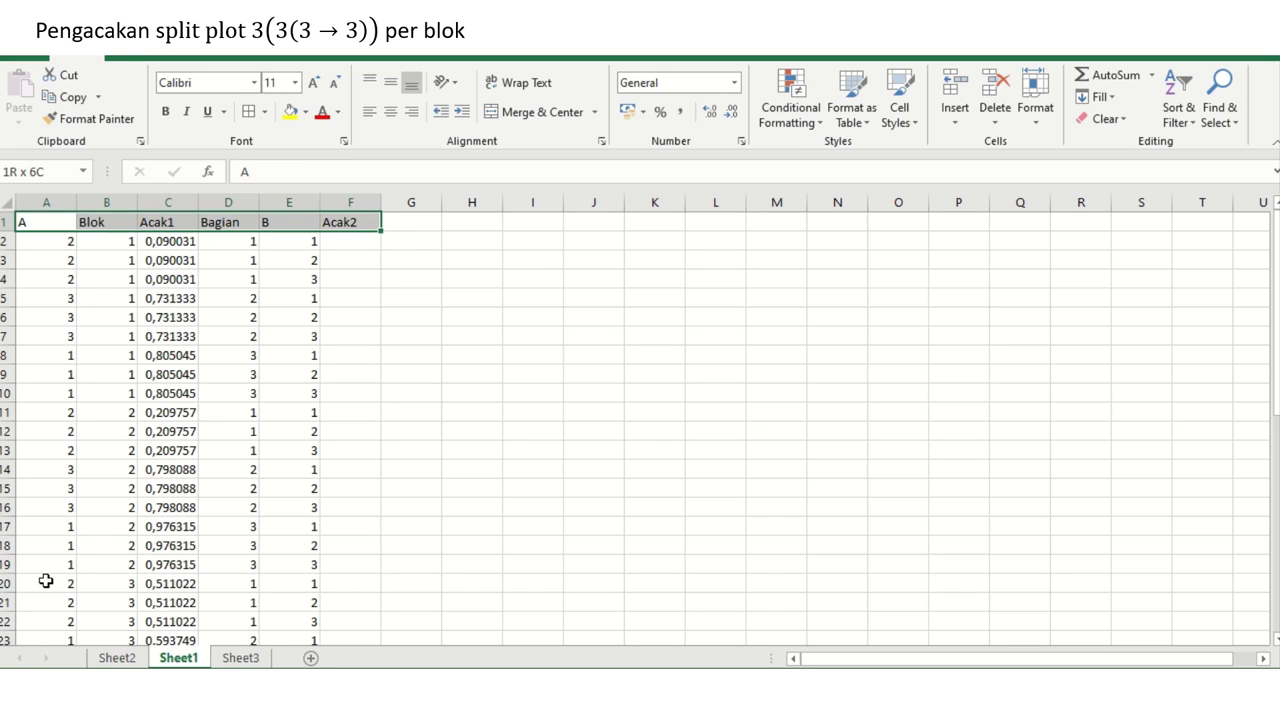
pyautogui.hotkey('ctrl', 'shift', 'Down')
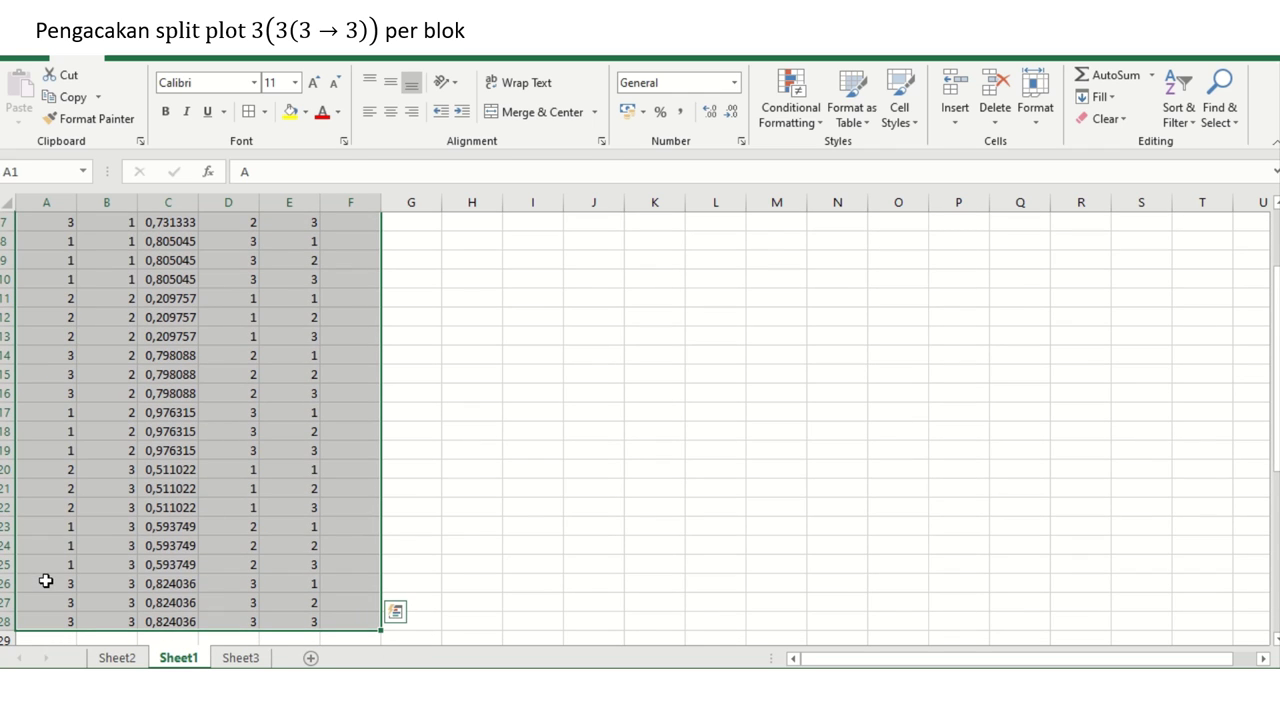
pyautogui.click(357, 444)
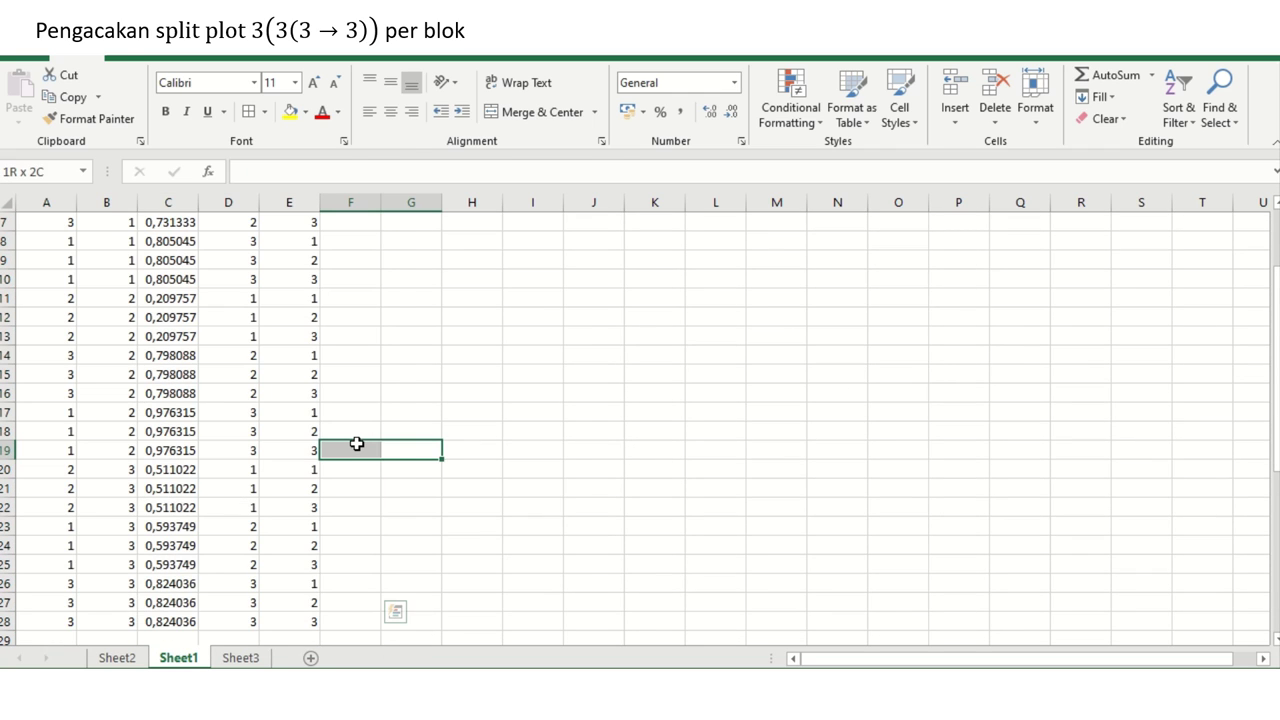
# - Enter =RAND() in F2 and fill it down the Acak2 column to row 28
pyautogui.scroll(2, 357, 444)
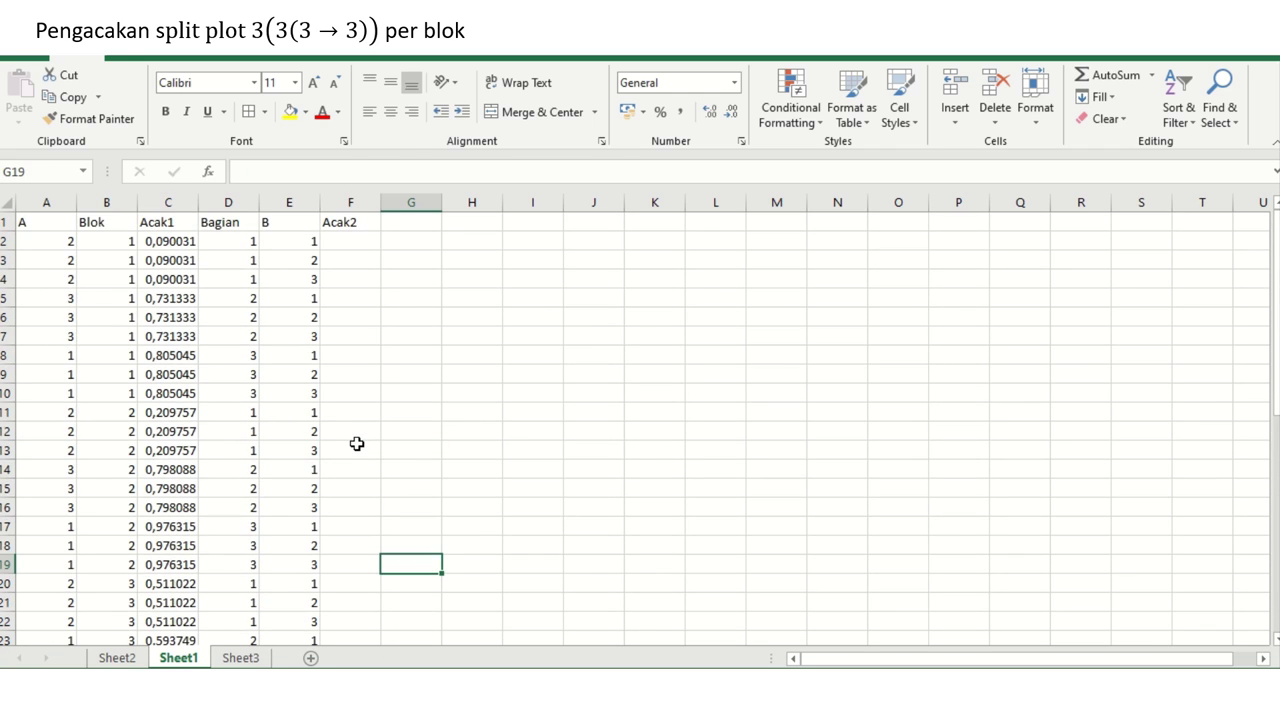
pyautogui.click(354, 239)
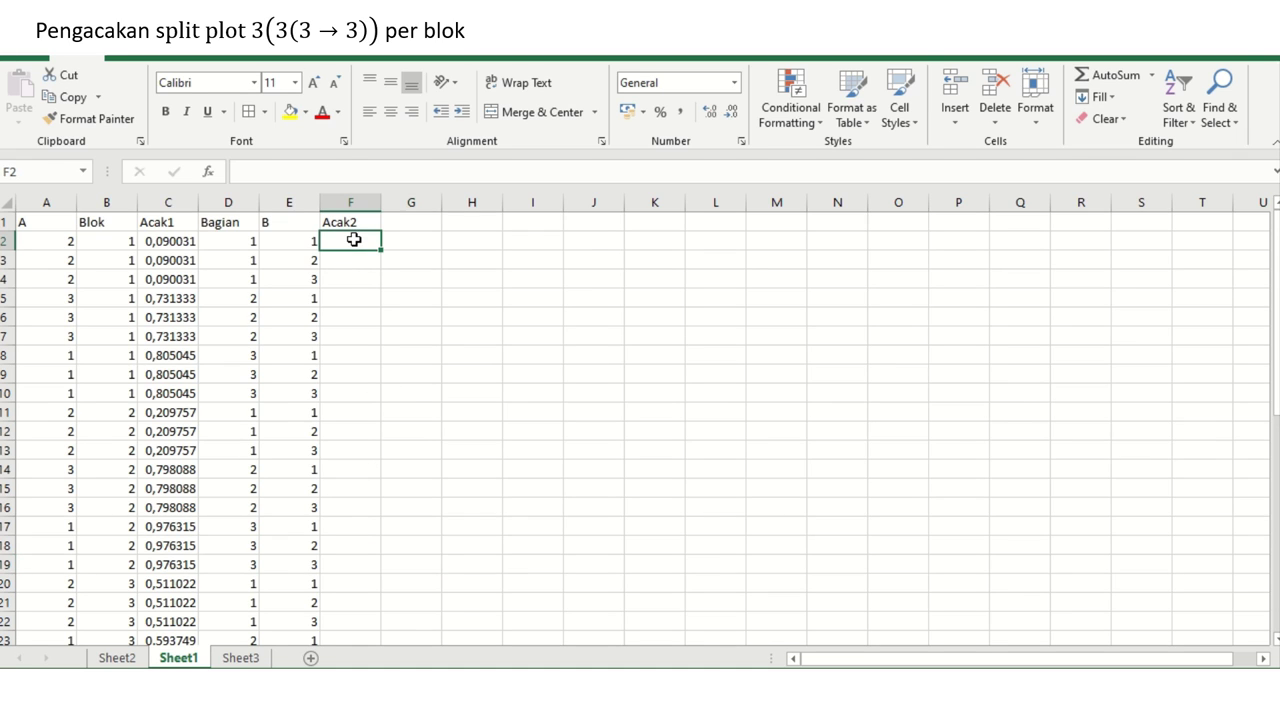
pyautogui.write('=rand(')
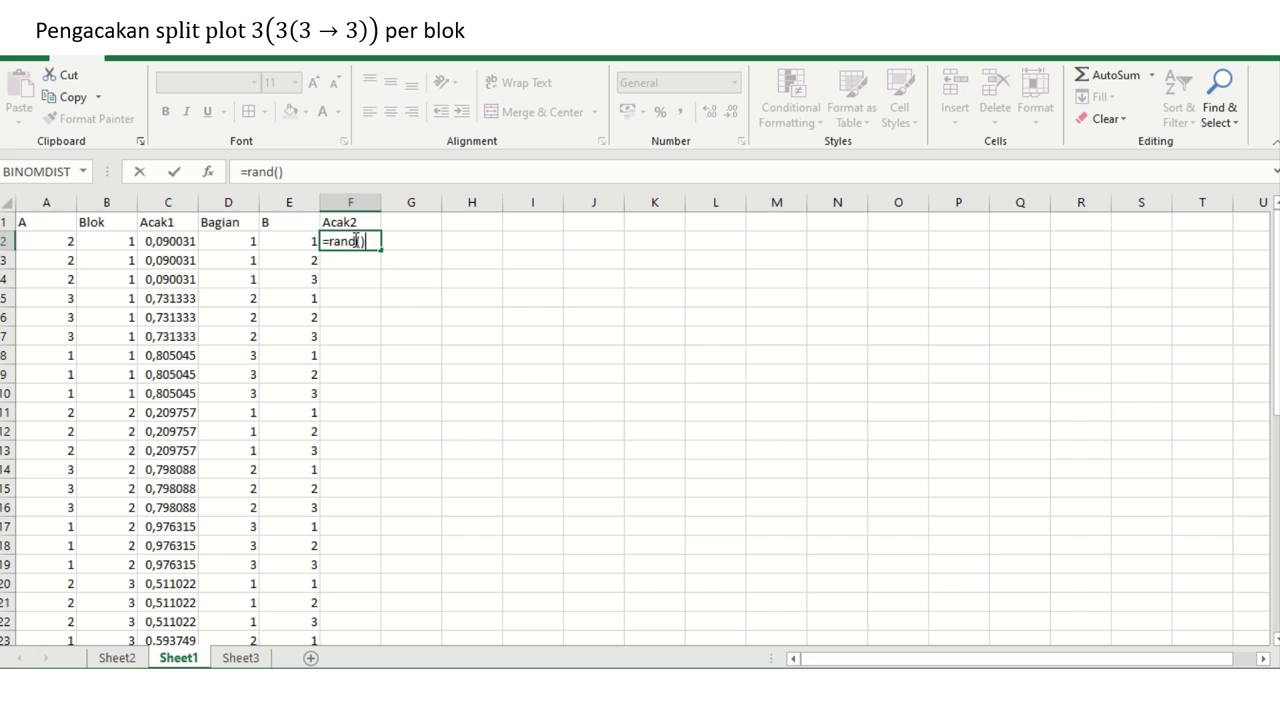
pyautogui.hotkey('ctrl', 'Return')
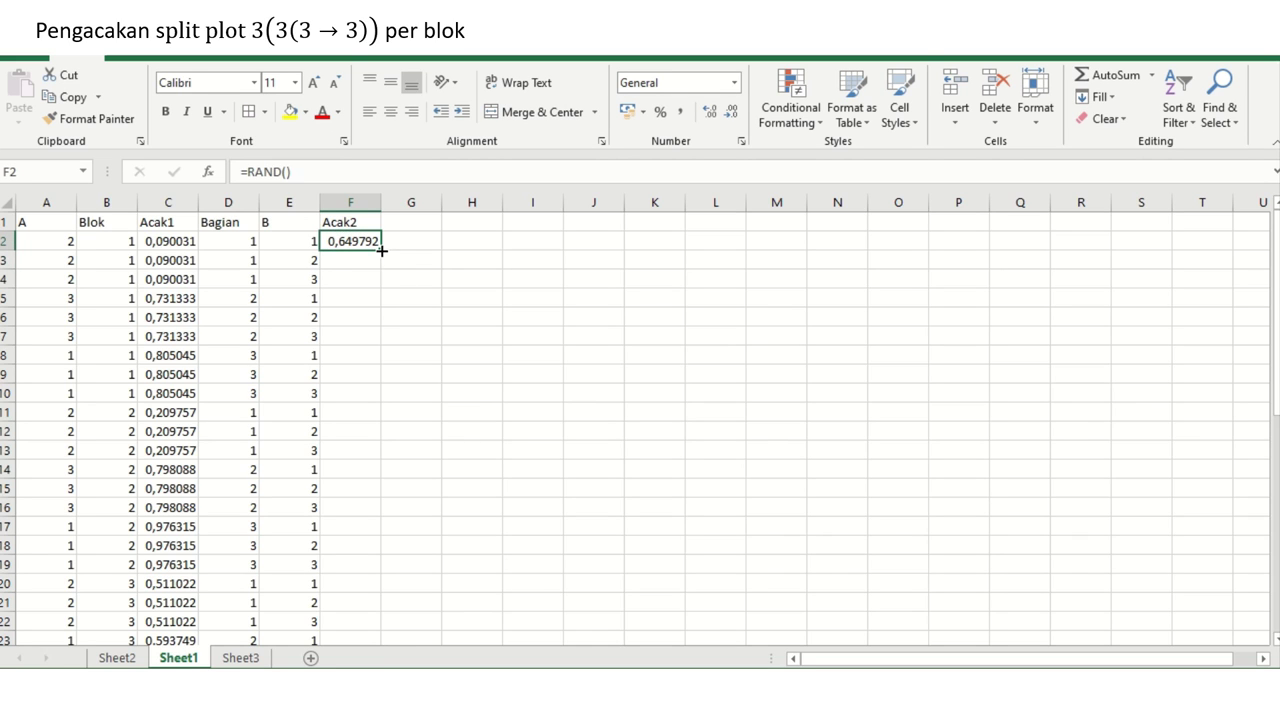
pyautogui.doubleClick(381, 250)
# - Replace the Acak2 random formulas in F2:F28 with their fixed values using Paste Special
pyautogui.hotkey('ctrl', 'c')
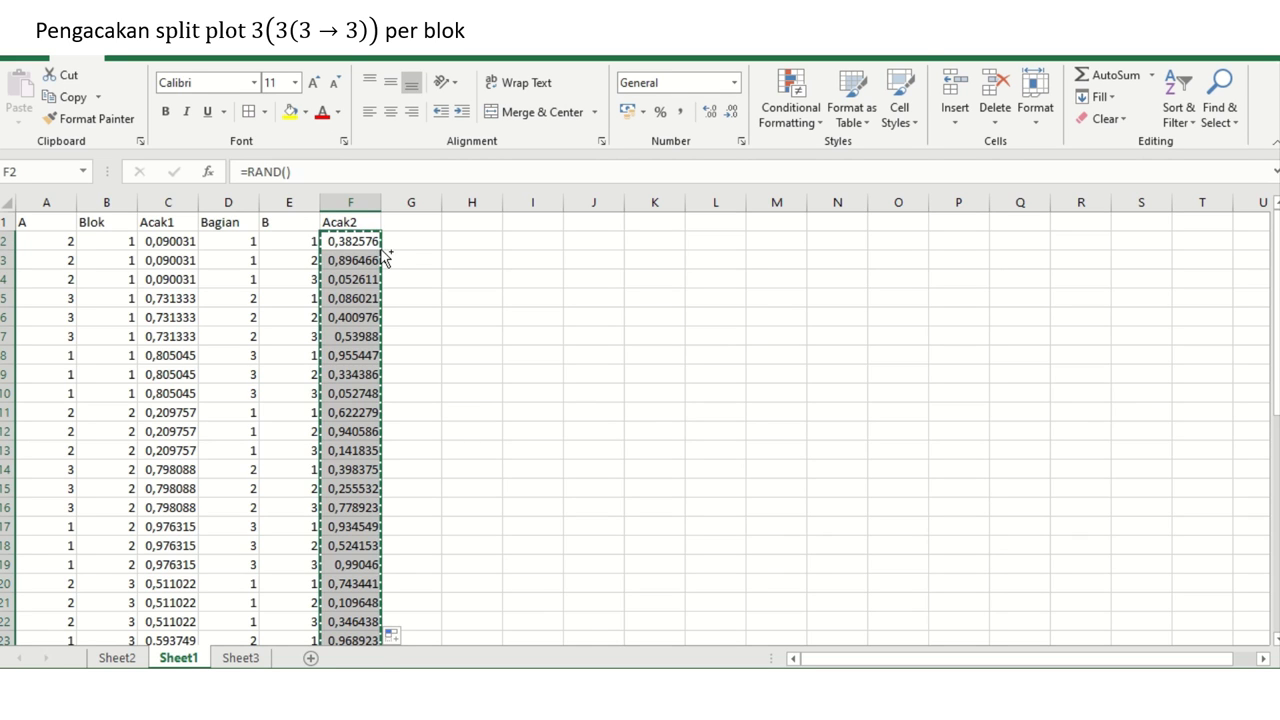
pyautogui.rightClick(363, 254)
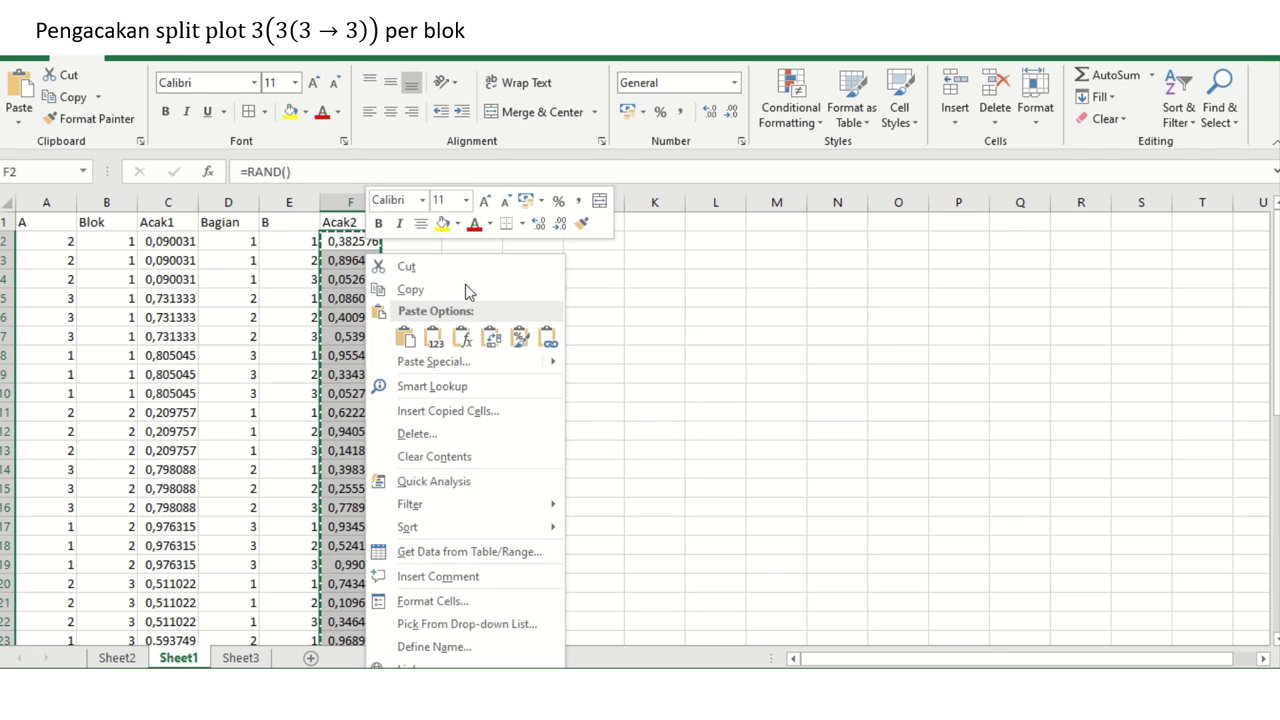
pyautogui.click(472, 364)
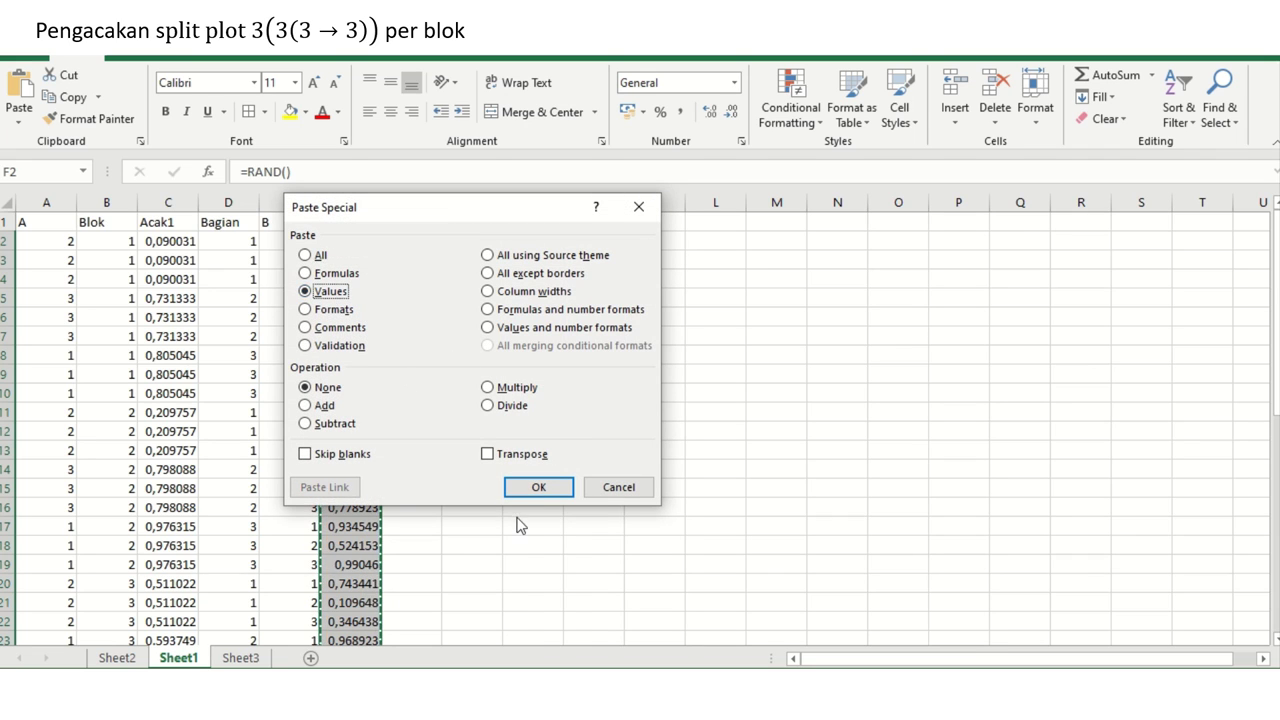
pyautogui.click(538, 487)
# - Open a custom sort for the full data range A1:F28, including the header row
pyautogui.press('Up')
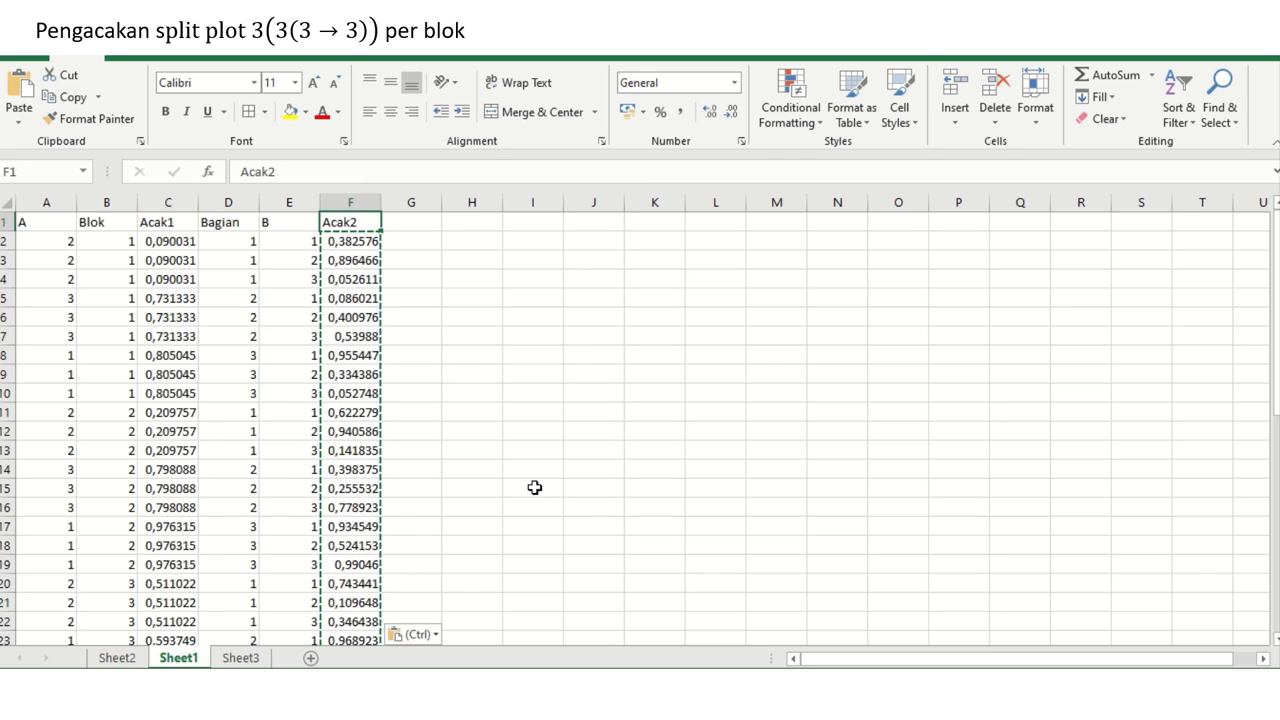
pyautogui.press('Left')
pyautogui.press('Left')
pyautogui.press('Left')
pyautogui.press('Left')
pyautogui.press('Left')
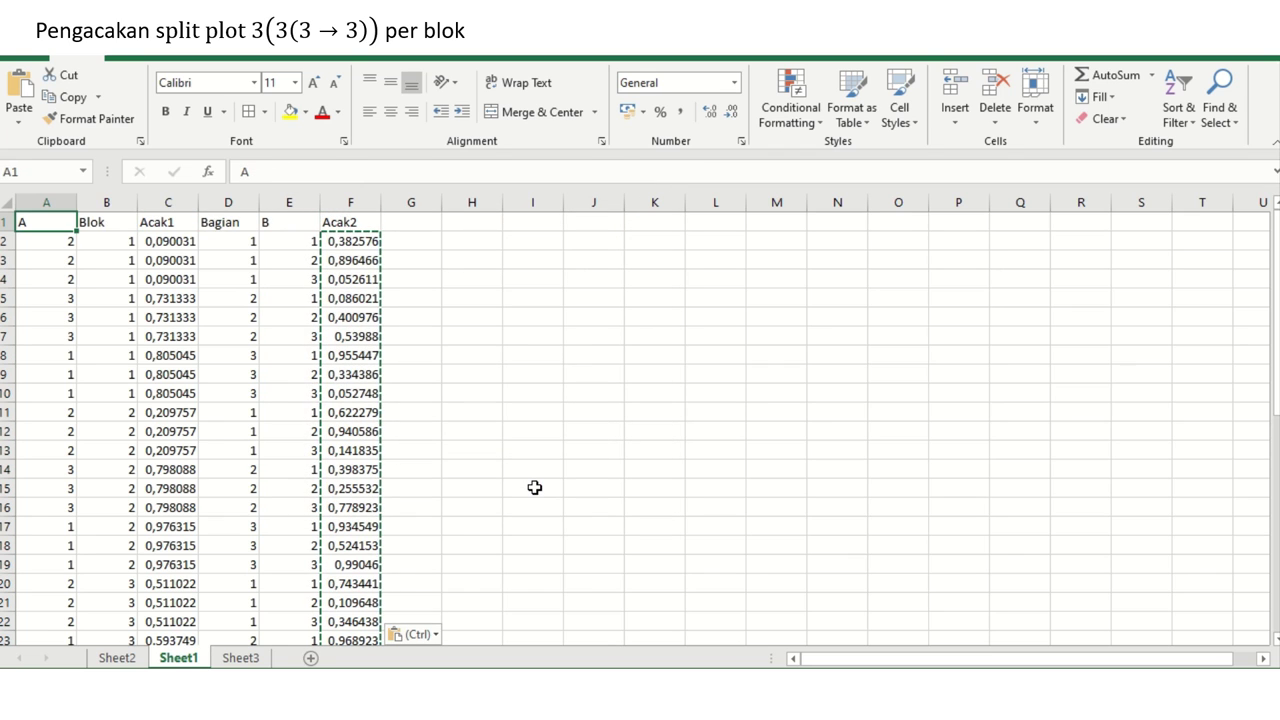
pyautogui.hotkey('shift', 'Right')
pyautogui.hotkey('shift', 'Right')
pyautogui.hotkey('shift', 'Right')
pyautogui.hotkey('shift', 'Right')
pyautogui.hotkey('shift', 'Right')
pyautogui.hotkey('ctrl', 'shift', 'Down')
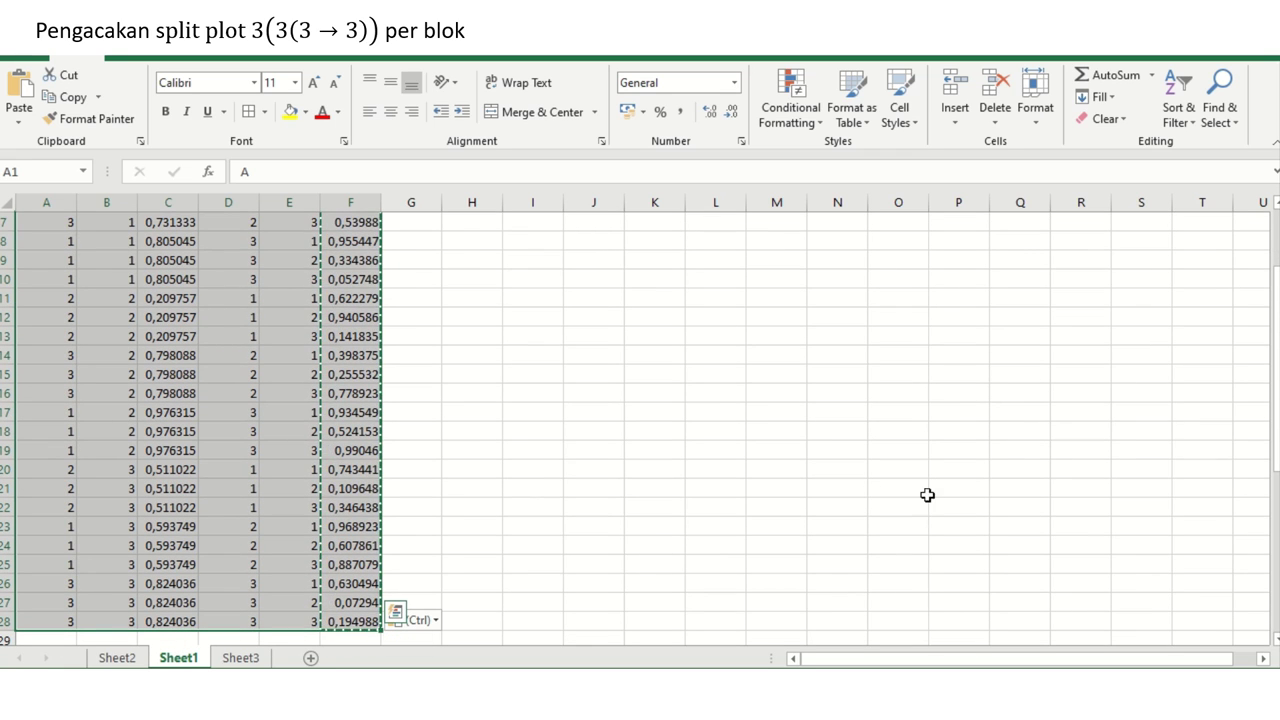
pyautogui.click(1176, 101)
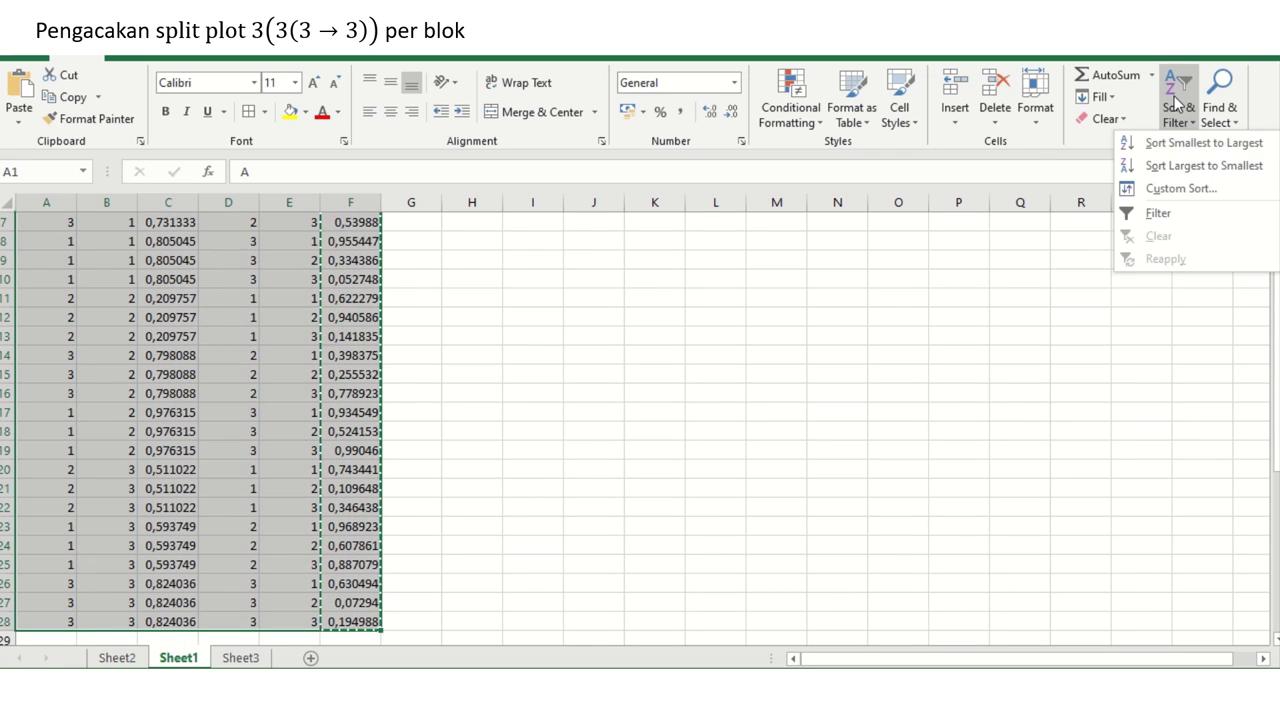
pyautogui.click(1190, 188)
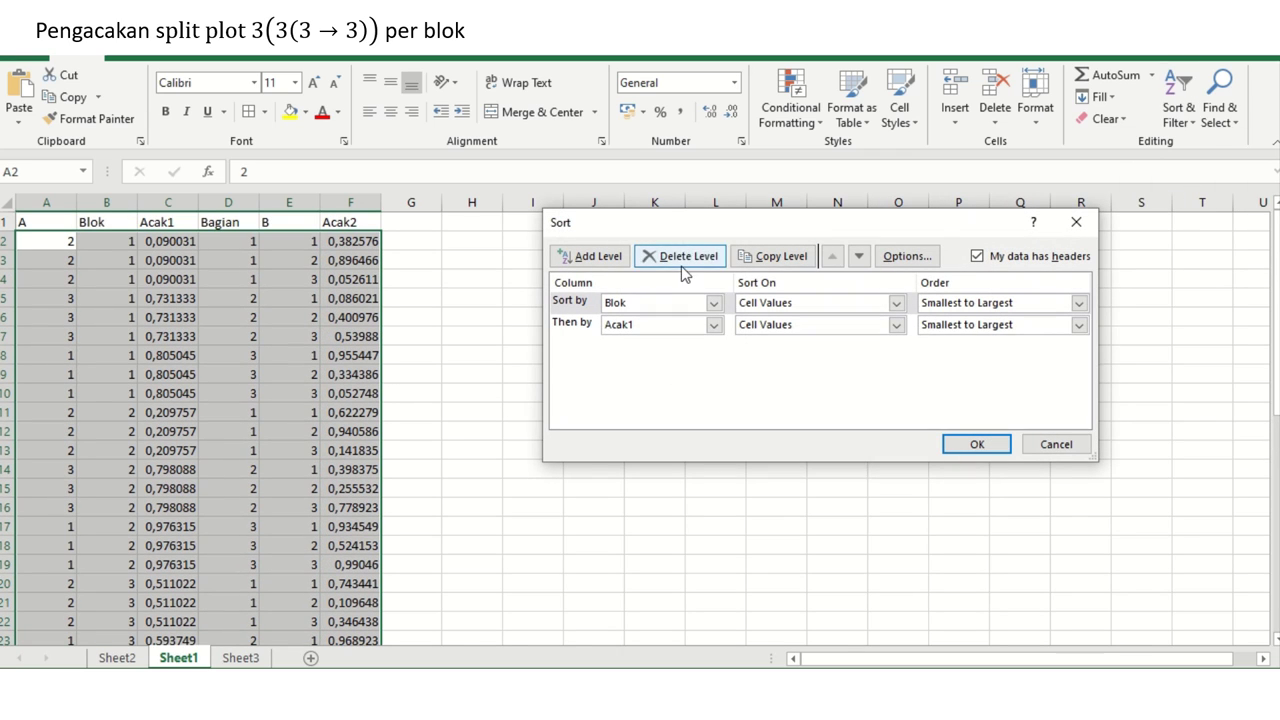
# - Sort the data by Blok, then by Bagian, then by Acak2, all on cell values from smallest to largest
pyautogui.click(713, 325)
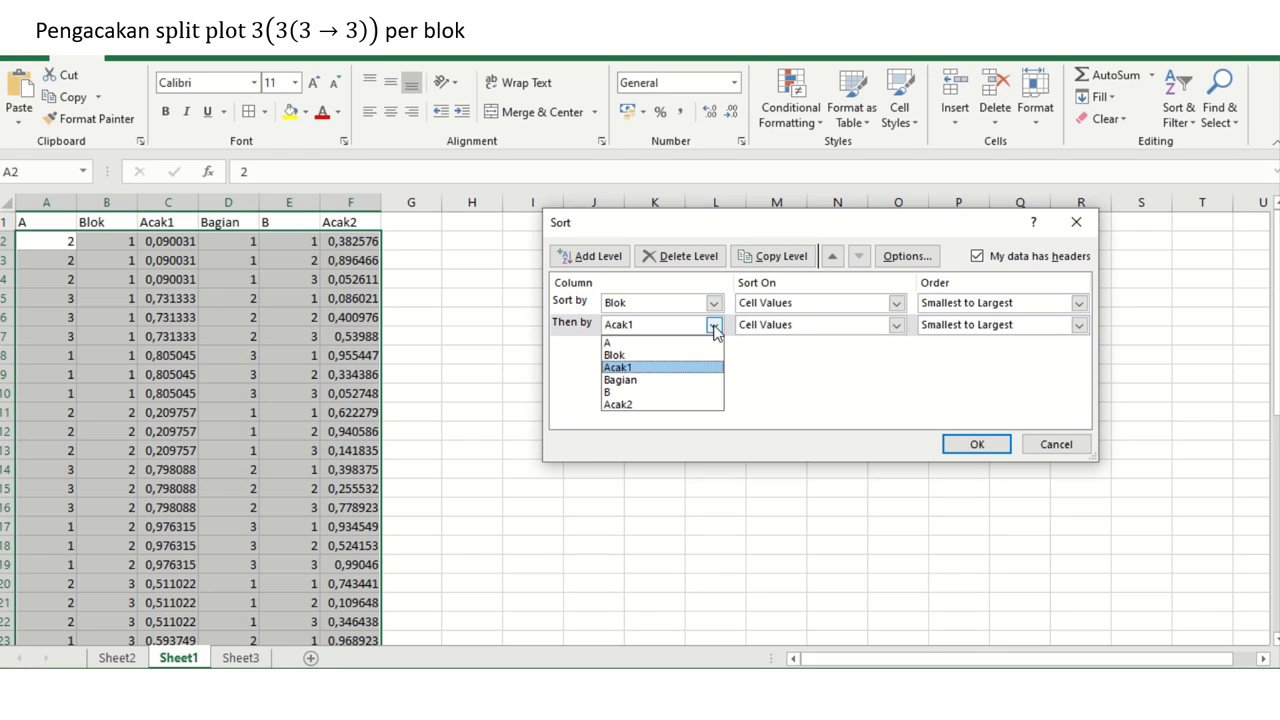
pyautogui.click(680, 379)
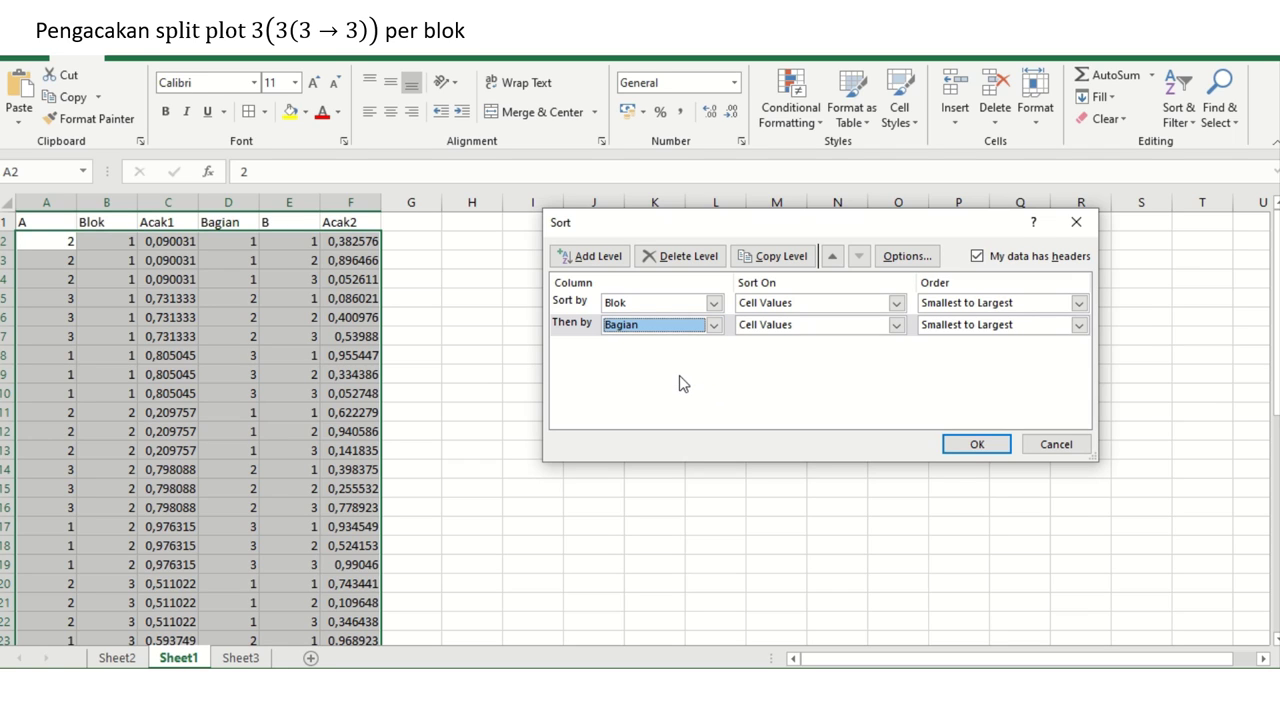
pyautogui.click(618, 256)
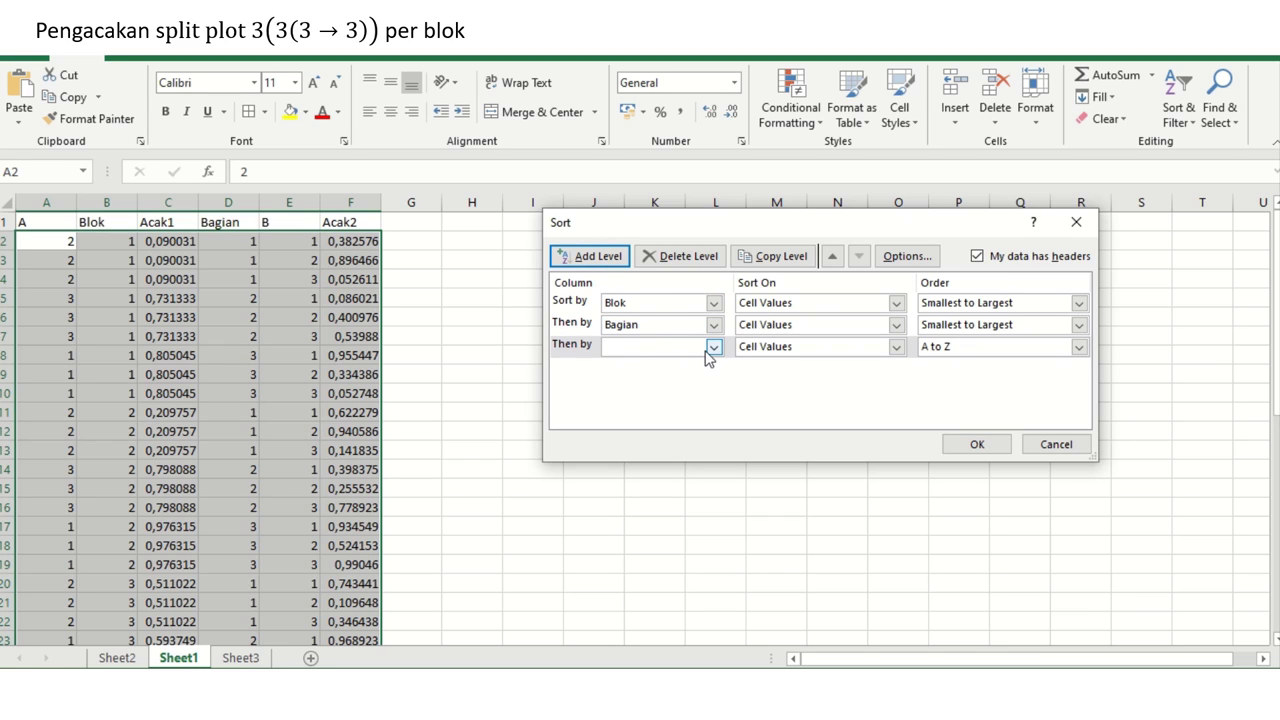
pyautogui.click(714, 347)
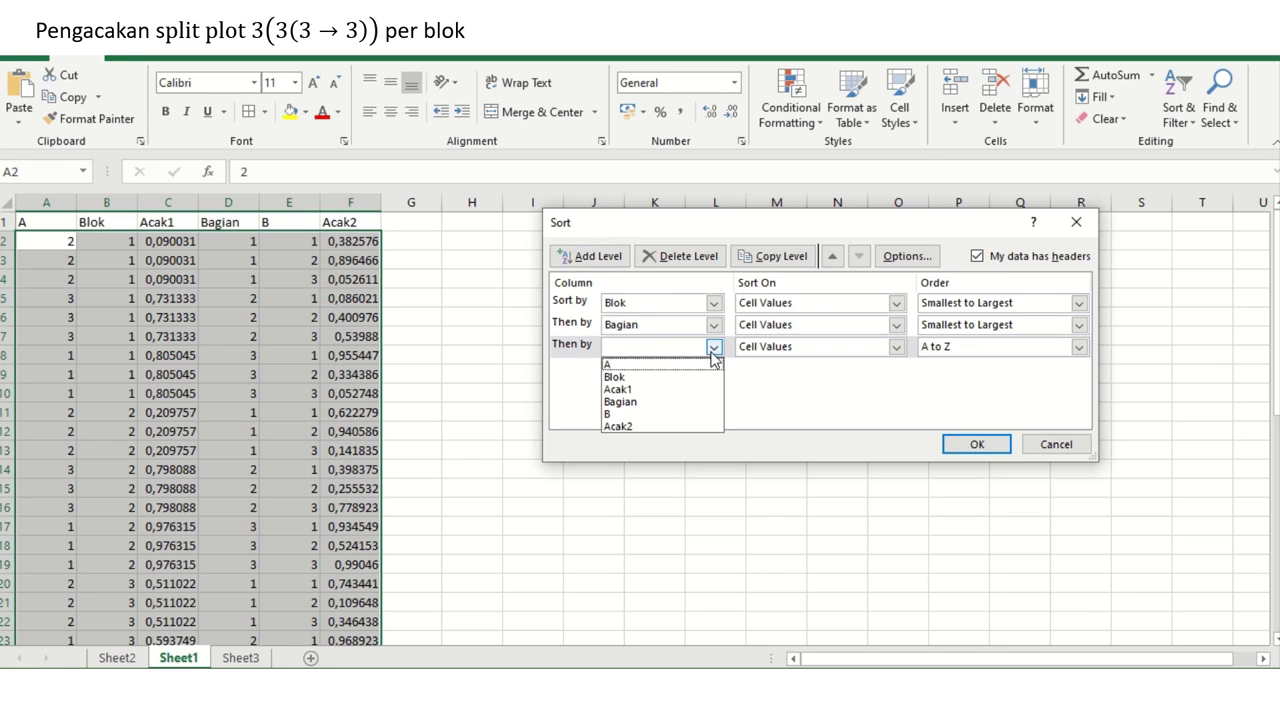
pyautogui.click(687, 426)
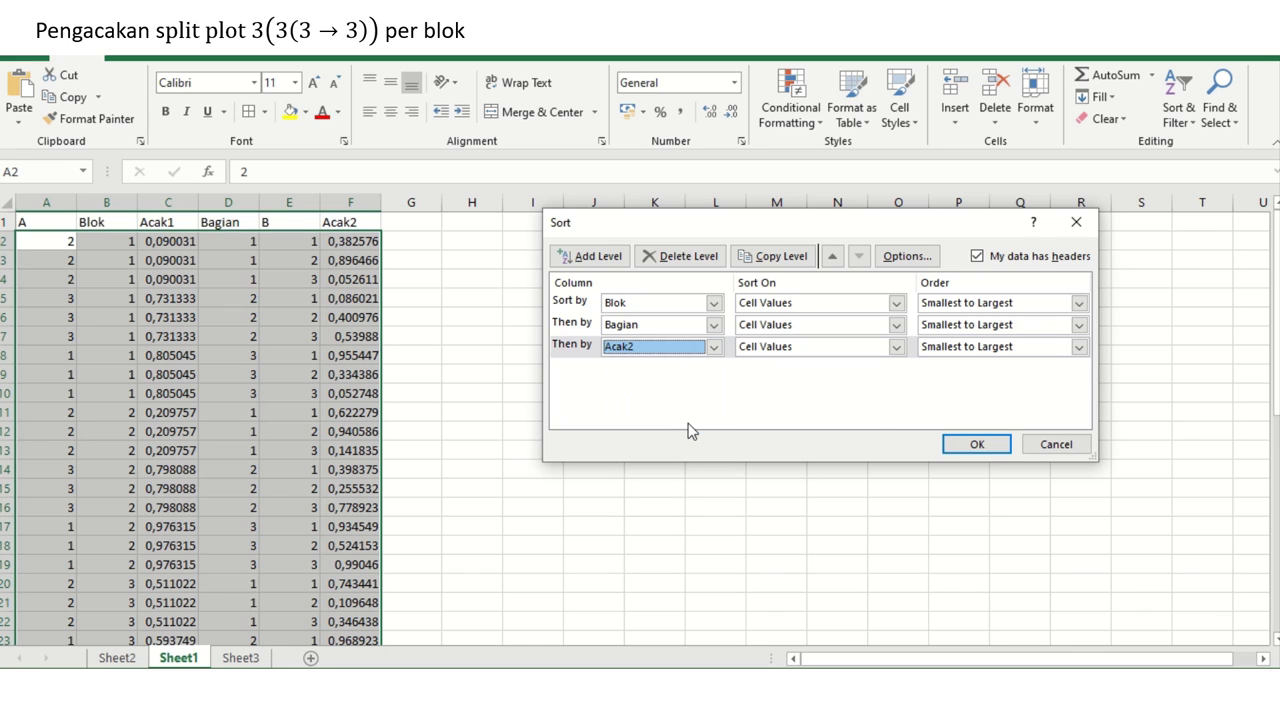
pyautogui.click(977, 444)
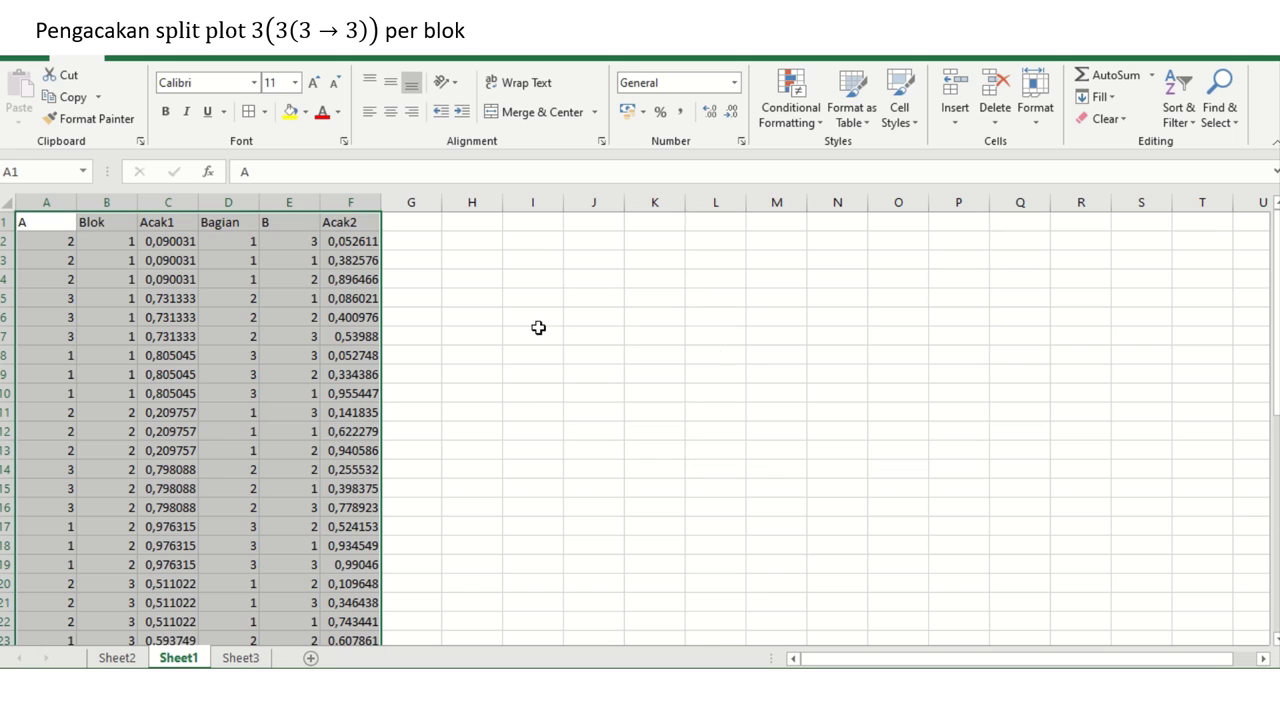
# - Rename the Bagian heading in cell D1 as Bagian1
pyautogui.click(228, 222)
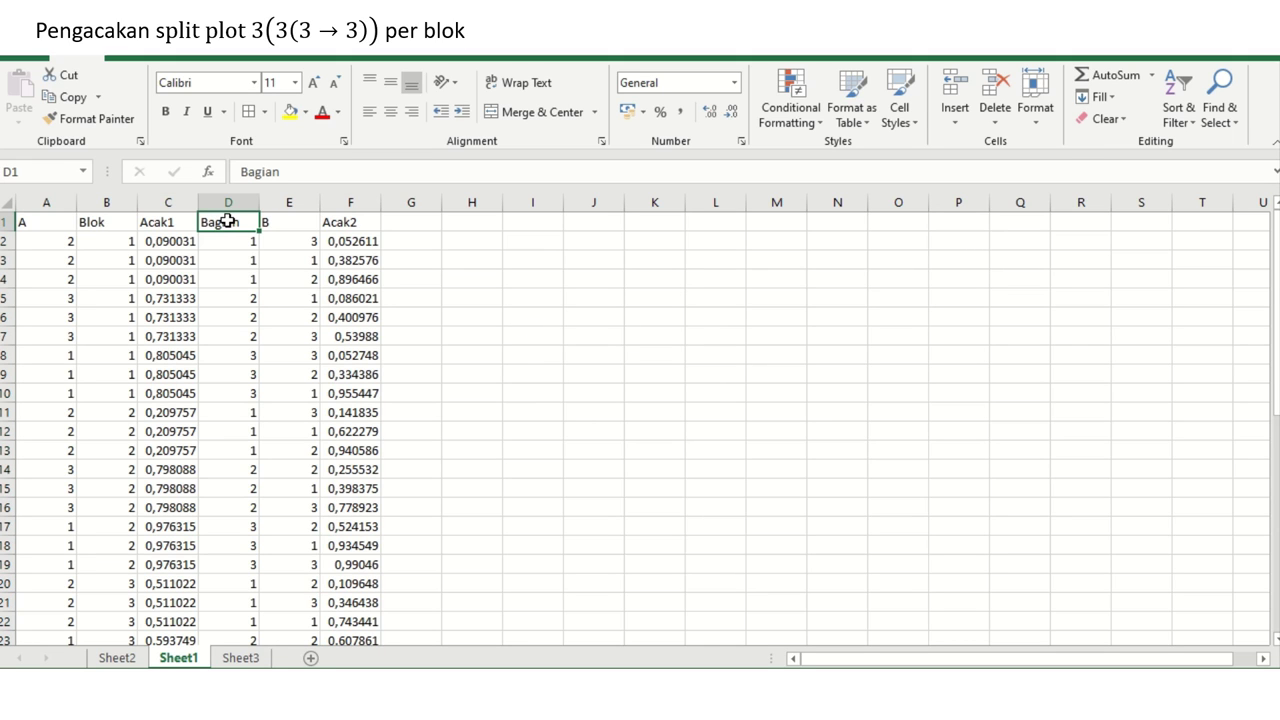
pyautogui.doubleClick(233, 224)
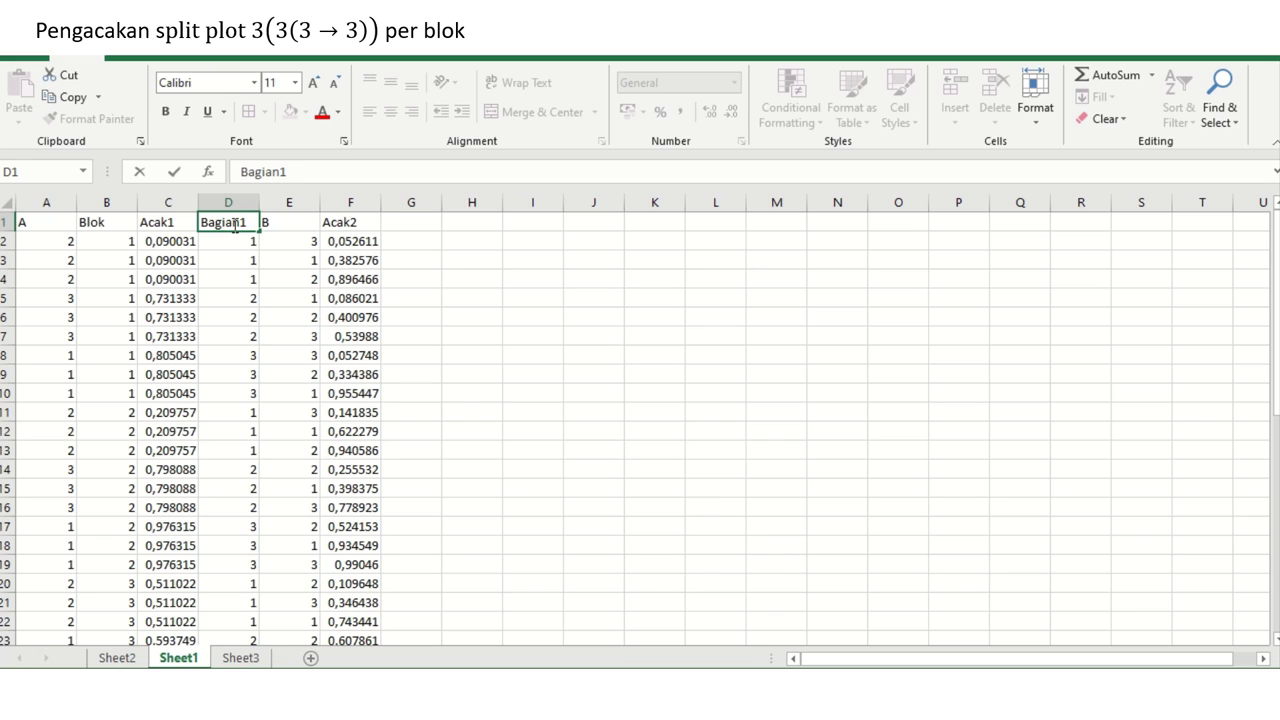
pyautogui.write('1')
pyautogui.press('Return')
# - Add the column heading Bagian2 in cell G1, beside the Acak2 heading
pyautogui.press('Right')
pyautogui.press('Right')
pyautogui.press('Right')
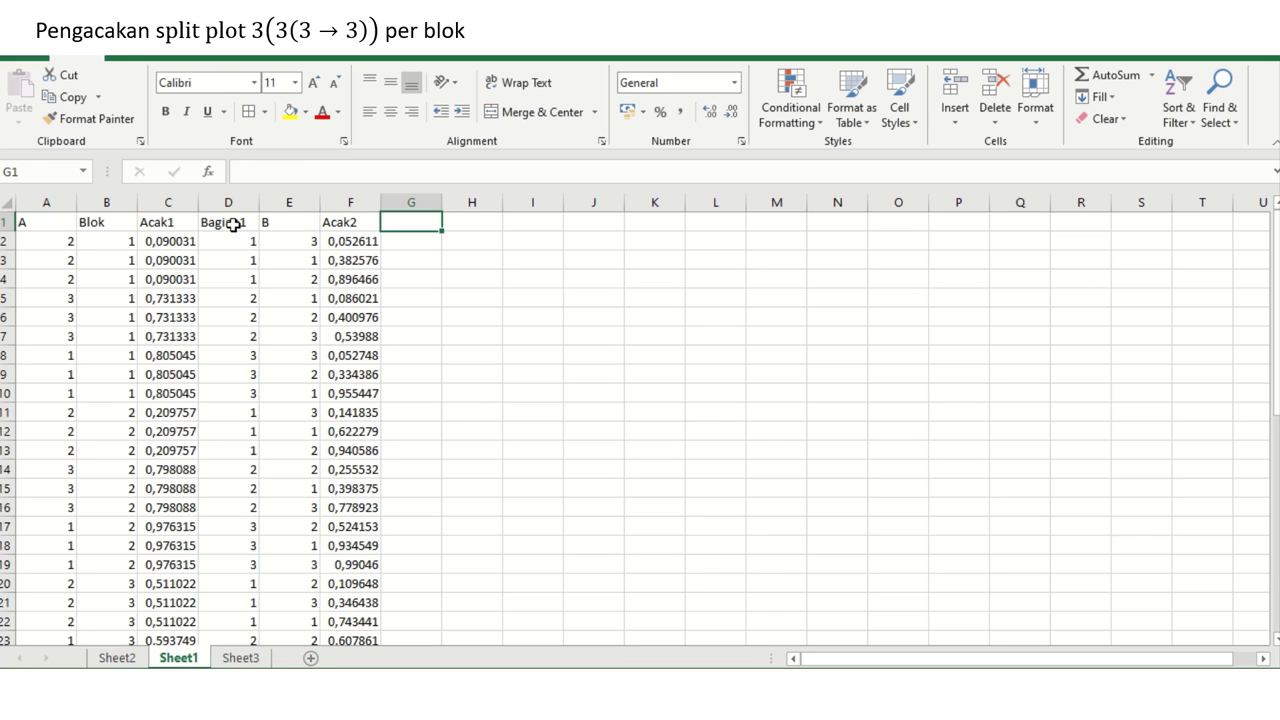
pyautogui.write('Bag')
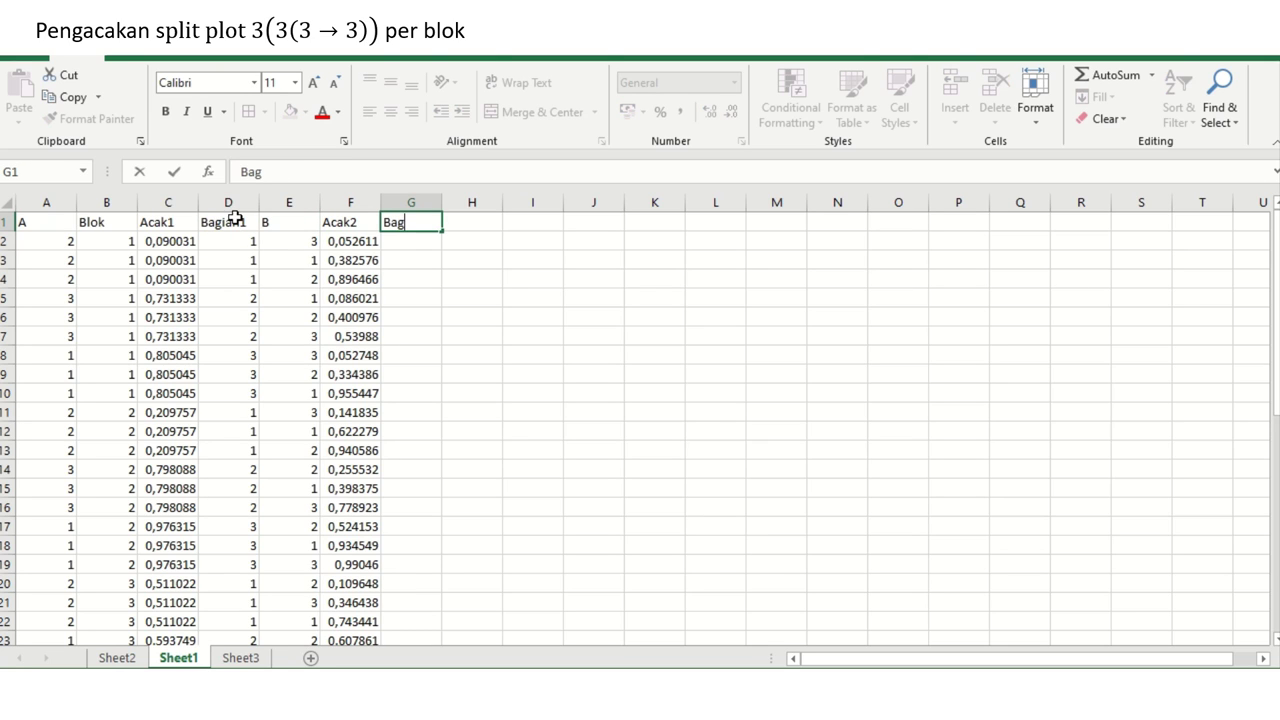
pyautogui.write('ian2')
pyautogui.press('Return')
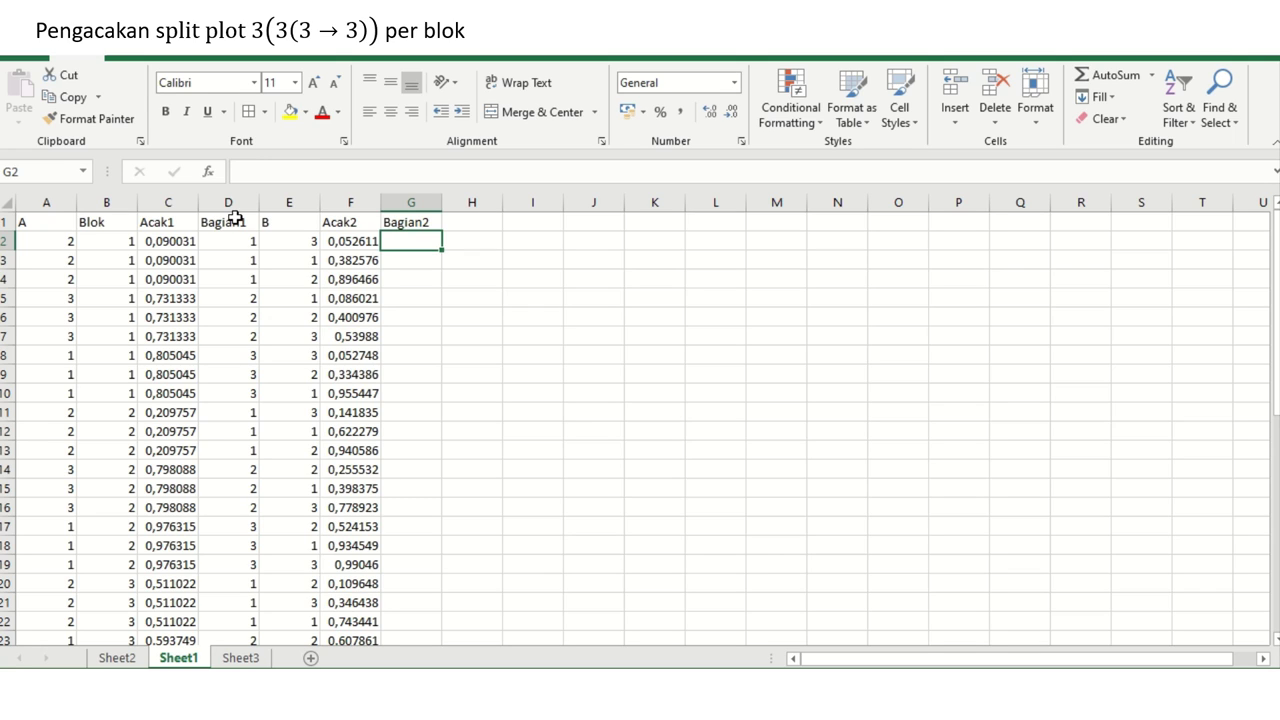
# - Enter 1, 2 and 3 in G2:G4 as the Bagian2 numbers of the first main plot
pyautogui.write('1')
pyautogui.press('Return')
pyautogui.write('2')
pyautogui.press('Return')
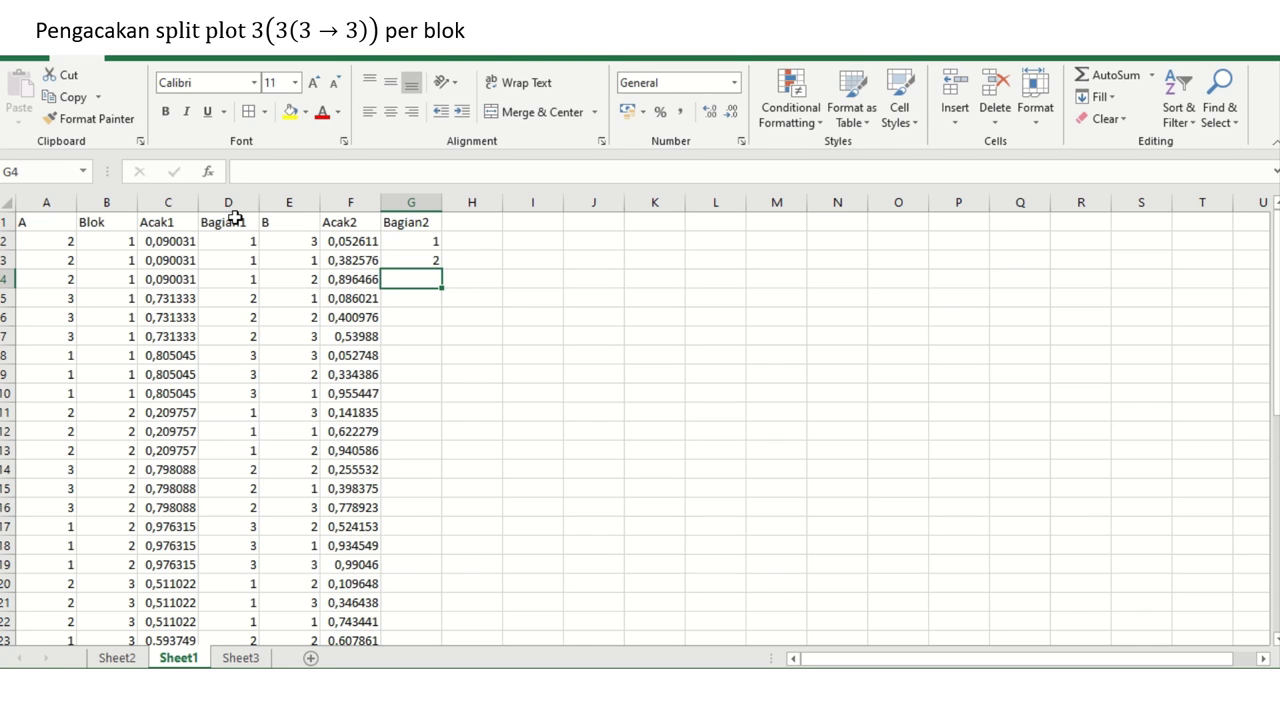
pyautogui.write('3')
pyautogui.press('Return')
# - Examine rows 2 to 4 to see which A and B levels fall in each Bagian1 and Bagian2 position of block 1
pyautogui.press('Up')
pyautogui.press('Up')
pyautogui.press('Up')
pyautogui.press('Left')
pyautogui.press('Left')
pyautogui.press('Left')
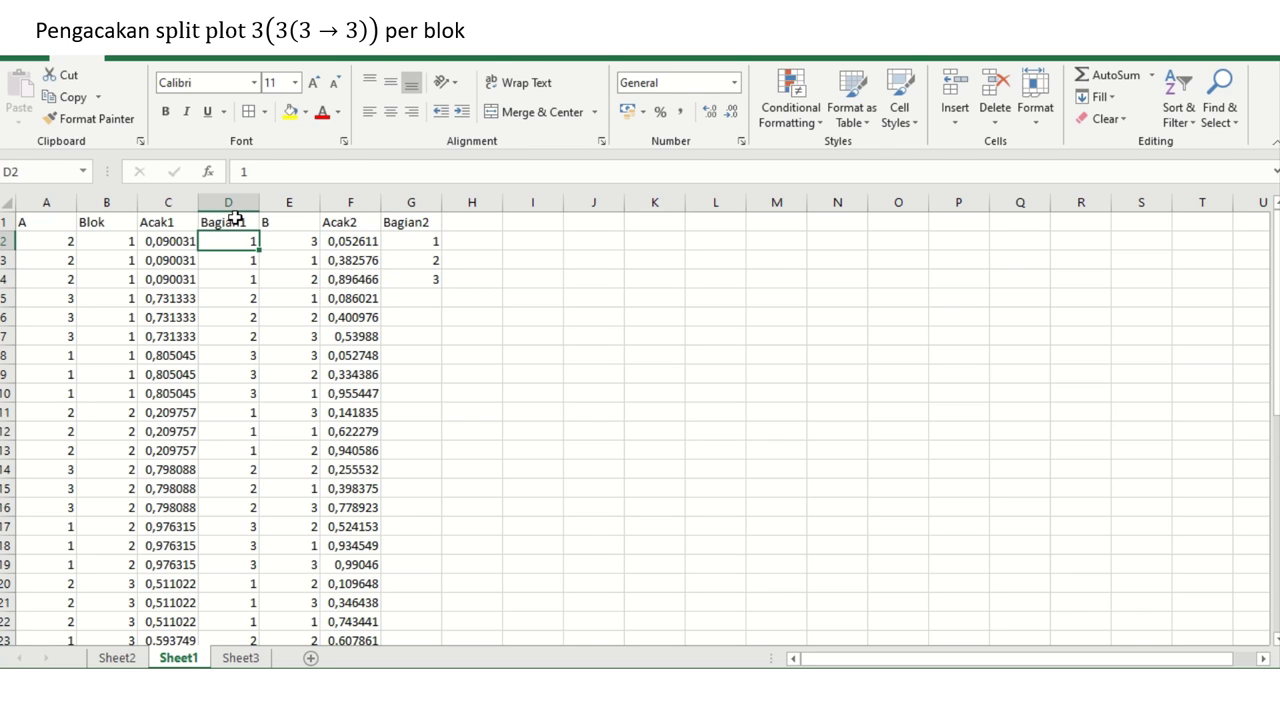
pyautogui.press('Left')
pyautogui.press('Left')
pyautogui.press('Right')
pyautogui.press('Right')
pyautogui.press('Right')
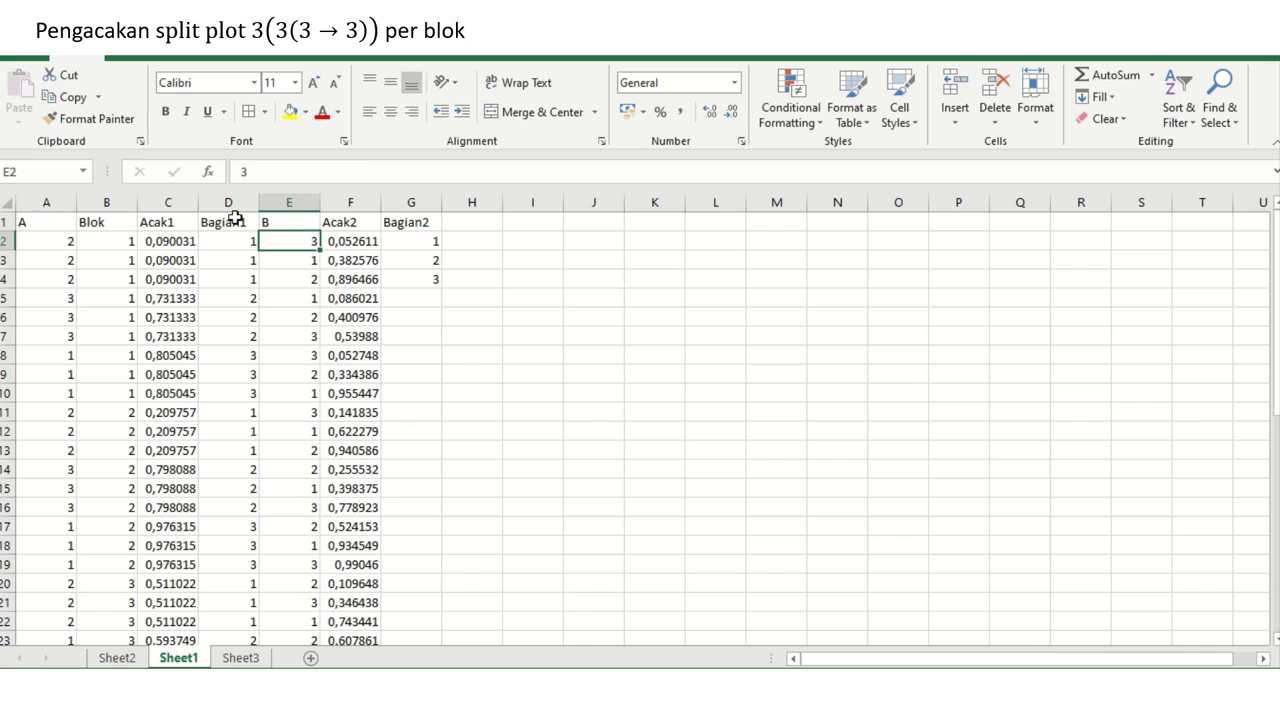
pyautogui.press('Left')
pyautogui.press('Left')
pyautogui.press('Left')
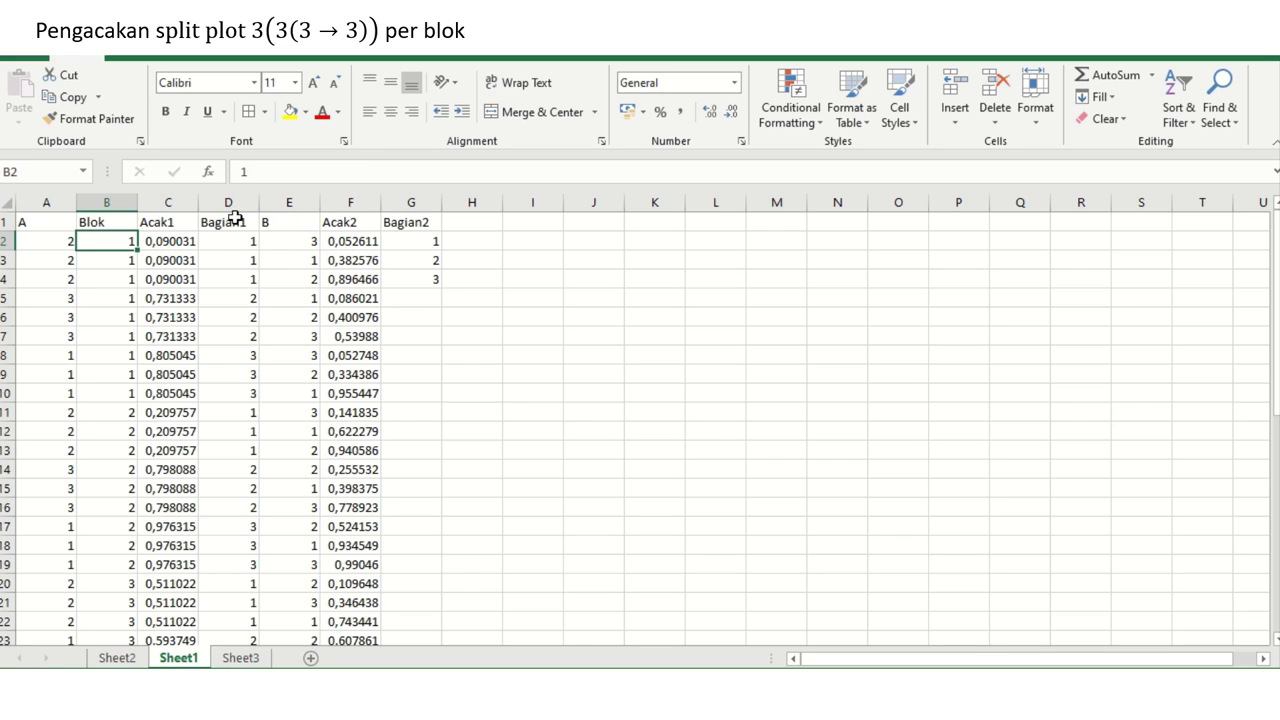
pyautogui.press('Left')
pyautogui.press('Down')
pyautogui.press('Down')
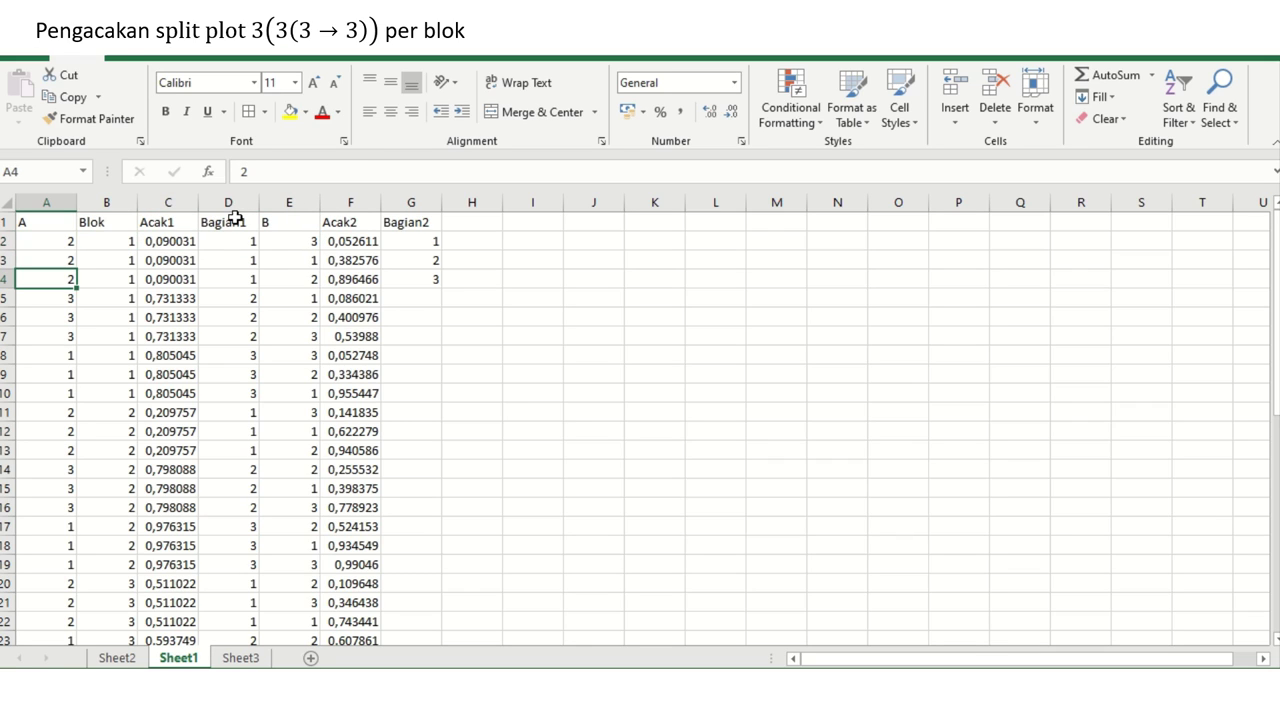
pyautogui.press('Right')
pyautogui.press('Right')
pyautogui.press('Right')
pyautogui.press('Right')
pyautogui.press('Up')
pyautogui.press('Up')
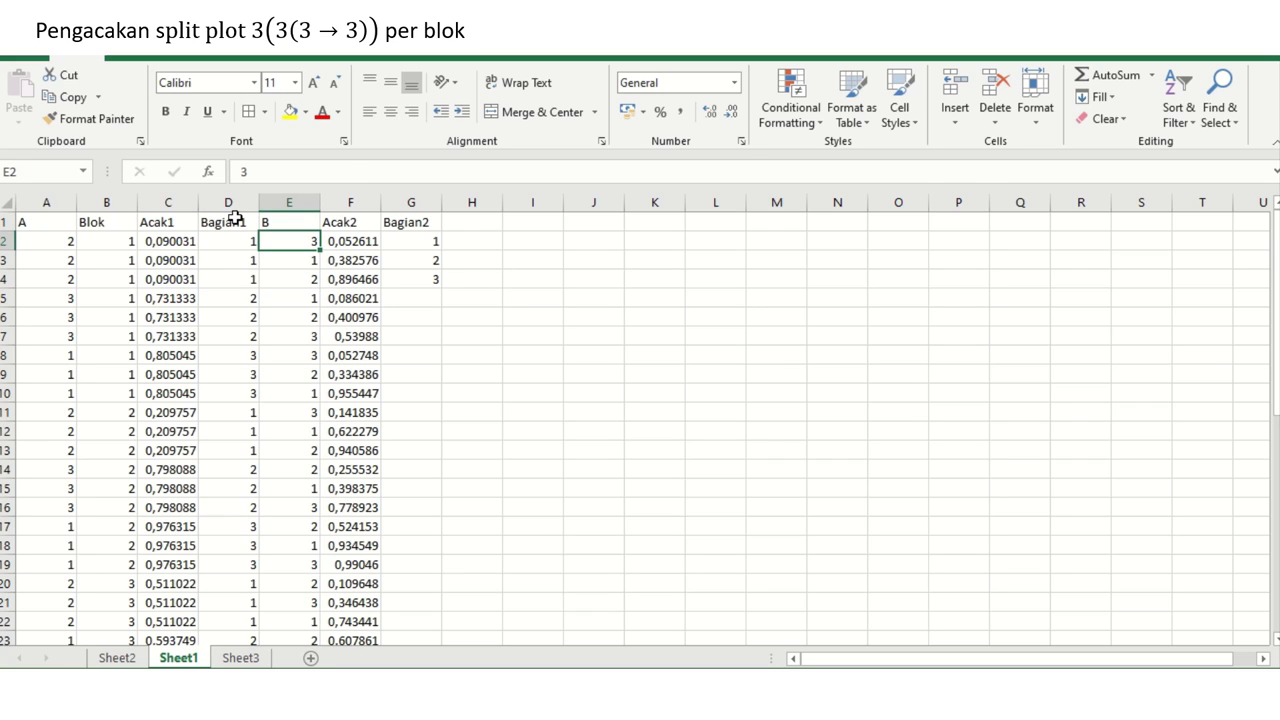
pyautogui.press('Right')
pyautogui.press('Right')
pyautogui.press('Left')
pyautogui.press('Left')
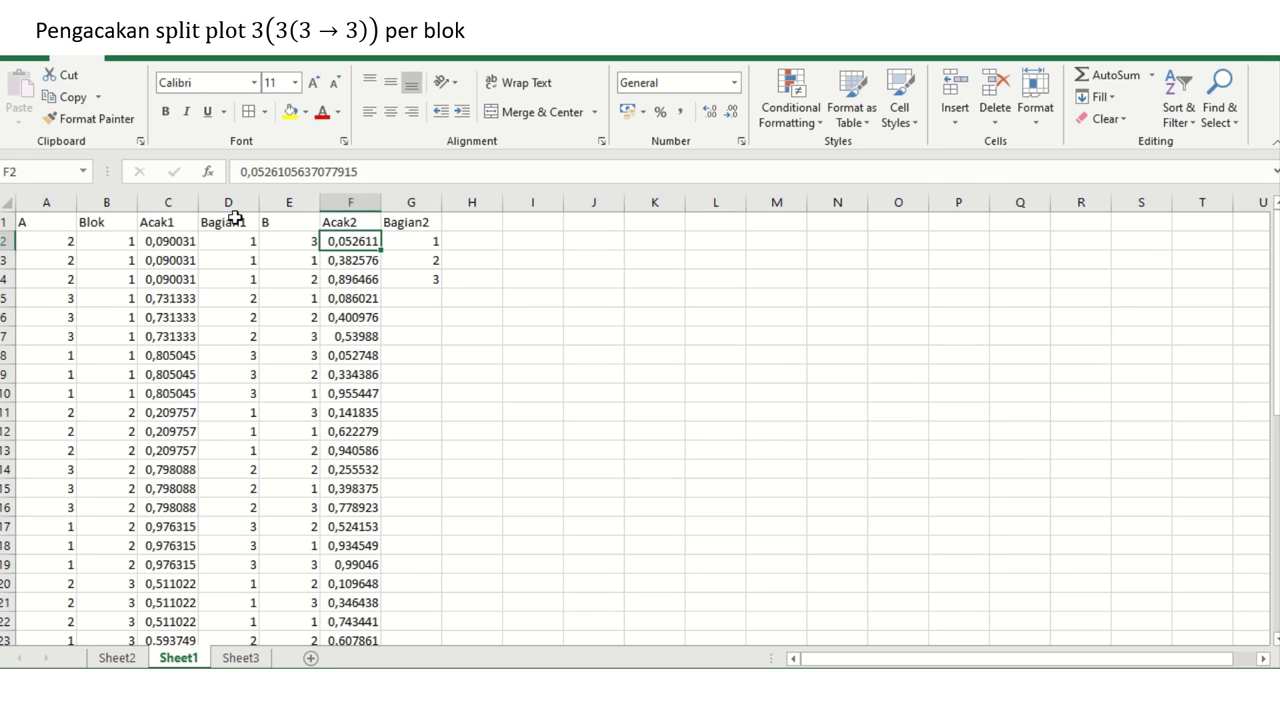
pyautogui.press('Down')
pyautogui.press('Right')
pyautogui.press('Right')
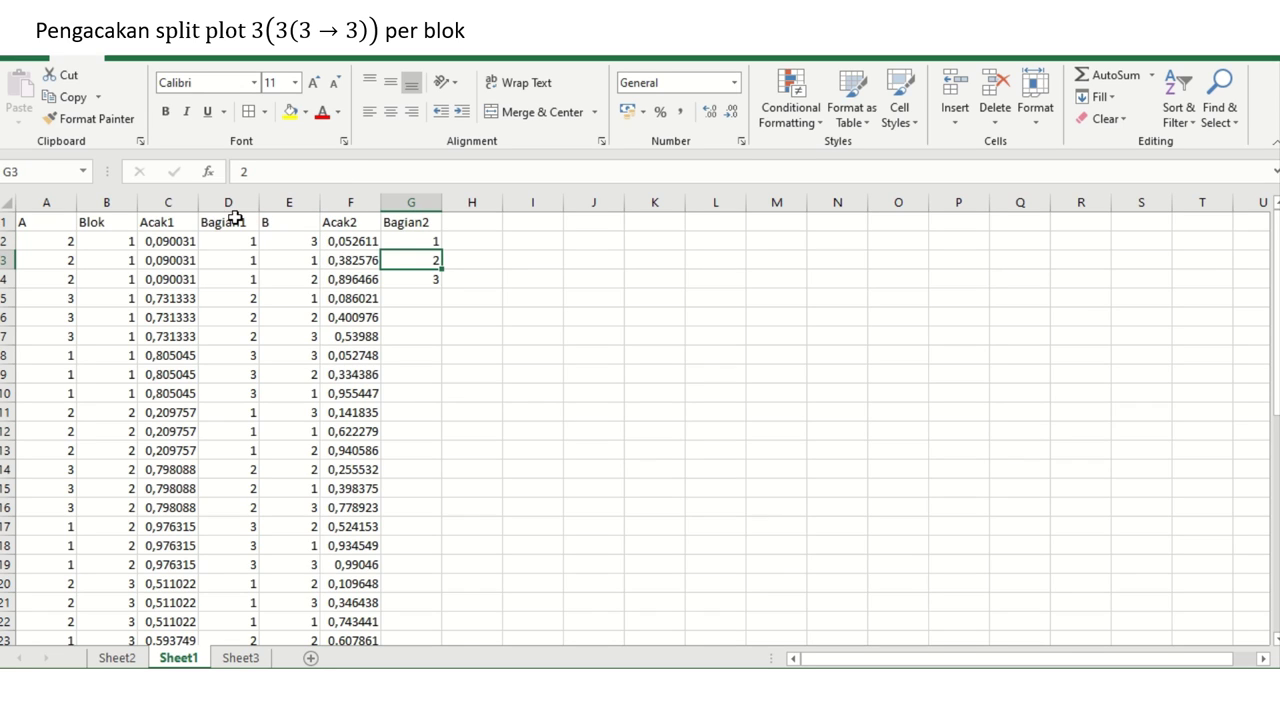
pyautogui.press('Down')
pyautogui.press('Left')
pyautogui.press('Left')
pyautogui.press('Right')
pyautogui.press('Right')
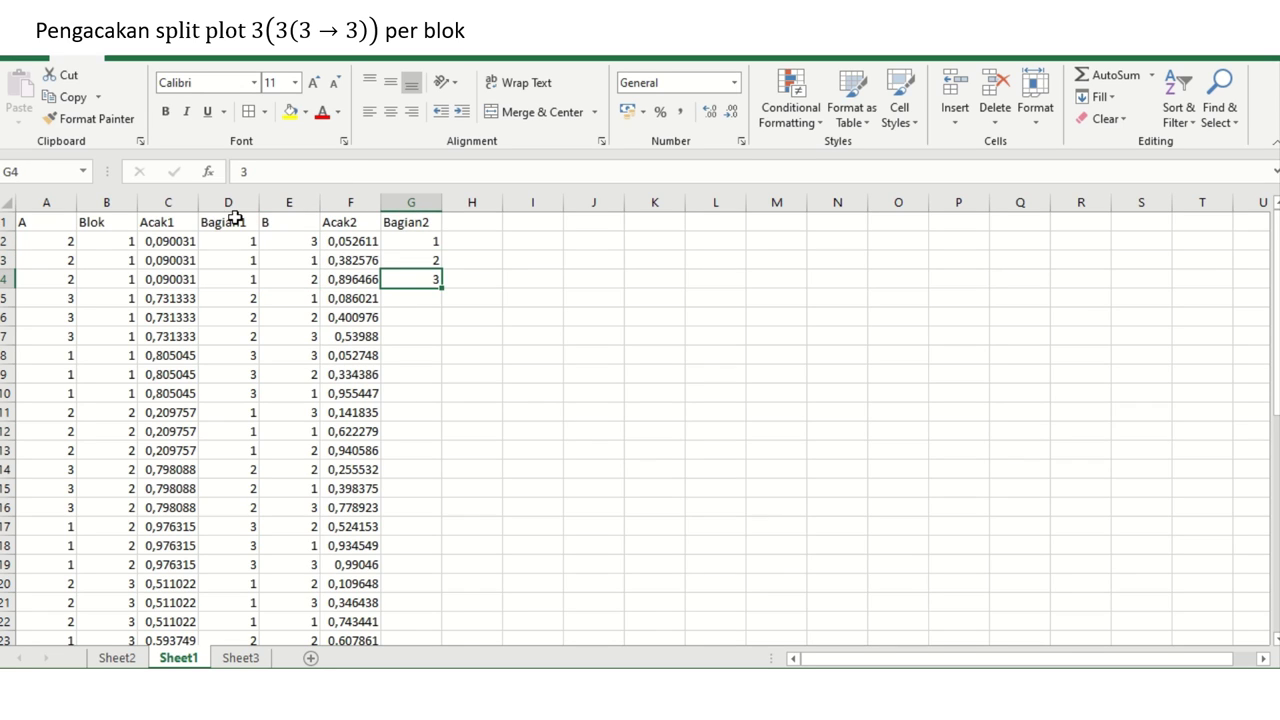
# - Enter 1, 2 and 3 in G5:G7 as the Bagian2 numbers of the second main plot
pyautogui.press('Down')
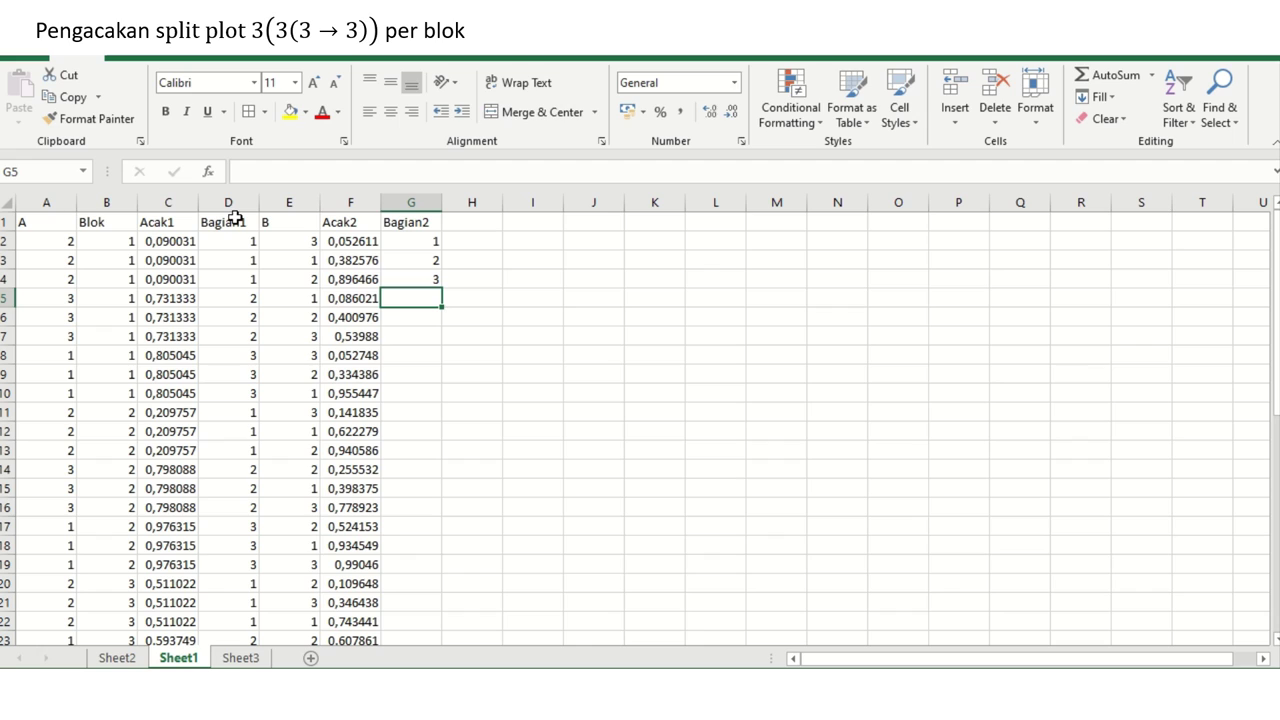
pyautogui.write('1')
pyautogui.press('Return')
pyautogui.write('2')
pyautogui.press('Return')
pyautogui.write('3')
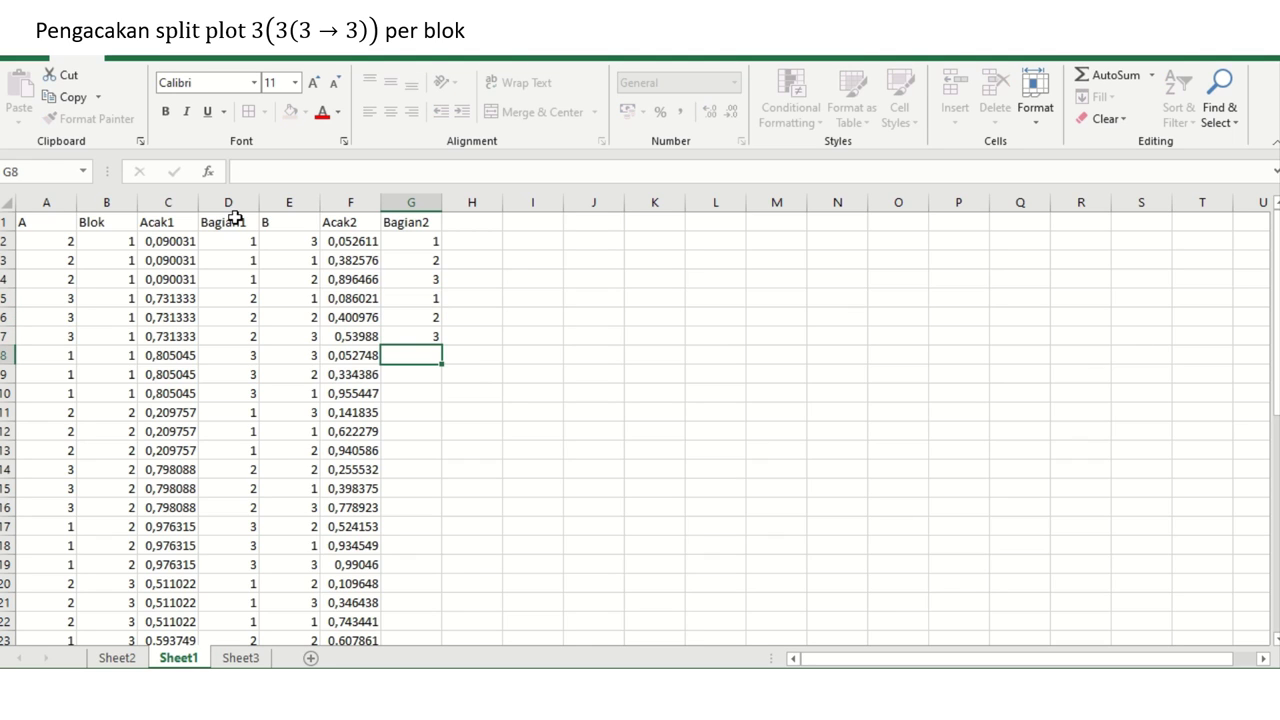
pyautogui.press('Return')
# - Copy the Bagian2 numbers in G2:G7 into G8:G13
pyautogui.press('Up')
pyautogui.press('Up')
pyautogui.press('Up')
pyautogui.press('Up')
pyautogui.press('Up')
pyautogui.press('Up')
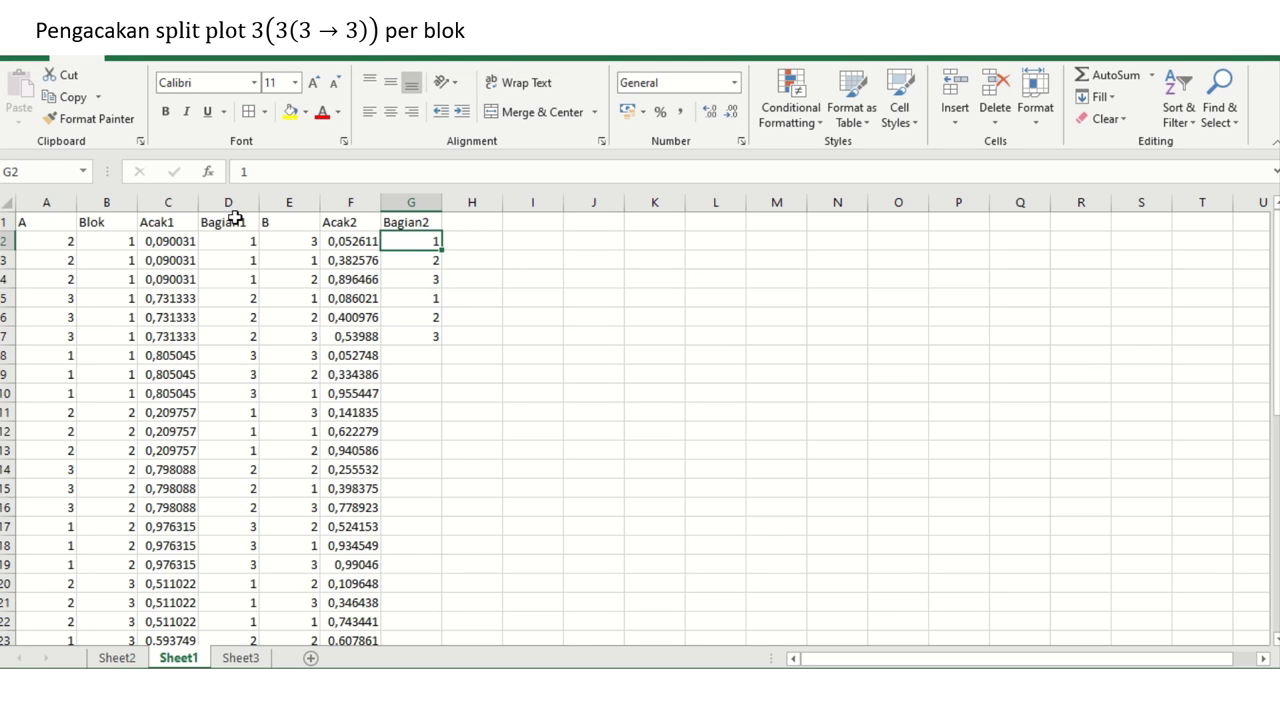
pyautogui.hotkey('shift', 'Down')
pyautogui.hotkey('shift', 'Down')
pyautogui.hotkey('shift', 'Down')
pyautogui.hotkey('shift', 'Down')
pyautogui.hotkey('shift', 'Down')
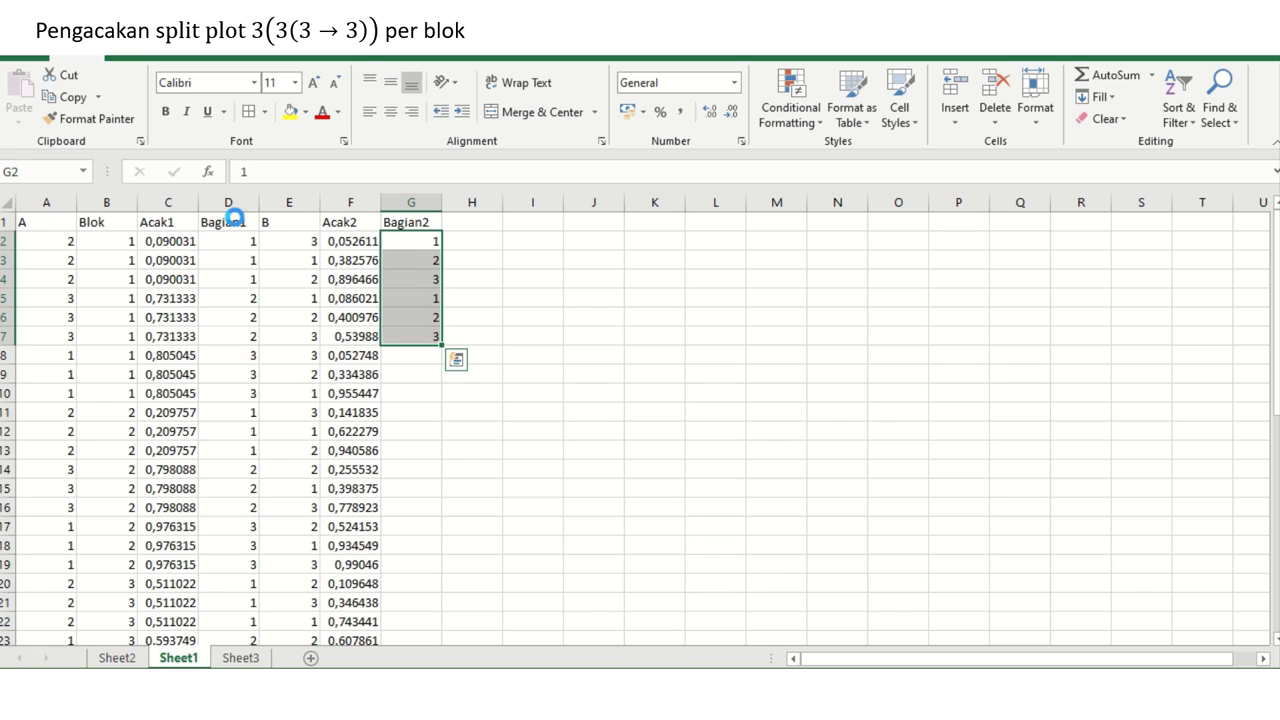
pyautogui.hotkey('ctrl', 'c')
pyautogui.press('Down')
pyautogui.press('Down')
pyautogui.press('Down')
pyautogui.press('Down')
pyautogui.press('Down')
pyautogui.press('Down')
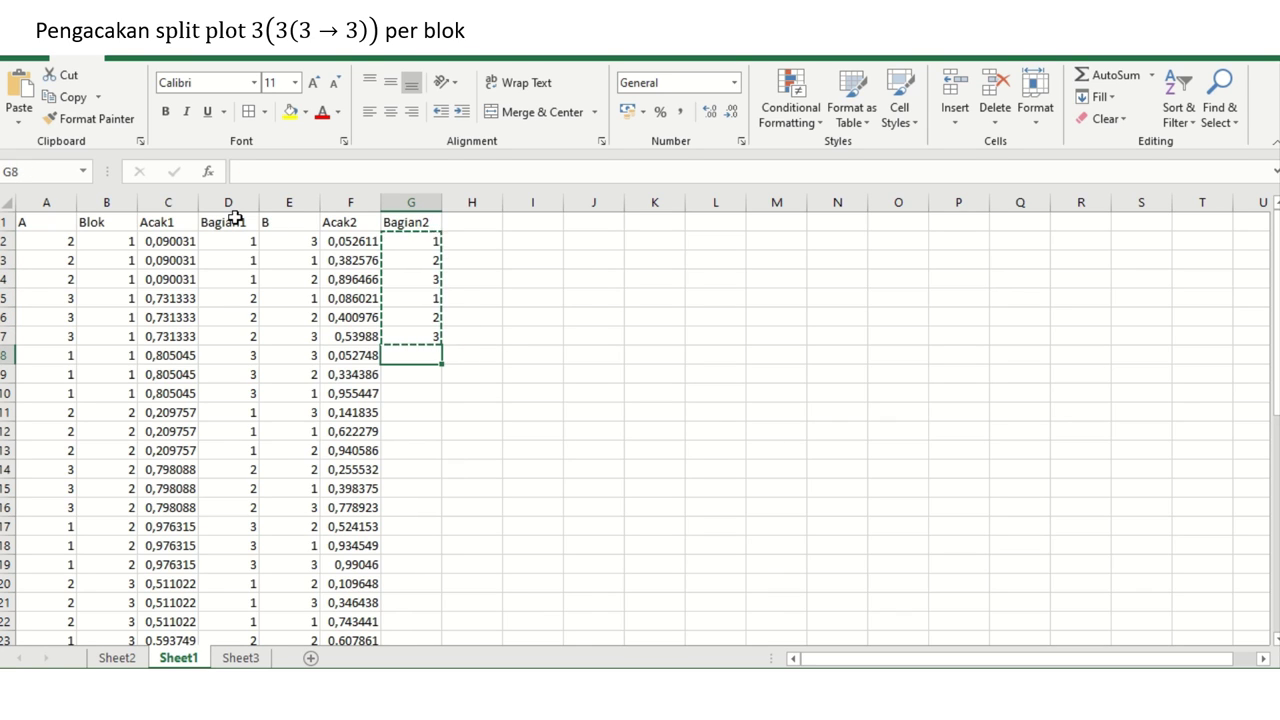
pyautogui.press('Return')
# - Copy the Bagian2 numbers in G8:G13 into G14:G19
pyautogui.hotkey('ctrl', 'c')
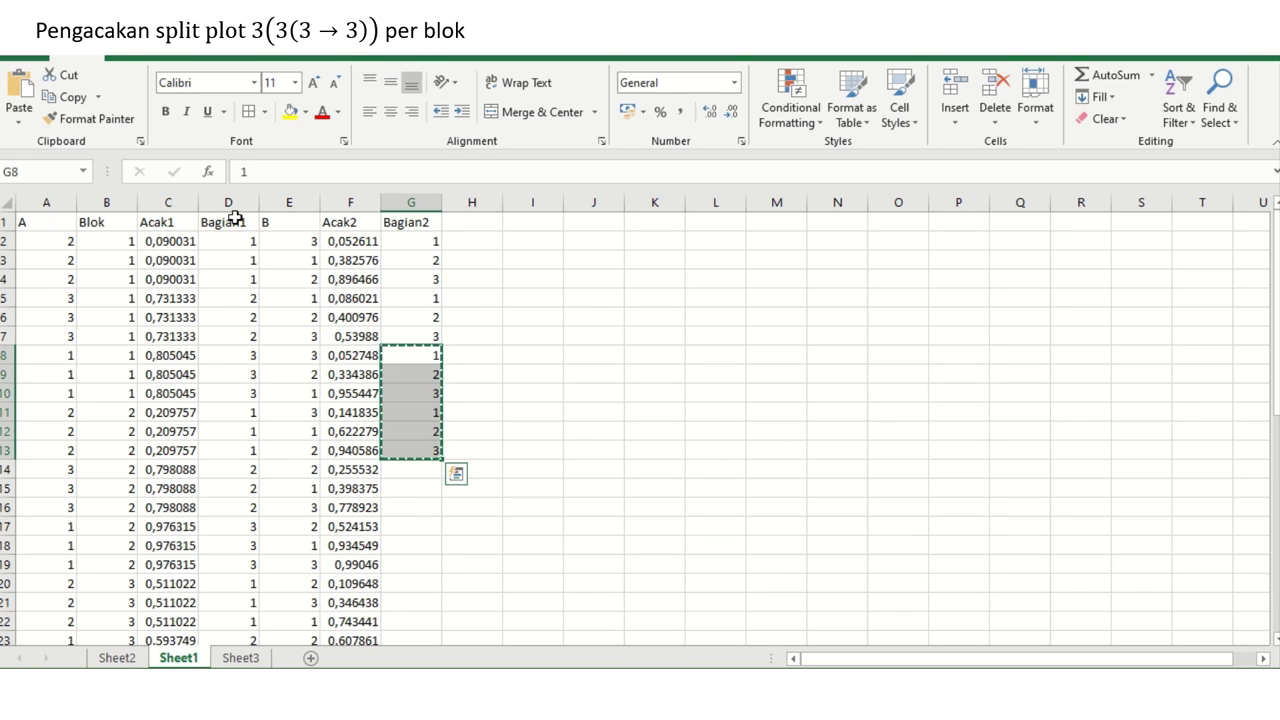
pyautogui.press('Down')
pyautogui.press('Down')
pyautogui.press('Down')
pyautogui.press('Down')
pyautogui.press('Down')
pyautogui.press('Down')
pyautogui.hotkey('ctrl', 'v')
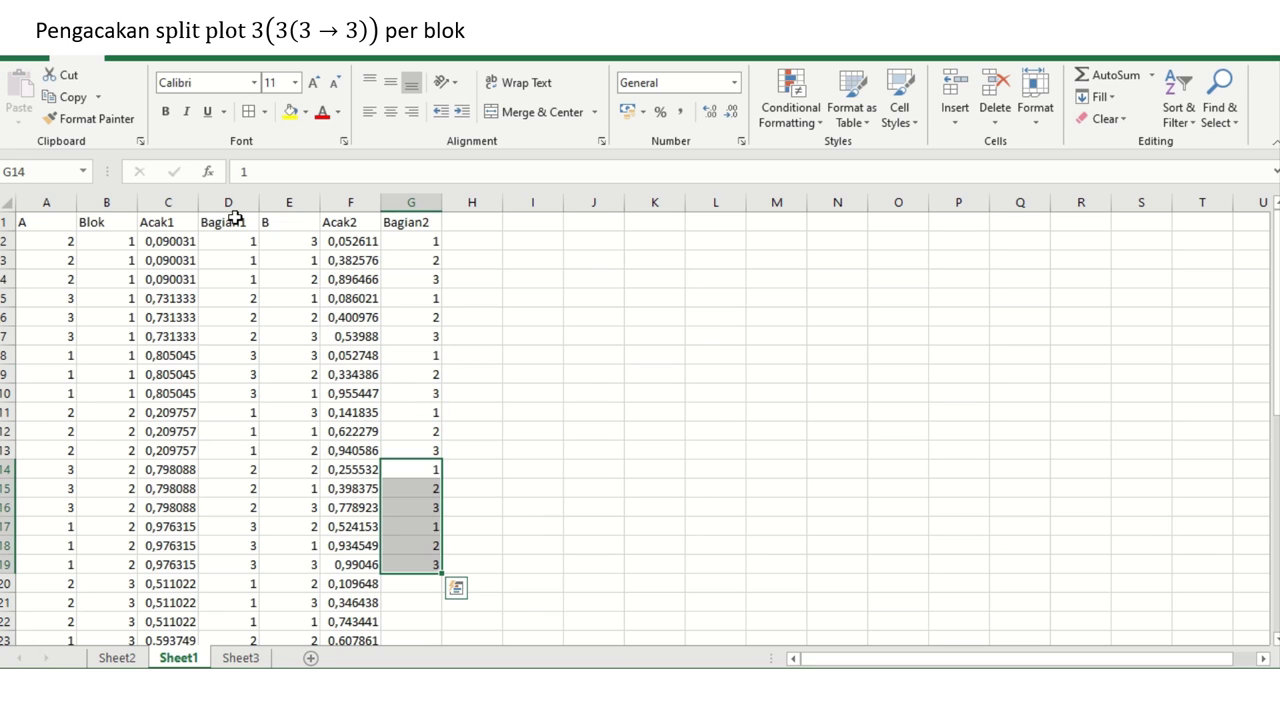
# - Copy the Bagian2 numbers in G14:G19 into G20:G25
pyautogui.hotkey('ctrl', 'c')
pyautogui.press('Down')
pyautogui.press('Down')
pyautogui.press('Down')
pyautogui.press('Down')
pyautogui.press('Down')
pyautogui.press('Down')
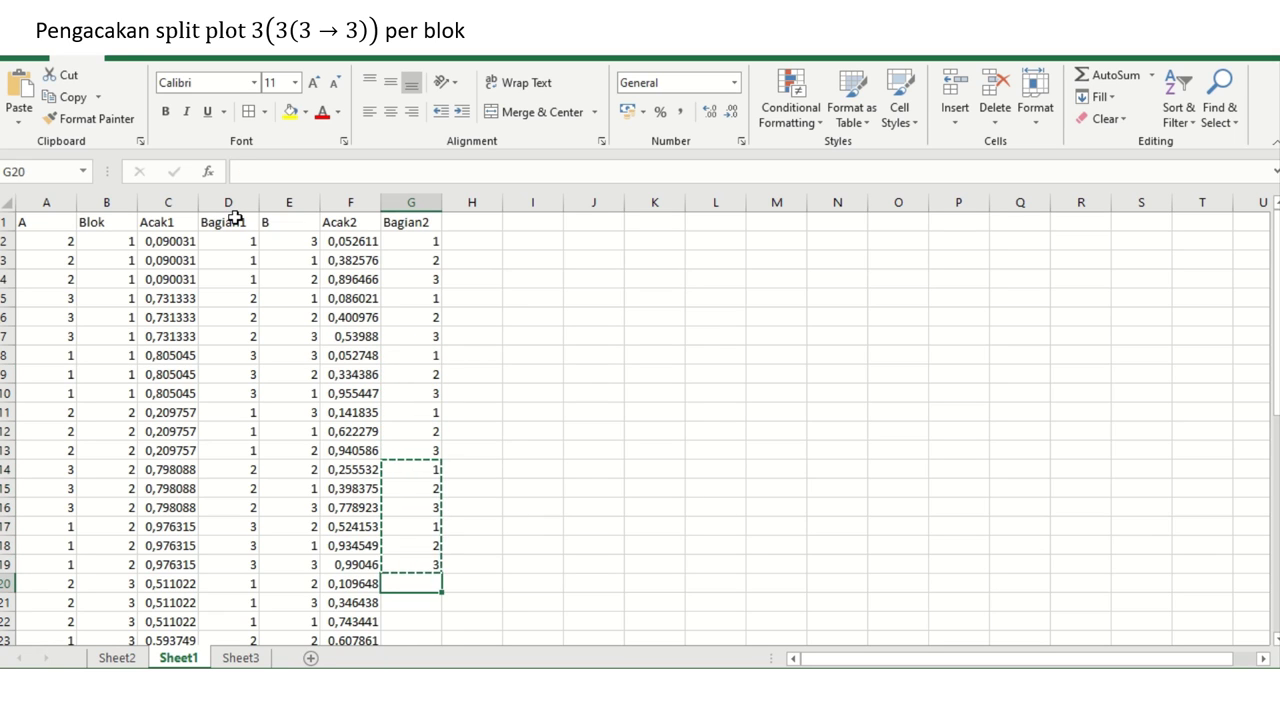
pyautogui.press('Return')
# - Copy the 1, 2, 3 sequence in G23:G25 into G26:G28 to complete the Bagian2 column
pyautogui.press('Down')
pyautogui.press('Down')
pyautogui.press('Down')
pyautogui.press('Down')
pyautogui.press('Down')
pyautogui.press('Down')
pyautogui.press('Down')
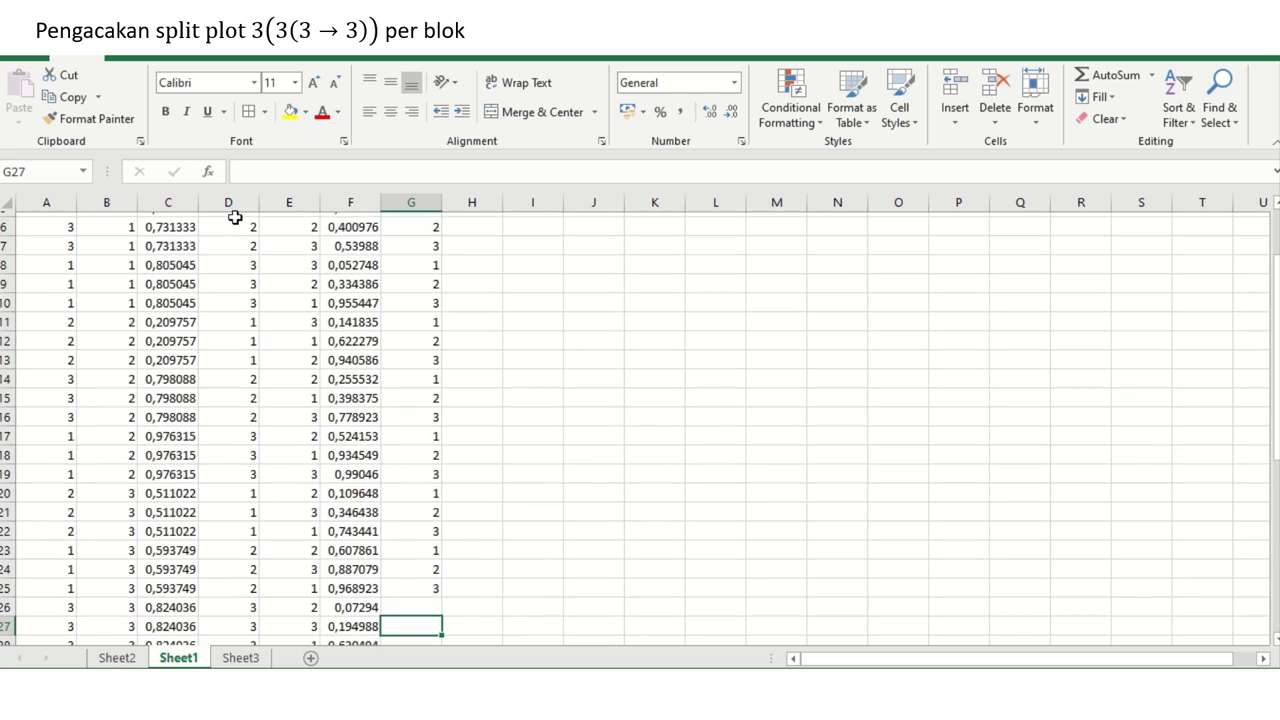
pyautogui.press('Up')
pyautogui.press('Up')
pyautogui.press('Up')
pyautogui.press('Up')
pyautogui.hotkey('shift', 'Down')
pyautogui.hotkey('shift', 'Down')
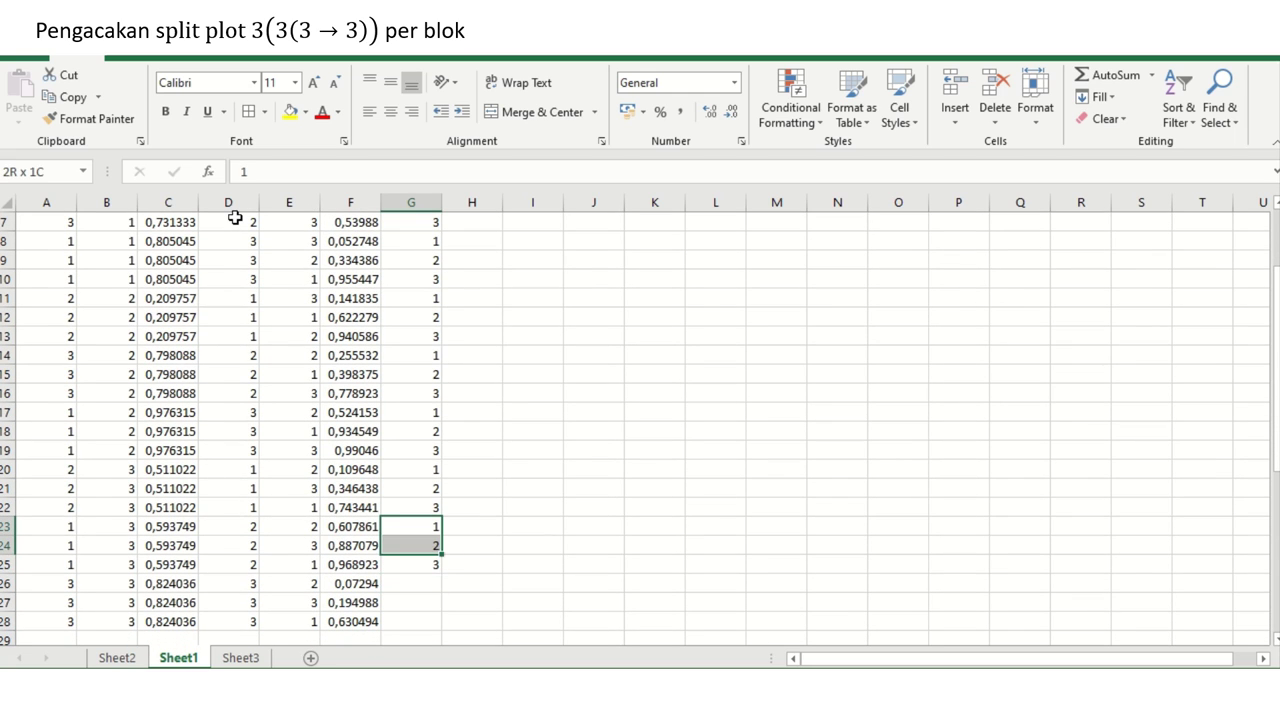
pyautogui.hotkey('ctrl', 'c')
pyautogui.press('Down')
pyautogui.press('Down')
pyautogui.press('Down')
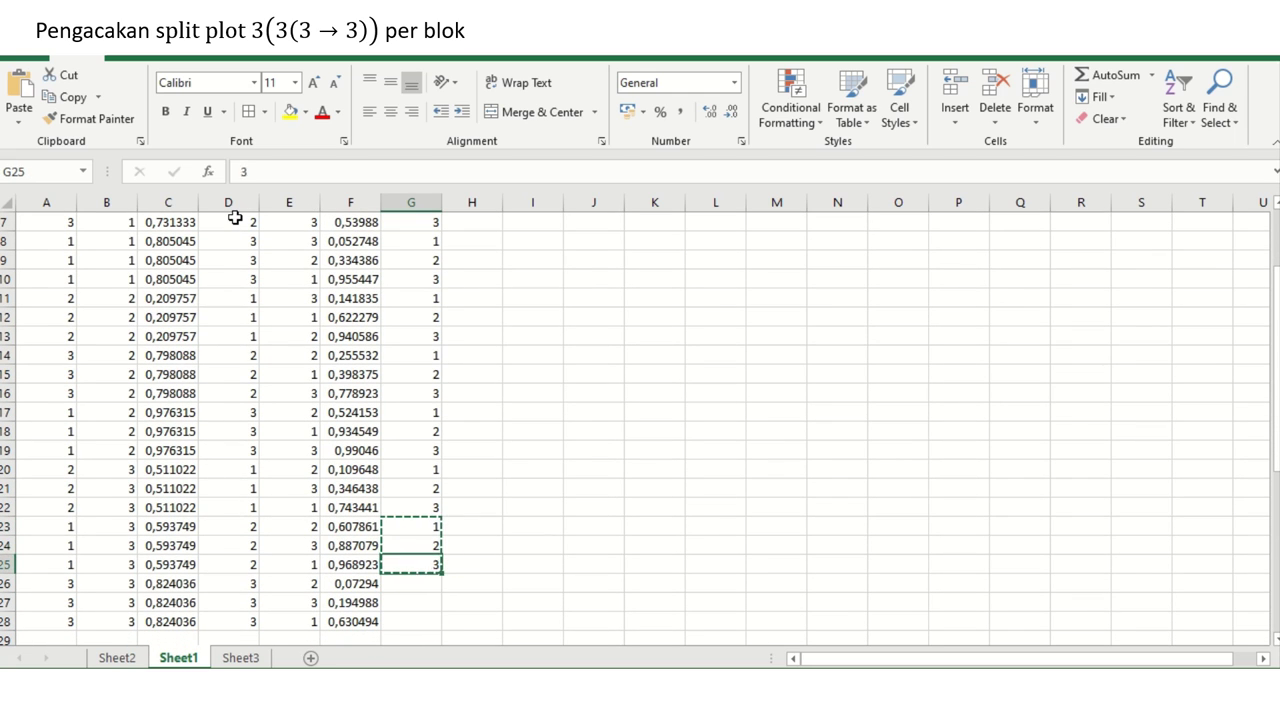
pyautogui.press('Return')
# - Autofit the widths of columns A through G to their contents
pyautogui.press('pageup')
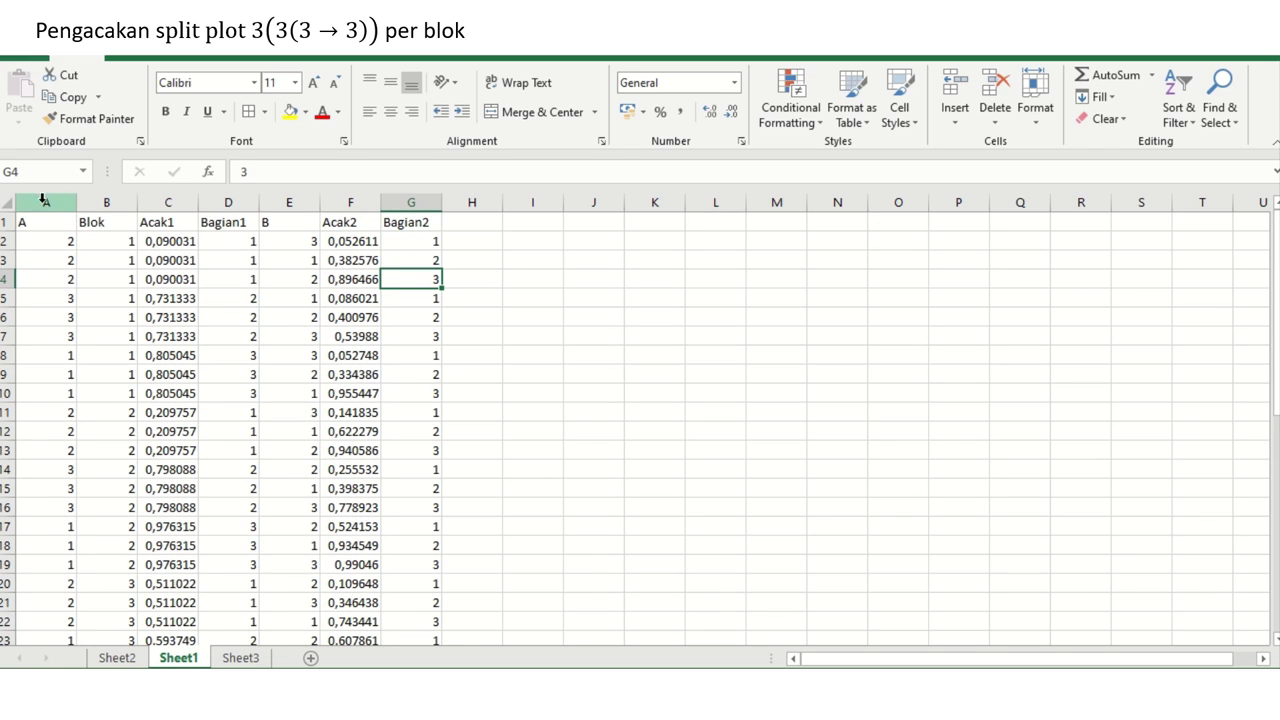
pyautogui.moveTo(39, 199); pyautogui.dragTo(509, 260)
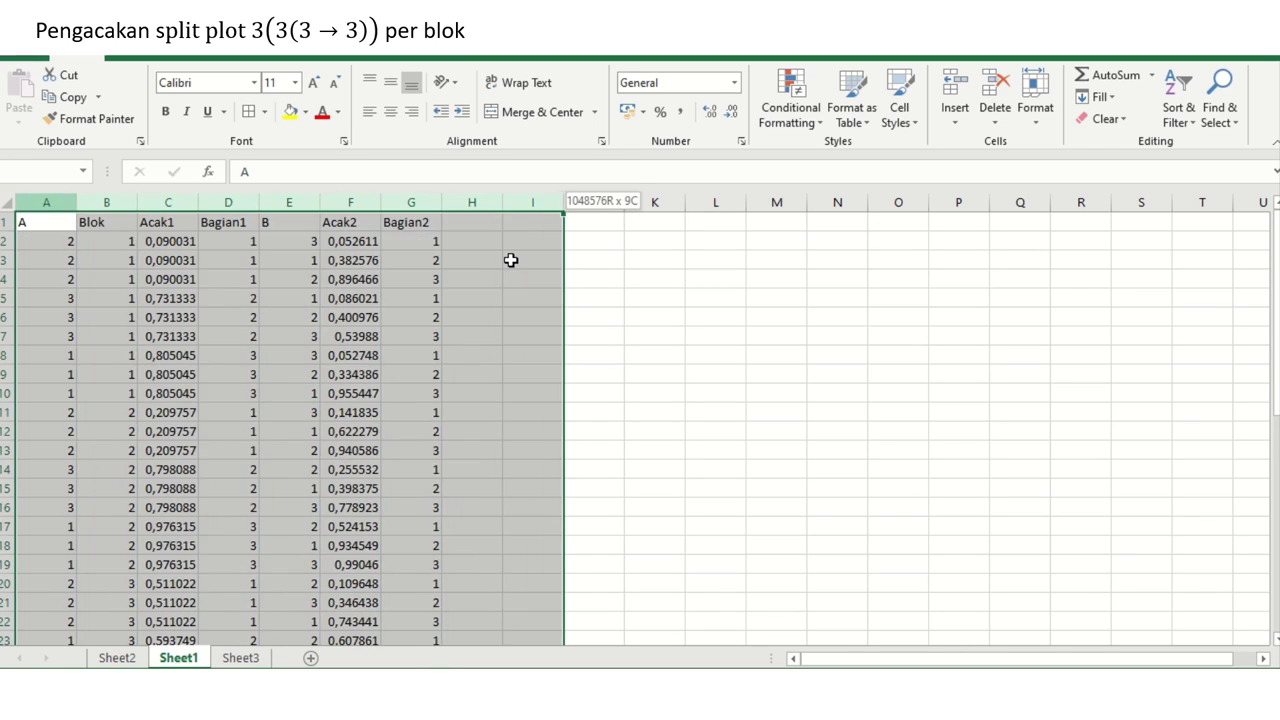
pyautogui.doubleClick(441, 202)
pyautogui.click(255, 296)
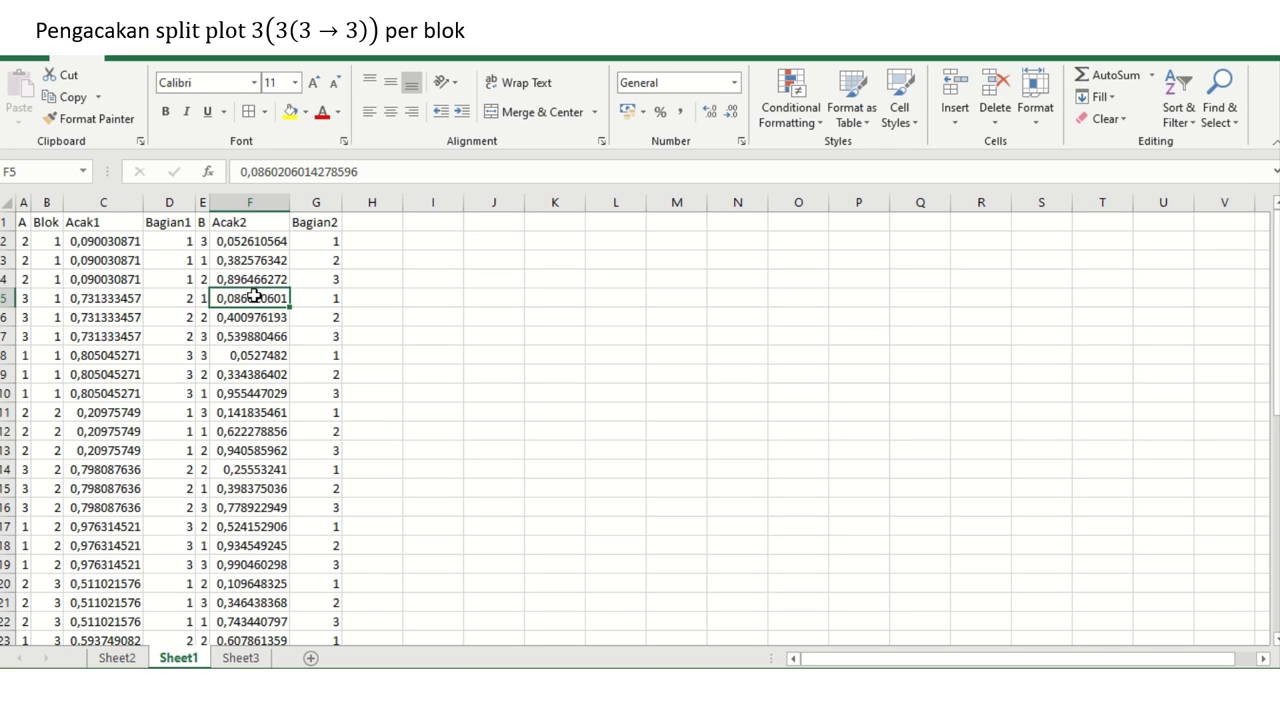
# - Move the Bagian1 column in front of the Acak1 column, directly after Blok
pyautogui.moveTo(151, 221); pyautogui.dragTo(43, 221)
pyautogui.click(50, 203)
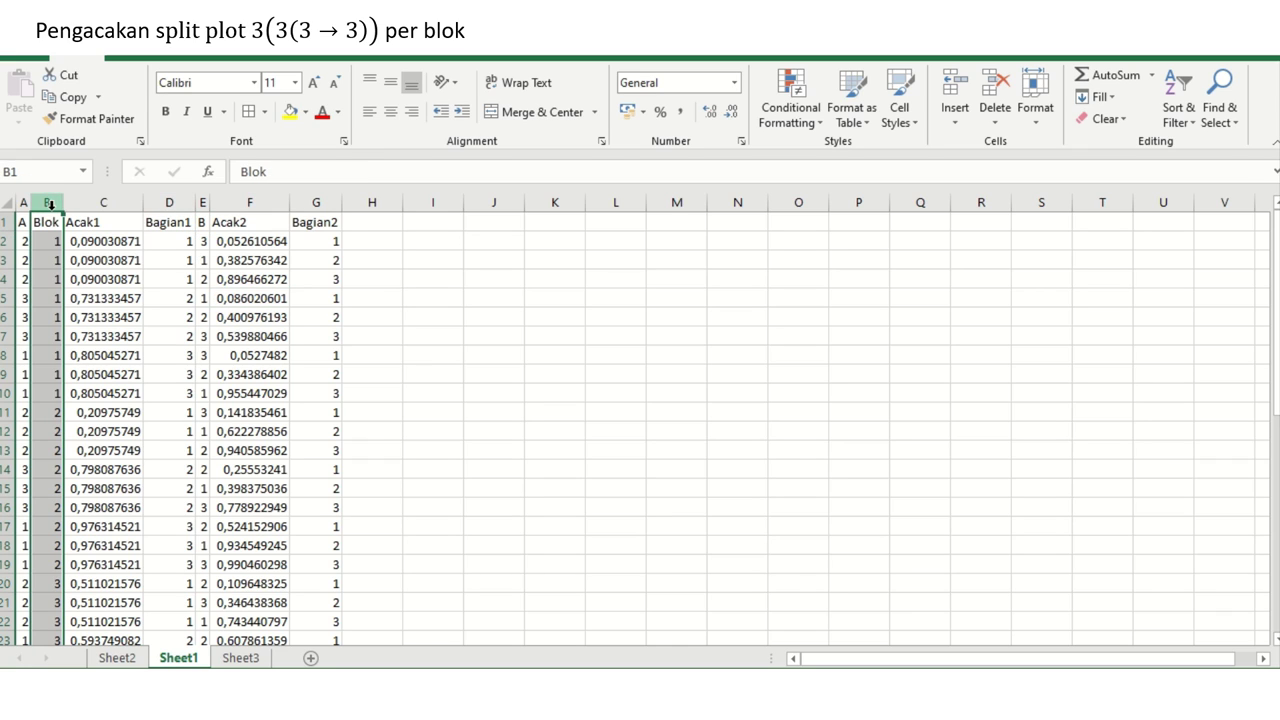
pyautogui.click(168, 202)
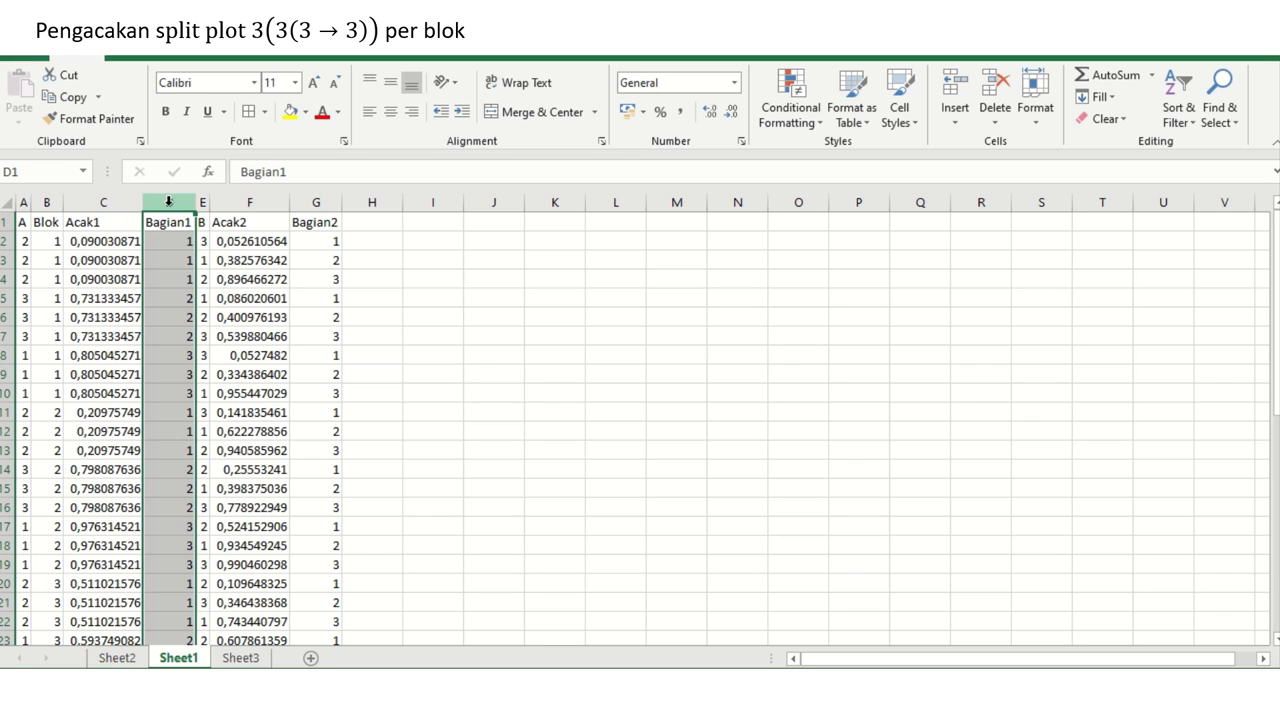
pyautogui.rightClick(168, 202)
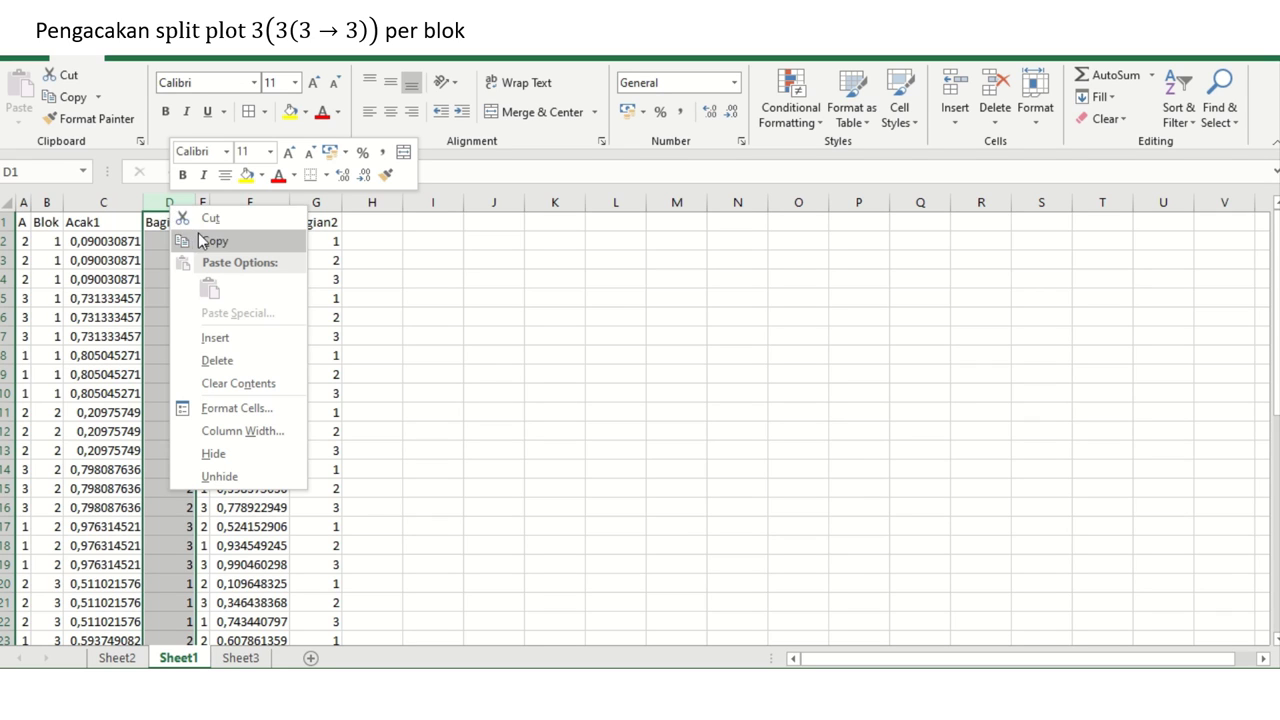
pyautogui.click(209, 220)
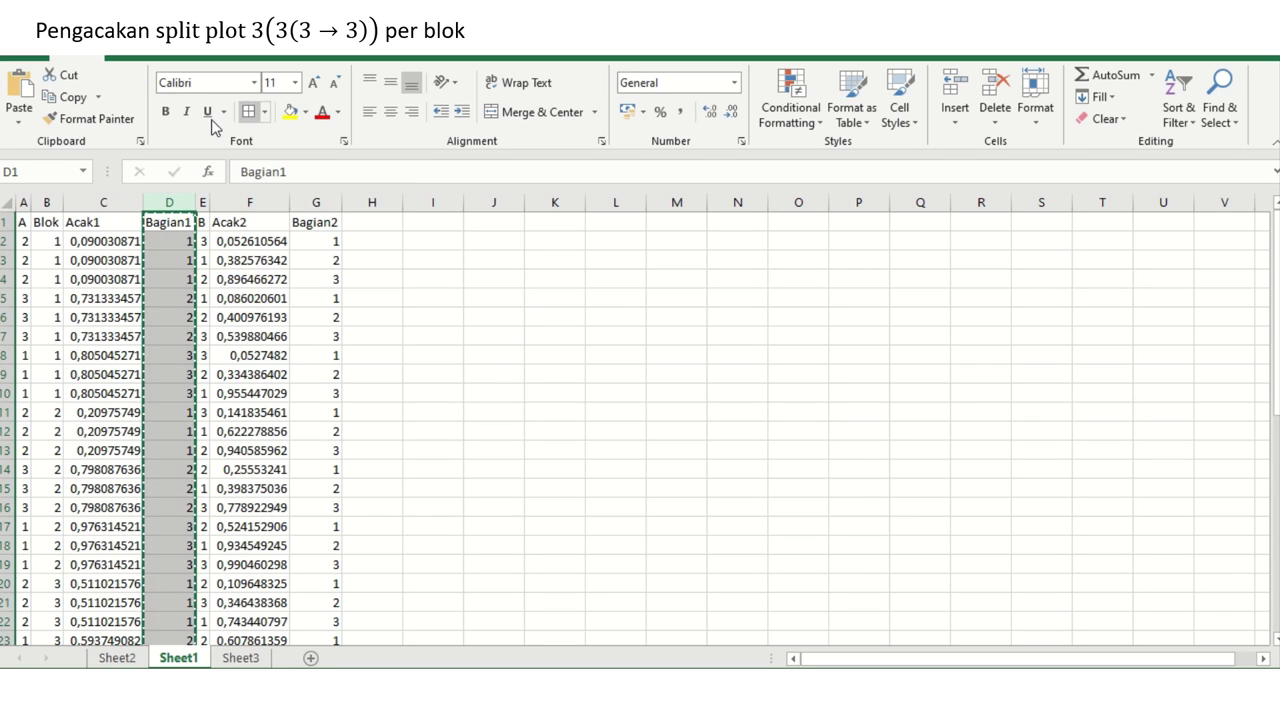
pyautogui.rightClick(87, 202)
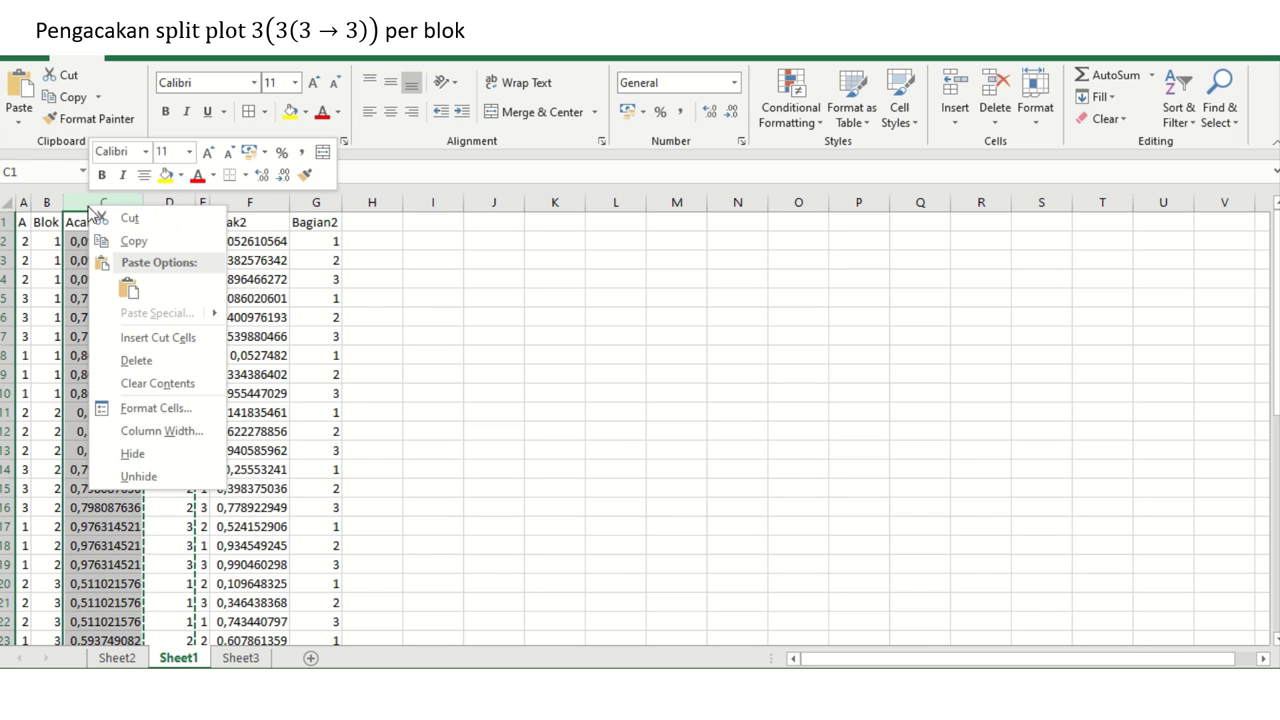
pyautogui.click(160, 337)
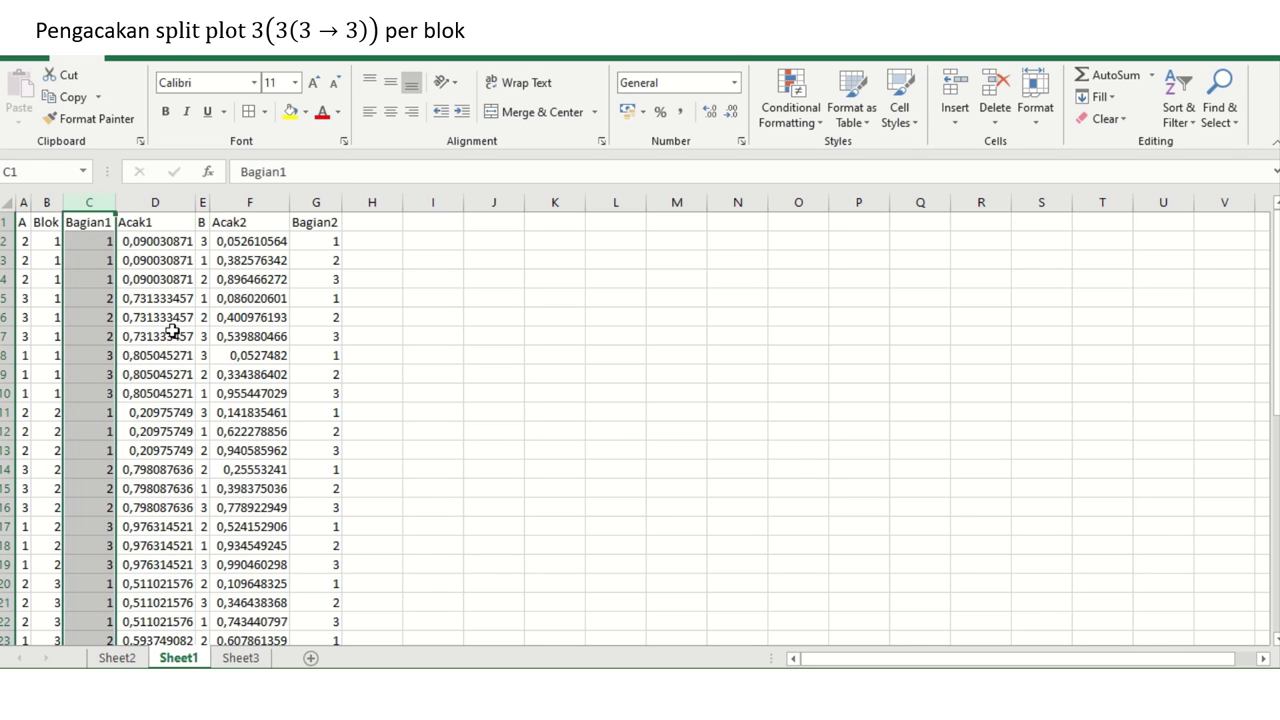
# - Move the Bagian2 column in front of the Acak1 column, directly after Bagian1
pyautogui.rightClick(320, 203)
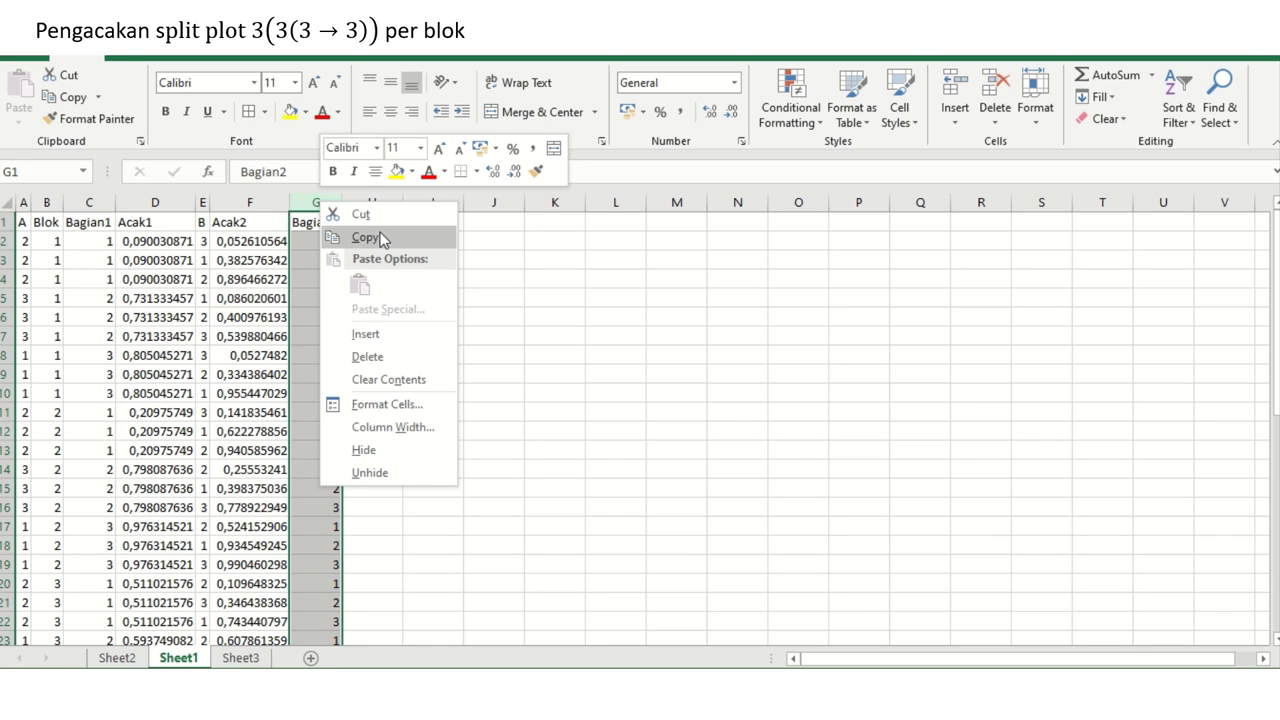
pyautogui.click(376, 224)
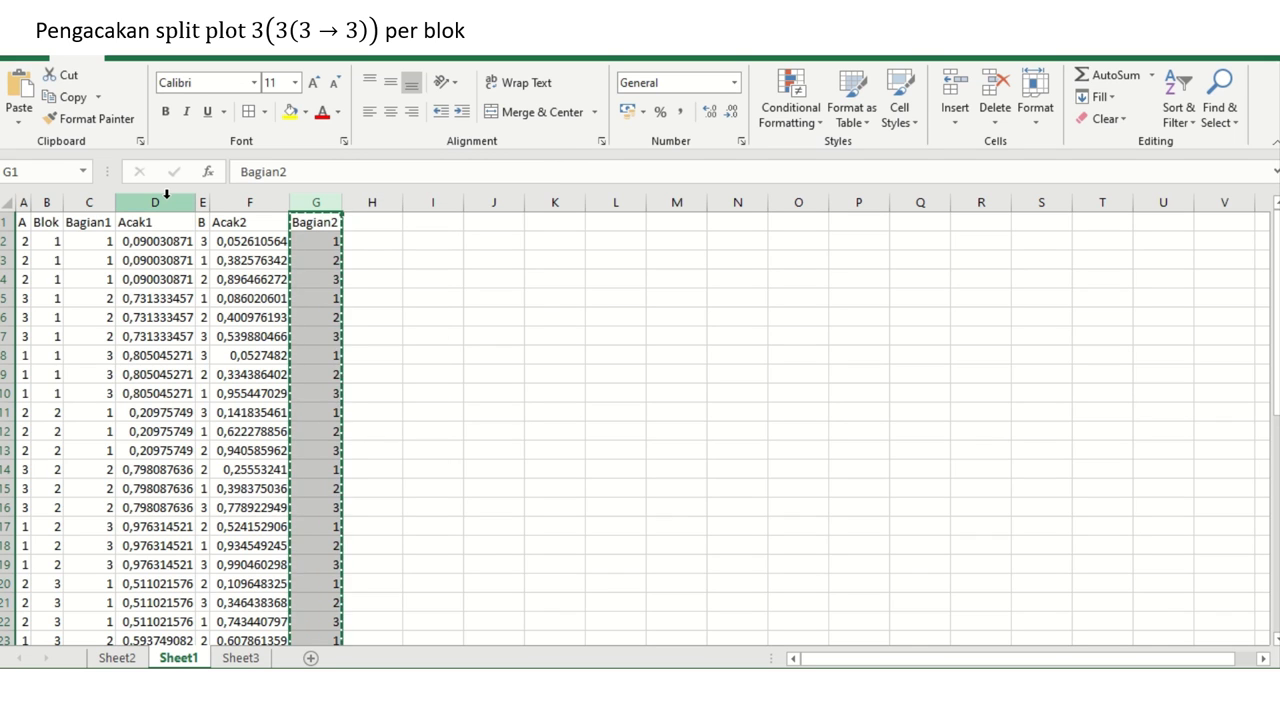
pyautogui.click(157, 202)
pyautogui.rightClick(157, 202)
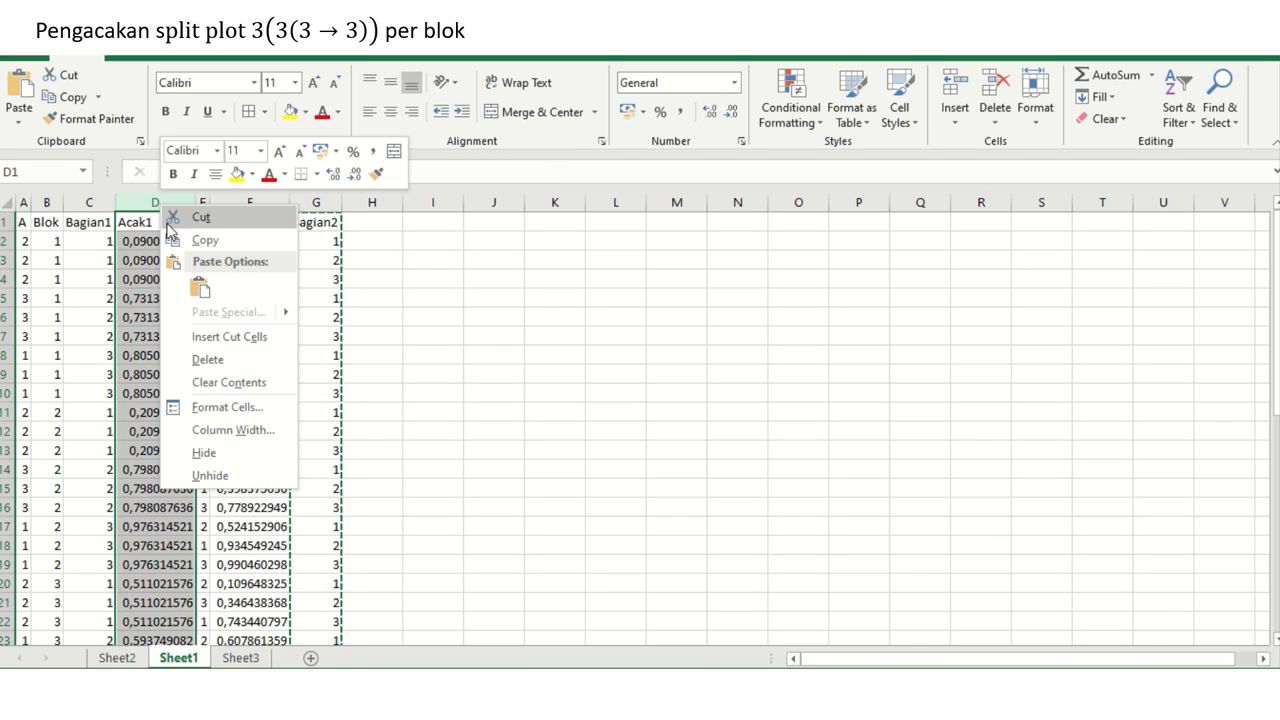
pyautogui.click(208, 340)
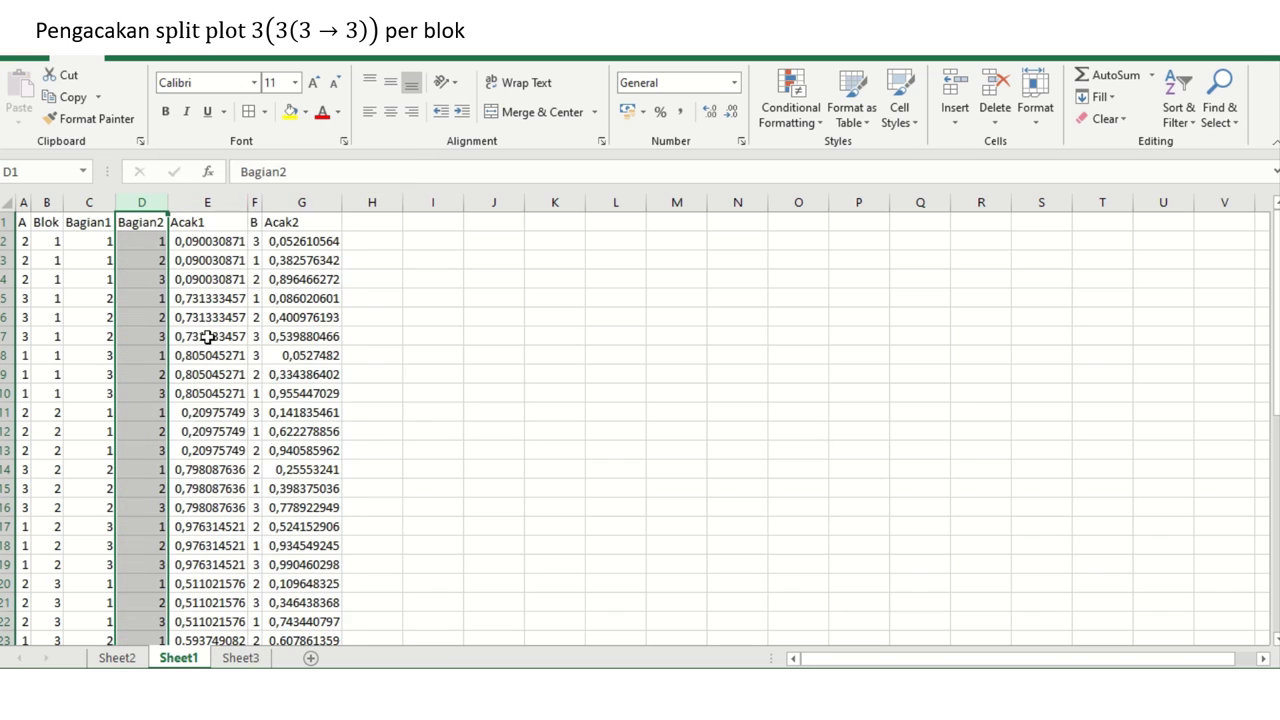
# - Move the A factor column between the Acak1 column and the B factor column
pyautogui.rightClick(22, 202)
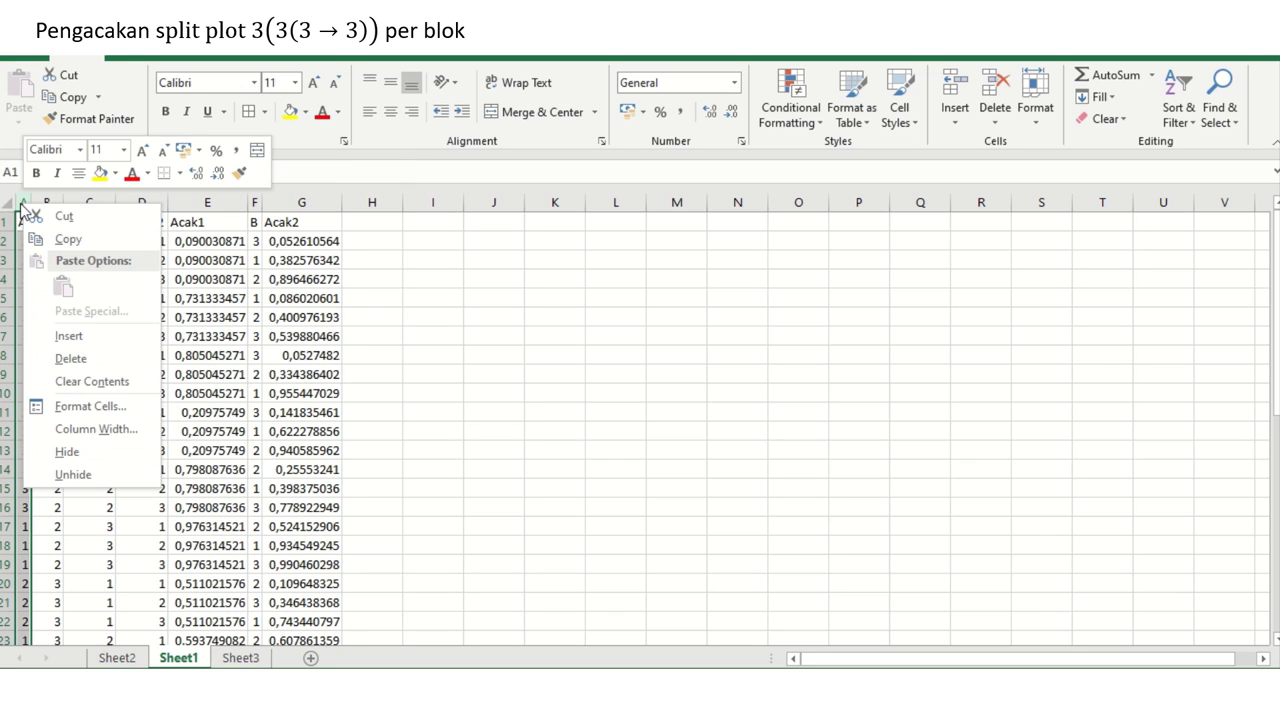
pyautogui.click(64, 218)
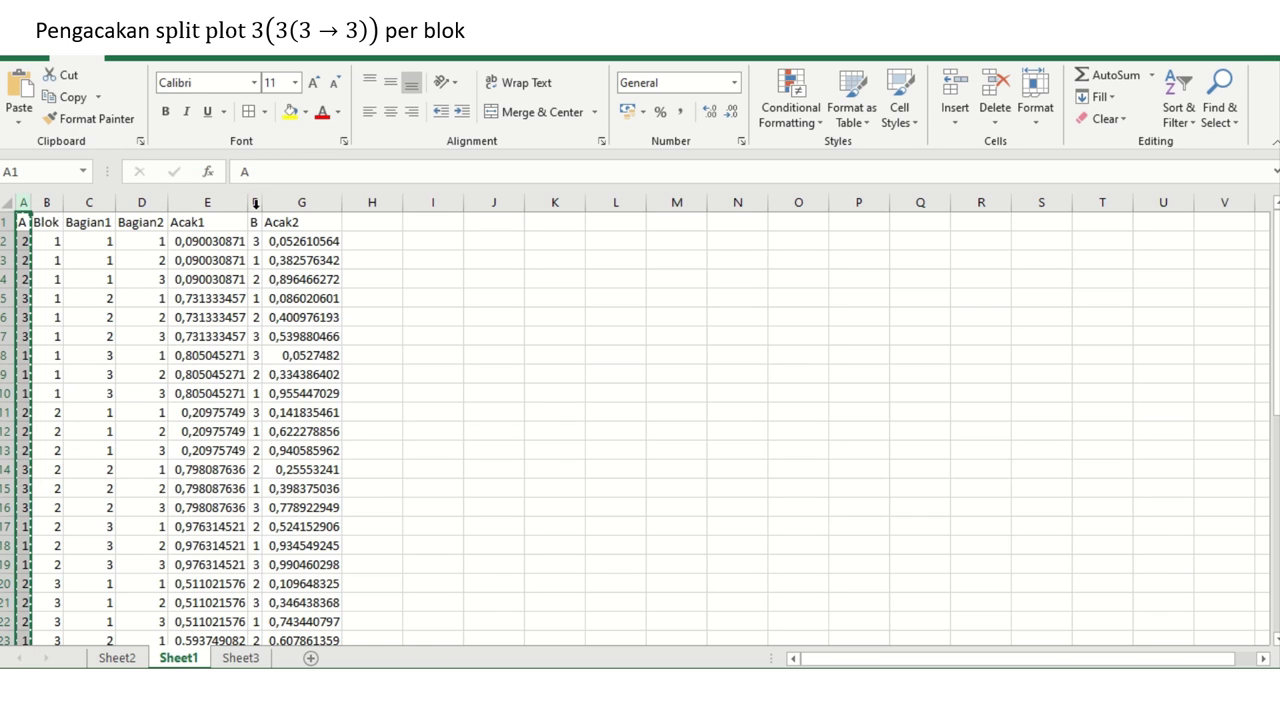
pyautogui.rightClick(257, 201)
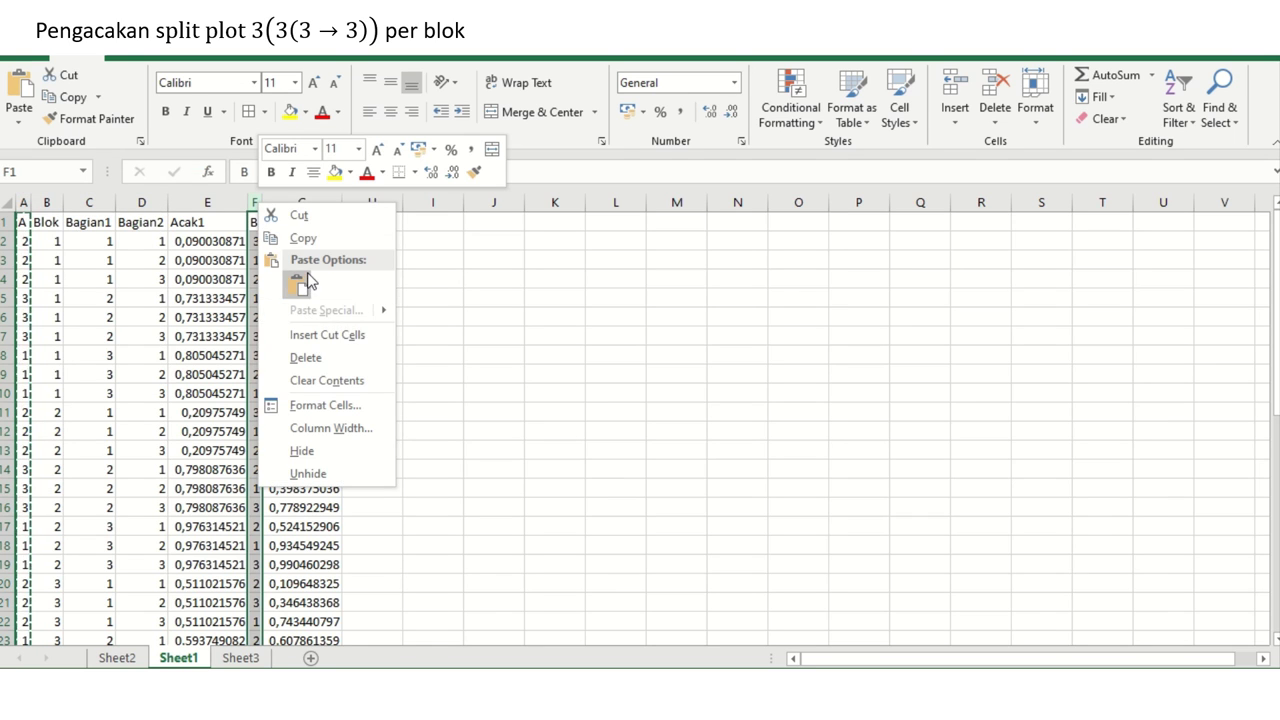
pyautogui.click(308, 338)
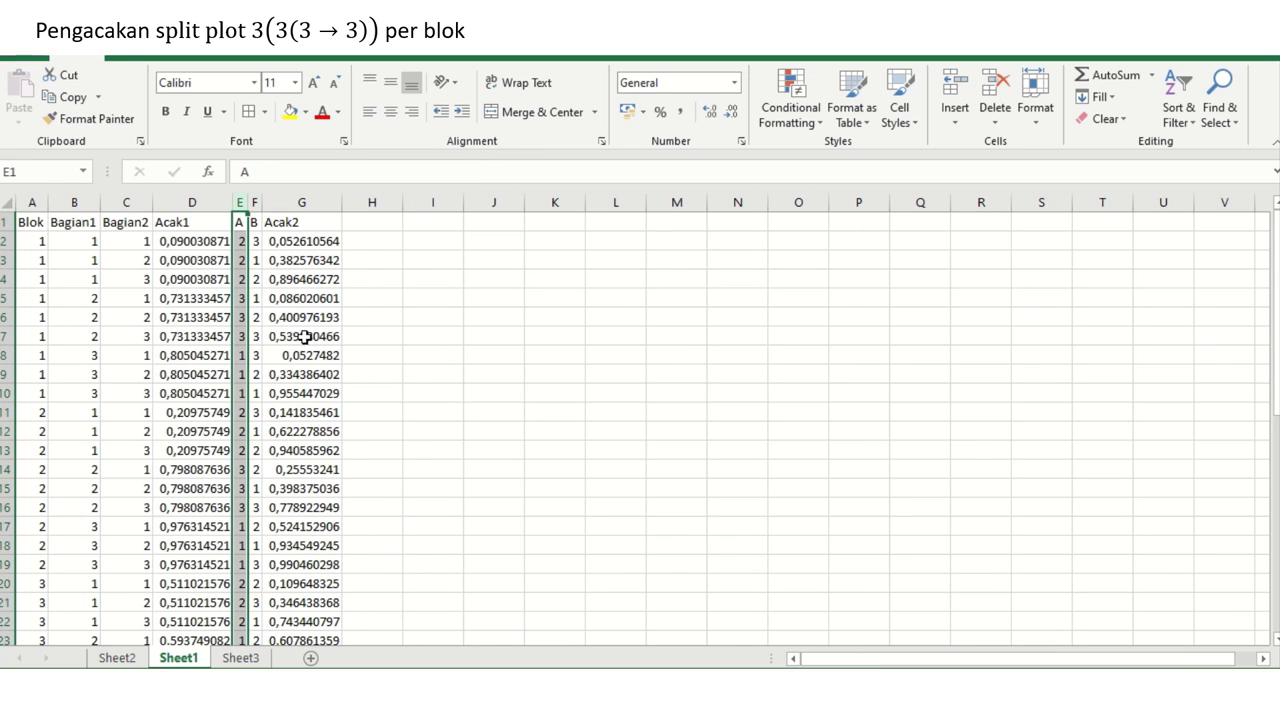
# - Delete the random-number columns Acak1 and Acak2 from the layout table
pyautogui.click(191, 202)
pyautogui.rightClick(190, 203)
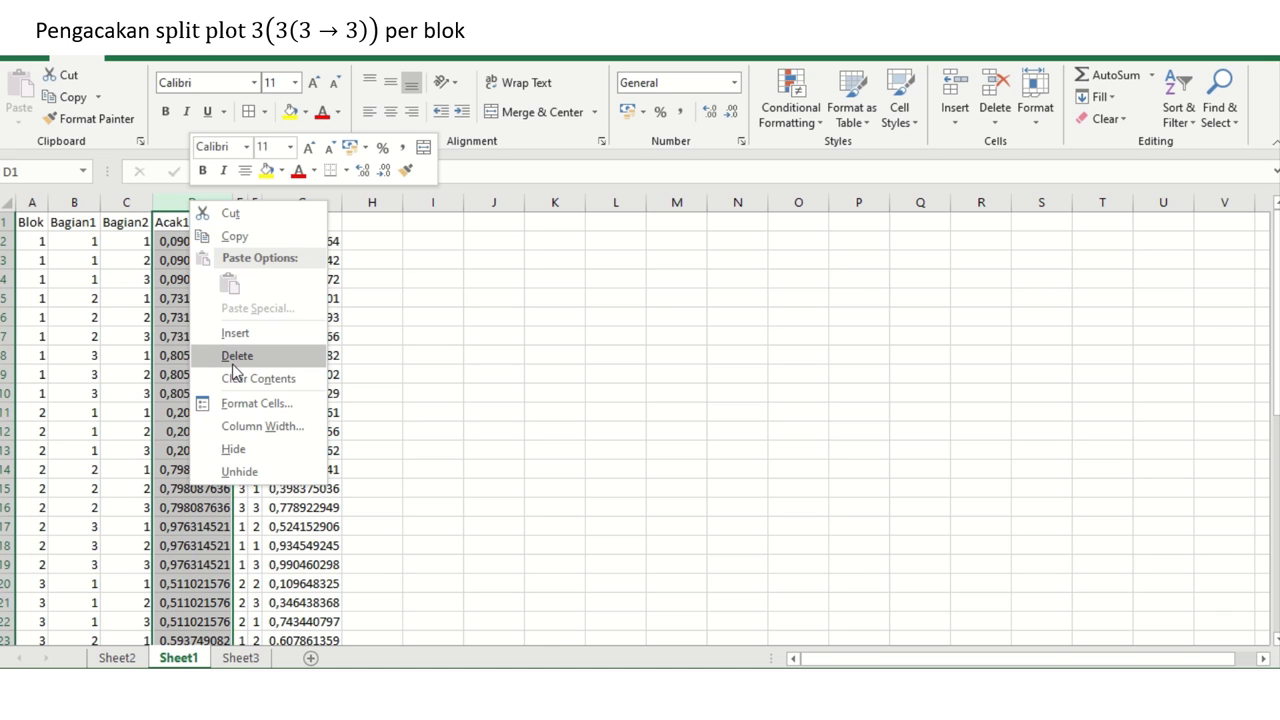
pyautogui.click(235, 357)
pyautogui.click(222, 203)
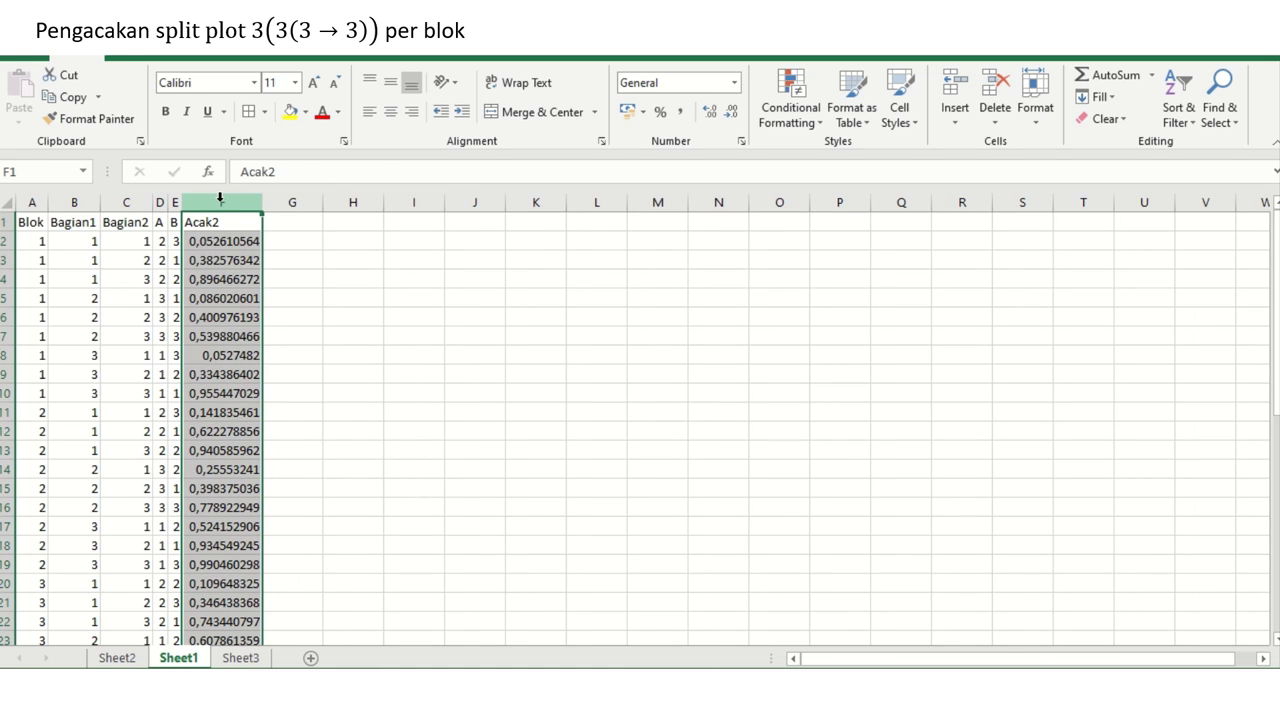
pyautogui.rightClick(220, 200)
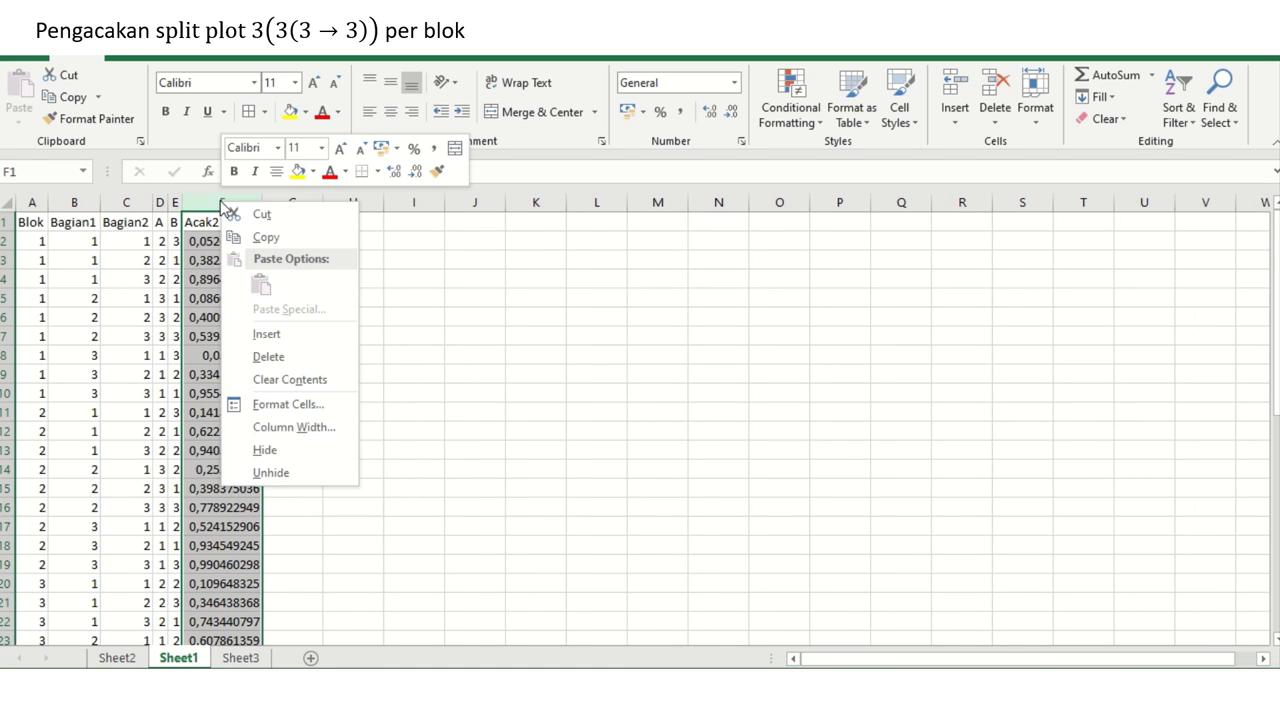
pyautogui.click(263, 359)
pyautogui.click(149, 277)
# - Review the layout table's header row and the Blok and Bagian1 numbers of the first main plot in block 1
pyautogui.click(32, 220)
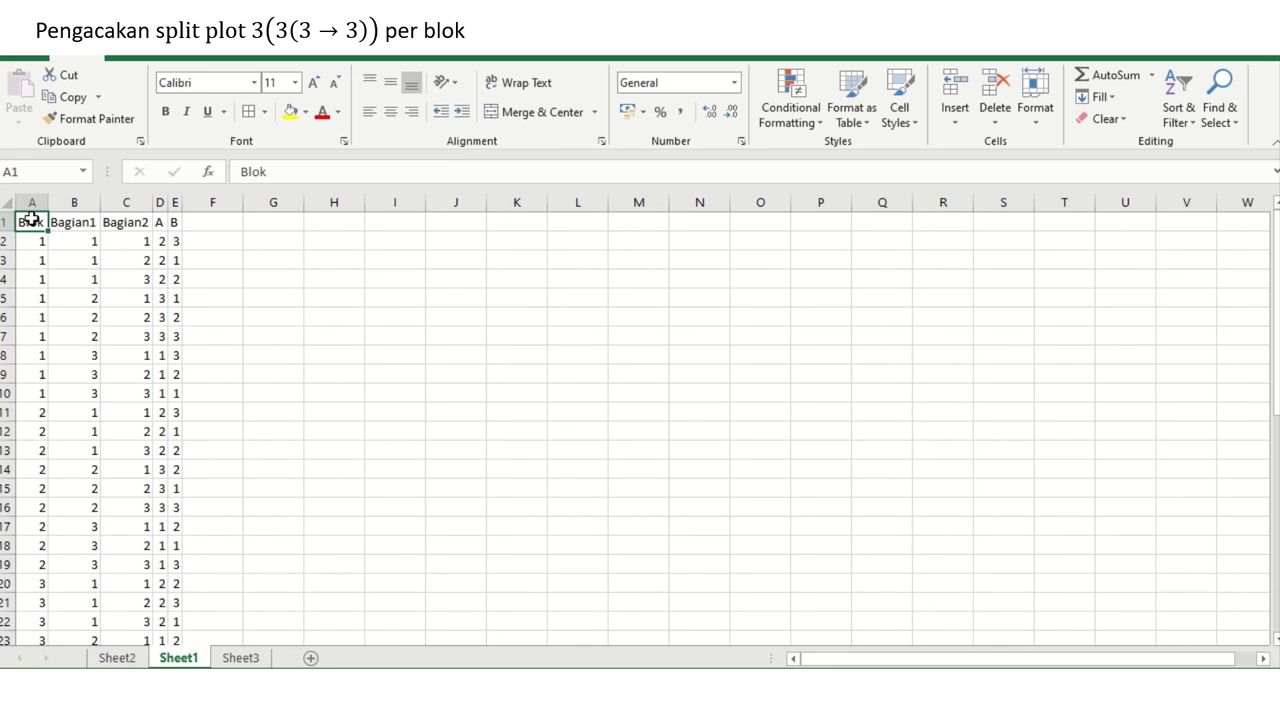
pyautogui.hotkey('ctrl', 'shift', 'Right')
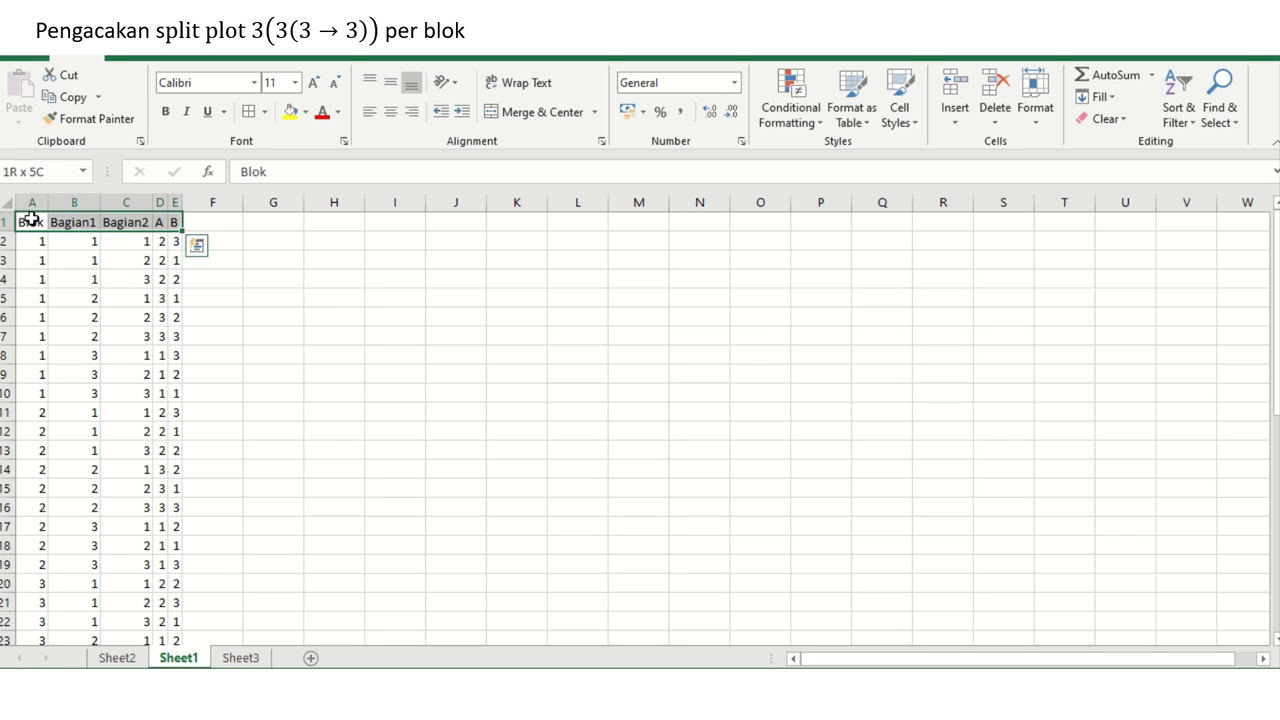
pyautogui.press('Down')
pyautogui.press('Down')
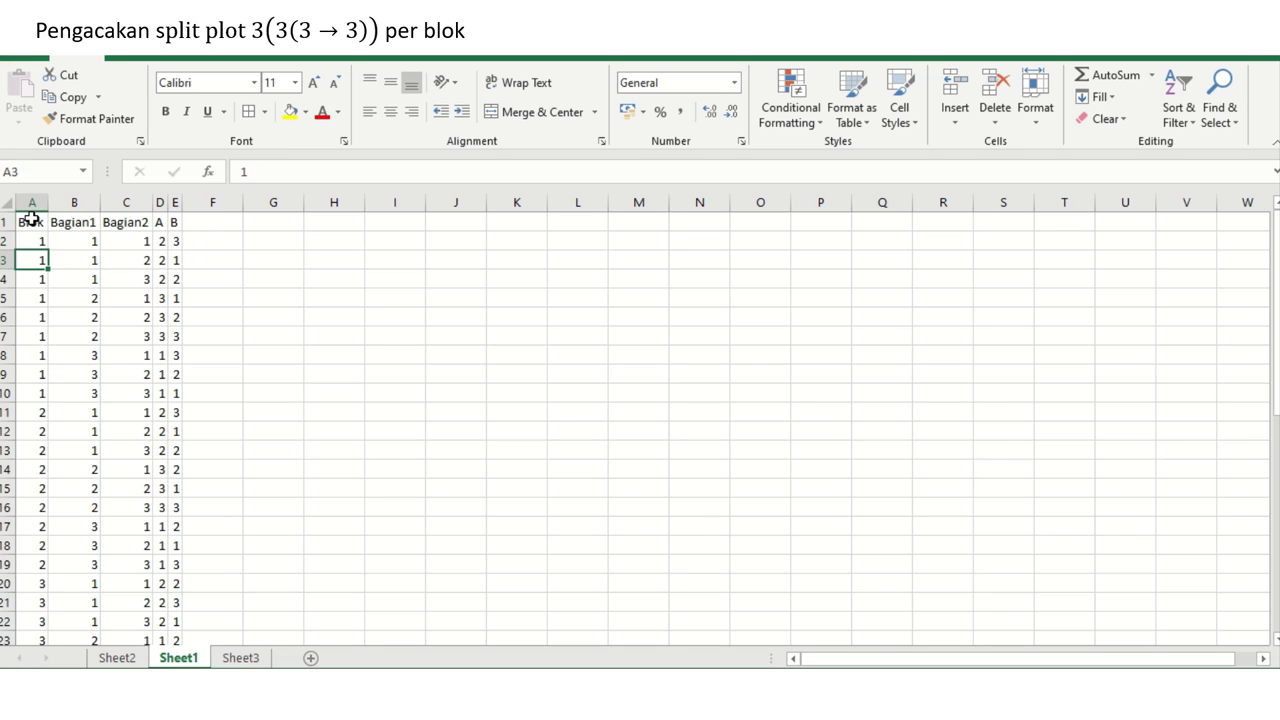
pyautogui.press('Right')
pyautogui.press('Up')
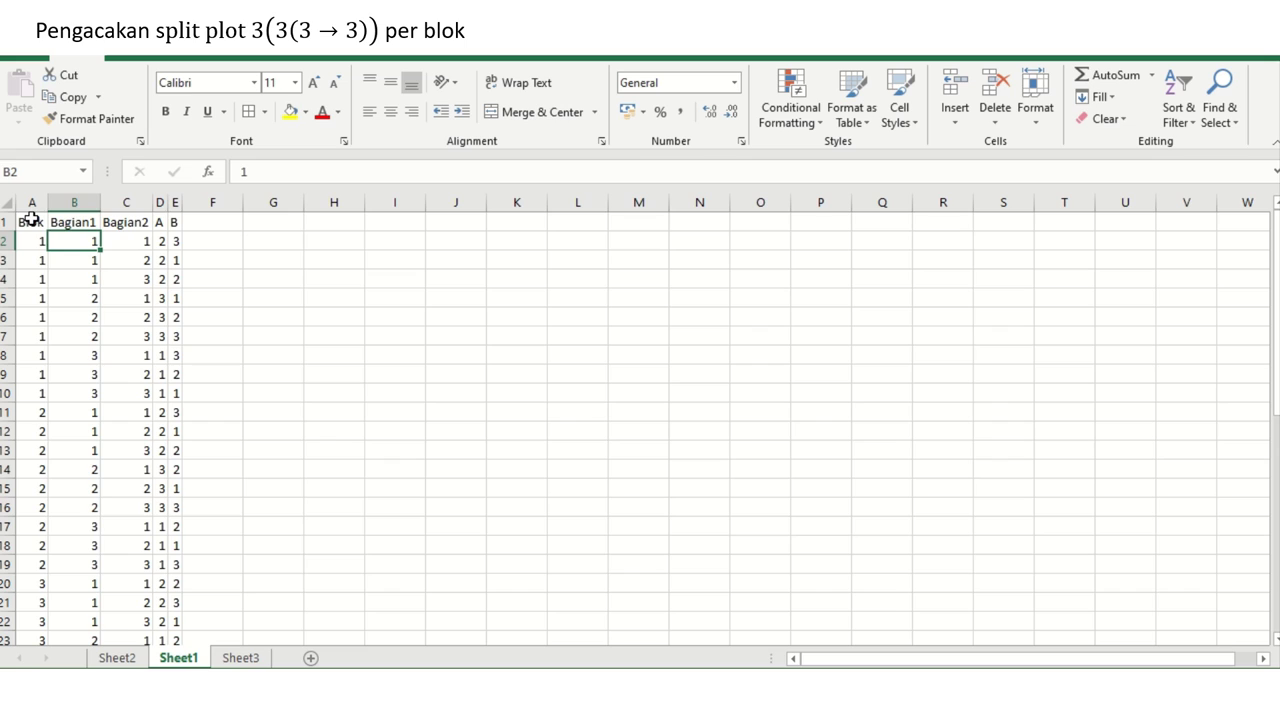
pyautogui.press('Down')
pyautogui.press('Down')
pyautogui.press('Down')
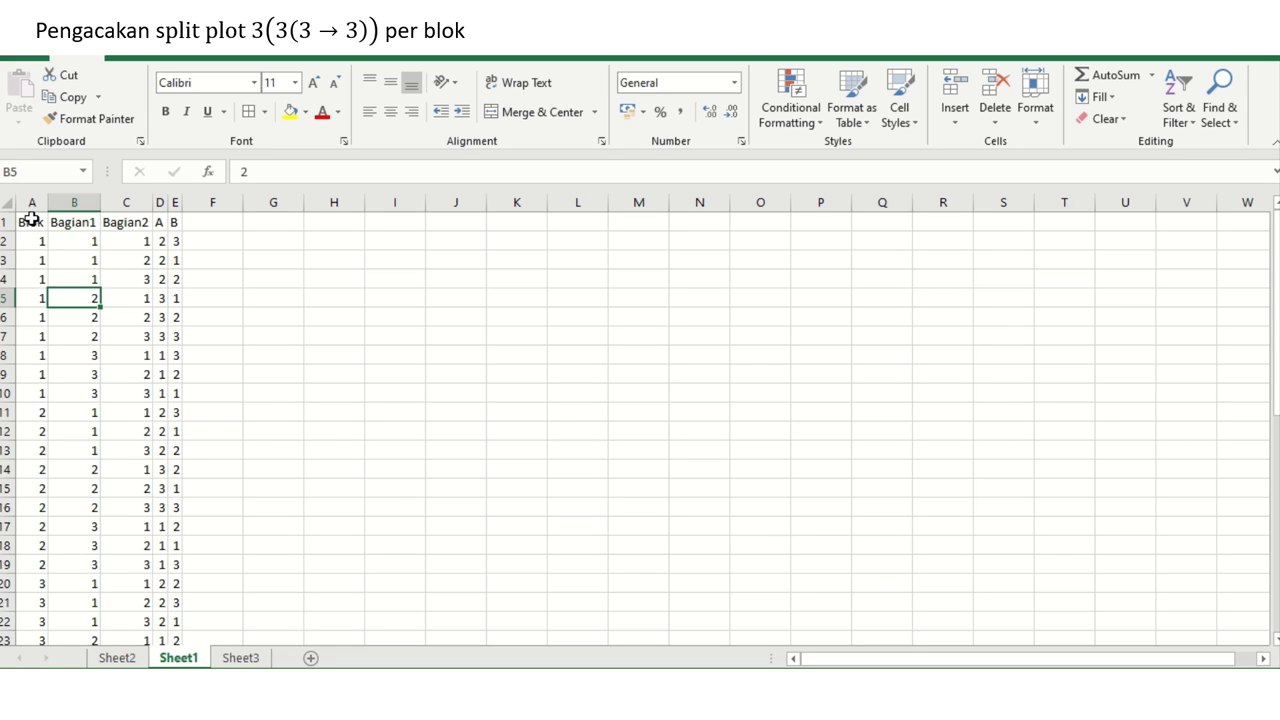
pyautogui.press('Up')
pyautogui.press('Right')
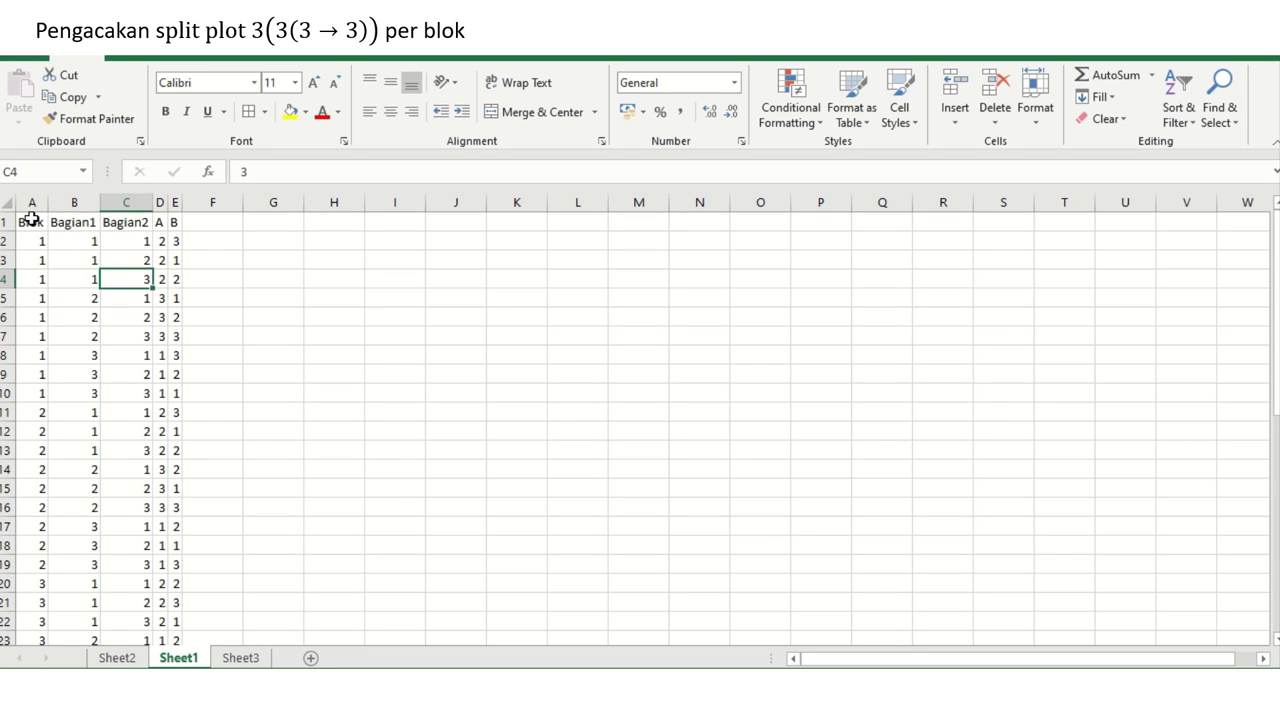
# - Examine the A levels, Bagian2 numbers and B levels of block 1's first main plot in rows 2 to 4
pyautogui.press('Right')
pyautogui.press('Up')
pyautogui.press('Up')
pyautogui.press('Up')
pyautogui.press('Down')
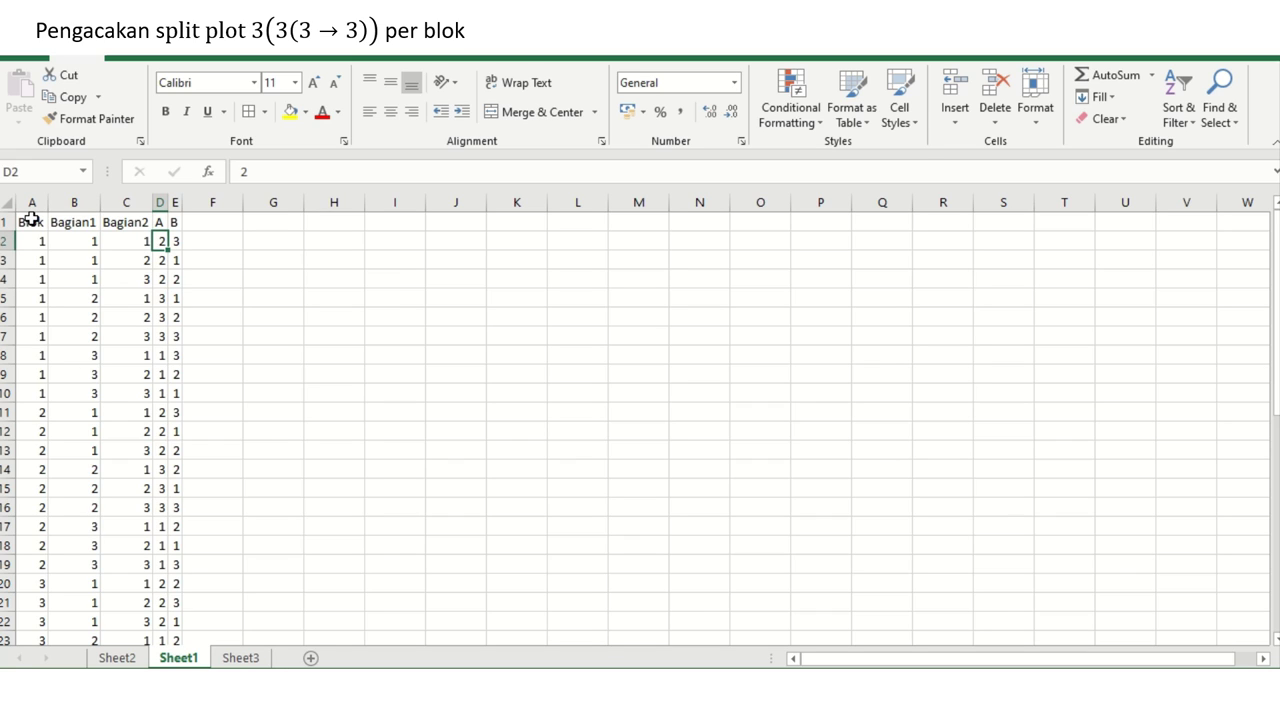
pyautogui.hotkey('shift', 'Down')
pyautogui.hotkey('shift', 'Down')
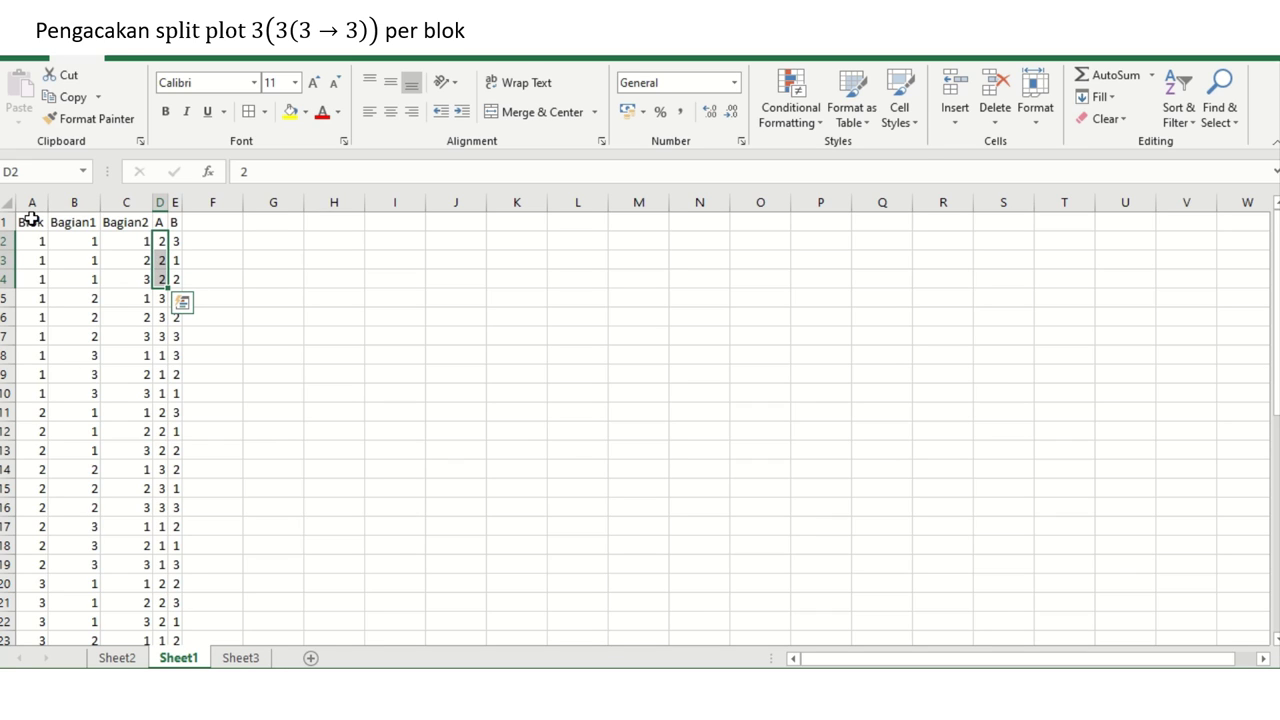
pyautogui.press('Left')
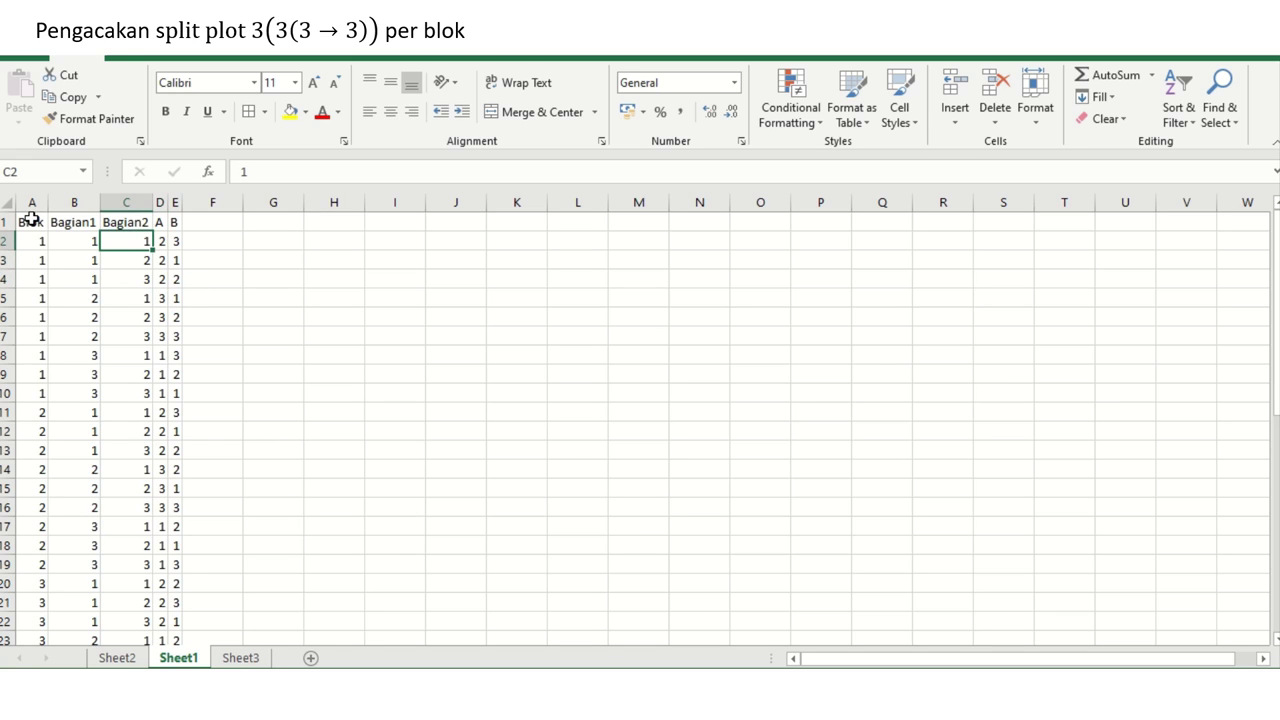
pyautogui.hotkey('shift', 'Down')
pyautogui.hotkey('shift', 'Down')
pyautogui.hotkey('ctrl', 'v')
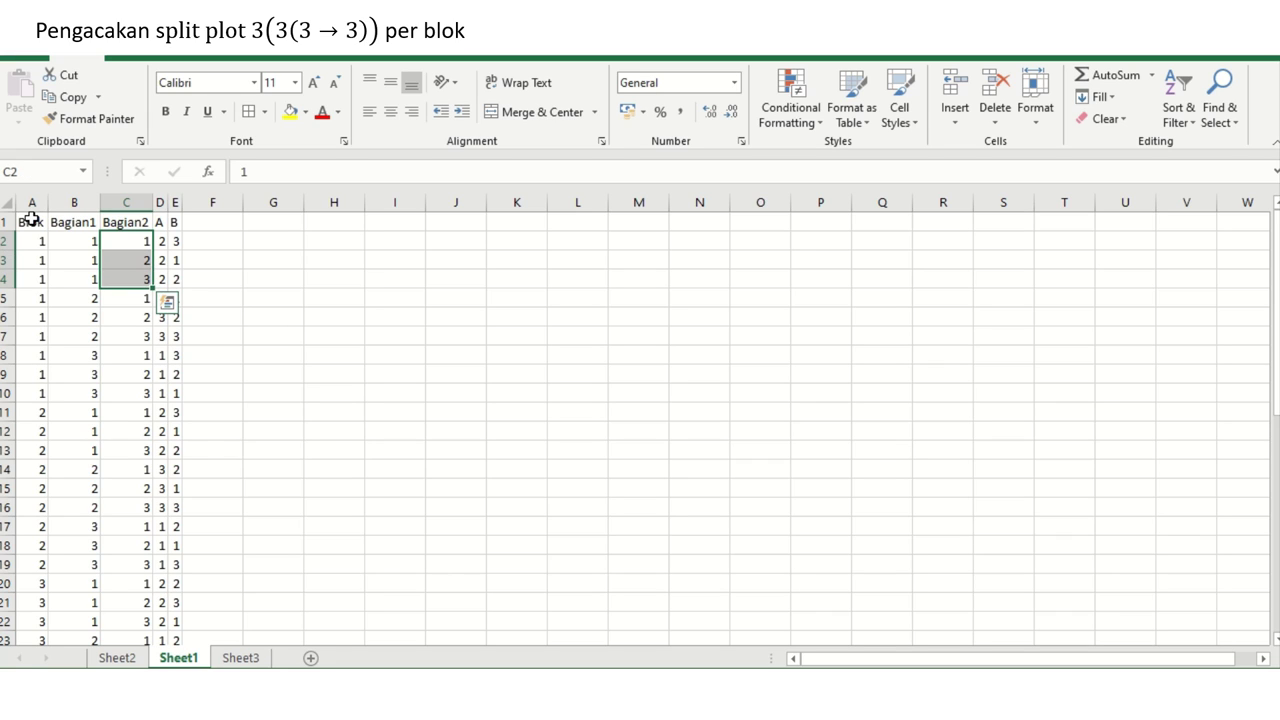
pyautogui.press('Right')
pyautogui.press('Right')
pyautogui.hotkey('shift', 'Down')
pyautogui.hotkey('shift', 'Down')
pyautogui.hotkey('ctrl', 'v')
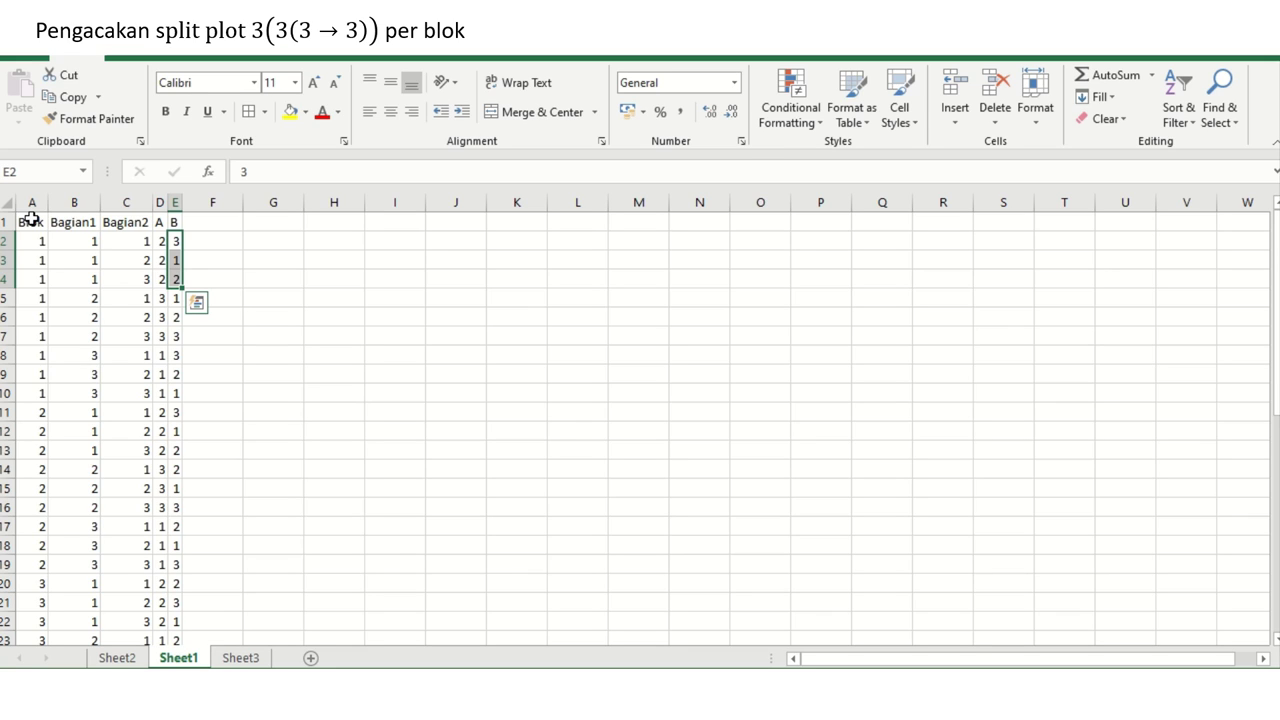
# - Examine the Bagian1 numbers, A levels and B levels of block 1's second main plot in rows 5 to 7
pyautogui.press('Down')
pyautogui.press('Down')
pyautogui.press('Down')
pyautogui.press('Down')
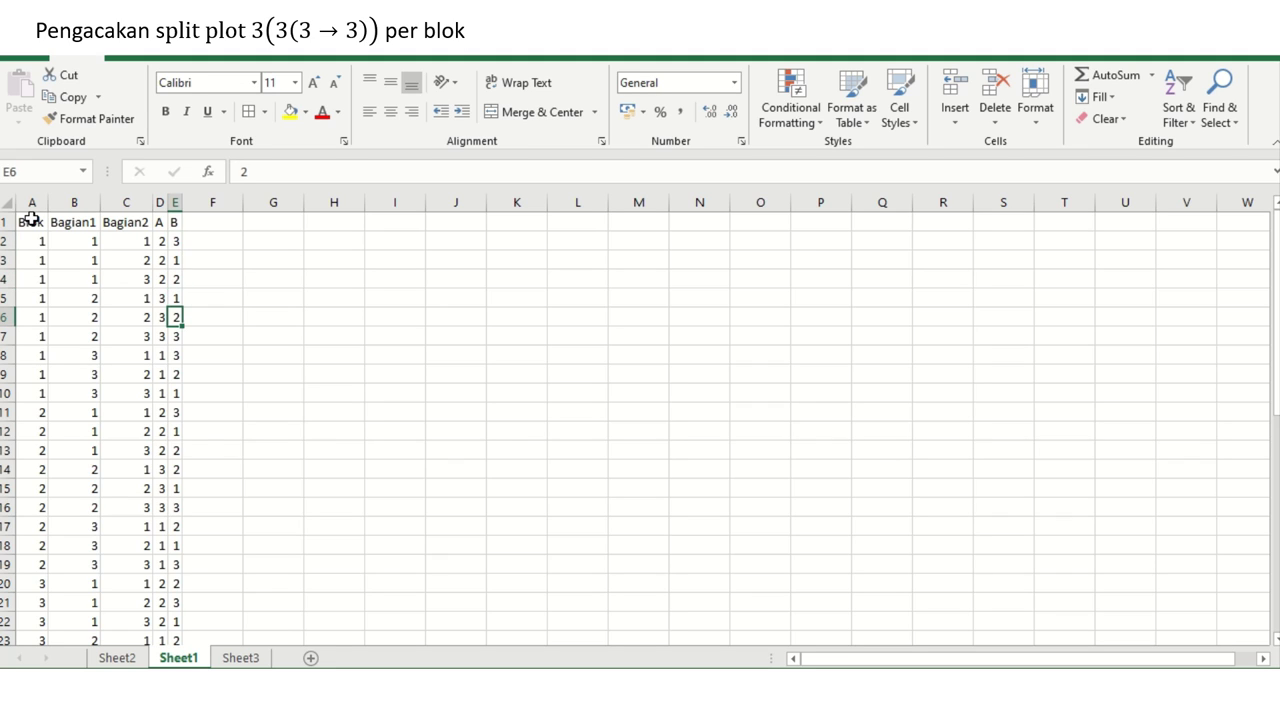
pyautogui.press('Up')
pyautogui.press('Left')
pyautogui.press('Left')
pyautogui.press('Left')
pyautogui.press('Left')
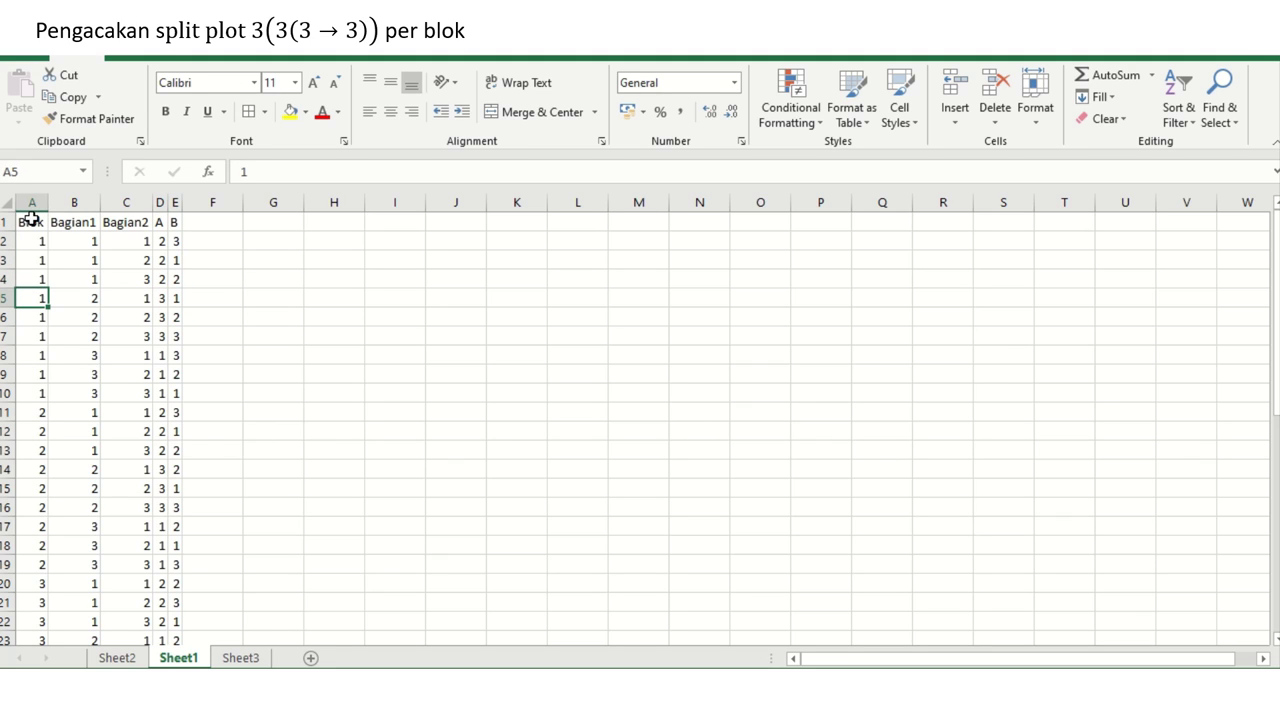
pyautogui.press('Right')
pyautogui.press('Right')
pyautogui.press('Left')
pyautogui.hotkey('shift', 'Down')
pyautogui.hotkey('shift', 'Down')
pyautogui.hotkey('shift', 'Down')
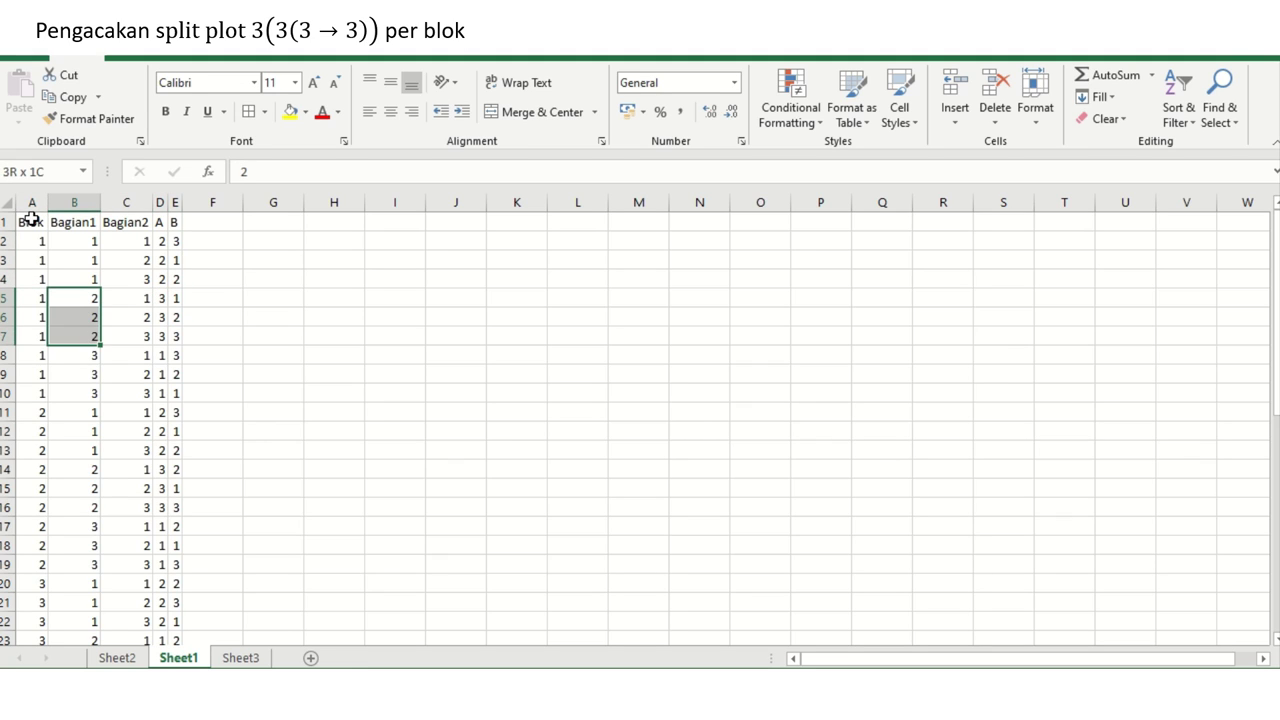
pyautogui.hotkey('shift', 'Up')
pyautogui.press('Right')
pyautogui.press('Right')
pyautogui.press('Left')
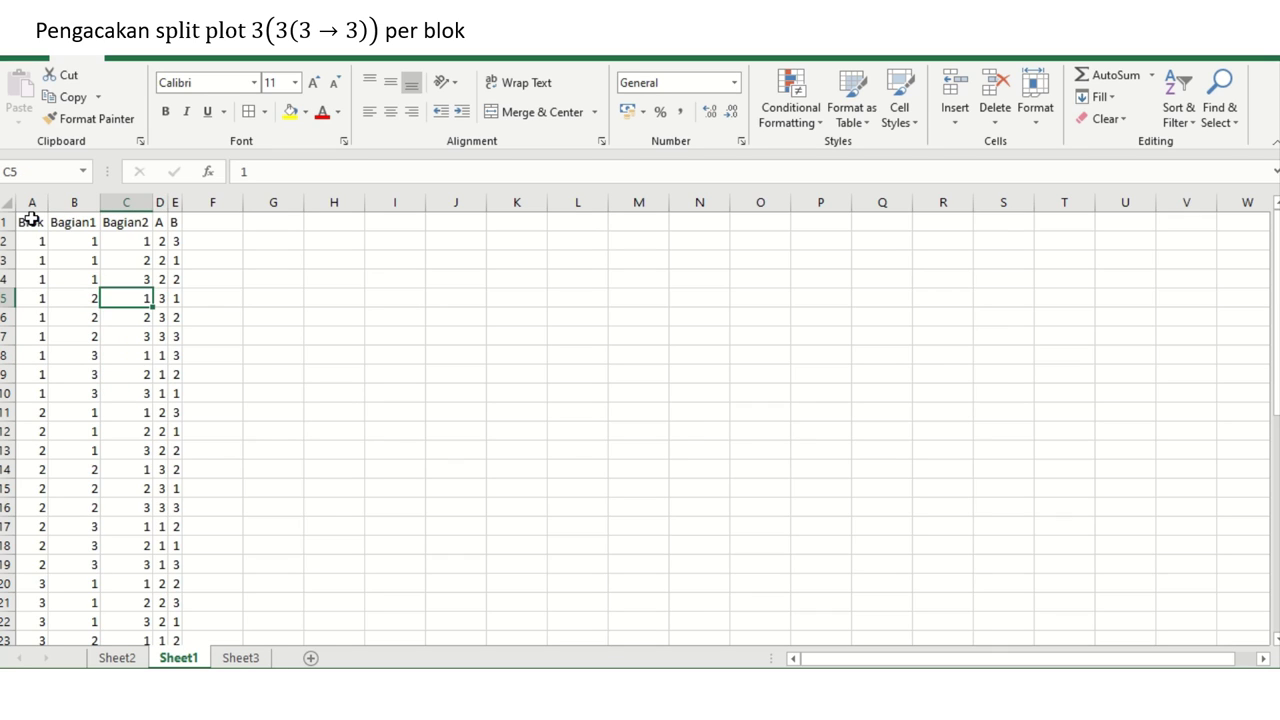
pyautogui.press('Right')
pyautogui.hotkey('shift', 'Down')
pyautogui.hotkey('shift', 'Down')
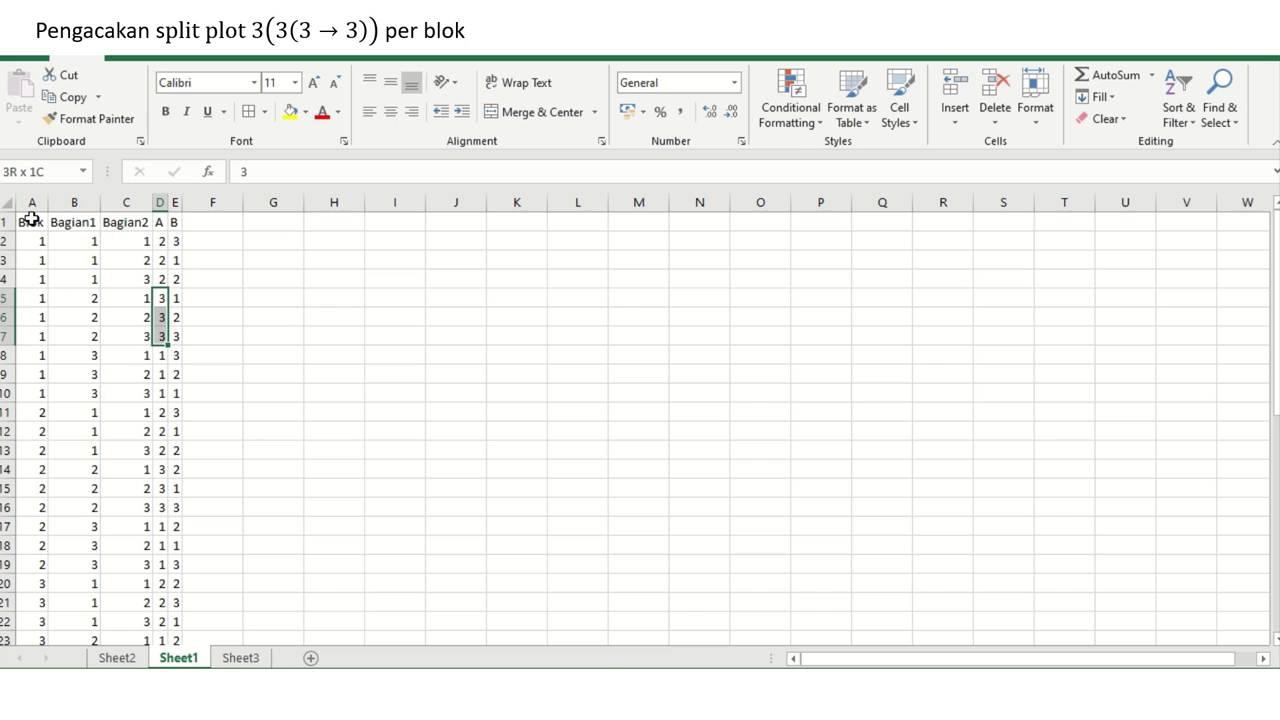
pyautogui.press('Right')
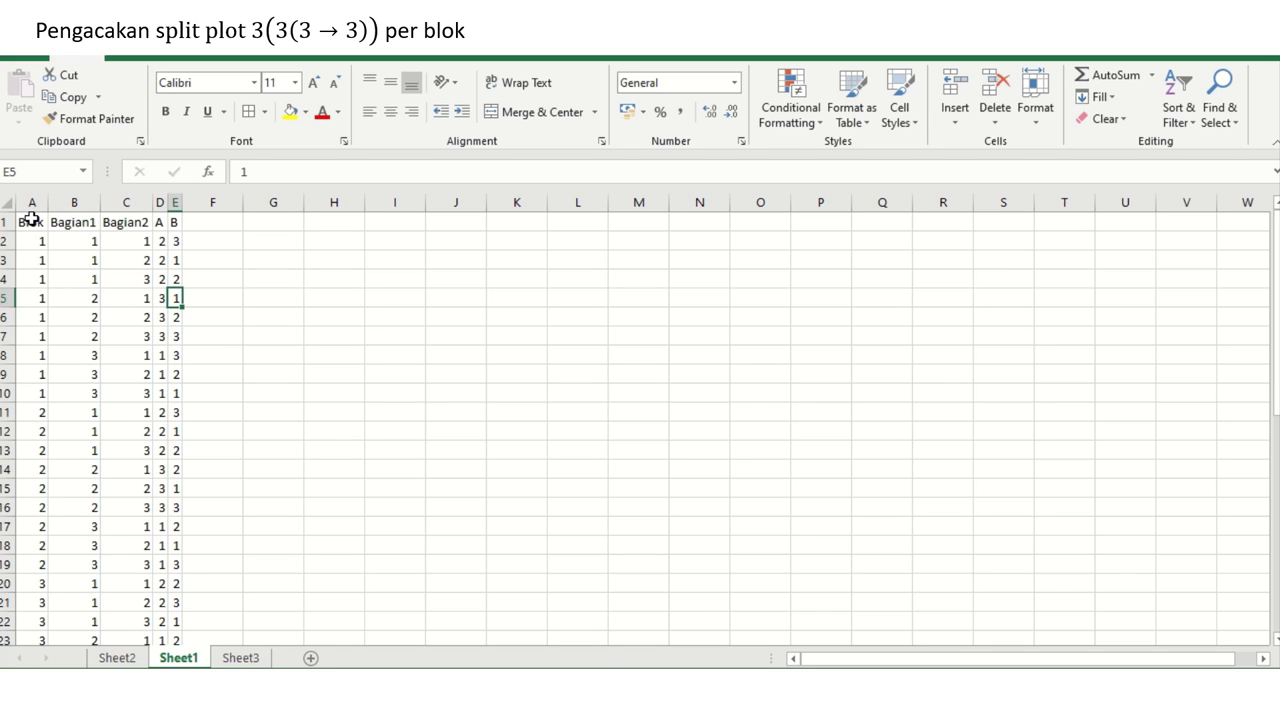
pyautogui.hotkey('shift', 'Down')
pyautogui.hotkey('shift', 'Down')
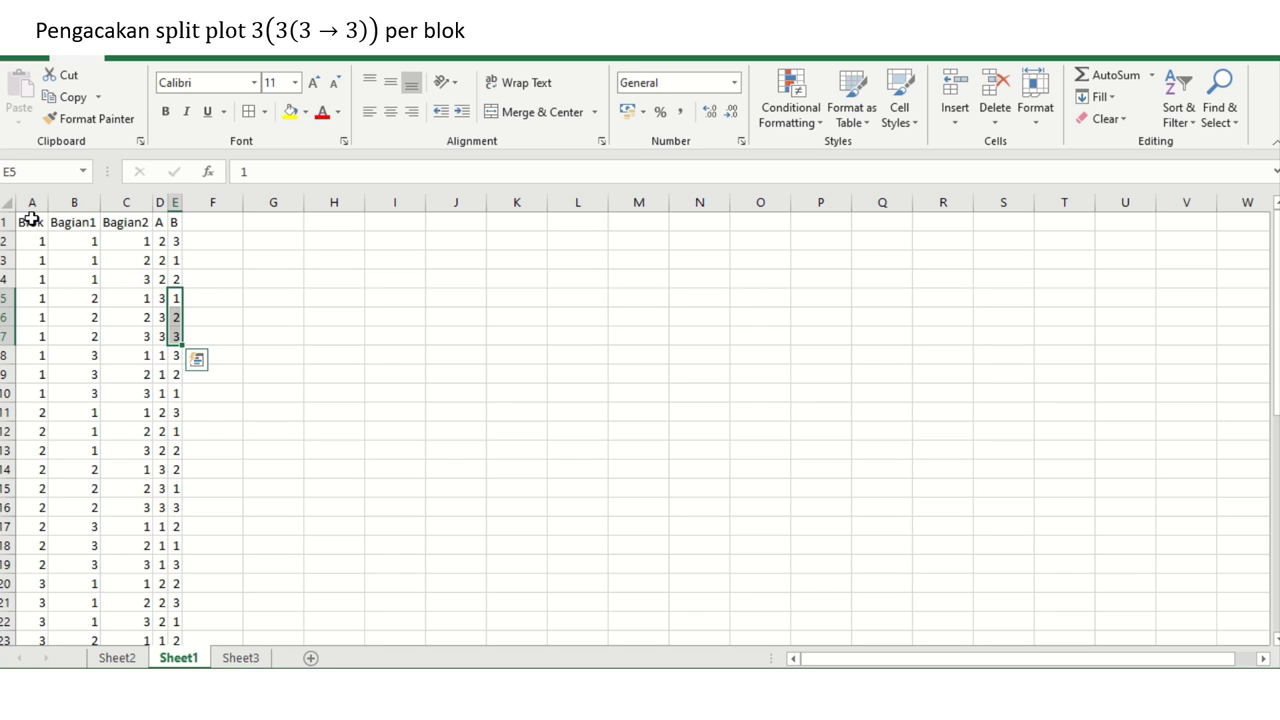
# - Review the Blok, Bagian1 and Bagian2 numbers of block 1's third main plot, starting in row 8
pyautogui.press('Down')
pyautogui.press('Down')
pyautogui.press('Down')
pyautogui.press('Left')
pyautogui.press('Left')
pyautogui.press('Left')
pyautogui.press('Left')
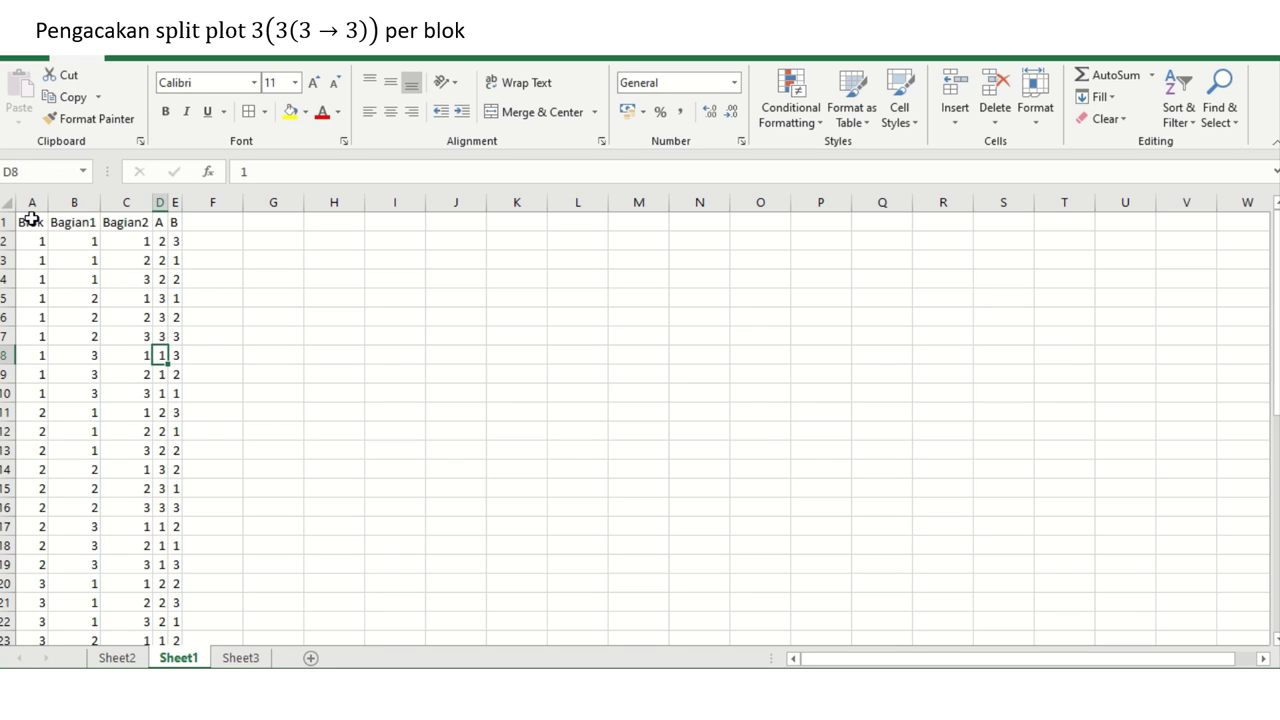
pyautogui.press('Down')
pyautogui.press('Down')
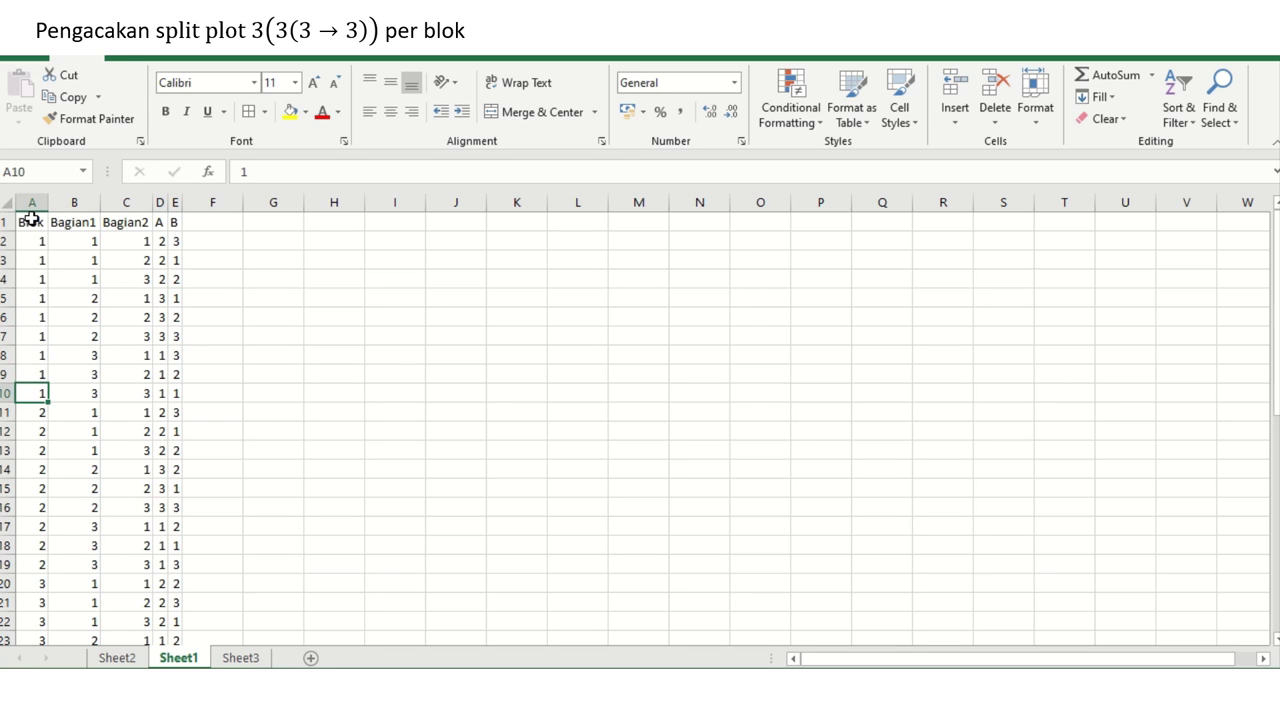
pyautogui.press('Up')
pyautogui.press('Up')
pyautogui.press('Right')
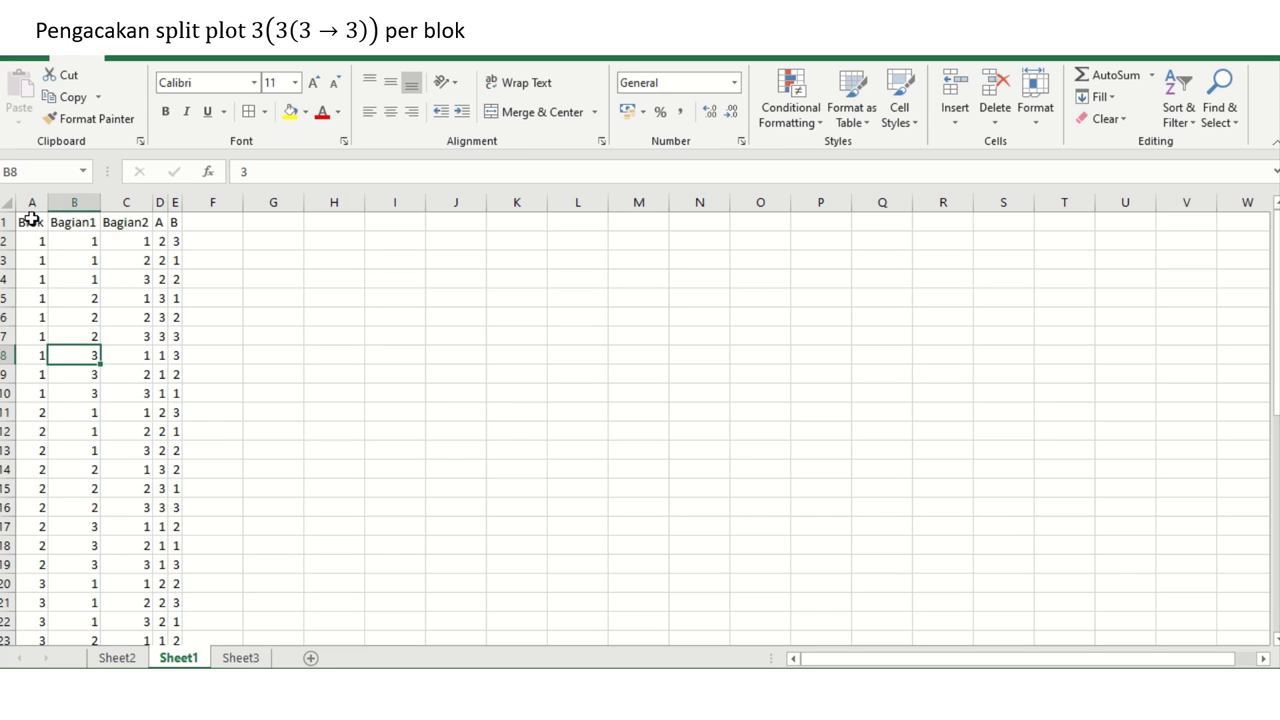
pyautogui.press('Right')
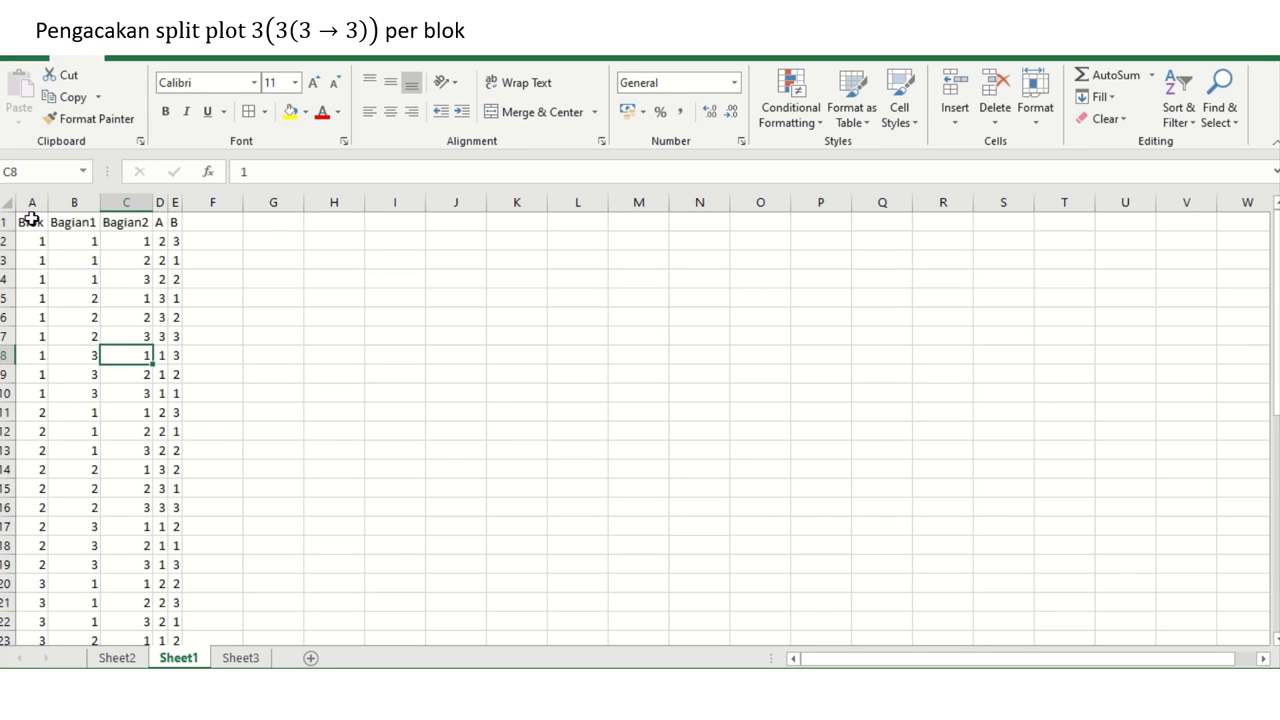
pyautogui.press('Right')
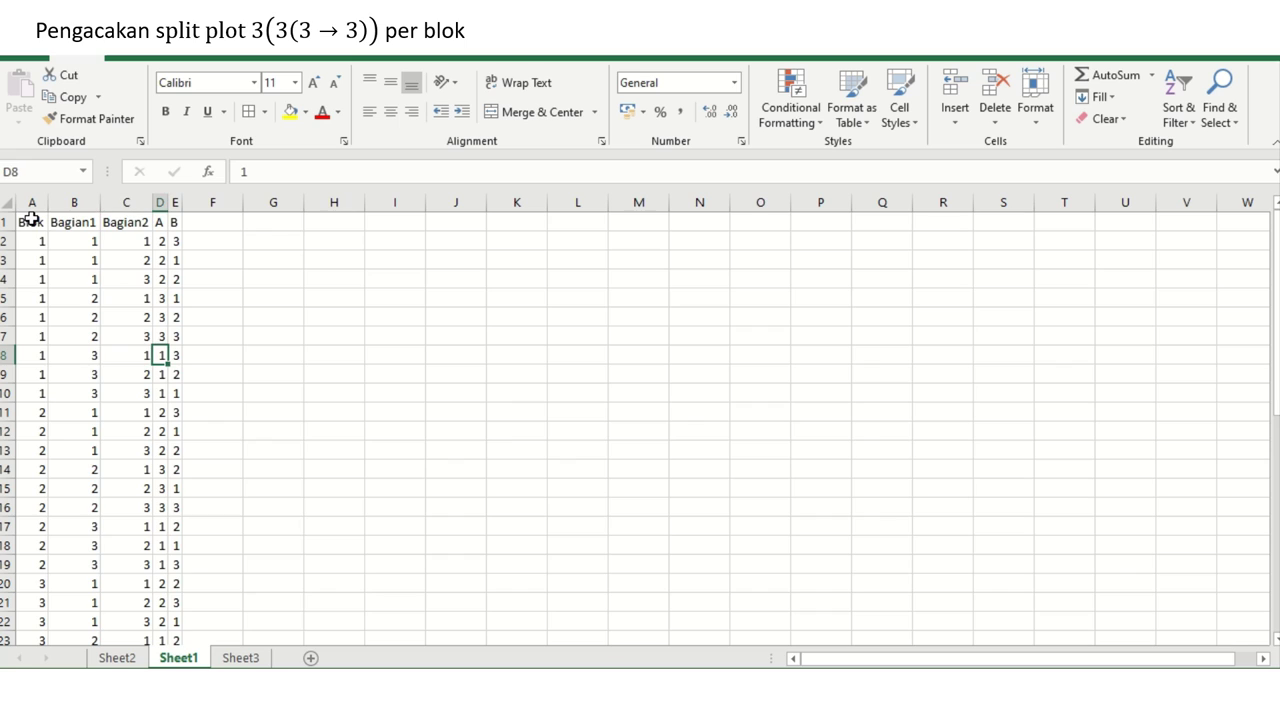
# - Examine the A levels and B levels of block 1's third main plot in rows 8 to 10
pyautogui.hotkey('shift', 'Down')
pyautogui.hotkey('shift', 'Down')
pyautogui.hotkey('shift', 'Down')
pyautogui.hotkey('shift', 'Up')
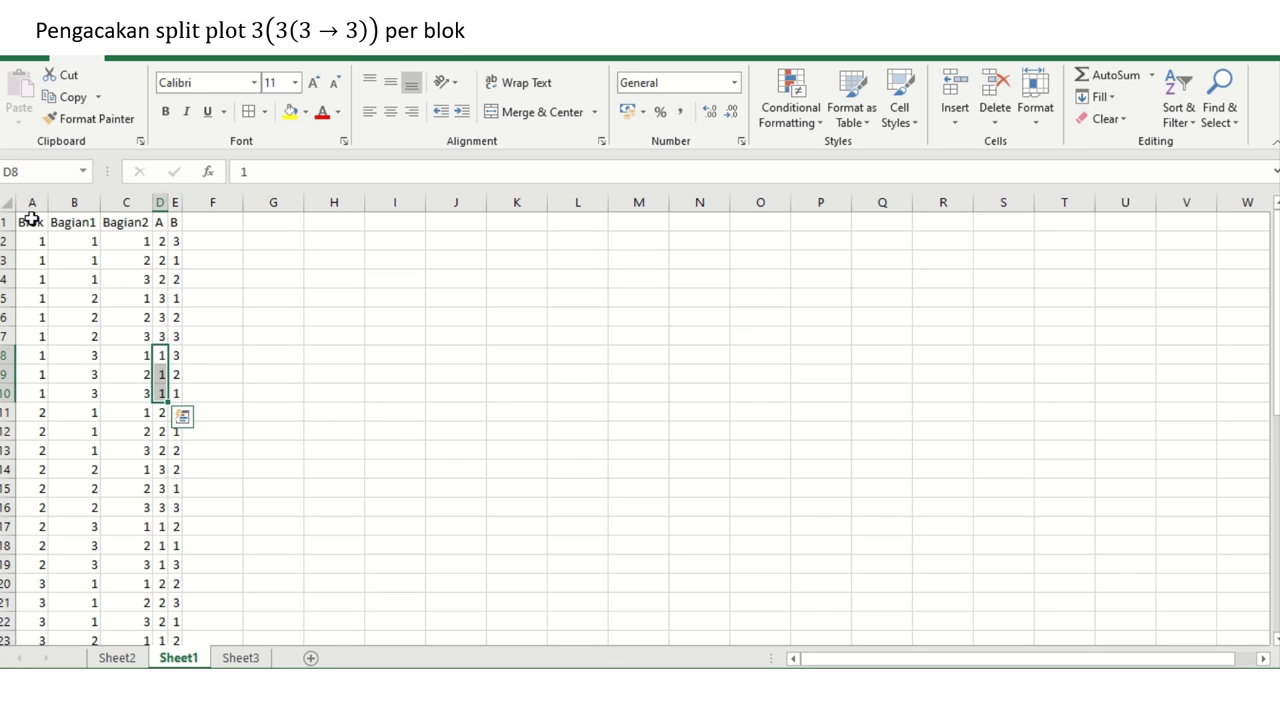
pyautogui.press('Right')
pyautogui.hotkey('shift', 'Down')
pyautogui.hotkey('shift', 'Down')
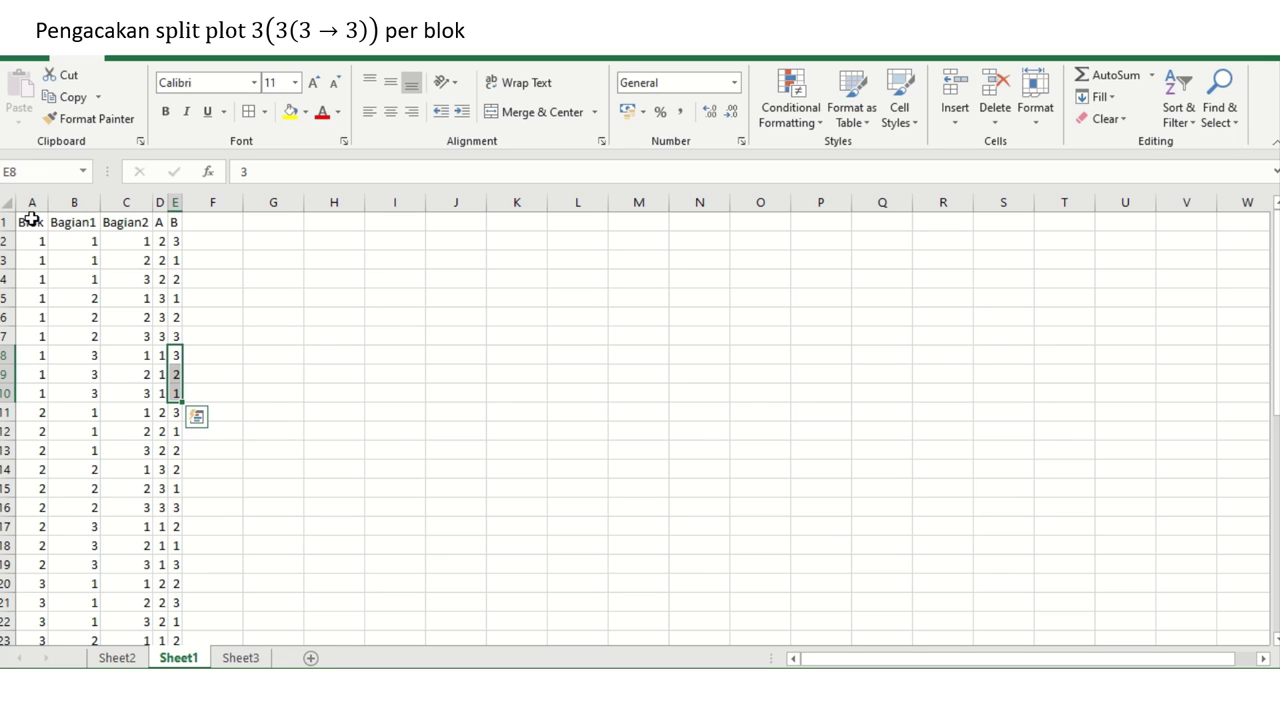
# - Recheck the B levels, A levels and Bagian2 numbers of block 1's first main plot in rows 2 to 4
pyautogui.press('Down')
pyautogui.press('Down')
pyautogui.press('Down')
pyautogui.press('Down')
pyautogui.press('Down')
pyautogui.press('Down')
pyautogui.press('Down')
pyautogui.press('Down')
pyautogui.press('Down')
pyautogui.press('Down')
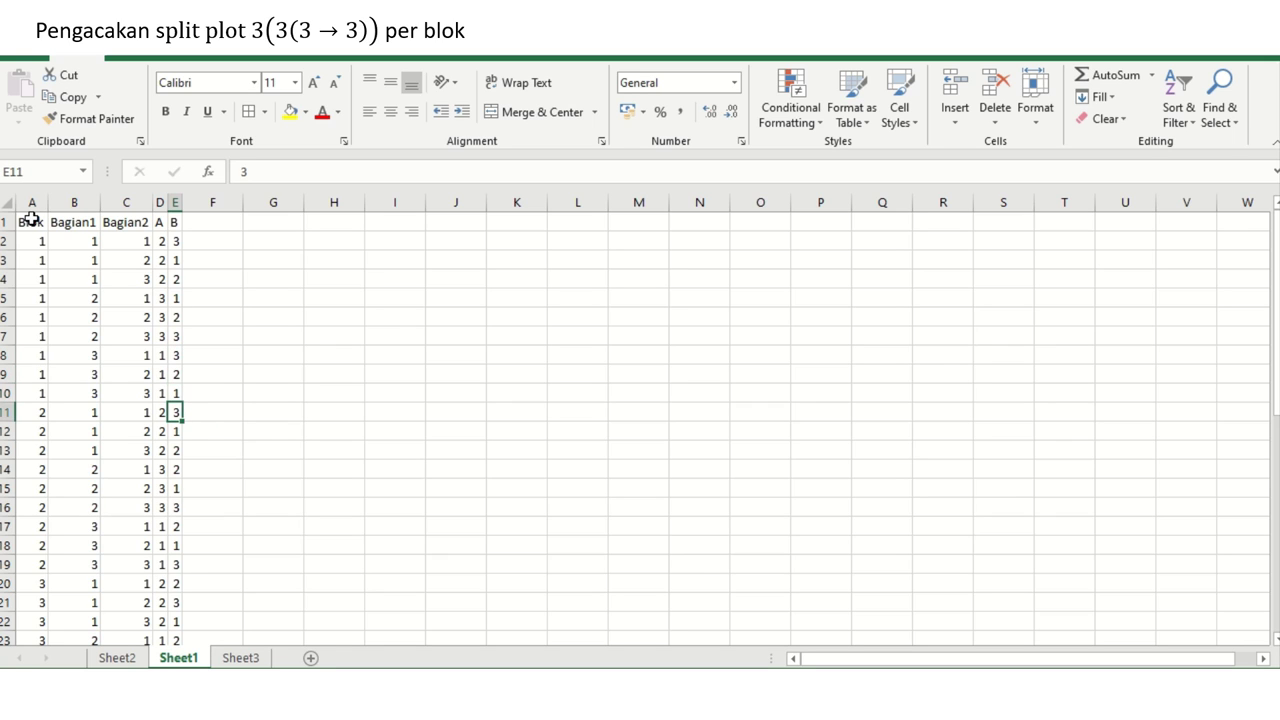
pyautogui.hotkey('ctrl', 'Up')
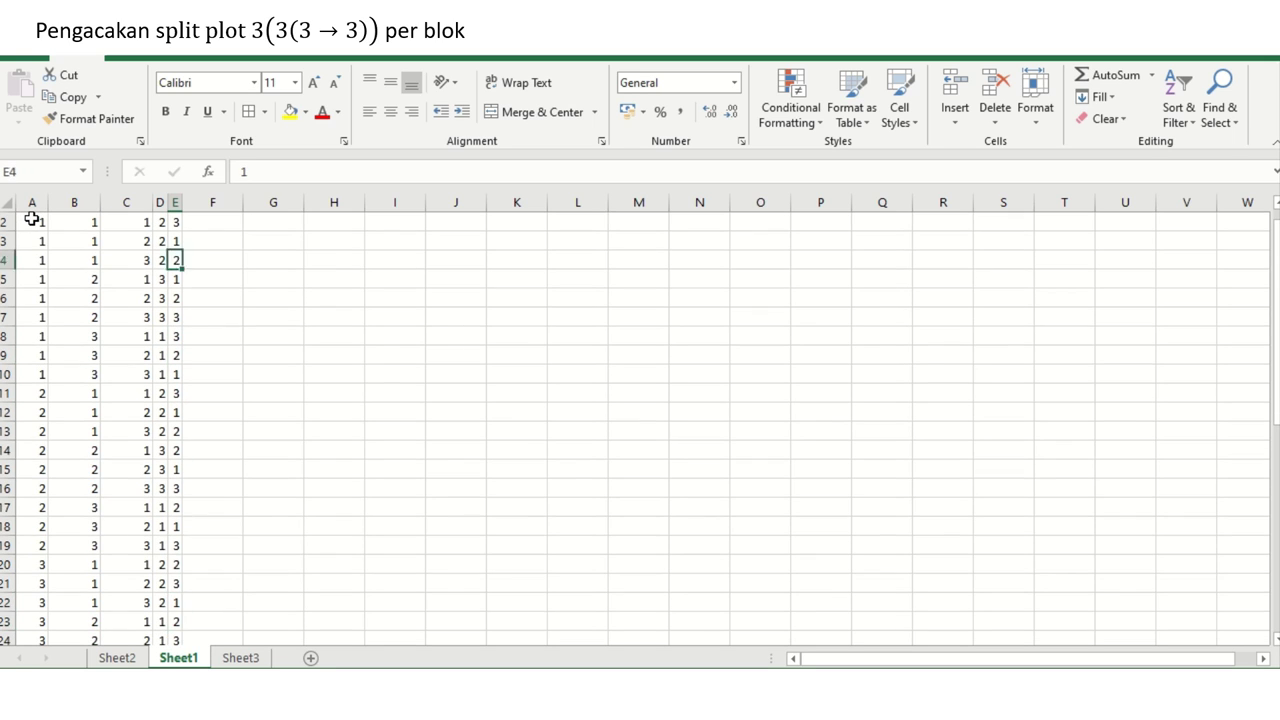
pyautogui.press('Down')
pyautogui.hotkey('shift', 'Down')
pyautogui.hotkey('shift', 'Down')
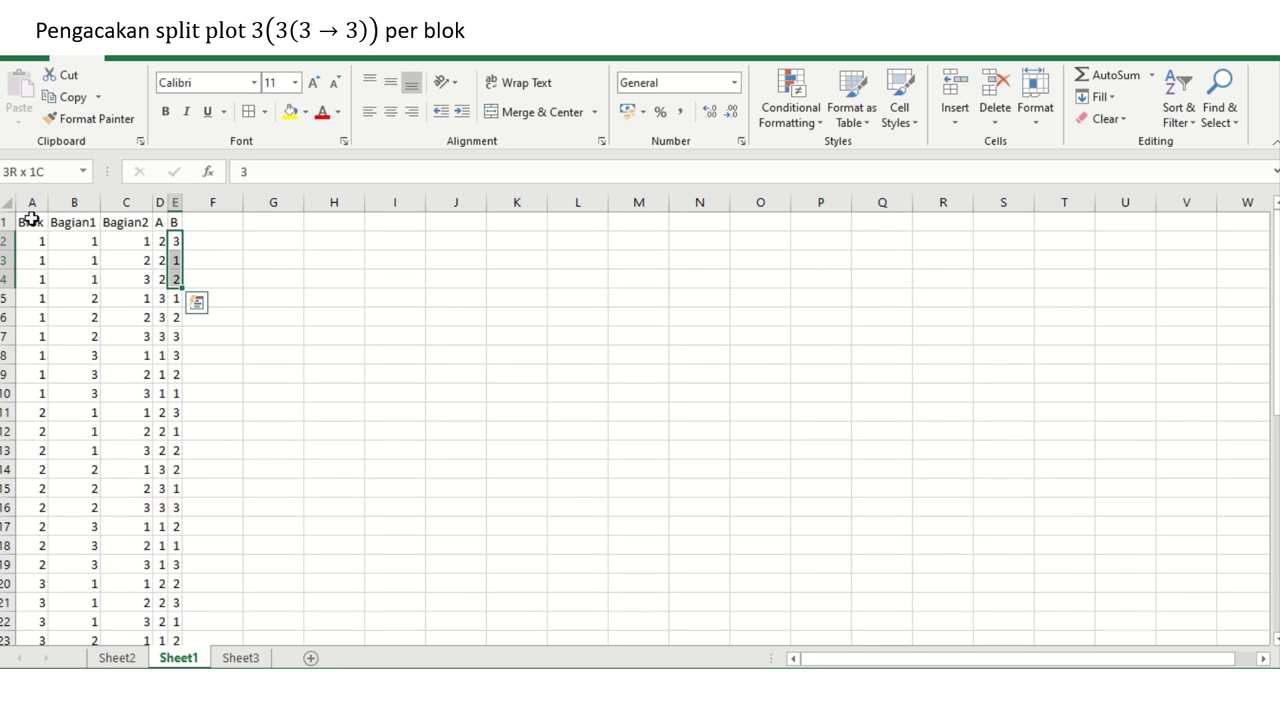
pyautogui.press('Left')
pyautogui.hotkey('shift', 'Down')
pyautogui.hotkey('shift', 'Down')
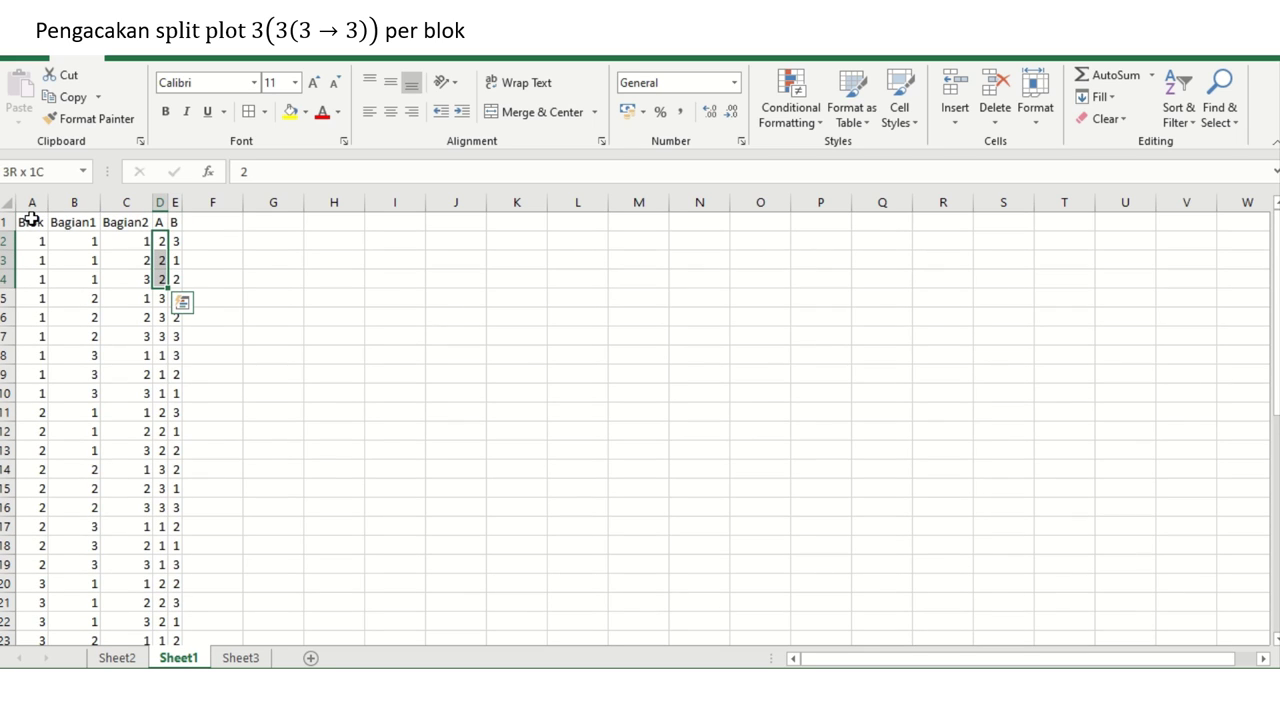
pyautogui.press('Left')
pyautogui.press('Down')
pyautogui.press('Down')
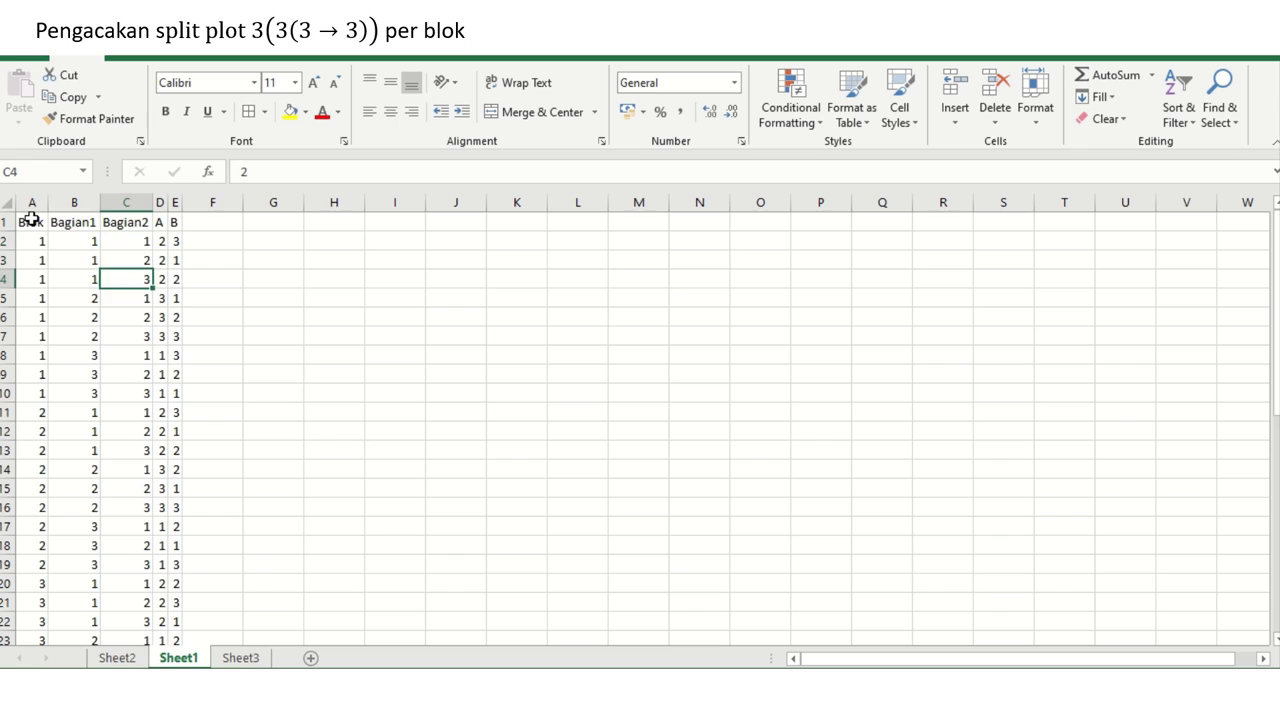
# - Compare the B and A levels of block 1's second main plot in rows 5 to 7, ending at the third plot's first B level
pyautogui.press('Down')
pyautogui.press('Down')
pyautogui.press('Right')
pyautogui.press('Right')
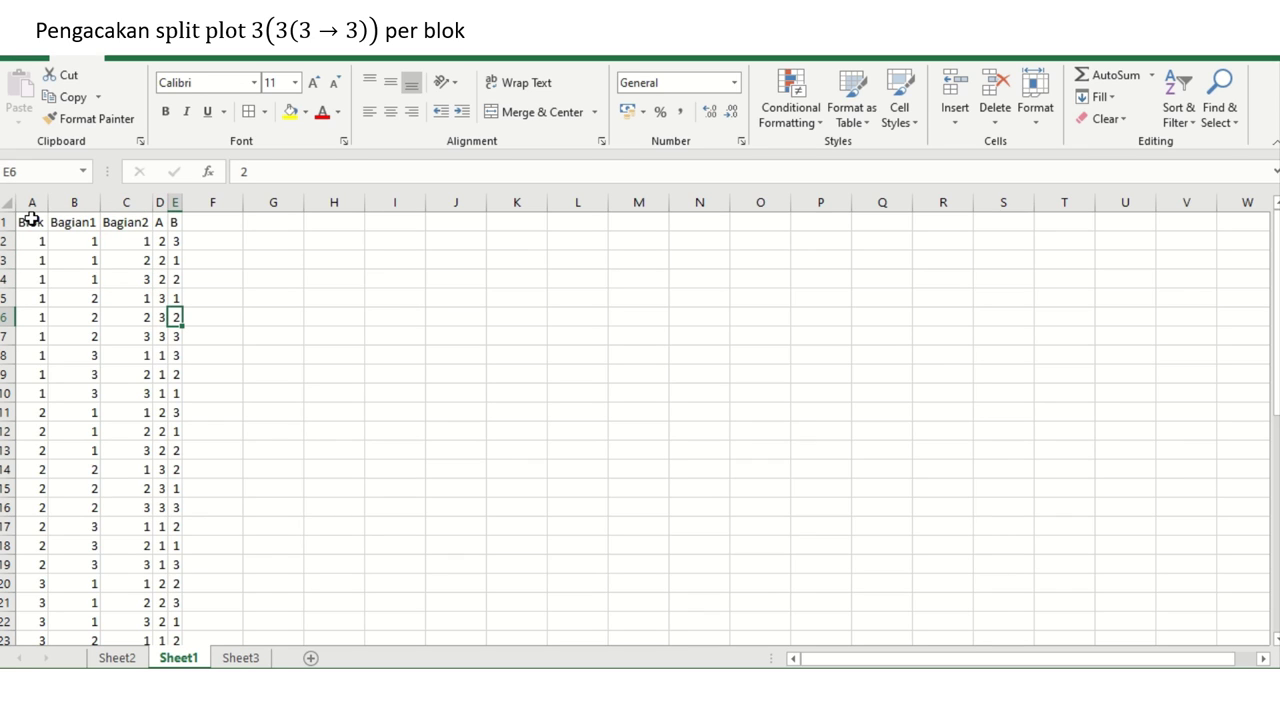
pyautogui.press('Up')
pyautogui.hotkey('shift', 'Down')
pyautogui.hotkey('shift', 'Down')
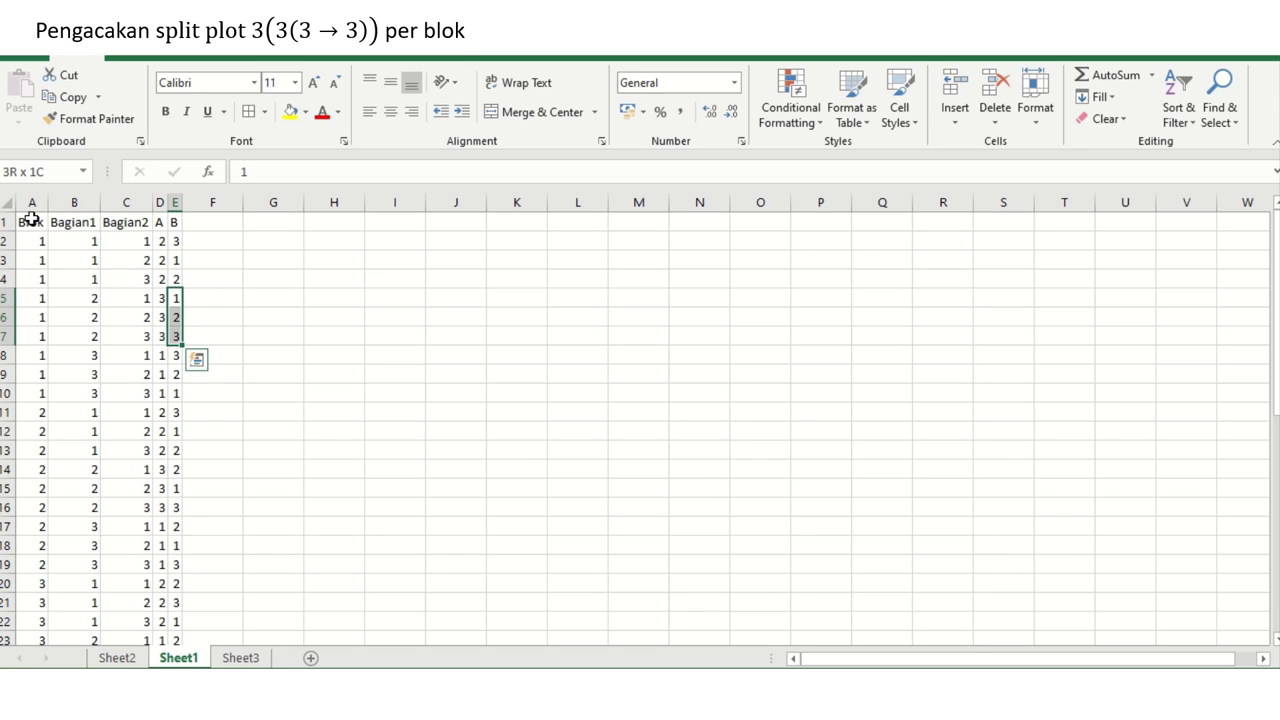
pyautogui.press('Left')
pyautogui.hotkey('shift', 'Down')
pyautogui.hotkey('shift', 'Down')
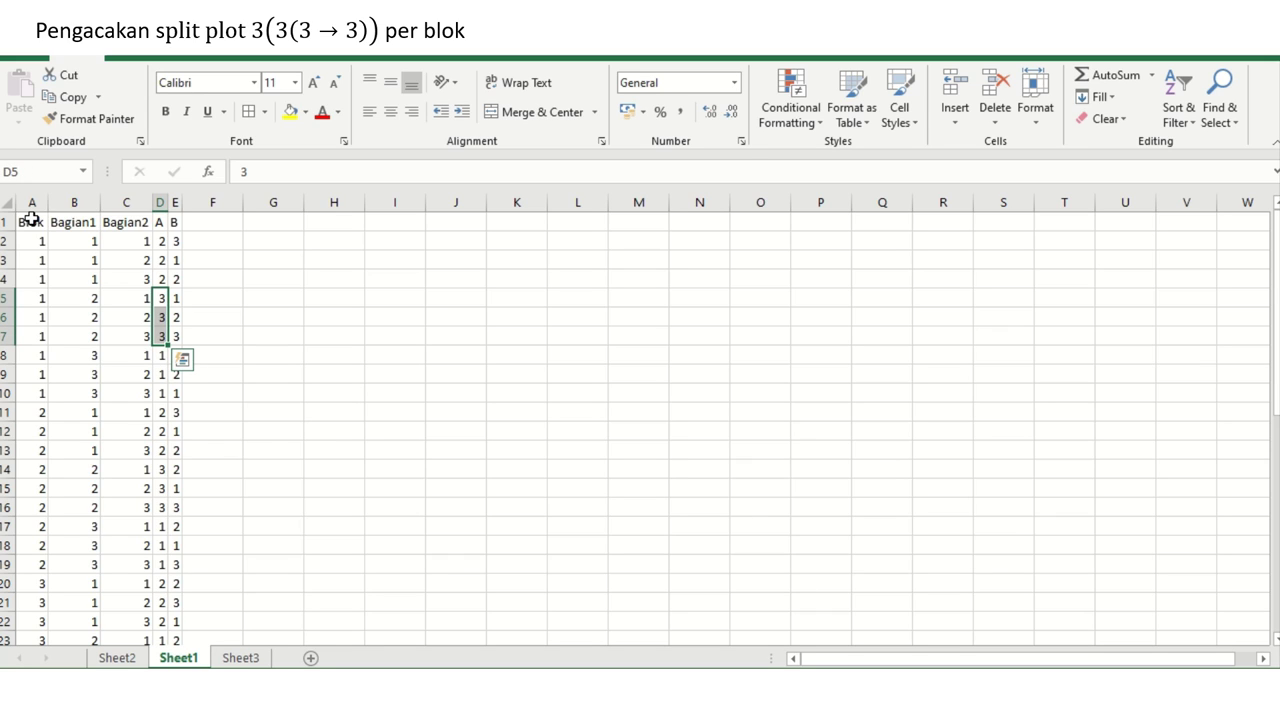
pyautogui.press('Down')
pyautogui.press('Down')
pyautogui.press('Down')
pyautogui.press('Down')
pyautogui.press('Right')
pyautogui.press('Up')
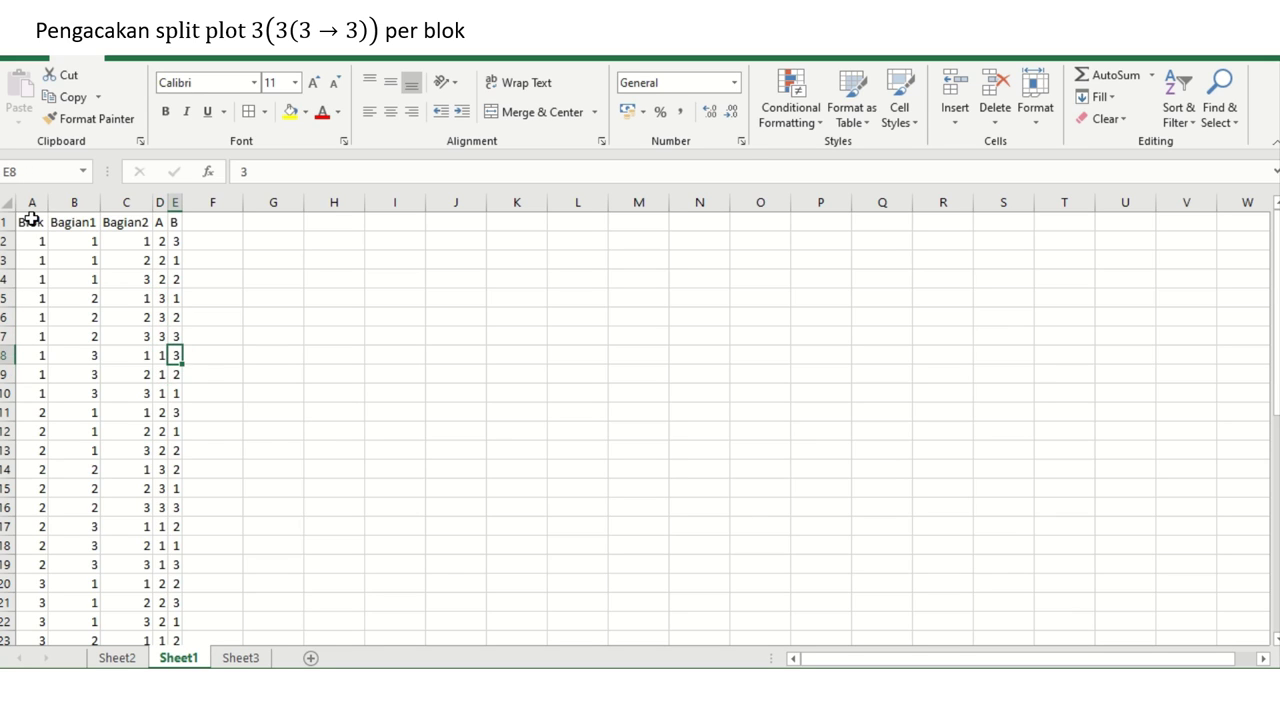
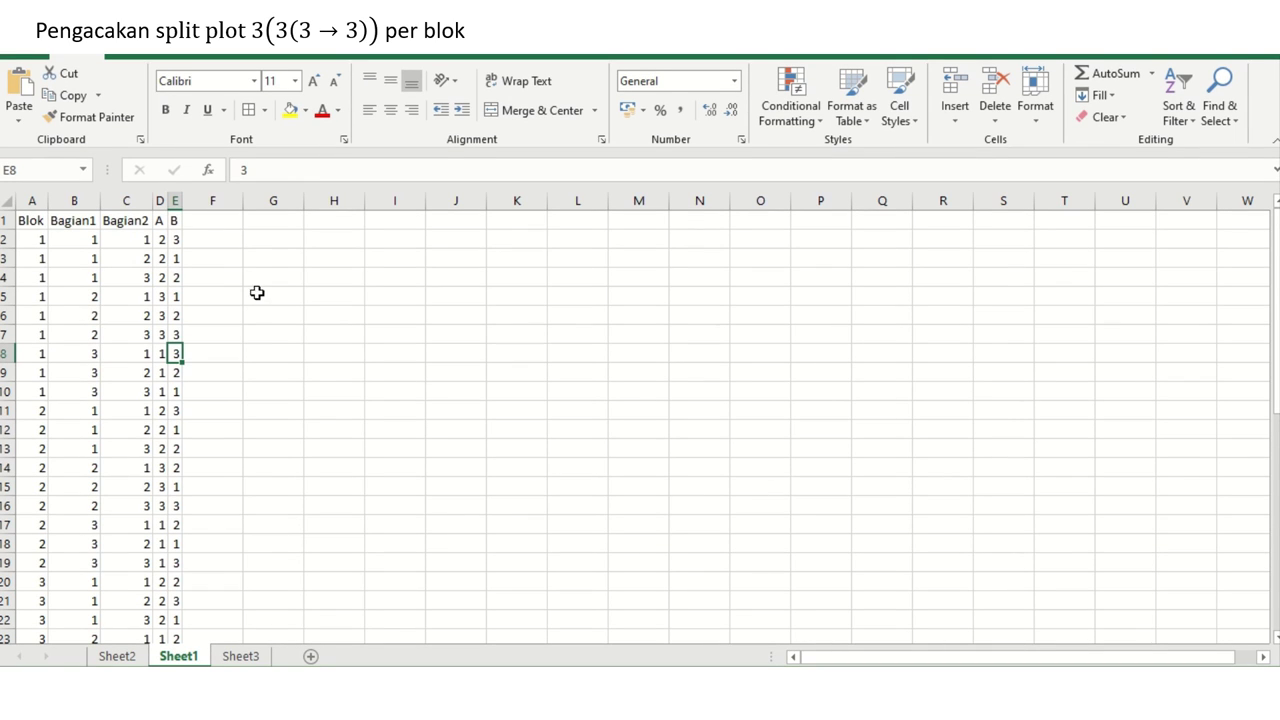
# - Add a new column headed Respon in F1, beside column B of the layout table
pyautogui.click(229, 224)
pyautogui.write('Re')
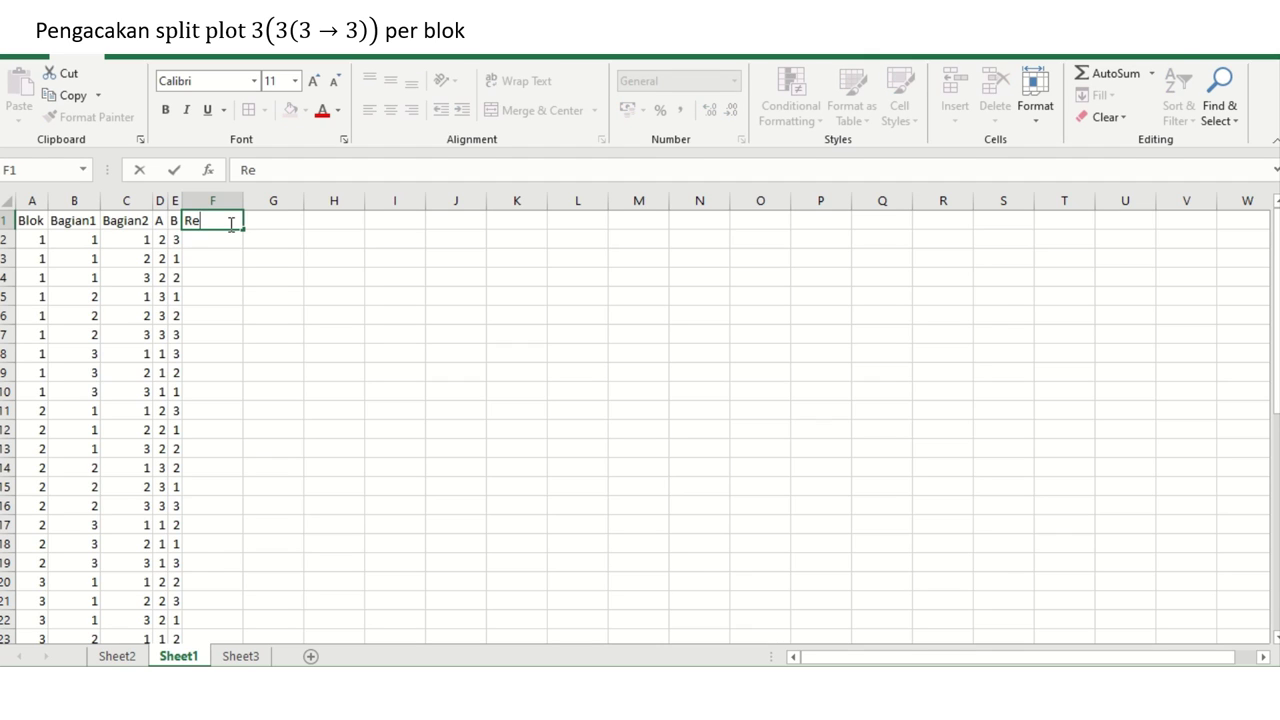
pyautogui.write('spon')
pyautogui.press('Return')
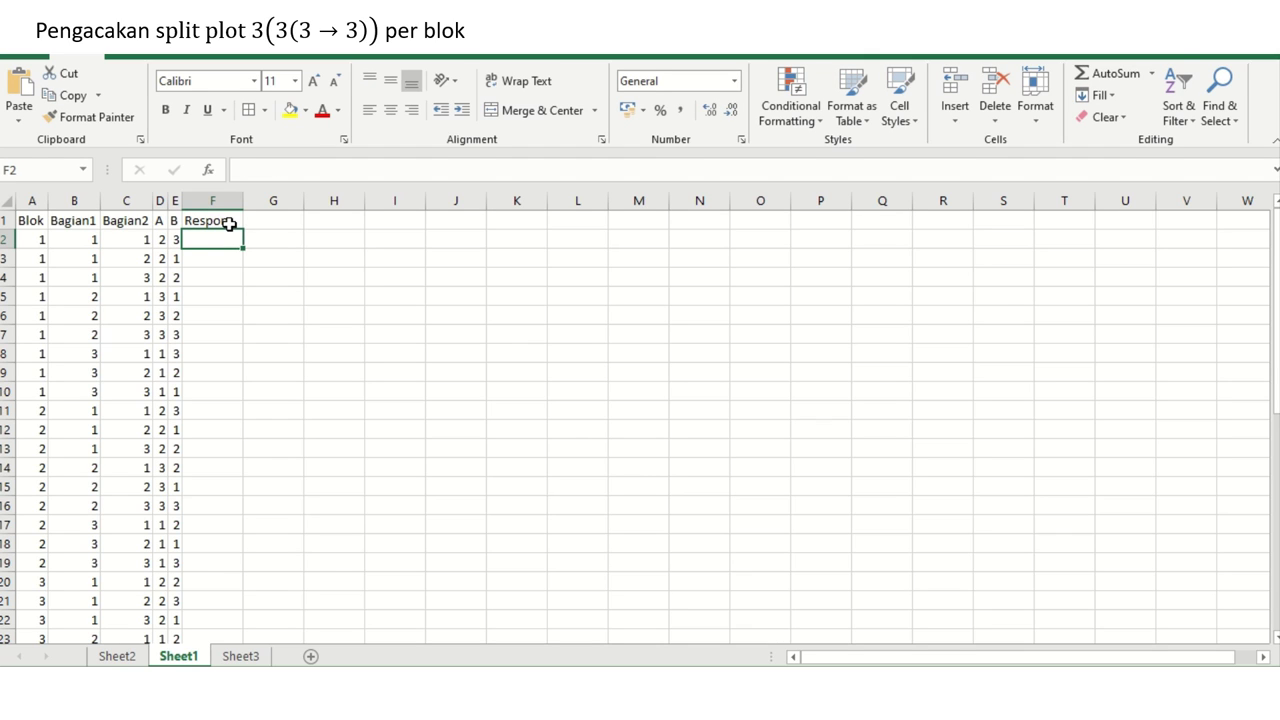
# - Enter the response labels y231 in F2 and y211 in F3, accepting the suggested fill for the rest of the column
pyautogui.write('y')
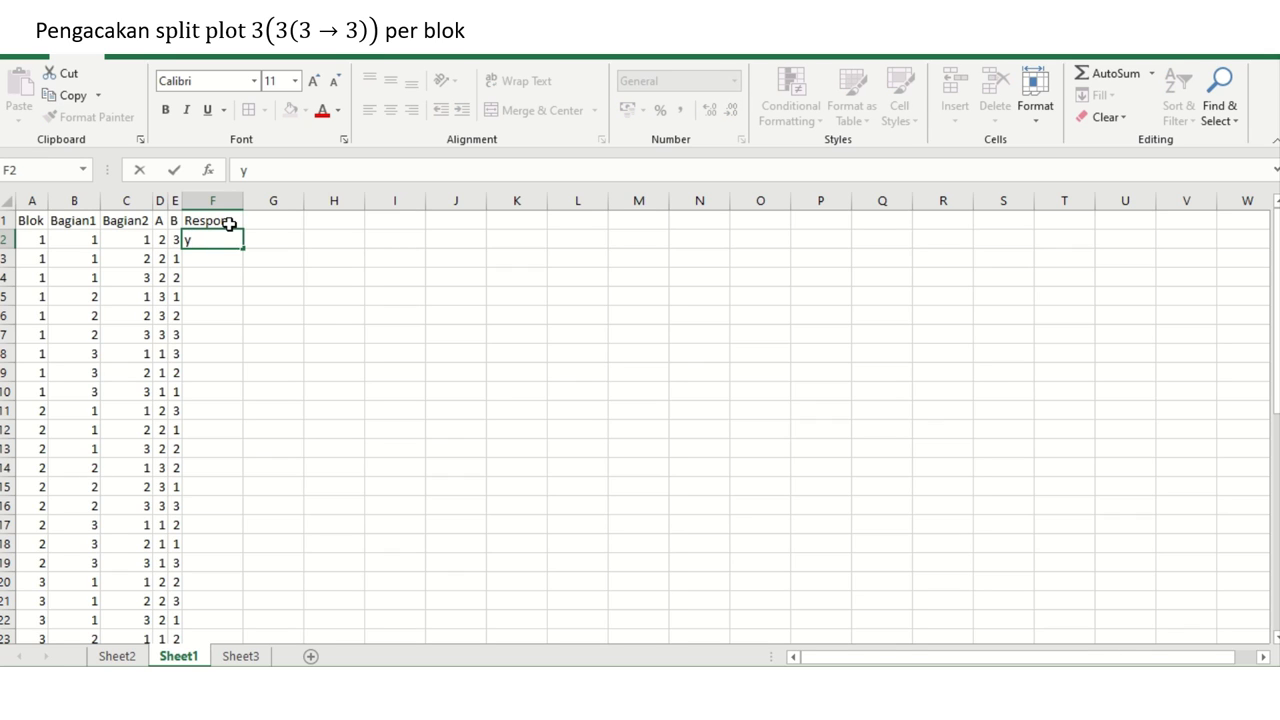
pyautogui.write('231')
pyautogui.press('Return')
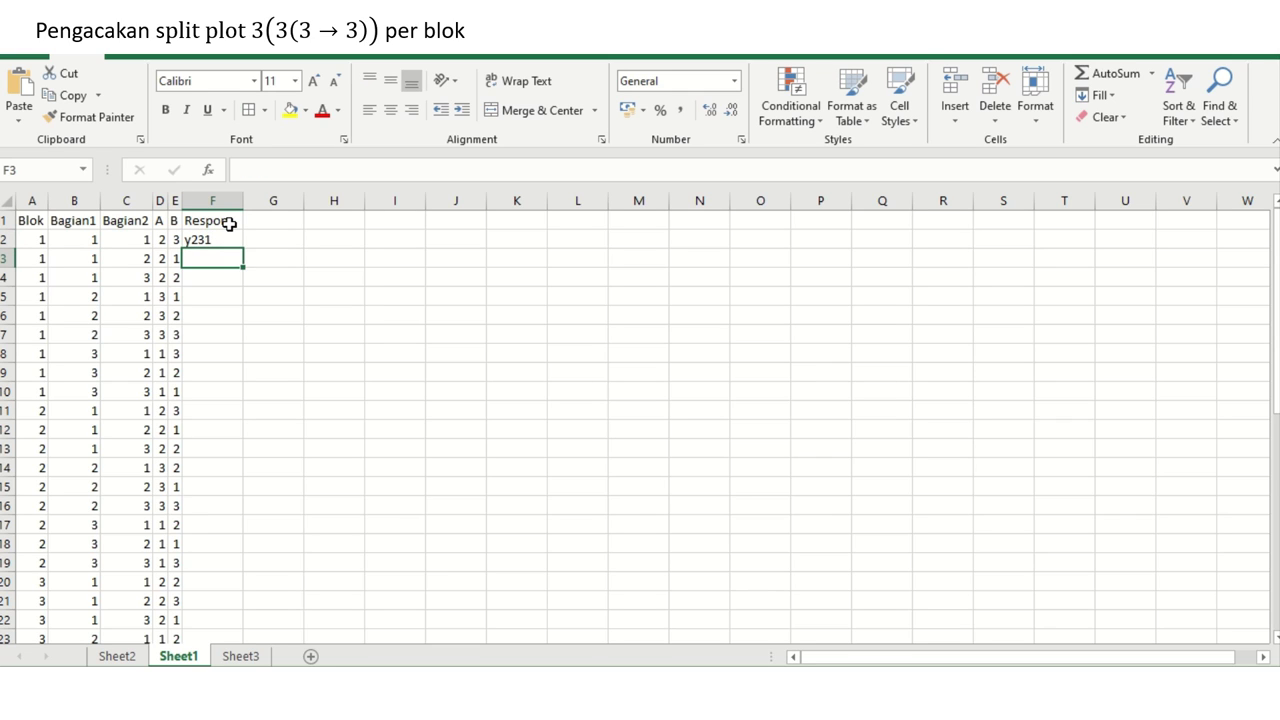
pyautogui.write('y')
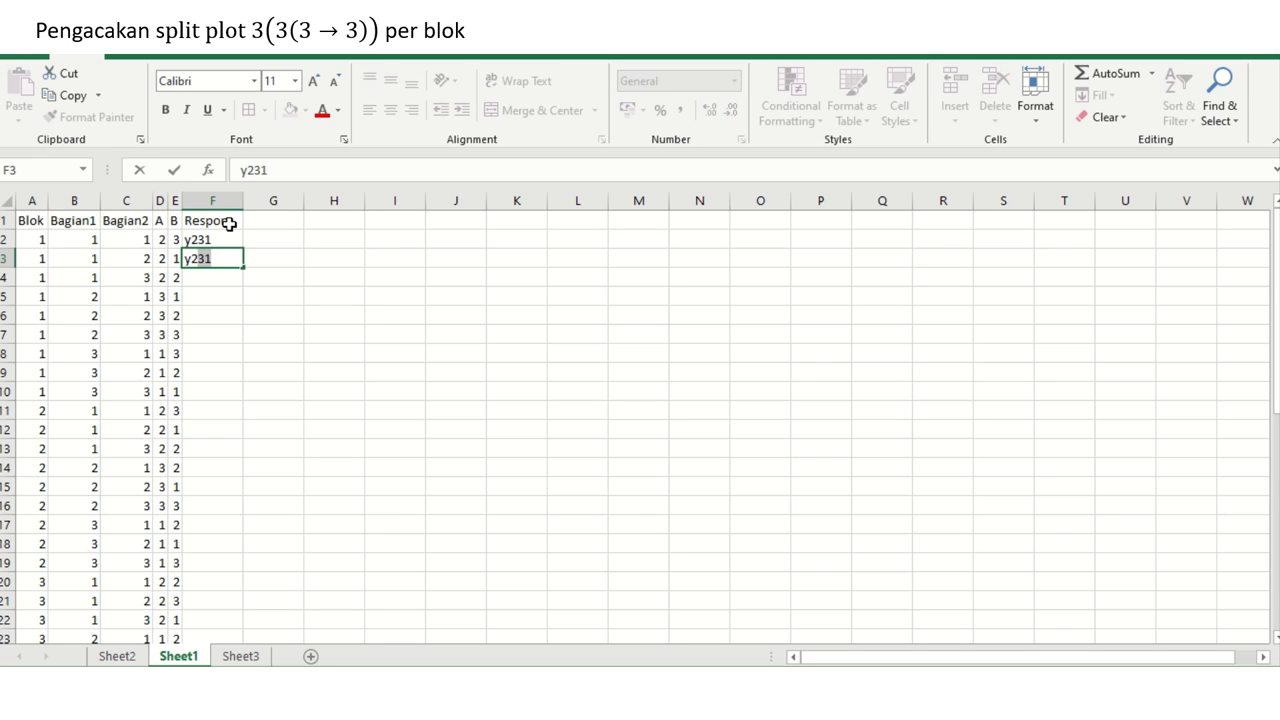
pyautogui.write('211')
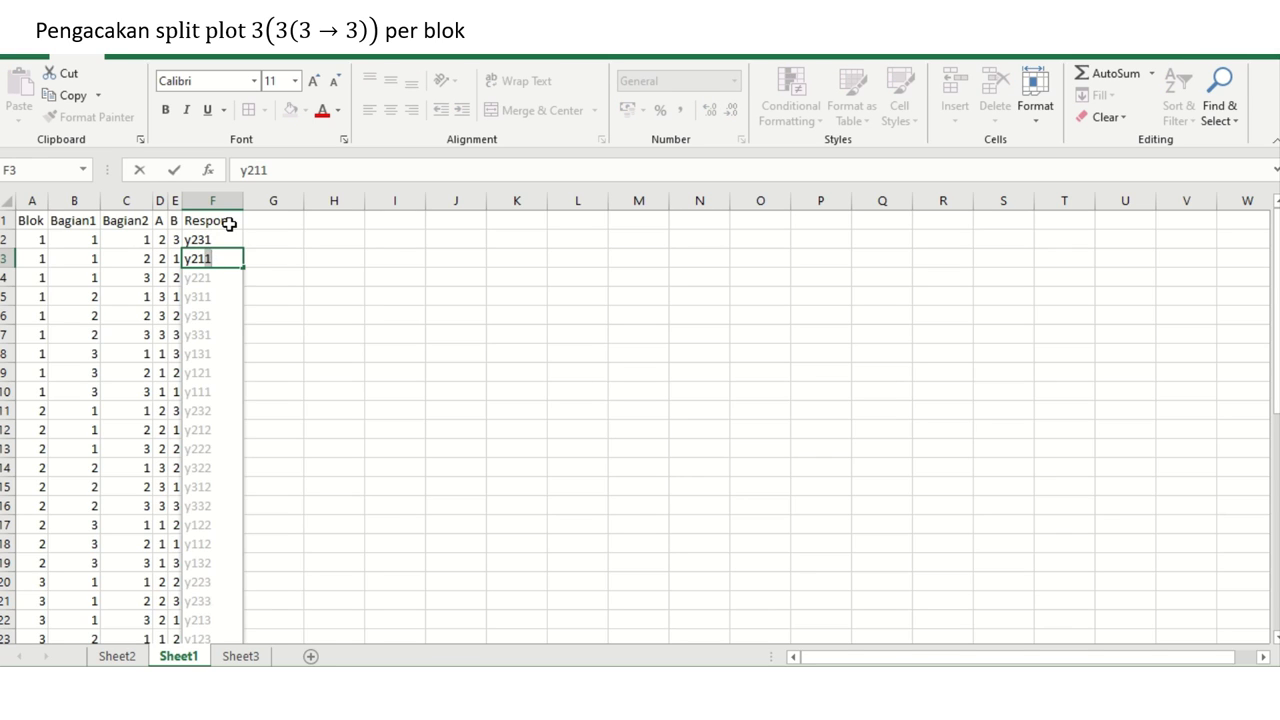
pyautogui.press('Return')
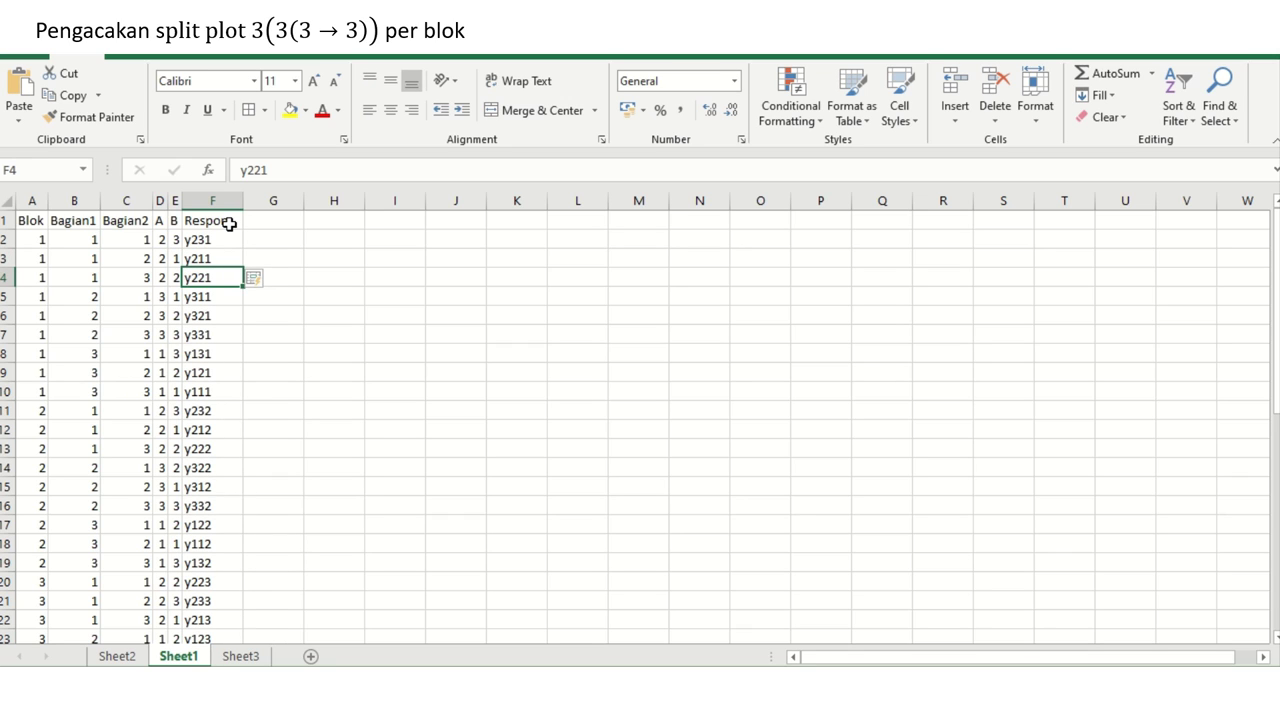
# - Replace the filled label in F4 with y and clear the filled Respon labels from F5 down
pyautogui.write('y')
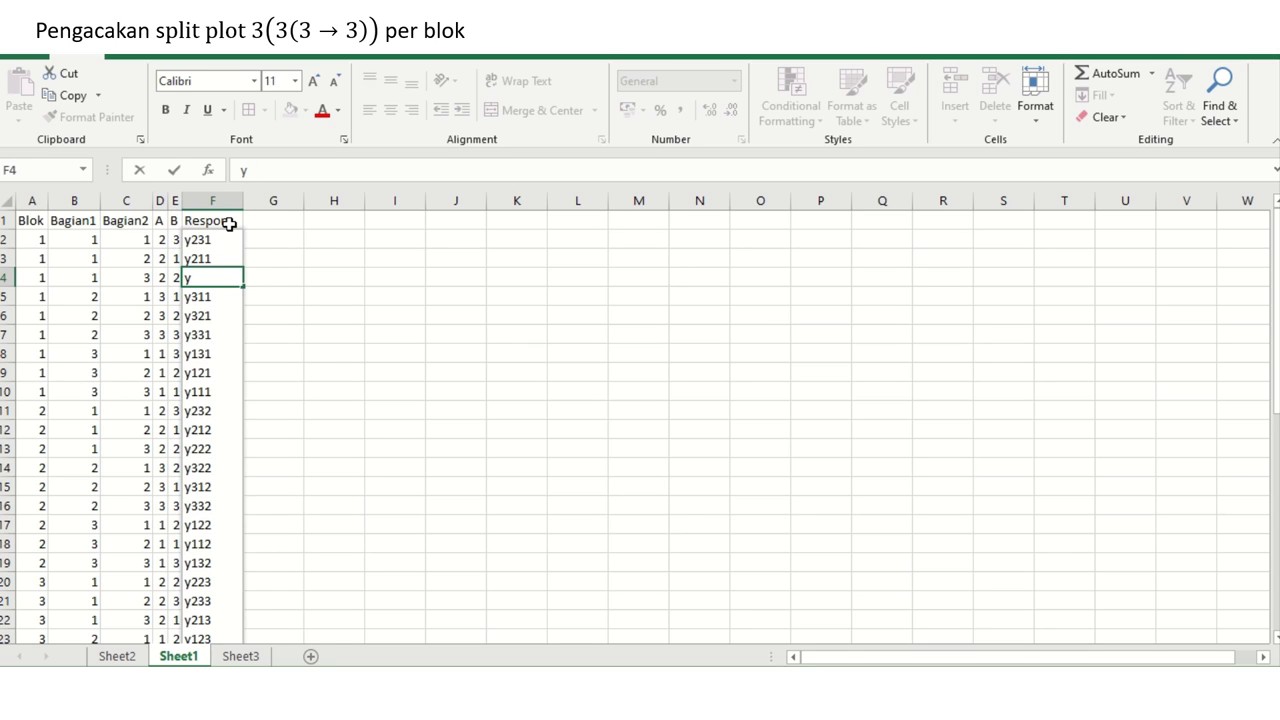
pyautogui.press('Return')
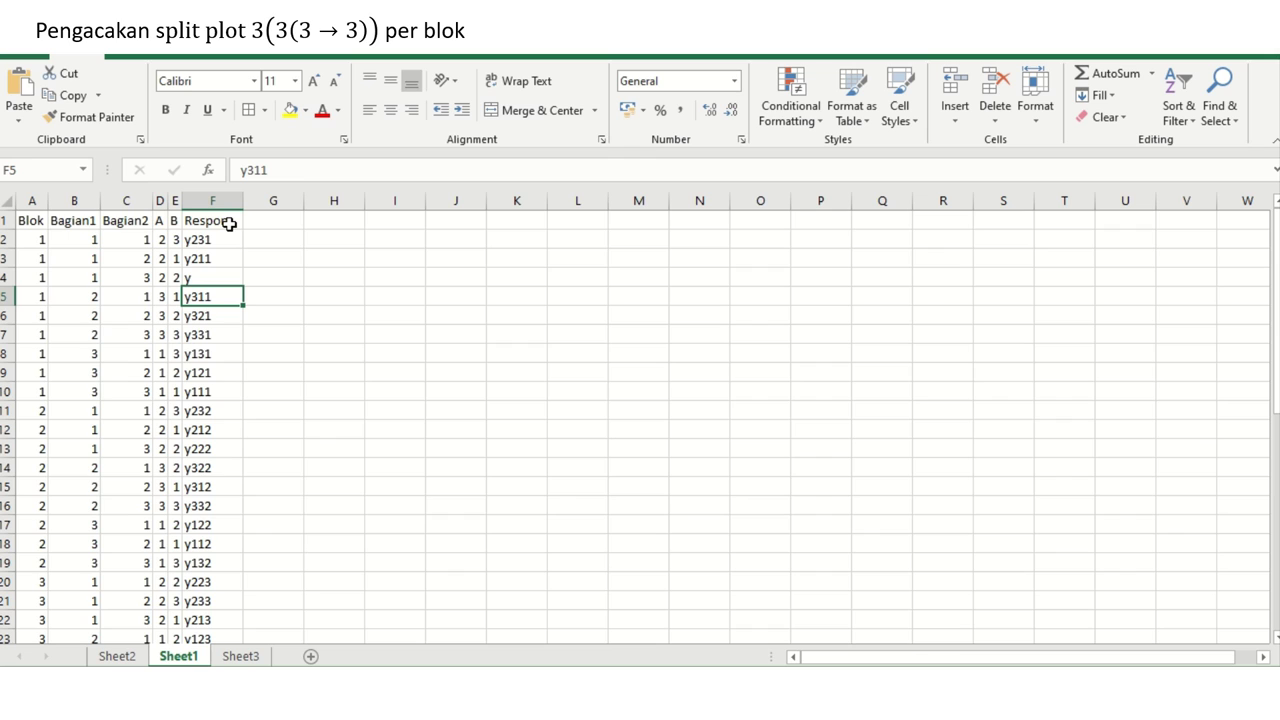
pyautogui.hotkey('ctrl', 'shift', 'Down')
pyautogui.press('Delete')
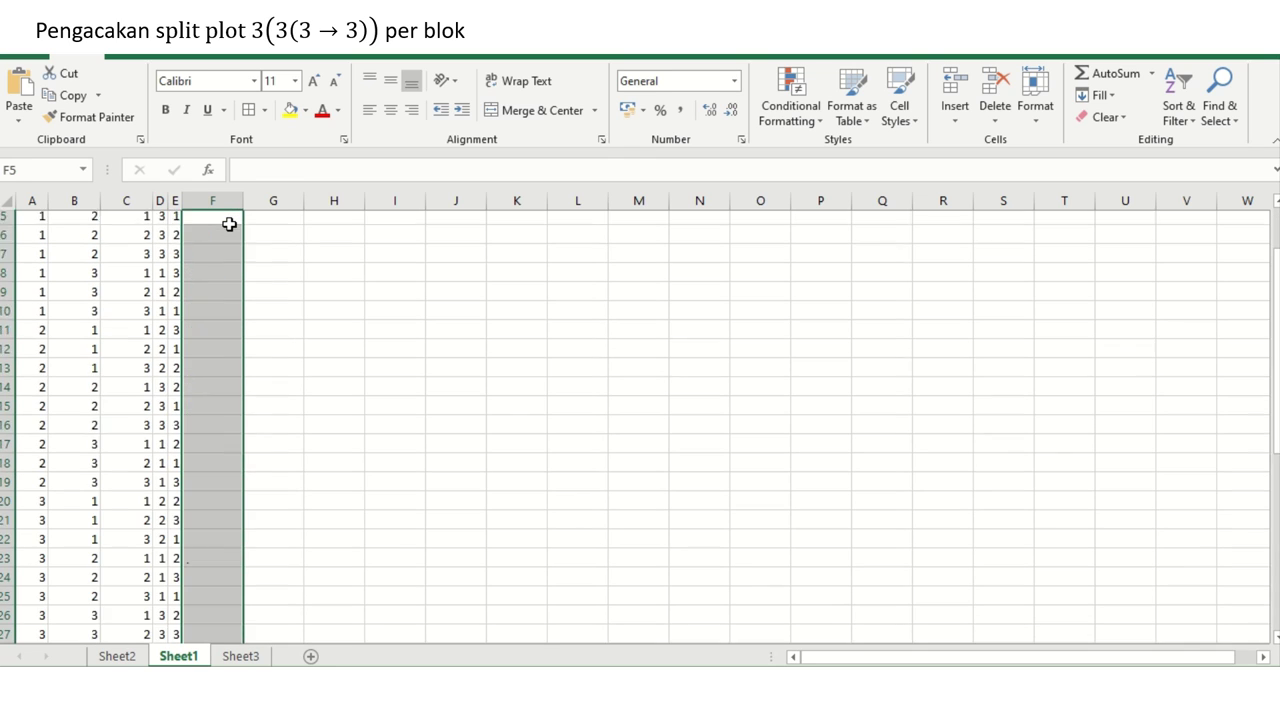
pyautogui.scroll(2, 229, 224)
pyautogui.press('Up')
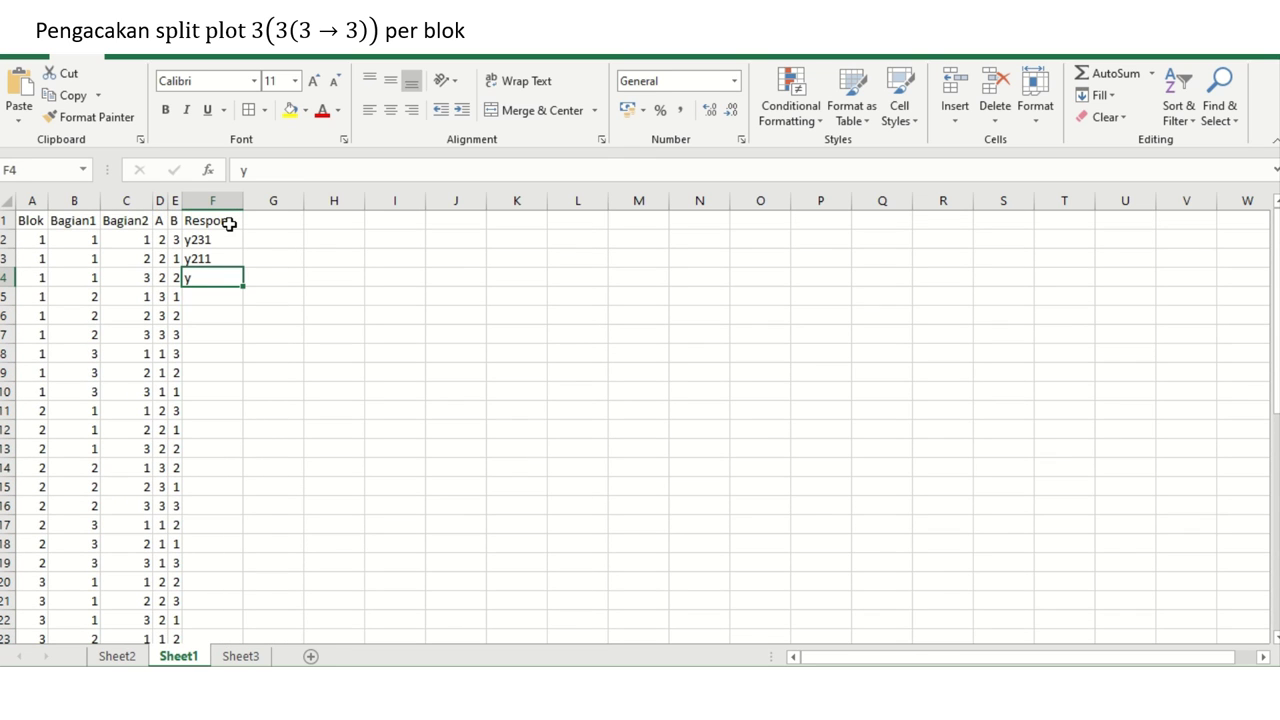
# - Complete the Respon label in F4 as y221 and enter y311 in F5
pyautogui.press('F2')
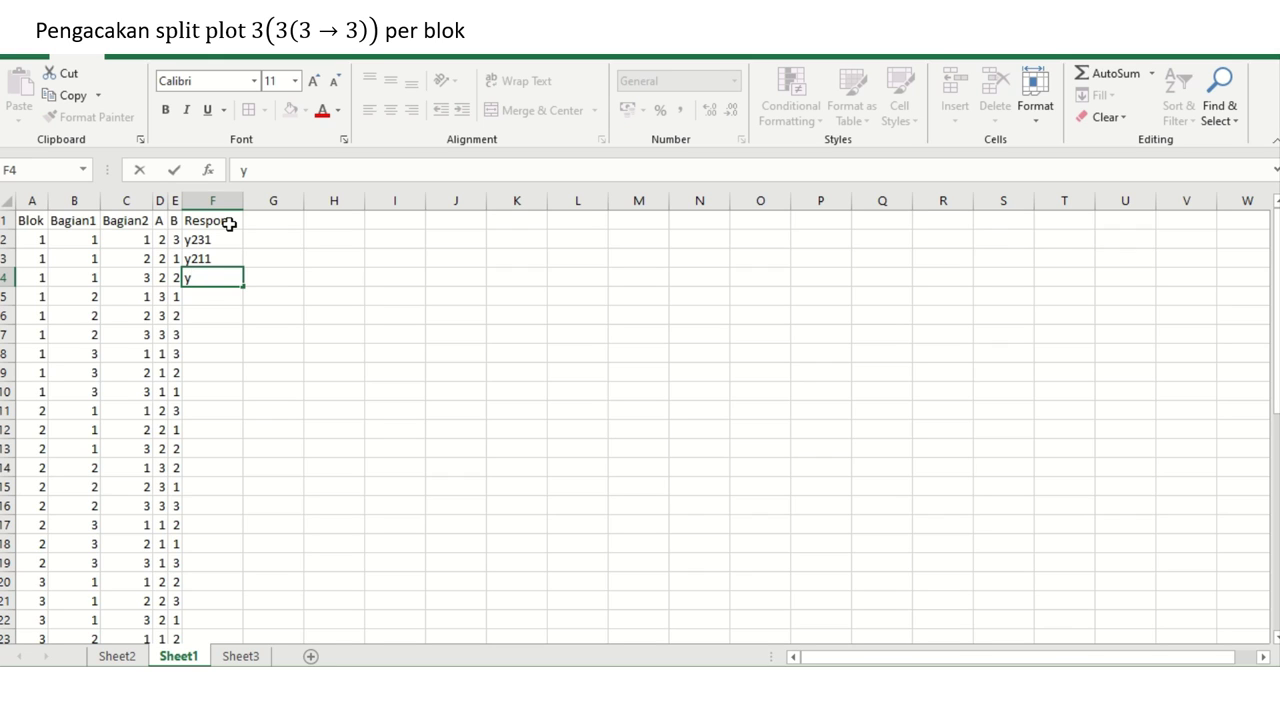
pyautogui.write('221')
pyautogui.press('Return')
pyautogui.write('y331')
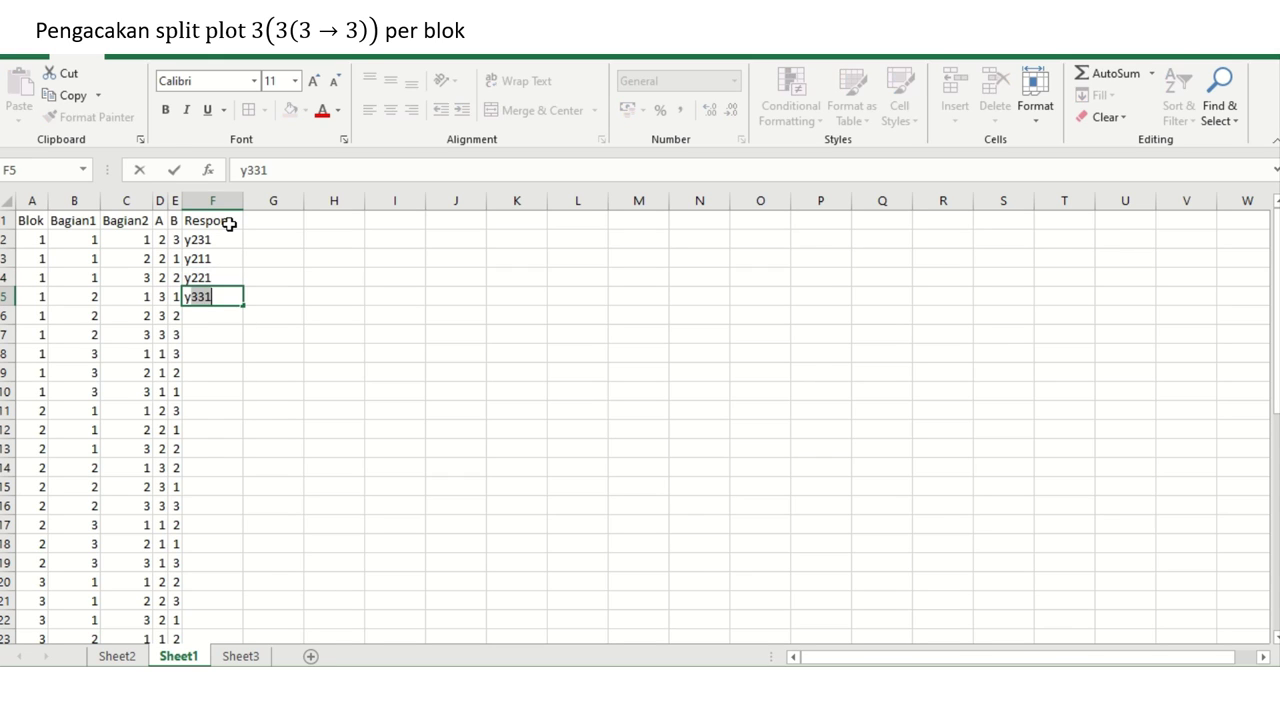
pyautogui.press('BackSpace')
pyautogui.press('BackSpace')
pyautogui.write('11')
pyautogui.press('Return')
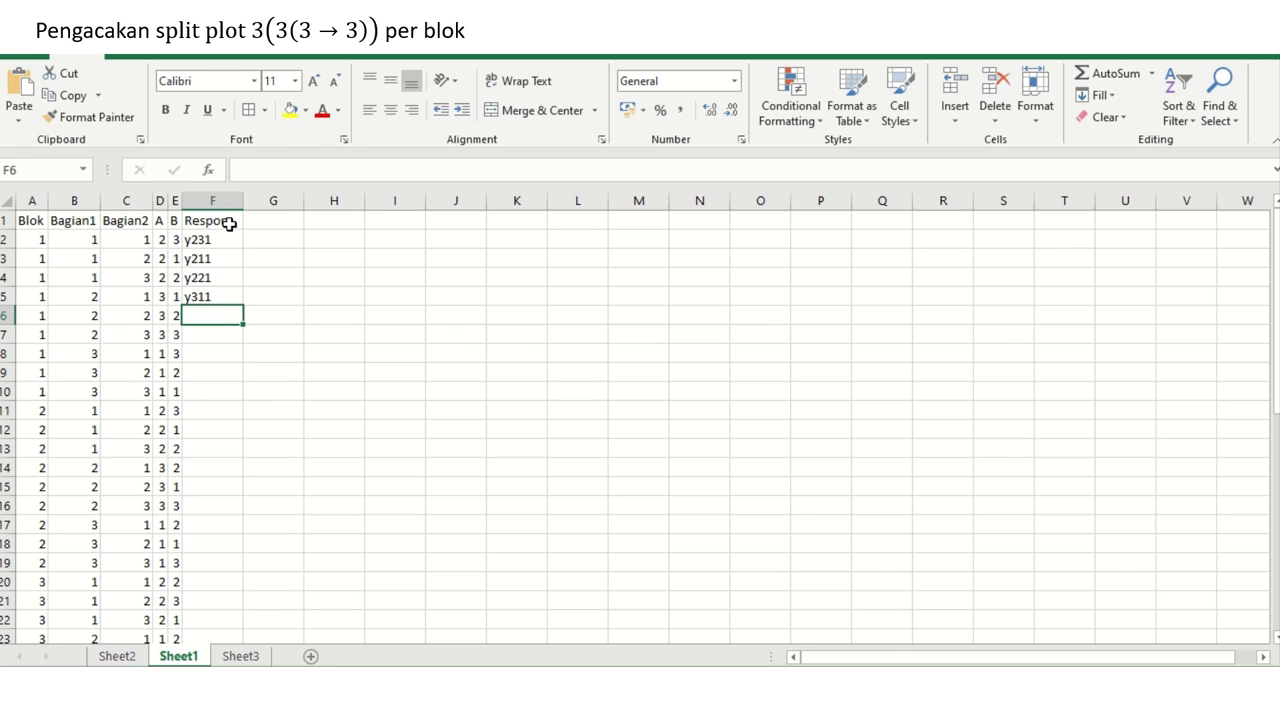
# - Enter the Respon labels y321 in F6 and y331 in F7
pyautogui.write('y321')
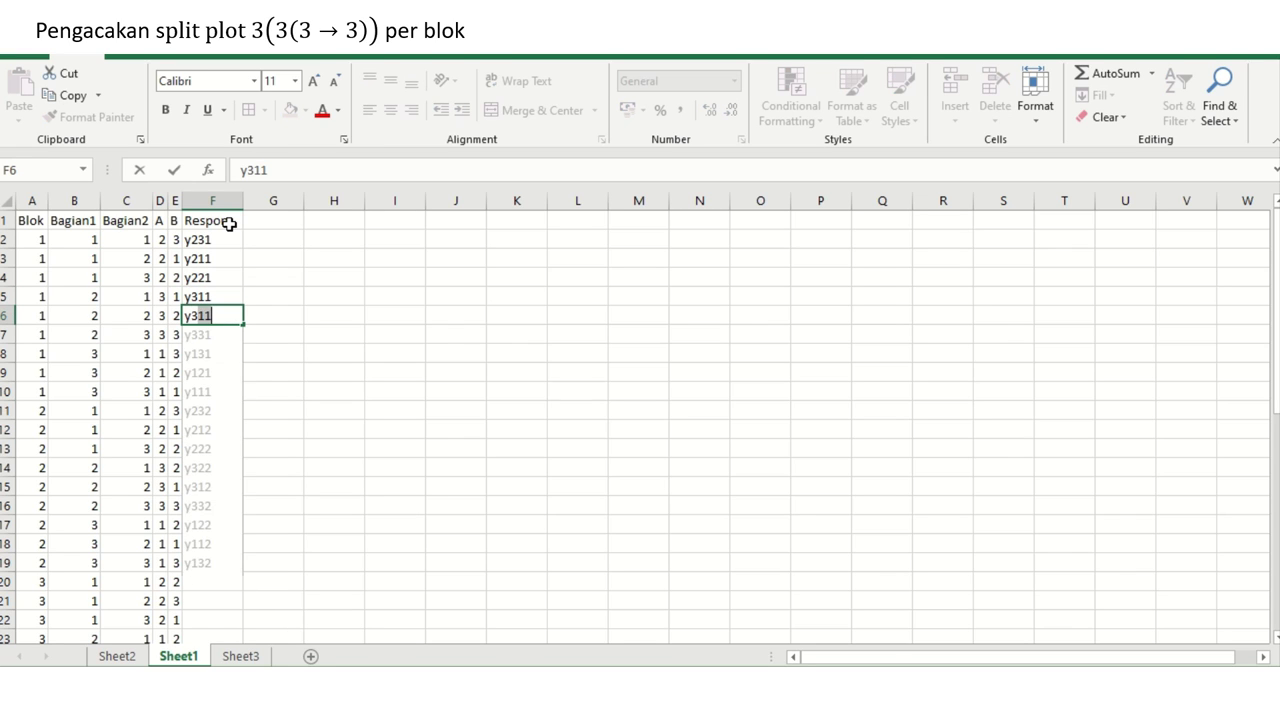
pyautogui.press('Return')
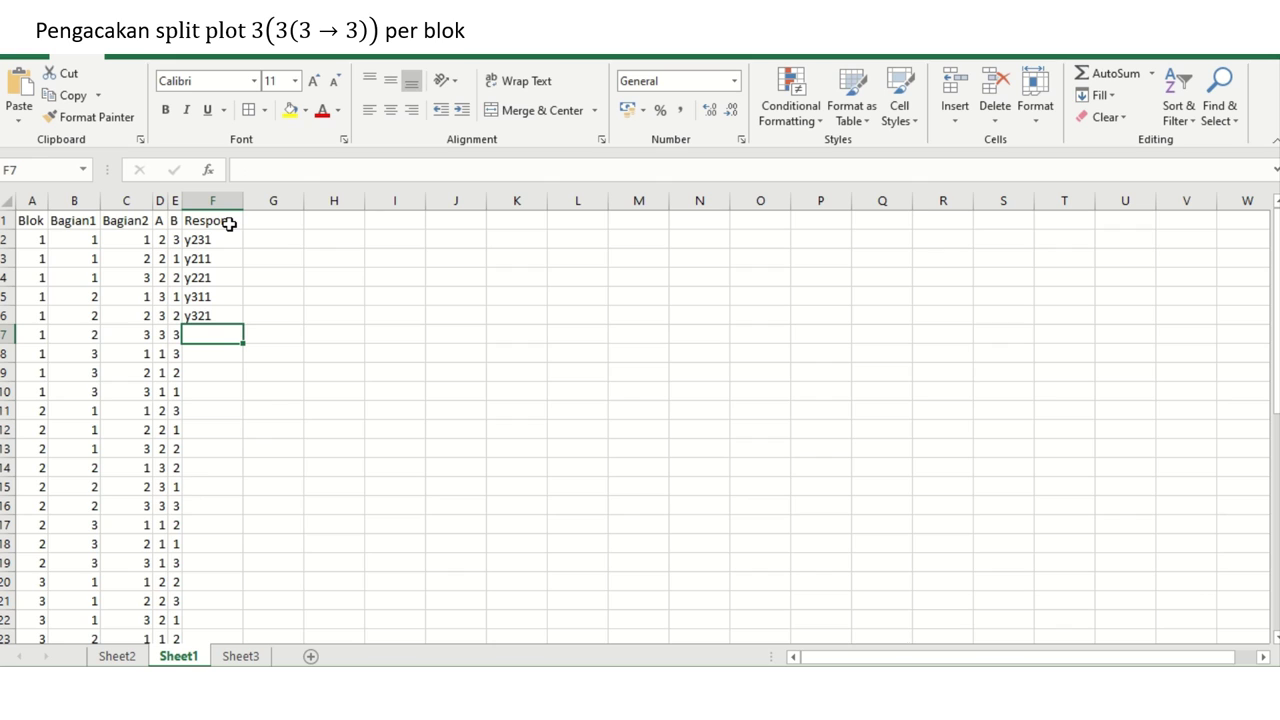
pyautogui.write('y331')
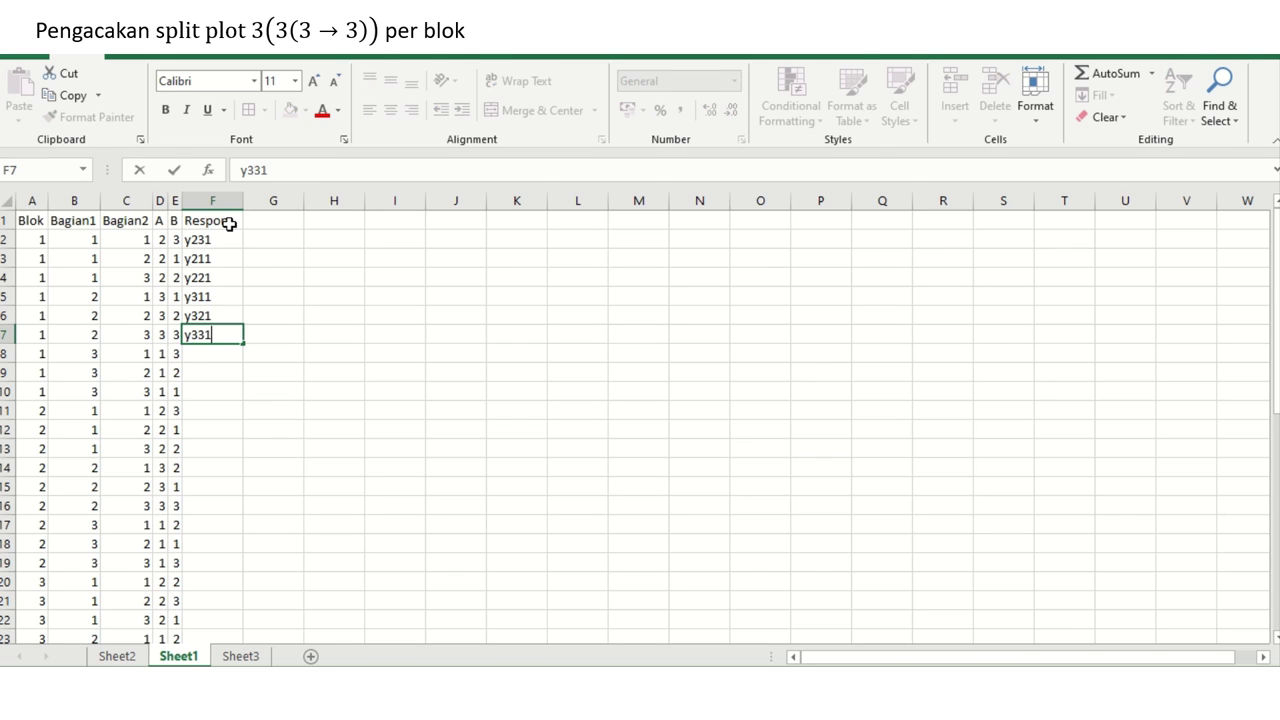
pyautogui.press('Return')
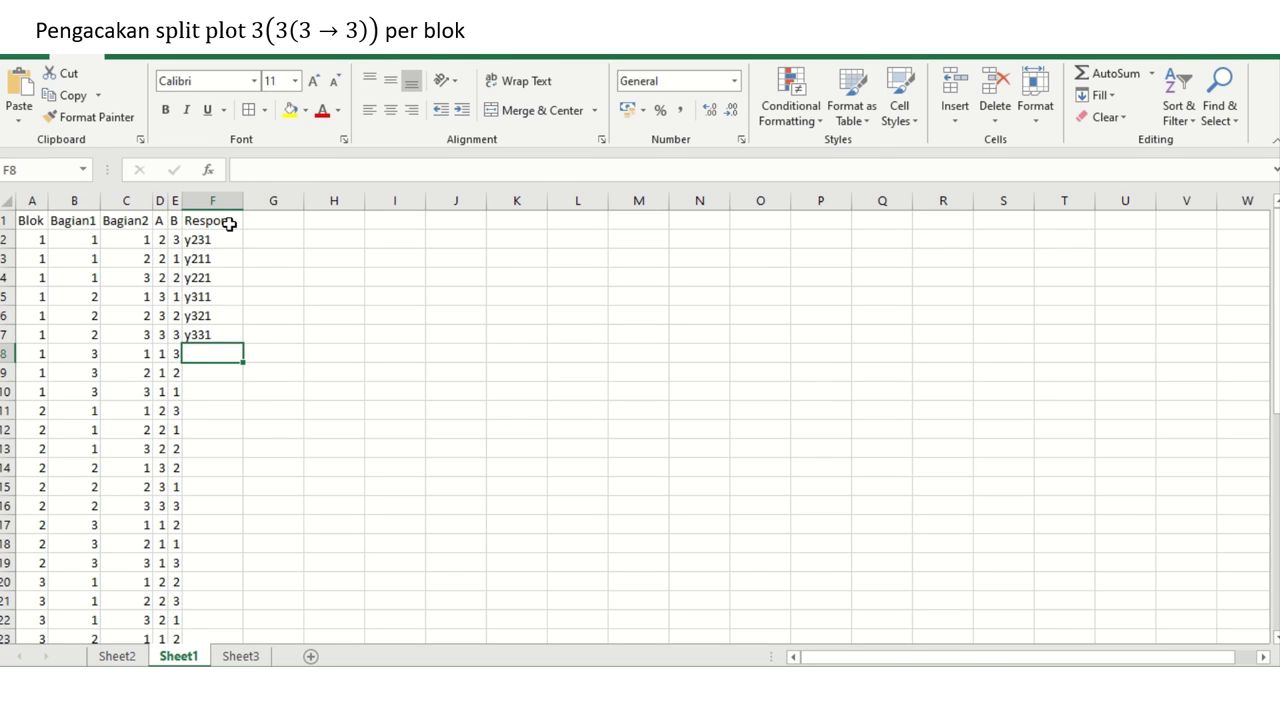
# - Enter the Respon labels y131 in F8, y121 in F9 and y111 in F10 for the third part of block 1
pyautogui.write('y1')
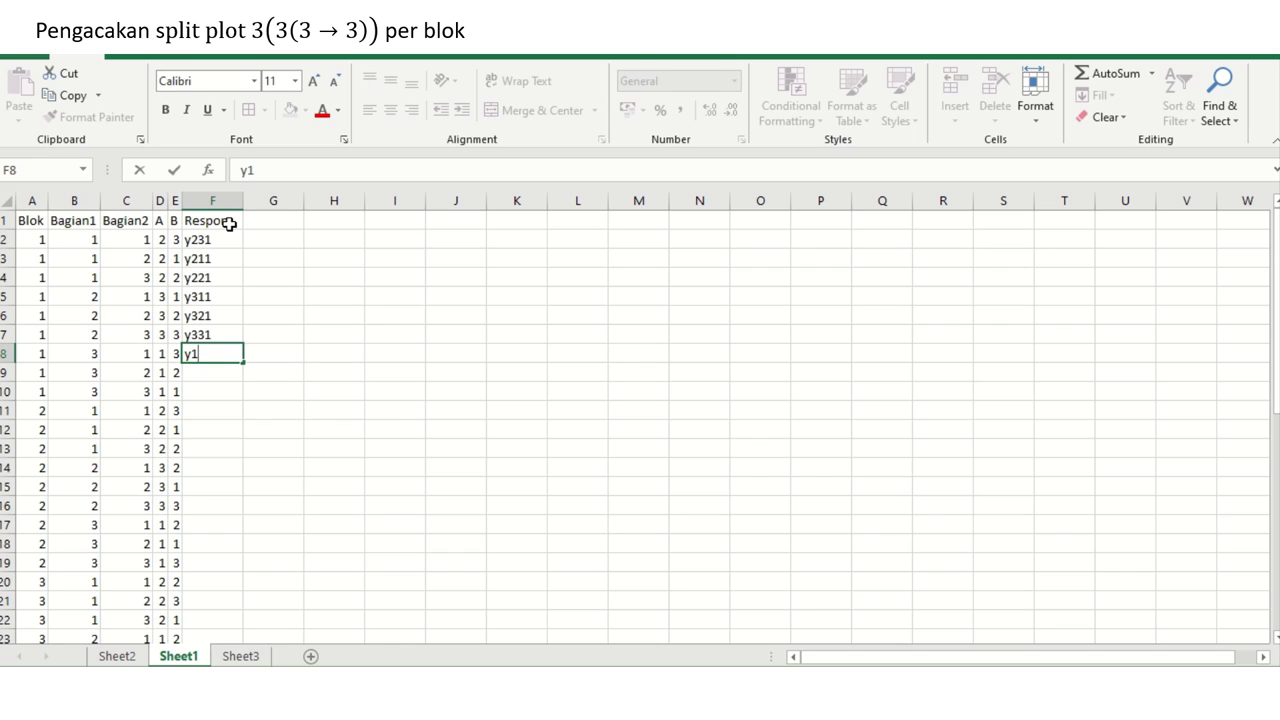
pyautogui.write('31')
pyautogui.press('Return')
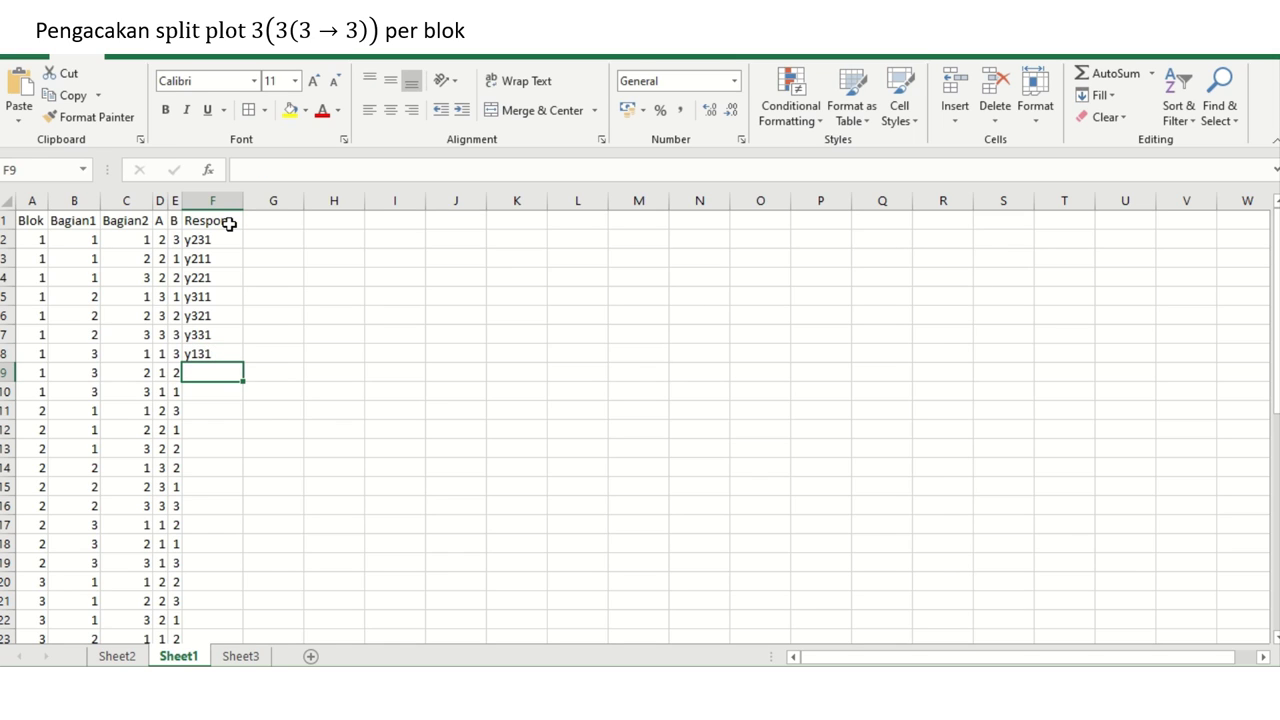
pyautogui.write('y')
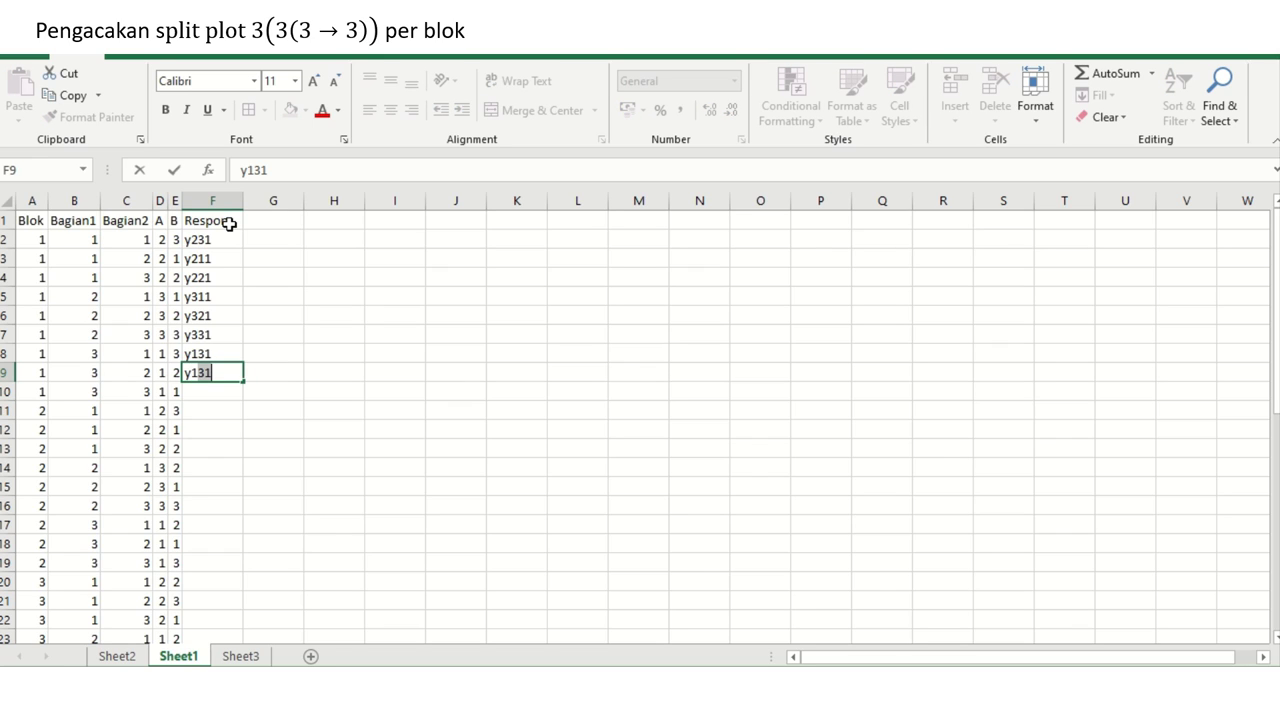
pyautogui.write('121')
pyautogui.press('Return')
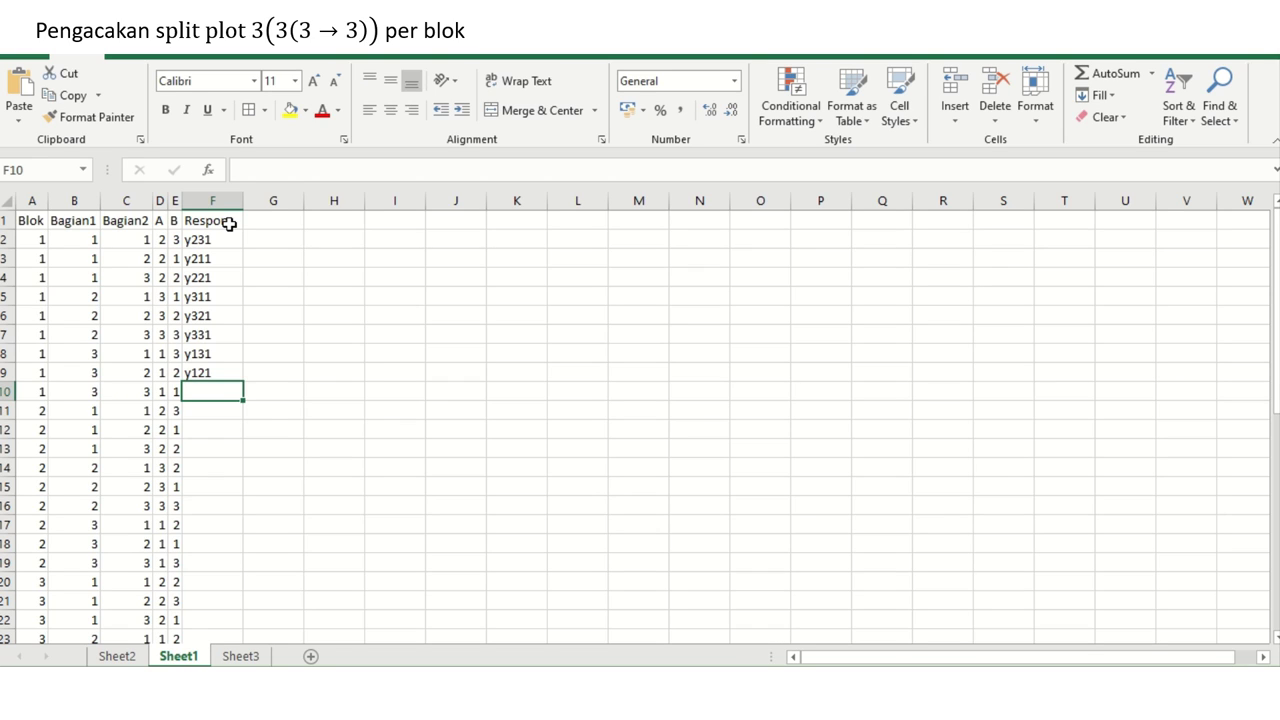
pyautogui.write('y11')
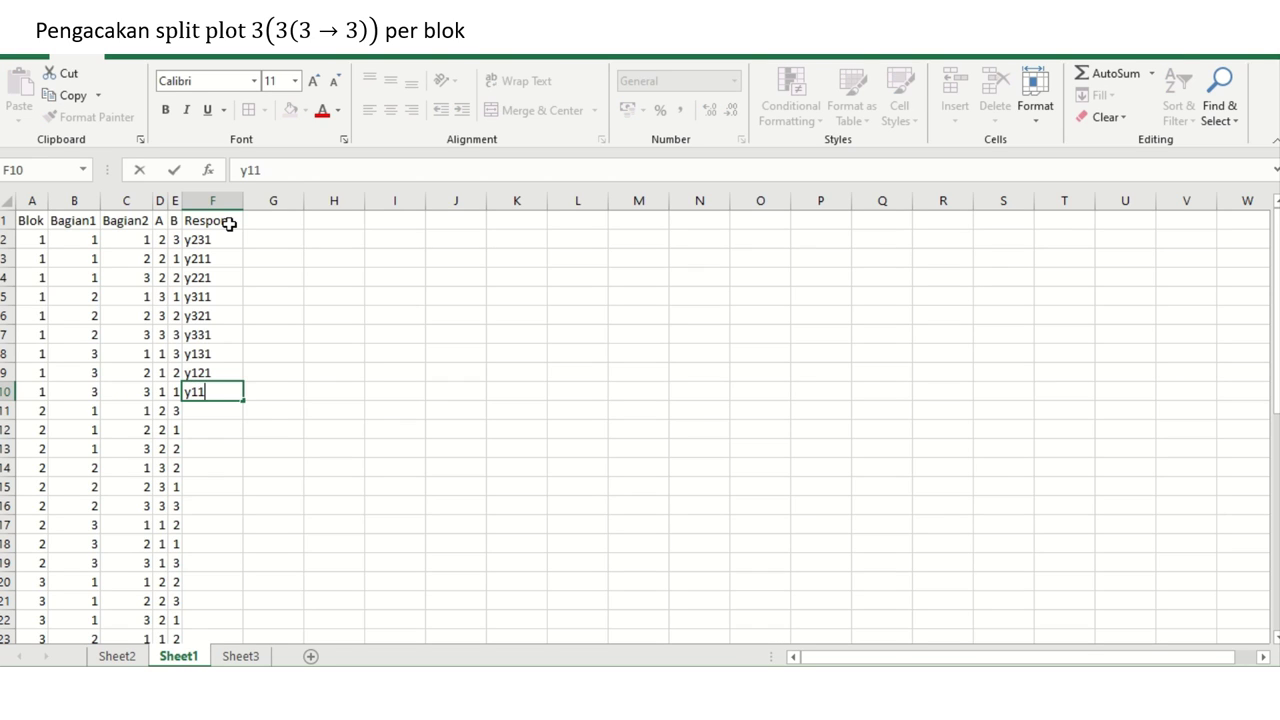
pyautogui.write('1')
pyautogui.press('Return')
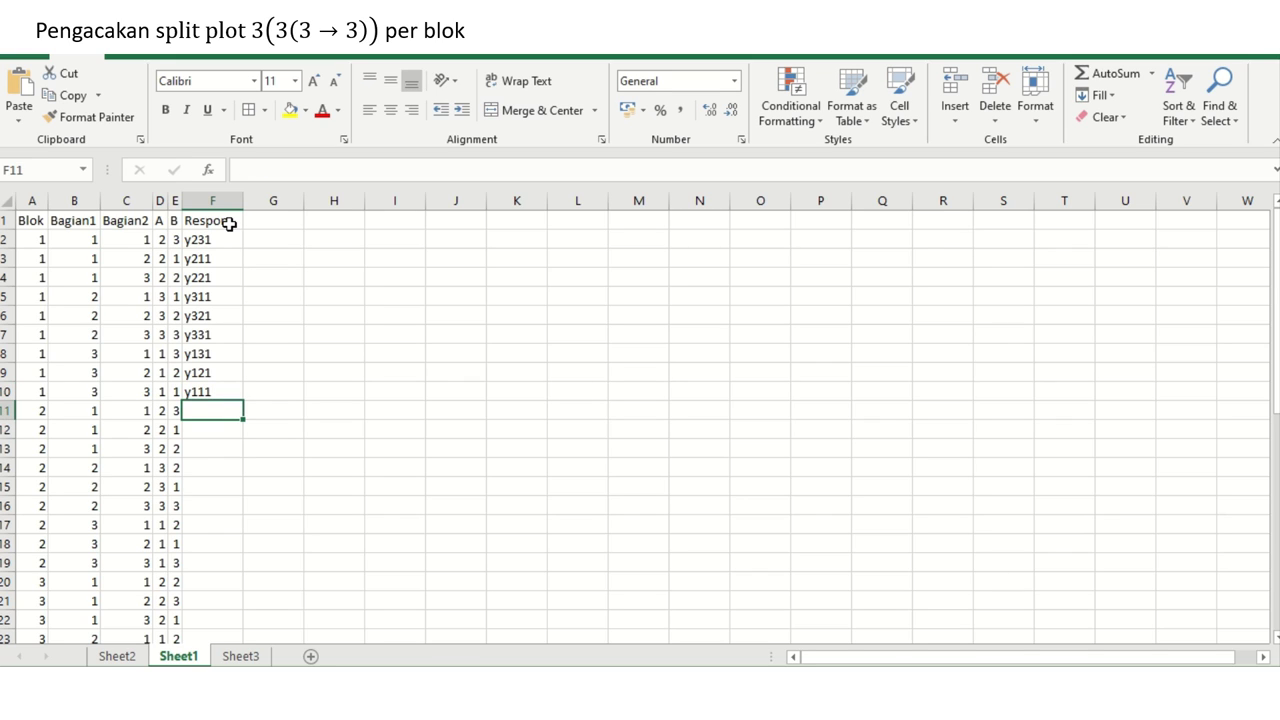
# - Enter the Respon labels y232 in F11, y212 in F12 and y222 in F13 for the first part of block 2
pyautogui.write('y231')
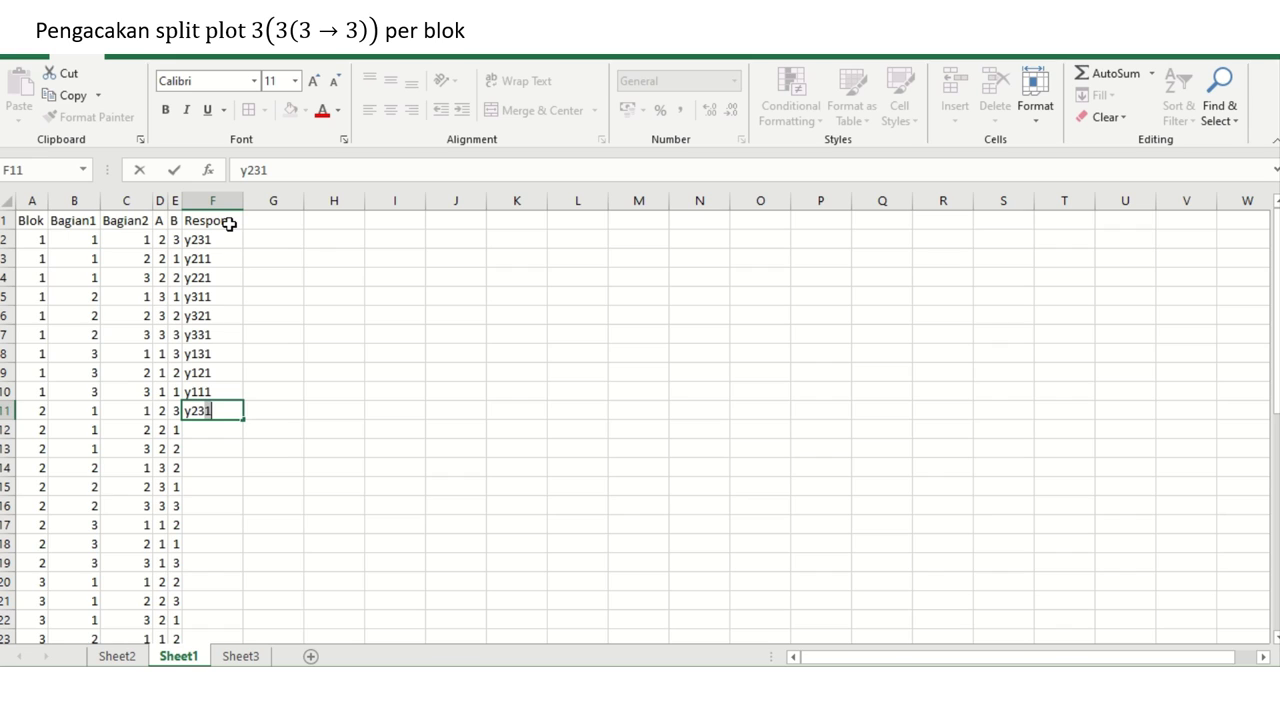
pyautogui.press('BackSpace')
pyautogui.write('2')
pyautogui.press('Return')
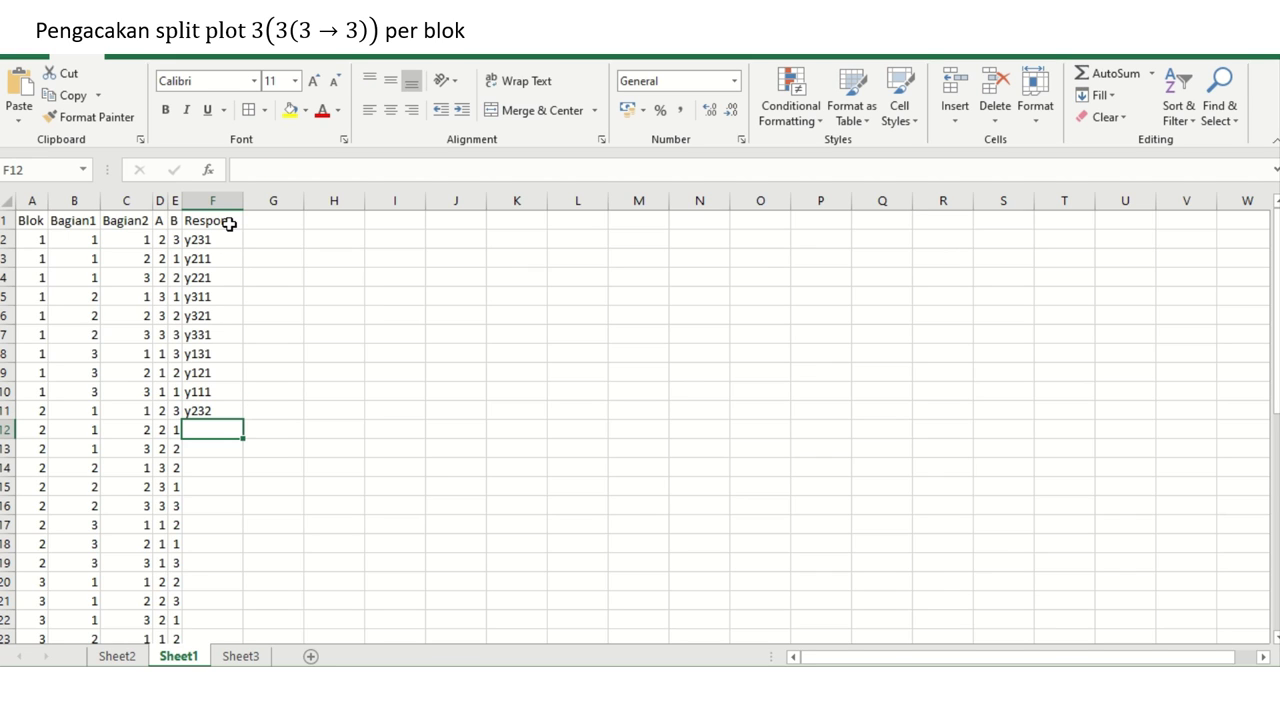
pyautogui.write('y211')
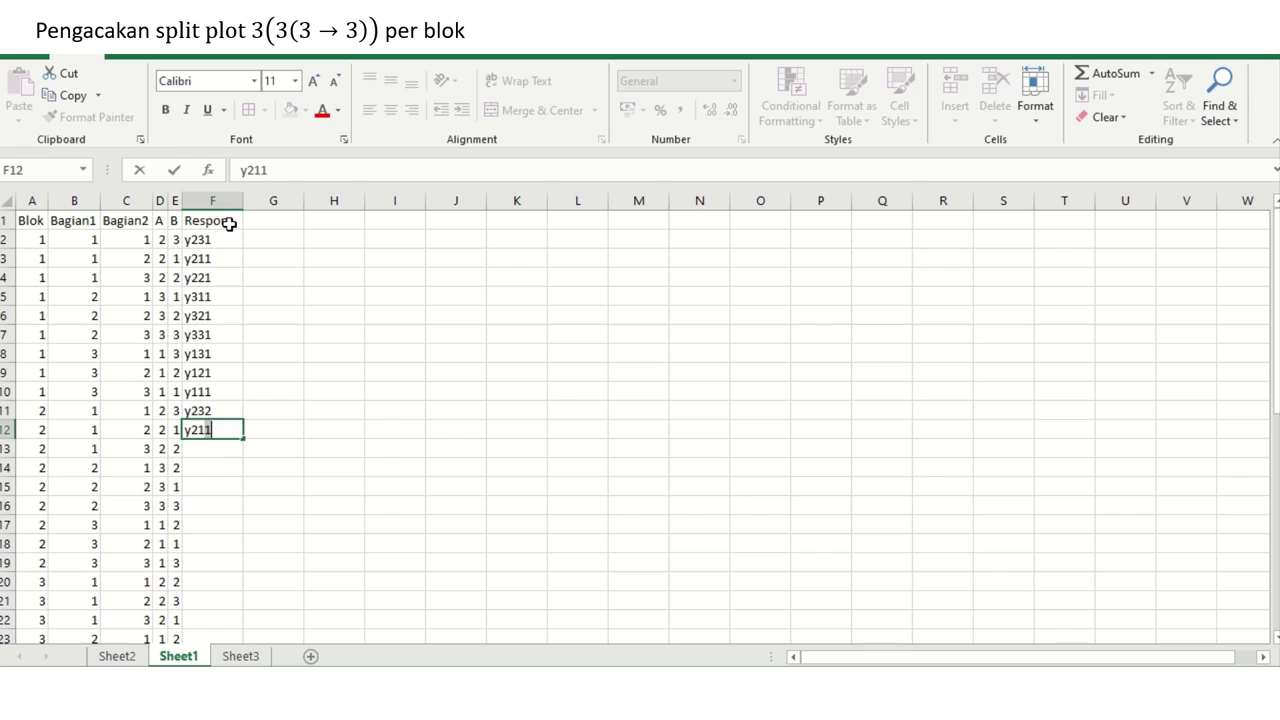
pyautogui.press('BackSpace')
pyautogui.write('212')
pyautogui.press('Return')
pyautogui.write('y221')
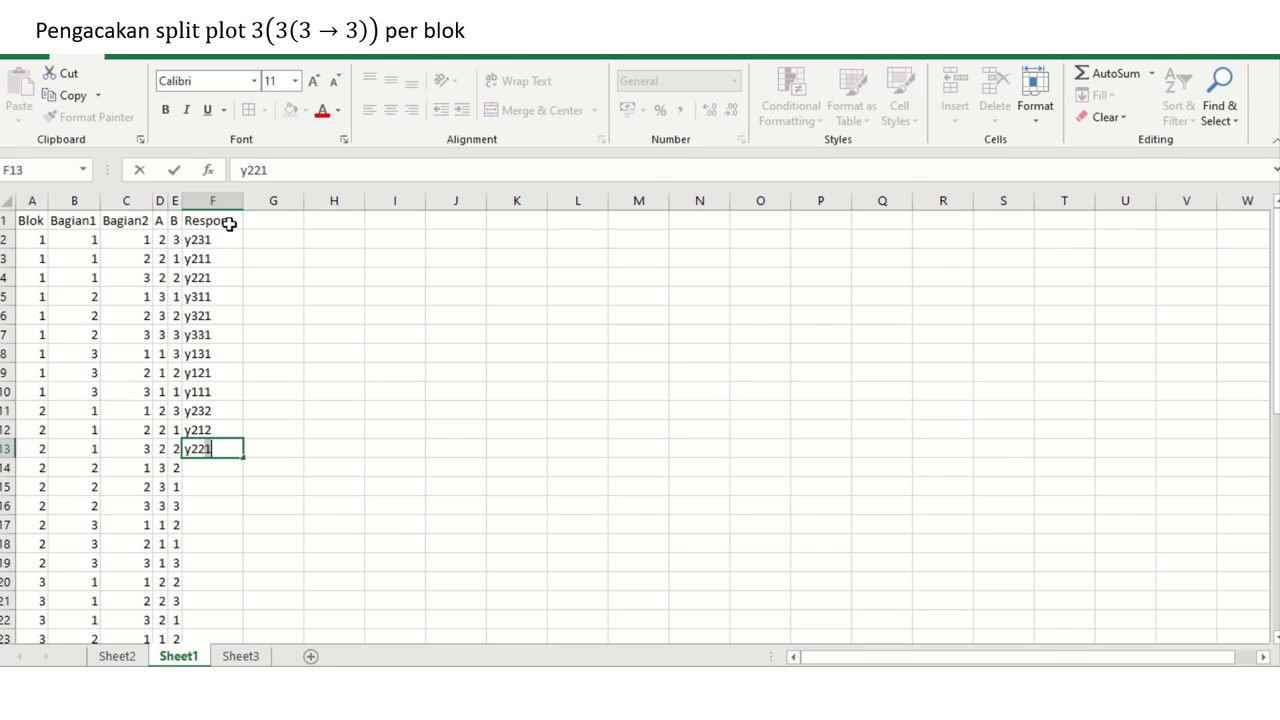
pyautogui.press('BackSpace')
pyautogui.write('222')
pyautogui.press('Return')
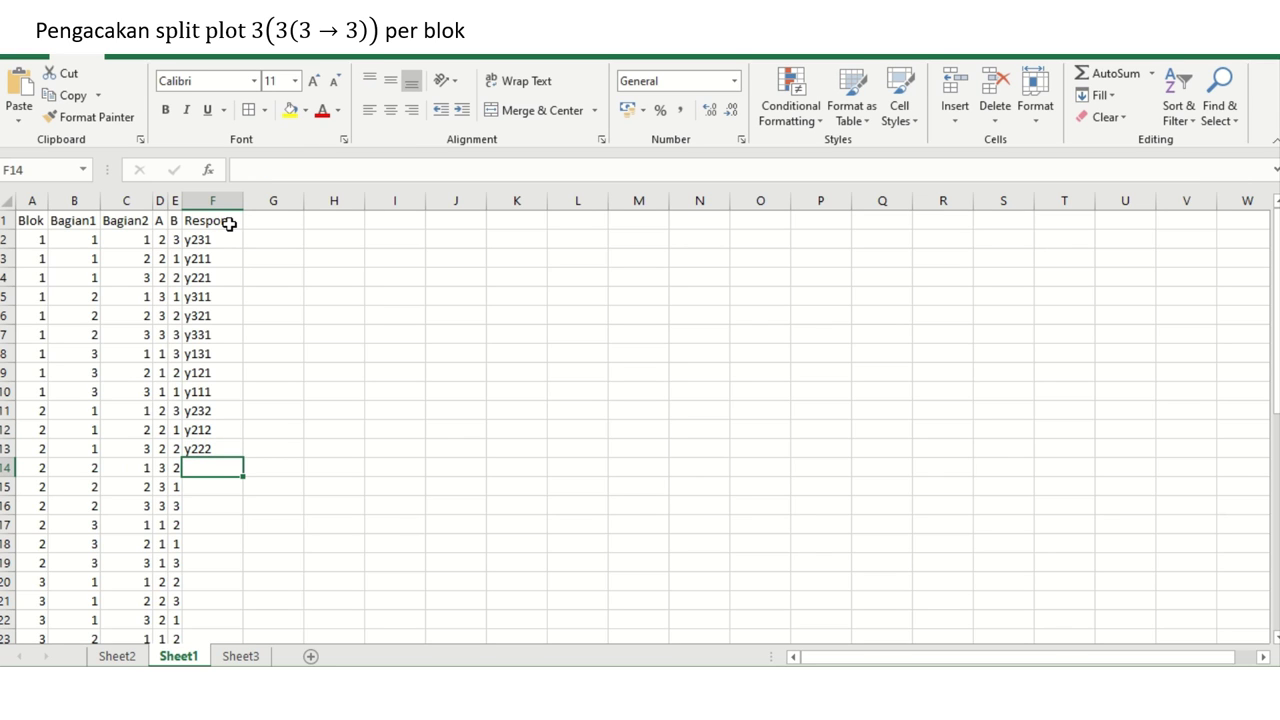
# - Enter the Respon labels y322 in F14, y312 in F15 and y332 in F16 for the second part of block 2
pyautogui.write('y322')
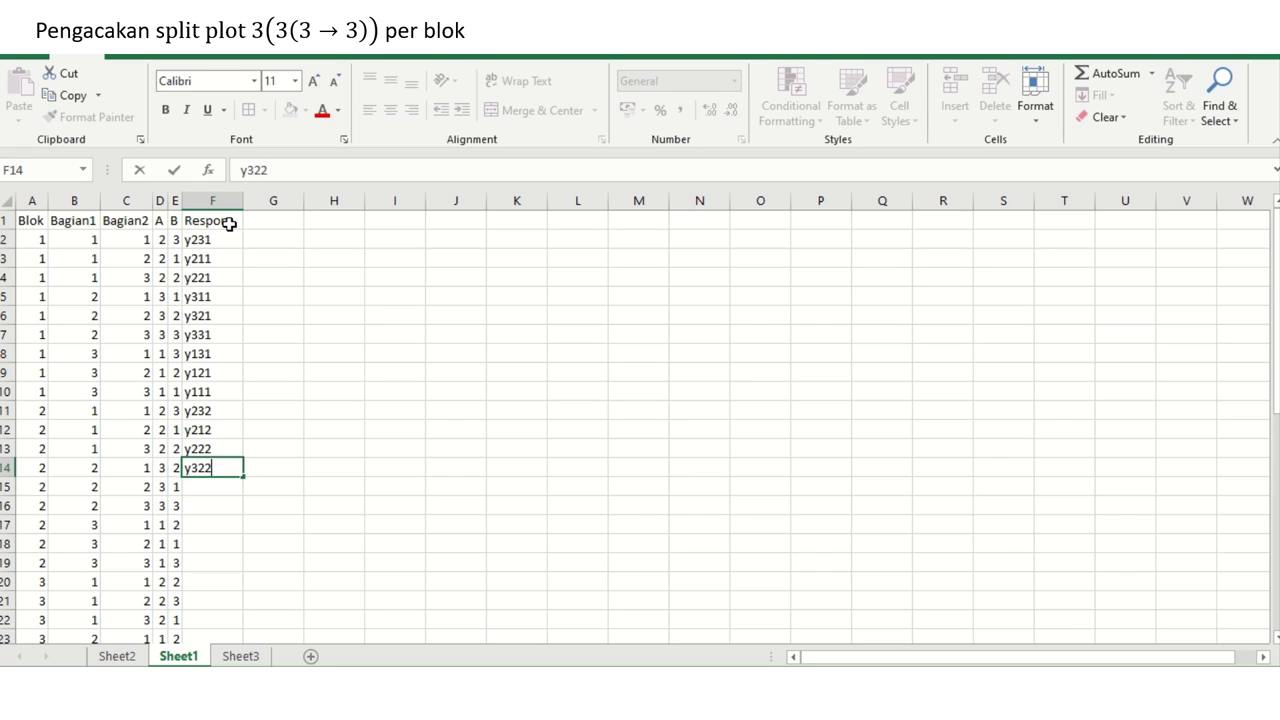
pyautogui.press('Return')
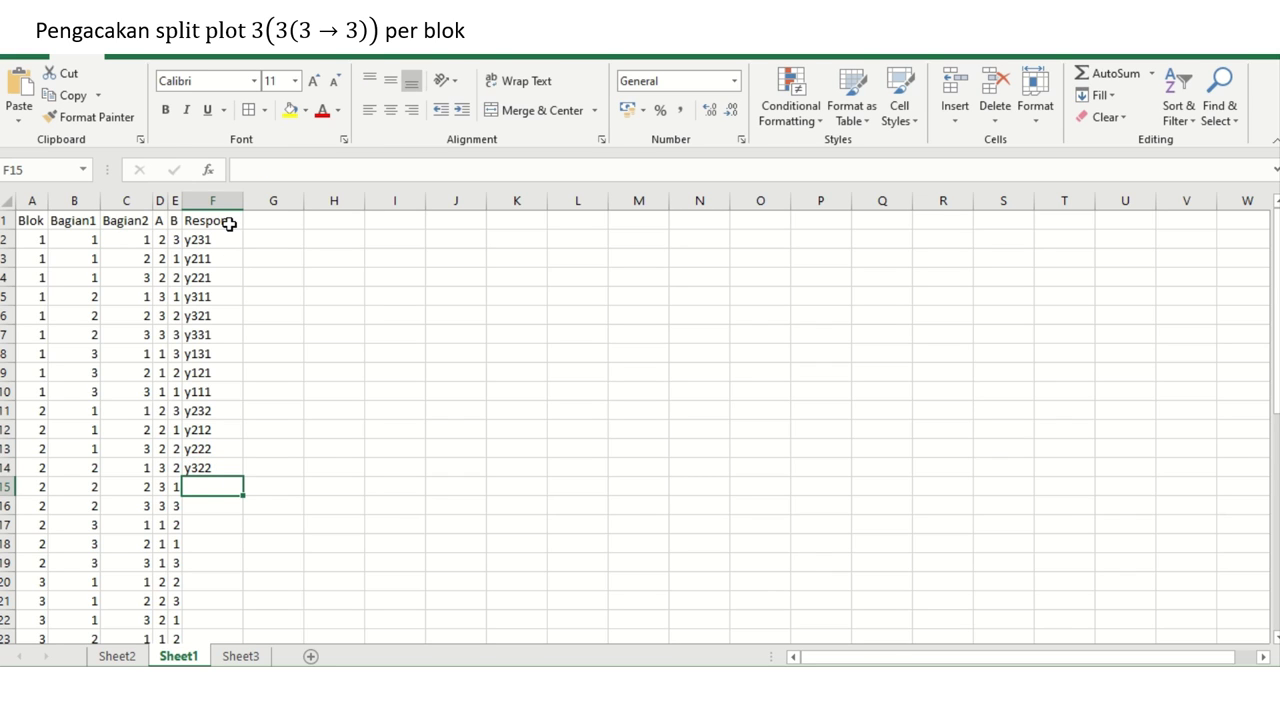
pyautogui.write('y312')
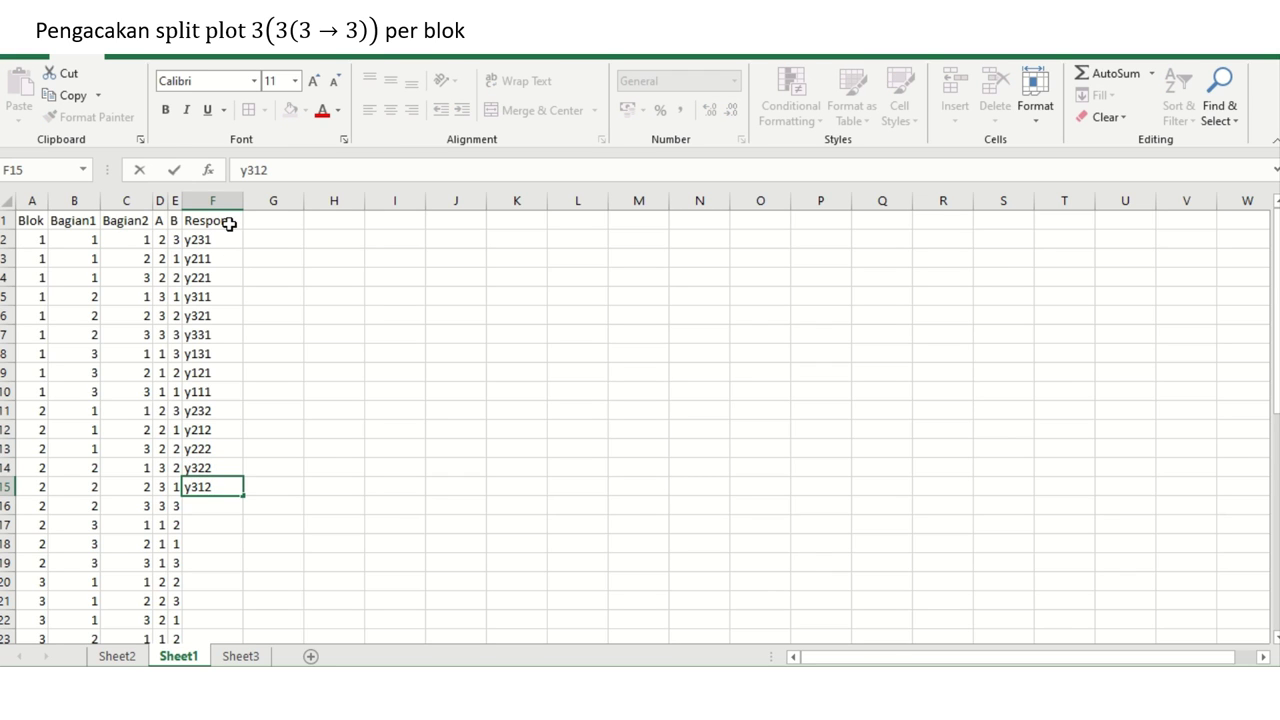
pyautogui.press('Return')
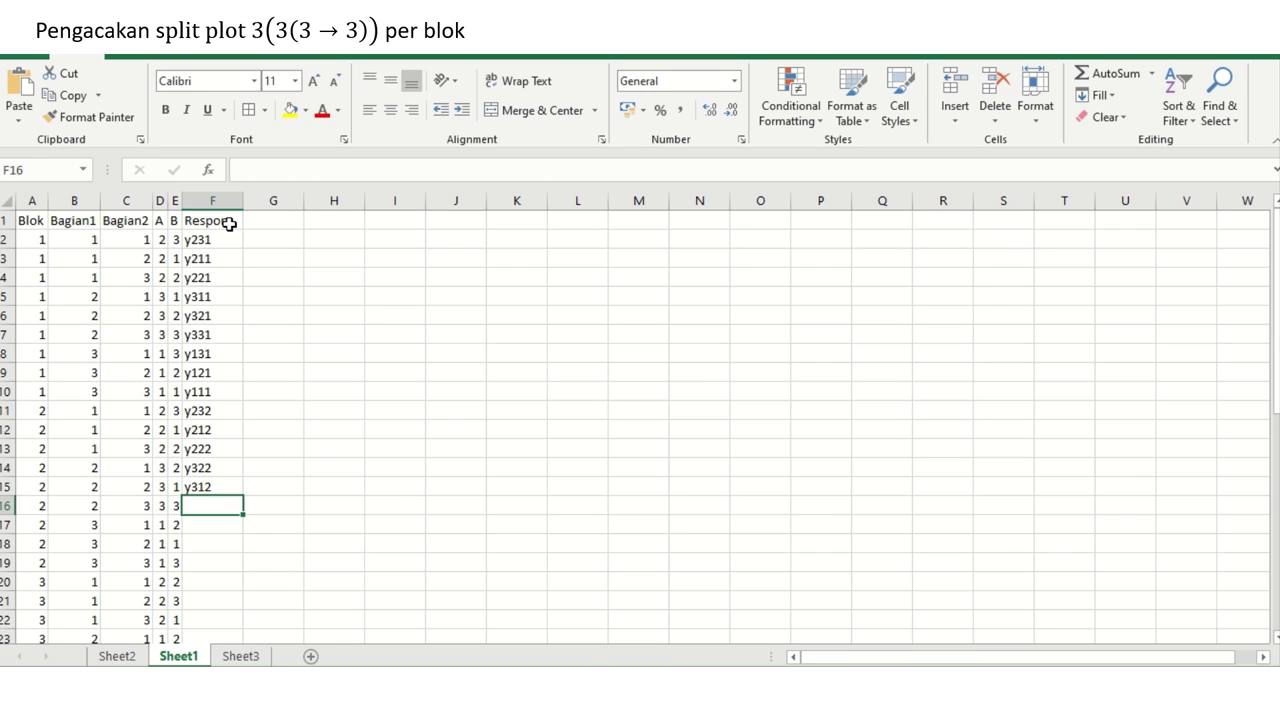
pyautogui.write('y')
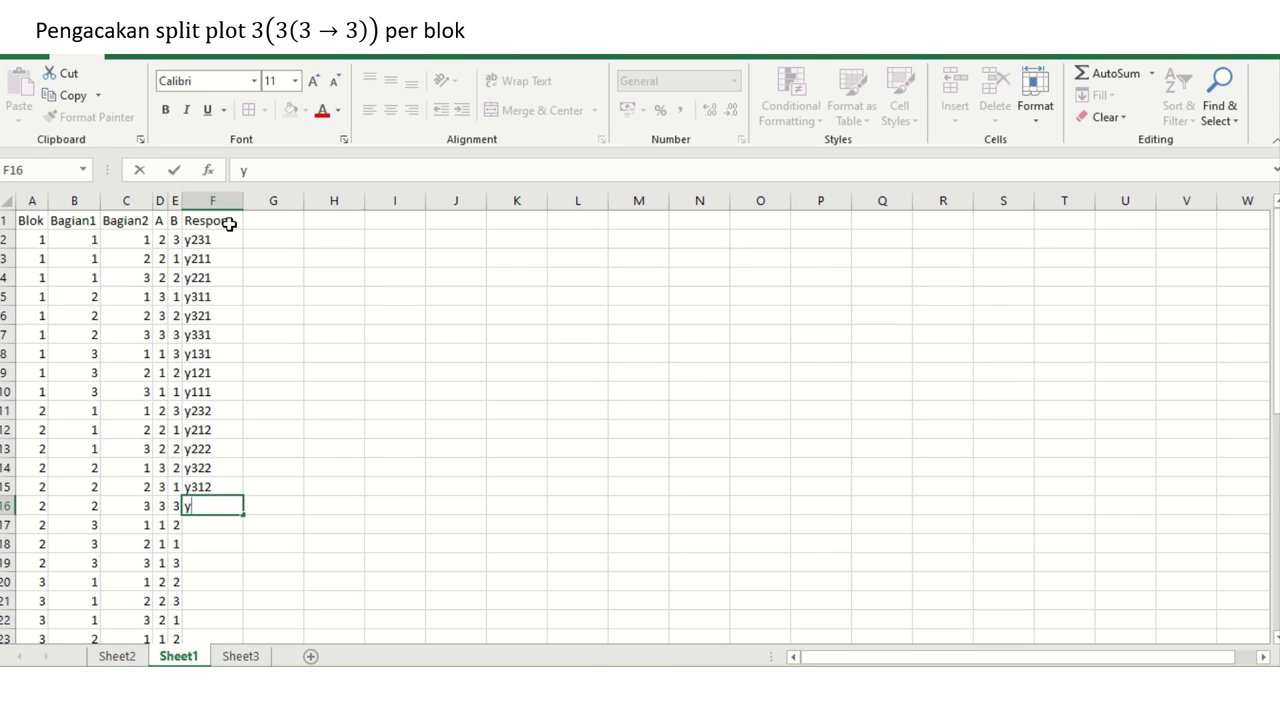
pyautogui.write('331')
pyautogui.press('BackSpace')
pyautogui.write('2')
pyautogui.press('Return')
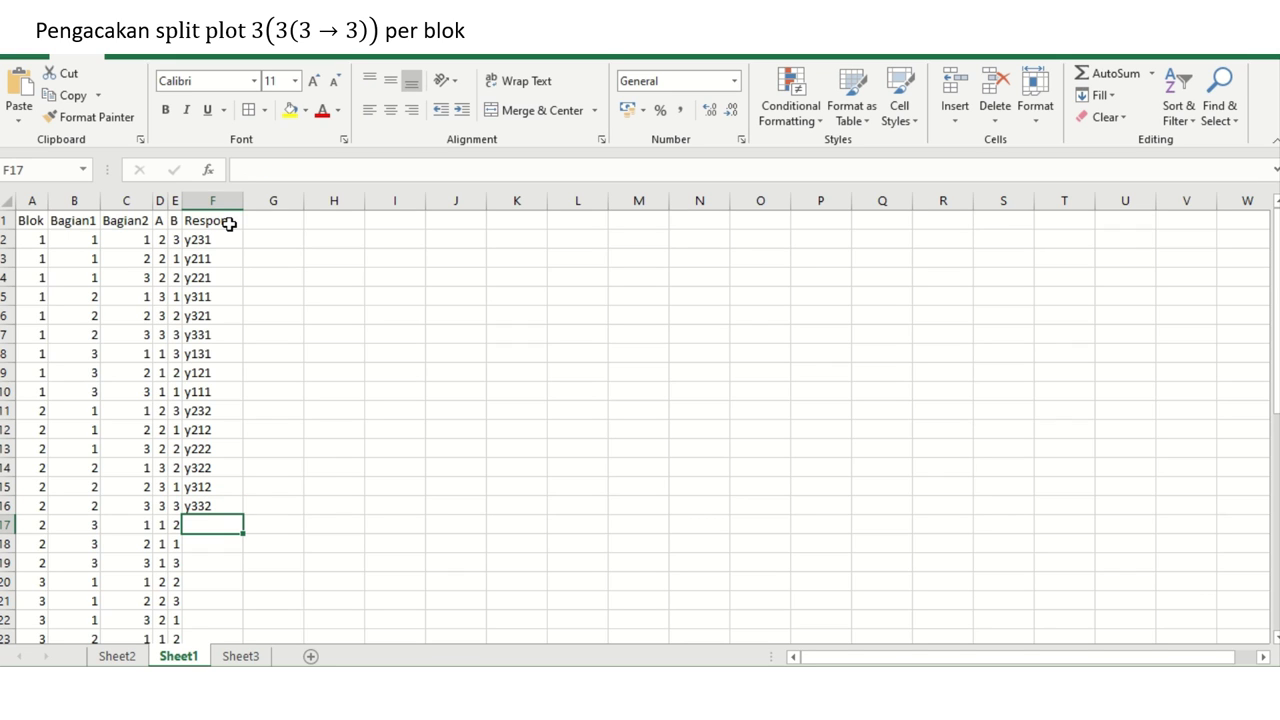
# - Enter the Respon labels y122 in F17, y112 in F18 and y132 in F19 for the third part of block 2
pyautogui.write('y121')
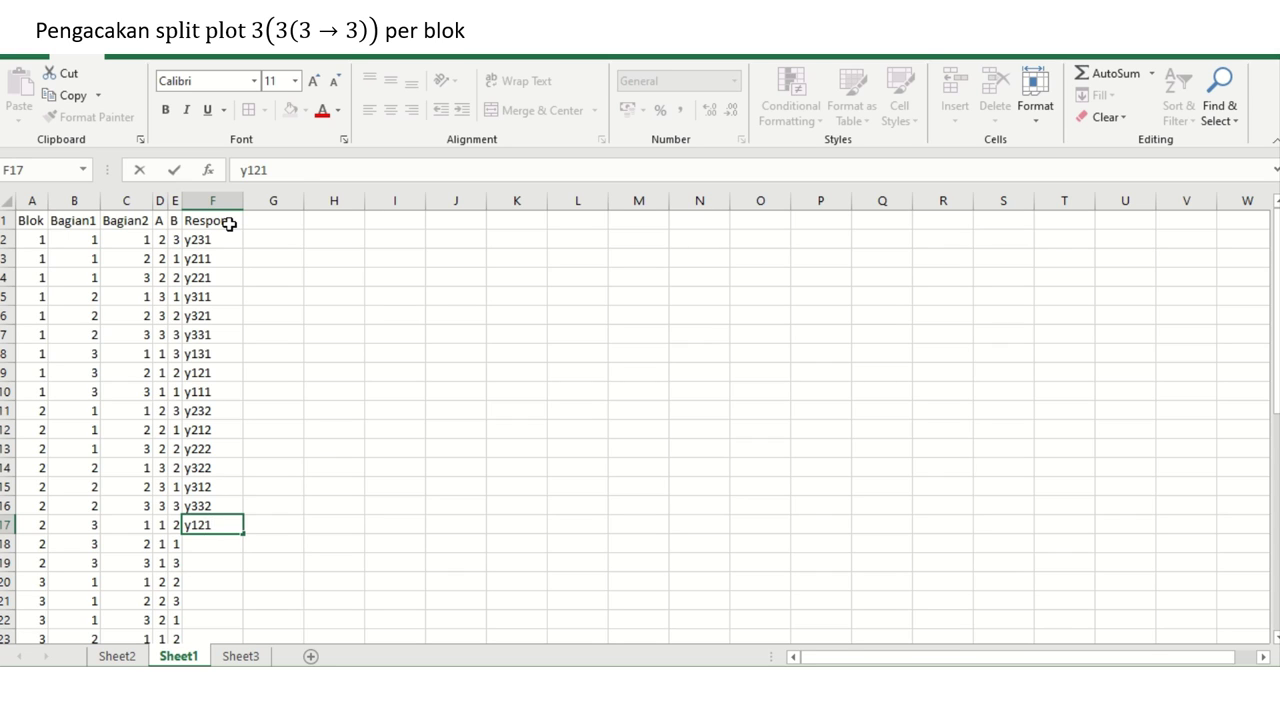
pyautogui.press('BackSpace')
pyautogui.write('2')
pyautogui.press('Return')
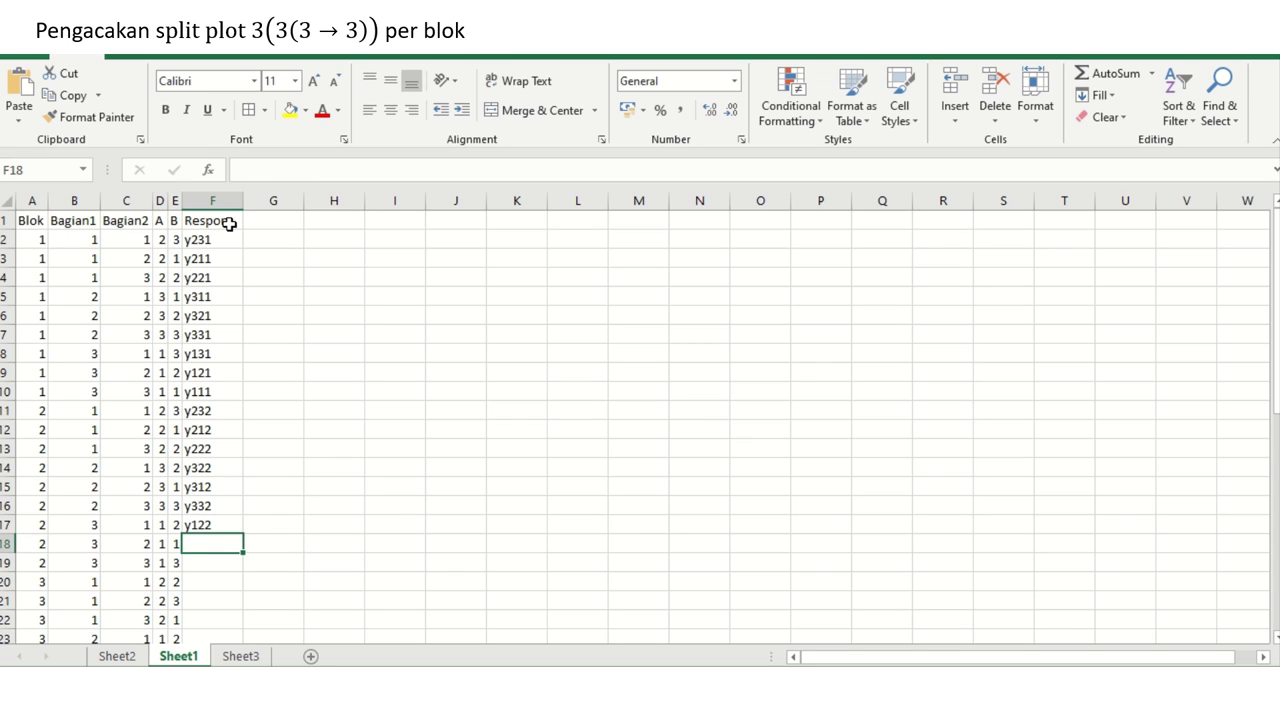
pyautogui.write('y1')
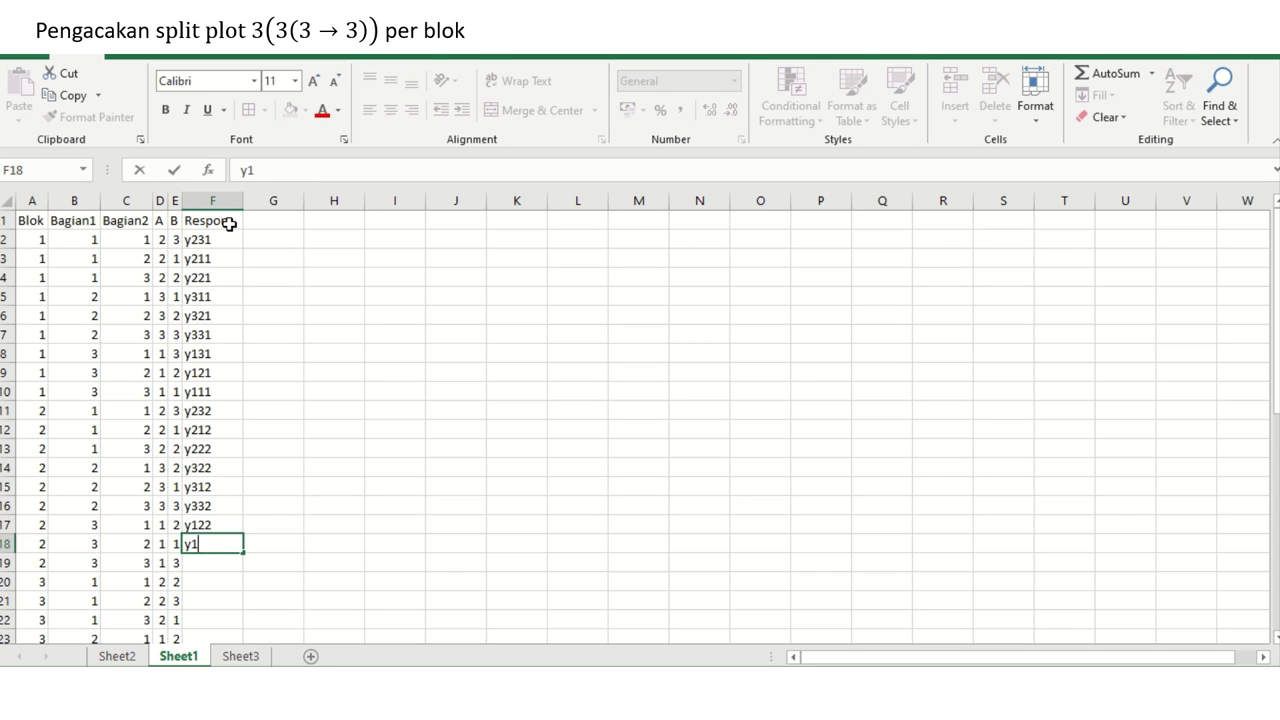
pyautogui.write('12')
pyautogui.press('Return')
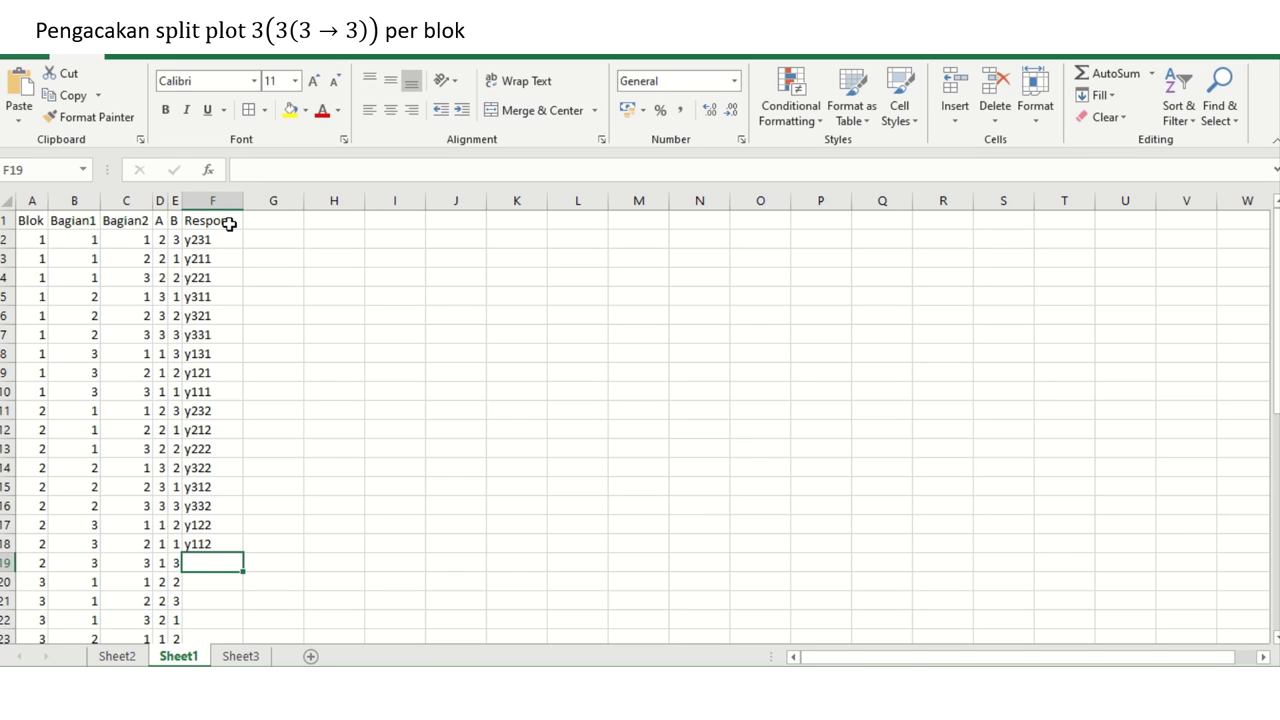
pyautogui.write('y131')
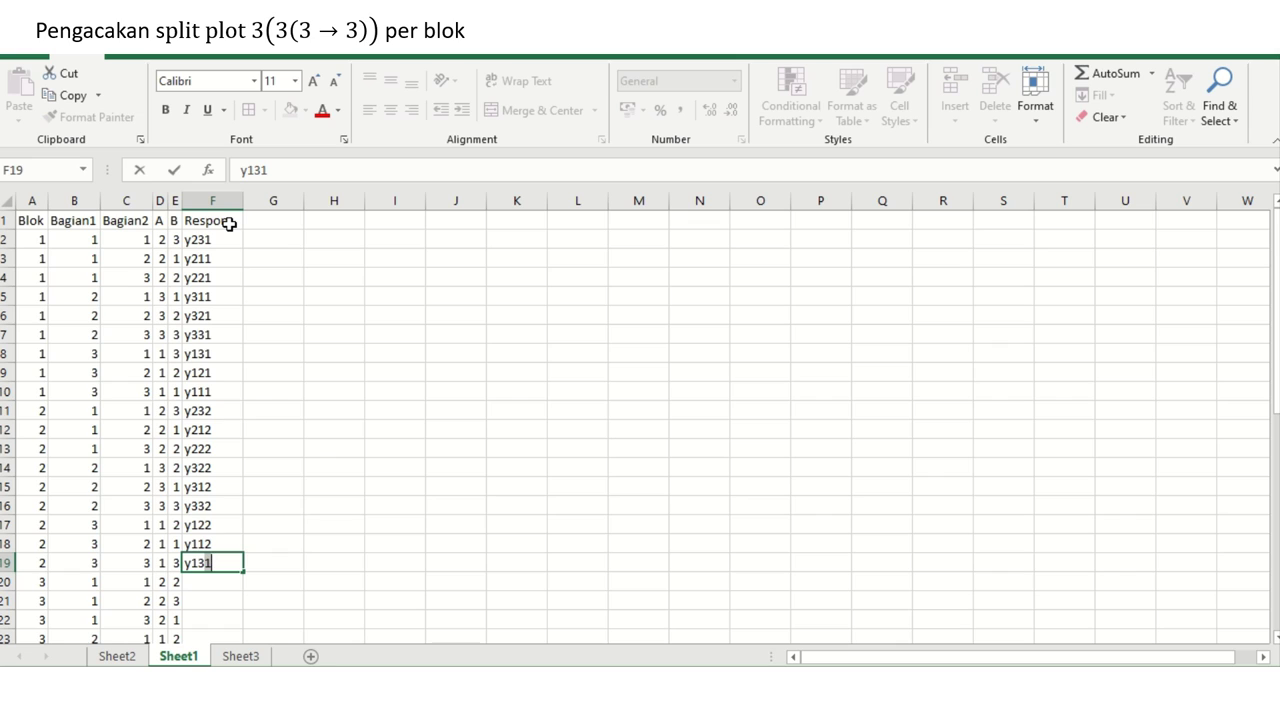
pyautogui.press('BackSpace')
pyautogui.write('2')
pyautogui.press('Return')
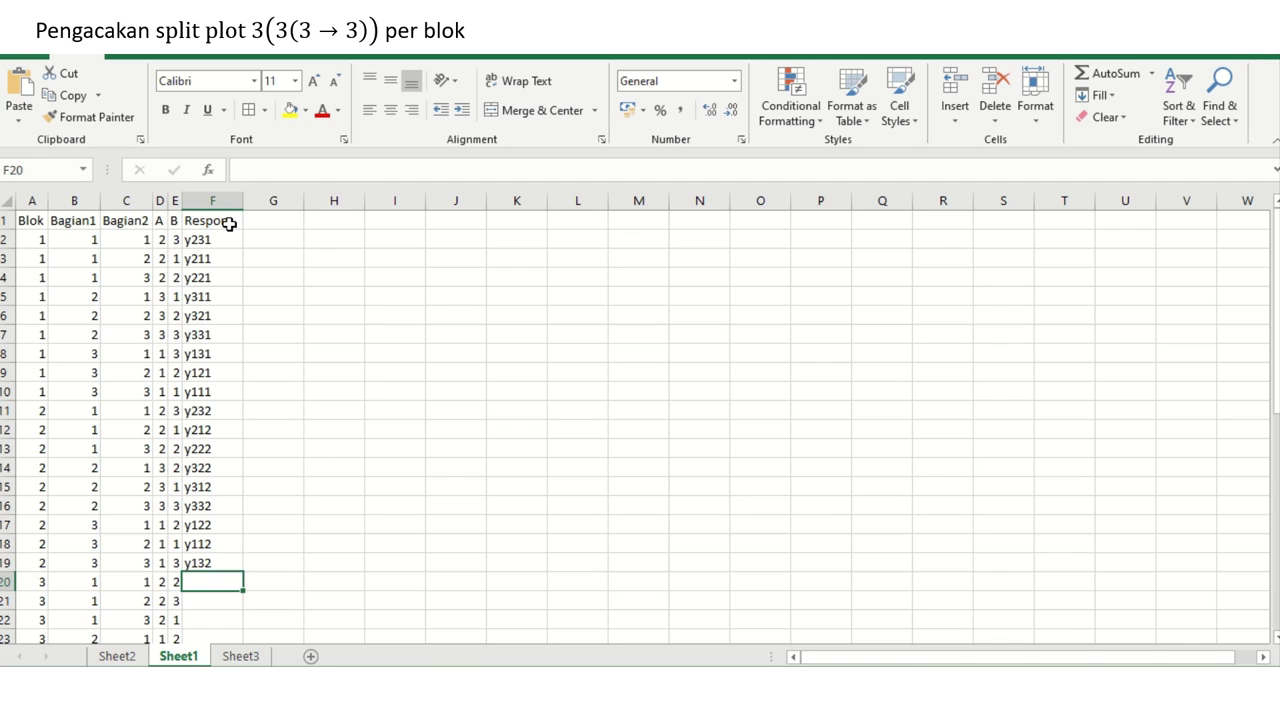
# - Enter the Respon labels y223 in F20, y233 in F21 and y213 in F22 for the first part of block 3
pyautogui.write('y223')
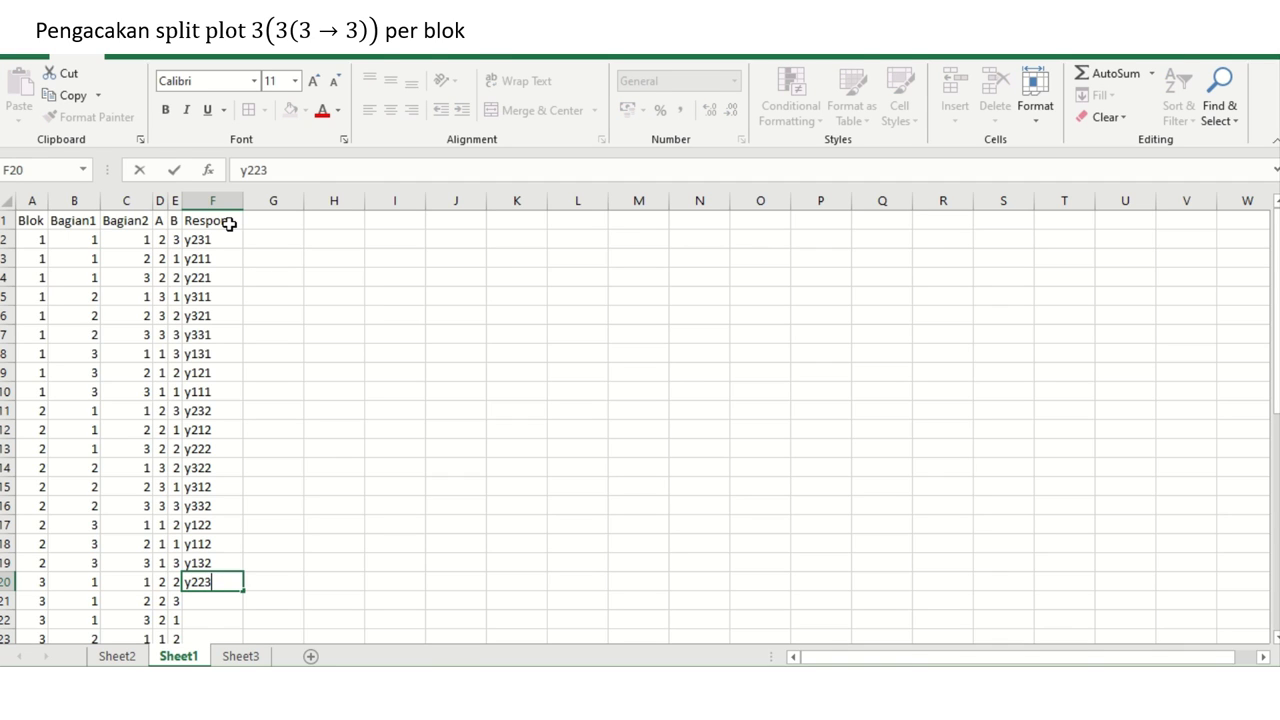
pyautogui.press('Return')
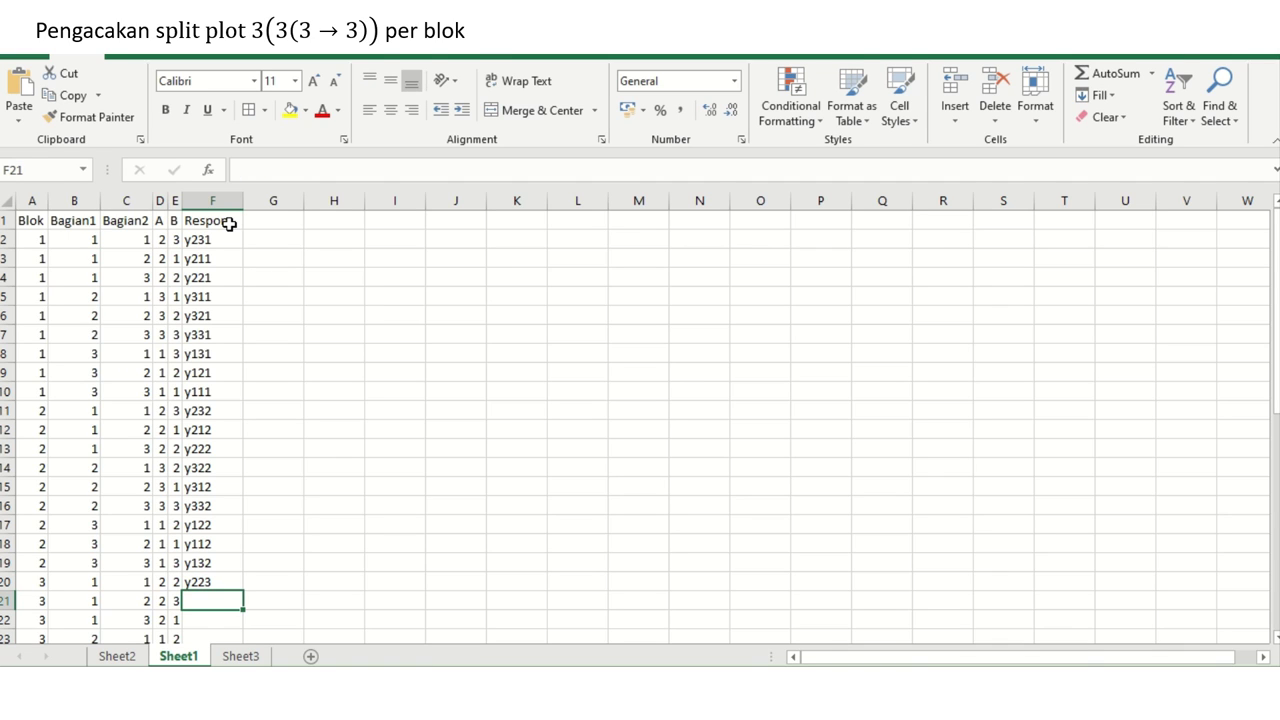
pyautogui.write('y2')
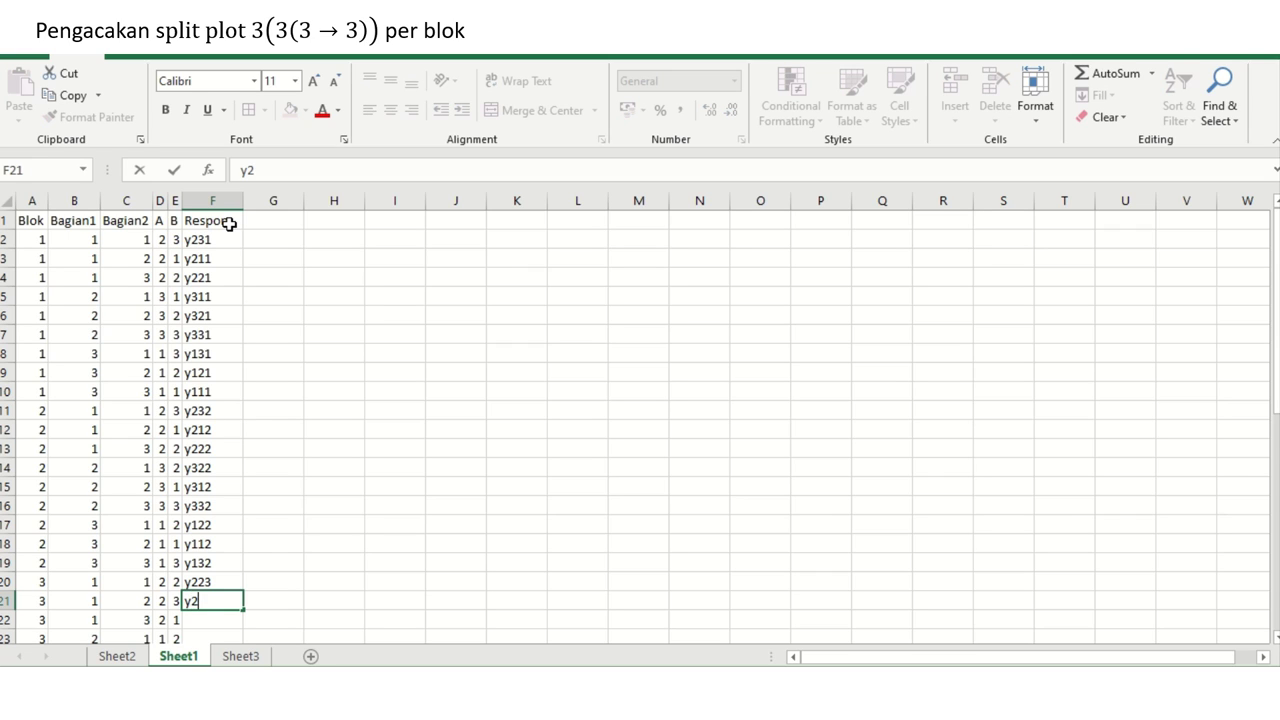
pyautogui.write('33')
pyautogui.press('Return')
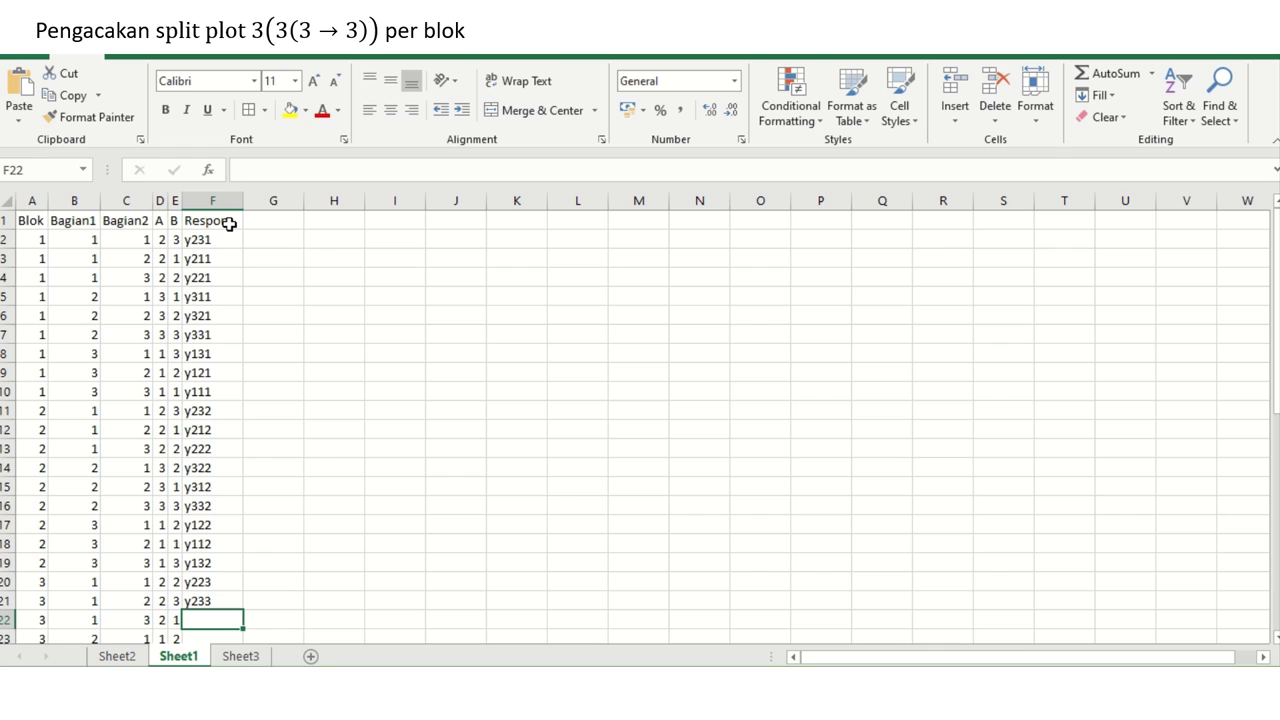
pyautogui.write('y')
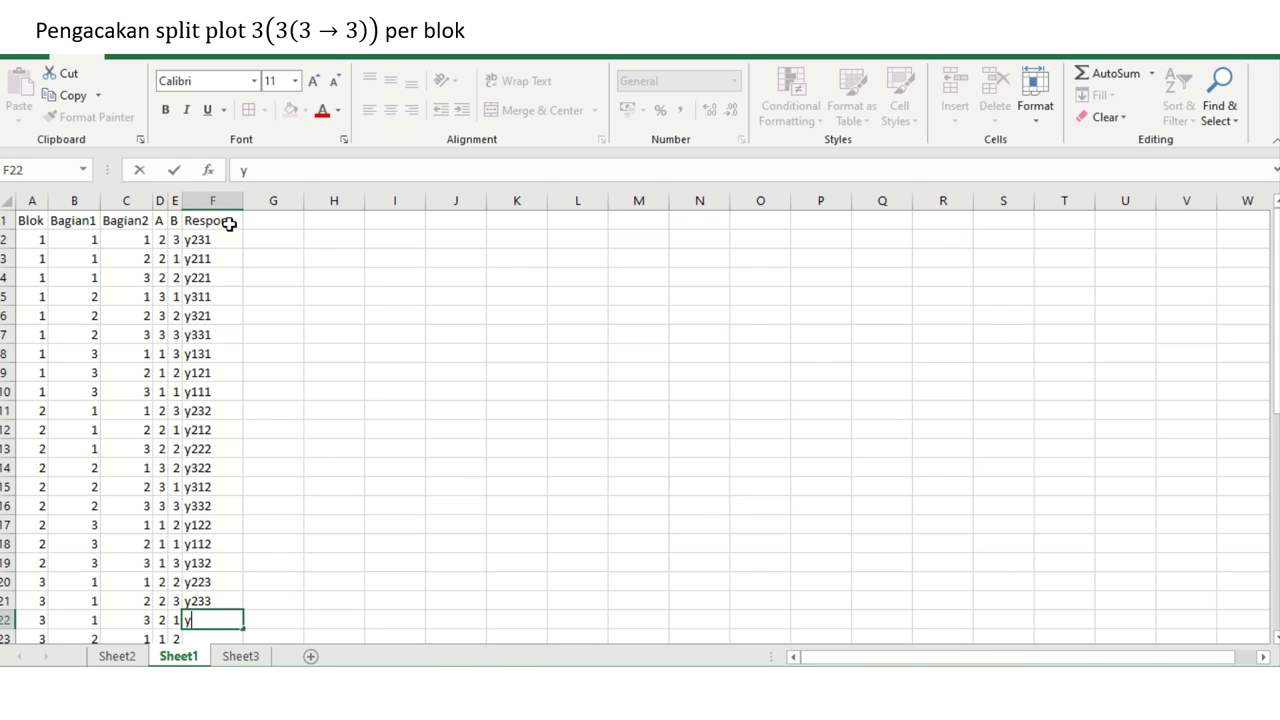
pyautogui.write('213')
pyautogui.press('Return')
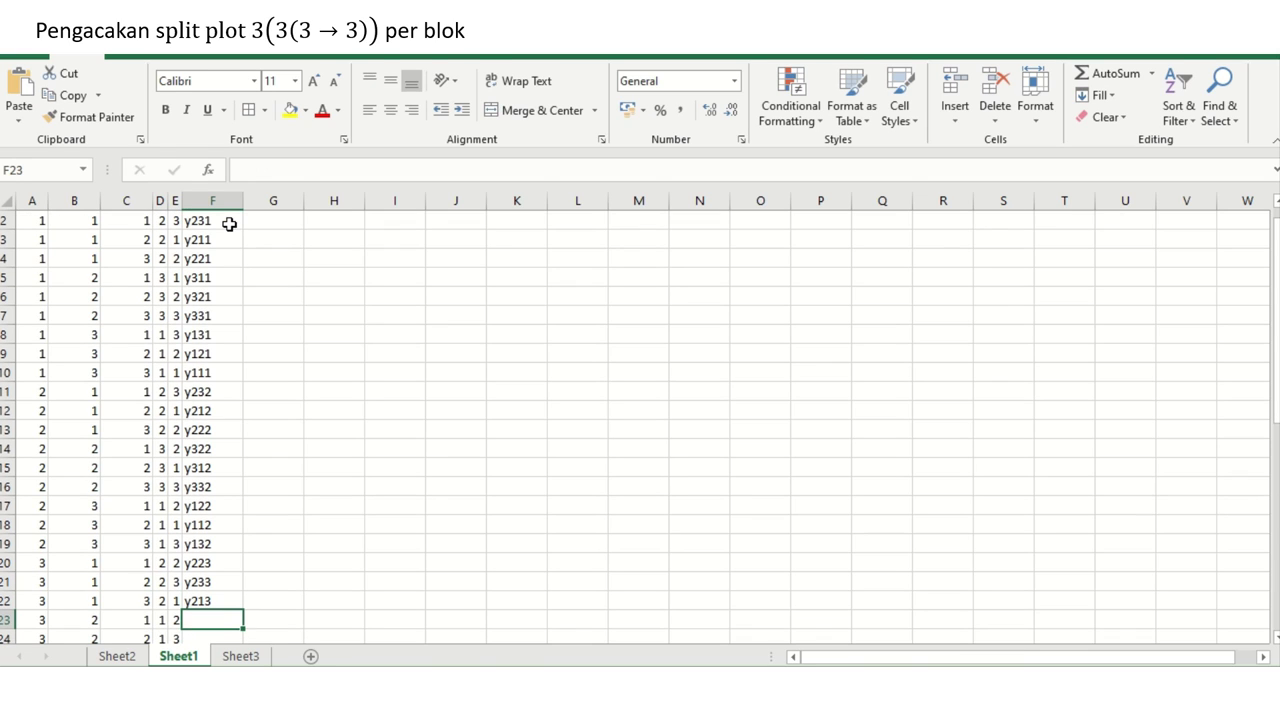
# - Enter the Respon labels y123 in F23, y133 in F24 and y113 in F25 for the second part of block 3
pyautogui.write('y123')
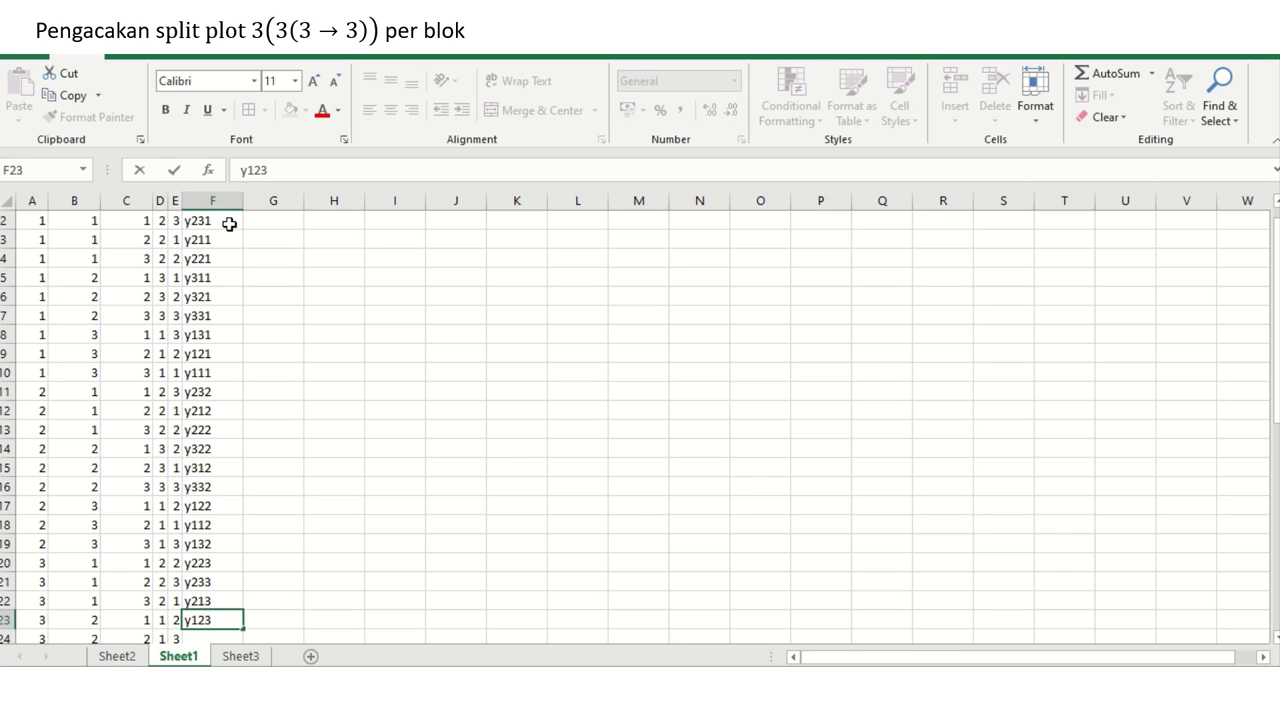
pyautogui.press('Return')
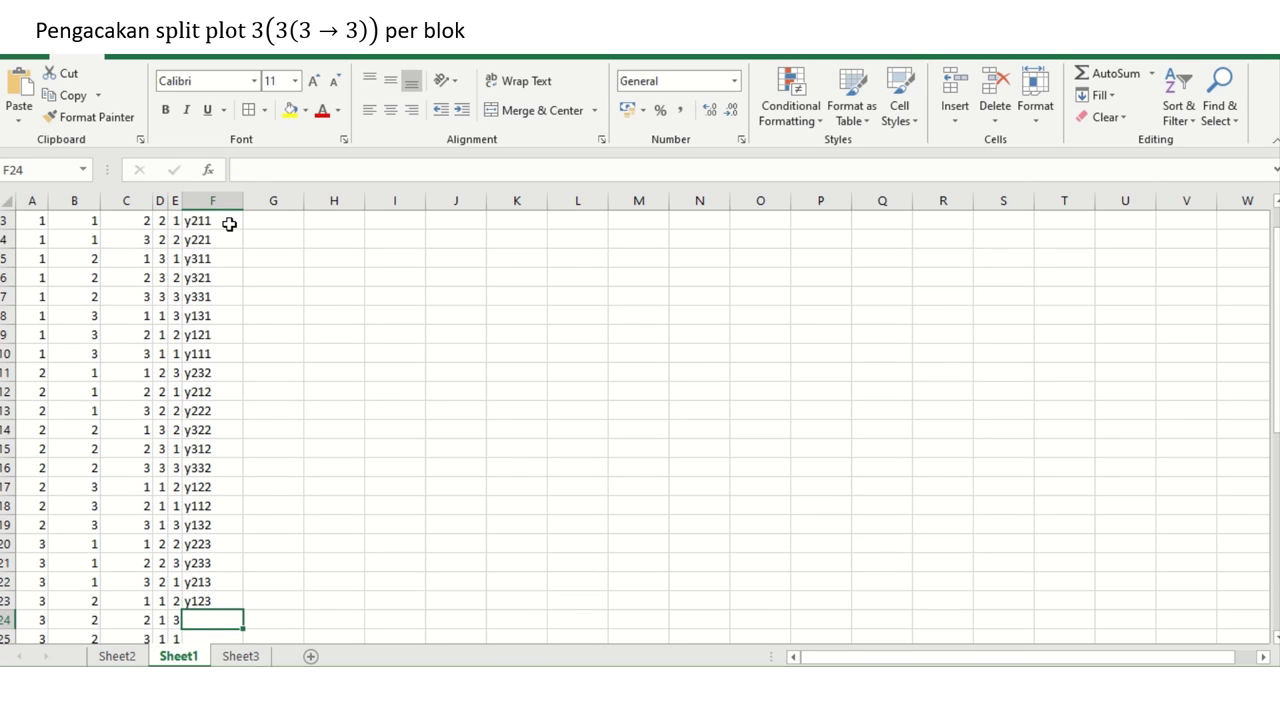
pyautogui.write('y133')
pyautogui.press('Return')
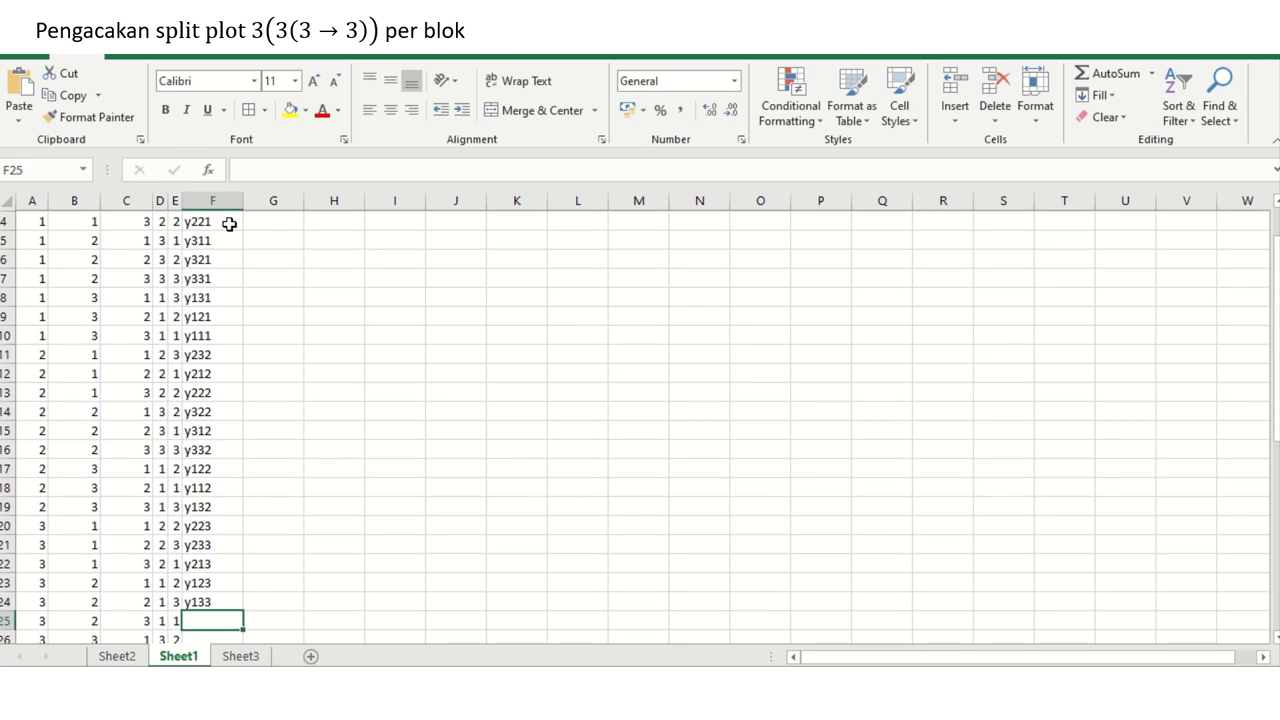
pyautogui.write('y113')
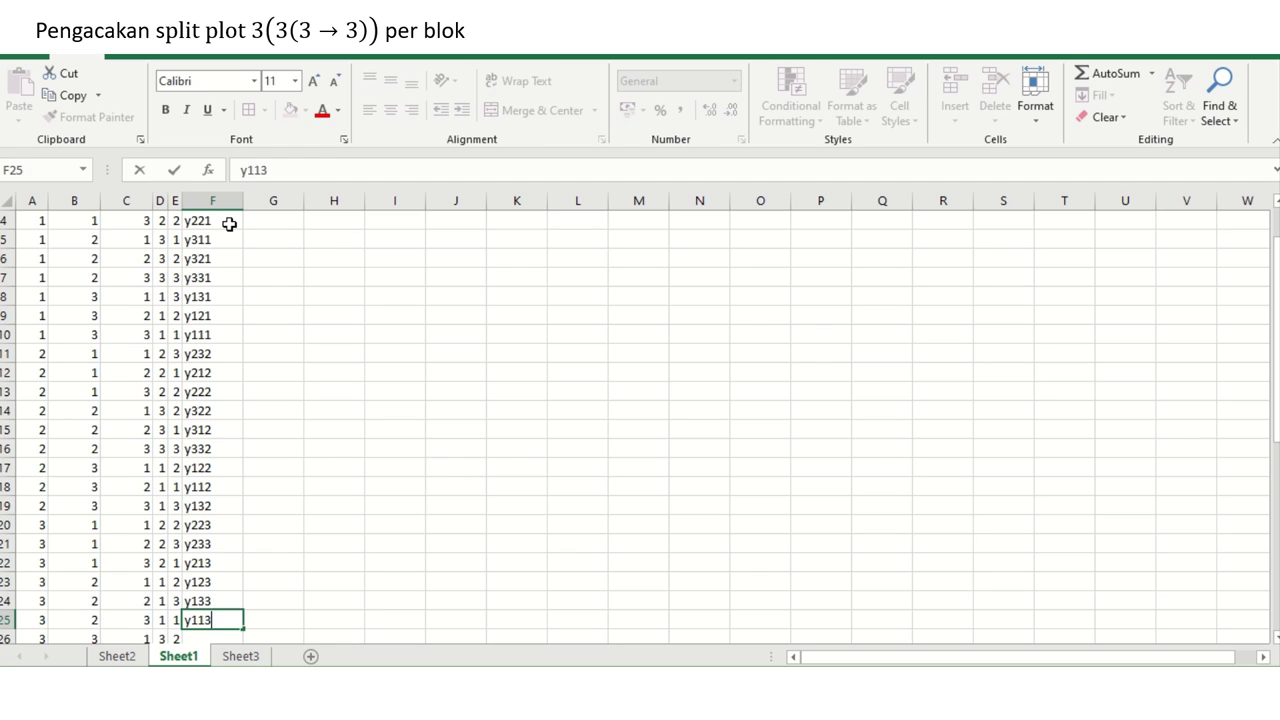
pyautogui.press('Return')
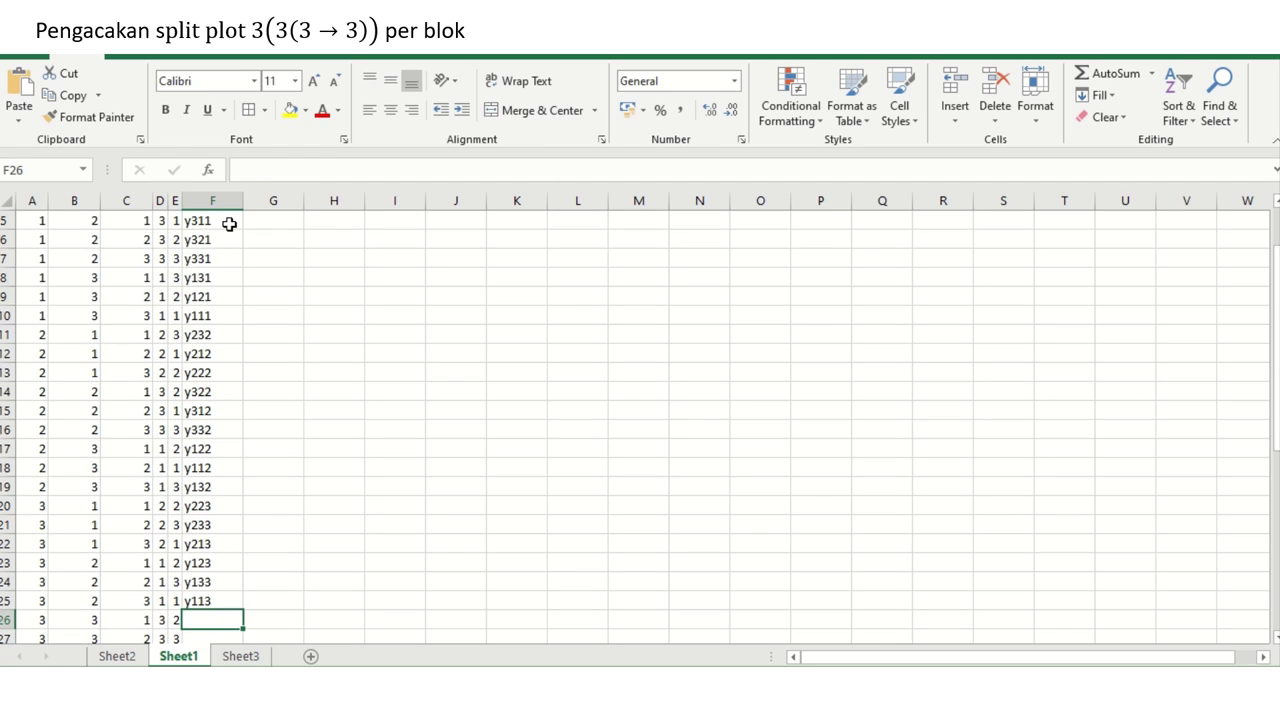
# - Enter the Respon labels y323 in F26, y333 in F27 and y313 in F28 for the third part of block 3
pyautogui.write('y')
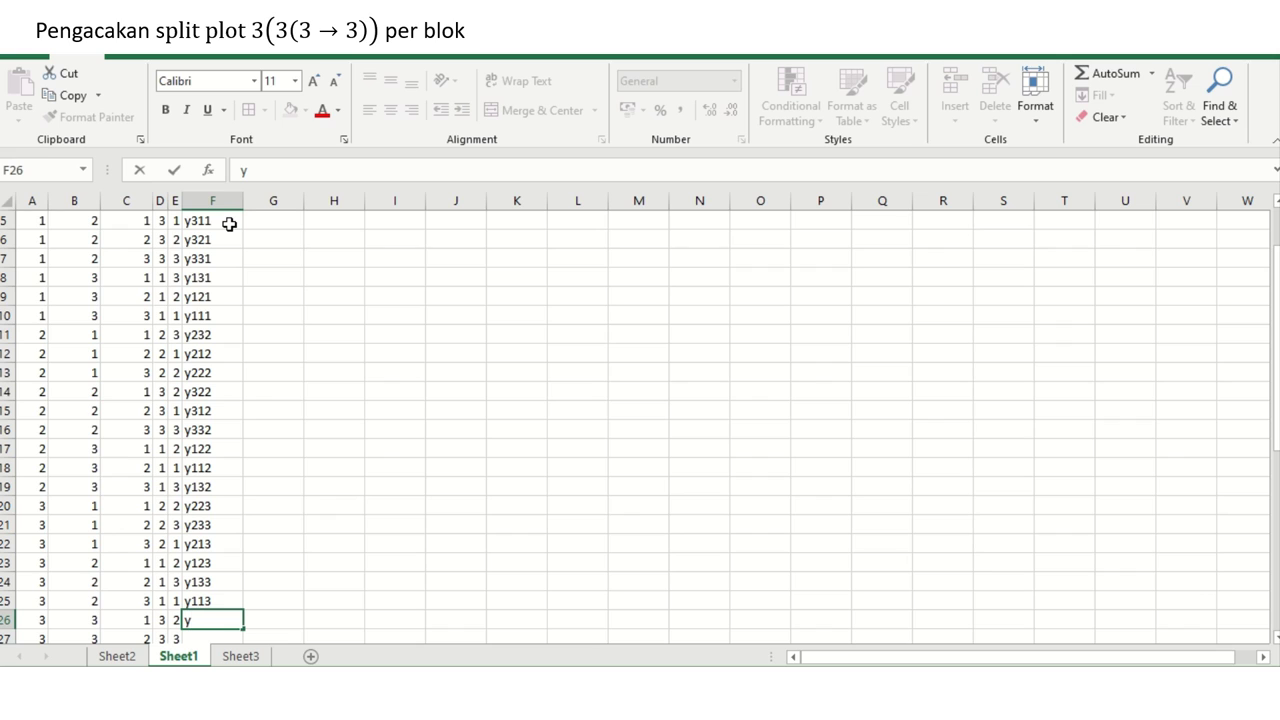
pyautogui.write('323')
pyautogui.press('Return')
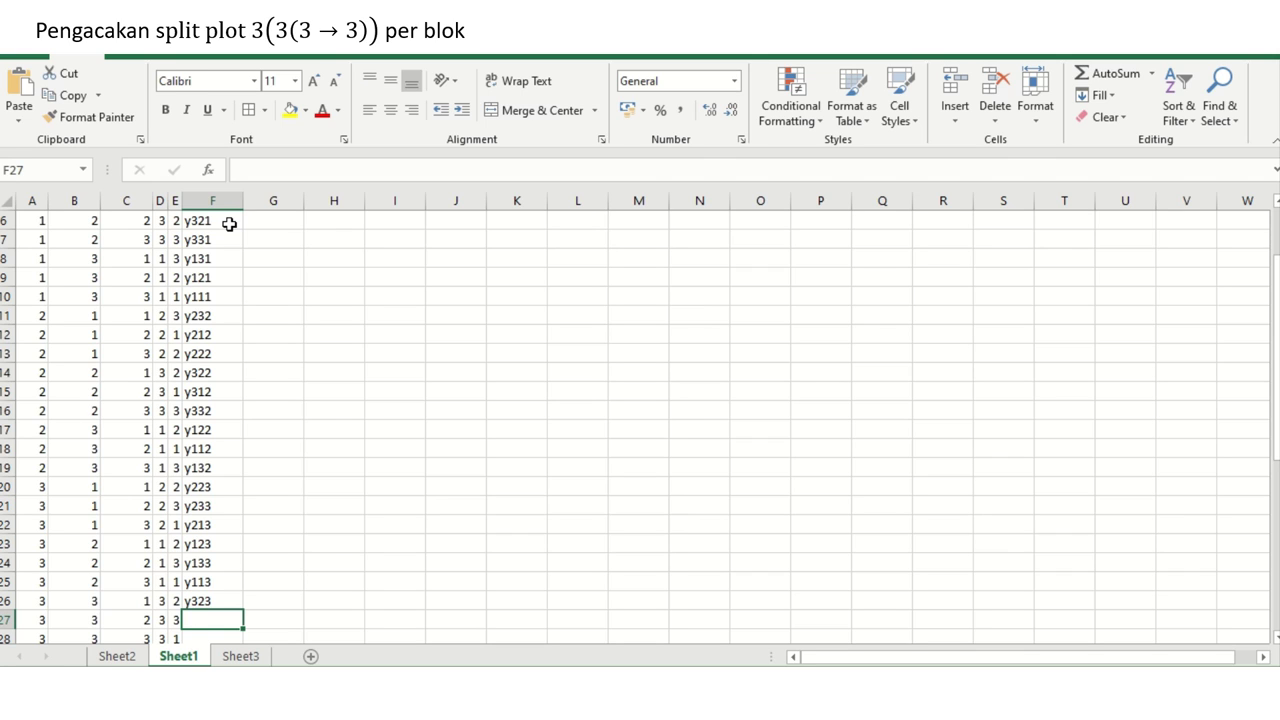
pyautogui.write('y333')
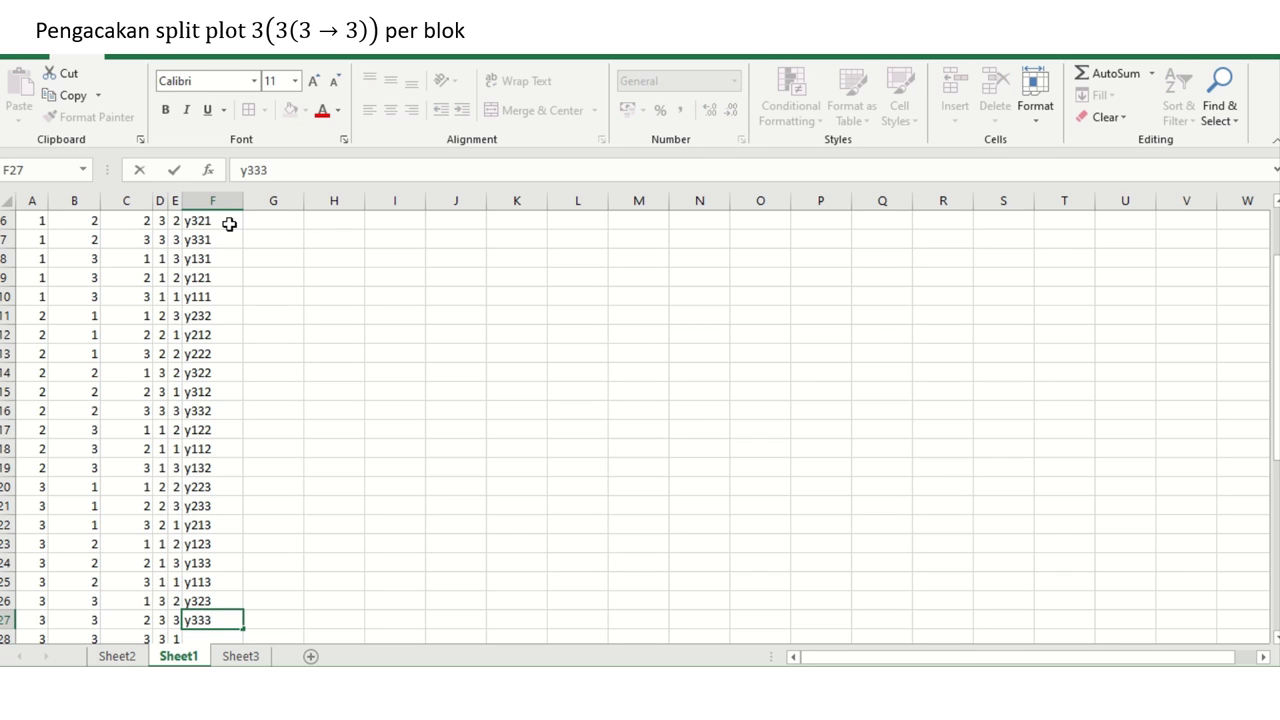
pyautogui.press('Return')
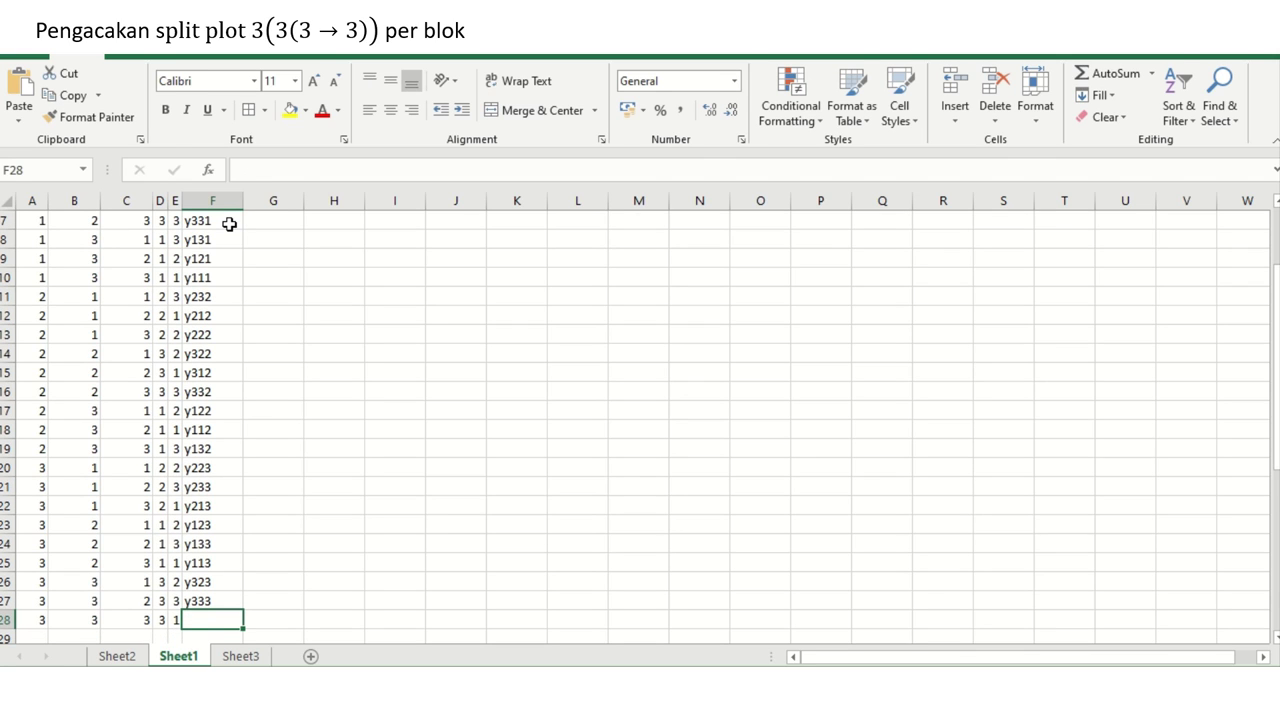
pyautogui.write('y')
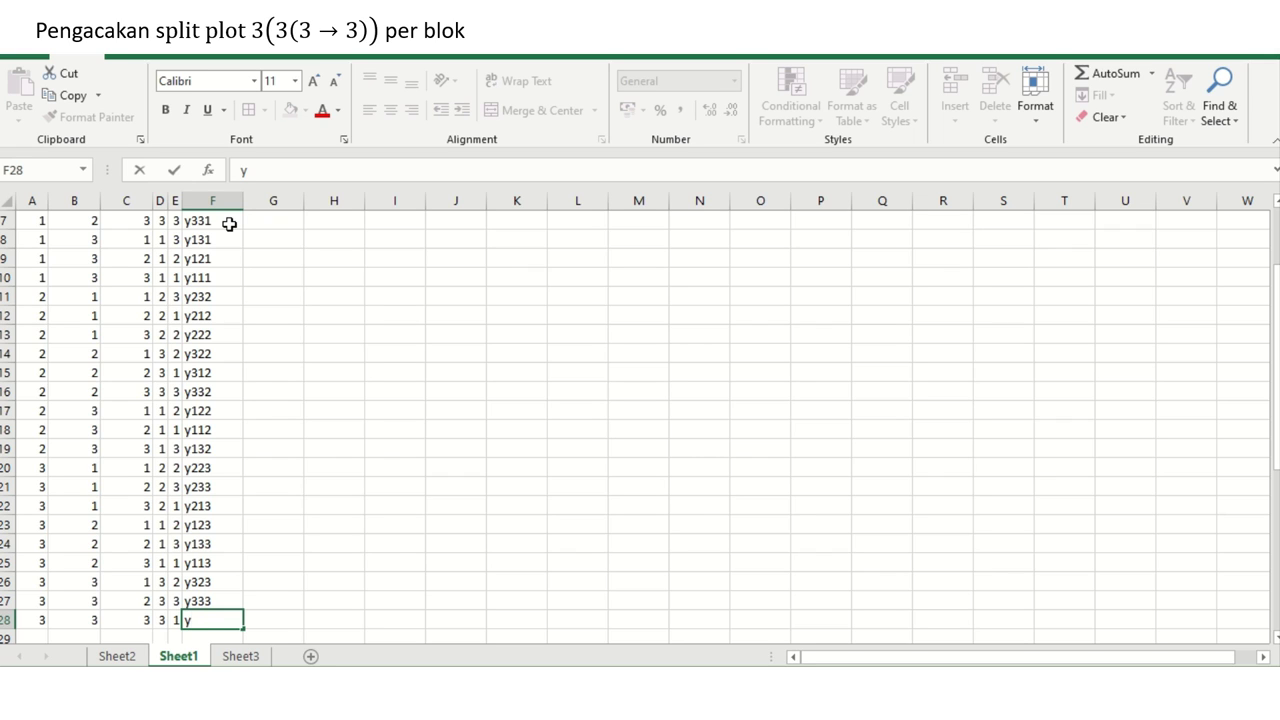
pyautogui.write('313')
pyautogui.press('Return')
# - Review the Respon labels in column F from the last row back up to the header
pyautogui.press('Up')
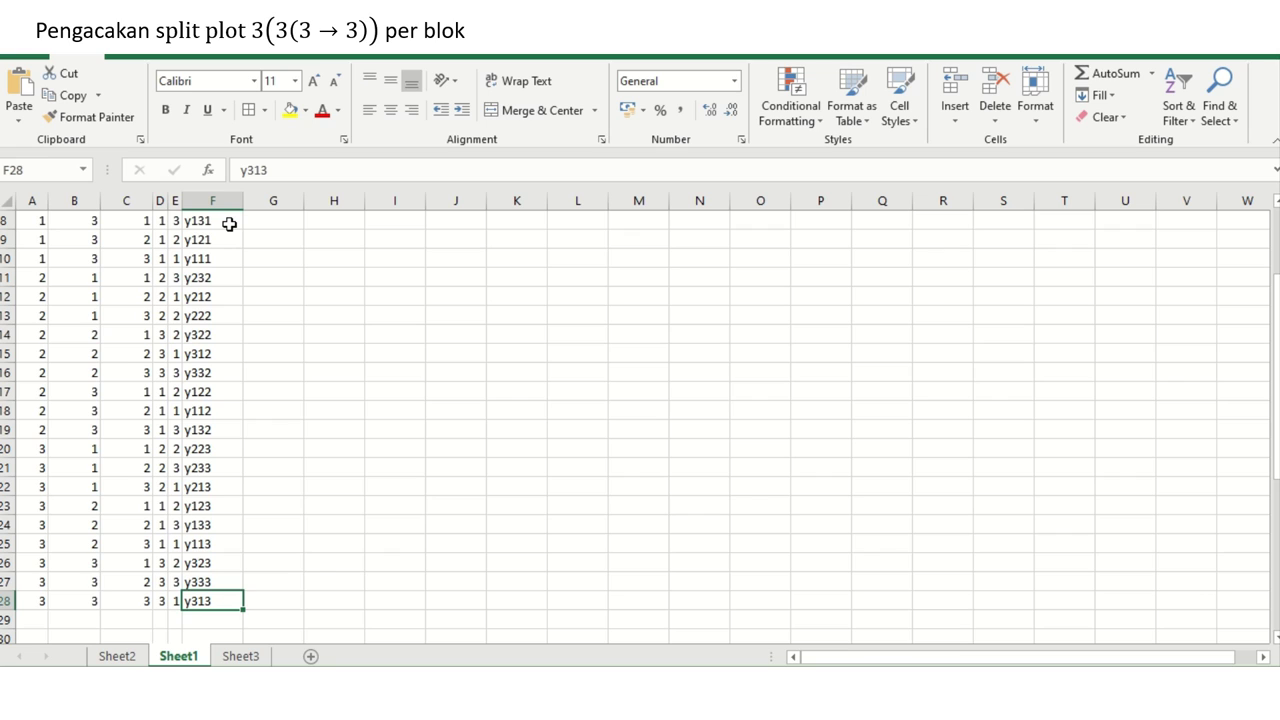
pyautogui.press('Up')
pyautogui.press('Up')
pyautogui.press('Up')
pyautogui.press('Up')
pyautogui.press('Up')
pyautogui.press('Up')
pyautogui.press('Up')
pyautogui.press('Up')
pyautogui.press('Up')
pyautogui.press('Up')
pyautogui.press('Up')
pyautogui.press('Up')
pyautogui.press('Up')
pyautogui.press('Up')
pyautogui.press('Up')
pyautogui.press('Up')
pyautogui.press('Up')
pyautogui.press('Up')
pyautogui.press('Up')
pyautogui.press('Up')
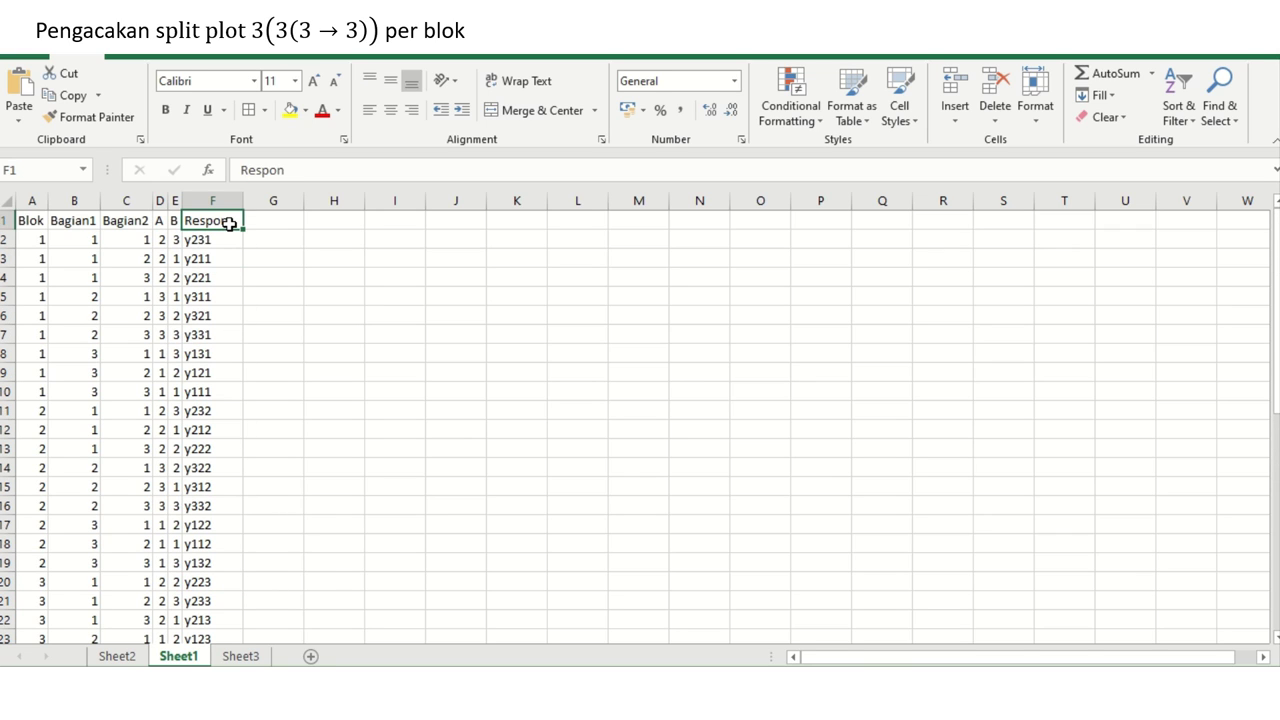
pyautogui.press('Down')
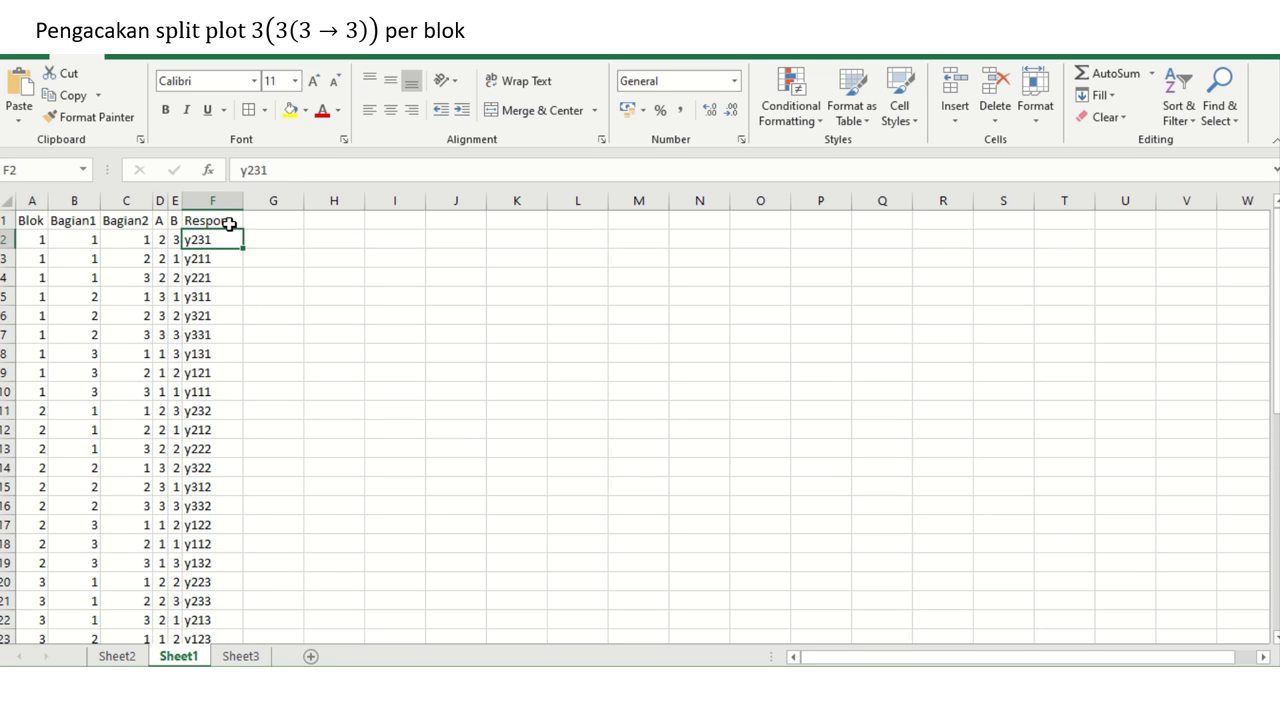
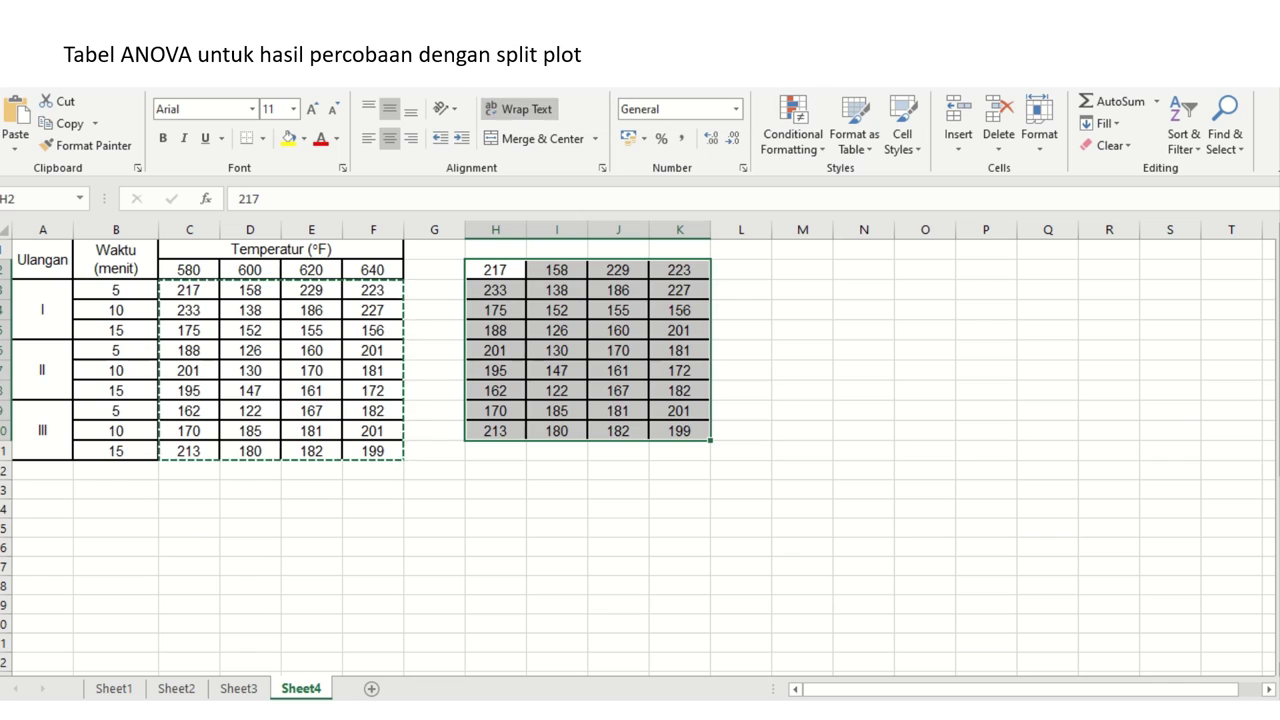
# - Paste the copied temperature data from C3:F11 at H2 on Sheet4 as values only
pyautogui.click(500, 268)
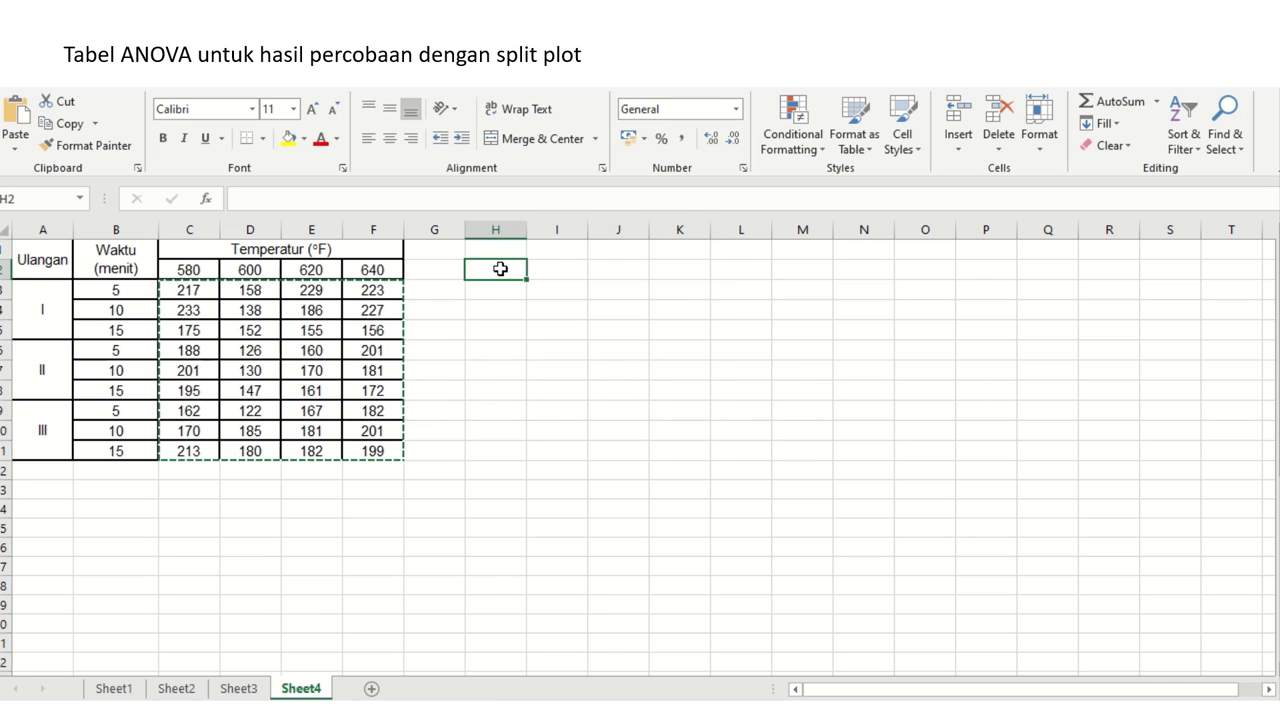
pyautogui.rightClick(500, 268)
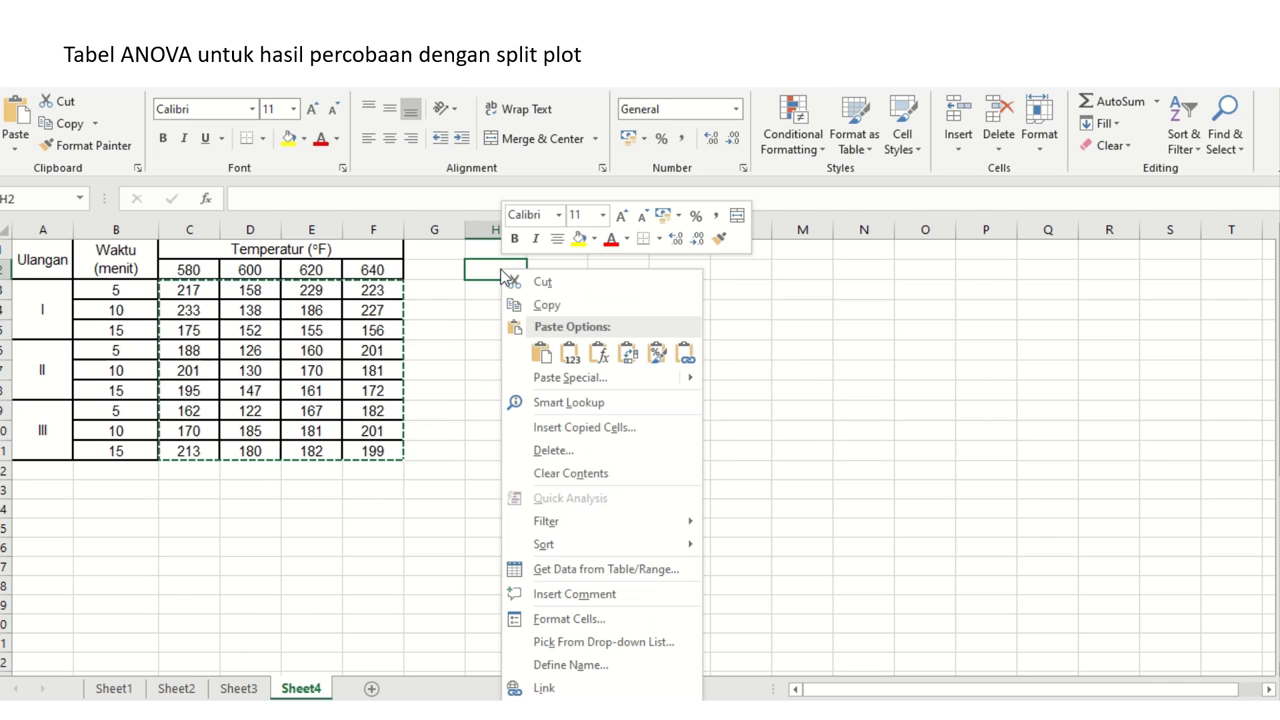
pyautogui.click(569, 353)
# - Move the pasted values in I2:K10 directly below the column H data, starting at H11
pyautogui.click(583, 264)
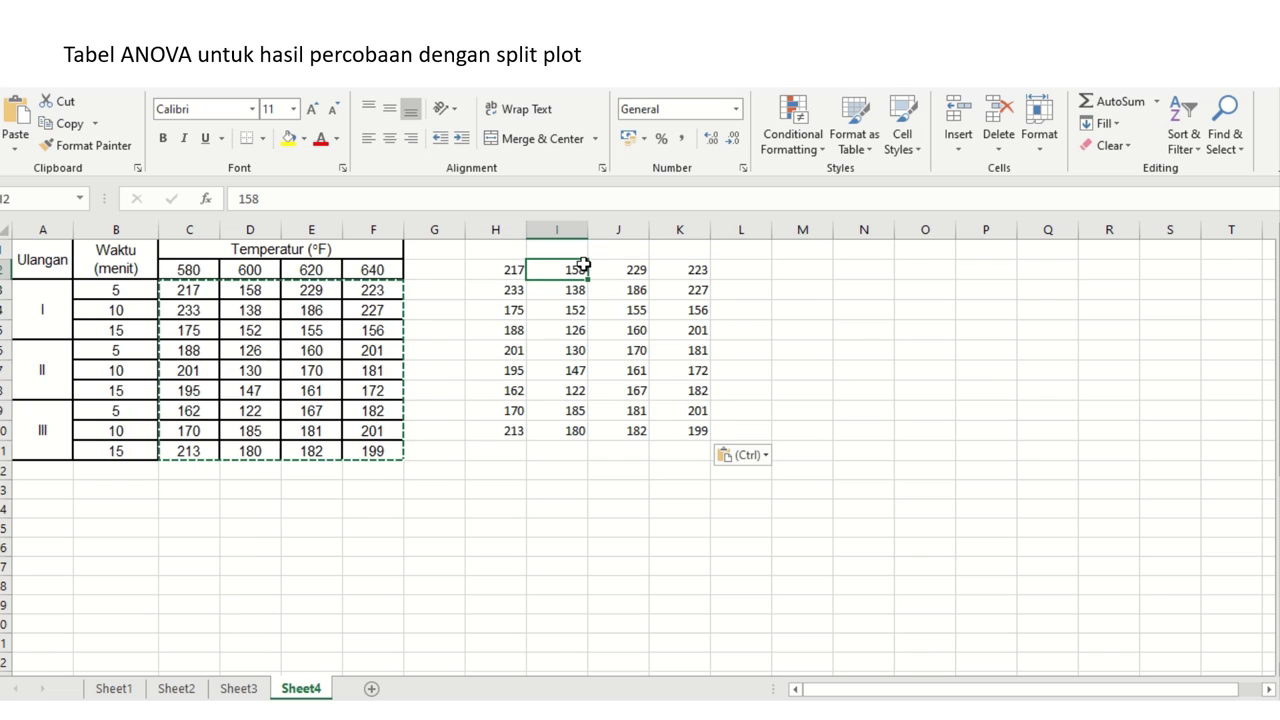
pyautogui.hotkey('shift', 'Down')
pyautogui.hotkey('shift', 'Down')
pyautogui.hotkey('shift', 'Down')
pyautogui.hotkey('shift', 'Down')
pyautogui.hotkey('shift', 'Down')
pyautogui.hotkey('shift', 'Down')
pyautogui.hotkey('shift', 'Down')
pyautogui.hotkey('shift', 'Down')
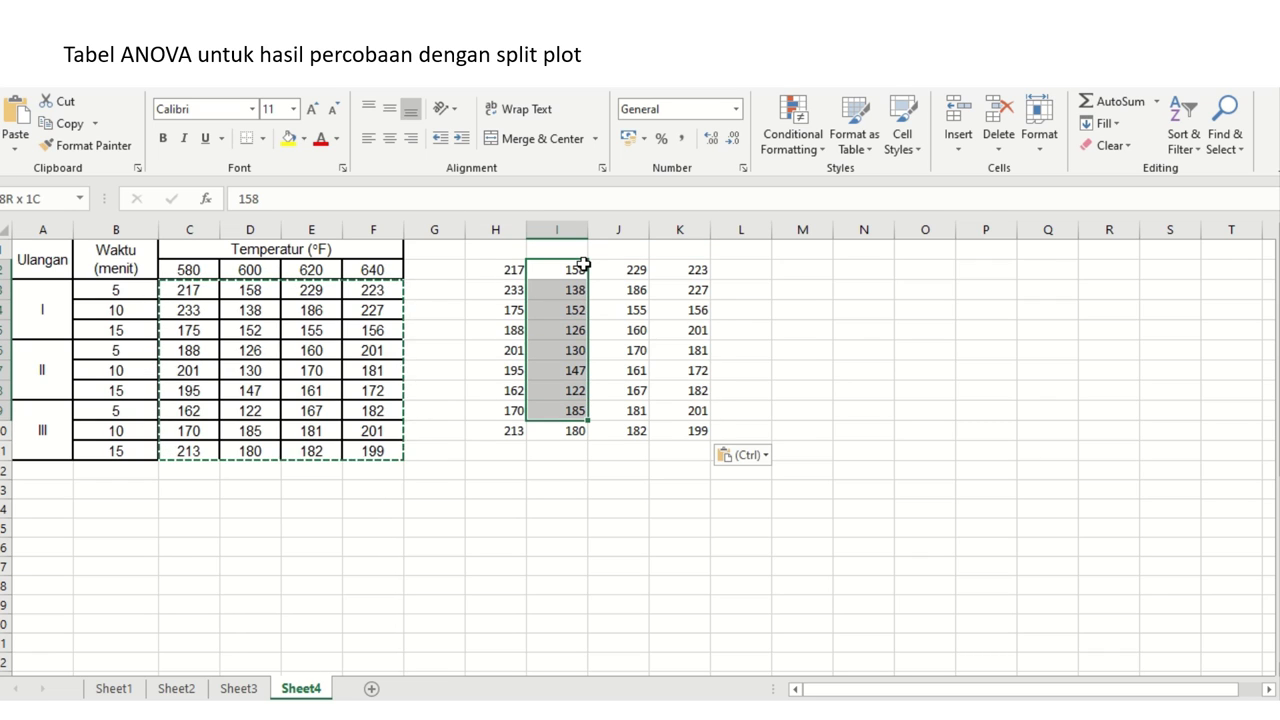
pyautogui.hotkey('shift', 'Right')
pyautogui.hotkey('shift', 'Right')
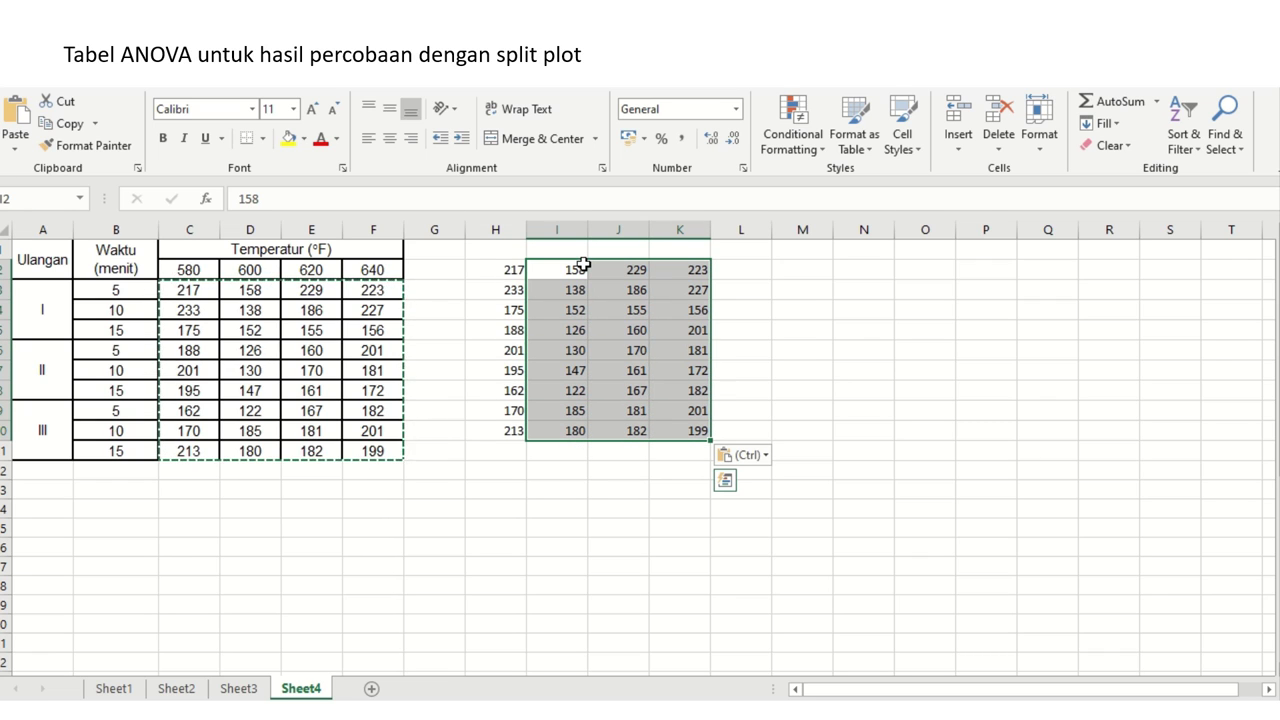
pyautogui.hotkey('ctrl', 'c')
pyautogui.click(506, 451)
pyautogui.hotkey('ctrl', 'v')
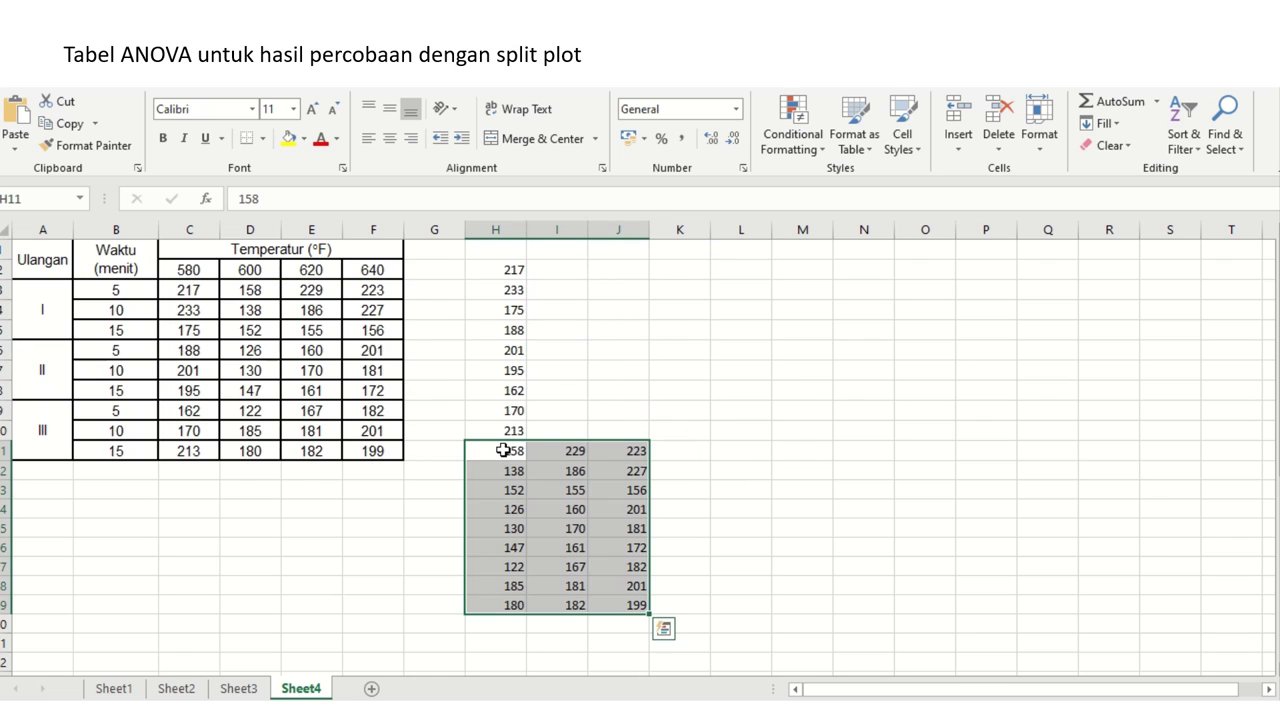
# - Move the remaining two columns of values in I11:J19 to start at H20
pyautogui.press('Right')
pyautogui.hotkey('shift', 'Down')
pyautogui.hotkey('shift', 'Down')
pyautogui.hotkey('shift', 'Down')
pyautogui.hotkey('shift', 'Down')
pyautogui.hotkey('shift', 'Down')
pyautogui.hotkey('shift', 'Down')
pyautogui.hotkey('shift', 'Down')
pyautogui.hotkey('shift', 'Down')
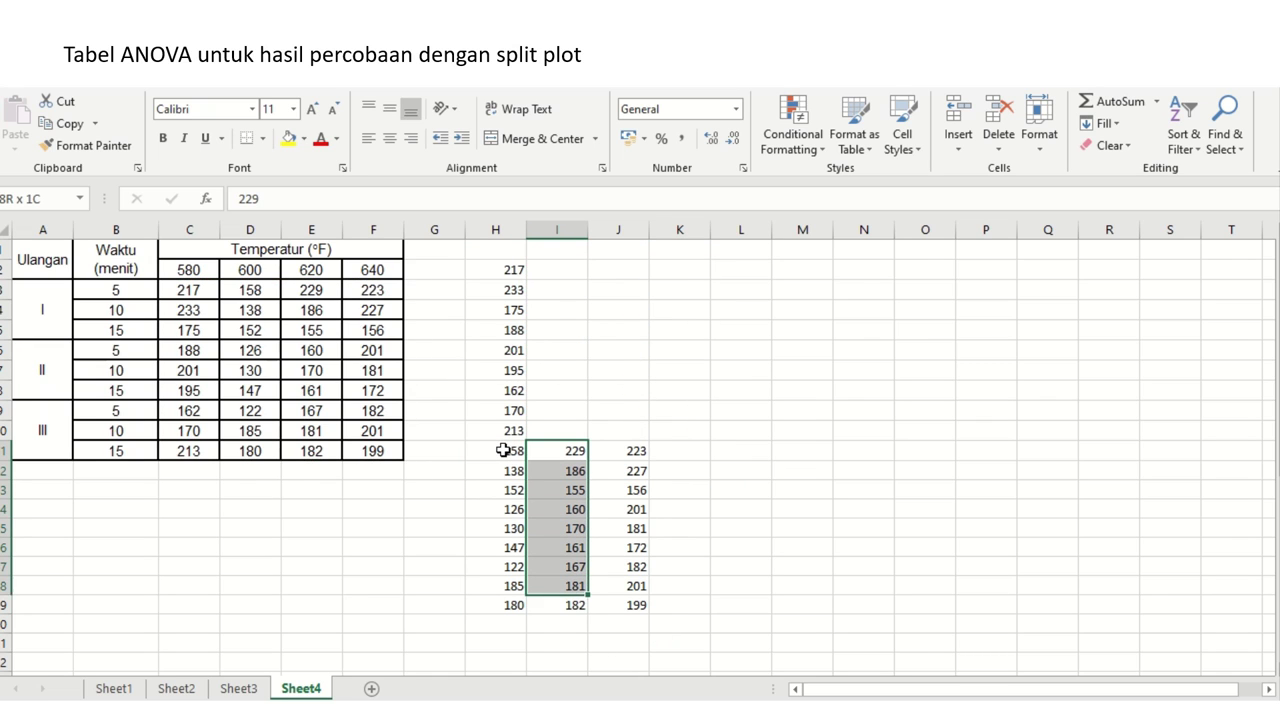
pyautogui.hotkey('shift', 'Right')
pyautogui.hotkey('ctrl', 'c')
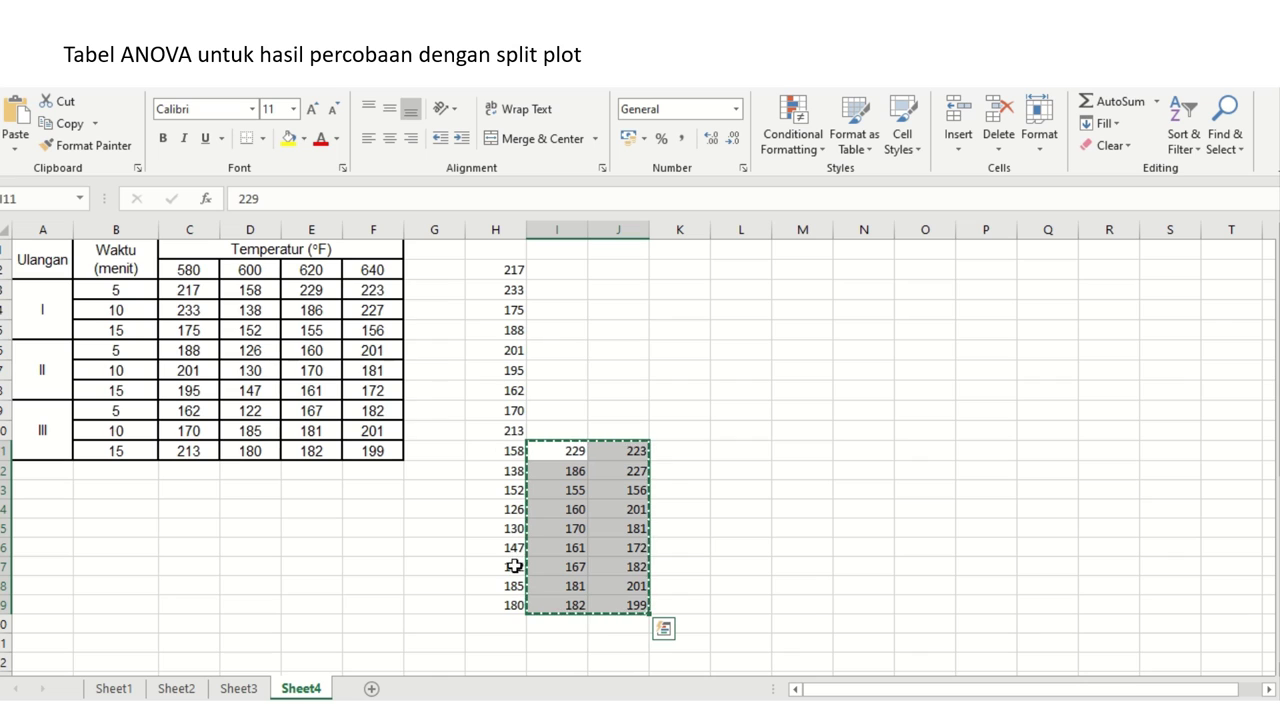
pyautogui.click(505, 623)
pyautogui.hotkey('ctrl', 'v')
# - Move the last column of values in I20:I28 to the end of the column H data, starting at H29
pyautogui.press('Right')
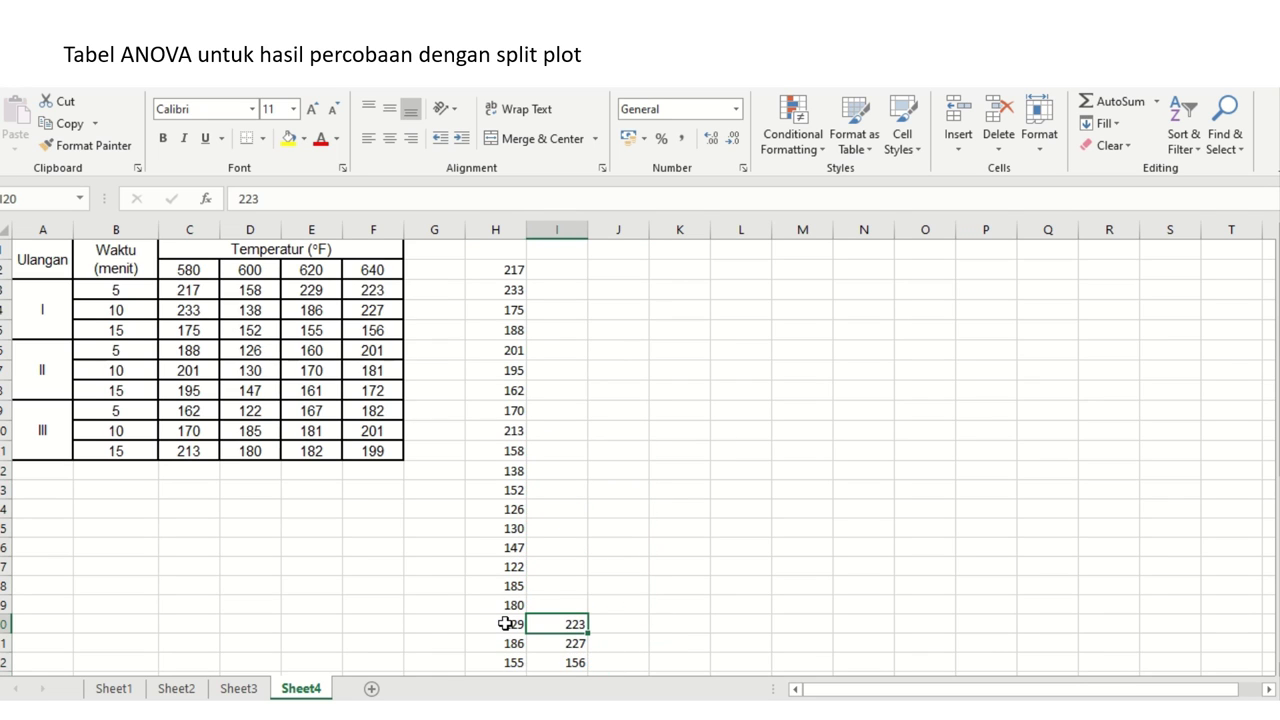
pyautogui.hotkey('shift', 'Down')
pyautogui.hotkey('shift', 'Down')
pyautogui.hotkey('shift', 'Down')
pyautogui.hotkey('shift', 'Down')
pyautogui.hotkey('shift', 'Down')
pyautogui.hotkey('shift', 'Down')
pyautogui.hotkey('shift', 'Down')
pyautogui.hotkey('shift', 'Down')
pyautogui.hotkey('ctrl', 'c')
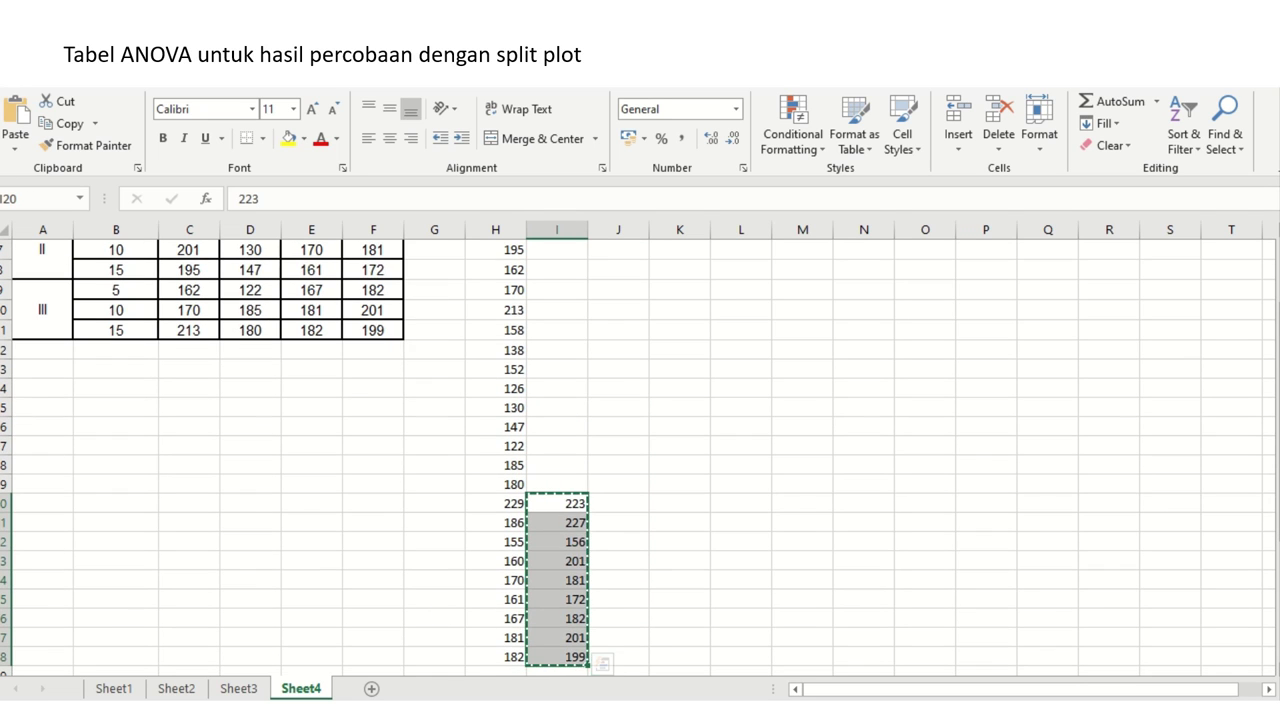
pyautogui.press('Down')
pyautogui.press('Down')
pyautogui.press('Down')
pyautogui.press('Down')
pyautogui.press('Down')
pyautogui.press('Down')
pyautogui.press('Down')
pyautogui.press('Down')
pyautogui.press('Down')
pyautogui.press('Left')
pyautogui.hotkey('ctrl', 'v')
pyautogui.press('Escape')
# - Enter the header yijk in H1 above the stacked values and the header C in I1
pyautogui.press('Up')
pyautogui.press('Up')
pyautogui.press('Up')
pyautogui.press('Up')
pyautogui.press('Up')
pyautogui.press('Up')
pyautogui.press('Up')
pyautogui.press('Up')
pyautogui.press('Up')
pyautogui.press('Up')
pyautogui.press('Up')
pyautogui.press('Up')
pyautogui.press('Up')
pyautogui.press('Up')
pyautogui.press('Up')
pyautogui.press('Up')
pyautogui.press('Up')
pyautogui.press('Up')
pyautogui.press('Up')
pyautogui.press('Up')
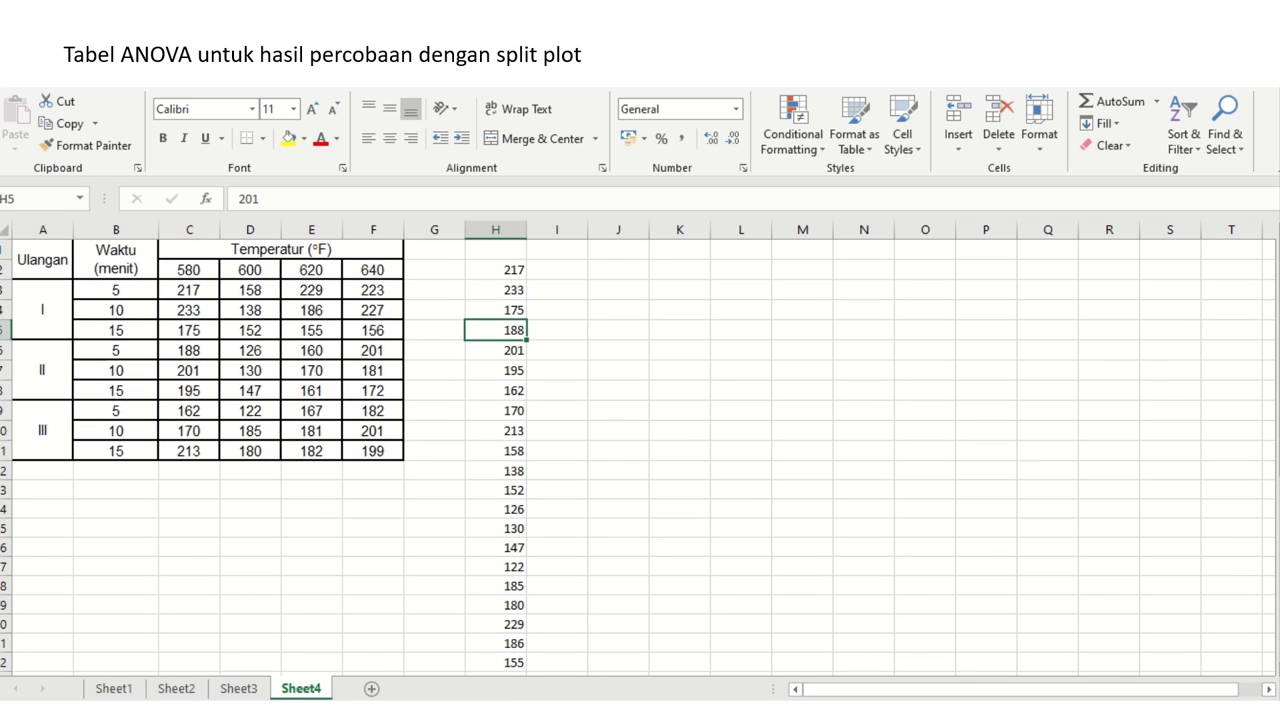
pyautogui.press('Up')
pyautogui.press('Up')
pyautogui.press('Up')
pyautogui.press('Up')
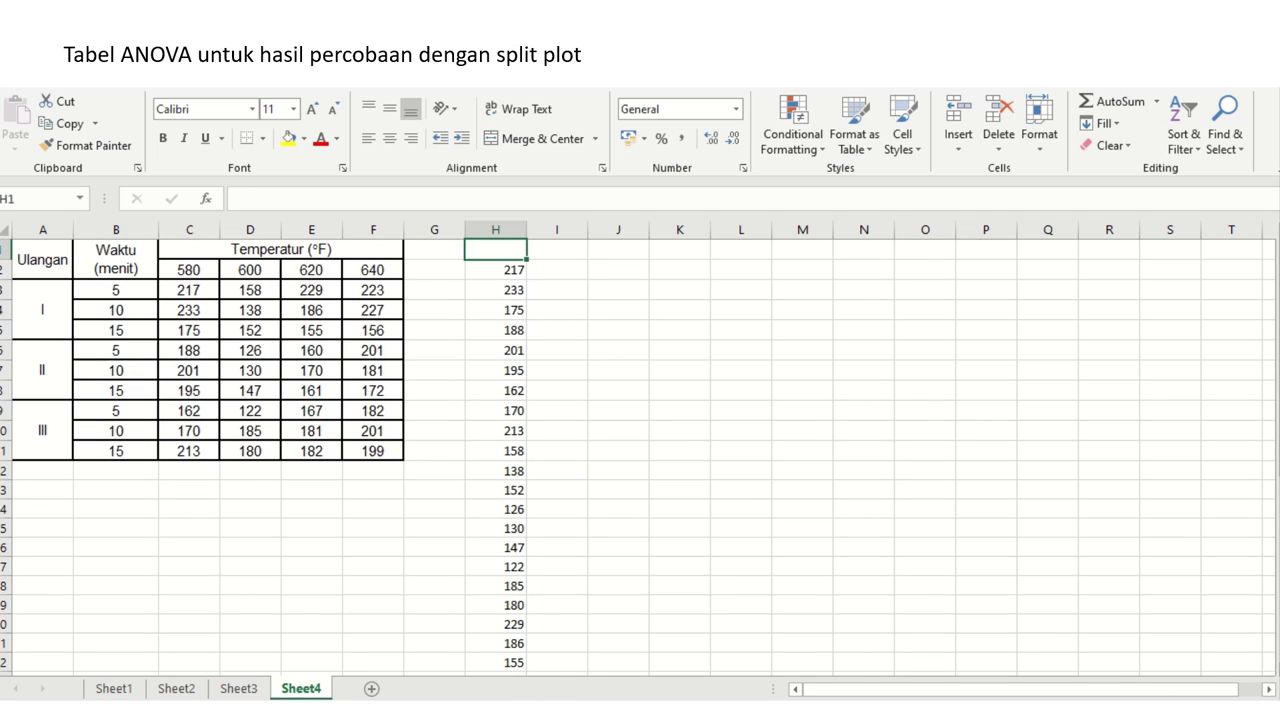
pyautogui.write('yijk')
pyautogui.press('Tab')
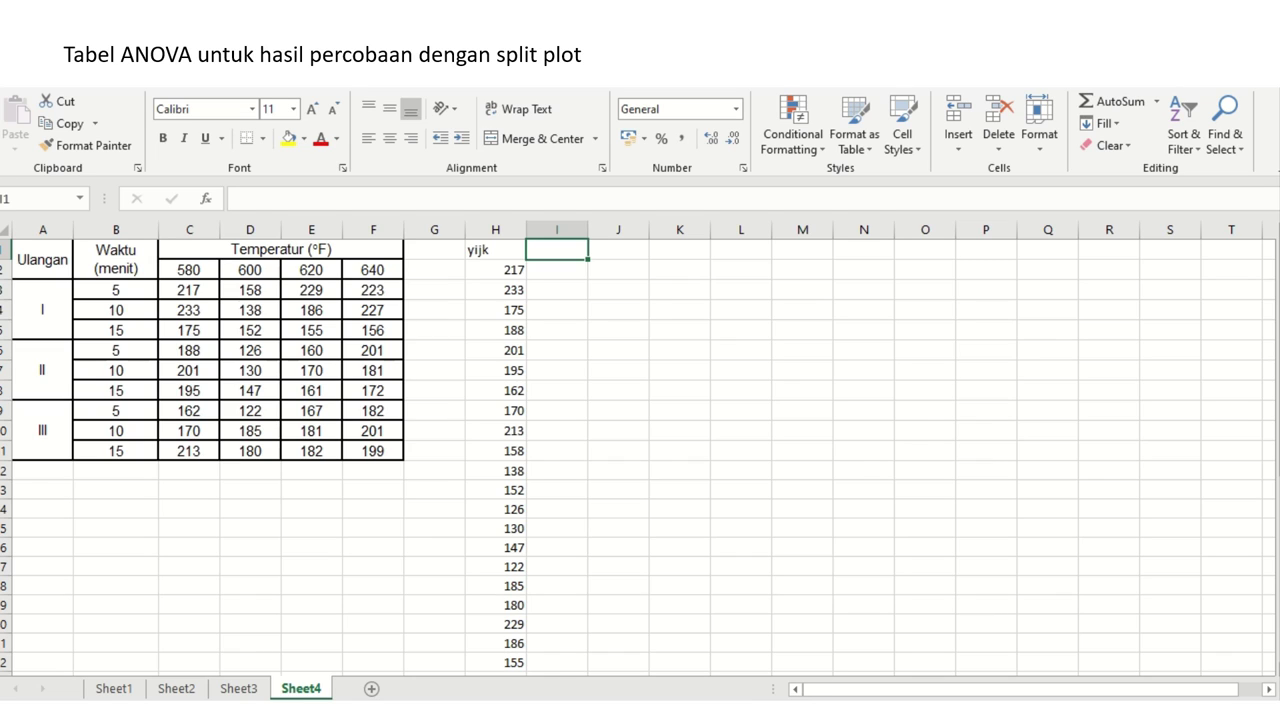
pyautogui.write('C')
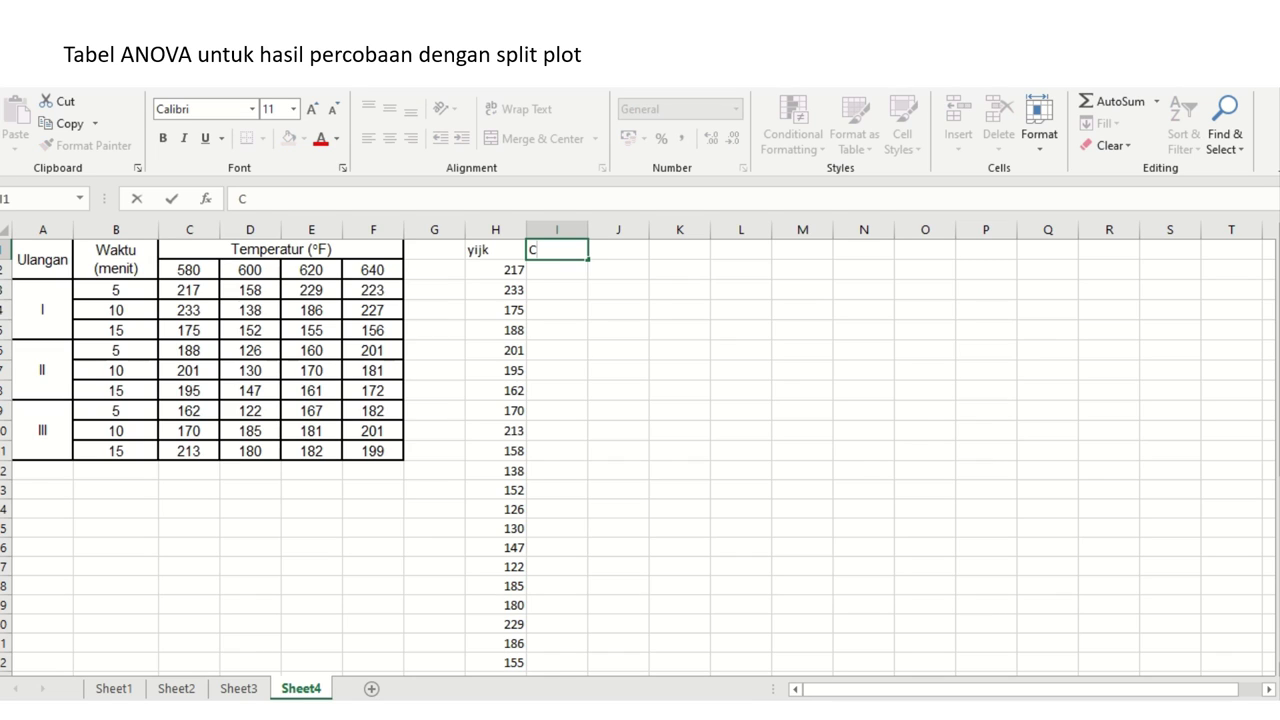
pyautogui.press('Return')
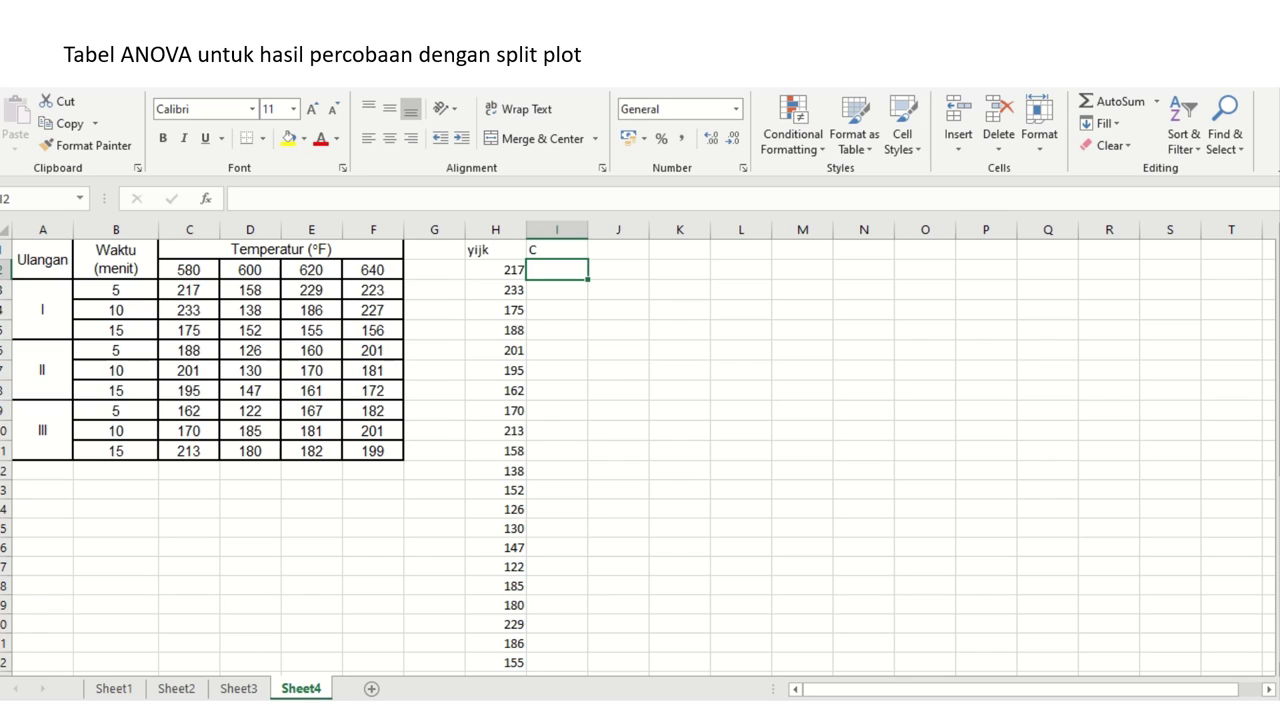
# - Enter the code 1 in I2, I3 and I4 under the C header
pyautogui.write('1')
pyautogui.press('Return')
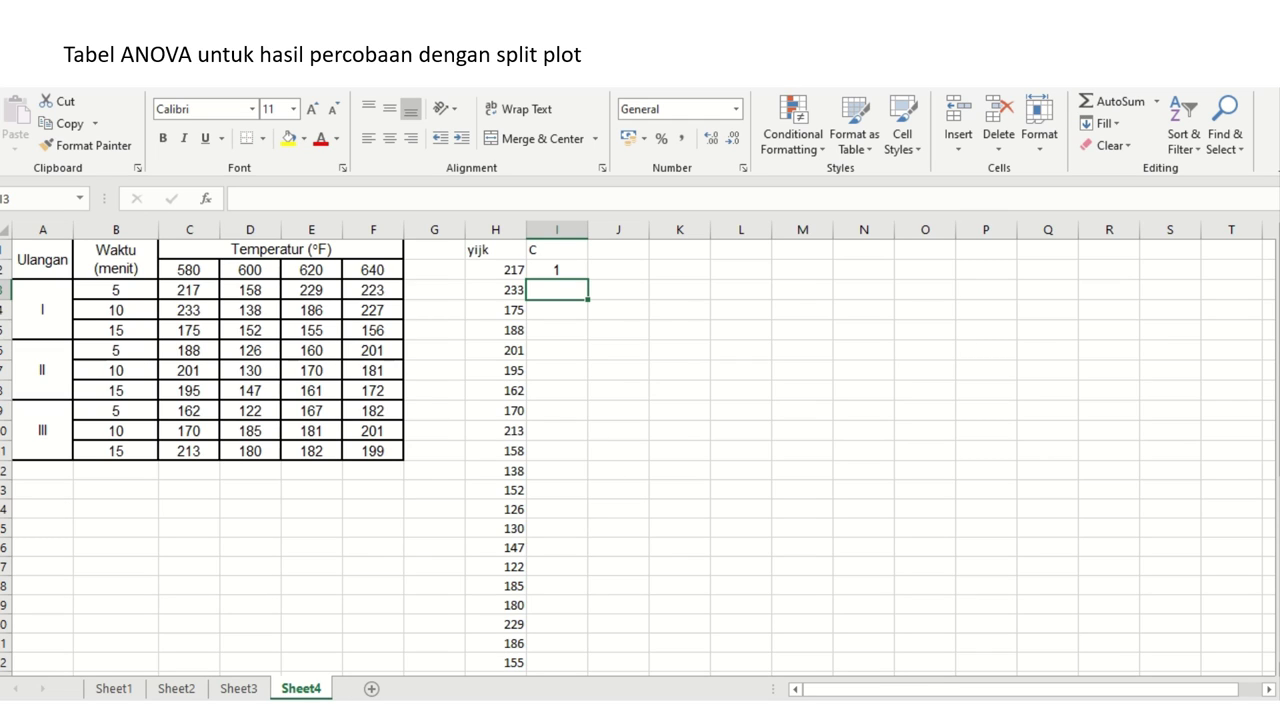
pyautogui.write('1')
pyautogui.press('Return')
pyautogui.write('1')
pyautogui.press('Return')
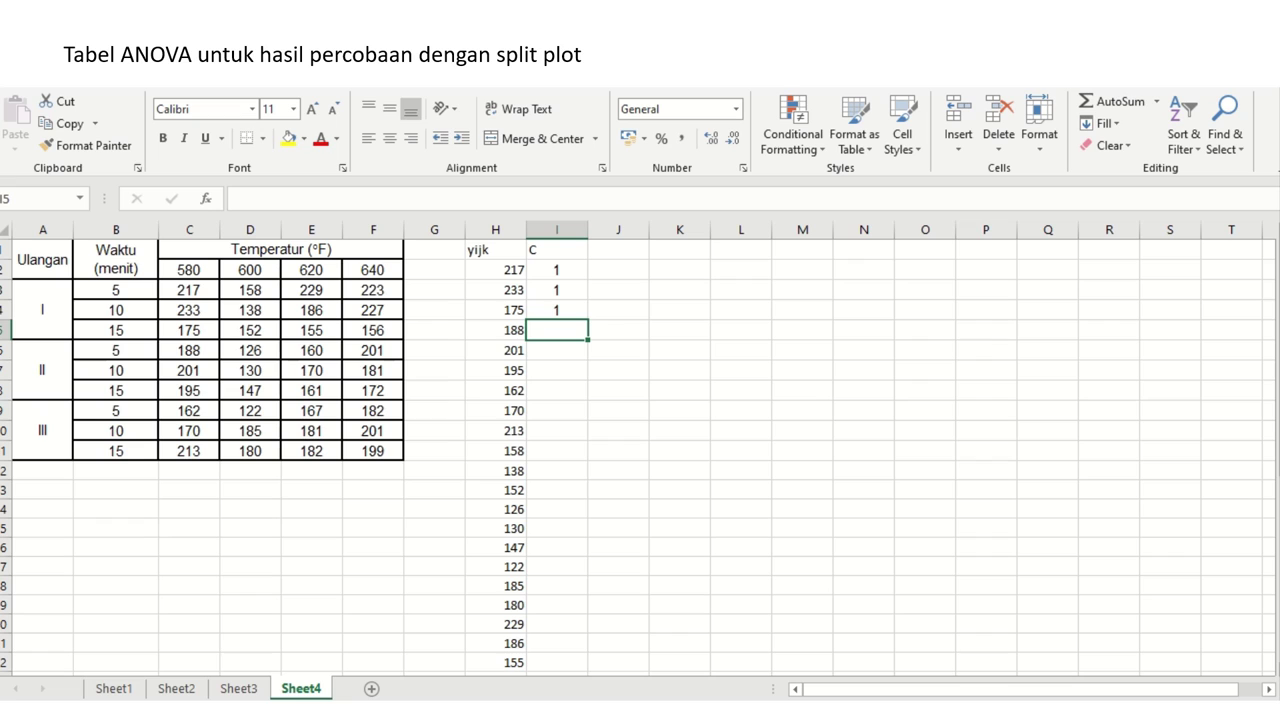
# - Enter the code 2 in I5, I6 and I7 of column C
pyautogui.write('2')
pyautogui.press('Return')
pyautogui.write('2')
pyautogui.press('Return')
pyautogui.write('2')
pyautogui.press('Return')
# - Enter the code 3 in I8, I9 and I10 and clear the surplus entry in I11
pyautogui.write('2')
pyautogui.press('BackSpace')
pyautogui.write('3')
pyautogui.press('Return')
pyautogui.write('3')
pyautogui.press('Return')
pyautogui.write('3')
pyautogui.press('Return')
pyautogui.write('3')
pyautogui.press('Return')
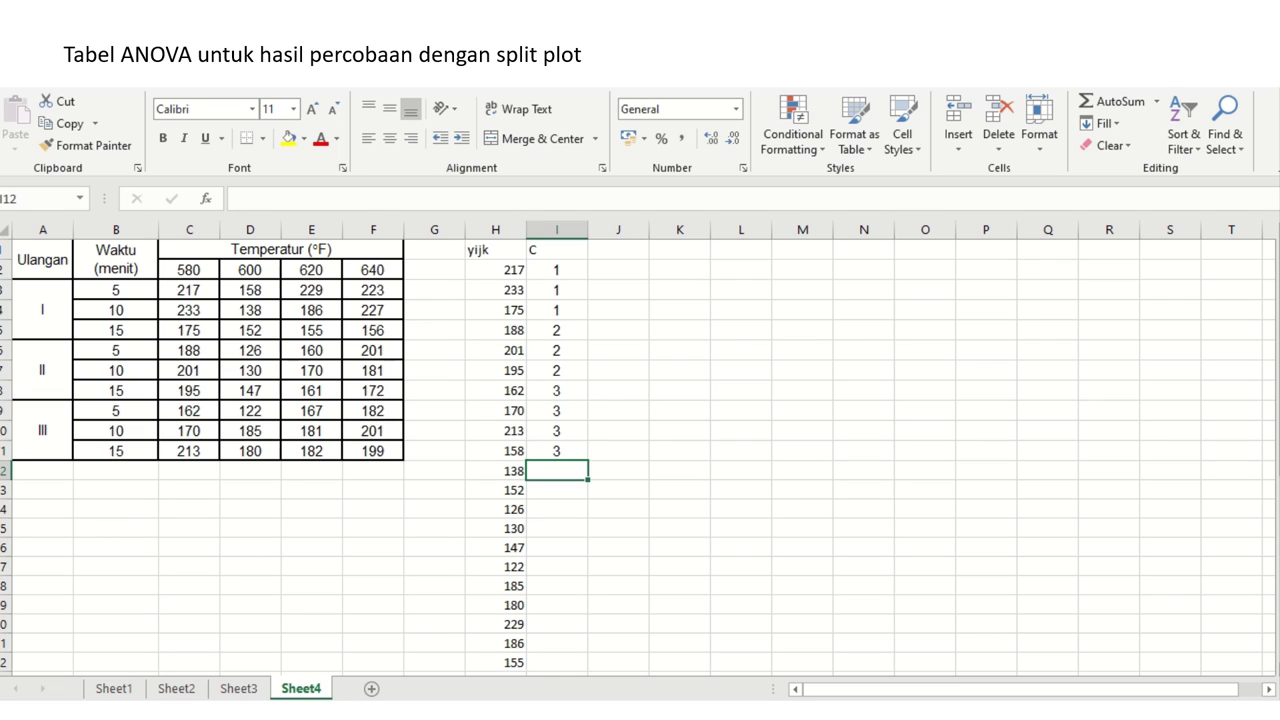
pyautogui.click(557, 451)
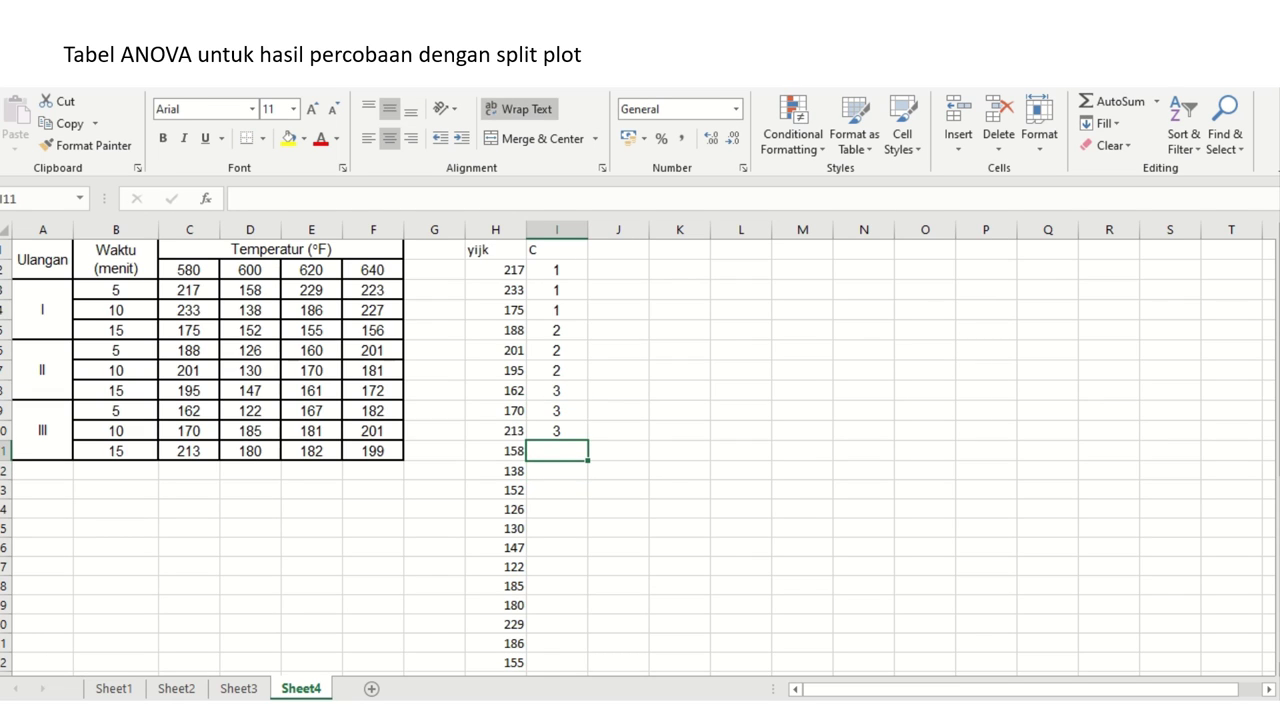
# - Copy the codes in I2:I10 and paste them into I11:I19 beside the second set of values
pyautogui.press('Up')
pyautogui.hotkey('ctrl', 'Up')
pyautogui.press('Down')
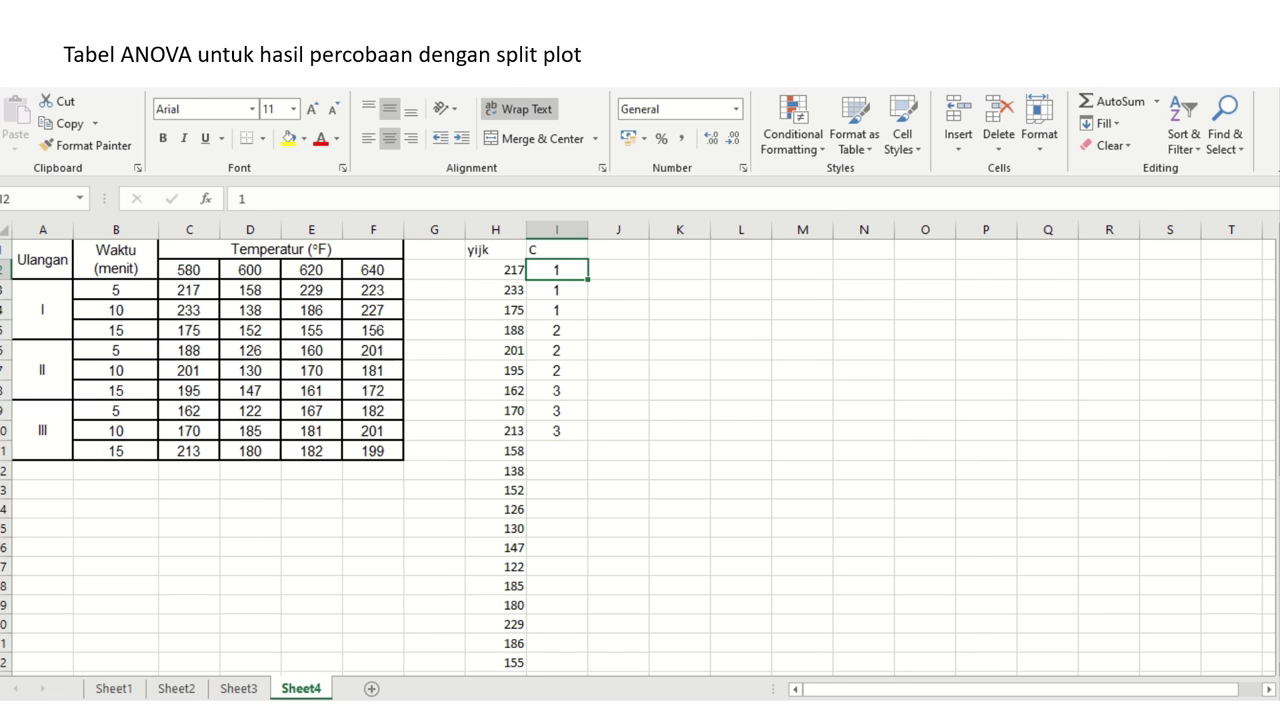
pyautogui.hotkey('shift', 'Down')
pyautogui.hotkey('shift', 'Down')
pyautogui.hotkey('shift', 'Down')
pyautogui.hotkey('shift', 'Down')
pyautogui.hotkey('shift', 'Down')
pyautogui.hotkey('shift', 'Down')
pyautogui.hotkey('shift', 'Down')
pyautogui.hotkey('shift', 'Down')
pyautogui.hotkey('shift', 'Down')
pyautogui.hotkey('shift', 'Up')
pyautogui.hotkey('ctrl', 'c')
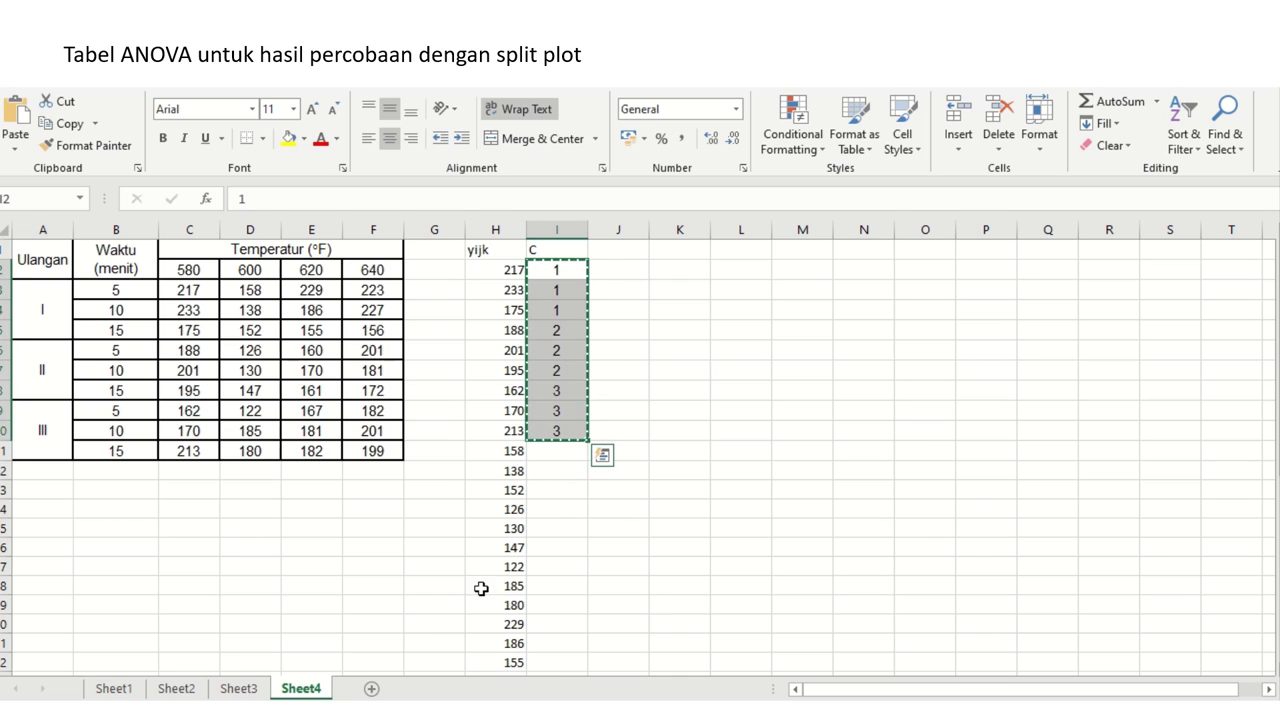
pyautogui.click(558, 452)
pyautogui.hotkey('ctrl', 'v')
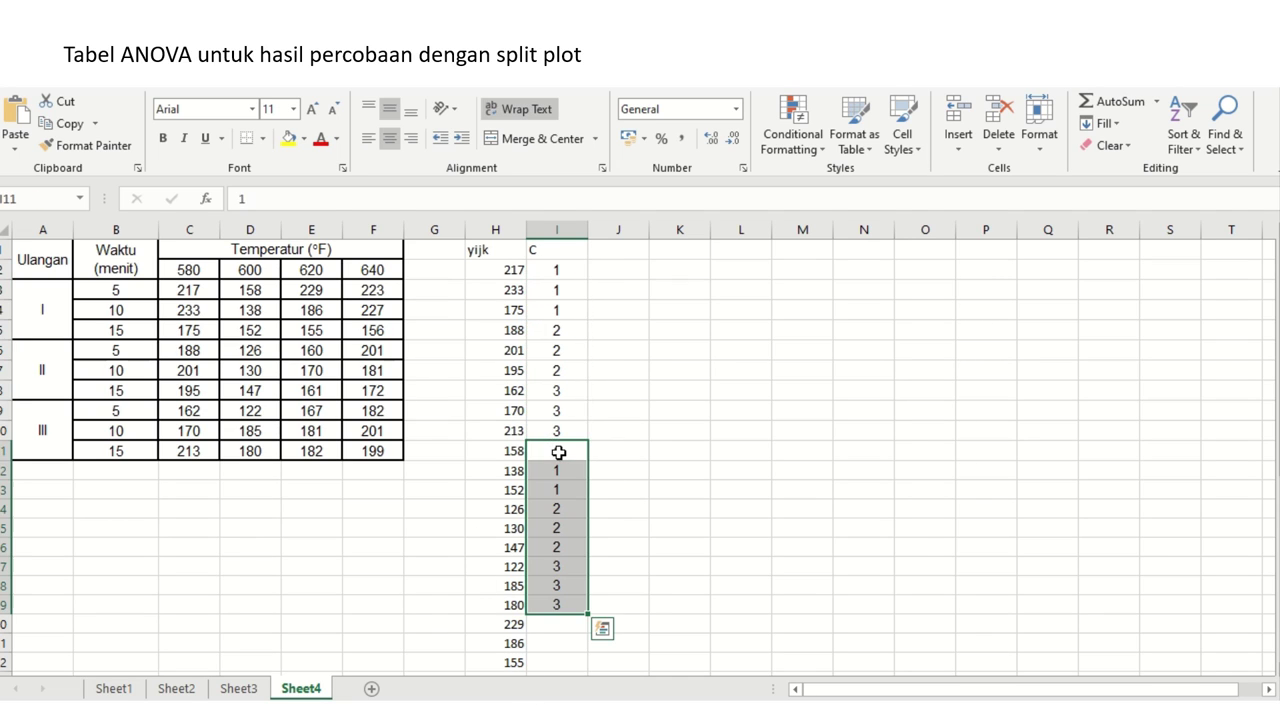
# - Copy the C codes in I2:I19 and paste them from I20 downward to cover the remaining yijk rows
pyautogui.click(570, 266)
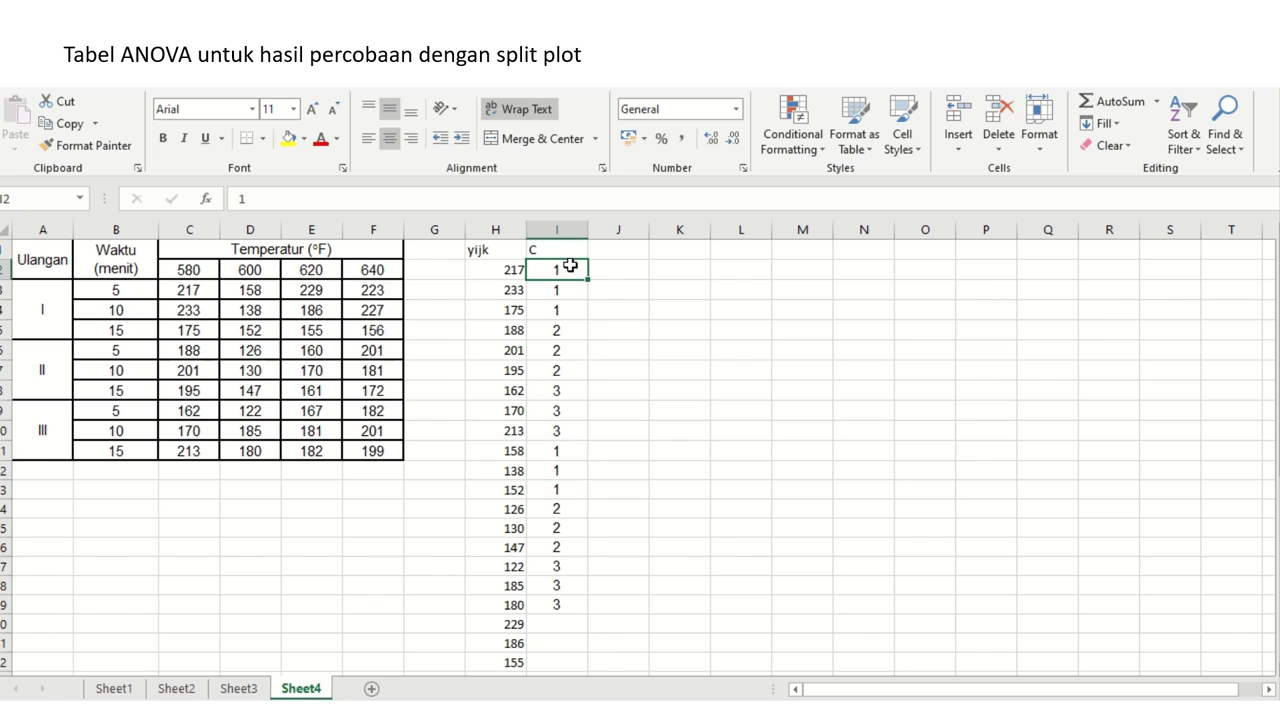
pyautogui.hotkey('ctrl', 'shift', 'Down')
pyautogui.hotkey('ctrl', 'c')
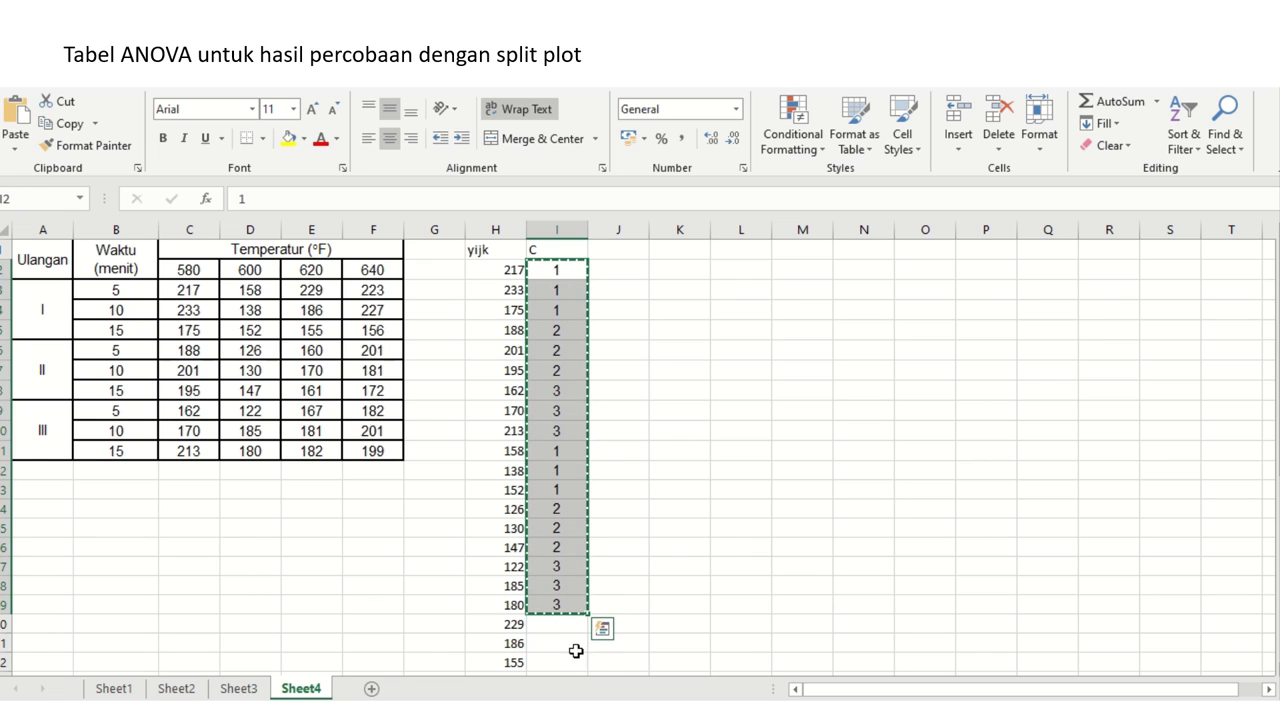
pyautogui.click(550, 622)
pyautogui.press('Return')
pyautogui.scroll(-6, 551, 627)
pyautogui.scroll(-1, 551, 627)
pyautogui.scroll(7, 551, 625)
pyautogui.click(551, 623)
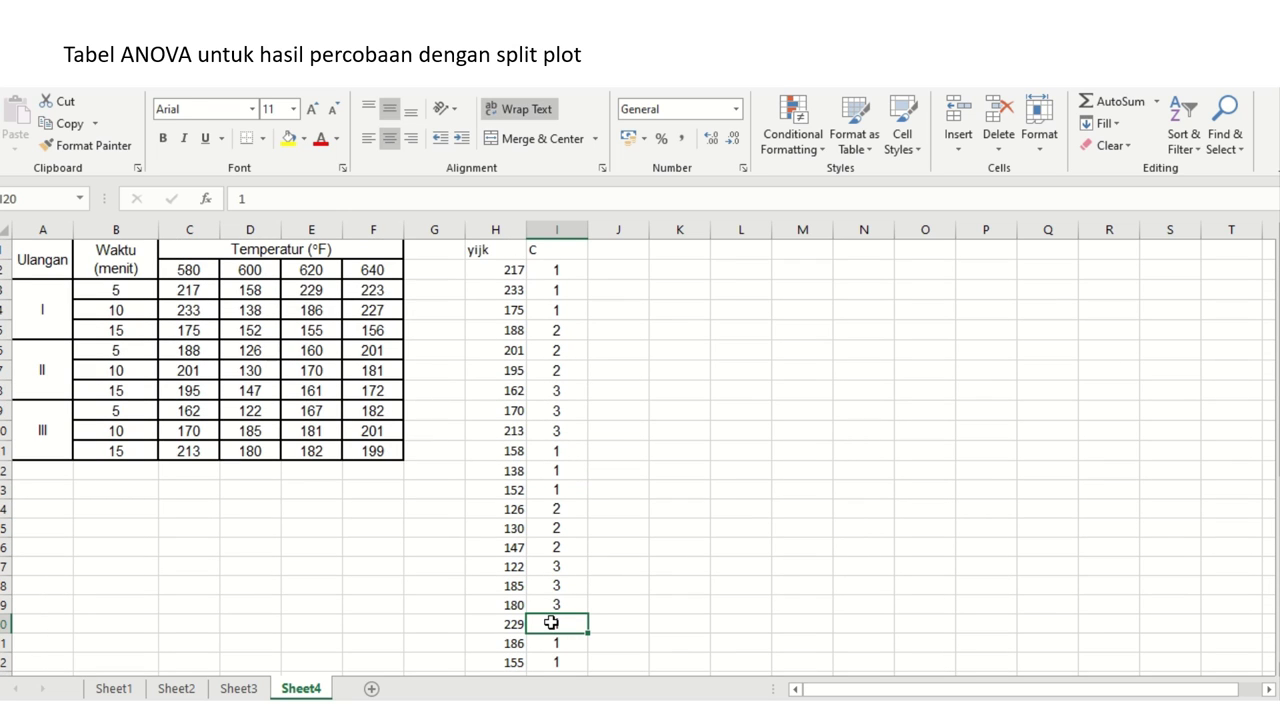
# - Head column J as "A" in J1 and enter 1 in each cell of J2:J10
pyautogui.click(624, 249)
pyautogui.write('A')
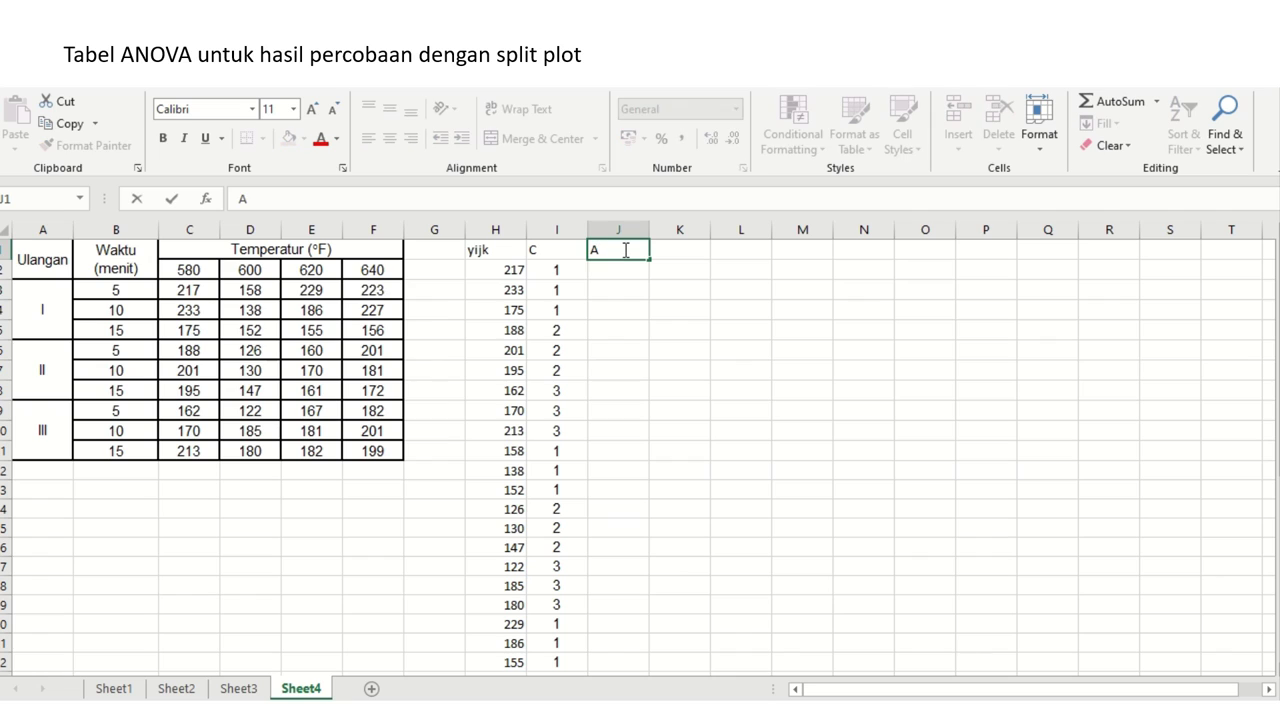
pyautogui.press('Return')
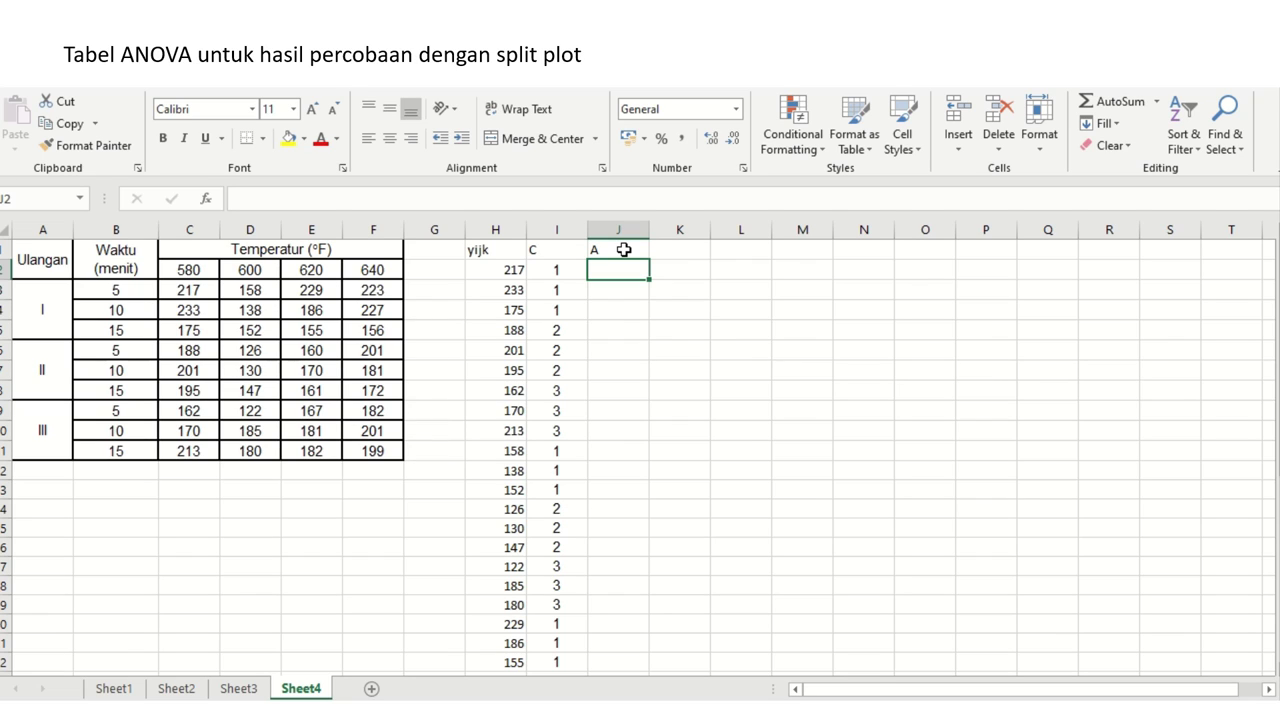
pyautogui.write('1 1 1 1 1 1 1')
pyautogui.press('Return')
pyautogui.write('1')
pyautogui.press('Return')
pyautogui.write('1')
pyautogui.press('Return')
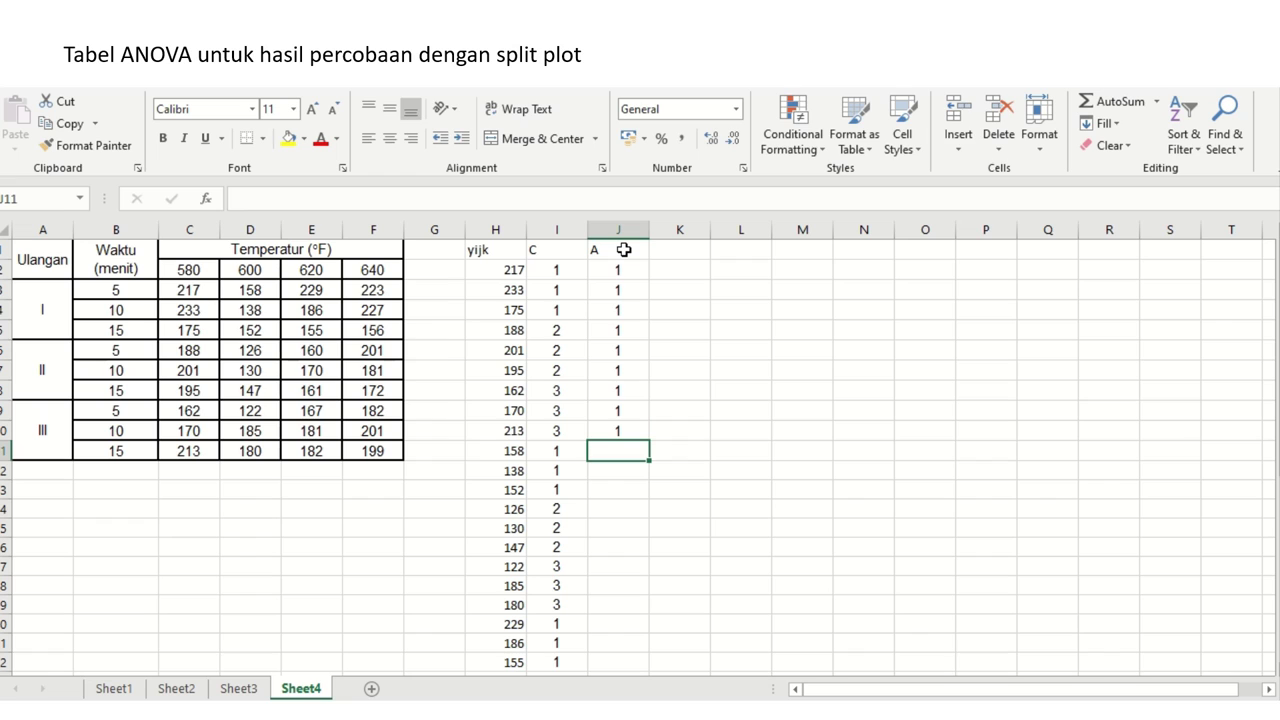
# - Enter 2 in each cell of J11:J19 as the second level of factor A
pyautogui.write('2 2 2 2 2 2 2')
pyautogui.press('Return')
pyautogui.write('2')
pyautogui.press('Return')
pyautogui.write('2')
pyautogui.press('Return')
# - Enter 3 in each cell of J20:J28 as the third level of factor A
pyautogui.write('3 3 3 3 3 3')
pyautogui.press('Return')
pyautogui.write('3')
pyautogui.press('Return')
pyautogui.write('3')
pyautogui.press('Return')
pyautogui.press('Return')
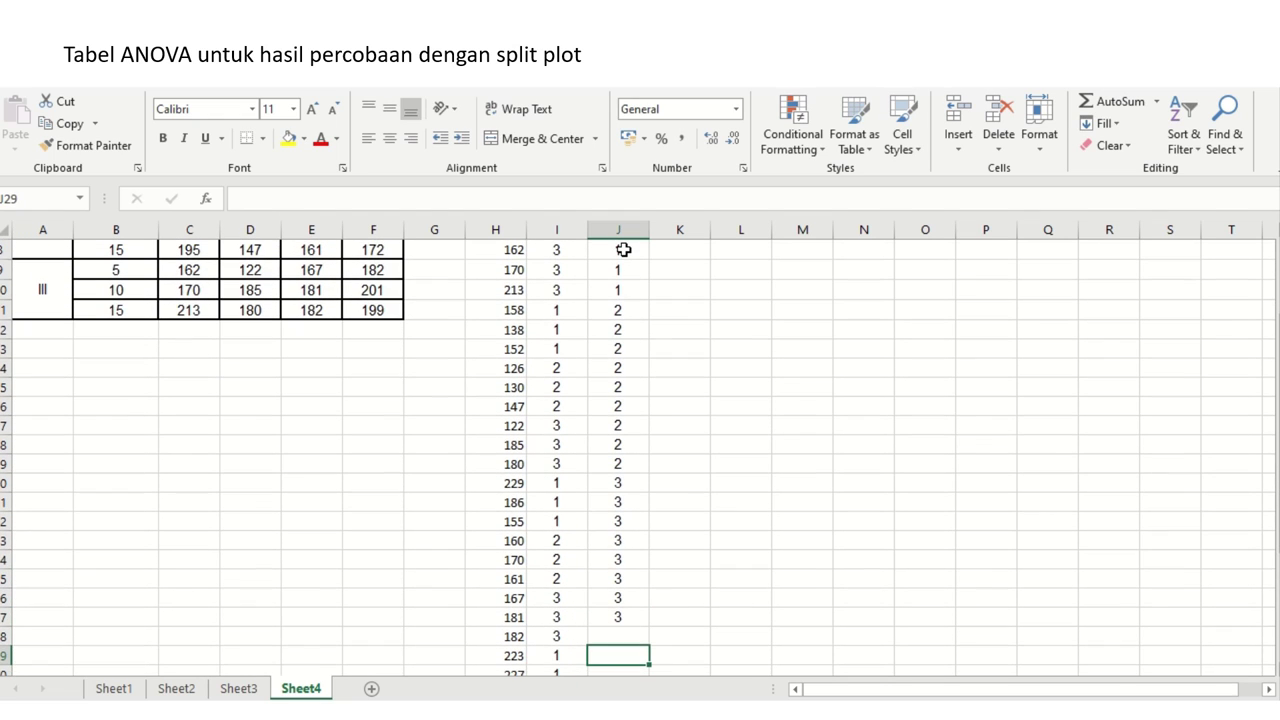
pyautogui.press('Up')
pyautogui.write('3')
pyautogui.press('Return')
# - Enter 4 in each cell of J29:J37 as the fourth level of factor A
pyautogui.write('4')
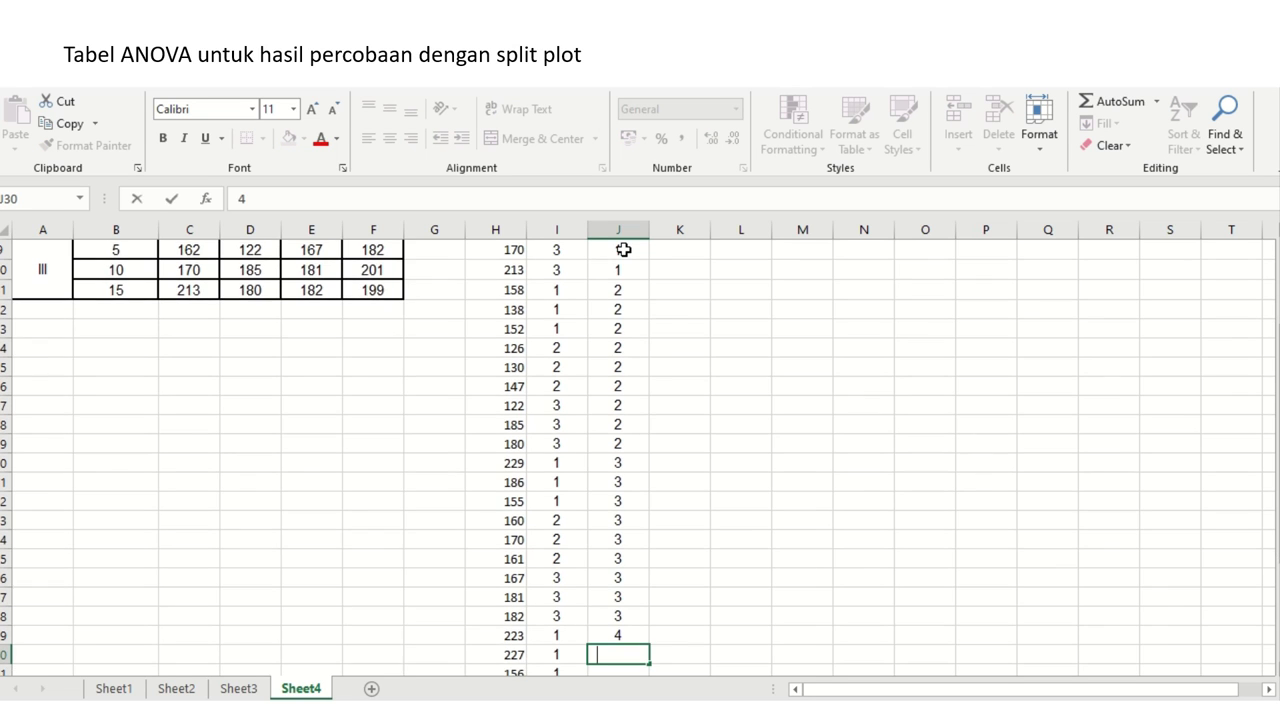
pyautogui.write(' 4 4 4 4 4 4')
pyautogui.press('Return')
pyautogui.write('4')
pyautogui.press('Return')
pyautogui.write('4')
pyautogui.press('Return')
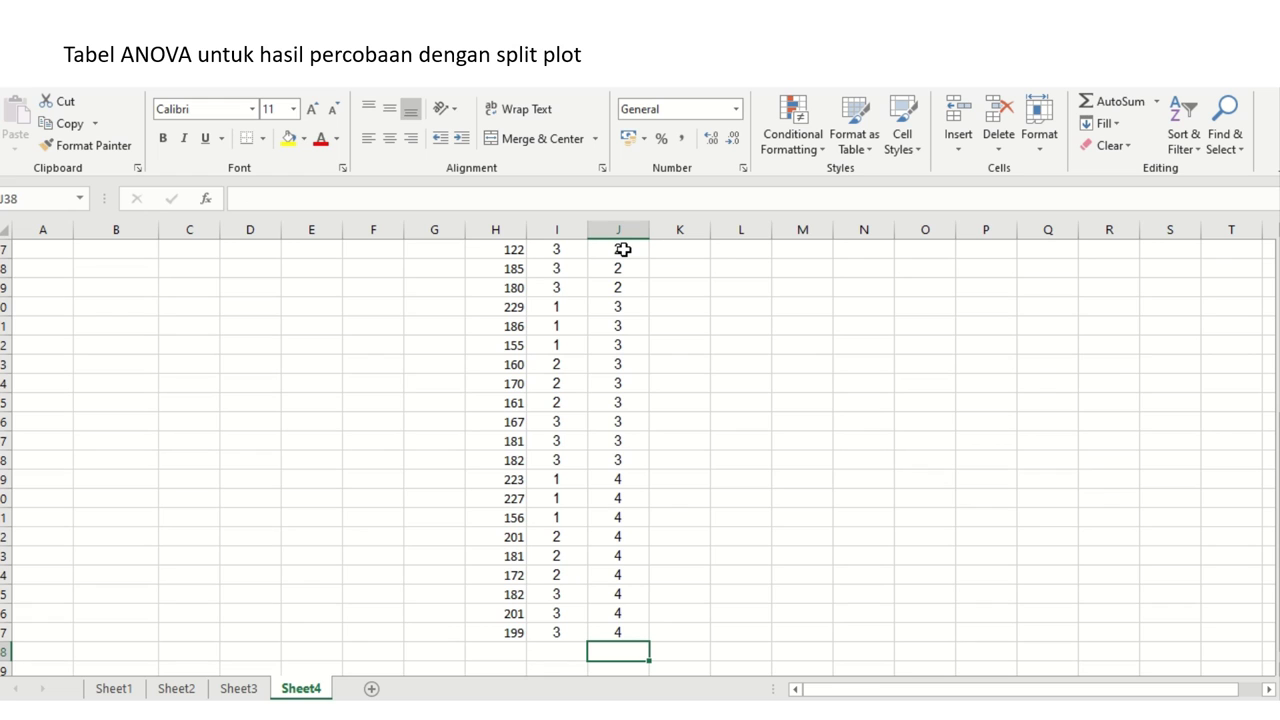
pyautogui.press('super')
pyautogui.press('super')
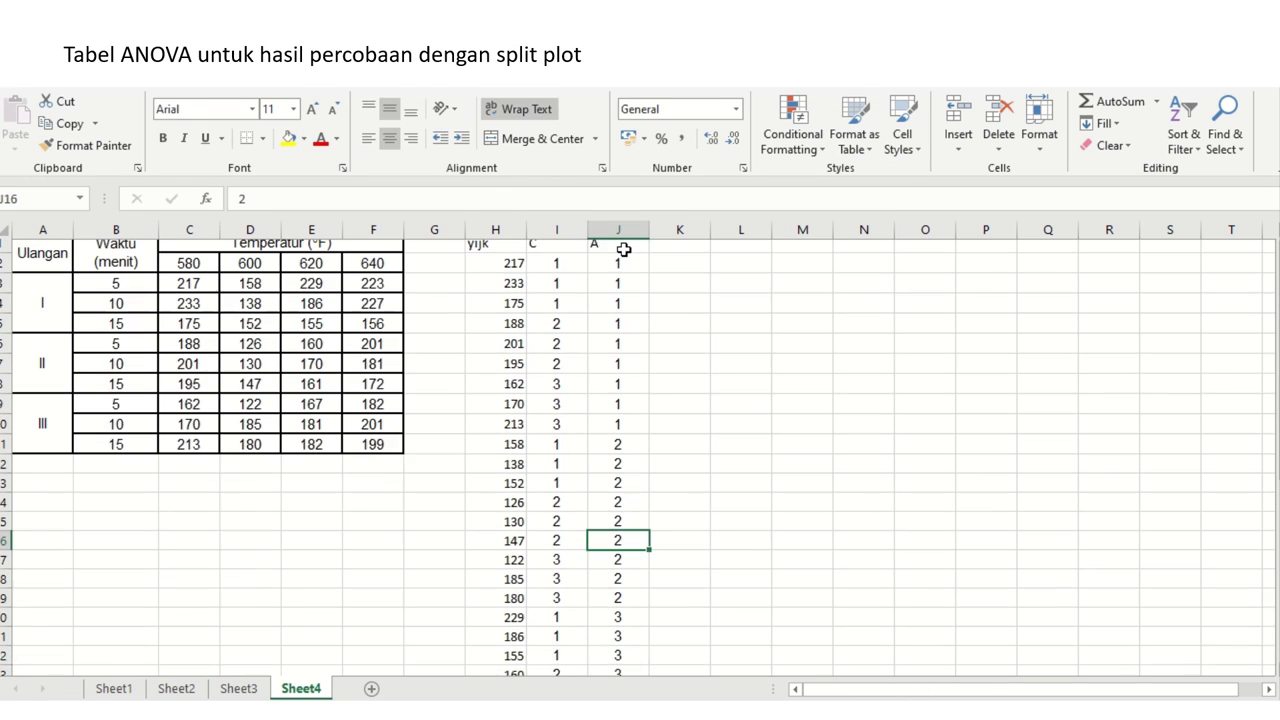
# - Head column K as "B" in K1
pyautogui.click(677, 252)
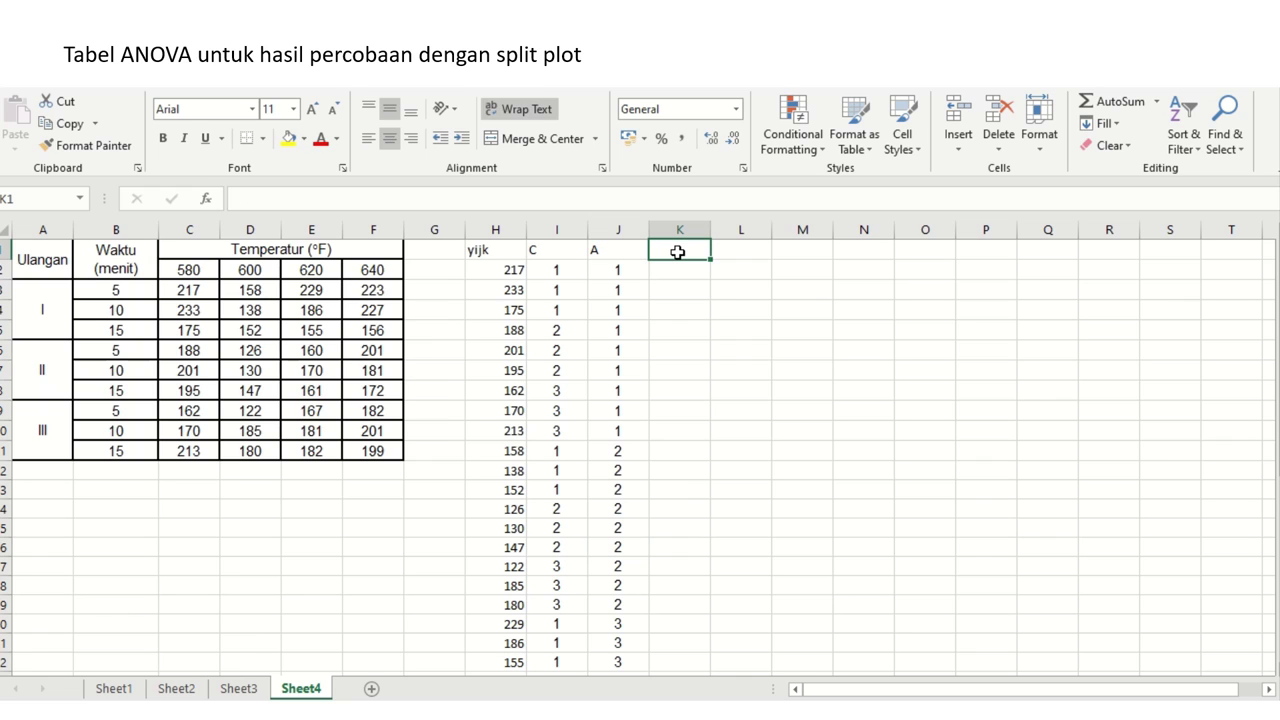
pyautogui.write('B')
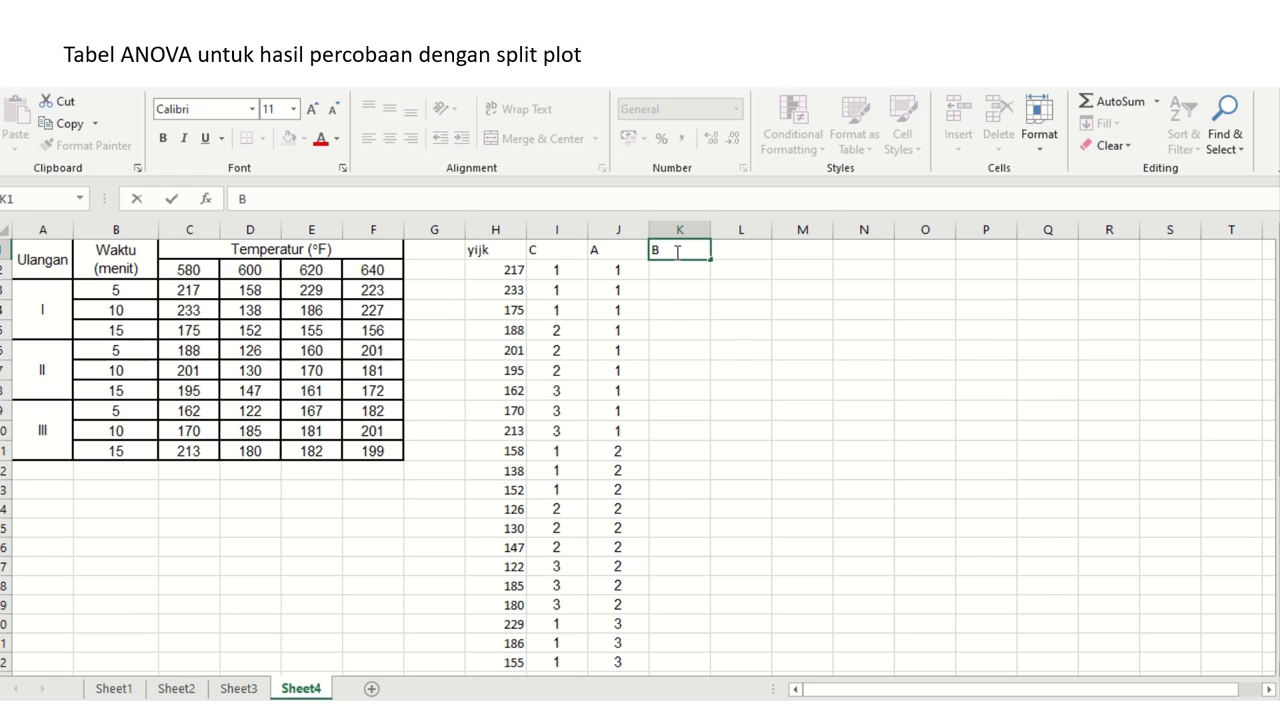
pyautogui.press('Return')
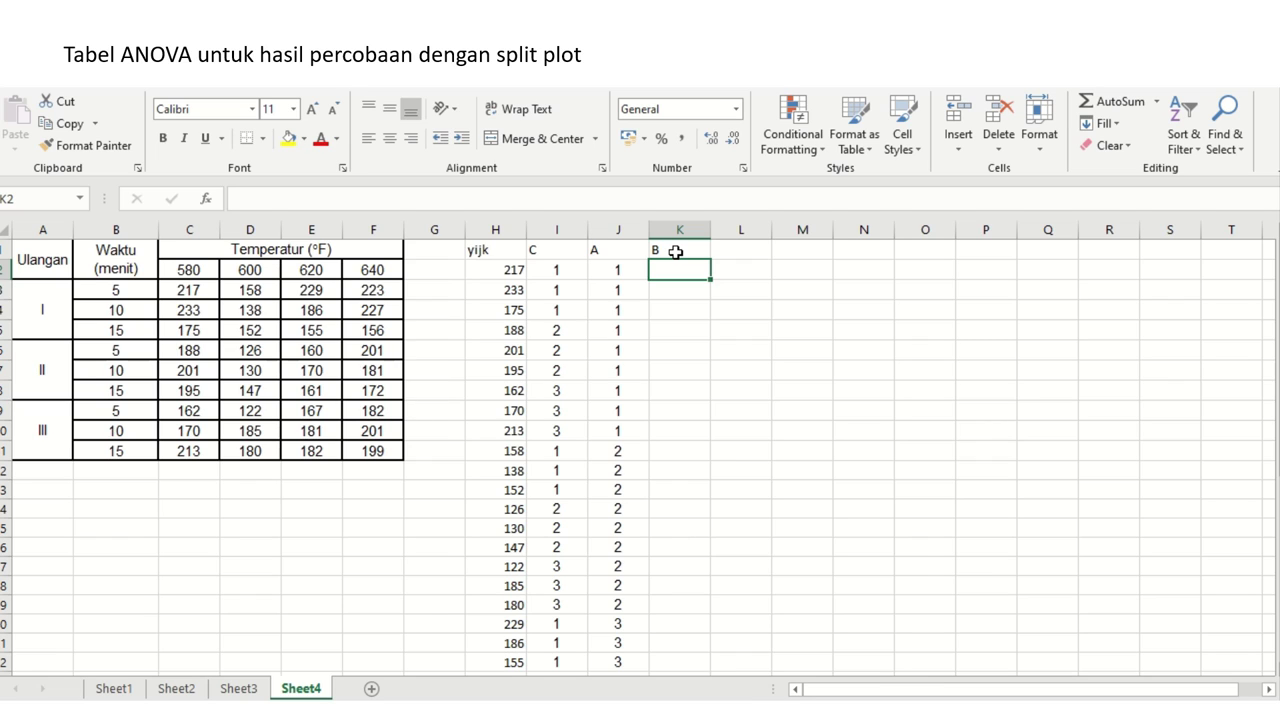
# - Enter the sequence 1, 2, 3 three times down K2:K10 as the levels of factor B
pyautogui.write('1')
pyautogui.press('Return')
pyautogui.write('2')
pyautogui.press('Return')
pyautogui.write('3')
pyautogui.press('Return')
pyautogui.write('1')
pyautogui.press('Return')
pyautogui.write('2')
pyautogui.press('Return')
pyautogui.write('3')
pyautogui.press('Return')
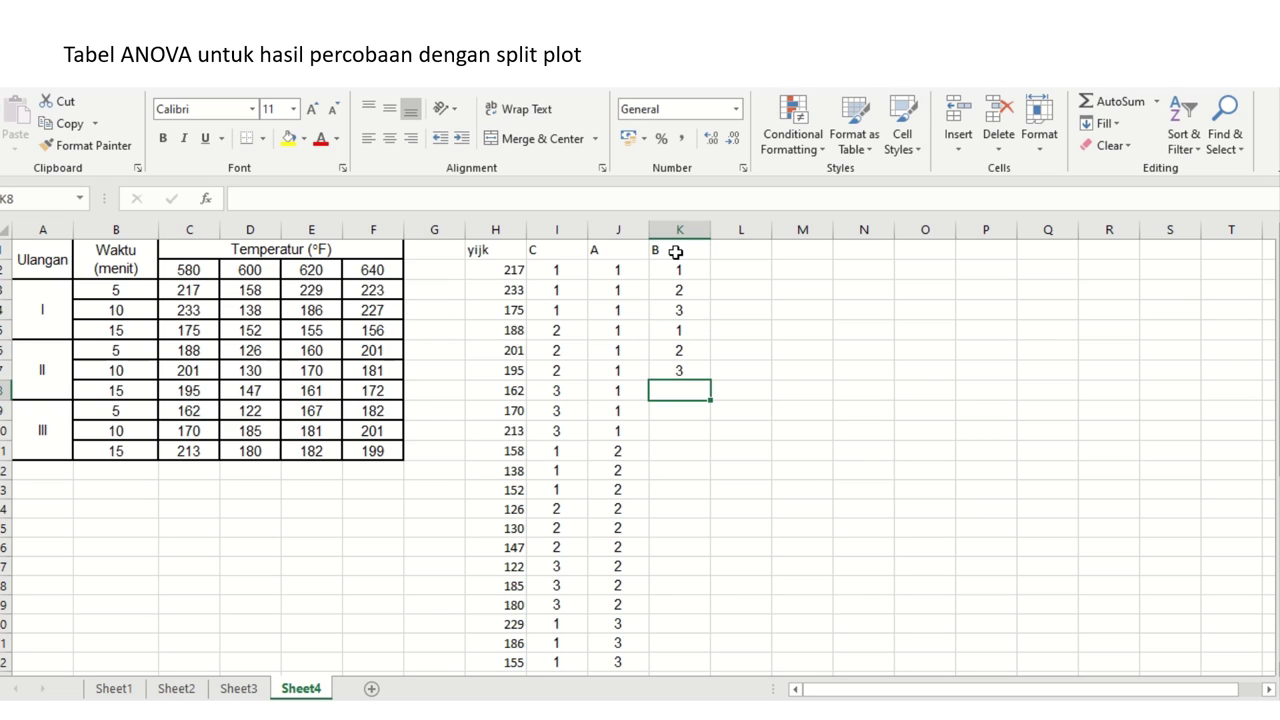
pyautogui.write('1')
pyautogui.press('Return')
pyautogui.write('2')
pyautogui.press('Return')
pyautogui.write('3')
pyautogui.press('Return')
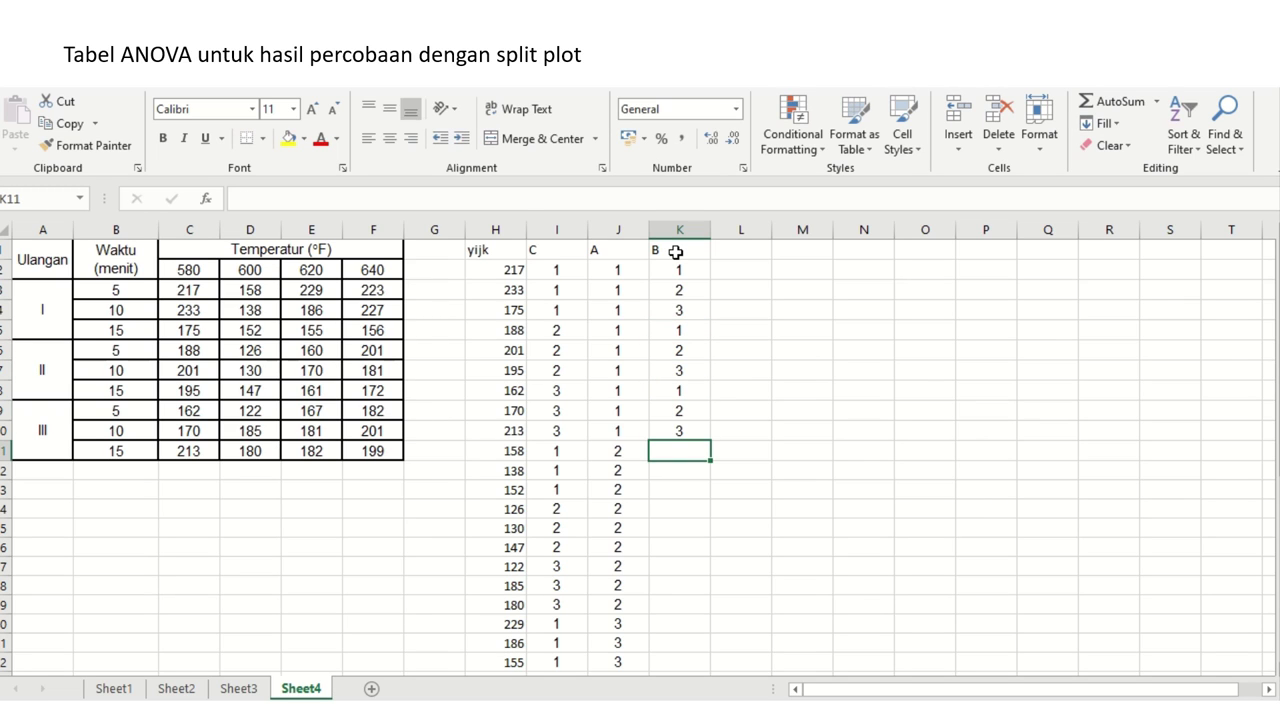
# - Copy the B codes in K2:K10 and paste them into K11:K19
pyautogui.press('Up')
pyautogui.press('Up')
pyautogui.press('Up')
pyautogui.press('Up')
pyautogui.press('Up')
pyautogui.press('Up')
pyautogui.press('Up')
pyautogui.press('Up')
pyautogui.press('Up')
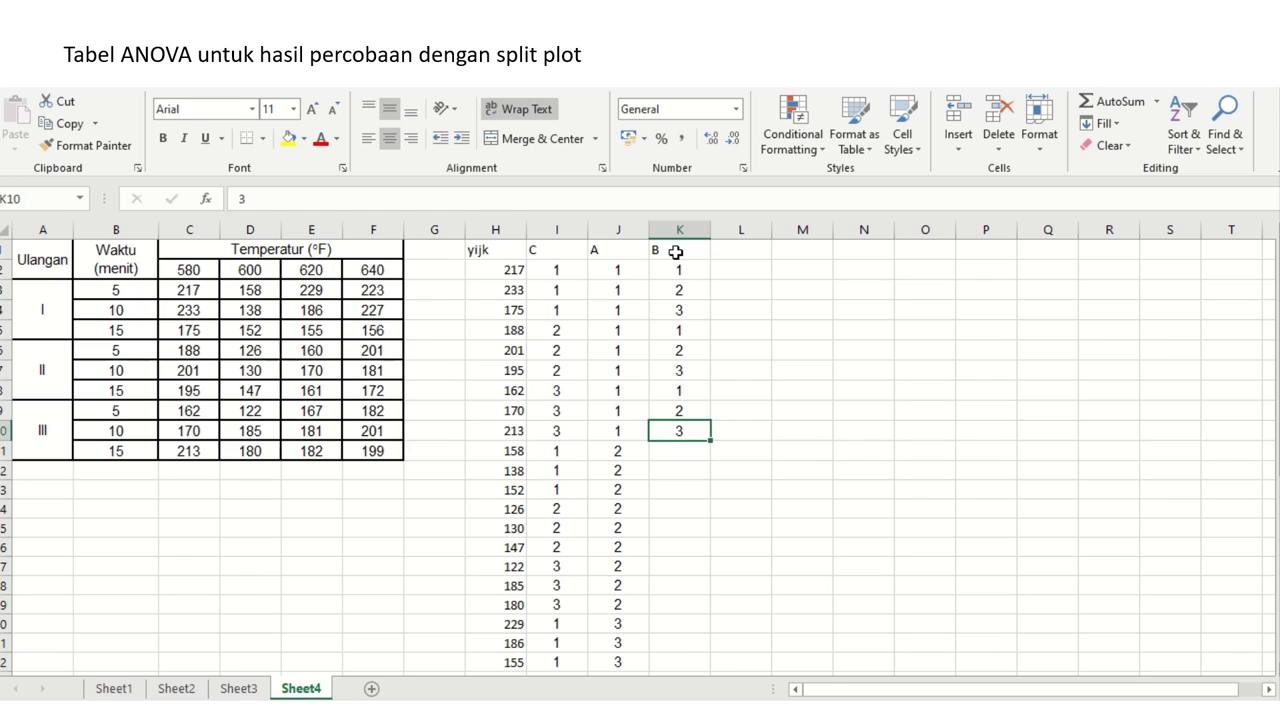
pyautogui.hotkey('shift', 'Down')
pyautogui.hotkey('shift', 'Down')
pyautogui.hotkey('shift', 'Down')
pyautogui.hotkey('shift', 'Down')
pyautogui.hotkey('shift', 'Down')
pyautogui.hotkey('shift', 'Down')
pyautogui.hotkey('shift', 'Down')
pyautogui.hotkey('shift', 'Down')
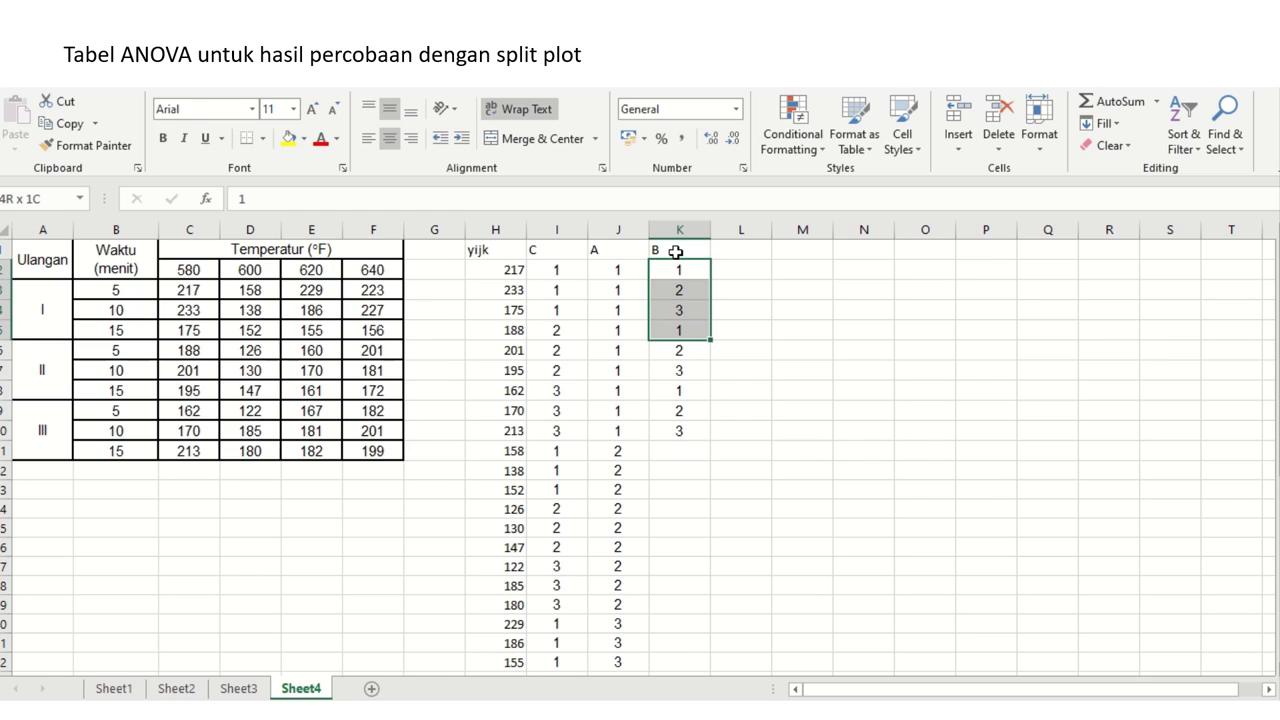
pyautogui.hotkey('ctrl', 'c')
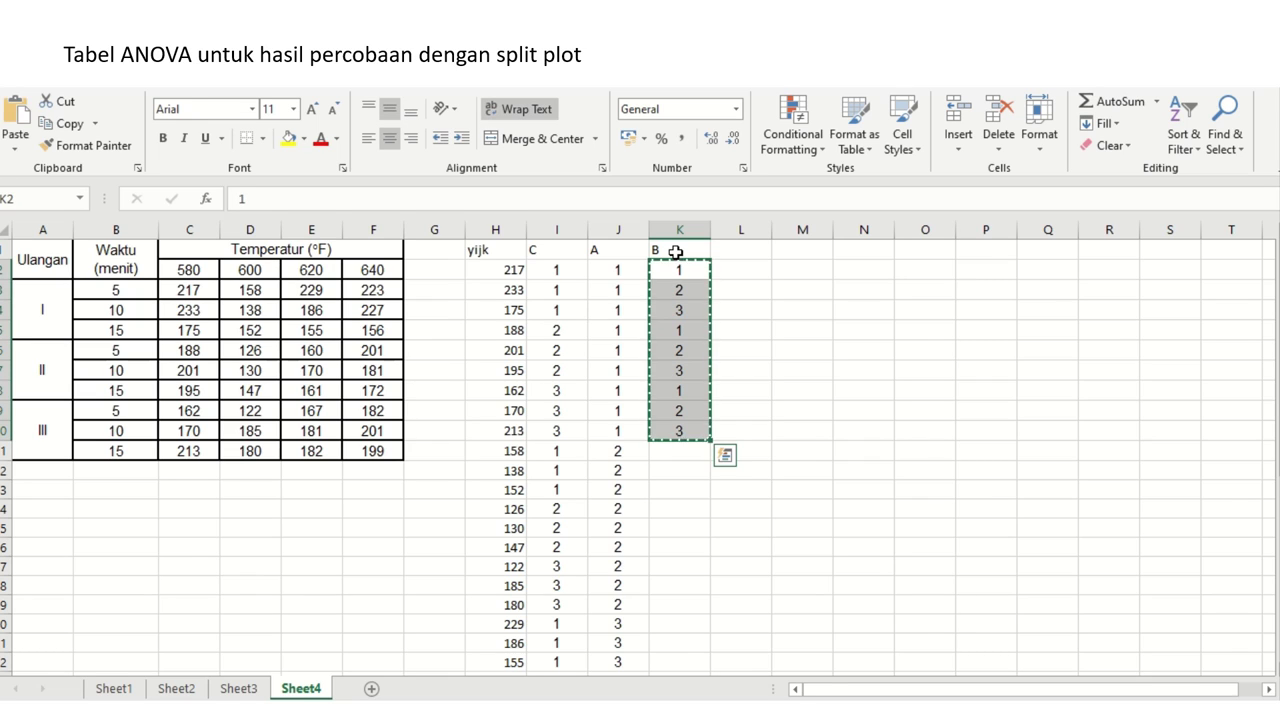
pyautogui.click(680, 452)
pyautogui.press('Return')
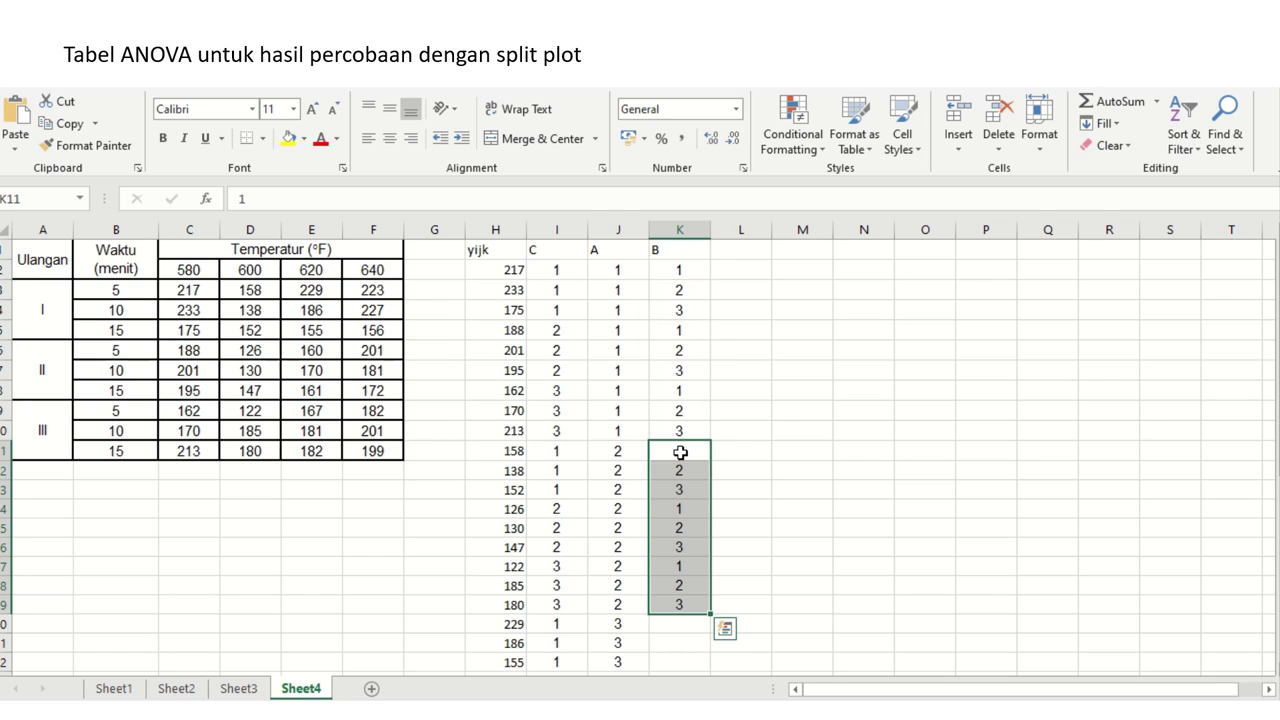
# - Copy the B codes in K2:K19 and paste them from K20 downward to complete the column
pyautogui.click(682, 265)
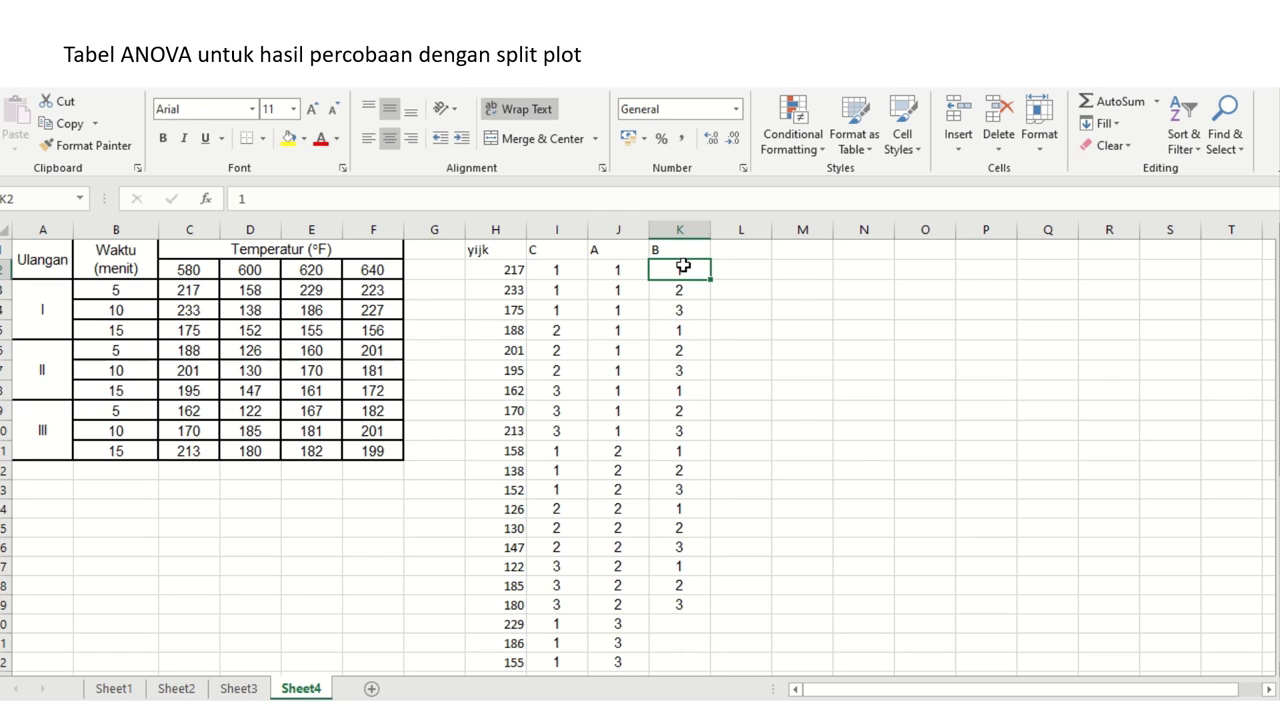
pyautogui.hotkey('ctrl', 'shift', 'Down')
pyautogui.hotkey('ctrl', 'c')
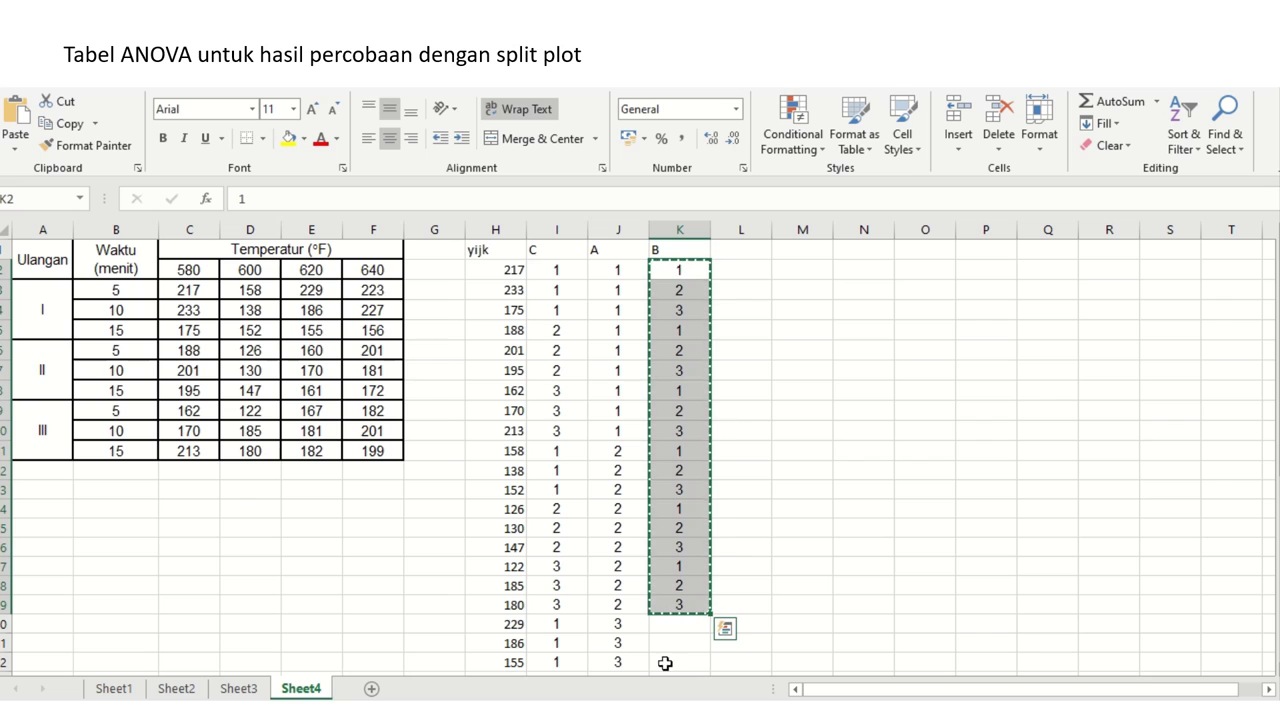
pyautogui.click(668, 629)
pyautogui.hotkey('ctrl', 'v')
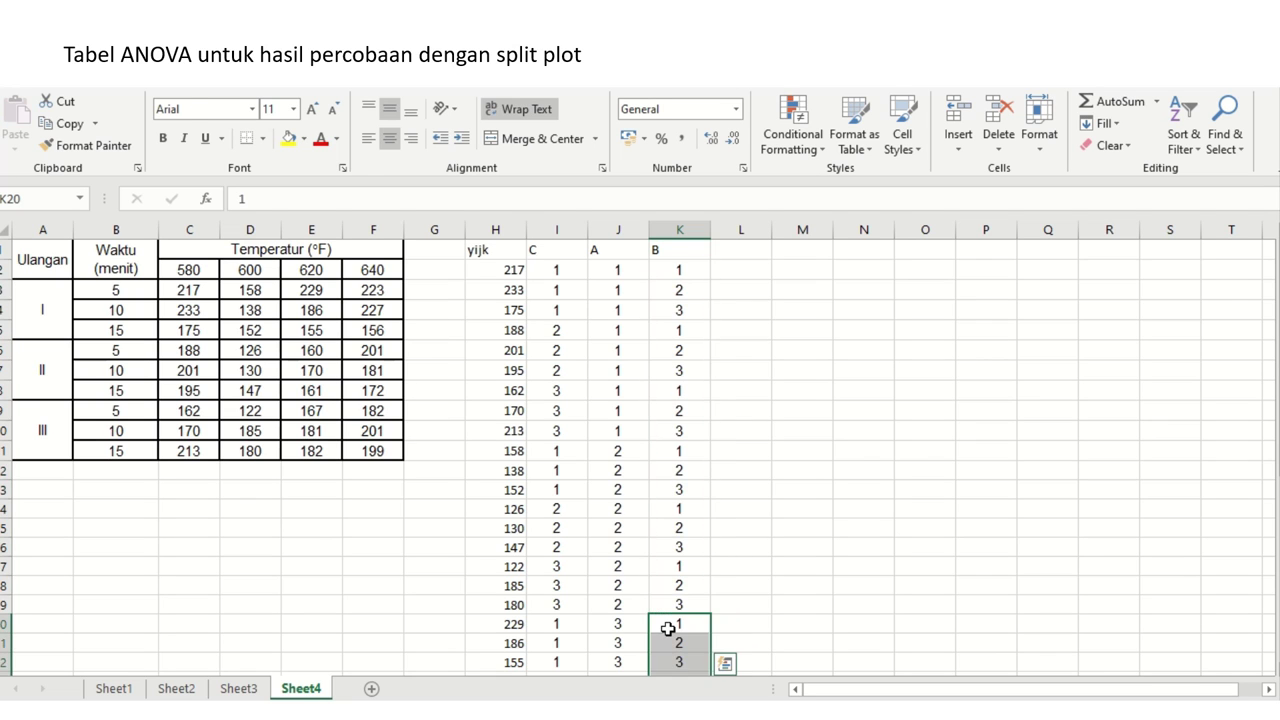
pyautogui.scroll(-7, 668, 629)
pyautogui.click(668, 629)
pyautogui.scroll(7, 668, 629)
pyautogui.click(668, 629)
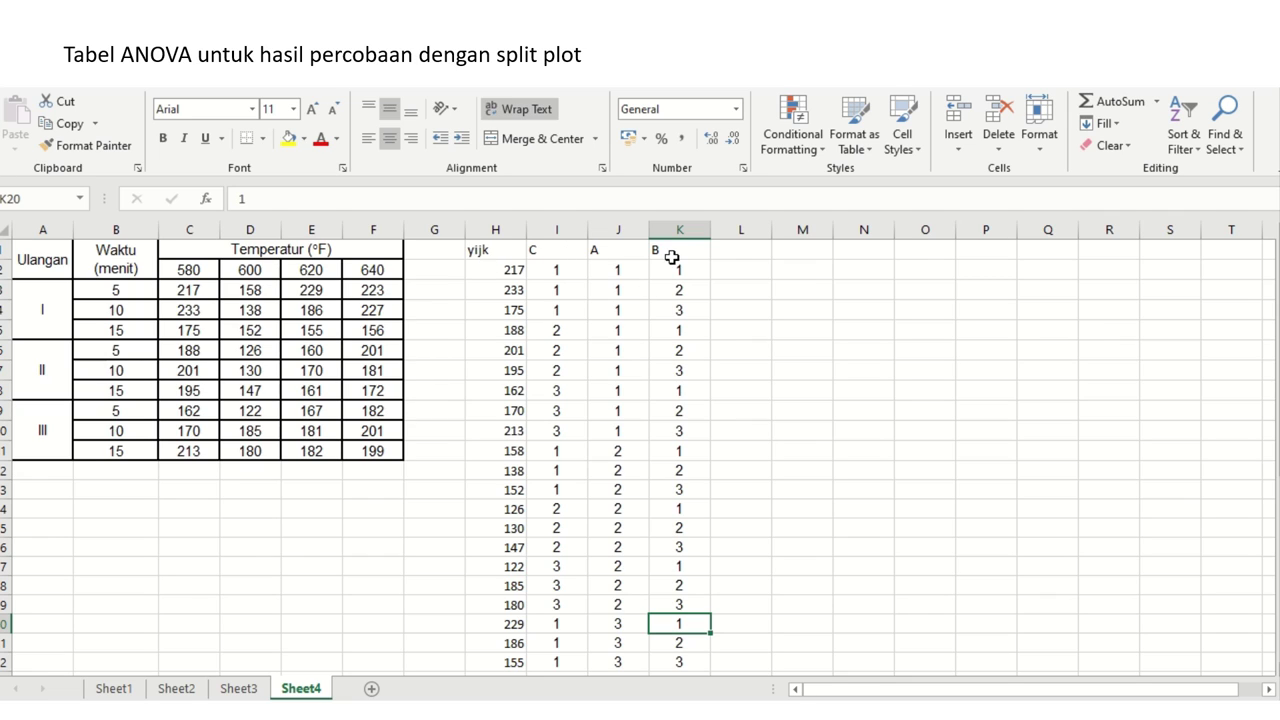
# - Head column L as "ykbar" in L1
pyautogui.click(750, 245)
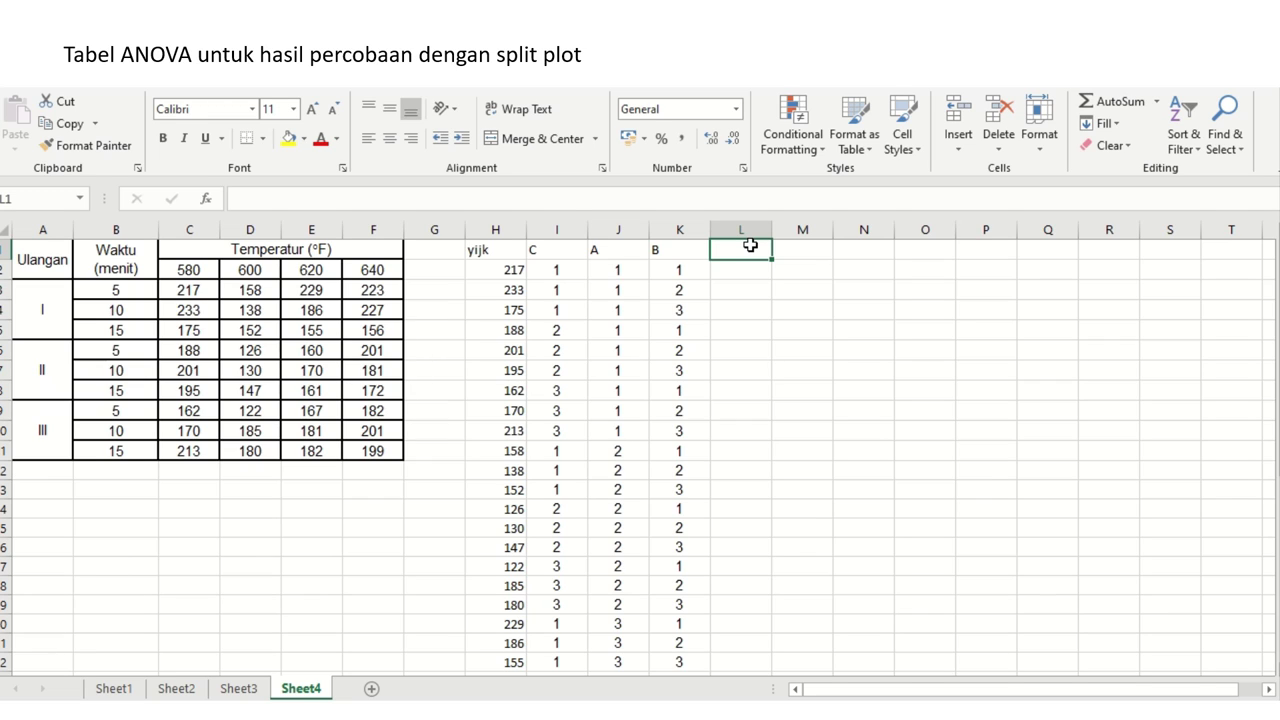
pyautogui.write('y')
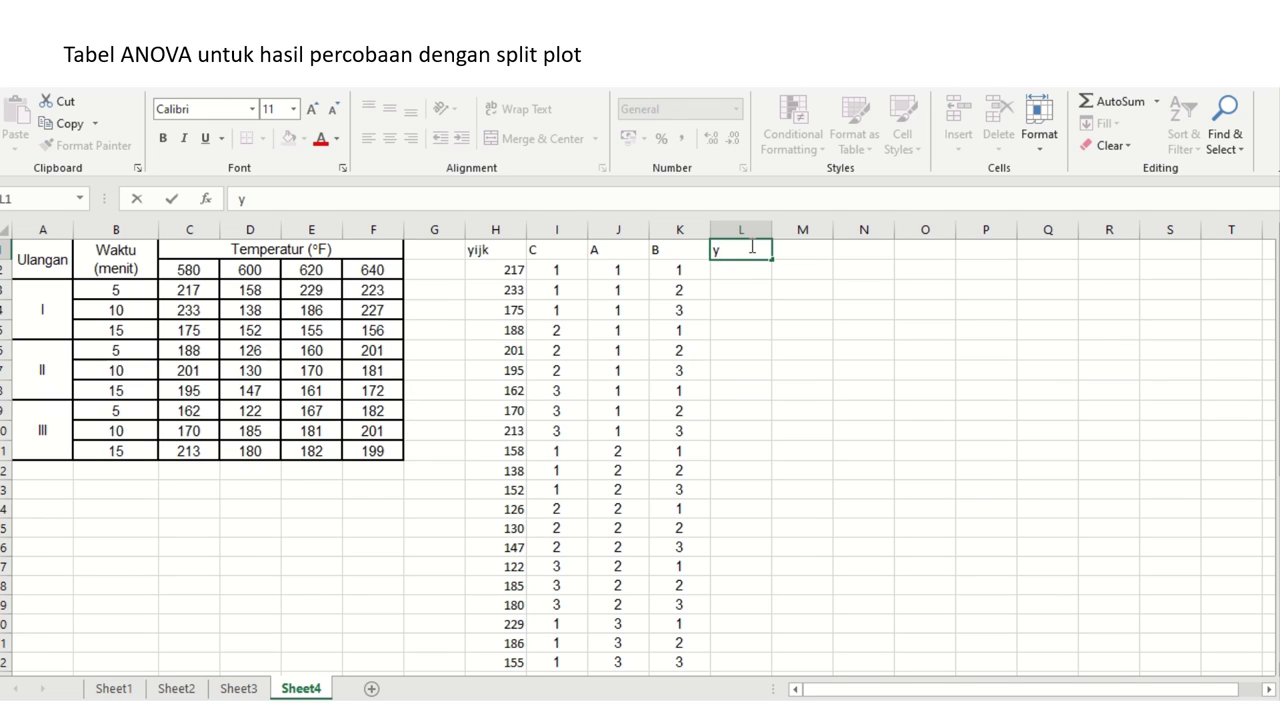
pyautogui.write('kba')
pyautogui.press('Return')
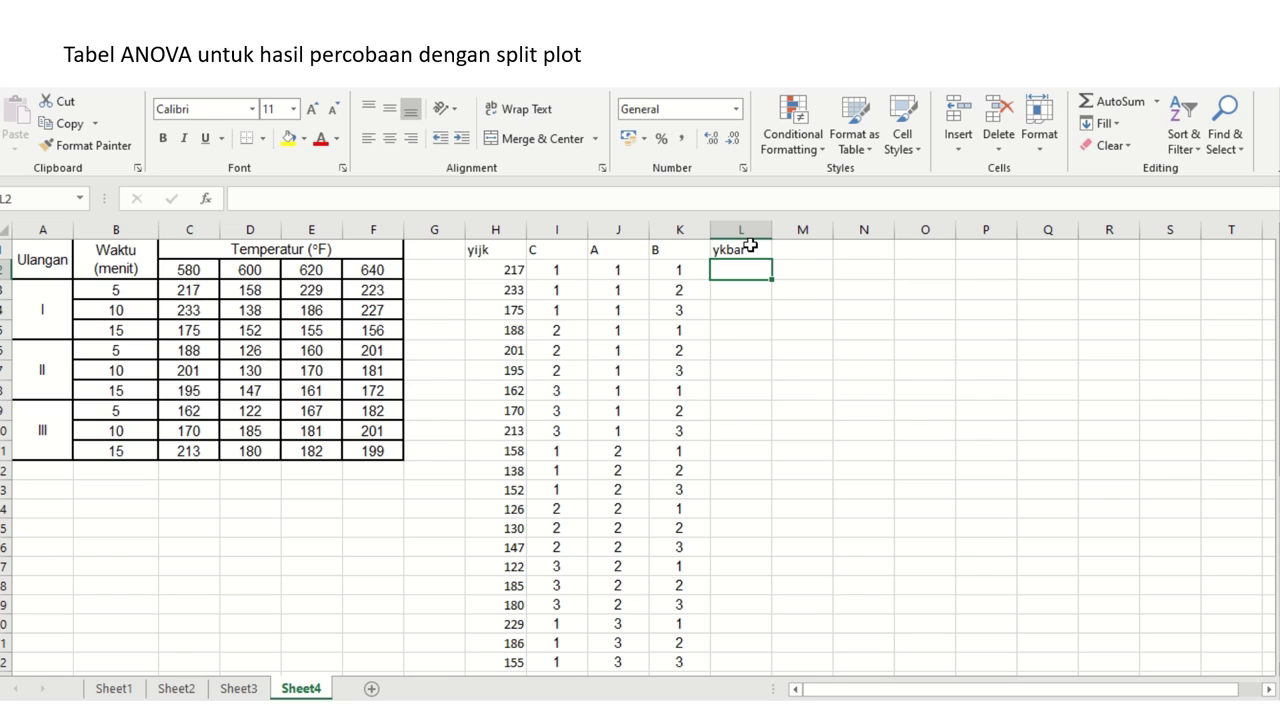
# - Sort the yijk, C, A and B data in H1:K37 by column C from smallest to largest
pyautogui.press('Left')
pyautogui.press('Left')
pyautogui.press('Left')
pyautogui.press('Left')
pyautogui.press('Right')
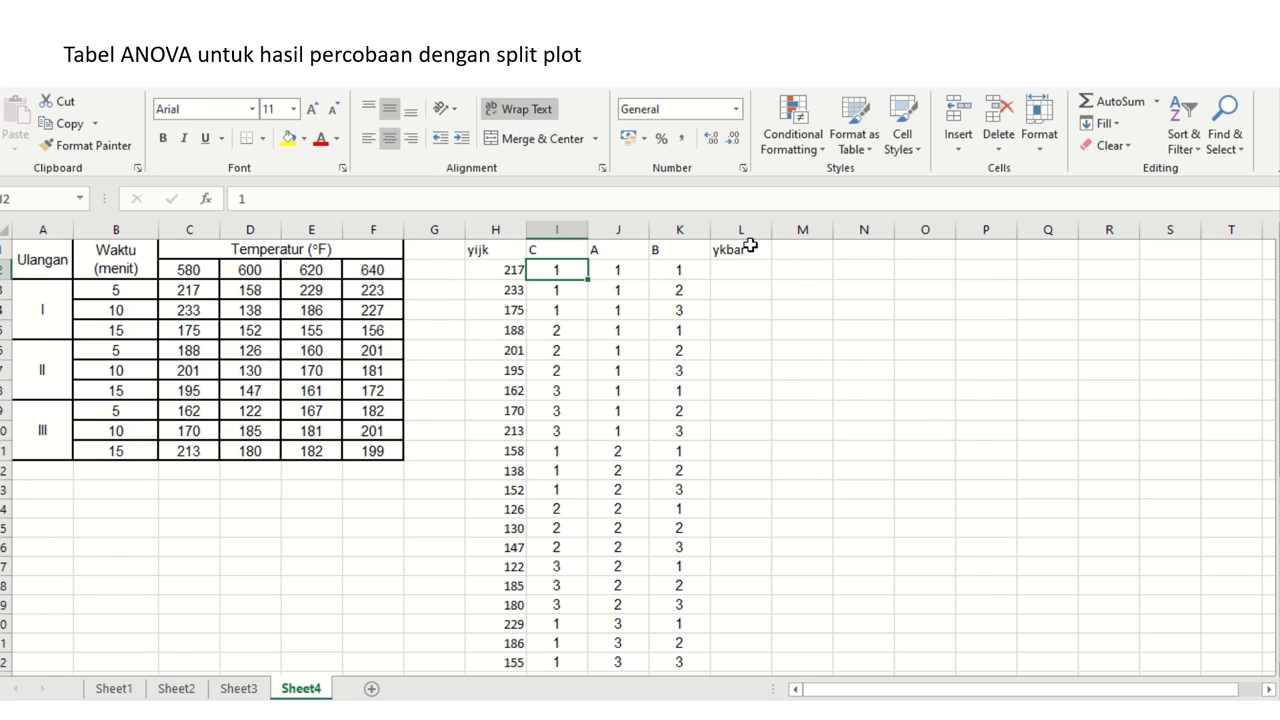
pyautogui.press('Up')
pyautogui.press('Left')
pyautogui.hotkey('shift', 'Right')
pyautogui.hotkey('shift', 'Right')
pyautogui.hotkey('shift', 'Right')
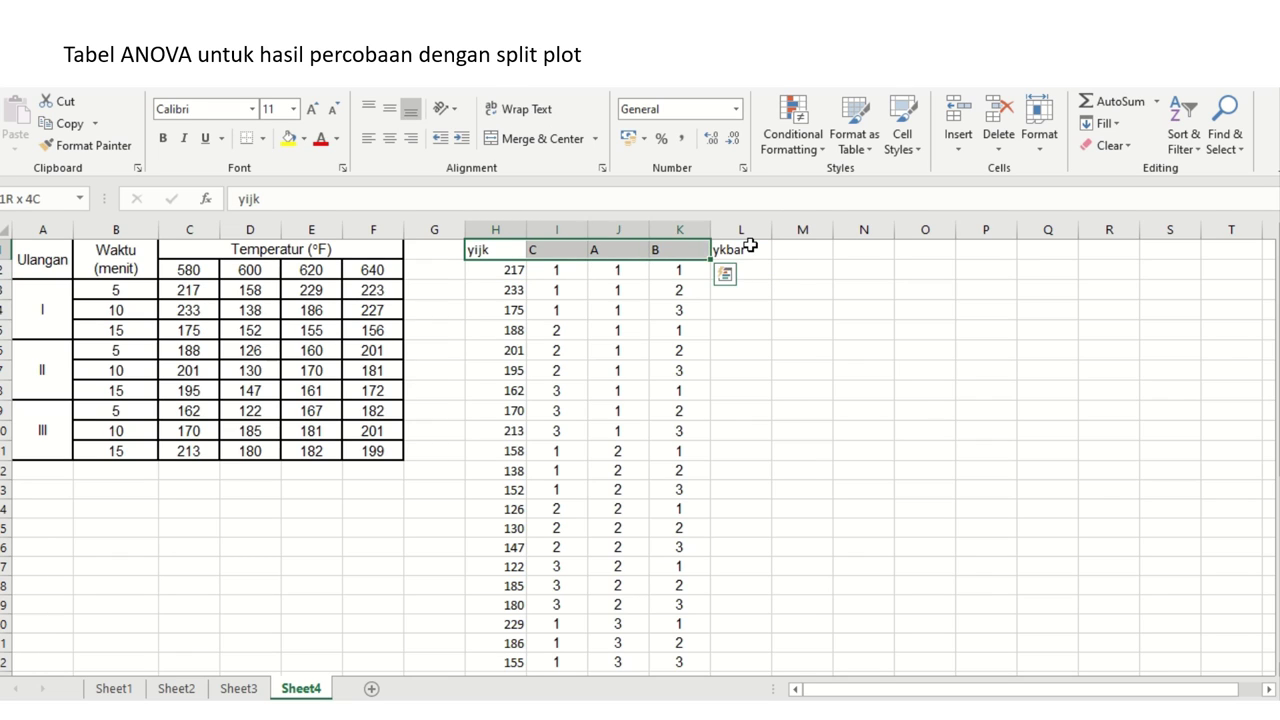
pyautogui.hotkey('ctrl', 'shift', 'Down')
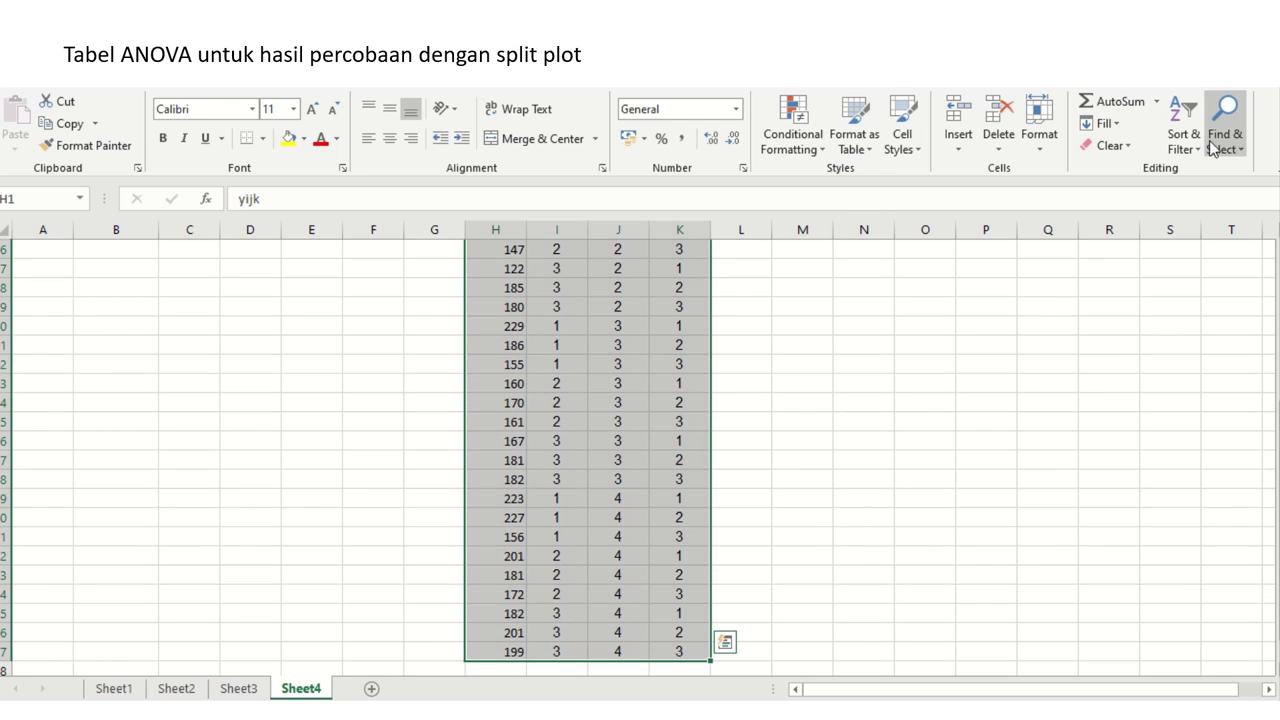
pyautogui.click(1181, 145)
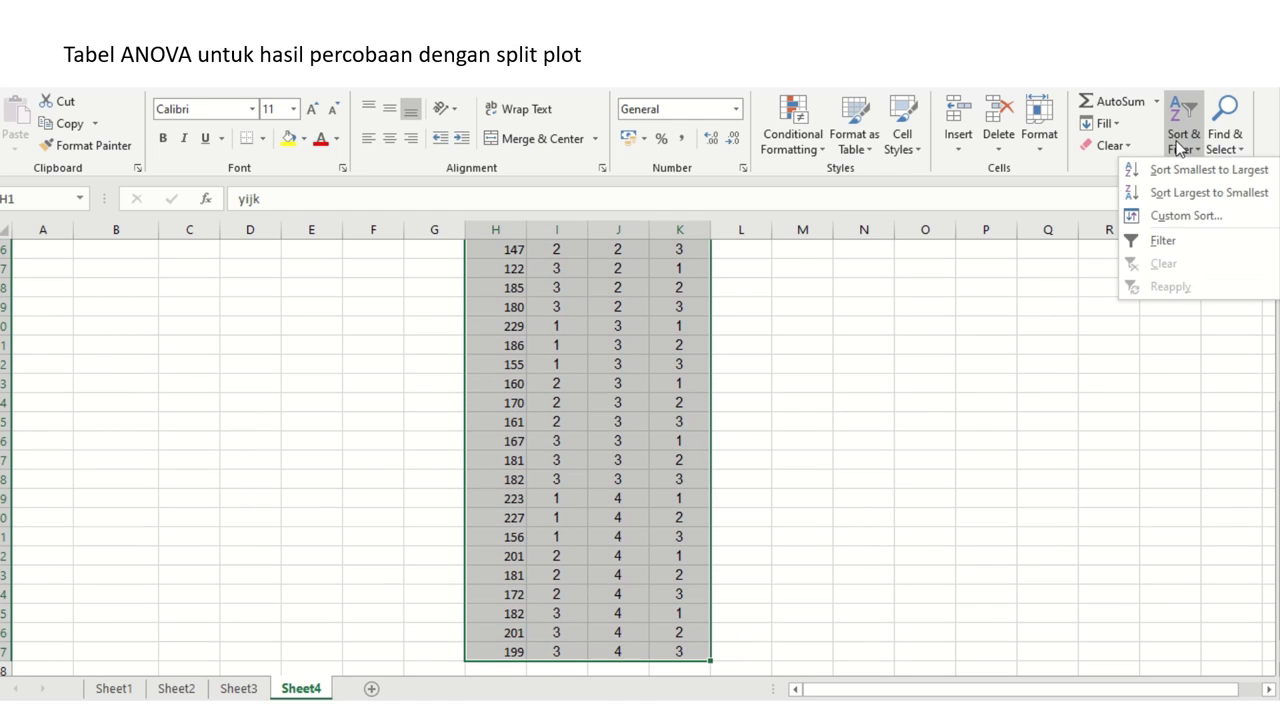
pyautogui.click(1177, 216)
pyautogui.click(716, 332)
pyautogui.click(693, 365)
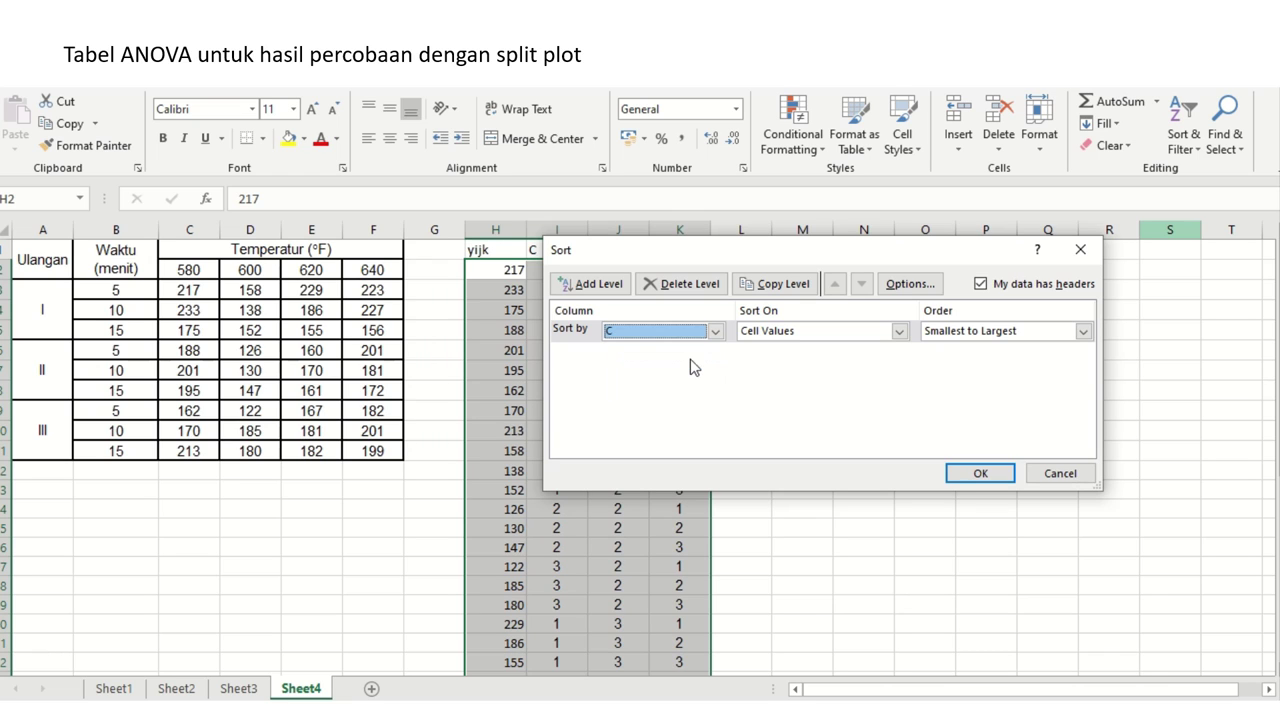
pyautogui.click(957, 474)
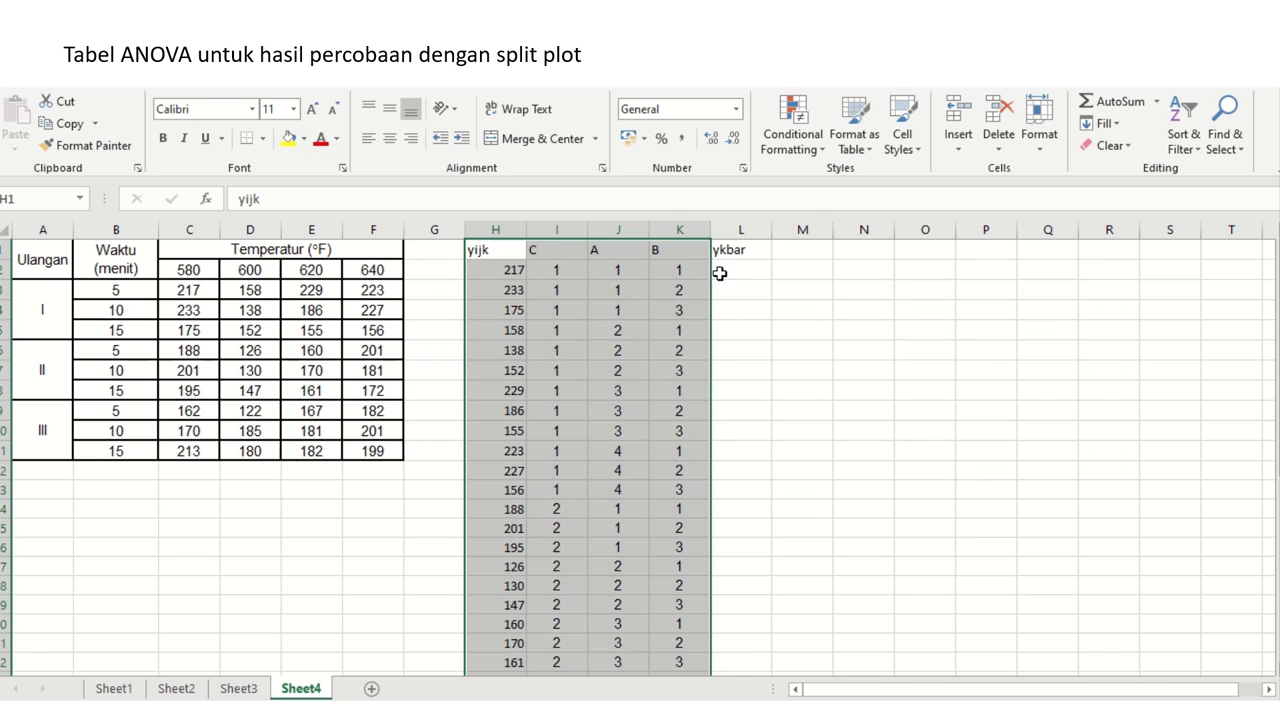
# - Calculate in L2 the average of the yijk values for C group 1, H2:H13, with the AVERAGE function
pyautogui.click(720, 273)
pyautogui.write('=average')
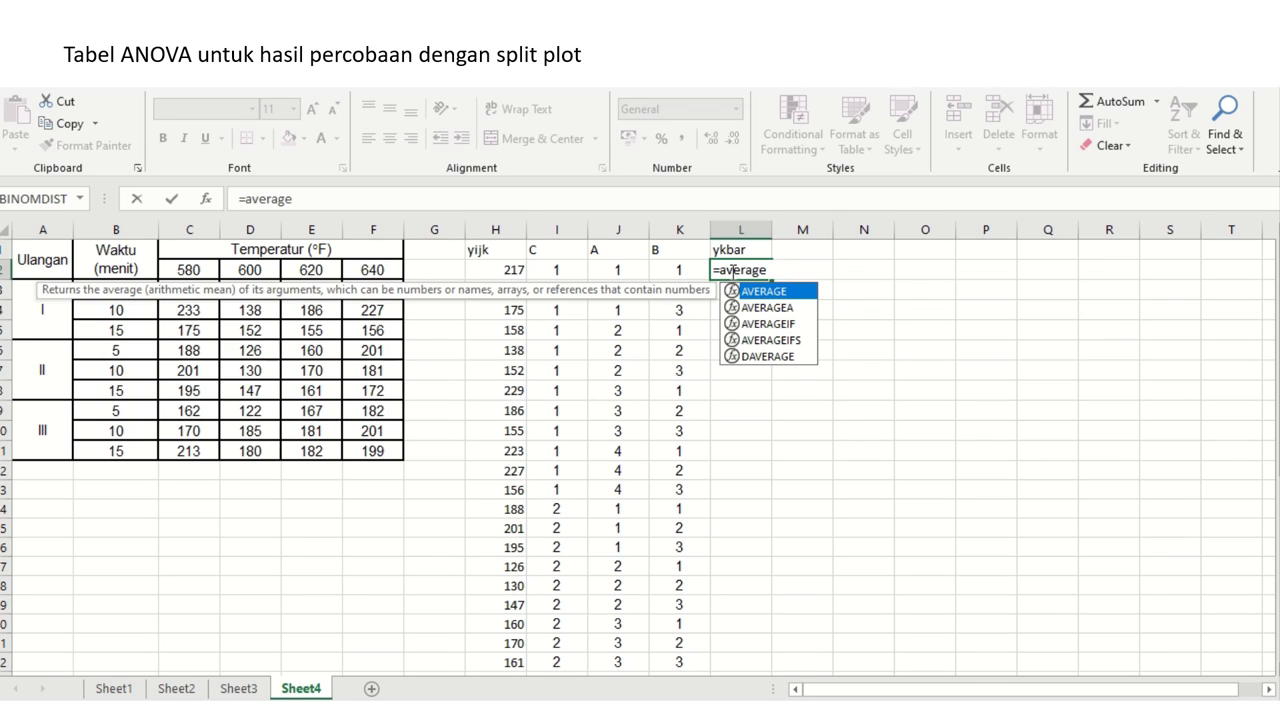
pyautogui.write('(')
pyautogui.click(511, 272)
pyautogui.moveTo(511, 272); pyautogui.dragTo(511, 490)
pyautogui.press('Return')
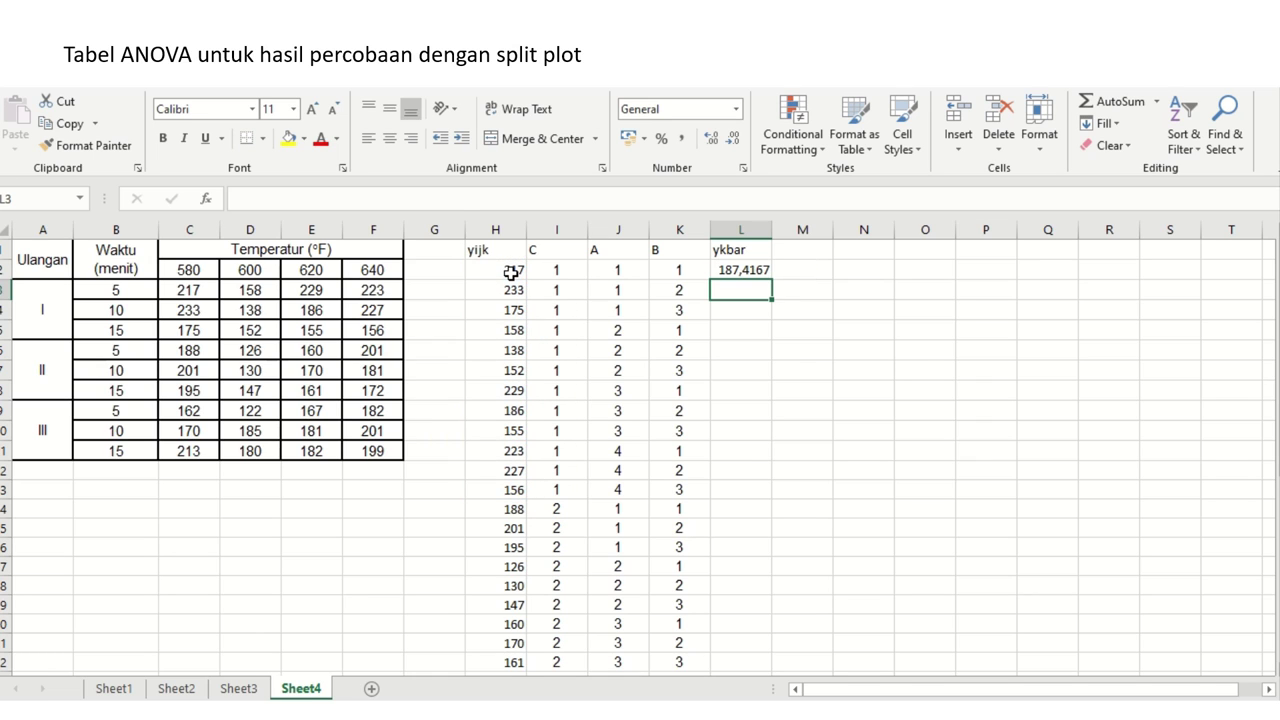
# - Copy the AVERAGE formula from L2 into L14 to average the yijk values of C group 2, H14:H25
pyautogui.press('Up')
pyautogui.hotkey('ctrl', 'c')
pyautogui.press('Down')
pyautogui.press('Down')
pyautogui.press('Down')
pyautogui.press('Down')
pyautogui.press('Down')
pyautogui.press('Down')
pyautogui.press('Down')
pyautogui.press('Down')
pyautogui.press('Down')
pyautogui.press('Down')
pyautogui.press('Down')
pyautogui.press('Down')
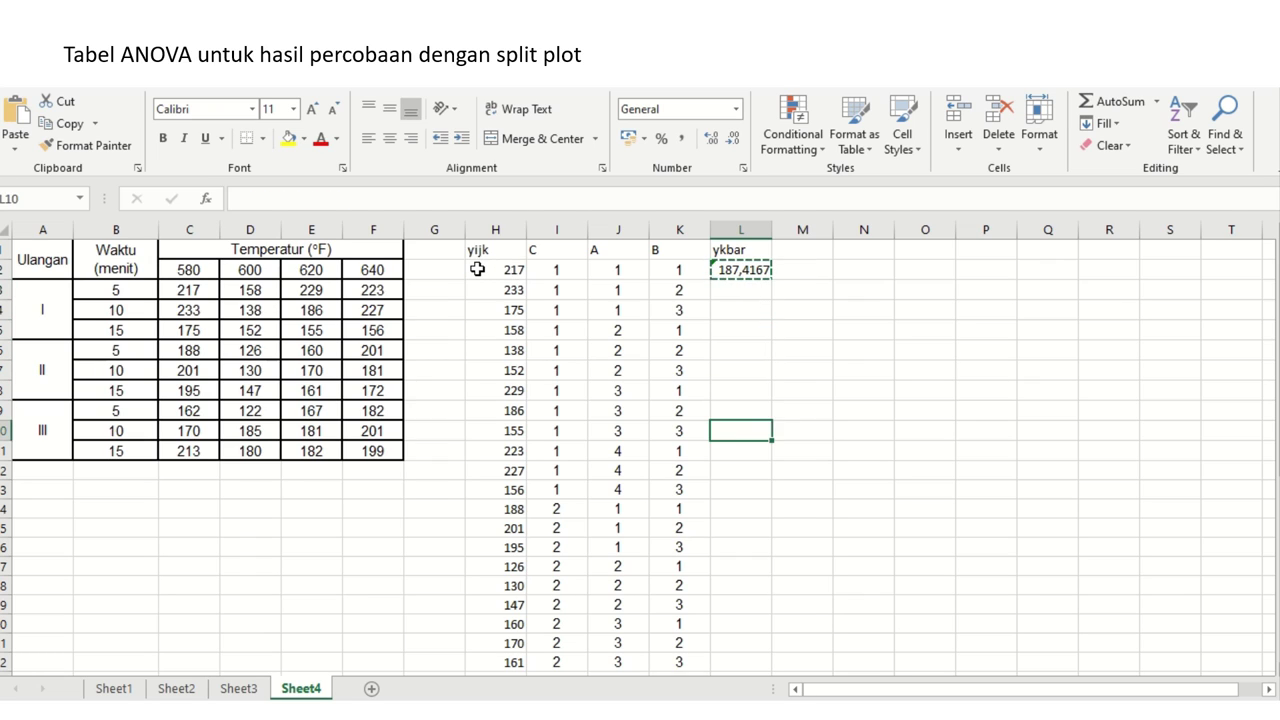
pyautogui.press('Return')
# - Copy the AVERAGE formula from L14 into L26 to average the yijk values of C group 3, H26:H37
pyautogui.hotkey('ctrl', 'c')
pyautogui.press('Down')
pyautogui.press('Down')
pyautogui.press('Down')
pyautogui.press('Down')
pyautogui.press('Down')
pyautogui.press('Down')
pyautogui.press('Down')
pyautogui.press('Down')
pyautogui.press('Down')
pyautogui.press('Down')
pyautogui.press('Down')
pyautogui.press('Down')
pyautogui.press('Down')
pyautogui.press('Down')
pyautogui.press('Down')
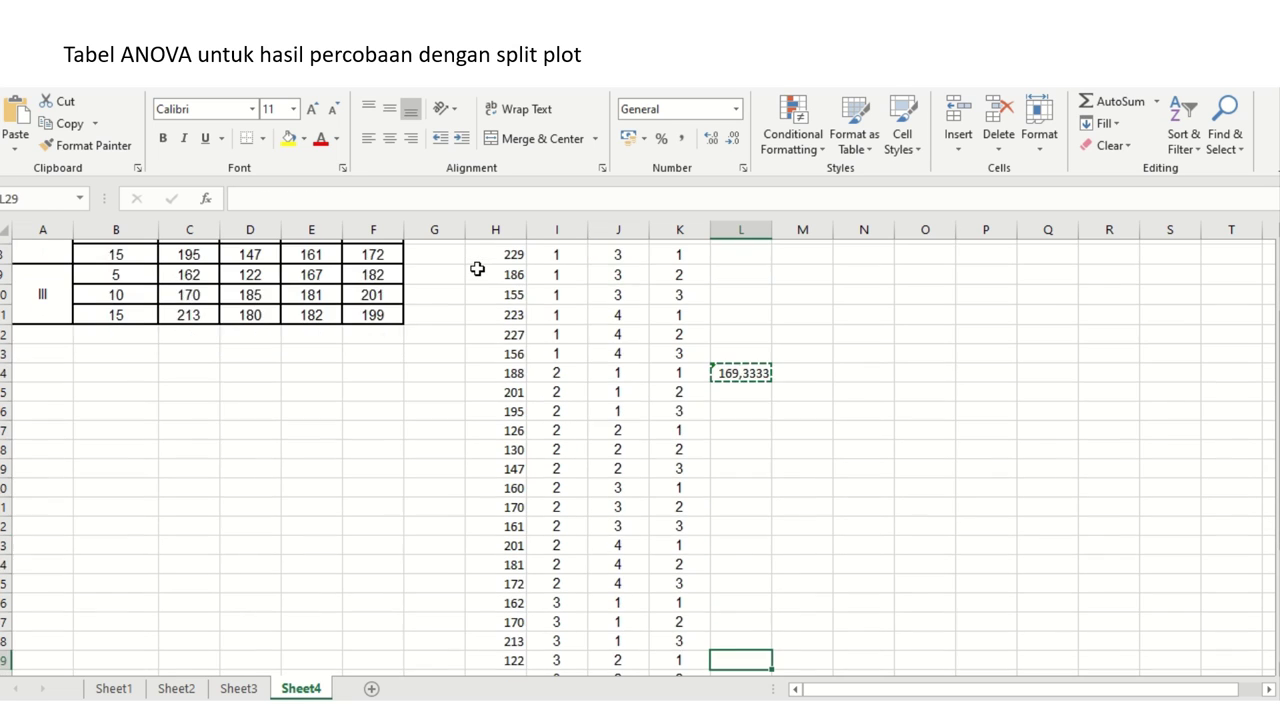
pyautogui.press('Down')
pyautogui.press('Up')
pyautogui.press('Up')
pyautogui.press('Up')
pyautogui.press('Return')
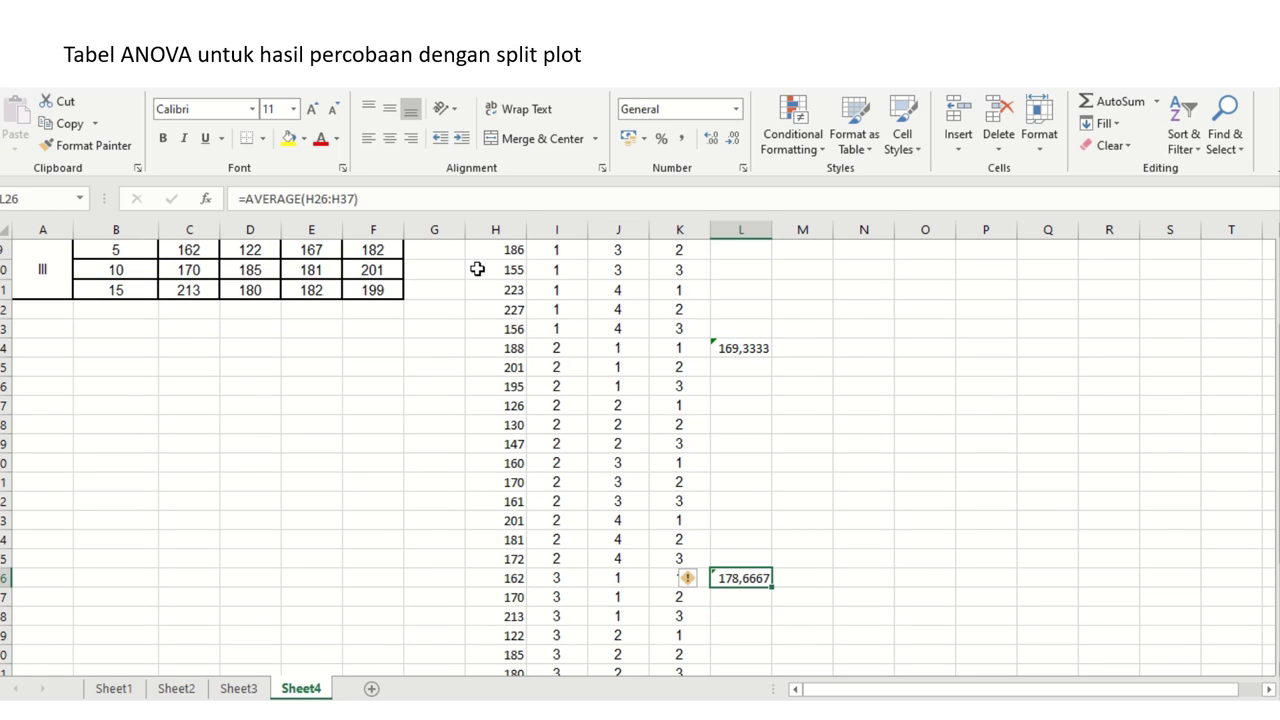
# - Copy the C group 1 mean in L2 and paste it as values over L2:L13
pyautogui.press('Down')
pyautogui.press('Up')
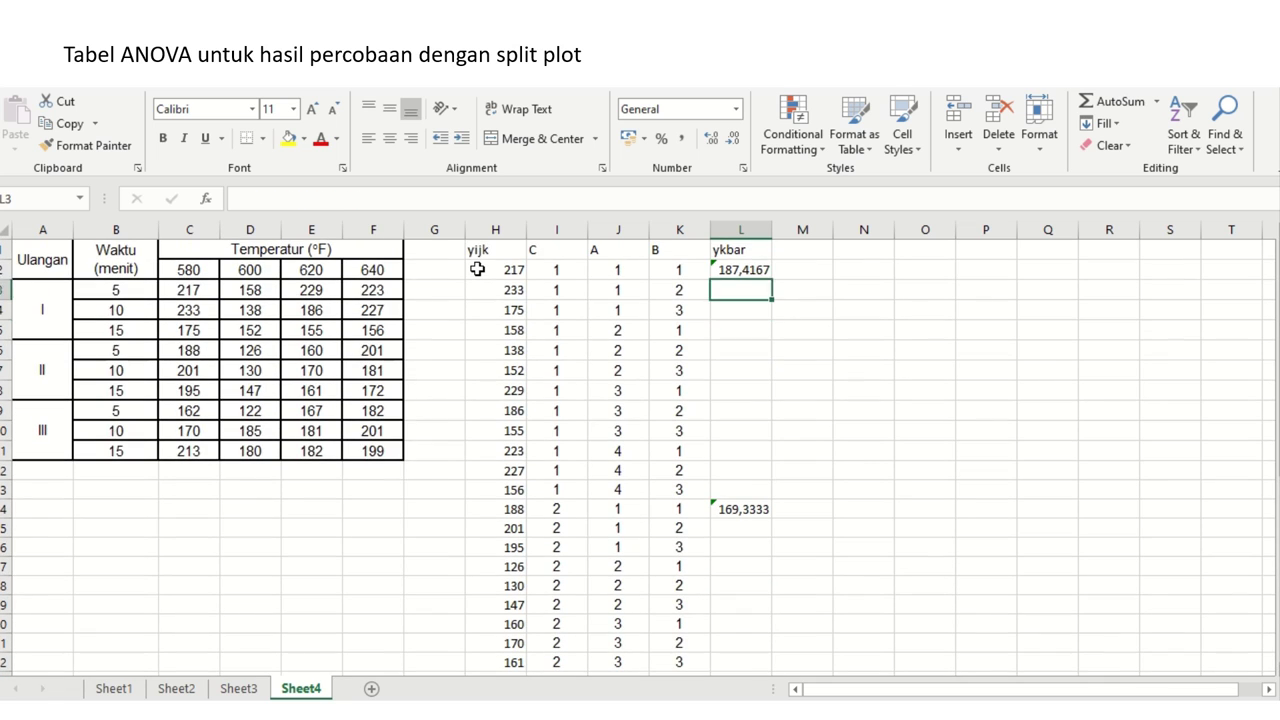
pyautogui.press('Up')
pyautogui.hotkey('ctrl', 'c')
pyautogui.press('Down')
pyautogui.hotkey('ctrl', 'shift', 'Down')
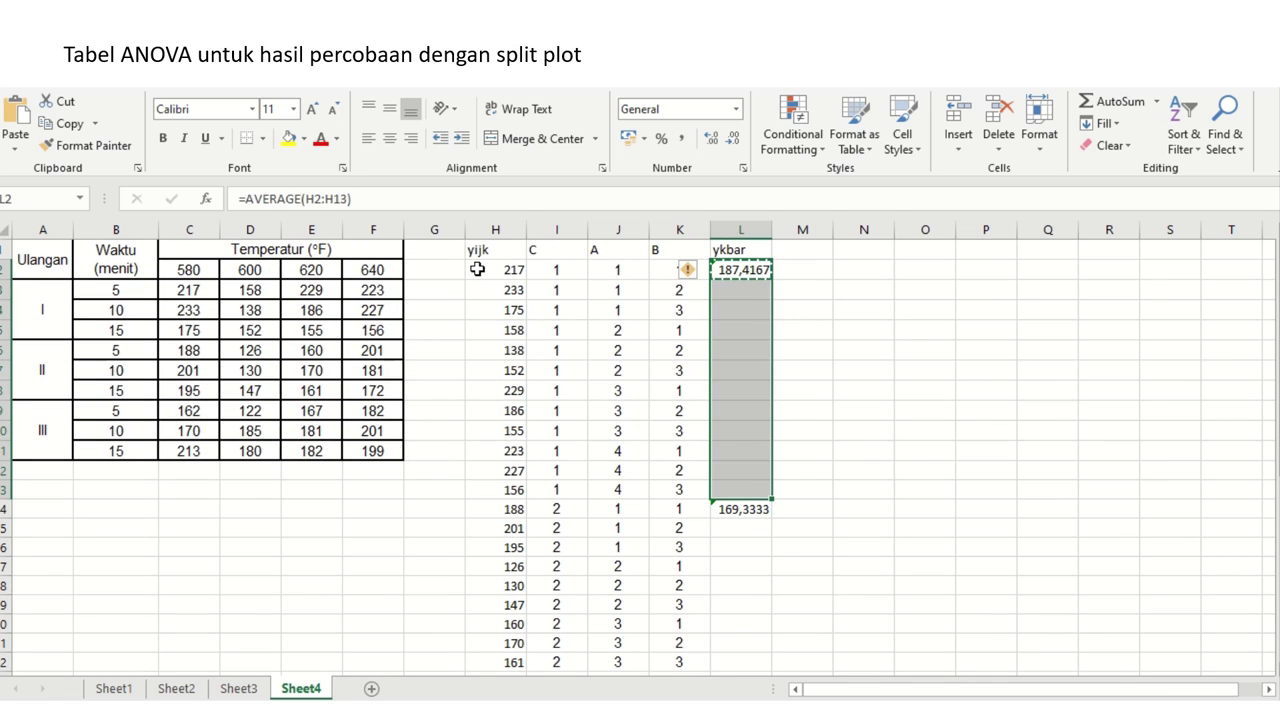
pyautogui.rightClick(733, 339)
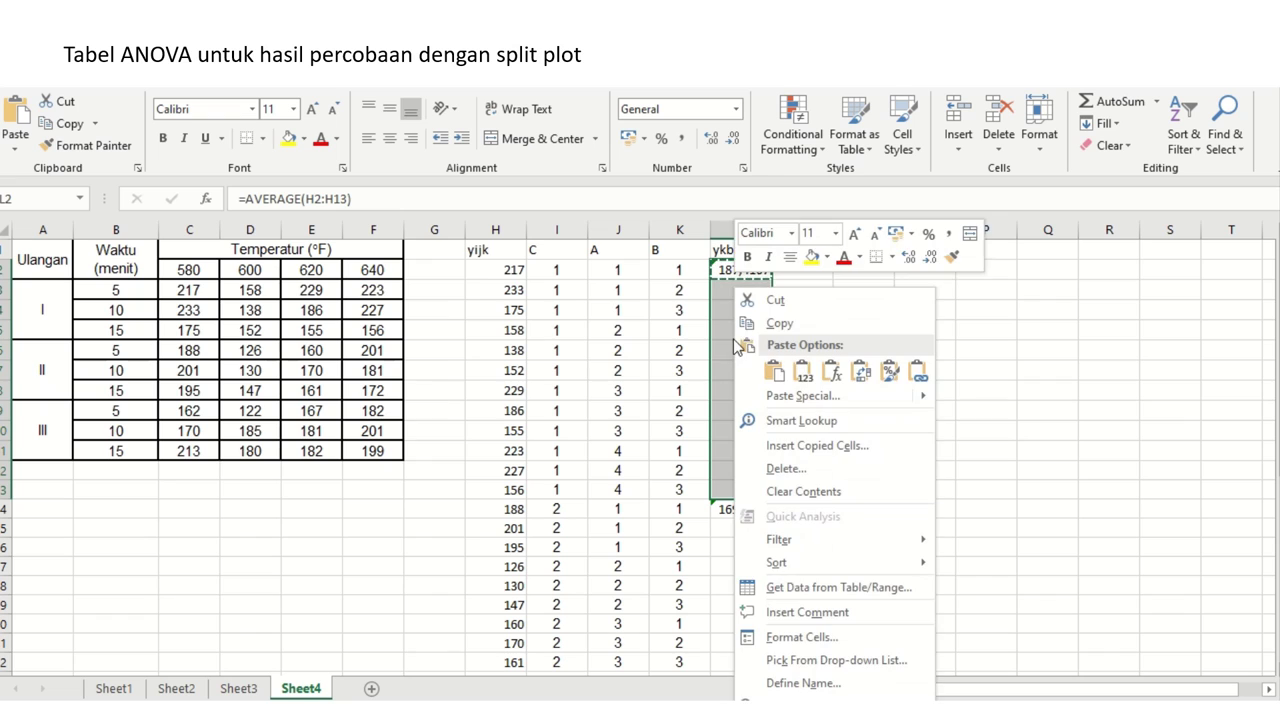
pyautogui.click(805, 369)
# - Copy the C group 2 mean in L14 and paste it as values over L14:L25
pyautogui.press('Down')
pyautogui.hotkey('ctrl', 'Down')
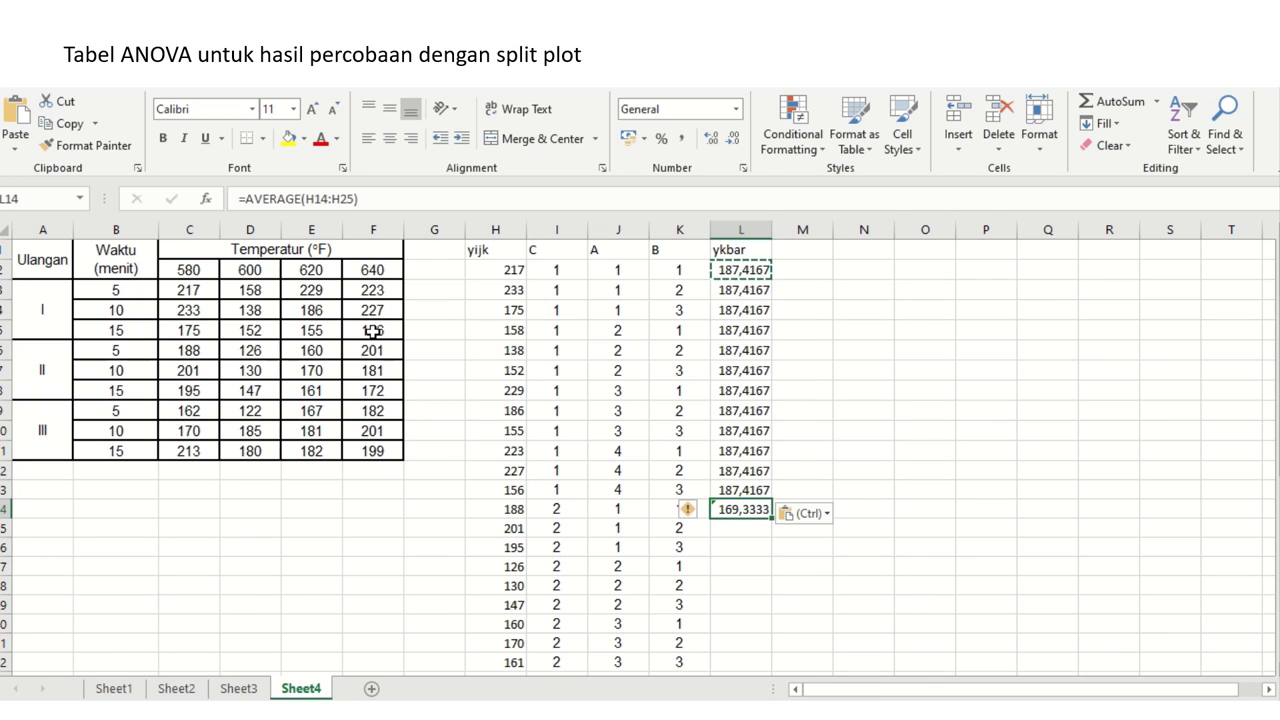
pyautogui.hotkey('ctrl', 'c')
pyautogui.hotkey('shift', 'Down')
pyautogui.hotkey('shift', 'Down')
pyautogui.hotkey('shift', 'Down')
pyautogui.hotkey('shift', 'Down')
pyautogui.hotkey('shift', 'Down')
pyautogui.hotkey('shift', 'Down')
pyautogui.hotkey('shift', 'Down')
pyautogui.hotkey('shift', 'Down')
pyautogui.hotkey('shift', 'Down')
pyautogui.hotkey('shift', 'Down')
pyautogui.hotkey('shift', 'Down')
pyautogui.hotkey('shift', 'Down')
pyautogui.hotkey('shift', 'Up')
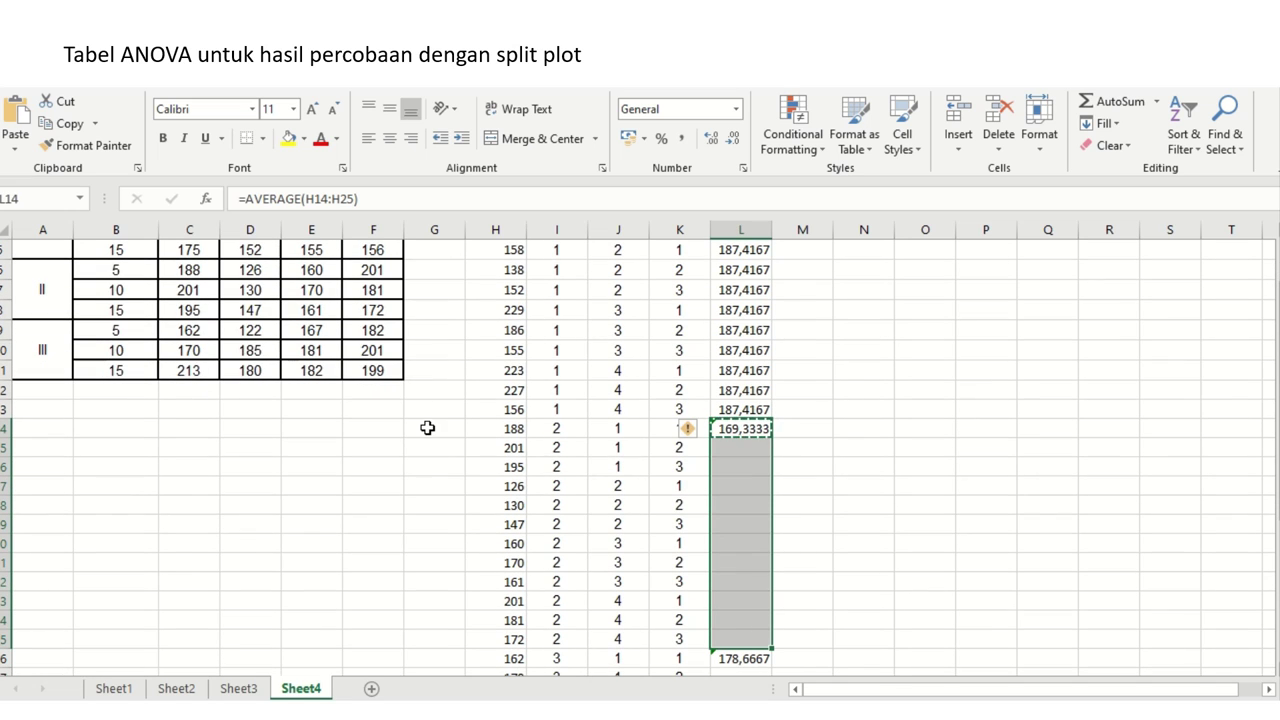
pyautogui.rightClick(733, 505)
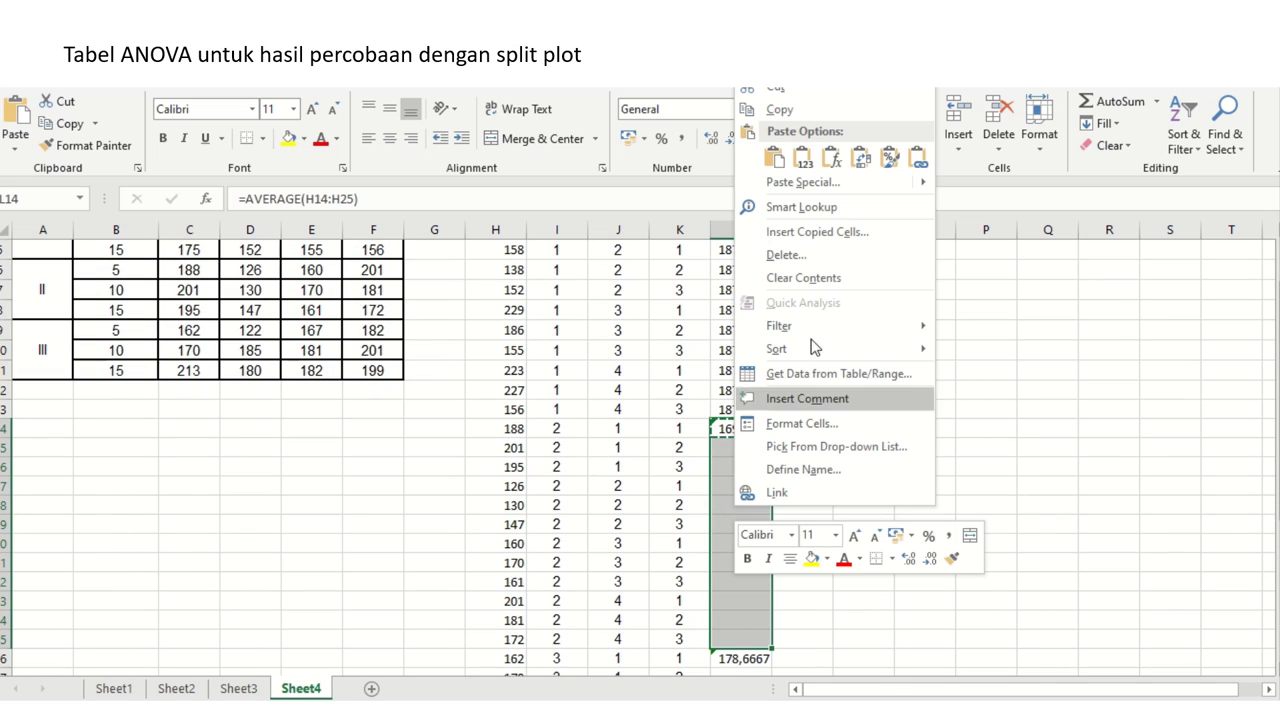
pyautogui.click(803, 160)
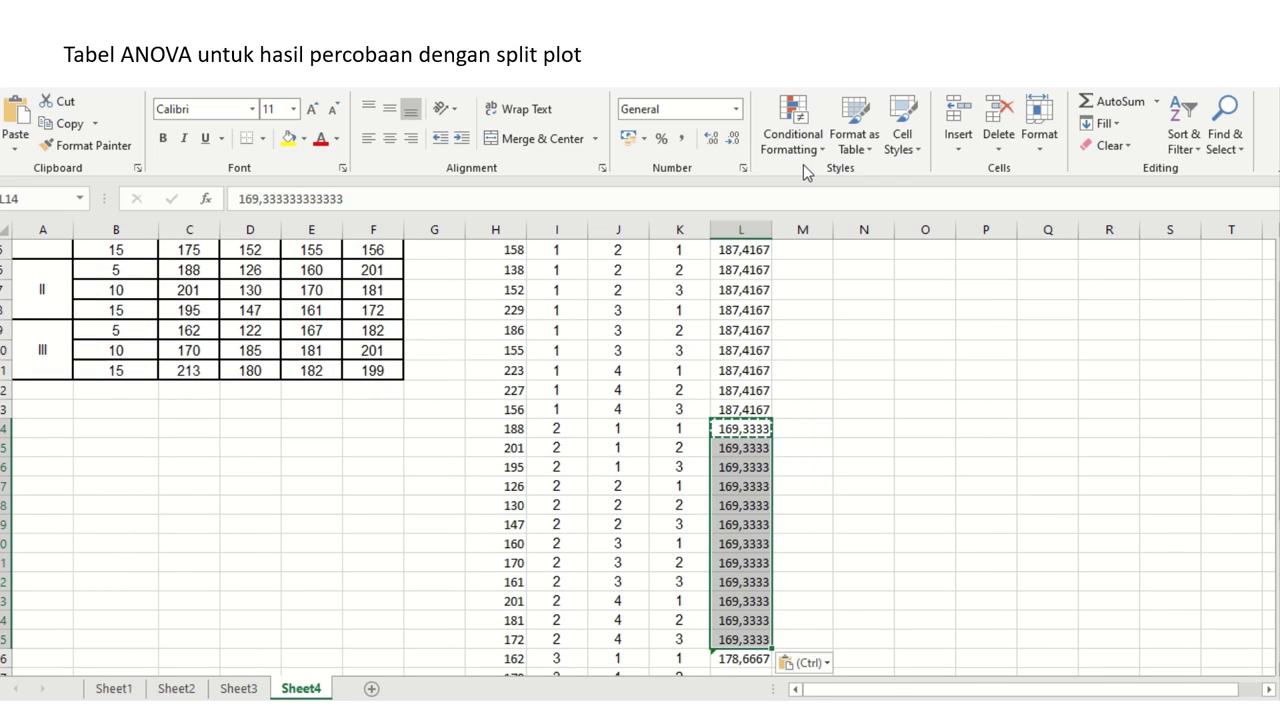
# - Copy the C group 3 mean in L26 and paste it as values over L26:L37
pyautogui.press('Down')
pyautogui.press('Down')
pyautogui.press('Down')
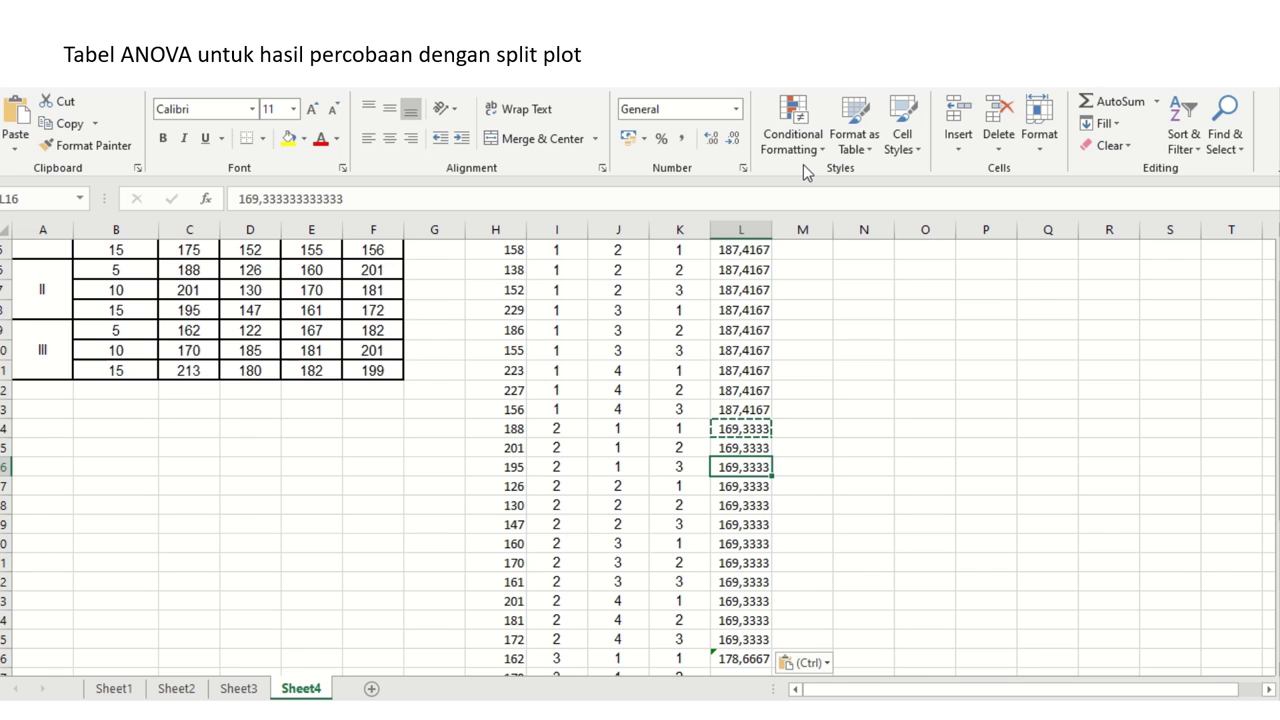
pyautogui.hotkey('ctrl', 'Down')
pyautogui.hotkey('ctrl', 'c')
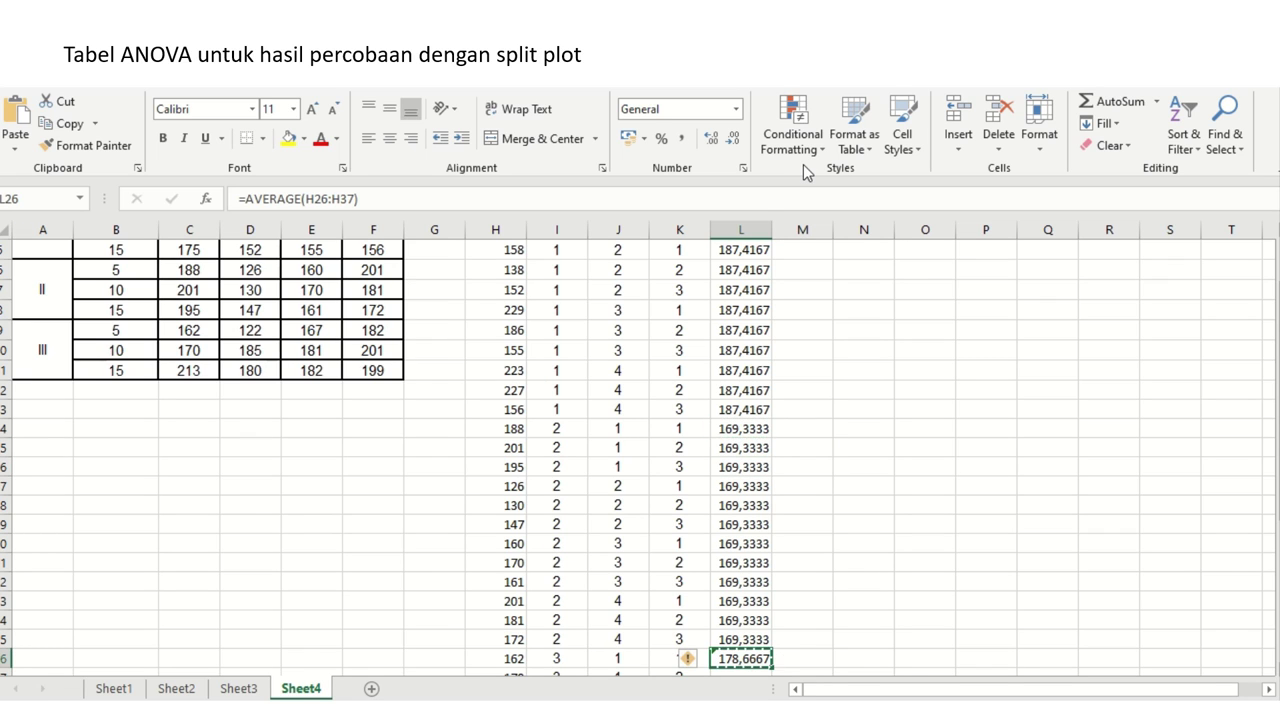
pyautogui.hotkey('shift', 'Down')
pyautogui.hotkey('shift', 'Down')
pyautogui.hotkey('shift', 'Down')
pyautogui.hotkey('shift', 'Down')
pyautogui.hotkey('shift', 'Down')
pyautogui.hotkey('shift', 'Down')
pyautogui.hotkey('shift', 'Down')
pyautogui.hotkey('shift', 'Down')
pyautogui.hotkey('shift', 'Down')
pyautogui.hotkey('shift', 'Down')
pyautogui.hotkey('shift', 'Down')
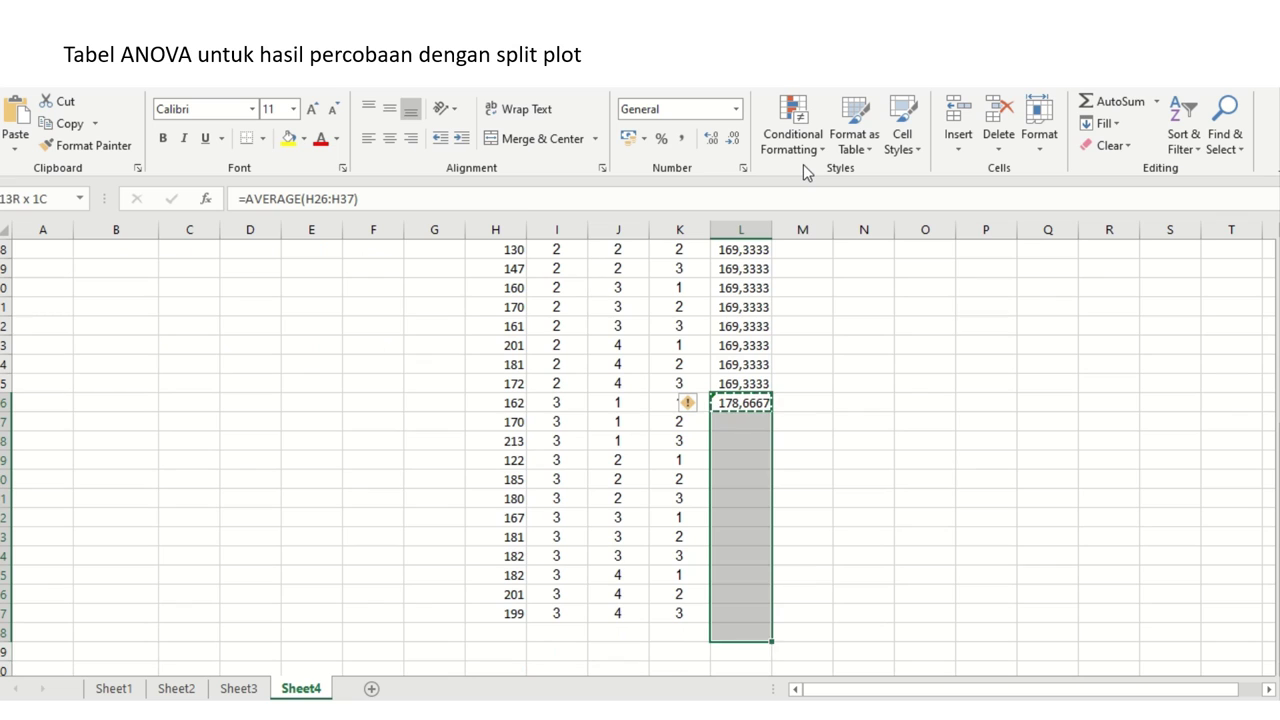
pyautogui.rightClick(742, 468)
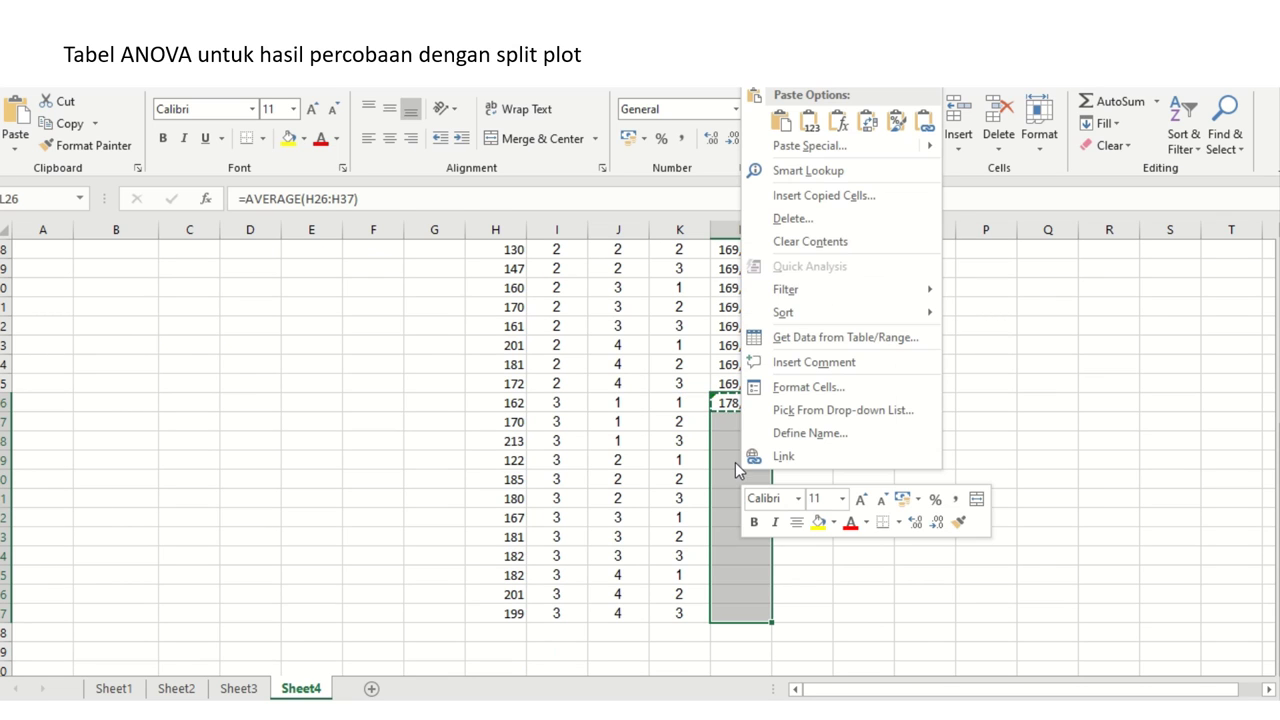
pyautogui.click(815, 123)
# - Calculate in H39 the grand mean of all yijk values, H2:H37, with the AVERAGE function
pyautogui.press('Down')
pyautogui.press('Down')
pyautogui.press('Down')
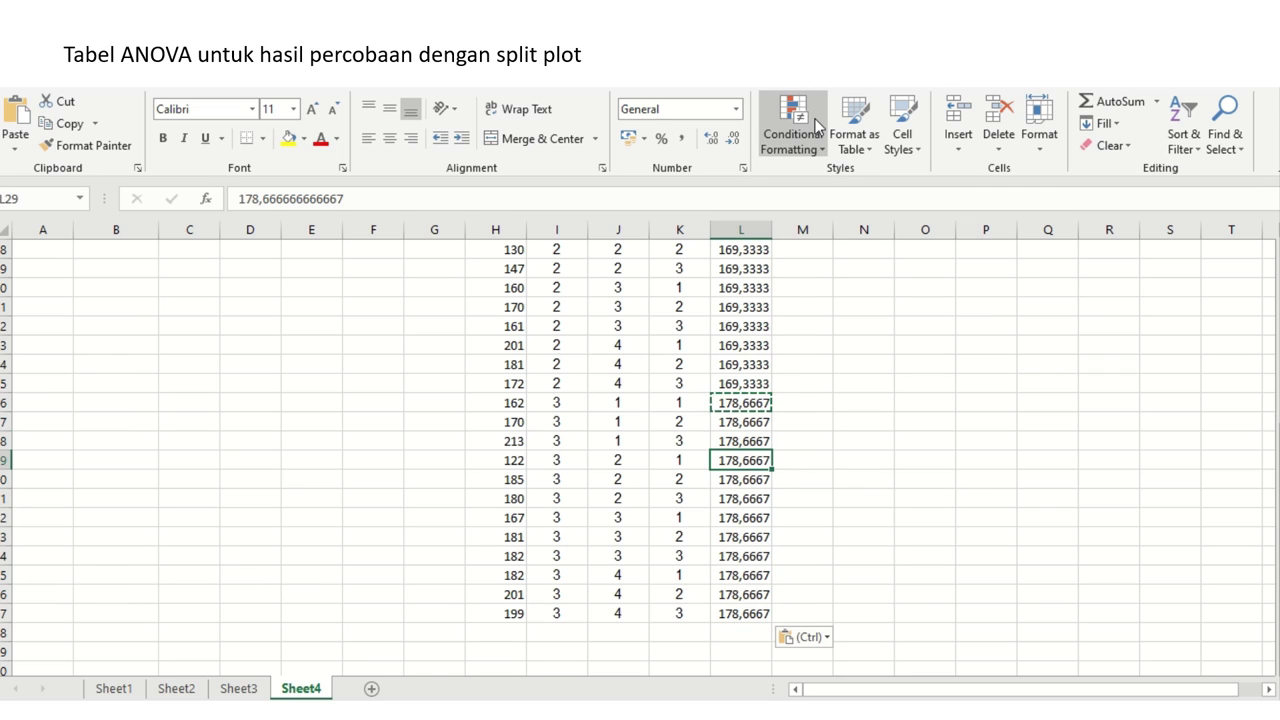
pyautogui.press('Down')
pyautogui.press('Down')
pyautogui.press('Down')
pyautogui.press('Down')
pyautogui.press('Down')
pyautogui.press('Down')
pyautogui.press('Down')
pyautogui.press('Down')
pyautogui.press('Down')
pyautogui.press('Down')
pyautogui.press('Left')
pyautogui.press('Left')
pyautogui.press('Left')
pyautogui.press('Left')
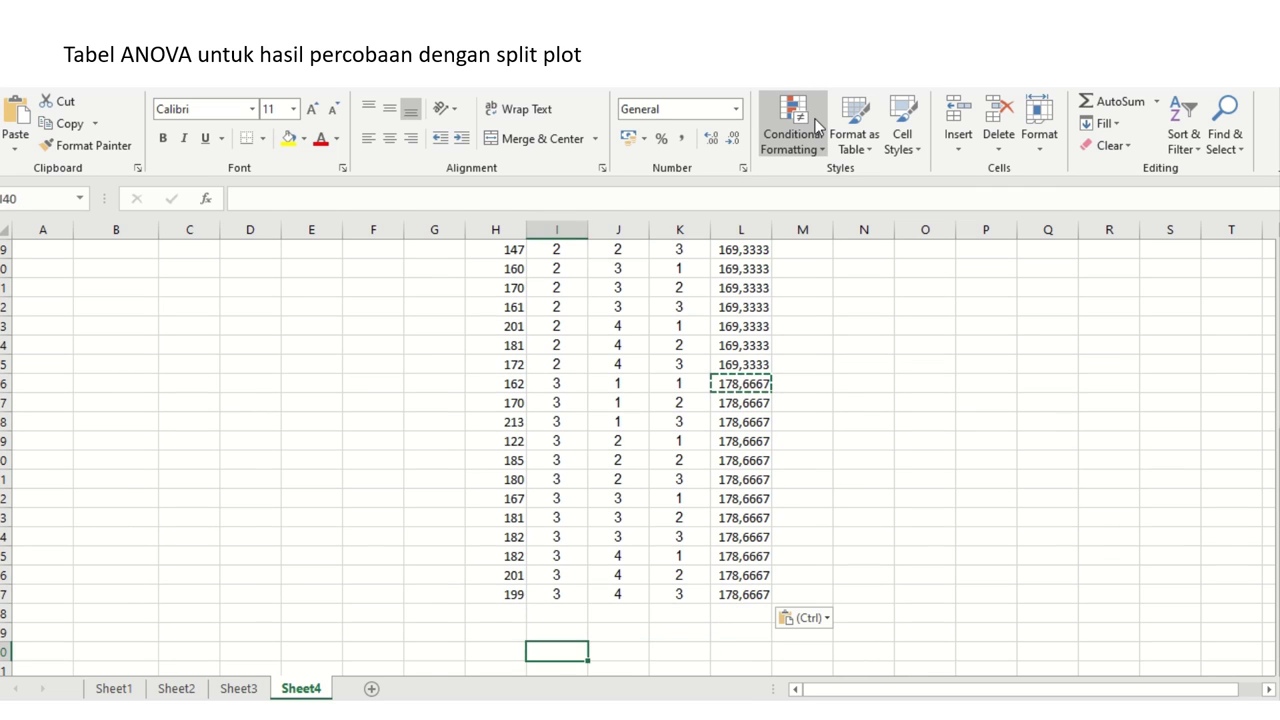
pyautogui.press('Escape')
pyautogui.write('=')
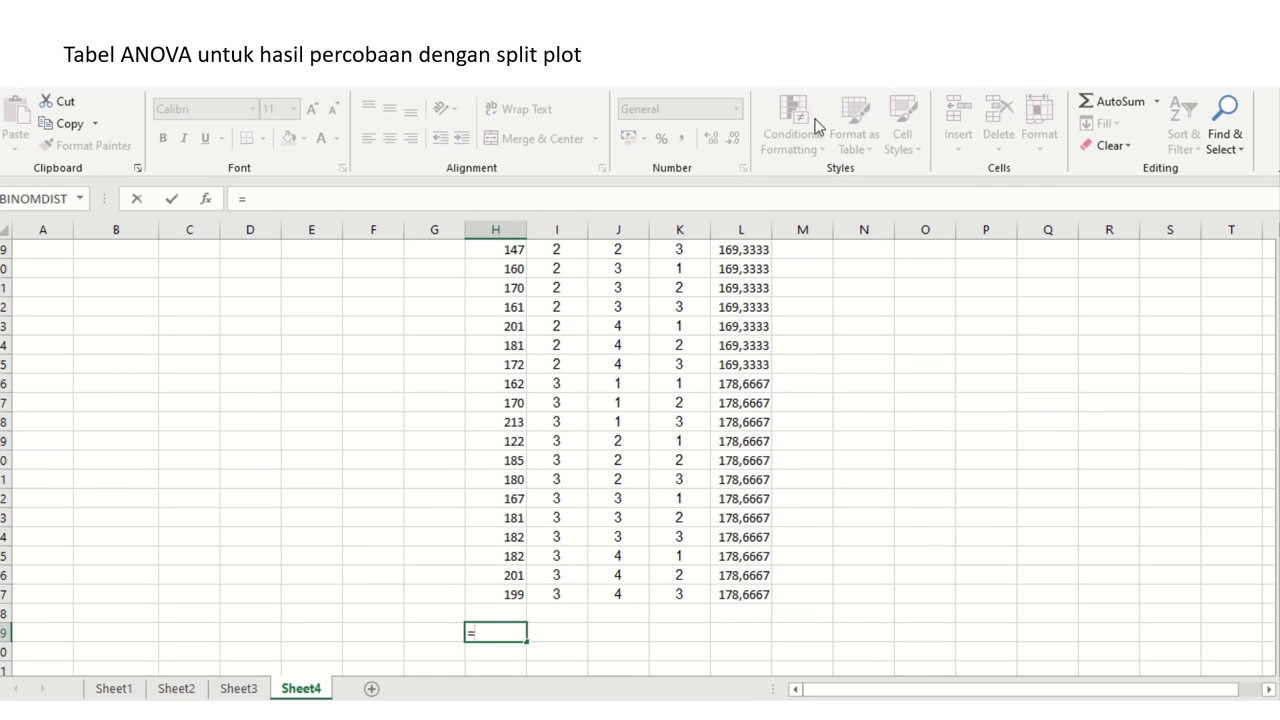
pyautogui.write('averg')
pyautogui.press('BackSpace')
pyautogui.write('a')
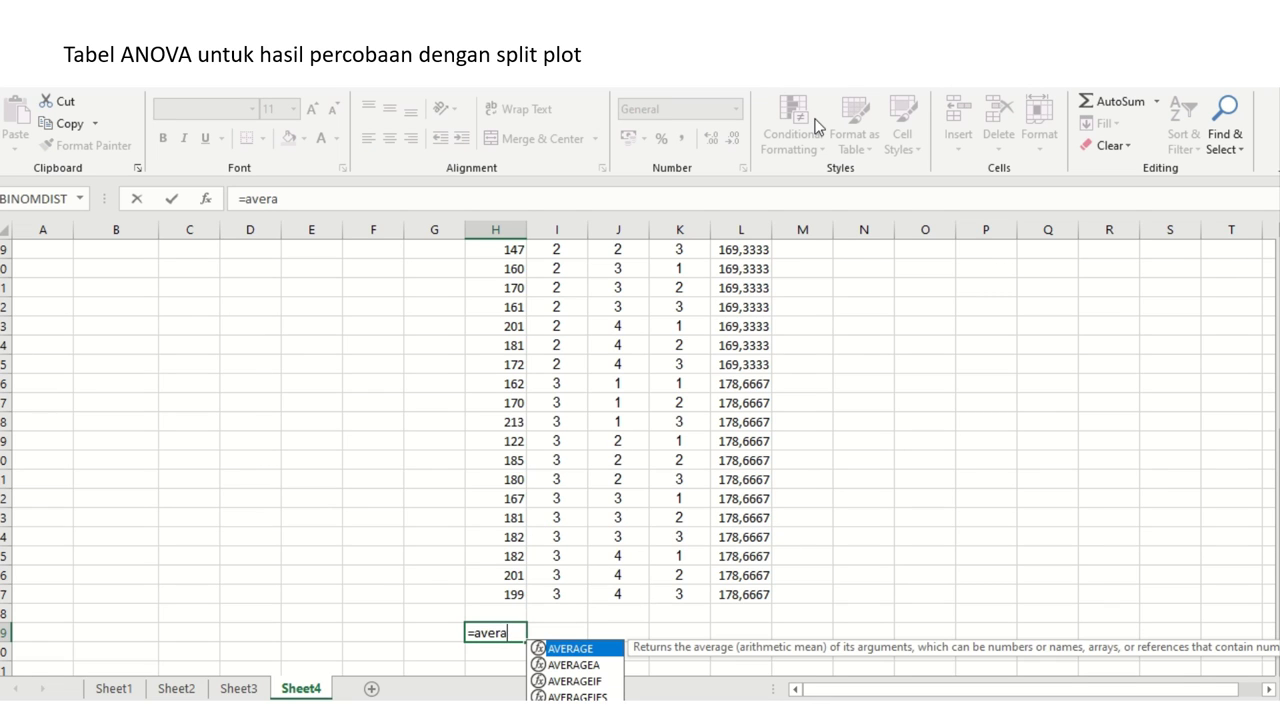
pyautogui.write('ge(')
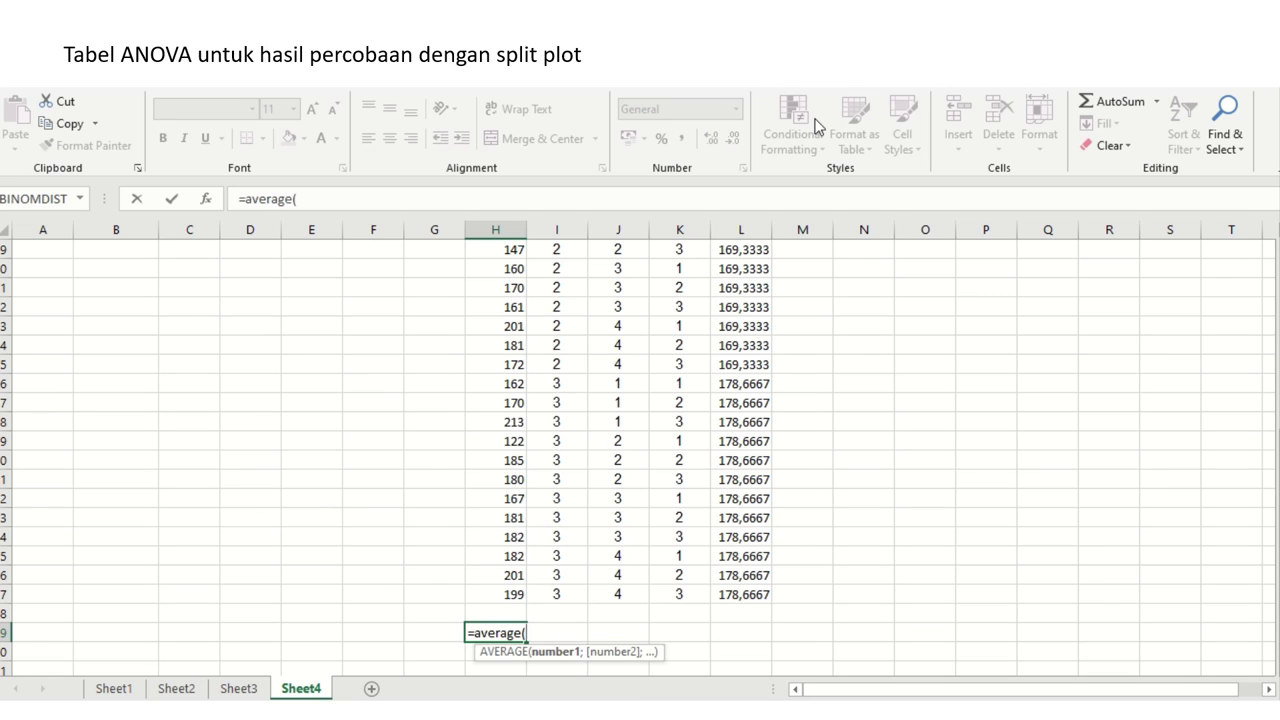
pyautogui.press('Up')
pyautogui.press('Up')
pyautogui.hotkey('ctrl', 'shift', 'Up')
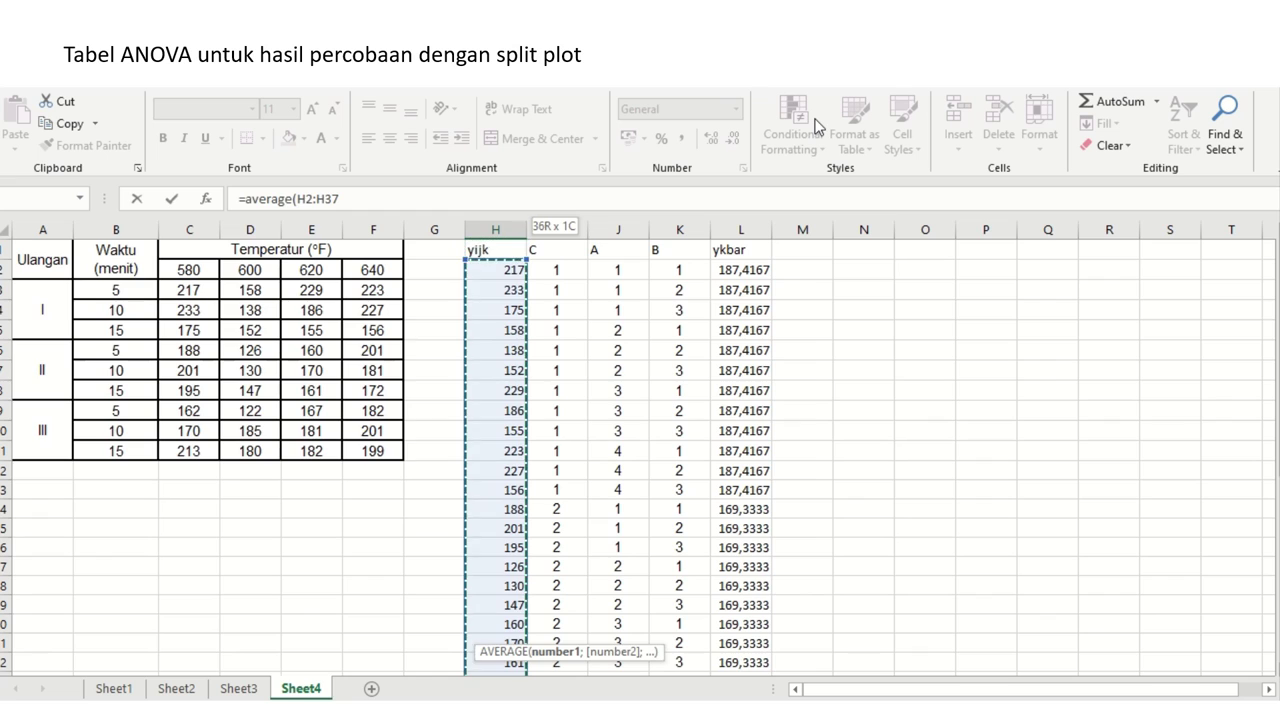
pyautogui.press('Return')
pyautogui.press('Up')
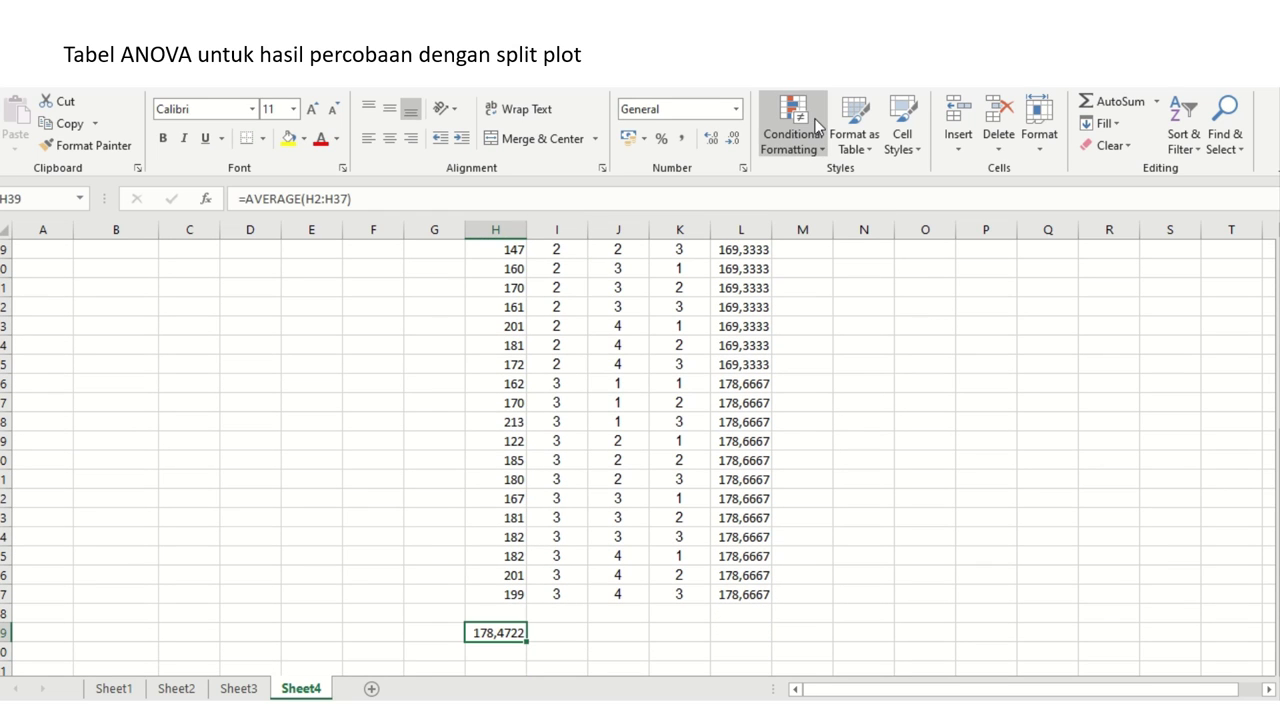
# - Copy the grand mean formula from H39 into L39 below the ykbar column
pyautogui.hotkey('ctrl', 'c')
pyautogui.press('Right')
pyautogui.press('Right')
pyautogui.press('Right')
pyautogui.press('Right')
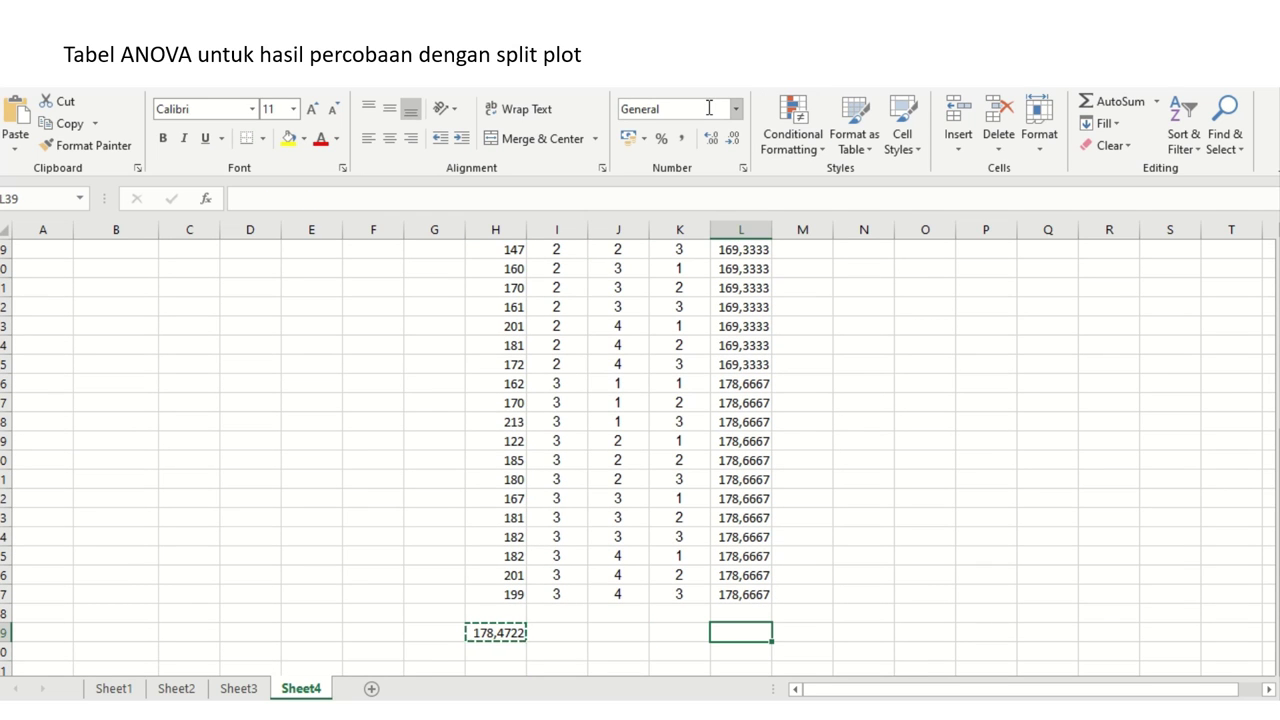
pyautogui.press('Return')
# - Copy the ykbar header from L1 to M1 and change it to "ykbar s"
pyautogui.press('pageup')
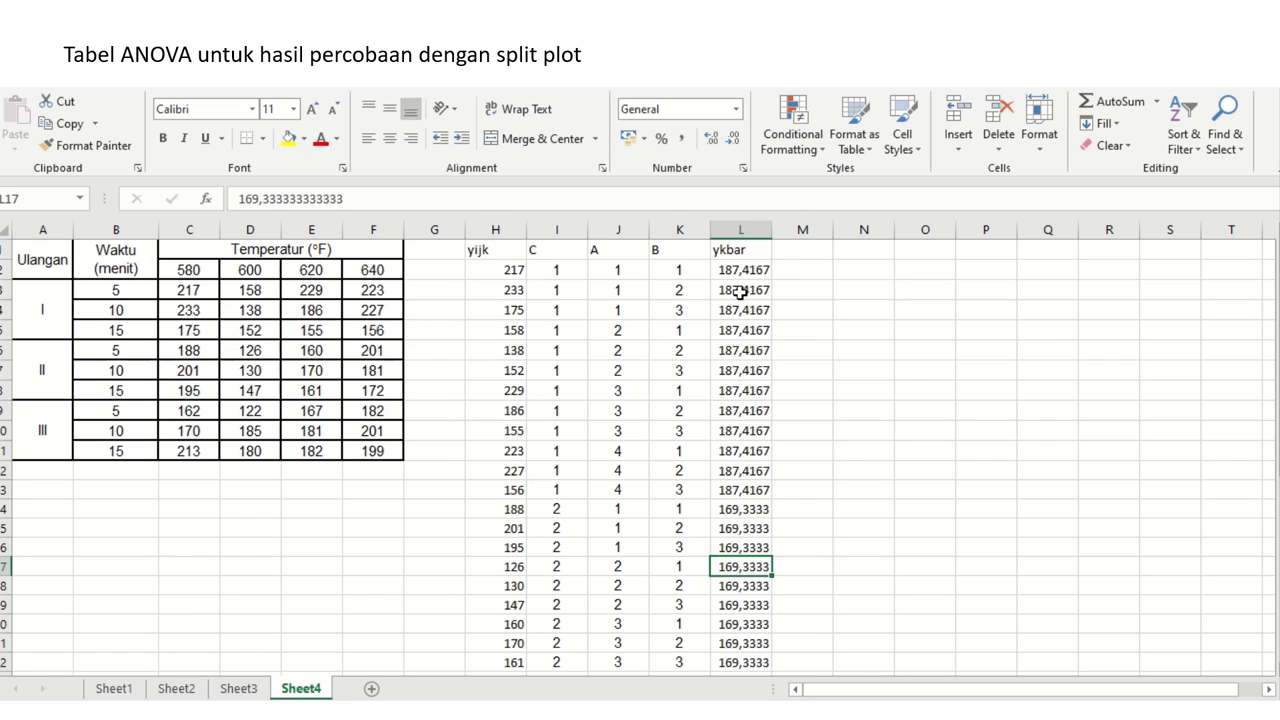
pyautogui.click(800, 249)
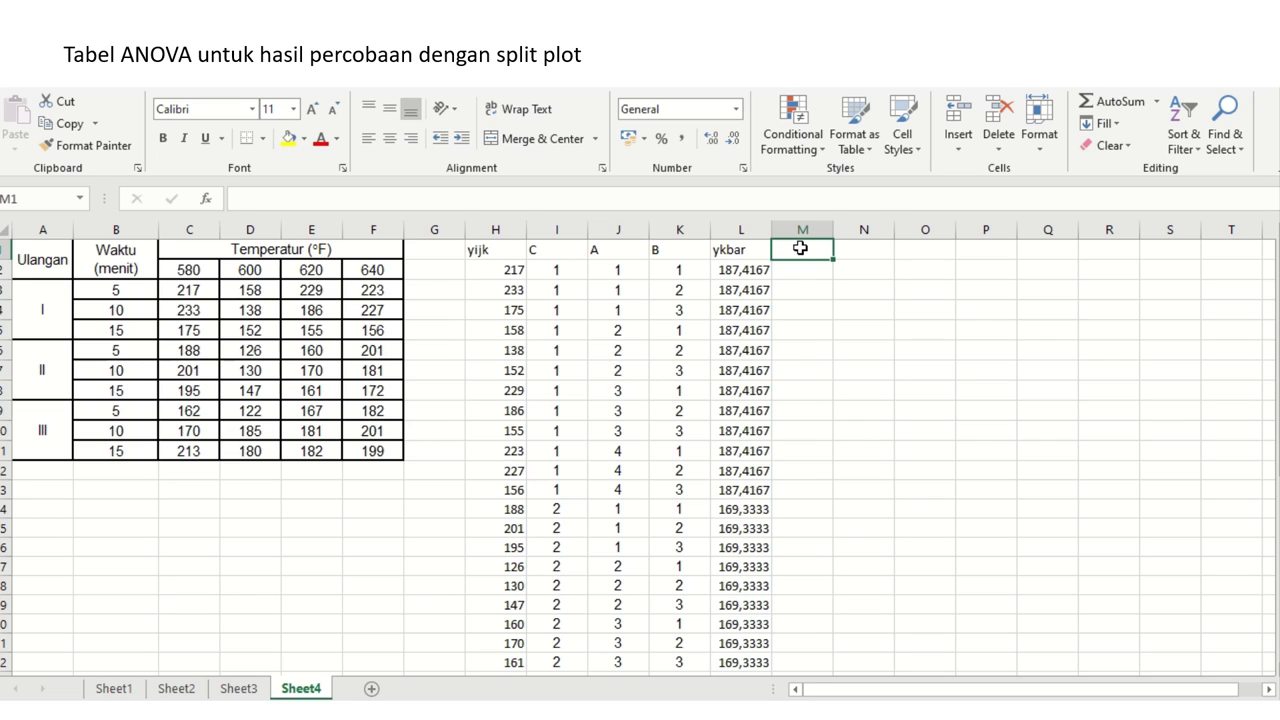
pyautogui.press('Left')
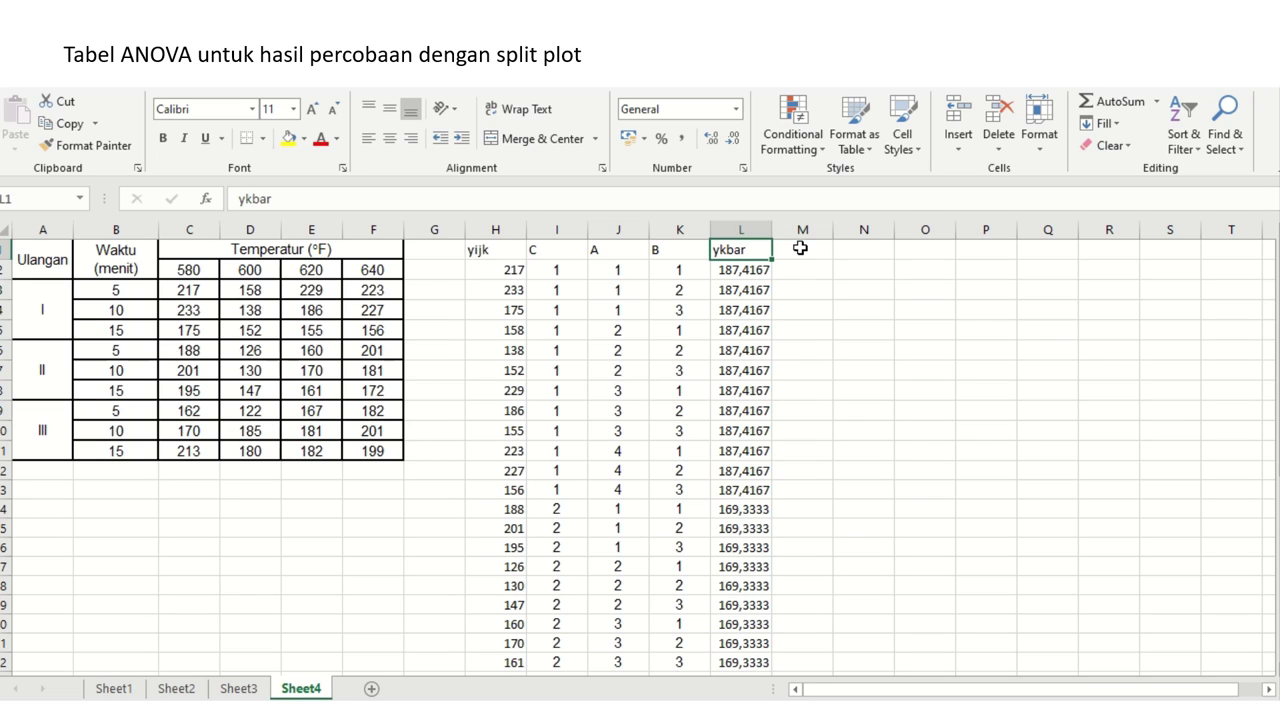
pyautogui.hotkey('ctrl', 'c')
pyautogui.press('Right')
pyautogui.hotkey('ctrl', 'v')
pyautogui.press('Escape')
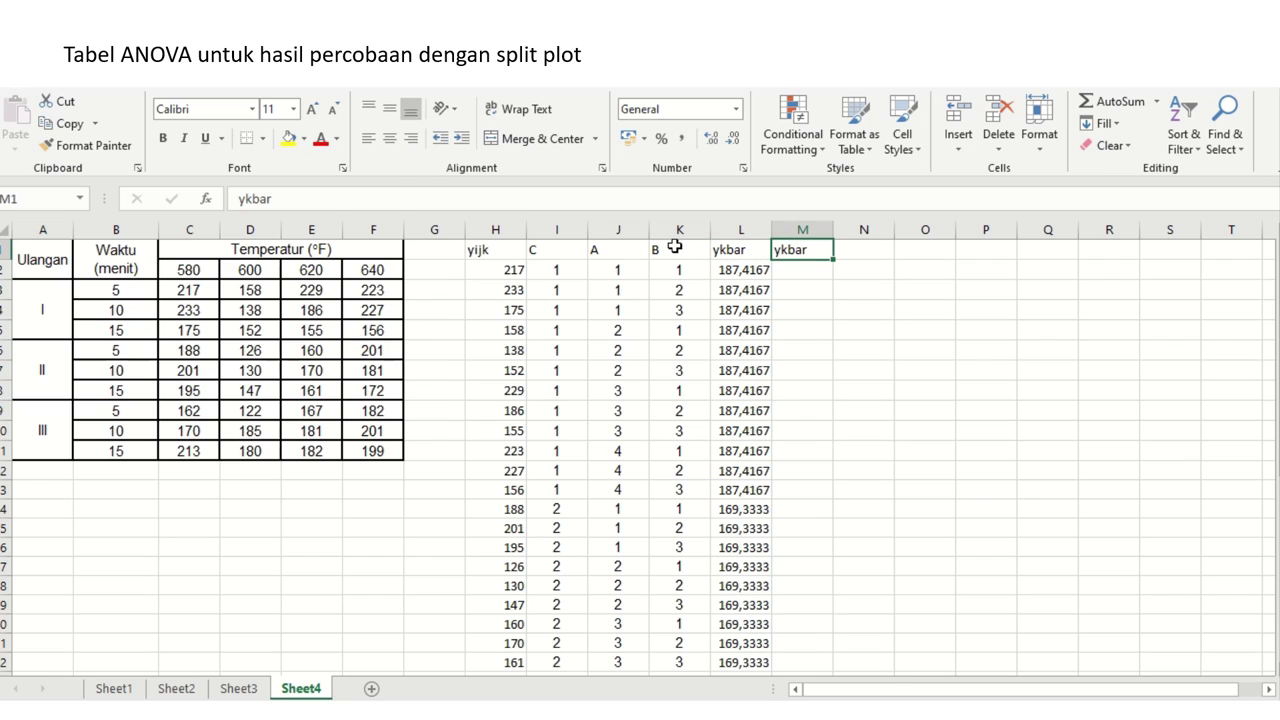
pyautogui.click(411, 203)
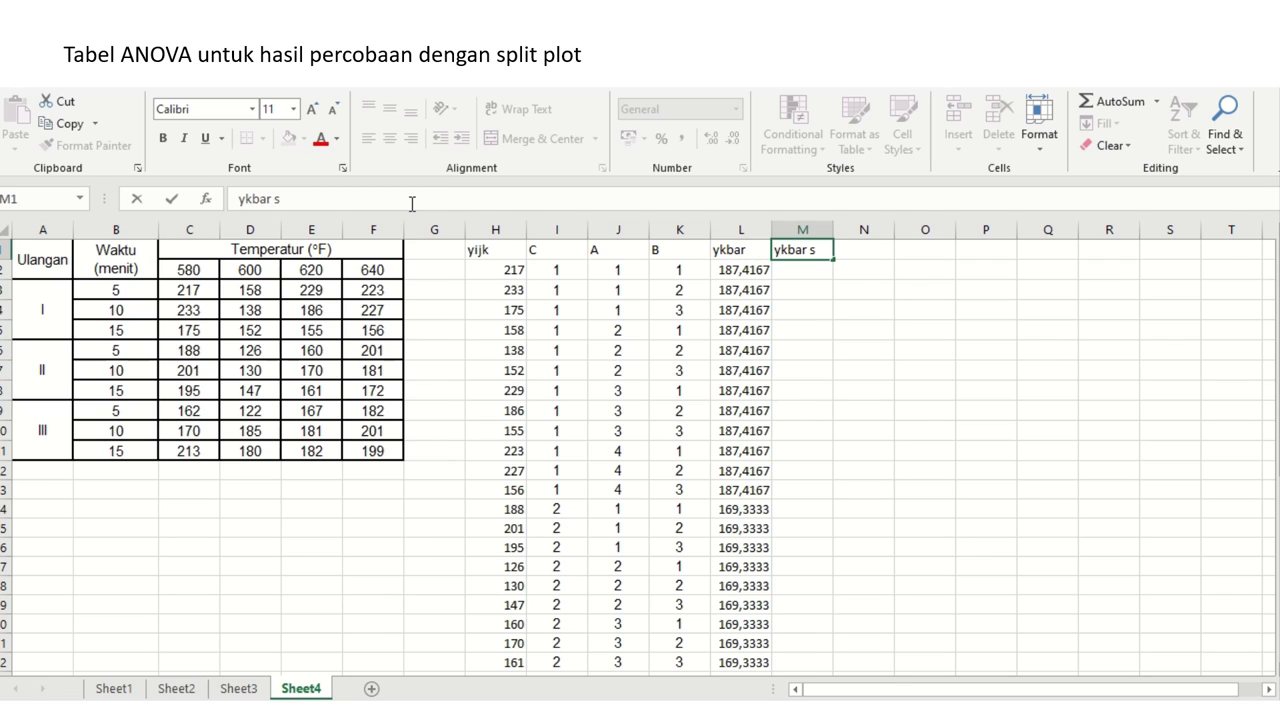
pyautogui.press('Return')
# - Enter the formula =L2-$L$39 in M2, with an absolute reference to the mean in L39
pyautogui.write('=')
pyautogui.press('Left')
pyautogui.write('-')
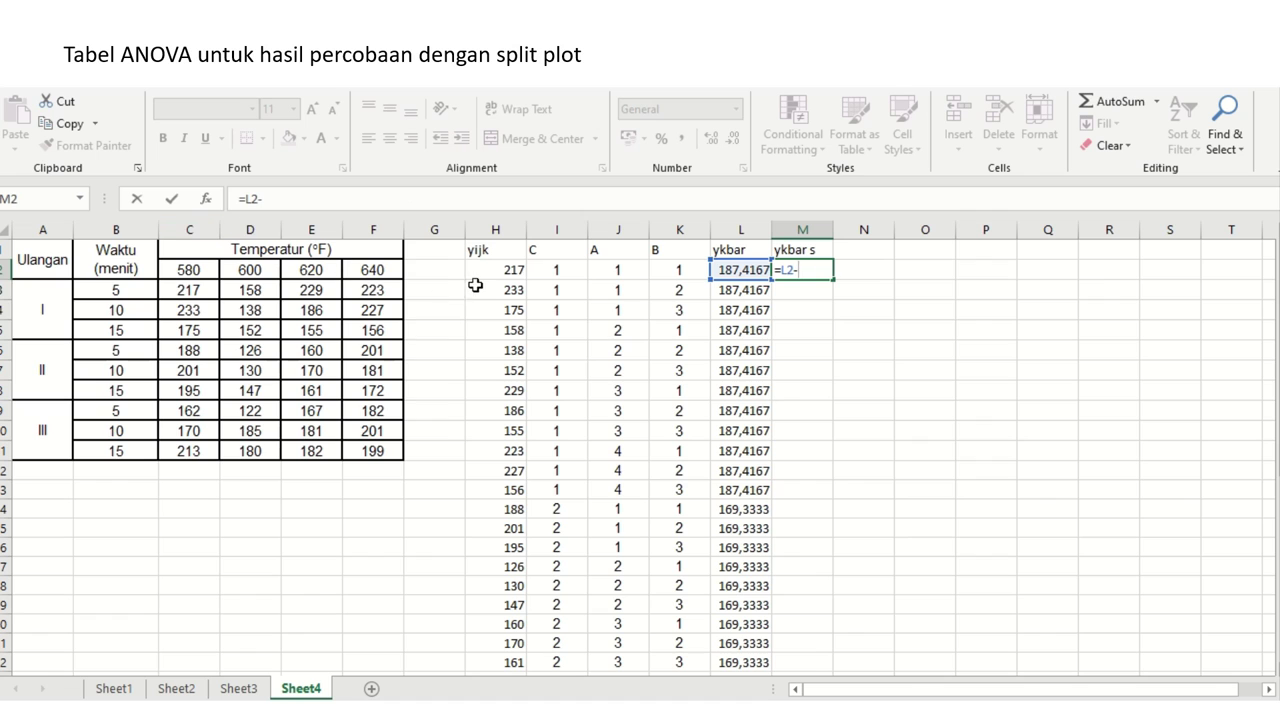
pyautogui.click(753, 292)
pyautogui.hotkey('ctrl', 'Down')
pyautogui.press('Down')
pyautogui.press('Down')
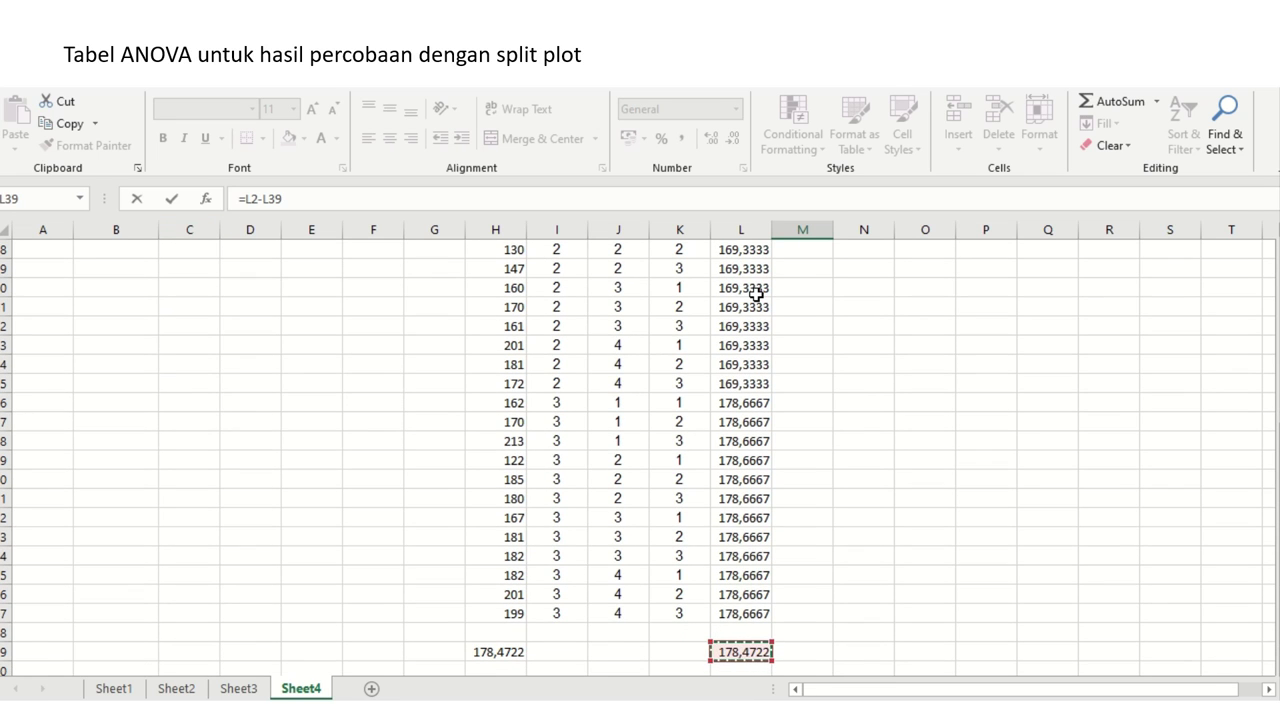
pyautogui.click(271, 198)
pyautogui.press('F4')
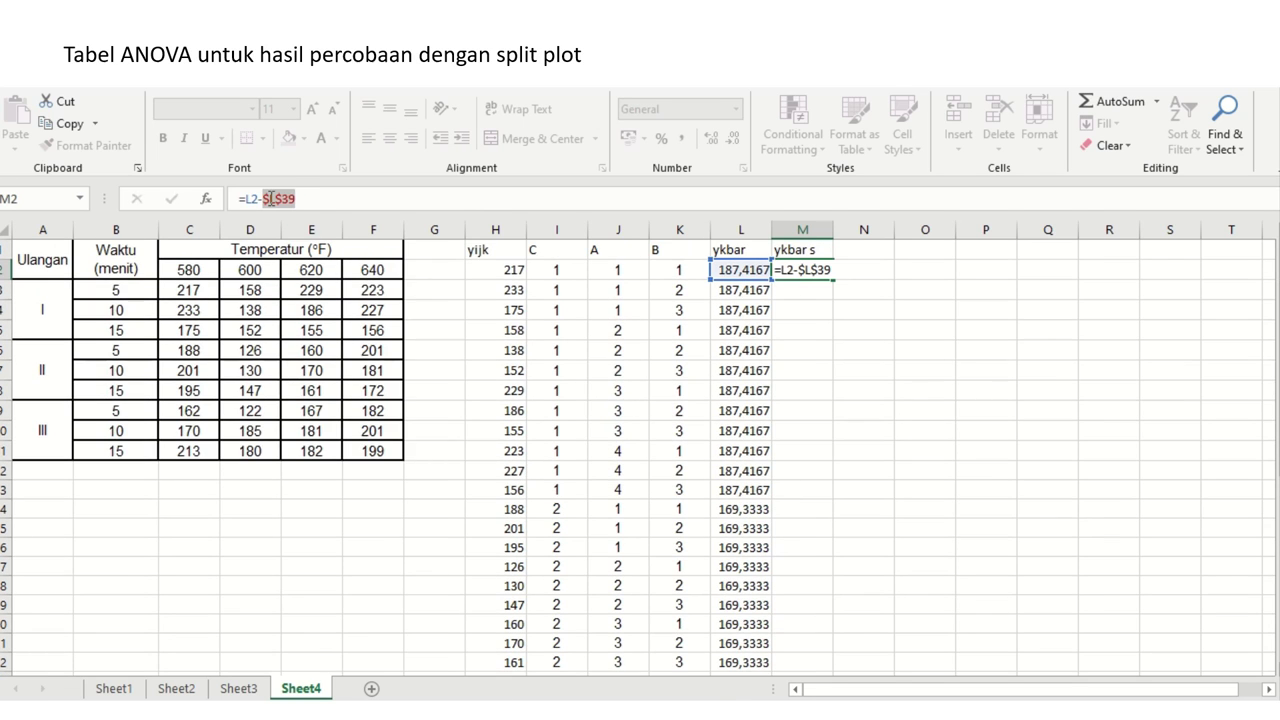
pyautogui.hotkey('ctrl', 'Return')
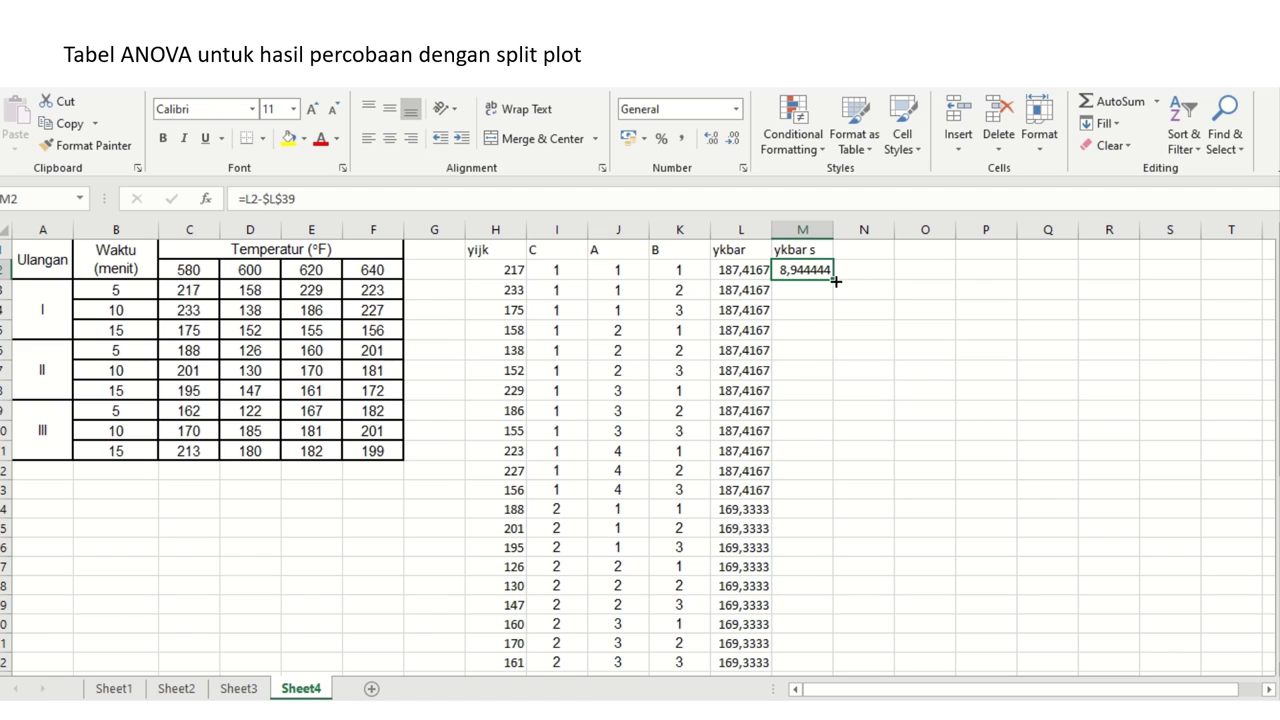
# - Fill the deviation formula in M2 down column M for all data rows
pyautogui.doubleClick(834, 280)
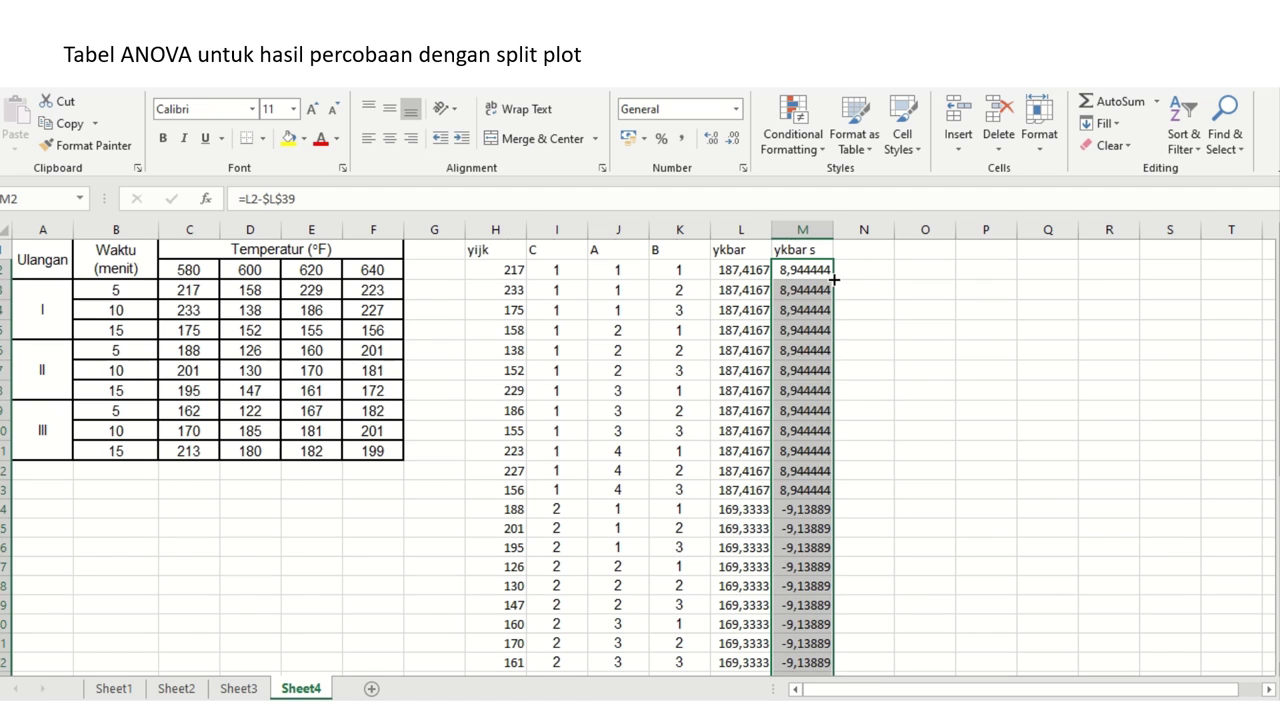
pyautogui.scroll(-7, 834, 283)
pyautogui.click(830, 287)
pyautogui.scroll(7, 834, 283)
pyautogui.click(830, 284)
# - Copy the "ykbar s" header from M1 to N1 and change it to "ykbar s2"
pyautogui.press('Up')
pyautogui.press('Up')
pyautogui.hotkey('ctrl', 'c')
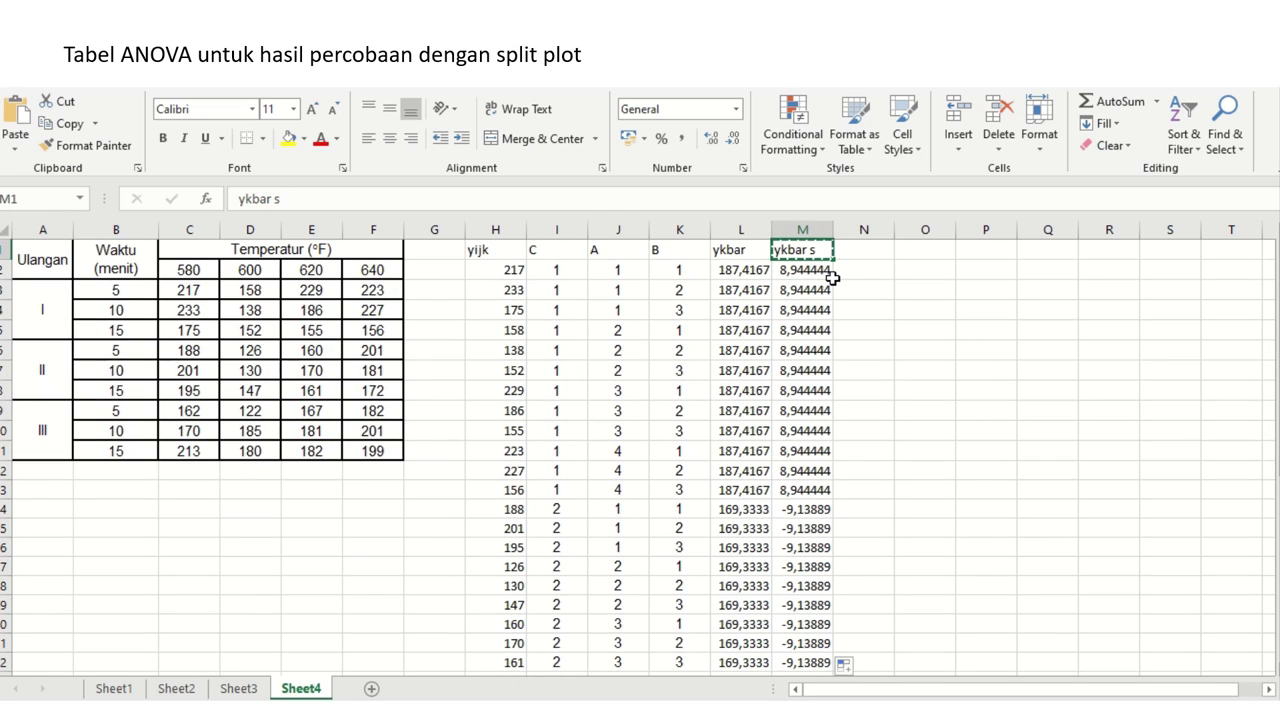
pyautogui.press('Right')
pyautogui.press('Return')
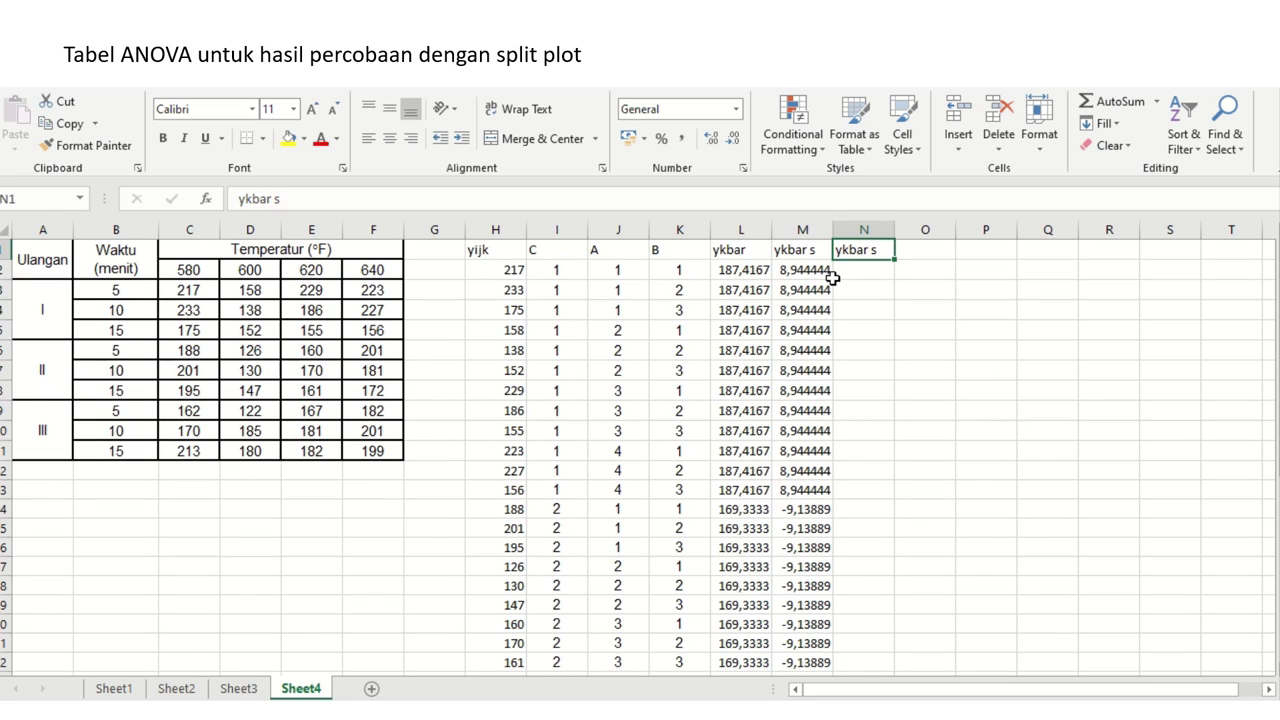
pyautogui.click(310, 200)
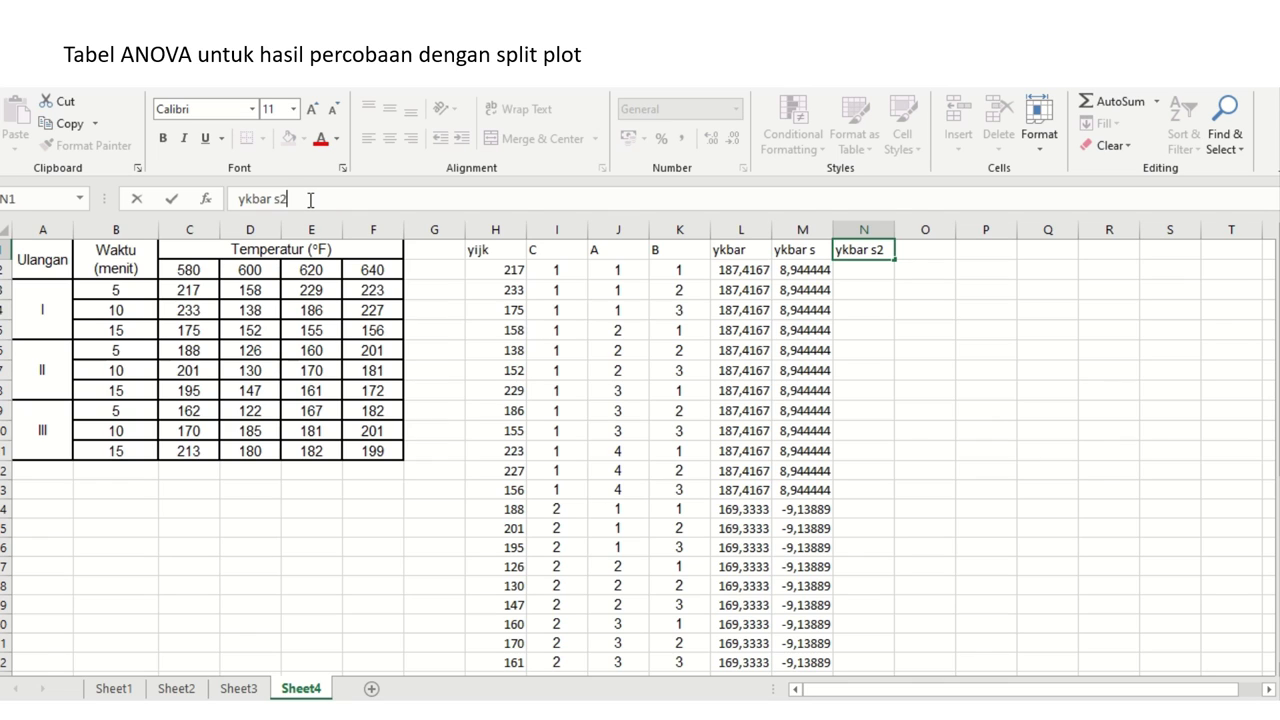
pyautogui.write('2')
pyautogui.press('Return')
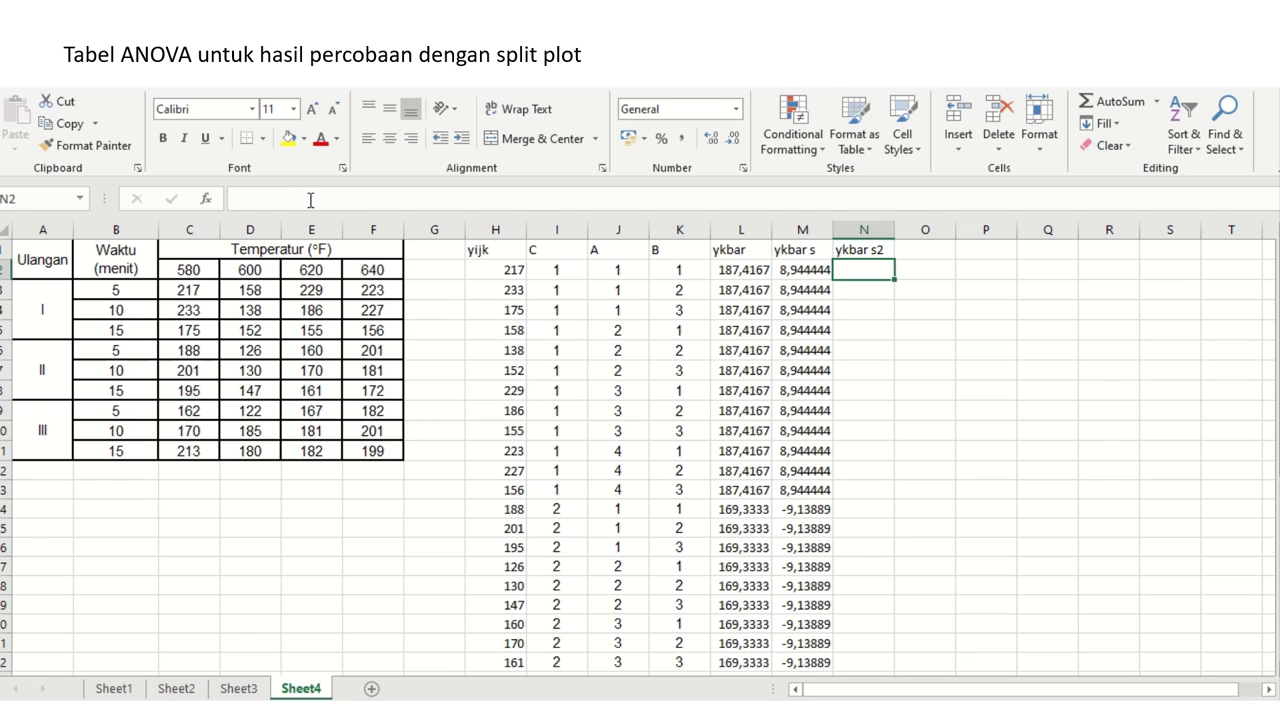
# - Enter the formula =M2^2 in N2 and fill it down column N for all data rows
pyautogui.write('=')
pyautogui.press('Left')
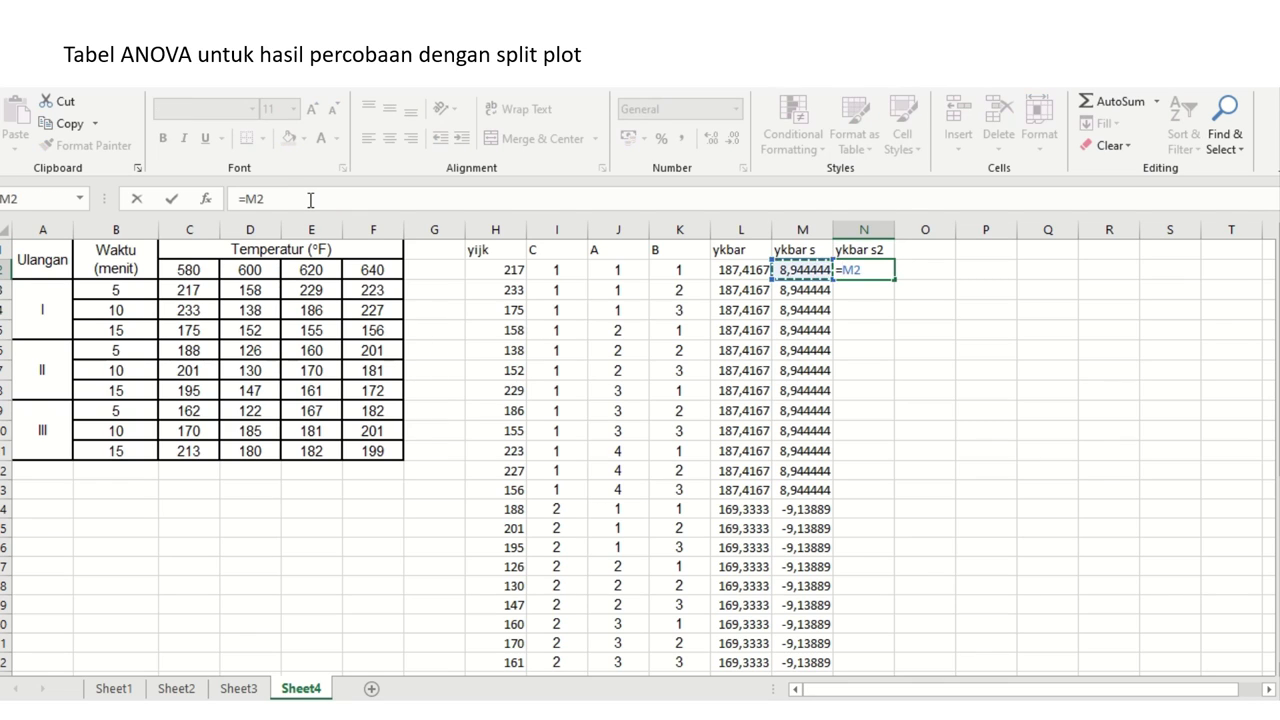
pyautogui.write('^2')
pyautogui.press('Return')
pyautogui.press('Up')
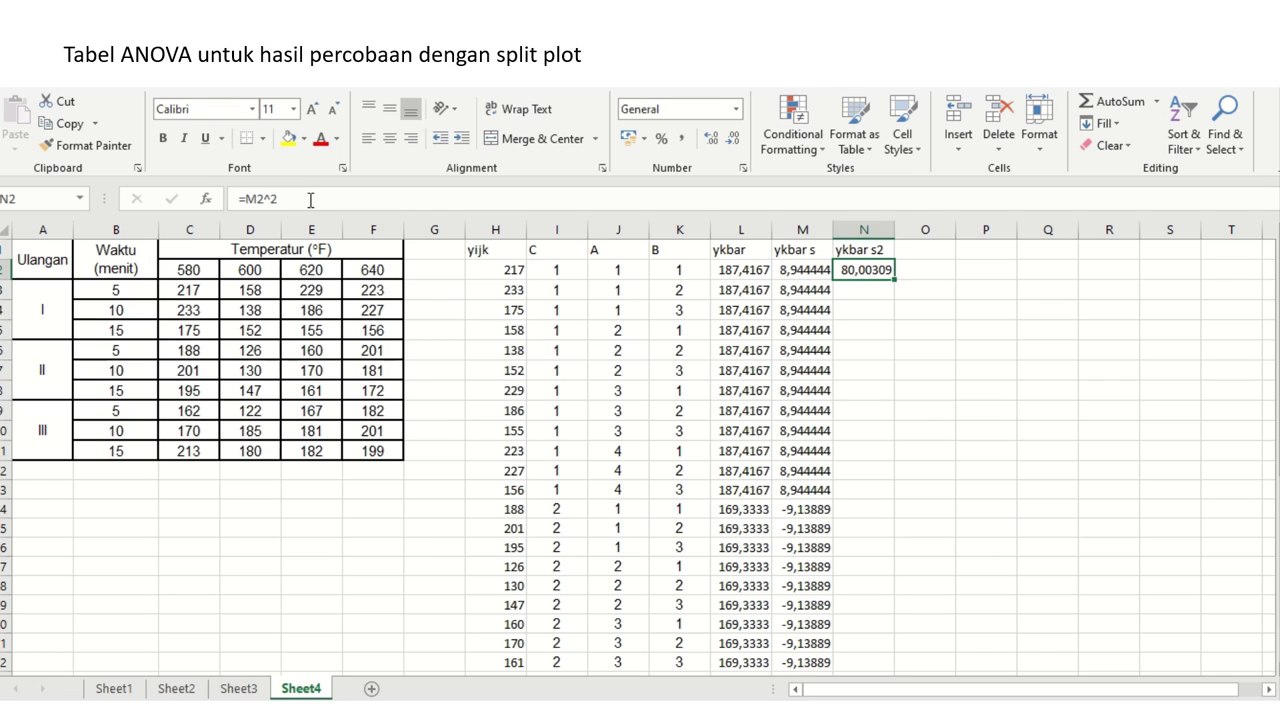
pyautogui.doubleClick(894, 280)
# - Total the squared deviations in N39 with a SUM of the range N2:N37
pyautogui.hotkey('ctrl', 'Down')
pyautogui.press('Down')
pyautogui.press('Down')
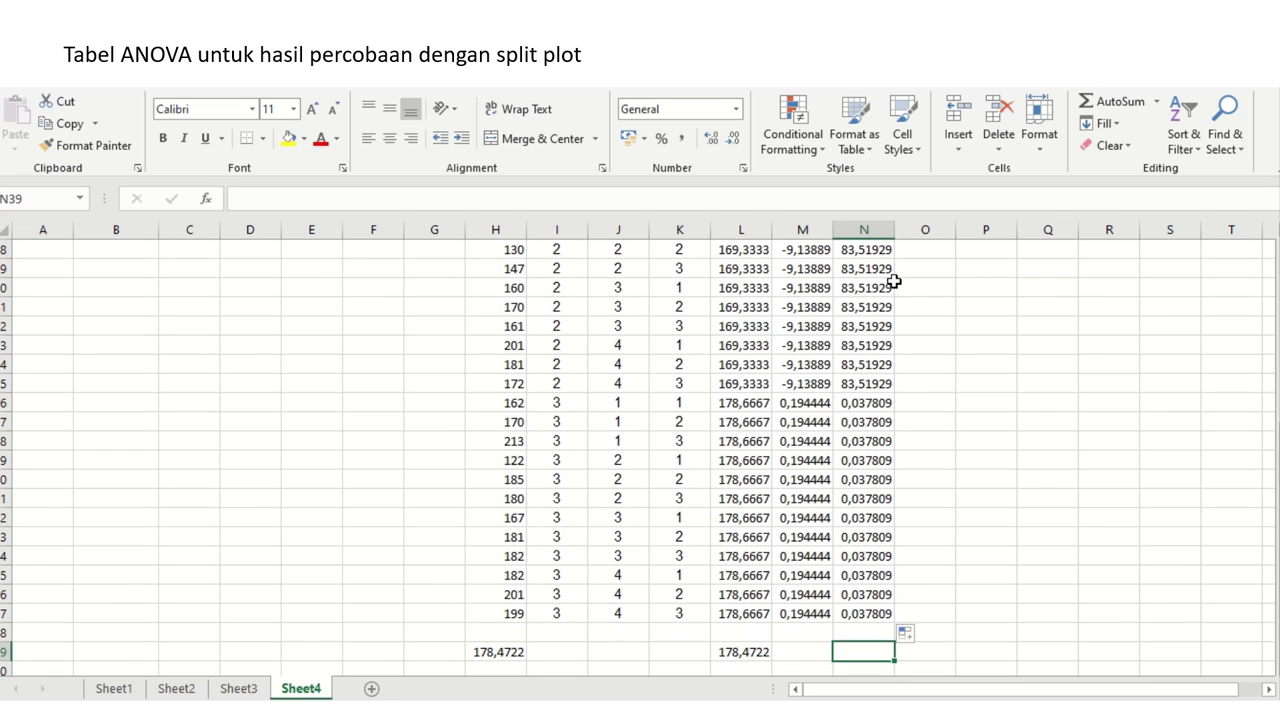
pyautogui.write('=')
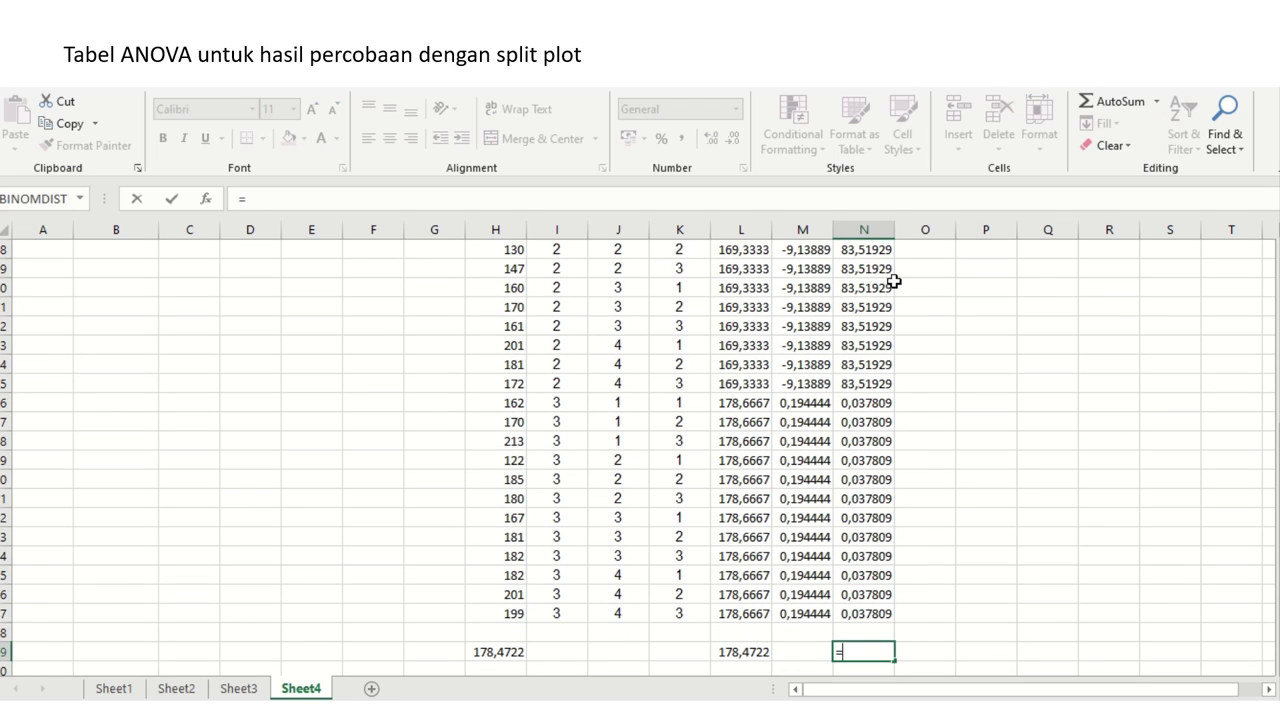
pyautogui.write('sum(')
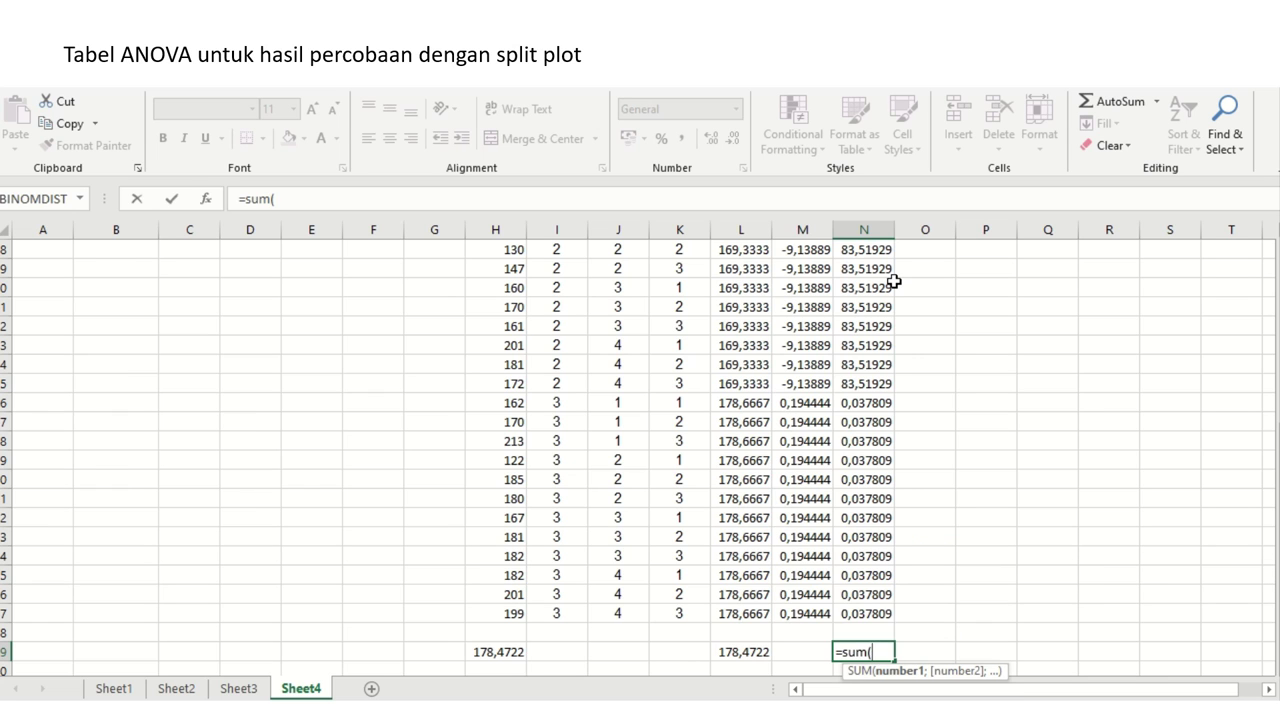
pyautogui.press('Up')
pyautogui.press('Up')
pyautogui.hotkey('ctrl', 'shift', 'Up')
pyautogui.hotkey('shift', 'Down')
pyautogui.press('Return')
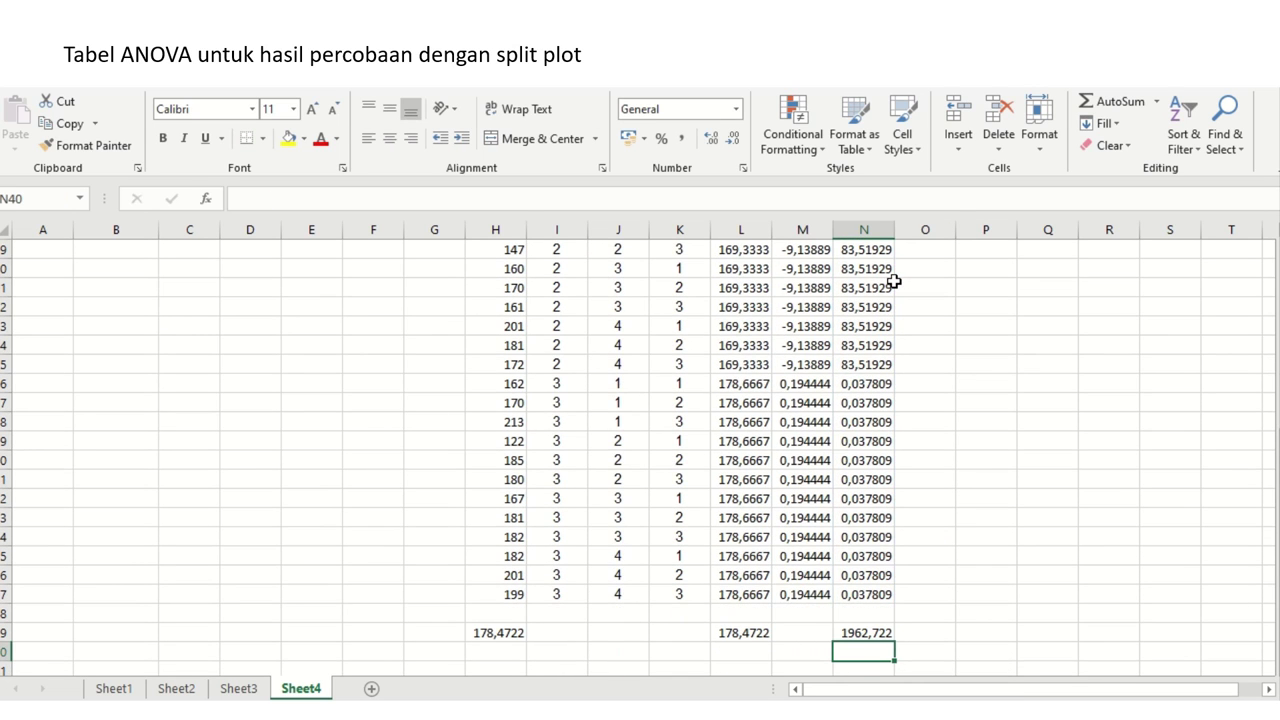
# - Label the sum of squares as "JKC" in N40 and right-align cells N39:N40
pyautogui.write('J')
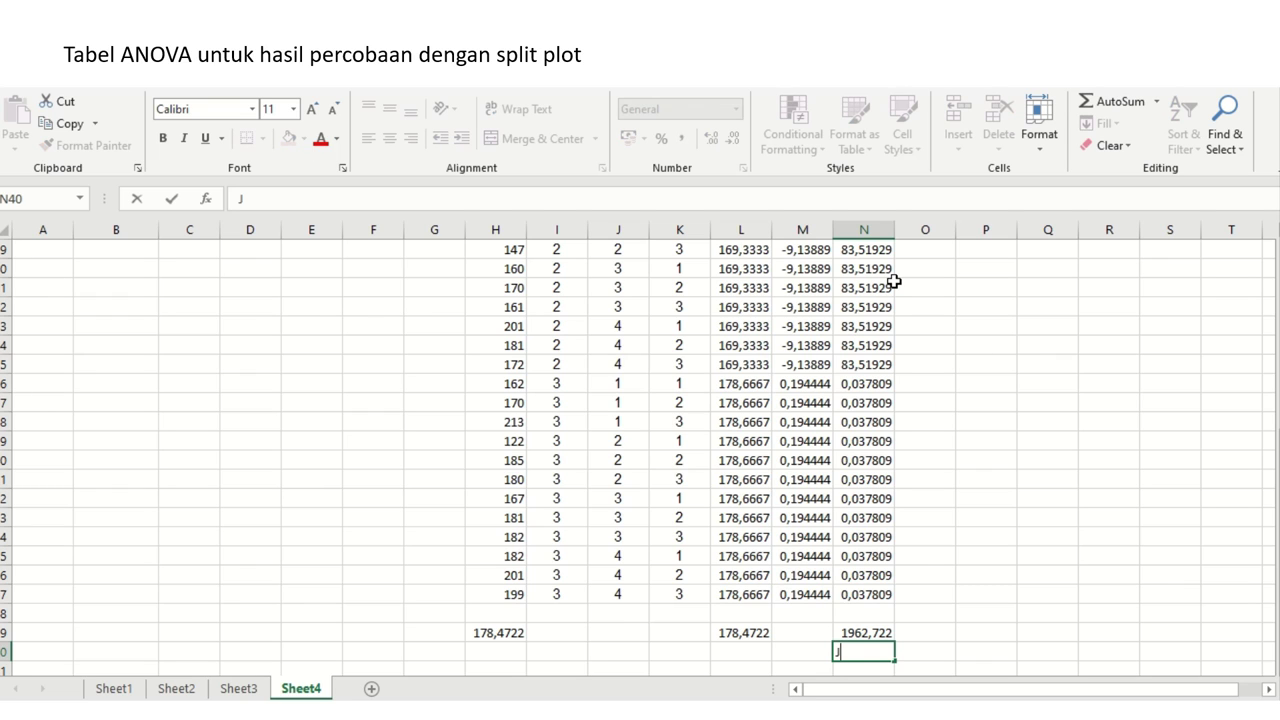
pyautogui.write('KC')
pyautogui.press('Return')
pyautogui.press('Up')
pyautogui.press('Up')
pyautogui.hotkey('shift', 'Down')
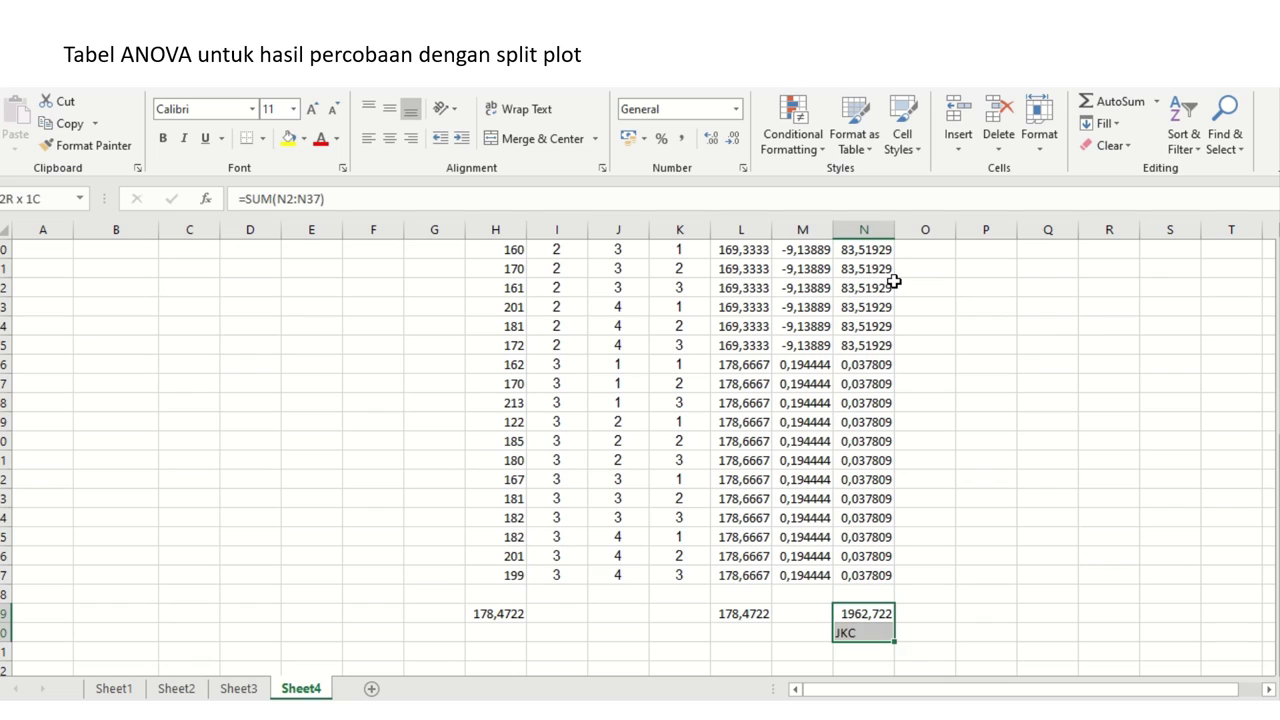
pyautogui.click(409, 139)
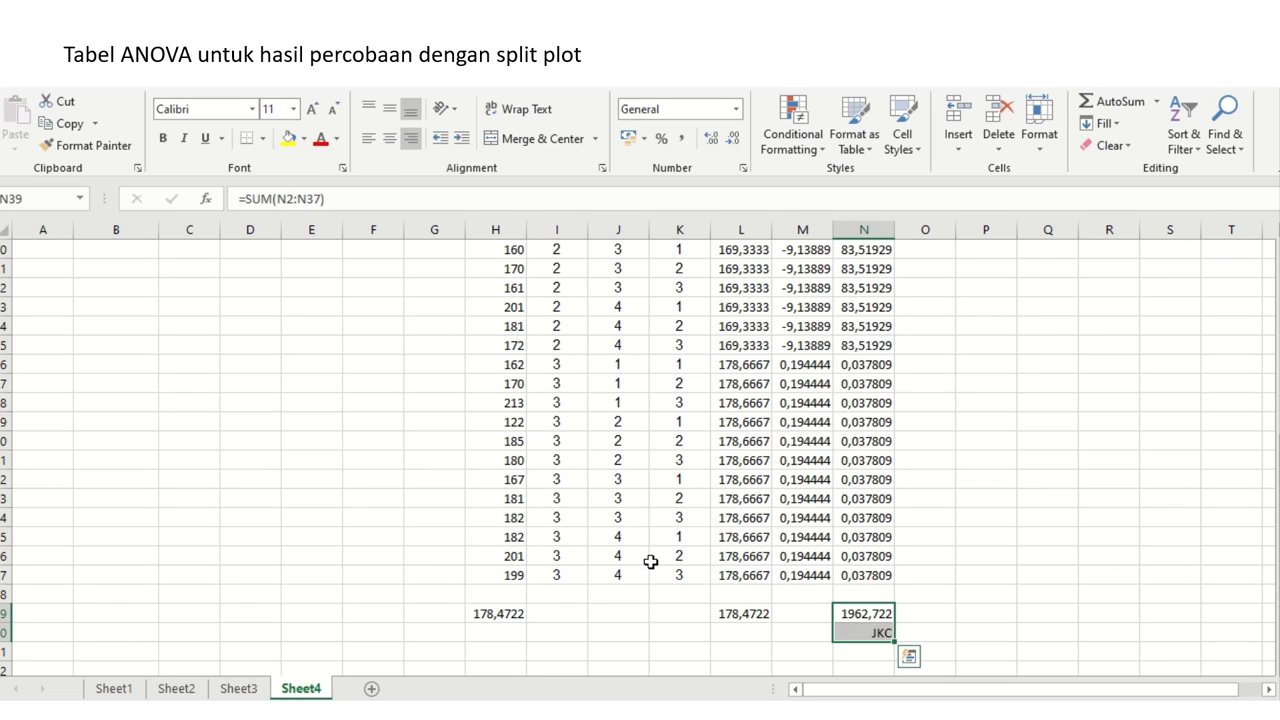
# - Copy the three headers in L1:N1 to the empty header cells O1:Q1
pyautogui.click(855, 570)
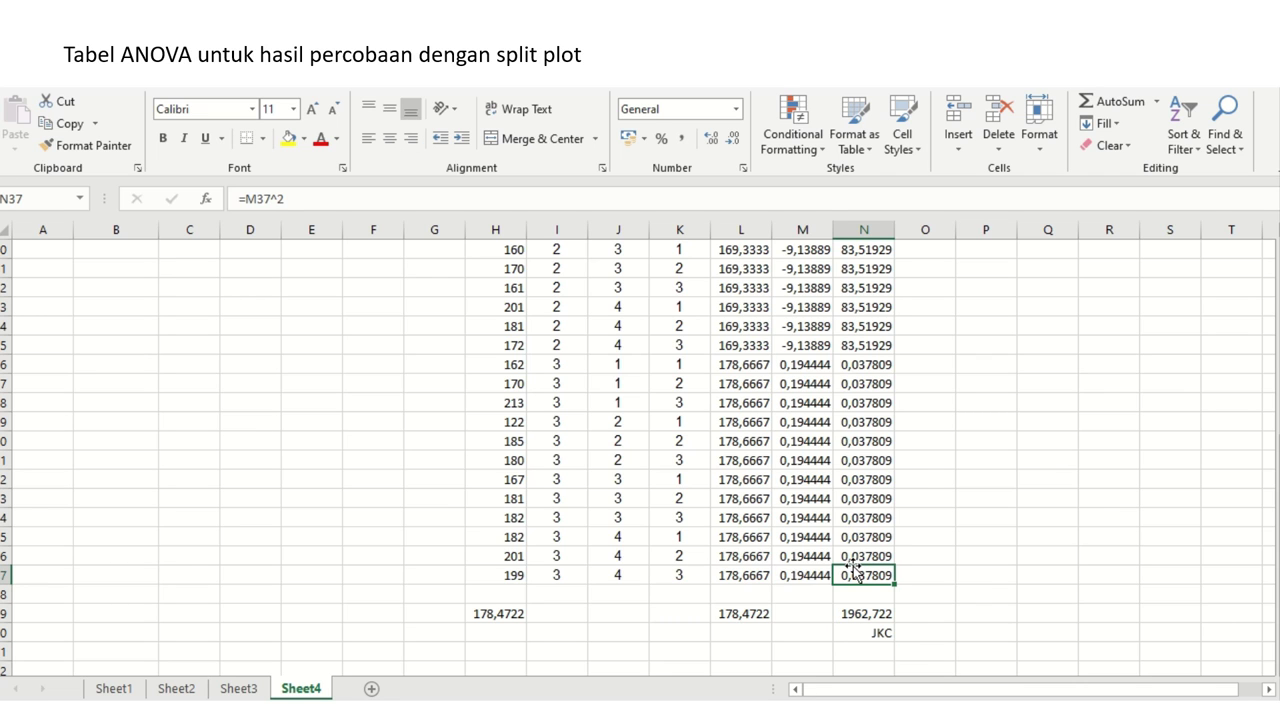
pyautogui.scroll(6, 855, 570)
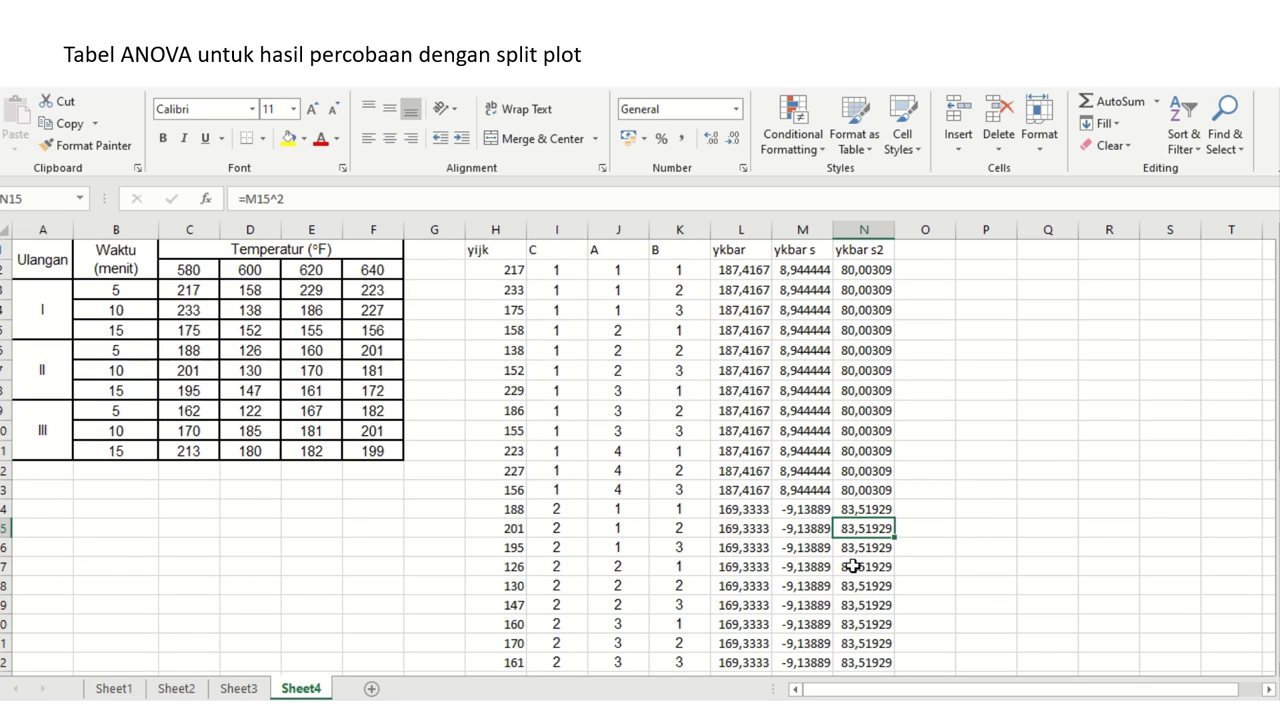
pyautogui.click(927, 252)
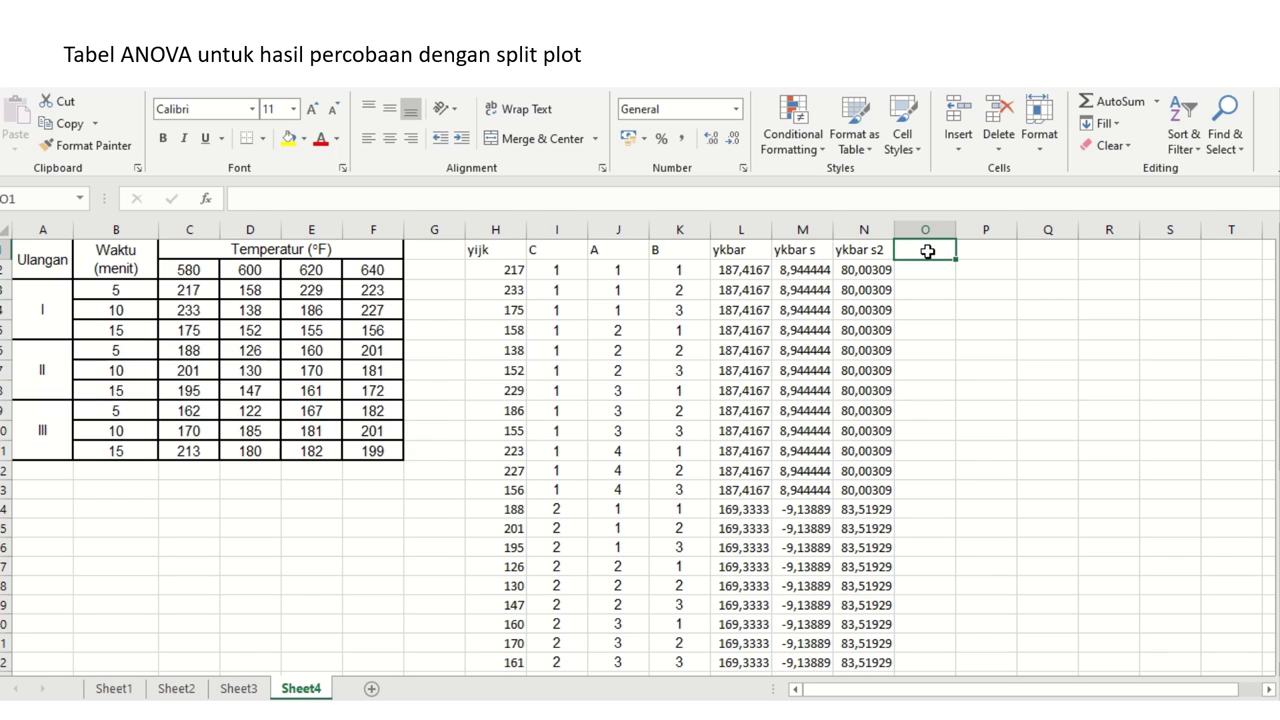
pyautogui.press('Left')
pyautogui.press('Left')
pyautogui.press('Left')
pyautogui.press('Left')
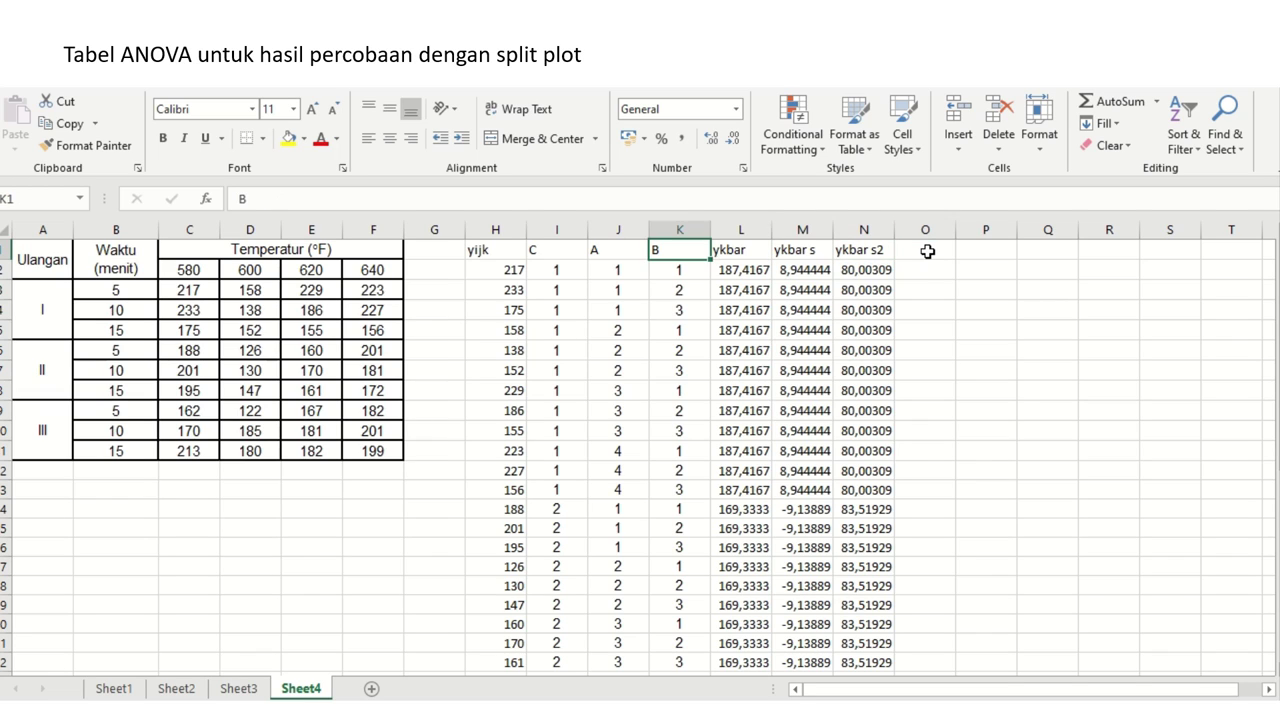
pyautogui.press('Right')
pyautogui.hotkey('shift', 'Right')
pyautogui.hotkey('shift', 'Right')
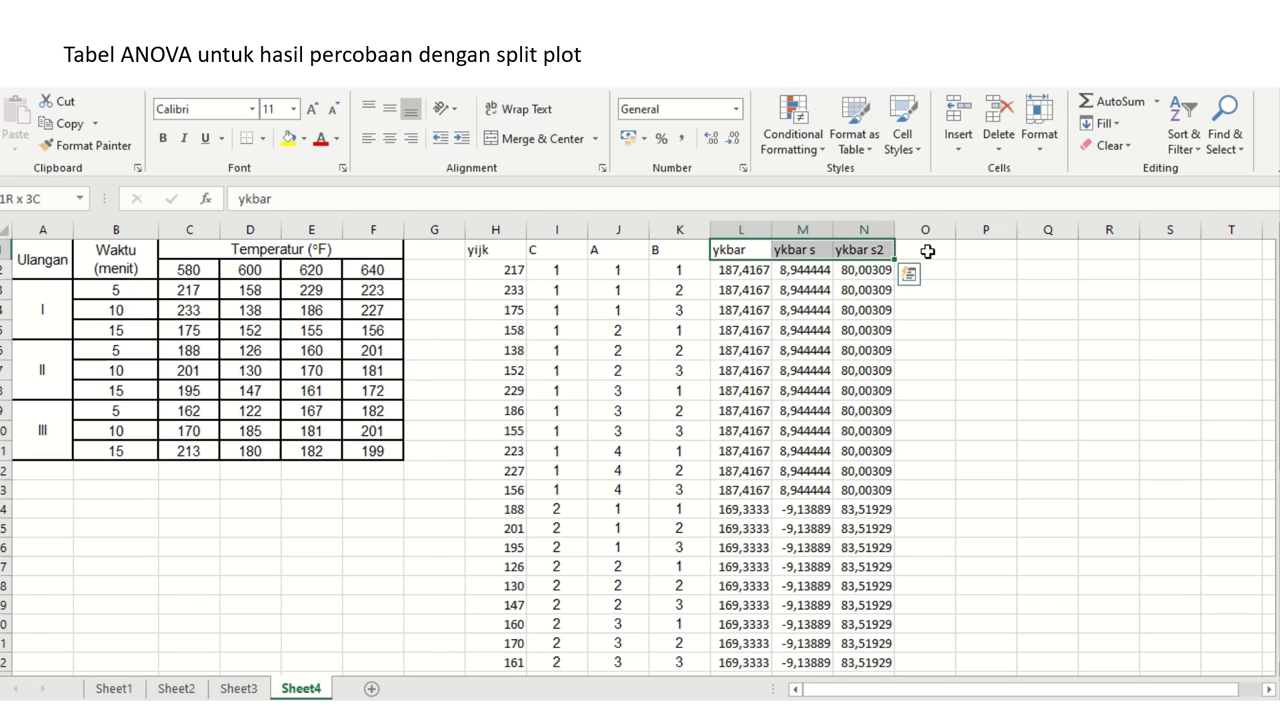
pyautogui.hotkey('ctrl', 'c')
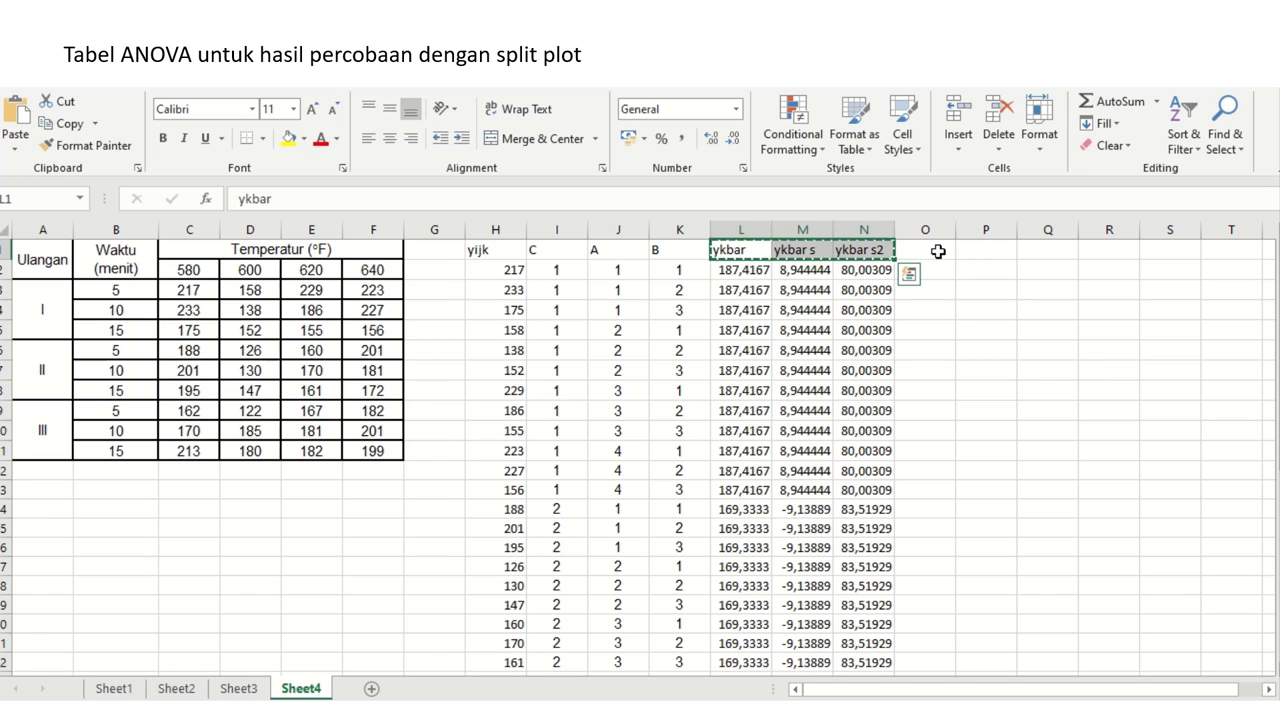
pyautogui.click(935, 251)
pyautogui.press('Return')
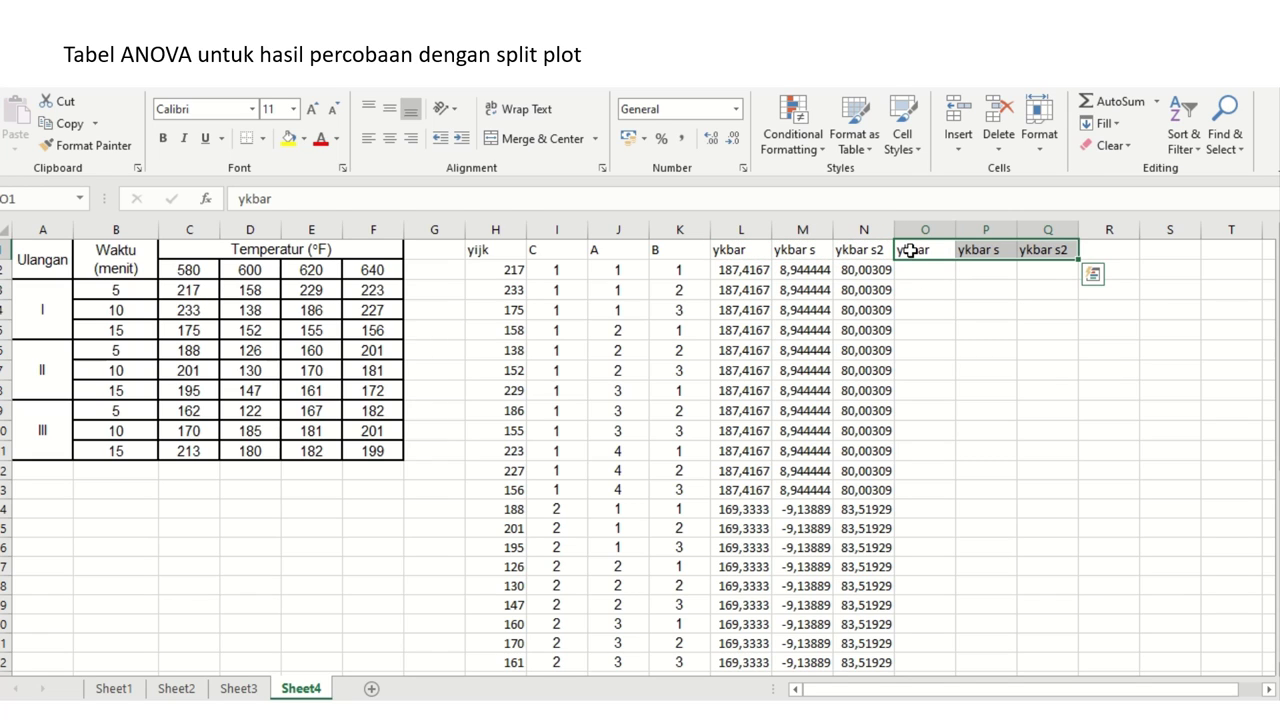
# - Rename the headers in O1, P1 and Q1 as "yibar", "yibar s" and "yibar s2"
pyautogui.doubleClick(912, 251)
pyautogui.press('BackSpace')
pyautogui.write('i')
pyautogui.press('Return')
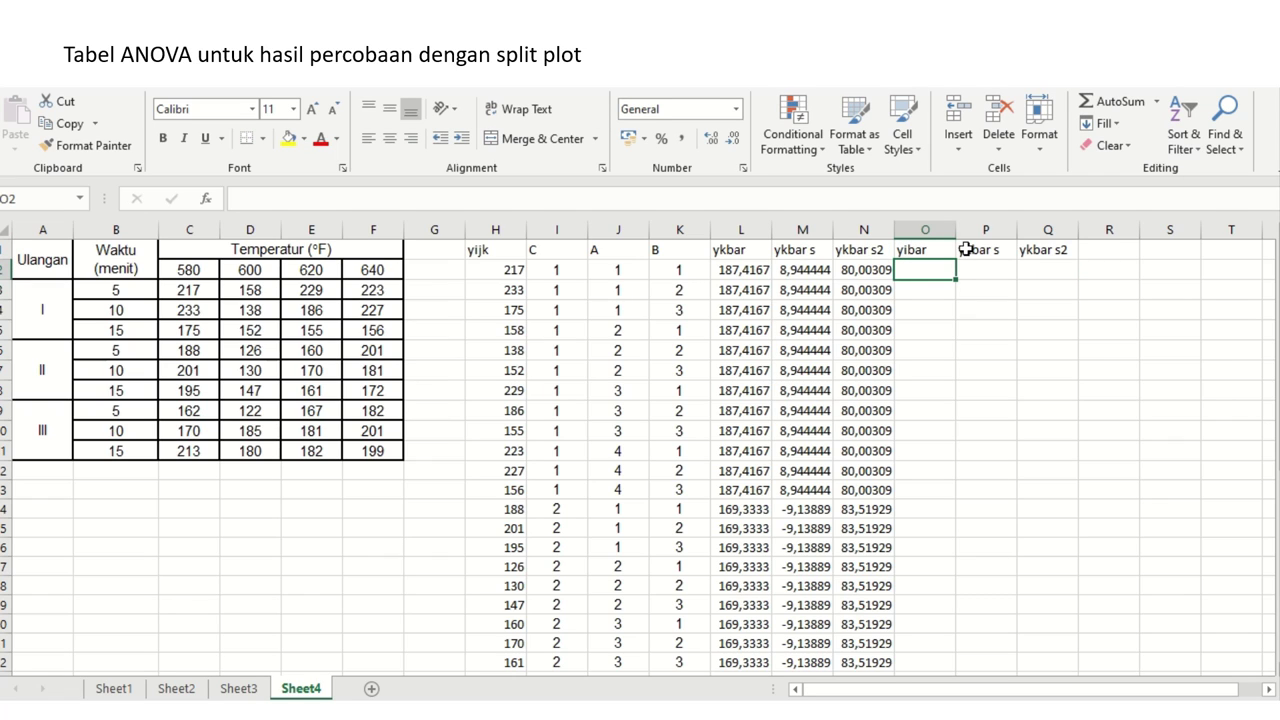
pyautogui.doubleClick(965, 249)
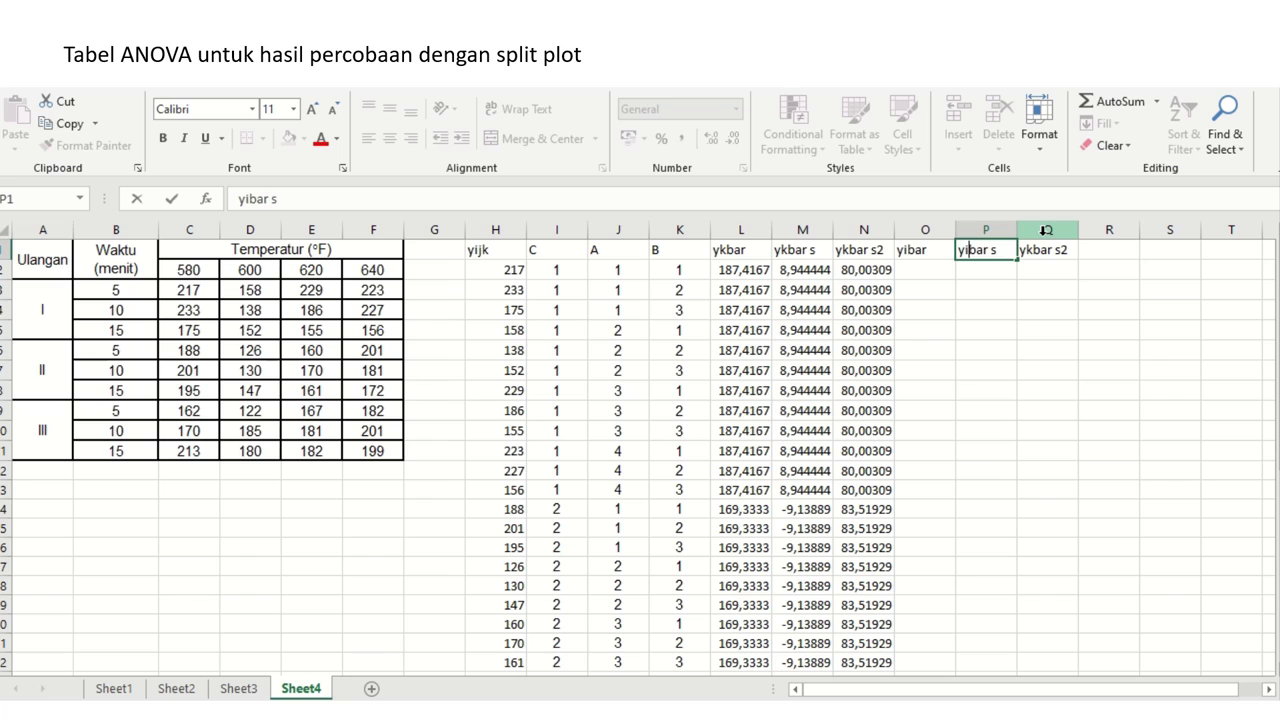
pyautogui.press('BackSpace')
pyautogui.write('i')
pyautogui.press('Return')
pyautogui.doubleClick(1036, 249)
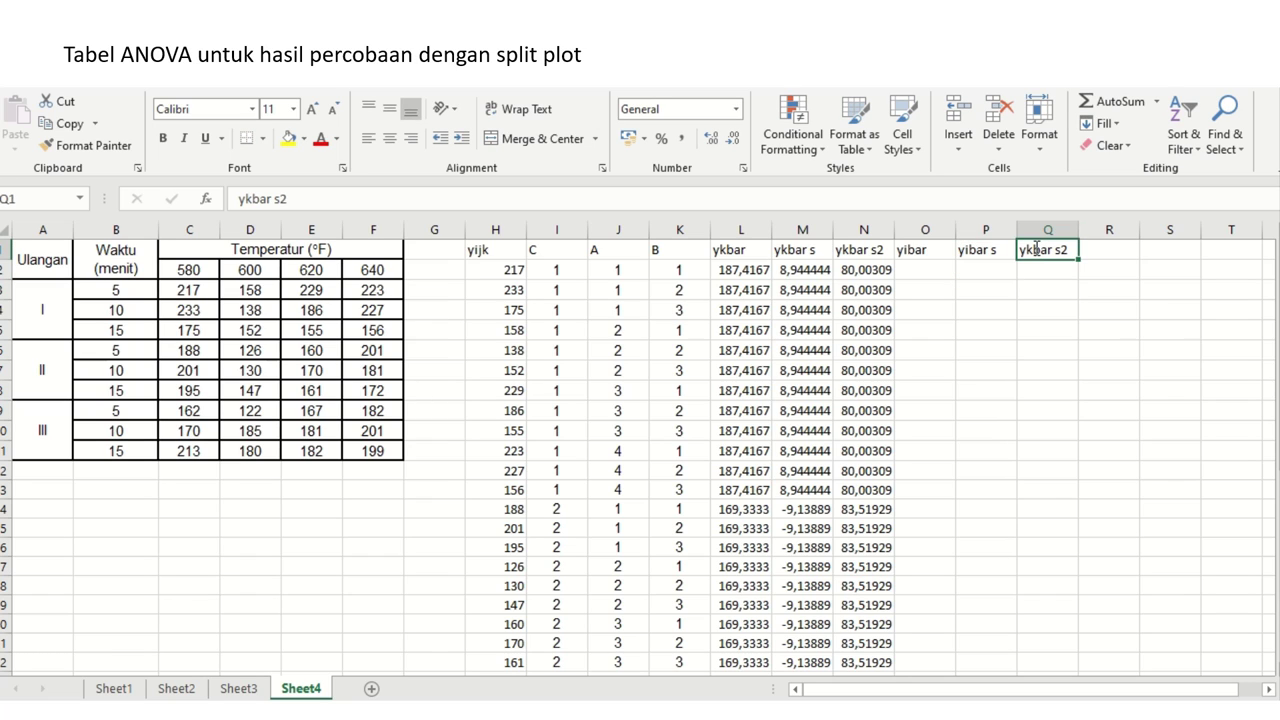
pyautogui.press('BackSpace')
pyautogui.write('i\\')
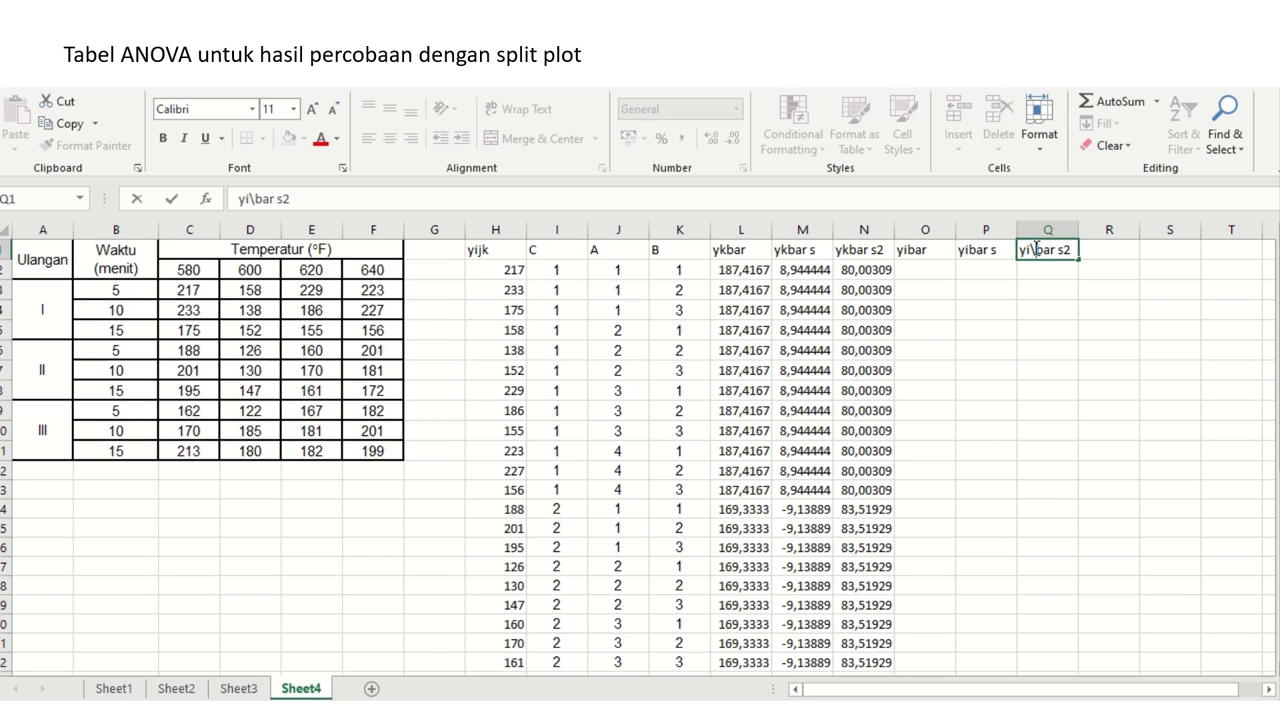
pyautogui.press('BackSpace')
pyautogui.press('Return')
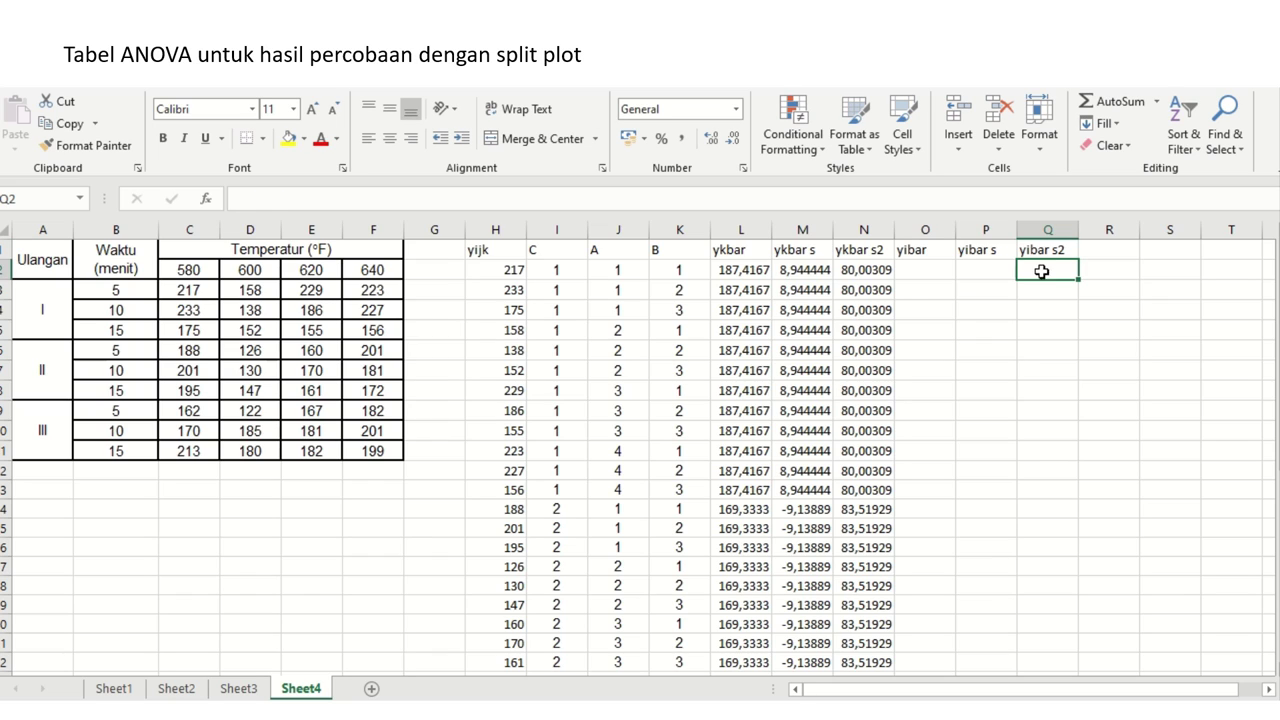
# - Sort the data table H1:Q37 by column A cell values, smallest to largest, with its first row as headers
pyautogui.click(918, 270)
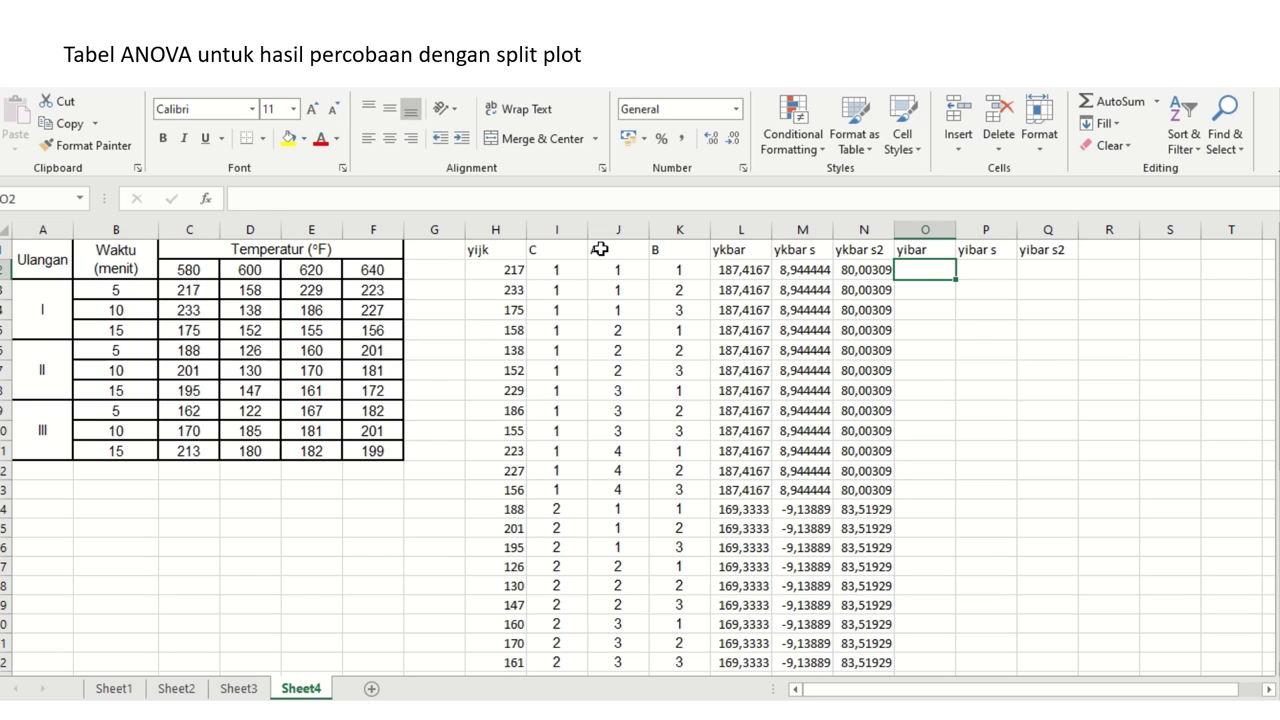
pyautogui.click(491, 251)
pyautogui.hotkey('shift', 'Right')
pyautogui.hotkey('shift', 'Right')
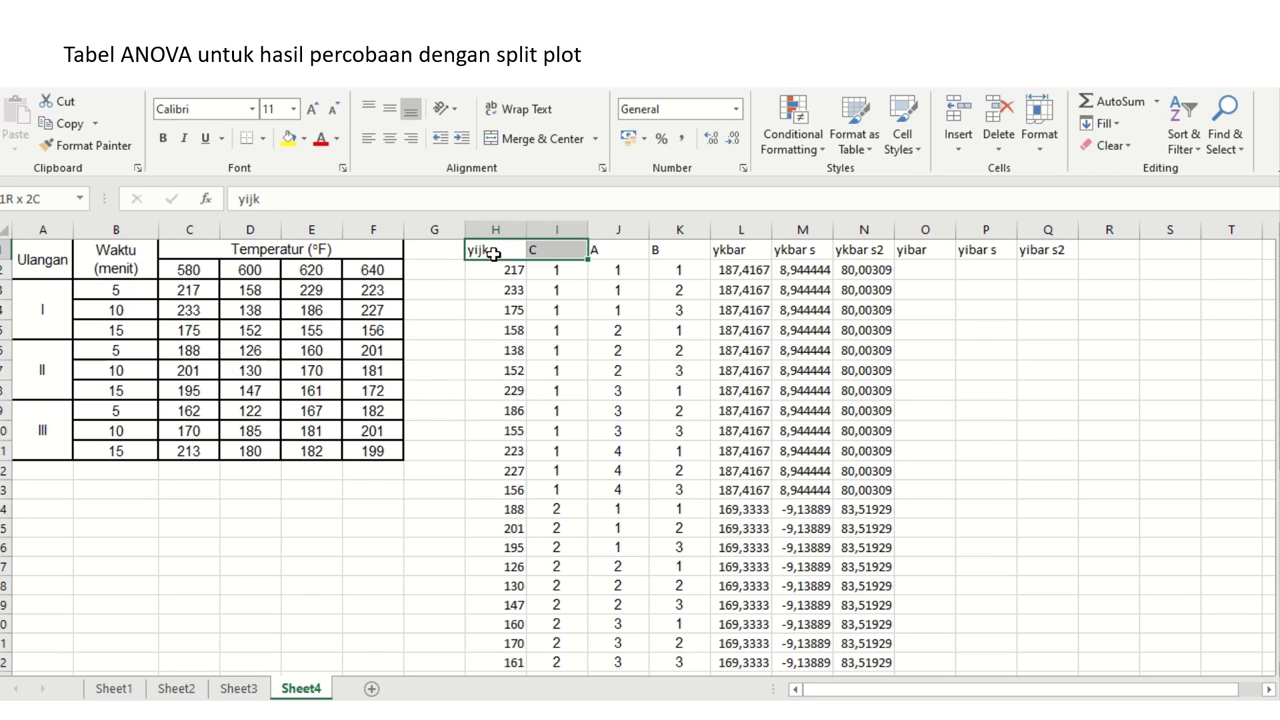
pyautogui.hotkey('ctrl', 'shift', 'Right')
pyautogui.hotkey('ctrl', 'shift', 'Down')
pyautogui.hotkey('shift', 'Down')
pyautogui.hotkey('shift', 'Up')
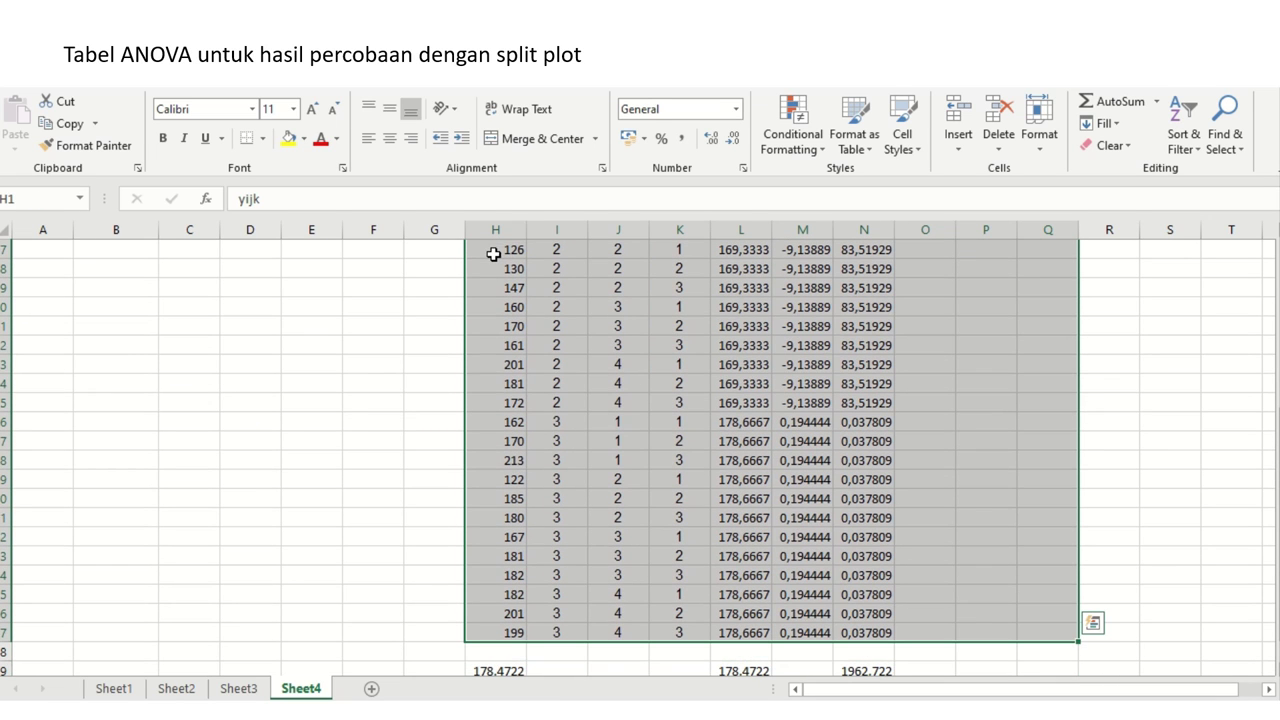
pyautogui.click(1198, 150)
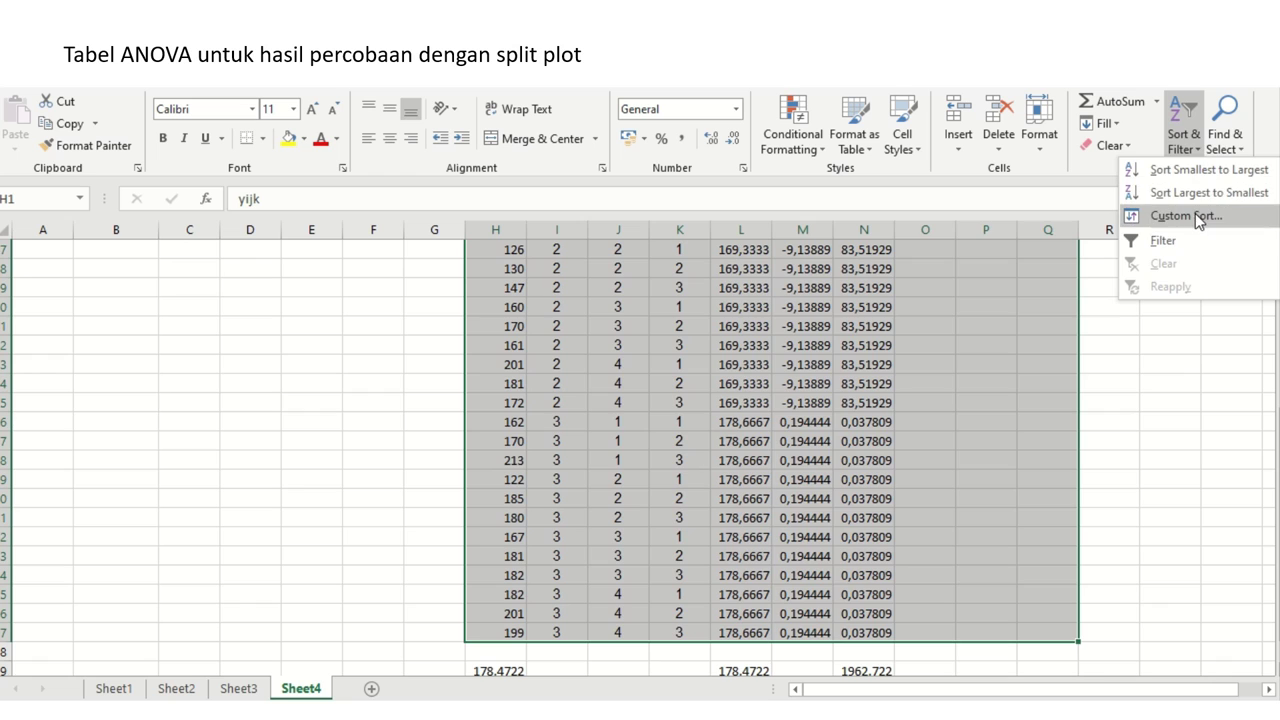
pyautogui.click(1195, 213)
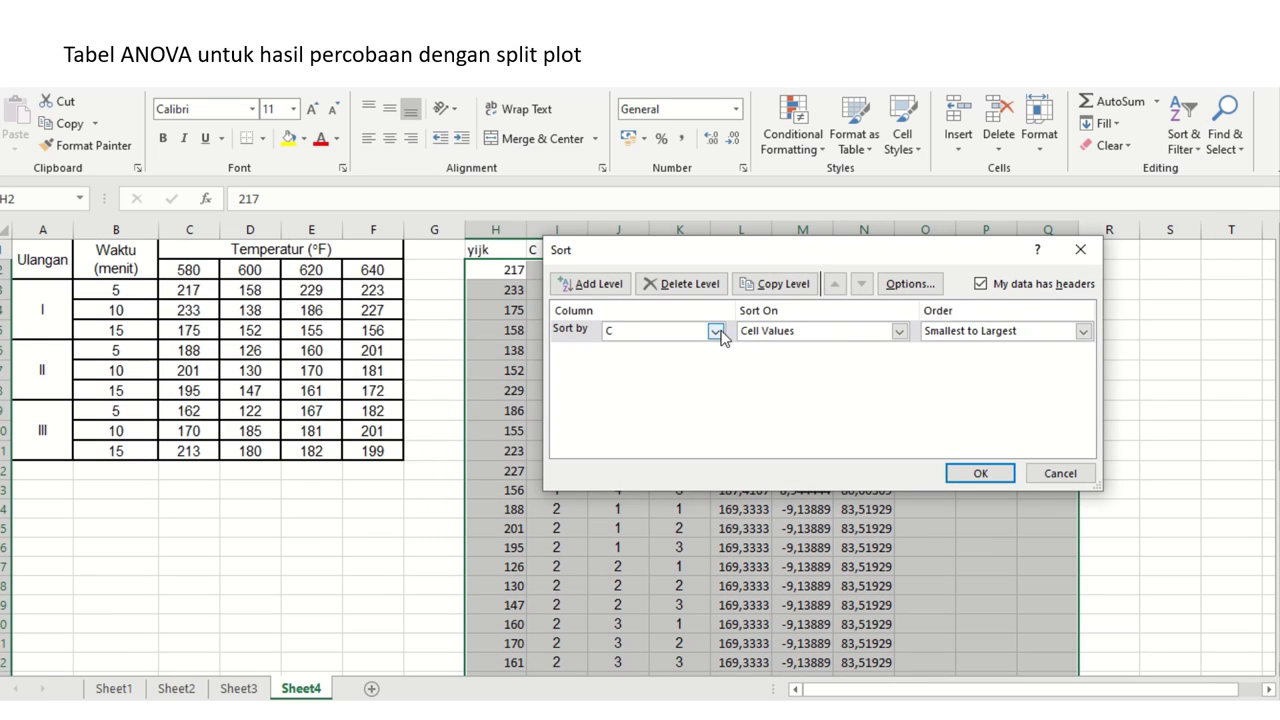
pyautogui.click(716, 330)
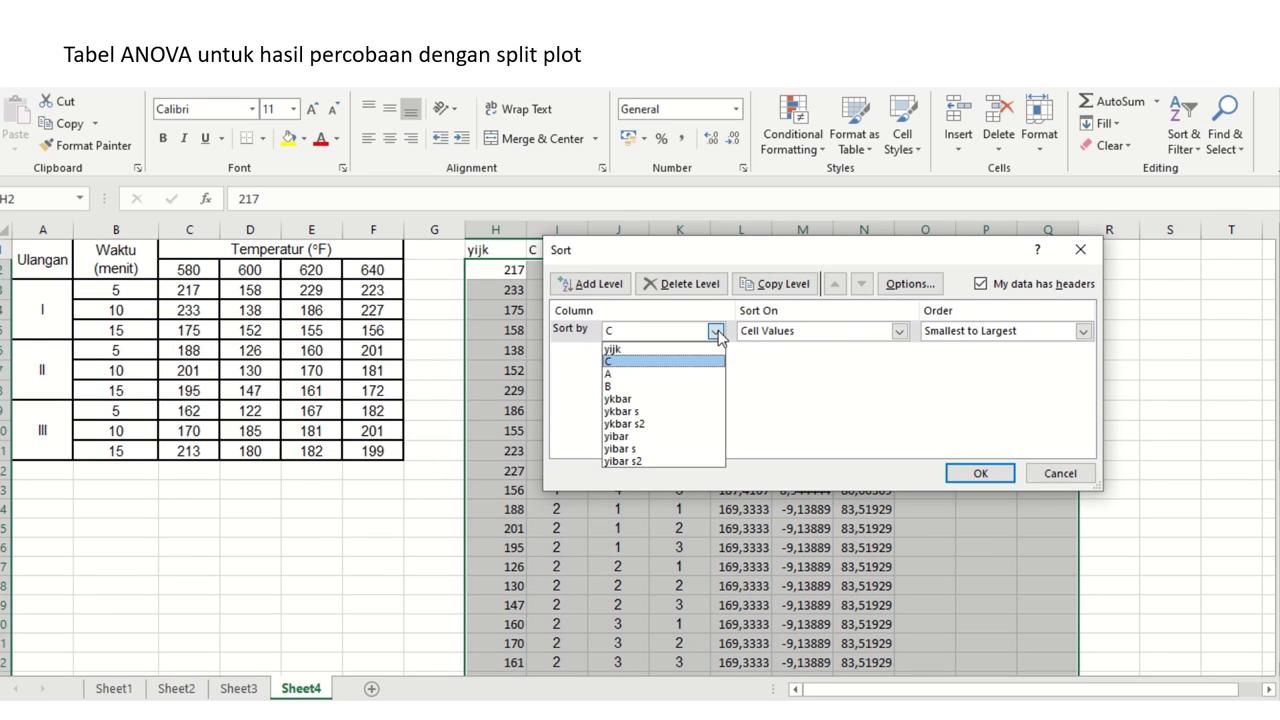
pyautogui.click(680, 385)
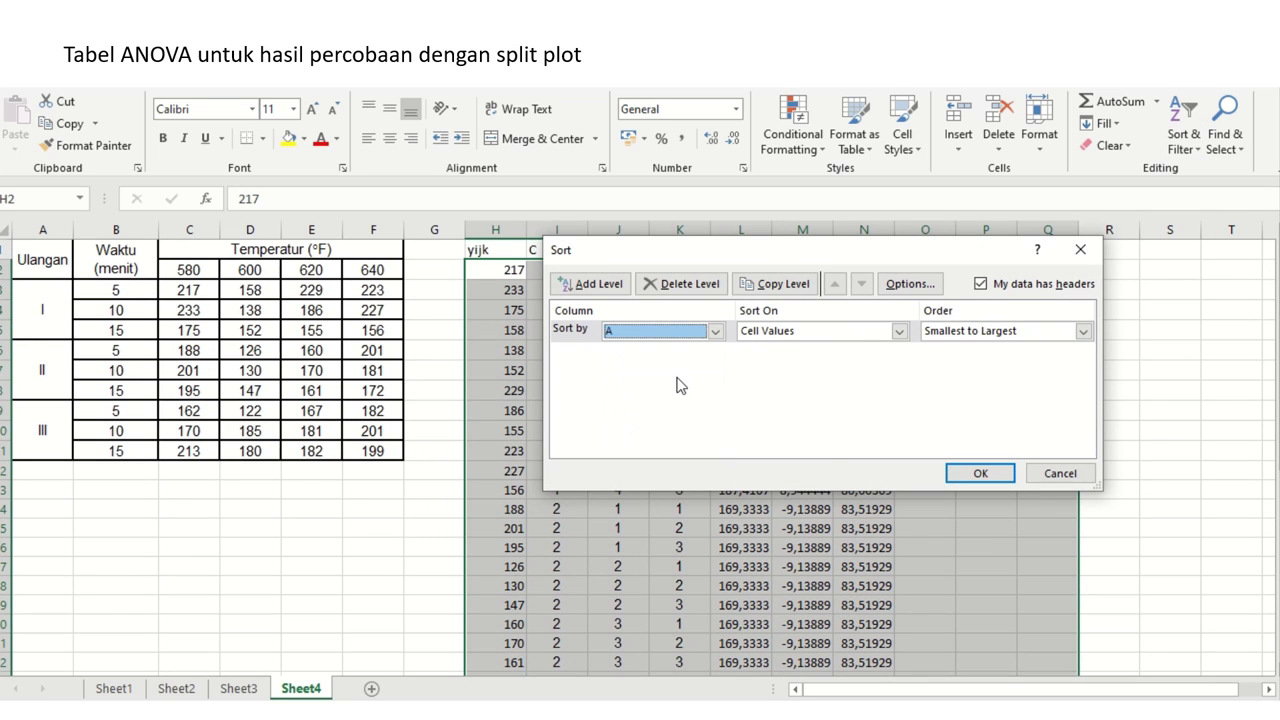
pyautogui.click(980, 474)
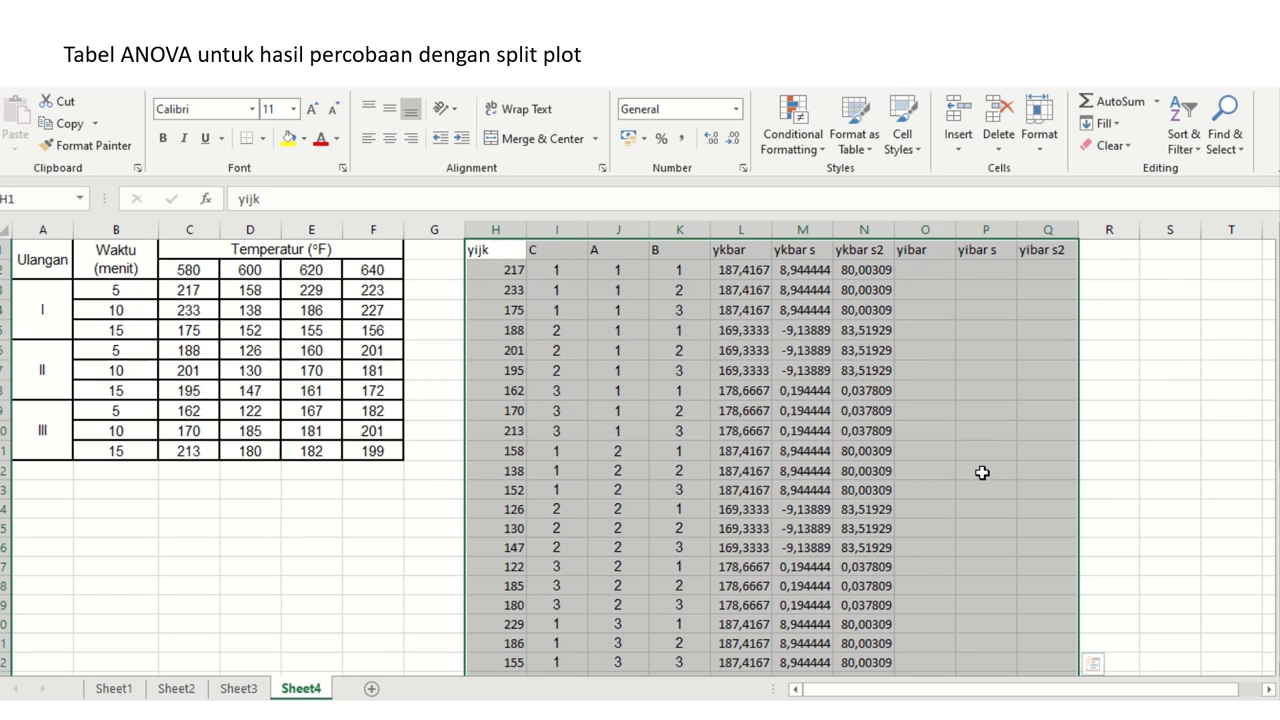
# - Enter the formula =AVERAGE(H2:H10) in O2 for the mean of the first factor A group
pyautogui.click(931, 267)
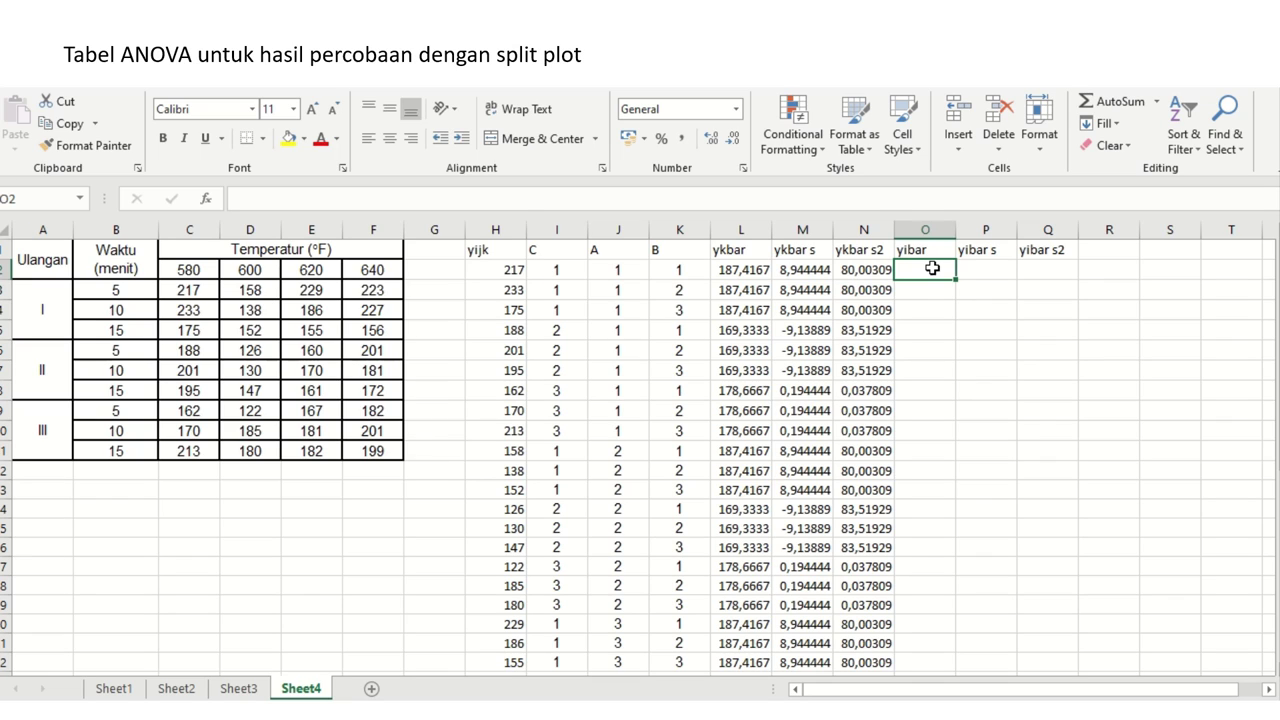
pyautogui.write('=')
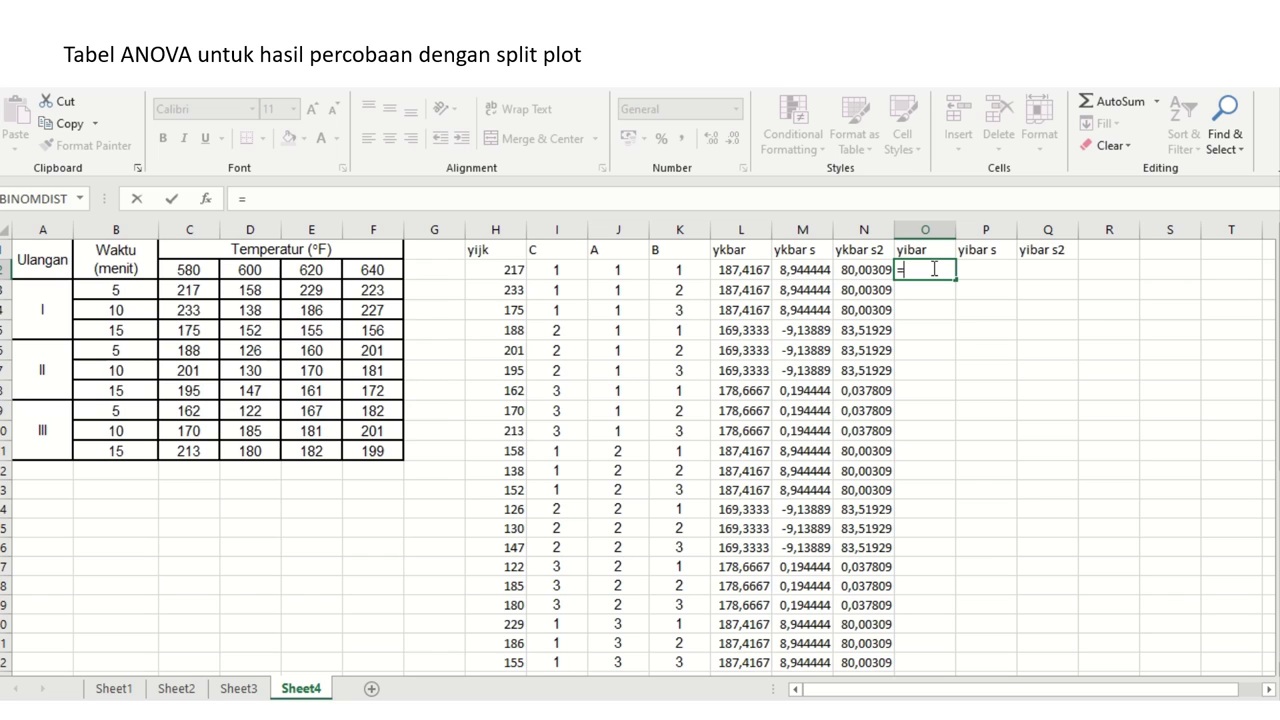
pyautogui.write('average')
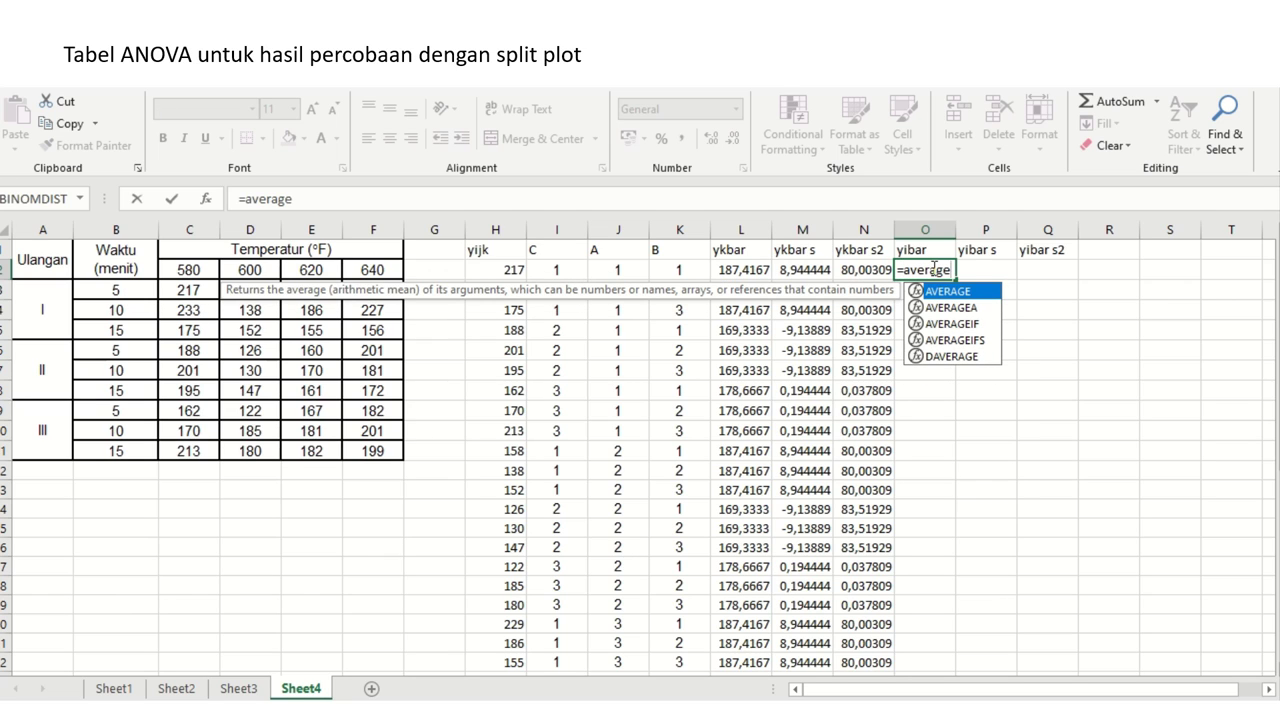
pyautogui.write('(')
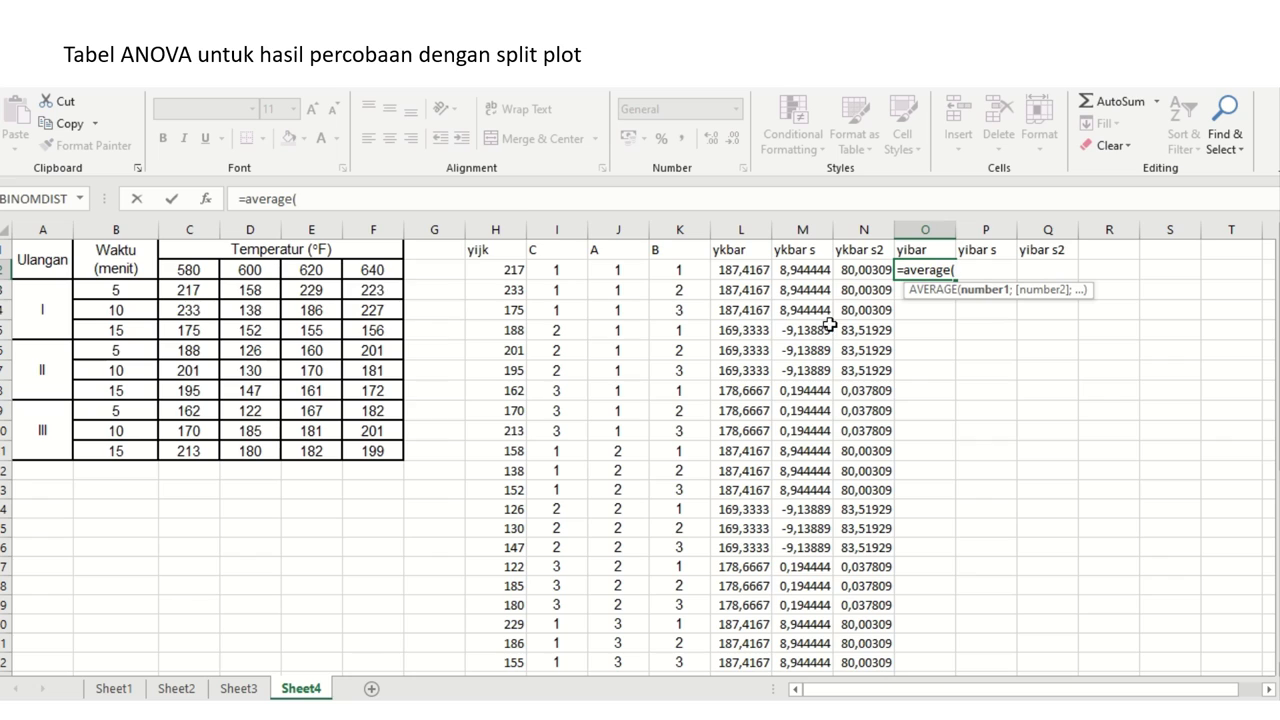
pyautogui.click(482, 268)
pyautogui.hotkey('shift', 'Down')
pyautogui.hotkey('shift', 'Down')
pyautogui.hotkey('shift', 'Down')
pyautogui.hotkey('shift', 'Down')
pyautogui.hotkey('shift', 'Down')
pyautogui.hotkey('shift', 'Down')
pyautogui.hotkey('shift', 'Down')
pyautogui.hotkey('shift', 'Down')
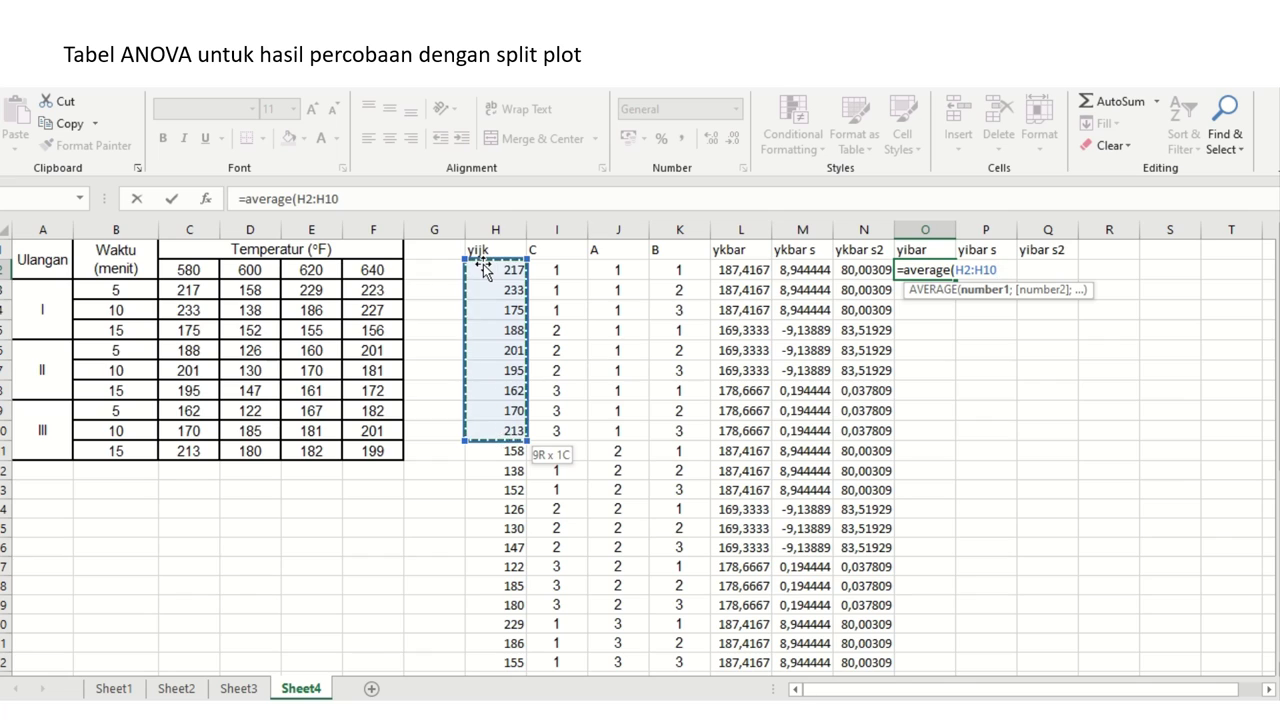
pyautogui.hotkey('ctrl', 'Return')
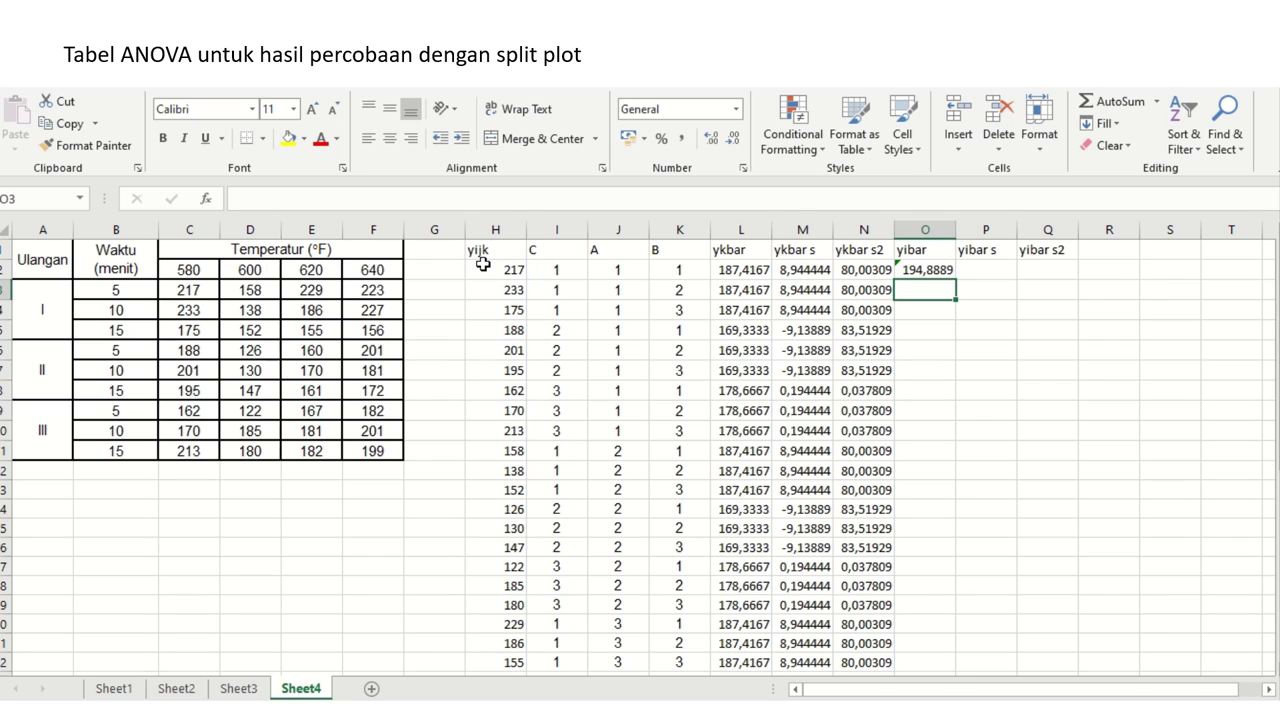
# - Copy the average formula from O2 to O11, the first row of the A = 2 group
pyautogui.hotkey('ctrl', 'c')
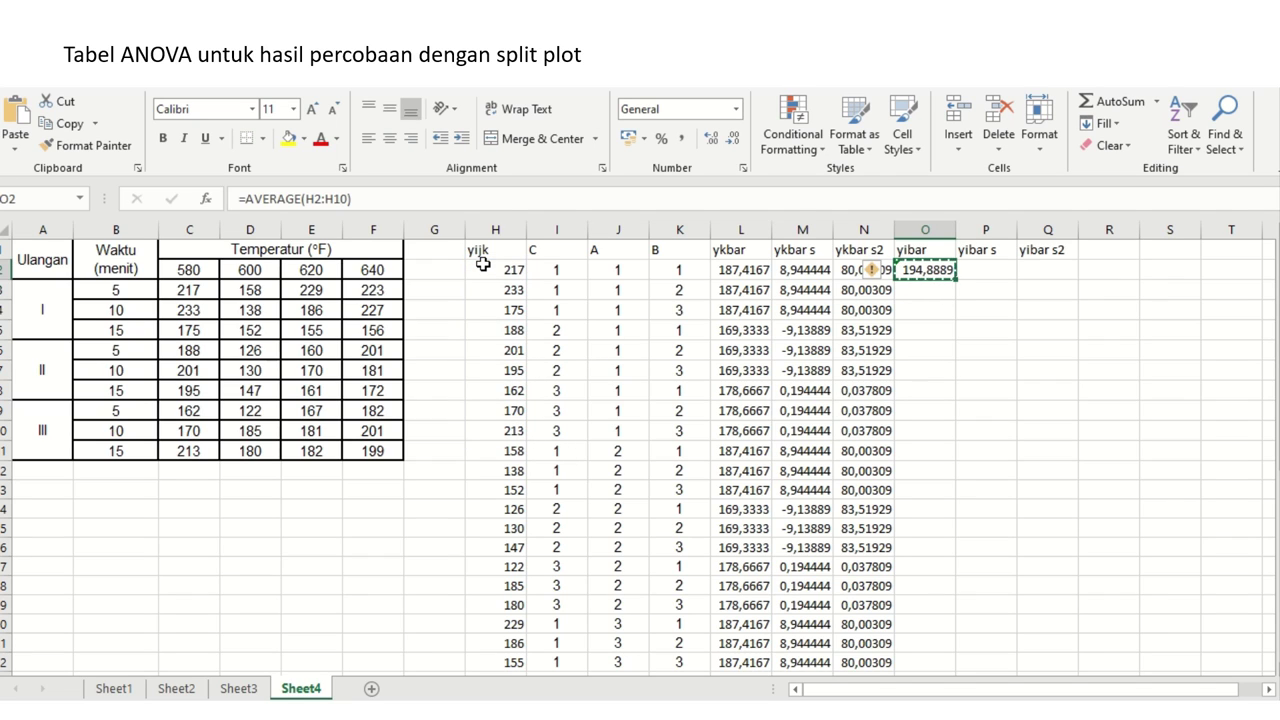
pyautogui.press('Down')
pyautogui.press('Down')
pyautogui.press('Down')
pyautogui.press('Down')
pyautogui.press('Down')
pyautogui.press('Down')
pyautogui.press('Down')
pyautogui.press('Down')
pyautogui.press('Down')
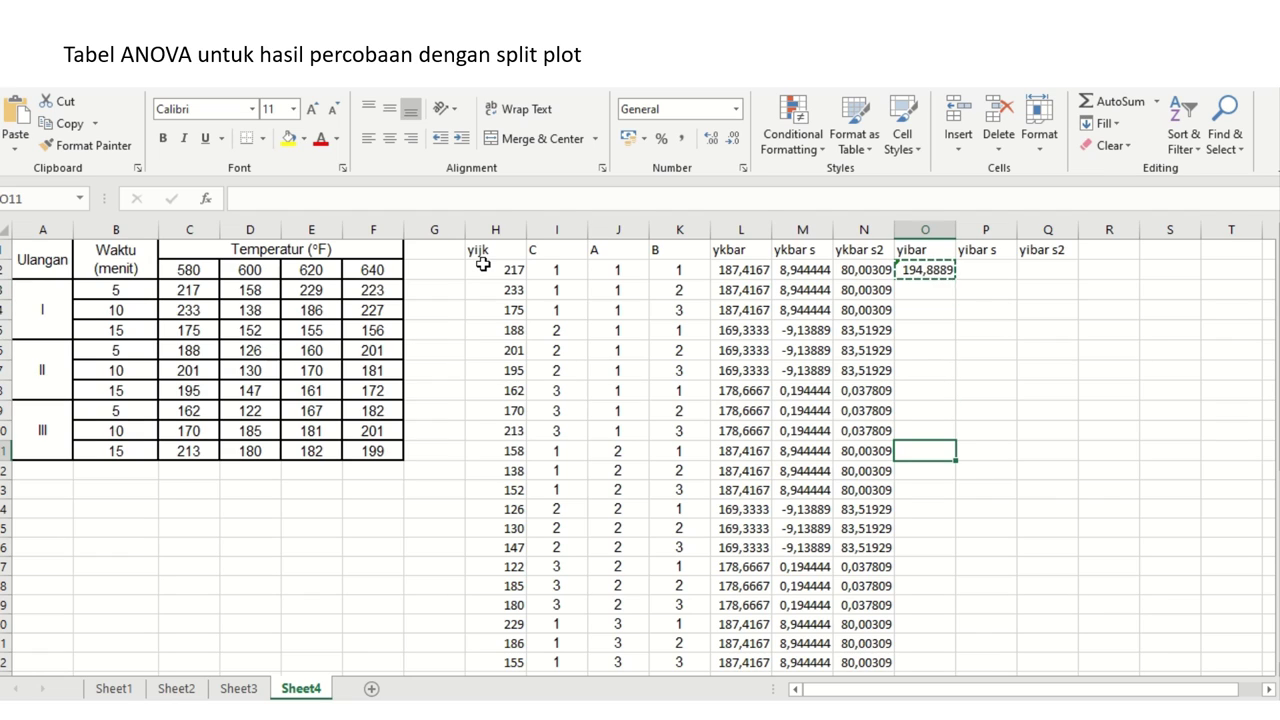
pyautogui.press('Return')
# - Copy the average formula from O11 to O20, the first row of the A = 3 group
pyautogui.hotkey('ctrl', 'c')
pyautogui.press('Down')
pyautogui.press('Down')
pyautogui.press('Down')
pyautogui.press('Down')
pyautogui.press('Down')
pyautogui.press('Down')
pyautogui.press('Down')
pyautogui.press('Down')
pyautogui.press('Down')
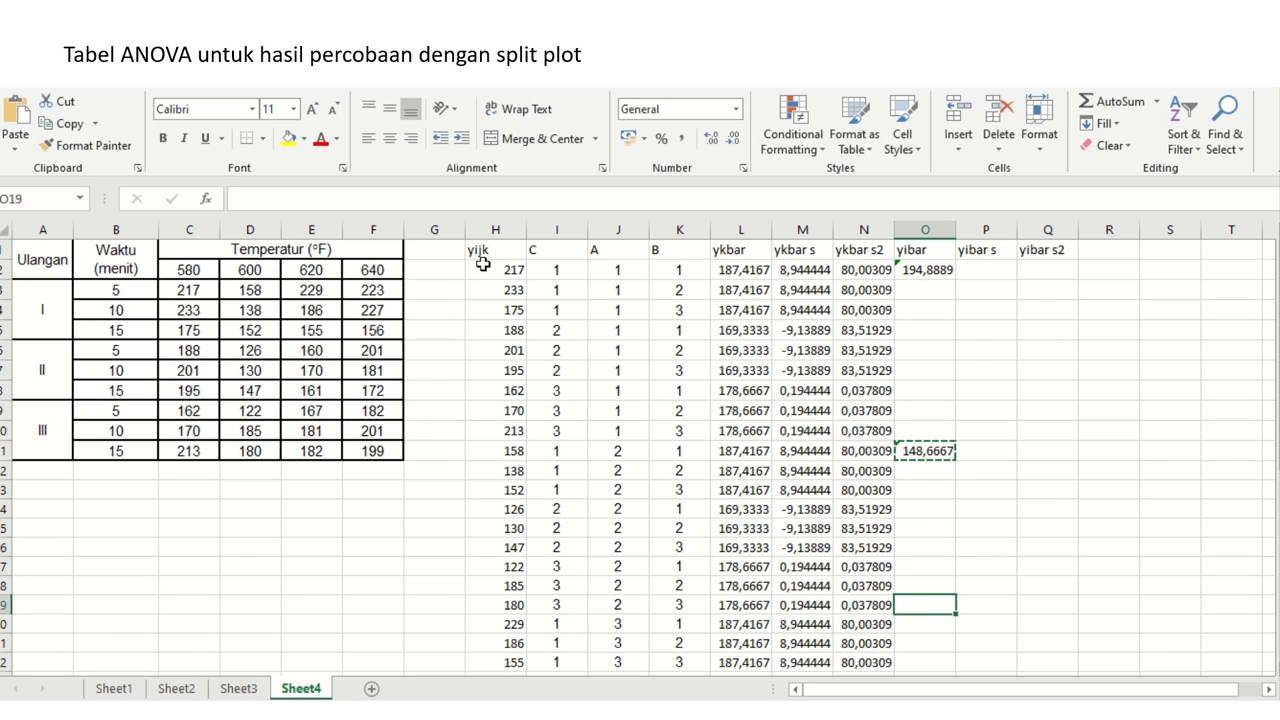
pyautogui.press('Return')
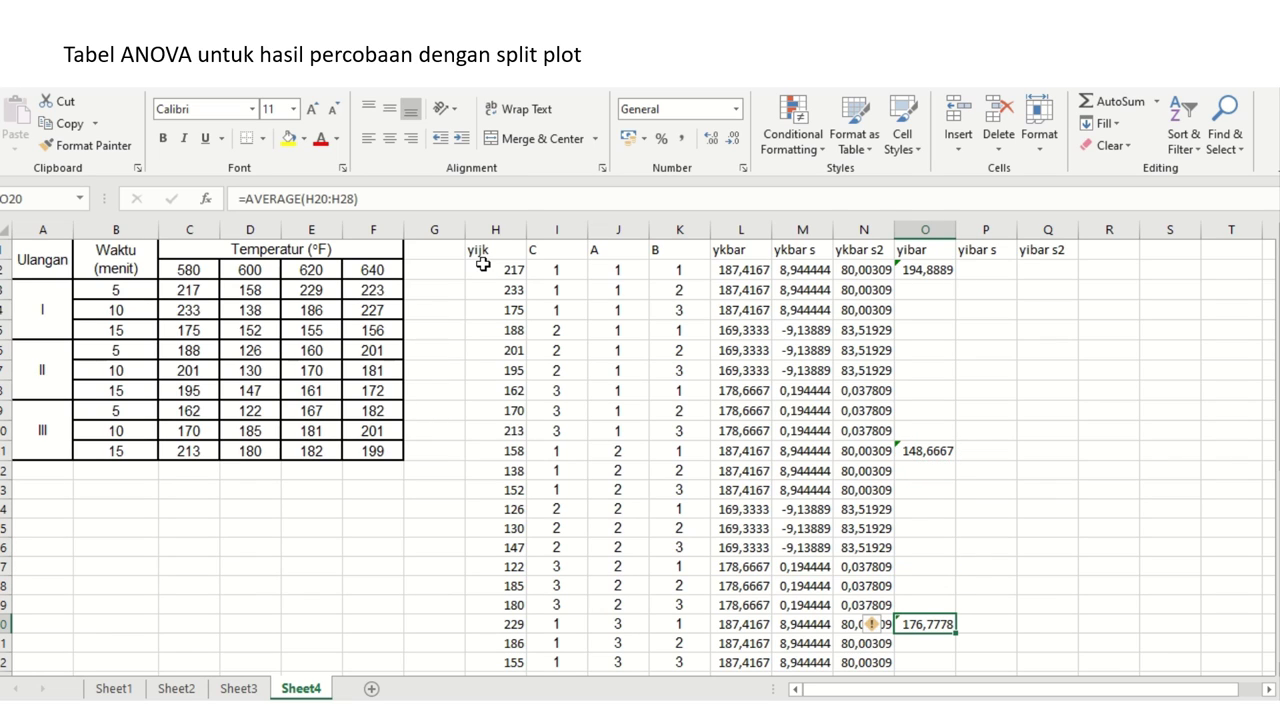
# - Copy the average formula from O20 to O29, the first row of the A = 4 group
pyautogui.press('Down')
pyautogui.press('Down')
pyautogui.press('Up')
pyautogui.press('Up')
pyautogui.hotkey('ctrl', 'c')
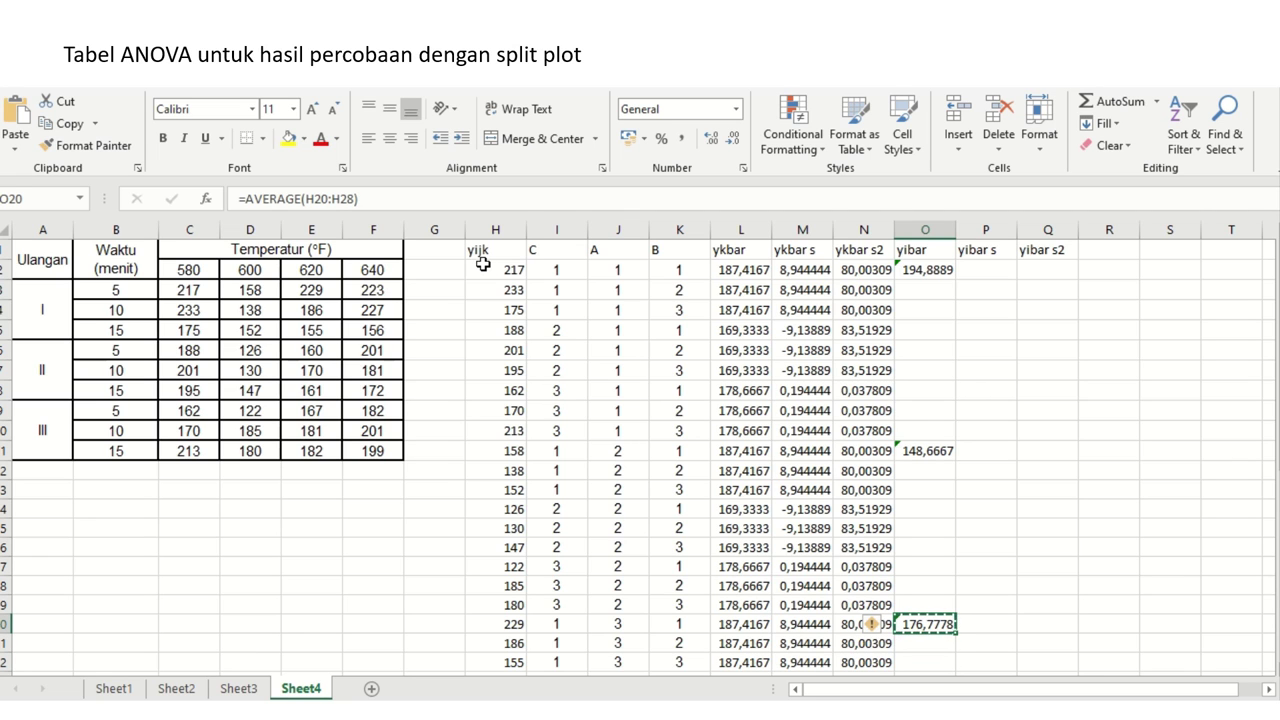
pyautogui.press('Down')
pyautogui.press('Down')
pyautogui.press('Down')
pyautogui.press('Down')
pyautogui.press('Down')
pyautogui.press('Down')
pyautogui.press('Down')
pyautogui.press('Down')
pyautogui.press('Down')
pyautogui.press('Down')
pyautogui.press('Down')
pyautogui.press('Down')
pyautogui.press('Down')
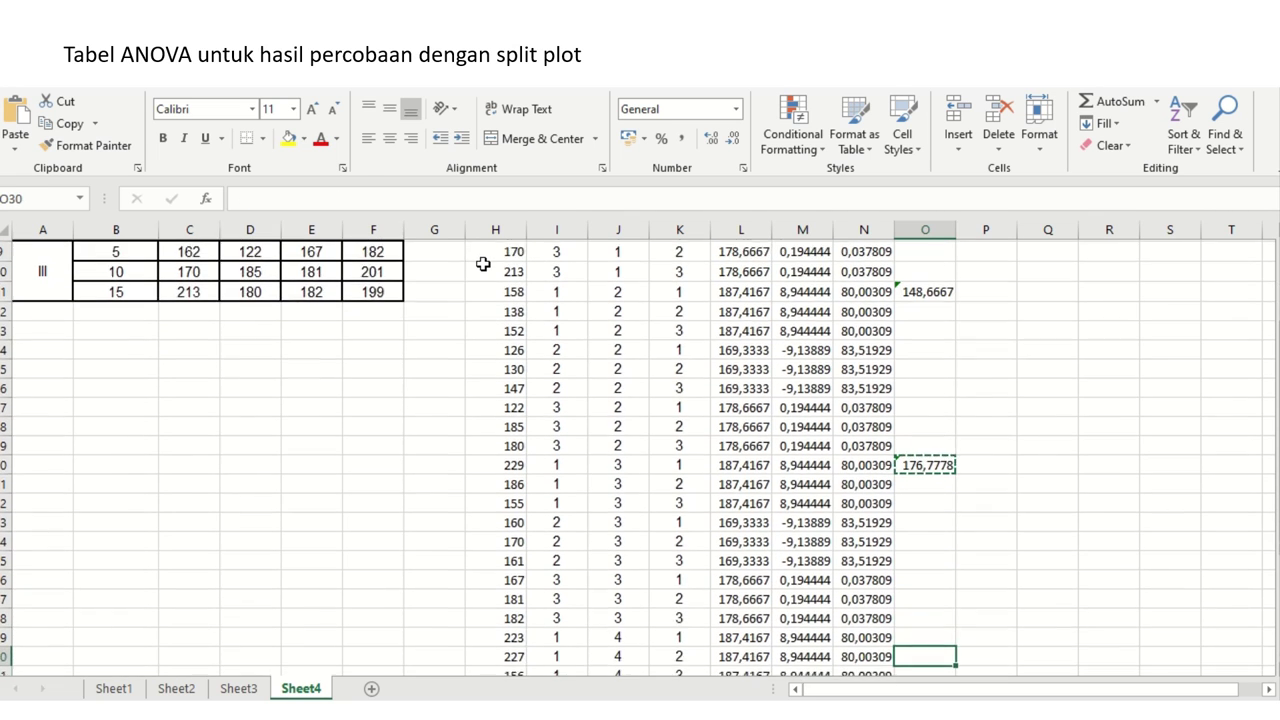
pyautogui.press('Up')
pyautogui.press('Up')
pyautogui.press('Up')
pyautogui.press('Up')
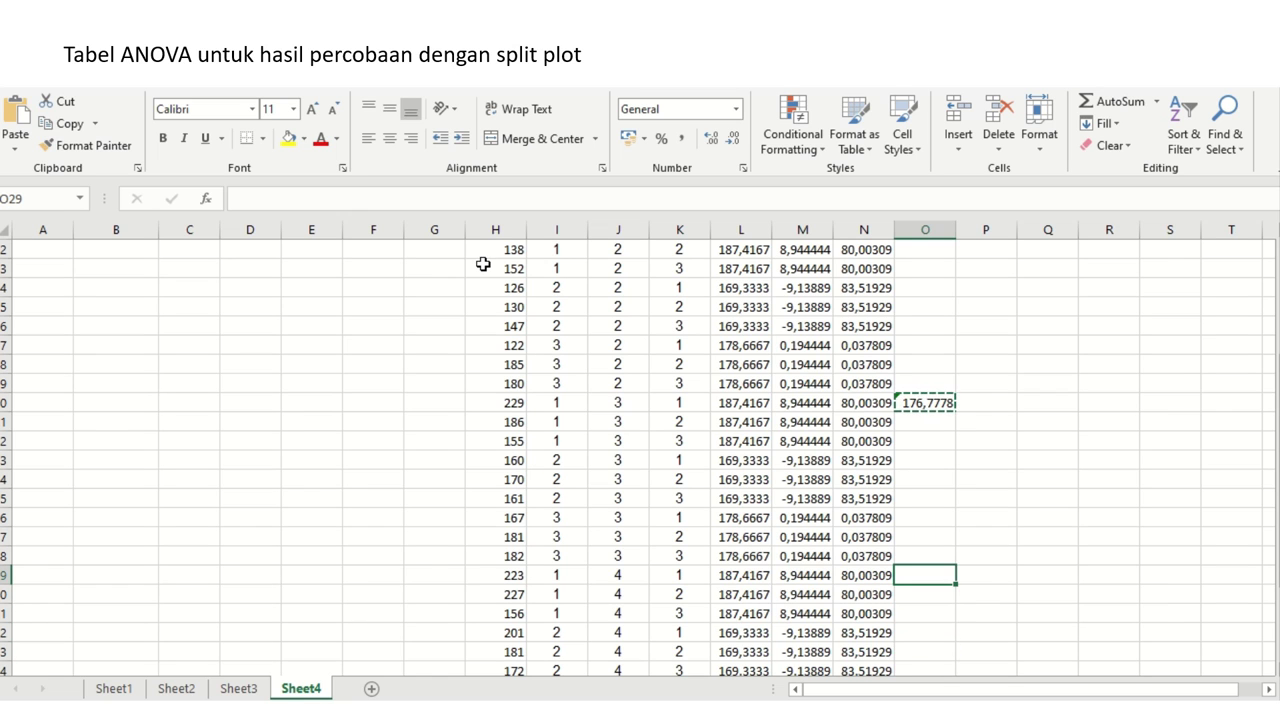
pyautogui.press('Return')
# - Copy the group mean in O2 and paste it as values over O2:O10
pyautogui.press('Down')
pyautogui.press('Down')
pyautogui.press('Down')
pyautogui.press('Down')
pyautogui.press('Down')
pyautogui.press('Down')
pyautogui.press('Down')
pyautogui.press('Down')
pyautogui.press('Down')
pyautogui.press('Down')
pyautogui.press('Down')
pyautogui.press('Down')
pyautogui.press('Down')
pyautogui.press('Down')
pyautogui.press('Down')
pyautogui.press('Down')
pyautogui.press('Down')
pyautogui.press('Down')
pyautogui.press('Down')
pyautogui.press('Down')
pyautogui.press('Up')
pyautogui.press('Up')
pyautogui.press('Up')
pyautogui.press('Up')
pyautogui.press('Up')
pyautogui.press('Up')
pyautogui.press('Up')
pyautogui.press('Up')
pyautogui.press('Up')
pyautogui.press('Up')
pyautogui.press('Up')
pyautogui.press('Up')
pyautogui.press('Up')
pyautogui.press('Up')
pyautogui.press('Up')
pyautogui.press('Up')
pyautogui.press('Up')
pyautogui.press('Up')
pyautogui.press('Up')
pyautogui.press('Up')
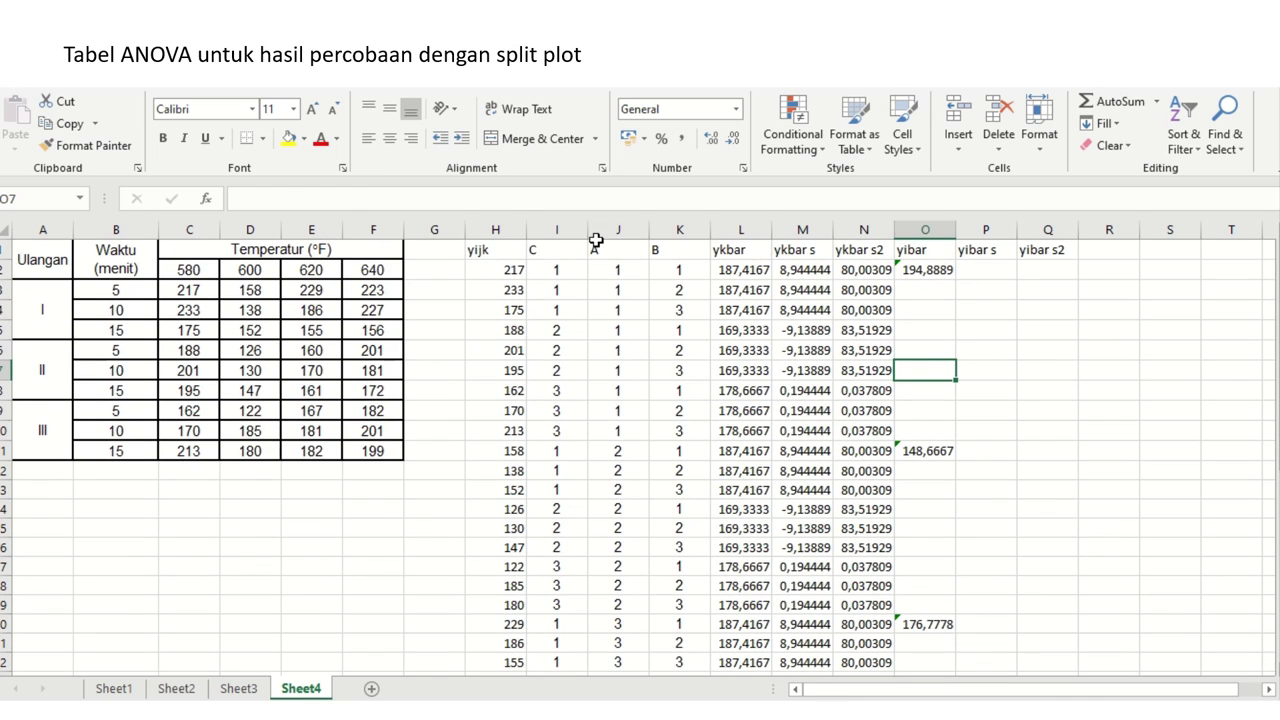
pyautogui.click(926, 268)
pyautogui.hotkey('ctrl', 'c')
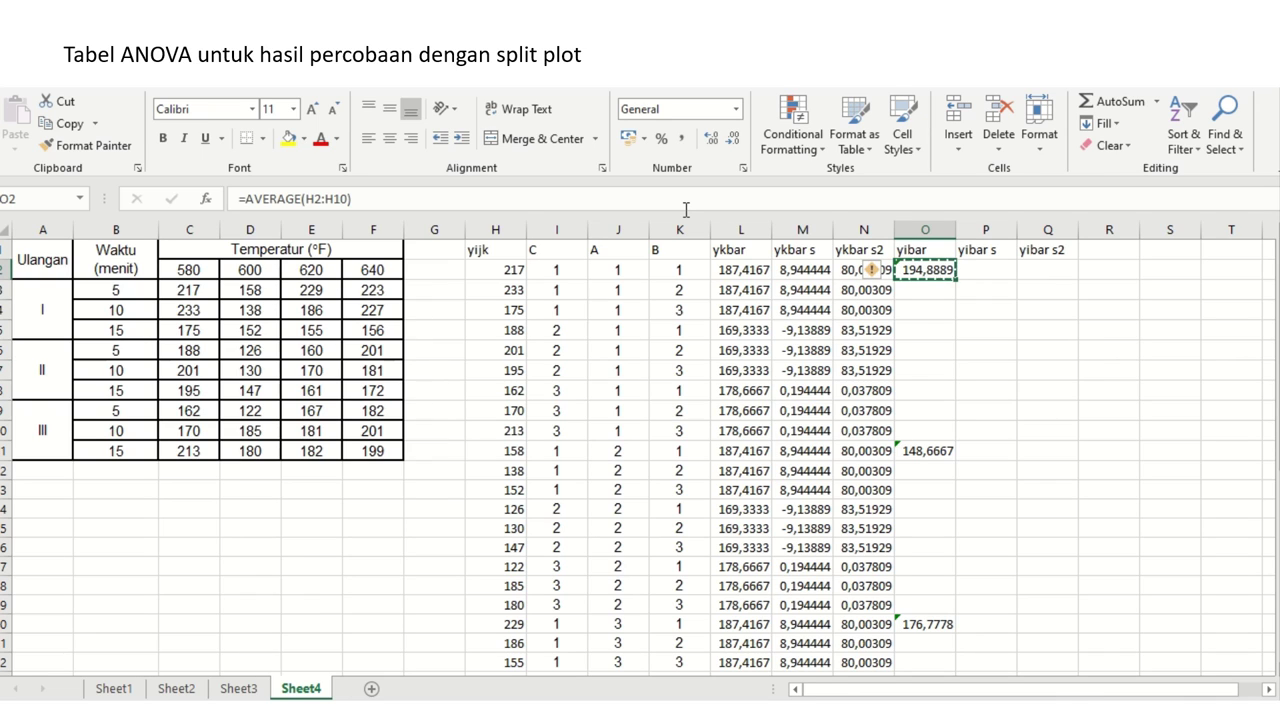
pyautogui.hotkey('ctrl', 'shift', 'Down')
pyautogui.hotkey('shift', 'Up')
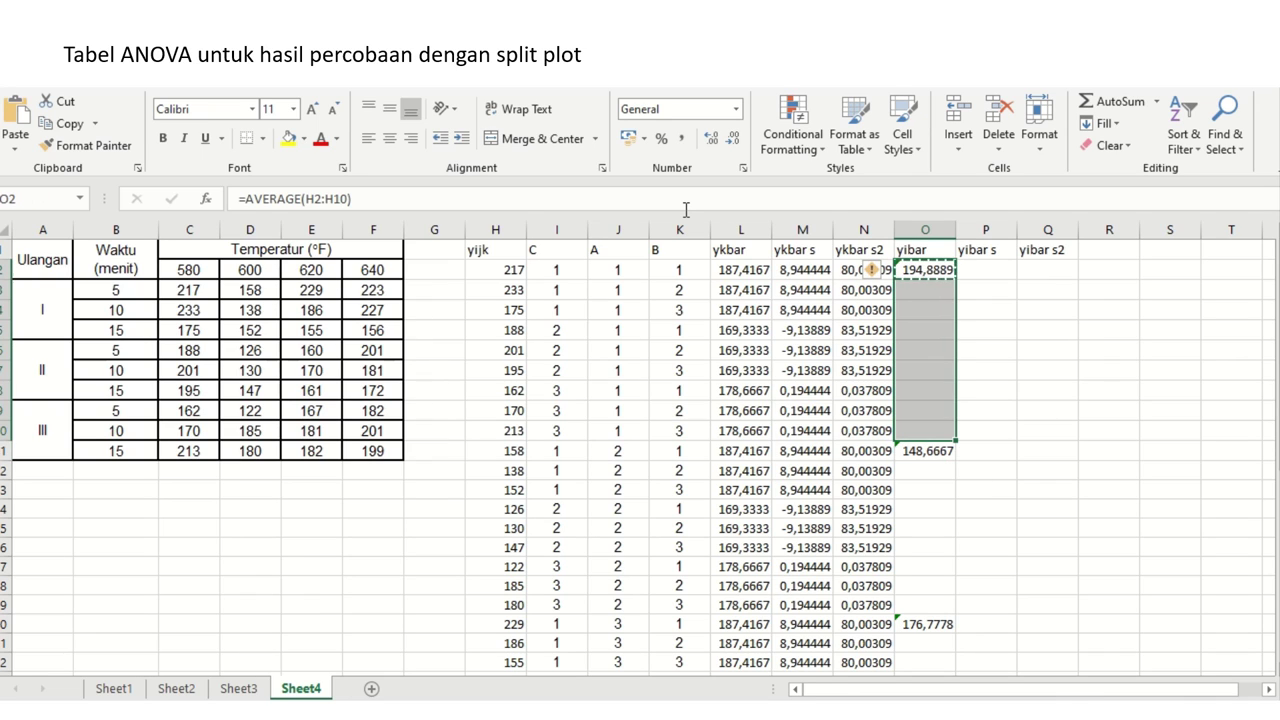
pyautogui.rightClick(916, 325)
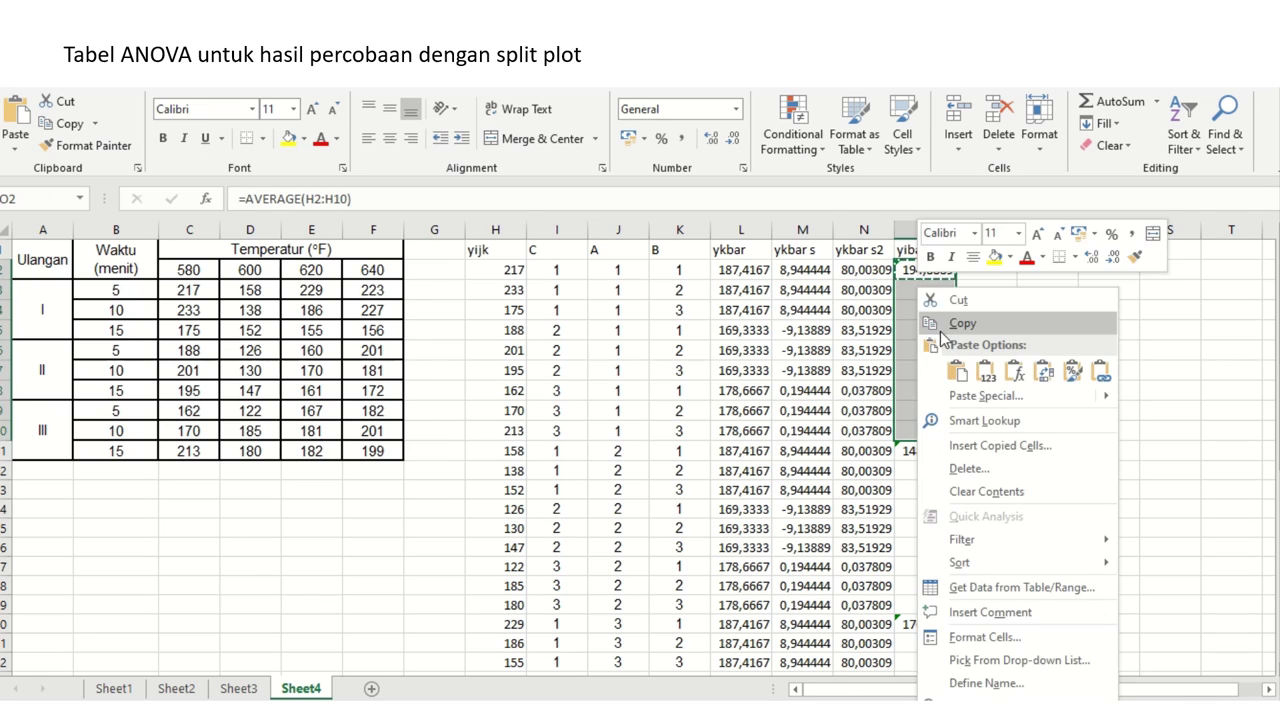
pyautogui.click(987, 376)
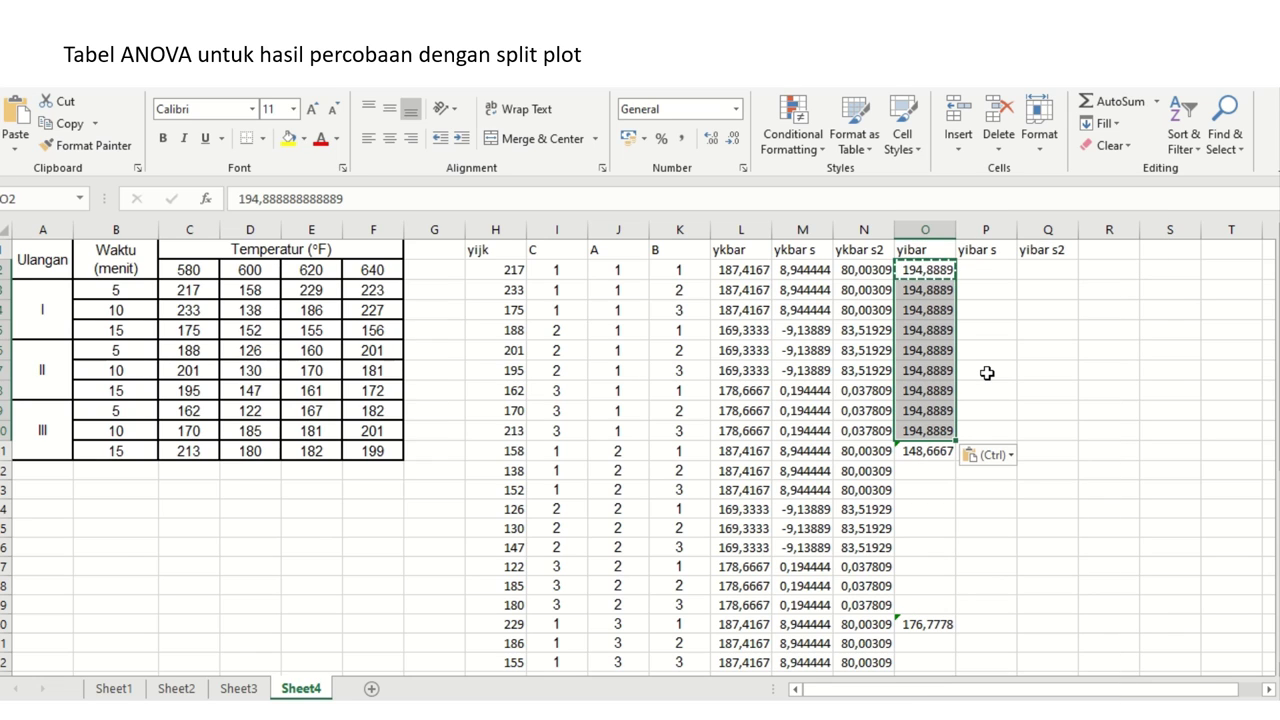
# - Copy the group mean in O11 and paste it as values over O11:O19
pyautogui.hotkey('ctrl', 'Down')
pyautogui.hotkey('ctrl', 'c')
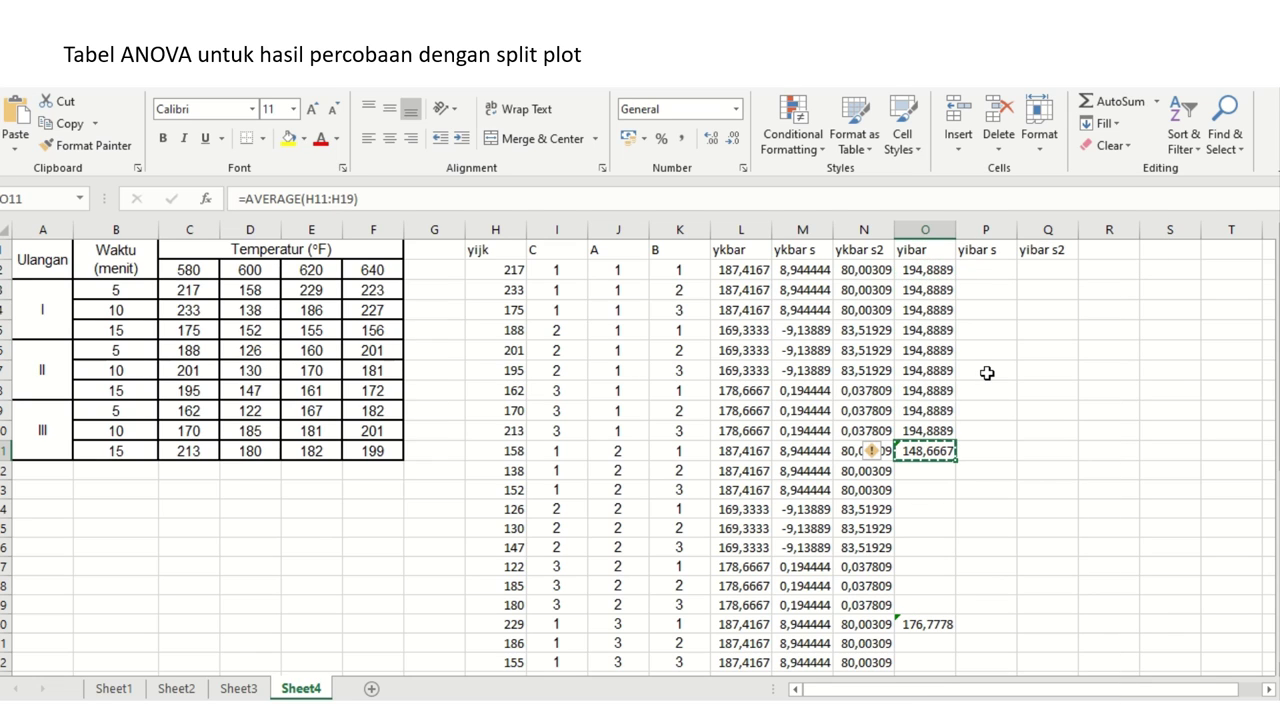
pyautogui.hotkey('ctrl', 'shift', 'Down')
pyautogui.hotkey('shift', 'Up')
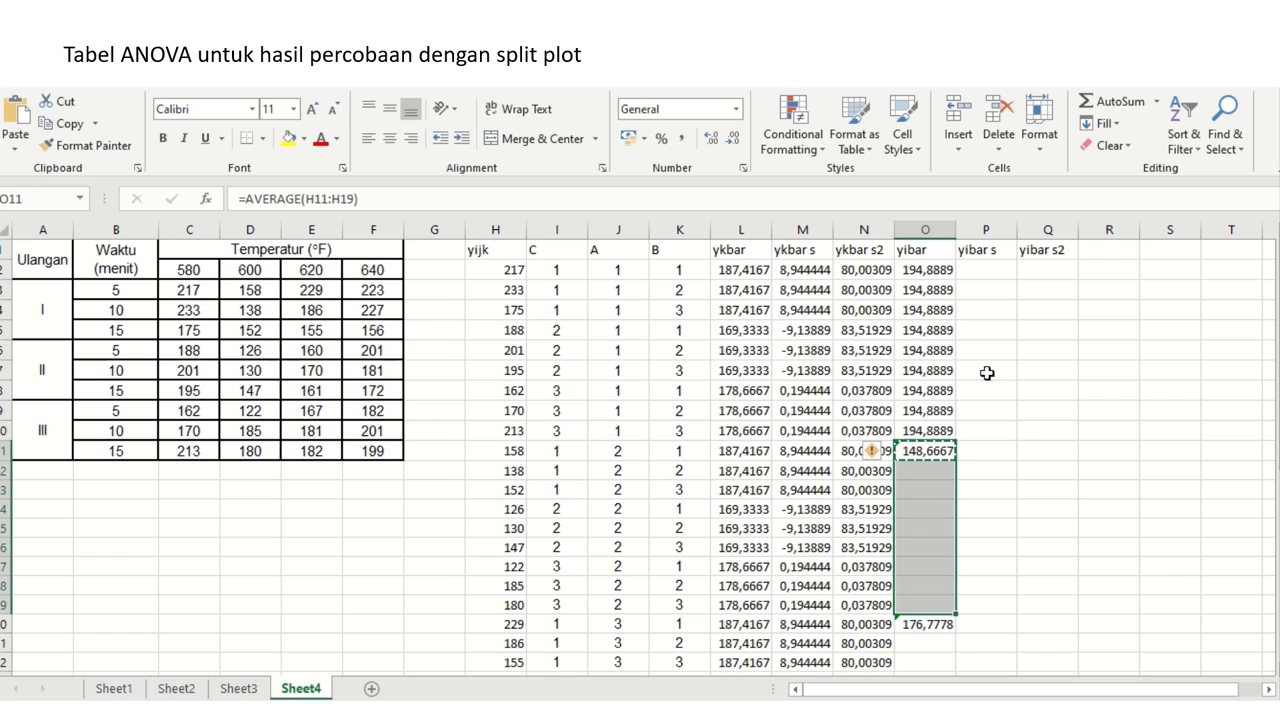
pyautogui.rightClick(925, 546)
pyautogui.click(1005, 193)
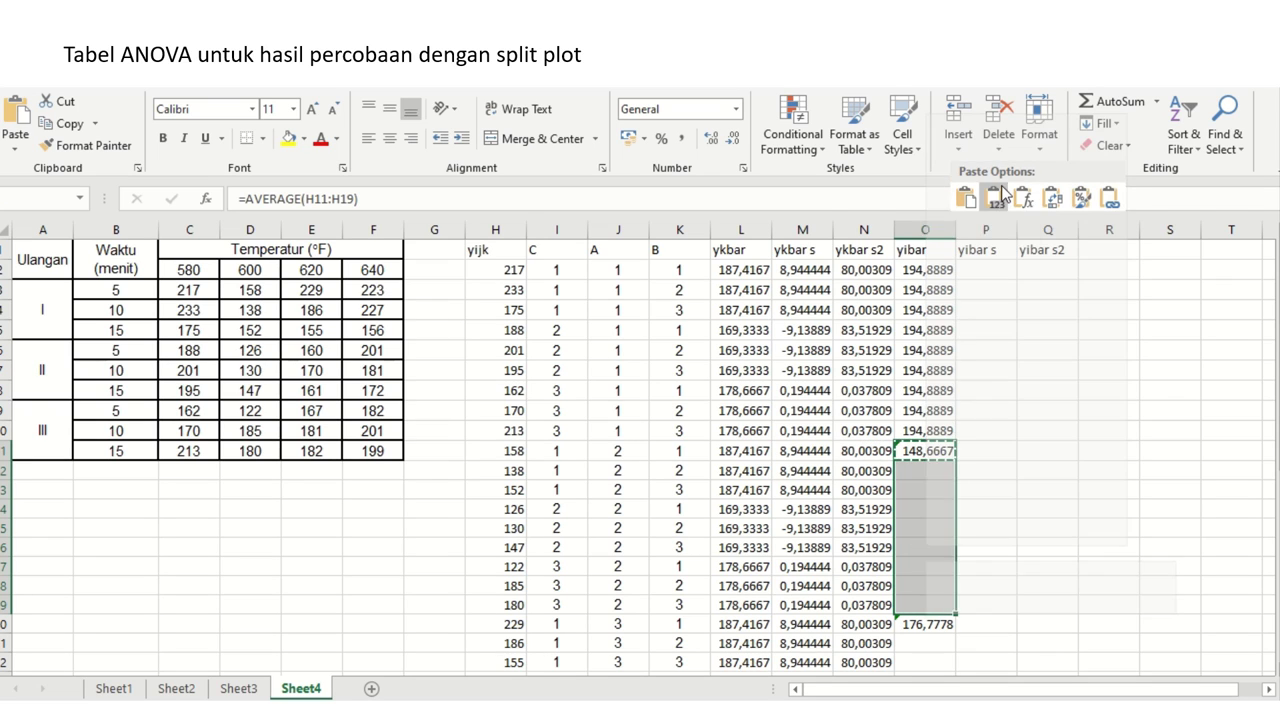
# - Copy the group mean in O20 and paste it as values over O20:O28
pyautogui.hotkey('ctrl', 'Down')
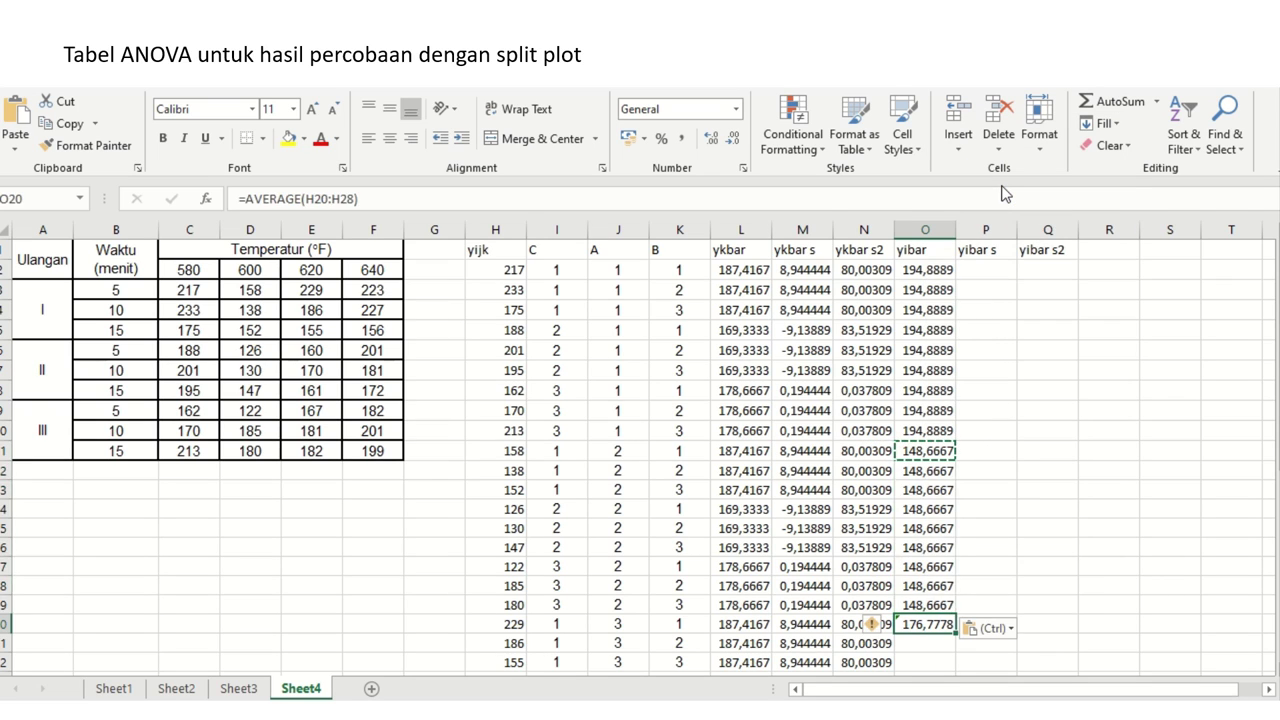
pyautogui.hotkey('ctrl', 'shift', 'Down')
pyautogui.hotkey('shift', 'Up')
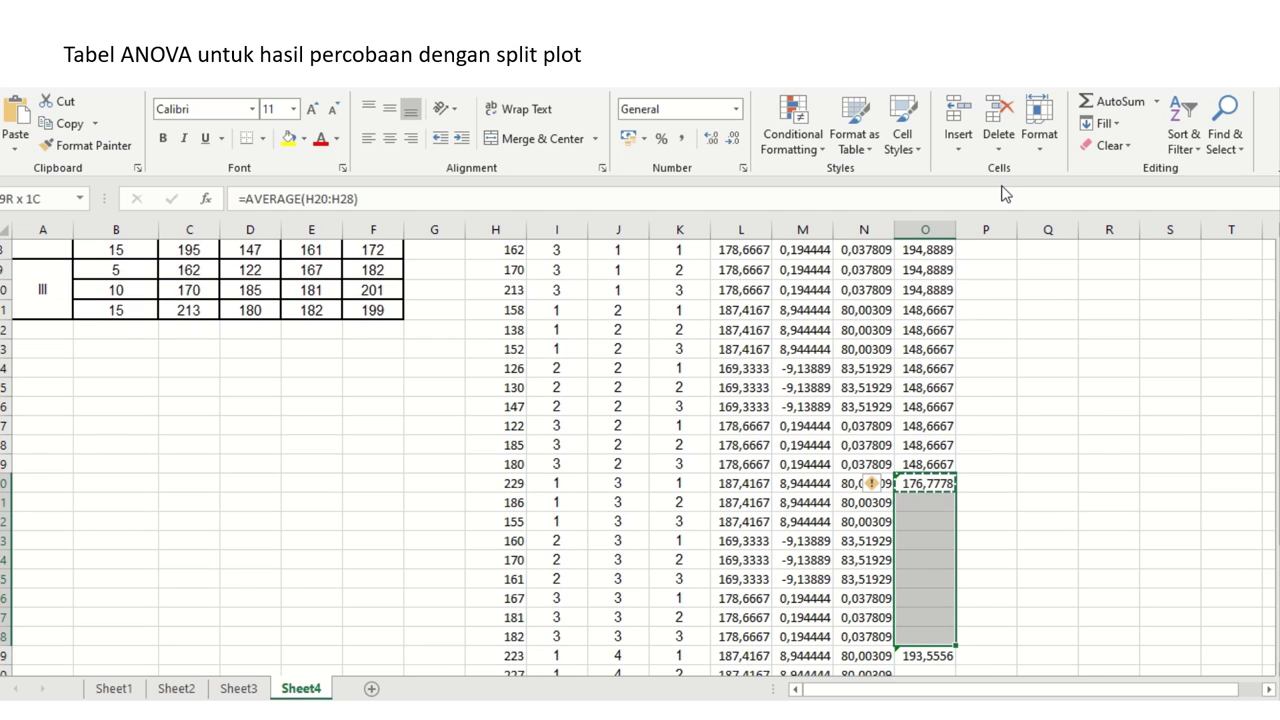
pyautogui.rightClick(937, 528)
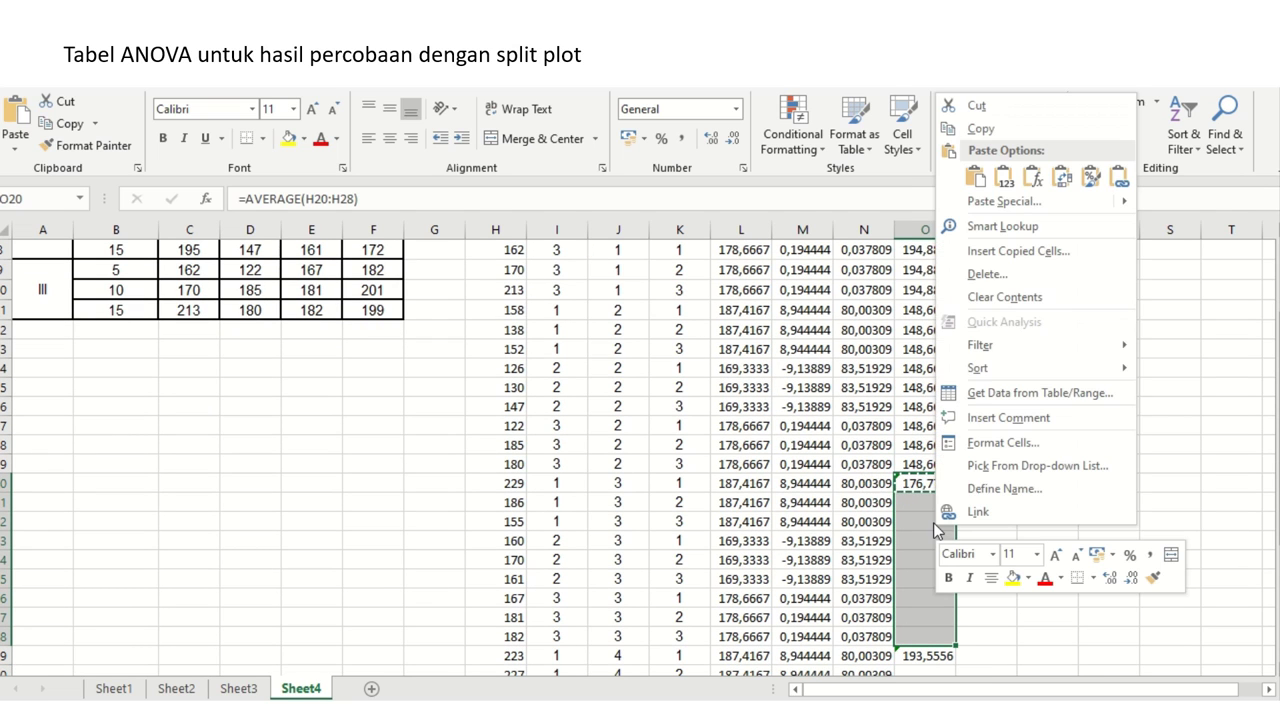
pyautogui.click(1006, 179)
# - Copy the group mean in O29 and paste it as values over O29:O37
pyautogui.hotkey('ctrl', 'Down')
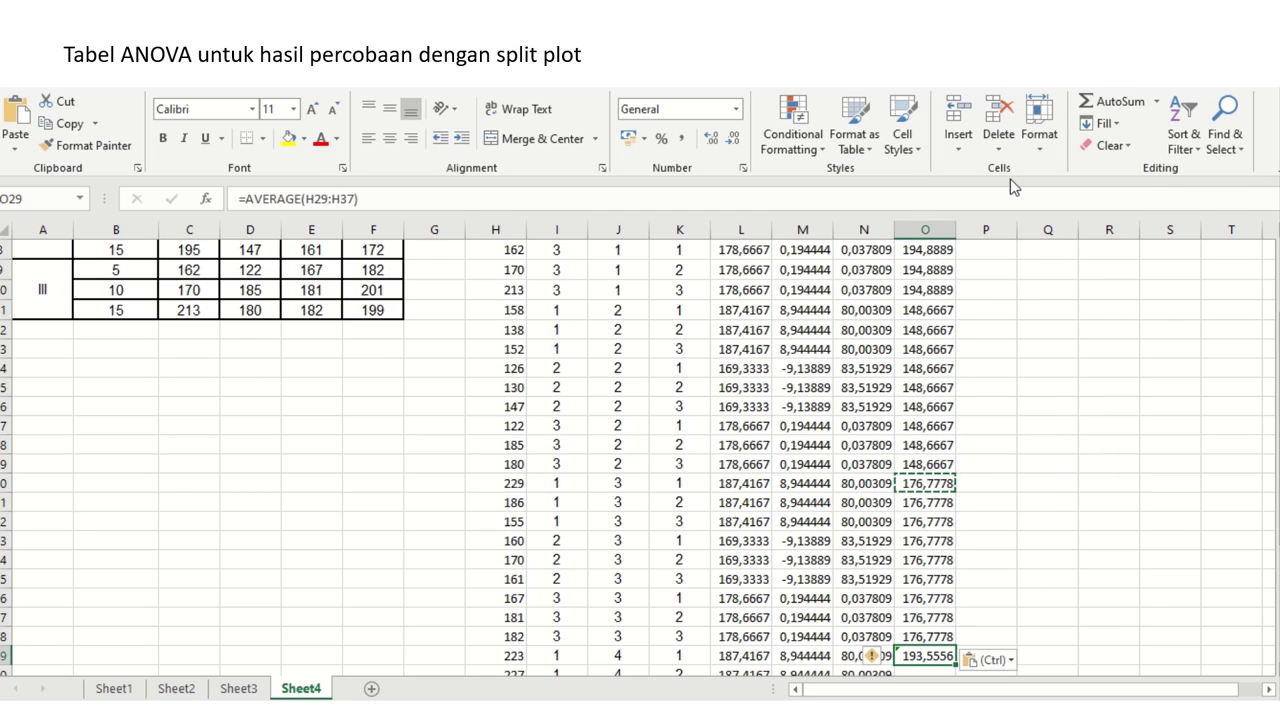
pyautogui.press('Down')
pyautogui.press('Down')
pyautogui.press('Up')
pyautogui.press('Up')
pyautogui.hotkey('ctrl', 'c')
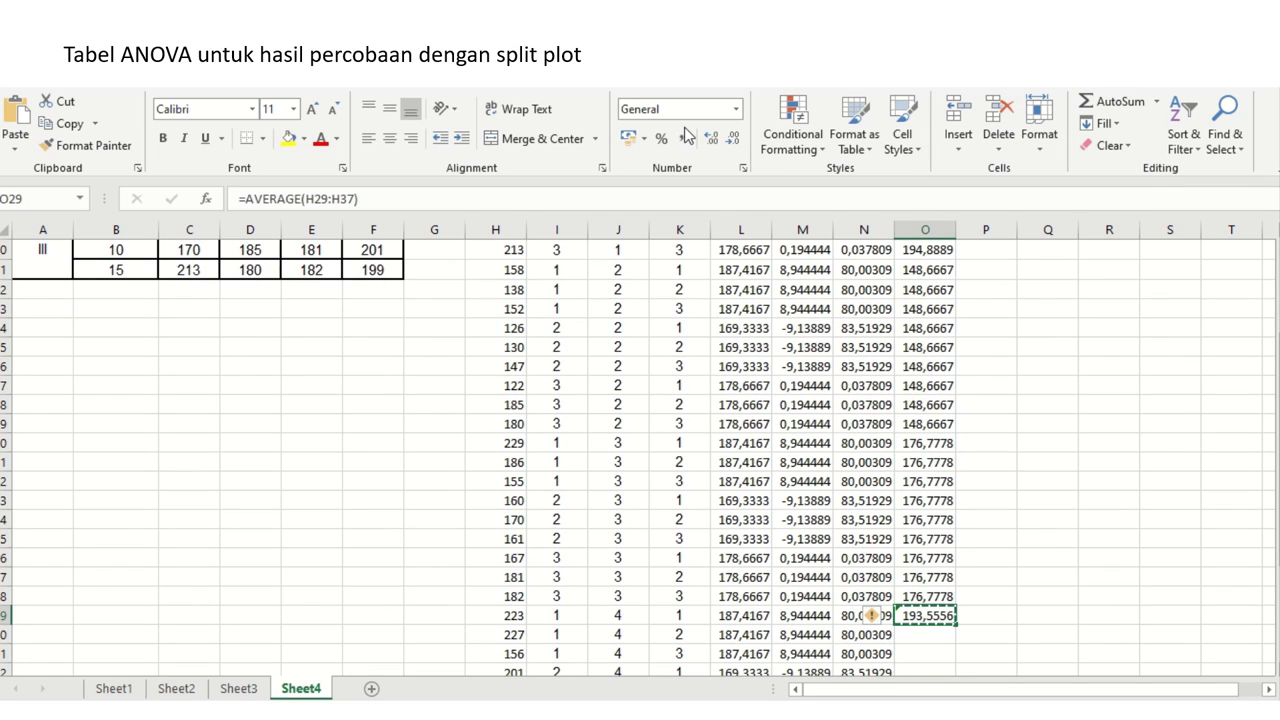
pyautogui.hotkey('shift', 'Down')
pyautogui.hotkey('shift', 'Down')
pyautogui.hotkey('shift', 'Down')
pyautogui.hotkey('shift', 'Down')
pyautogui.hotkey('shift', 'Down')
pyautogui.hotkey('shift', 'Down')
pyautogui.hotkey('shift', 'Down')
pyautogui.hotkey('shift', 'Down')
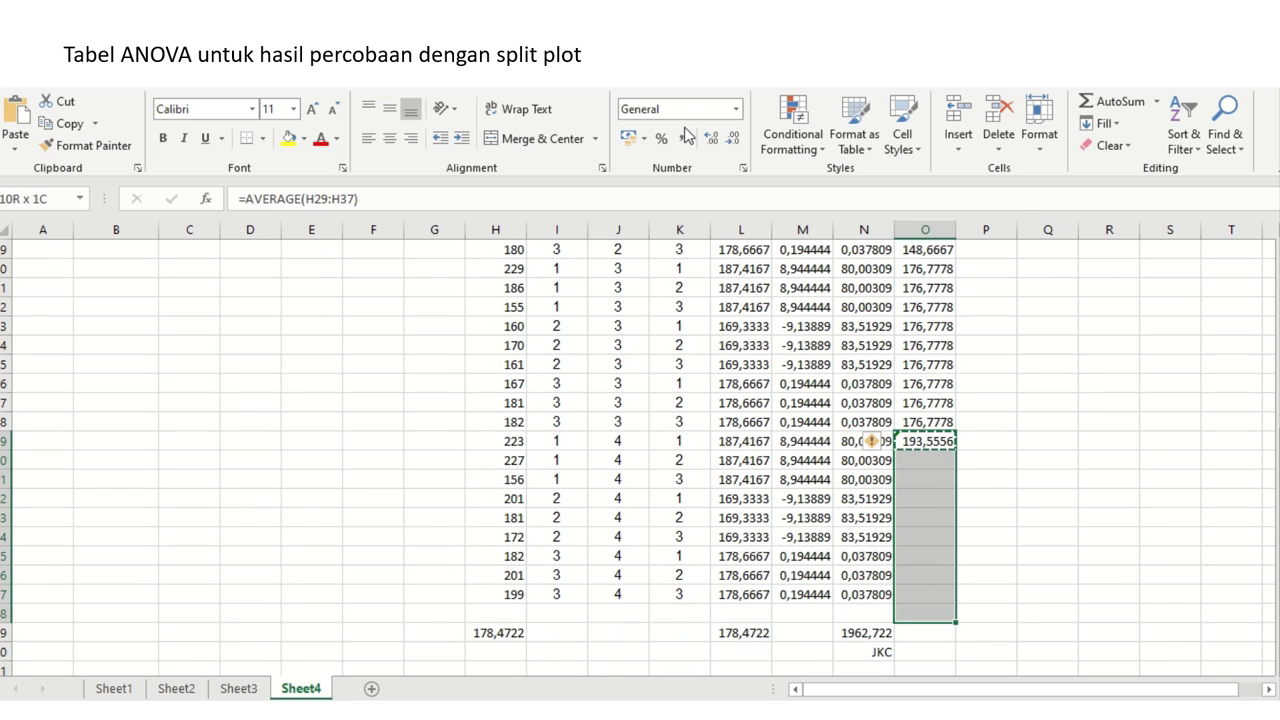
pyautogui.rightClick(908, 485)
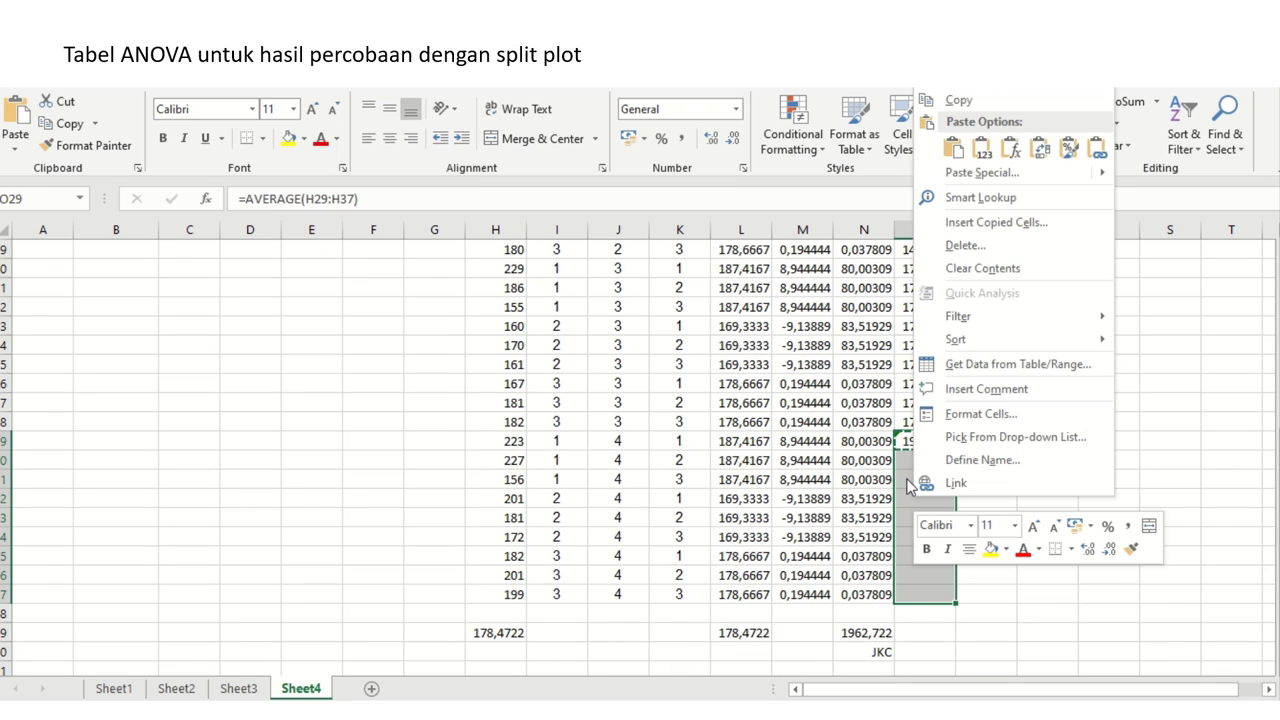
pyautogui.click(983, 147)
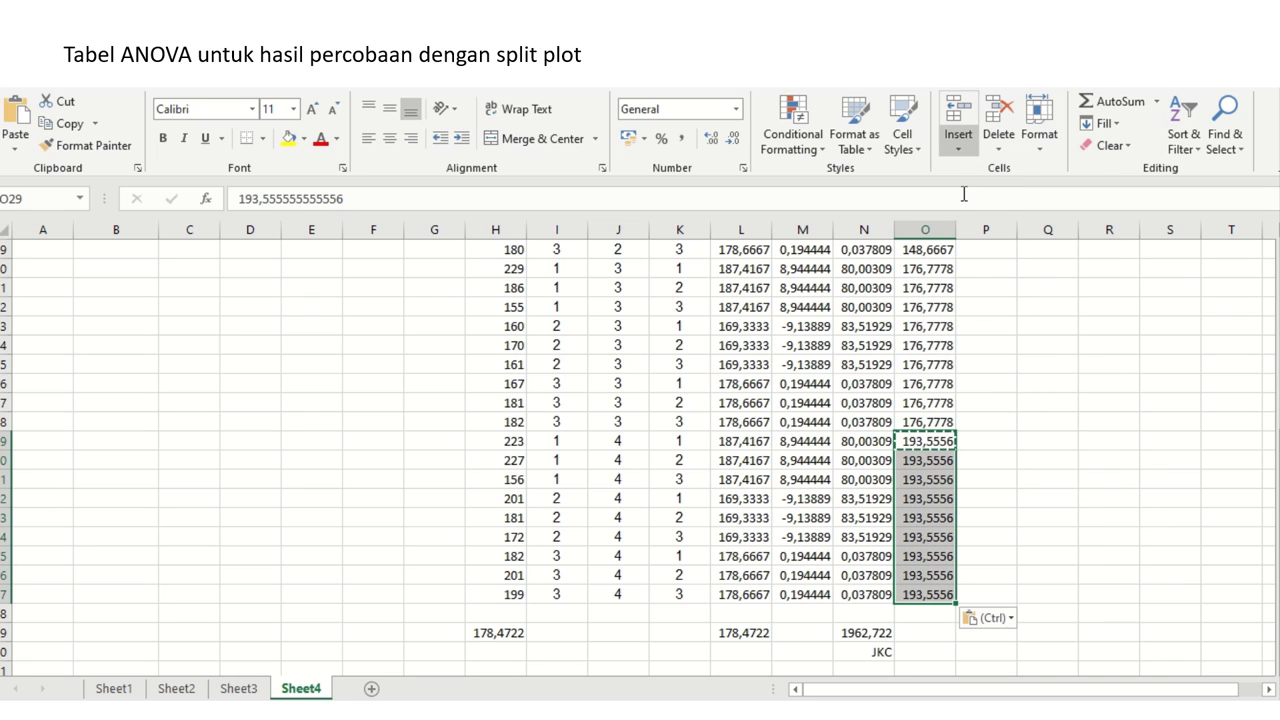
# - Copy the column average formula from L39 to O39 to average the yibar column
pyautogui.press('Down')
pyautogui.press('Down')
pyautogui.press('Down')
pyautogui.press('Down')
pyautogui.press('Down')
pyautogui.press('Down')
pyautogui.press('Down')
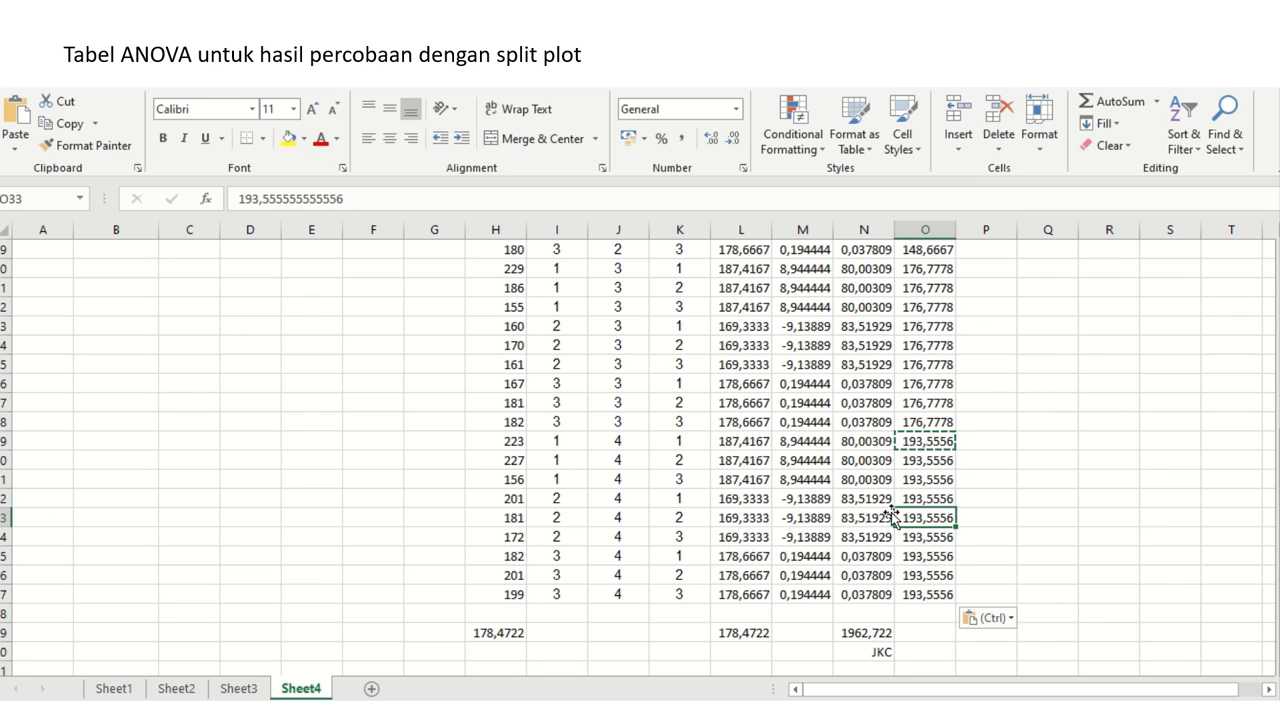
pyautogui.press('Down')
pyautogui.press('Down')
pyautogui.press('Down')
pyautogui.press('Left')
pyautogui.press('Left')
pyautogui.press('Left')
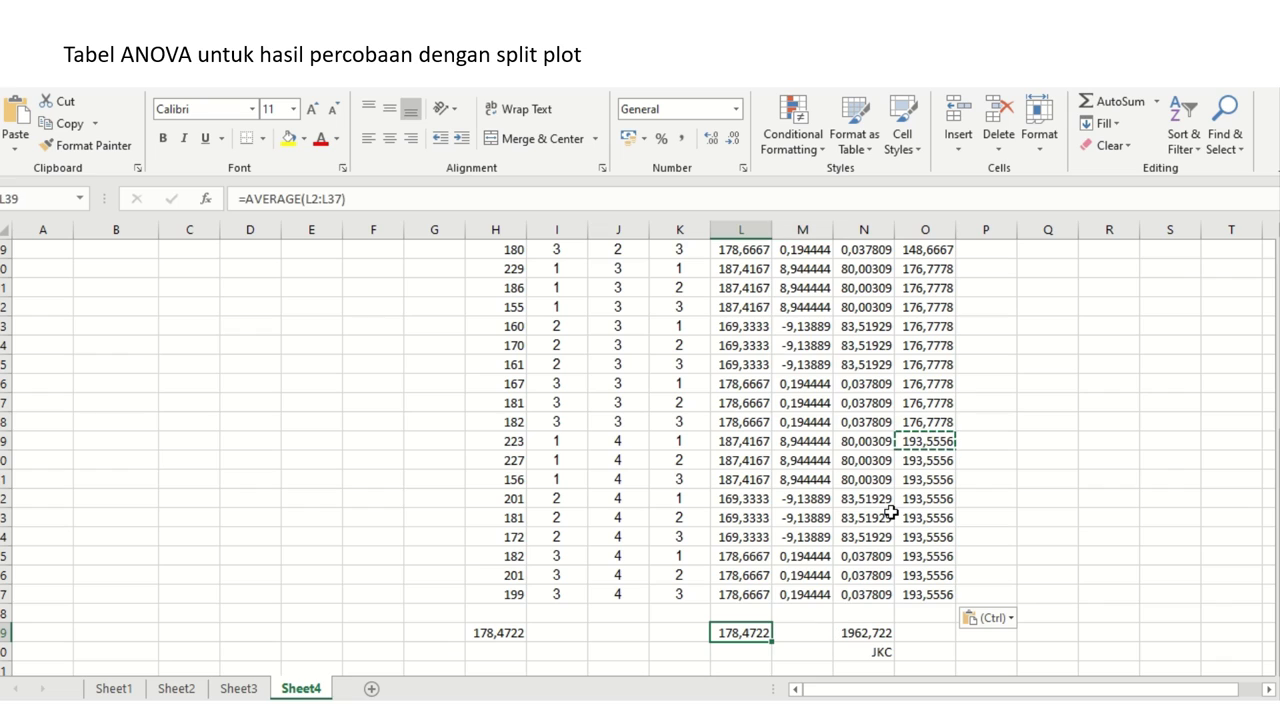
pyautogui.hotkey('ctrl', 'c')
pyautogui.press('Right')
pyautogui.press('Right')
pyautogui.press('Right')
pyautogui.press('Right')
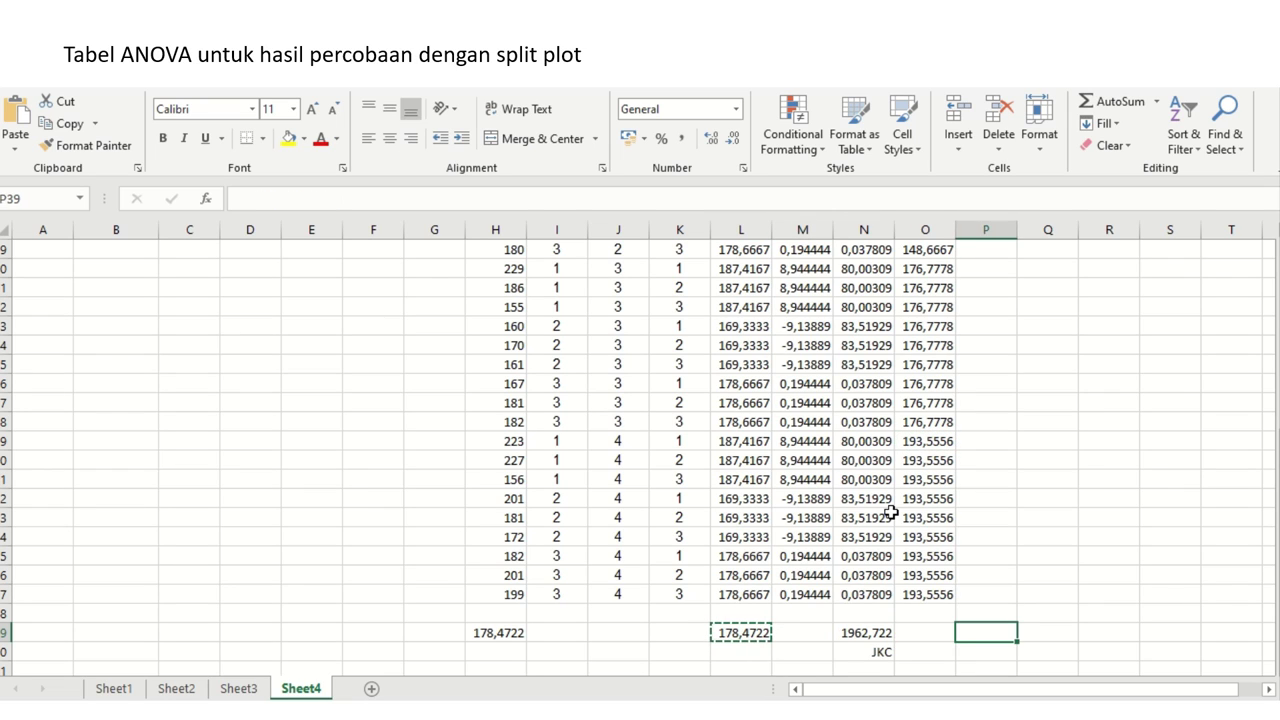
pyautogui.press('Left')
pyautogui.press('Return')
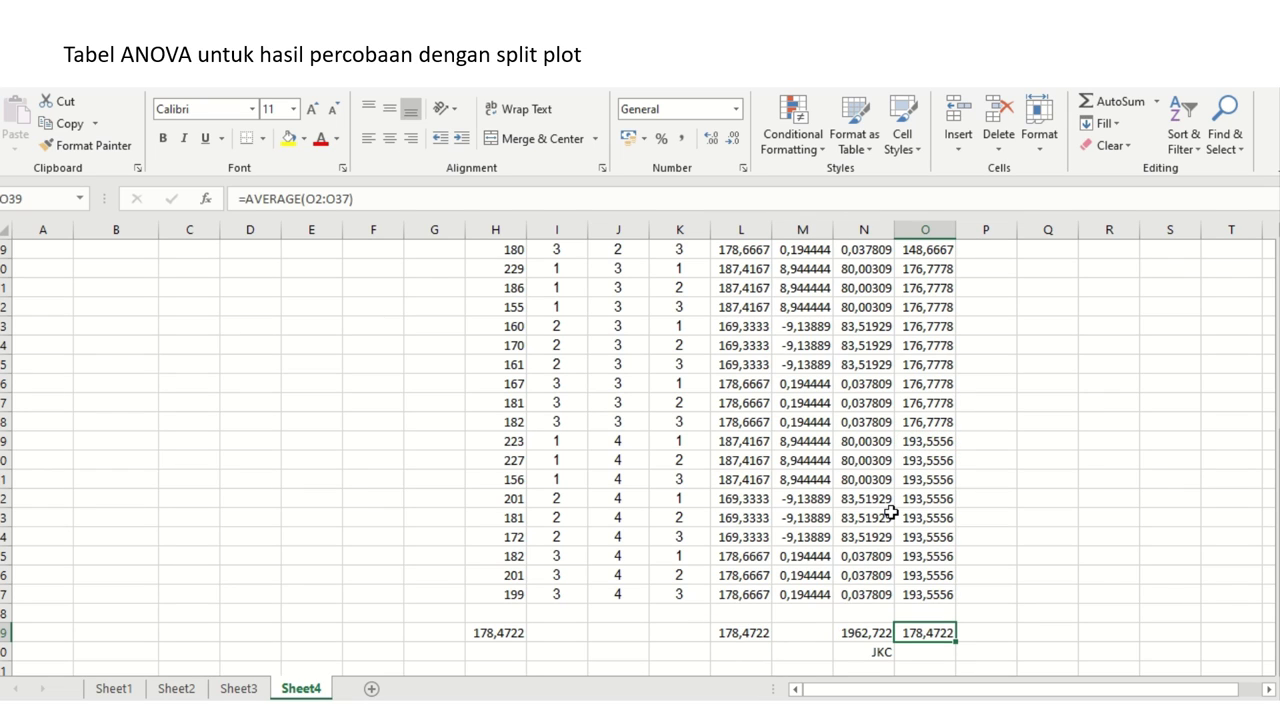
# - Enter =O2-$O$39 in P2 under yibar s and fill it down the column for all data rows
pyautogui.press('pageup')
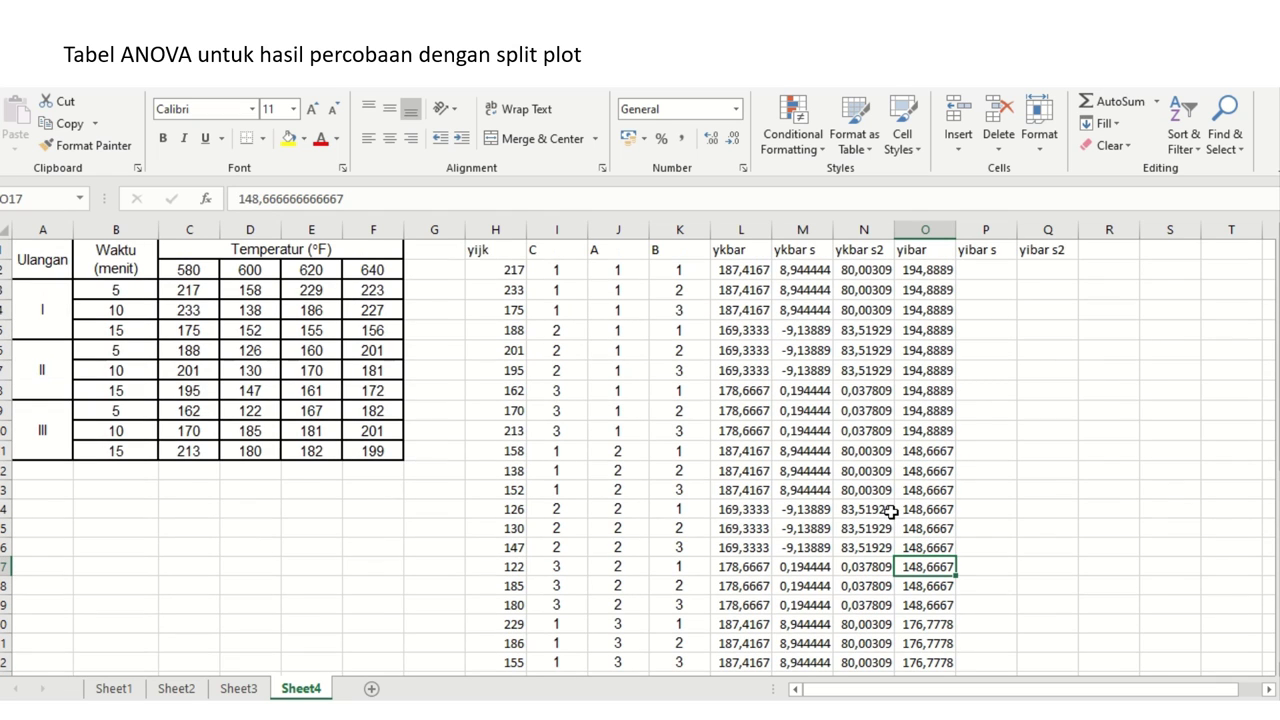
pyautogui.click(988, 267)
pyautogui.write('=')
pyautogui.press('Left')
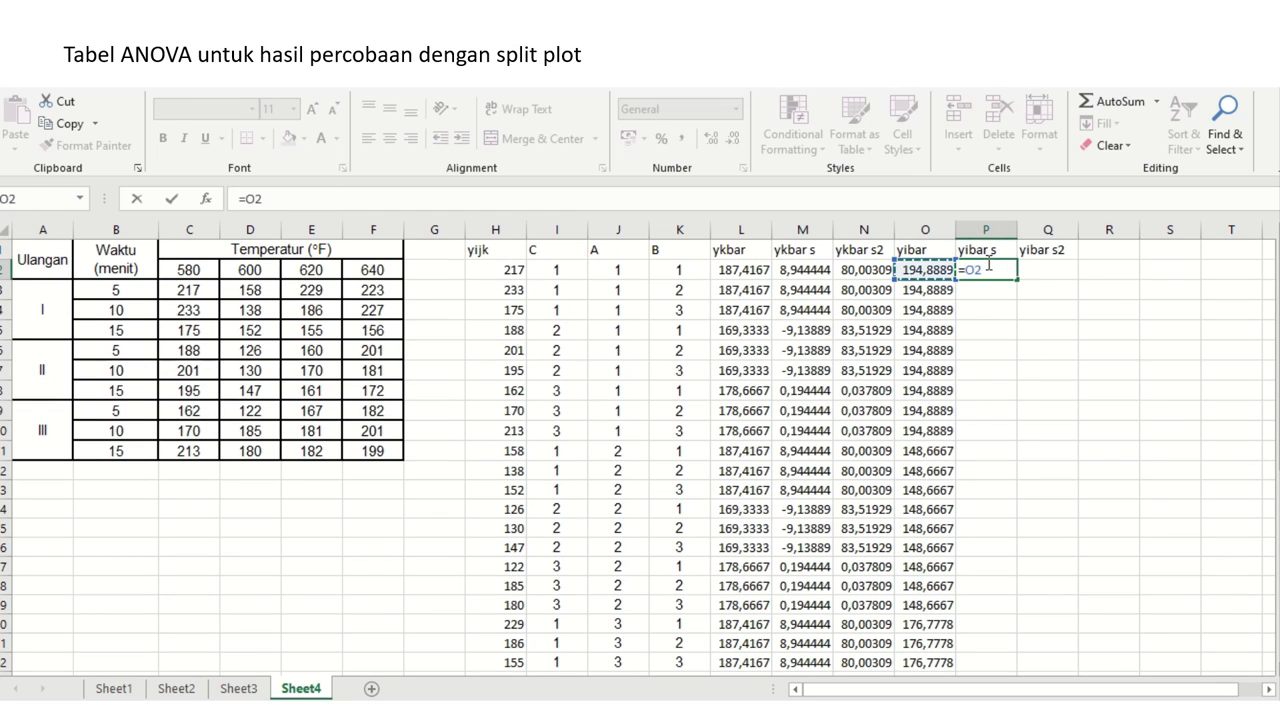
pyautogui.write('-')
pyautogui.click(945, 311)
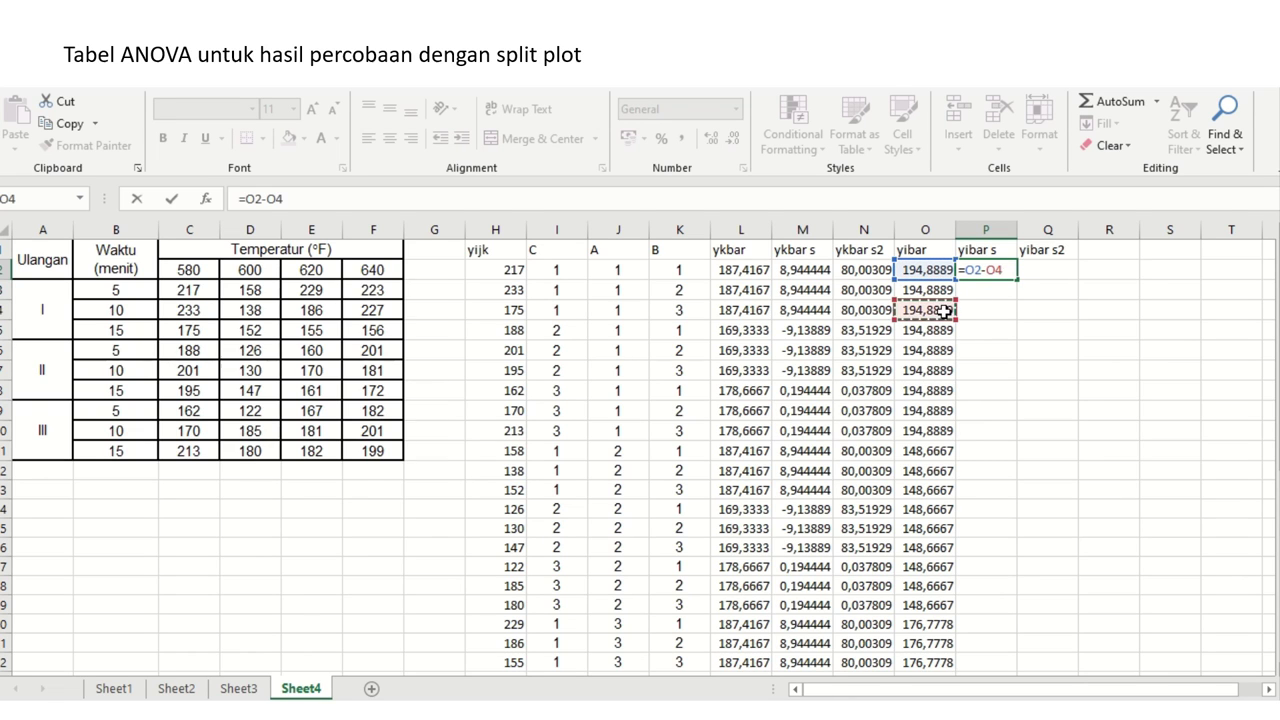
pyautogui.hotkey('ctrl', 'Down')
pyautogui.hotkey('ctrl', 'Down')
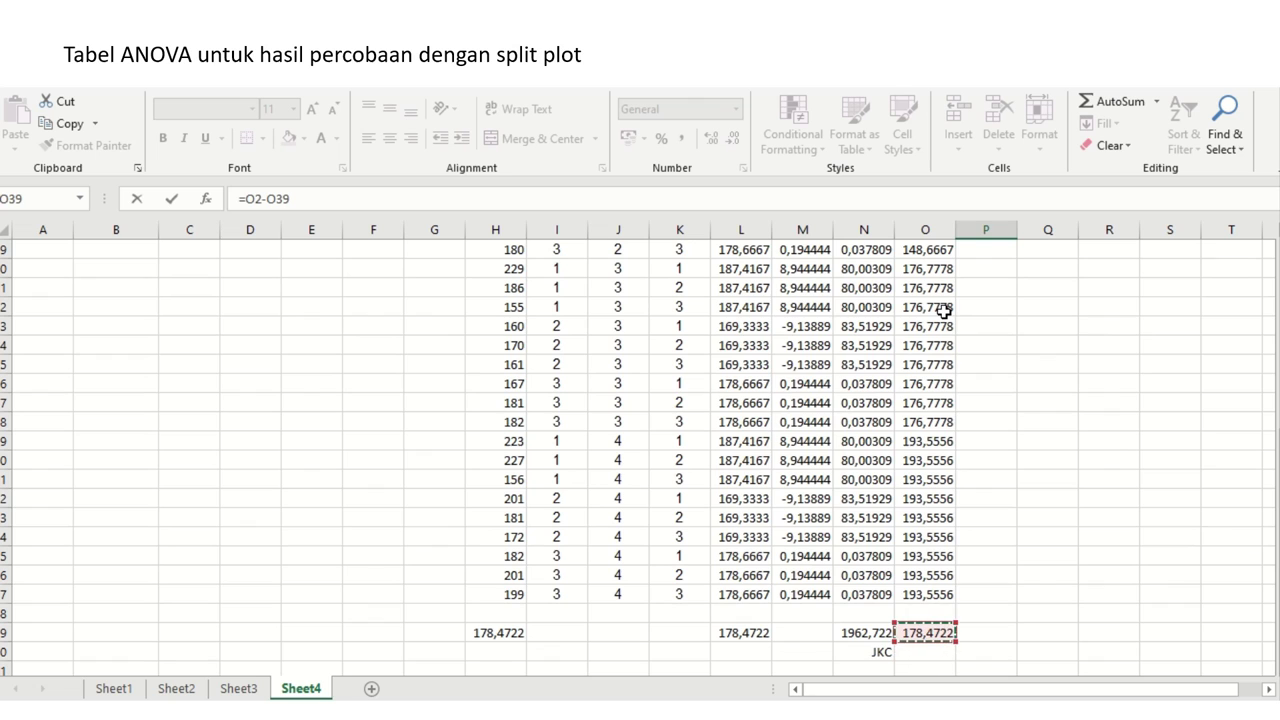
pyautogui.click(278, 198)
pyautogui.press('F4')
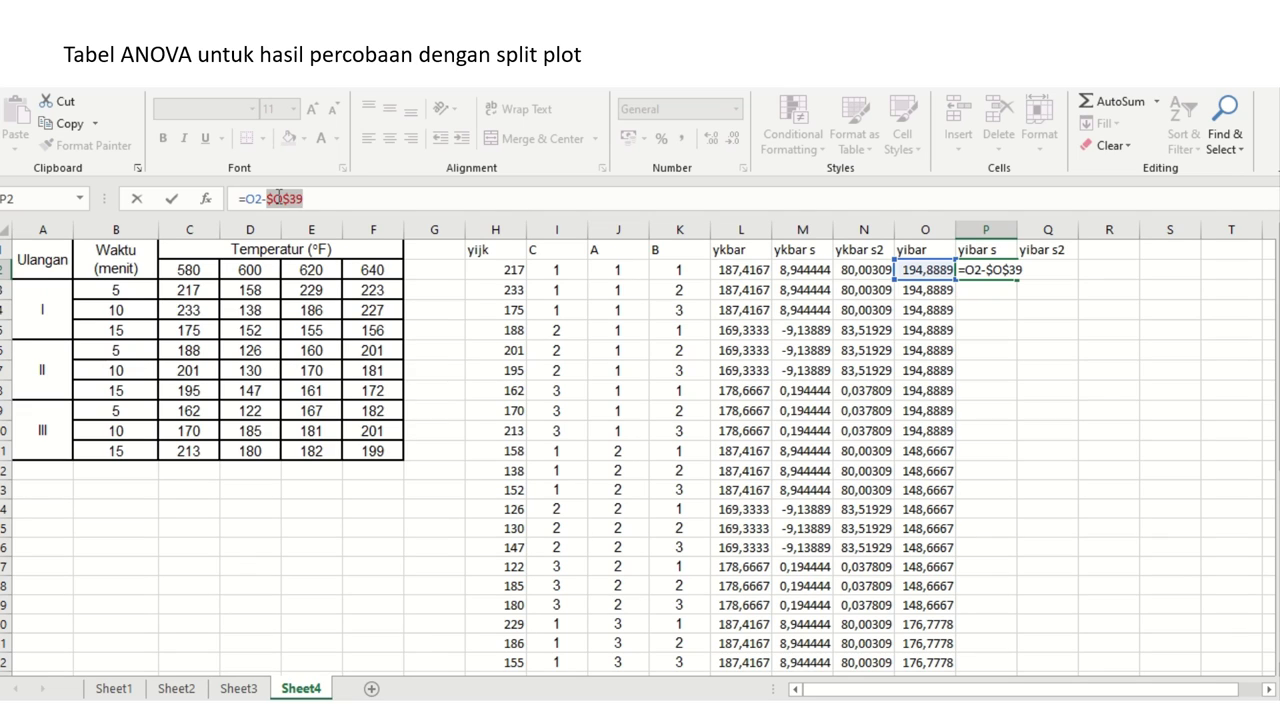
pyautogui.hotkey('ctrl', 'Return')
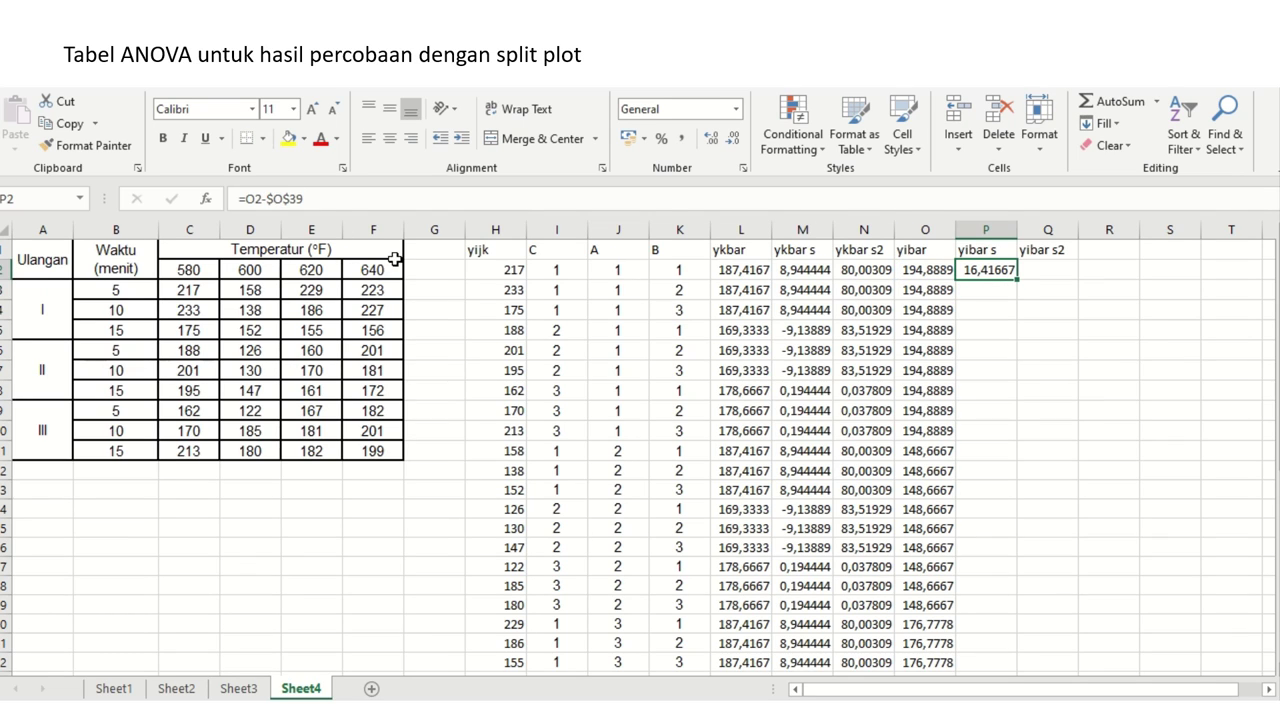
pyautogui.hotkey('ctrl', 'c')
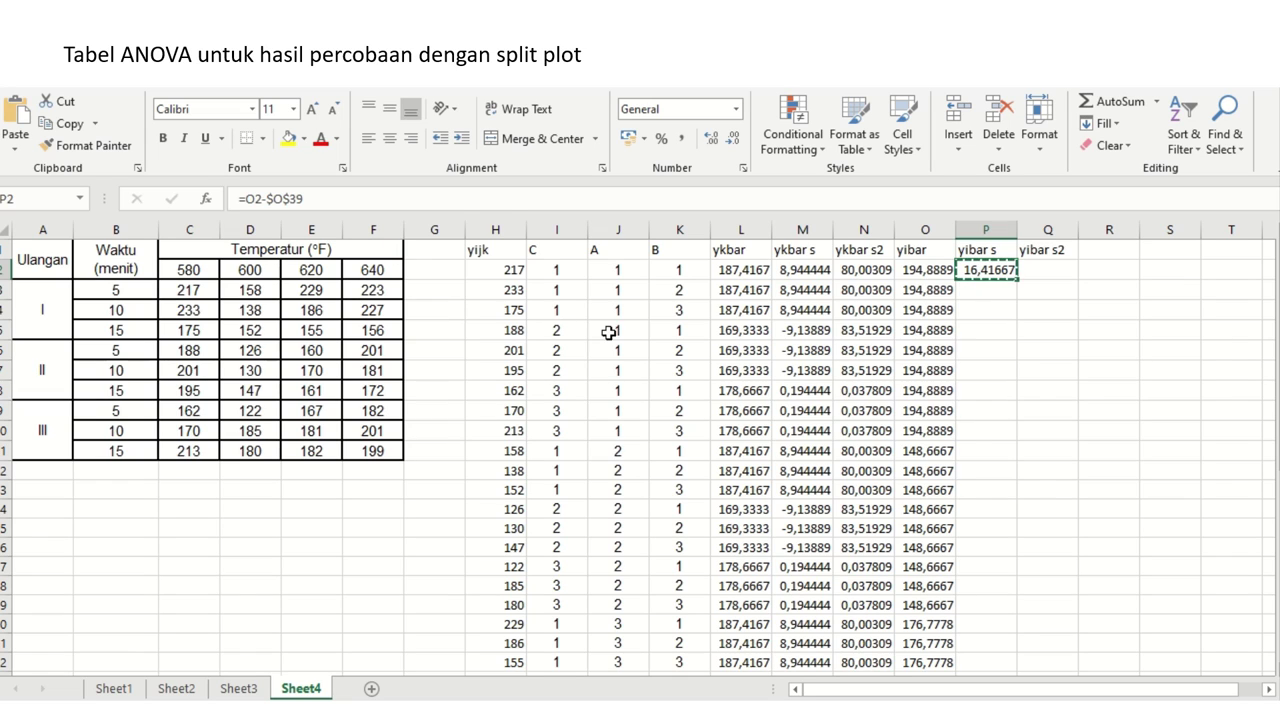
pyautogui.doubleClick(1017, 280)
# - Enter =P2^2 in Q2 under yibar s2 and fill it down the column for all data rows
pyautogui.press('Right')
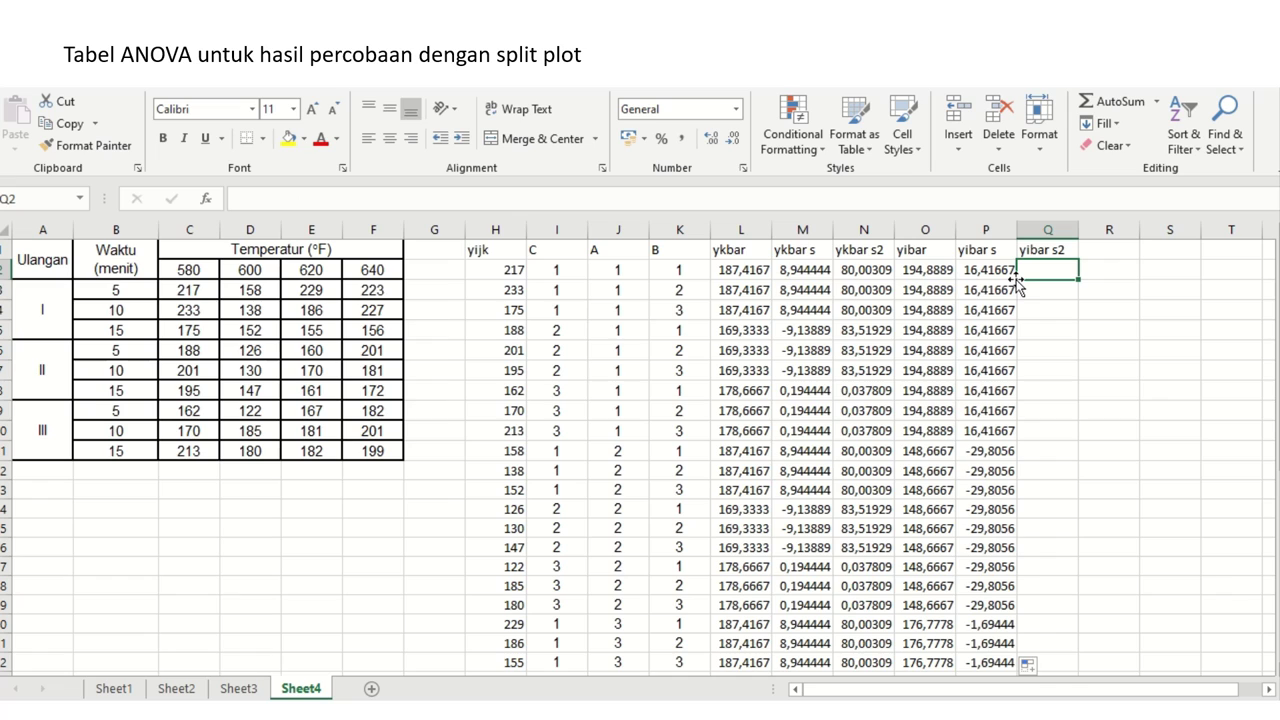
pyautogui.write('=')
pyautogui.press('Left')
pyautogui.write('^2')
pyautogui.hotkey('ctrl', 'Return')
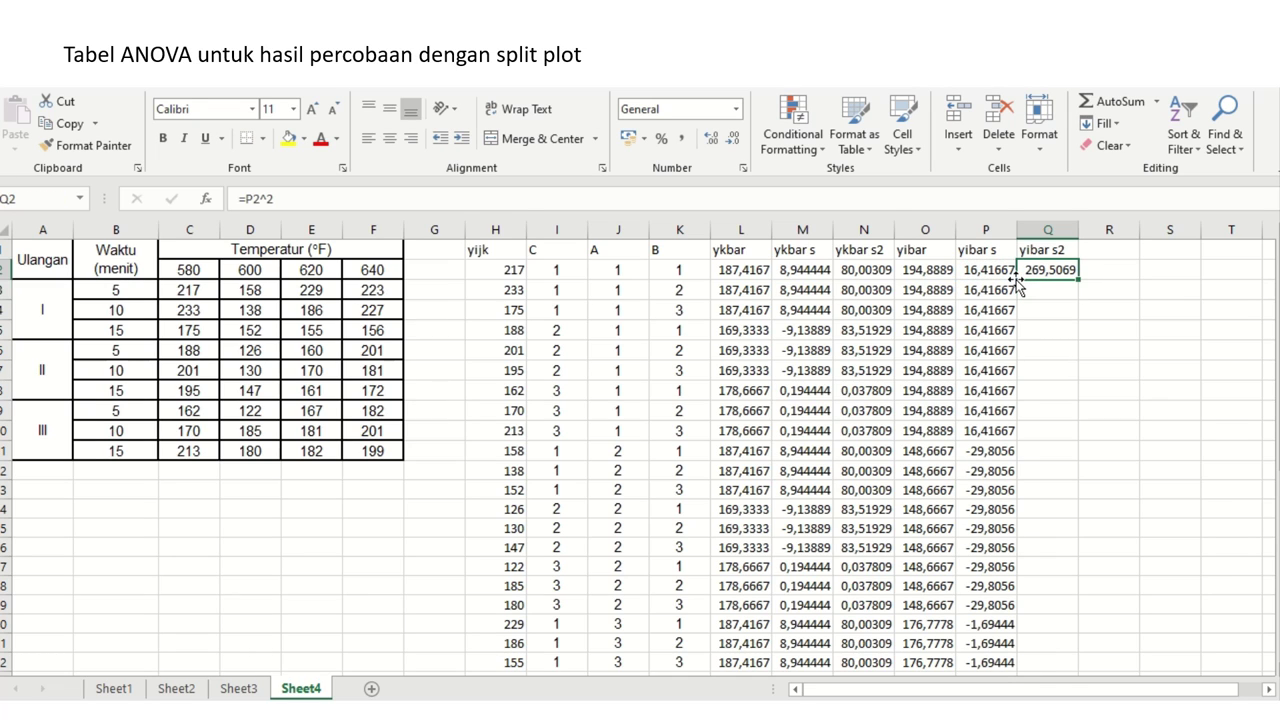
pyautogui.doubleClick(1077, 280)
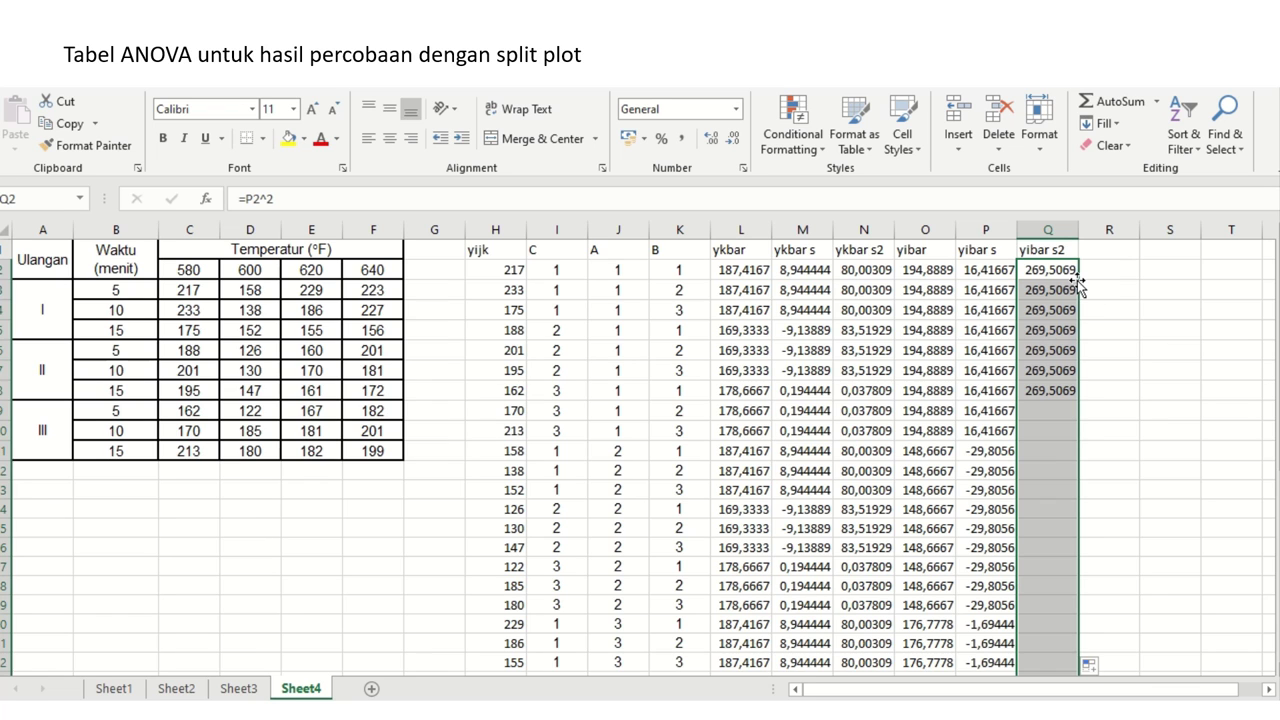
# - Copy the column sum and its JKC label from N39:N40 to Q39:Q40 to total the yibar s2 column
pyautogui.hotkey('ctrl', 'End')
pyautogui.press('Up')
pyautogui.press('Left')
pyautogui.press('Left')
pyautogui.press('Left')
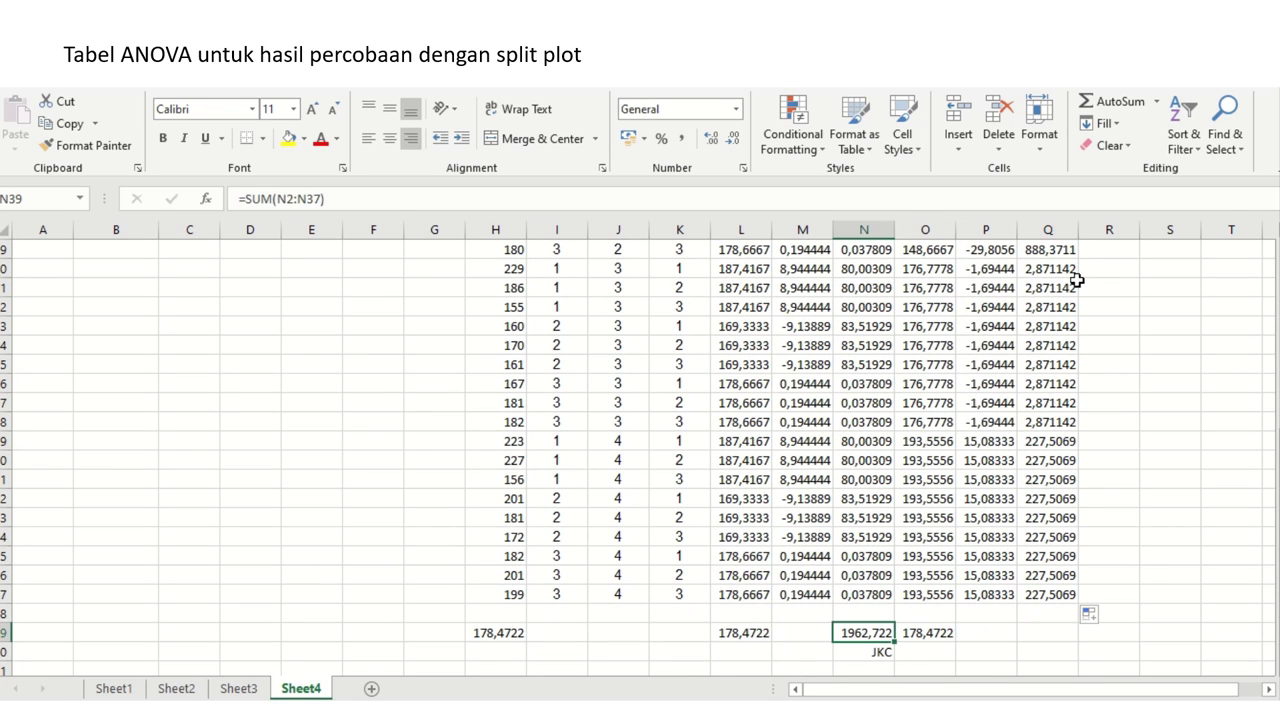
pyautogui.hotkey('shift', 'Down')
pyautogui.hotkey('ctrl', 'c')
pyautogui.press('Right')
pyautogui.press('Right')
pyautogui.press('Right')
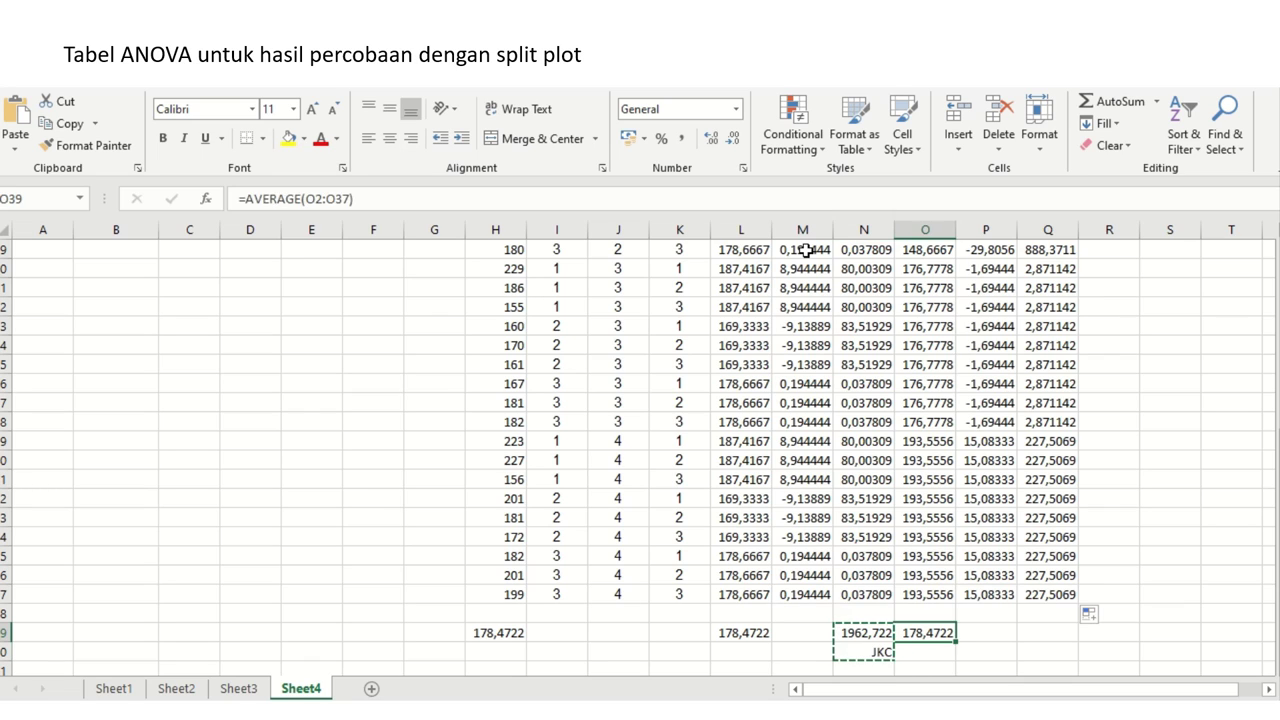
pyautogui.hotkey('ctrl', 'v')
pyautogui.press('Return')
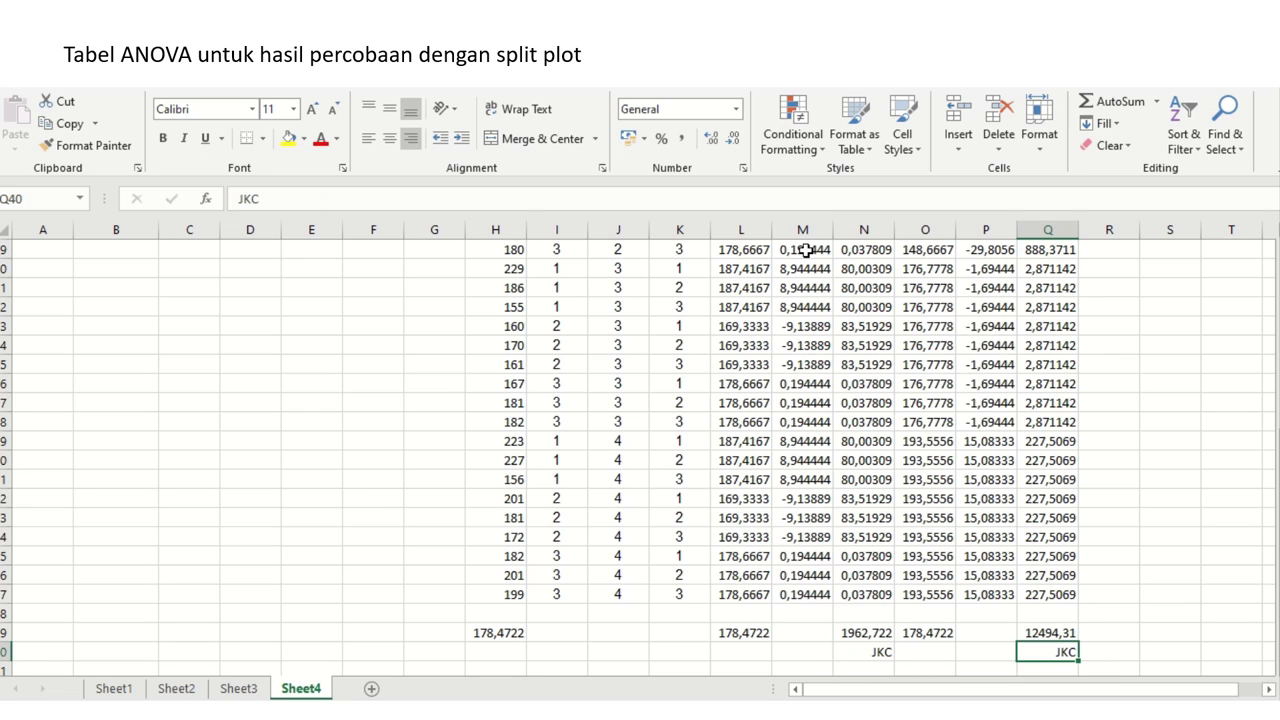
# - Change the copied label in Q40 to JKA
pyautogui.click(285, 207)
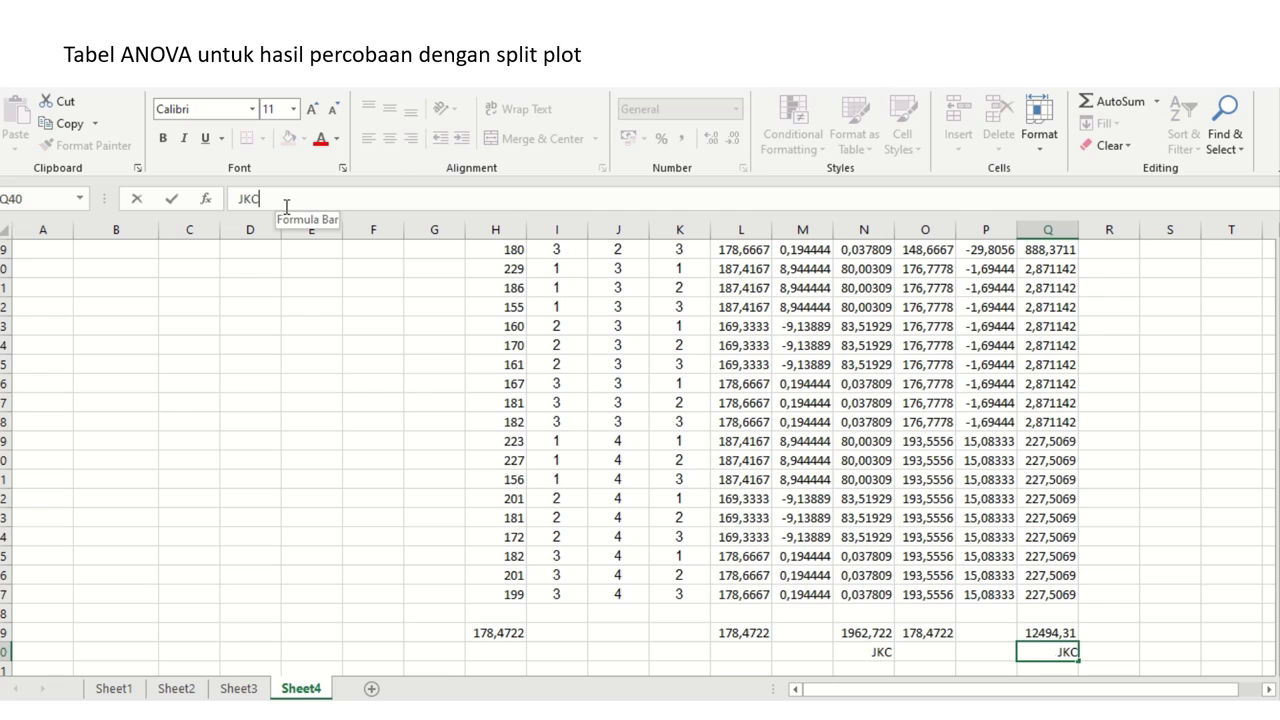
pyautogui.press('BackSpace')
pyautogui.write('A')
pyautogui.press('Return')
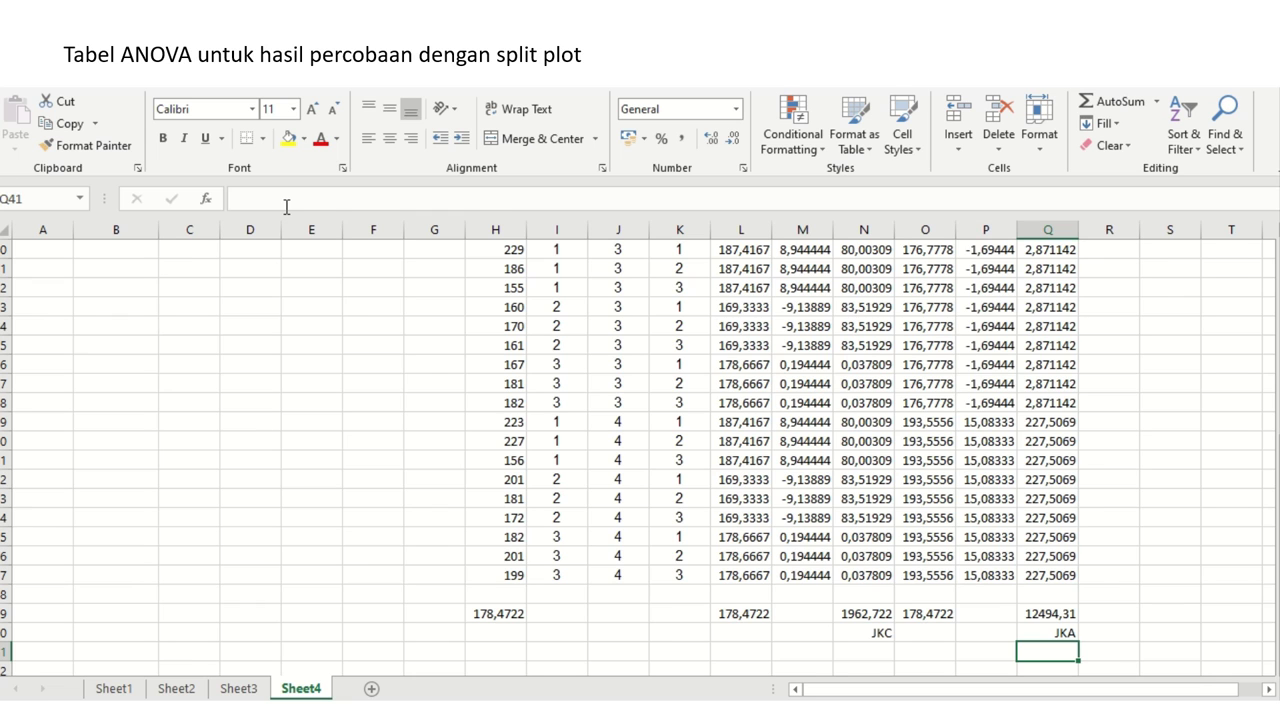
# - Sort the data table H1:Q37 by column A and then by column C, both smallest to largest
pyautogui.press('pageup')
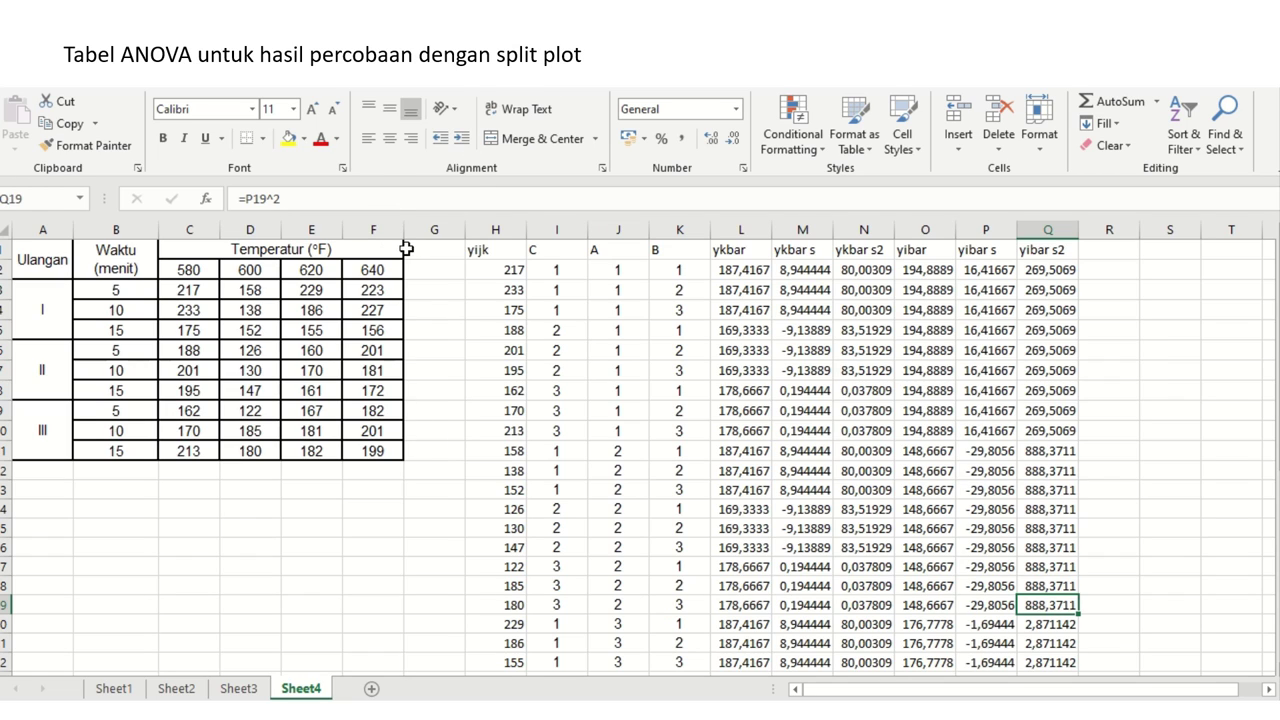
pyautogui.click(506, 251)
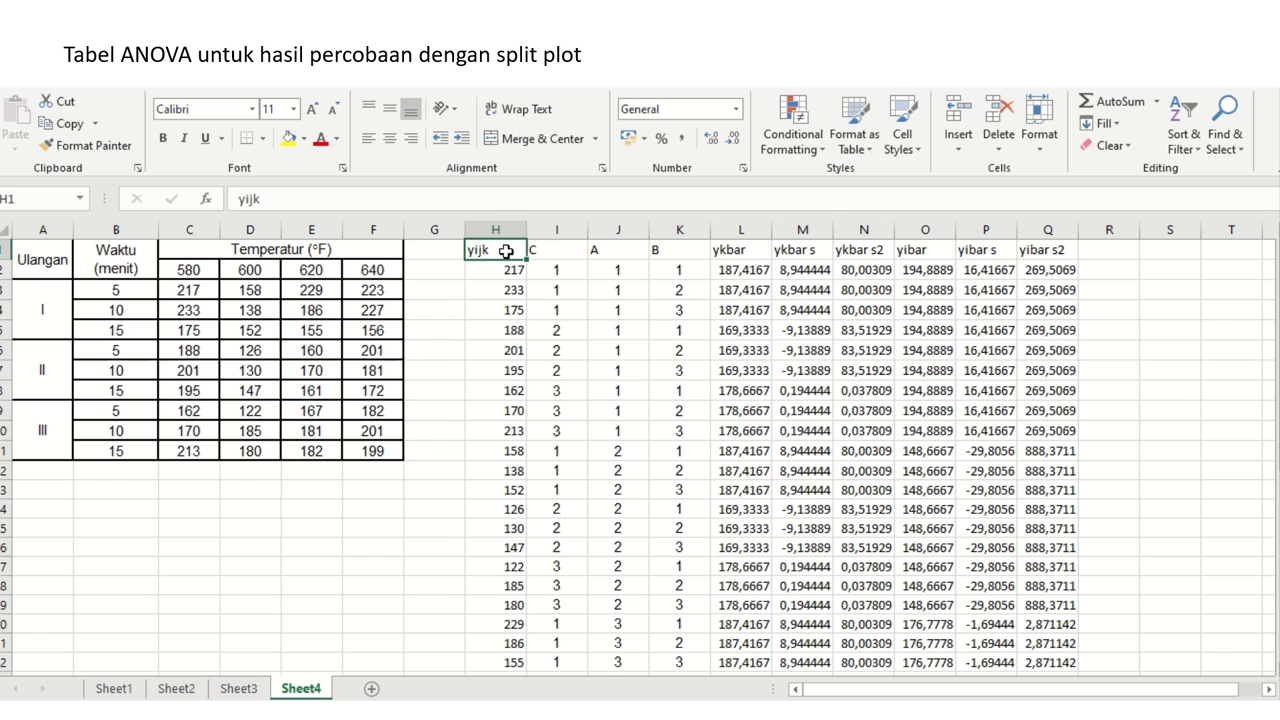
pyautogui.hotkey('shift', 'Right')
pyautogui.hotkey('shift', 'Right')
pyautogui.hotkey('shift', 'Right')
pyautogui.hotkey('shift', 'Right')
pyautogui.hotkey('shift', 'Right')
pyautogui.hotkey('shift', 'Right')
pyautogui.hotkey('shift', 'Right')
pyautogui.hotkey('shift', 'Right')
pyautogui.hotkey('shift', 'Right')
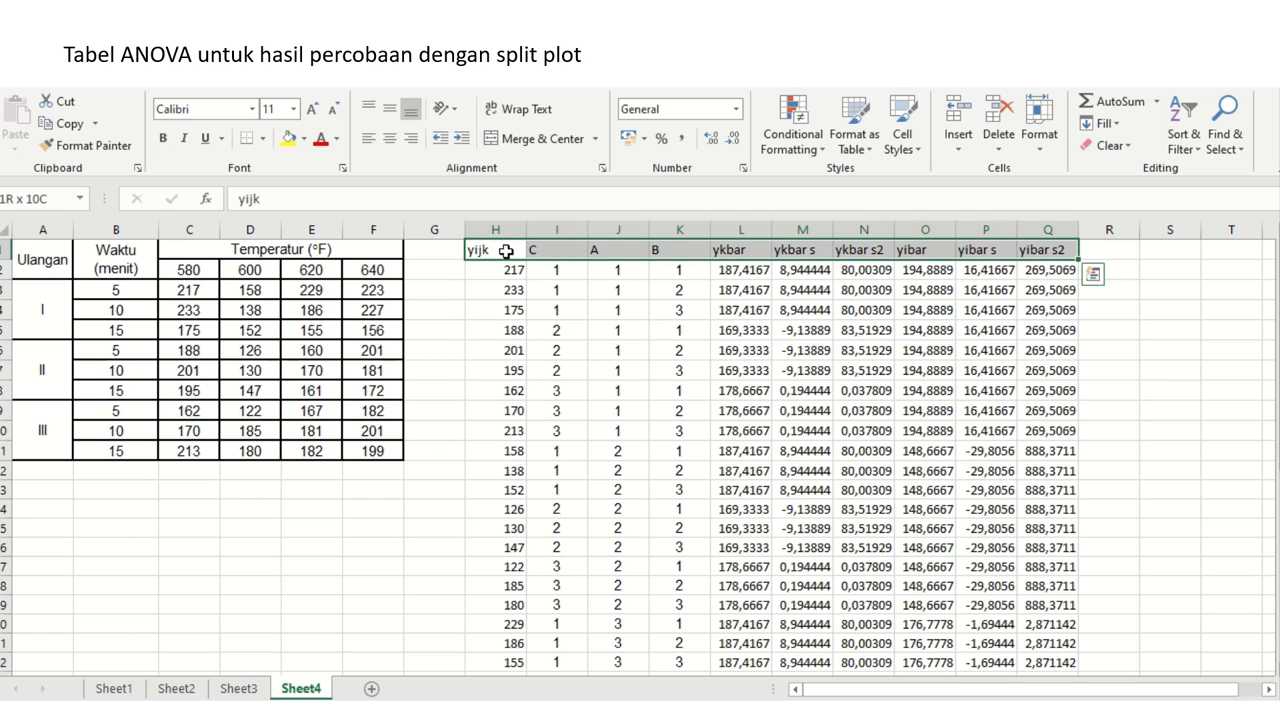
pyautogui.hotkey('shift', 'Down')
pyautogui.hotkey('shift', 'Down')
pyautogui.hotkey('shift', 'Down')
pyautogui.hotkey('shift', 'Down')
pyautogui.hotkey('shift', 'Down')
pyautogui.hotkey('shift', 'Down')
pyautogui.hotkey('shift', 'Down')
pyautogui.hotkey('shift', 'Down')
pyautogui.hotkey('shift', 'Down')
pyautogui.hotkey('shift', 'Down')
pyautogui.hotkey('shift', 'Down')
pyautogui.hotkey('shift', 'Down')
pyautogui.hotkey('shift', 'Down')
pyautogui.hotkey('shift', 'Down')
pyautogui.hotkey('shift', 'Down')
pyautogui.hotkey('shift', 'Down')
pyautogui.hotkey('shift', 'Down')
pyautogui.hotkey('shift', 'Down')
pyautogui.hotkey('shift', 'Down')
pyautogui.hotkey('shift', 'Down')
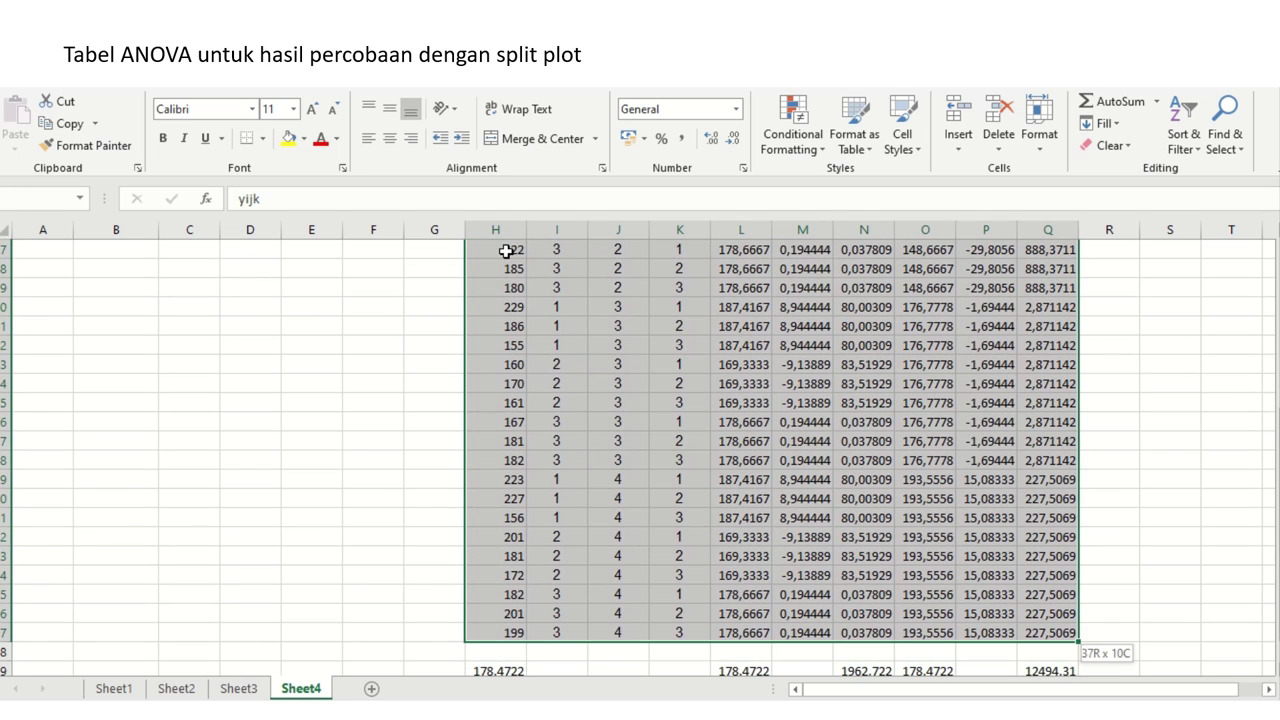
pyautogui.click(1180, 145)
pyautogui.click(1185, 215)
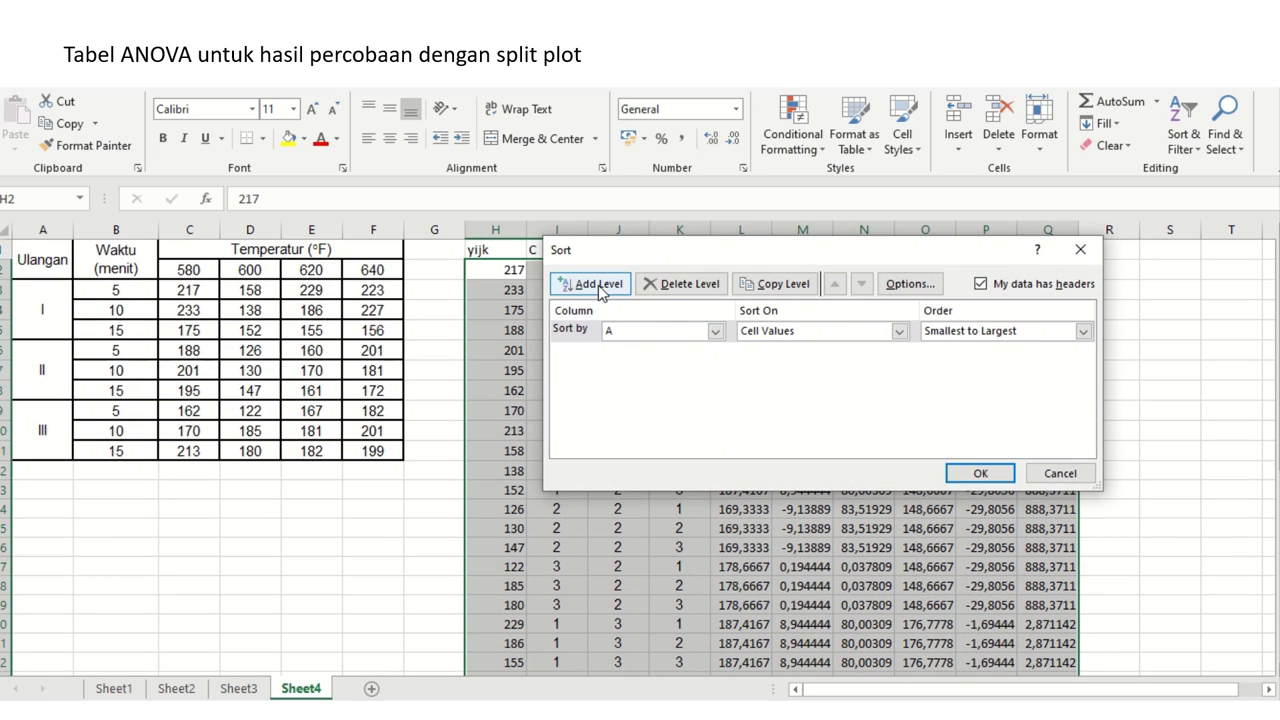
pyautogui.click(594, 284)
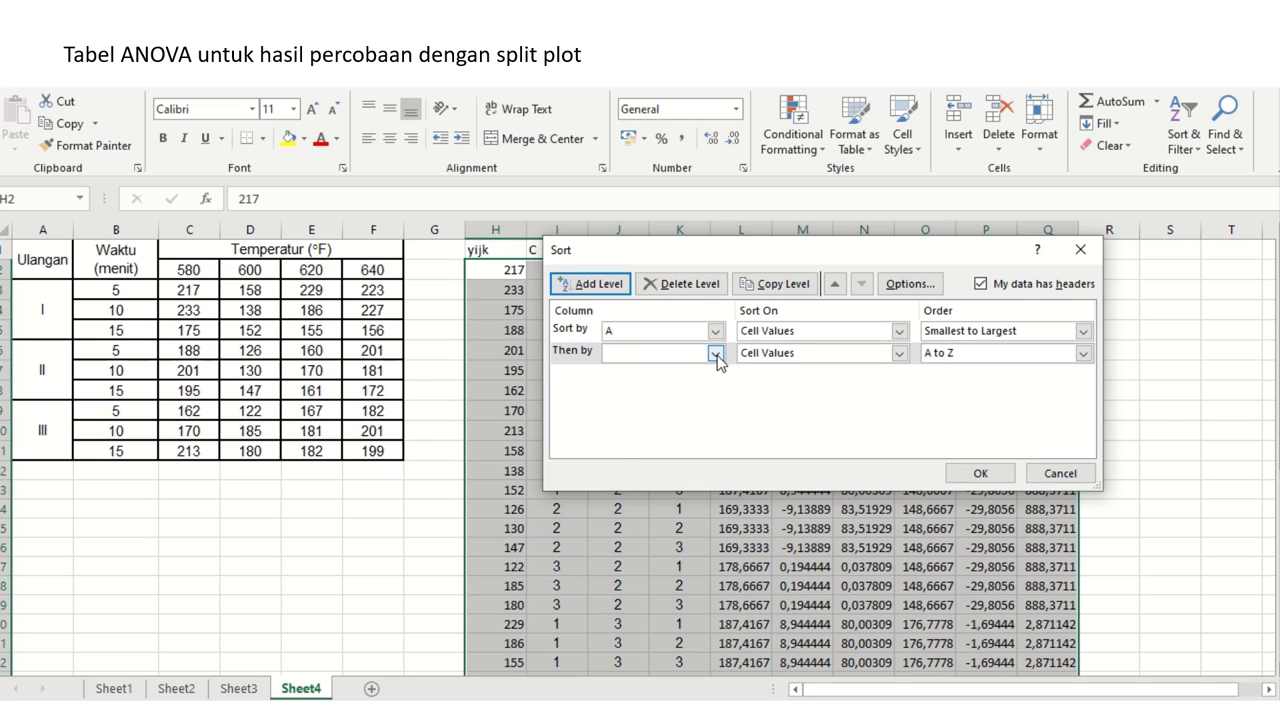
pyautogui.click(716, 356)
pyautogui.click(703, 384)
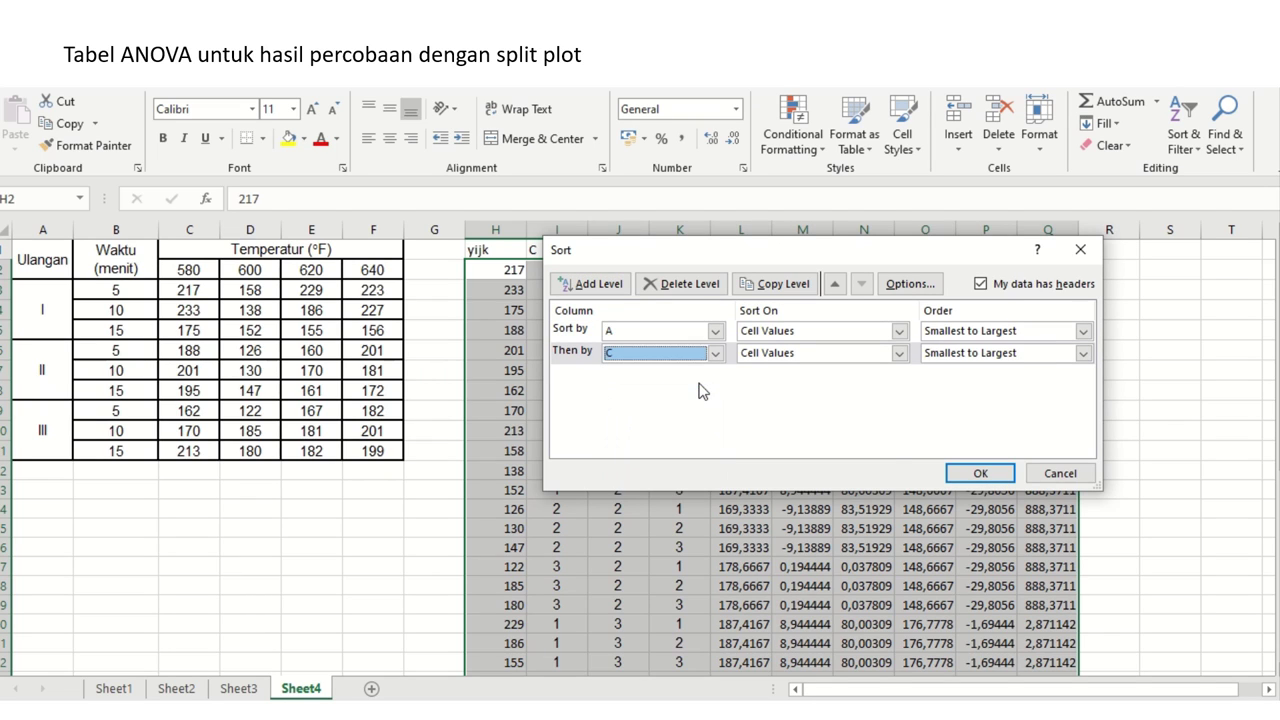
pyautogui.click(970, 472)
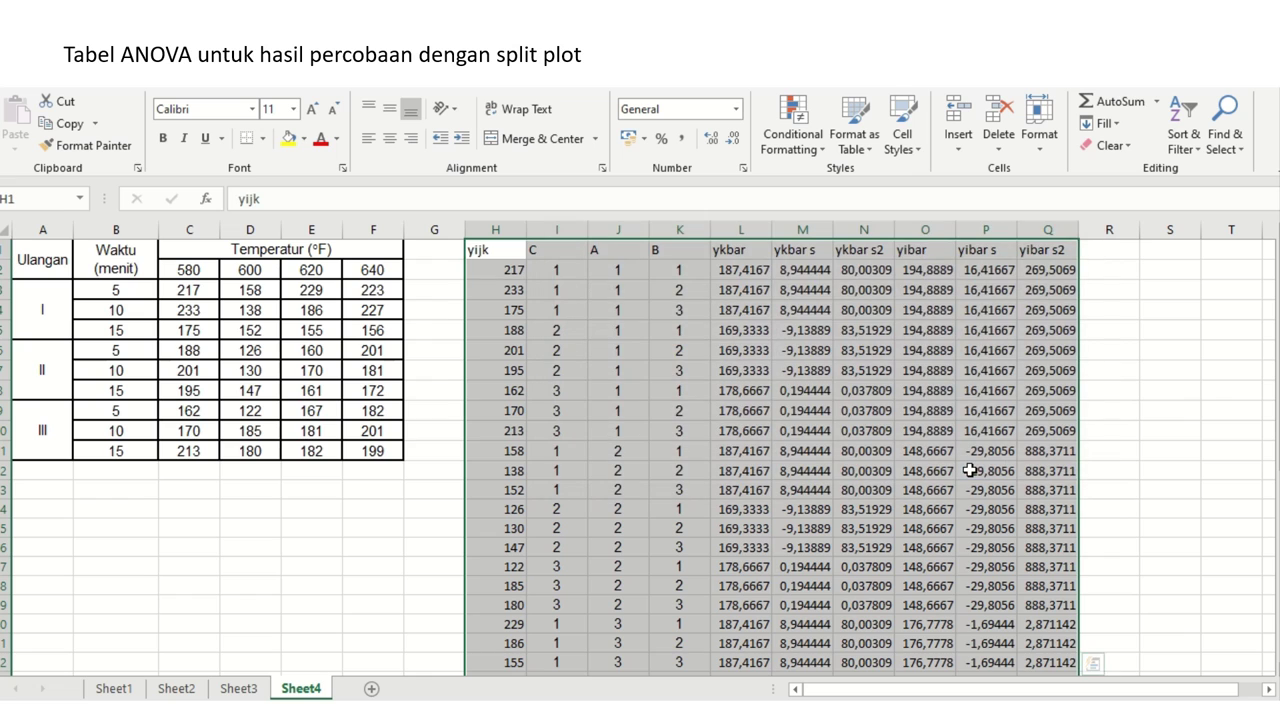
# - Copy the three yibar headers from O1:Q1 to R1:T1
pyautogui.click(1125, 246)
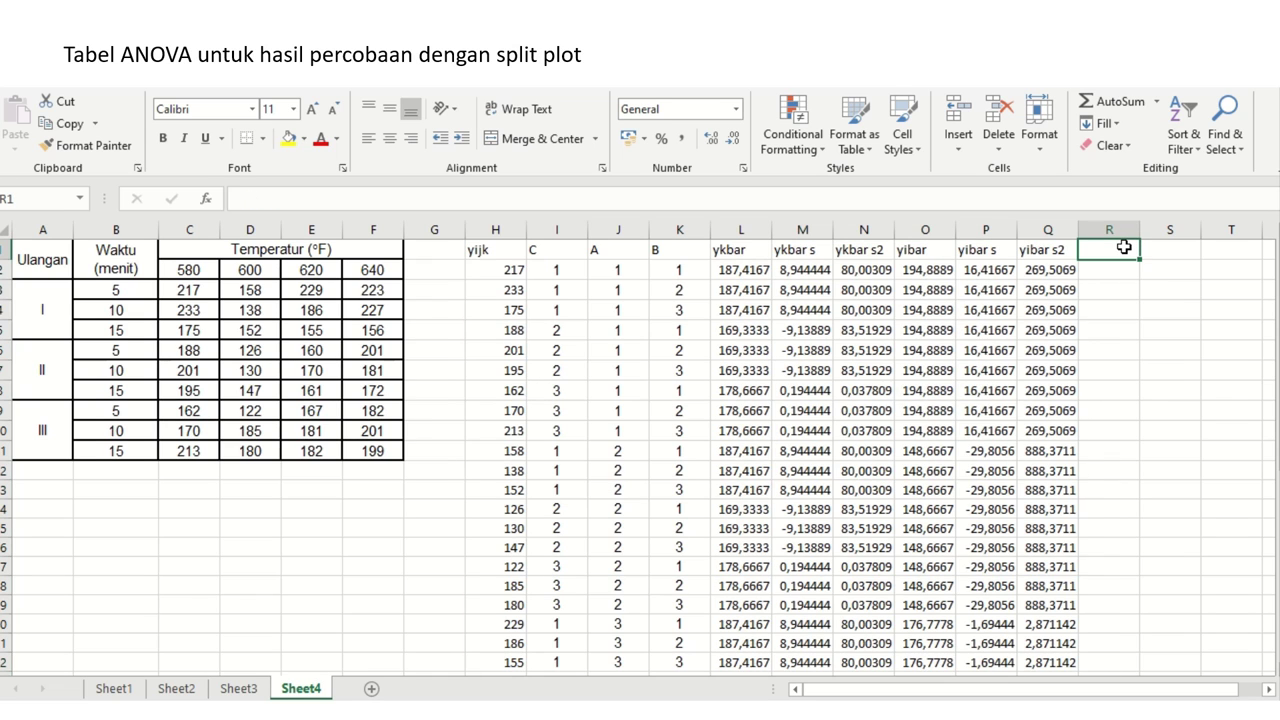
pyautogui.press('Left')
pyautogui.press('Left')
pyautogui.press('Left')
pyautogui.press('Right')
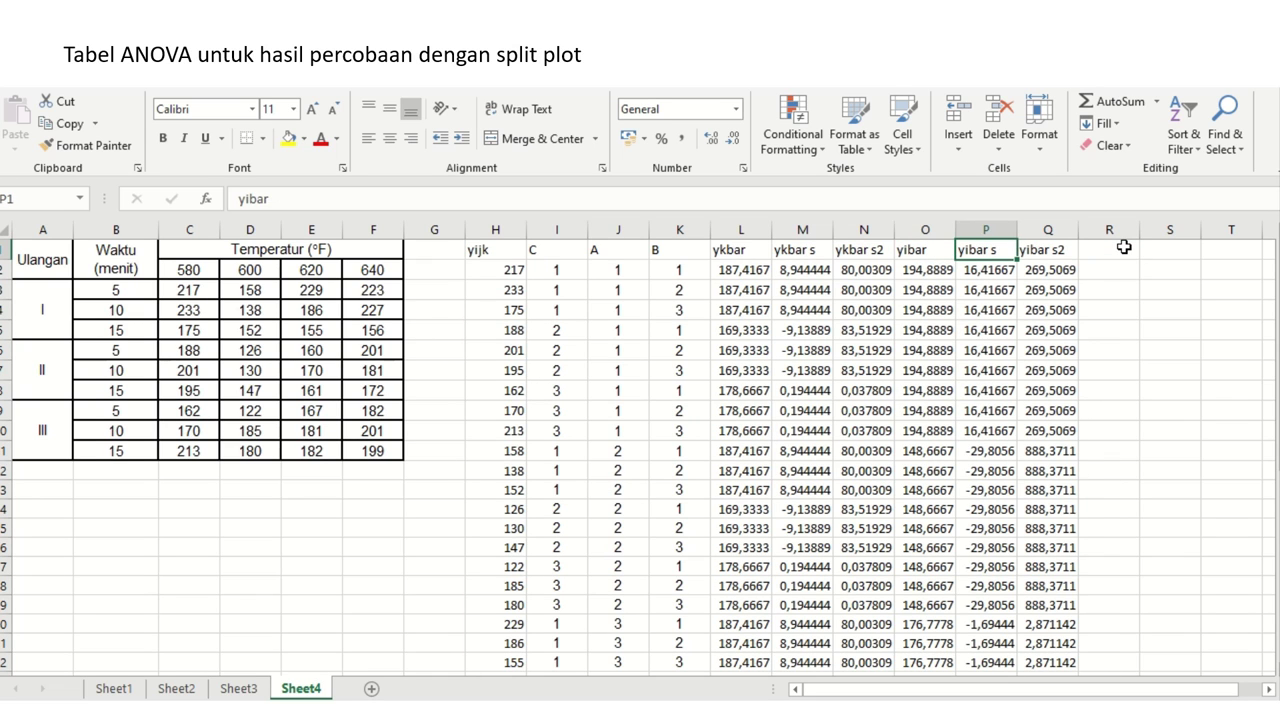
pyautogui.press('Left')
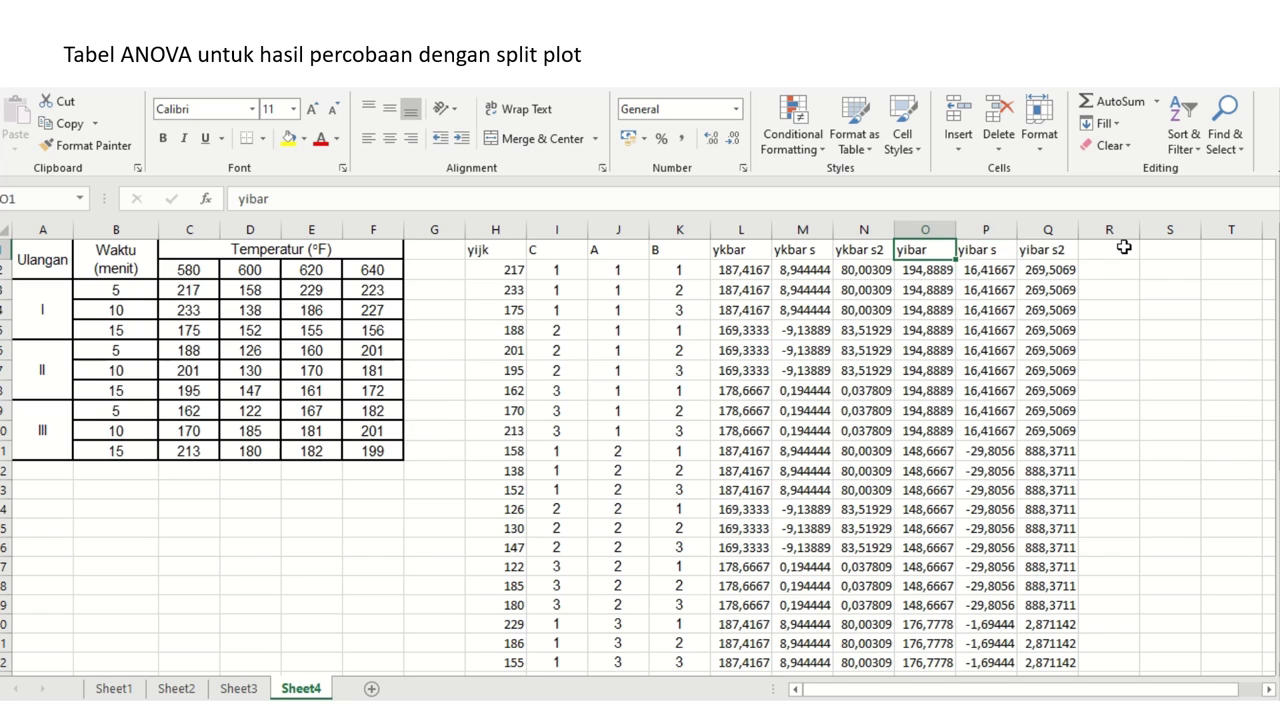
pyautogui.hotkey('shift', 'Right')
pyautogui.hotkey('shift', 'Right')
pyautogui.hotkey('ctrl', 'c')
pyautogui.click(1124, 246)
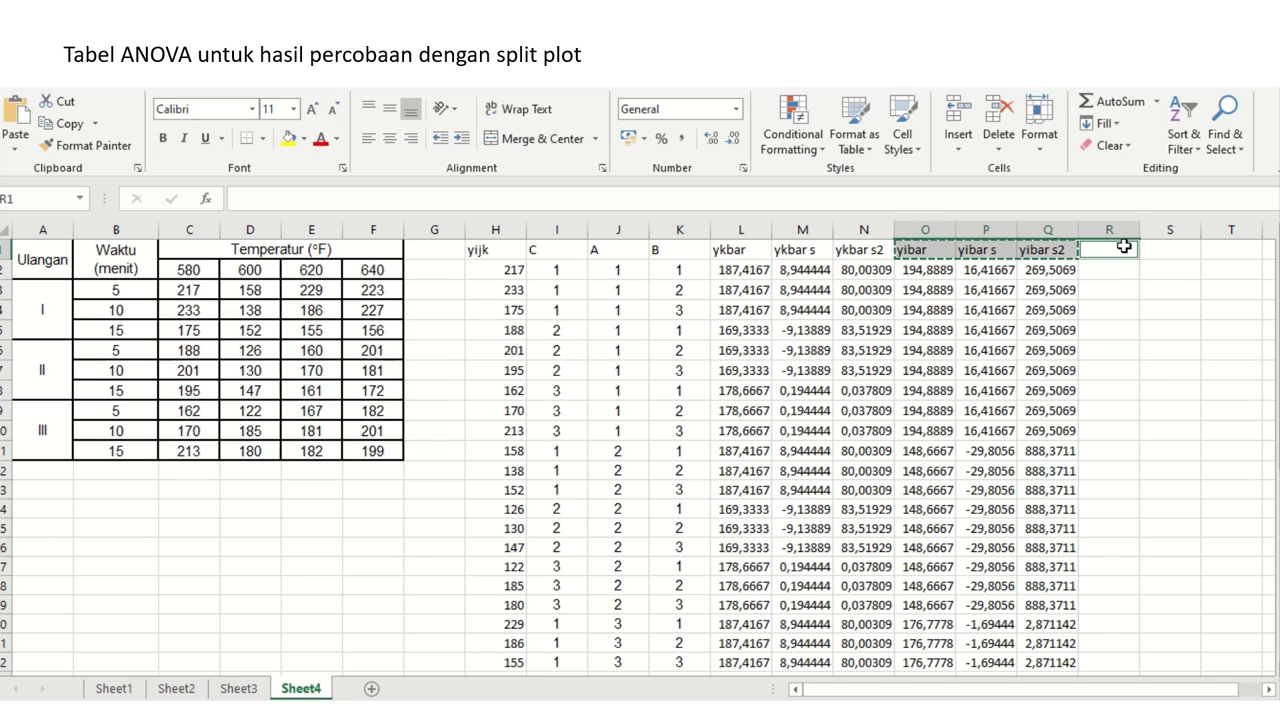
pyautogui.press('Return')
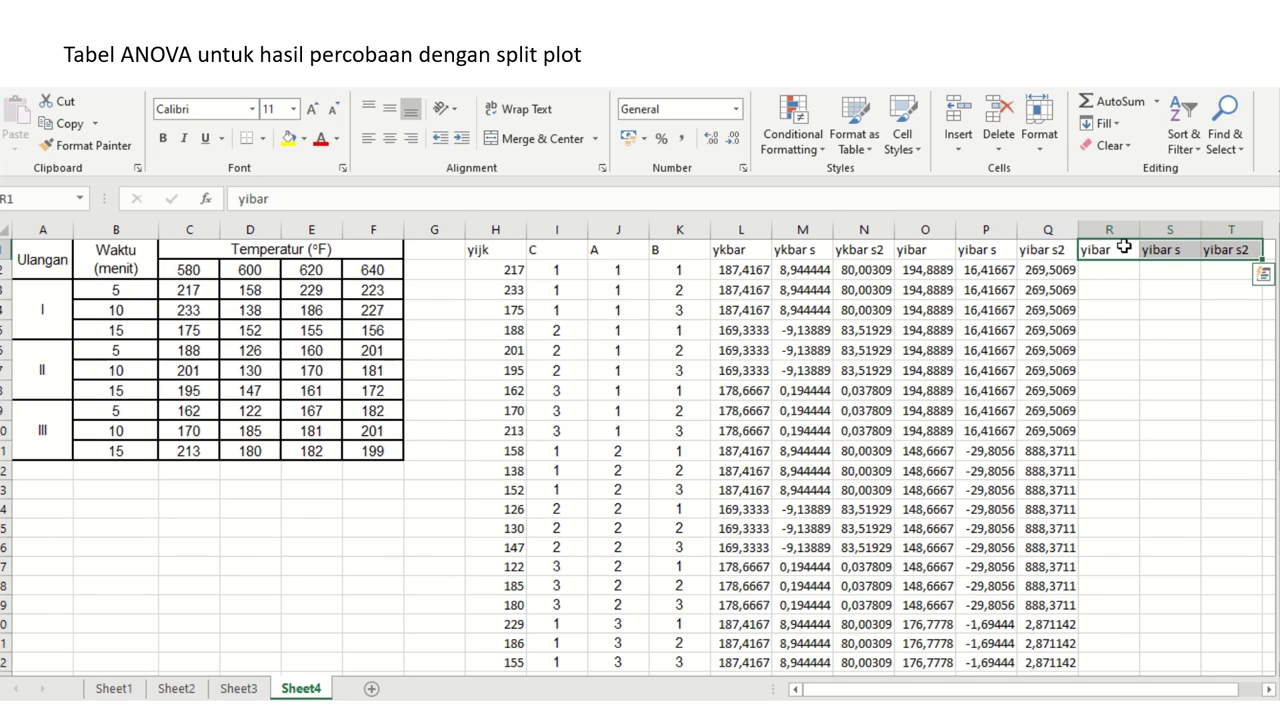
# - Rename the copied headers in R1 and S1 to yikbar and yikbar s
pyautogui.doubleClick(1121, 245)
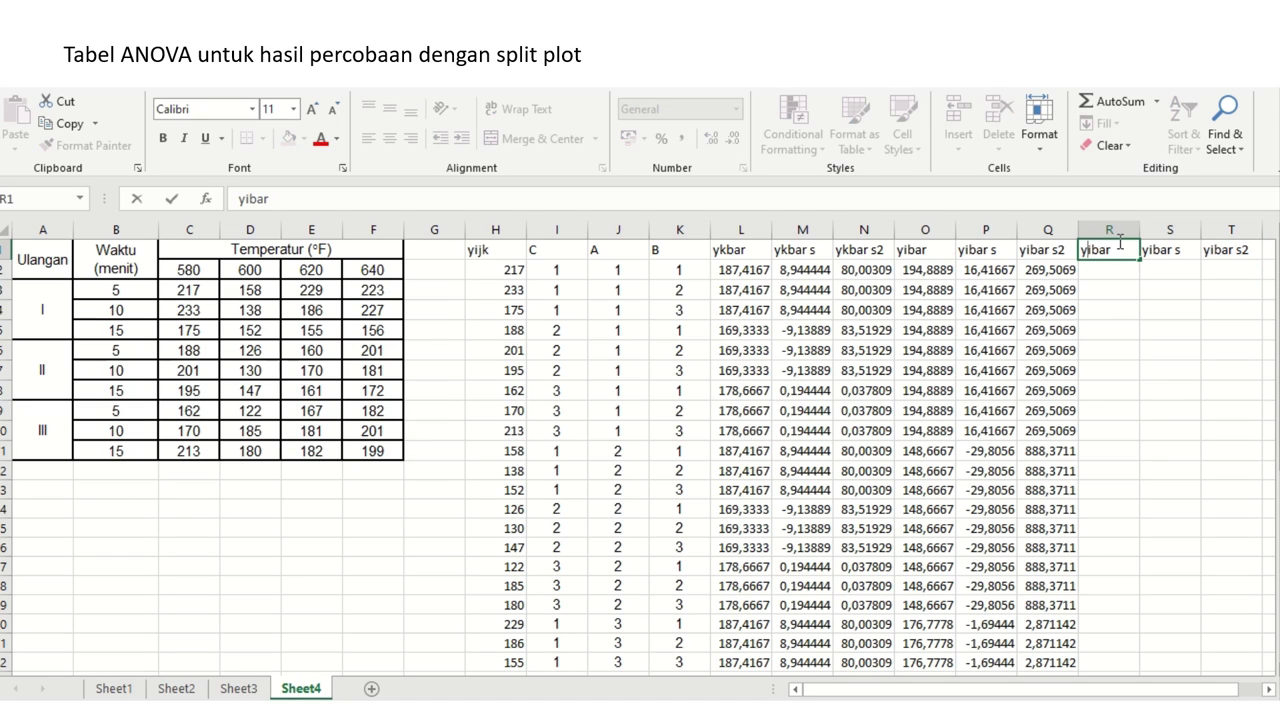
pyautogui.write('k')
pyautogui.press('Return')
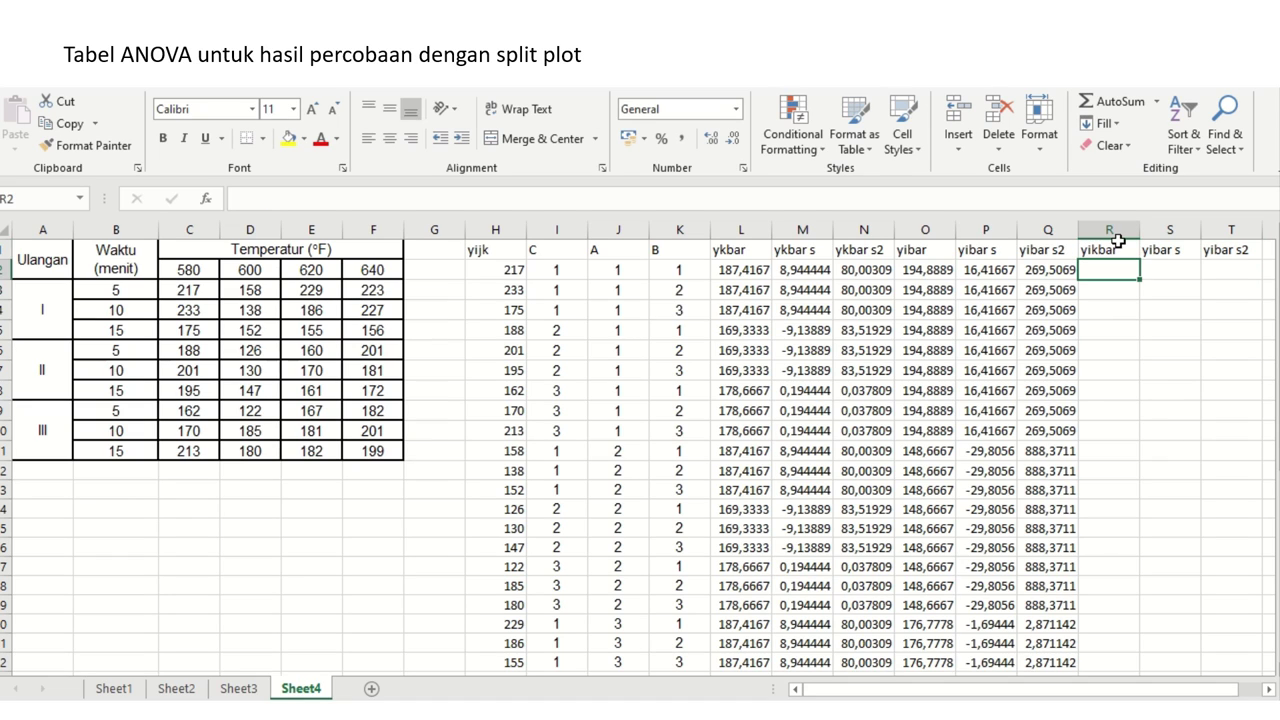
pyautogui.press('Up')
pyautogui.press('Right')
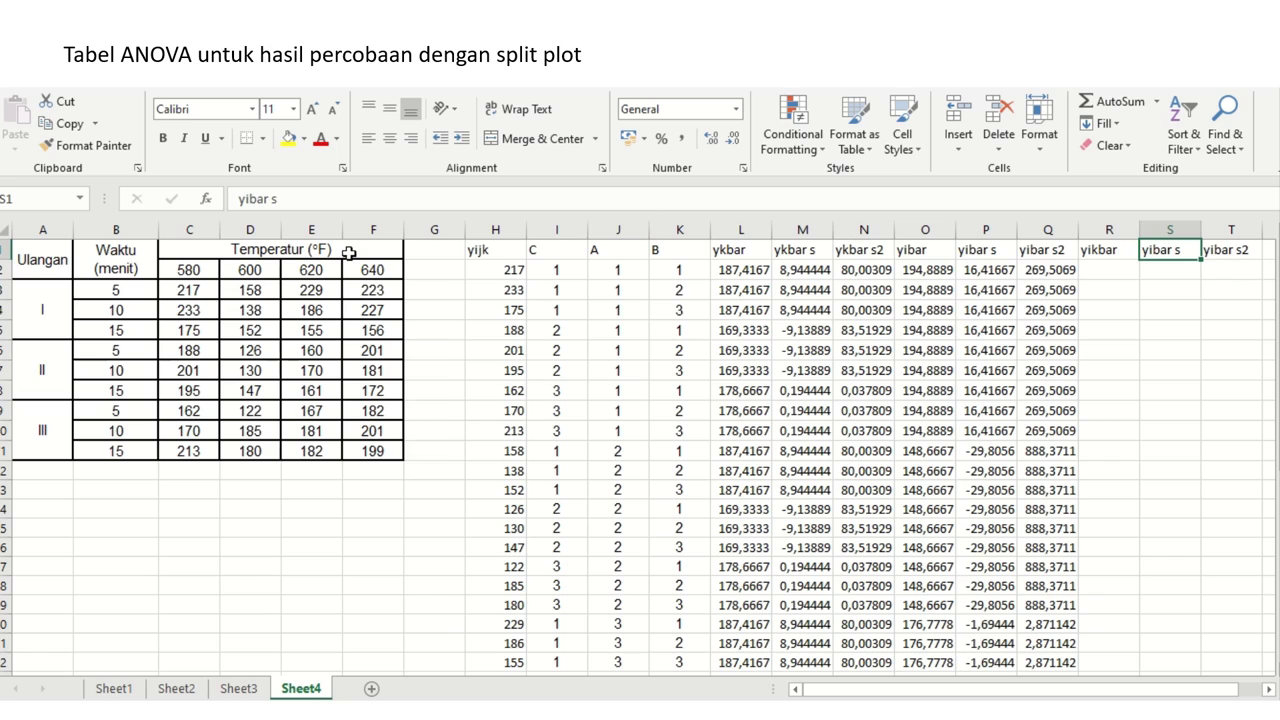
pyautogui.click(251, 197)
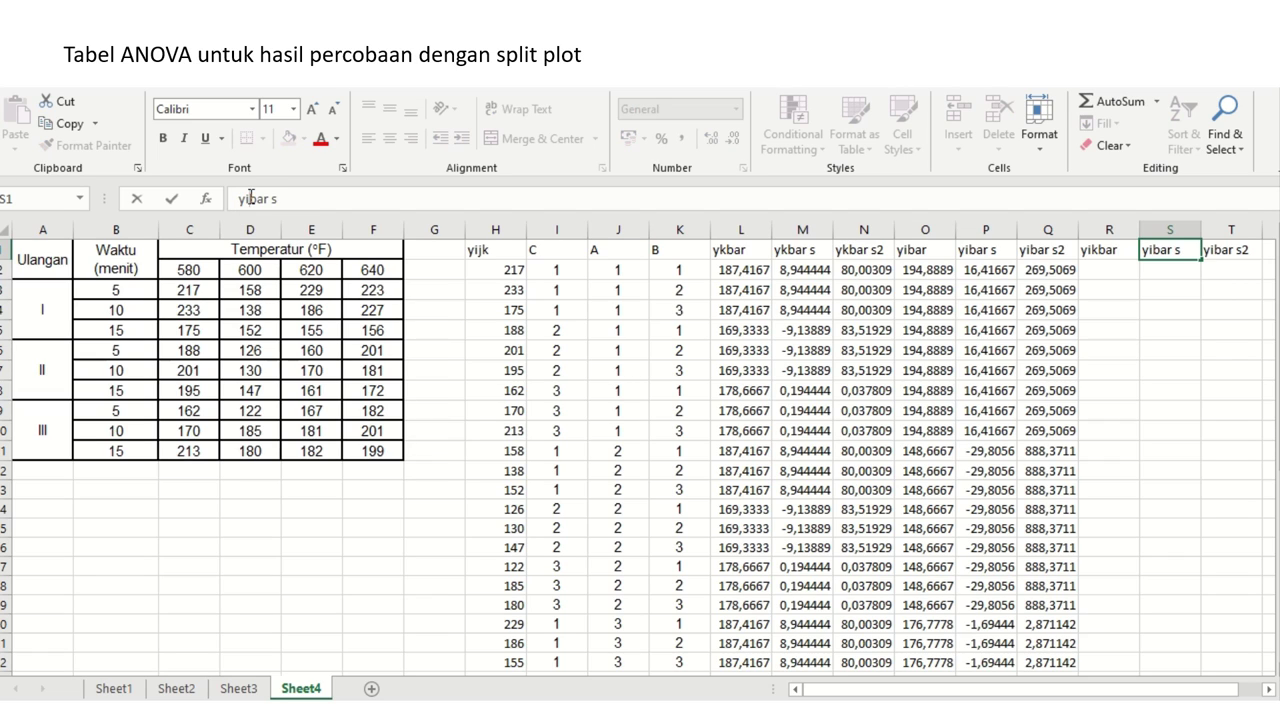
pyautogui.write('k')
pyautogui.press('Return')
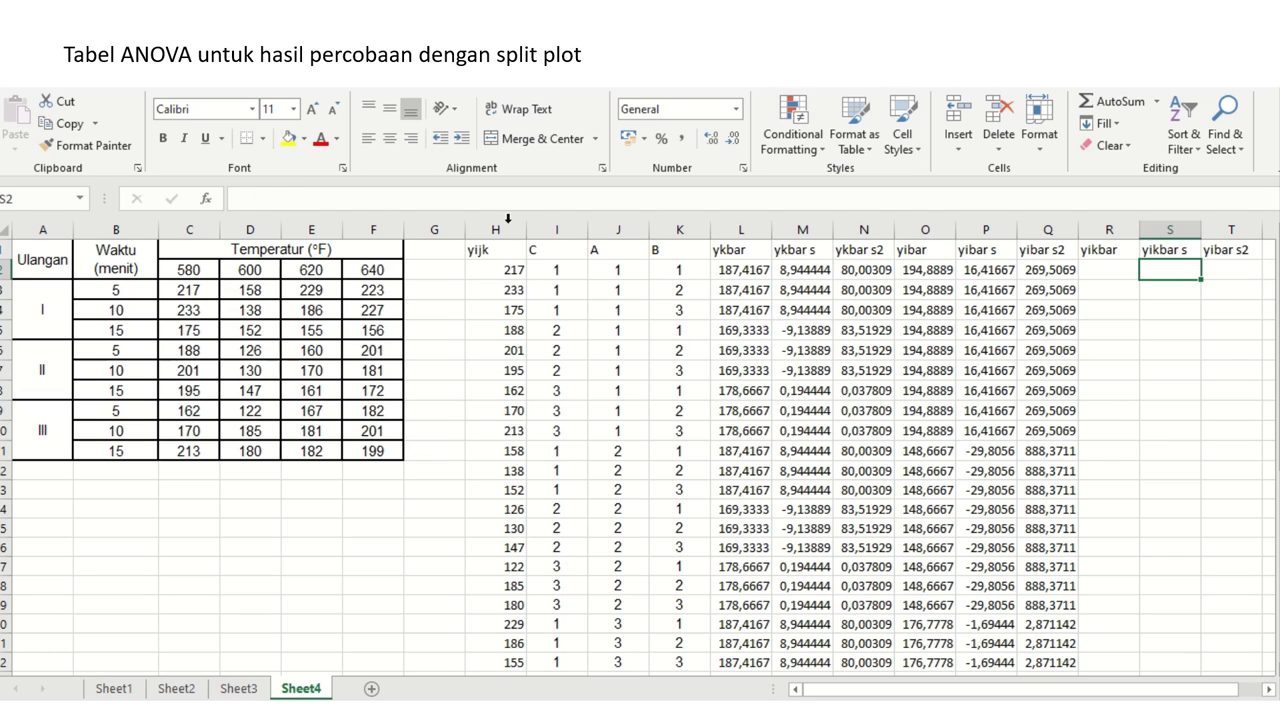
# - Rename the copied header in T1 to yikbar s2
pyautogui.press('Up')
pyautogui.press('Right')
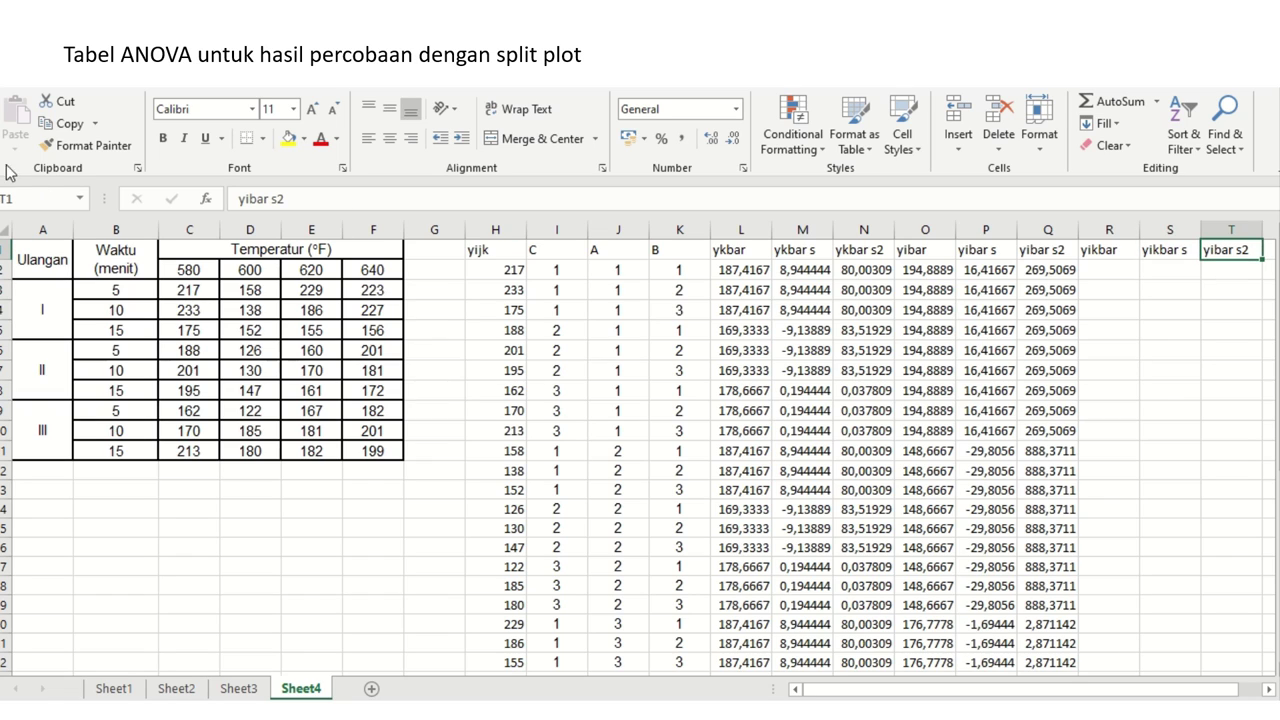
pyautogui.click(250, 198)
pyautogui.write('k')
pyautogui.press('Return')
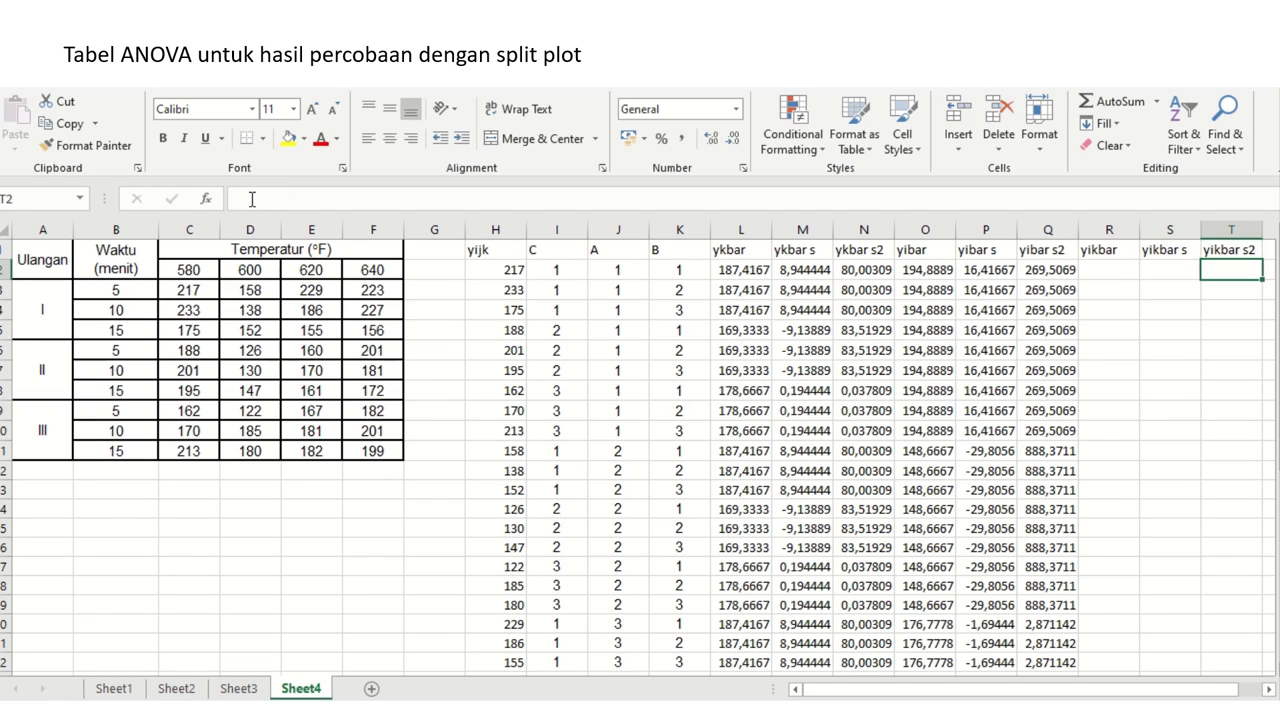
# - Enter a formula in R2 under yikbar that averages the first three yijk values, H2:H4
pyautogui.press('Left')
pyautogui.press('Left')
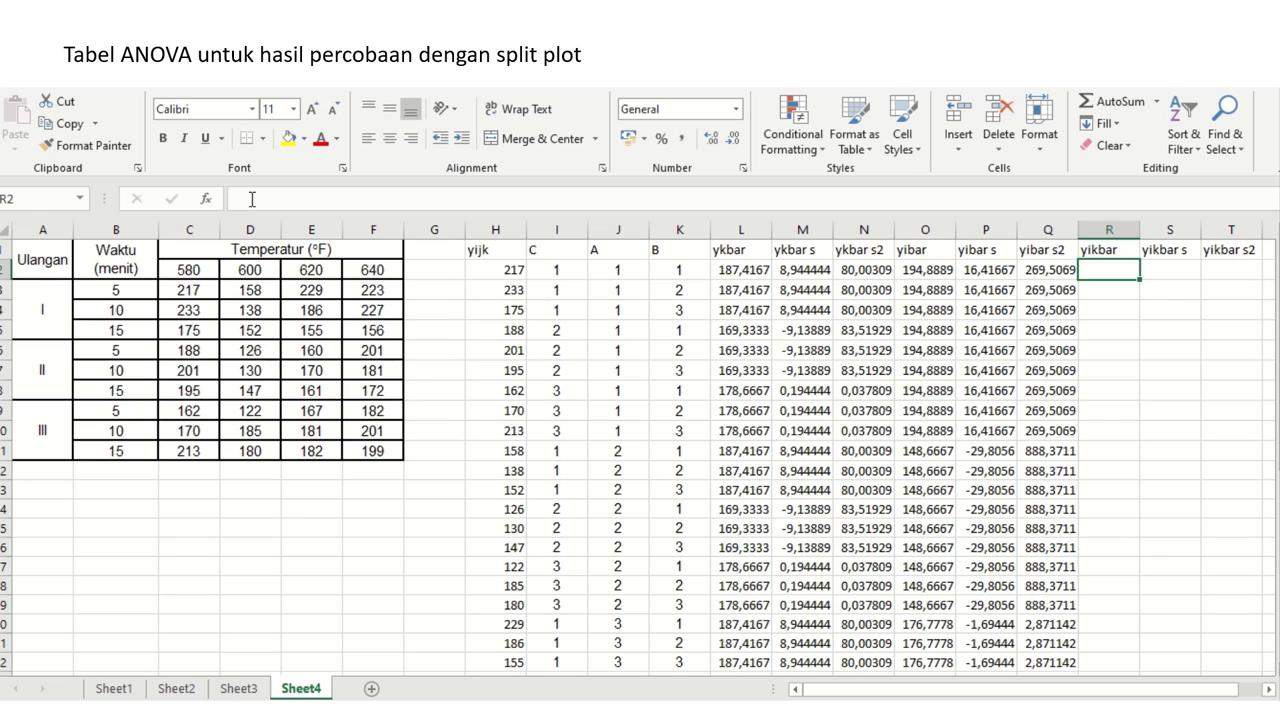
pyautogui.write('=average')
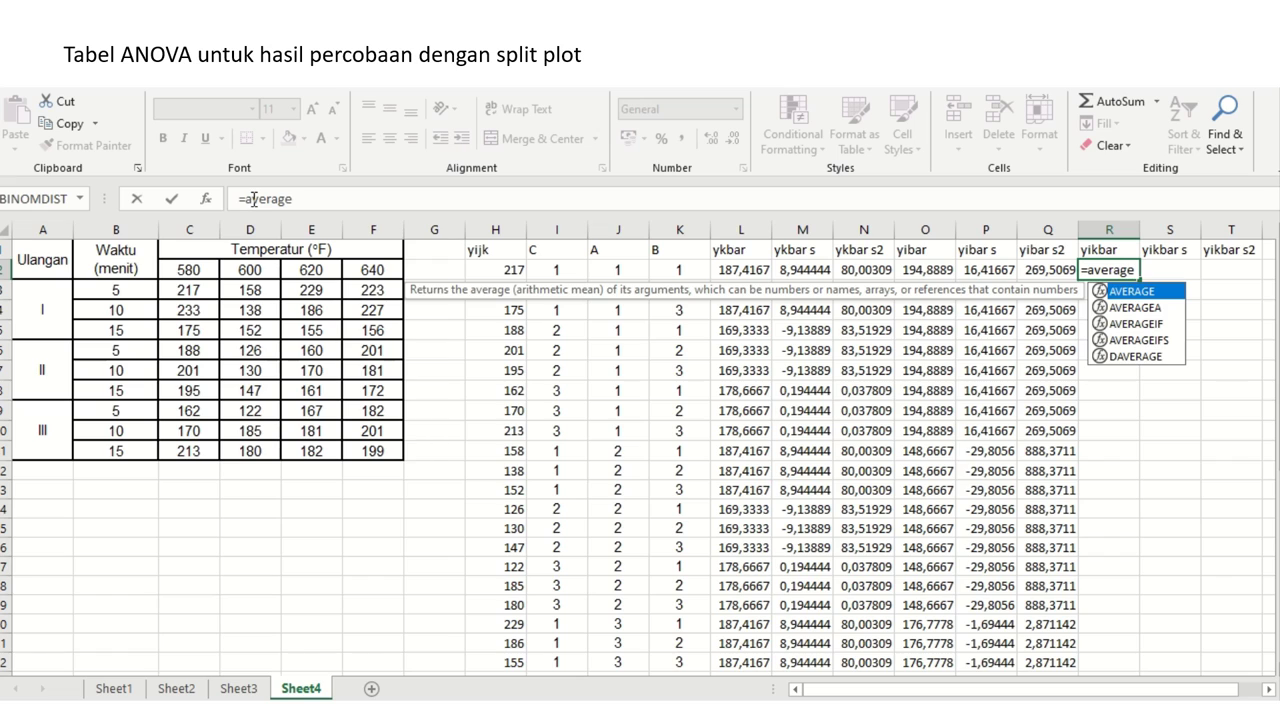
pyautogui.write('(')
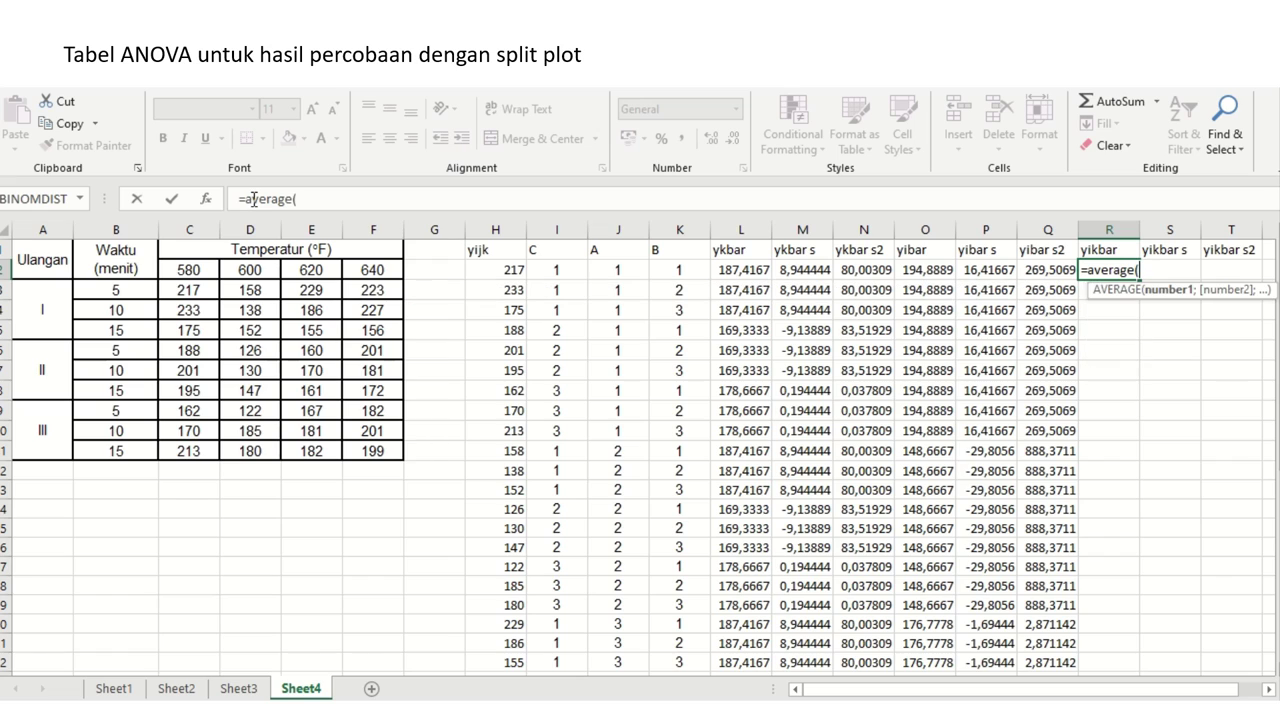
pyautogui.click(514, 269)
pyautogui.moveTo(514, 269); pyautogui.dragTo(514, 309)
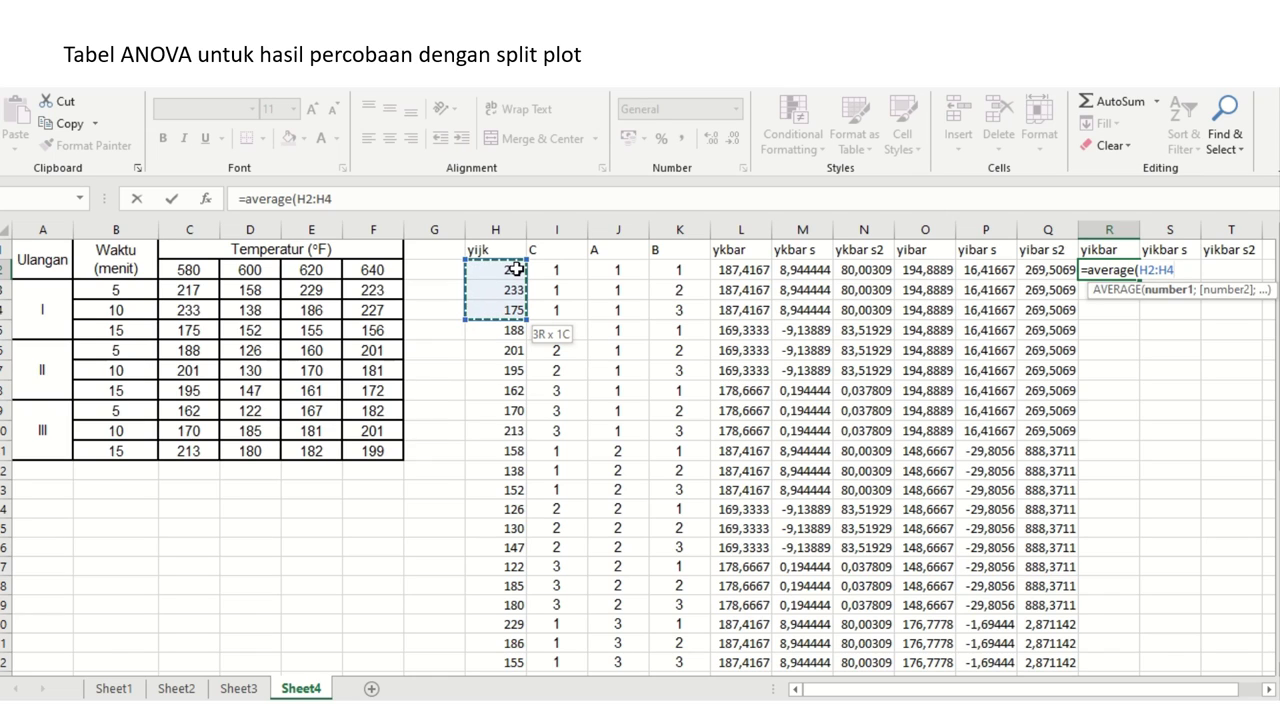
pyautogui.press('Return')
pyautogui.press('Up')
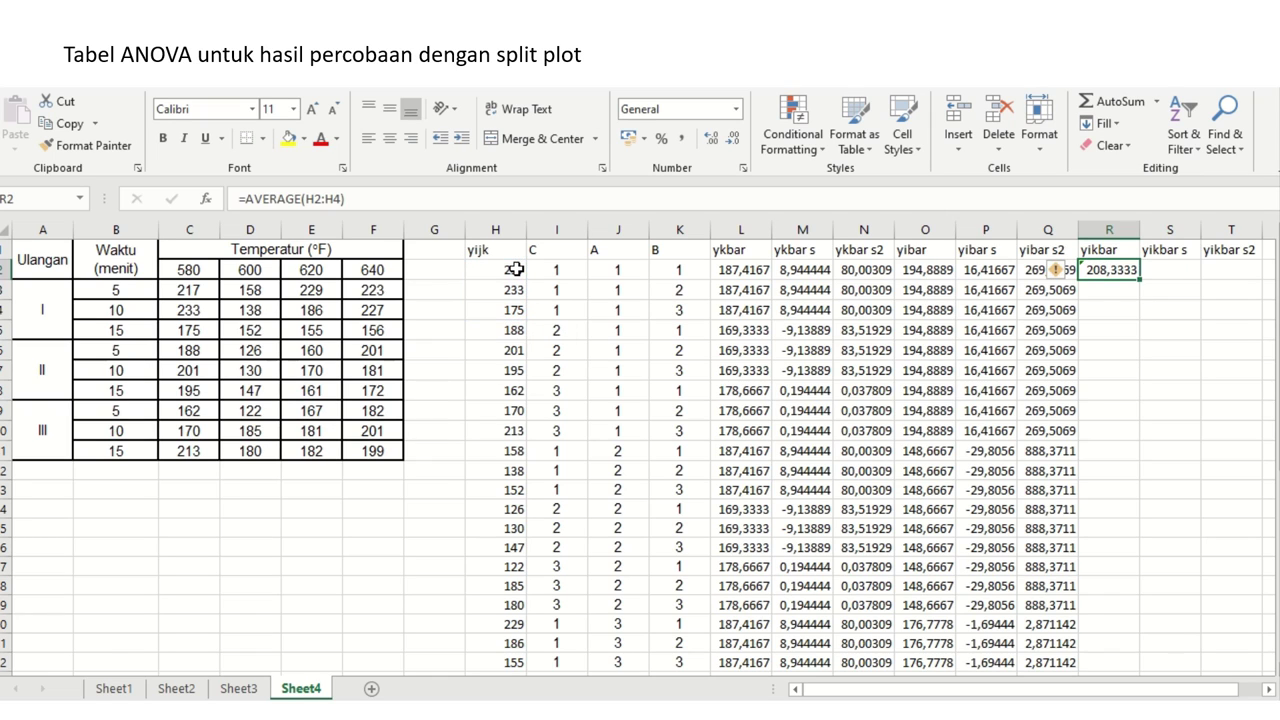
# - Copy the three-row average formula from R2 to R5, and from there to R8
pyautogui.hotkey('ctrl', 'c')
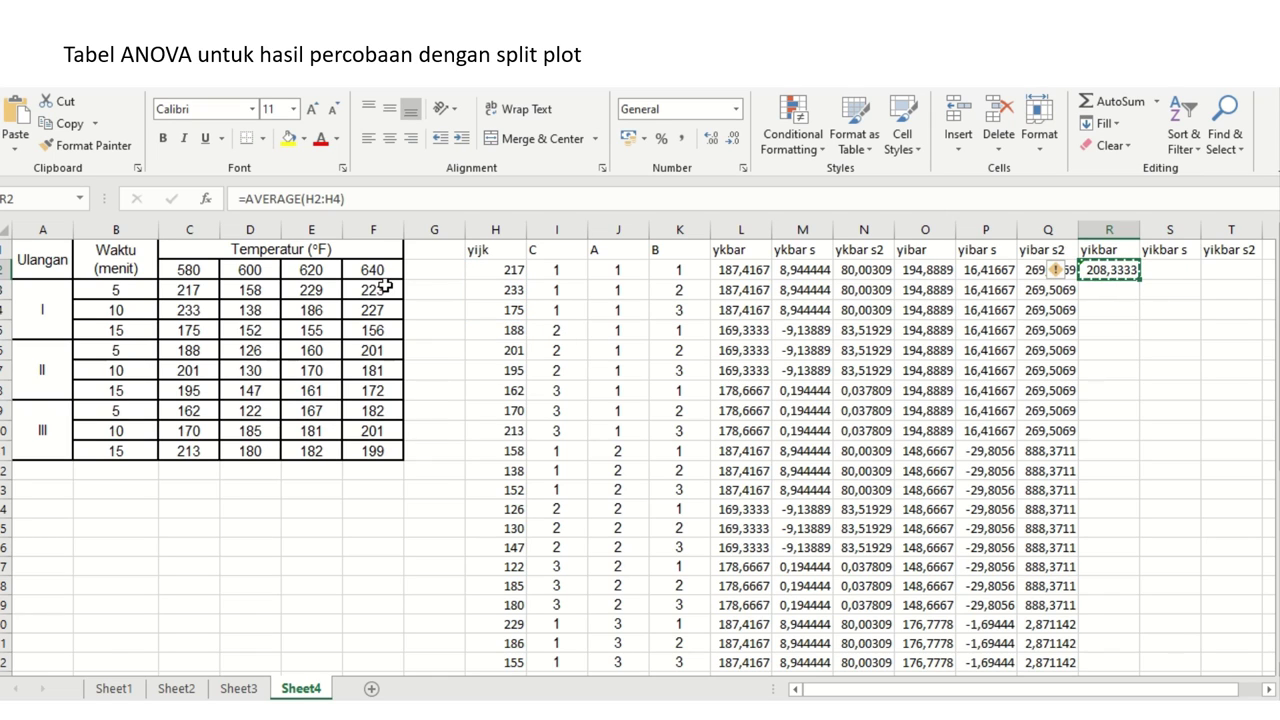
pyautogui.press('Down')
pyautogui.press('Down')
pyautogui.press('Down')
pyautogui.press('Return')
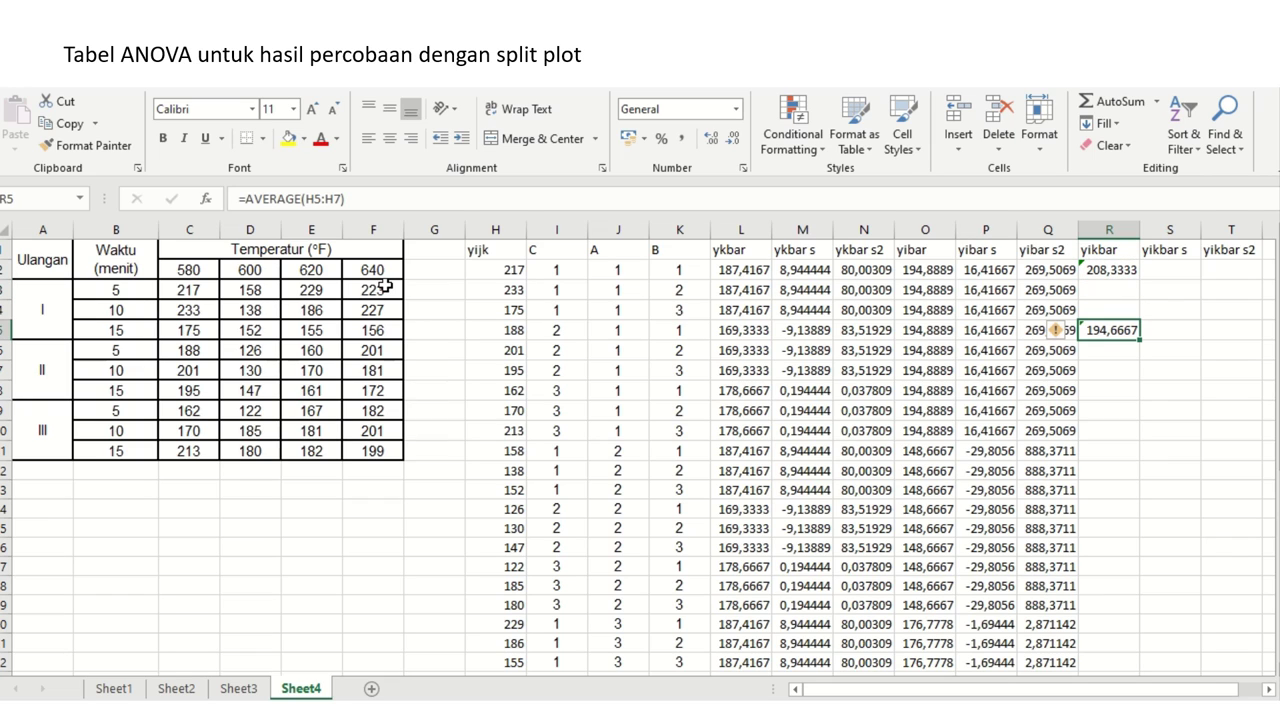
pyautogui.hotkey('ctrl', 'c')
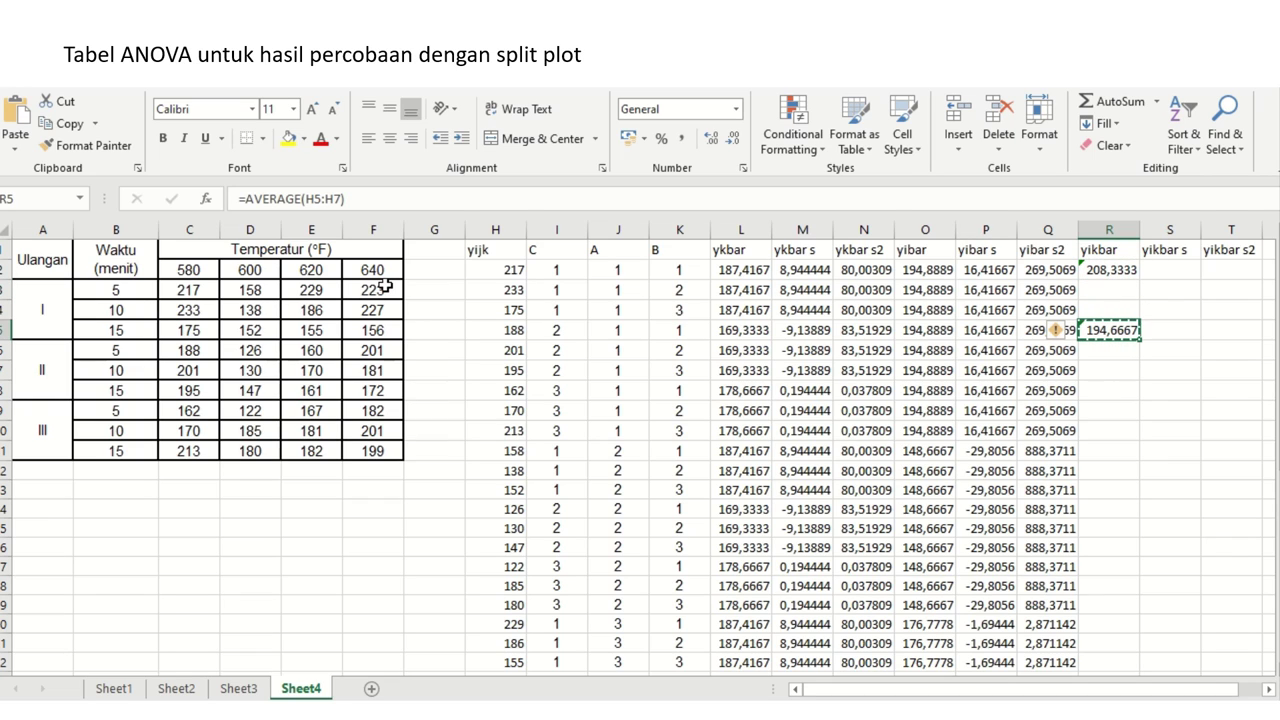
pyautogui.press('Down')
pyautogui.press('Down')
pyautogui.press('Down')
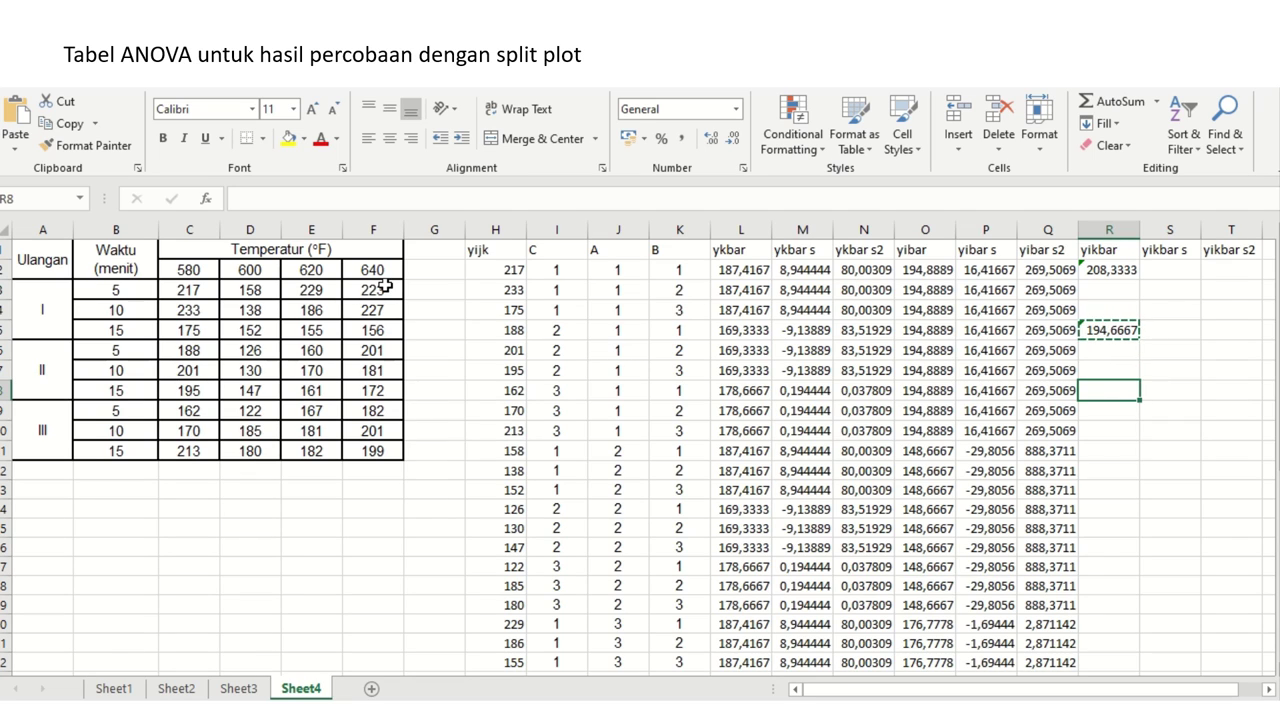
pyautogui.press('Return')
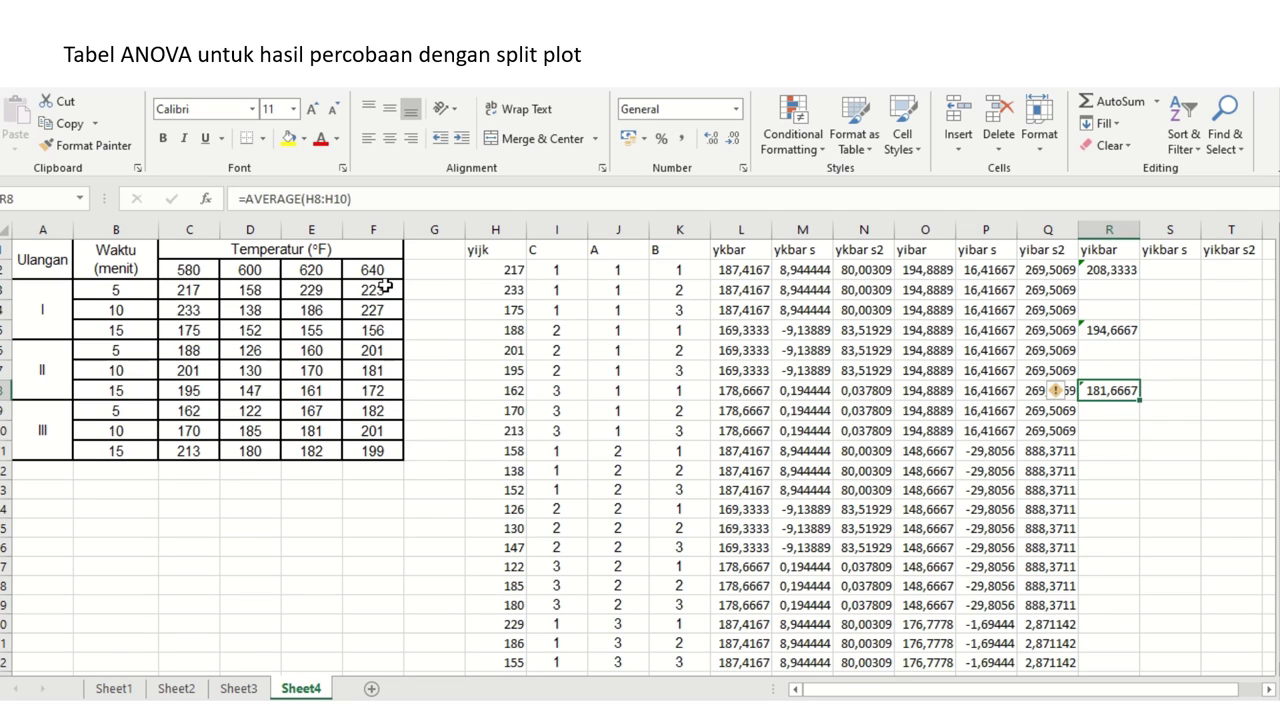
# - Copy the three-row average formula from R8 to R11, and from there to R14
pyautogui.hotkey('ctrl', 'c')
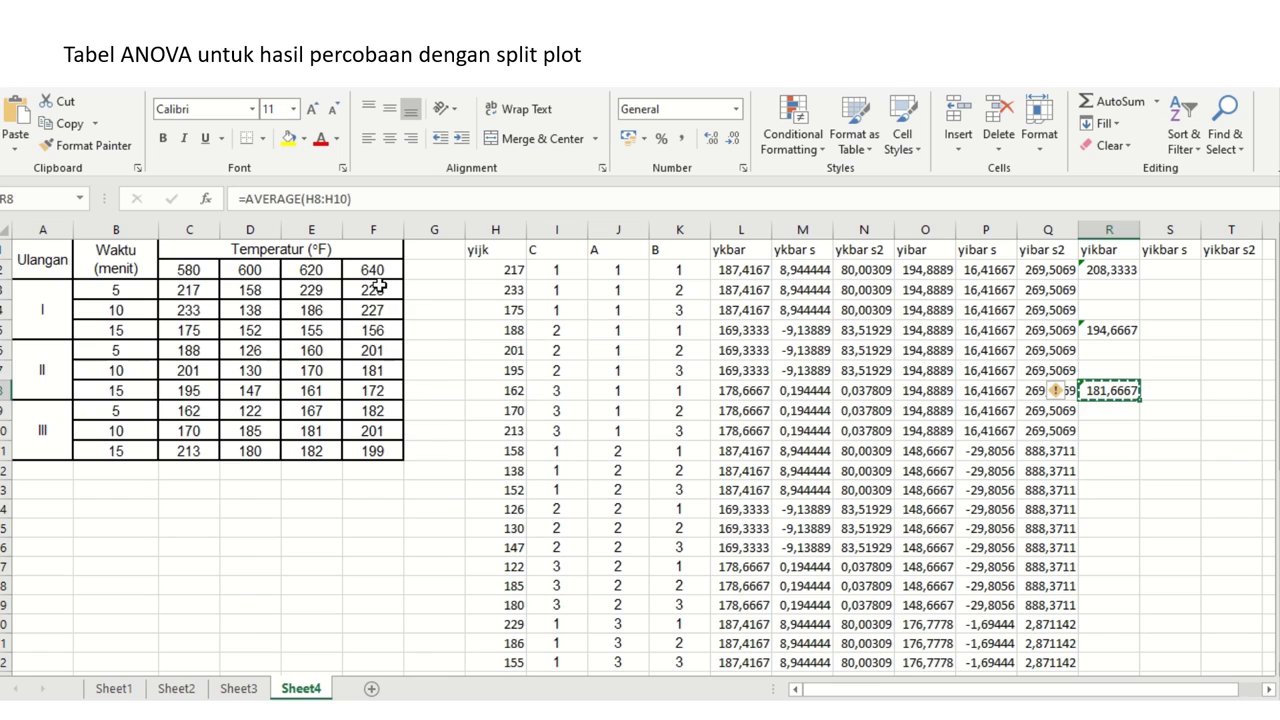
pyautogui.press('Down')
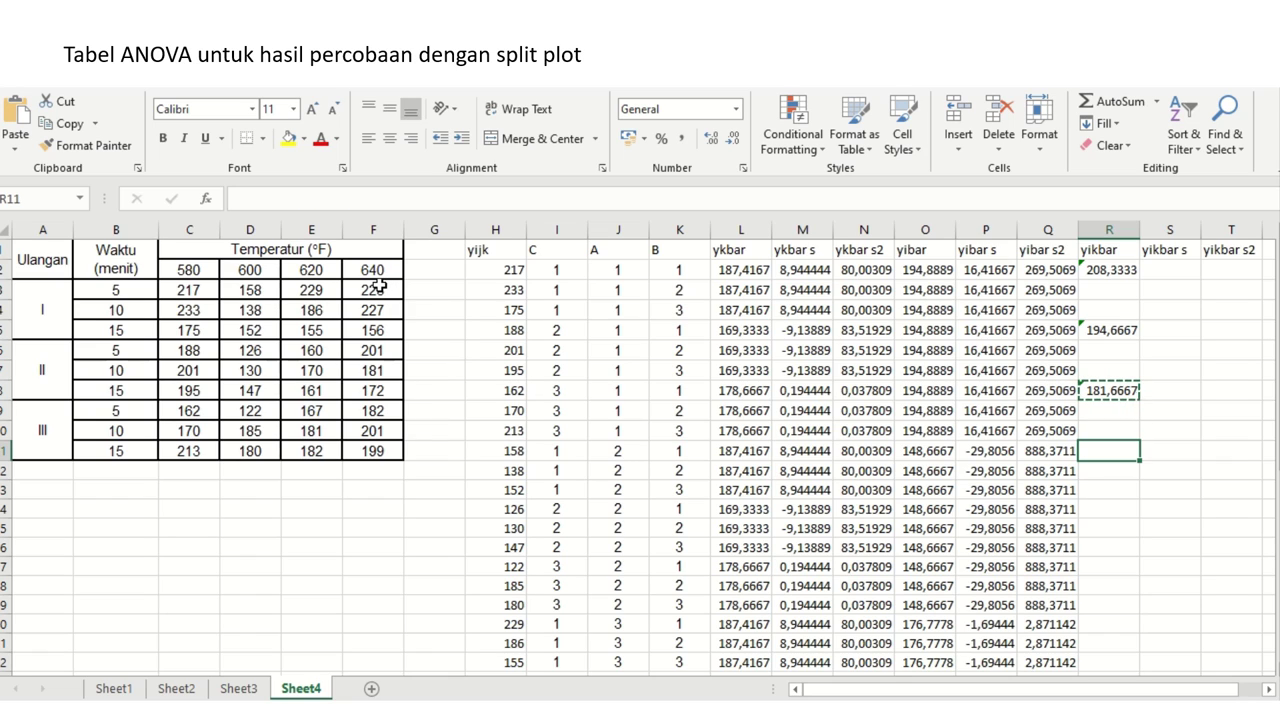
pyautogui.press('Return')
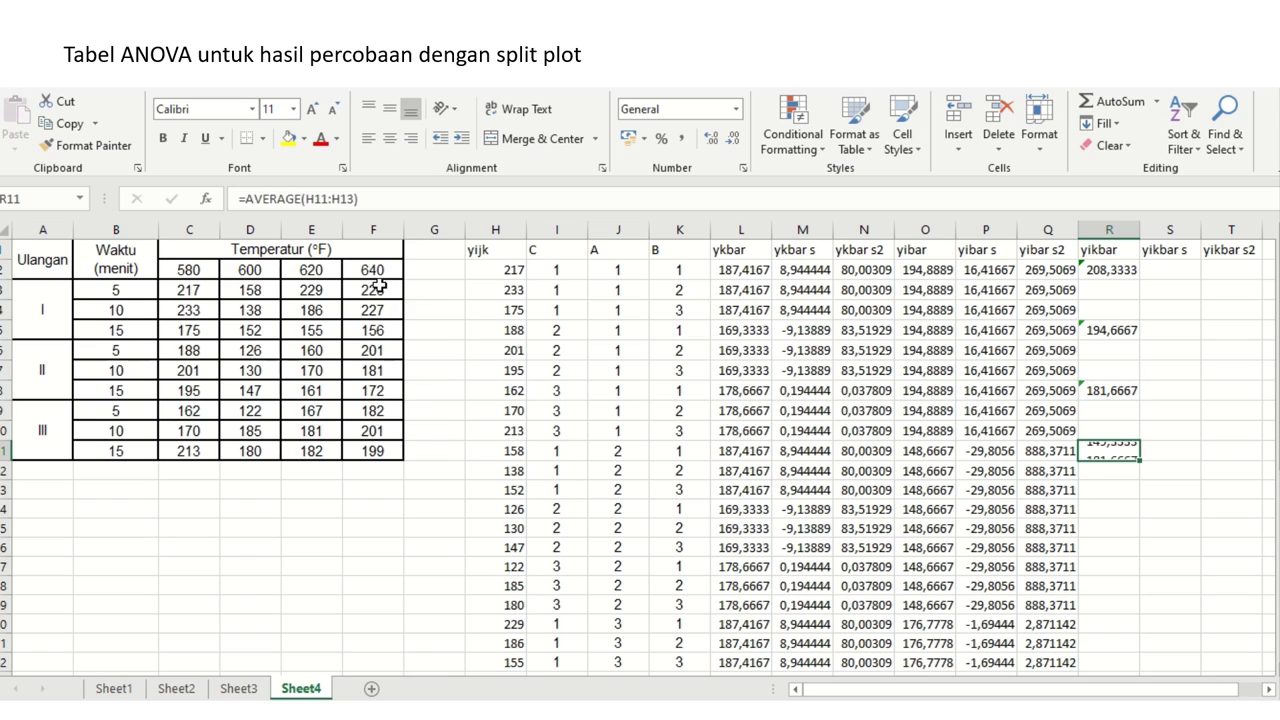
pyautogui.hotkey('ctrl', 'c')
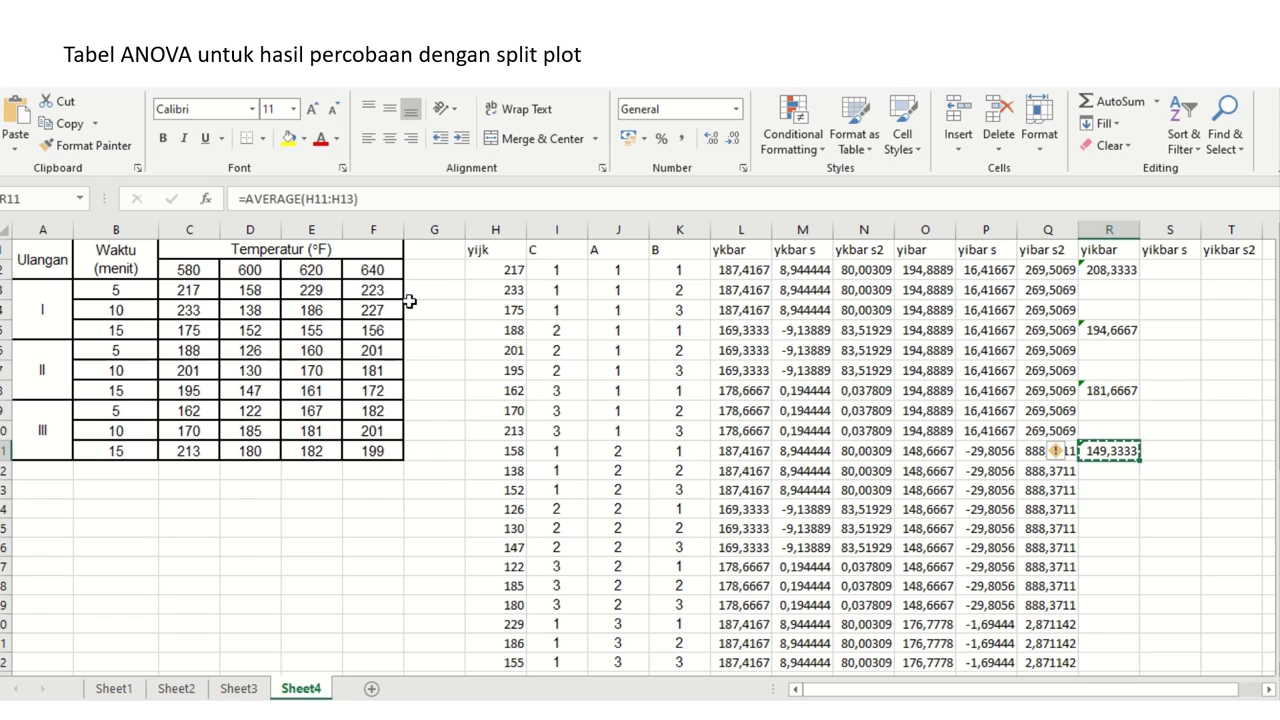
pyautogui.press('Down')
pyautogui.press('Down')
pyautogui.press('Down')
pyautogui.press('Return')
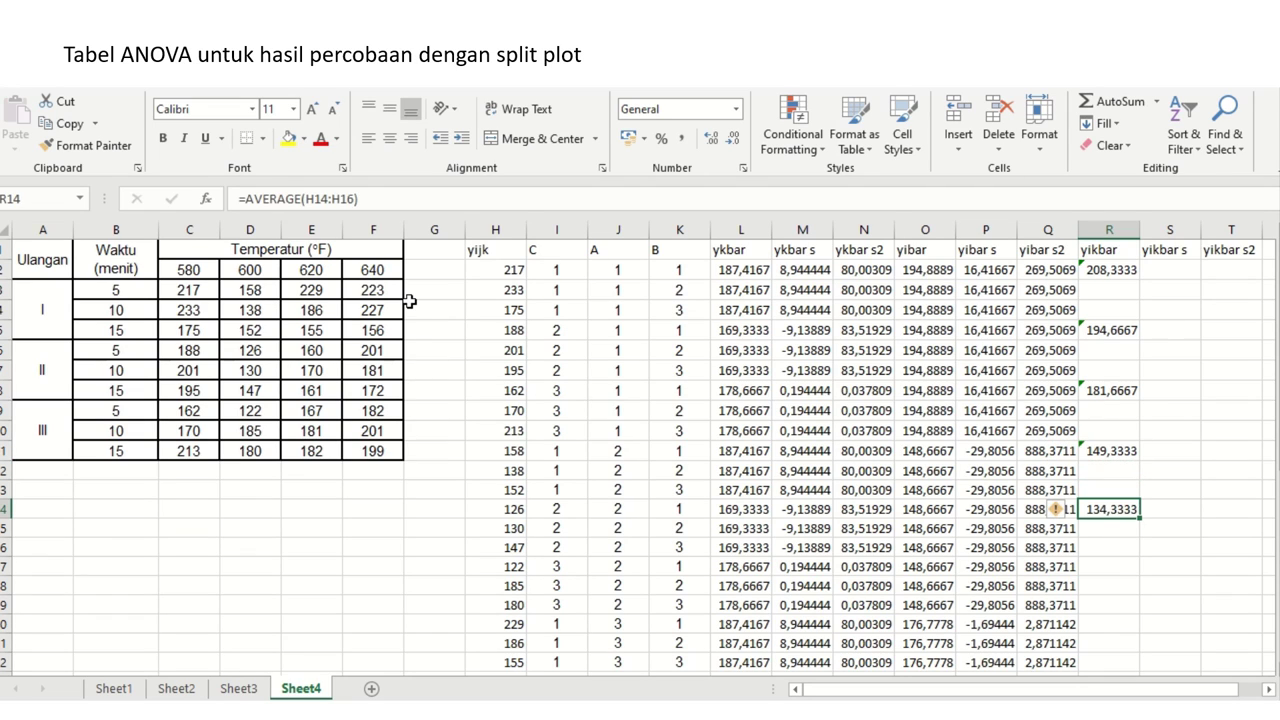
pyautogui.click(410, 301)
pyautogui.press('Up')
pyautogui.press('Up')
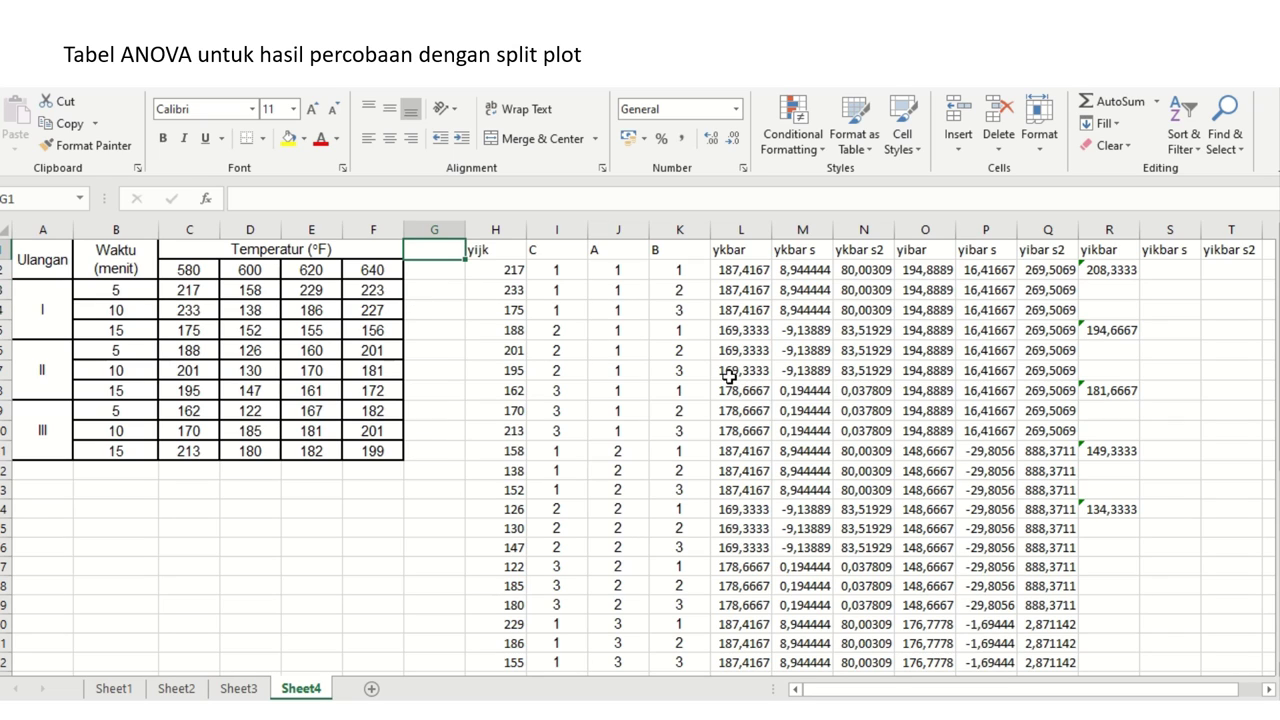
# - Copy the spaced average formulas in R2:R14 and paste them starting at R17
pyautogui.moveTo(1128, 270); pyautogui.dragTo(1128, 330)
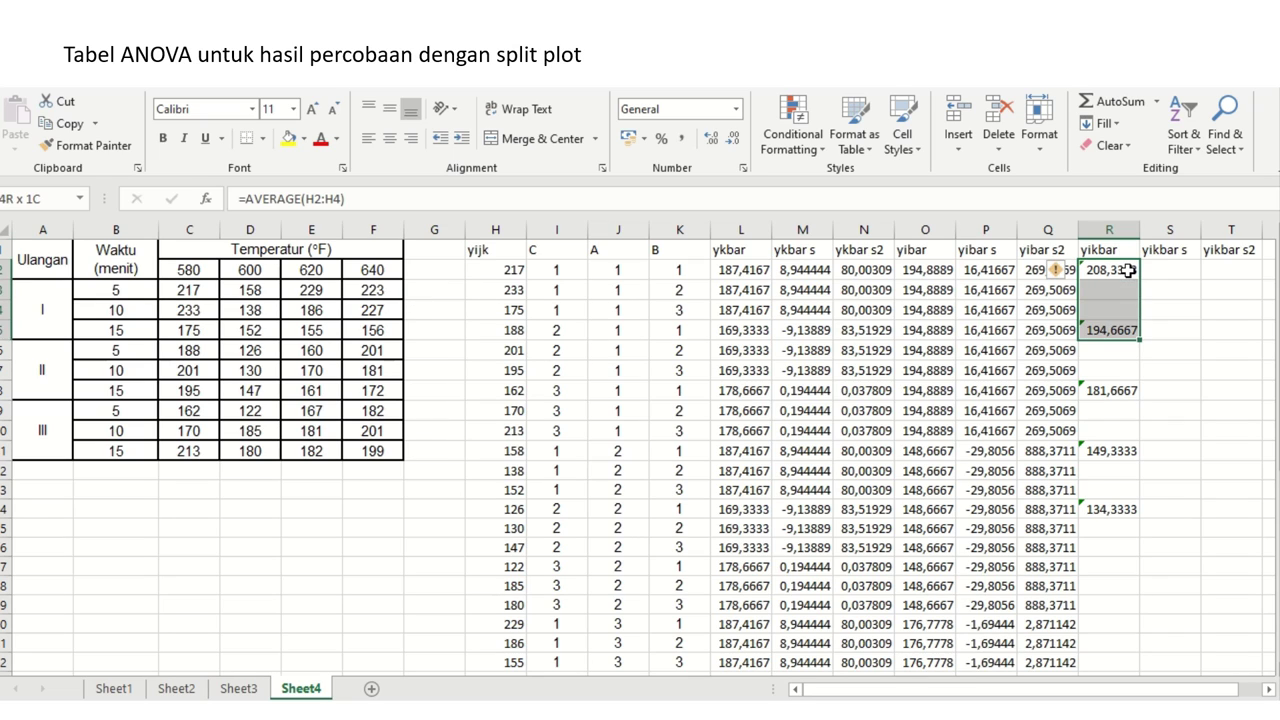
pyautogui.hotkey('shift', 'Down')
pyautogui.hotkey('shift', 'Down')
pyautogui.hotkey('shift', 'Down')
pyautogui.hotkey('shift', 'Down')
pyautogui.hotkey('shift', 'Down')
pyautogui.hotkey('shift', 'Down')
pyautogui.hotkey('shift', 'Down')
pyautogui.hotkey('shift', 'Down')
pyautogui.hotkey('shift', 'Down')
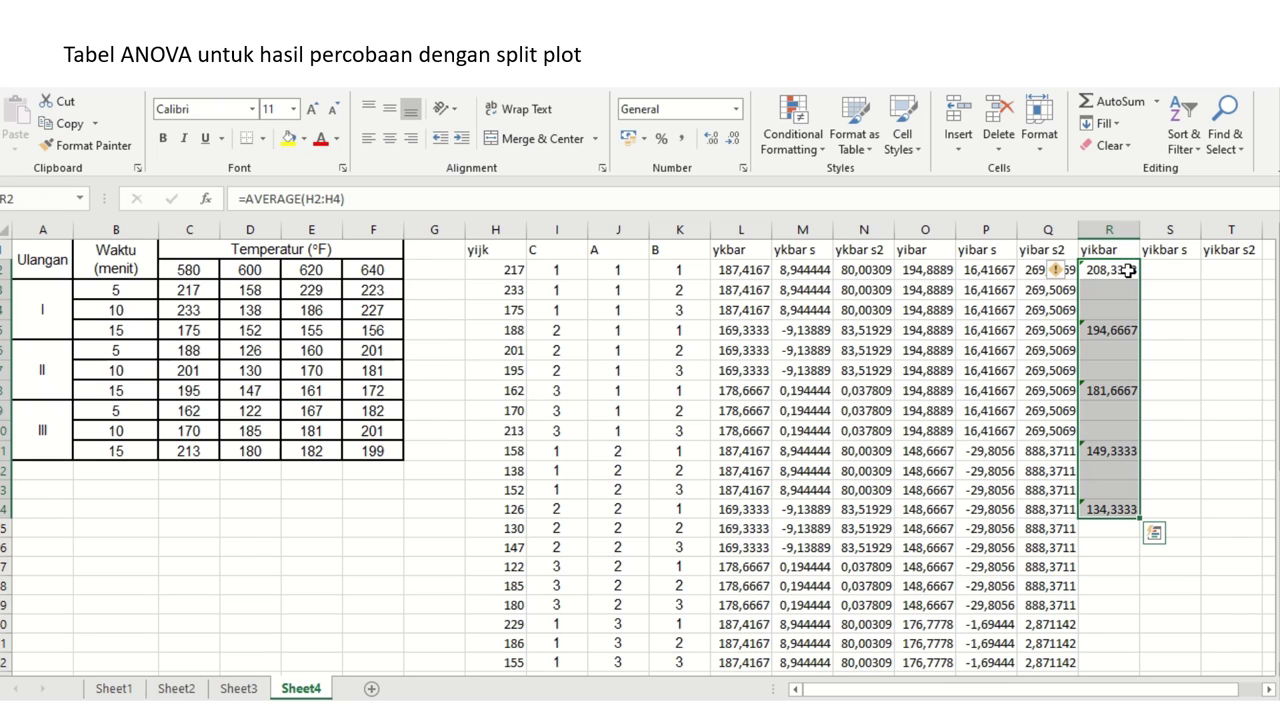
pyautogui.hotkey('ctrl', 'c')
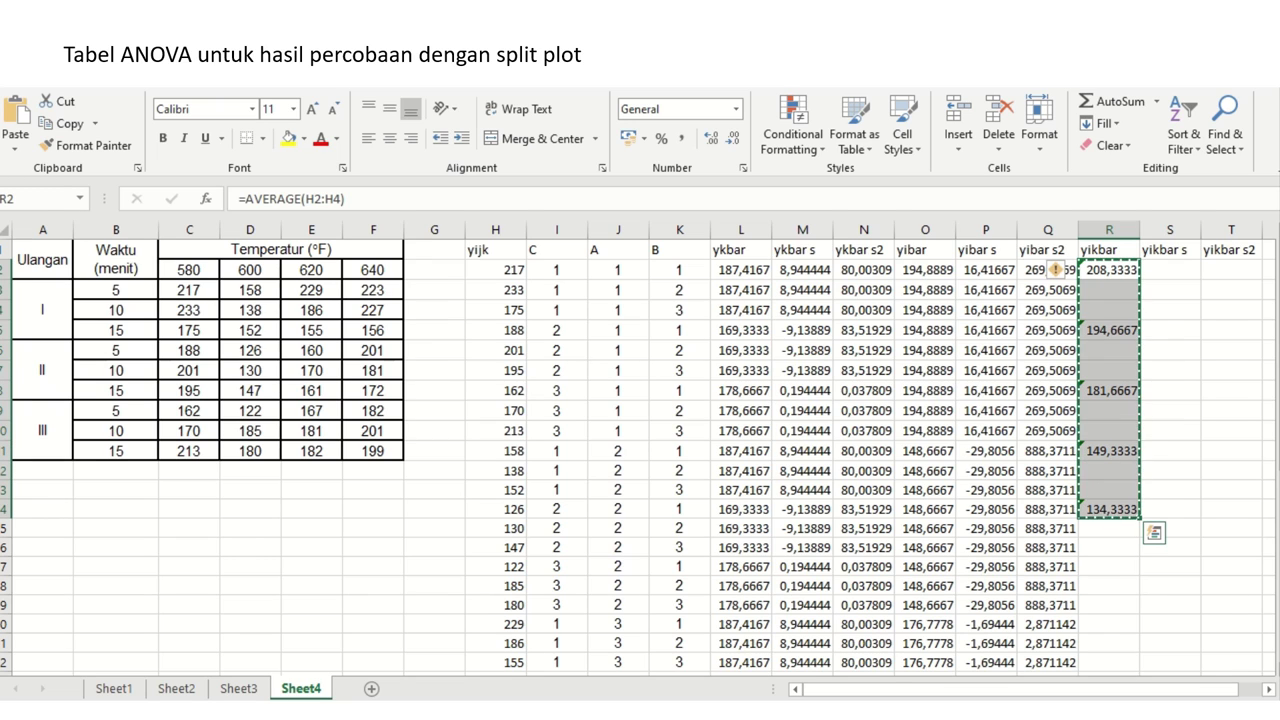
pyautogui.click(1119, 571)
pyautogui.hotkey('ctrl', 'v')
pyautogui.press('Escape')
# - Copy the block R26:R29 containing the last two yikbar average formulas
pyautogui.scroll(-7, 1119, 571)
pyautogui.click(1119, 571)
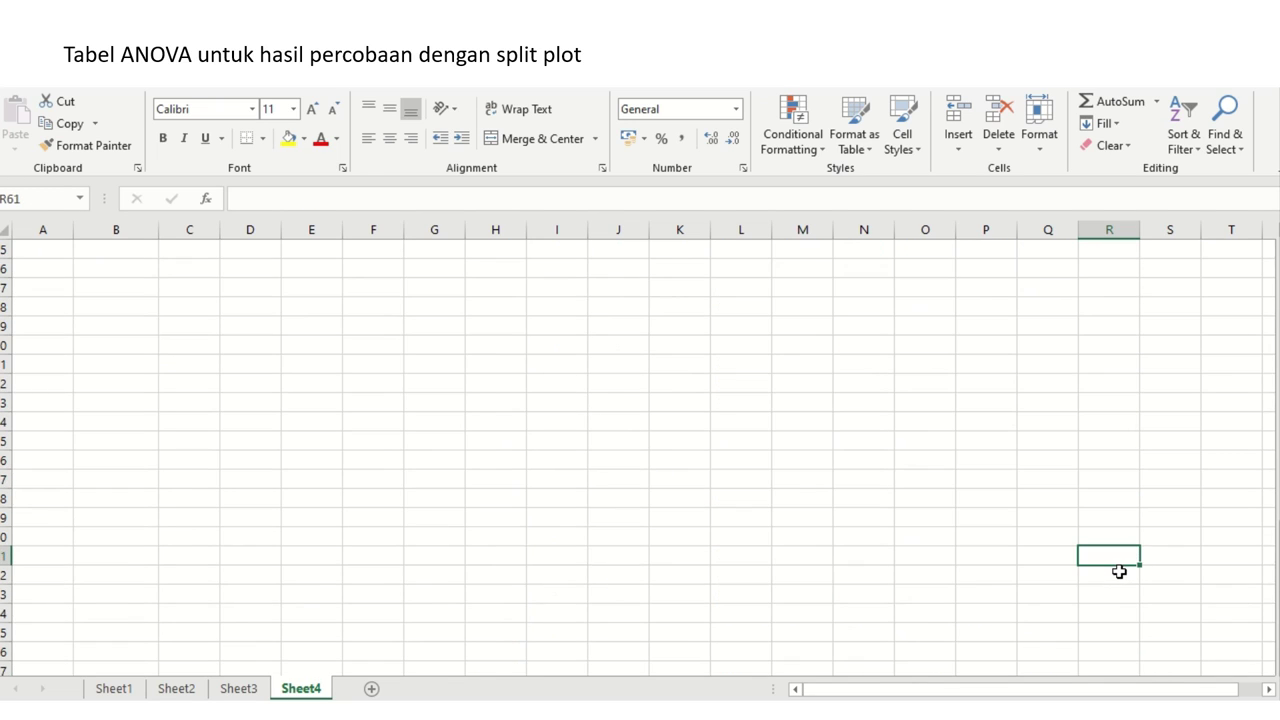
pyautogui.press('Up')
pyautogui.press('Up')
pyautogui.press('Up')
pyautogui.press('Up')
pyautogui.press('Up')
pyautogui.press('Up')
pyautogui.press('Up')
pyautogui.press('Up')
pyautogui.press('Up')
pyautogui.press('Up')
pyautogui.press('Up')
pyautogui.press('Up')
pyautogui.press('Up')
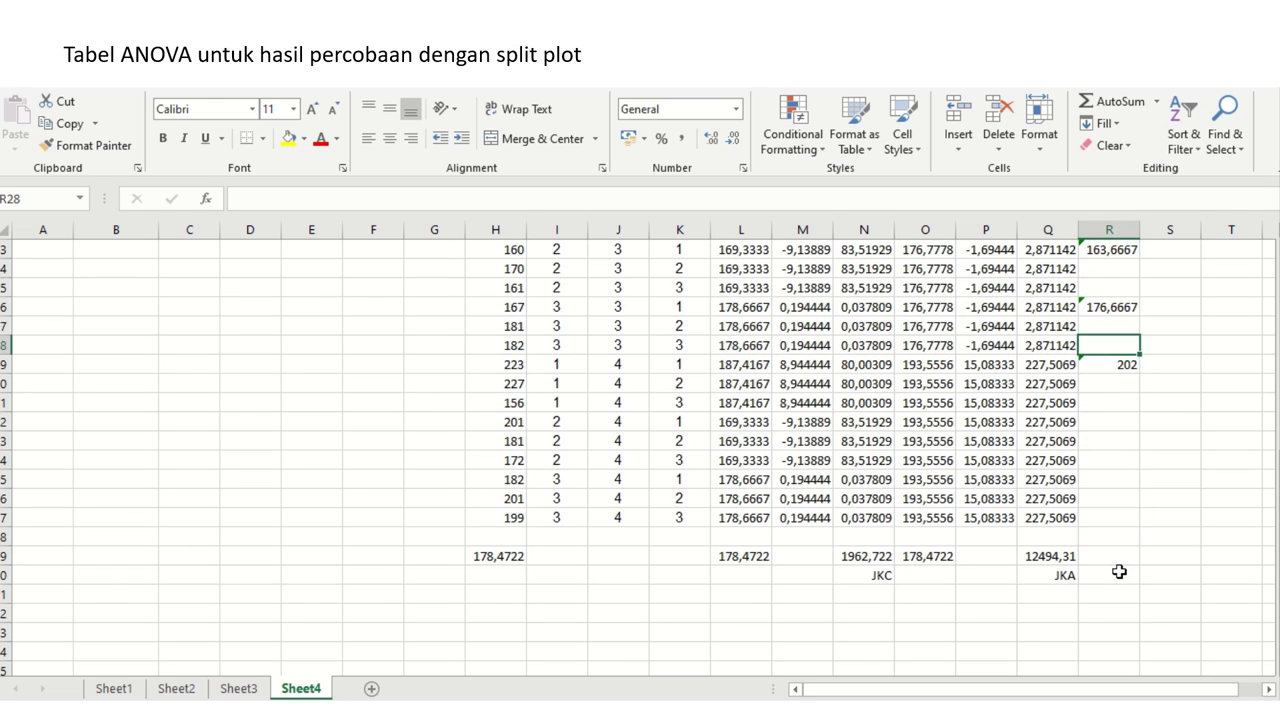
pyautogui.hotkey('shift', 'Down')
pyautogui.hotkey('shift', 'Down')
pyautogui.hotkey('shift', 'Down')
pyautogui.hotkey('ctrl', 'c')
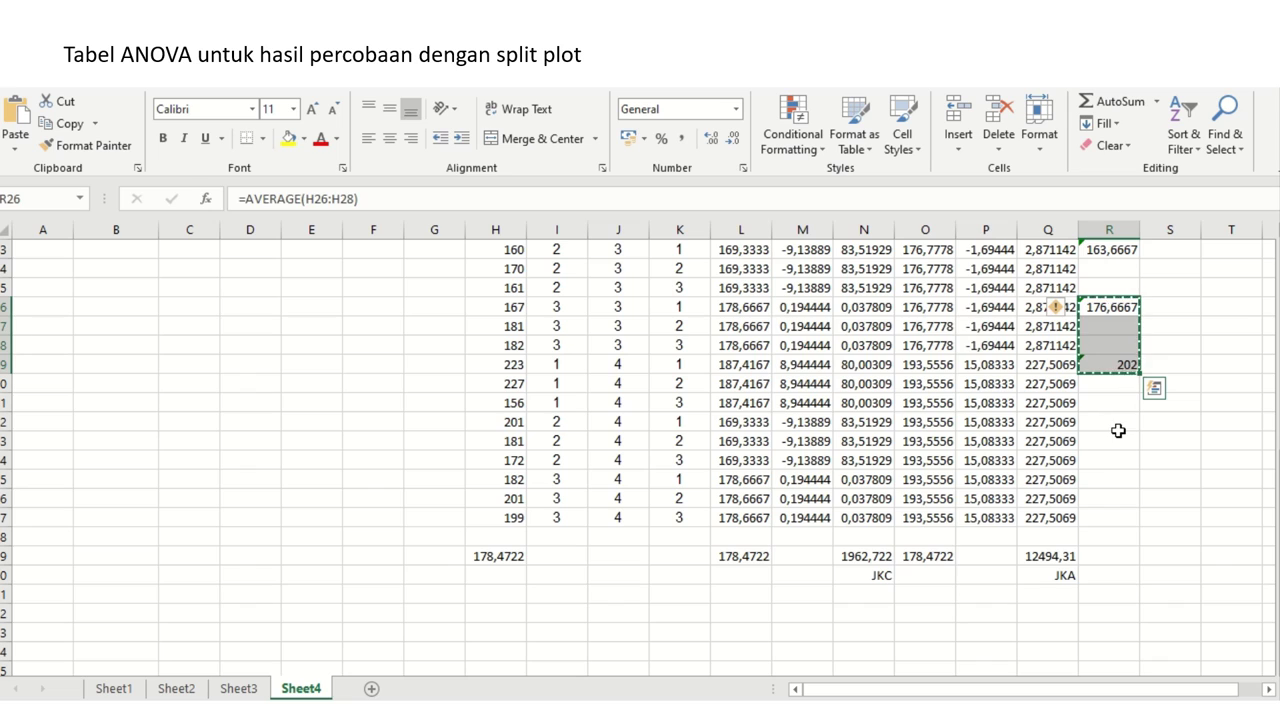
# - Try pasting the copied average formulas at R33, and undo that paste
pyautogui.click(1119, 438)
pyautogui.hotkey('ctrl', 'v')
pyautogui.press('Escape')
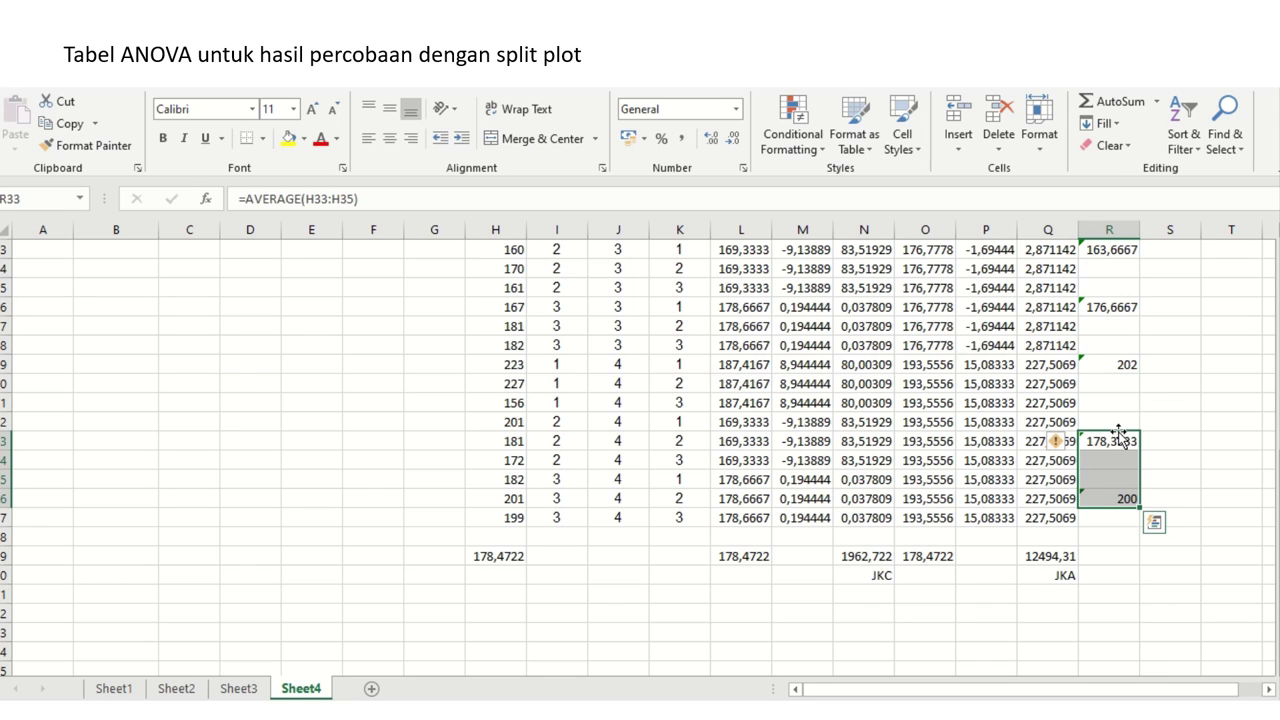
pyautogui.press('Escape')
pyautogui.hotkey('ctrl', 'z')
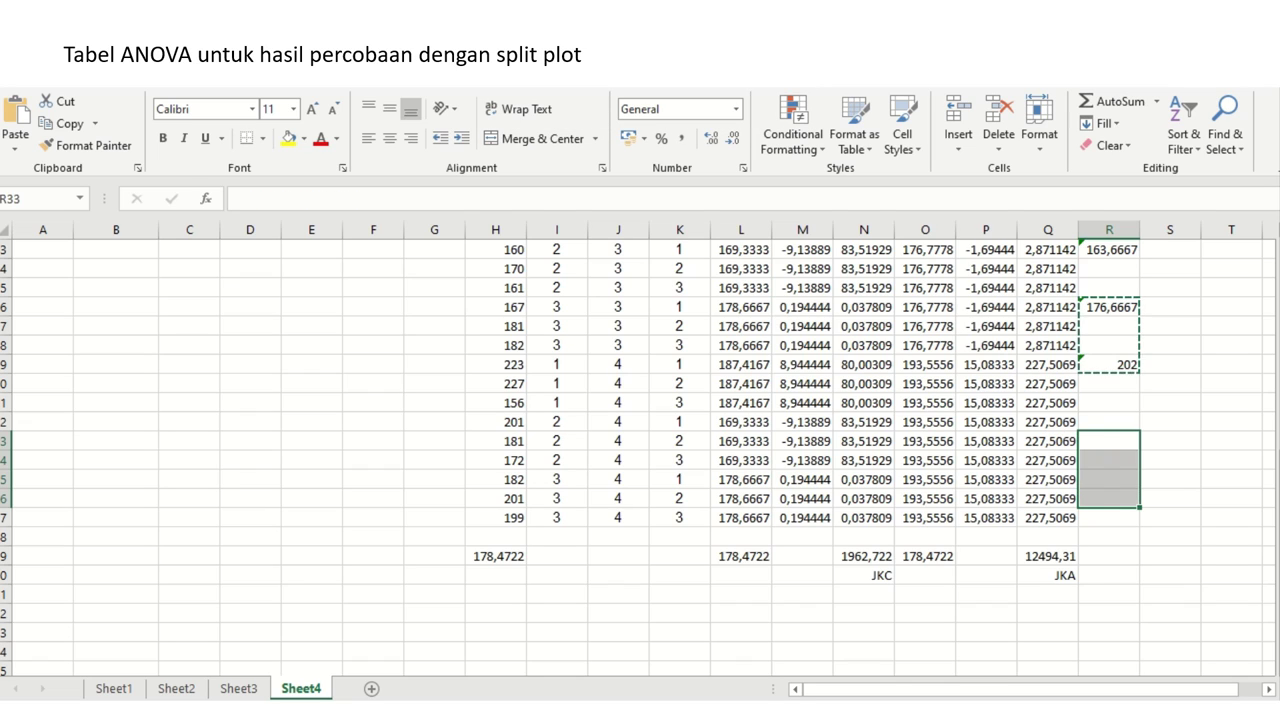
# - Paste the copied average formulas into R32:R35, aligned with the first row of each remaining group
pyautogui.click(1108, 421)
pyautogui.press('Return')
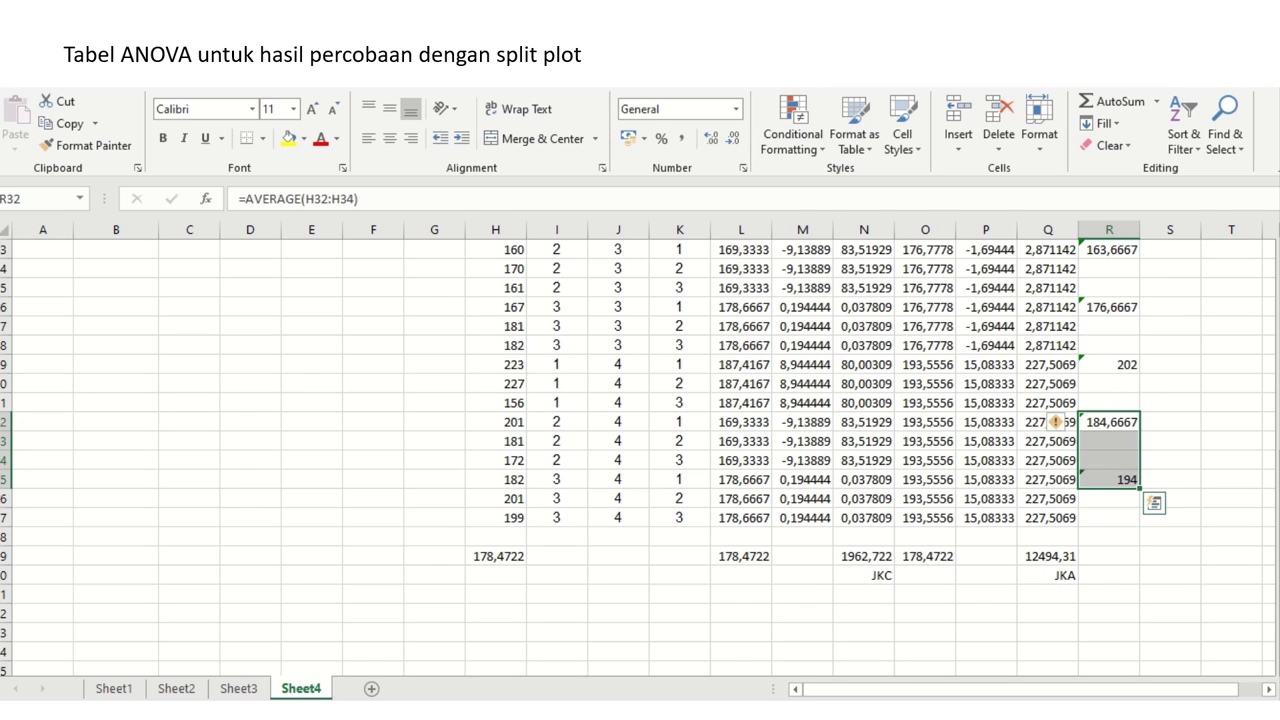
# - Copy the overall average formula from O39 to R39 for the yikbar column
pyautogui.press('Down')
pyautogui.press('Down')
pyautogui.press('Down')
pyautogui.press('Down')
pyautogui.press('Down')
pyautogui.press('Down')
pyautogui.press('Down')
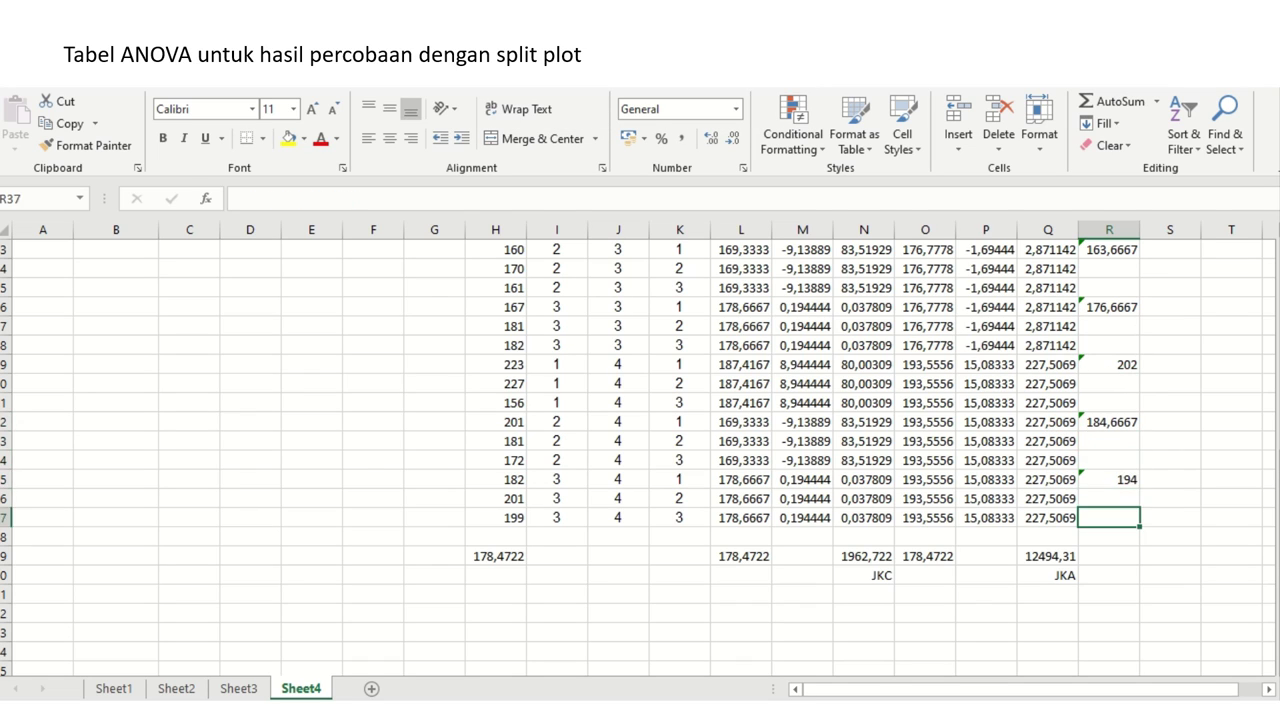
pyautogui.press('Left')
pyautogui.press('Left')
pyautogui.press('Left')
pyautogui.hotkey('ctrl', 'c')
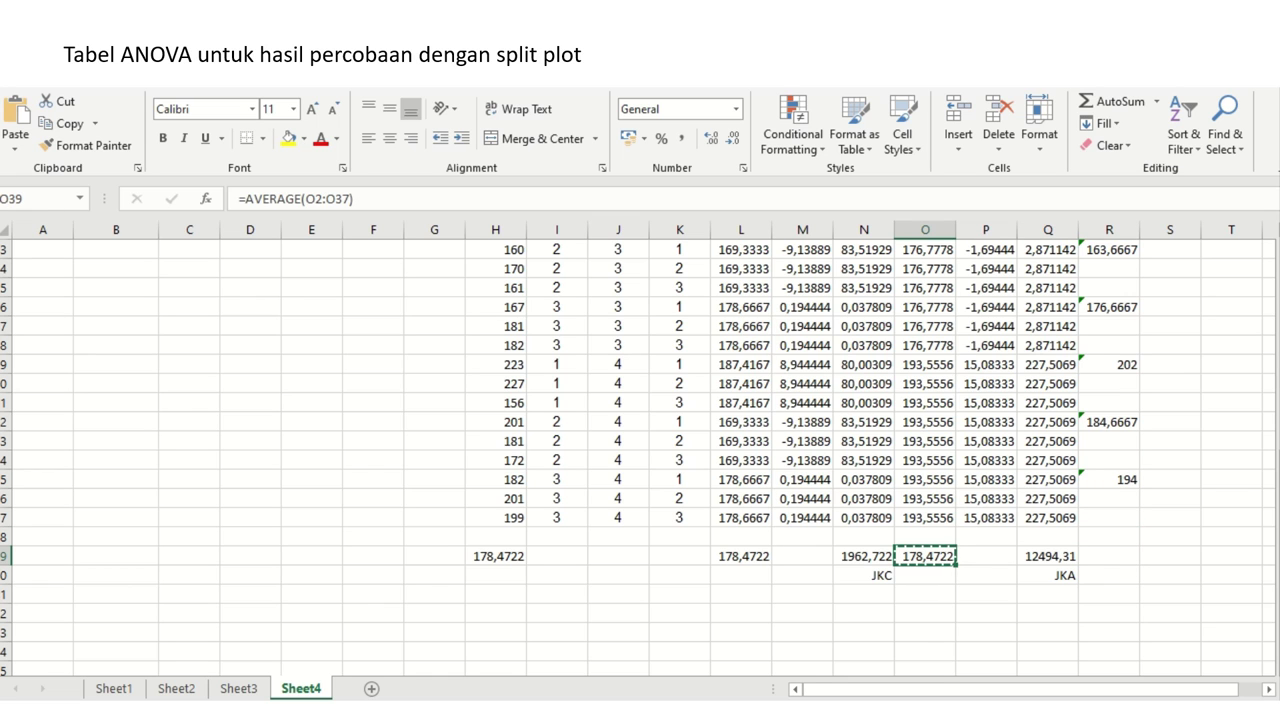
pyautogui.press('Right')
pyautogui.press('Right')
pyautogui.press('Right')
pyautogui.press('Return')
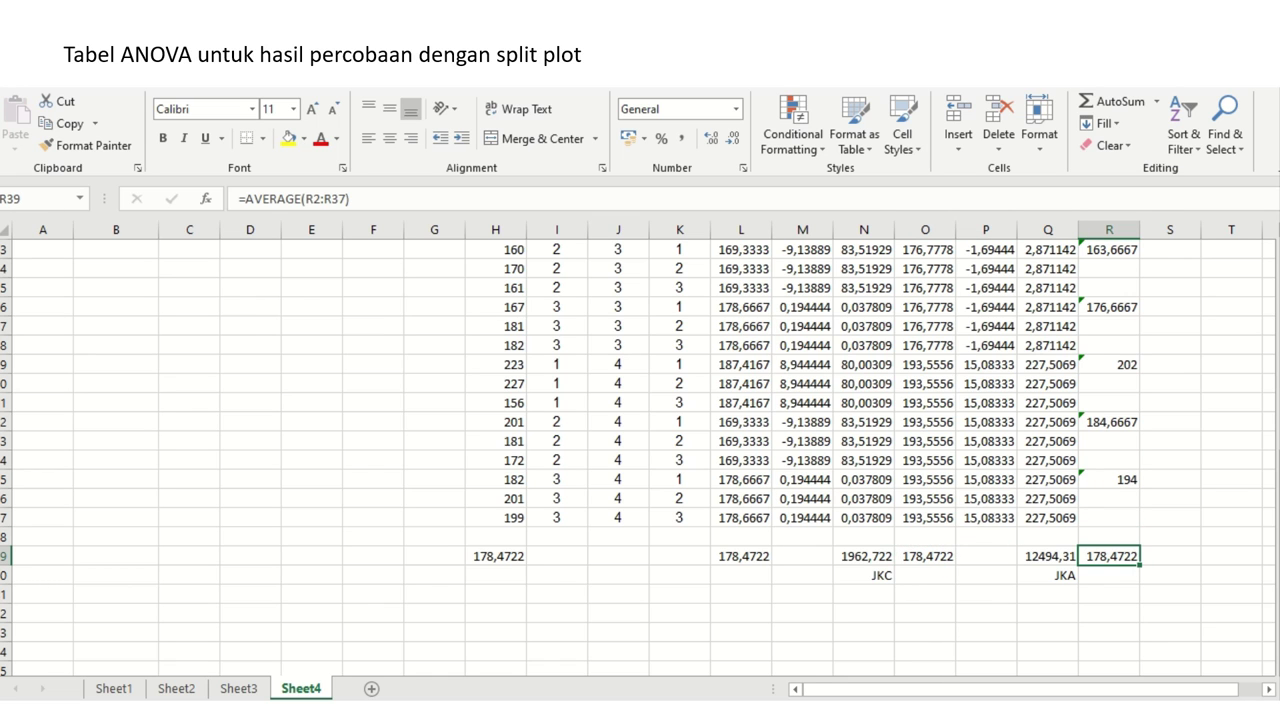
# - Copy the first yikbar average in R2 and paste it as values only into R2:R4
pyautogui.scroll(7, 640, 450)
pyautogui.click(1110, 566)
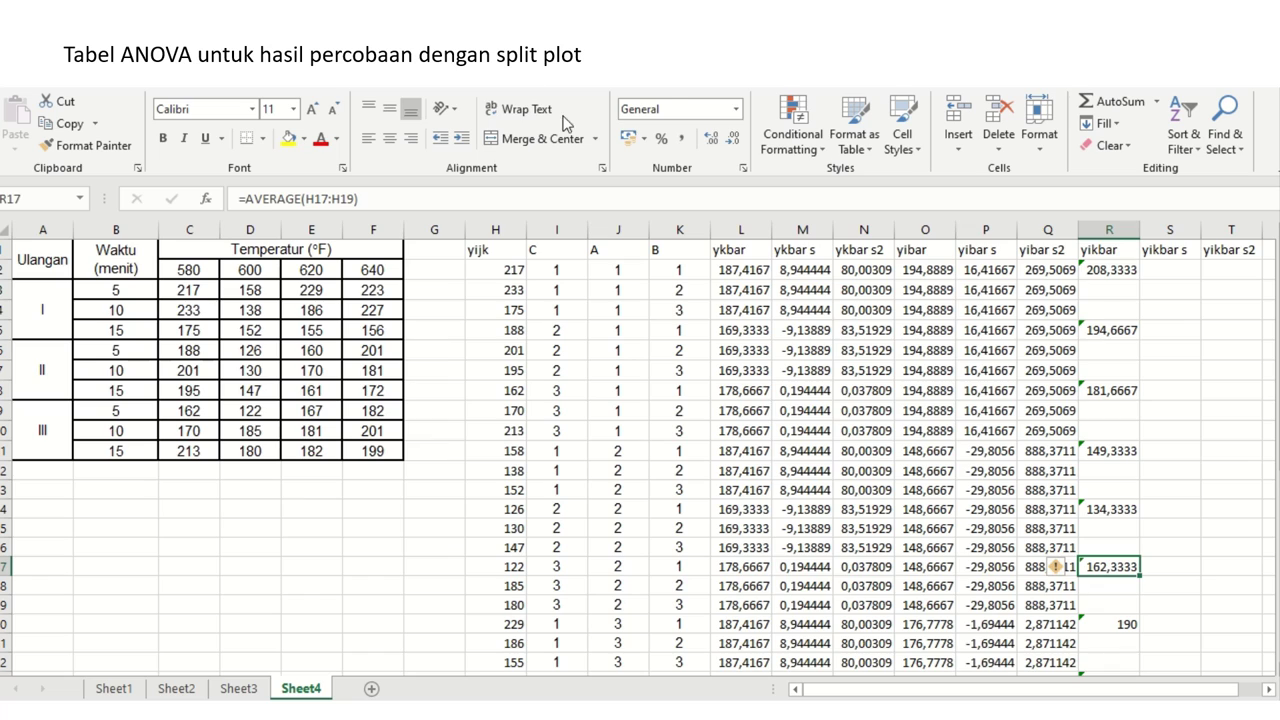
pyautogui.click(1110, 272)
pyautogui.hotkey('ctrl', 'c')
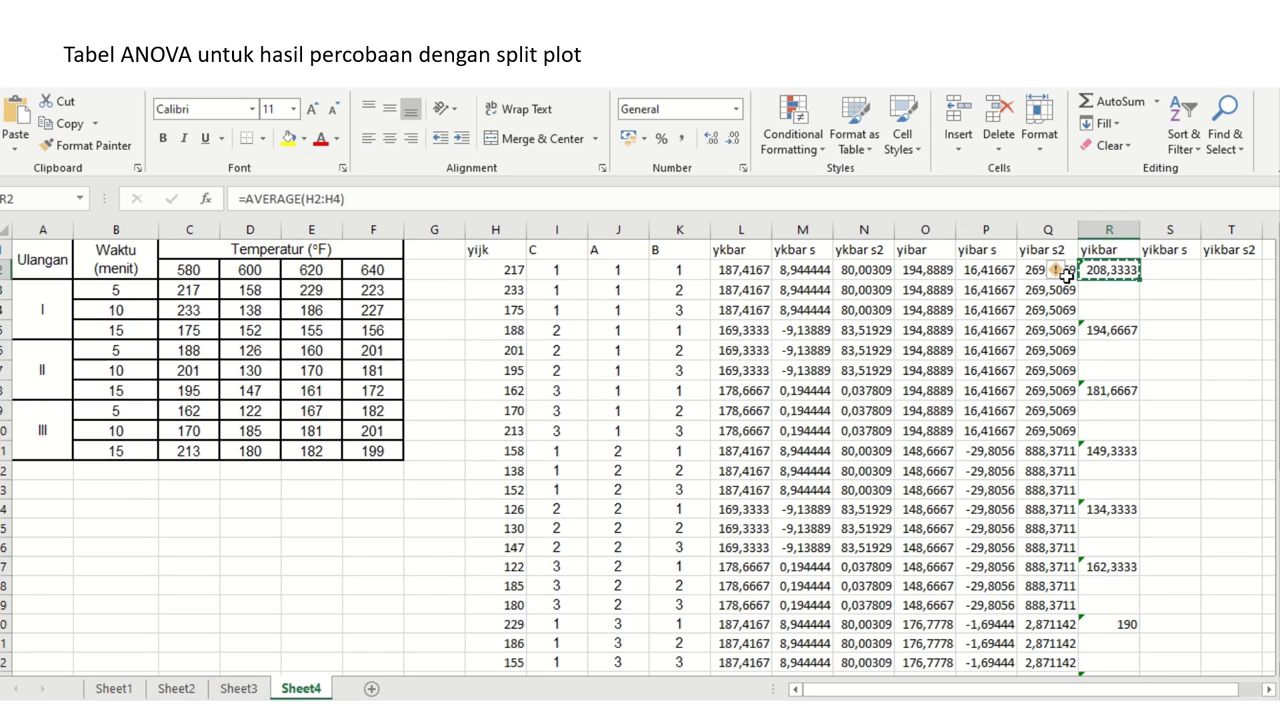
pyautogui.moveTo(1118, 272); pyautogui.dragTo(1112, 311)
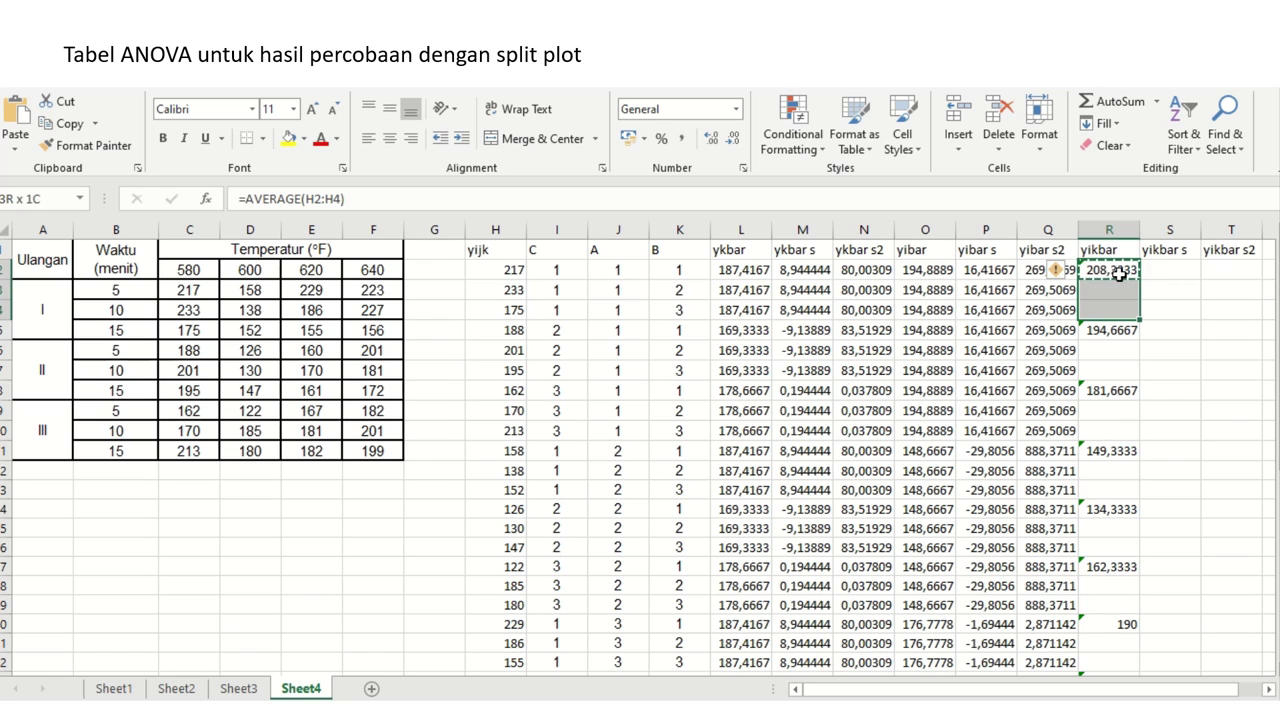
pyautogui.rightClick(1118, 290)
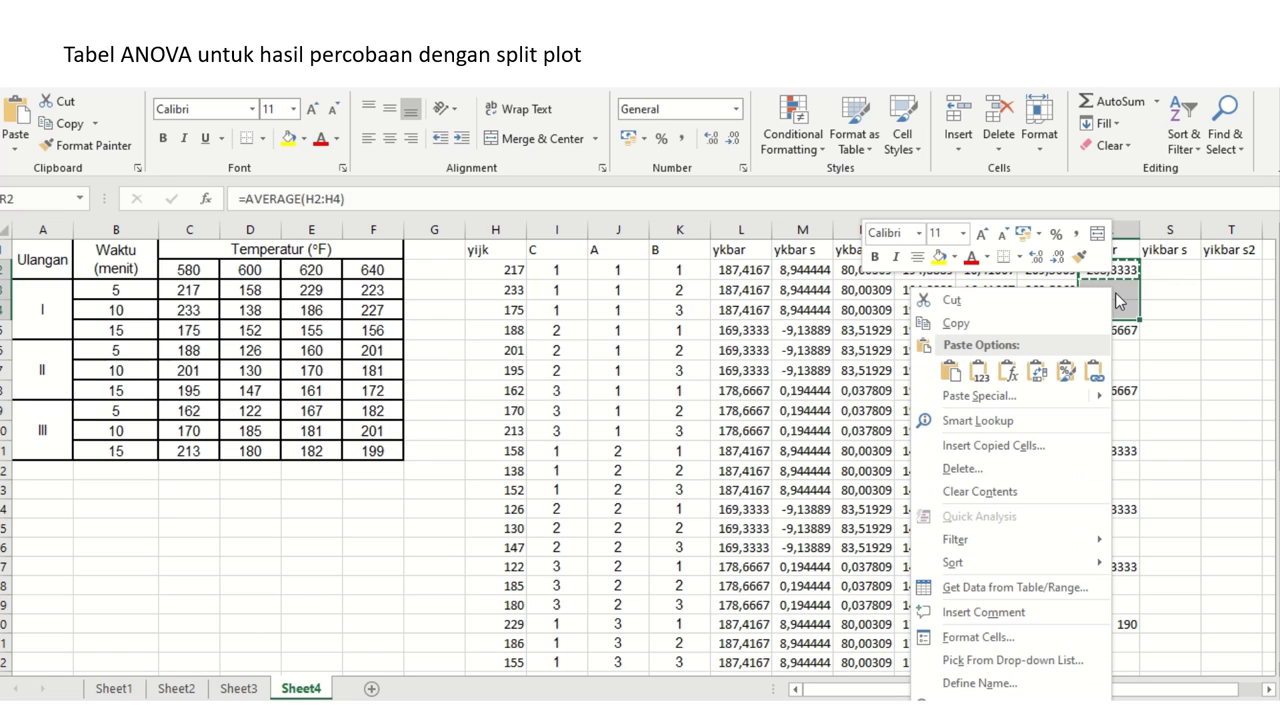
pyautogui.click(974, 372)
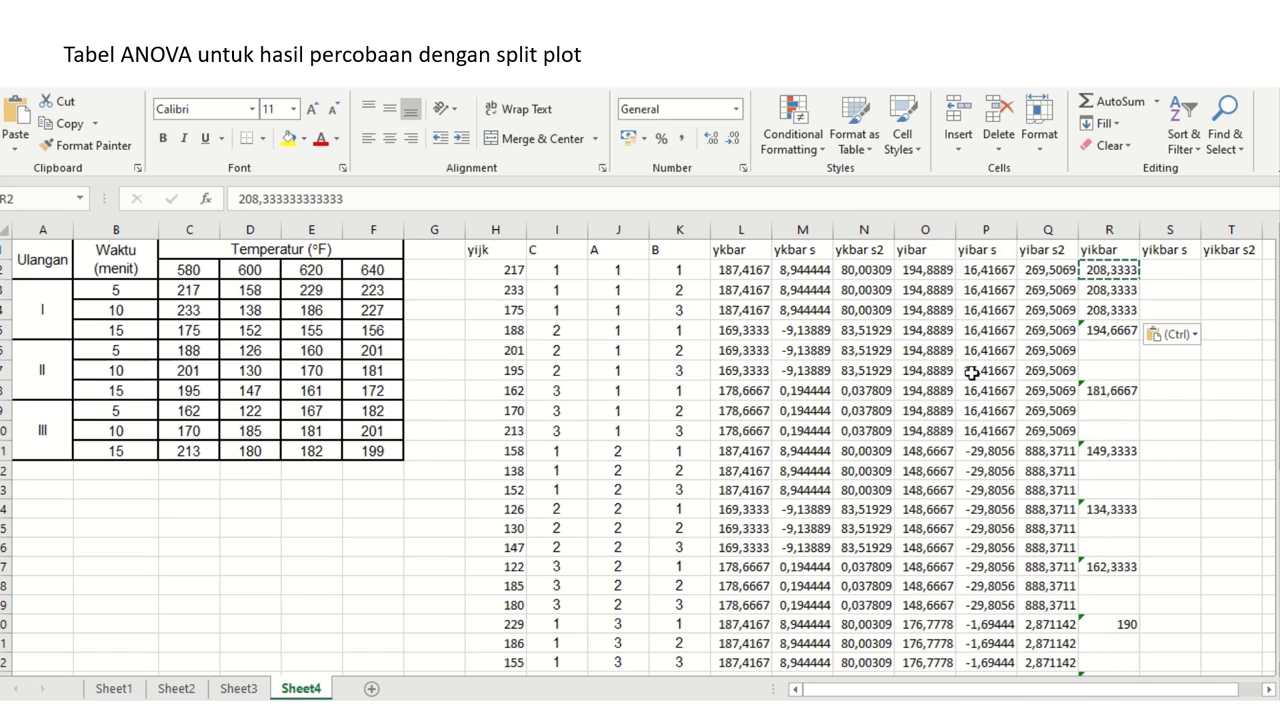
# - Copy the yikbar average in R5 and paste it as values only into R5:R7
pyautogui.click(1092, 332)
pyautogui.hotkey('ctrl', 'c')
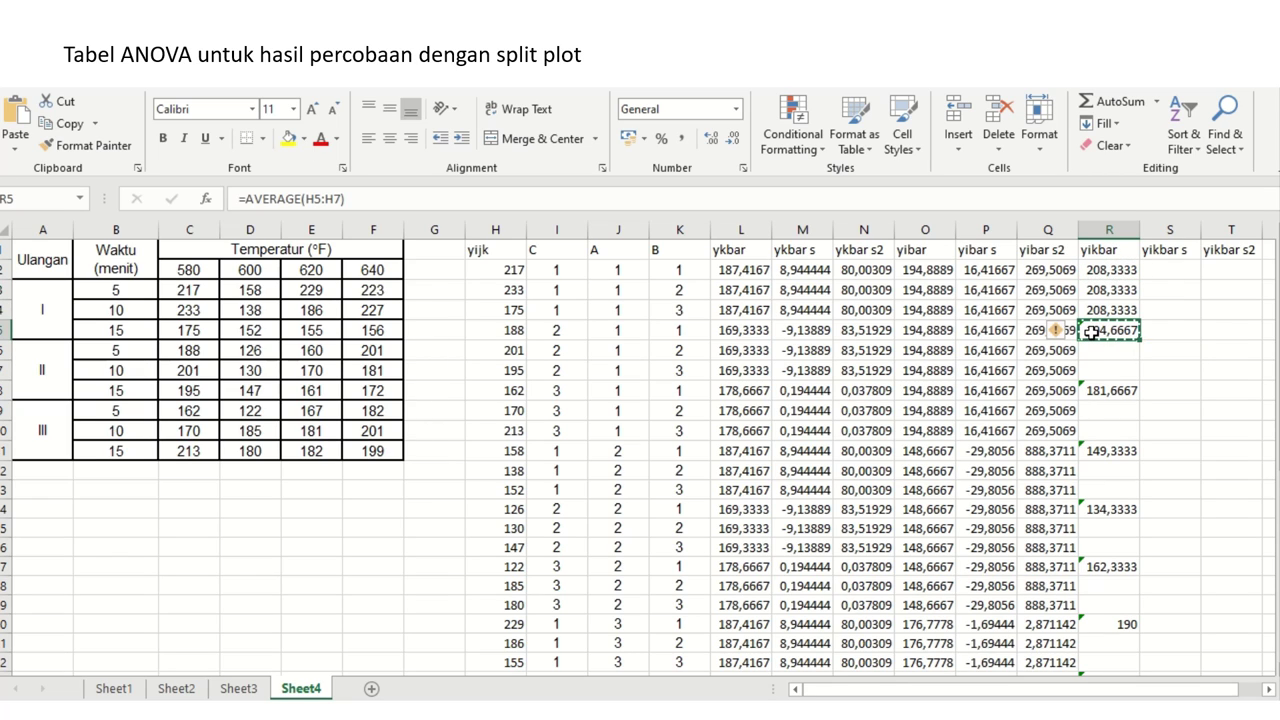
pyautogui.hotkey('shift', 'Down')
pyautogui.hotkey('shift', 'Down')
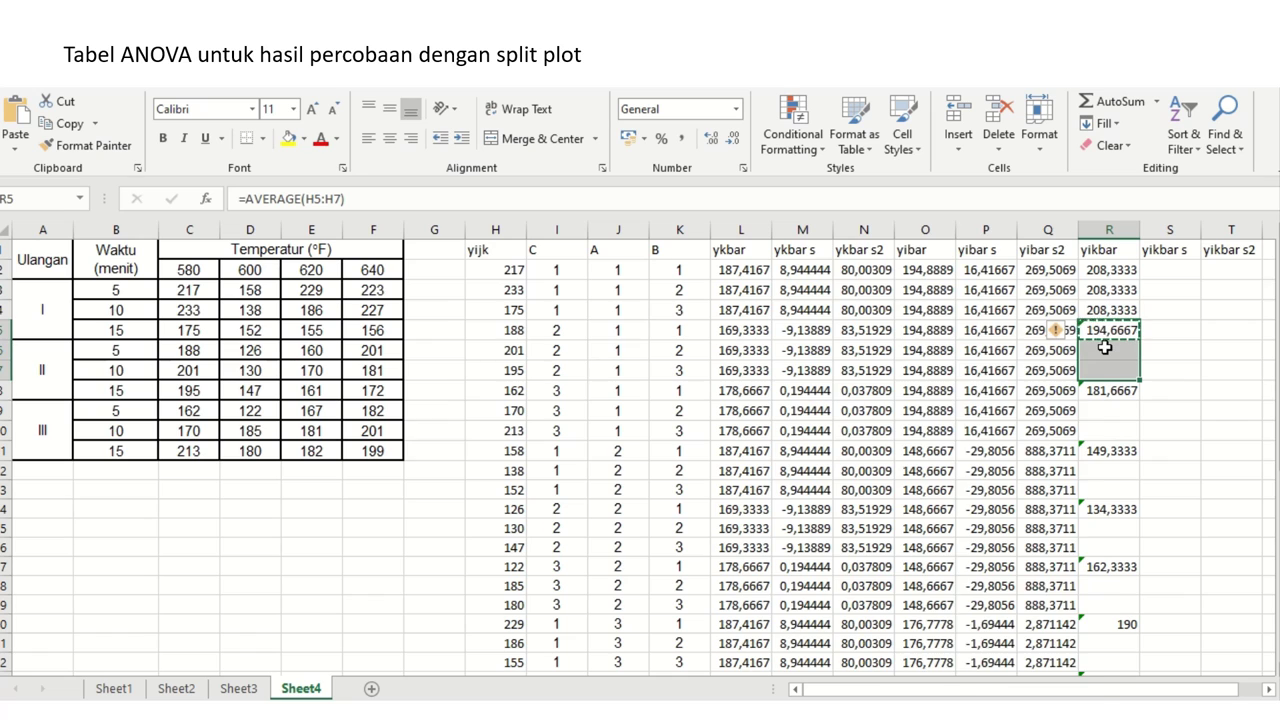
pyautogui.rightClick(1104, 346)
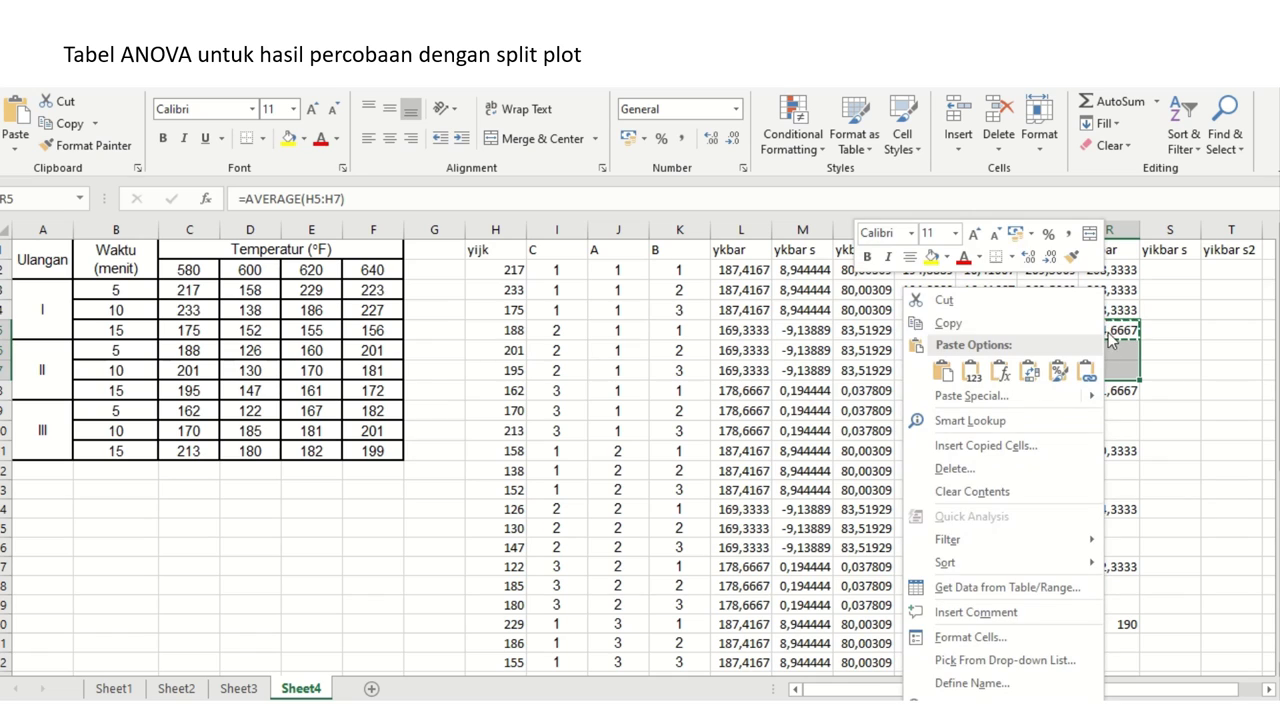
pyautogui.click(970, 371)
# - Copy the yikbar average in R8 and paste it as values only into R8:R10
pyautogui.press('Down')
pyautogui.press('Down')
pyautogui.press('Down')
pyautogui.hotkey('ctrl', 'c')
pyautogui.press('Down')
pyautogui.hotkey('shift', 'Down')
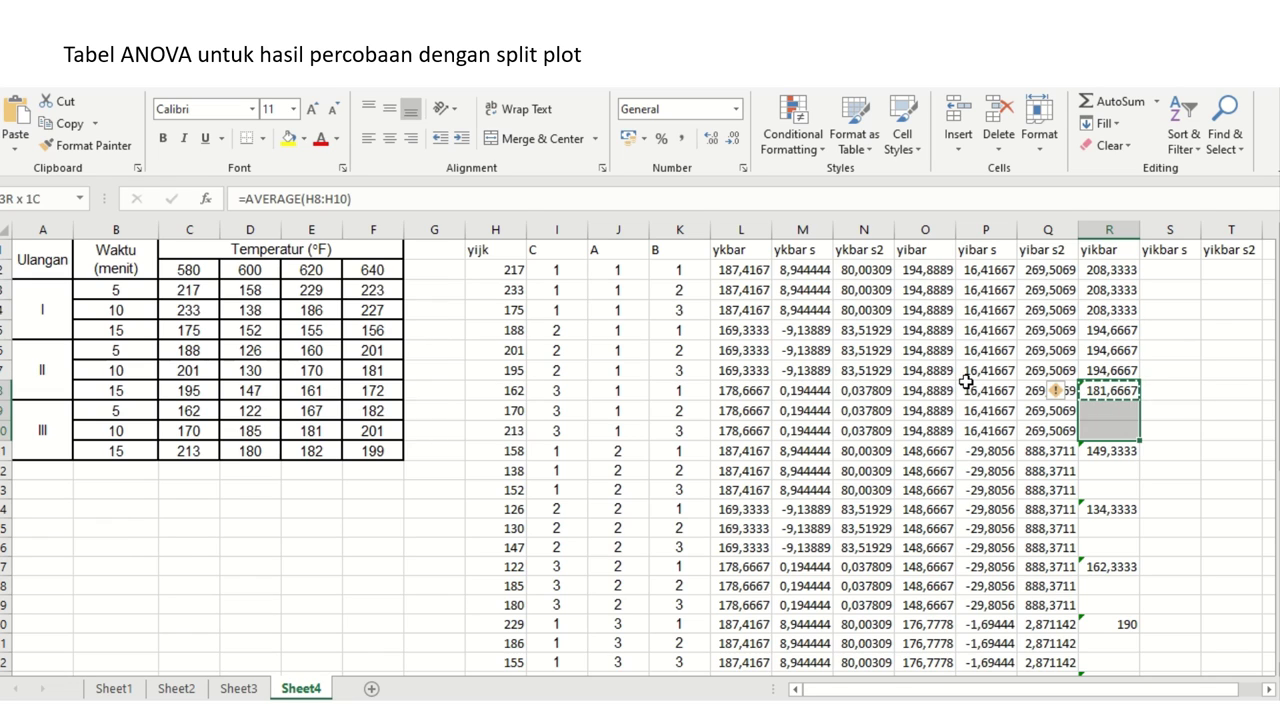
pyautogui.rightClick(1107, 415)
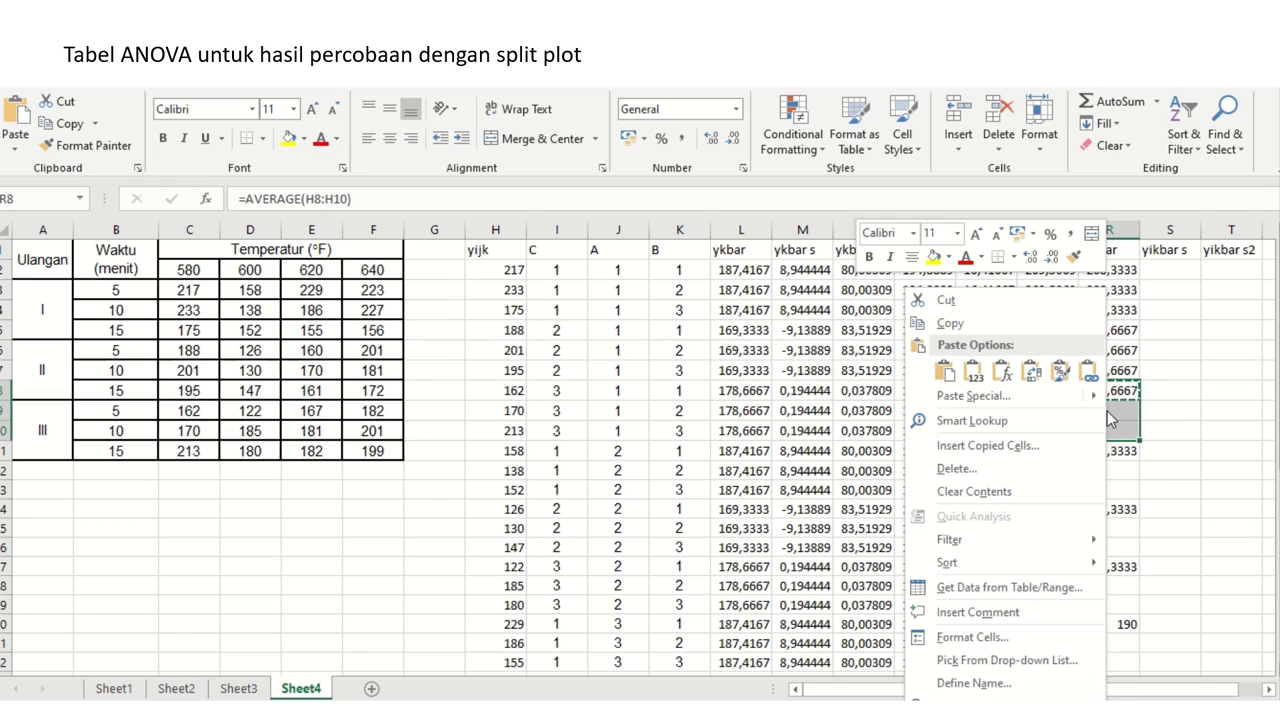
pyautogui.click(970, 372)
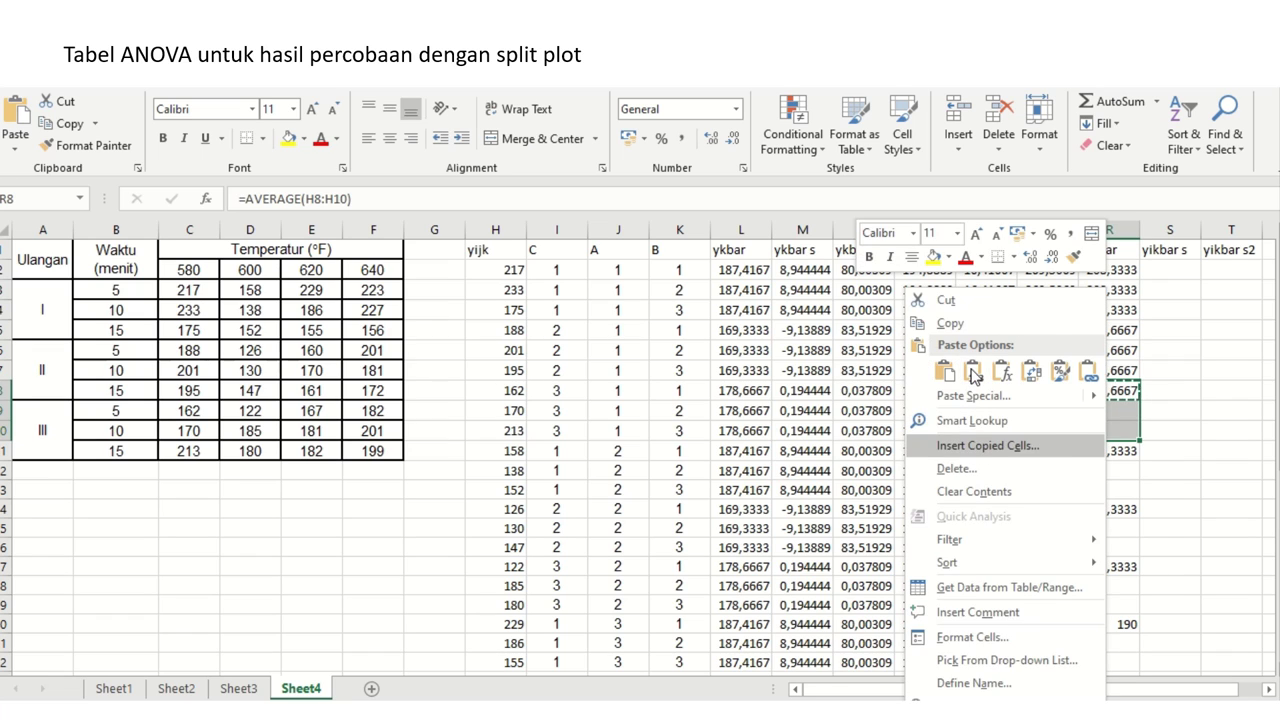
pyautogui.press('Escape')
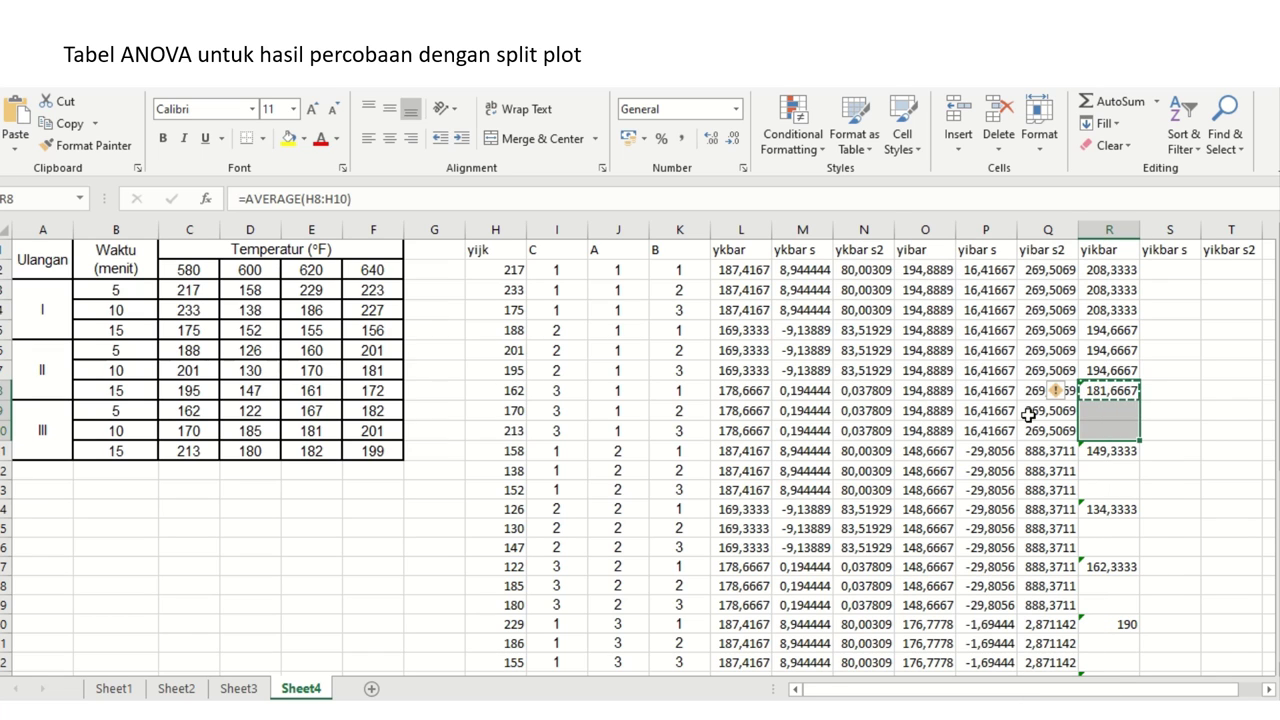
pyautogui.rightClick(1093, 410)
pyautogui.click(966, 372)
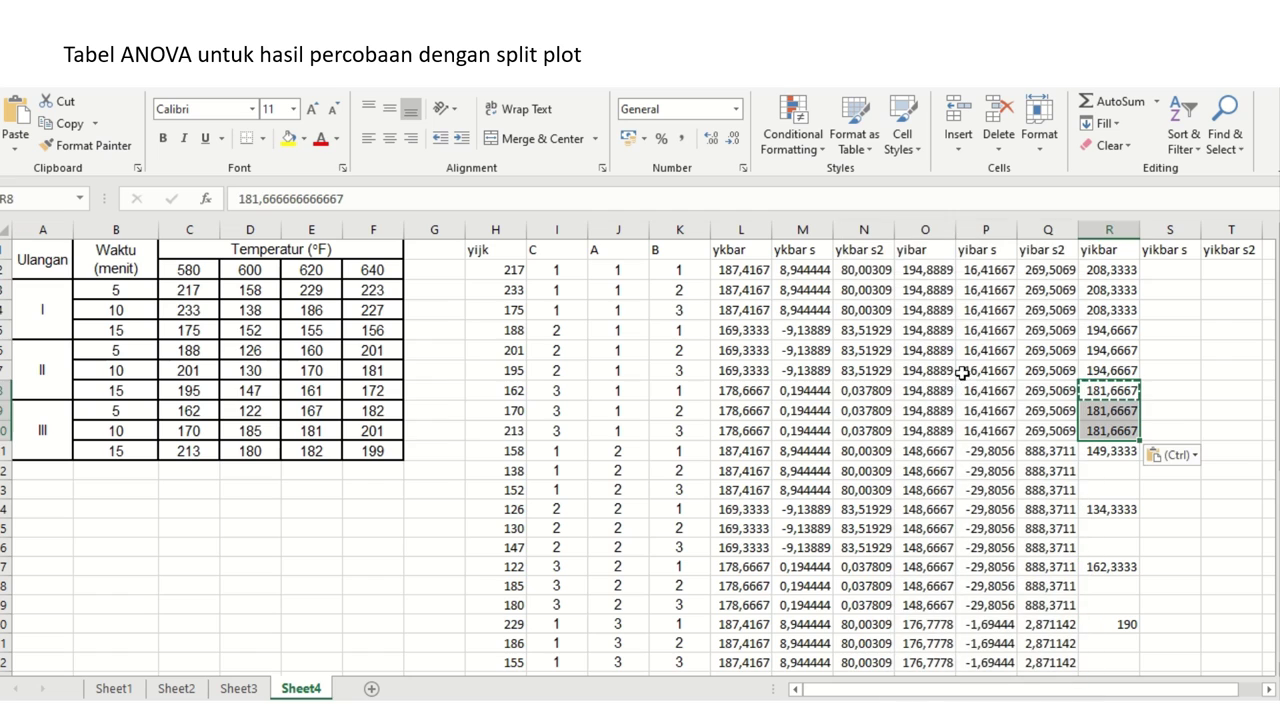
# - Copy the yikbar average in R11 and paste it as values only into R11:R13
pyautogui.click(1136, 452)
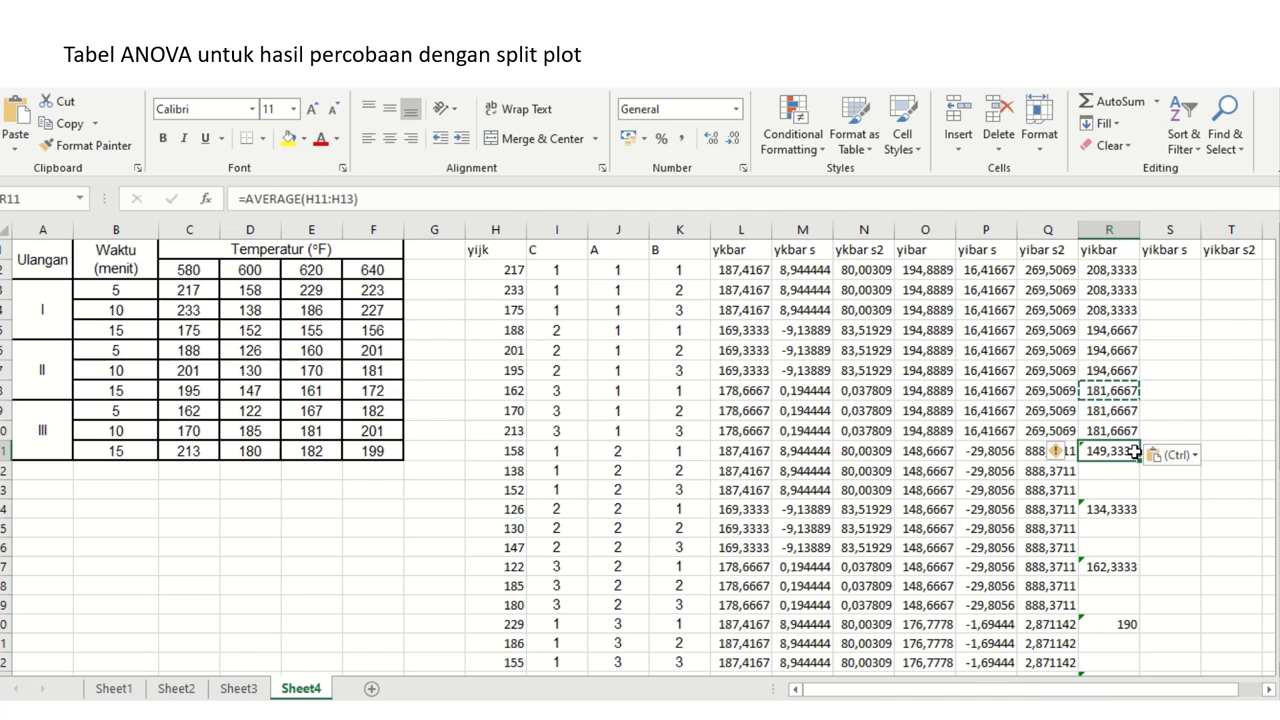
pyautogui.hotkey('ctrl', 'c')
pyautogui.hotkey('shift', 'Down')
pyautogui.hotkey('shift', 'Down')
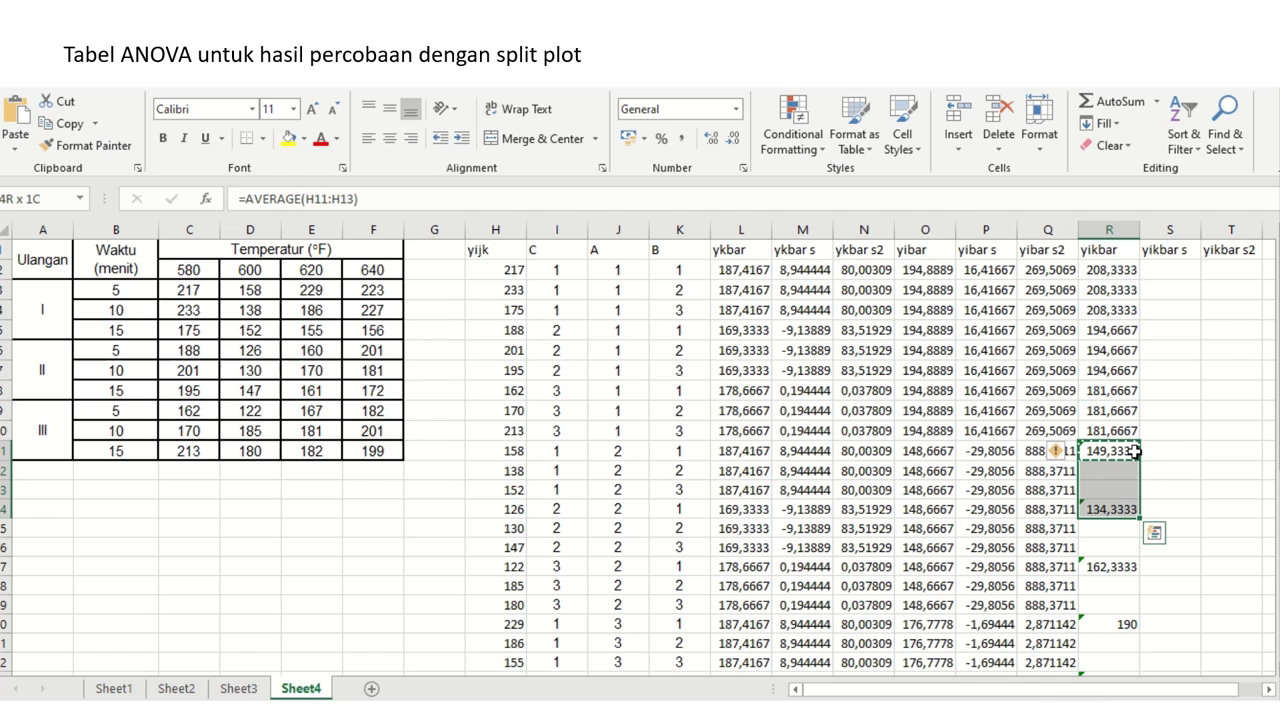
pyautogui.rightClick(1096, 460)
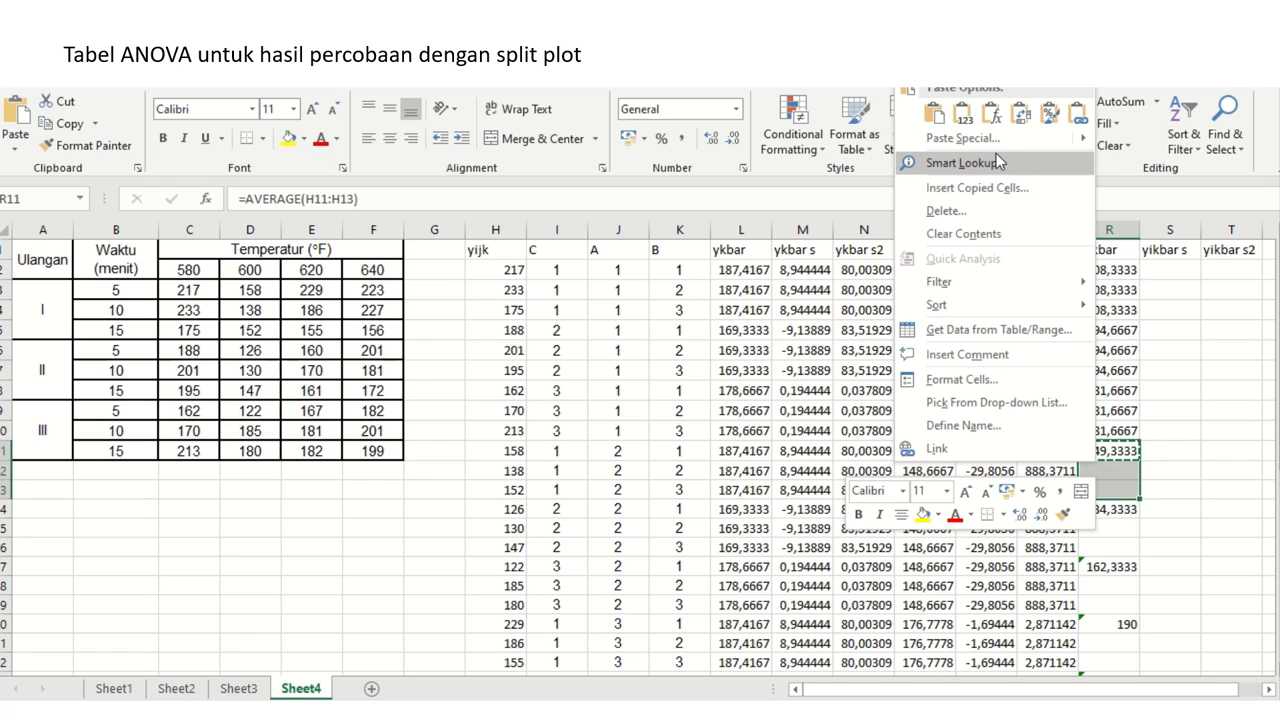
pyautogui.click(965, 117)
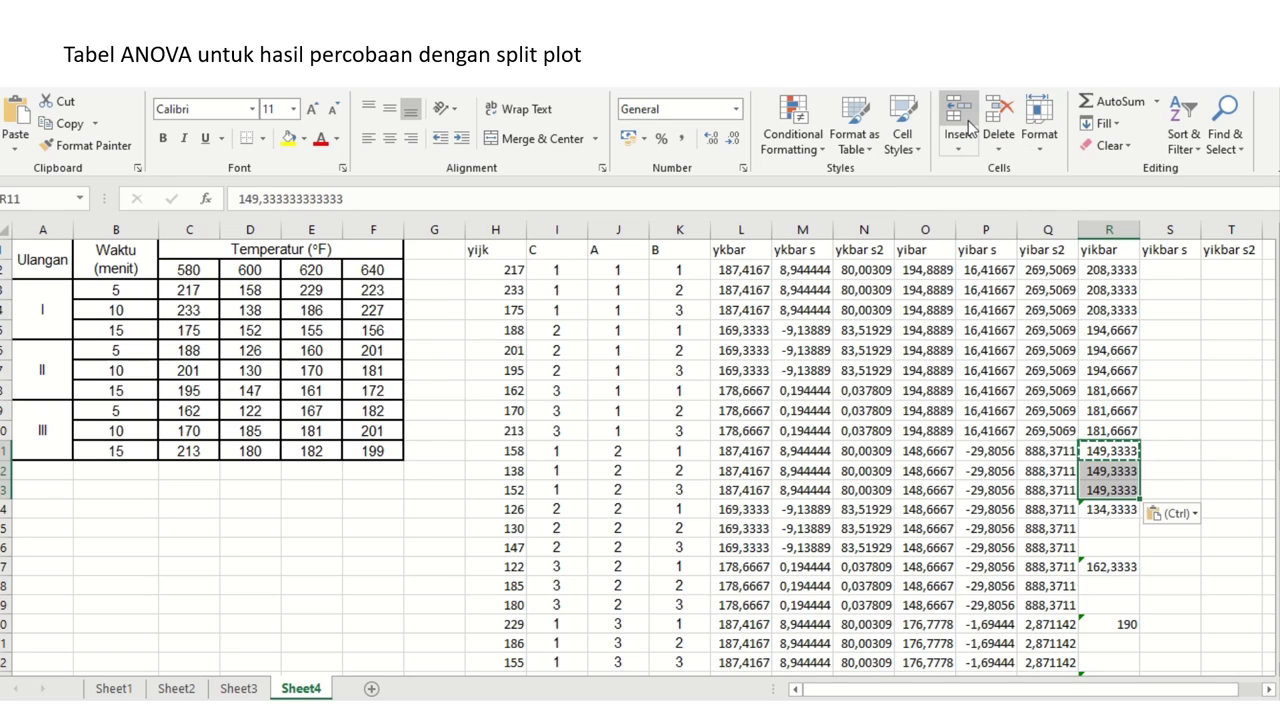
# - Copy the yikbar average in R14 and paste it as values only into R14:R16
pyautogui.press('Down')
pyautogui.press('Down')
pyautogui.press('Down')
pyautogui.hotkey('ctrl', 'c')
pyautogui.hotkey('shift', 'Down')
pyautogui.hotkey('shift', 'Down')
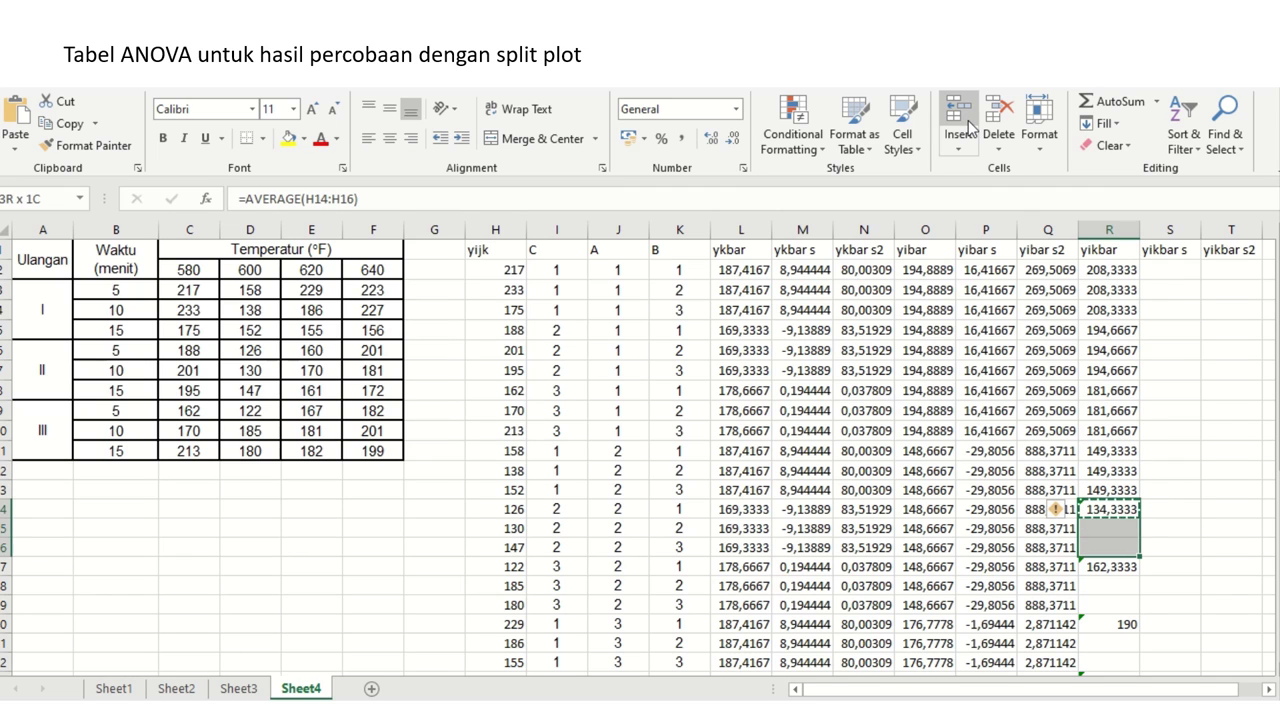
pyautogui.rightClick(1100, 529)
pyautogui.click(966, 180)
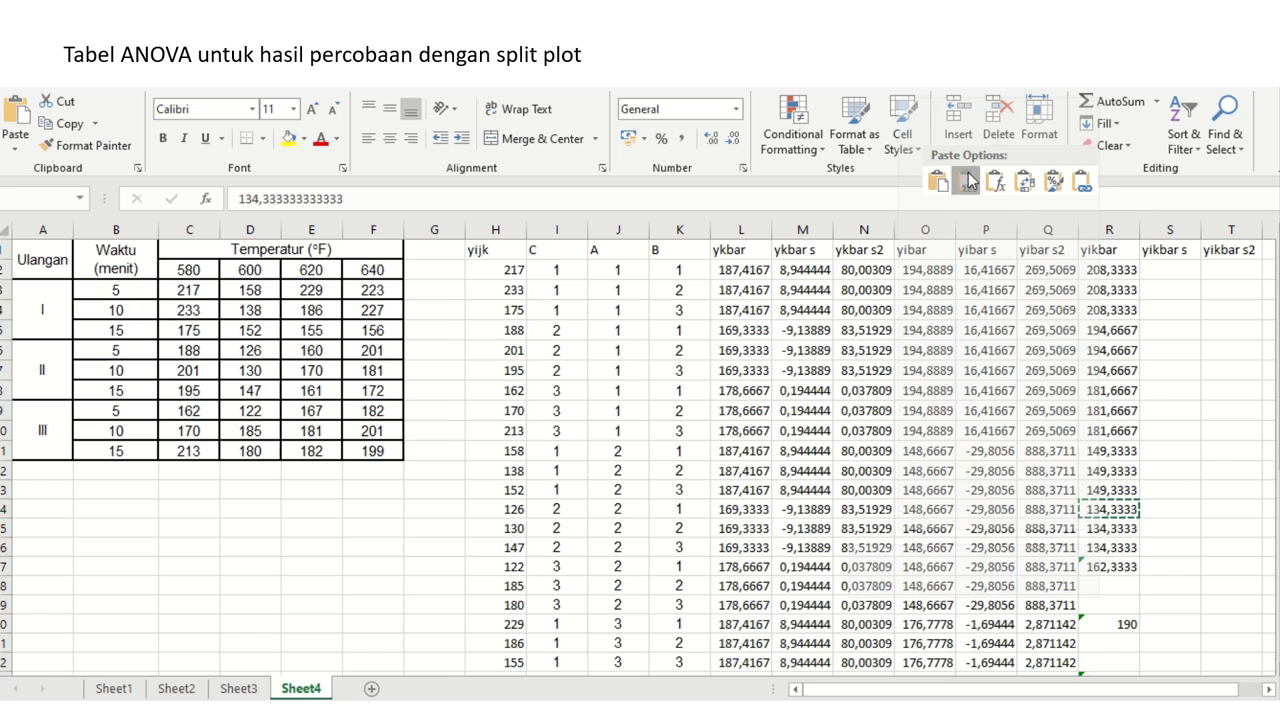
# - Copy the yikbar average in R17 and paste it as values only into R17:R19
pyautogui.press('Down')
pyautogui.press('Down')
pyautogui.press('Down')
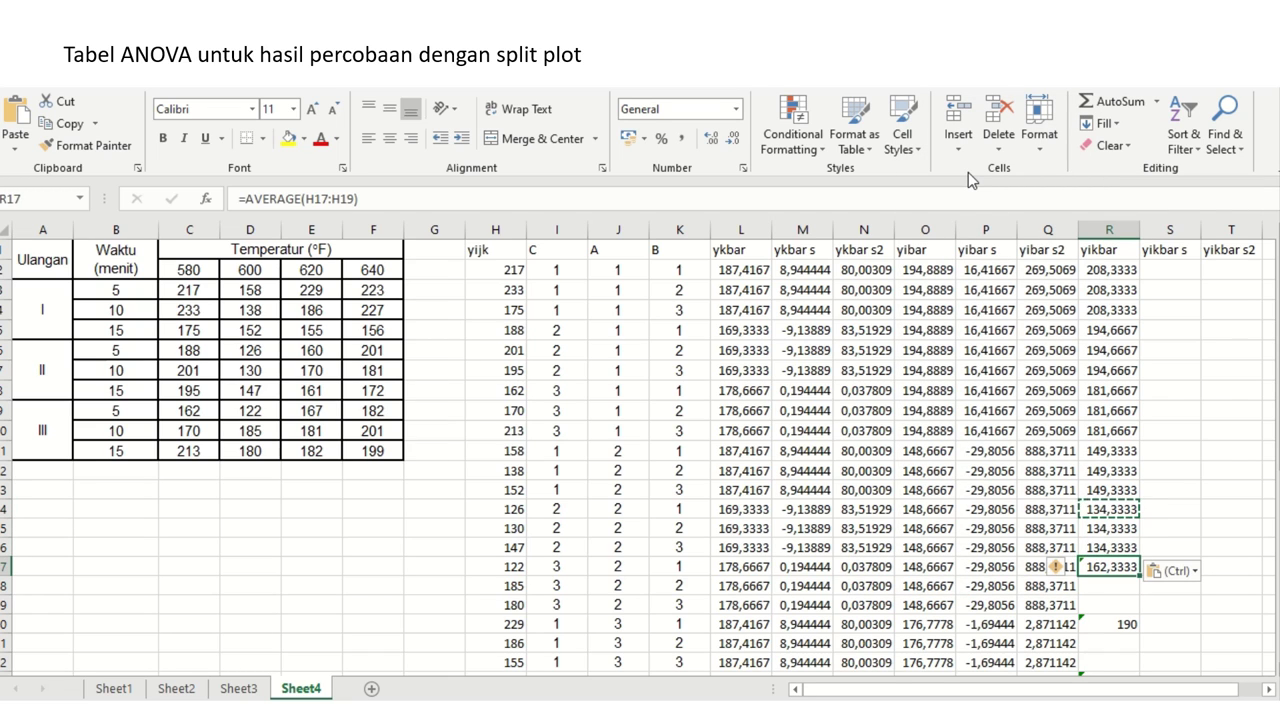
pyautogui.hotkey('shift', 'Down')
pyautogui.hotkey('shift', 'Down')
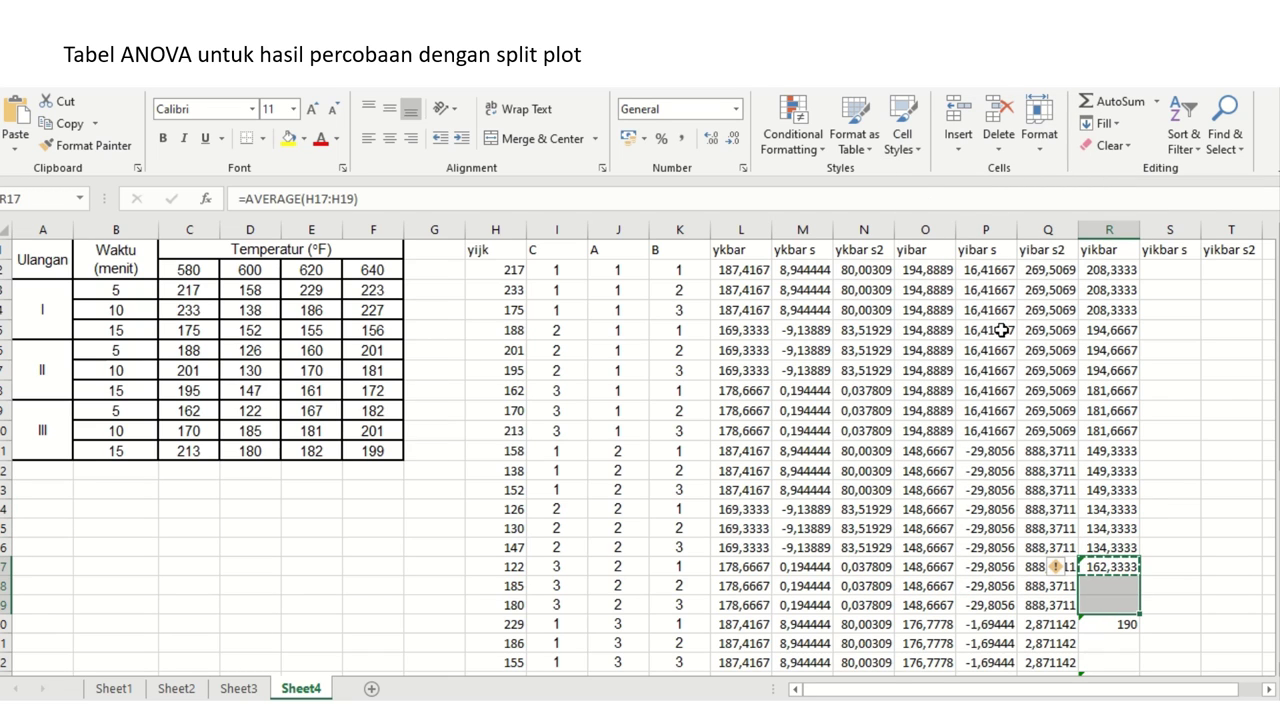
pyautogui.rightClick(1116, 590)
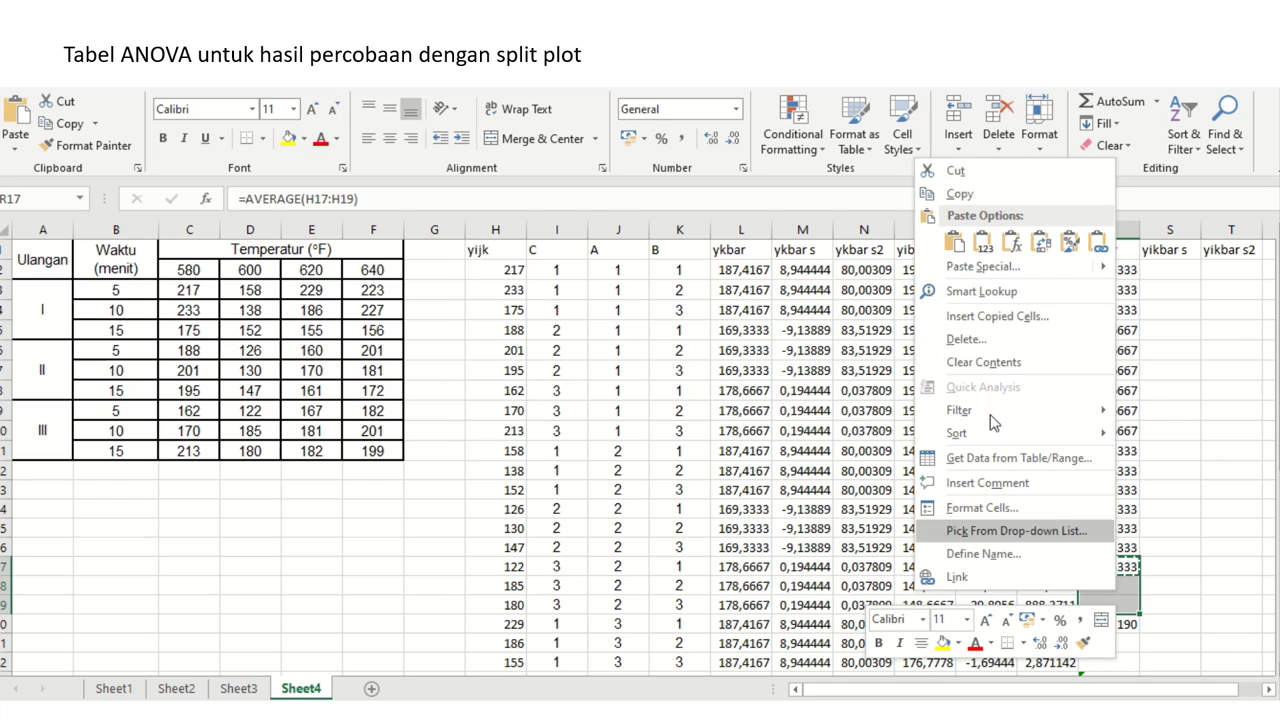
pyautogui.click(981, 245)
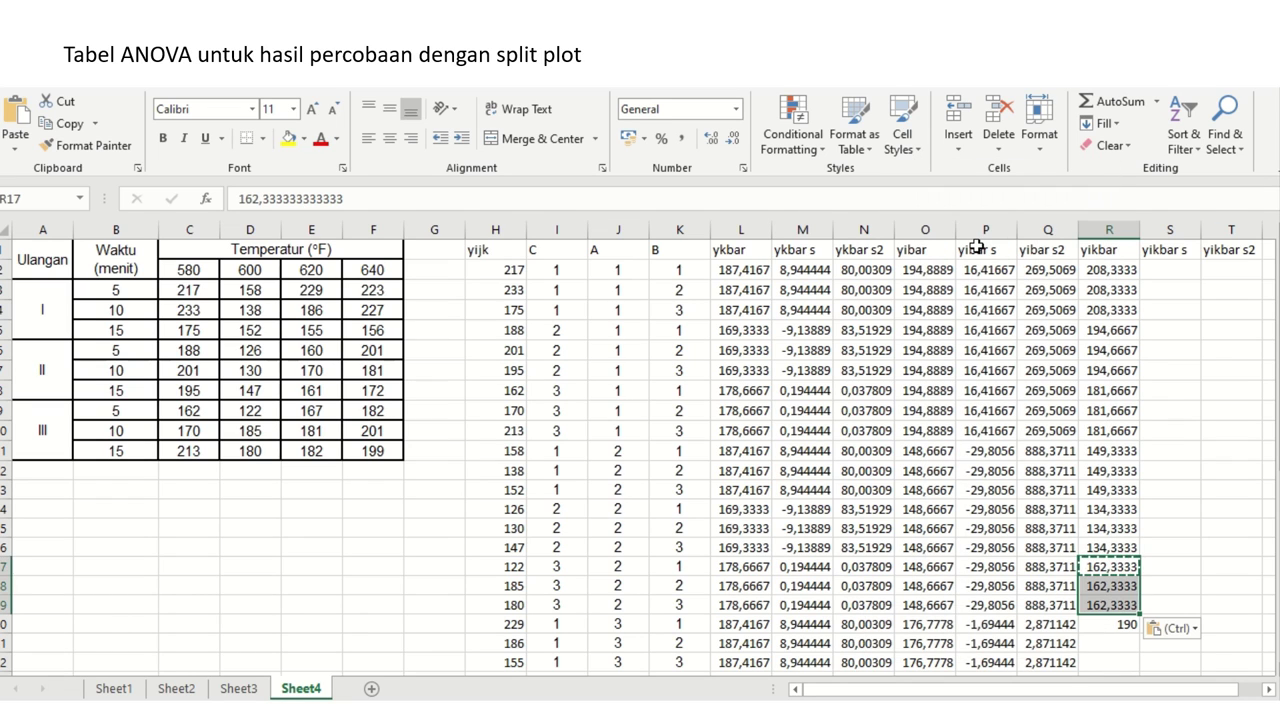
# - Copy the yikbar average in R20 and paste it as values only into R20:R22
pyautogui.press('Down')
pyautogui.press('Down')
pyautogui.press('Down')
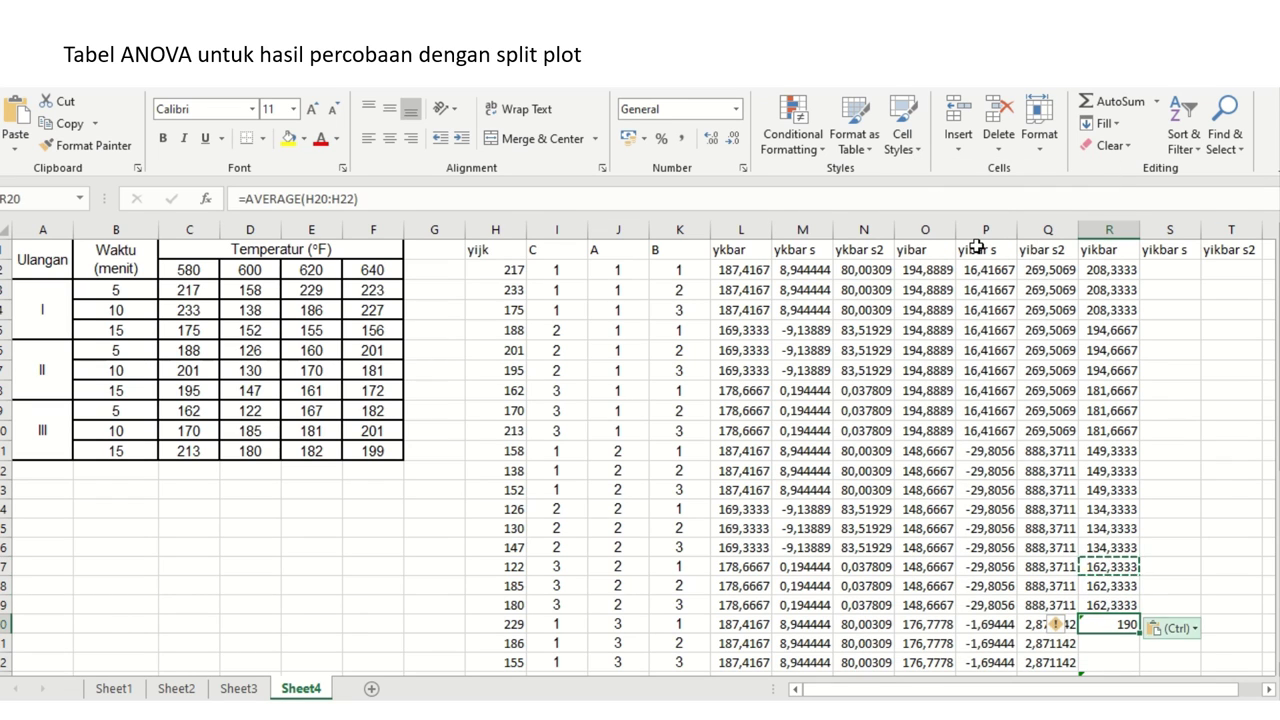
pyautogui.press('ctrl')
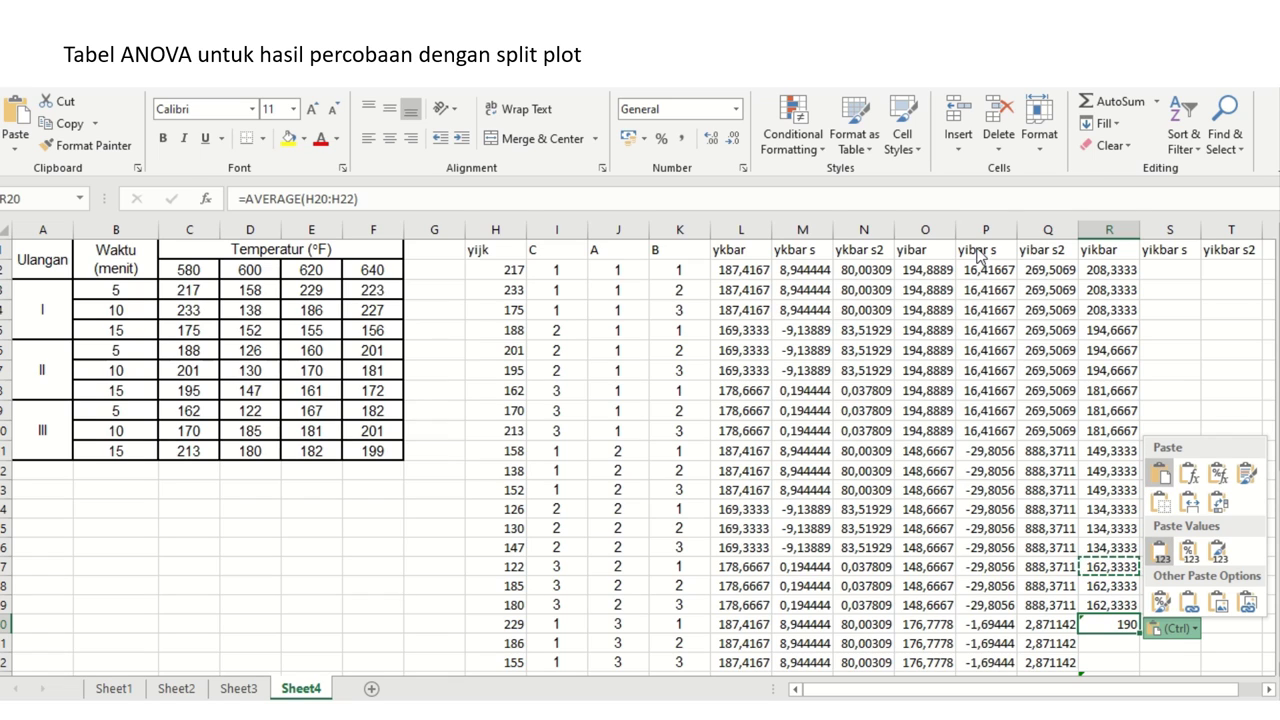
pyautogui.press('Escape')
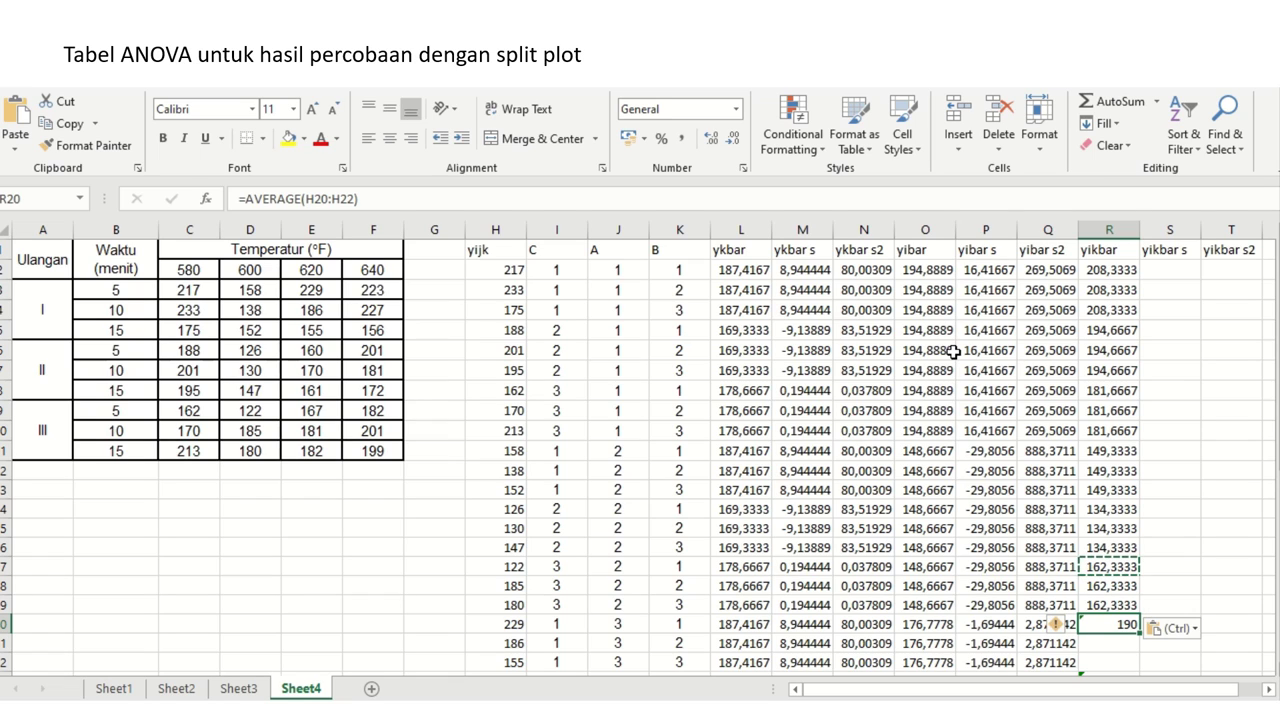
pyautogui.hotkey('shift', 'Down')
pyautogui.hotkey('shift', 'Down')
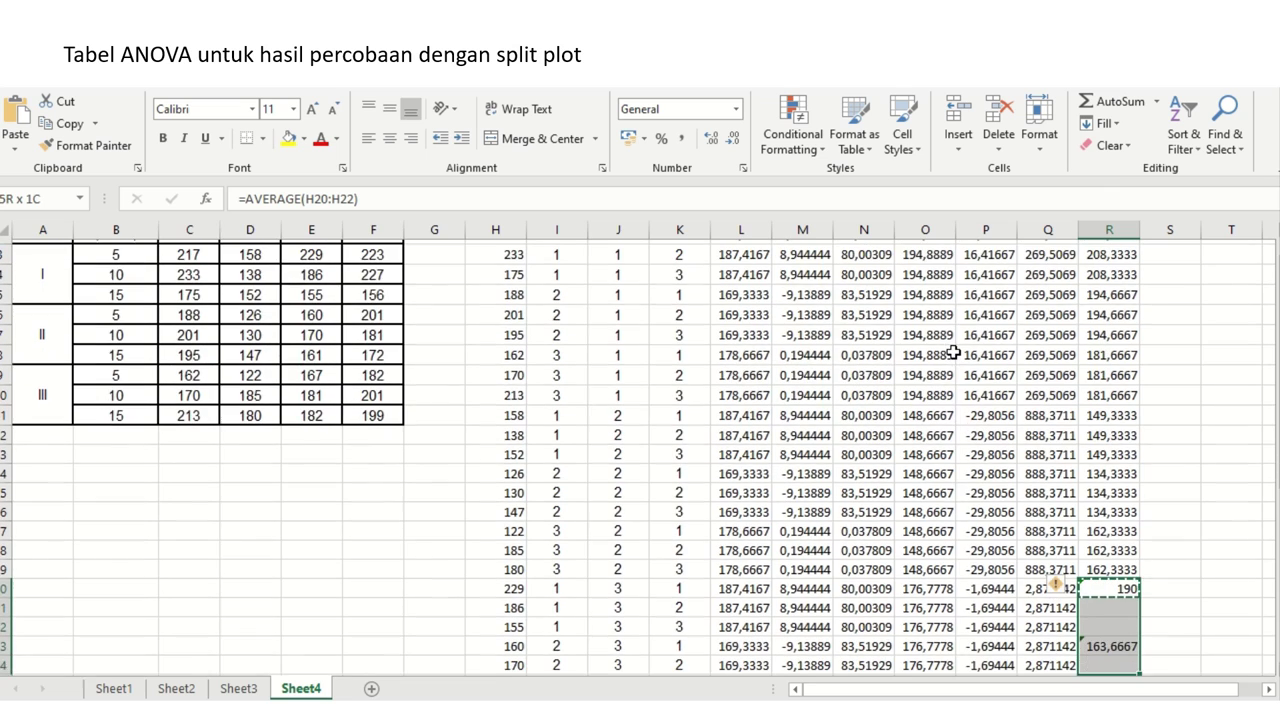
pyautogui.rightClick(1106, 612)
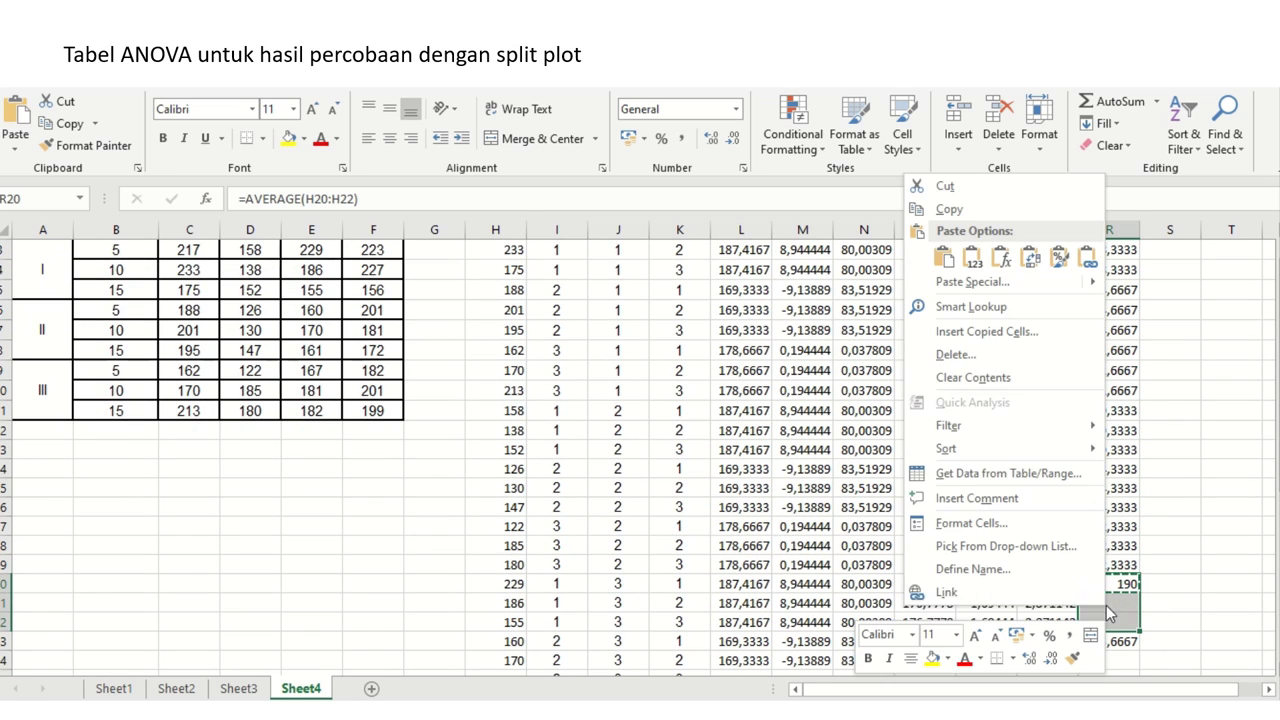
pyautogui.click(971, 259)
# - Copy the yikbar average in R23 and paste it as values only into R23:R25
pyautogui.press('Down')
pyautogui.press('Down')
pyautogui.press('Down')
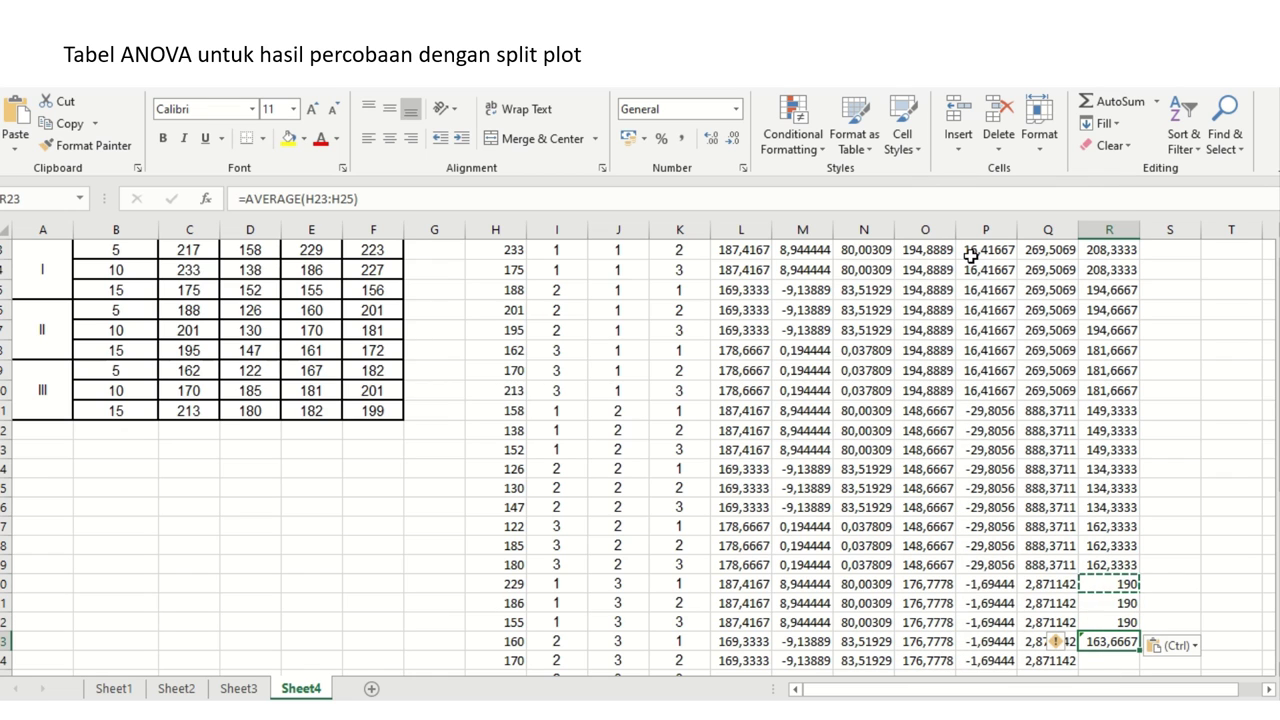
pyautogui.hotkey('ctrl', 'c')
pyautogui.hotkey('shift', 'Down')
pyautogui.hotkey('shift', 'Down')
pyautogui.hotkey('shift', 'Down')
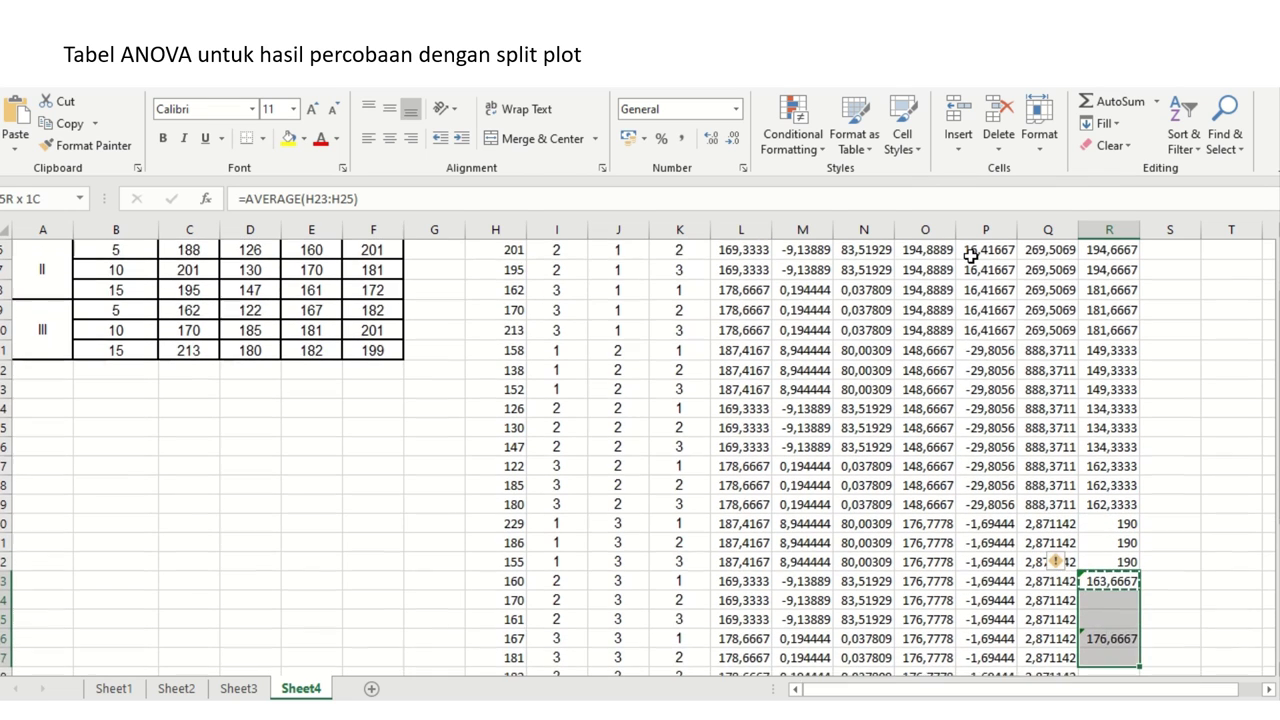
pyautogui.hotkey('shift', 'Up')
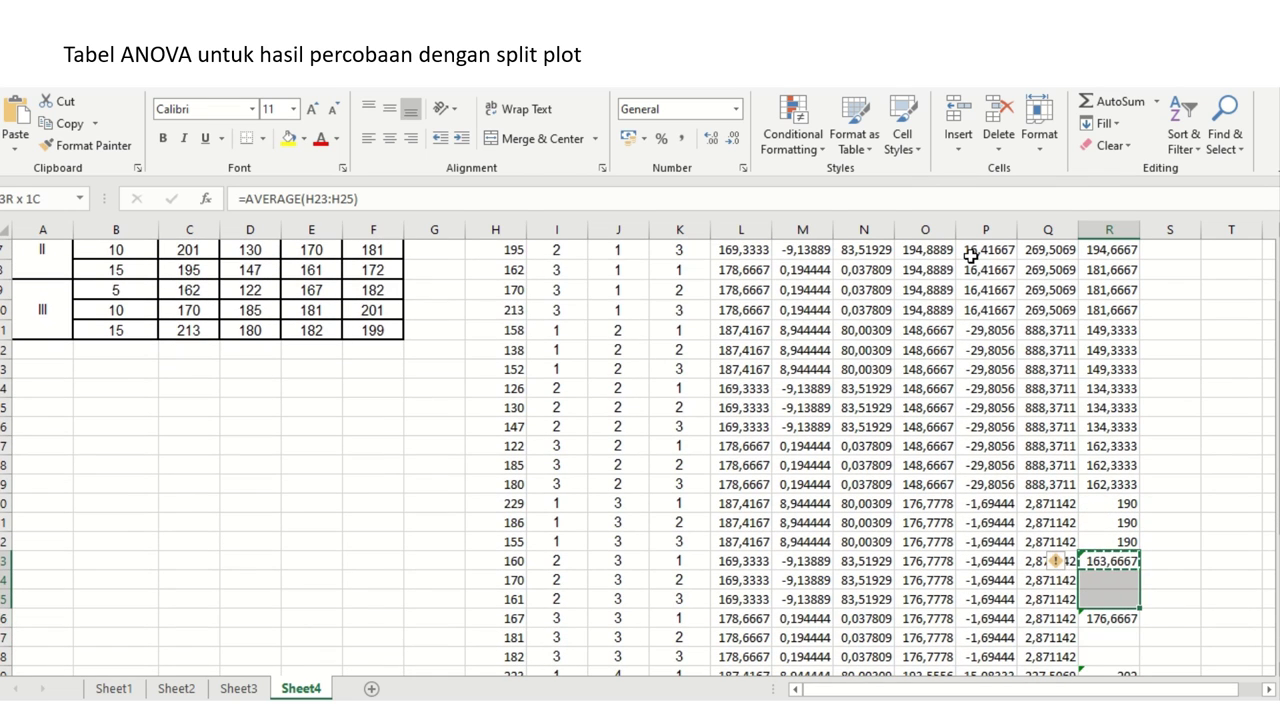
pyautogui.rightClick(1117, 592)
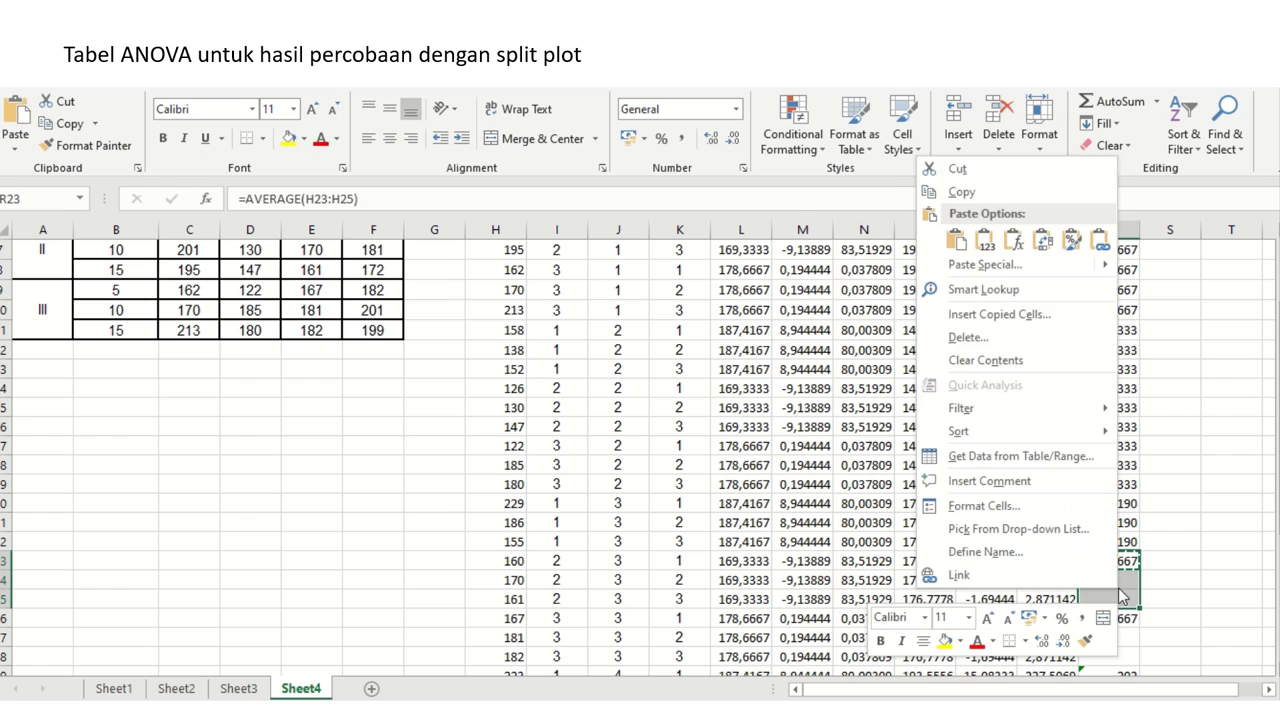
pyautogui.click(985, 240)
# - Copy the yikbar average in R26 and paste it as values only into R26:R28
pyautogui.press('Down')
pyautogui.press('Down')
pyautogui.press('Down')
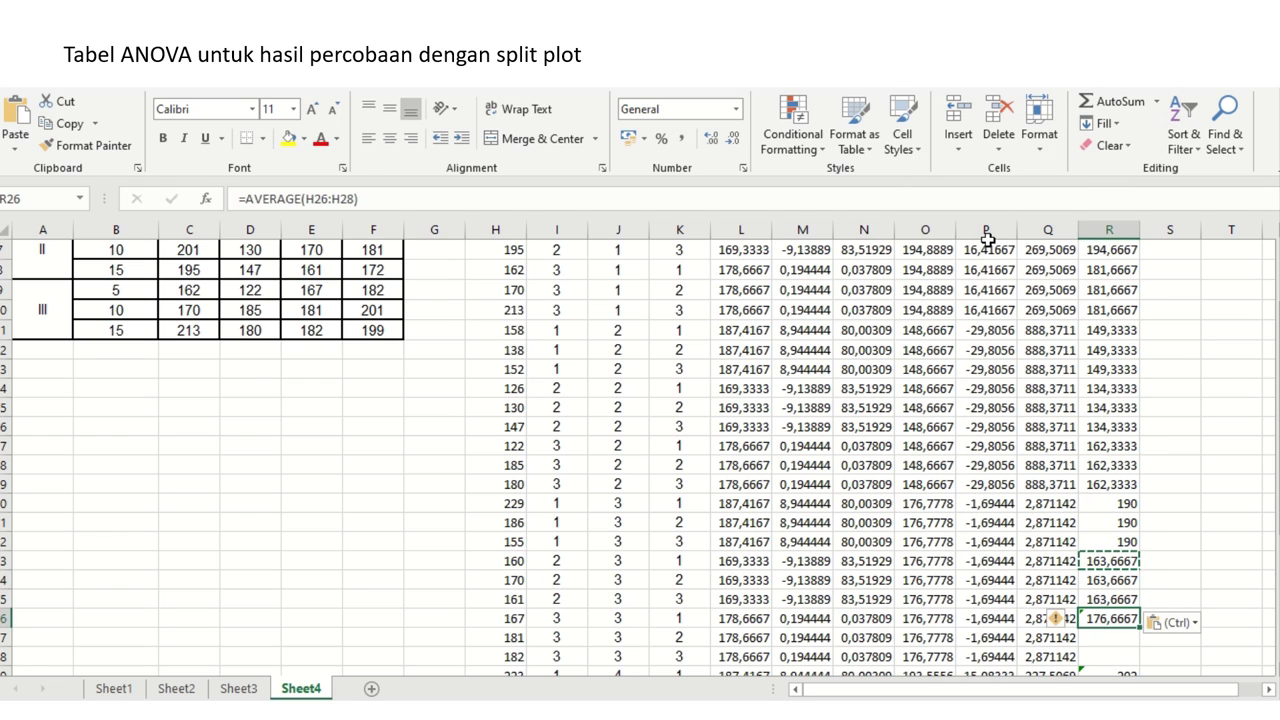
pyautogui.hotkey('ctrl', 'c')
pyautogui.hotkey('shift', 'Down')
pyautogui.hotkey('shift', 'Down')
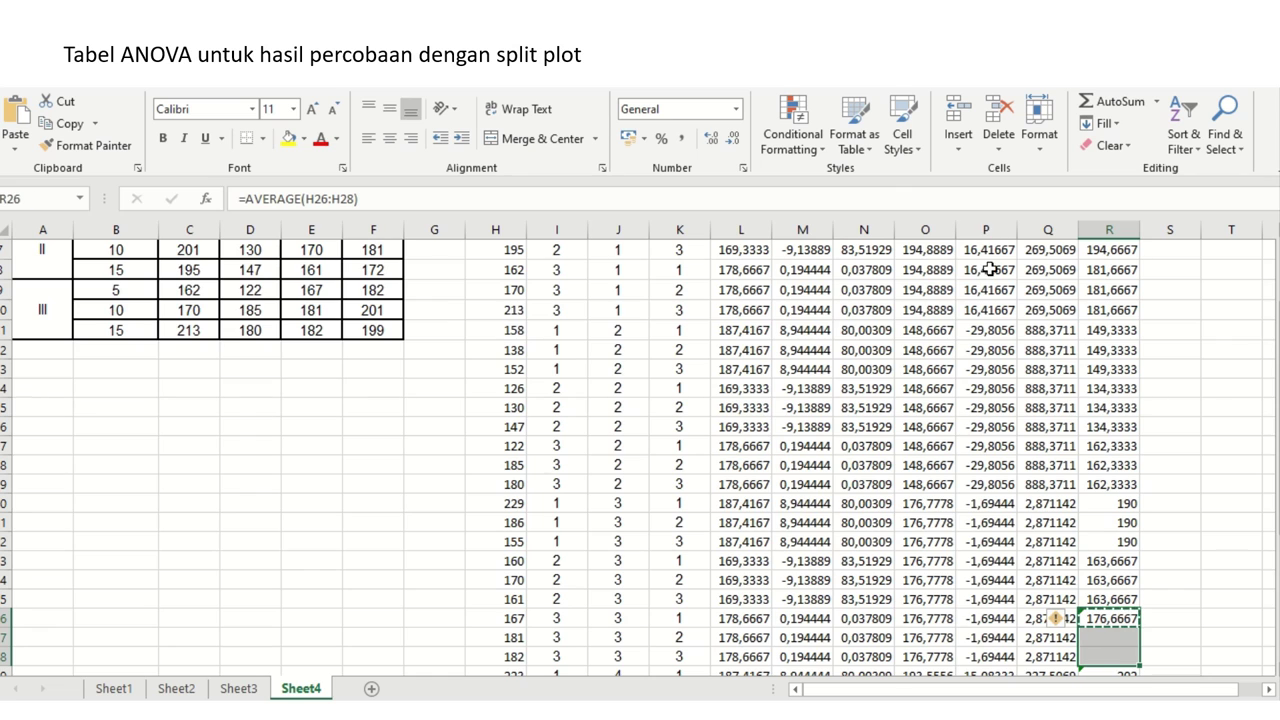
pyautogui.rightClick(1121, 642)
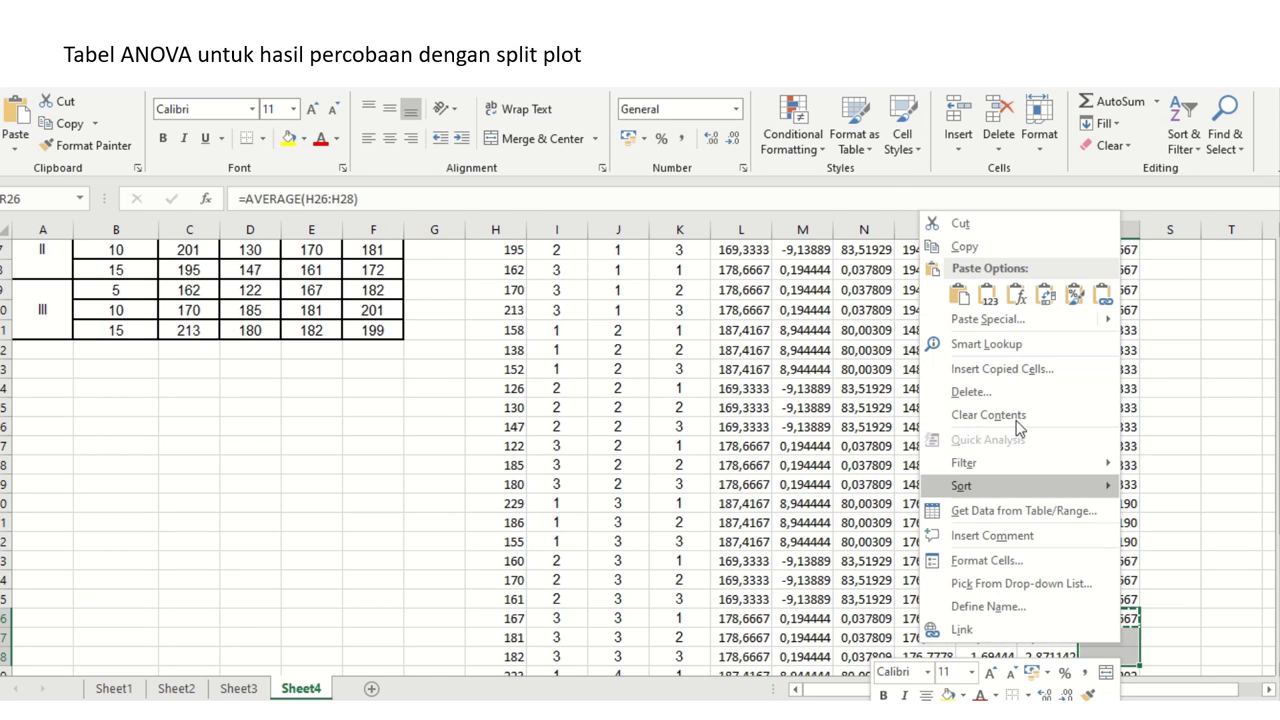
pyautogui.click(986, 288)
# - Copy the yikbar average in R29 and paste it as values only into R29:R31
pyautogui.press('Down')
pyautogui.press('Down')
pyautogui.press('Down')
pyautogui.press('Down')
pyautogui.press('Down')
pyautogui.press('Down')
pyautogui.press('Down')
pyautogui.press('Down')
pyautogui.press('Down')
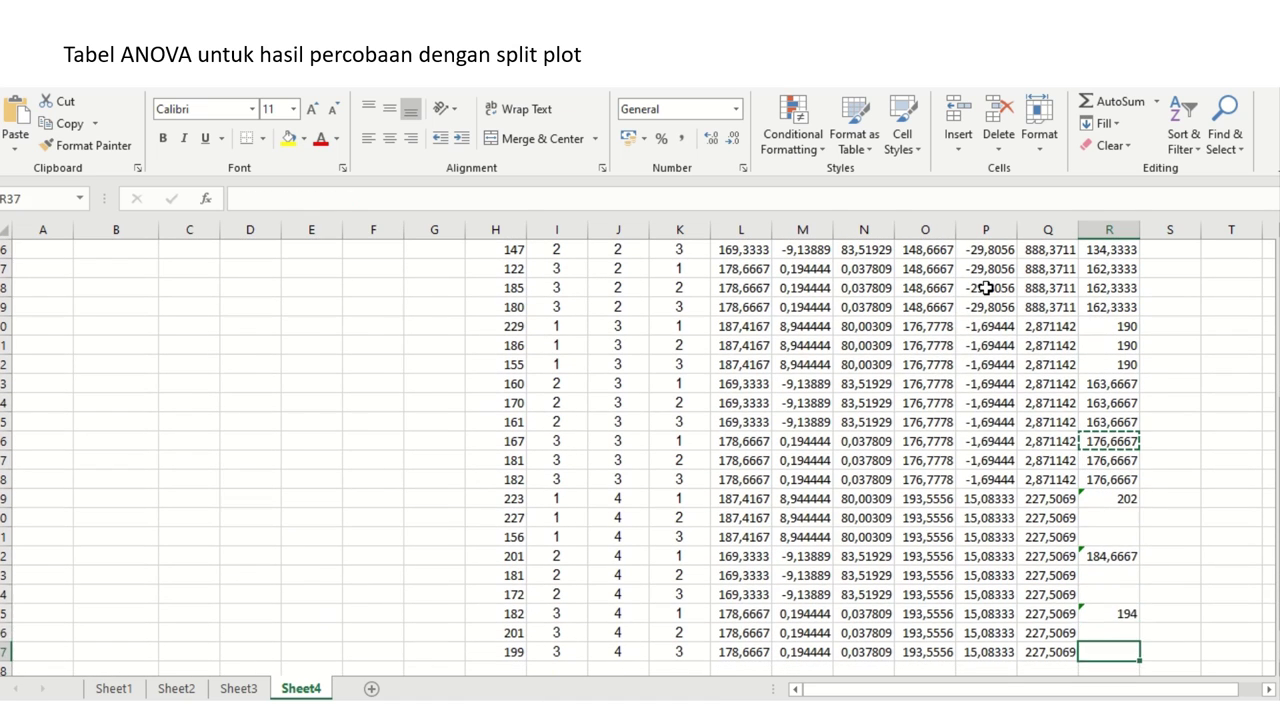
pyautogui.press('Up')
pyautogui.press('Up')
pyautogui.press('Up')
pyautogui.press('Up')
pyautogui.press('Up')
pyautogui.press('Up')
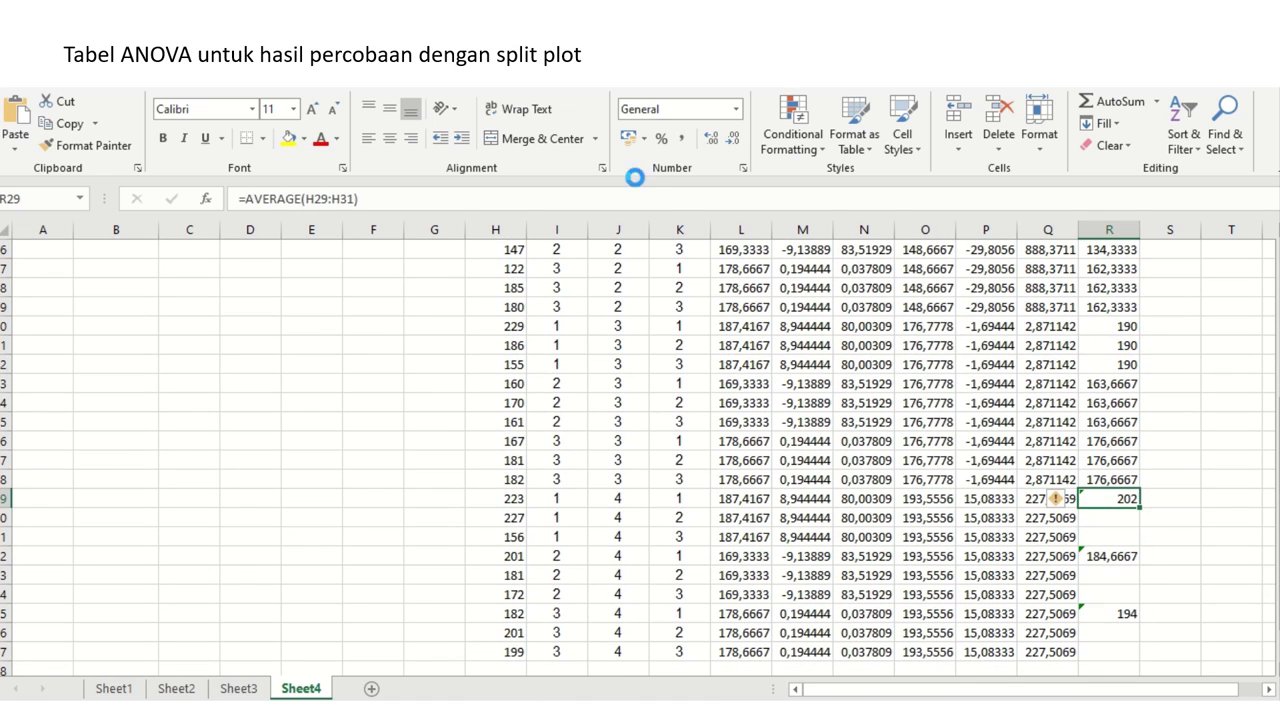
pyautogui.hotkey('shift', 'Down')
pyautogui.hotkey('shift', 'Down')
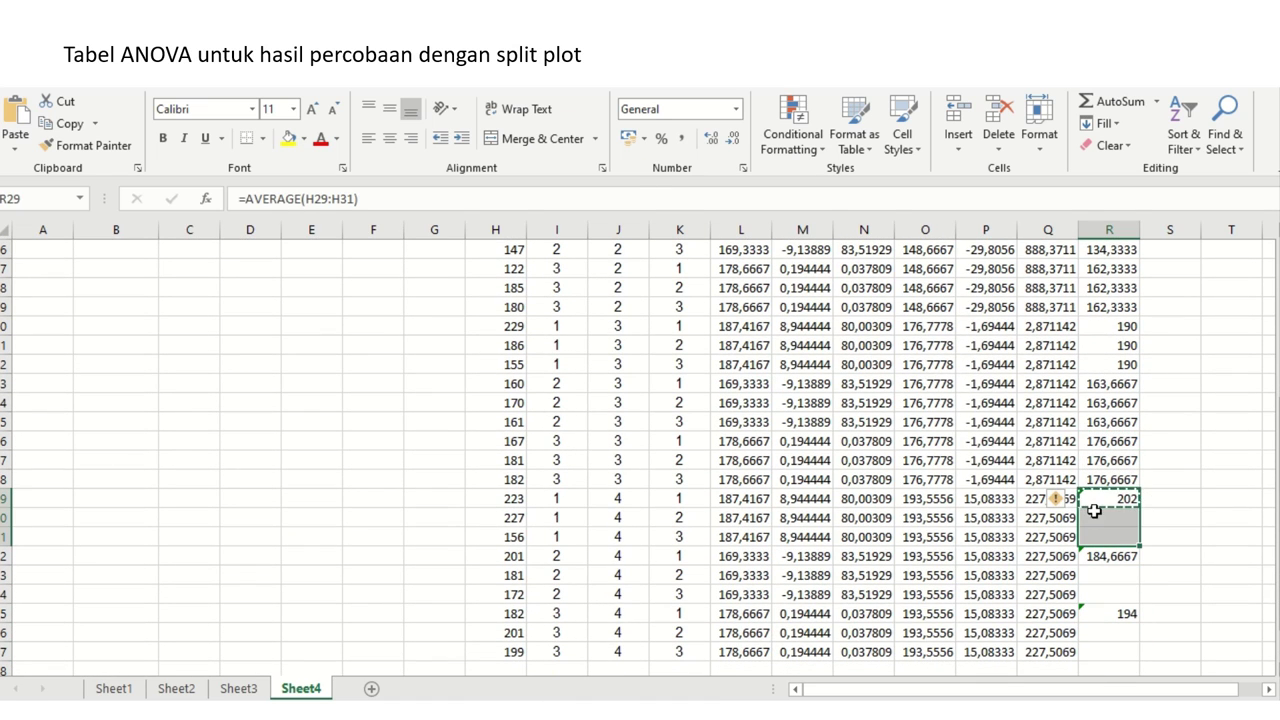
pyautogui.rightClick(1102, 513)
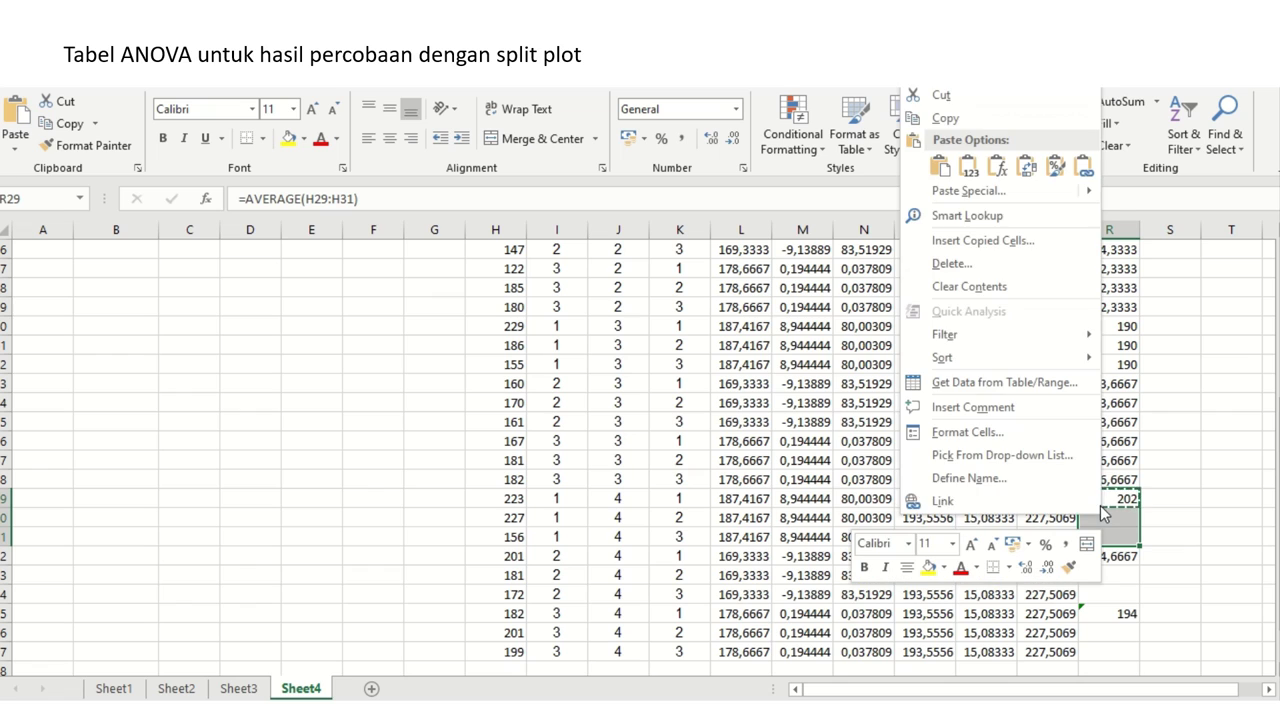
pyautogui.click(967, 171)
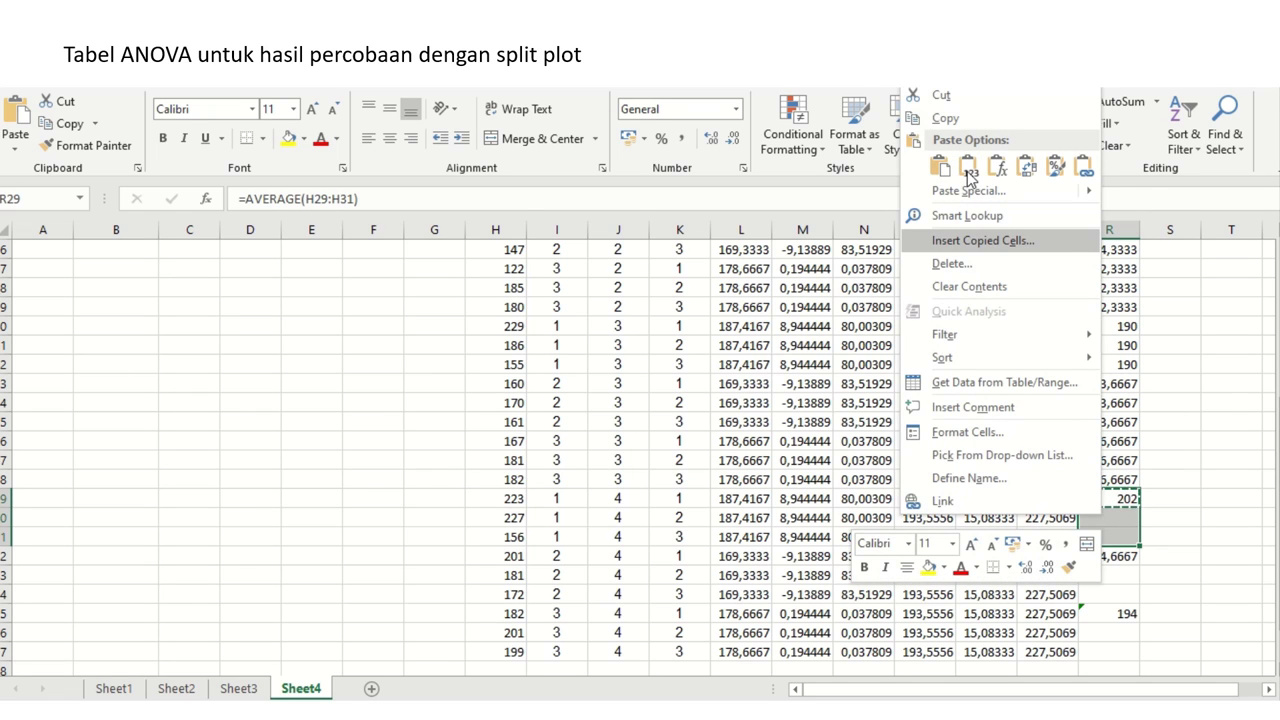
pyautogui.click(967, 173)
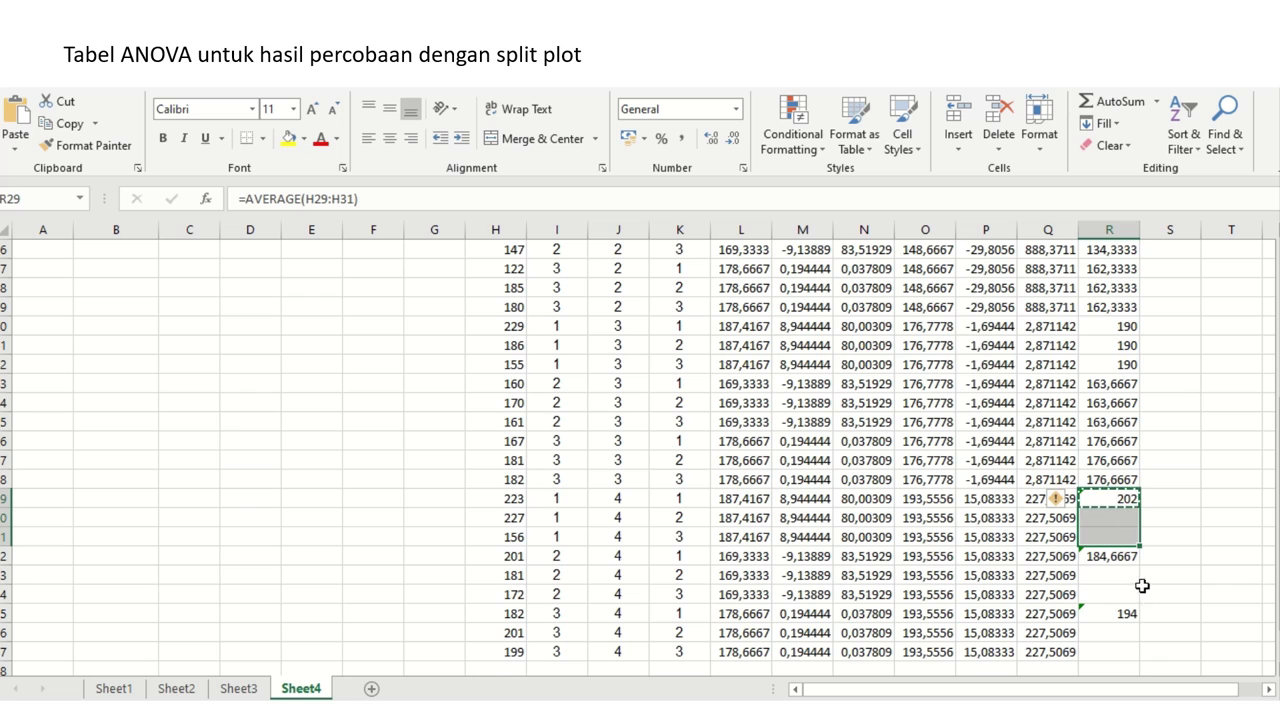
pyautogui.rightClick(1117, 537)
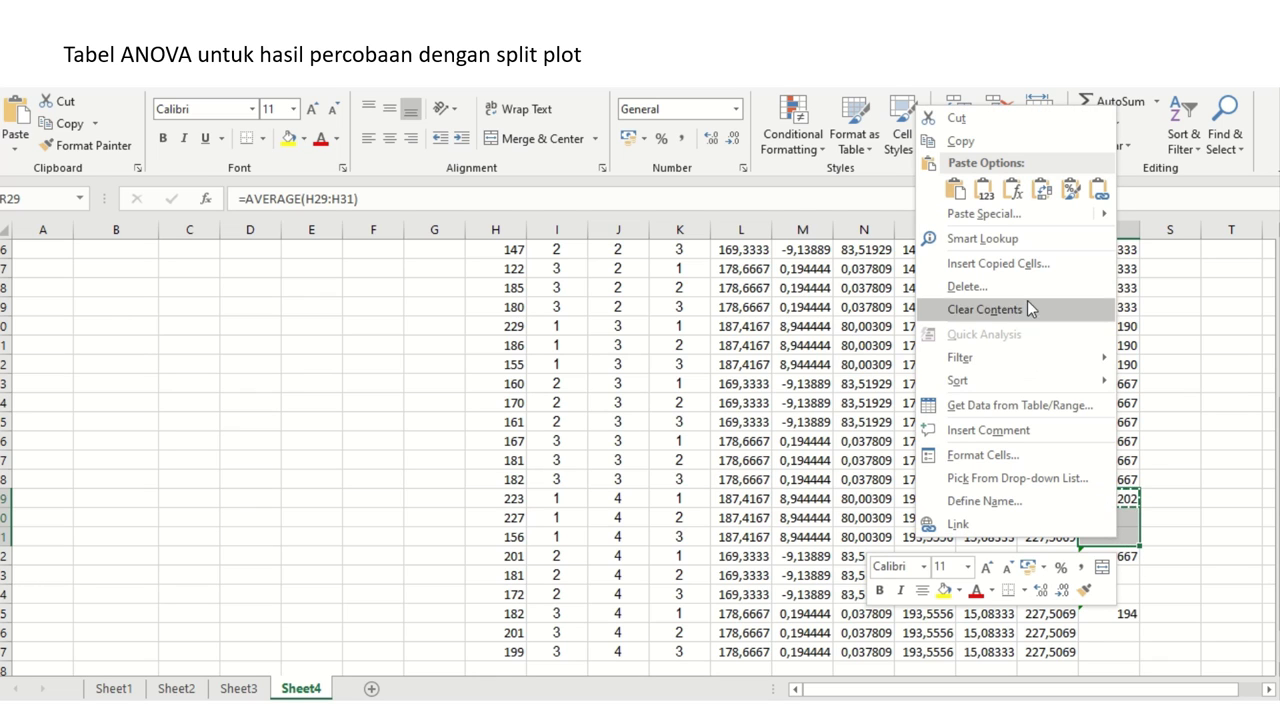
pyautogui.click(986, 196)
# - Copy the yikbar average in R32 and paste it as values only into R32:R34
pyautogui.press('Down')
pyautogui.press('Down')
pyautogui.press('Down')
pyautogui.hotkey('ctrl', 'v')
pyautogui.hotkey('shift', 'Down')
pyautogui.hotkey('shift', 'Down')
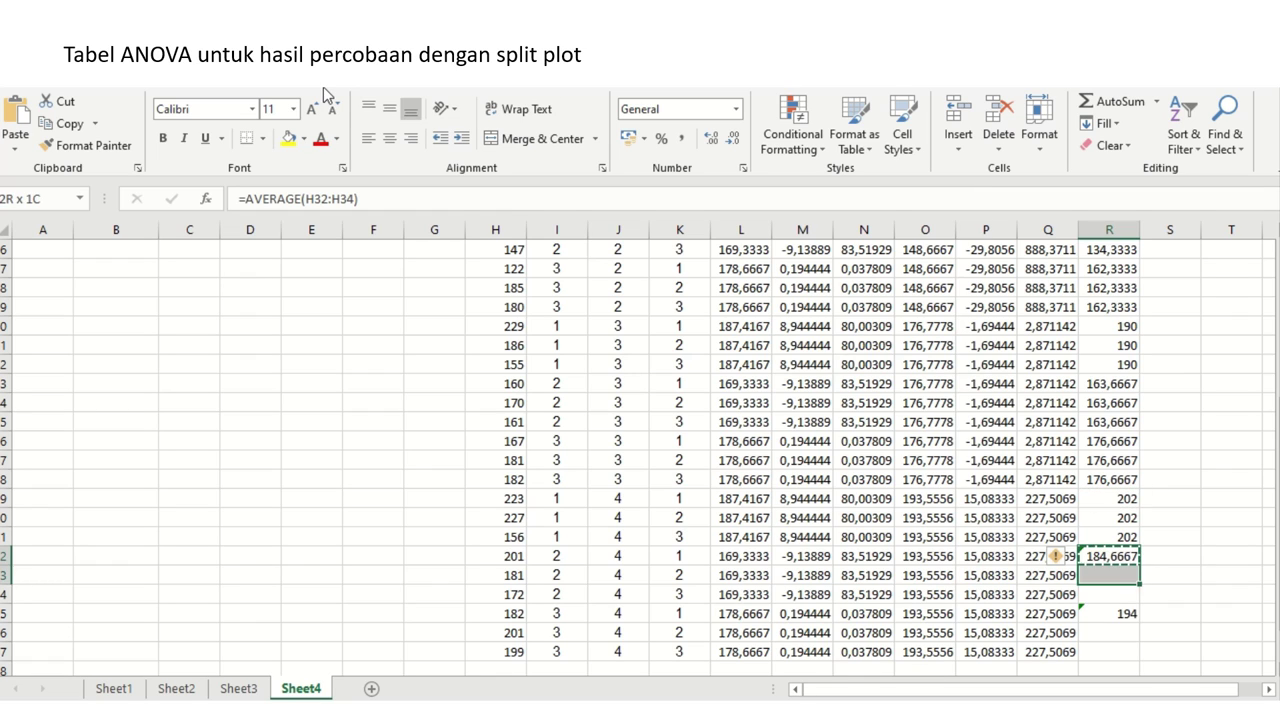
pyautogui.rightClick(1107, 576)
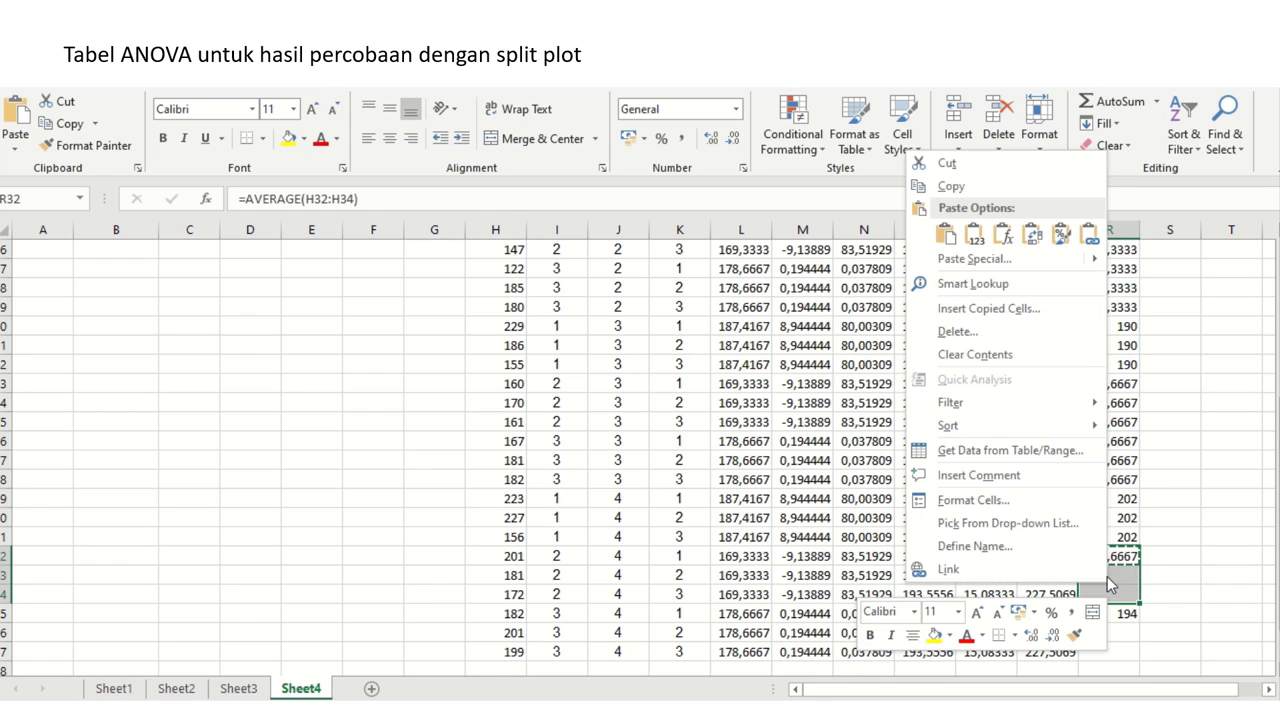
pyautogui.click(973, 234)
# - Copy the yikbar average in R35 and paste it as values only into R35:R37
pyautogui.press('Down')
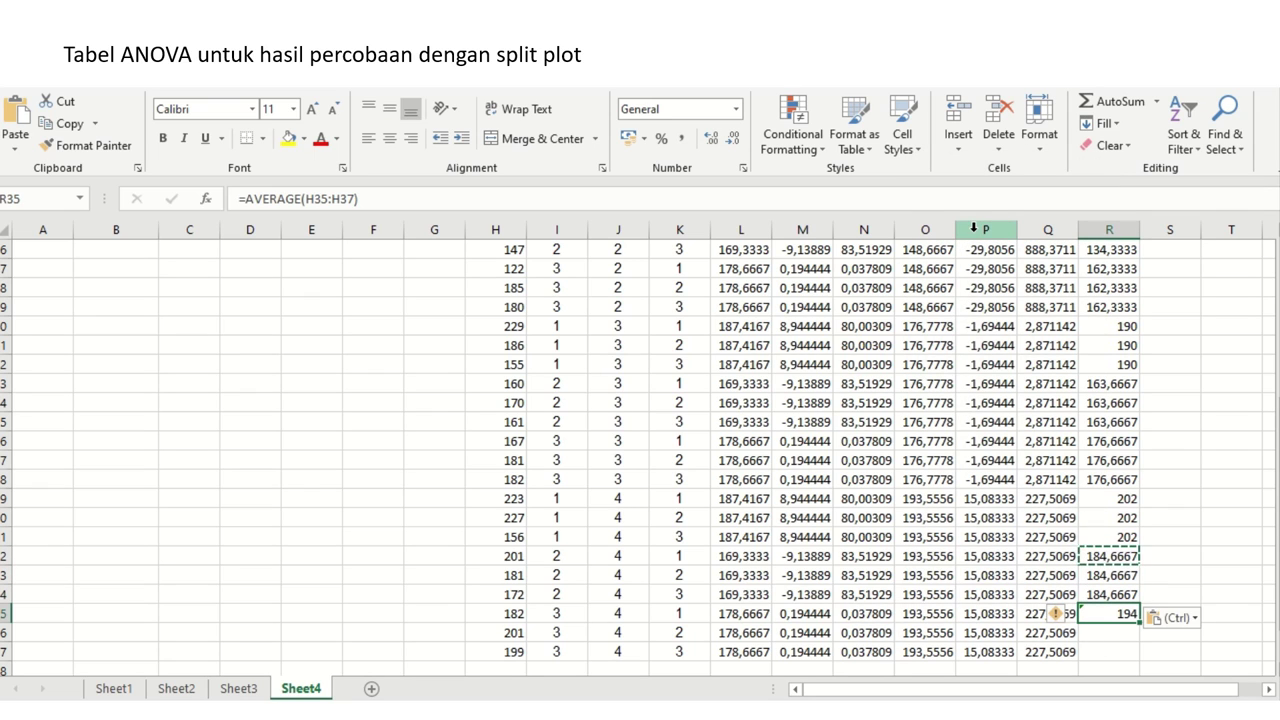
pyautogui.hotkey('ctrl', 'c')
pyautogui.hotkey('shift', 'Down')
pyautogui.hotkey('shift', 'Down')
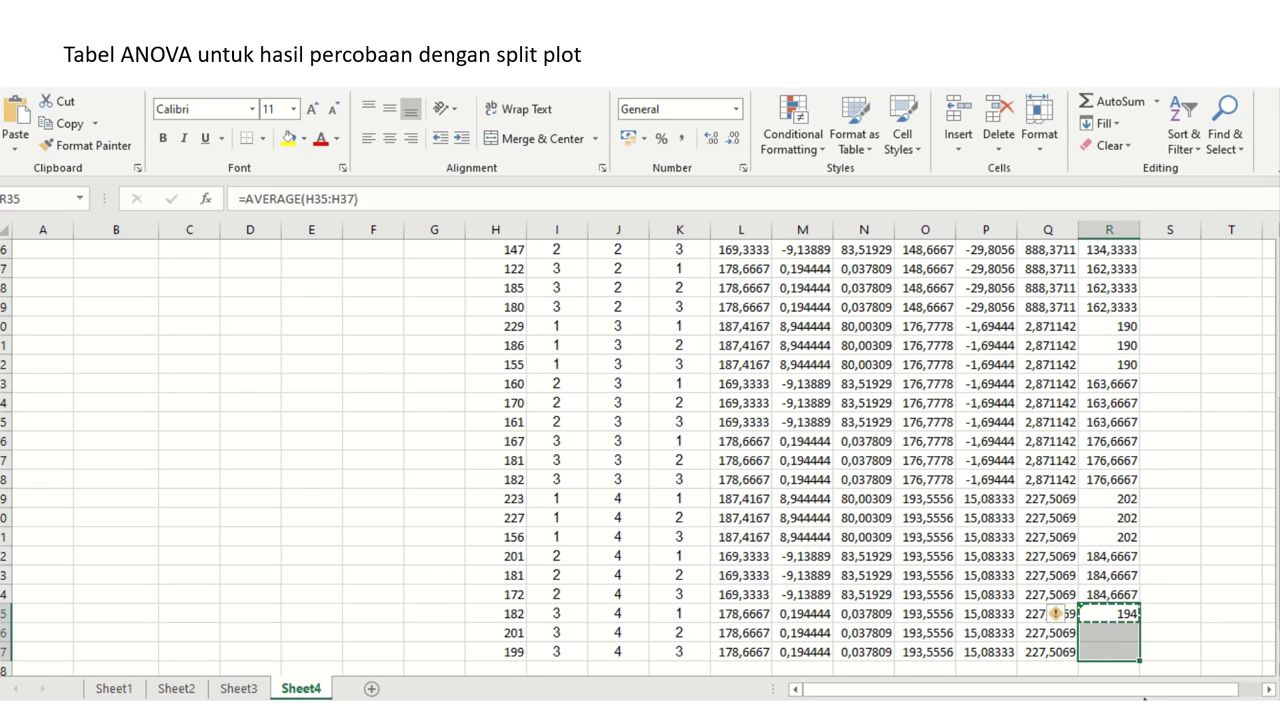
pyautogui.rightClick(1111, 636)
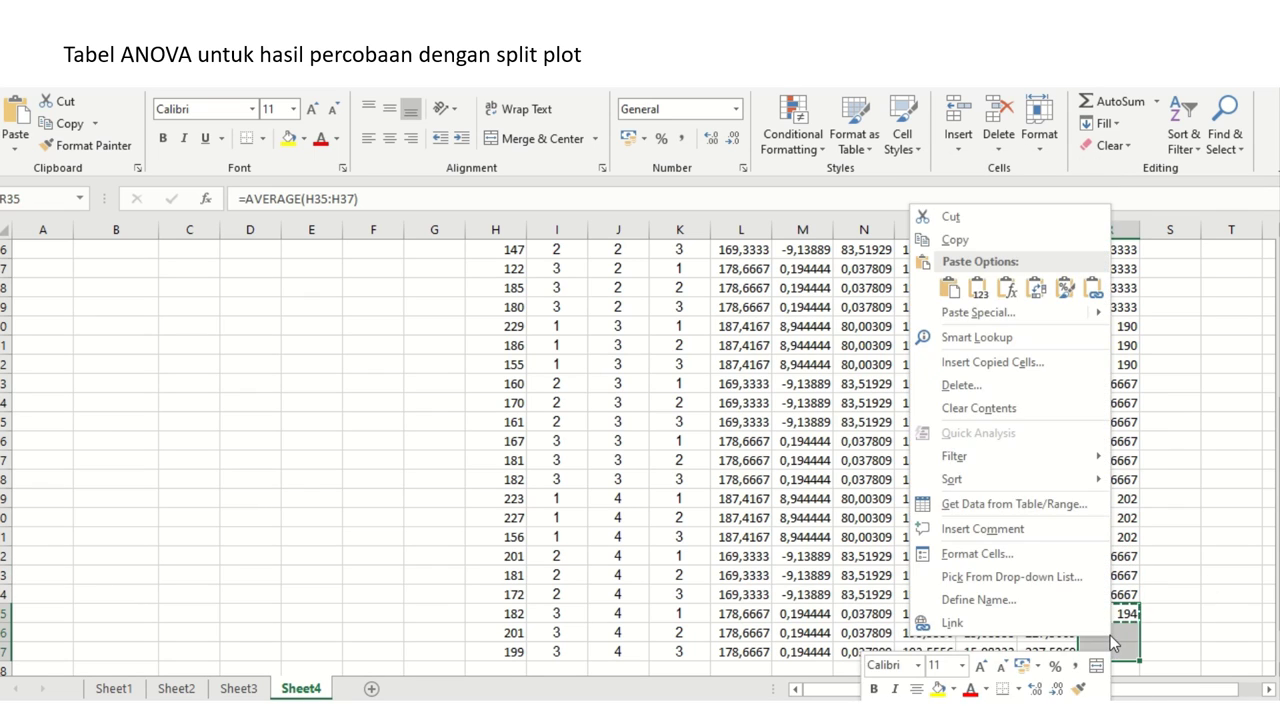
pyautogui.click(973, 289)
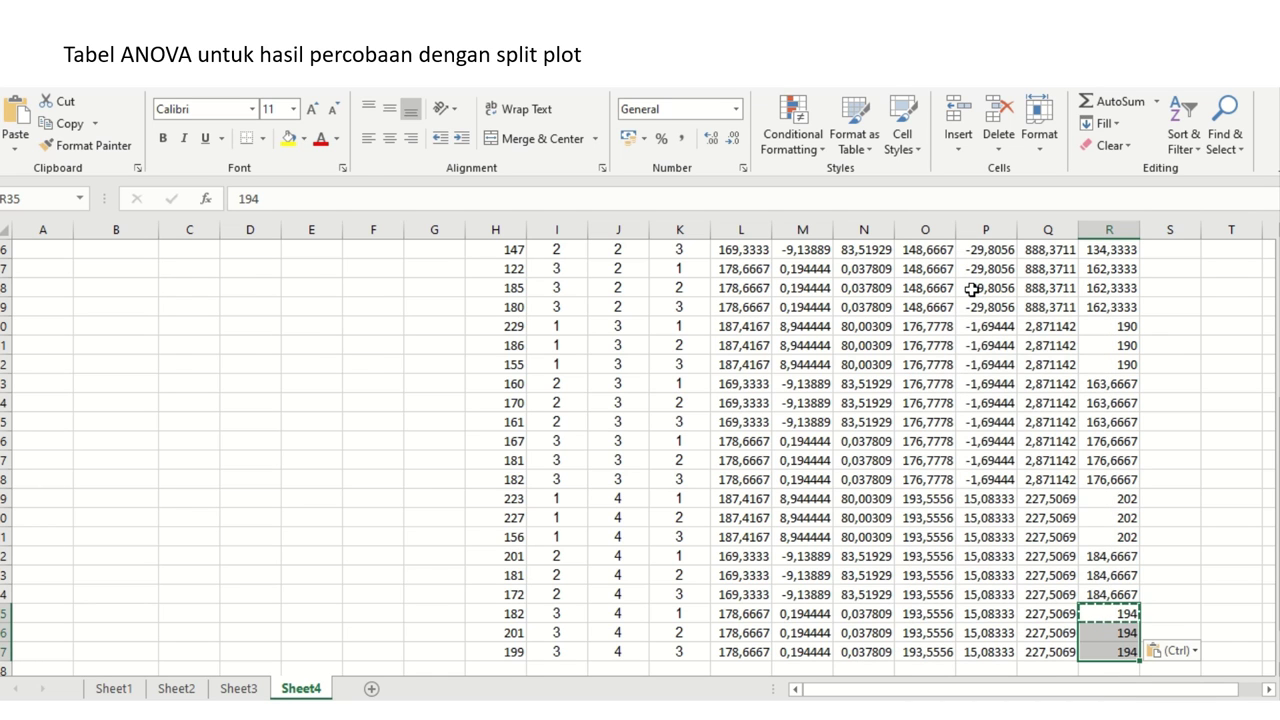
# - Check the overall yikbar average in R39, undo the accidental paste over it and clear the copy selection
pyautogui.press('pageup')
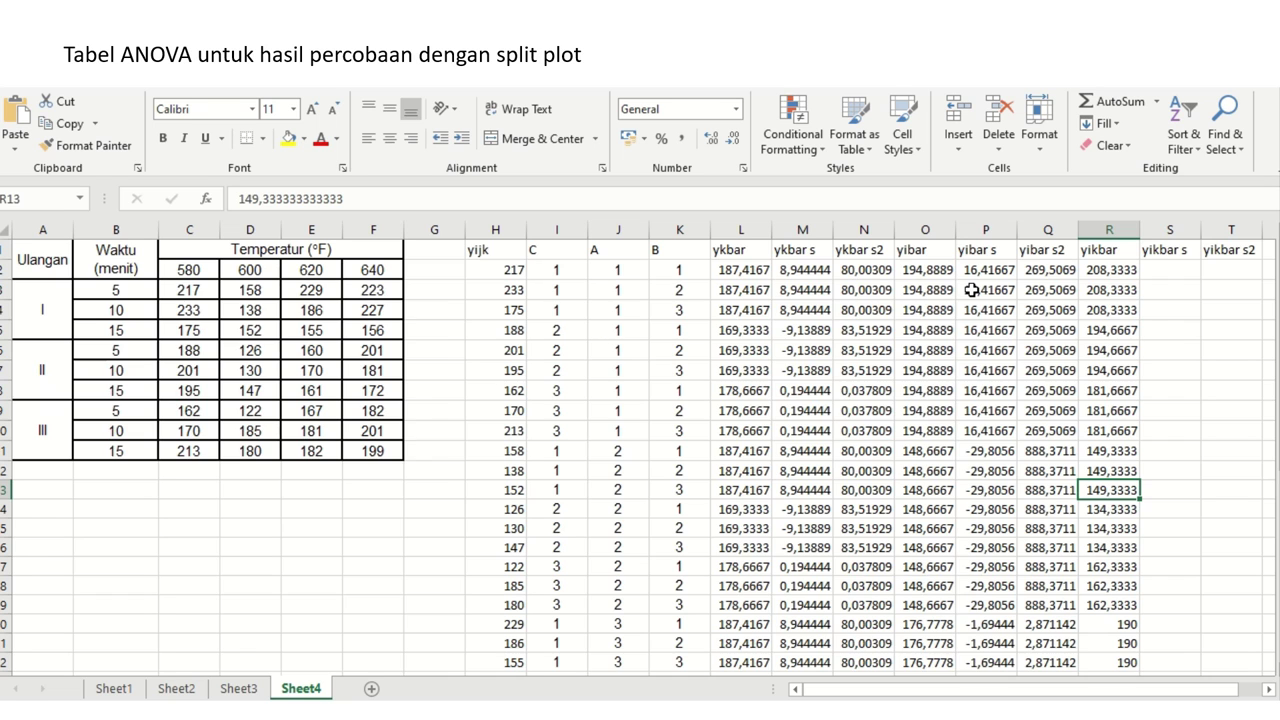
pyautogui.hotkey('ctrl', 'Down')
pyautogui.hotkey('ctrl', 'Down')
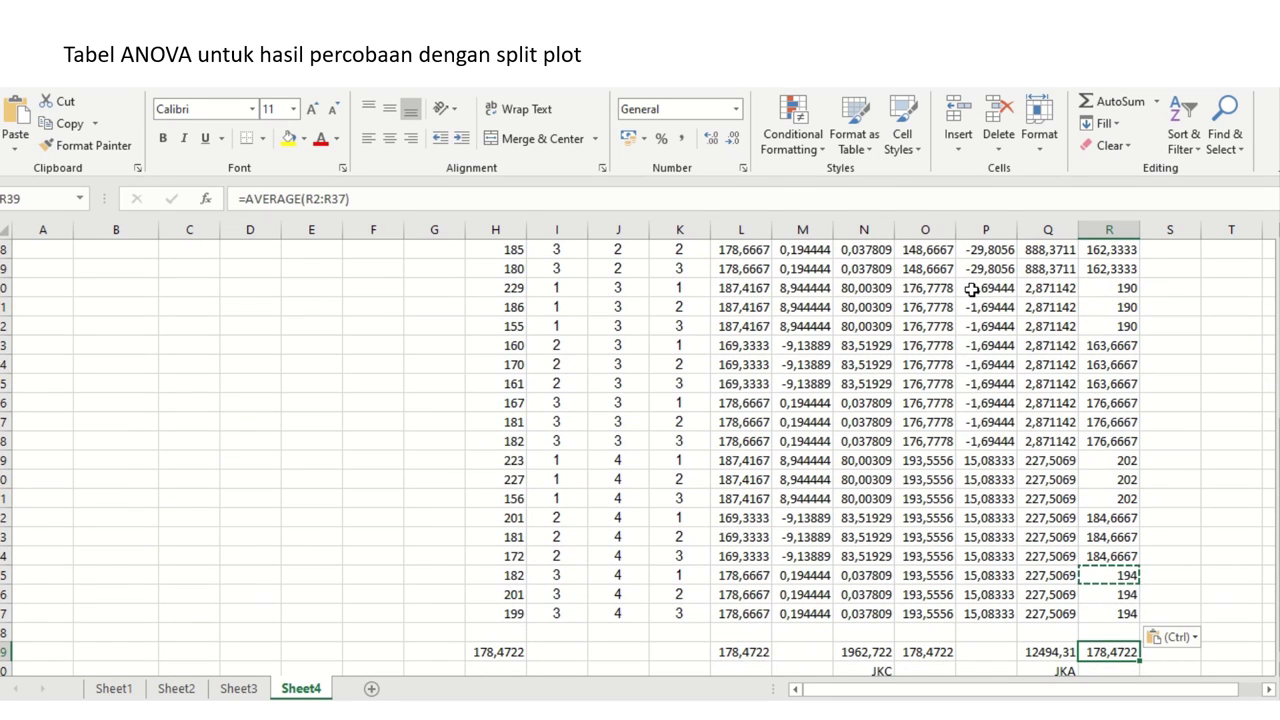
pyautogui.press('Return')
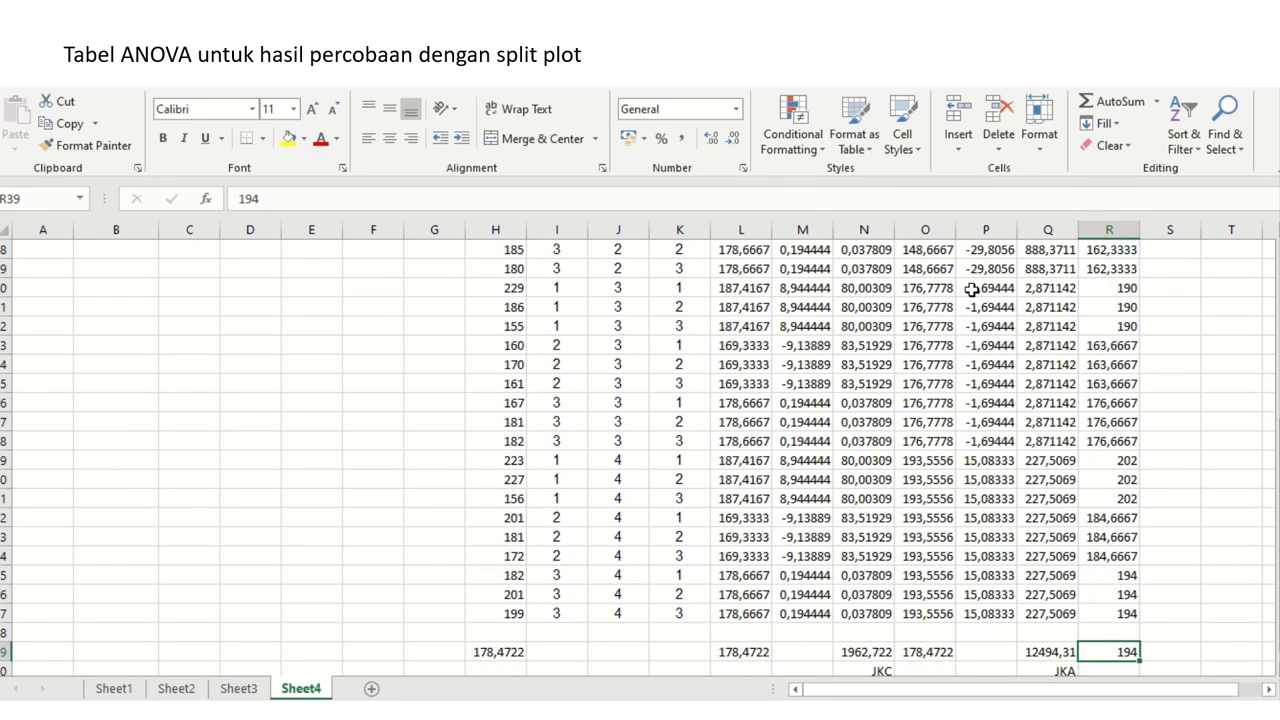
pyautogui.hotkey('ctrl', 'z')
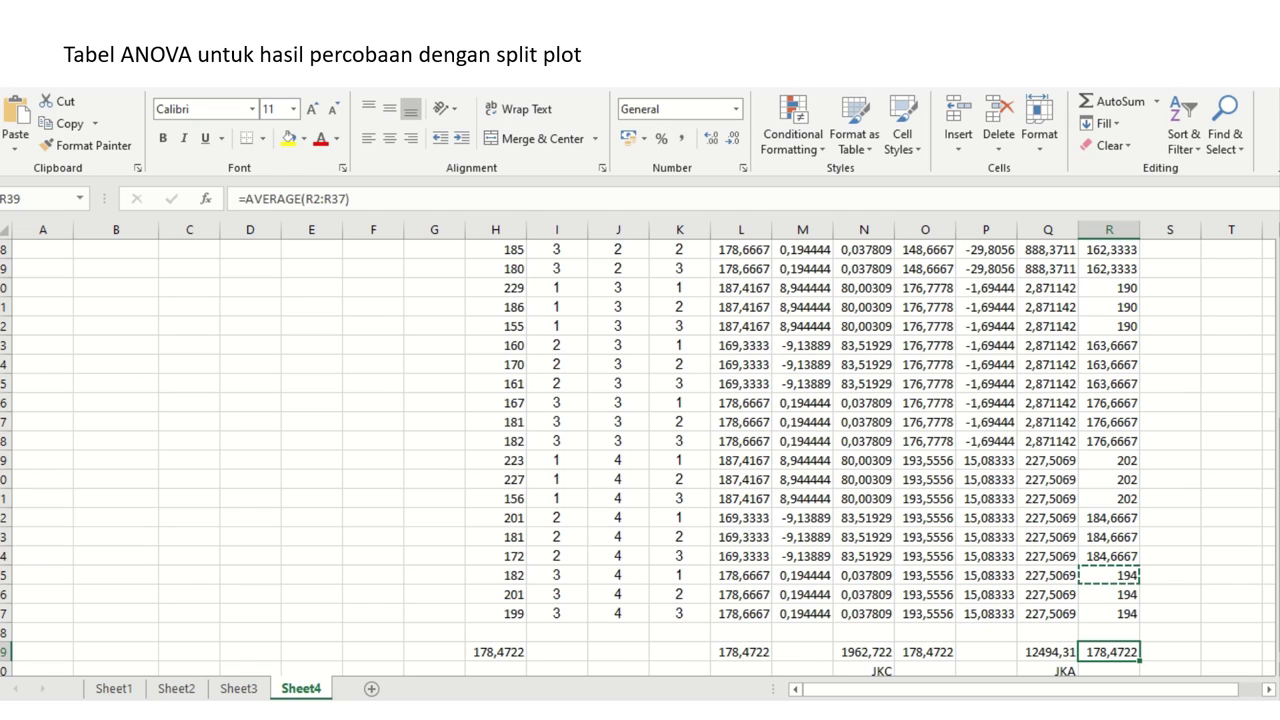
pyautogui.press('Down')
pyautogui.press('Up')
pyautogui.press('Up')
pyautogui.press('Up')
pyautogui.press('Up')
pyautogui.press('Up')
pyautogui.press('Escape')
# - Enter the formula =R2-L2-O2+$R$39 in S2, the first cell of the yikbar s column
pyautogui.press('pageup')
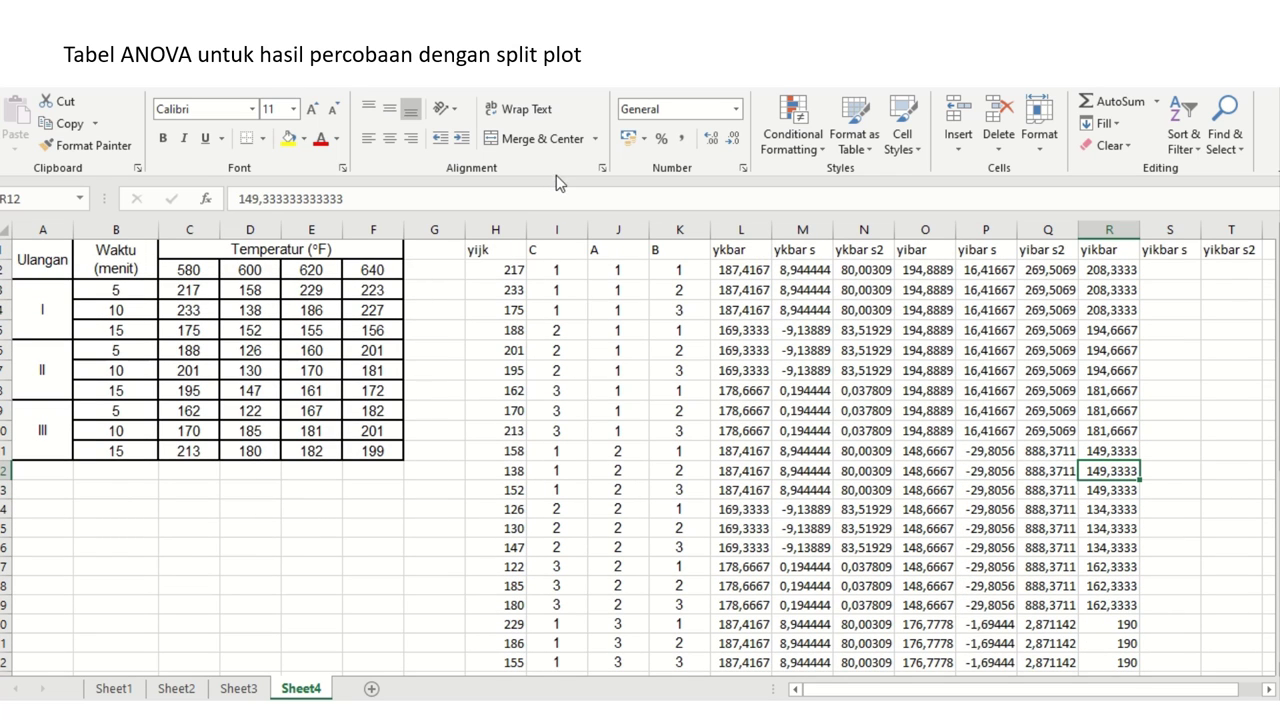
pyautogui.click(1172, 265)
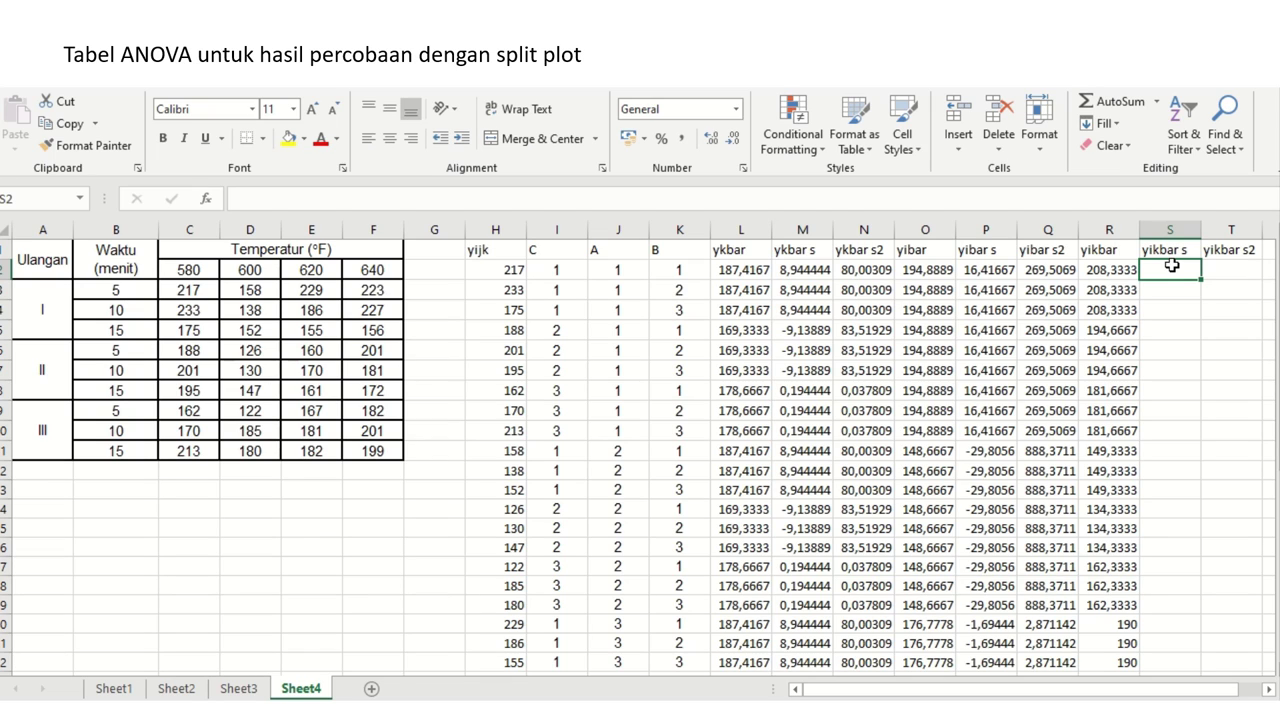
pyautogui.write('=')
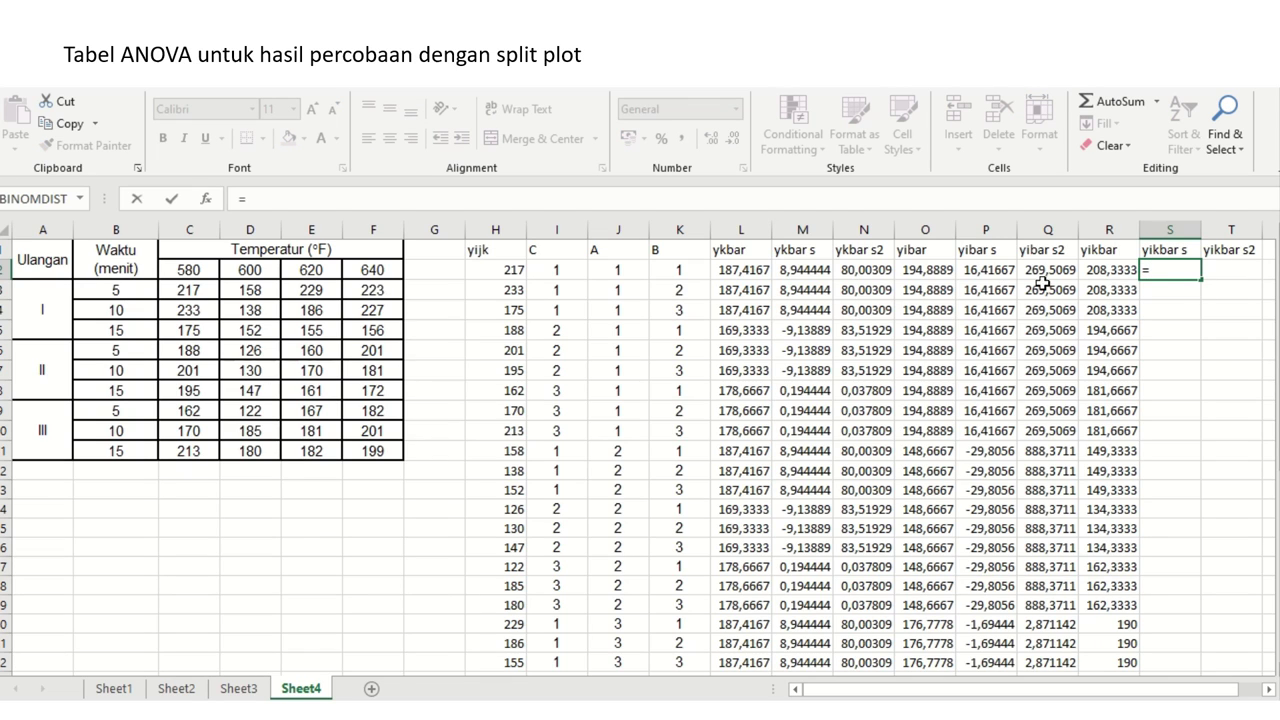
pyautogui.click(1093, 270)
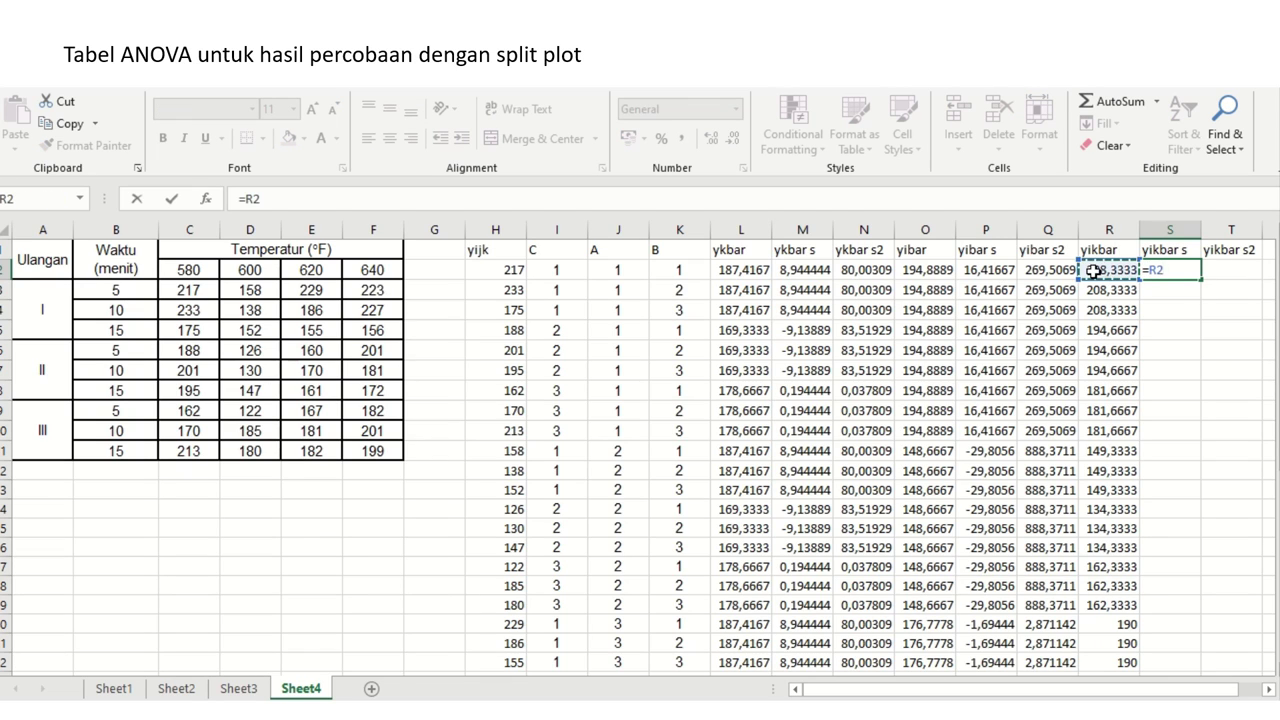
pyautogui.write('-')
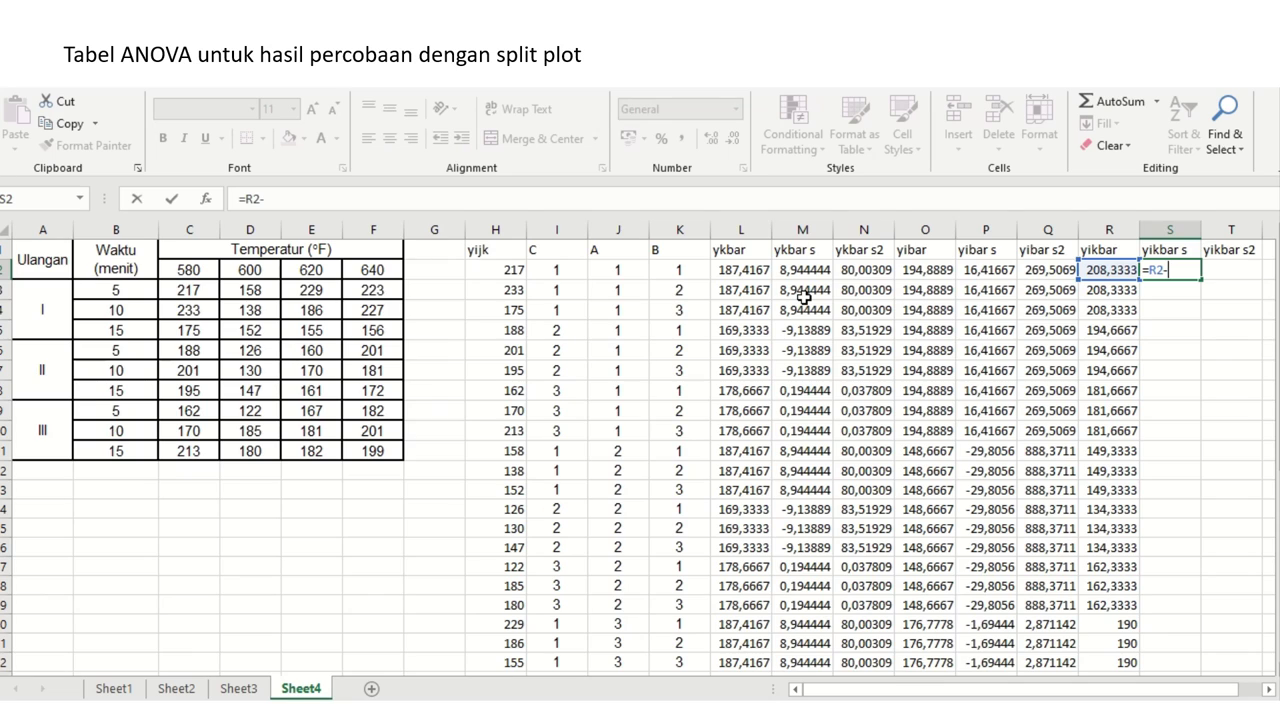
pyautogui.click(741, 270)
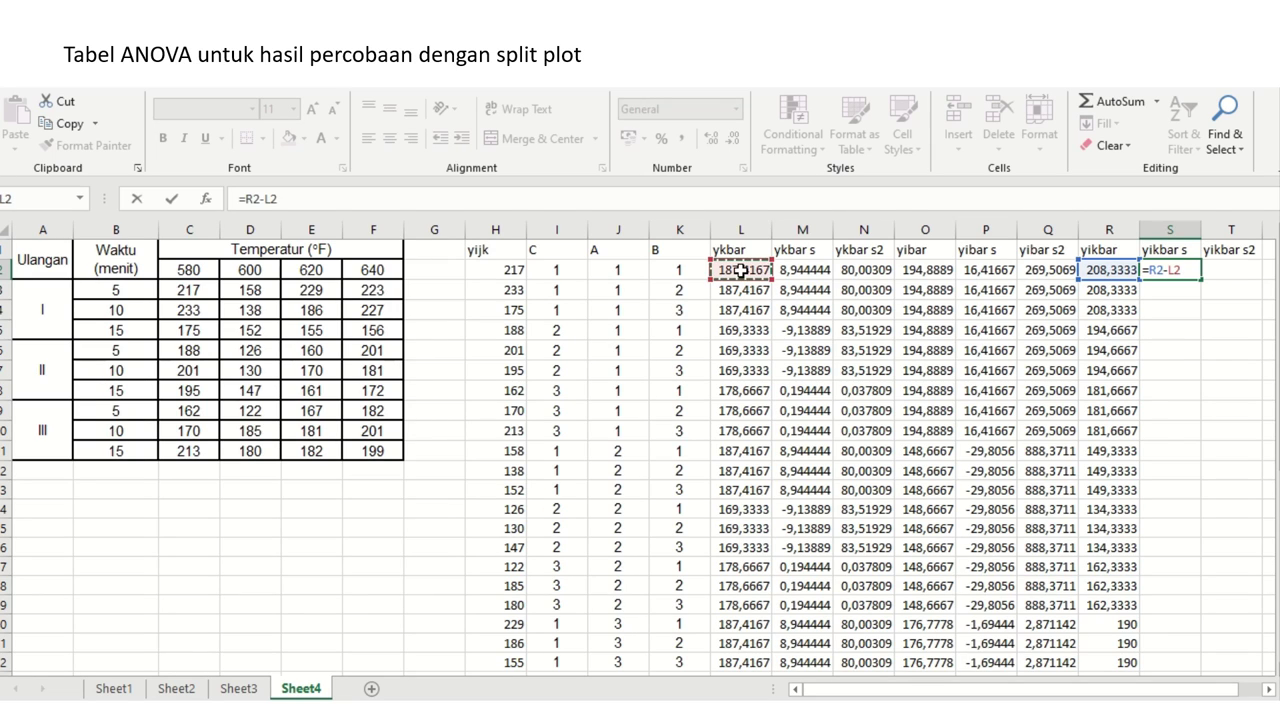
pyautogui.write('-')
pyautogui.click(925, 270)
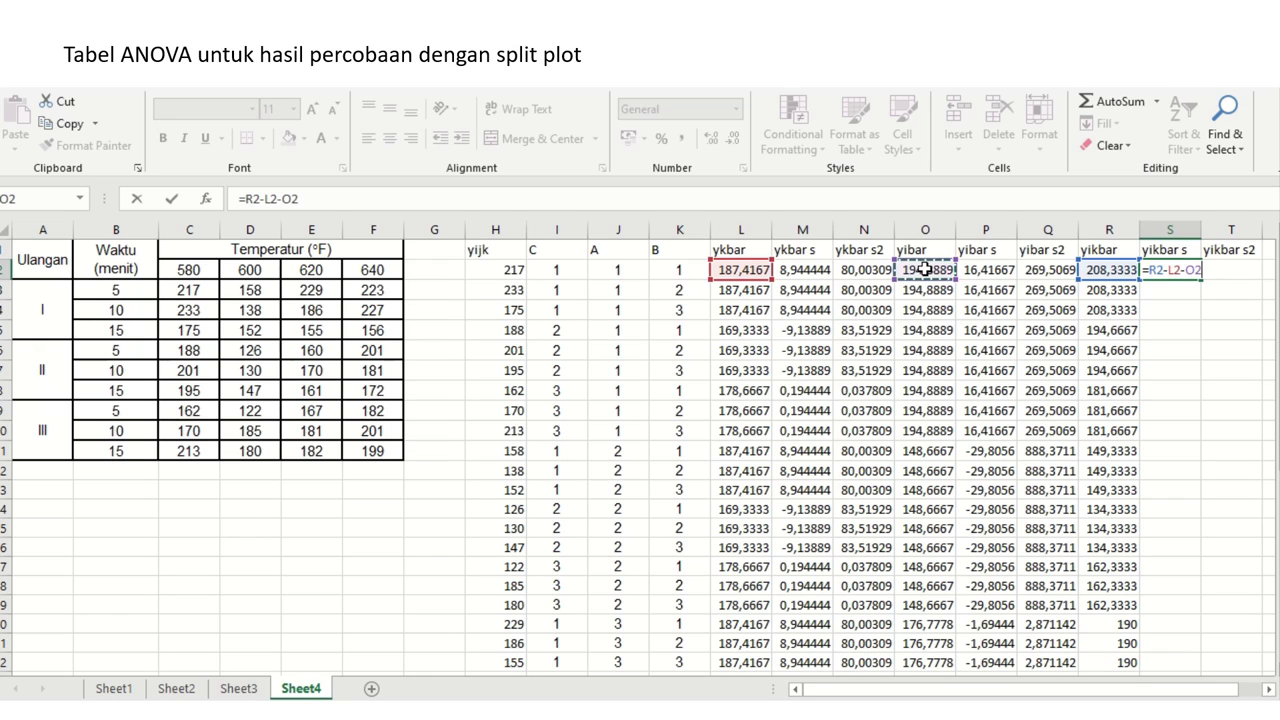
pyautogui.write('+')
pyautogui.click(1119, 289)
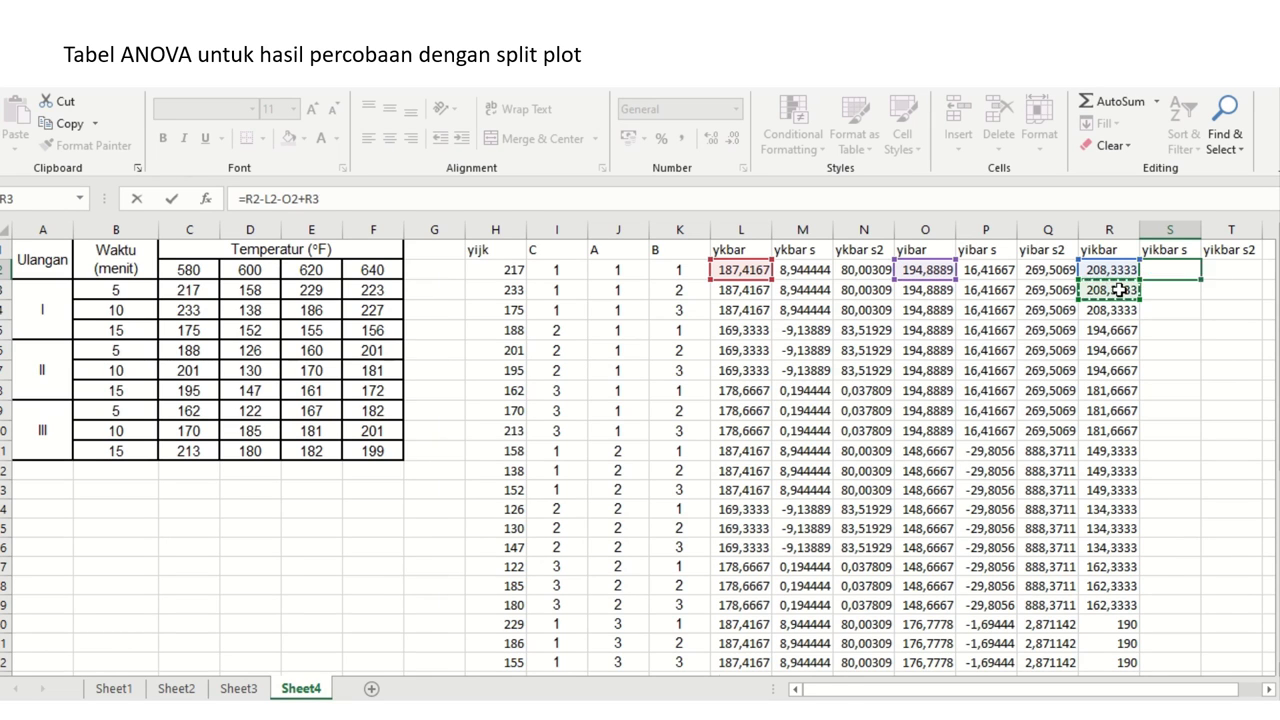
pyautogui.hotkey('ctrl', 'Down')
pyautogui.hotkey('ctrl', 'Down')
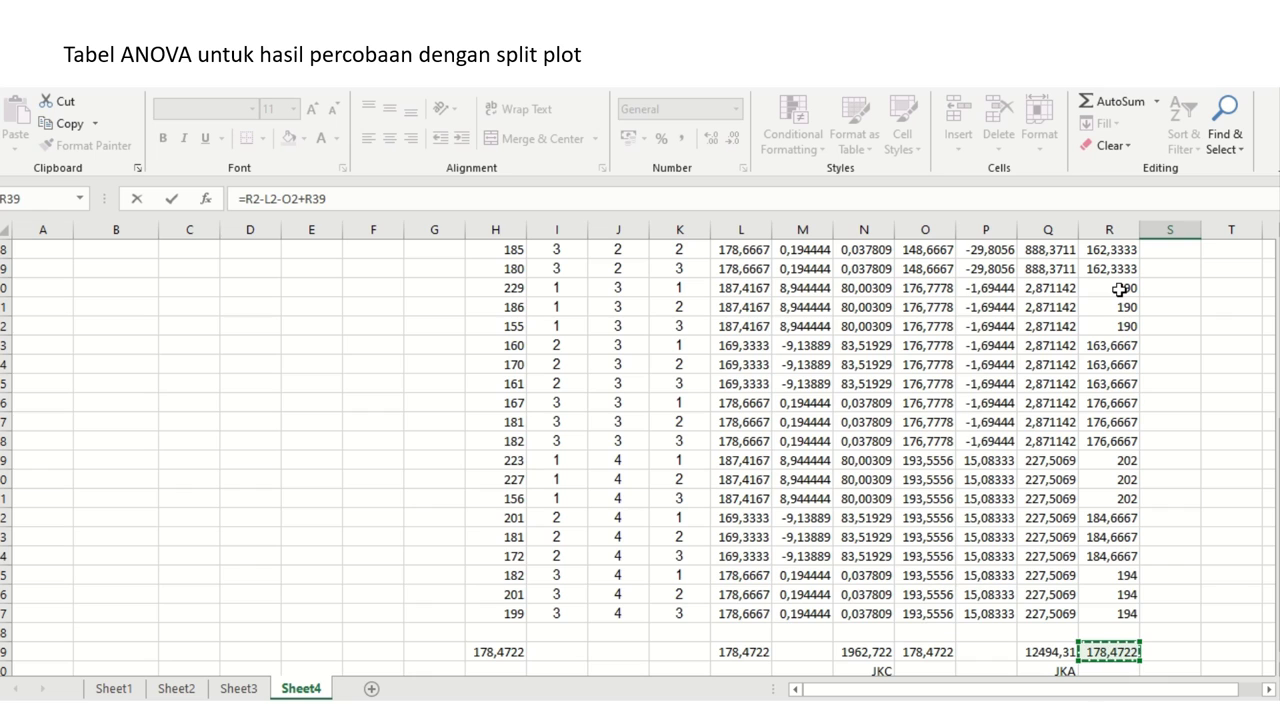
pyautogui.click(313, 197)
pyautogui.write('$')
pyautogui.press('Return')
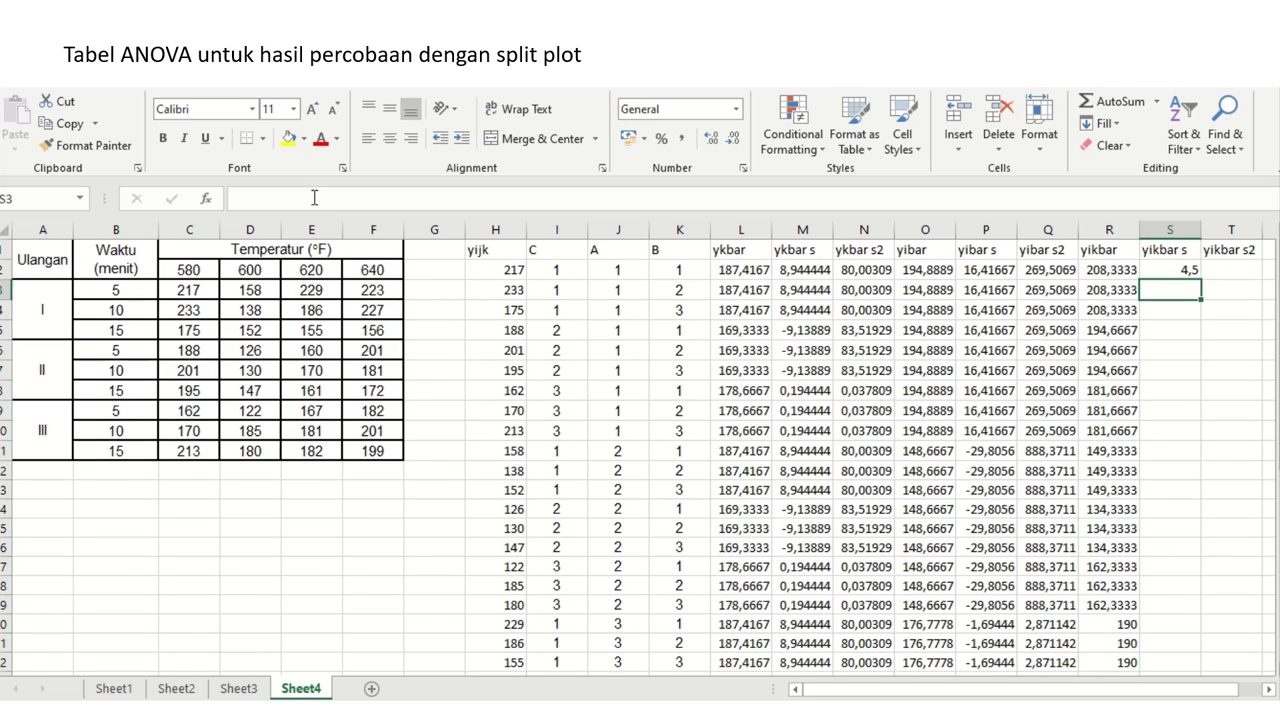
# - Fill the yikbar s formula from S2 down to S37
pyautogui.press('Up')
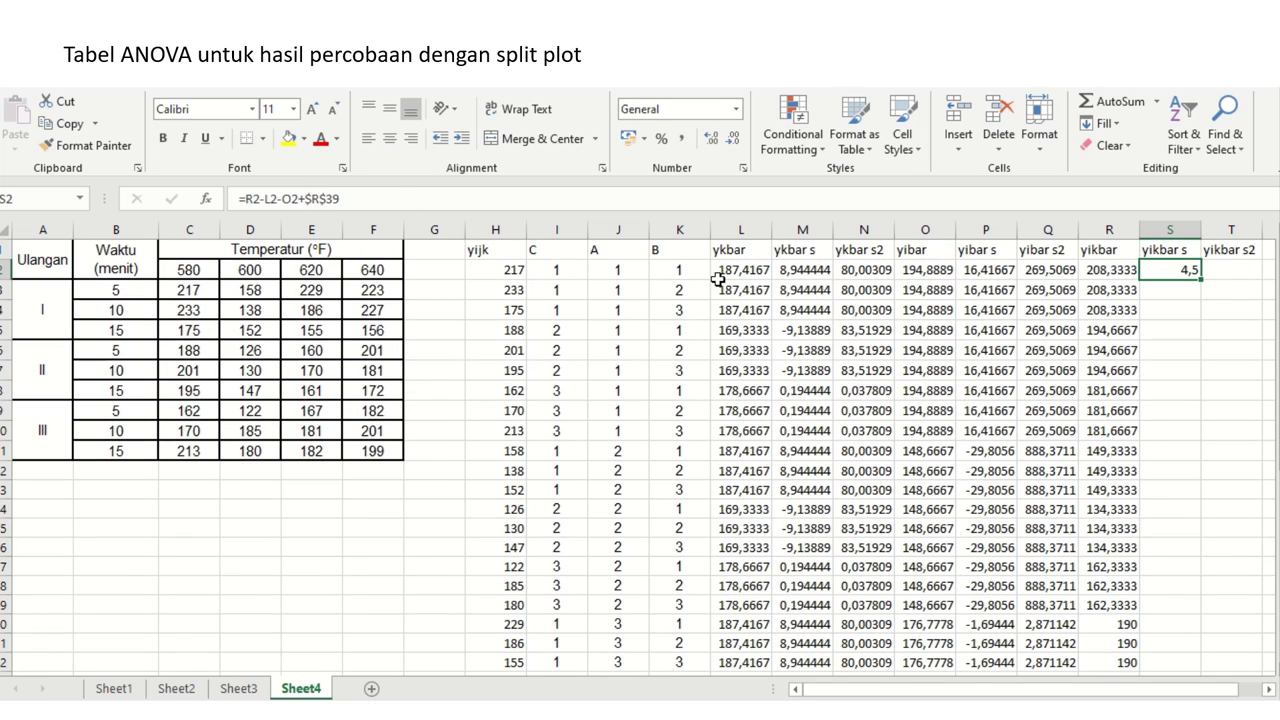
pyautogui.doubleClick(1201, 280)
pyautogui.scroll(-8, 1203, 283)
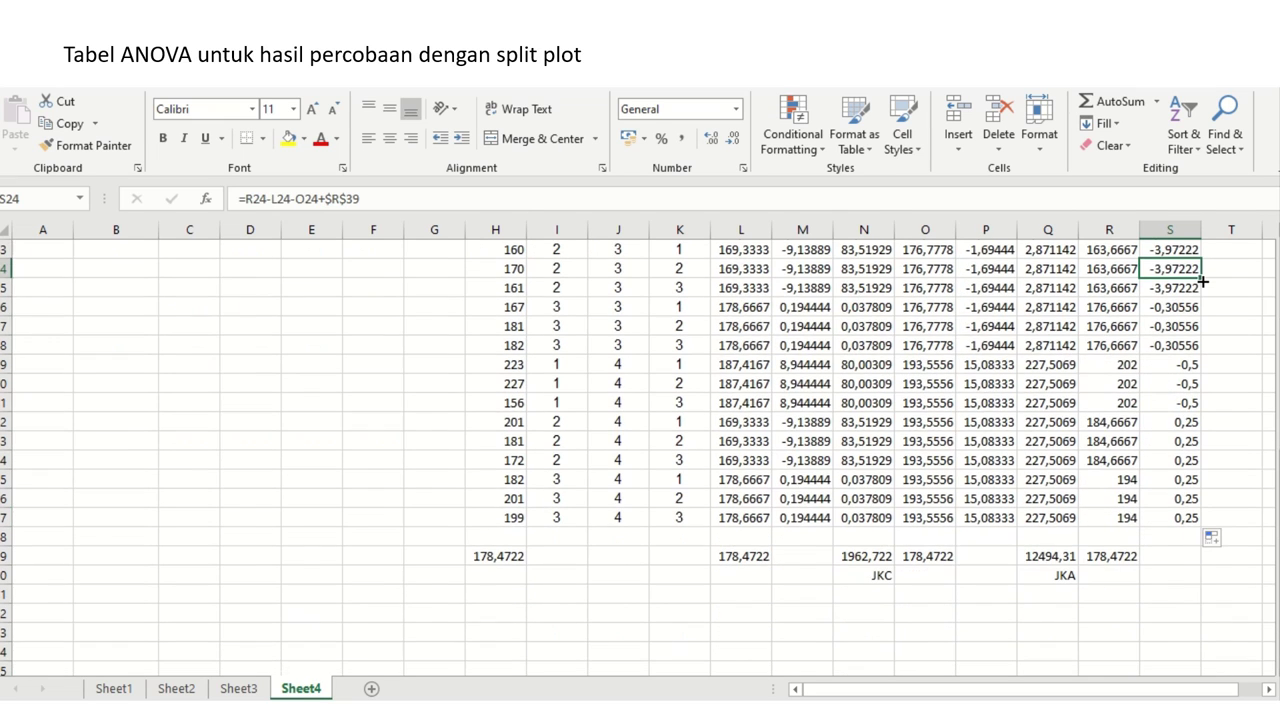
pyautogui.scroll(8, 1203, 283)
# - Square the yikbar s value with =S2^2 in T2 and fill the formula down to T37
pyautogui.press('Right')
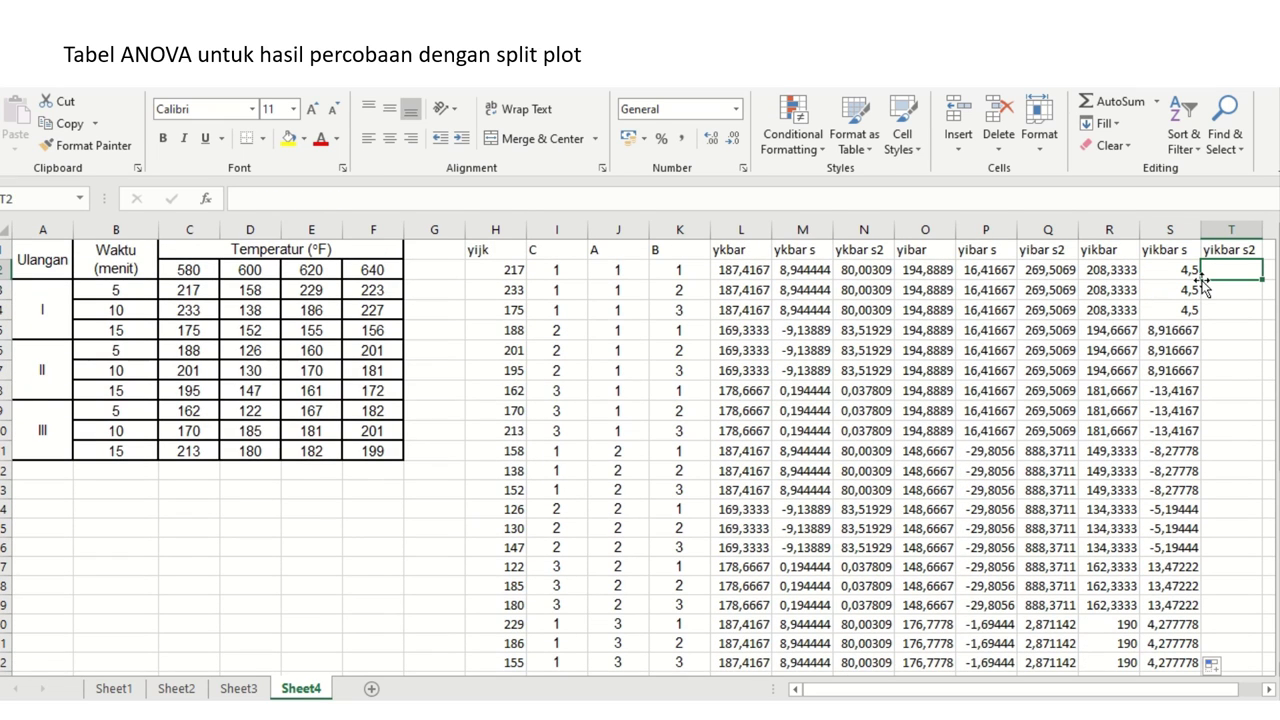
pyautogui.write('=')
pyautogui.press('Left')
pyautogui.write('^')
pyautogui.hotkey('ctrl', 'Return')
pyautogui.doubleClick(1262, 281)
# - Copy the sum formula and its label from Q39:Q40 to T39:T40 below the yikbar s2 column
pyautogui.hotkey('ctrl', 'End')
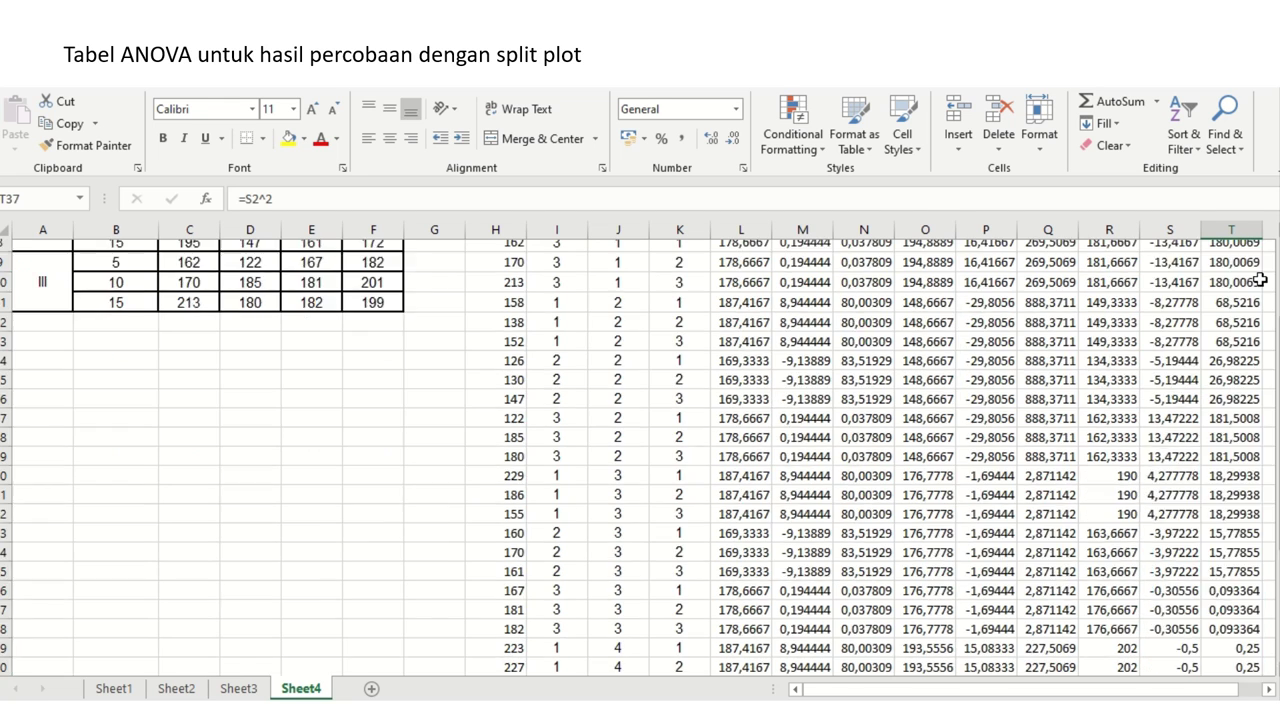
pyautogui.press('Up')
pyautogui.press('Left')
pyautogui.press('Left')
pyautogui.press('Left')
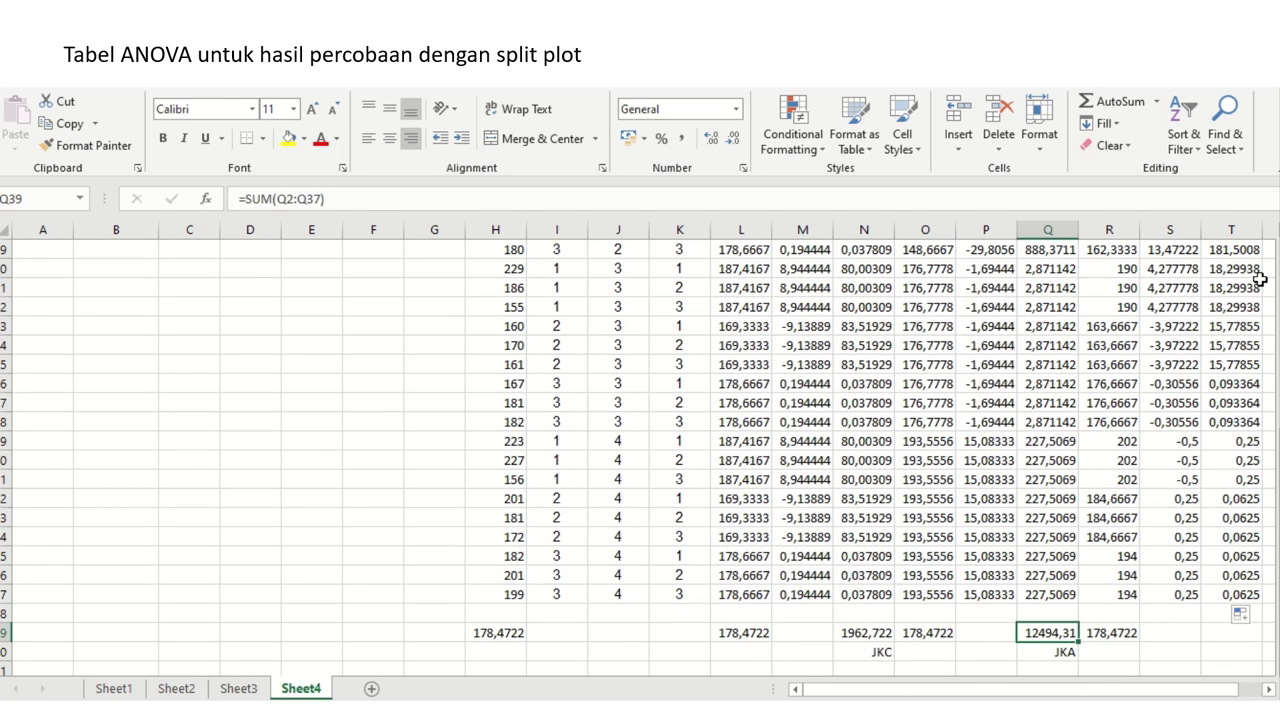
pyautogui.hotkey('shift', 'Down')
pyautogui.hotkey('ctrl', 'c')
pyautogui.press('Right')
pyautogui.press('Right')
pyautogui.press('Right')
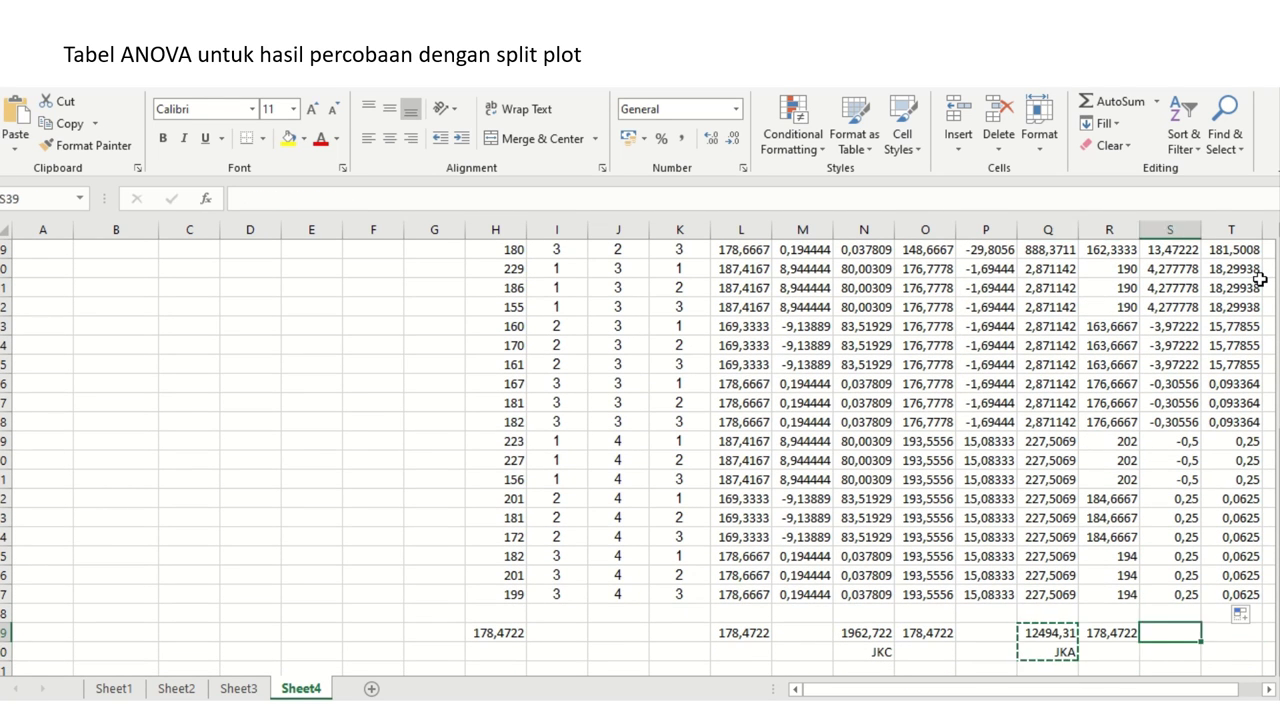
pyautogui.hotkey('ctrl', 'v')
pyautogui.press('Down')
pyautogui.press('Right')
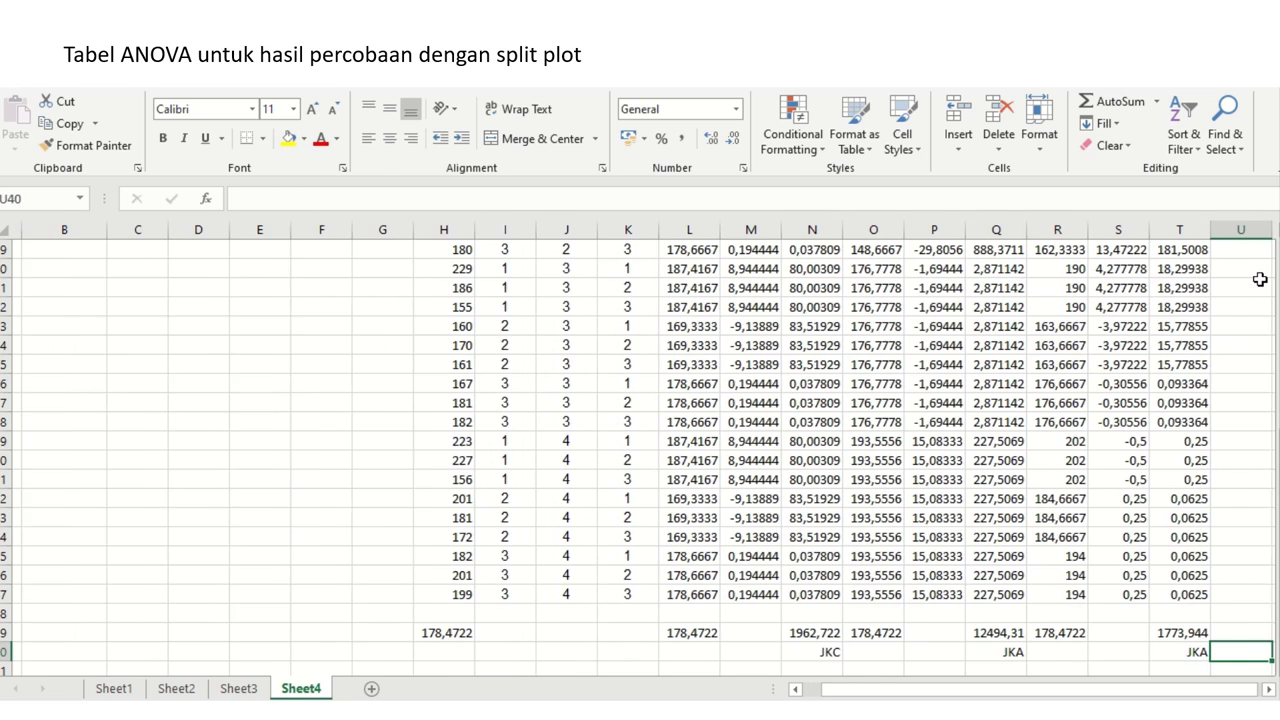
pyautogui.press('Left')
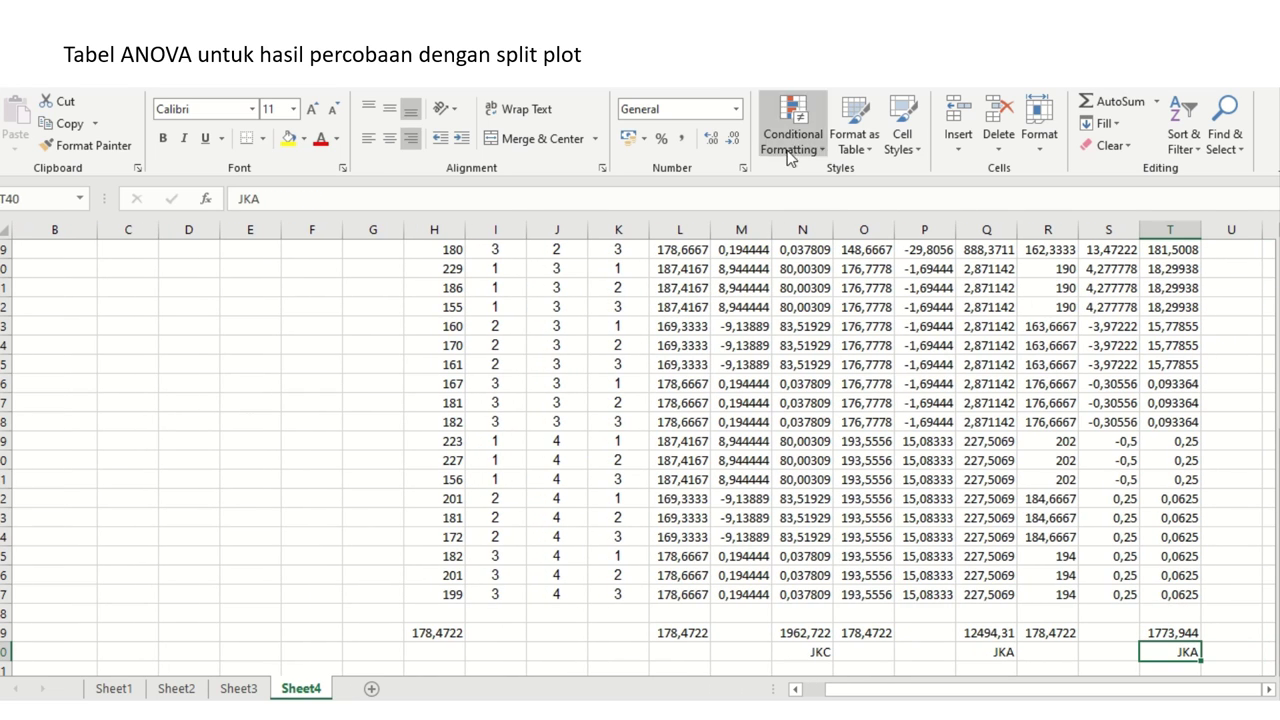
# - Change the label in T40 below the yikbar s2 sum to JKAC
pyautogui.click(278, 196)
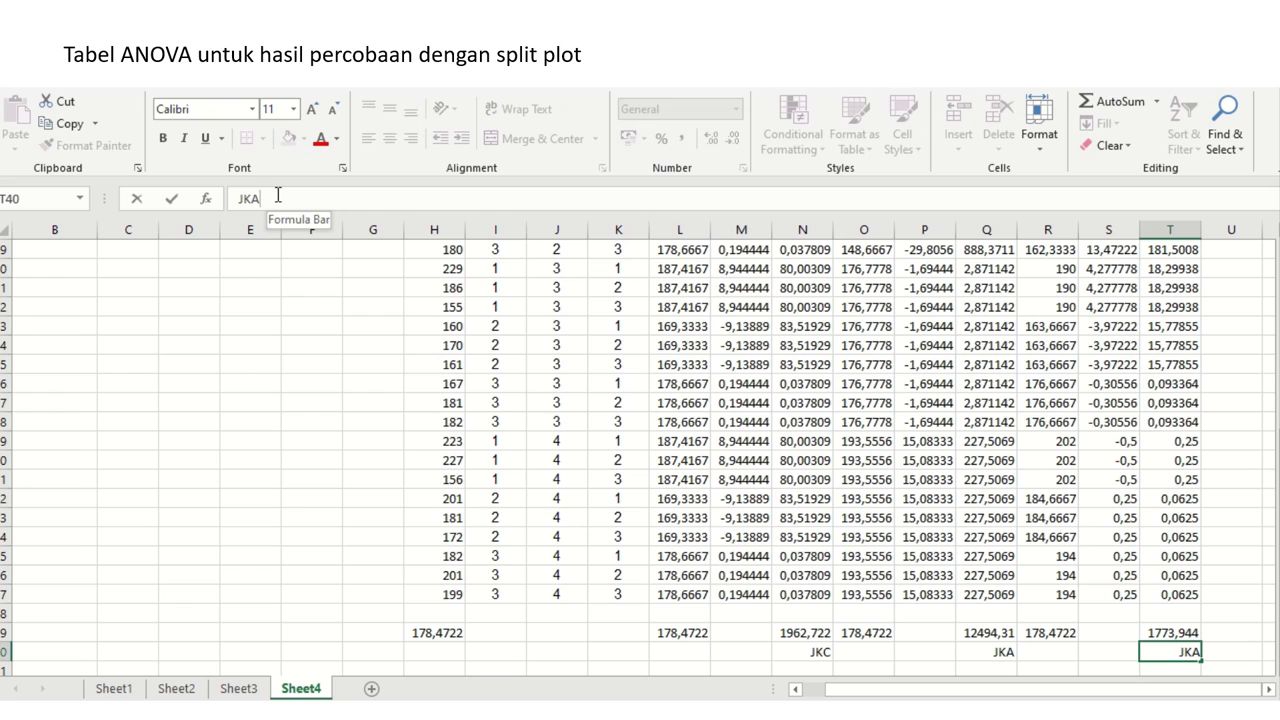
pyautogui.write('C')
pyautogui.press('Return')
pyautogui.press('Up')
pyautogui.press('Up')
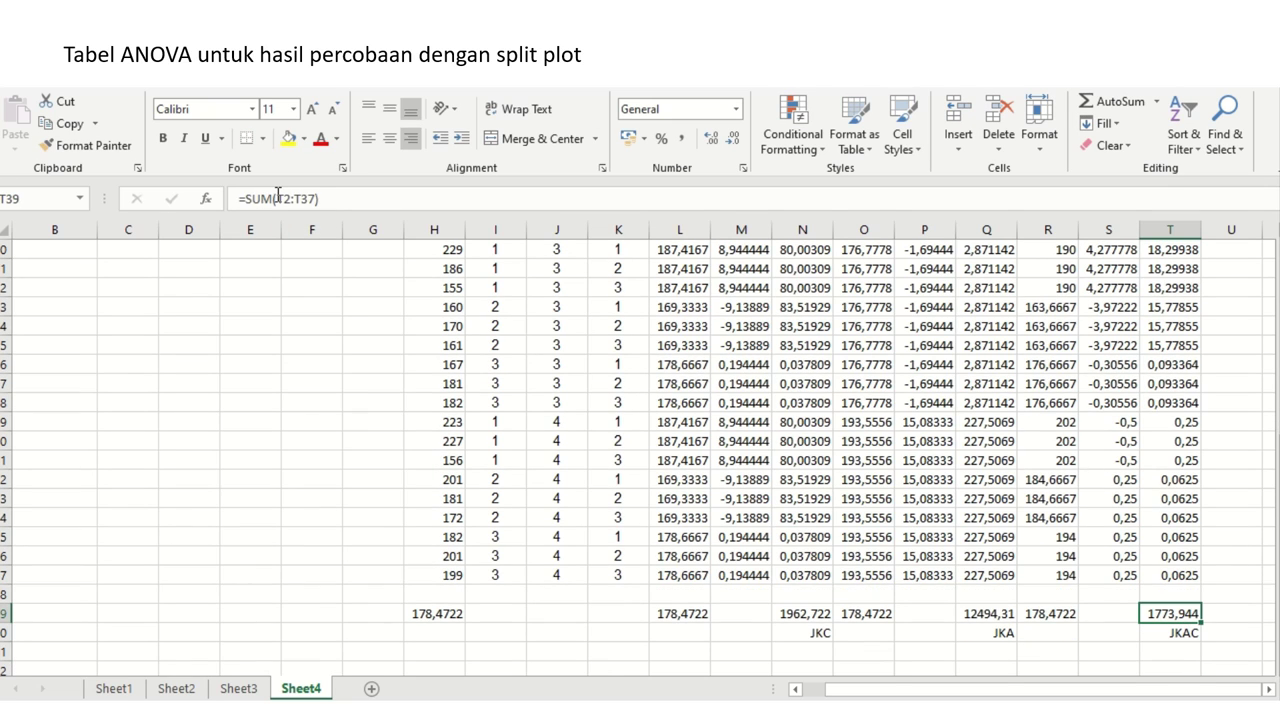
# - Sort the data table H1:T37 by column B only, smallest to largest, removing the second sort level on C
pyautogui.press('pageup')
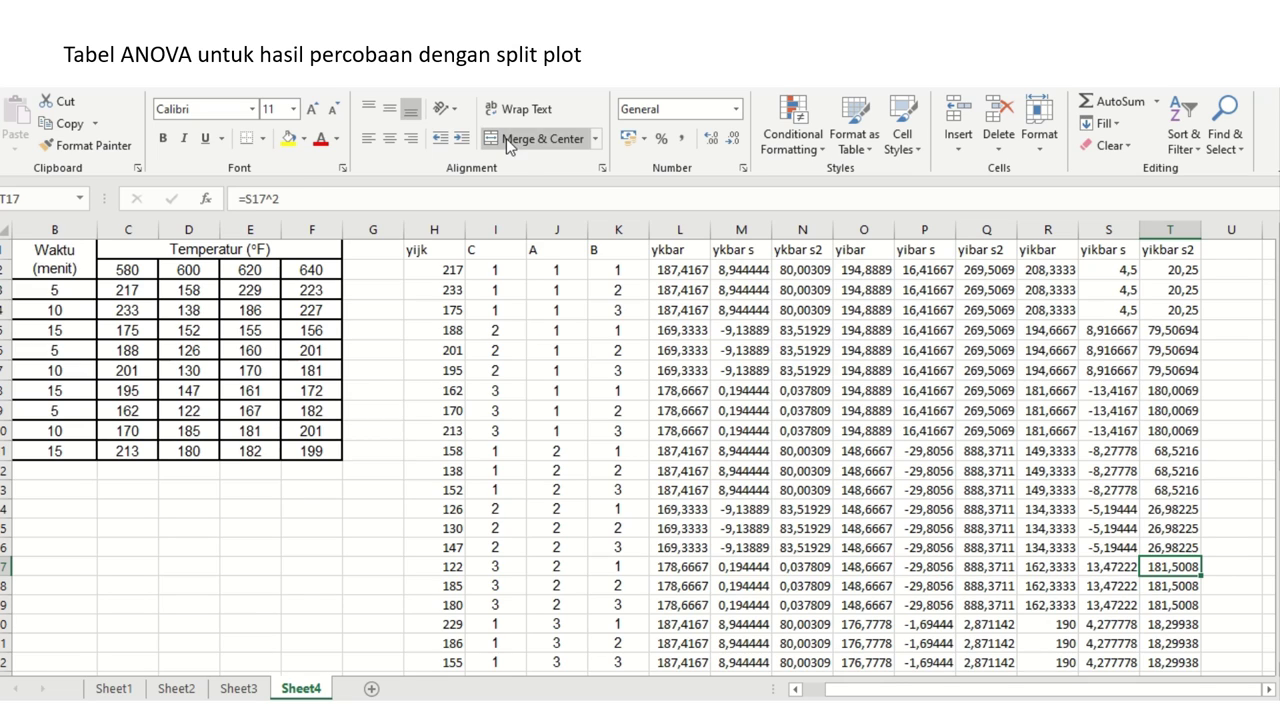
pyautogui.click(415, 250)
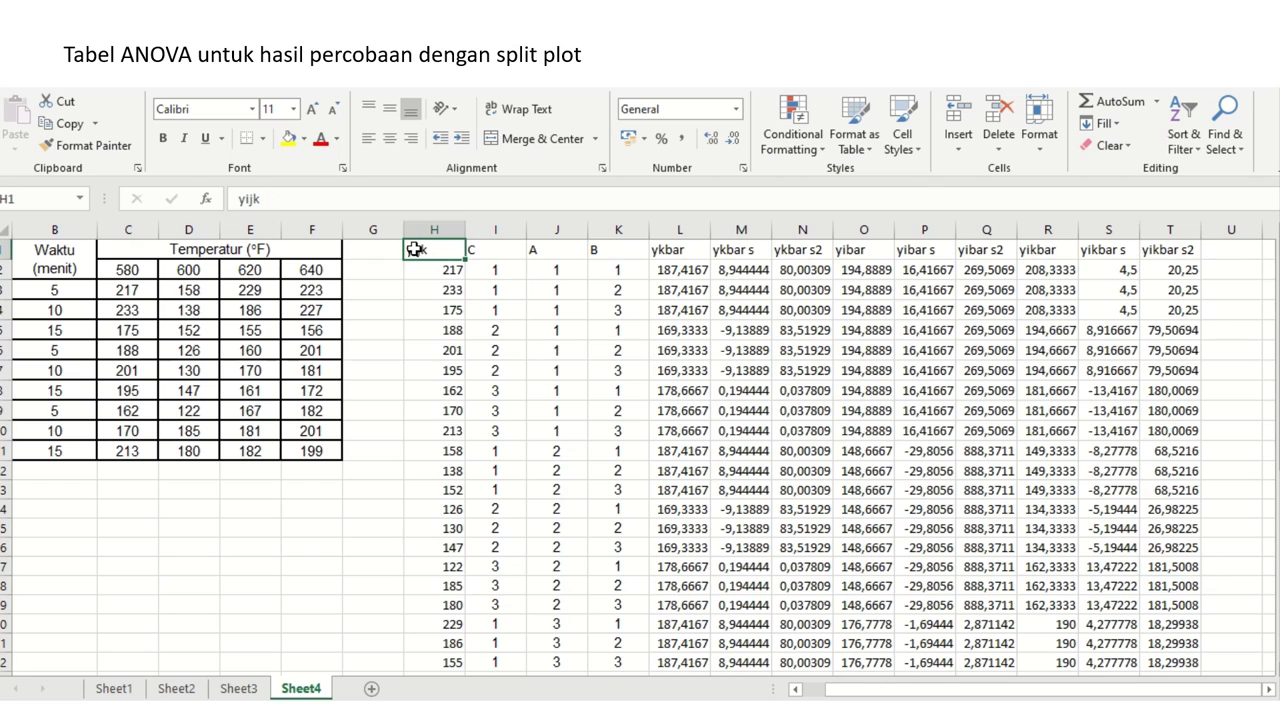
pyautogui.hotkey('shift', 'Right')
pyautogui.hotkey('shift', 'Right')
pyautogui.hotkey('shift', 'Right')
pyautogui.hotkey('shift', 'Right')
pyautogui.hotkey('shift', 'Right')
pyautogui.hotkey('shift', 'Right')
pyautogui.hotkey('shift', 'Right')
pyautogui.hotkey('shift', 'Right')
pyautogui.hotkey('shift', 'Right')
pyautogui.hotkey('shift', 'Right')
pyautogui.hotkey('shift', 'Right')
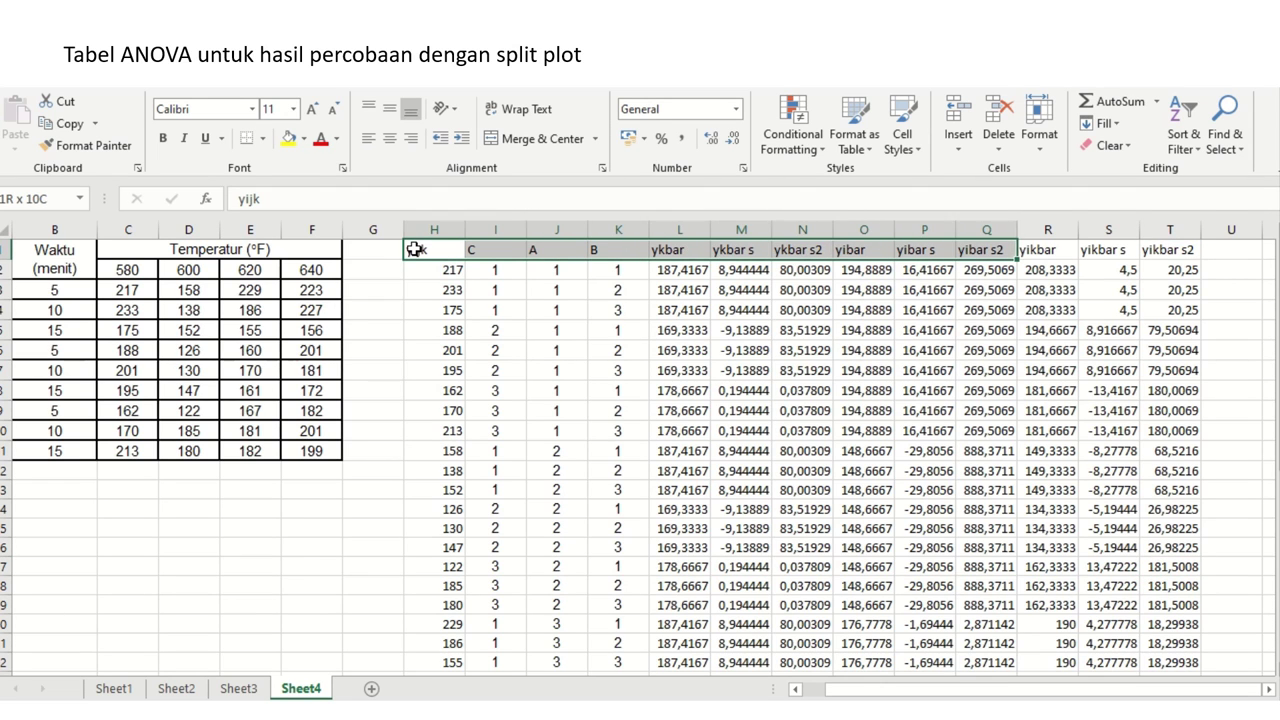
pyautogui.hotkey('shift', 'Right')
pyautogui.hotkey('ctrl', 'shift', 'Down')
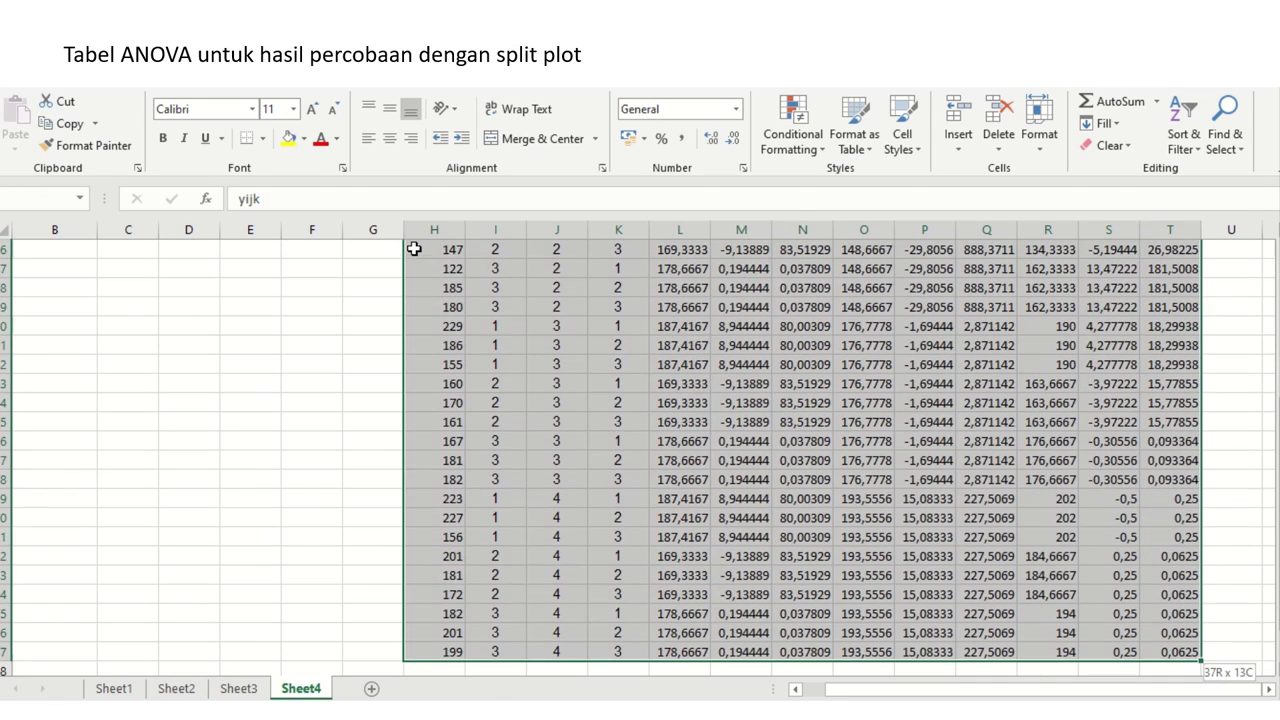
pyautogui.click(1186, 143)
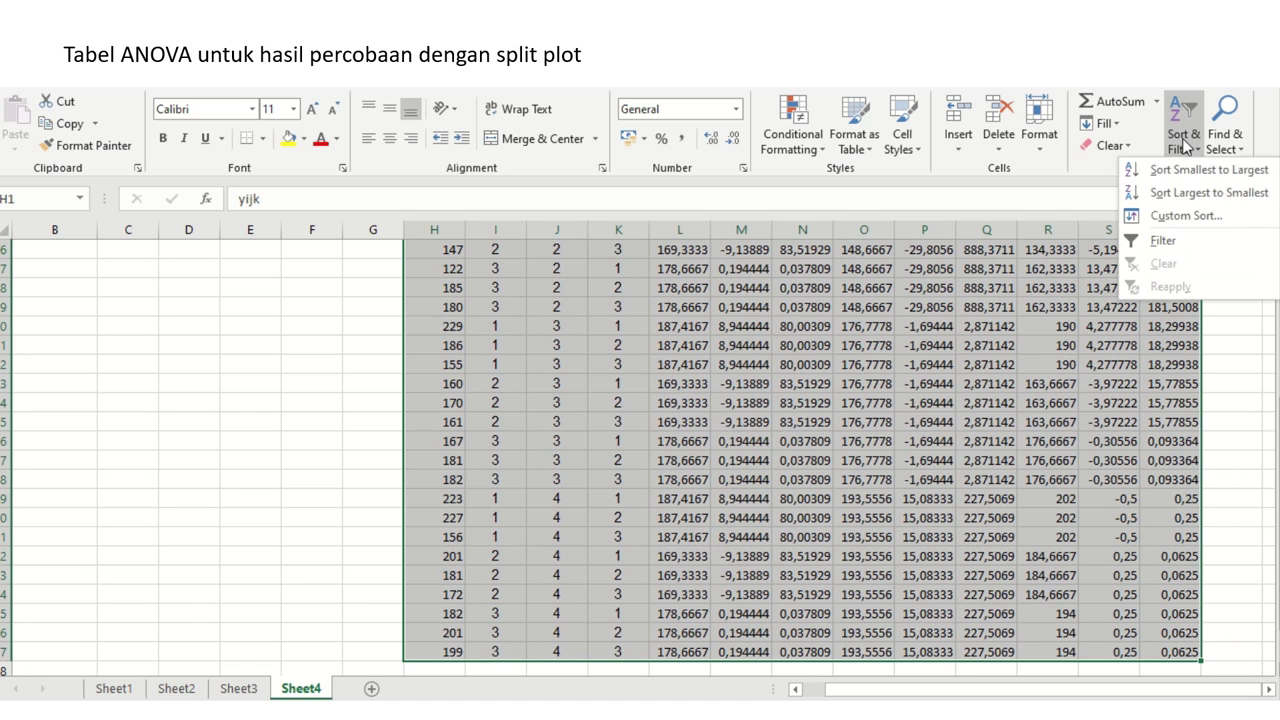
pyautogui.click(1186, 212)
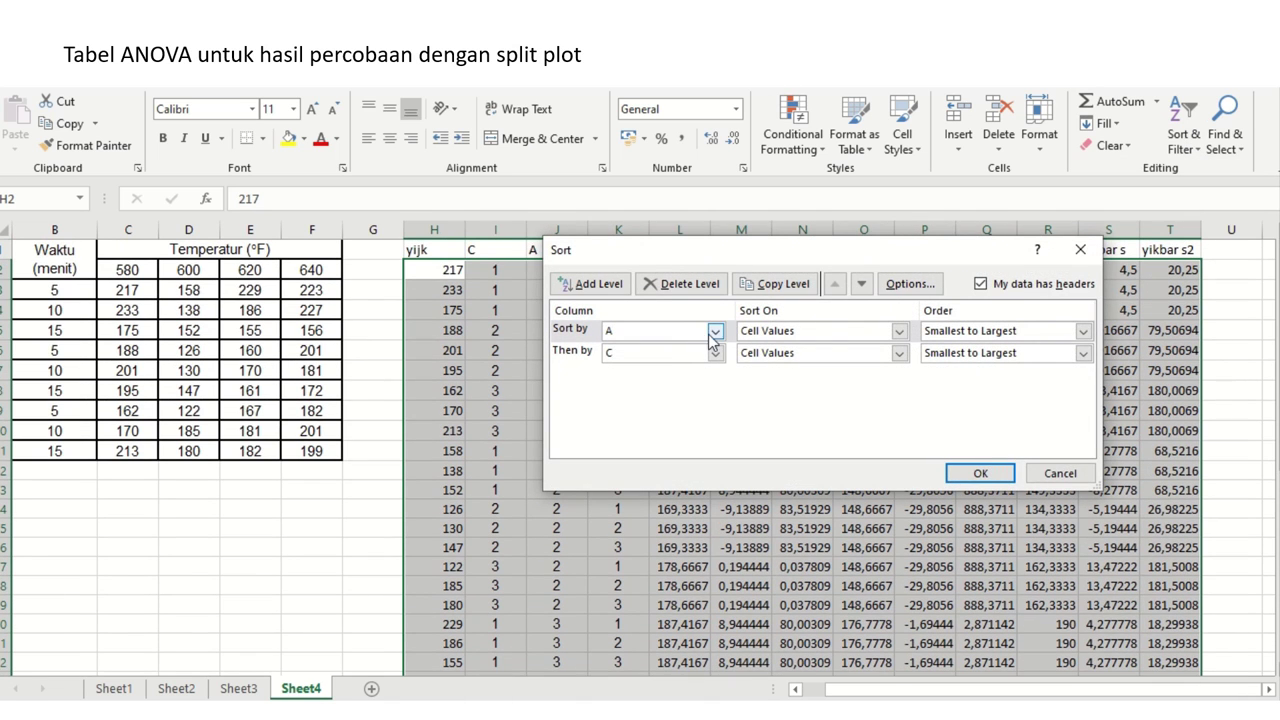
pyautogui.click(716, 331)
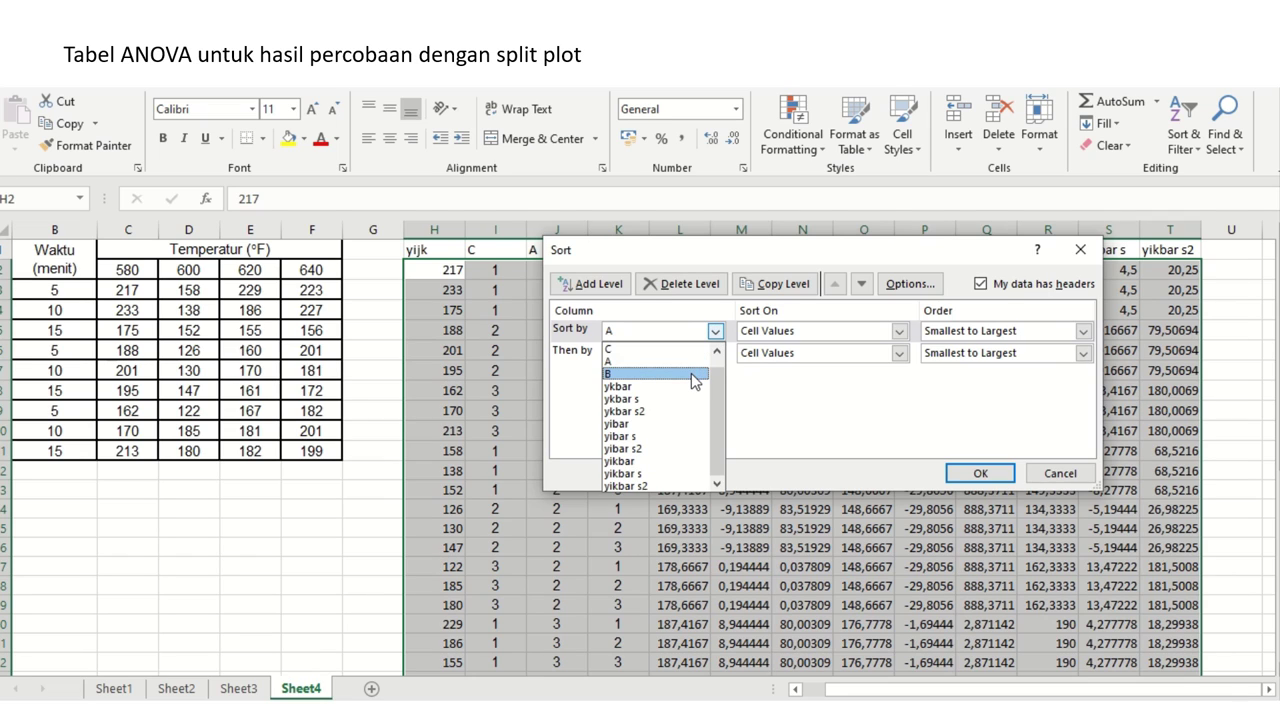
pyautogui.click(691, 376)
pyautogui.click(716, 353)
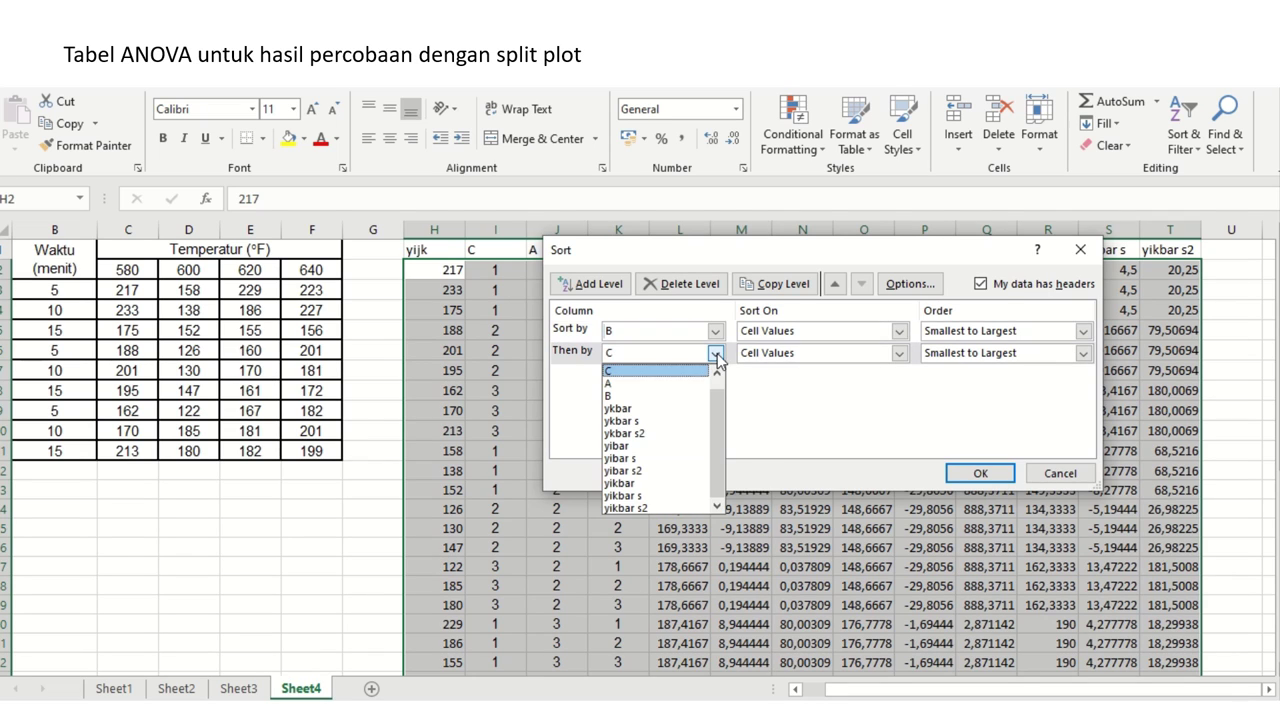
pyautogui.click(686, 355)
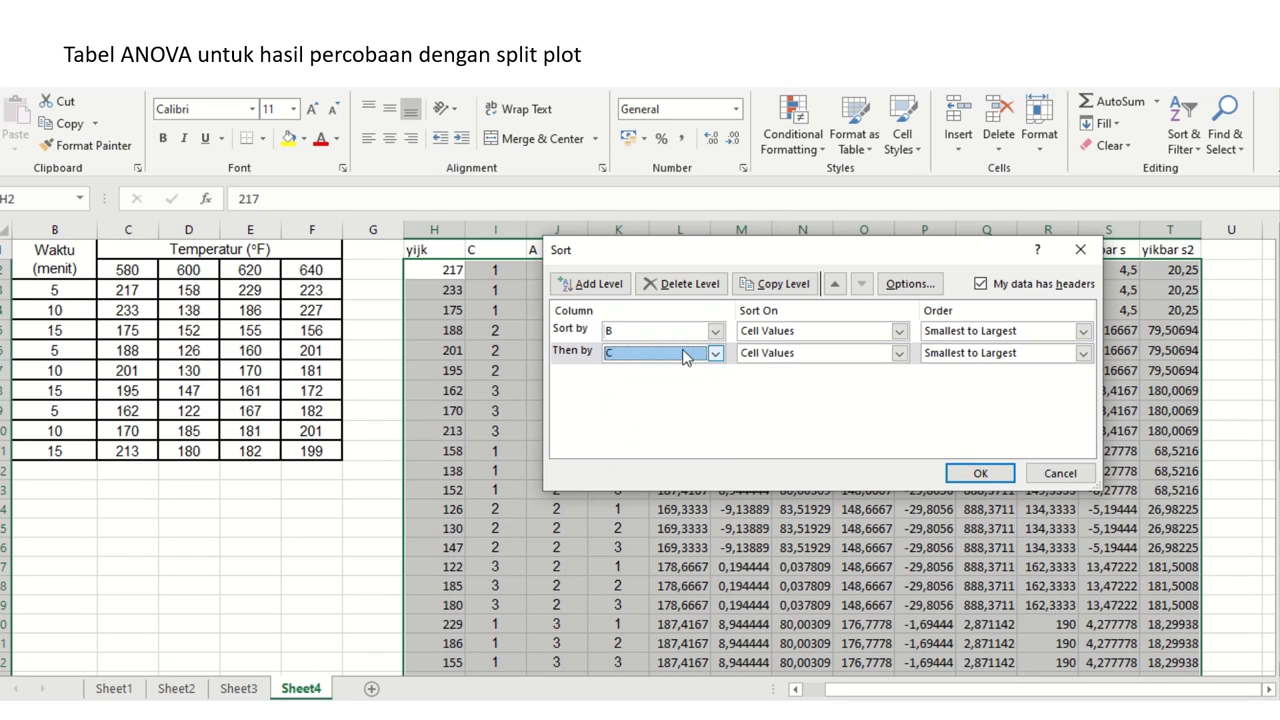
pyautogui.click(681, 285)
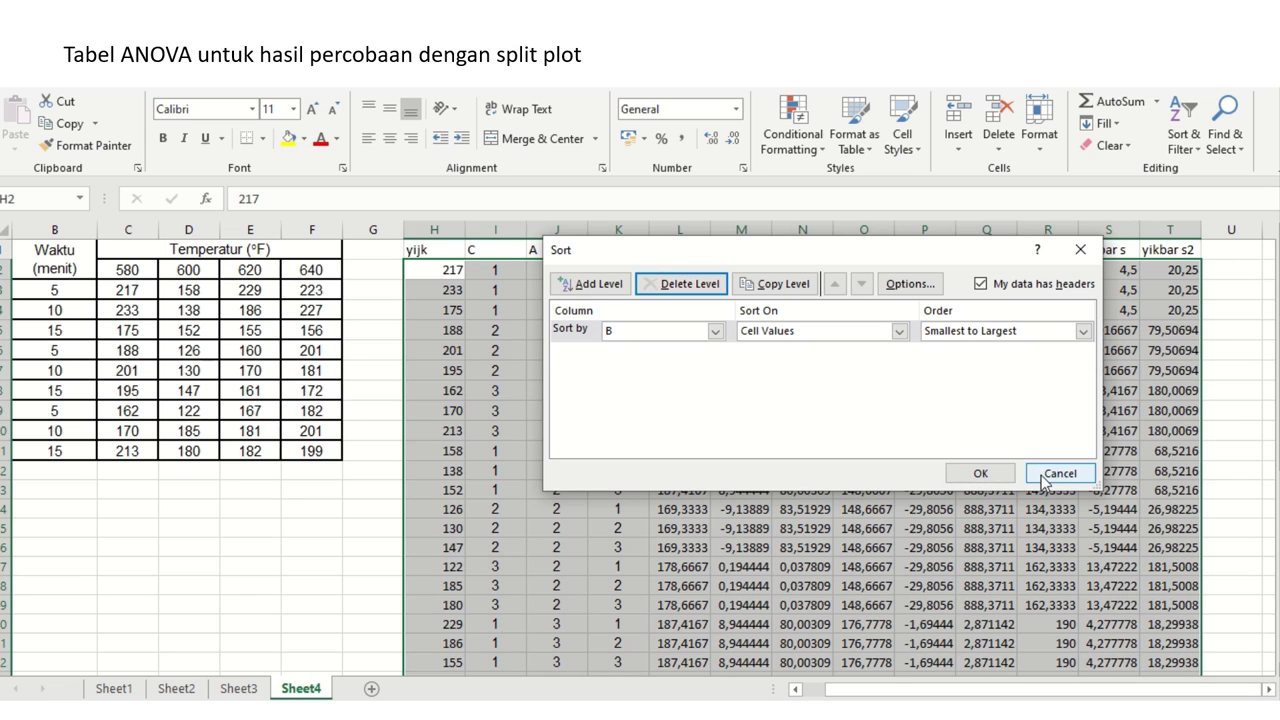
pyautogui.click(980, 473)
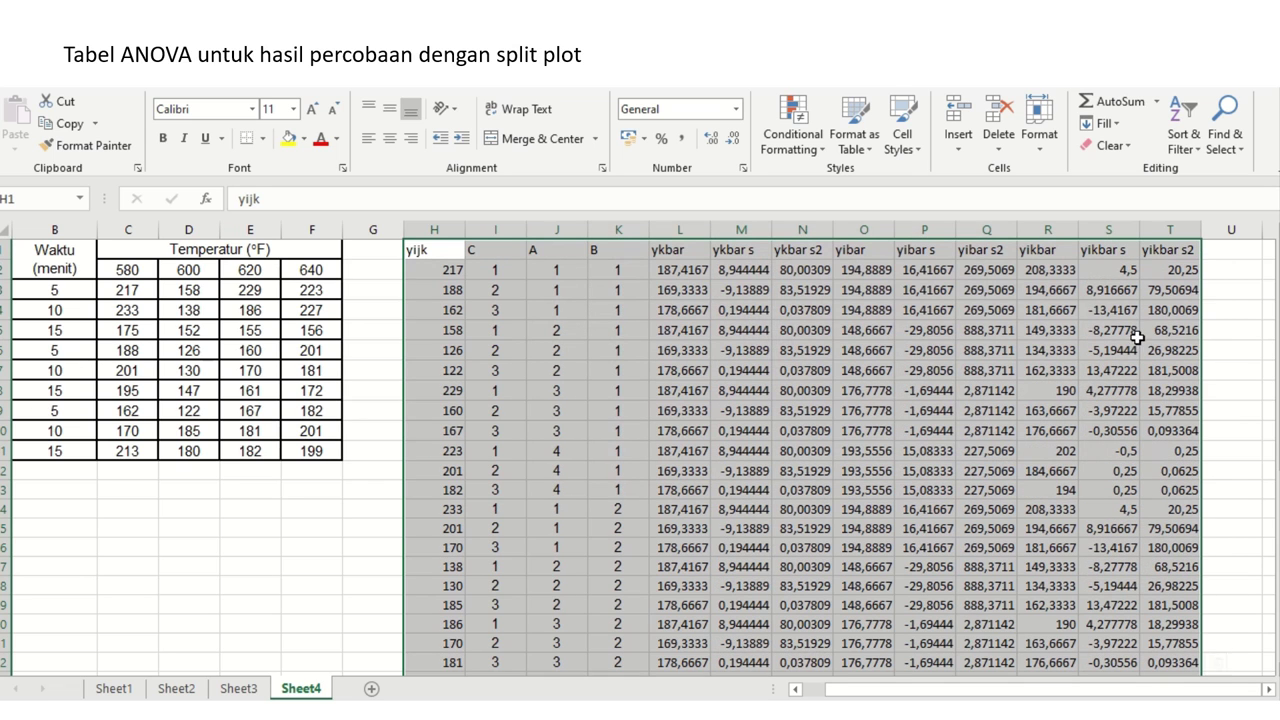
# - Copy the three headers yikbar, yikbar s and yikbar s2 from R1:T1 into U1:W1
pyautogui.click(1181, 250)
pyautogui.press('Left')
pyautogui.press('Left')
pyautogui.press('Left')
pyautogui.press('Right')
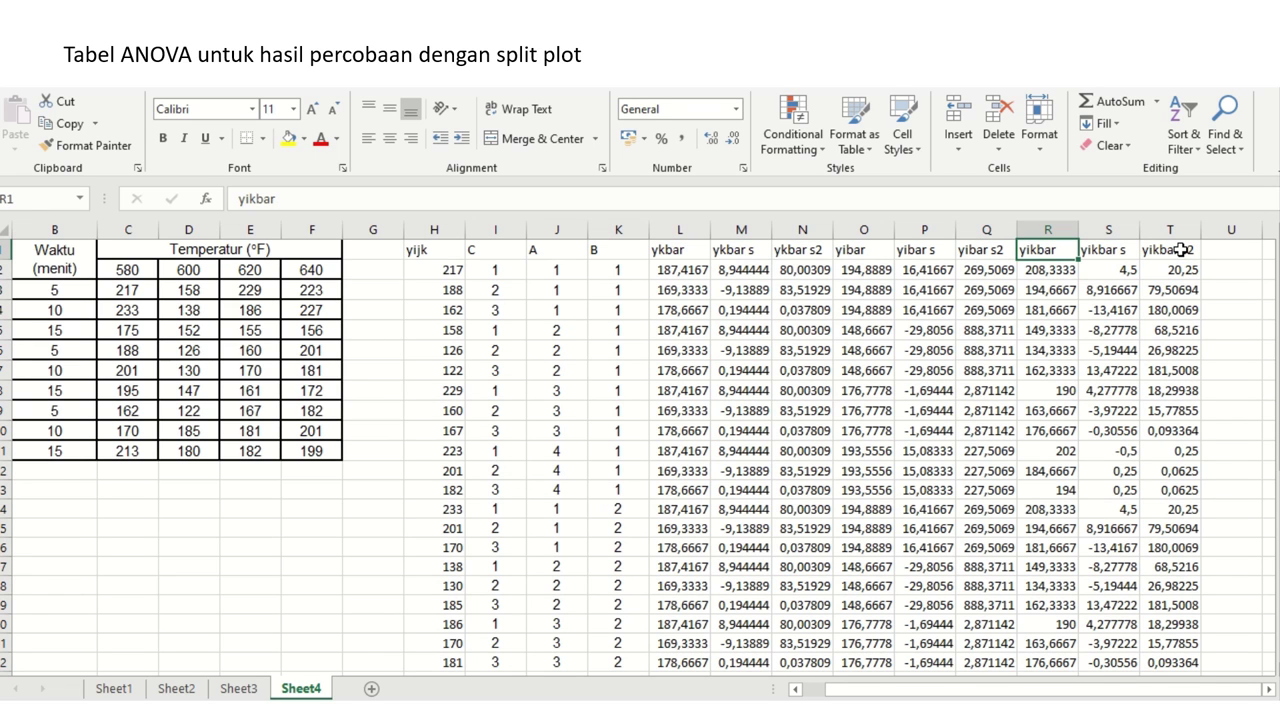
pyautogui.hotkey('shift', 'Right')
pyautogui.hotkey('shift', 'Right')
pyautogui.hotkey('ctrl', 'c')
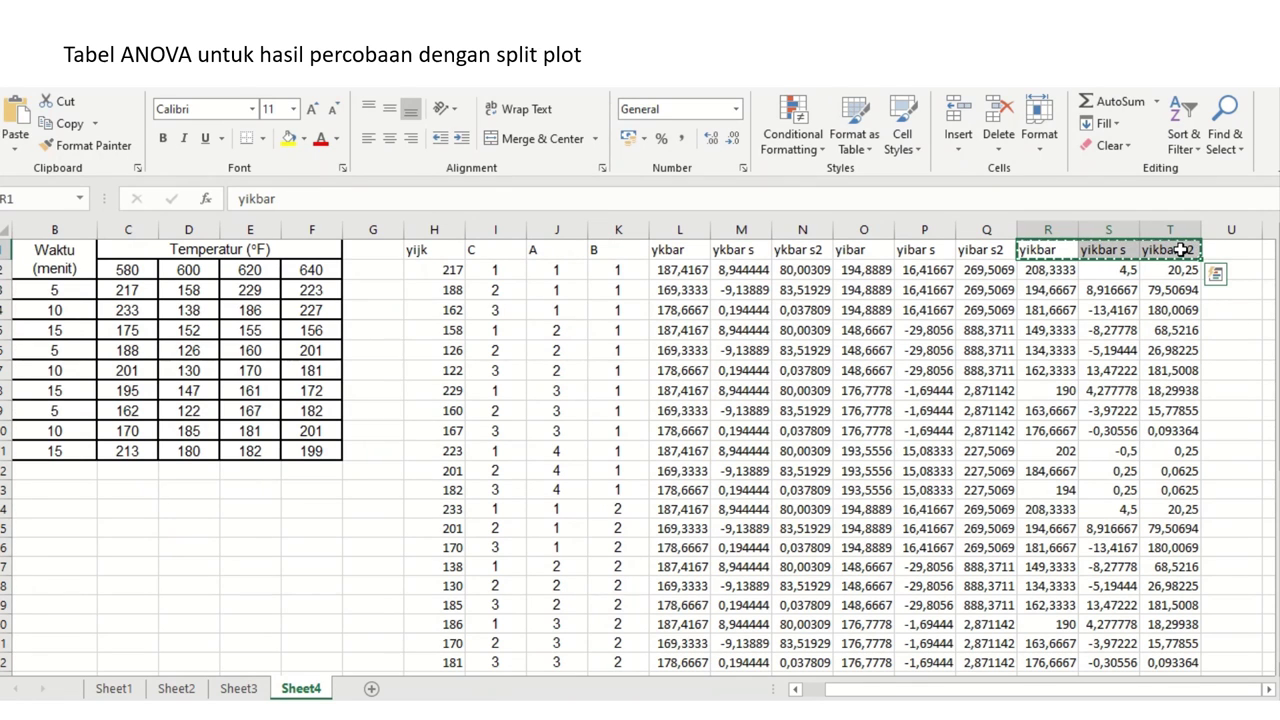
pyautogui.press('Right')
pyautogui.press('Right')
pyautogui.press('Right')
pyautogui.press('Return')
# - Replace ik with j in the headers U1:W1 so they read yjbar, yjbar s and yjbar s2
pyautogui.press('Right')
pyautogui.press('Right')
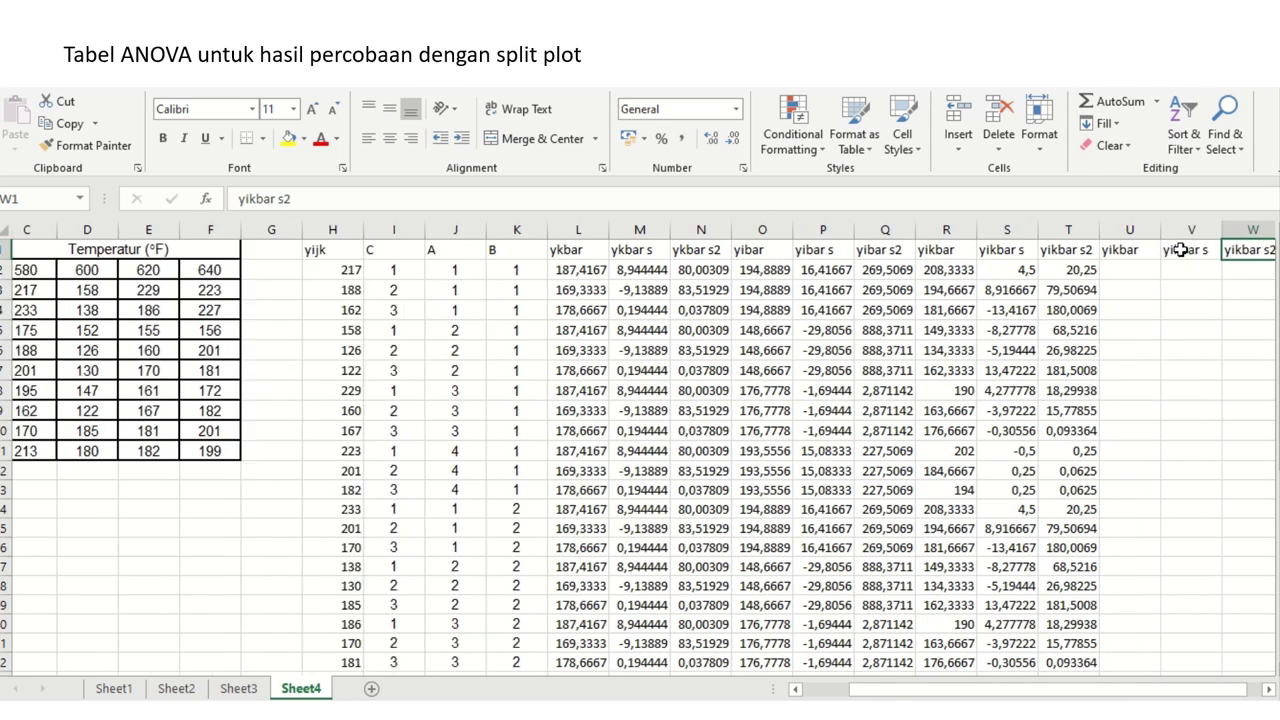
pyautogui.press('Right')
pyautogui.press('Right')
pyautogui.press('Left')
pyautogui.press('Left')
pyautogui.press('Left')
pyautogui.press('Left')
pyautogui.press('Left')
pyautogui.press('Right')
pyautogui.hotkey('shift', 'Right')
pyautogui.hotkey('shift', 'Right')
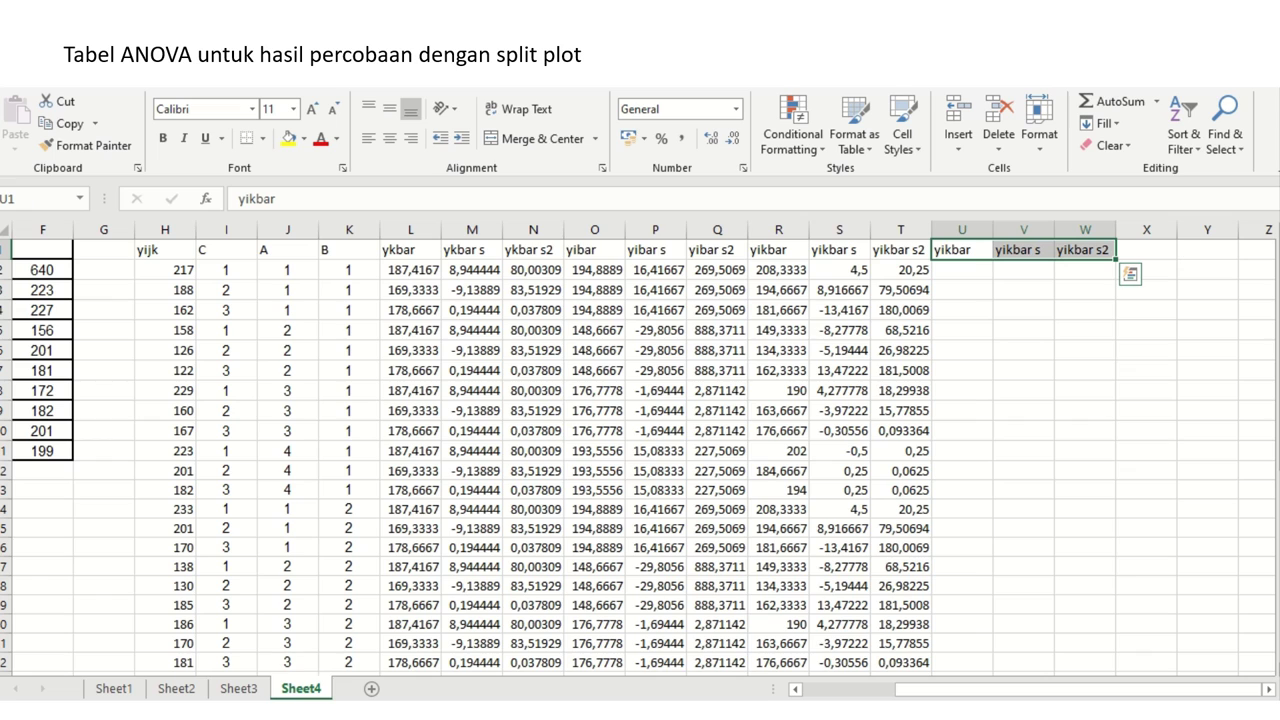
pyautogui.click(1226, 134)
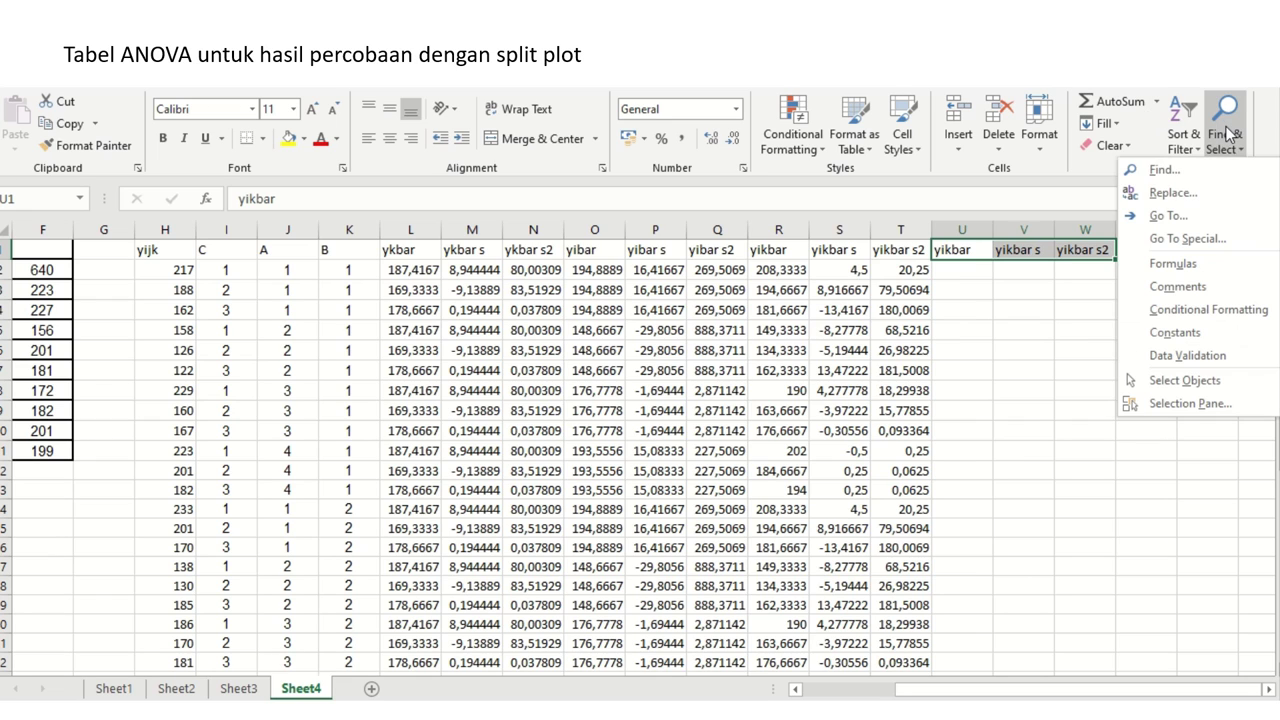
pyautogui.click(1209, 186)
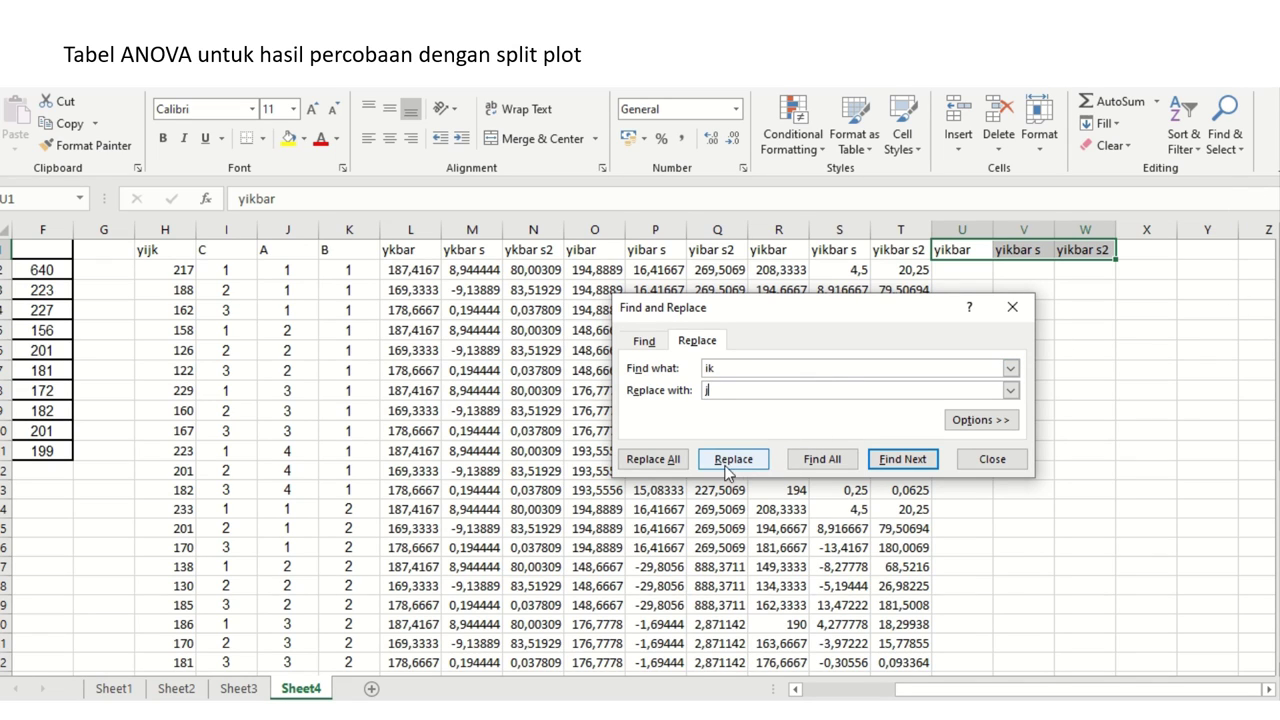
pyautogui.click(672, 460)
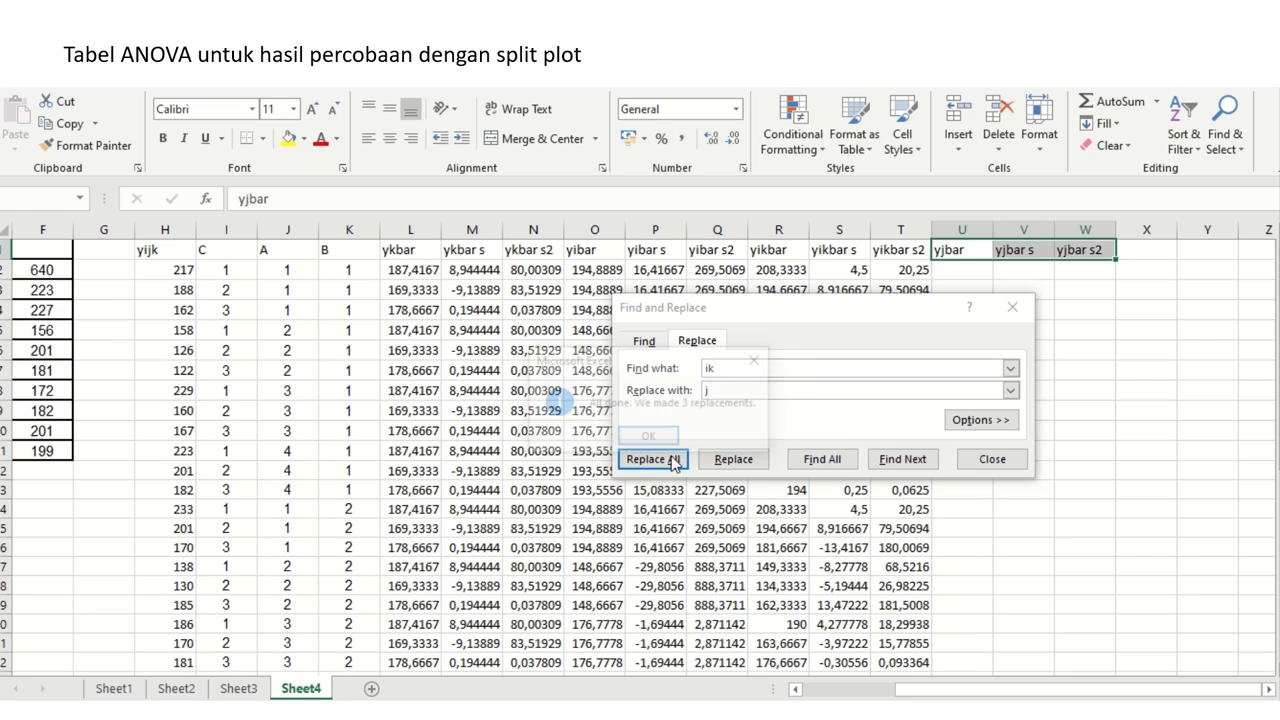
pyautogui.click(666, 438)
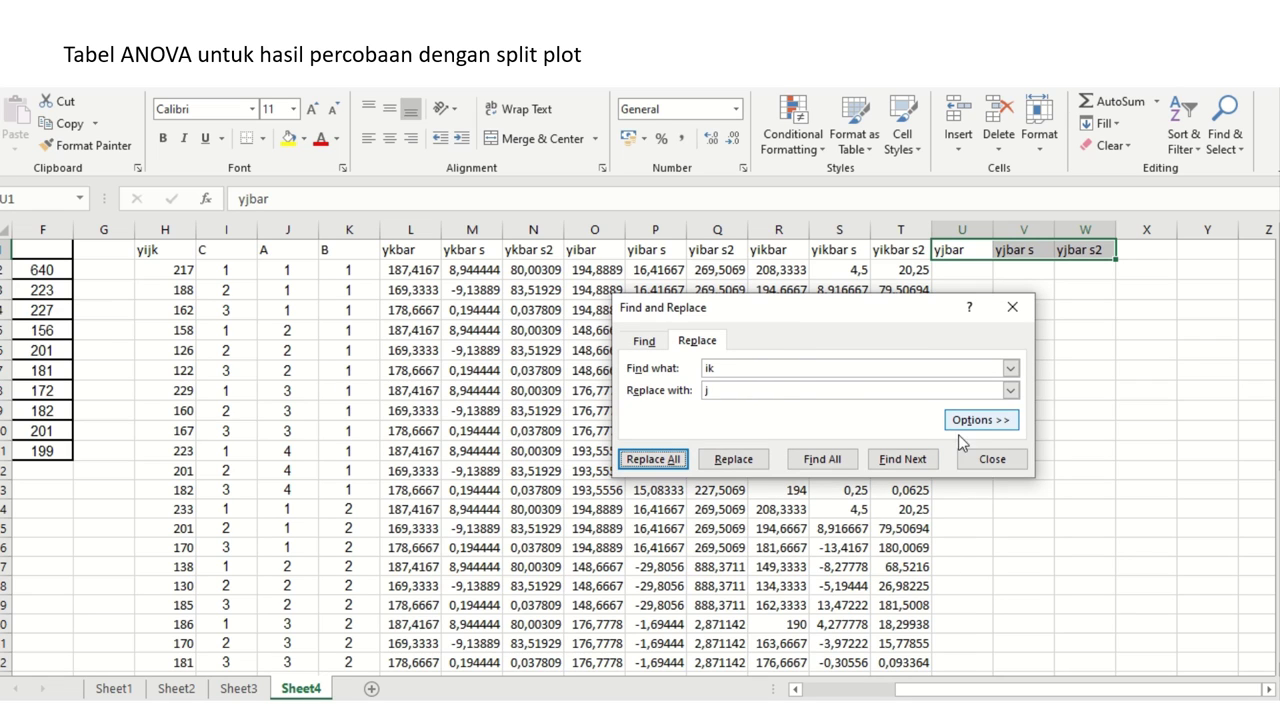
pyautogui.click(990, 460)
# - Enter =AVERAGE(H2:H13) in U2 as the yjbar mean for the first level of factor B
pyautogui.click(976, 271)
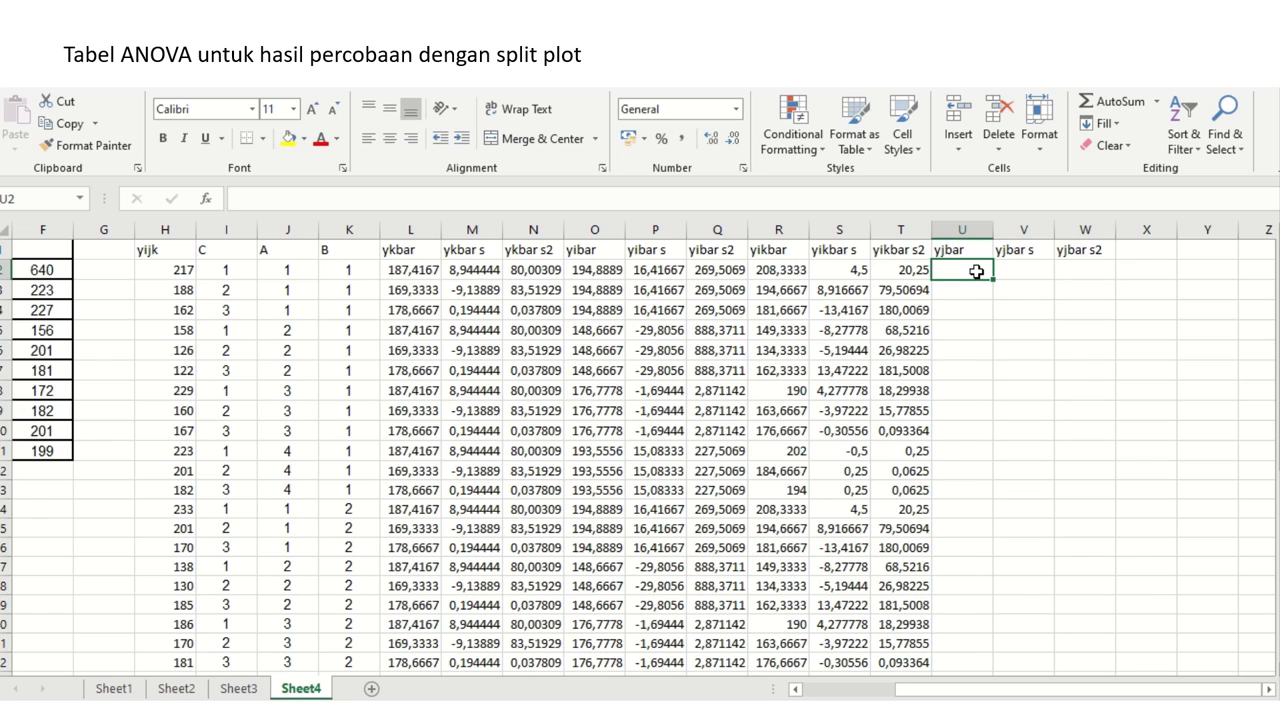
pyautogui.write('=aver')
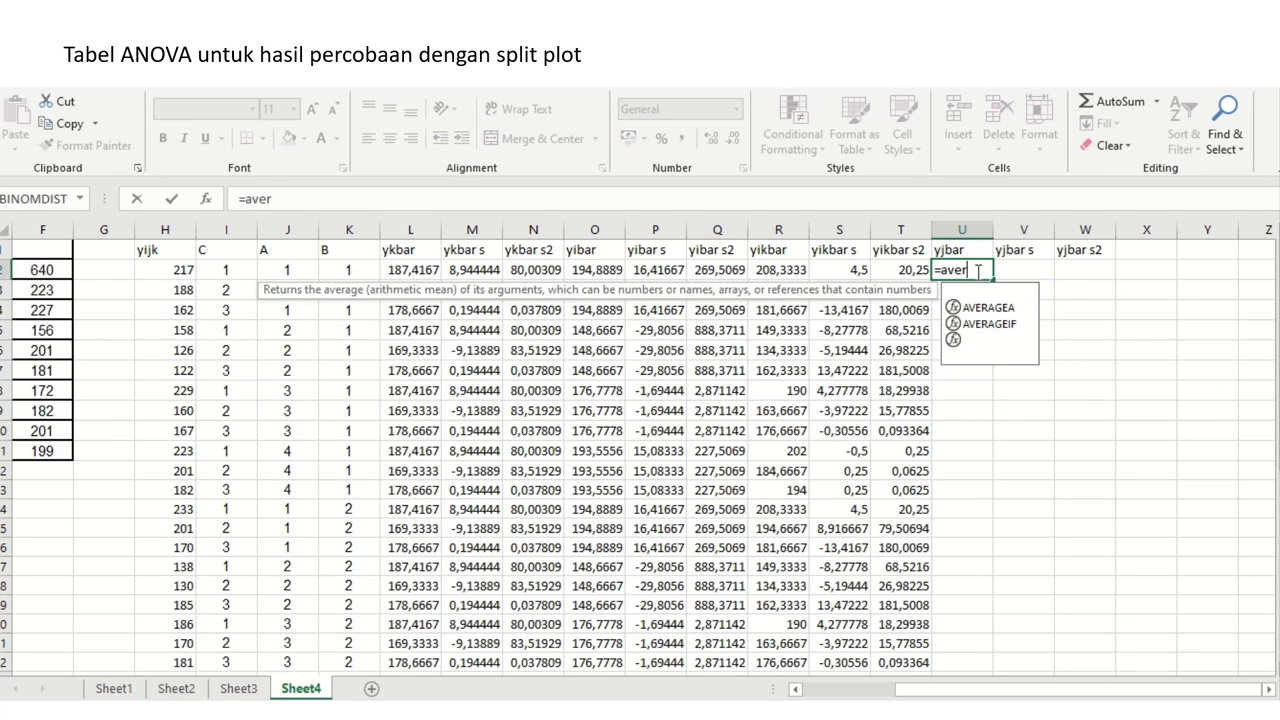
pyautogui.write('age(')
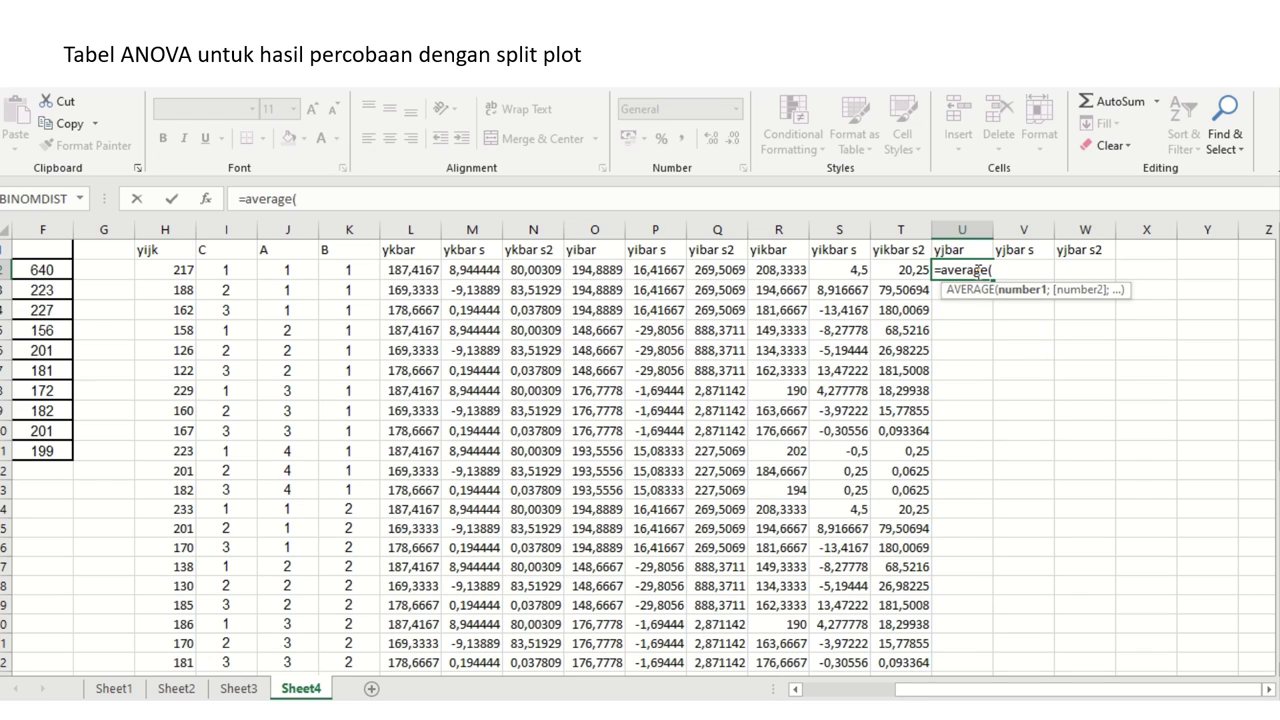
pyautogui.press('Left')
pyautogui.press('Left')
pyautogui.press('Left')
pyautogui.press('Left')
pyautogui.press('Left')
pyautogui.press('Left')
pyautogui.press('Left')
pyautogui.press('Left')
pyautogui.press('Left')
pyautogui.press('Left')
pyautogui.press('Left')
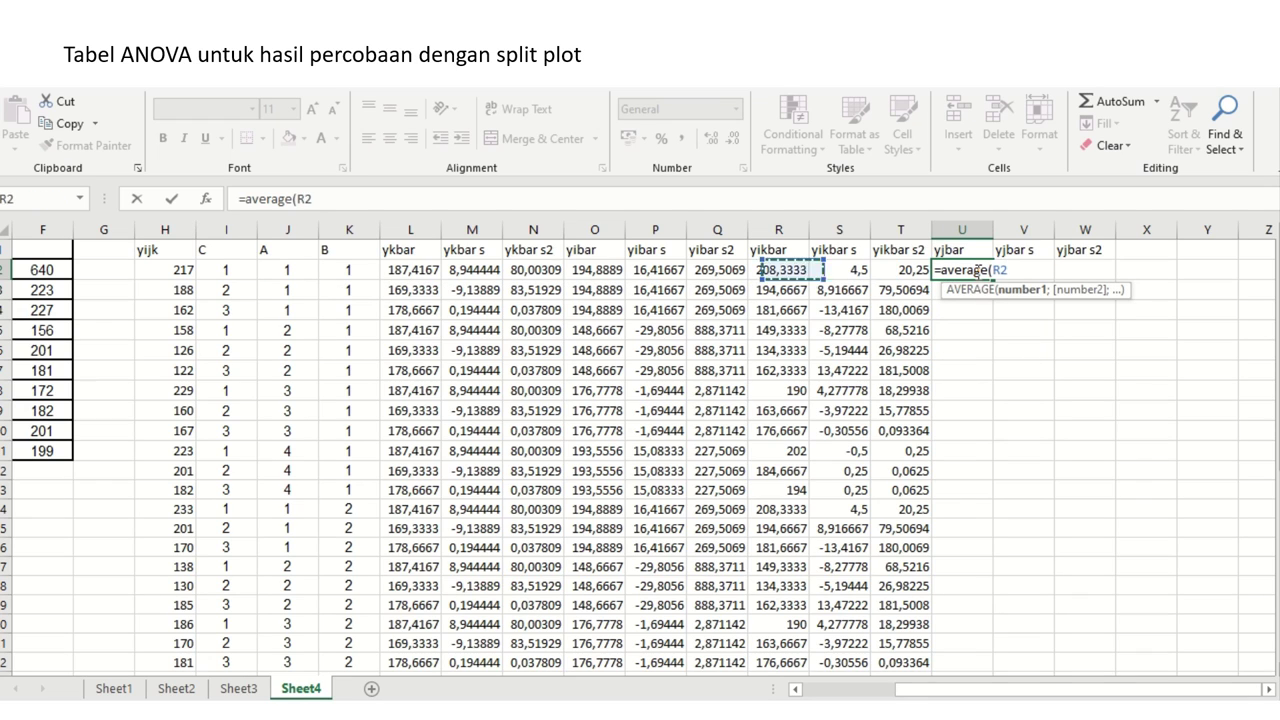
pyautogui.press('Left')
pyautogui.press('Left')
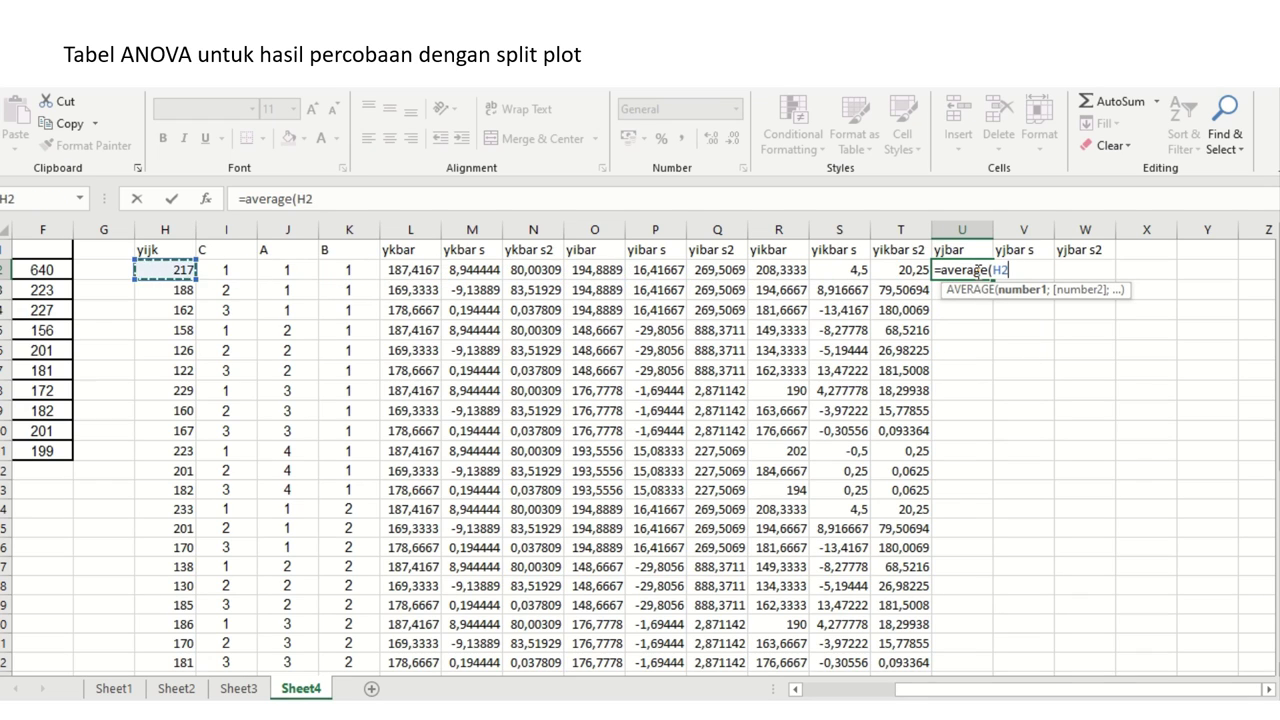
pyautogui.hotkey('shift', 'Down')
pyautogui.hotkey('shift', 'Down')
pyautogui.hotkey('shift', 'Down')
pyautogui.hotkey('shift', 'Down')
pyautogui.hotkey('shift', 'Down')
pyautogui.hotkey('shift', 'Down')
pyautogui.hotkey('shift', 'Down')
pyautogui.hotkey('shift', 'Down')
pyautogui.hotkey('shift', 'Down')
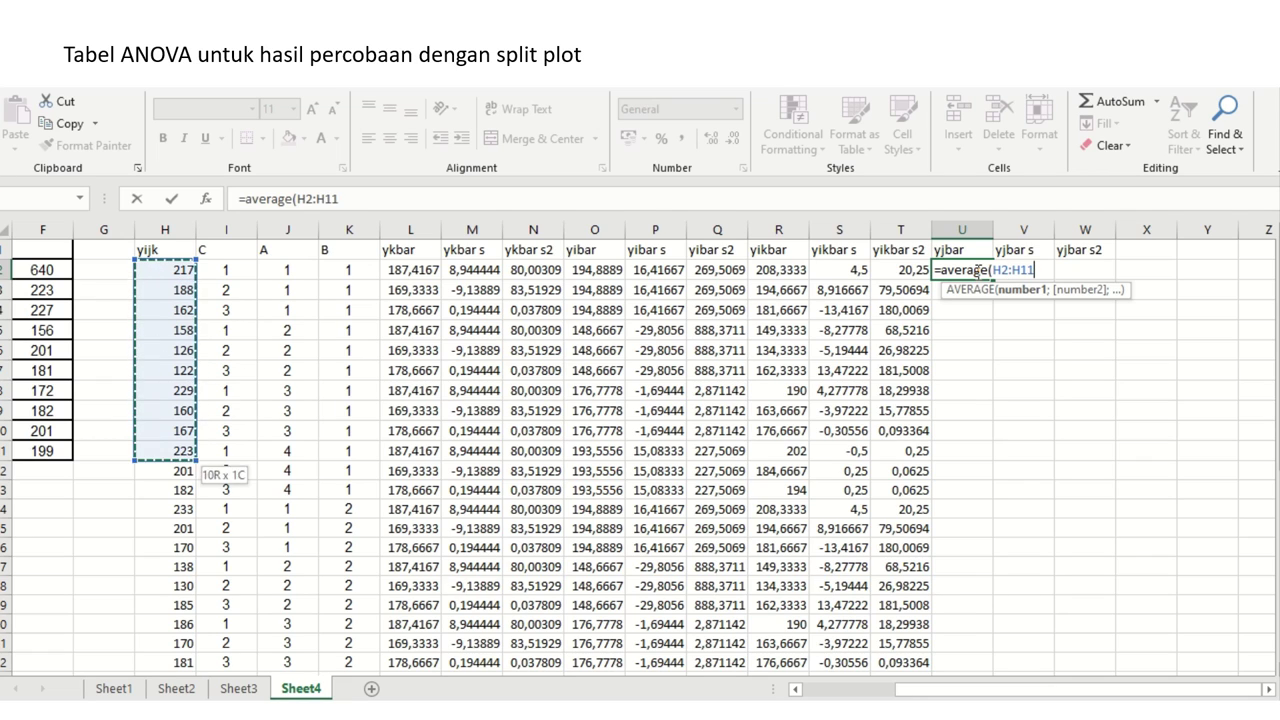
pyautogui.hotkey('shift', 'Down')
pyautogui.hotkey('shift', 'Down')
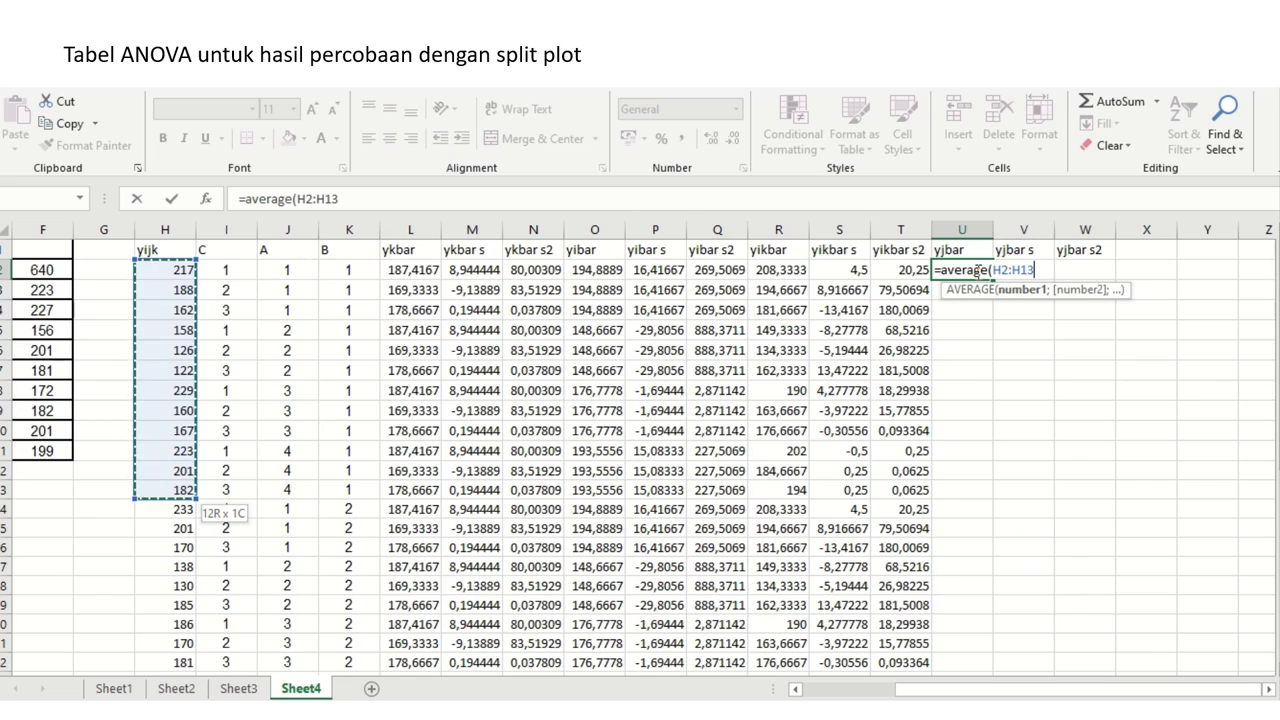
pyautogui.hotkey('ctrl', 'Return')
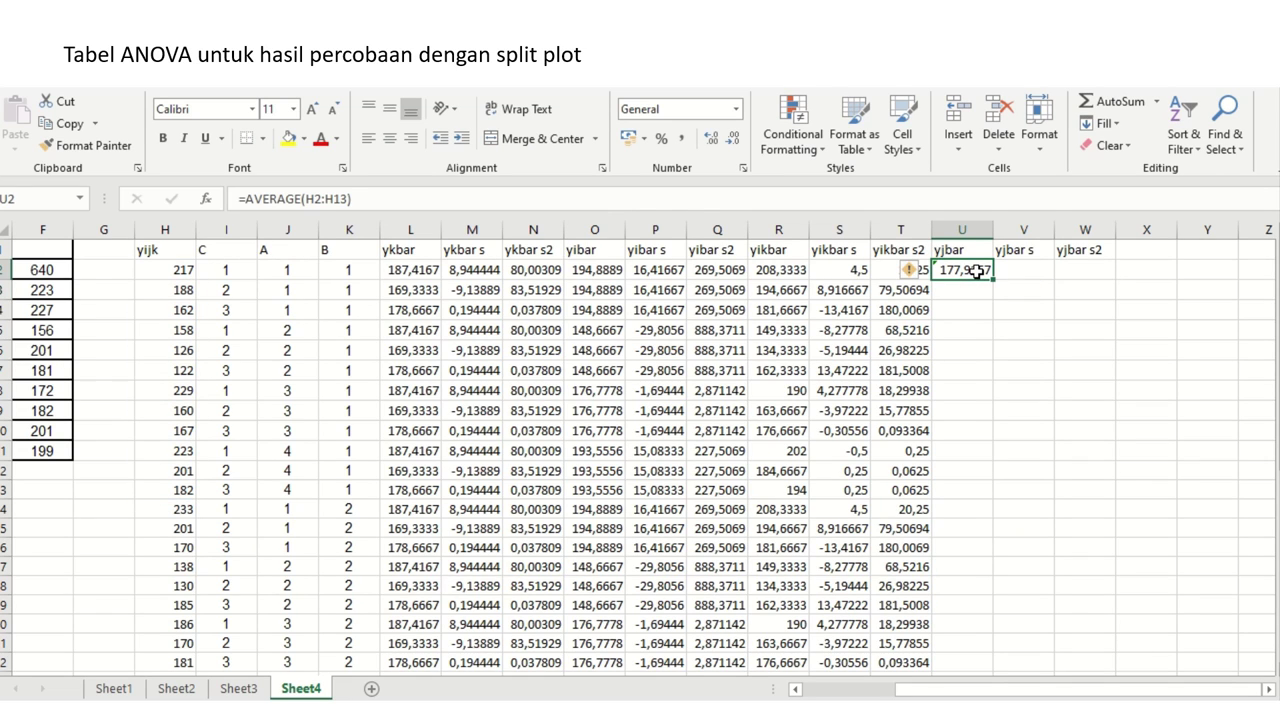
# - Copy the yjbar average formula from U2 to U14, the first row of factor B level 2
pyautogui.hotkey('ctrl', 'c')
pyautogui.press('Down')
pyautogui.press('Down')
pyautogui.press('Down')
pyautogui.press('Down')
pyautogui.press('Down')
pyautogui.press('Down')
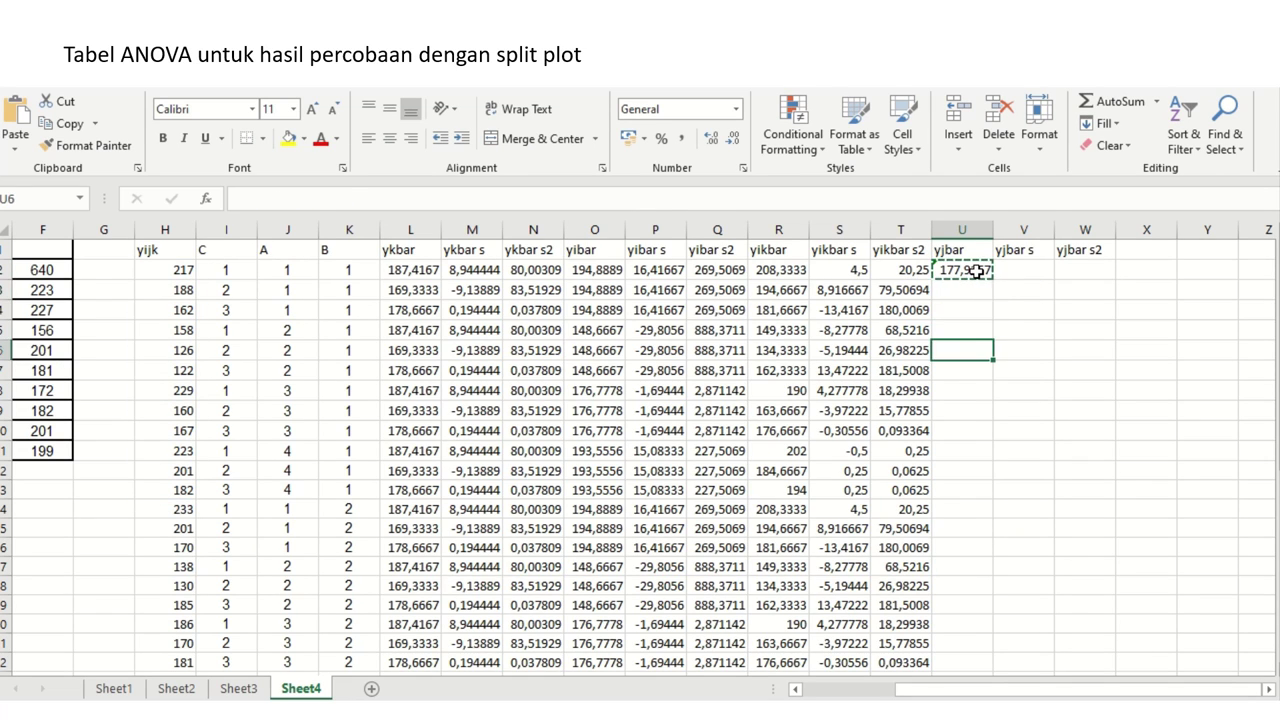
pyautogui.press('Down')
pyautogui.press('Down')
pyautogui.press('Down')
pyautogui.press('Down')
pyautogui.press('Down')
pyautogui.press('Down')
pyautogui.press('Return')
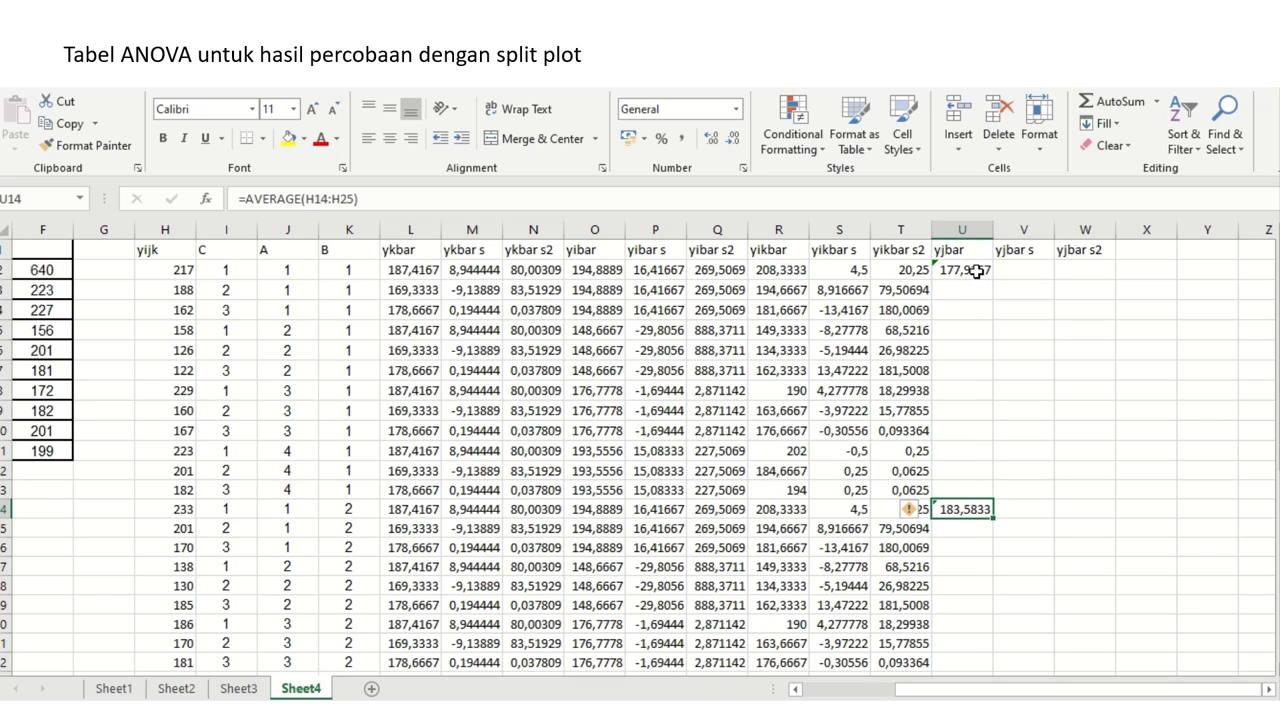
# - Copy the yjbar average formula from U14 to U26, the first row of factor B level 3
pyautogui.hotkey('ctrl', 'c')
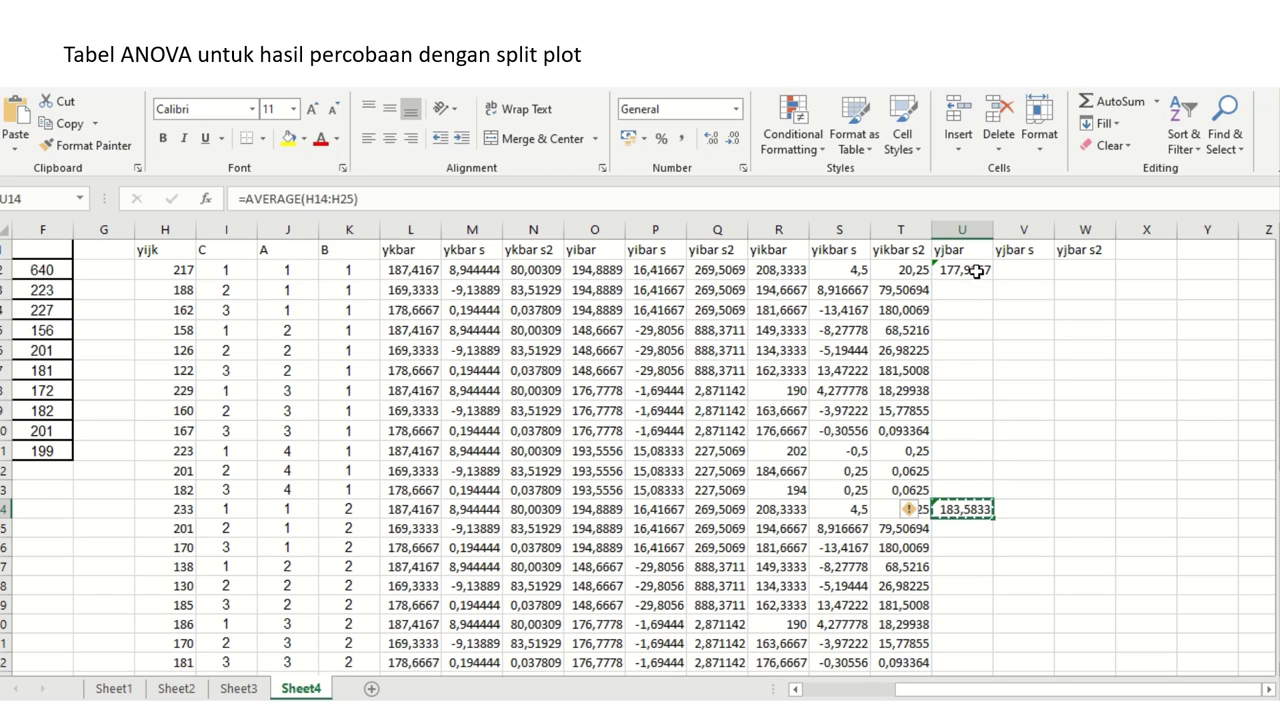
pyautogui.press('Down')
pyautogui.press('Down')
pyautogui.press('Down')
pyautogui.press('Down')
pyautogui.press('Down')
pyautogui.press('Down')
pyautogui.press('Down')
pyautogui.press('Down')
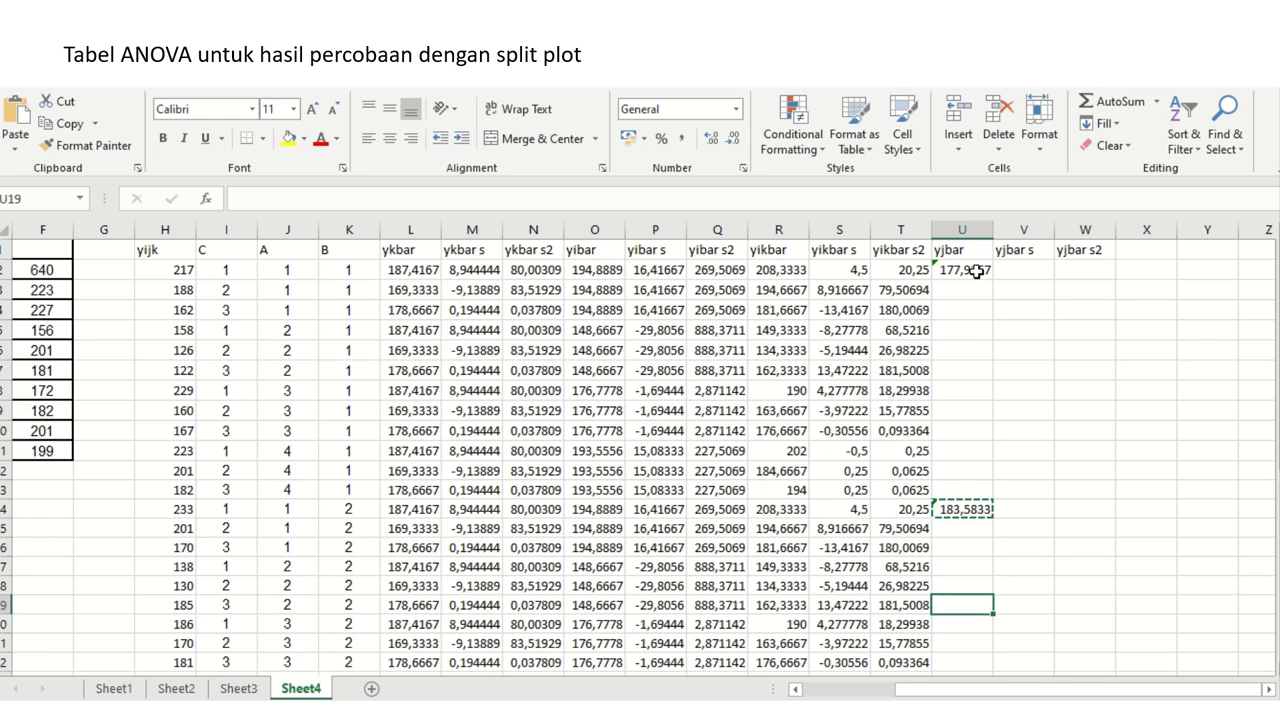
pyautogui.press('Down')
pyautogui.press('Down')
pyautogui.press('Down')
pyautogui.press('Down')
pyautogui.press('Down')
pyautogui.press('Down')
pyautogui.press('Down')
pyautogui.press('Up')
pyautogui.press('Up')
pyautogui.press('Up')
pyautogui.press('Up')
pyautogui.press('Down')
pyautogui.press('Return')
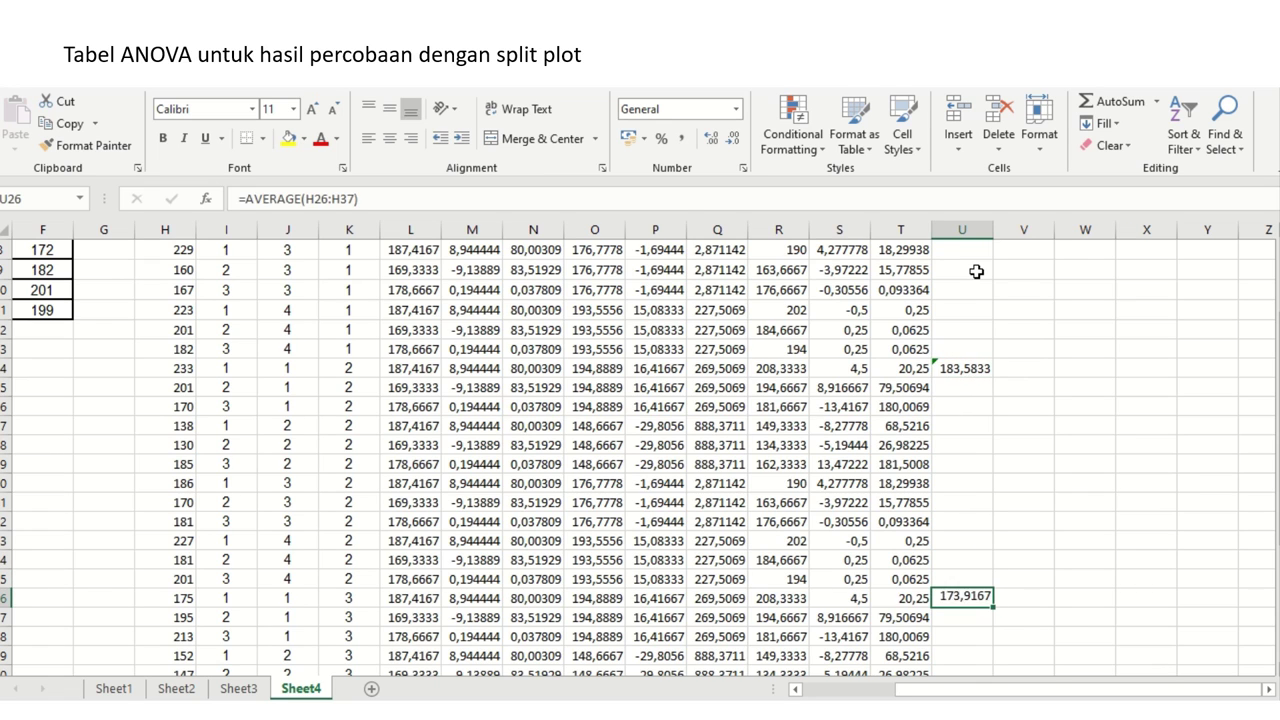
# - Copy the grand-mean AVERAGE formula from R39 to U39, below the yjbar column
pyautogui.press('pagedown')
pyautogui.press('Up')
pyautogui.press('Up')
pyautogui.press('Up')
pyautogui.press('Up')
pyautogui.press('Up')
pyautogui.press('Up')
pyautogui.press('Up')
pyautogui.press('Up')
pyautogui.press('Up')
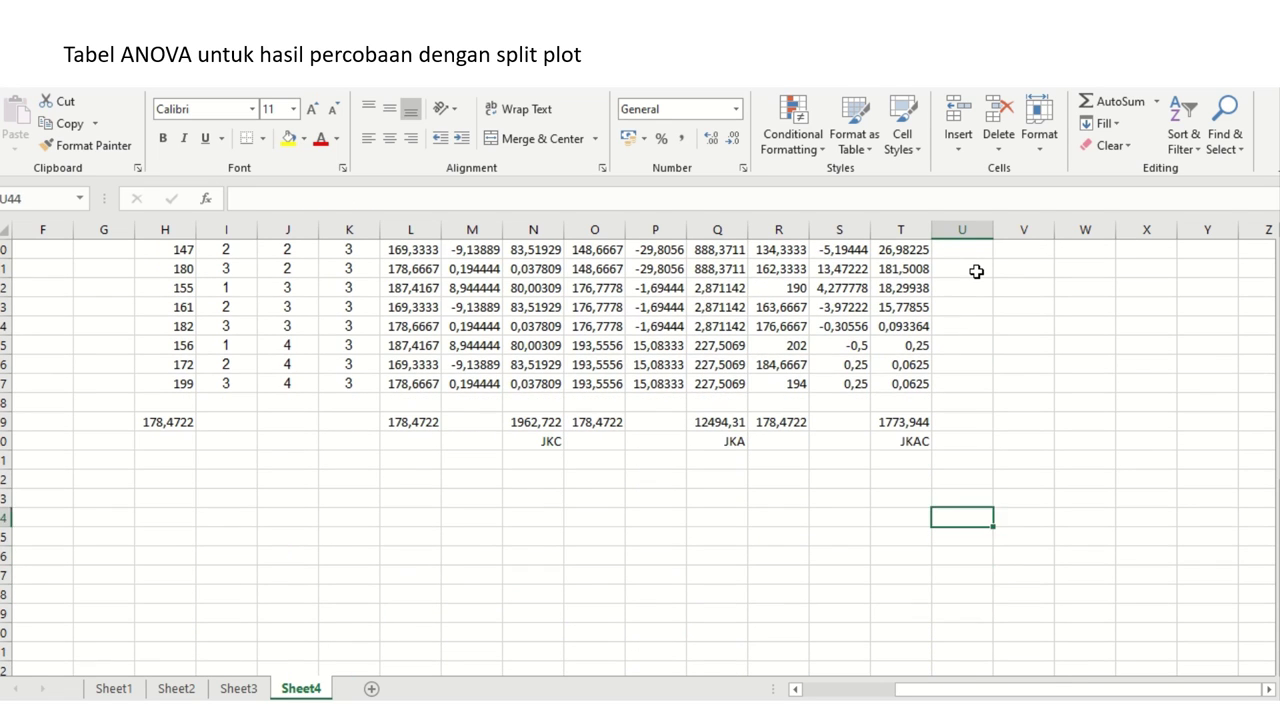
pyautogui.press('Left')
pyautogui.press('Left')
pyautogui.press('Left')
pyautogui.hotkey('ctrl', 'c')
pyautogui.press('Right')
pyautogui.press('Right')
pyautogui.press('Right')
pyautogui.press('Return')
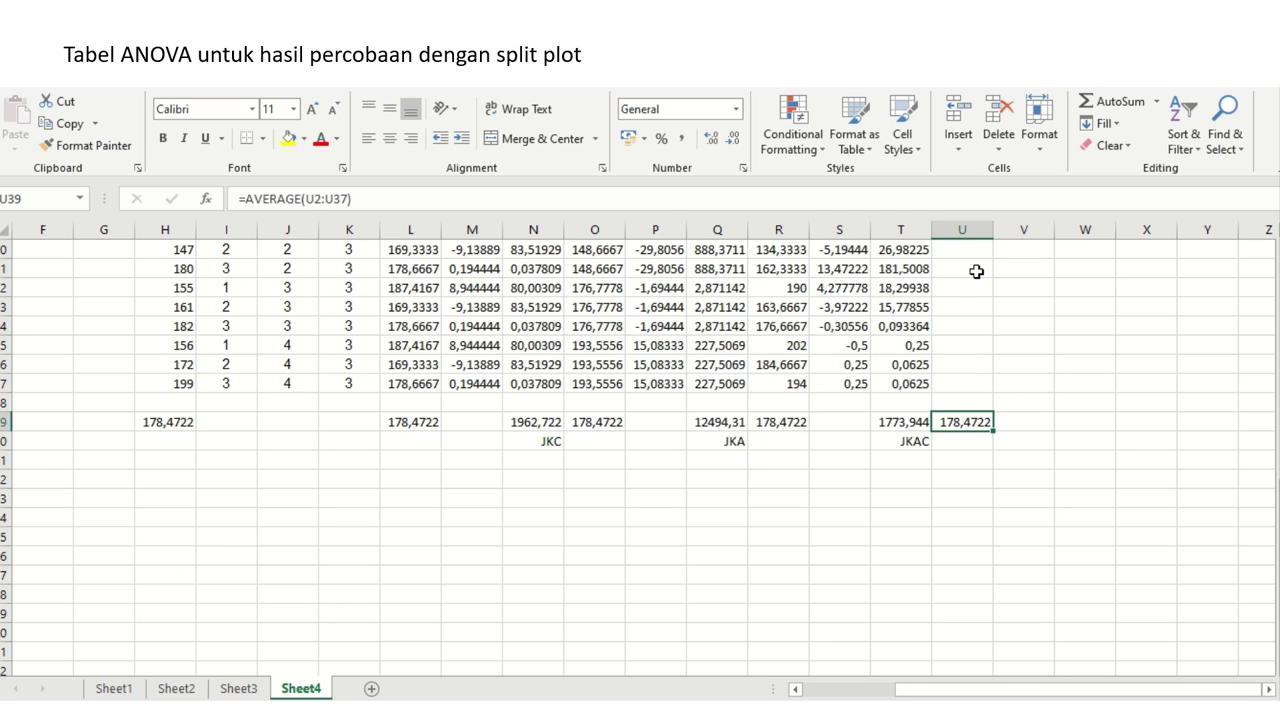
# - Copy the yjbar mean in U2 and paste it as values only into U2:U13 for factor B level 1
pyautogui.press('pageup')
pyautogui.scroll(3, 976, 271)
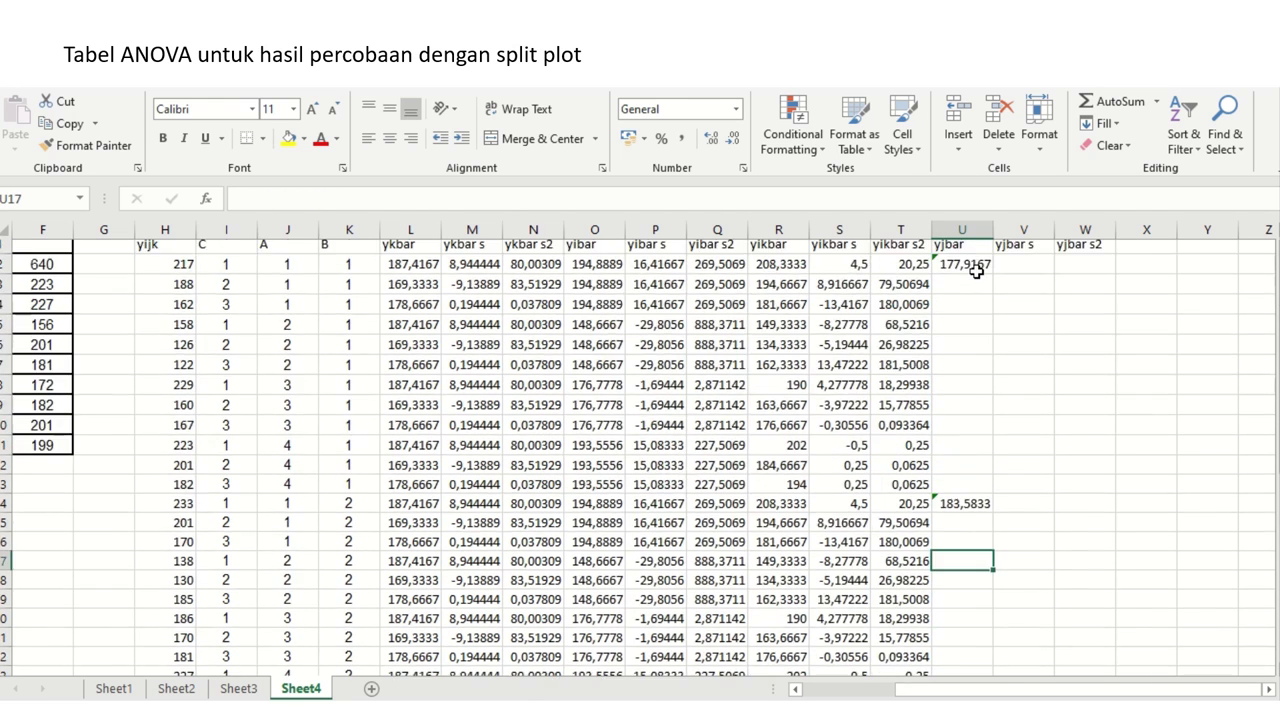
pyautogui.click(968, 271)
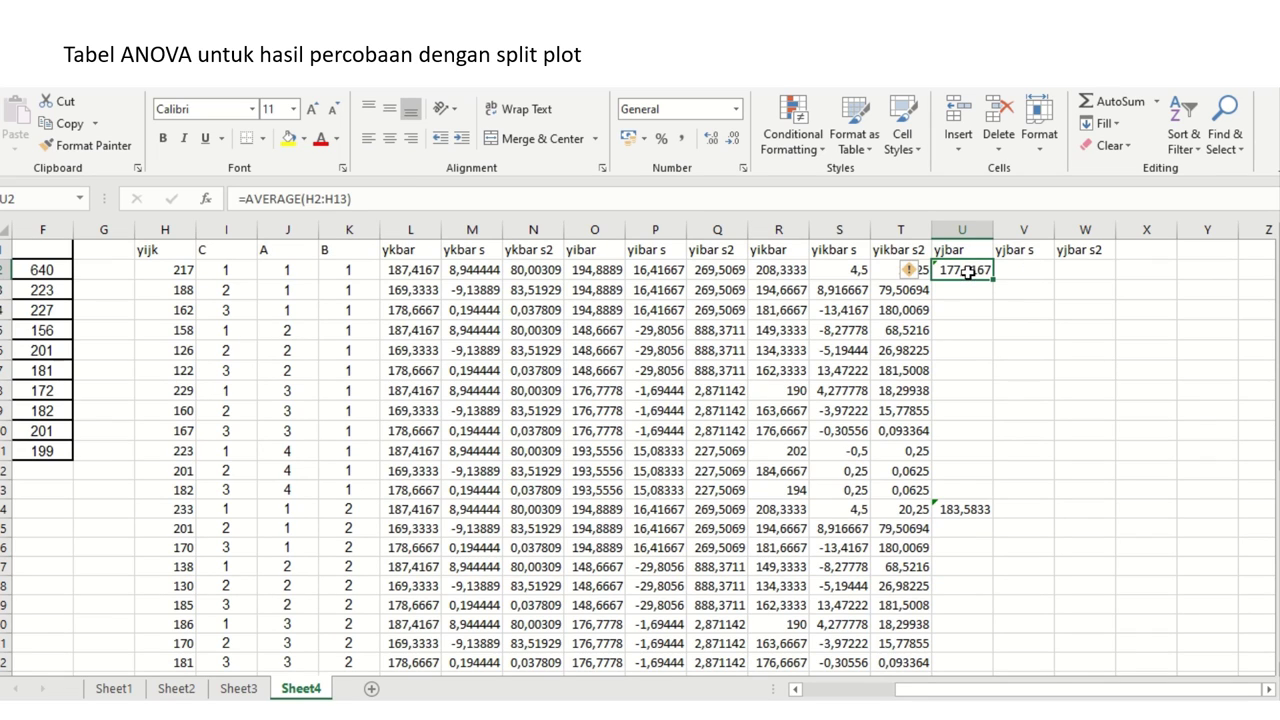
pyautogui.hotkey('ctrl', 'c')
pyautogui.hotkey('ctrl', 'shift', 'Down')
pyautogui.hotkey('shift', 'Up')
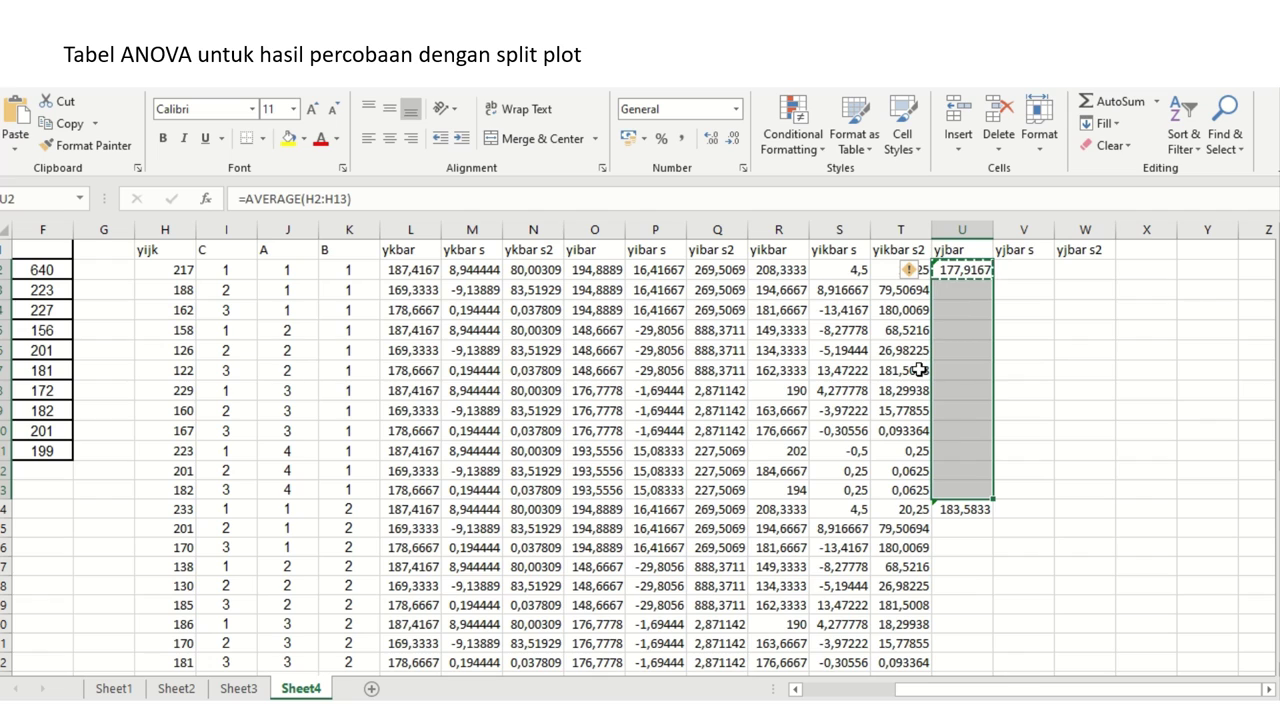
pyautogui.rightClick(963, 369)
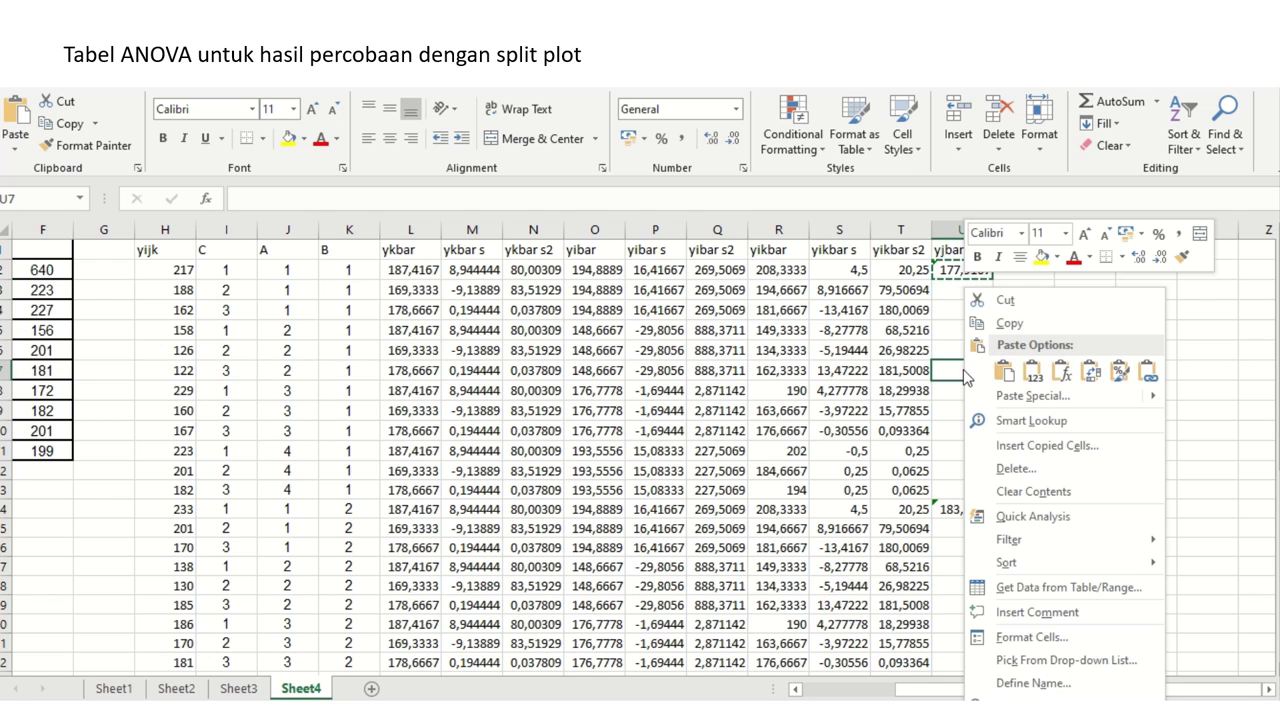
pyautogui.click(1035, 372)
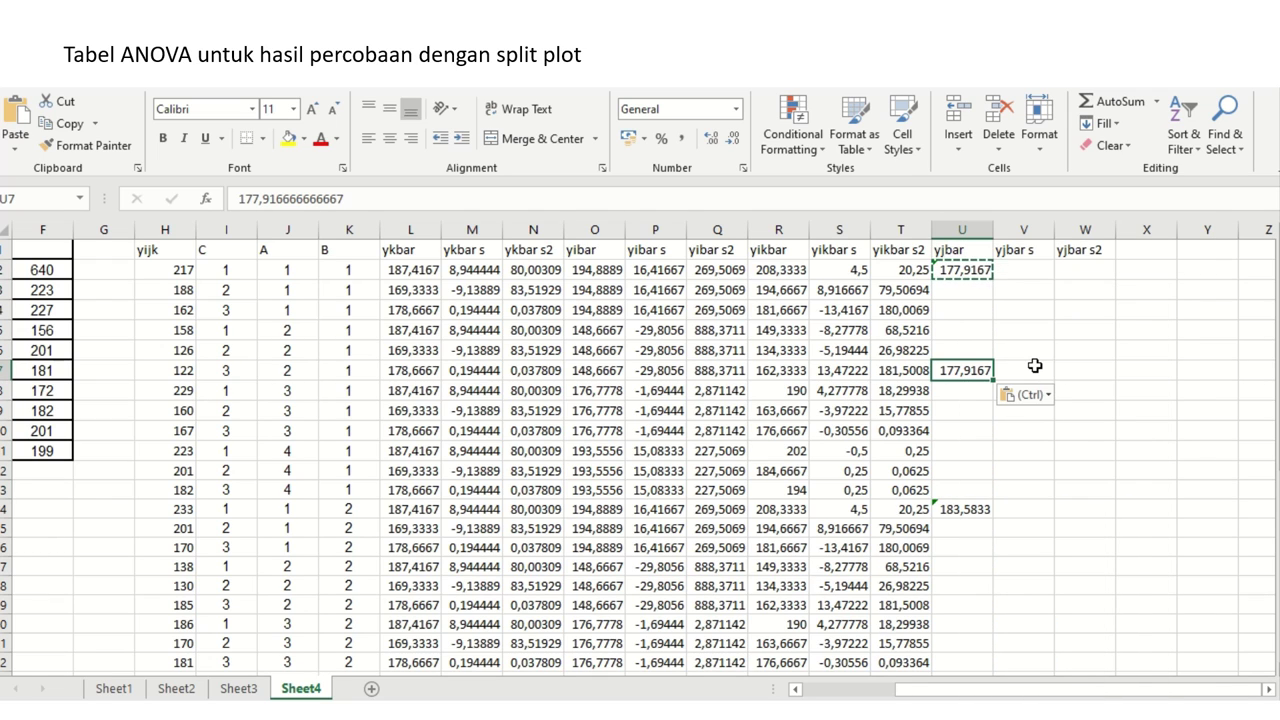
pyautogui.click(962, 263)
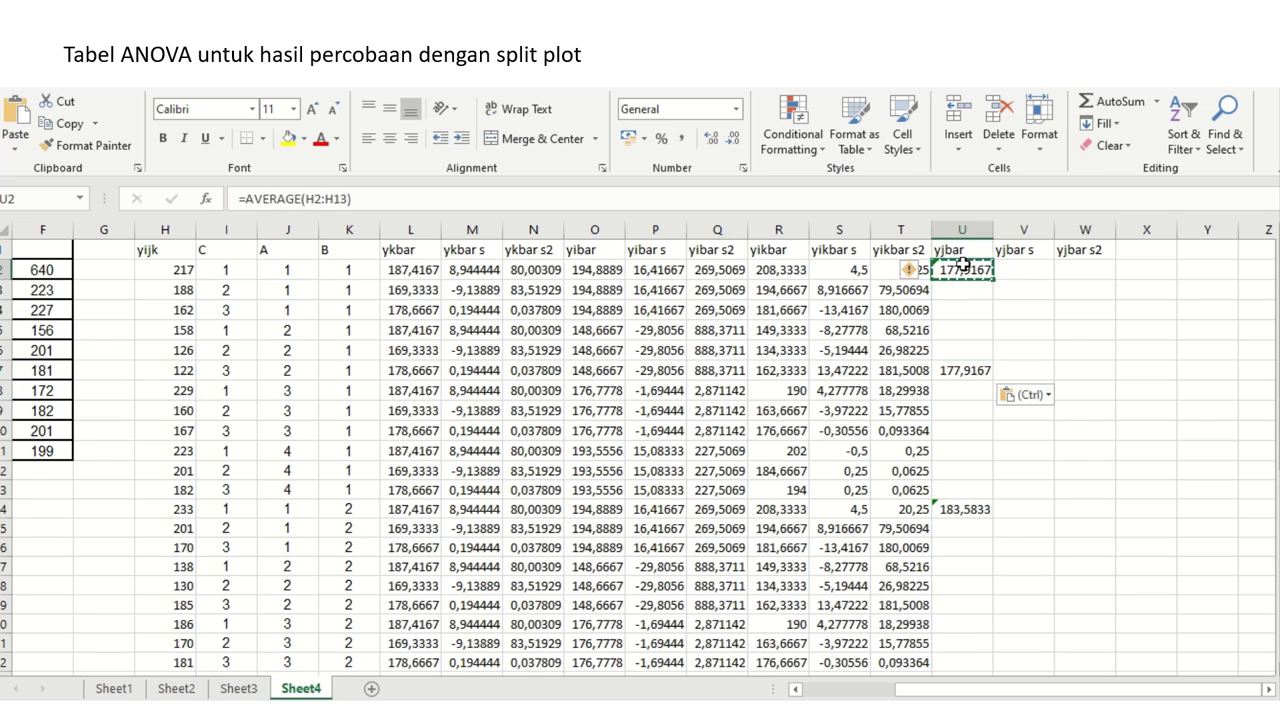
pyautogui.hotkey('shift', 'Down')
pyautogui.hotkey('shift', 'Down')
pyautogui.hotkey('shift', 'Down')
pyautogui.hotkey('shift', 'Down')
pyautogui.hotkey('shift', 'Down')
pyautogui.hotkey('shift', 'Down')
pyautogui.hotkey('shift', 'Down')
pyautogui.hotkey('shift', 'Down')
pyautogui.hotkey('shift', 'Down')
pyautogui.hotkey('shift', 'Down')
pyautogui.hotkey('shift', 'Down')
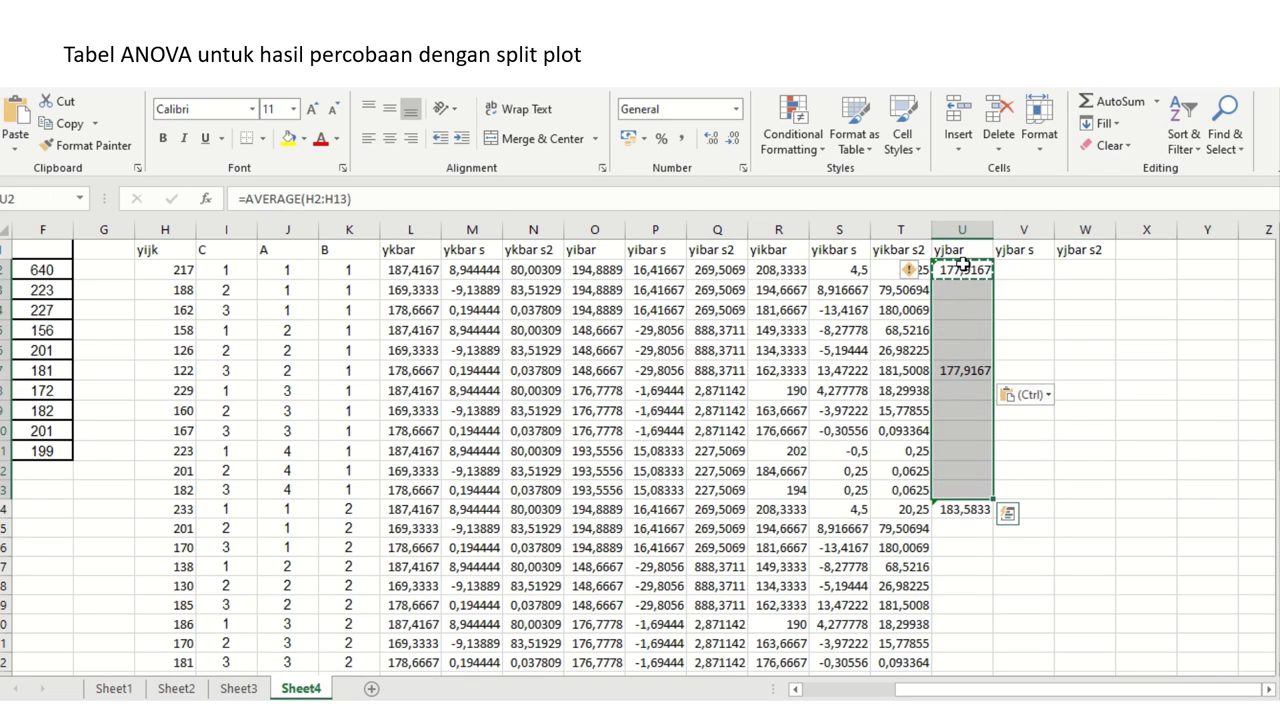
pyautogui.rightClick(952, 392)
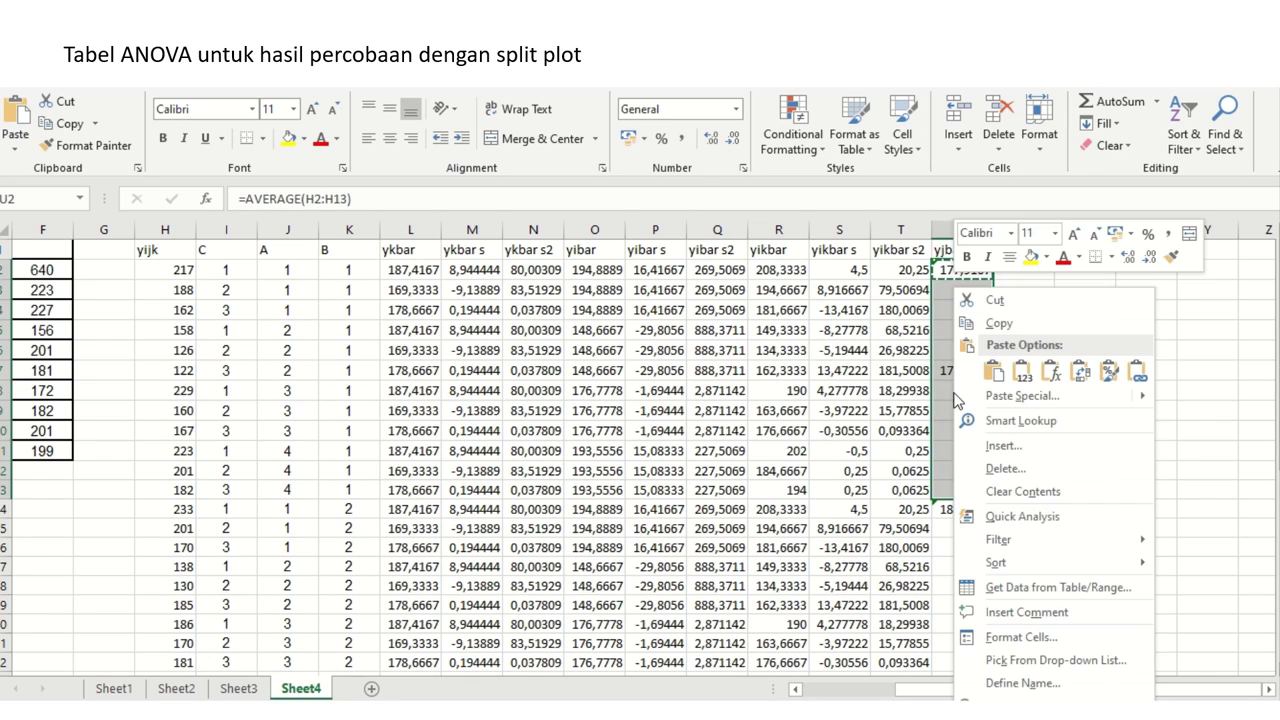
pyautogui.click(1022, 371)
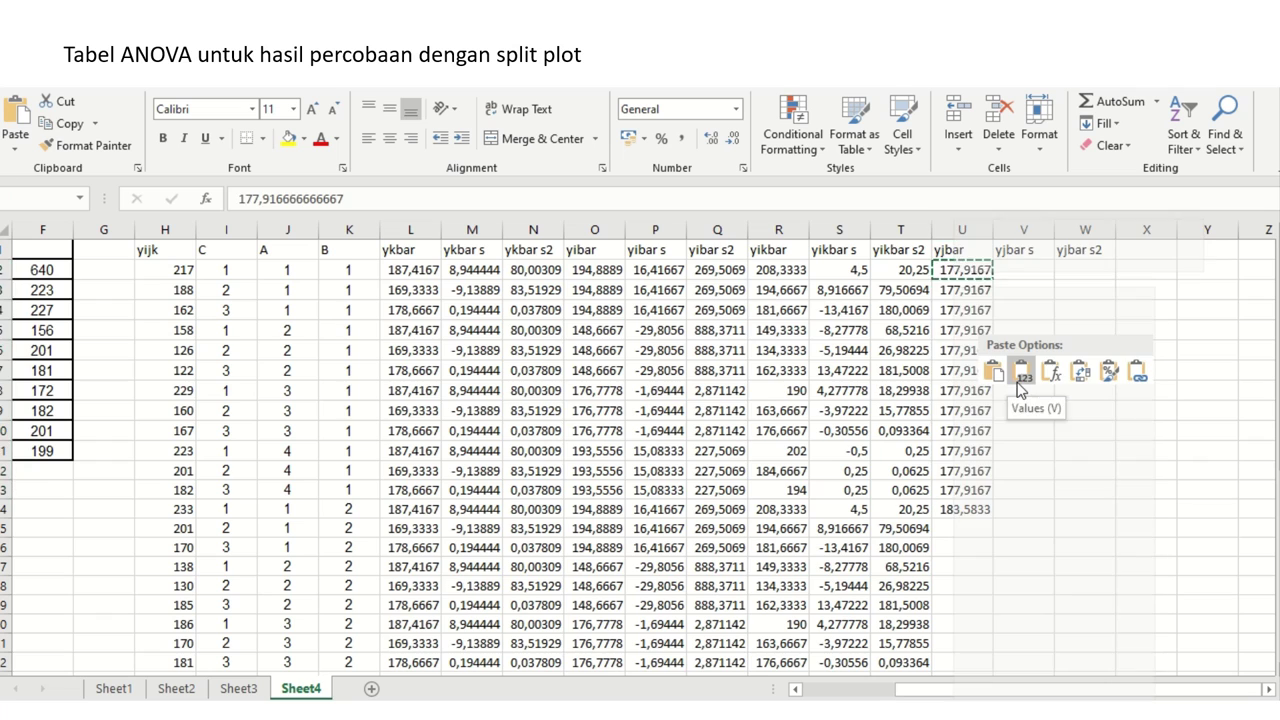
# - Copy the yjbar mean in U14 and paste it as values only into U14:U25 for factor B level 2
pyautogui.click(957, 508)
pyautogui.hotkey('ctrl', 'c')
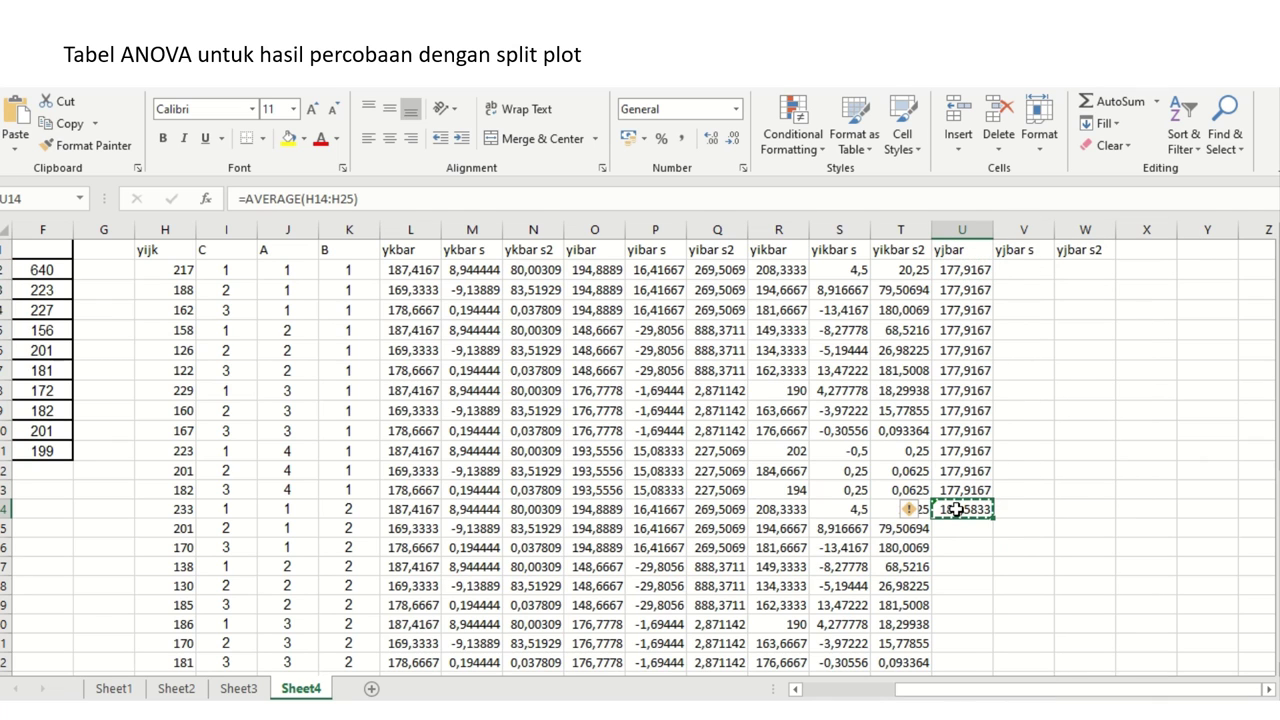
pyautogui.hotkey('ctrl', 'shift', 'Down')
pyautogui.hotkey('shift', 'Up')
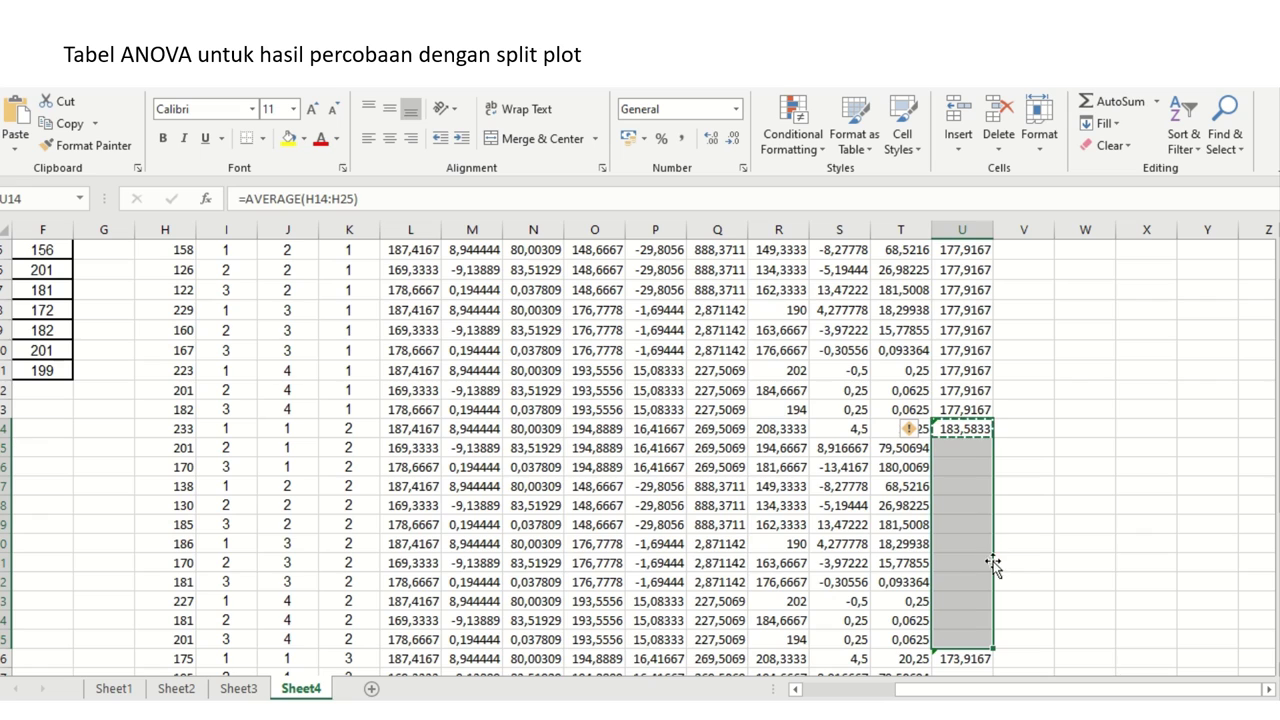
pyautogui.rightClick(969, 547)
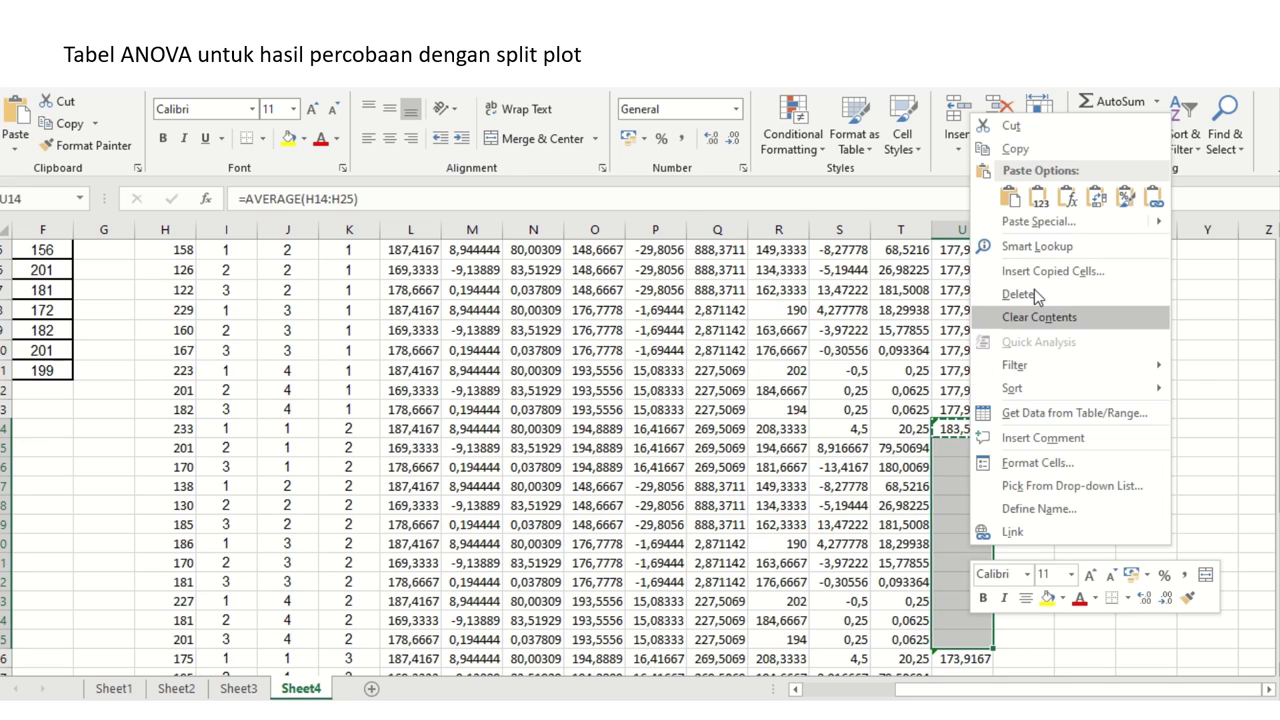
pyautogui.click(1039, 197)
# - Copy the yjbar mean in U26 and paste it as values only into U26:U37 for factor B level 3
pyautogui.hotkey('ctrl', 'Down')
pyautogui.hotkey('ctrl', 'c')
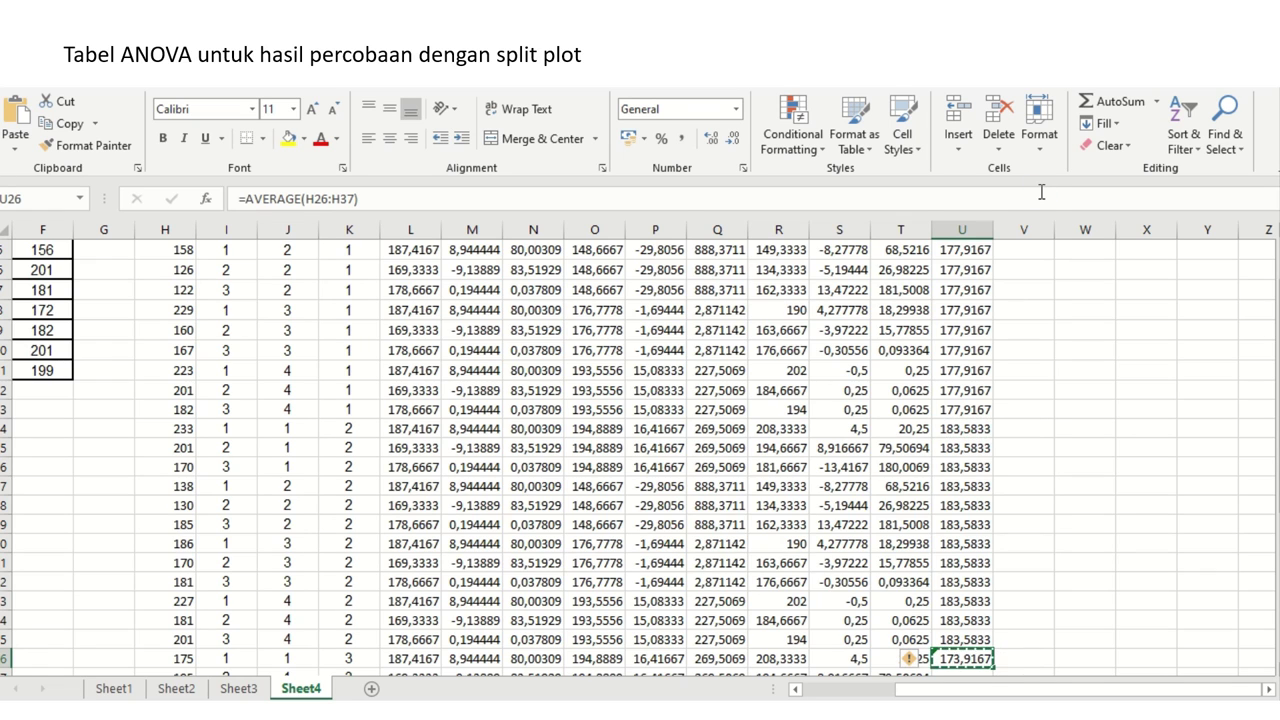
pyautogui.hotkey('shift', 'Down')
pyautogui.hotkey('shift', 'Down')
pyautogui.hotkey('shift', 'Down')
pyautogui.hotkey('shift', 'Down')
pyautogui.hotkey('shift', 'Down')
pyautogui.hotkey('shift', 'Down')
pyautogui.hotkey('shift', 'Down')
pyautogui.hotkey('shift', 'Down')
pyautogui.hotkey('shift', 'Down')
pyautogui.hotkey('shift', 'Down')
pyautogui.hotkey('shift', 'Down')
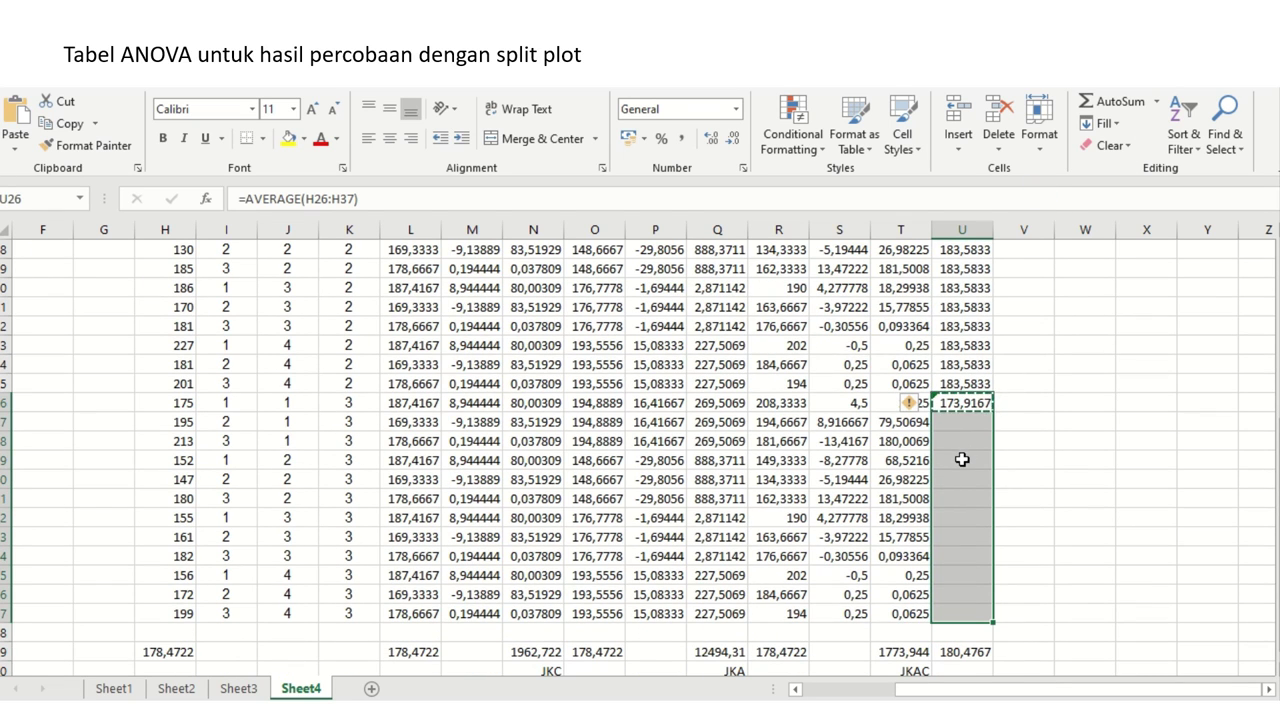
pyautogui.rightClick(962, 459)
pyautogui.click(1030, 40)
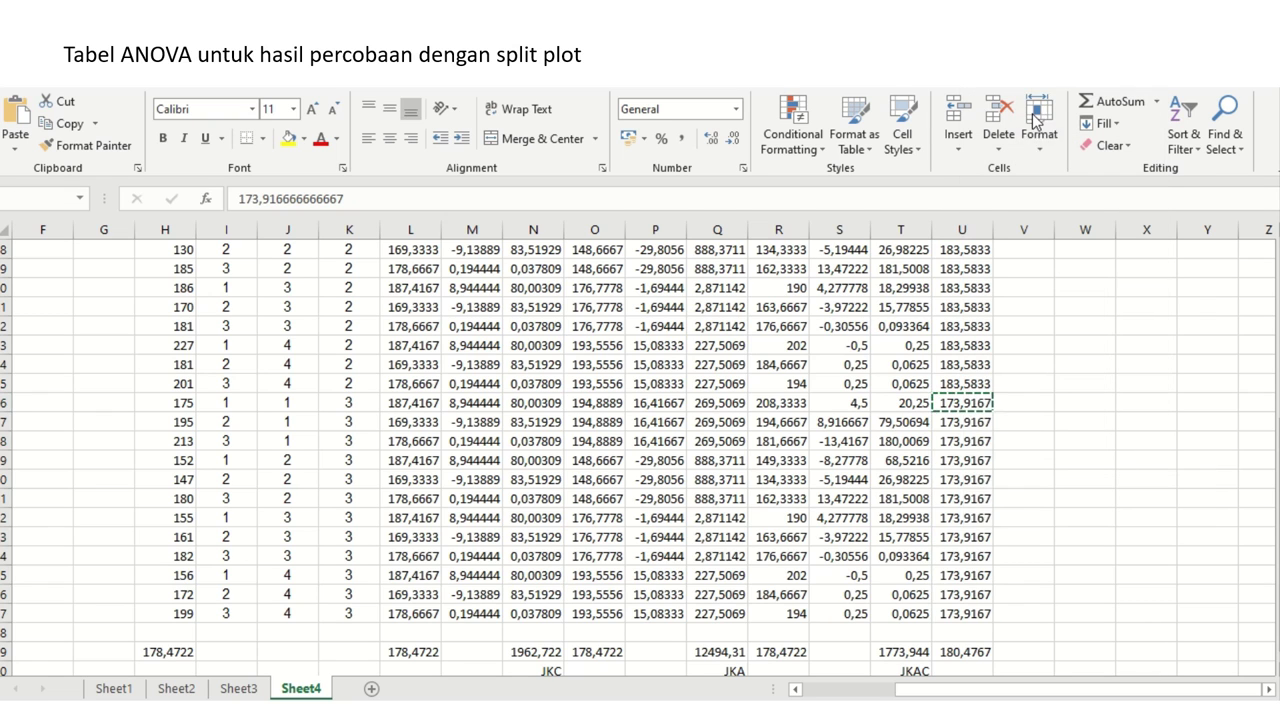
# - Enter =U2-$U$39 in V2 as the yjbar s deviation and fill it down the column to the last data row
pyautogui.click(954, 656)
pyautogui.scroll(6, 954, 656)
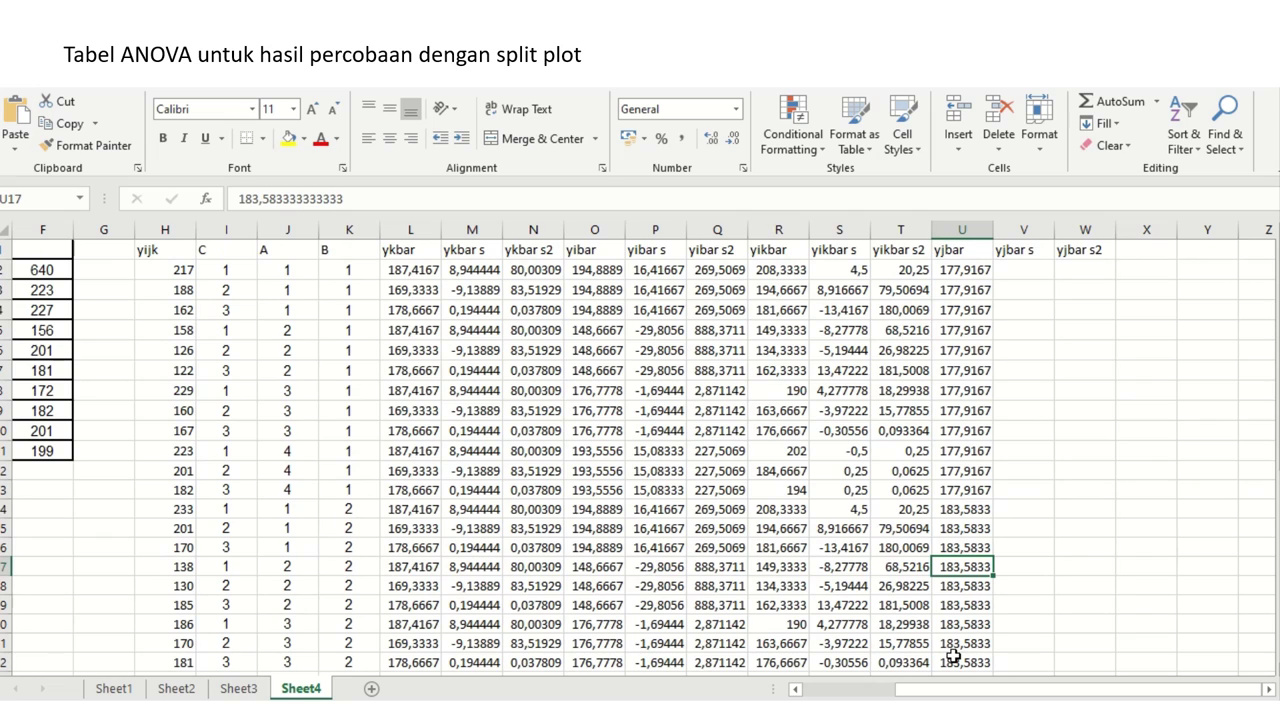
pyautogui.press('Up')
pyautogui.press('Up')
pyautogui.press('Up')
pyautogui.press('Up')
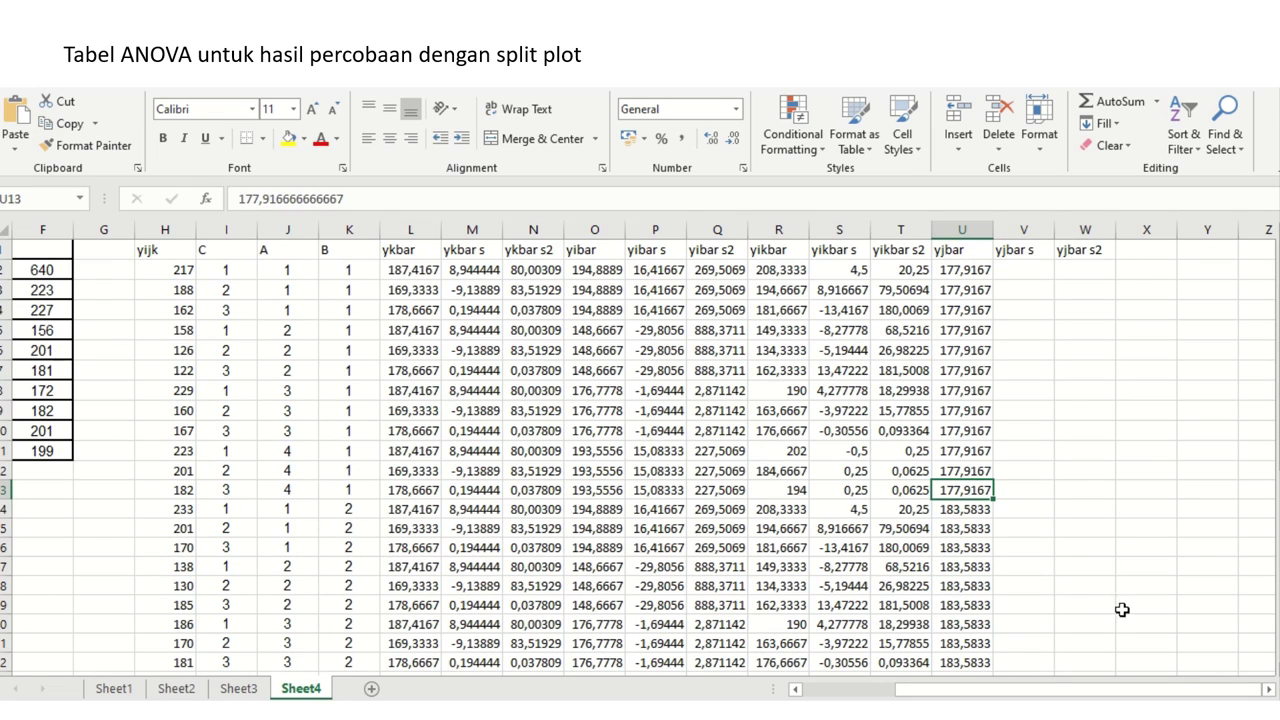
pyautogui.click(1016, 267)
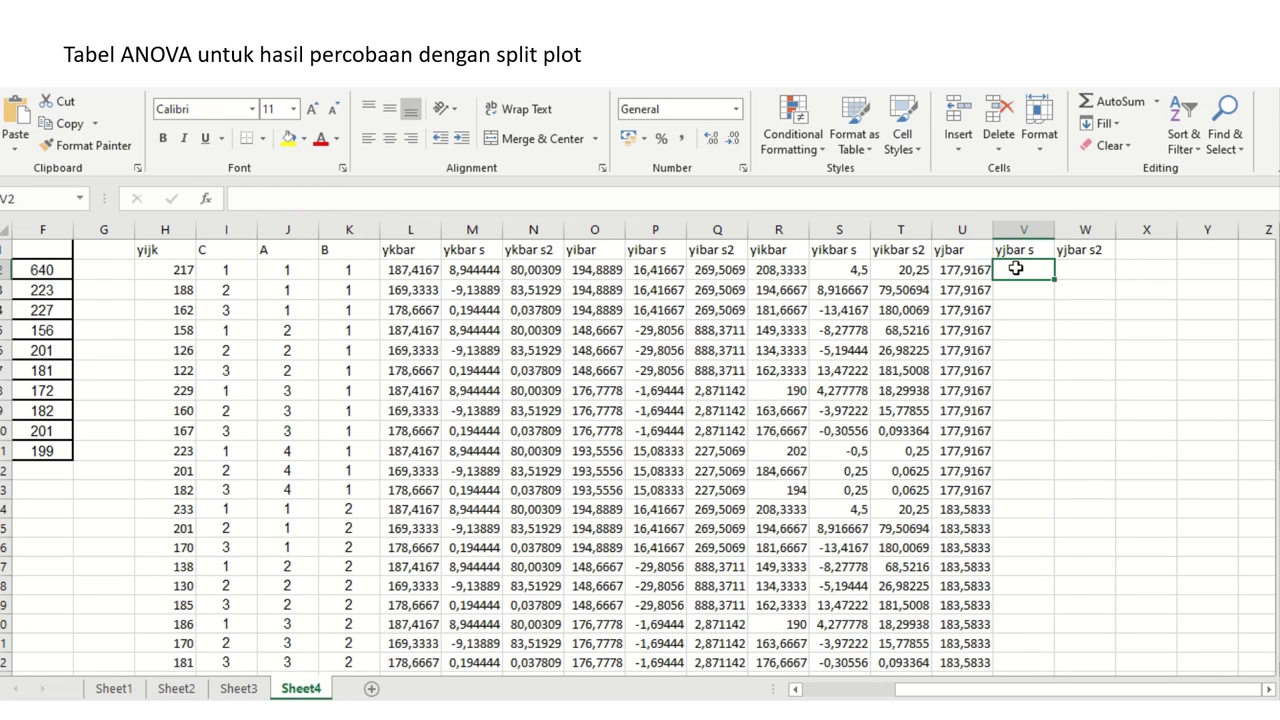
pyautogui.write('=')
pyautogui.press('Left')
pyautogui.write('-')
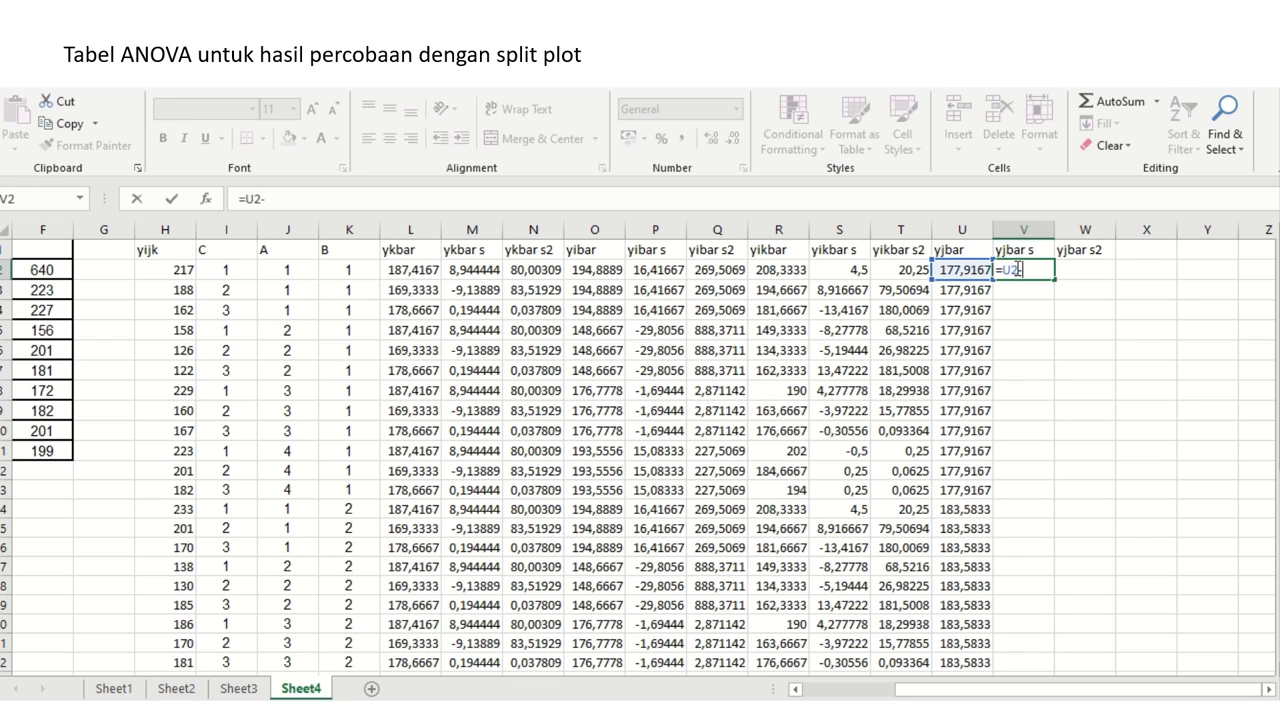
pyautogui.press('Left')
pyautogui.press('Down')
pyautogui.press('Down')
pyautogui.press('Down')
pyautogui.press('Down')
pyautogui.press('Down')
pyautogui.press('Down')
pyautogui.press('Down')
pyautogui.press('Down')
pyautogui.press('Down')
pyautogui.press('Down')
pyautogui.press('Down')
pyautogui.press('Down')
pyautogui.press('Down')
pyautogui.press('Down')
pyautogui.press('Down')
pyautogui.press('Down')
pyautogui.press('Down')
pyautogui.press('Down')
pyautogui.press('Down')
pyautogui.press('Down')
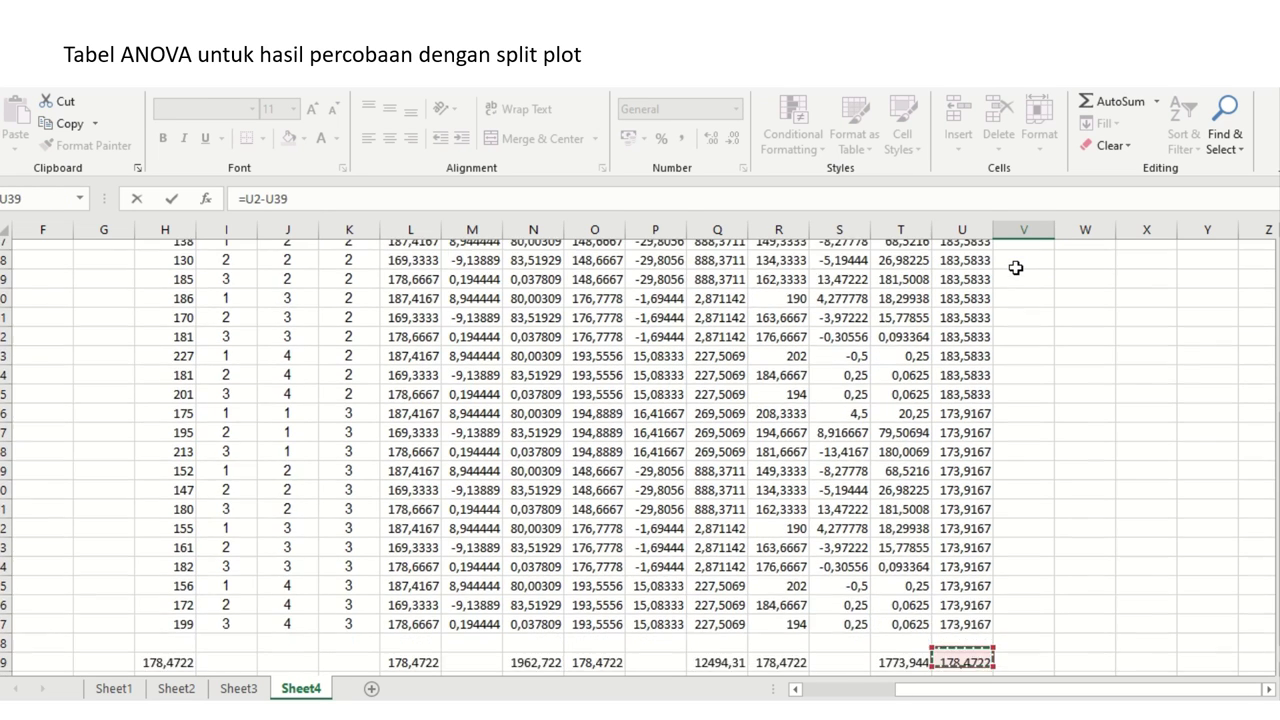
pyautogui.press('Up')
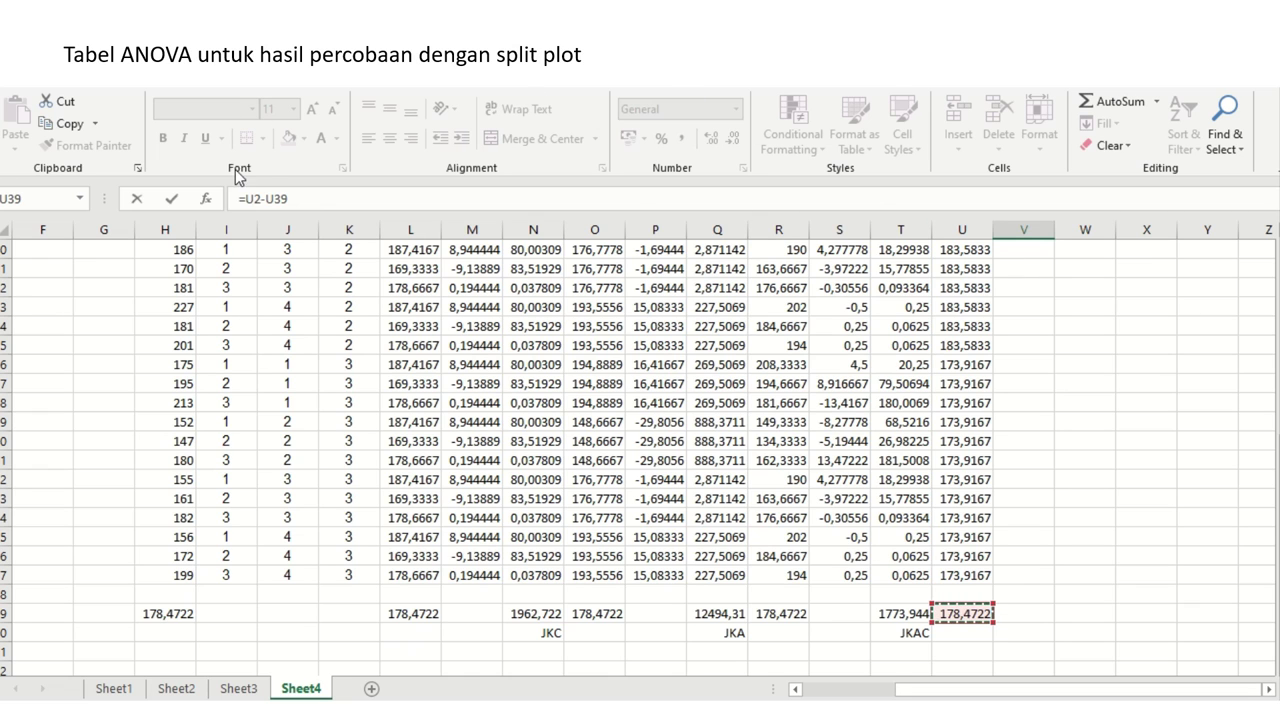
pyautogui.click(275, 198)
pyautogui.press('Return')
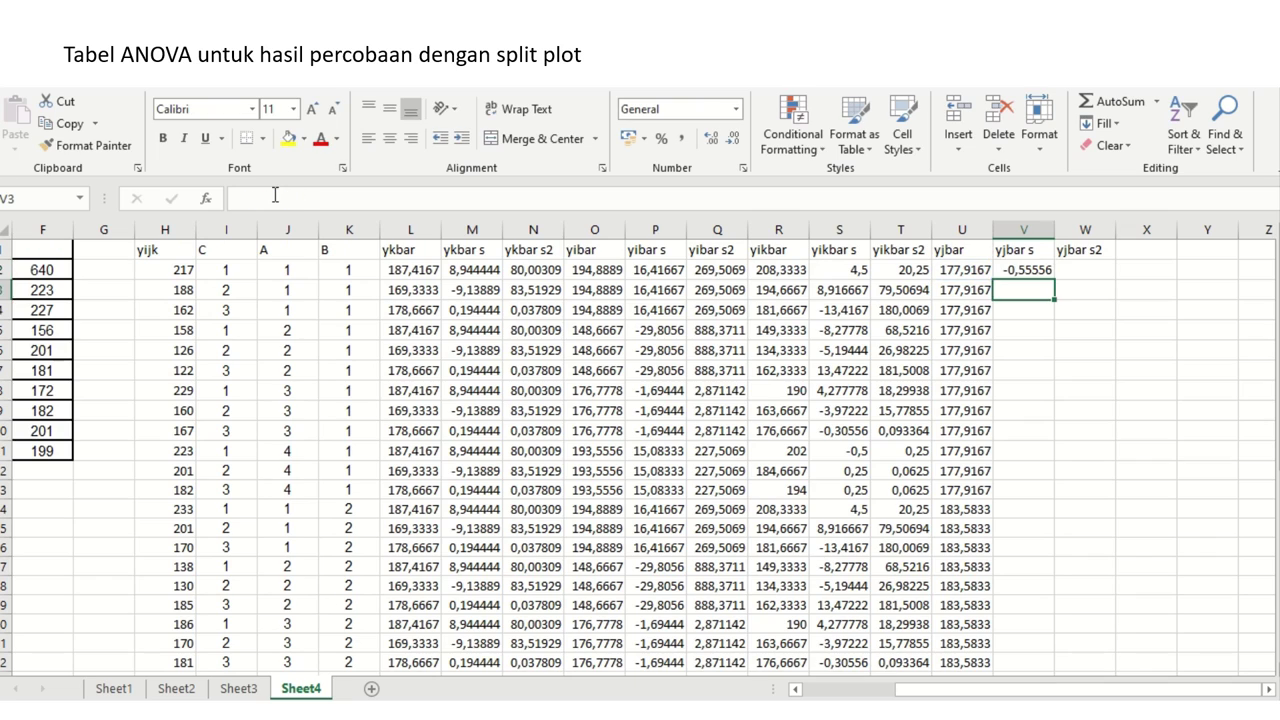
pyautogui.press('Up')
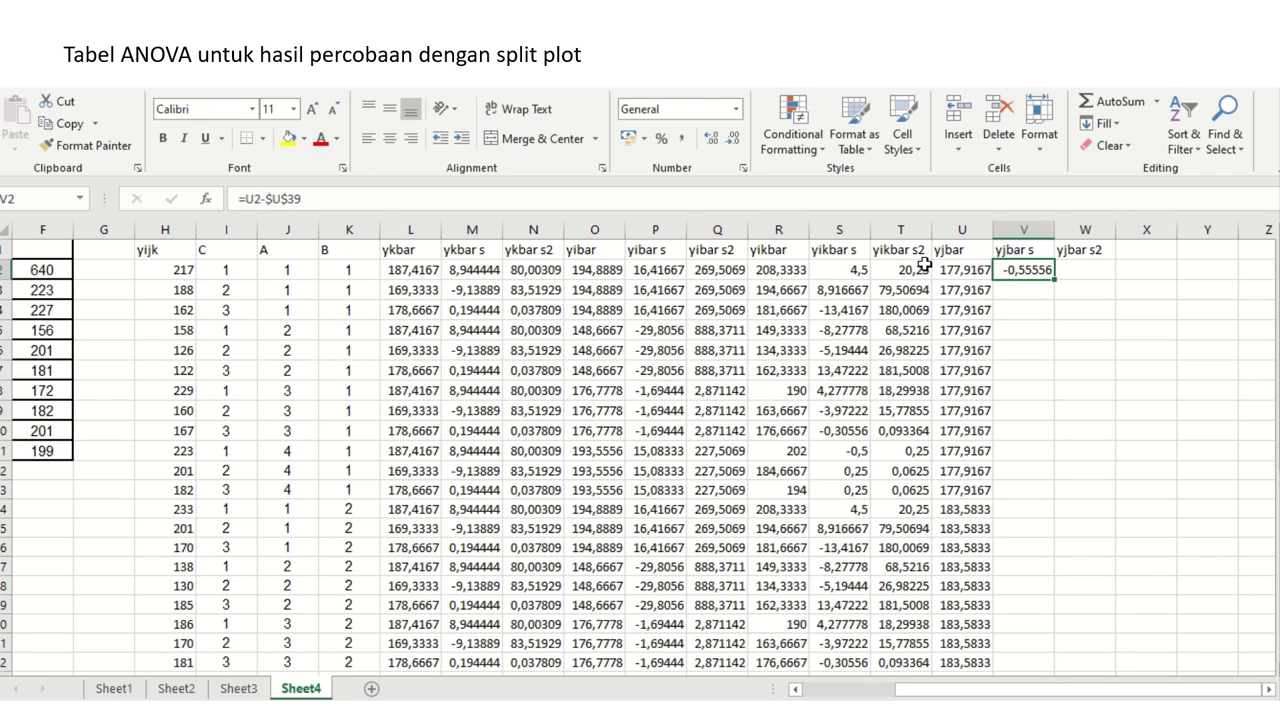
pyautogui.doubleClick(1053, 279)
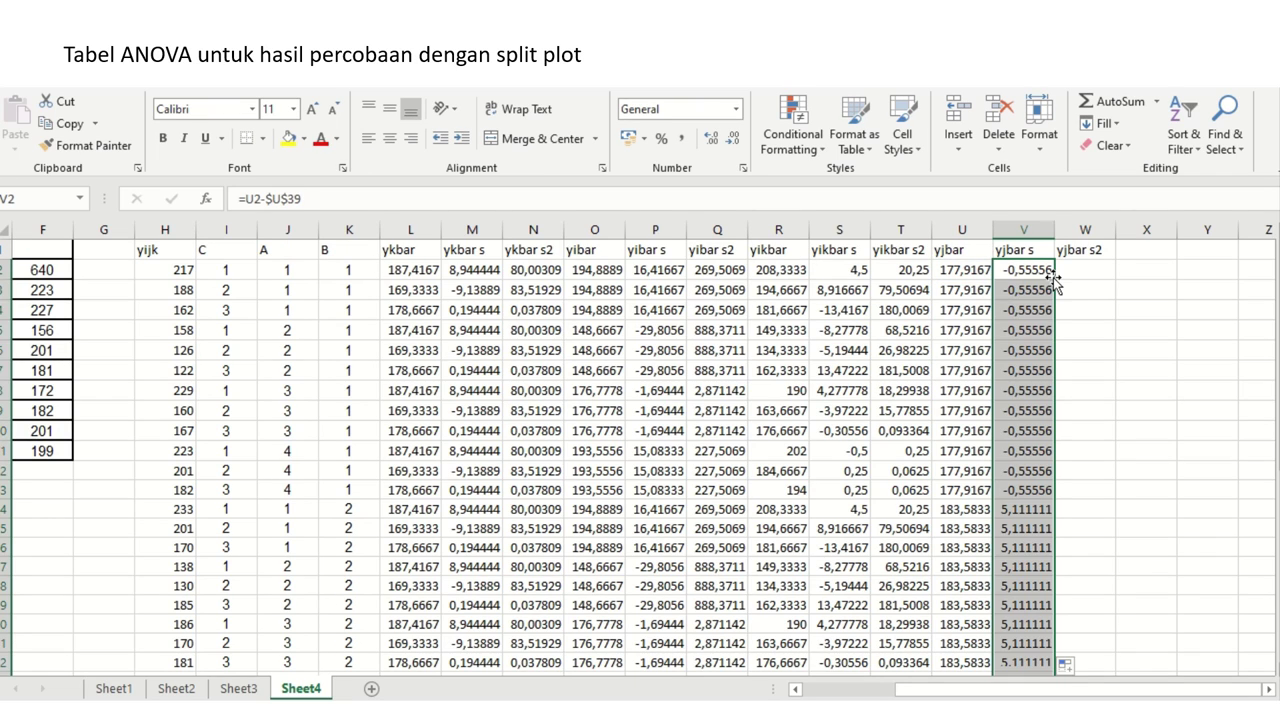
# - Enter =V2^2 in W2 as the squared deviation yjbar s2 and fill it down the column to the last data row
pyautogui.click(1084, 266)
pyautogui.write('=')
pyautogui.press('Left')
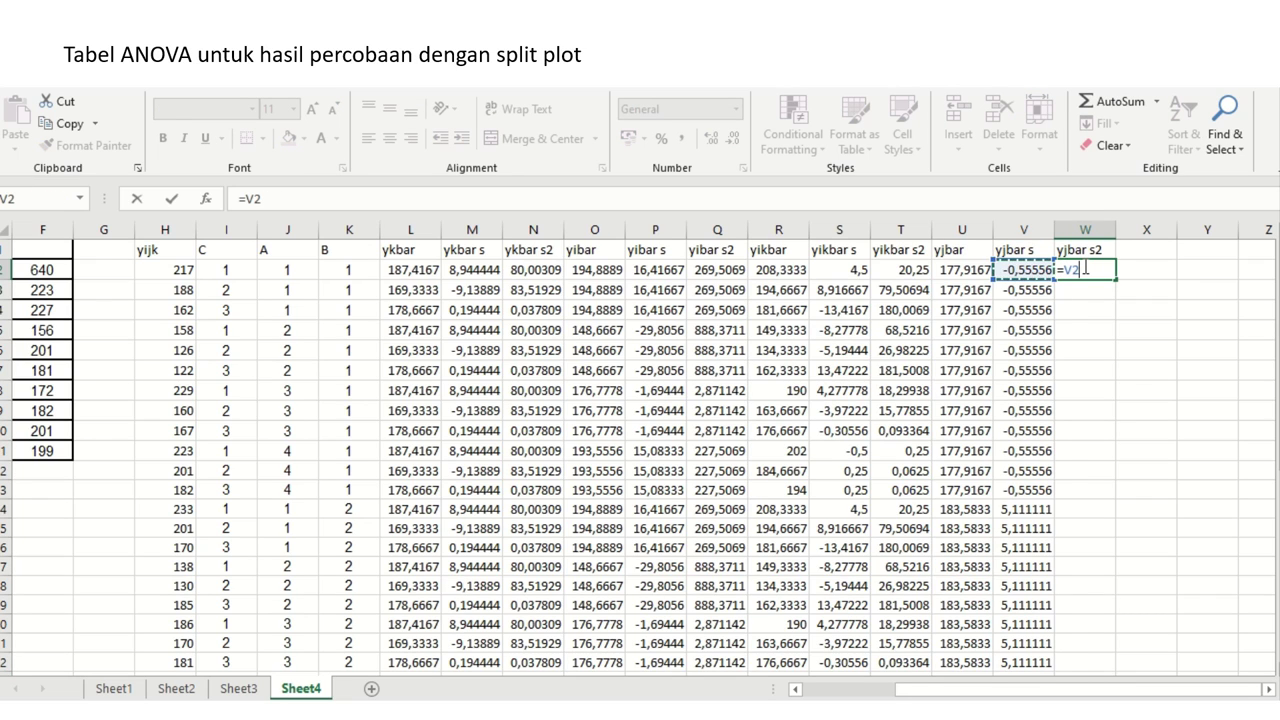
pyautogui.write('^2')
pyautogui.press('Return')
pyautogui.click(1083, 268)
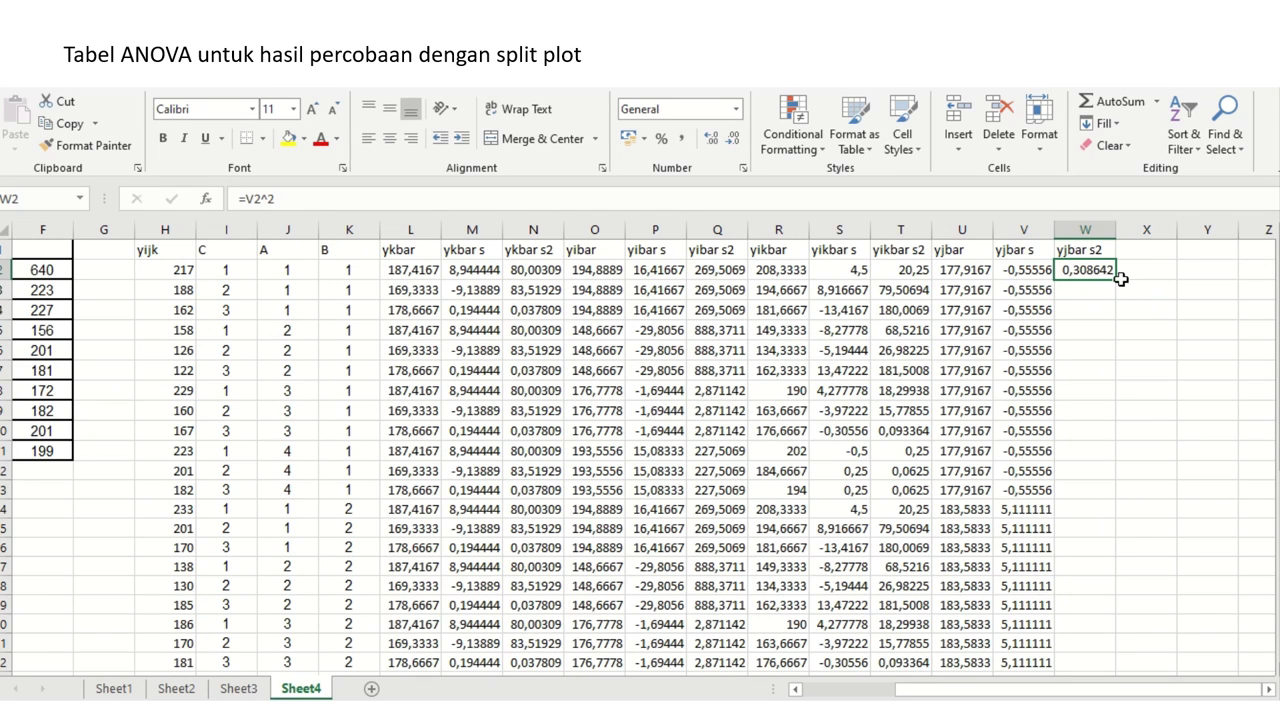
pyautogui.doubleClick(1113, 279)
# - Copy the SUM formula from T39 to W39, below the yjbar s2 column
pyautogui.hotkey('ctrl', 'Down')
pyautogui.press('Down')
pyautogui.press('Down')
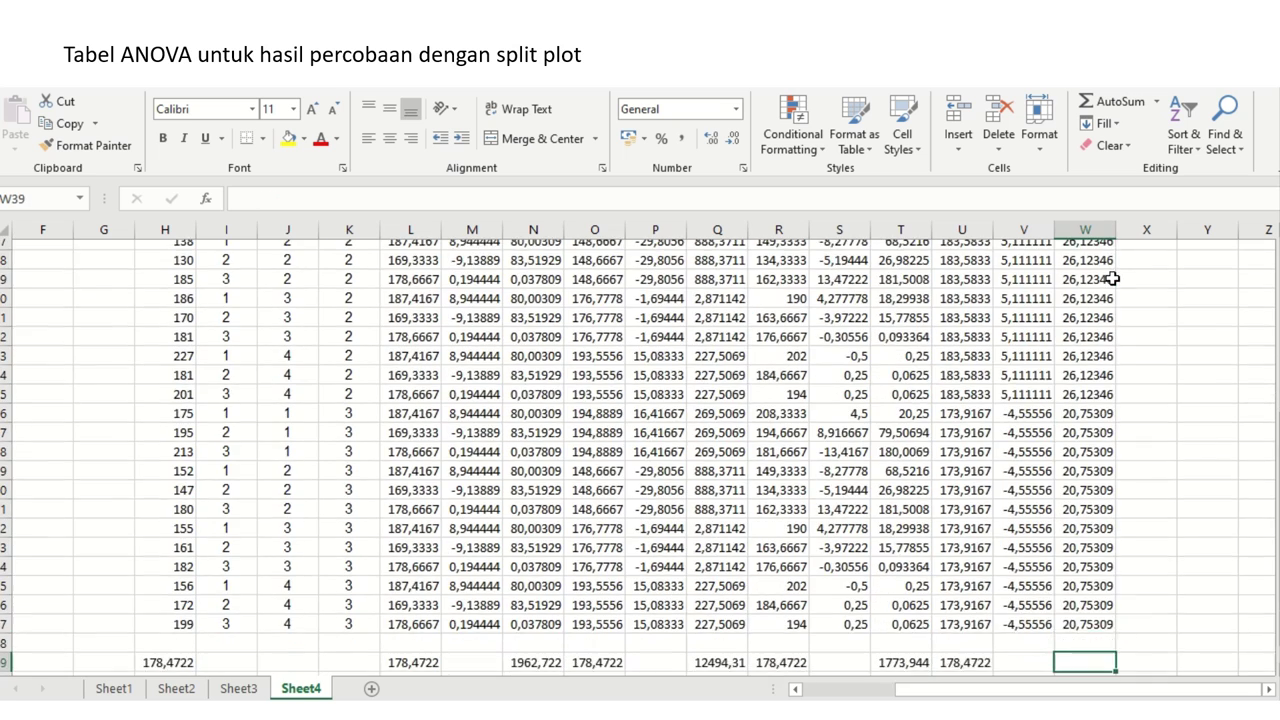
pyautogui.press('Up')
pyautogui.press('Left')
pyautogui.press('Left')
pyautogui.press('Left')
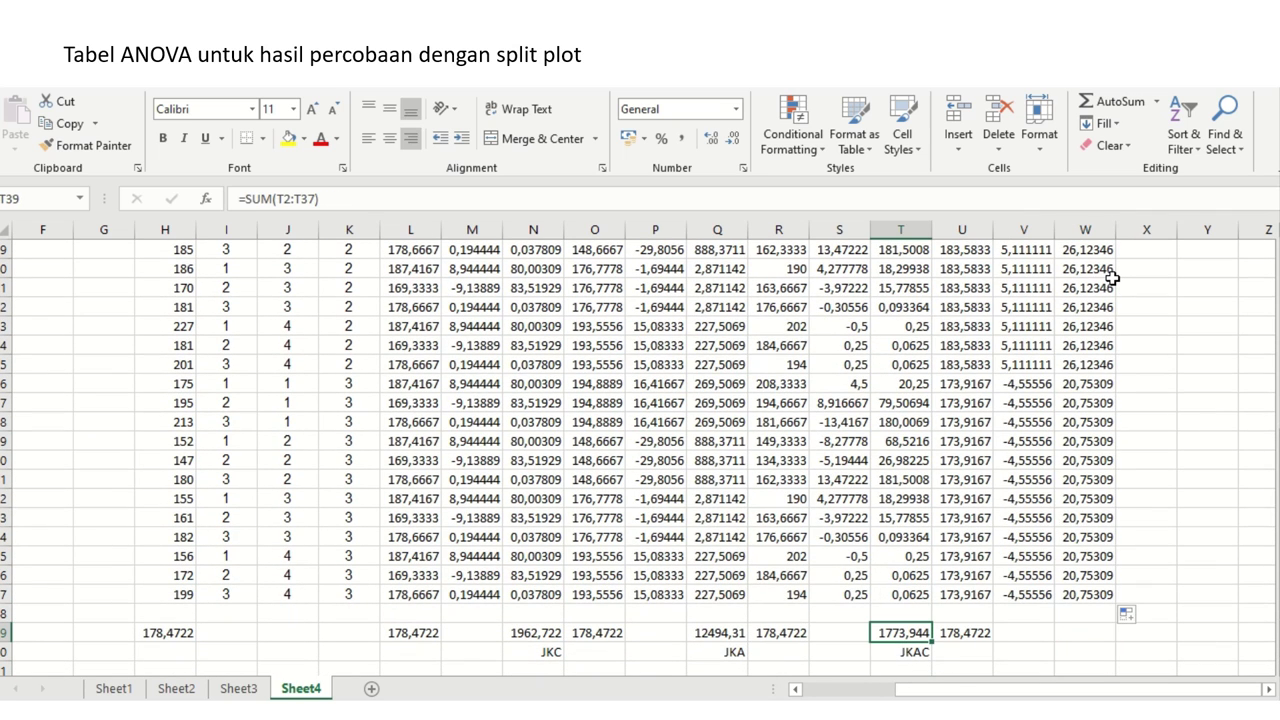
# - Copy the sum and its label from T39:T40 to W39:W40, below the yjbar s2 column
pyautogui.hotkey('shift', 'Down')
pyautogui.hotkey('ctrl', 'c')
pyautogui.press('Right')
pyautogui.press('Right')
pyautogui.press('Right')
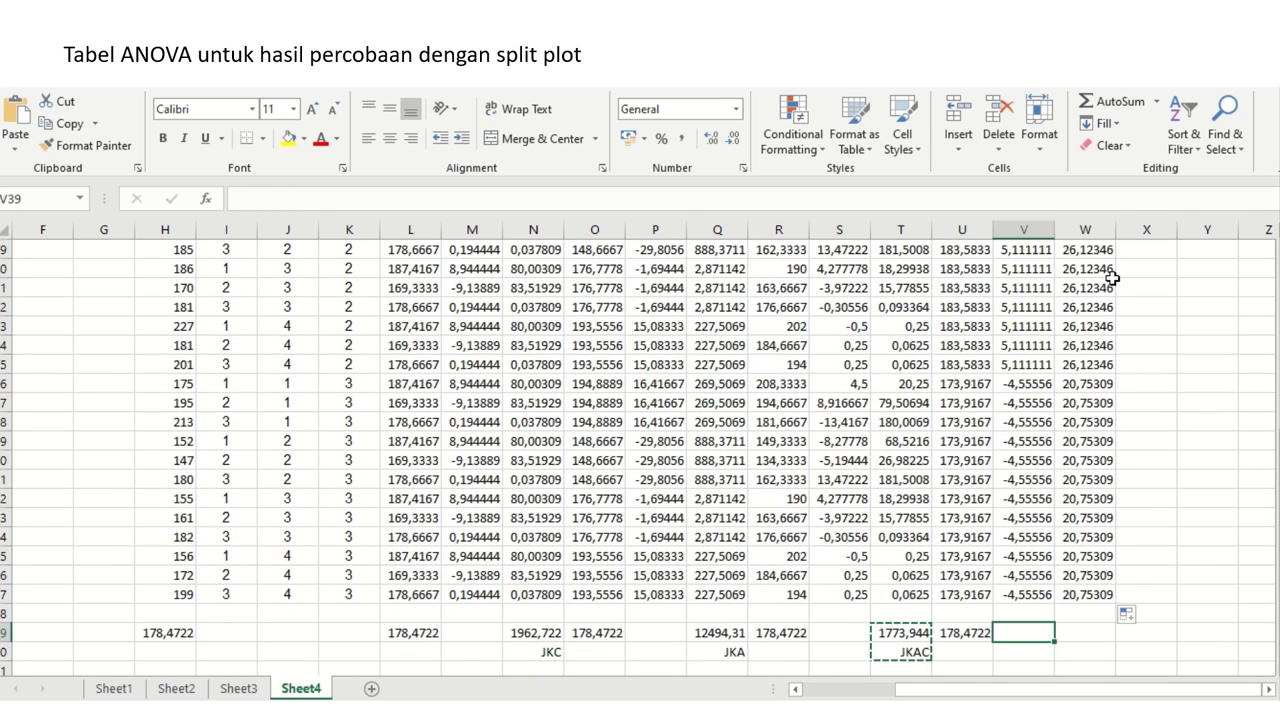
pyautogui.press('Return')
pyautogui.press('Down')
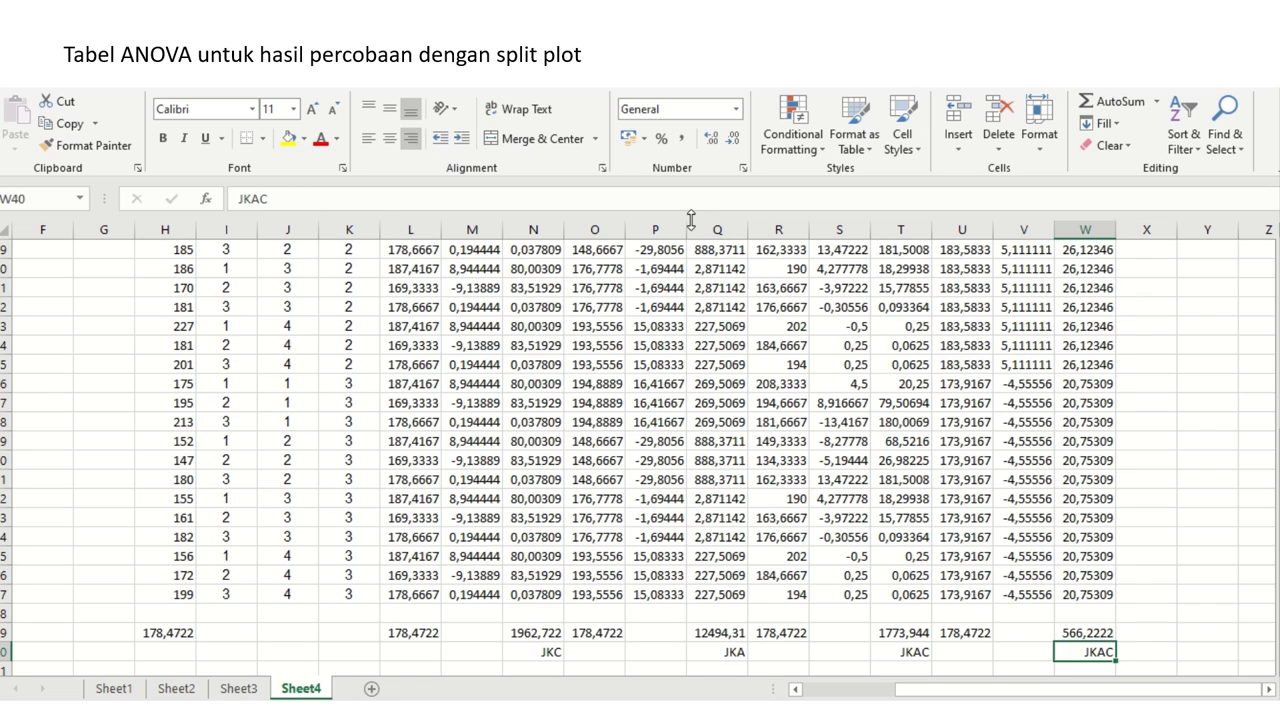
# - Edit the copied label in W40 to remove its "AC" ending
pyautogui.press('F2')
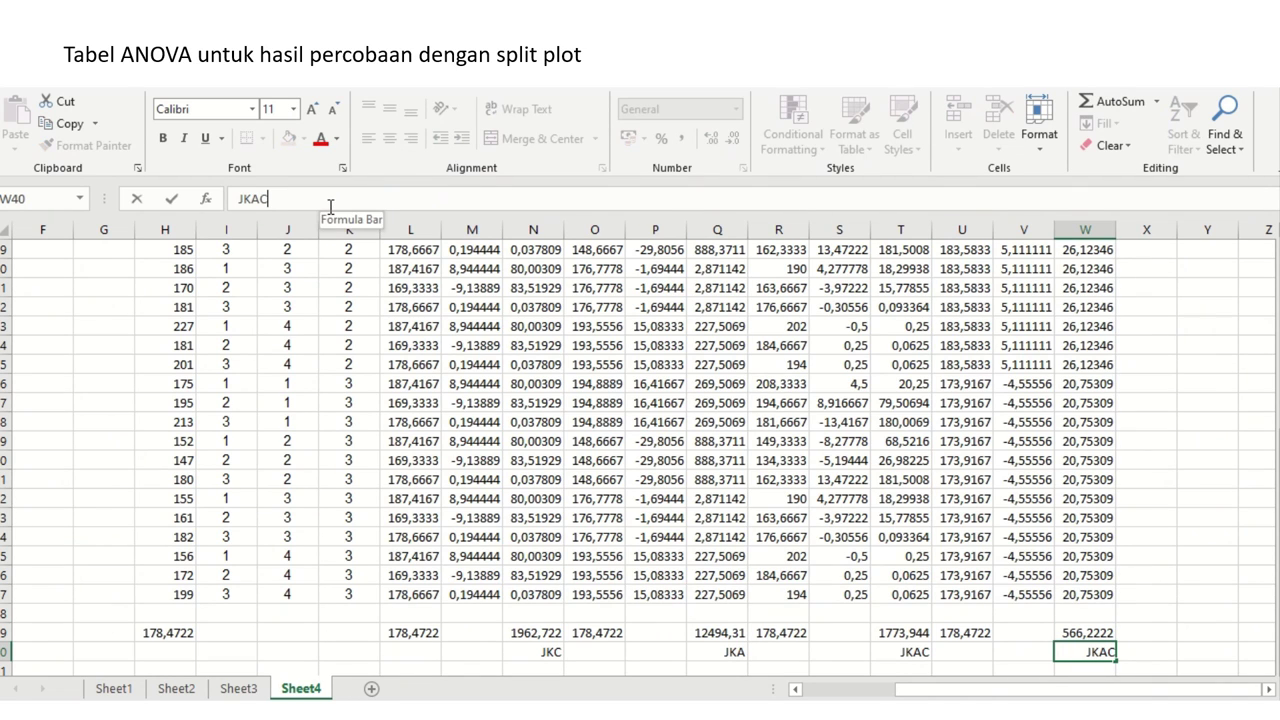
pyautogui.press('BackSpace')
pyautogui.press('BackSpace')
pyautogui.press('Return')
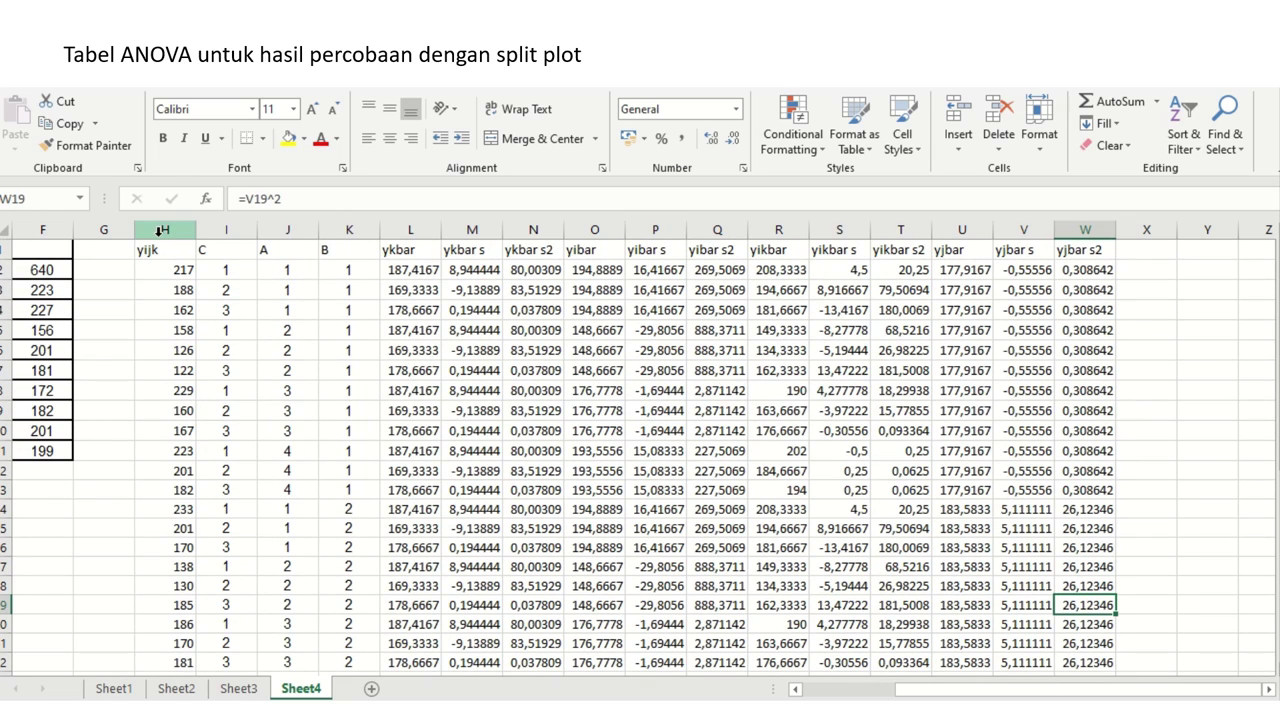
# - Narrow columns H through W together to a uniform, very compact width
pyautogui.hscroll(2, 158, 230)
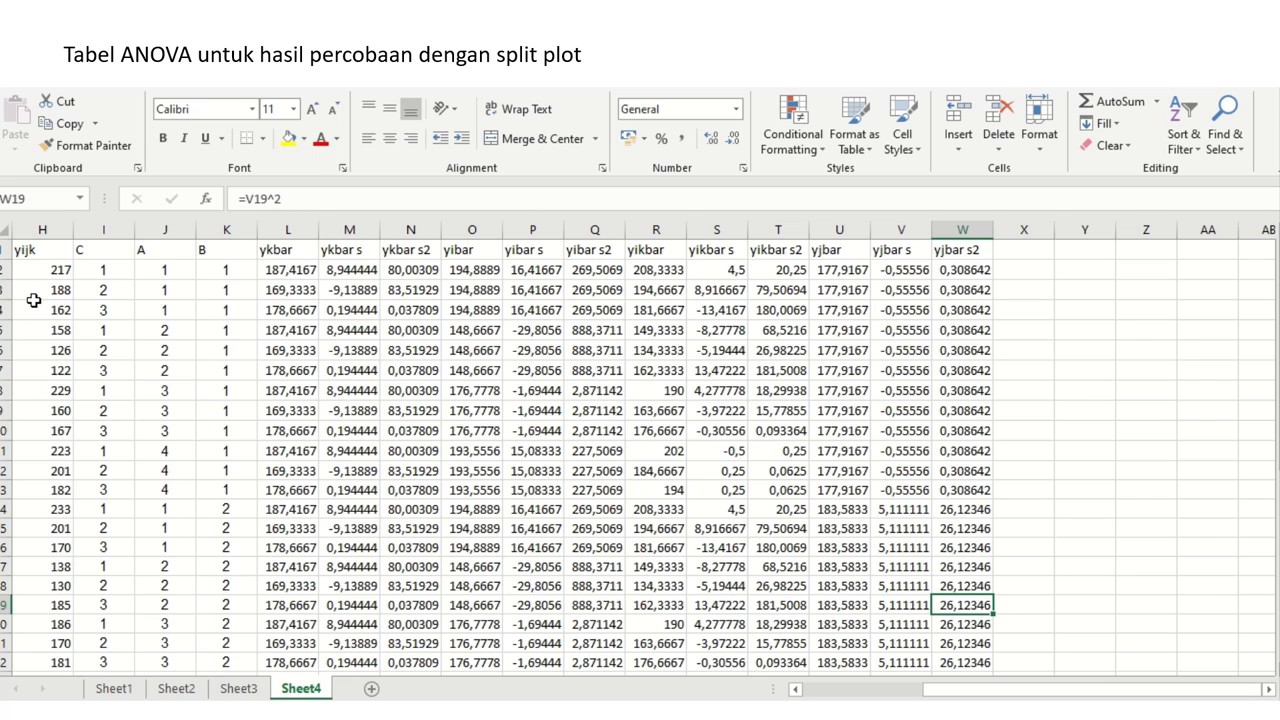
pyautogui.moveTo(48, 232)
pyautogui.mouseDown()
pyautogui.moveTo(620, 240)
pyautogui.moveTo(948, 289)
pyautogui.mouseUp()
pyautogui.click(948, 289)
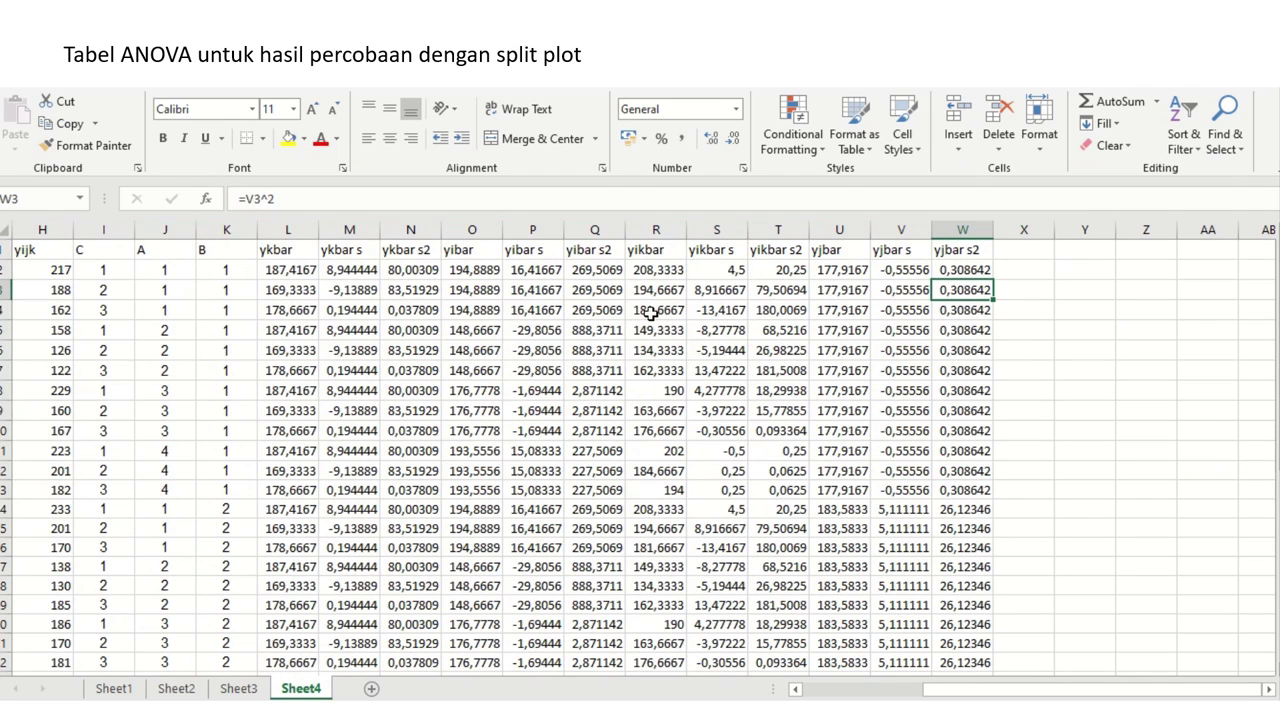
pyautogui.moveTo(50, 230); pyautogui.dragTo(973, 280)
pyautogui.moveTo(993, 230); pyautogui.dragTo(962, 230)
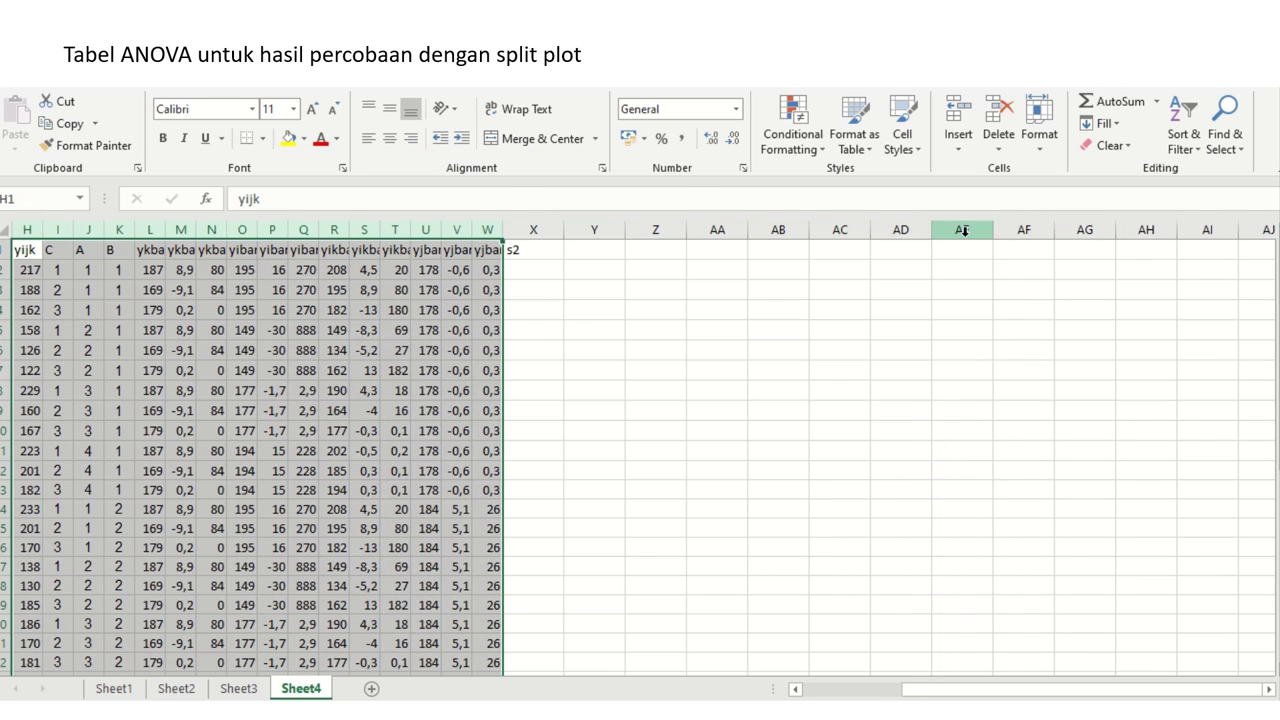
pyautogui.click(335, 436)
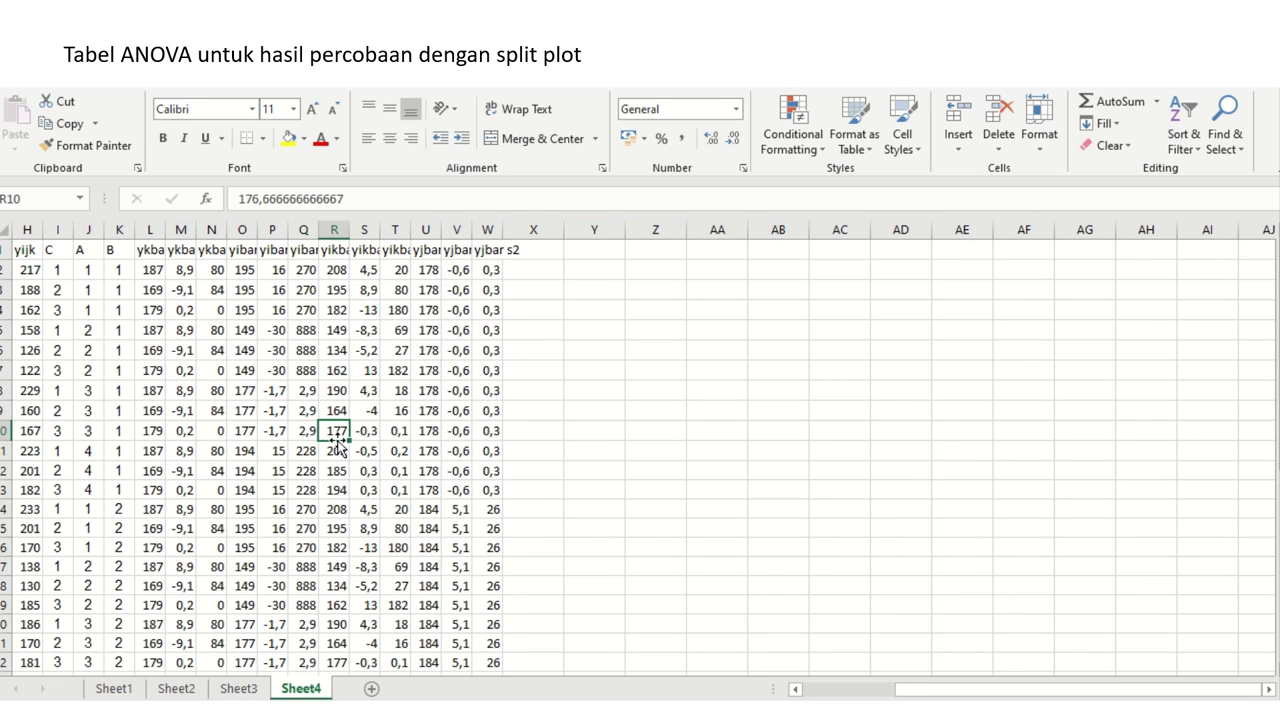
# - Examine the source temperature and time table in columns A to F alongside the computed columns
pyautogui.press('Left')
pyautogui.press('Left')
pyautogui.press('Left')
pyautogui.press('Left')
pyautogui.press('Left')
pyautogui.press('Left')
pyautogui.press('Left')
pyautogui.press('Left')
pyautogui.press('Left')
pyautogui.press('Left')
pyautogui.press('Left')
pyautogui.press('Left')
pyautogui.press('Left')
pyautogui.press('Left')
pyautogui.press('Left')
pyautogui.press('Left')
pyautogui.press('Left')
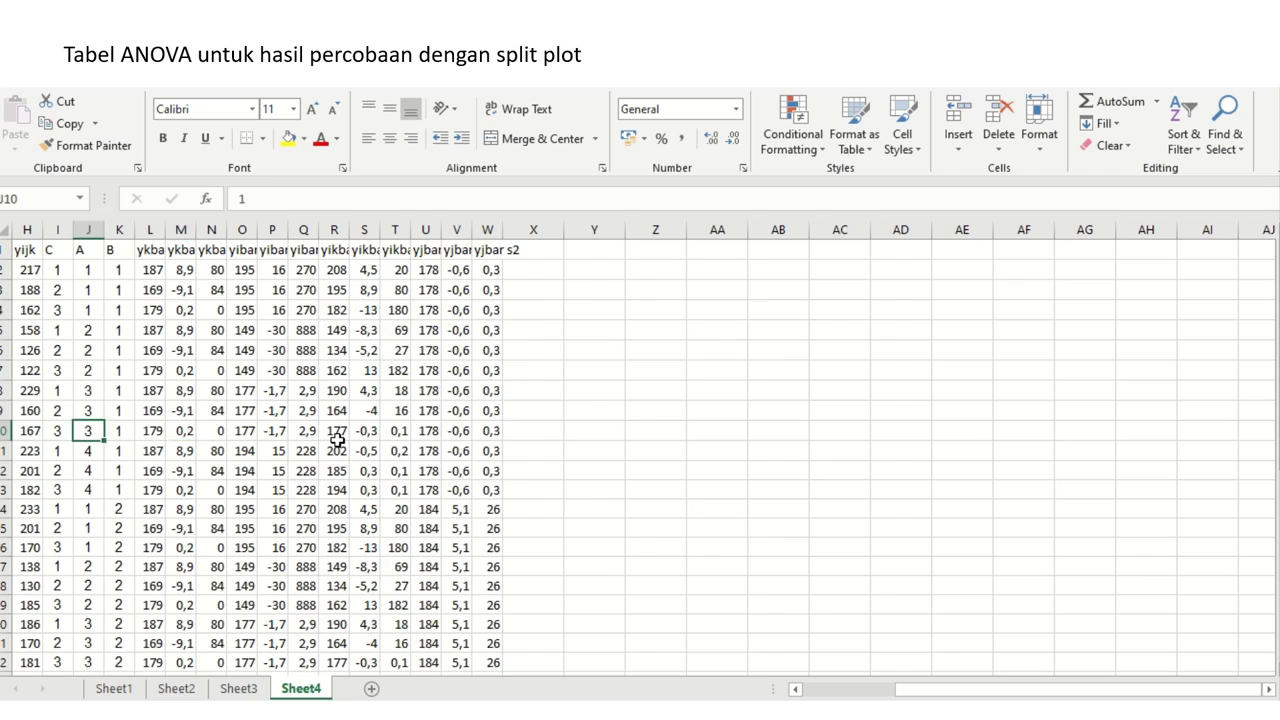
pyautogui.press('Right')
pyautogui.press('Right')
pyautogui.press('Right')
pyautogui.press('Right')
pyautogui.press('Right')
pyautogui.press('Right')
pyautogui.press('Right')
pyautogui.press('Right')
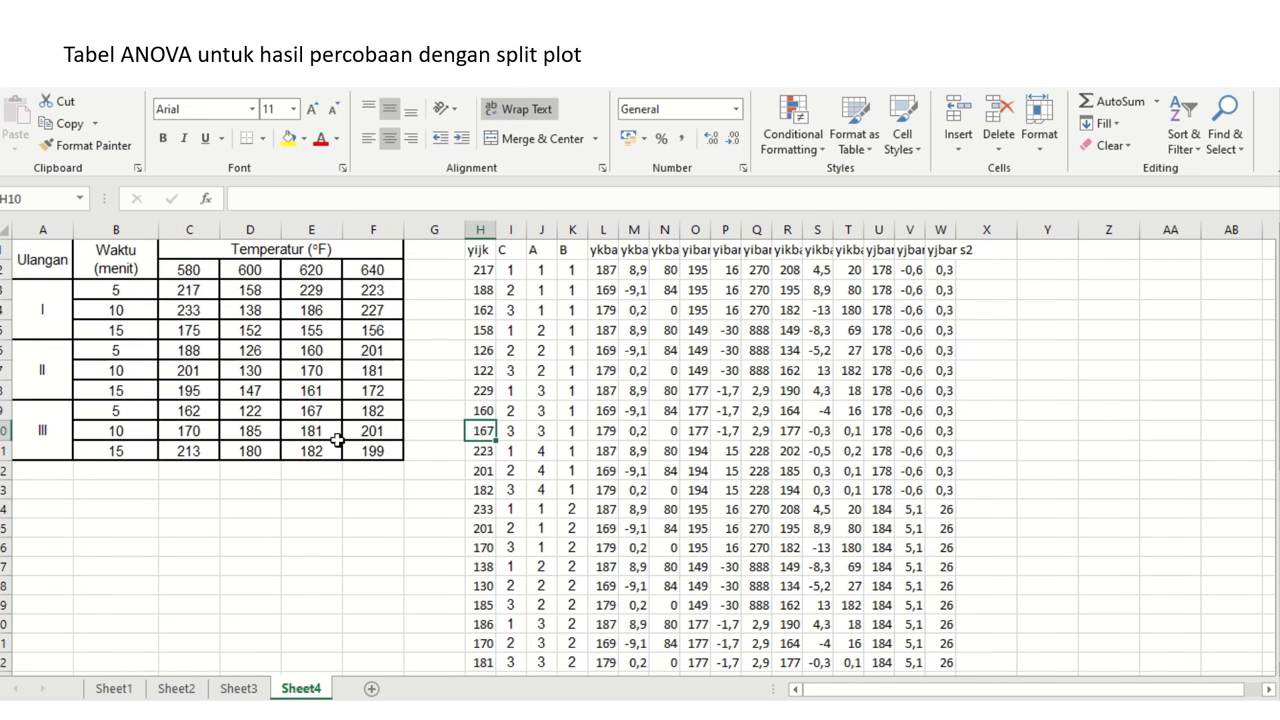
pyautogui.press('Right')
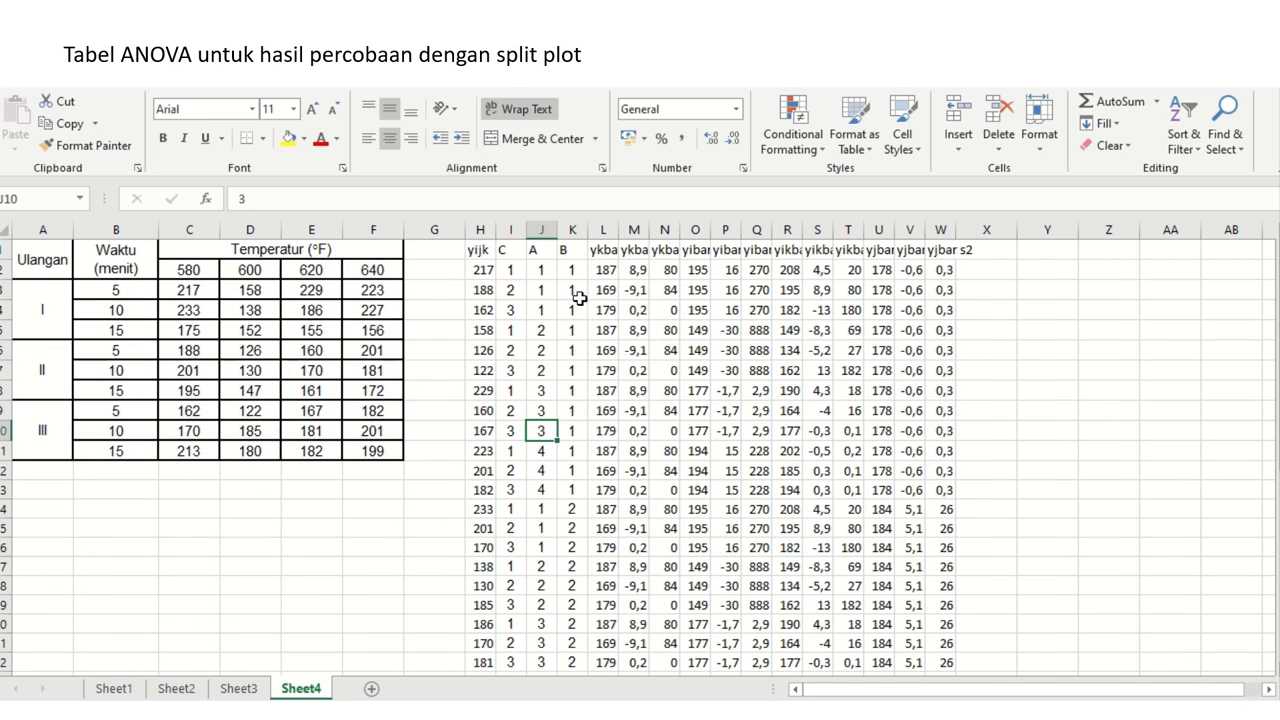
# - Widen columns H through W together to a uniform medium width
pyautogui.click(481, 229)
pyautogui.moveTo(588, 243); pyautogui.dragTo(980, 230)
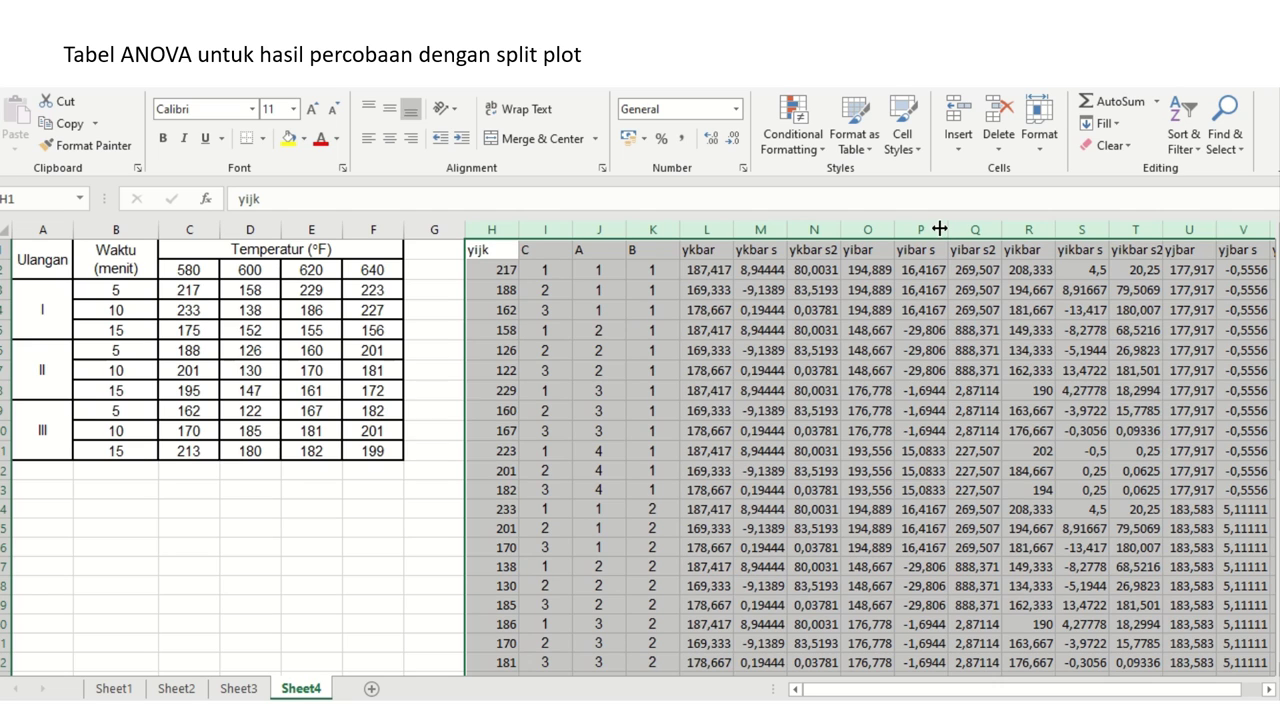
pyautogui.moveTo(940, 228); pyautogui.dragTo(934, 232)
pyautogui.click(962, 266)
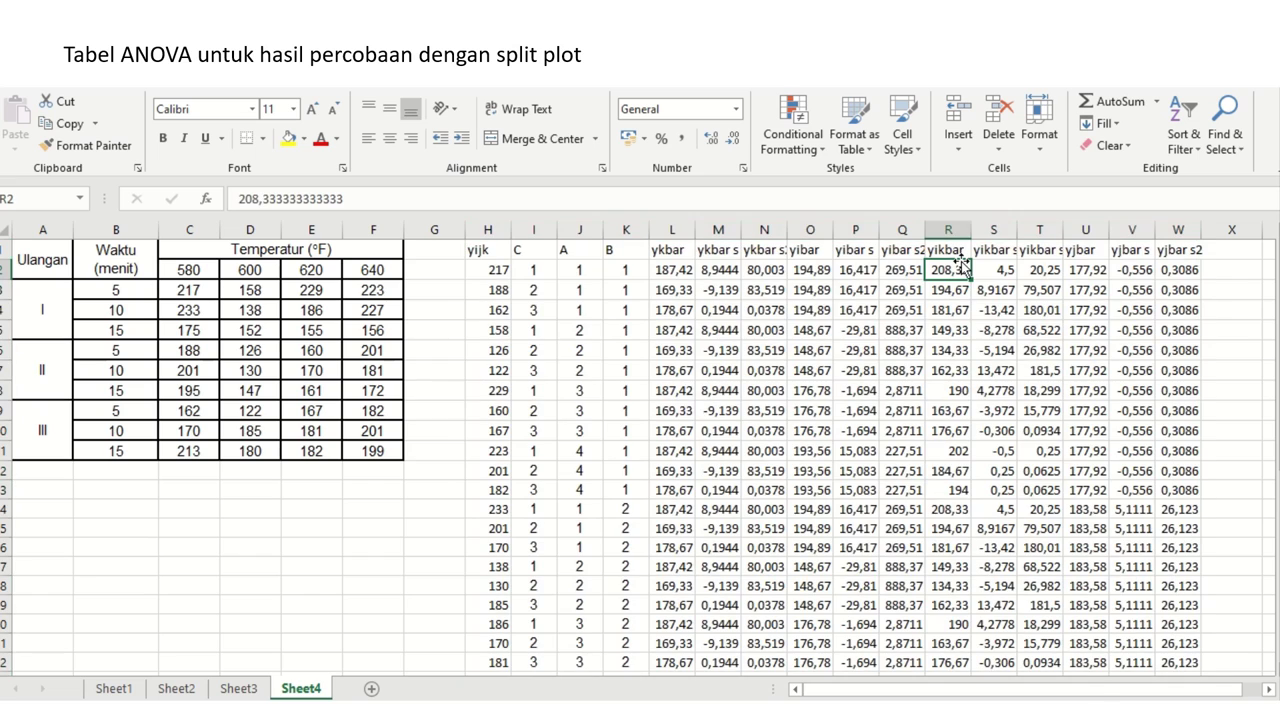
# - Copy the three headings yjbar, yjbar s and yjbar s2 from U1:W1 to X1:Z1
pyautogui.press('Right')
pyautogui.press('Right')
pyautogui.press('Right')
pyautogui.press('Right')
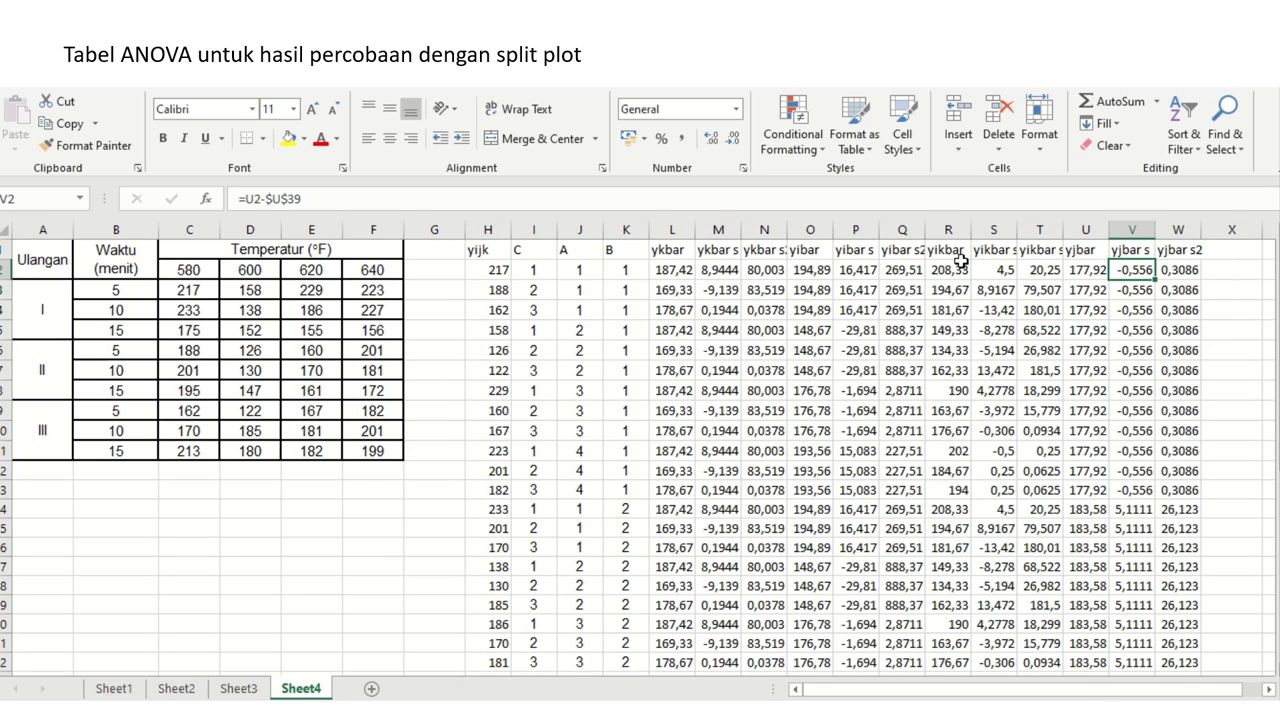
pyautogui.press('Up')
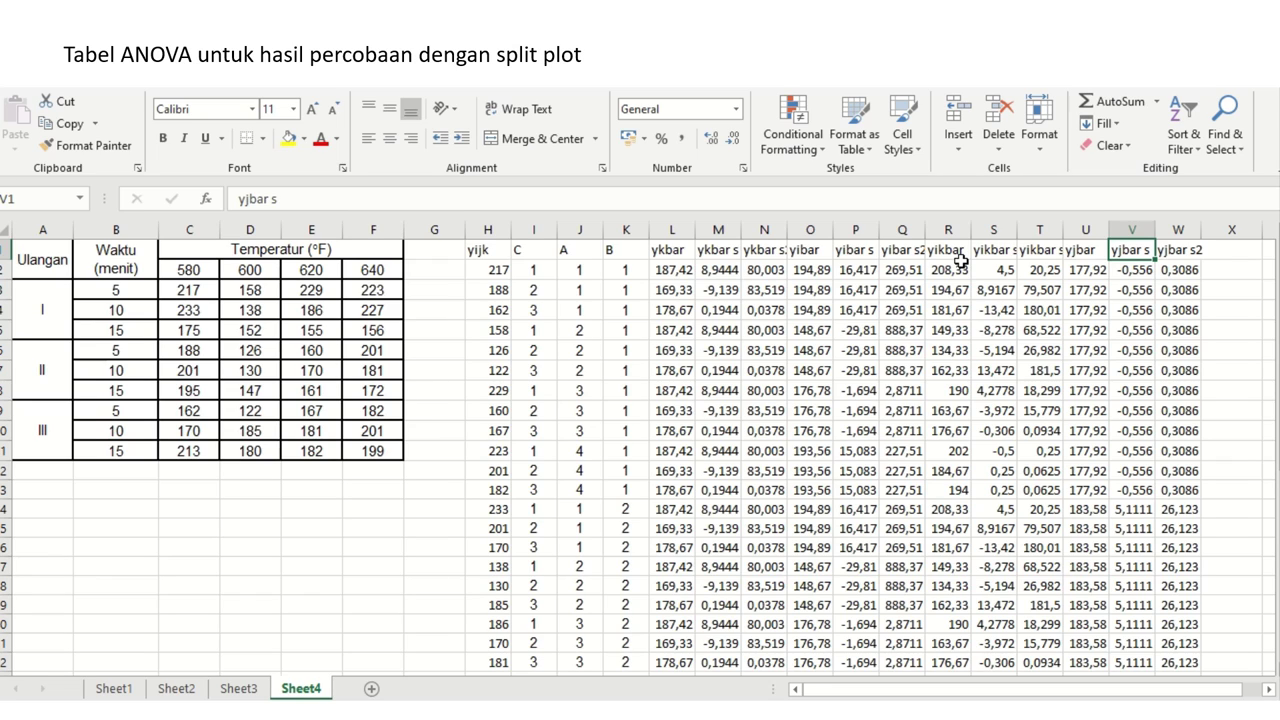
pyautogui.press('Left')
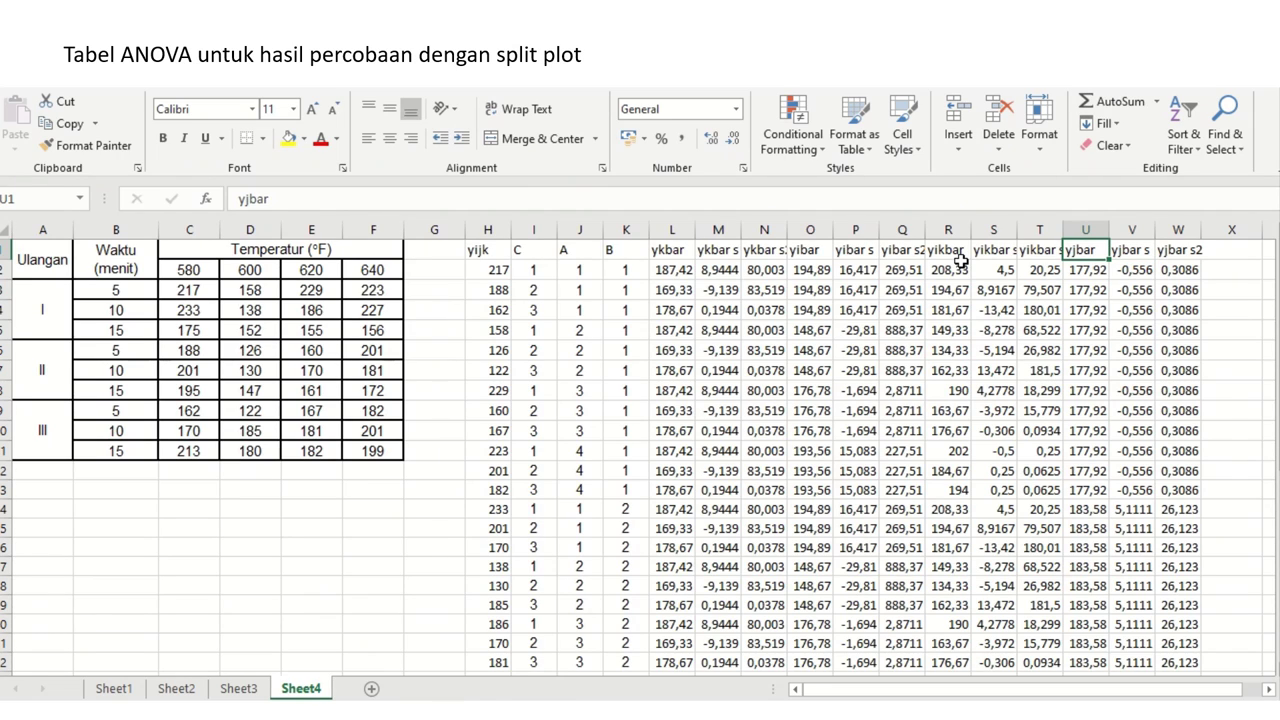
pyautogui.hotkey('shift', 'Right')
pyautogui.hotkey('shift', 'Right')
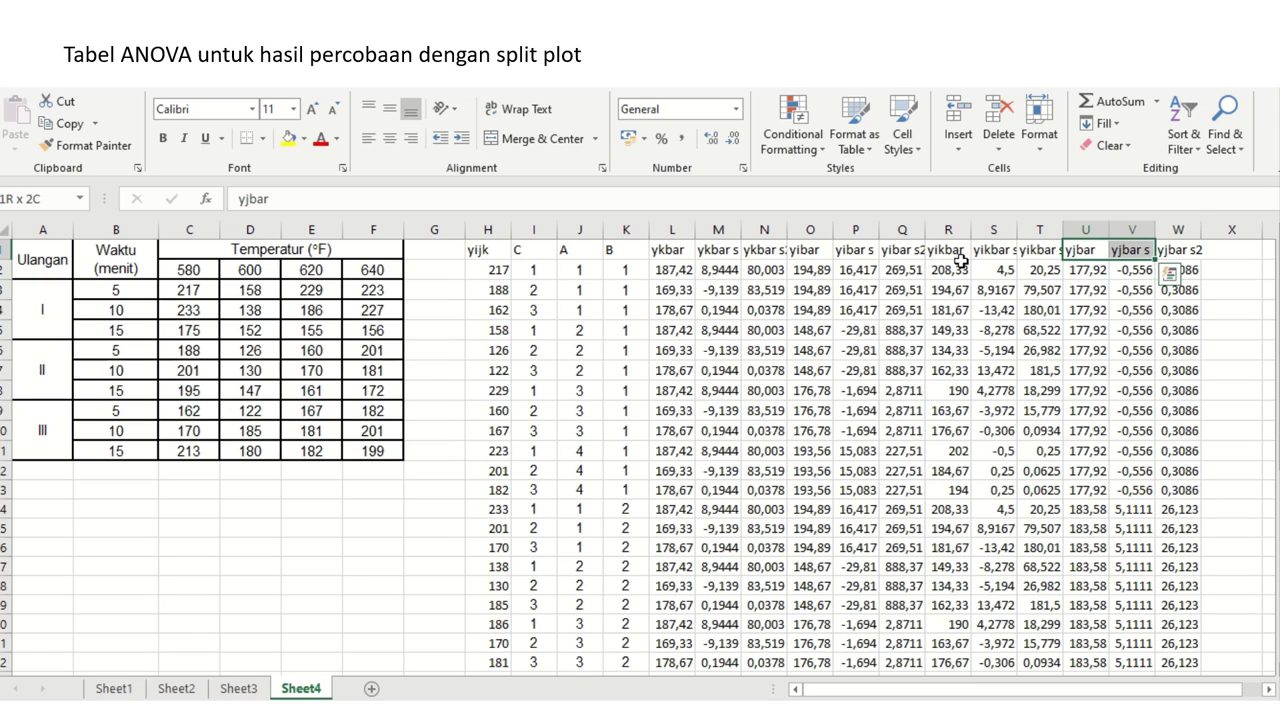
pyautogui.hotkey('ctrl', 'c')
pyautogui.hotkey('ctrl', 'q')
pyautogui.press('Right')
pyautogui.press('Right')
pyautogui.press('Escape')
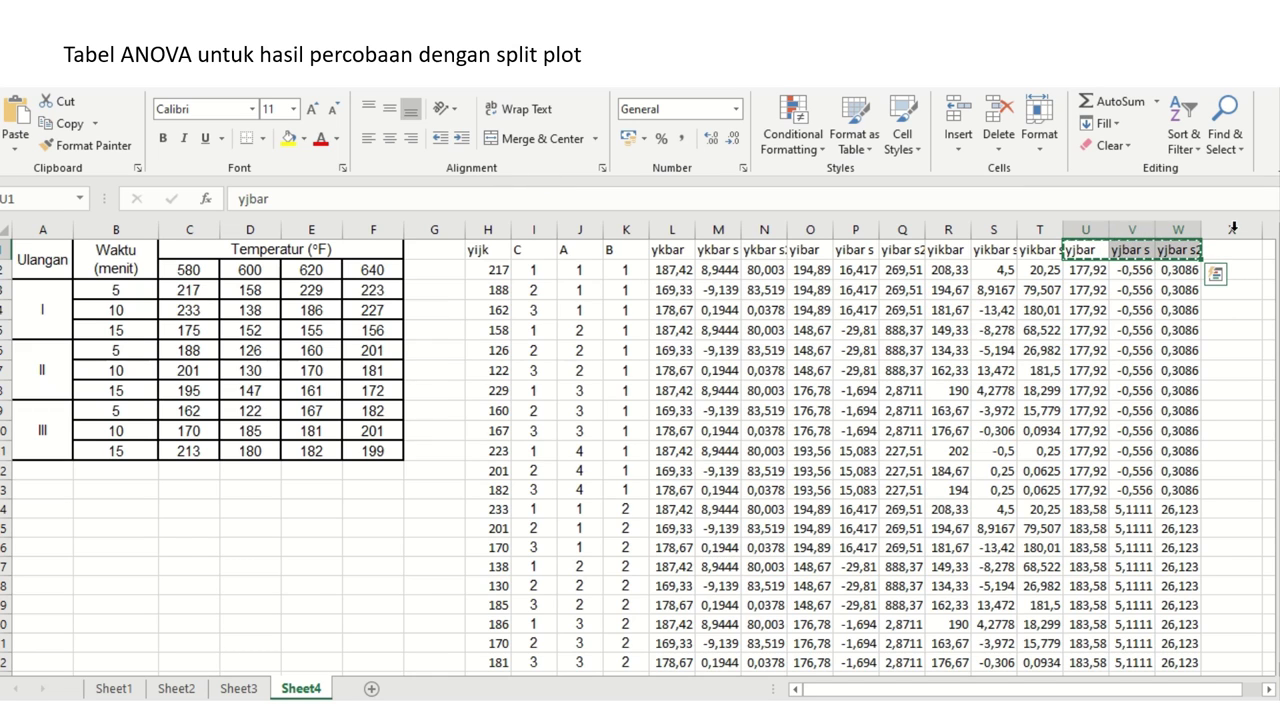
pyautogui.click(1217, 250)
pyautogui.press('Return')
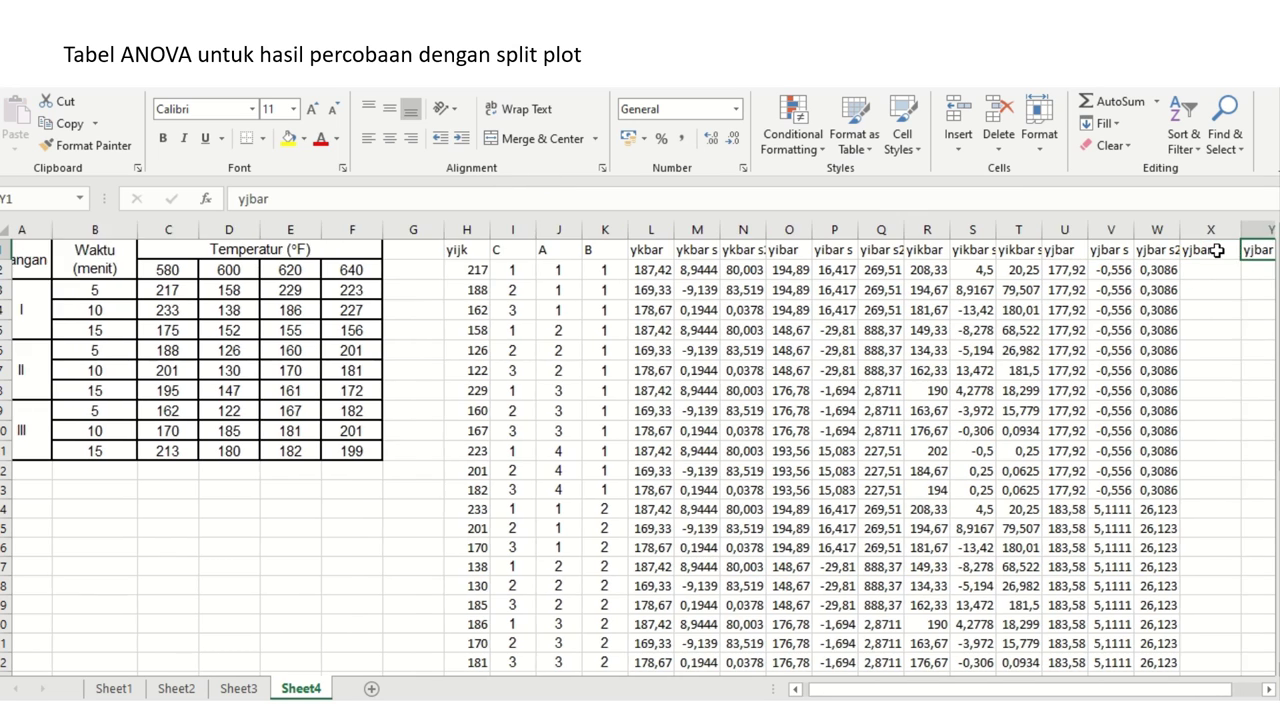
# - Rename the copied heading in X1 as yijbar
pyautogui.click(1217, 250)
pyautogui.press('Left')
pyautogui.press('Left')
pyautogui.press('Left')
pyautogui.press('Left')
pyautogui.press('Left')
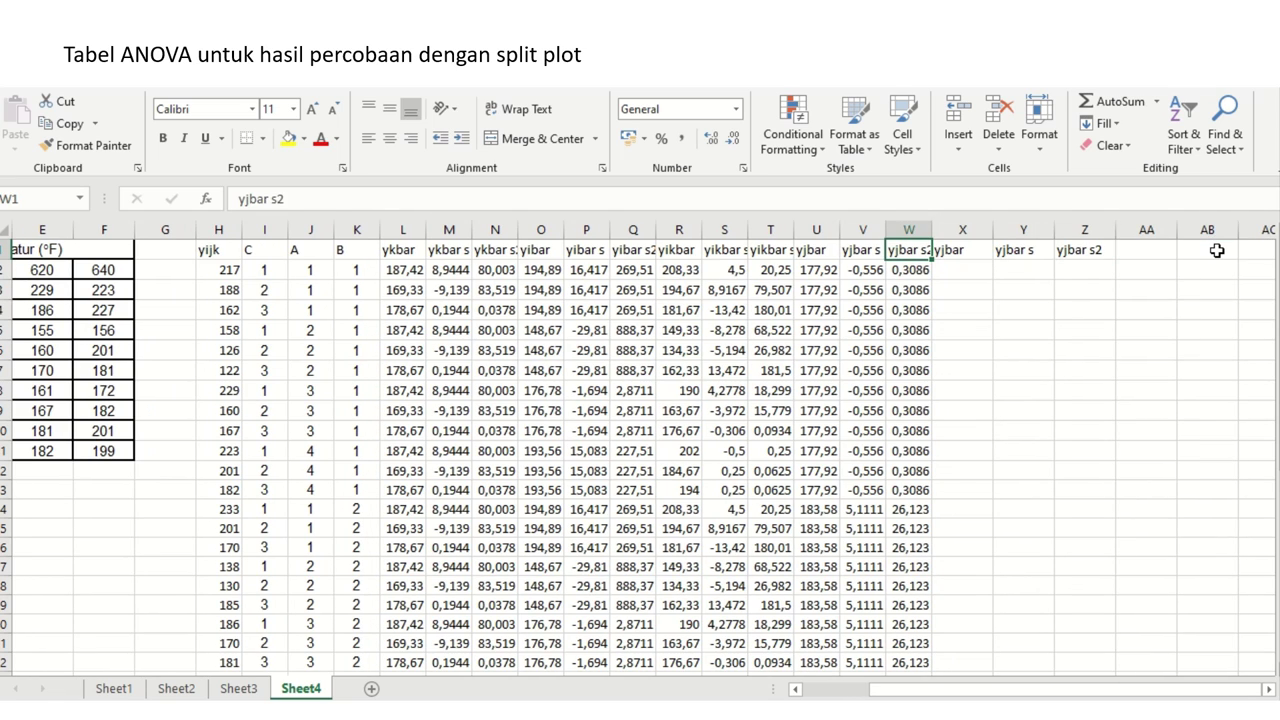
pyautogui.press('Right')
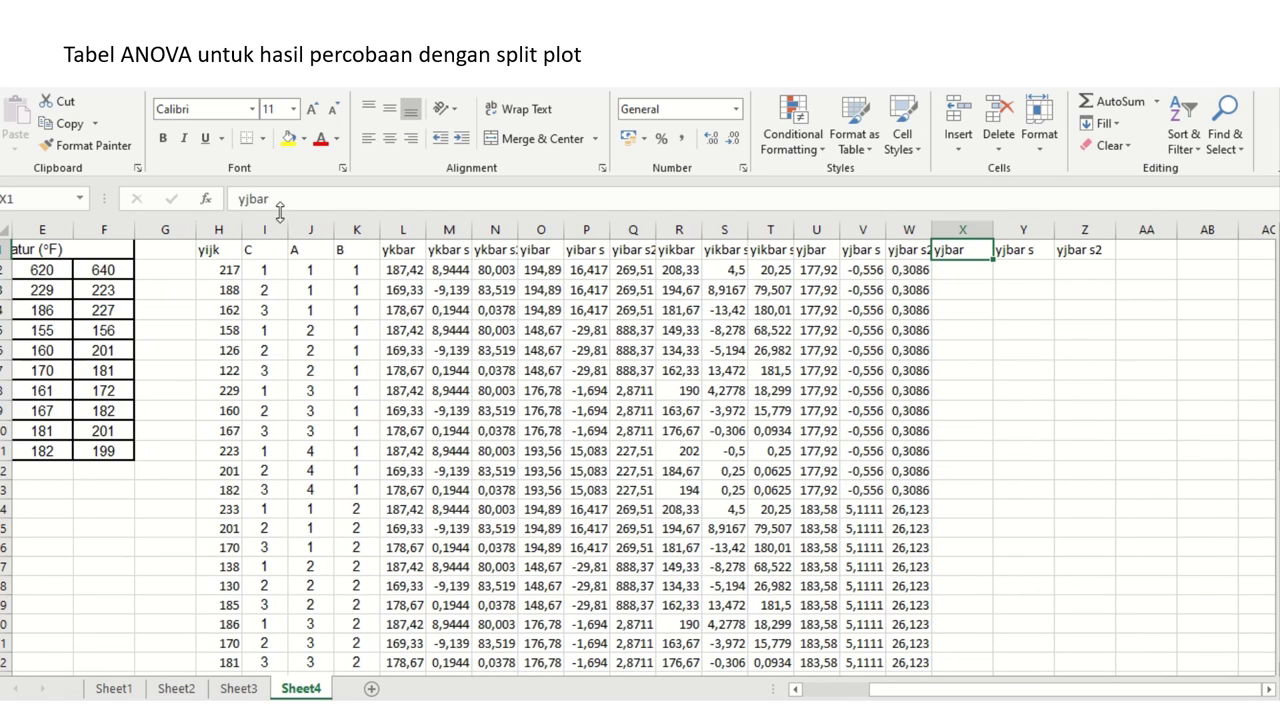
pyautogui.click(249, 199)
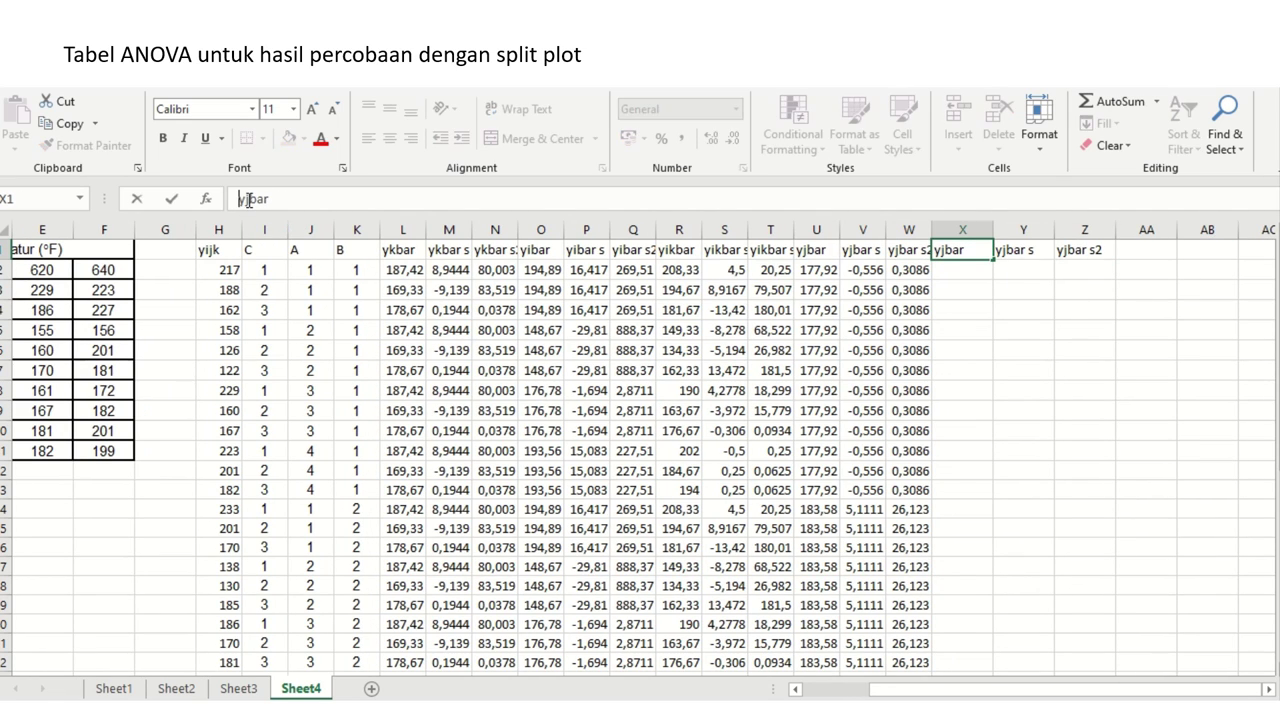
pyautogui.write('i')
pyautogui.press('Return')
pyautogui.press('Up')
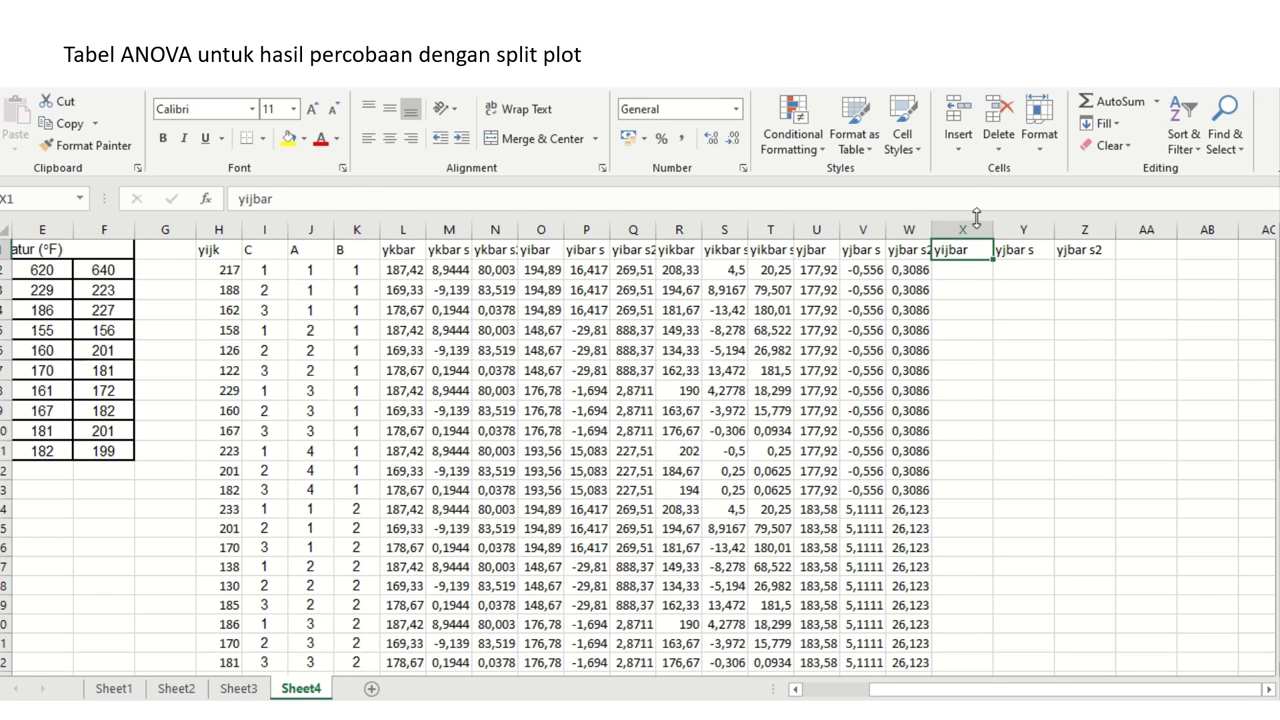
# - Rename the headings in Y1 and Z1 as yijbar s and yijbar s2
pyautogui.click(1011, 254)
pyautogui.doubleClick(1004, 252)
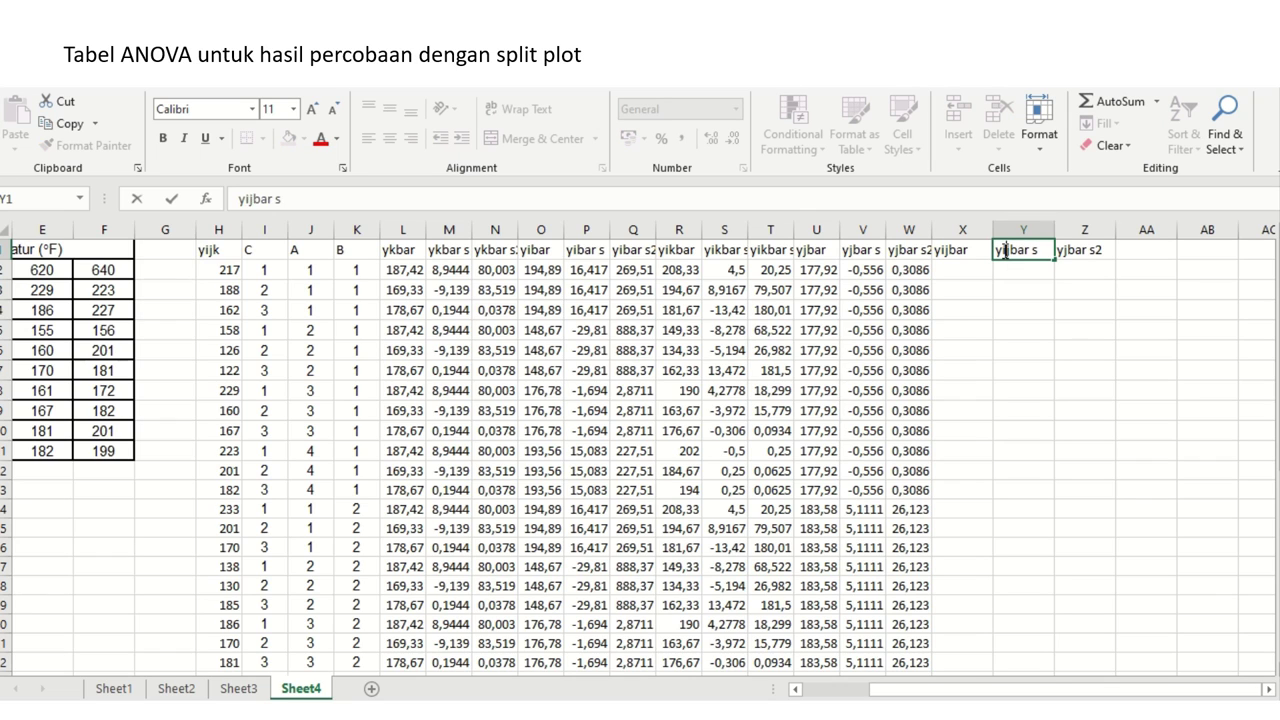
pyautogui.press('Return')
pyautogui.doubleClick(1066, 254)
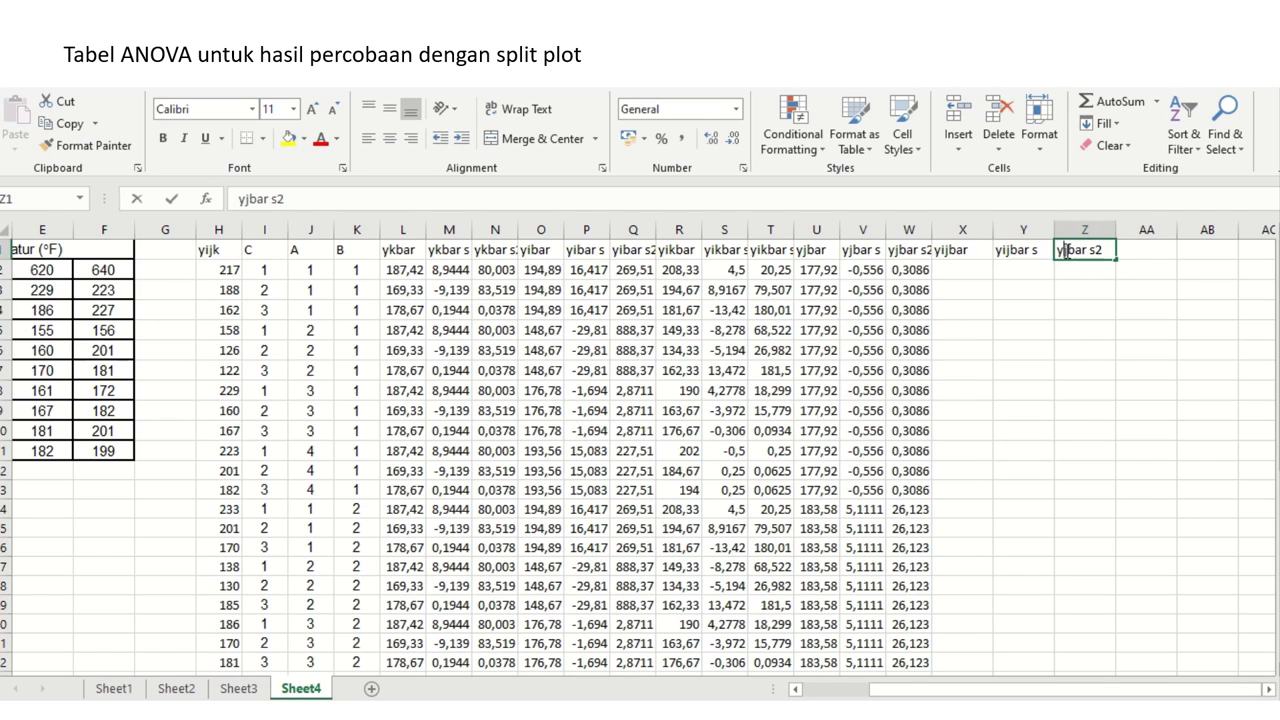
pyautogui.press('Return')
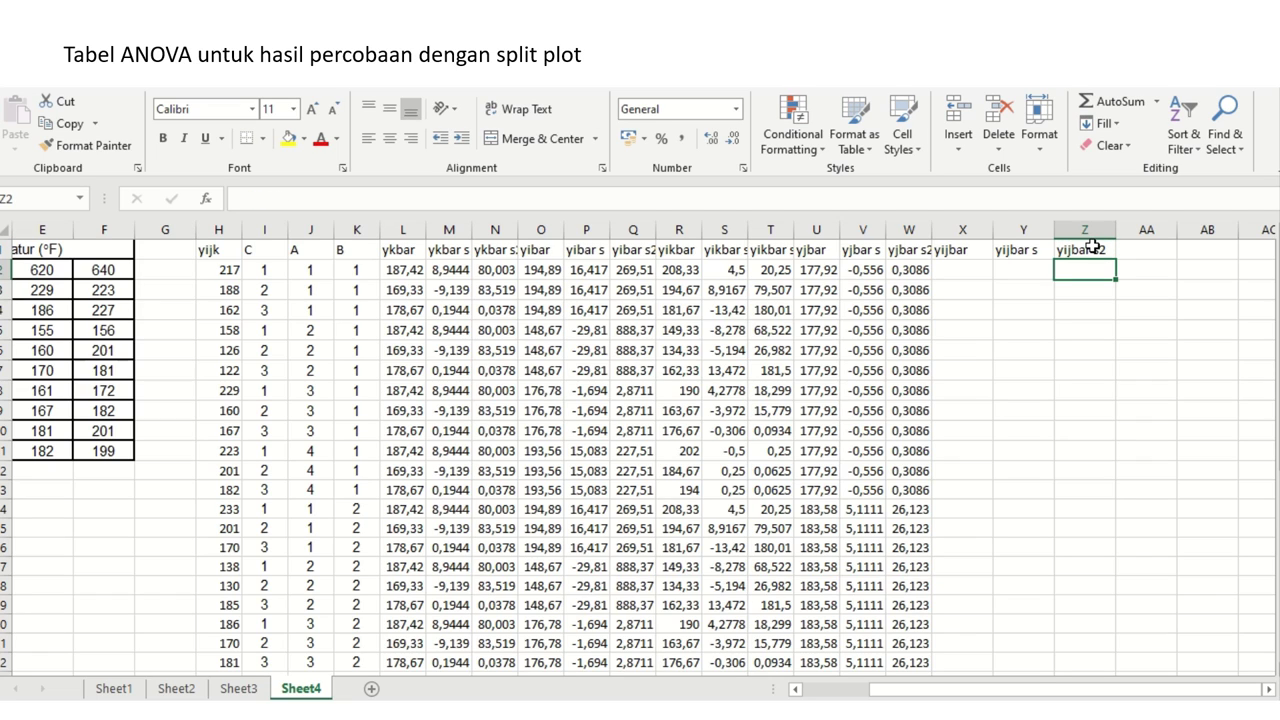
# - Open a custom sort for the data table H1:Z37, from the yijk column through the yijbar s2 column
pyautogui.press('Left')
pyautogui.press('Left')
pyautogui.press('Up')
pyautogui.press('Left')
pyautogui.press('Left')
pyautogui.press('Left')
pyautogui.press('Left')
pyautogui.press('Left')
pyautogui.press('Left')
pyautogui.press('Left')
pyautogui.press('Left')
pyautogui.press('Left')
pyautogui.press('Left')
pyautogui.press('Left')
pyautogui.press('Left')
pyautogui.press('Left')
pyautogui.press('Left')
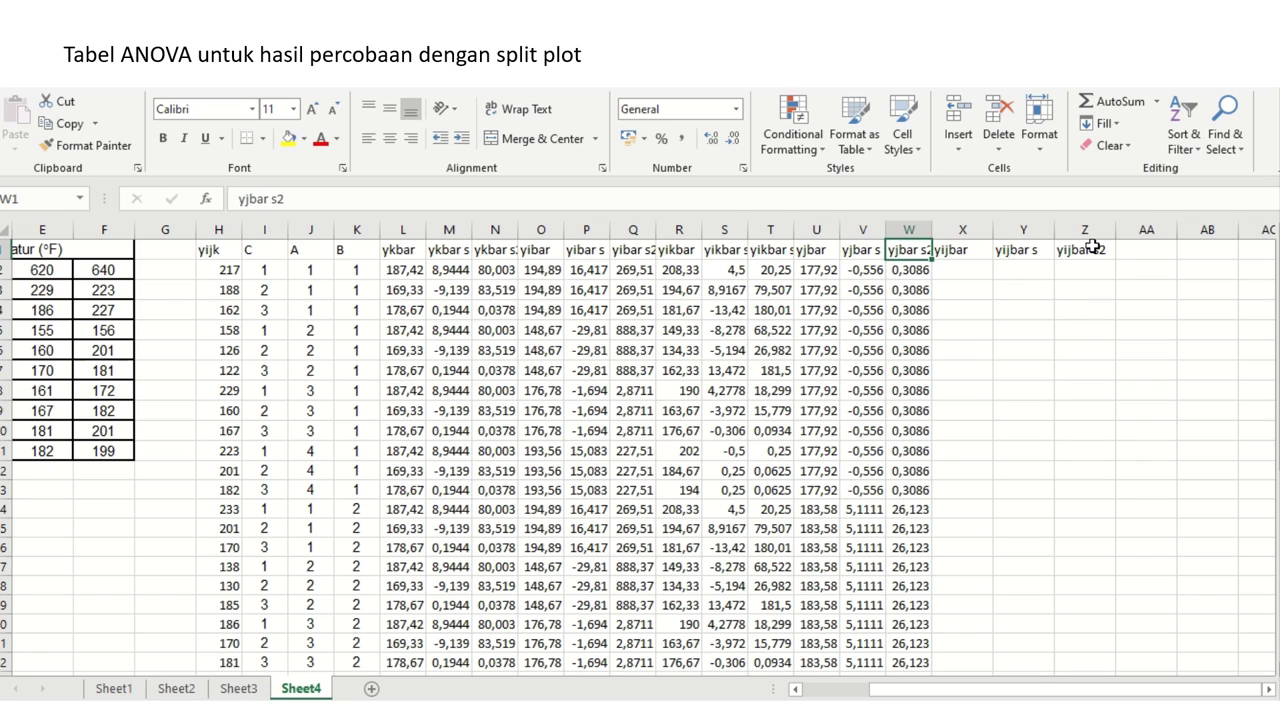
pyautogui.press('Left')
pyautogui.press('Left')
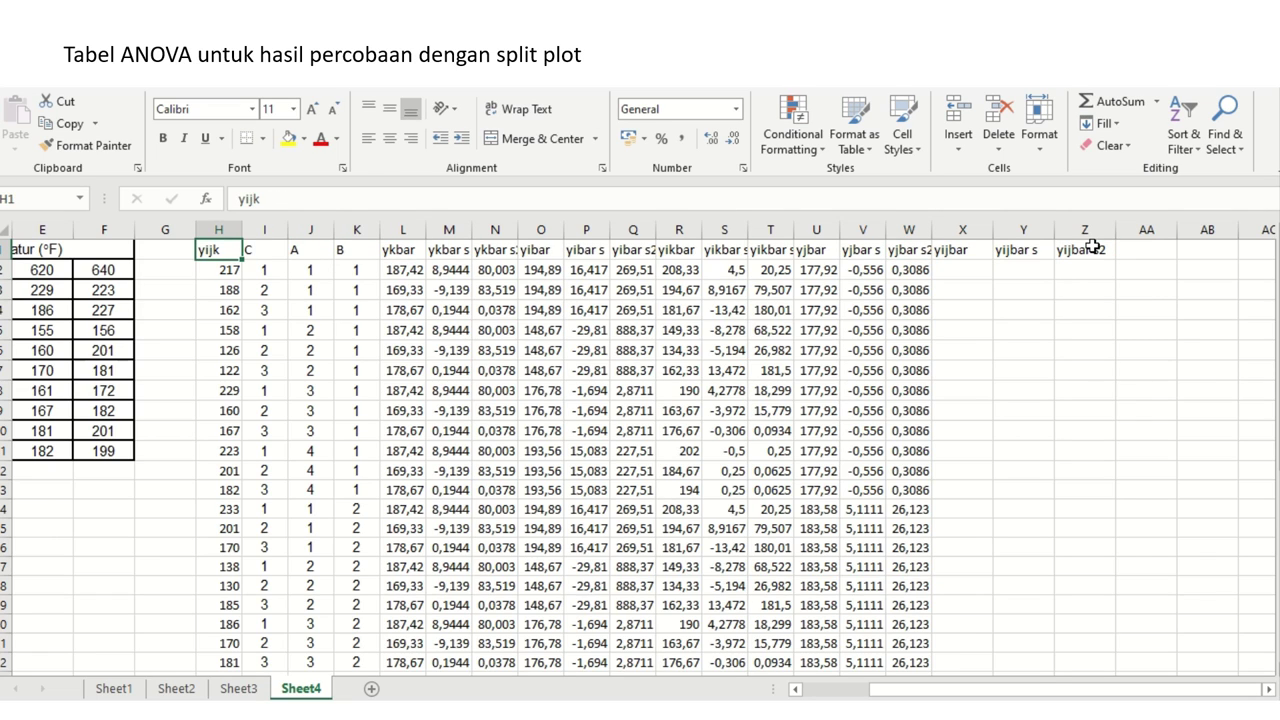
pyautogui.keyDown('shift'); pyautogui.click(1092, 246); pyautogui.keyUp('shift')
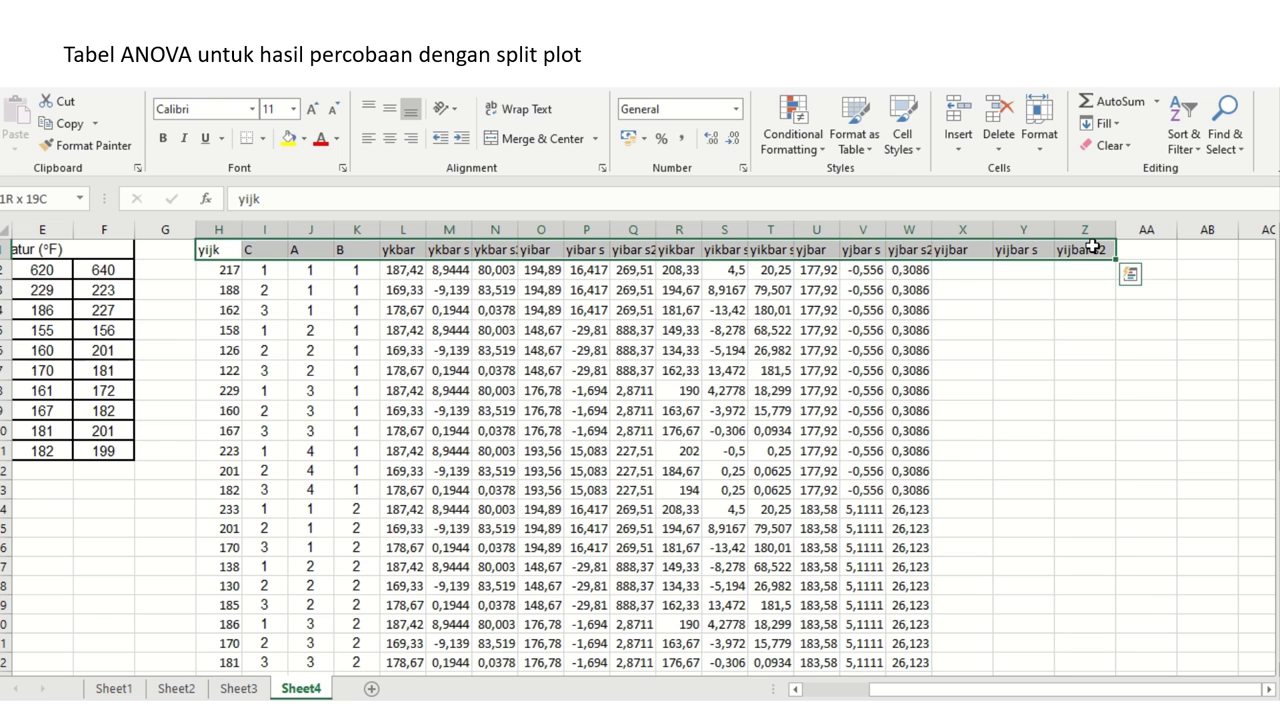
pyautogui.hotkey('ctrl', 'shift', 'Down')
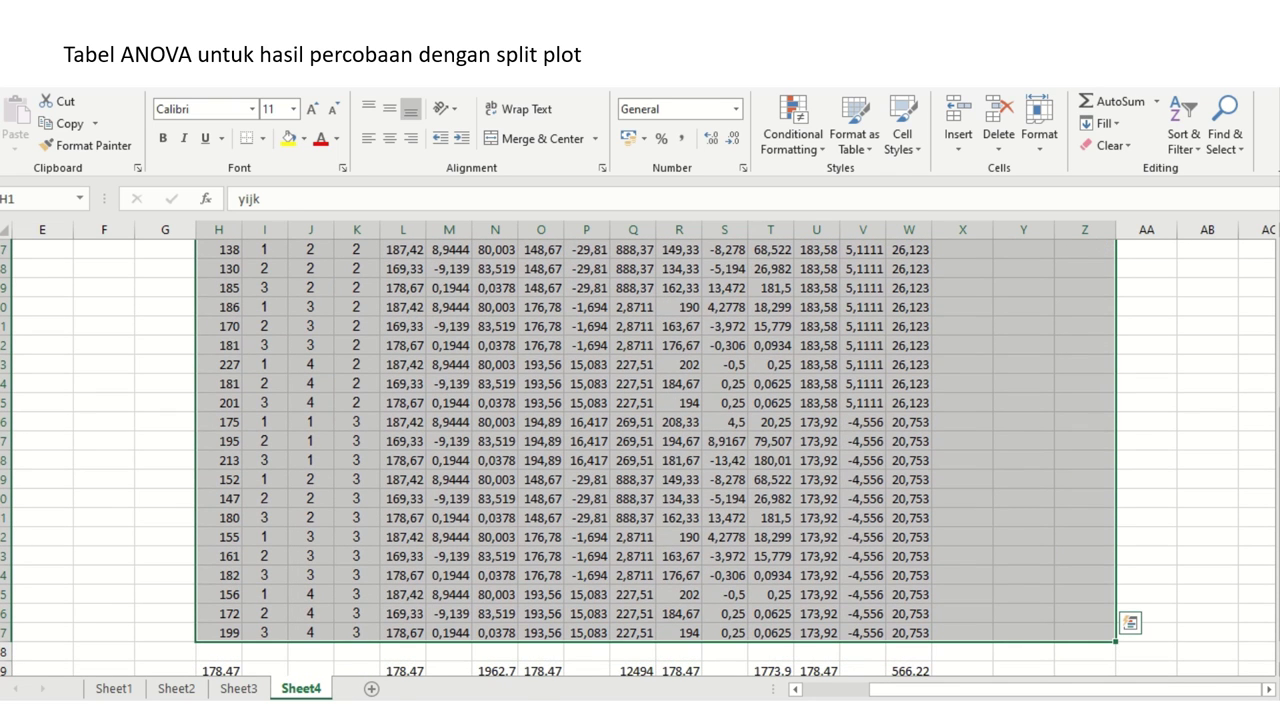
pyautogui.click(1187, 133)
pyautogui.click(1187, 217)
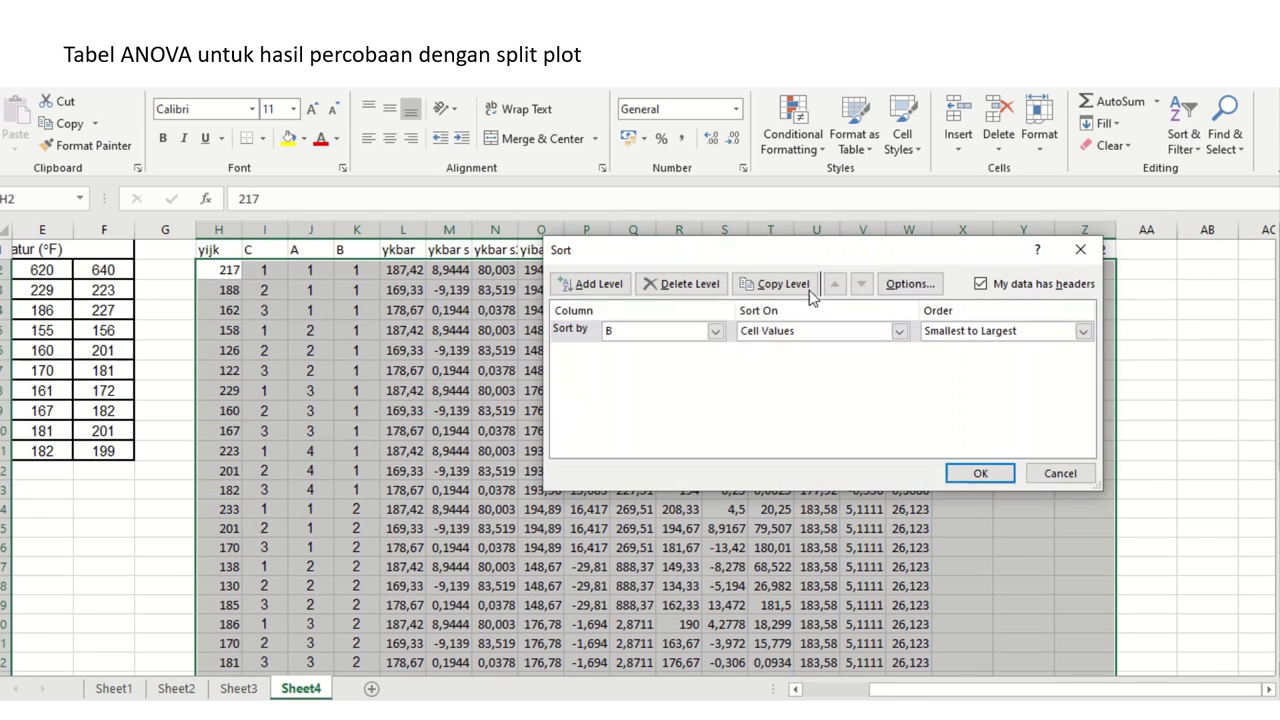
# - Sort the data table by column A and then by column B, both from smallest to largest
pyautogui.click(714, 333)
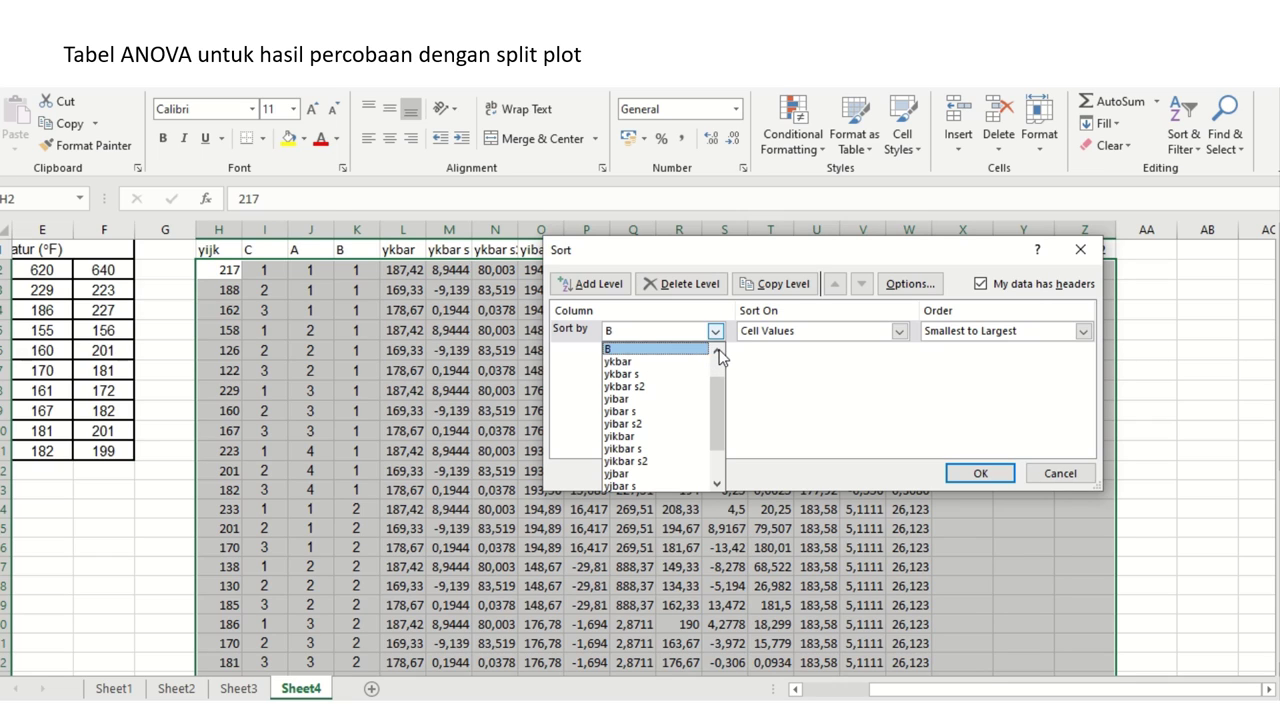
pyautogui.click(719, 354)
pyautogui.click(640, 373)
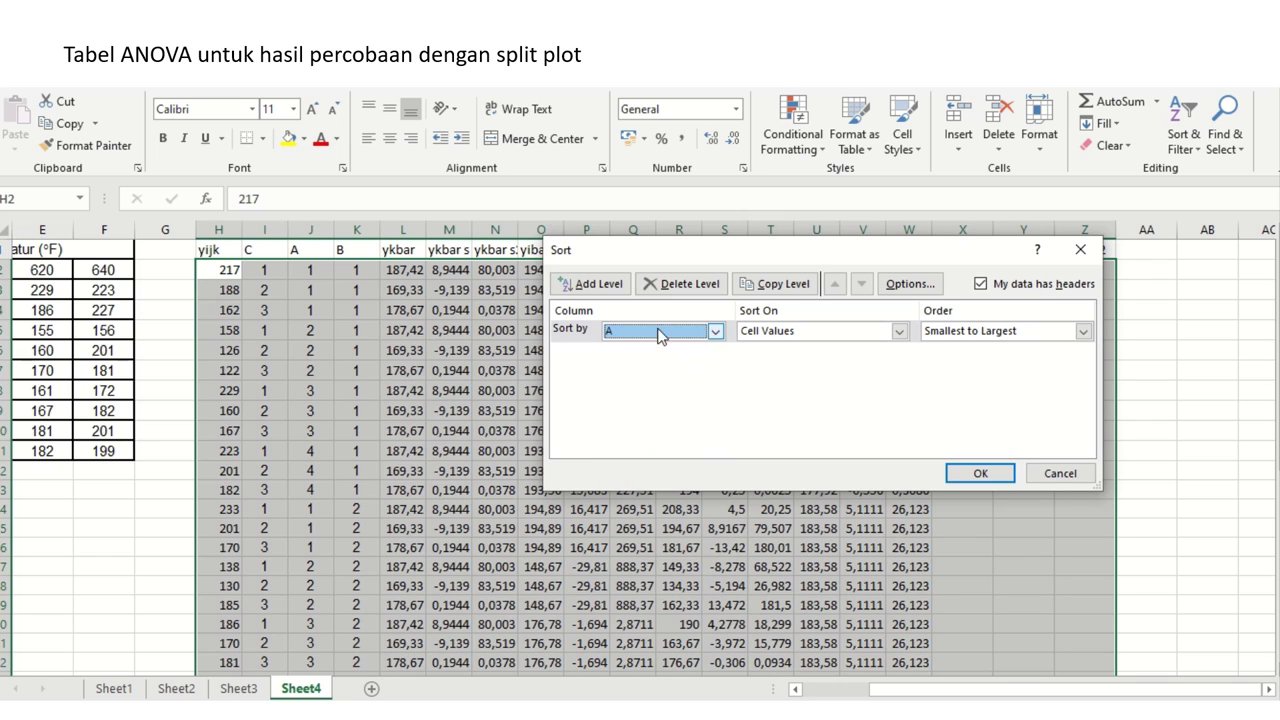
pyautogui.click(590, 284)
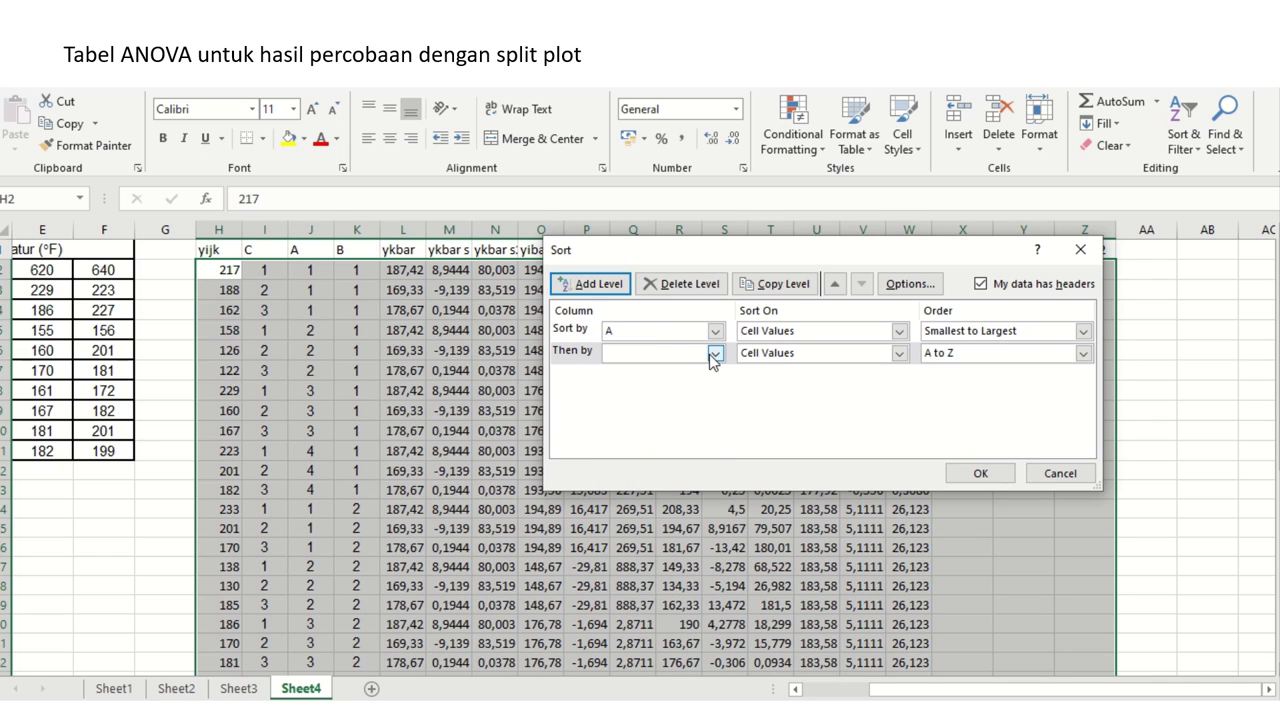
pyautogui.click(714, 355)
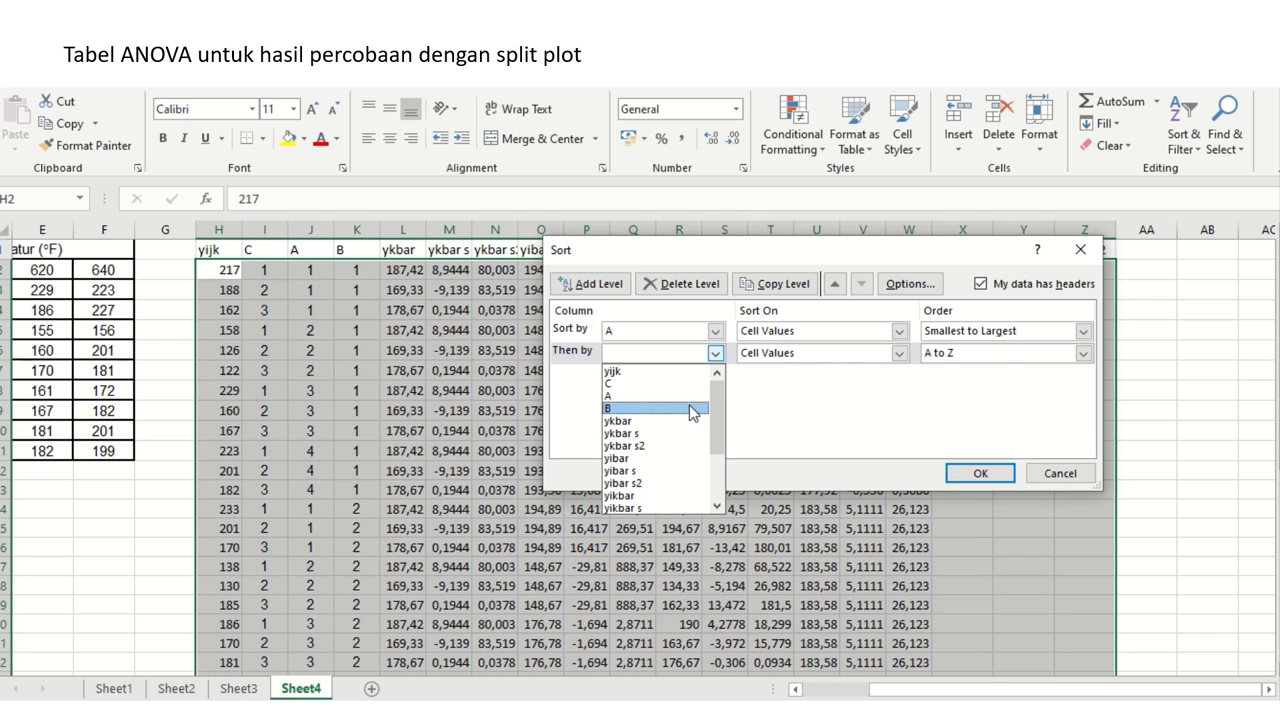
pyautogui.click(693, 410)
pyautogui.click(970, 476)
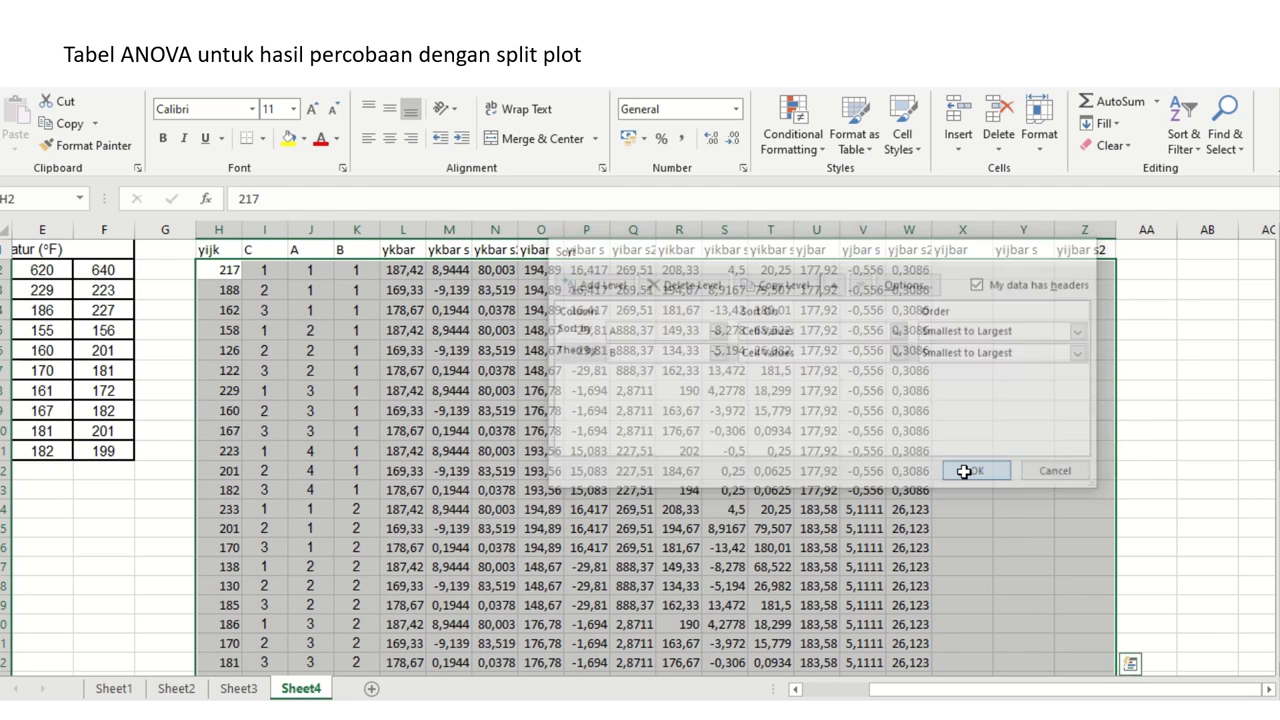
# - Enter a formula in X2 that averages the yijk values in H2:H4
pyautogui.click(973, 271)
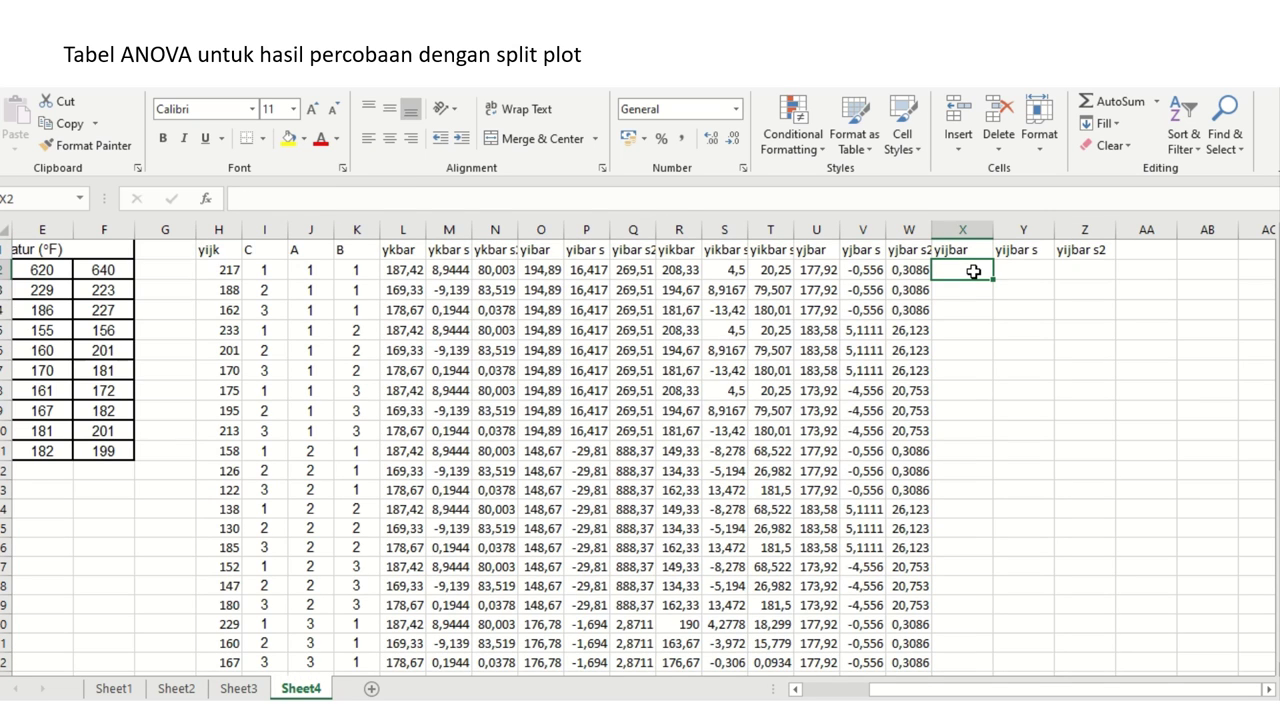
pyautogui.write('=')
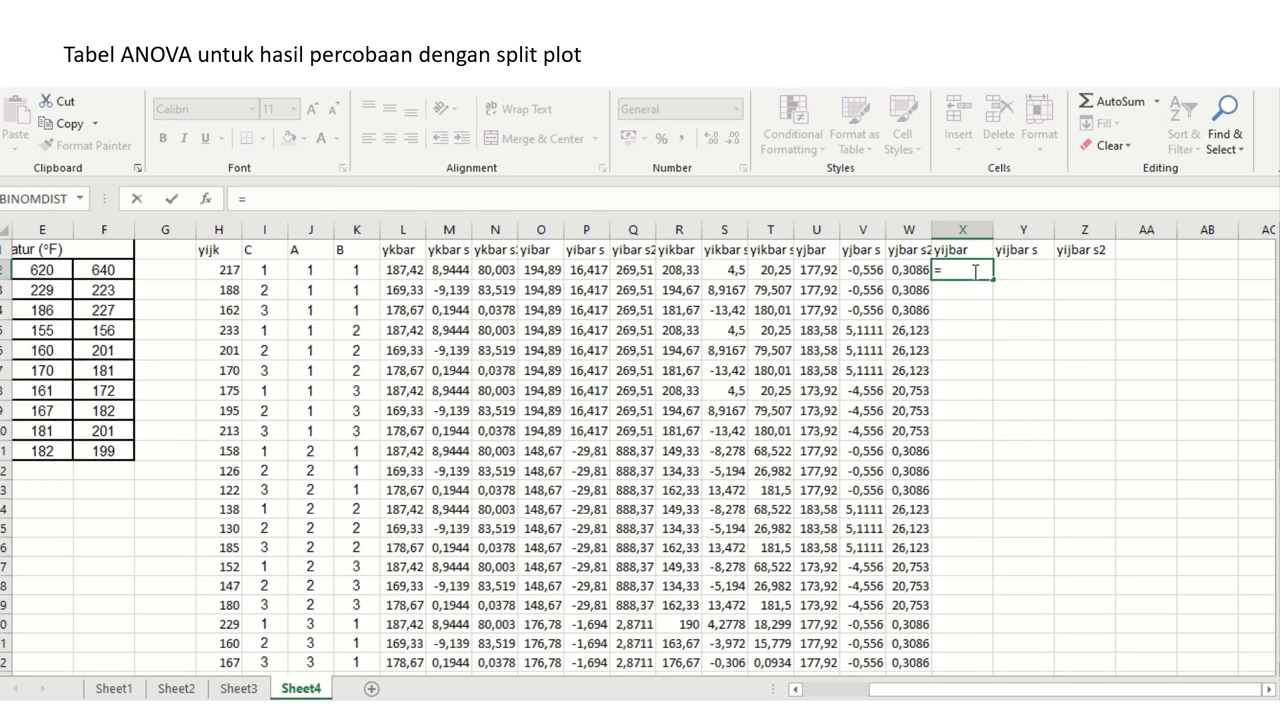
pyautogui.write('average(')
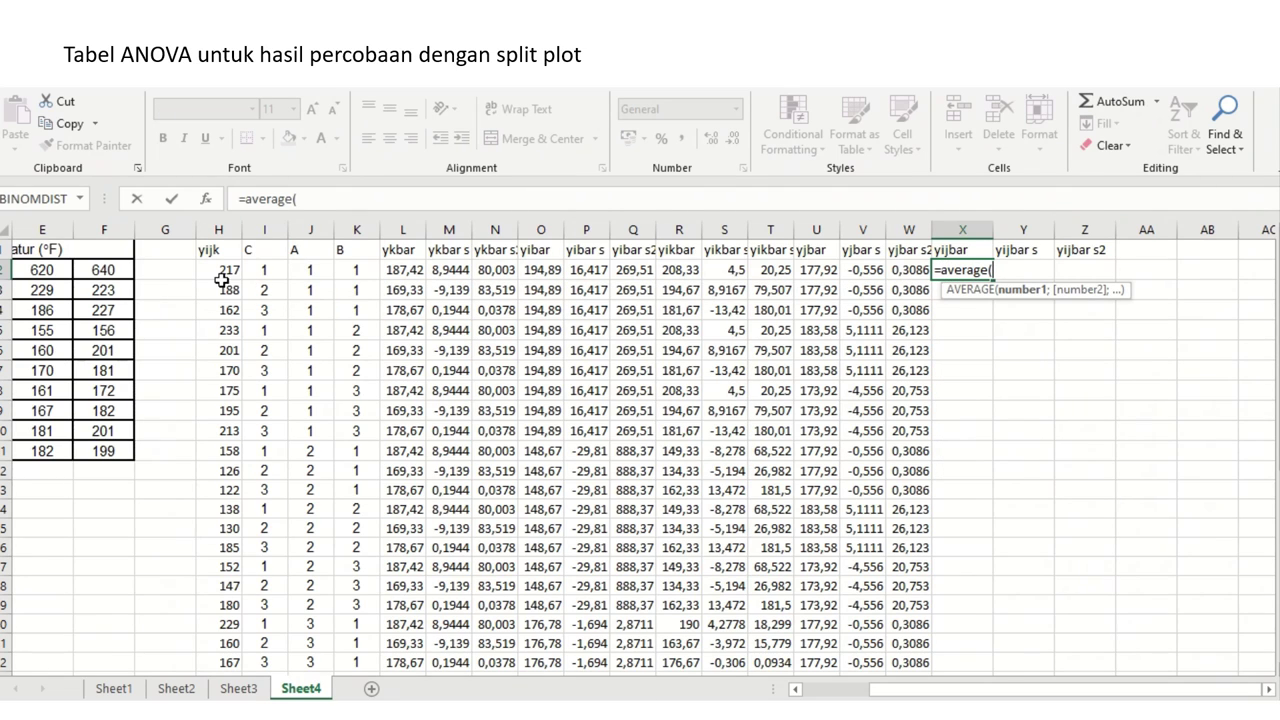
pyautogui.moveTo(220, 271); pyautogui.dragTo(220, 312)
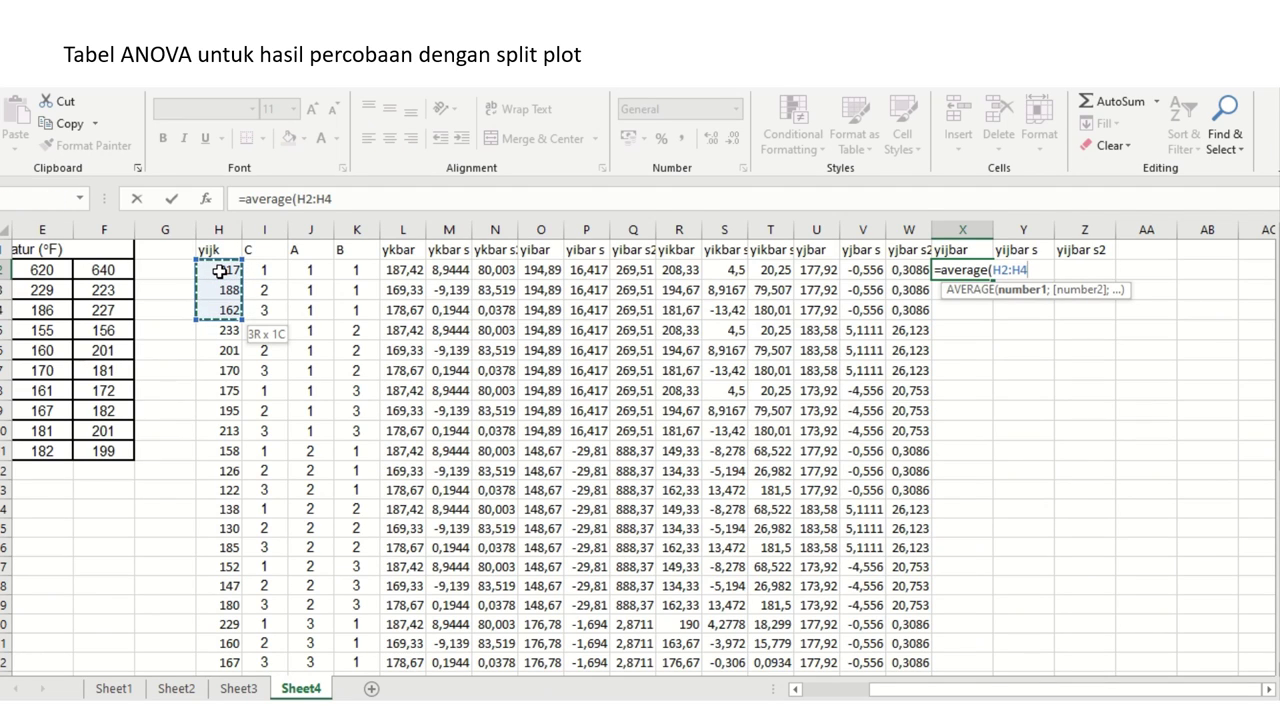
pyautogui.press('Return')
# - Copy the average formula from X2 to X5 and X8, the first rows of the next two A-B groups
pyautogui.press('Up')
pyautogui.hotkey('ctrl', 'c')
pyautogui.press('Down')
pyautogui.press('Down')
pyautogui.press('Down')
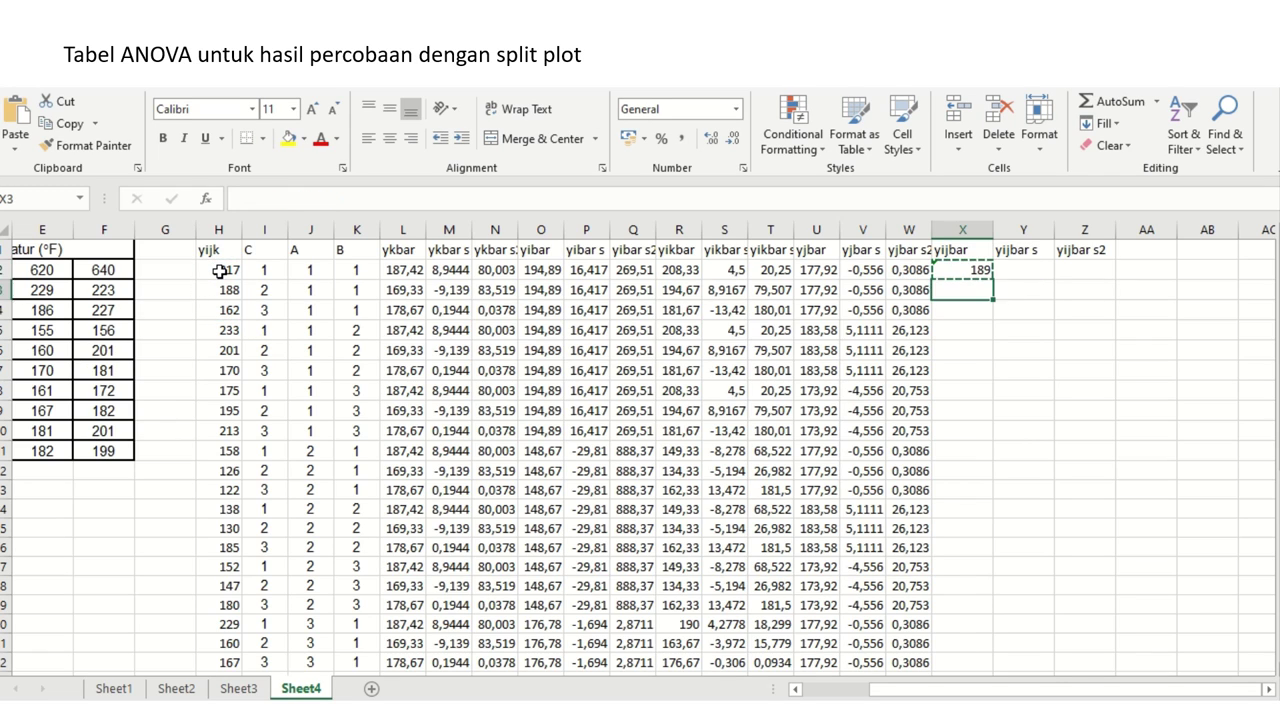
pyautogui.press('Return')
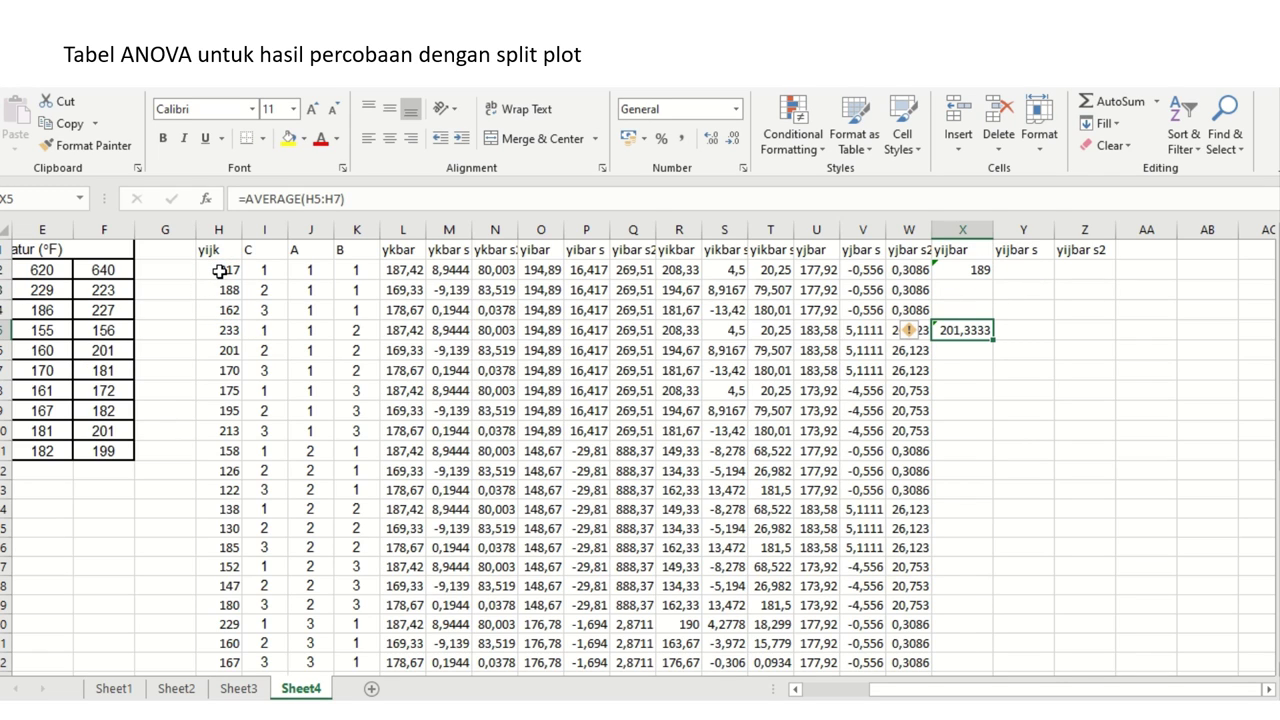
pyautogui.hotkey('ctrl', 'c')
pyautogui.press('Down')
pyautogui.press('Down')
pyautogui.press('Down')
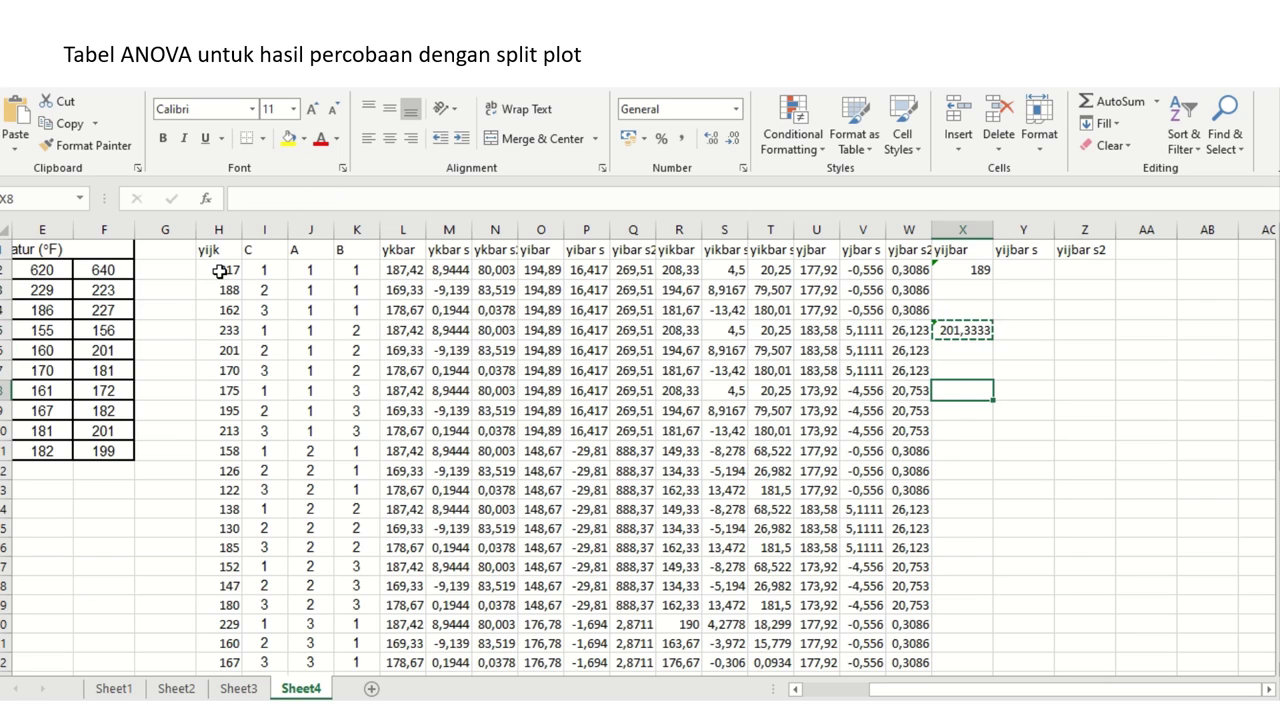
pyautogui.press('Return')
# - Copy the yijbar range X2:X8 with its three average formulas to X11
pyautogui.press('Up')
pyautogui.press('Up')
pyautogui.press('Up')
pyautogui.press('Up')
pyautogui.press('Up')
pyautogui.press('Up')
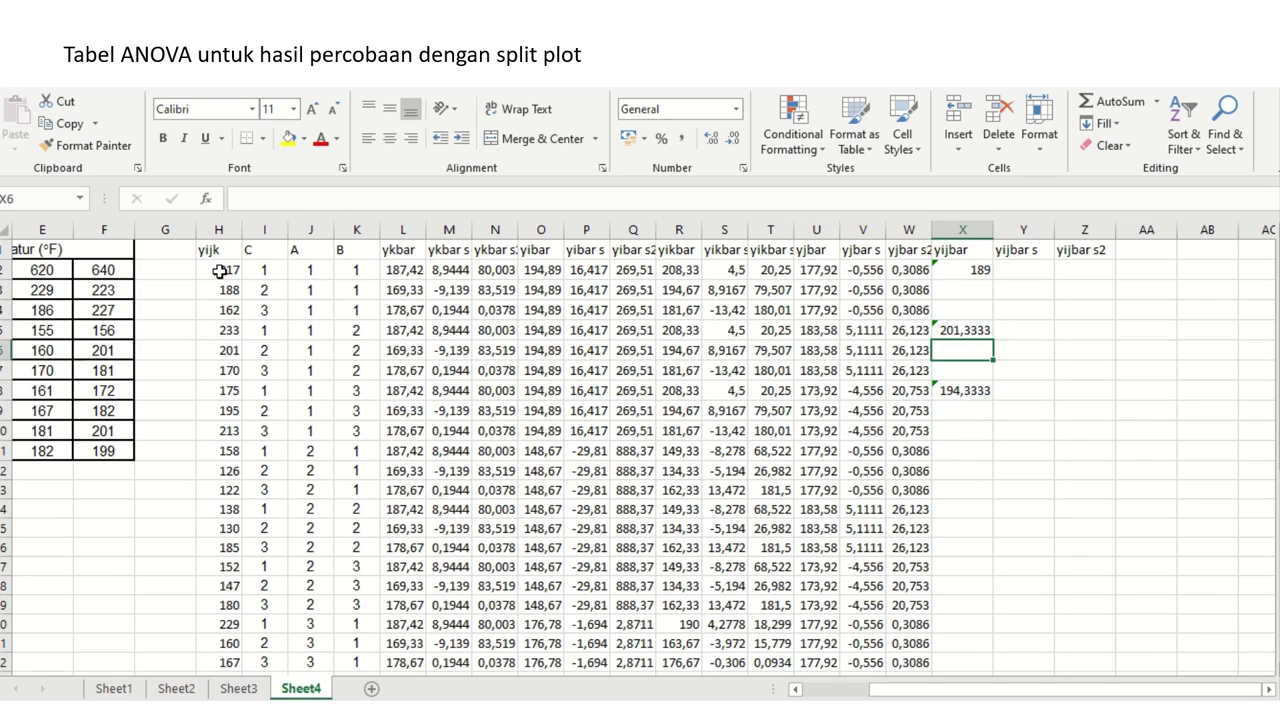
pyautogui.hotkey('shift', 'Down')
pyautogui.hotkey('shift', 'Down')
pyautogui.hotkey('shift', 'Down')
pyautogui.hotkey('shift', 'Down')
pyautogui.hotkey('shift', 'Down')
pyautogui.hotkey('shift', 'Down')
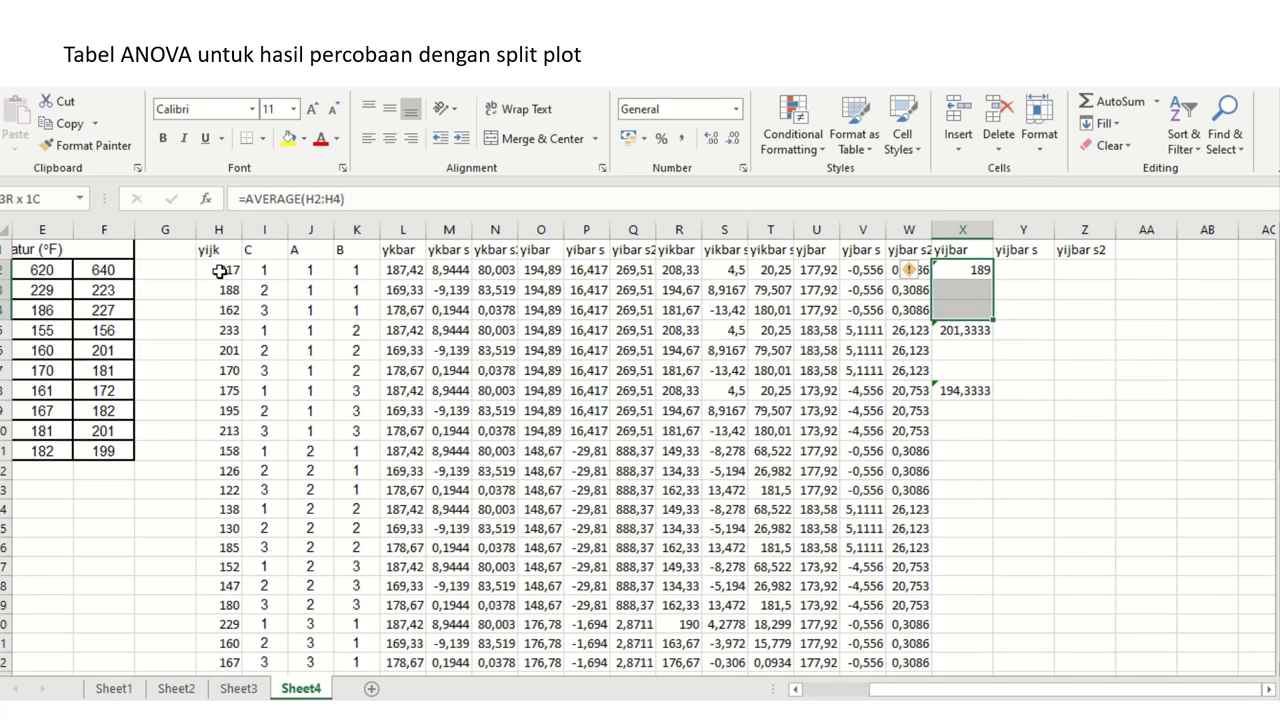
pyautogui.hotkey('ctrl', 'c')
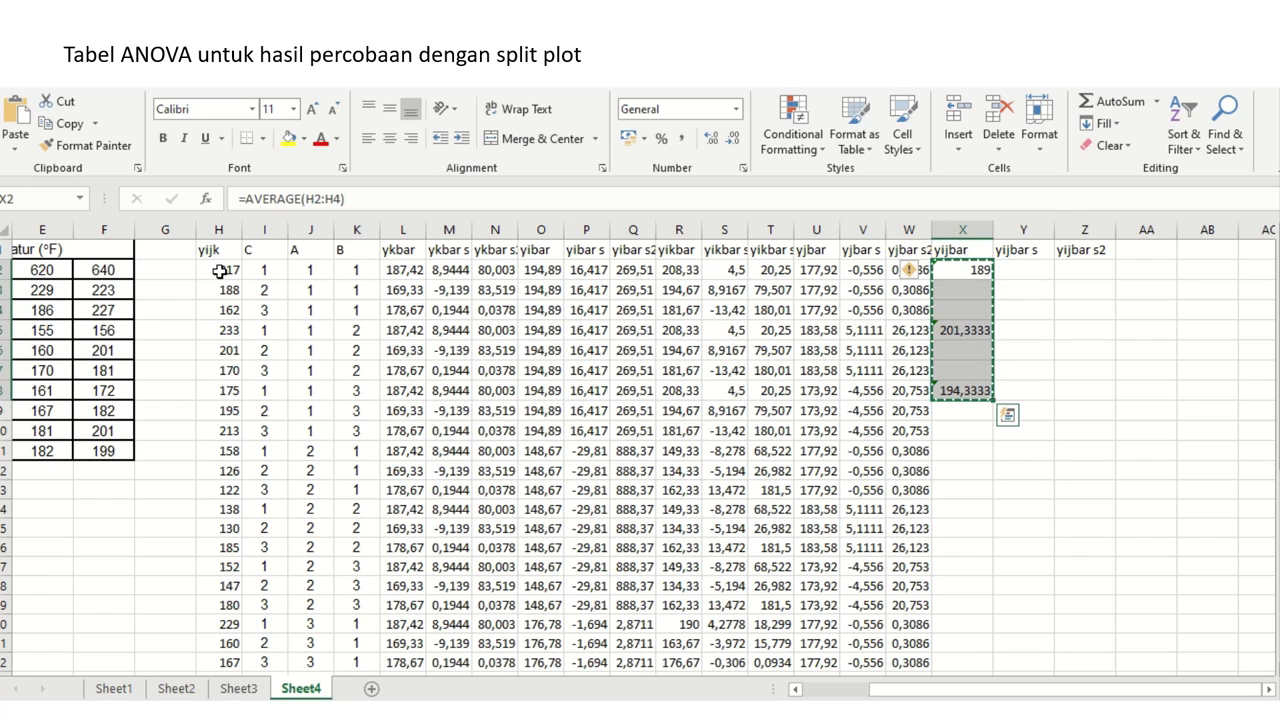
pyautogui.click(980, 444)
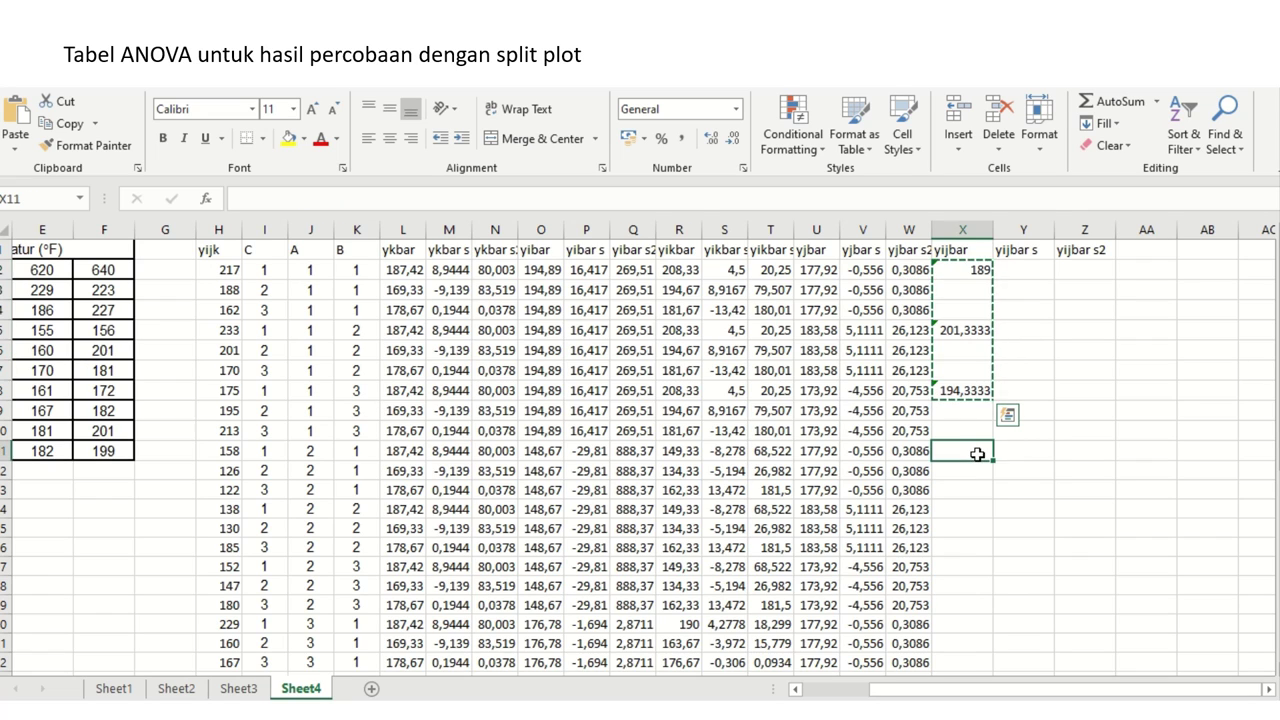
pyautogui.press('Return')
# - Copy the yijbar range X2:X17 with its six average formulas to X20
pyautogui.click(964, 264)
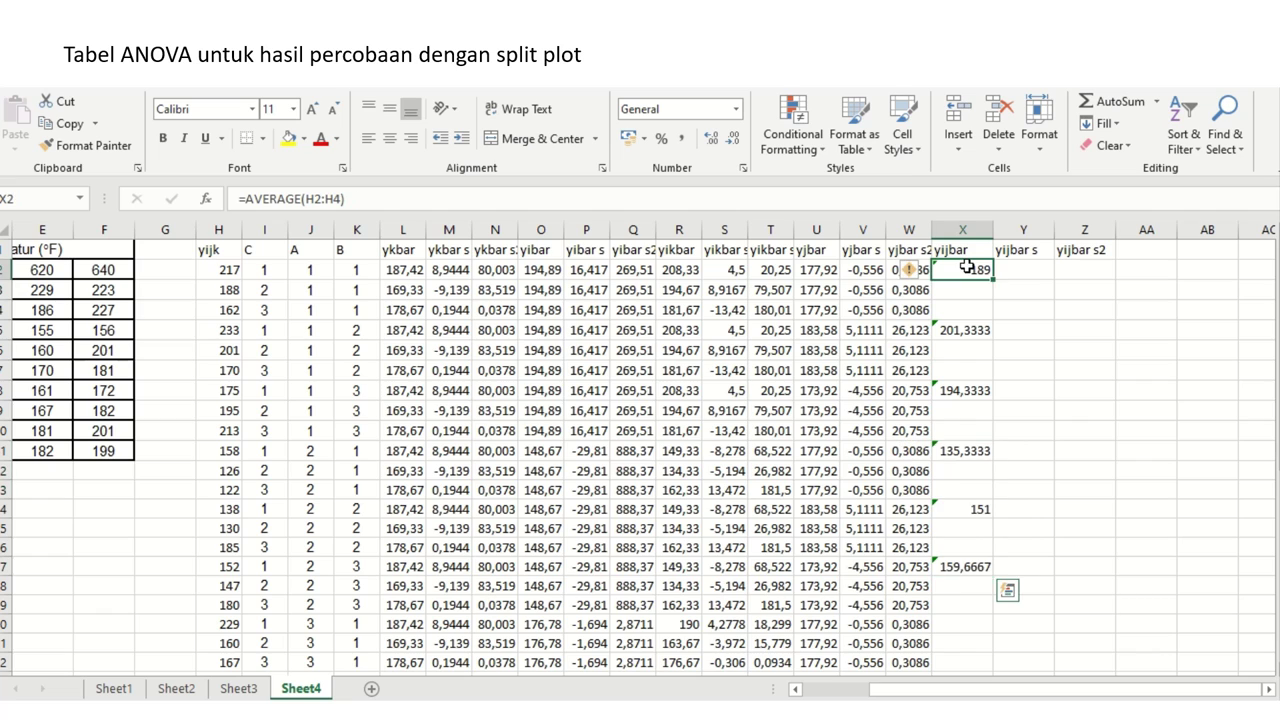
pyautogui.hotkey('shift', 'Down')
pyautogui.hotkey('shift', 'Down')
pyautogui.hotkey('shift', 'Down')
pyautogui.hotkey('shift', 'Down')
pyautogui.hotkey('shift', 'Down')
pyautogui.hotkey('shift', 'Down')
pyautogui.hotkey('shift', 'Down')
pyautogui.hotkey('shift', 'Down')
pyautogui.hotkey('shift', 'Down')
pyautogui.hotkey('shift', 'Down')
pyautogui.hotkey('shift', 'Down')
pyautogui.hotkey('shift', 'Down')
pyautogui.hotkey('shift', 'Down')
pyautogui.hotkey('shift', 'Down')
pyautogui.hotkey('shift', 'Down')
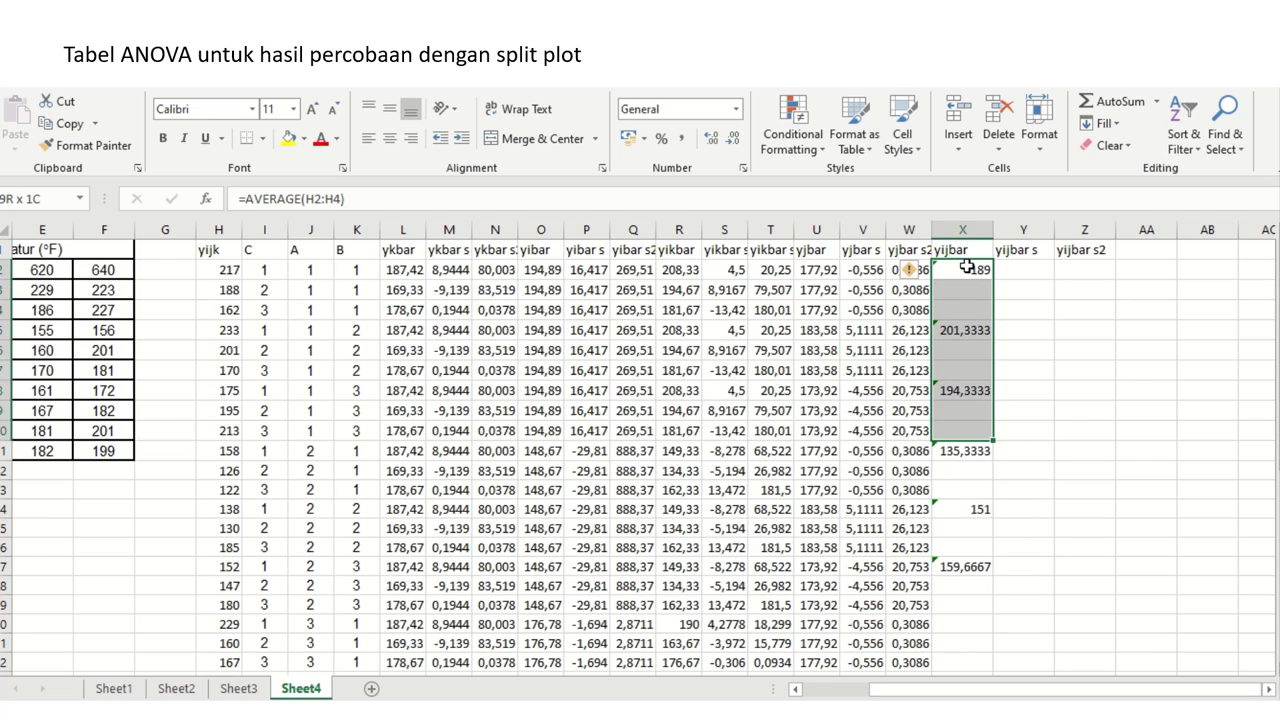
pyautogui.hotkey('ctrl', 'c')
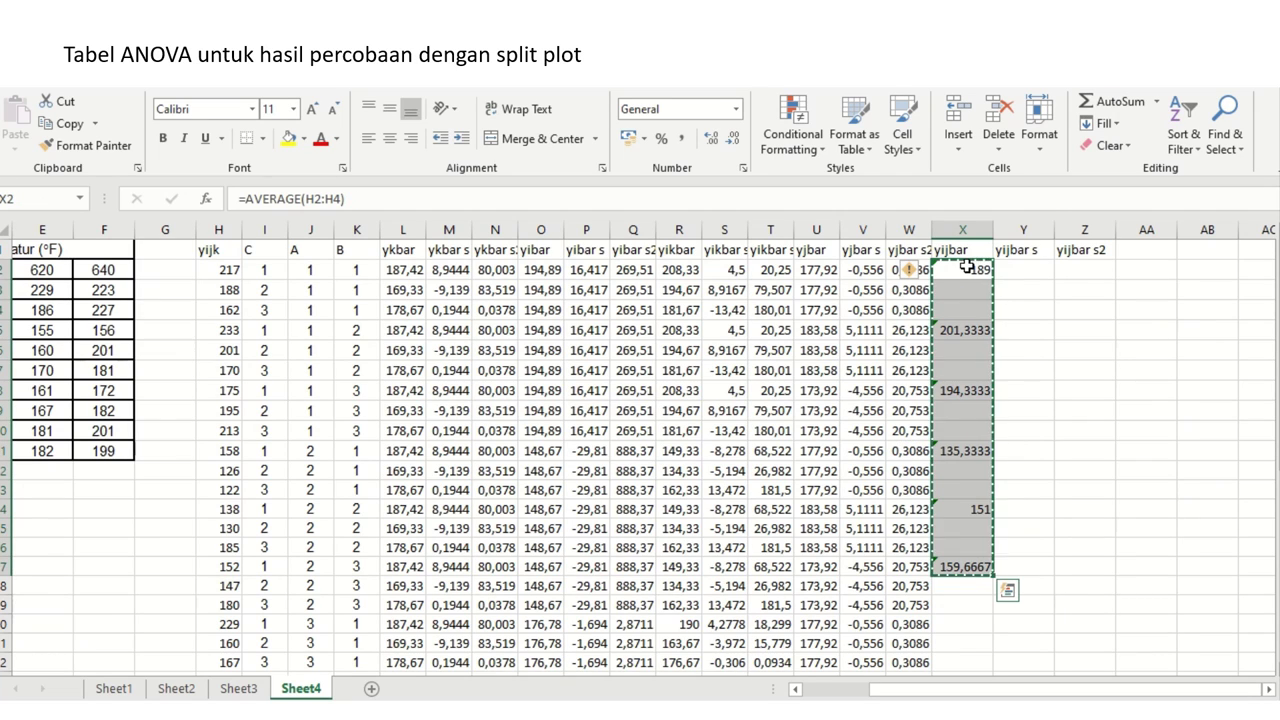
pyautogui.click(966, 620)
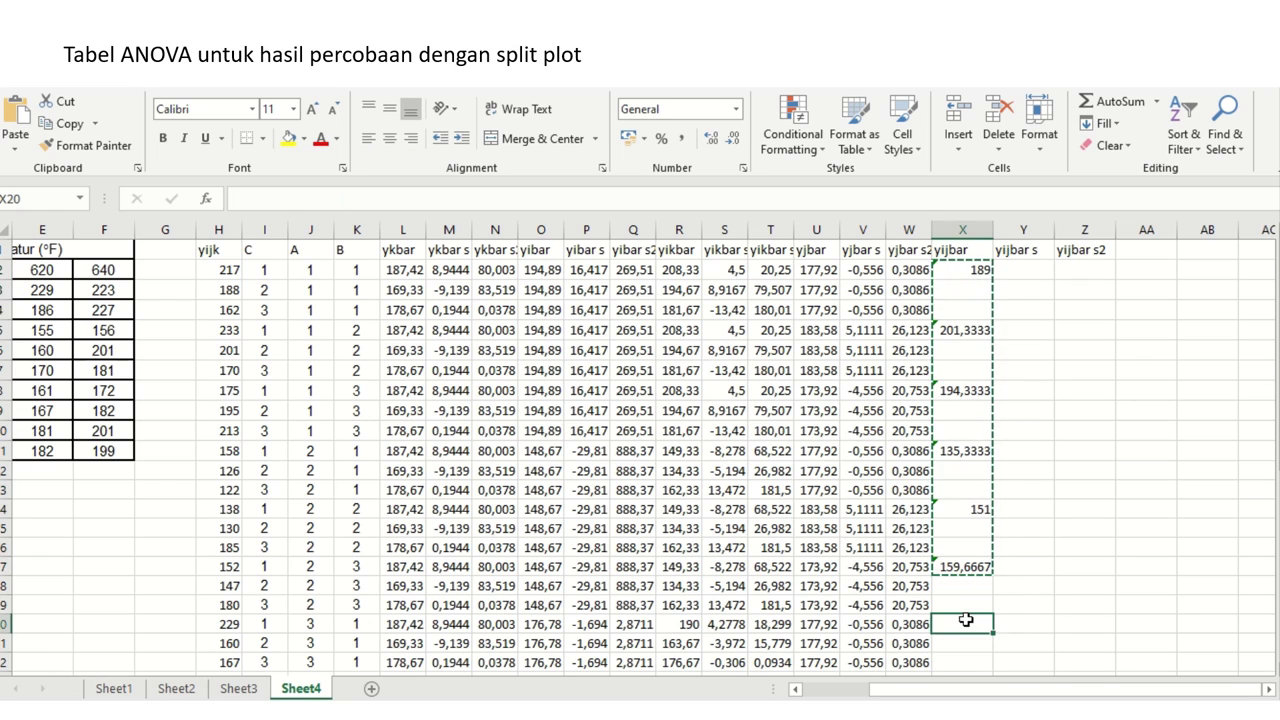
pyautogui.press('Return')
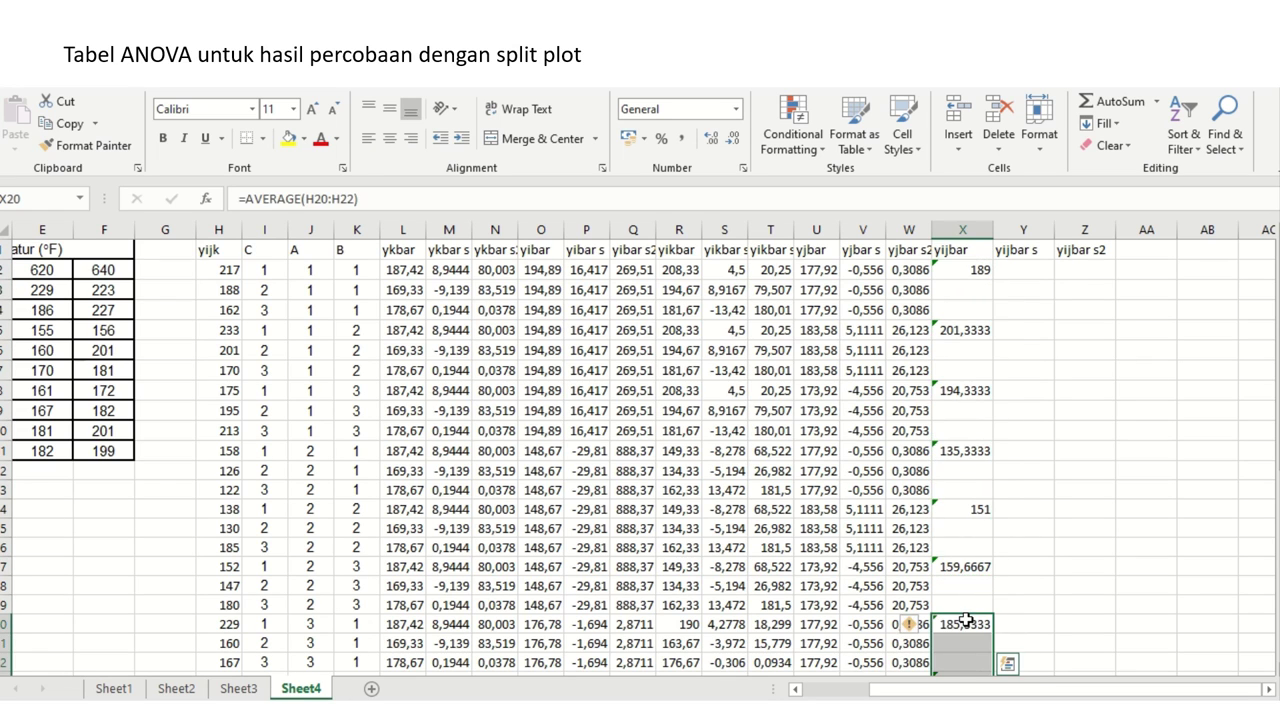
# - Copy the overall average formula from U39 to X39, beneath the yijbar column
pyautogui.scroll(-7, 966, 620)
pyautogui.click(966, 620)
pyautogui.press('Up')
pyautogui.press('Up')
pyautogui.press('Up')
pyautogui.press('Up')
pyautogui.press('Up')
pyautogui.press('Up')
pyautogui.press('Up')
pyautogui.press('Up')
pyautogui.press('Up')
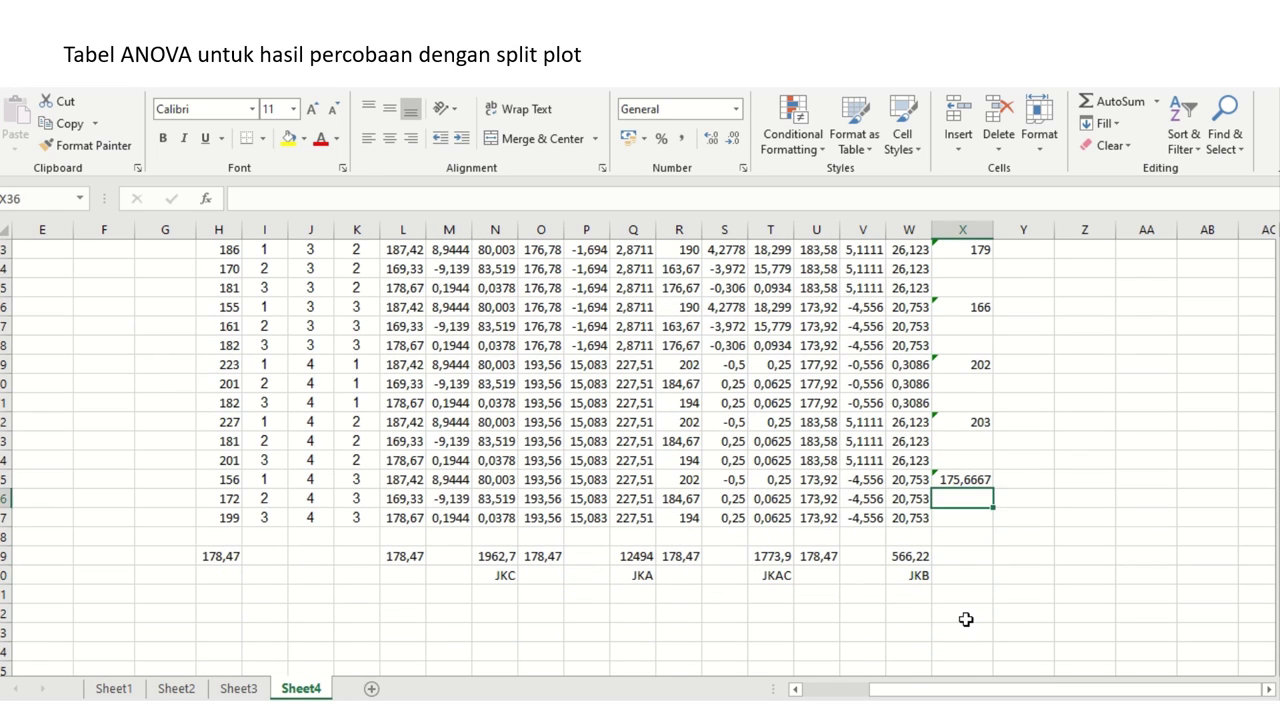
pyautogui.press('Down')
pyautogui.press('Down')
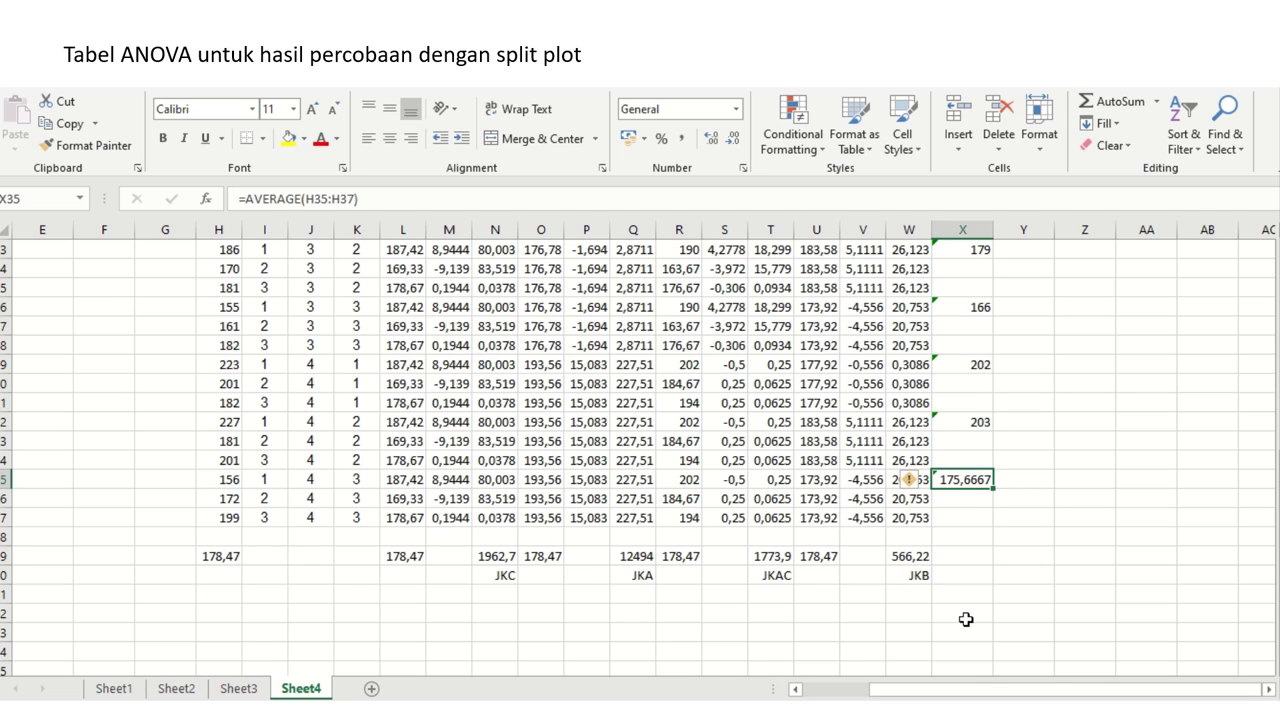
pyautogui.press('Down')
pyautogui.press('Down')
pyautogui.press('Down')
pyautogui.press('Down')
pyautogui.press('Left')
pyautogui.press('Left')
pyautogui.press('Left')
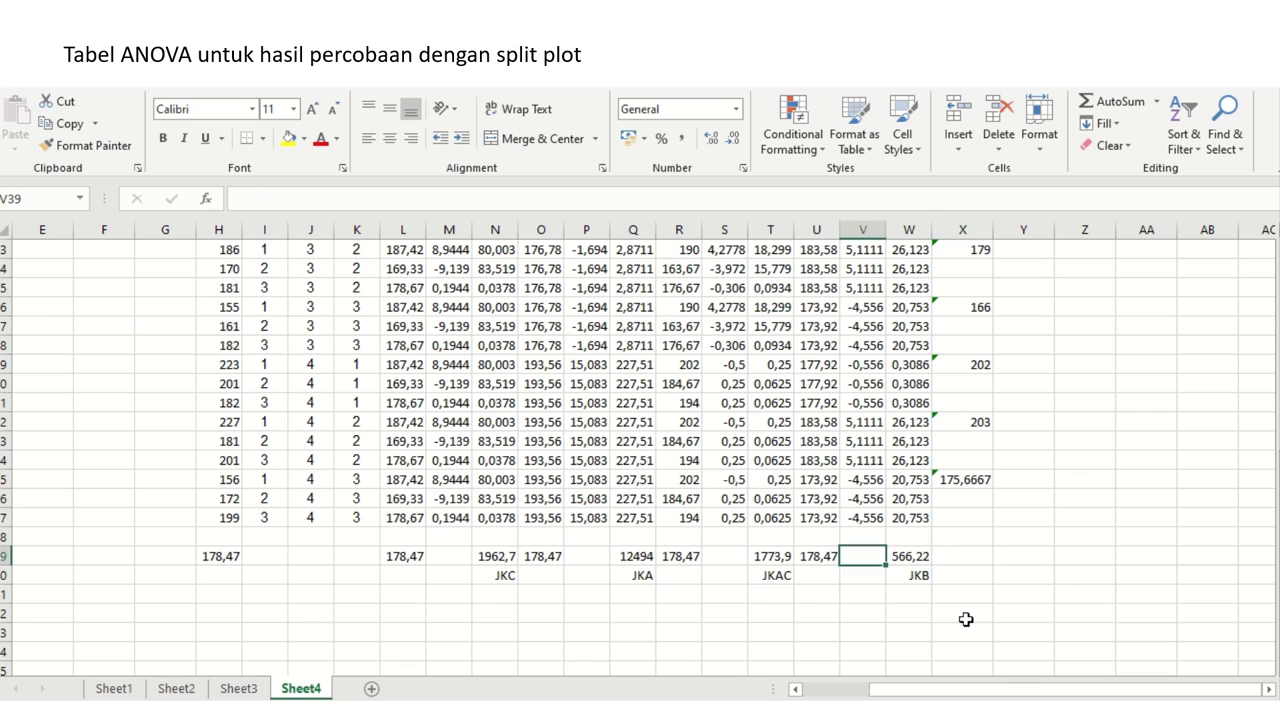
pyautogui.hotkey('ctrl', 'c')
pyautogui.press('Right')
pyautogui.press('Right')
pyautogui.press('Right')
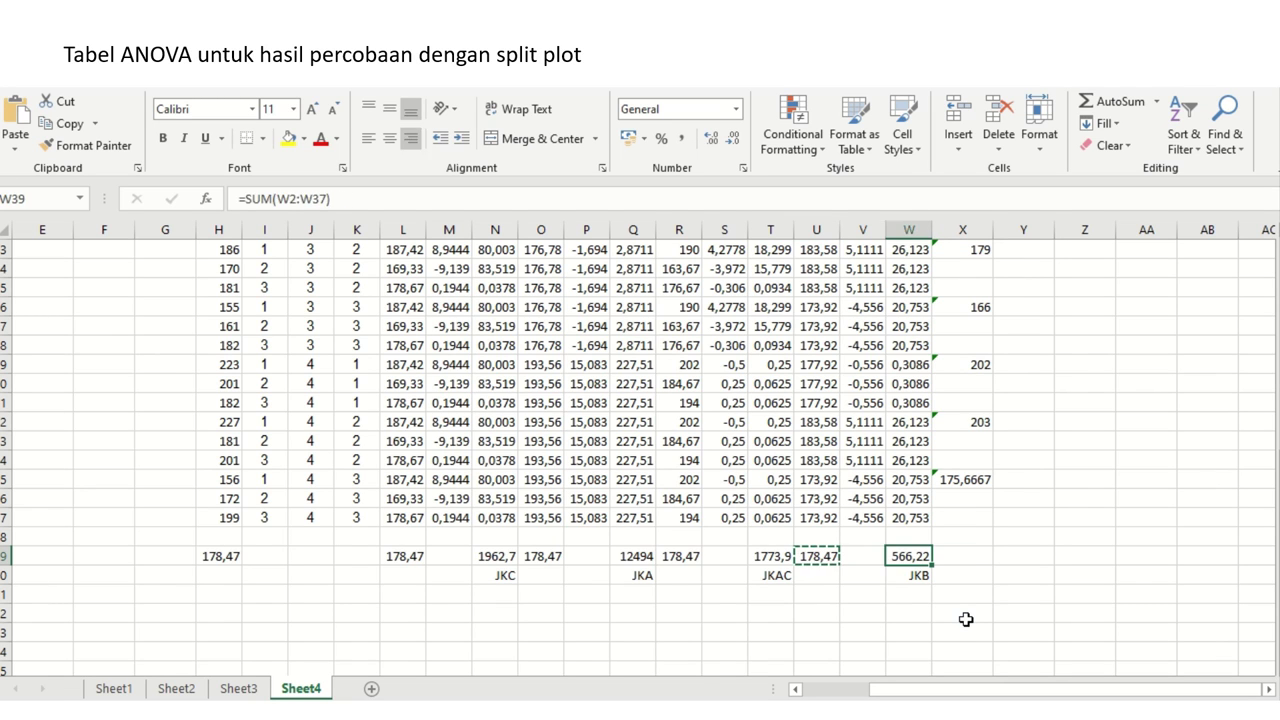
pyautogui.press('Return')
# - Copy the average in X2 and paste it as values over X2:X4
pyautogui.press('pageup')
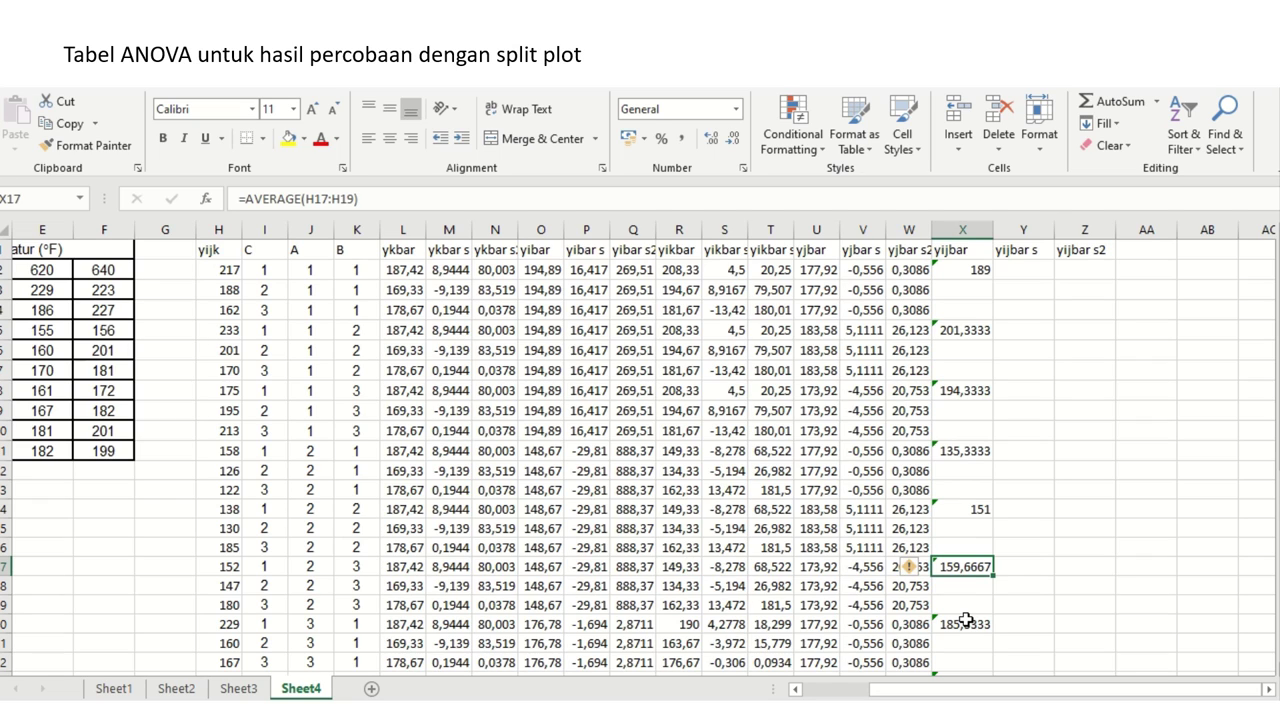
pyautogui.click(970, 276)
pyautogui.hotkey('ctrl', 'c')
pyautogui.moveTo(972, 290); pyautogui.dragTo(961, 302)
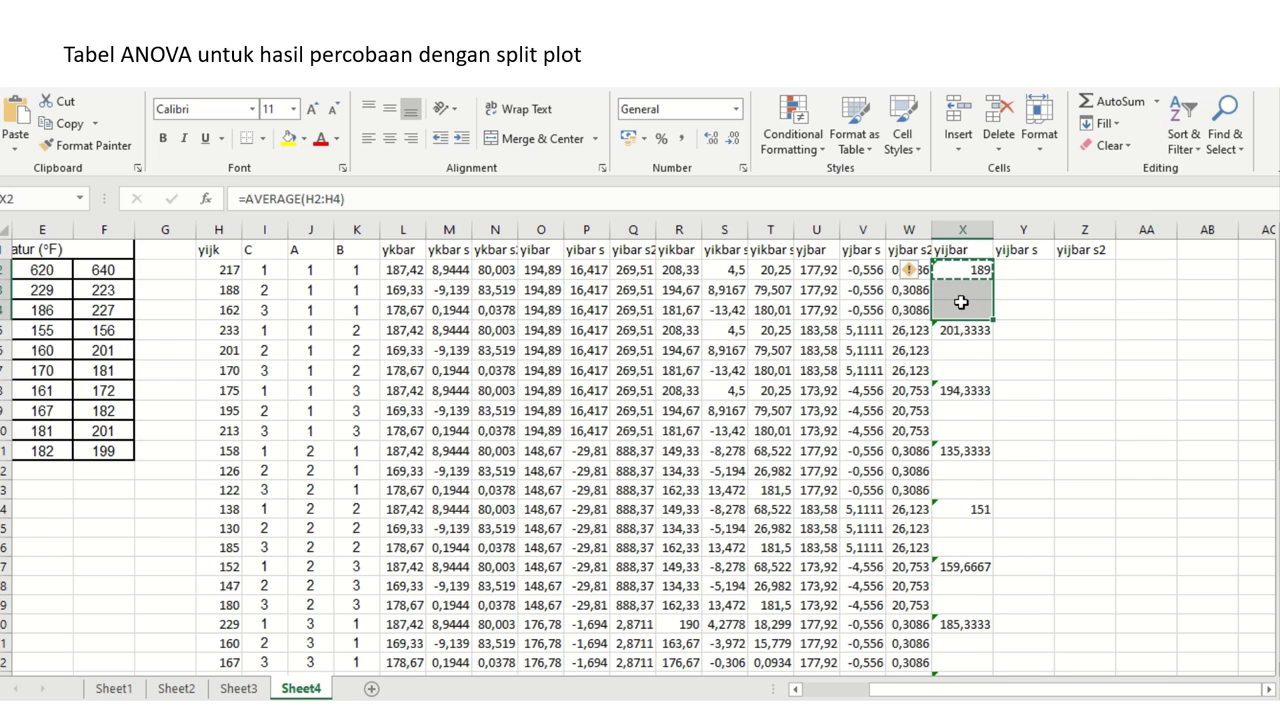
pyautogui.rightClick(961, 302)
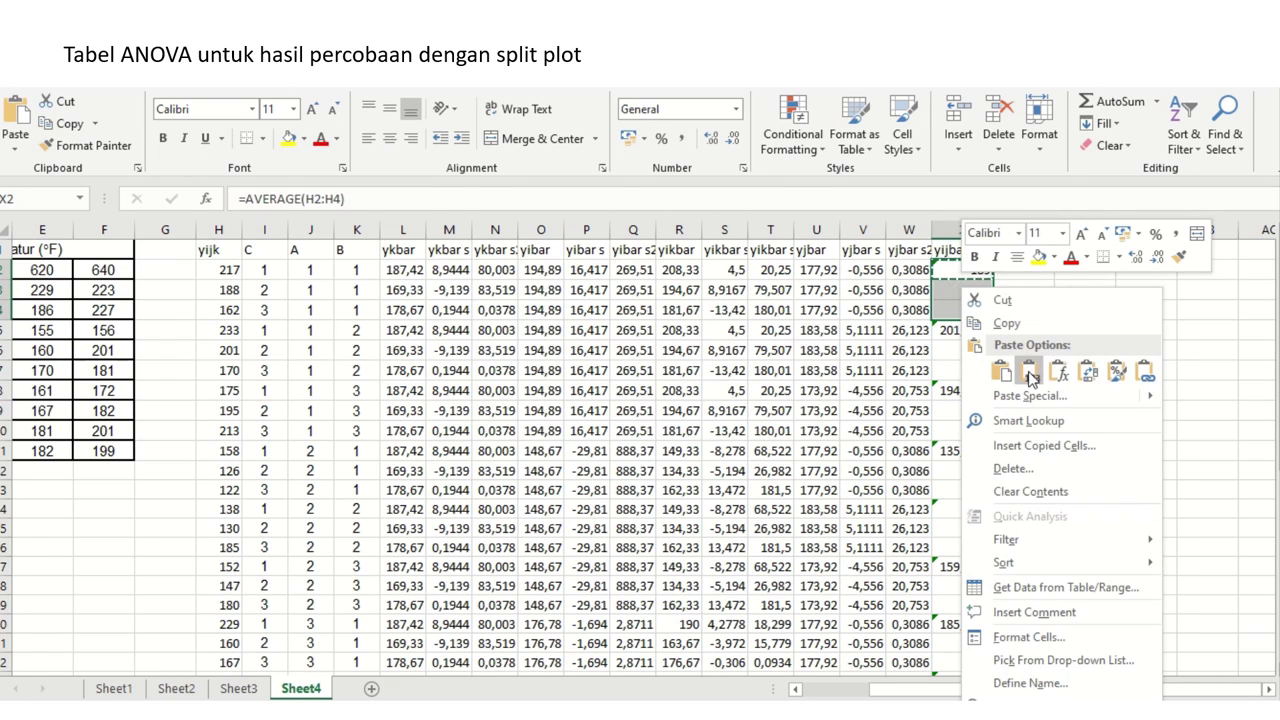
pyautogui.click(1030, 373)
# - Copy the average in X5 and paste it as values over X5:X7
pyautogui.click(978, 330)
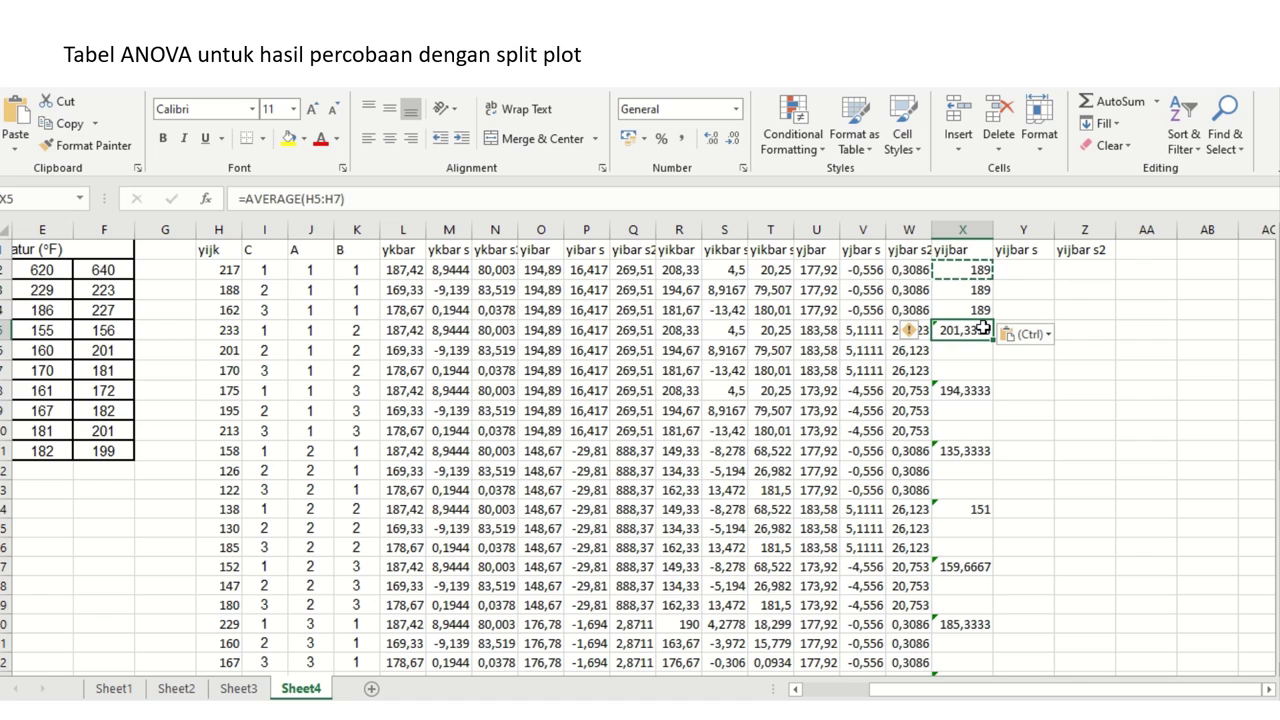
pyautogui.hotkey('ctrl', 'c')
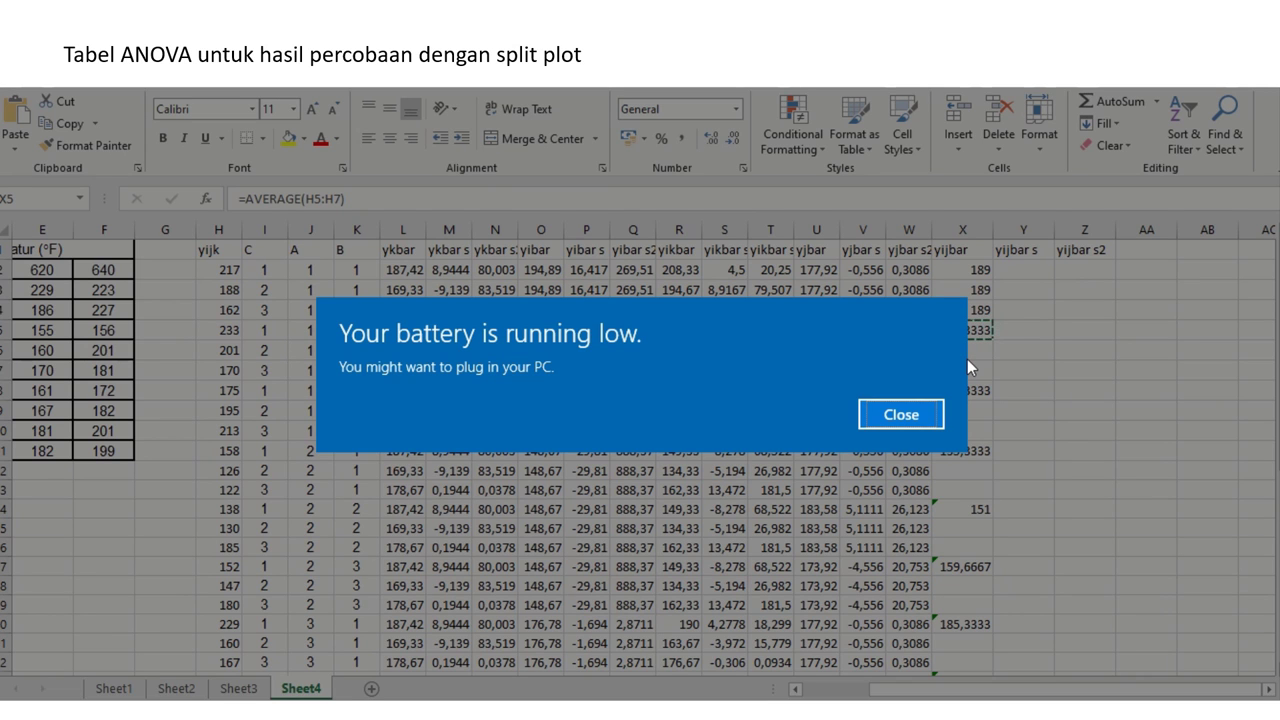
pyautogui.click(967, 359)
pyautogui.keyDown('shift'); pyautogui.click(967, 361); pyautogui.keyUp('shift')
pyautogui.rightClick(967, 361)
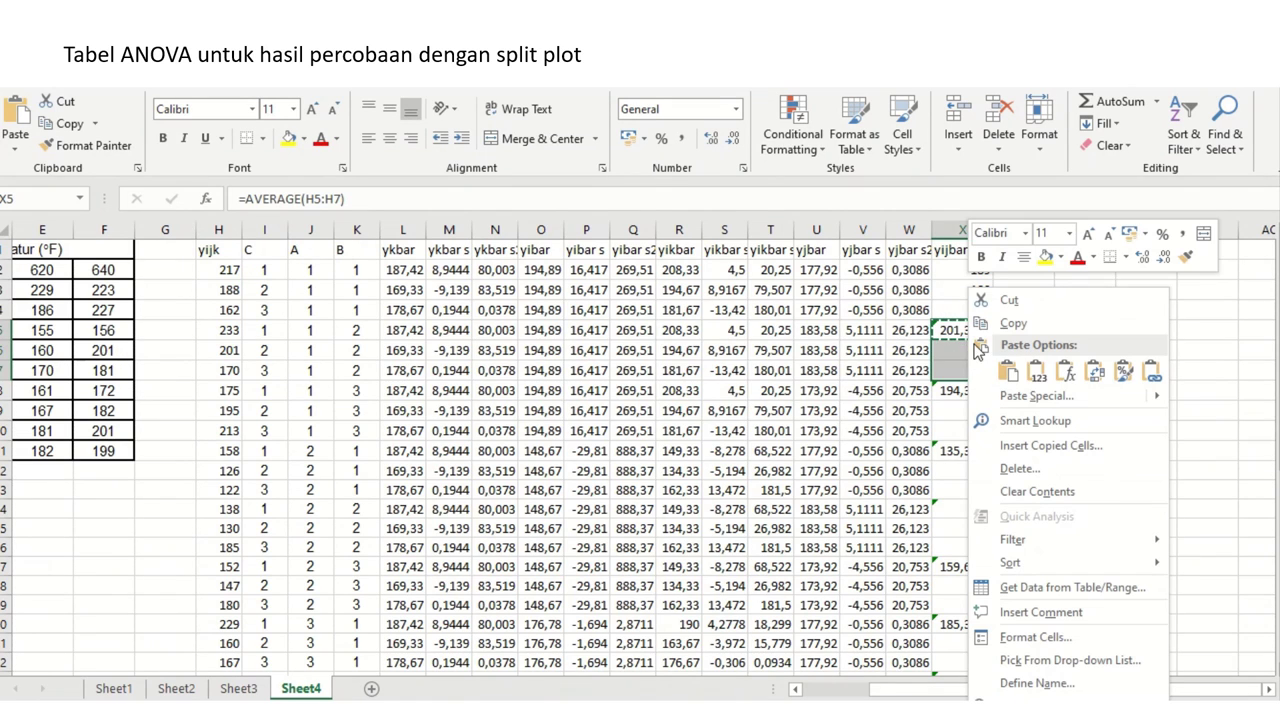
pyautogui.click(1041, 382)
# - Copy the average in X8 and paste it as values over X8:X10
pyautogui.click(970, 391)
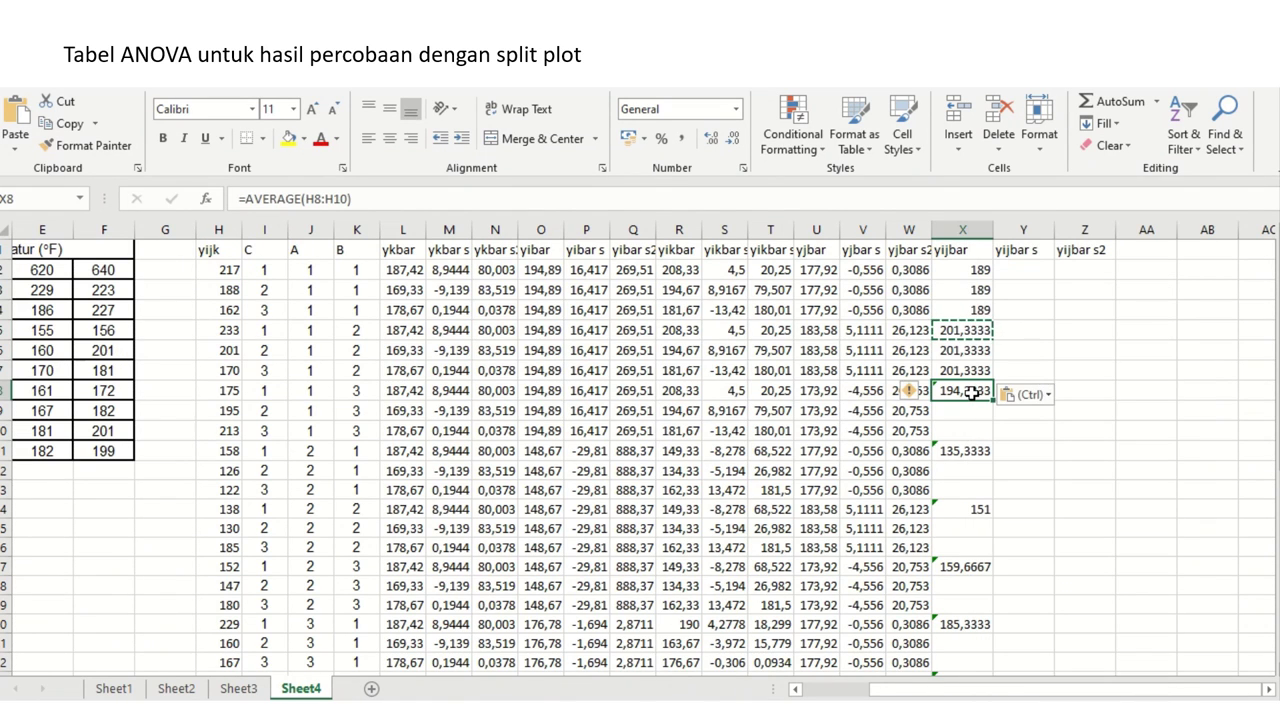
pyautogui.hotkey('ctrl', 'c')
pyautogui.moveTo(970, 393); pyautogui.dragTo(968, 428)
pyautogui.rightClick(968, 428)
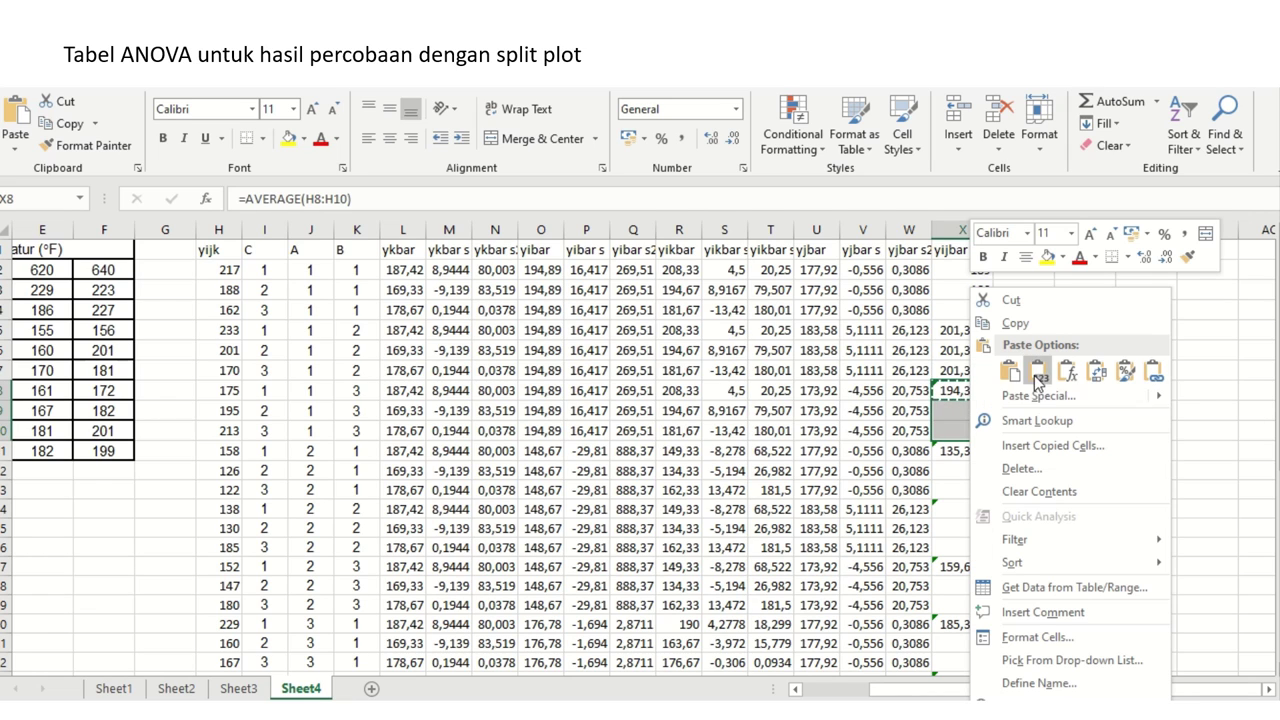
pyautogui.click(1038, 371)
# - Copy the average in X11 and paste it as values over X11:X13
pyautogui.press('Down')
pyautogui.press('Down')
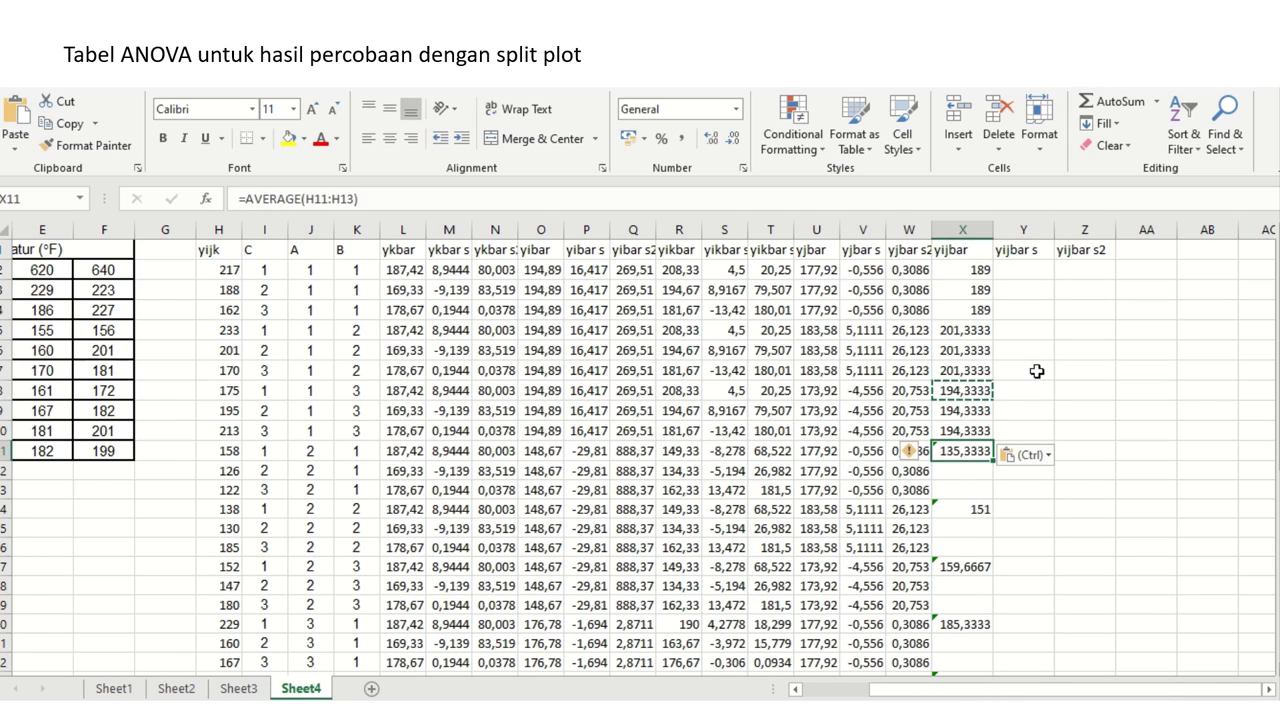
pyautogui.hotkey('ctrl', 'c')
pyautogui.hotkey('shift', 'Down')
pyautogui.hotkey('shift', 'Down')
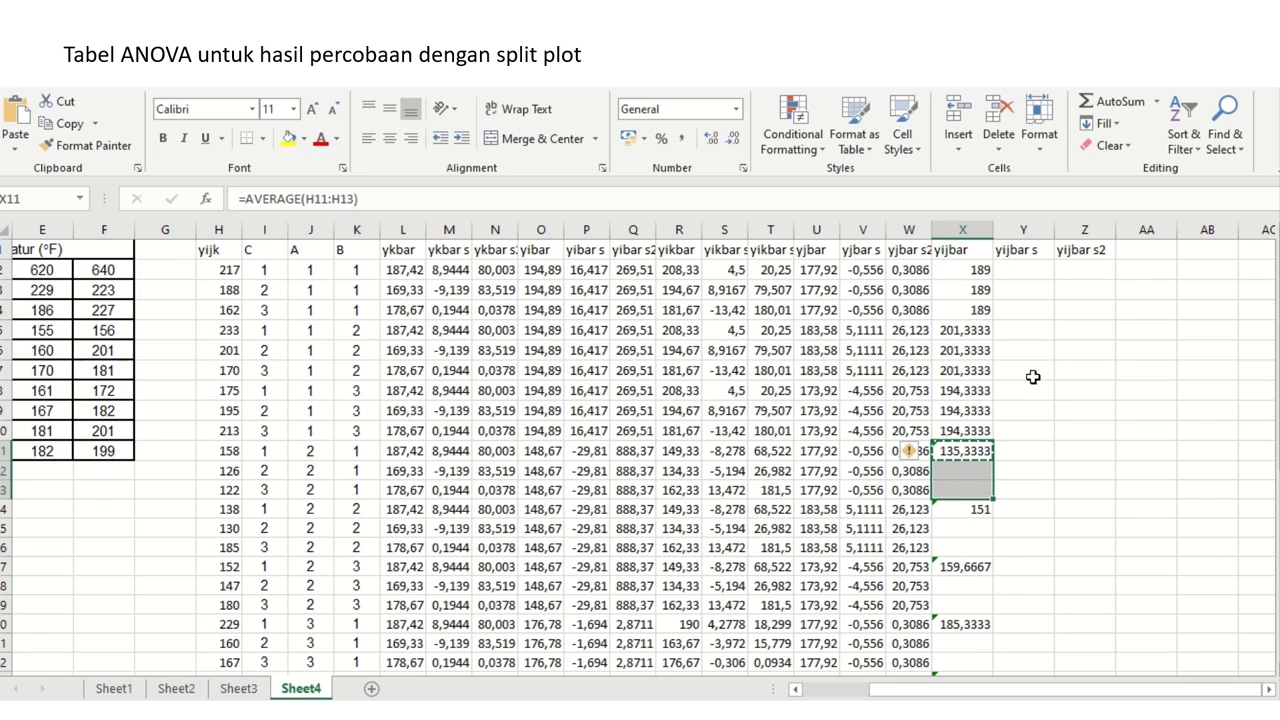
pyautogui.rightClick(965, 476)
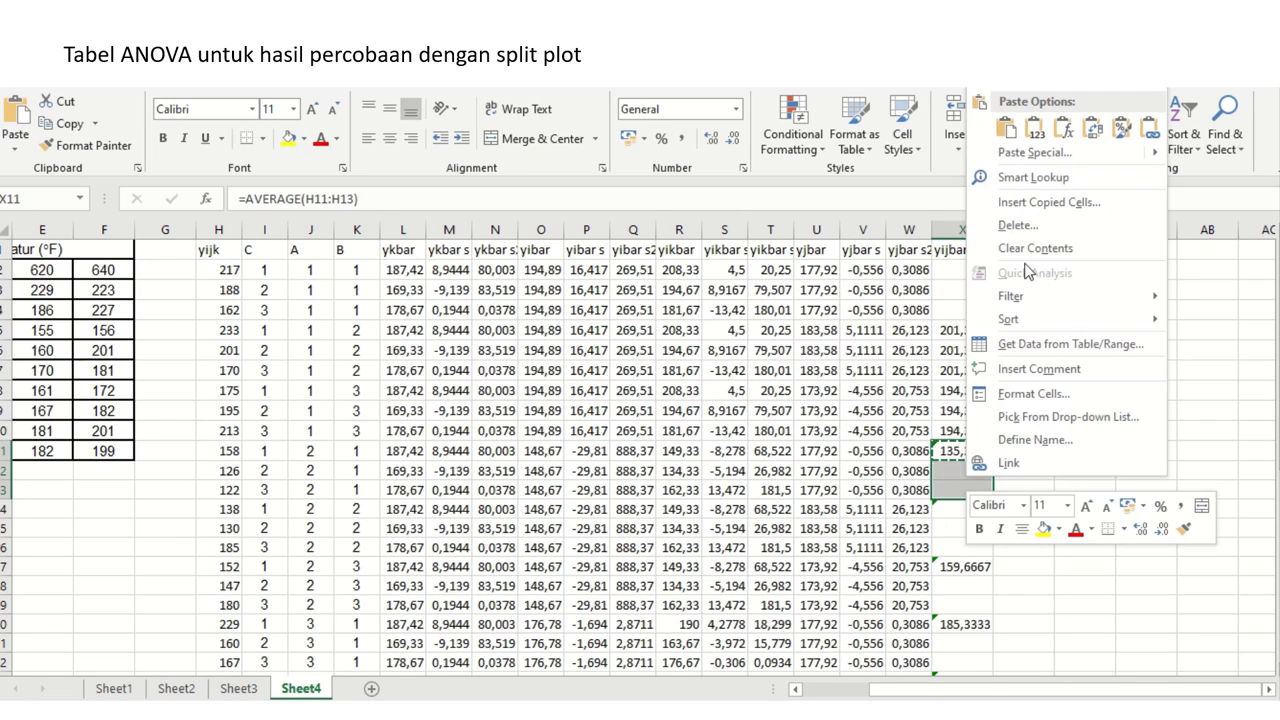
pyautogui.click(1036, 127)
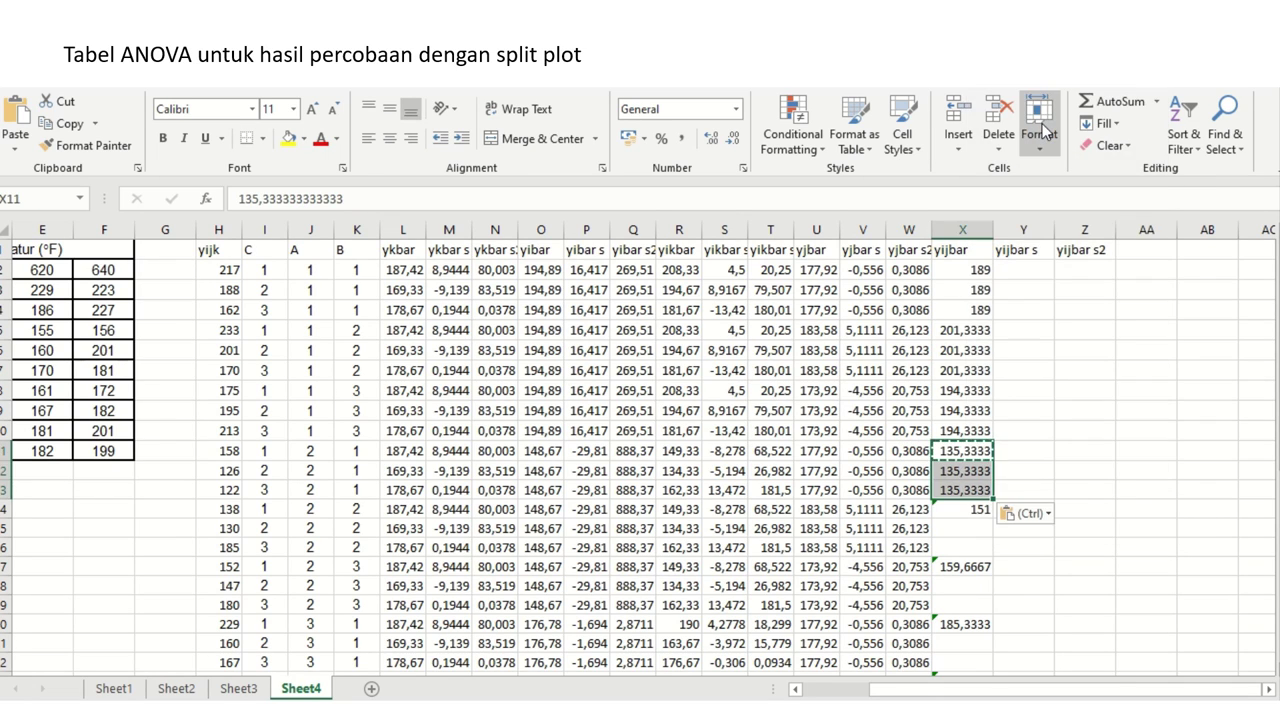
# - Copy the average in X14 and paste it as values over X14:X16
pyautogui.click(968, 510)
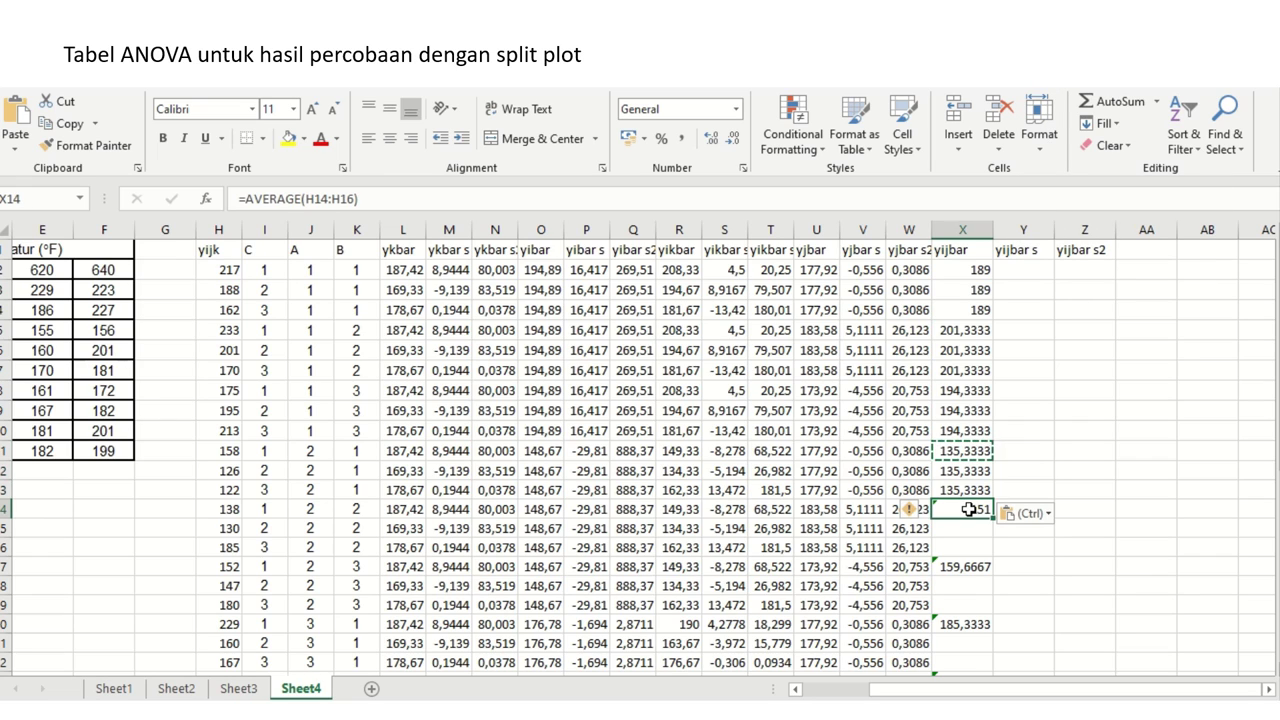
pyautogui.press('Escape')
pyautogui.hotkey('shift', 'Down')
pyautogui.hotkey('shift', 'Down')
pyautogui.hotkey('ctrl', 'c')
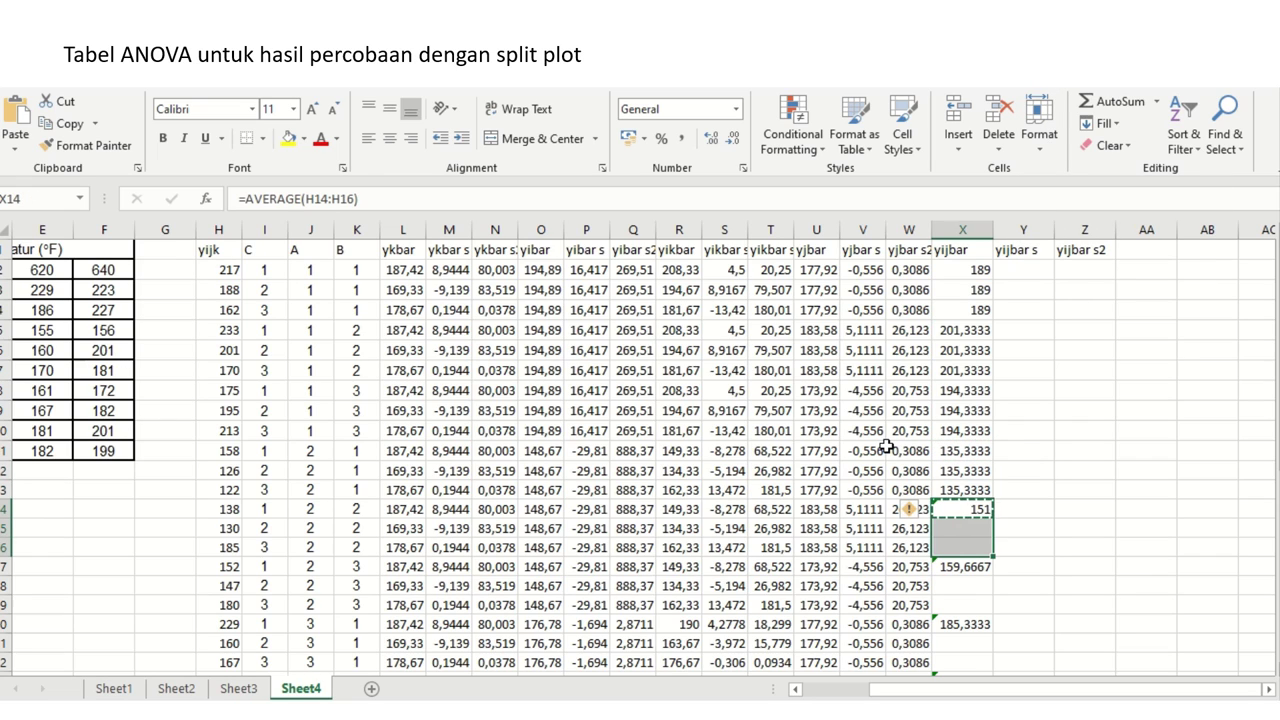
pyautogui.rightClick(960, 537)
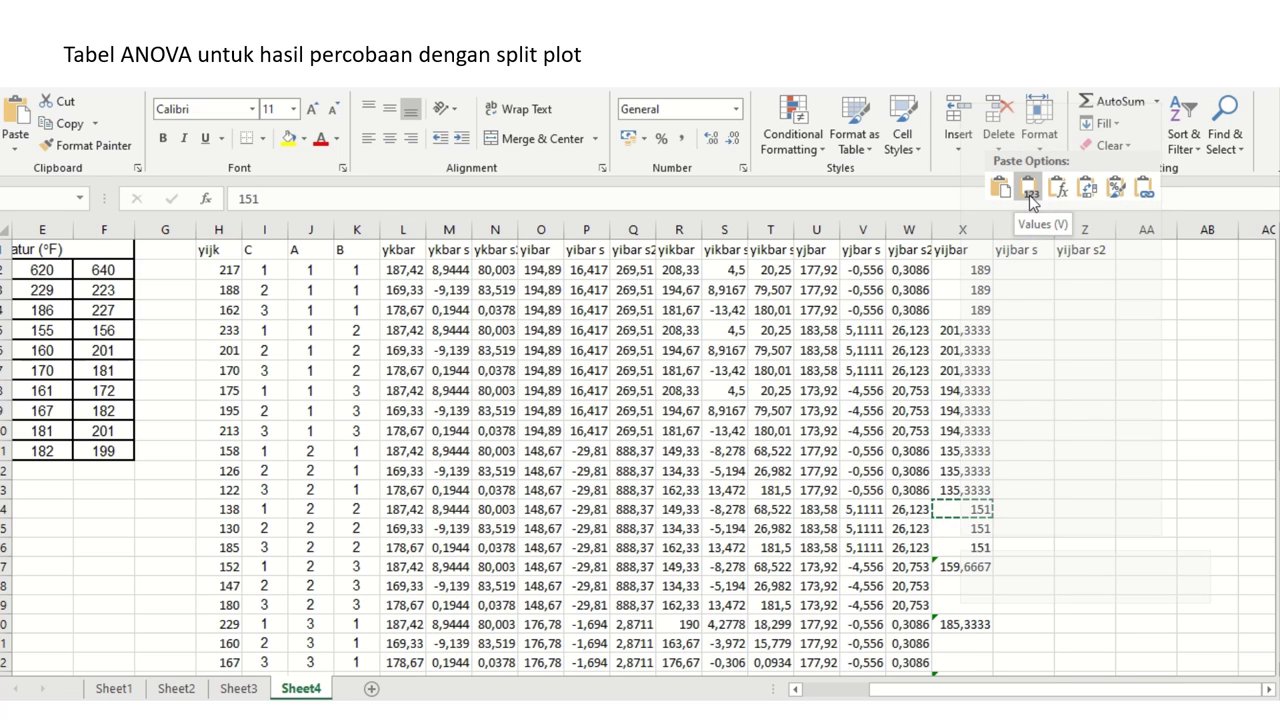
pyautogui.click(1030, 195)
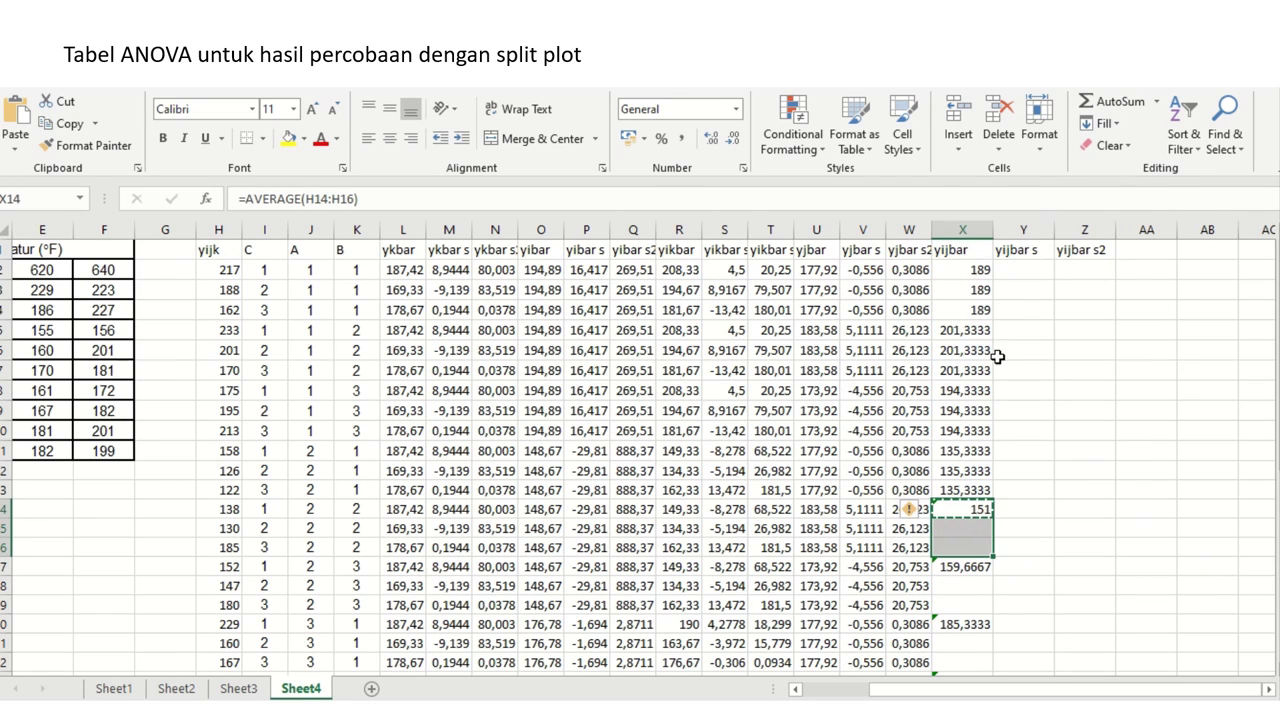
pyautogui.rightClick(968, 534)
pyautogui.click(1030, 195)
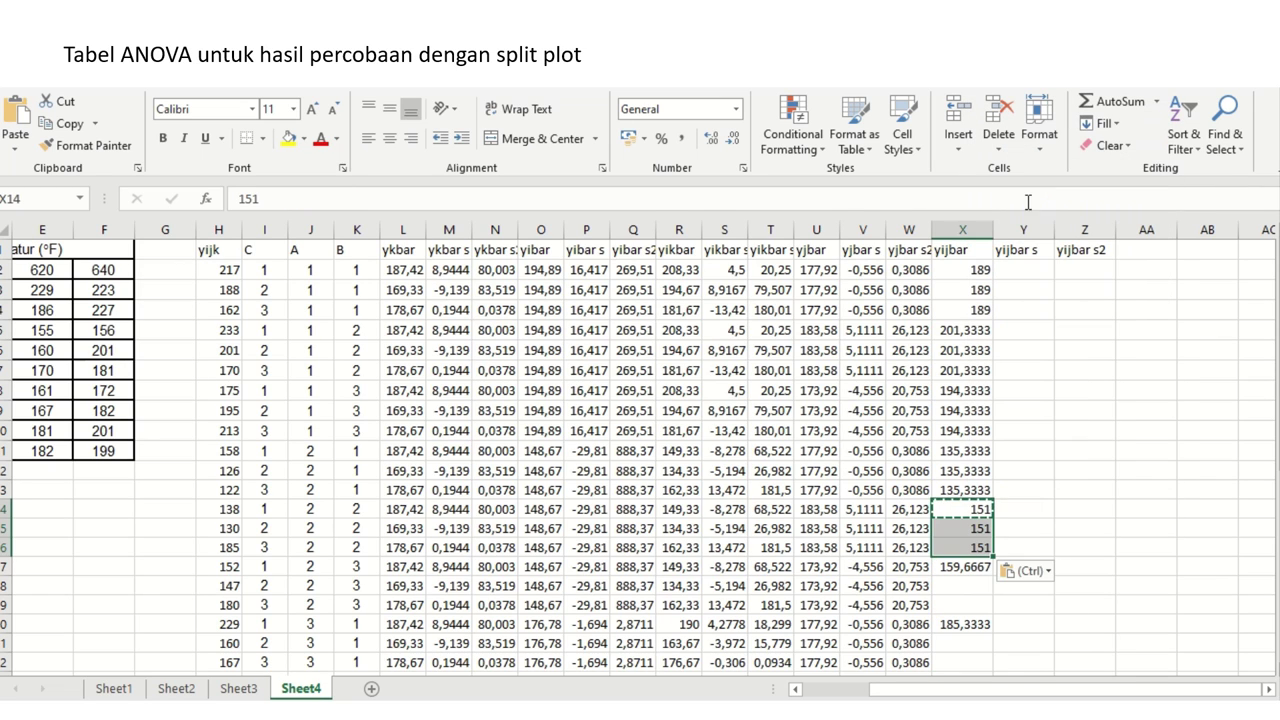
# - Copy the average in X17 and paste it as values over X17:X19
pyautogui.click(950, 567)
pyautogui.hotkey('ctrl', 'c')
pyautogui.moveTo(950, 586); pyautogui.dragTo(960, 605)
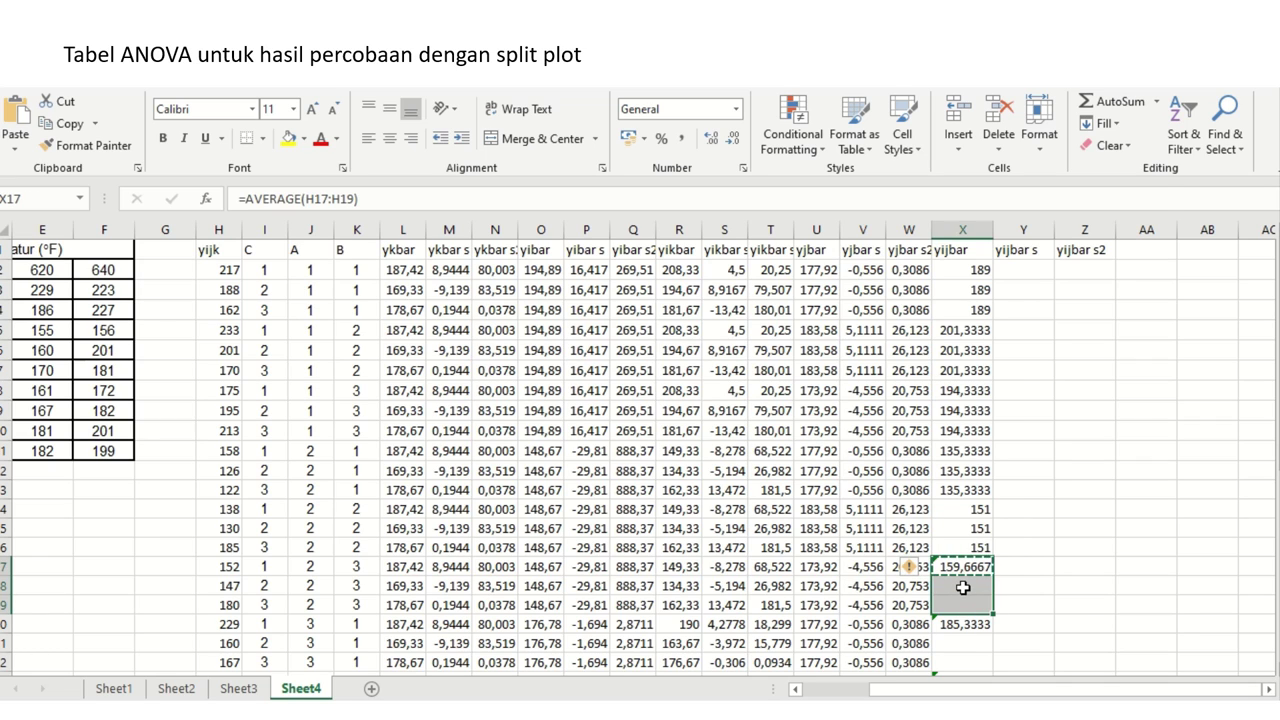
pyautogui.rightClick(963, 588)
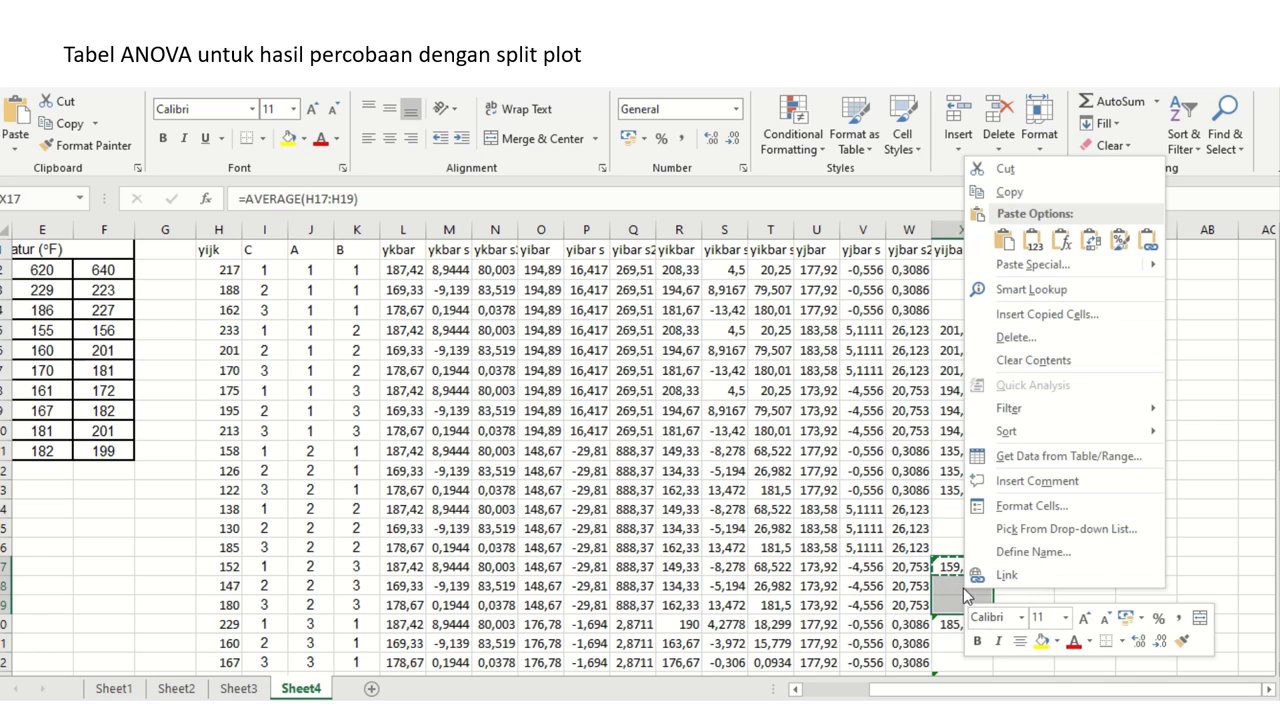
pyautogui.click(1034, 242)
# - Copy the average in X20 and paste it as values over X20:X22
pyautogui.press('Down')
pyautogui.press('Down')
pyautogui.hotkey('ctrl', 'v')
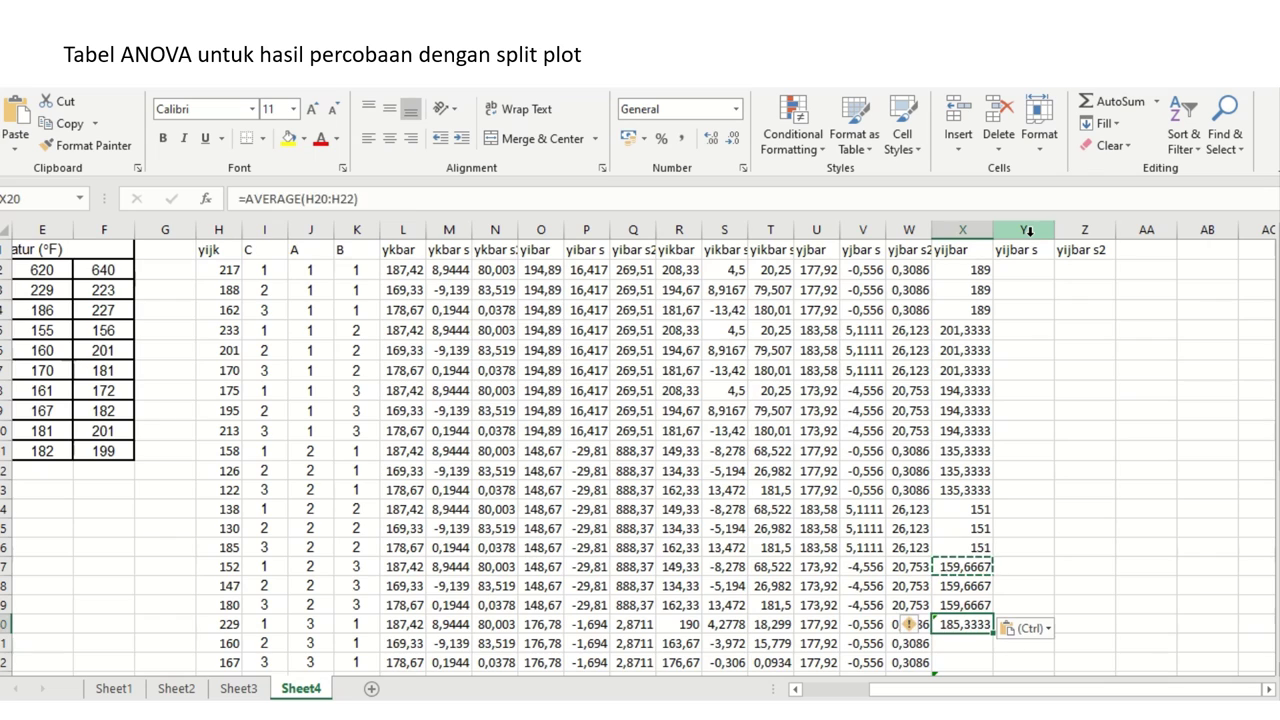
pyautogui.click(1023, 231)
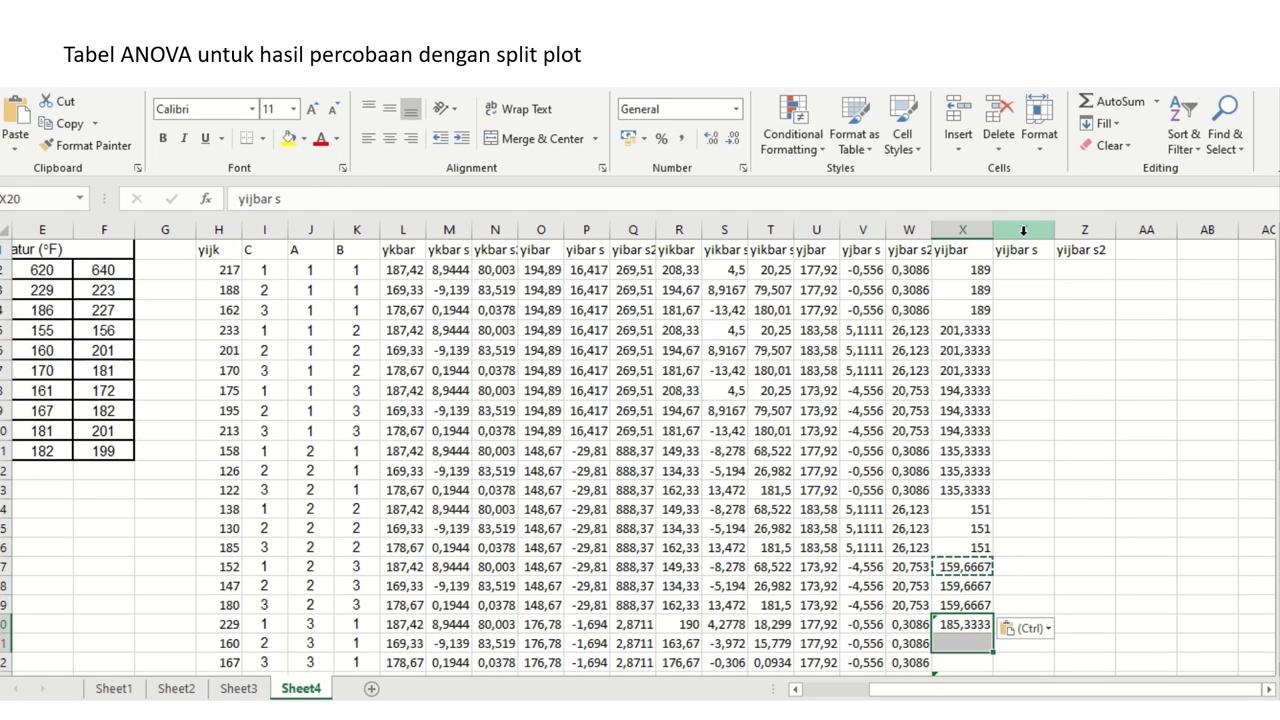
pyautogui.hotkey('ctrl', 'c')
pyautogui.hotkey('shift', 'Down')
pyautogui.hotkey('shift', 'Down')
pyautogui.hotkey('shift', 'Down')
pyautogui.hotkey('shift', 'Down')
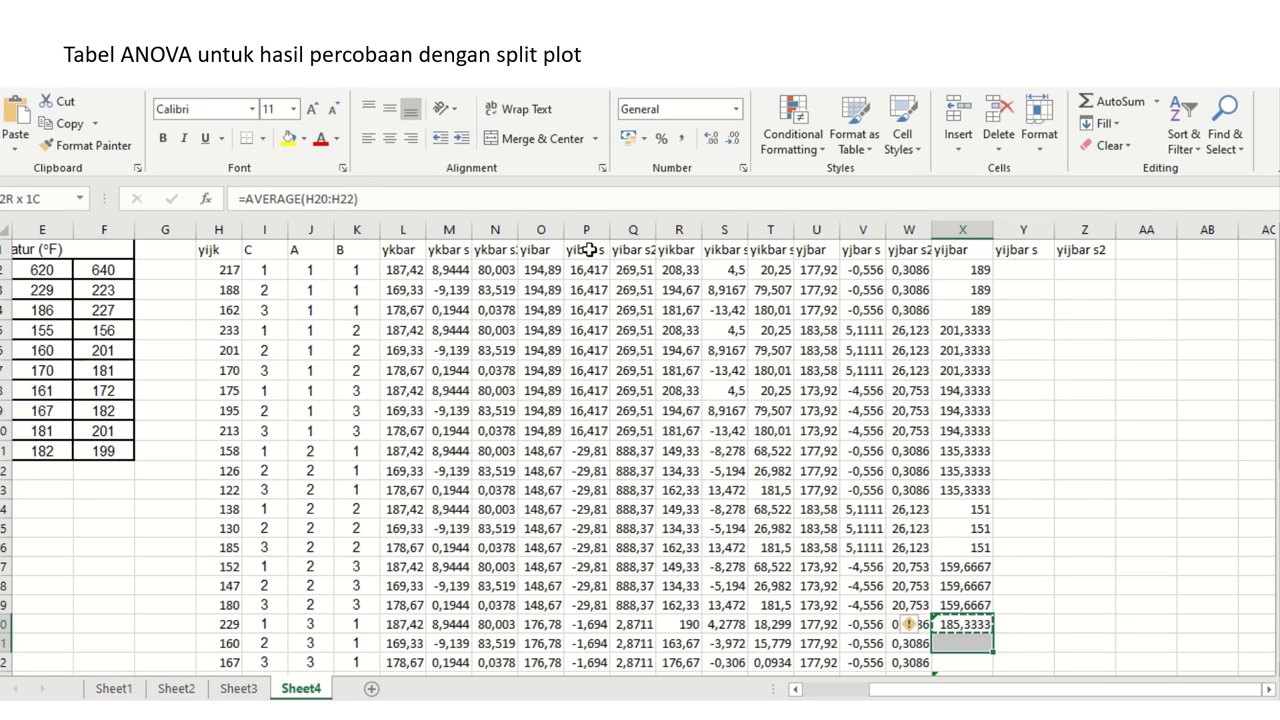
pyautogui.hotkey('shift', 'Up')
pyautogui.hotkey('shift', 'Up')
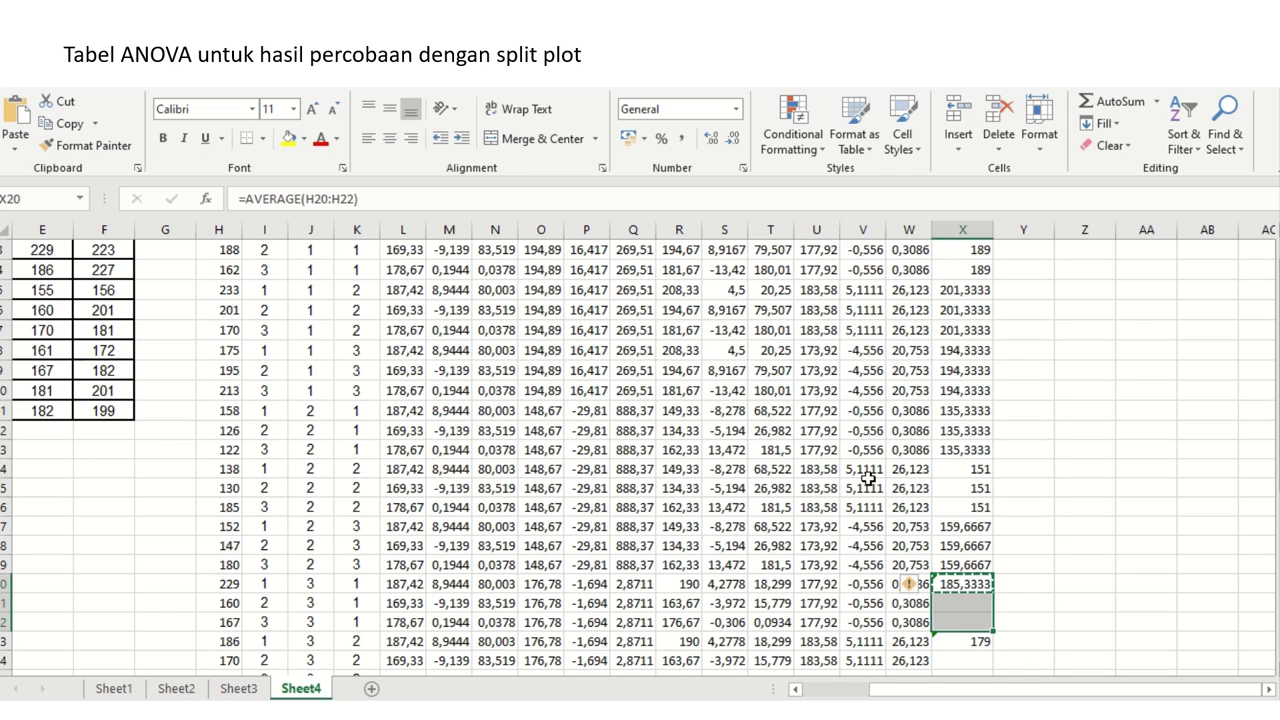
pyautogui.rightClick(966, 613)
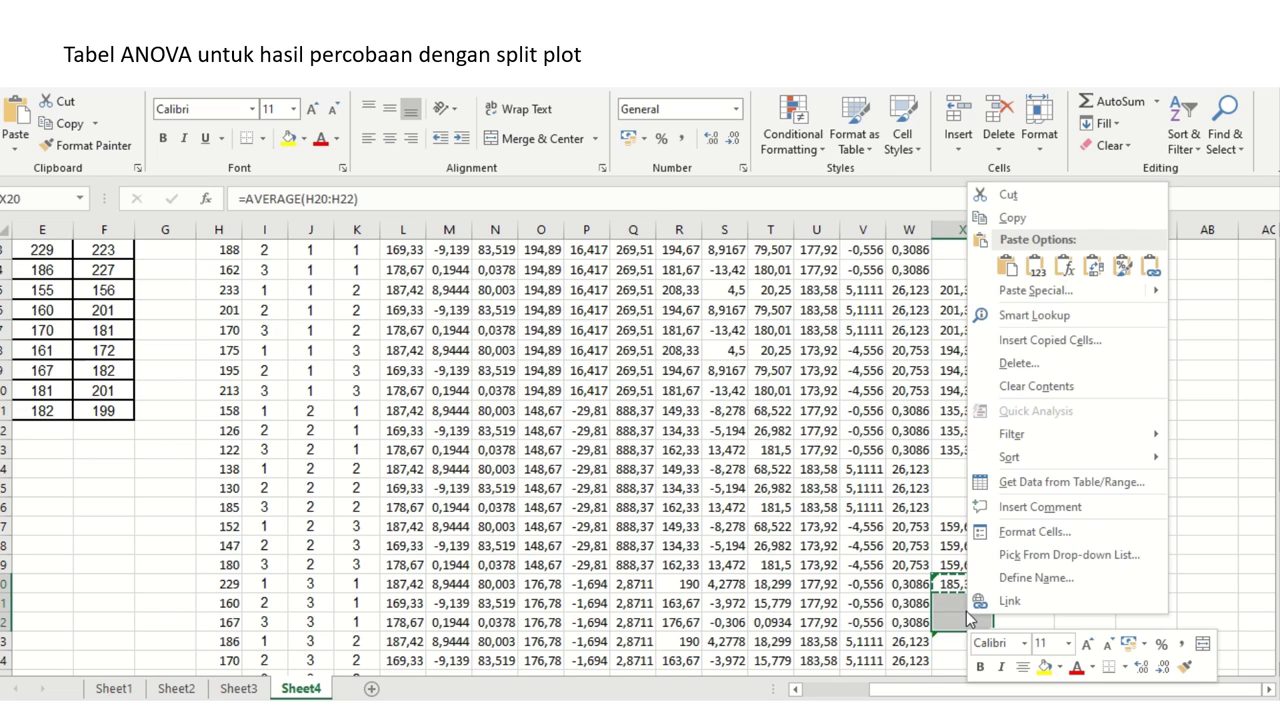
pyautogui.click(1035, 265)
pyautogui.click(1035, 265)
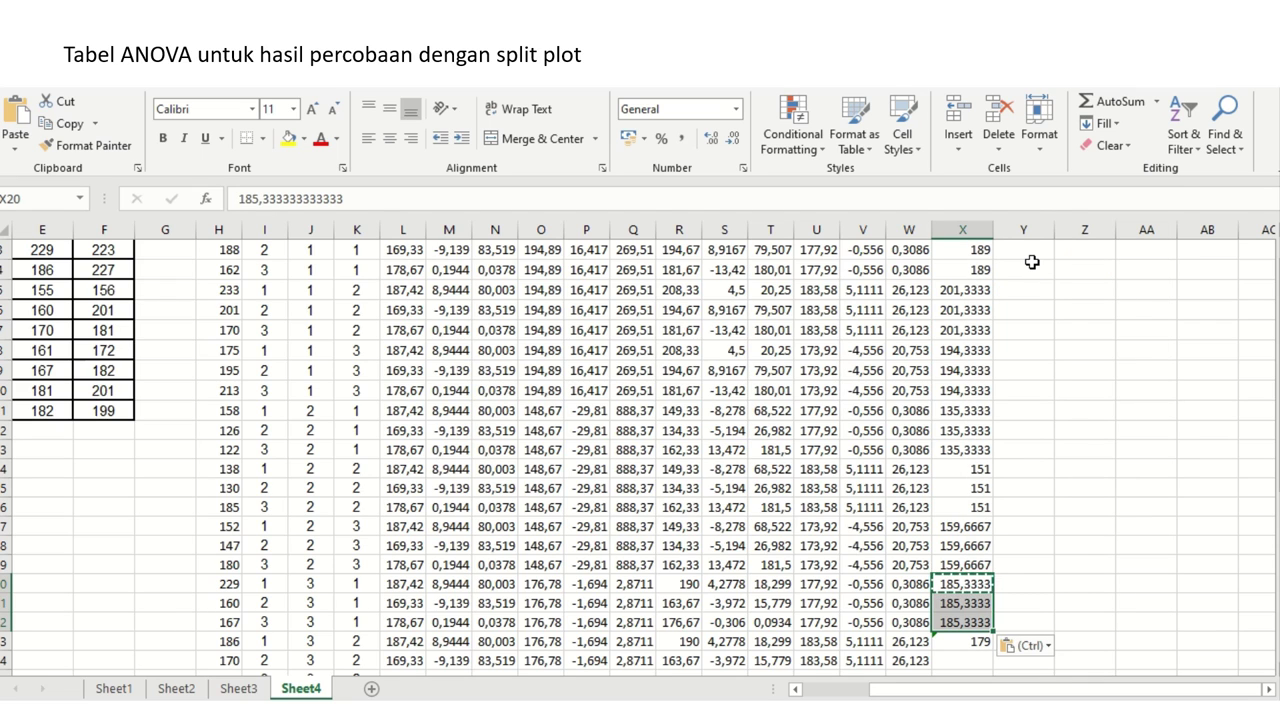
# - Copy the average in X23 and paste it as values over X23:X25
pyautogui.press('Down')
pyautogui.press('Down')
pyautogui.press('Down')
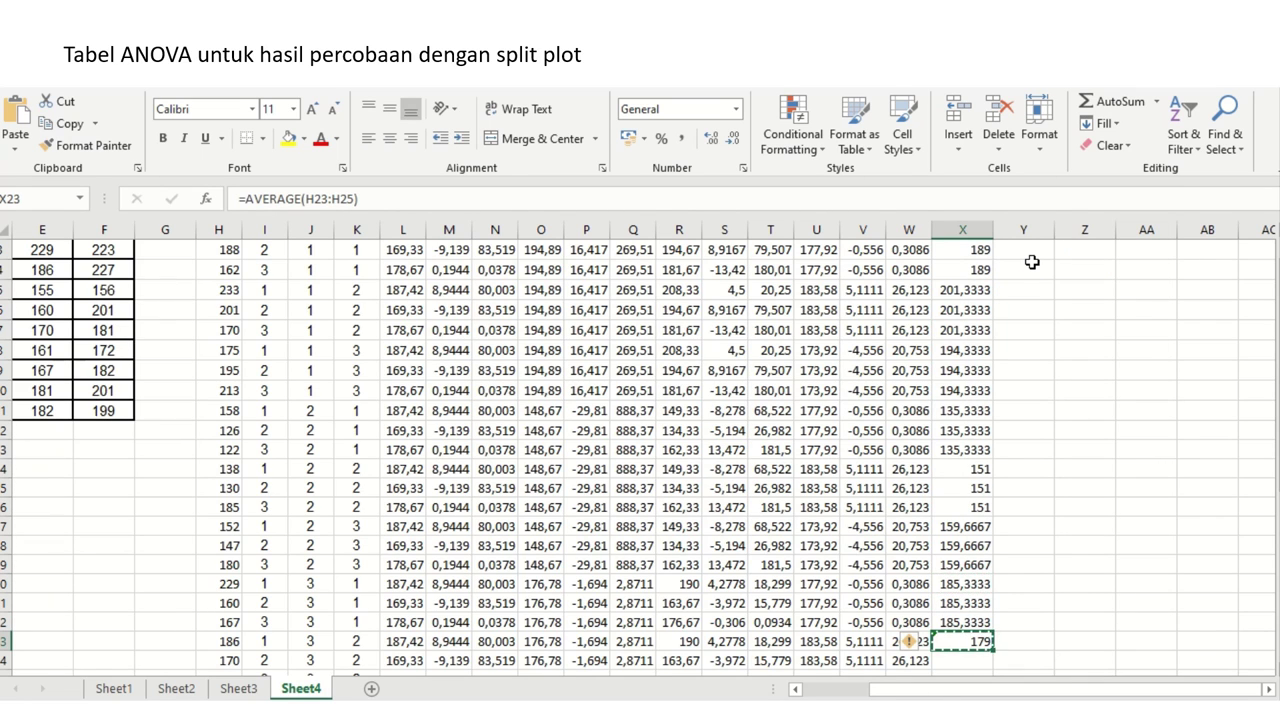
pyautogui.hotkey('shift', 'Down')
pyautogui.hotkey('shift', 'Down')
pyautogui.hotkey('shift', 'Down')
pyautogui.hotkey('shift', 'Up')
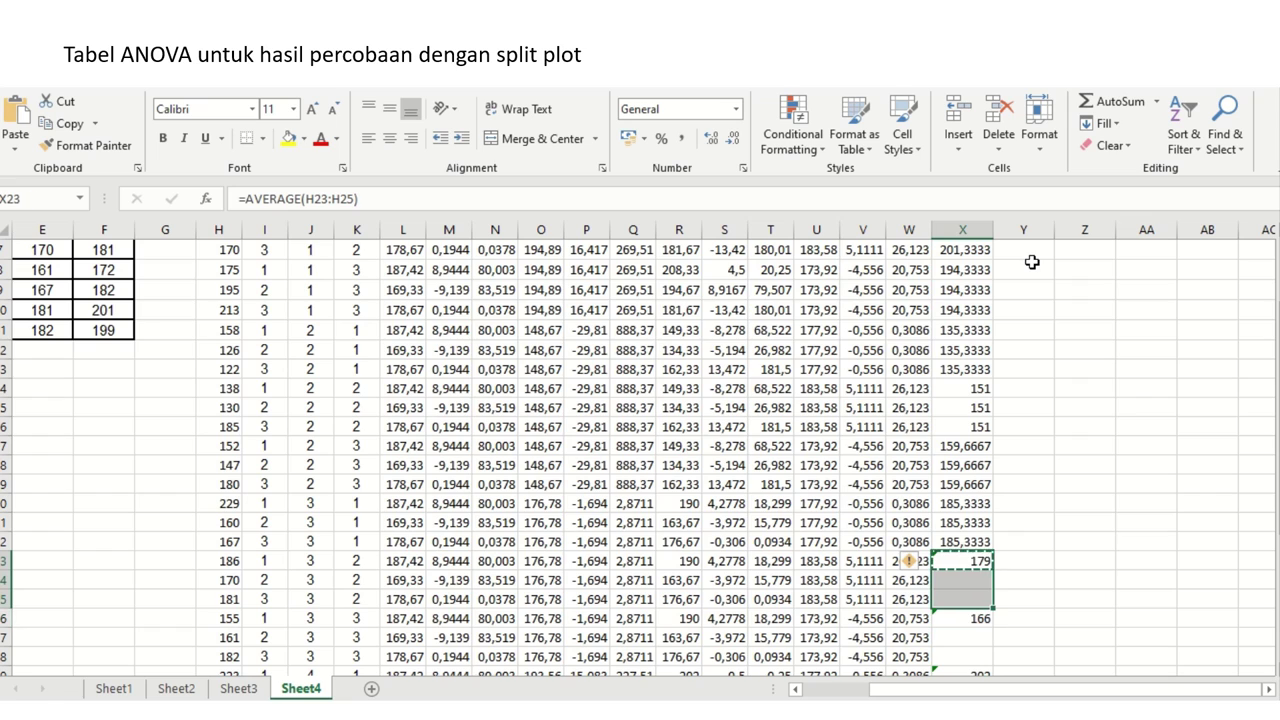
pyautogui.rightClick(961, 588)
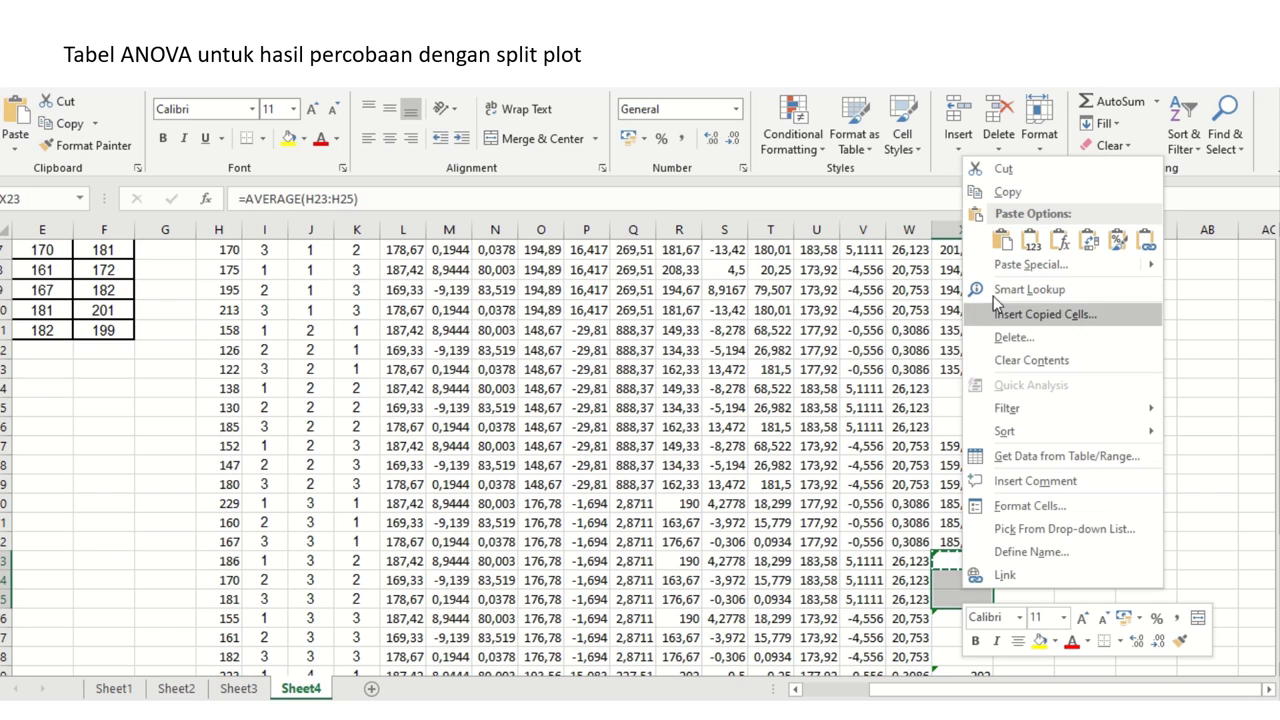
pyautogui.click(1030, 248)
# - Copy the average in X26 and paste it as values over X26:X28
pyautogui.press('Down')
pyautogui.press('Down')
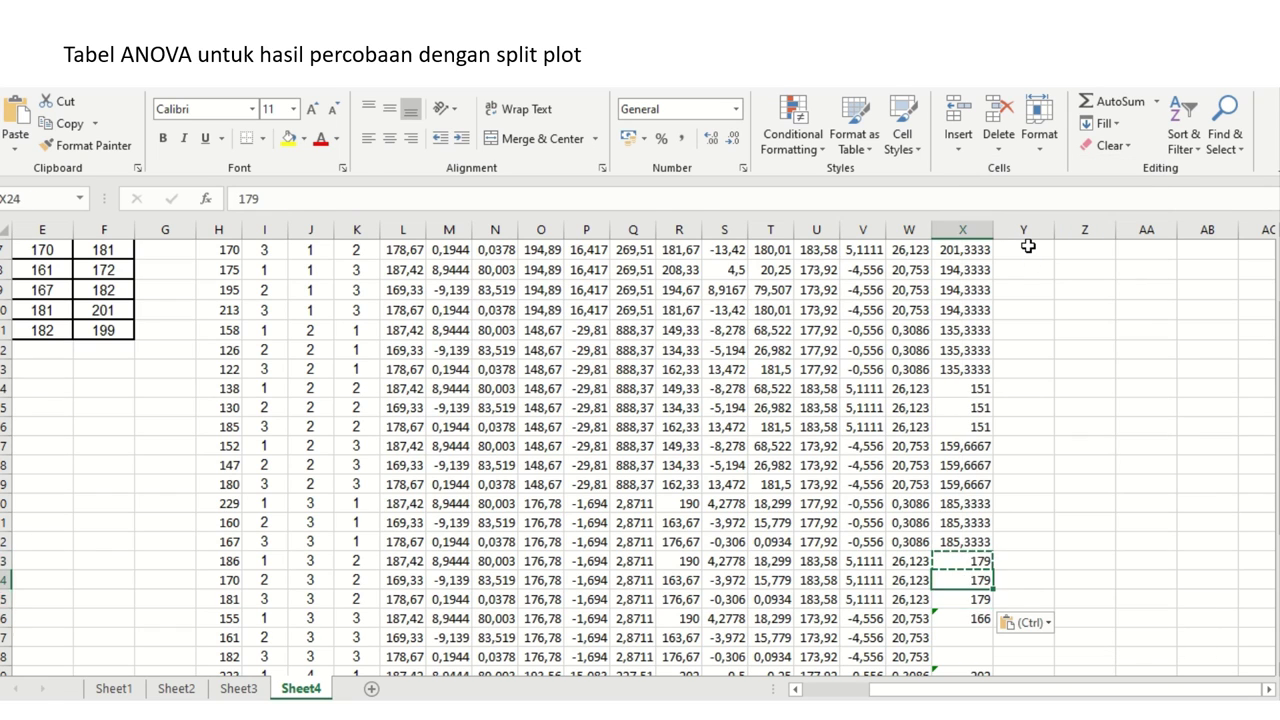
pyautogui.hotkey('shift', 'Down')
pyautogui.hotkey('shift', 'Down')
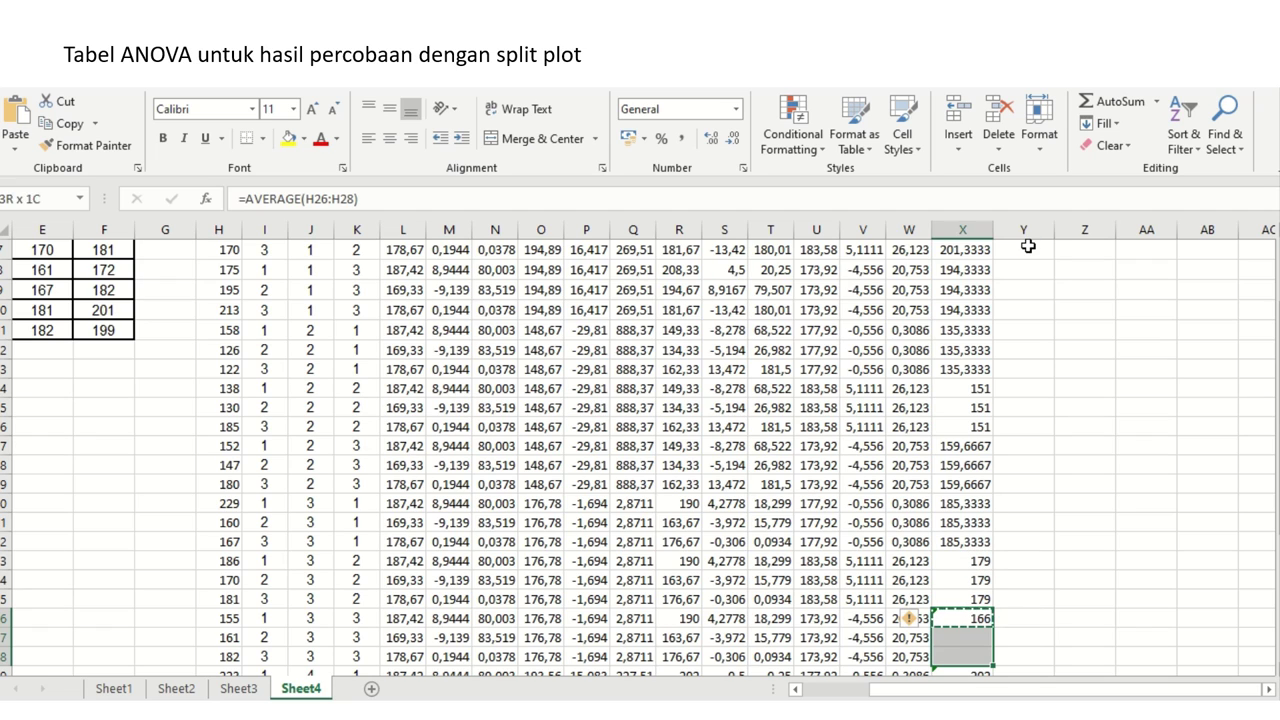
pyautogui.rightClick(975, 628)
pyautogui.click(1046, 284)
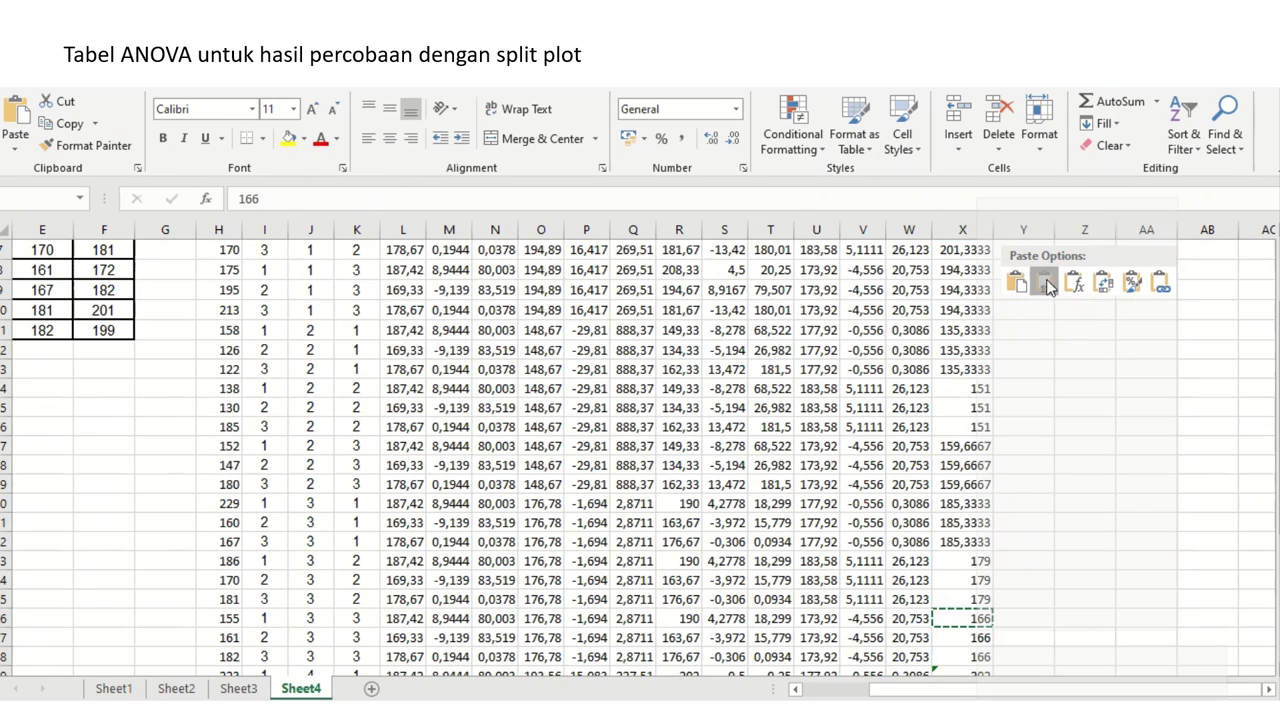
# - Copy the average in X29 and paste it as values over X29:X31
pyautogui.press('Down')
pyautogui.press('Down')
pyautogui.press('Down')
pyautogui.press('Down')
pyautogui.press('Down')
pyautogui.press('Down')
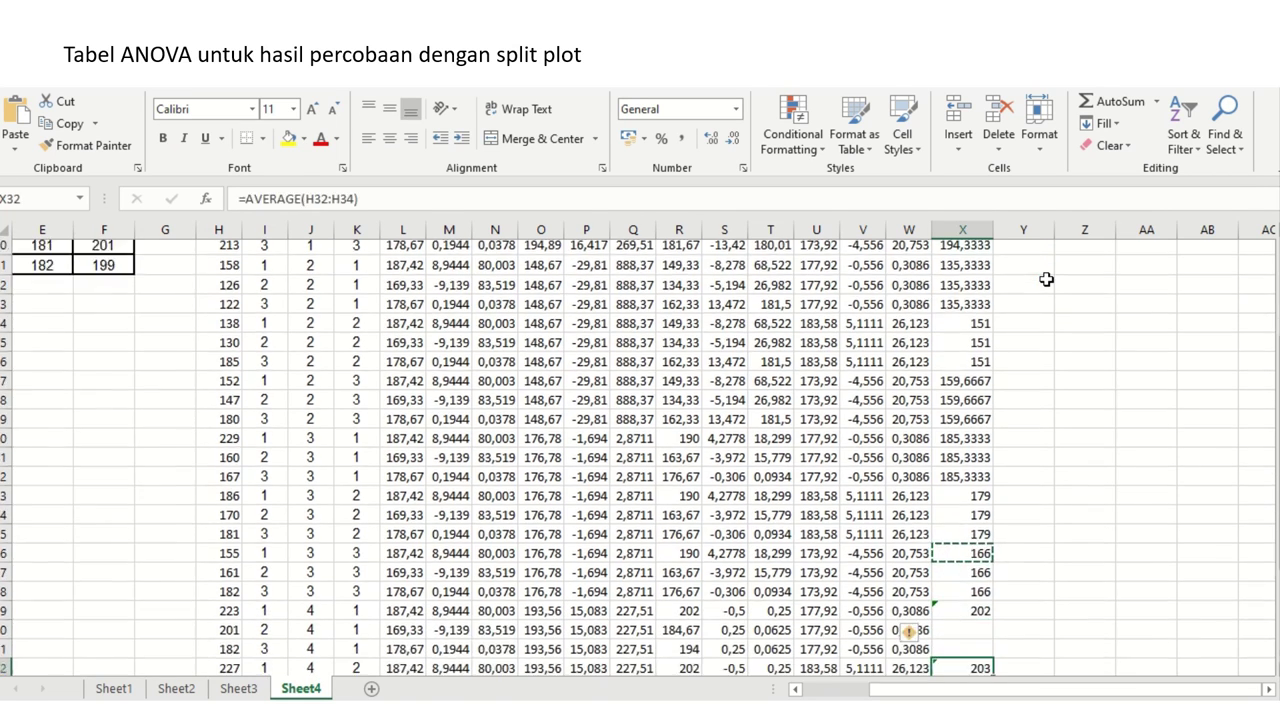
pyautogui.hotkey('ctrl', 'v')
pyautogui.press('Down')
pyautogui.press('Down')
pyautogui.press('Down')
pyautogui.hotkey('ctrl', 'v')
pyautogui.press('Down')
pyautogui.press('Down')
pyautogui.press('Up')
pyautogui.press('Up')
pyautogui.press('Up')
pyautogui.press('Up')
pyautogui.press('Up')
pyautogui.press('Up')
pyautogui.press('Up')
pyautogui.press('Up')
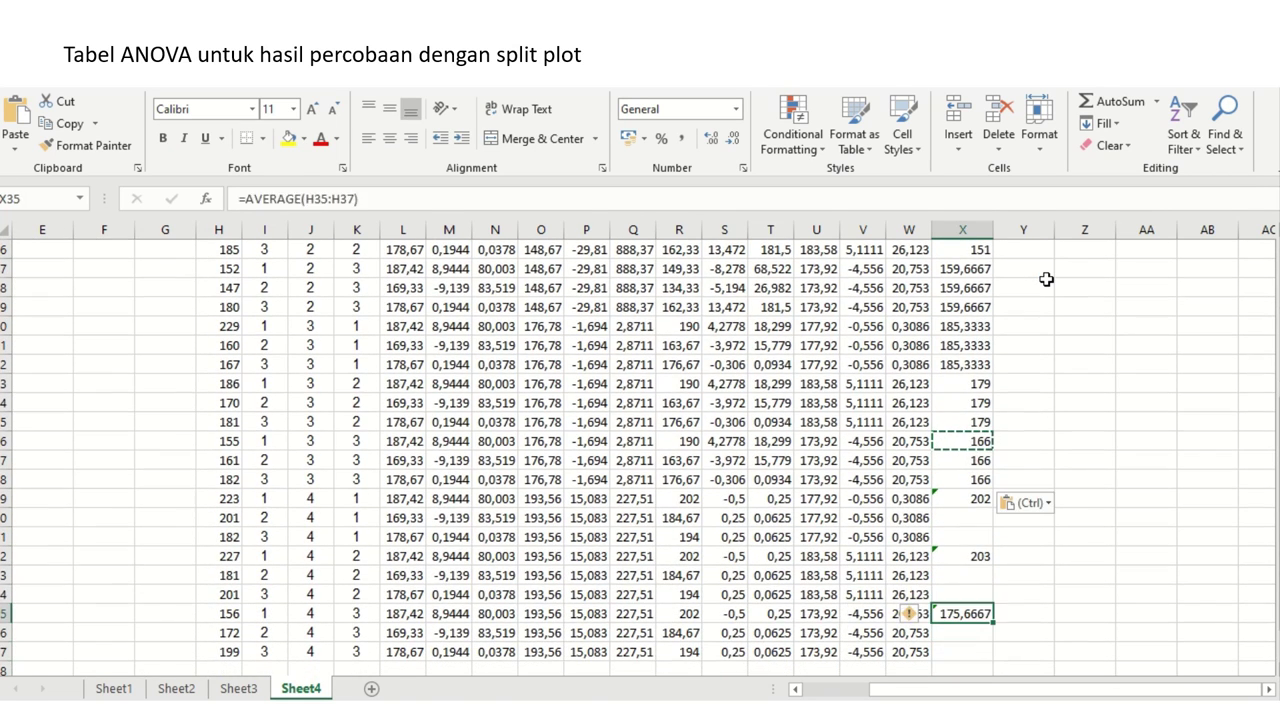
pyautogui.hotkey('ctrl', 'c')
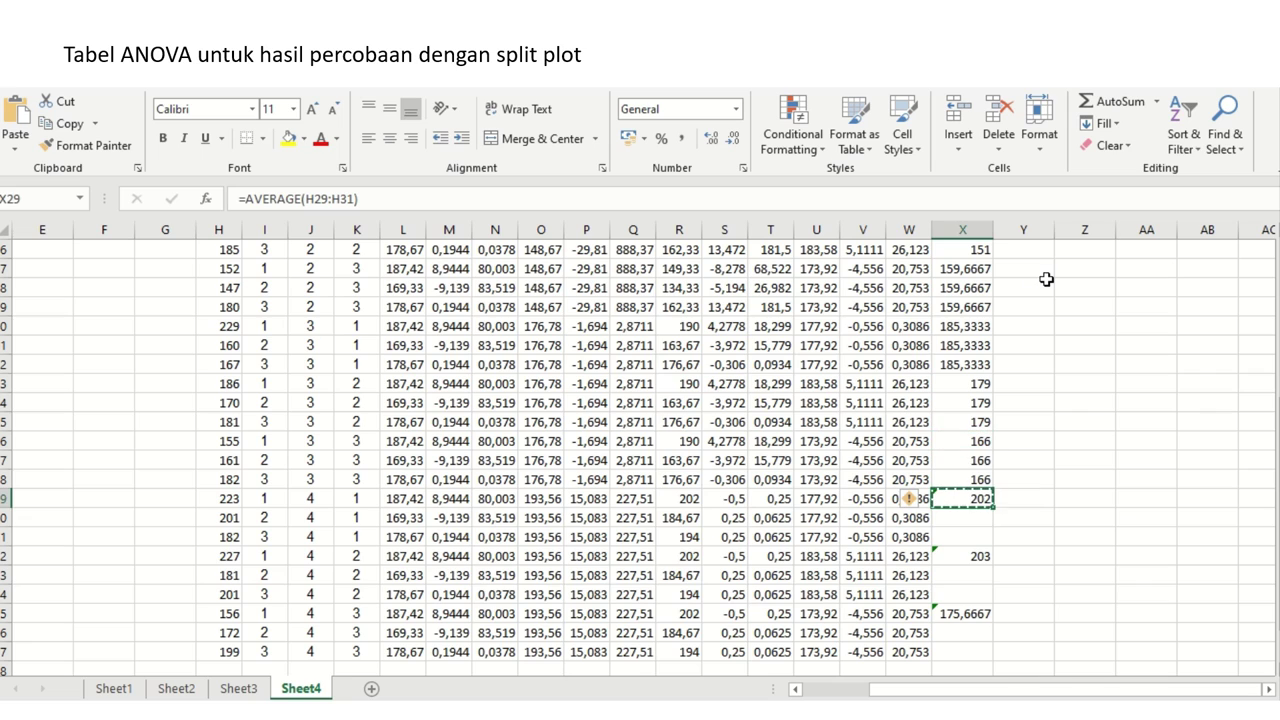
pyautogui.hotkey('shift', 'Down')
pyautogui.hotkey('shift', 'Down')
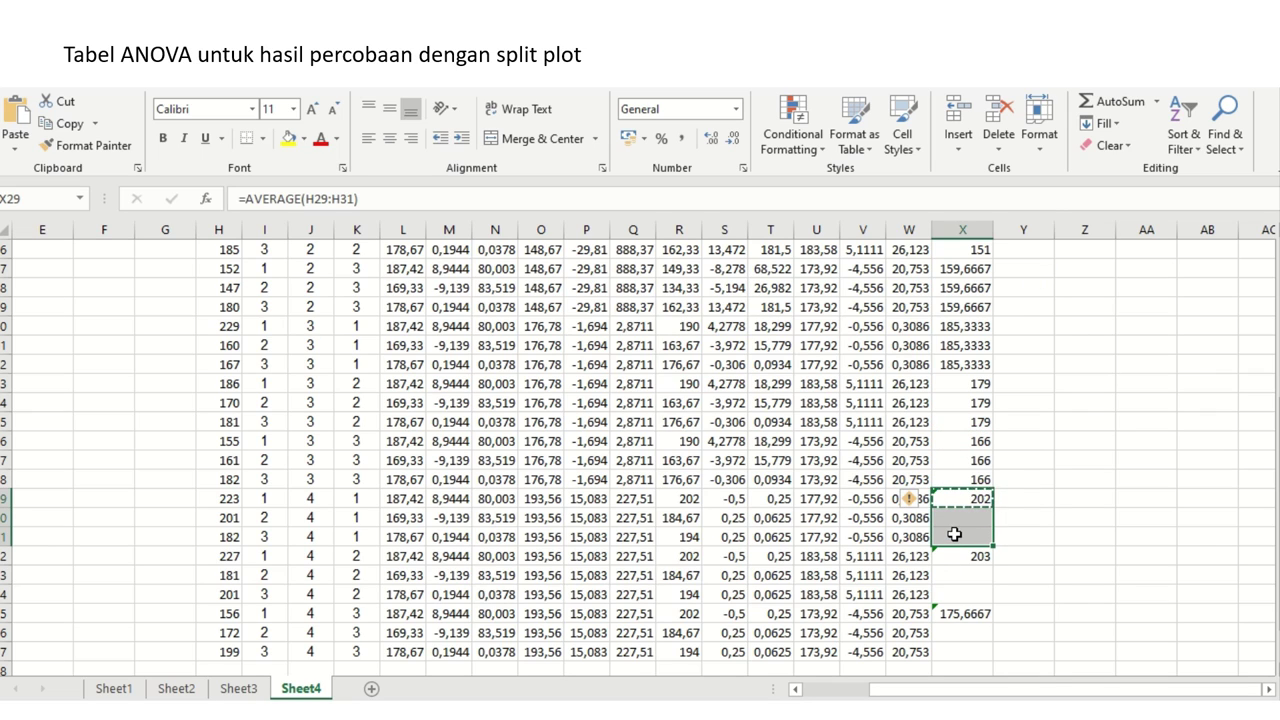
pyautogui.rightClick(951, 530)
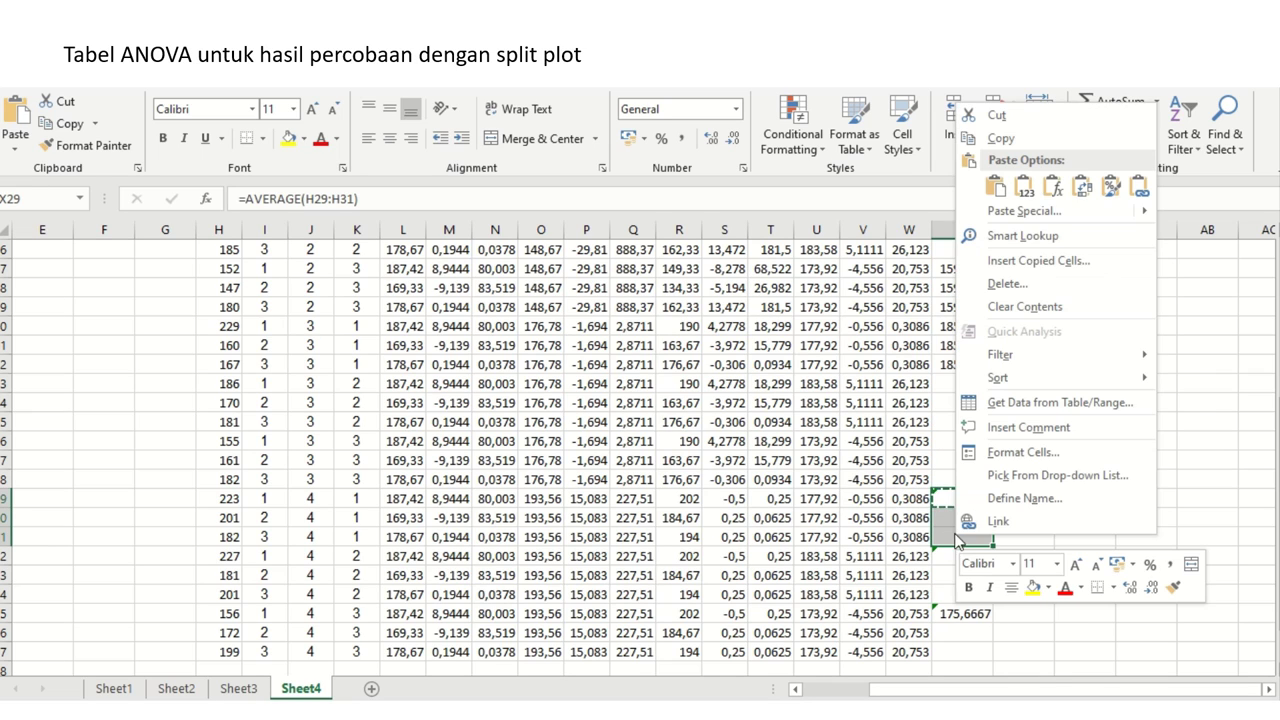
pyautogui.click(1024, 186)
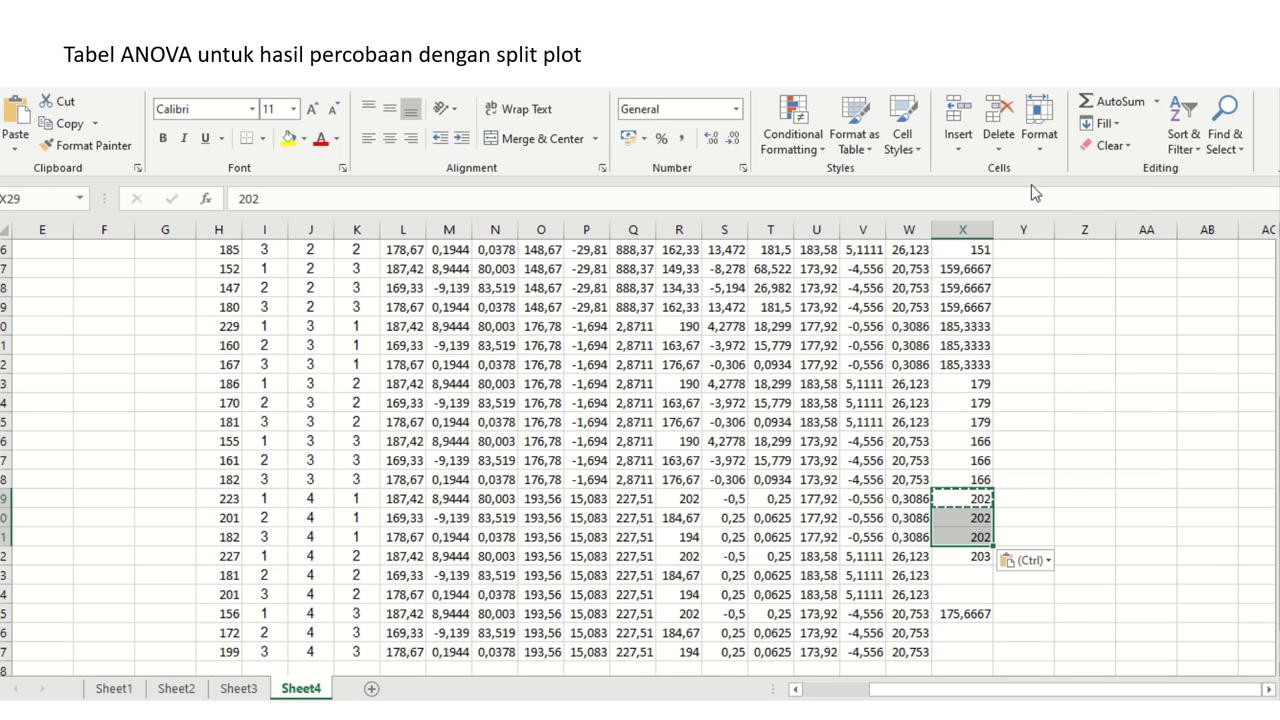
pyautogui.click(971, 553)
pyautogui.hotkey('ctrl', 'v')
pyautogui.hotkey('ctrl', 'c')
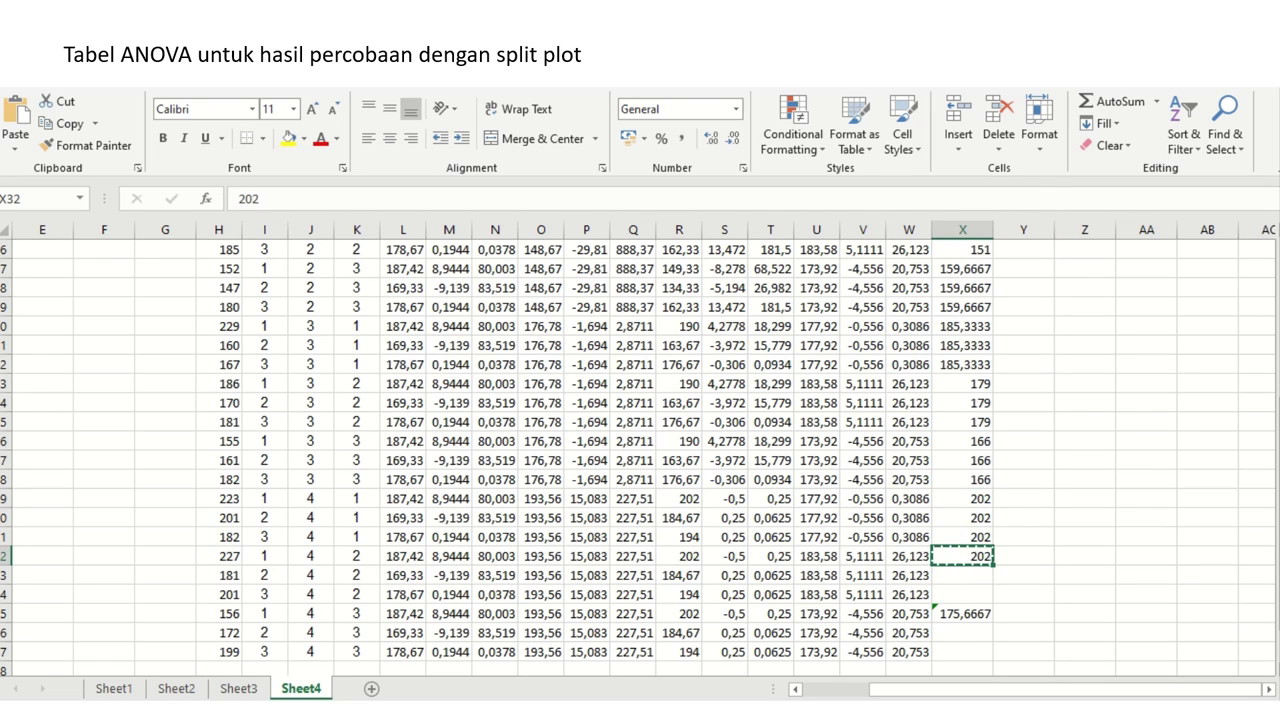
pyautogui.hotkey('ctrl', 'z')
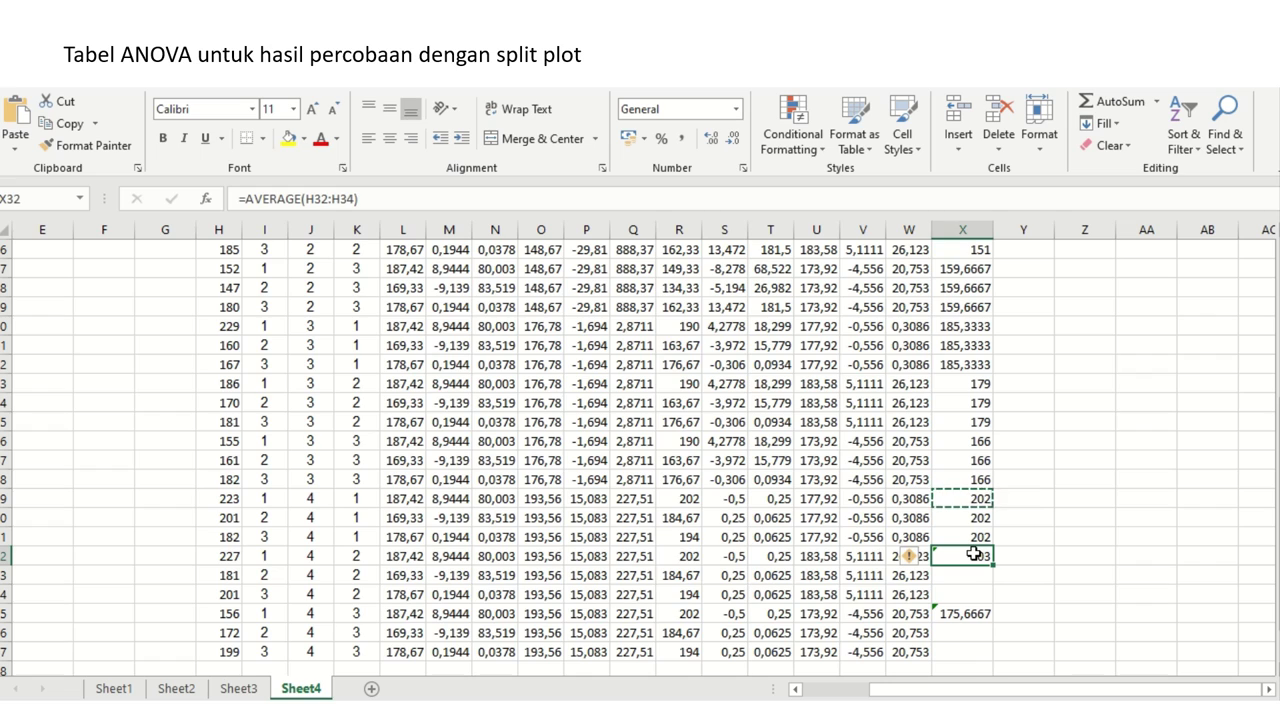
# - Copy the average in X32 and paste it as values over X32:X34
pyautogui.moveTo(978, 556); pyautogui.dragTo(982, 598)
pyautogui.hotkey('ctrl', 'c')
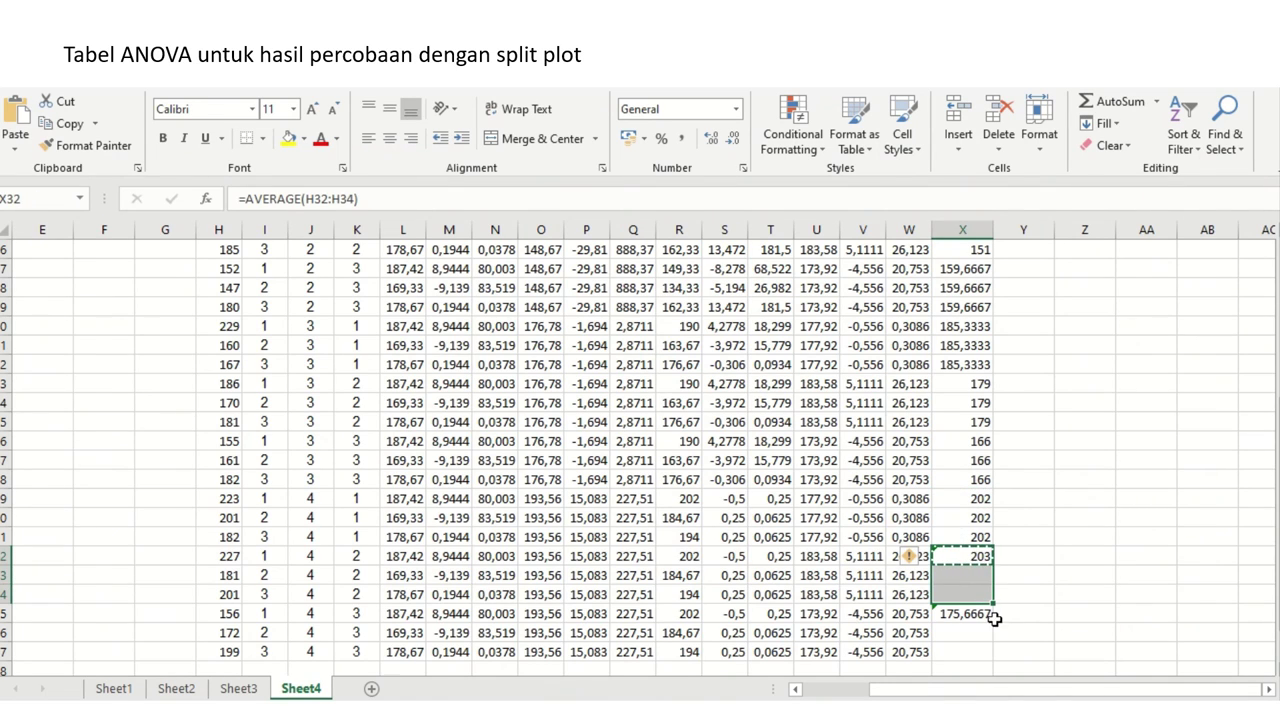
pyautogui.rightClick(960, 585)
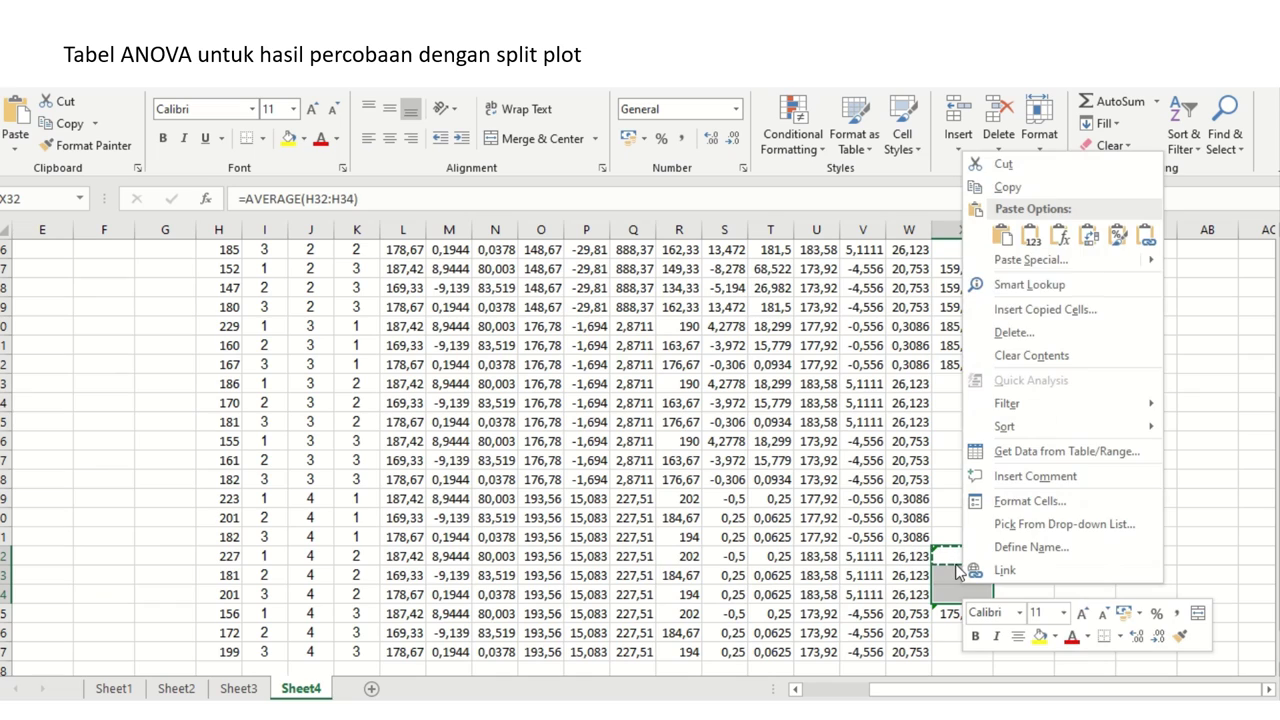
pyautogui.click(1031, 236)
# - Copy the average in X35 and paste it as values over X35:X37
pyautogui.hotkey('ctrl', 'Down')
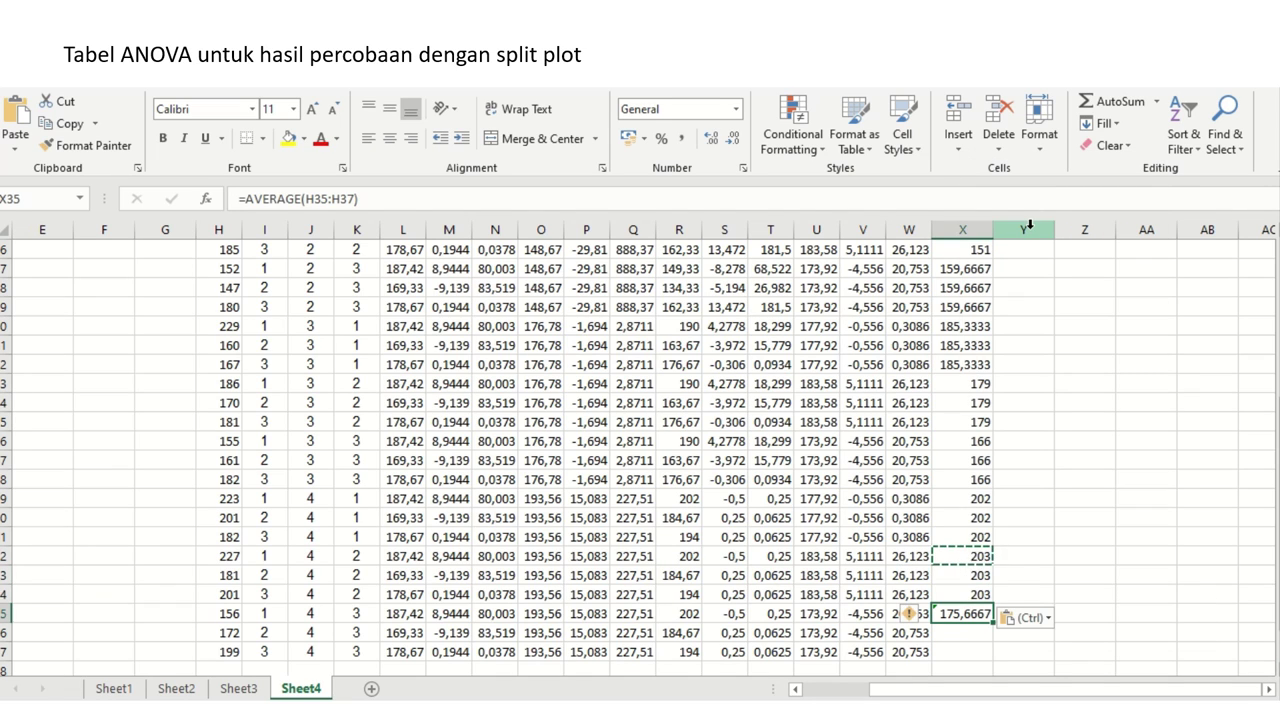
pyautogui.hotkey('ctrl', 'c')
pyautogui.hotkey('shift', 'Down')
pyautogui.hotkey('shift', 'Down')
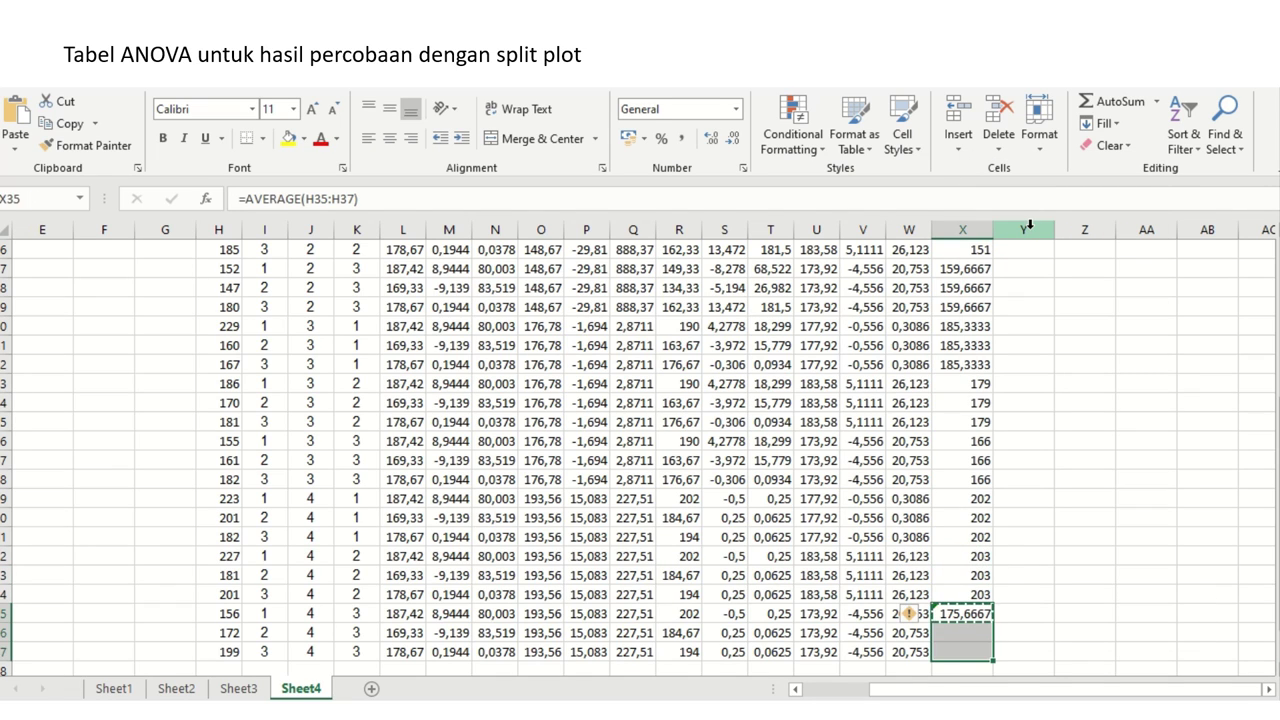
pyautogui.rightClick(967, 640)
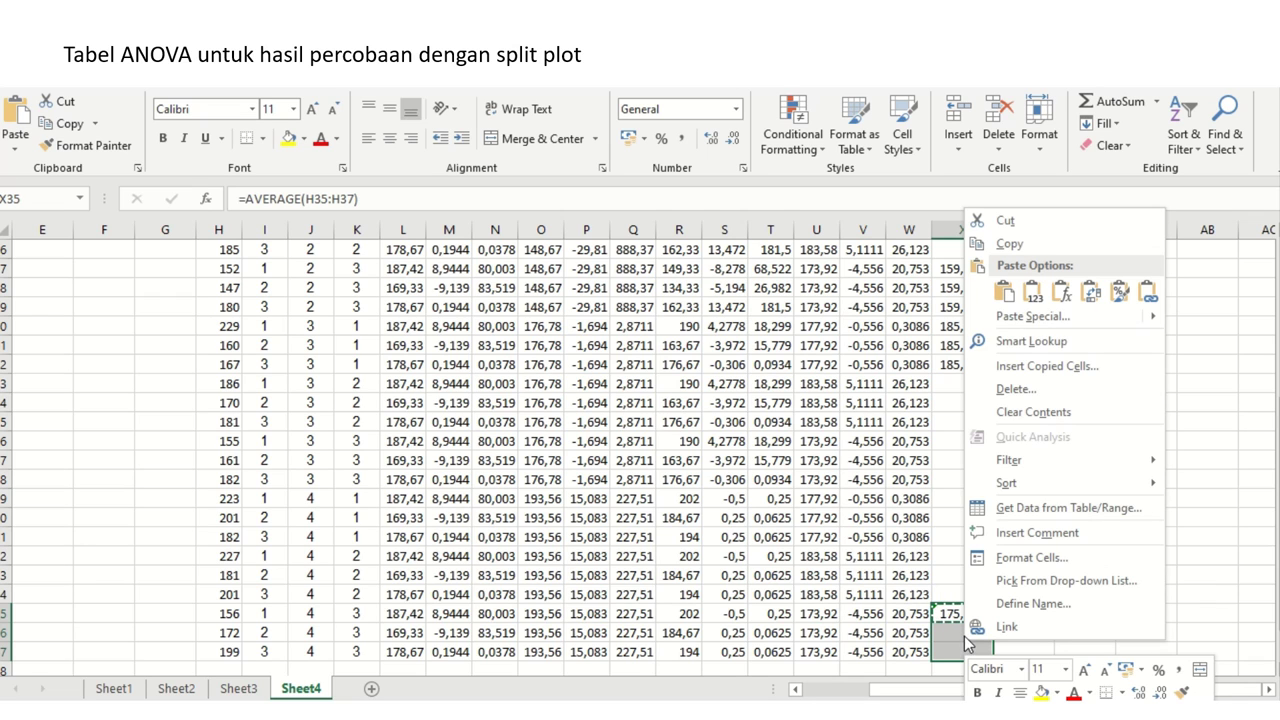
pyautogui.click(1034, 292)
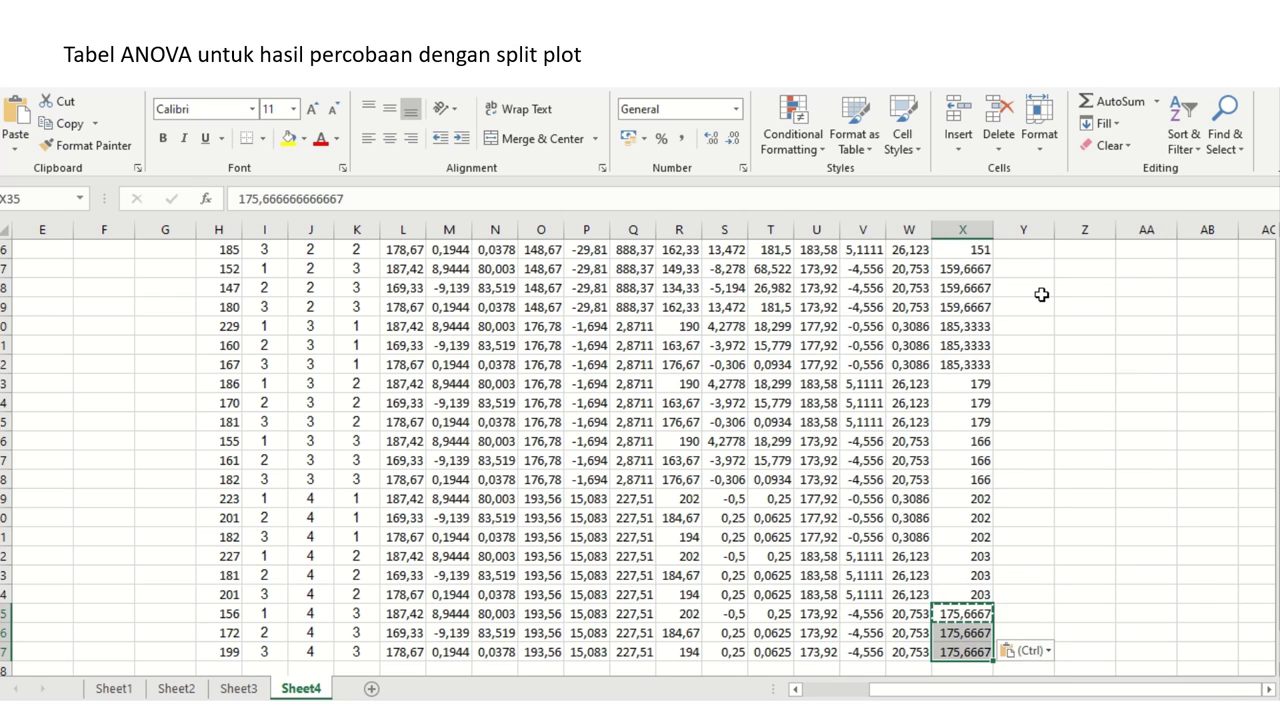
# - Enter the formula =X2-O2-U2+X39 in Y2 of the yijbar s column
pyautogui.scroll(-1, 1041, 294)
pyautogui.press('Down')
pyautogui.press('Down')
pyautogui.press('Down')
pyautogui.press('Down')
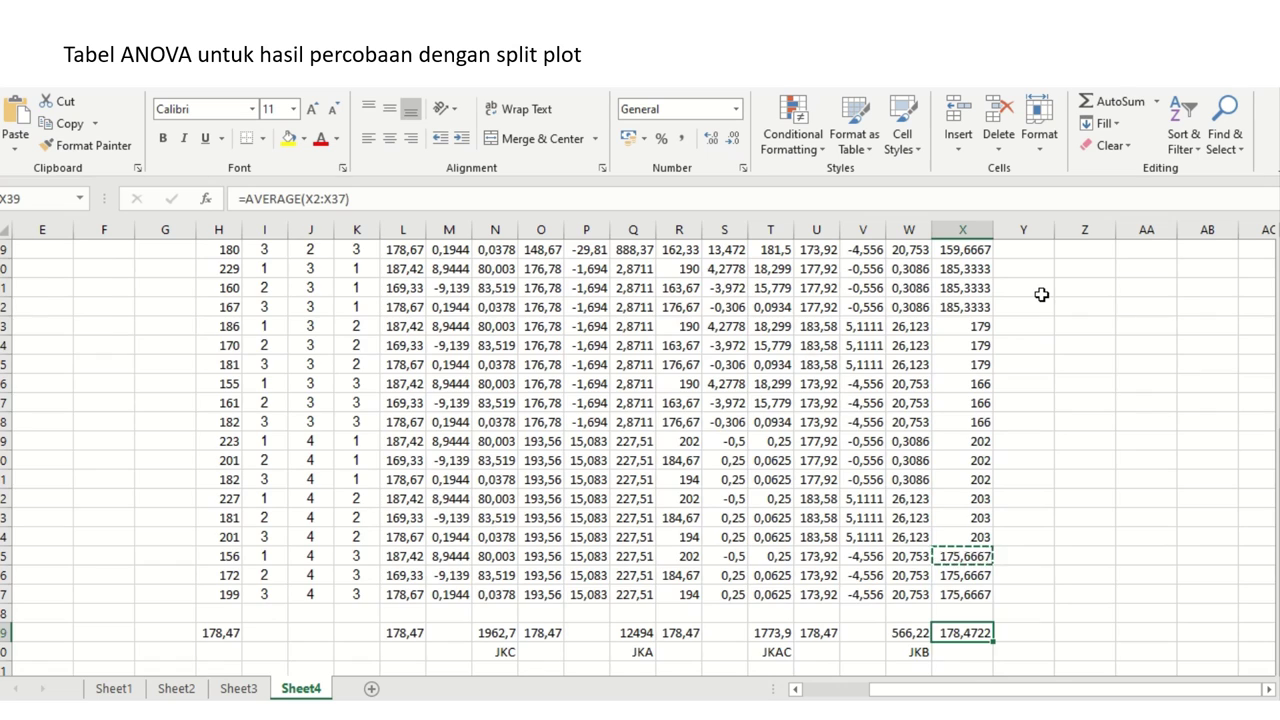
pyautogui.press('pageup')
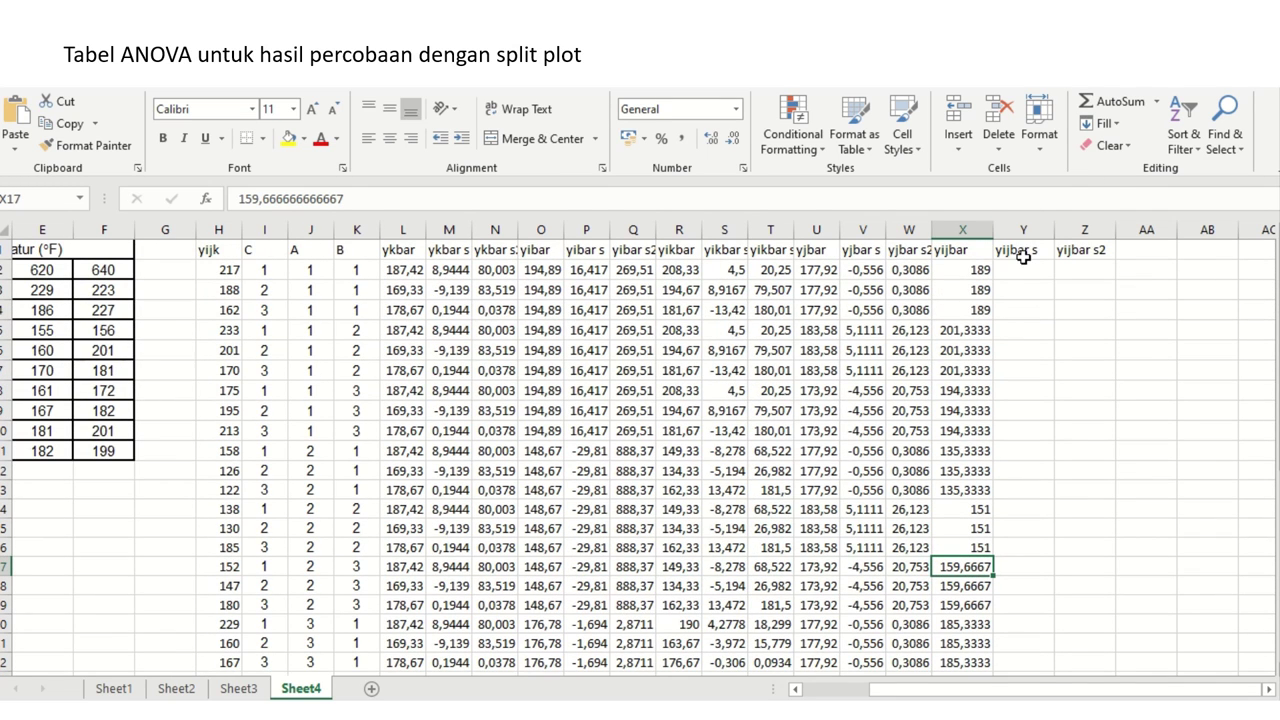
pyautogui.click(1024, 263)
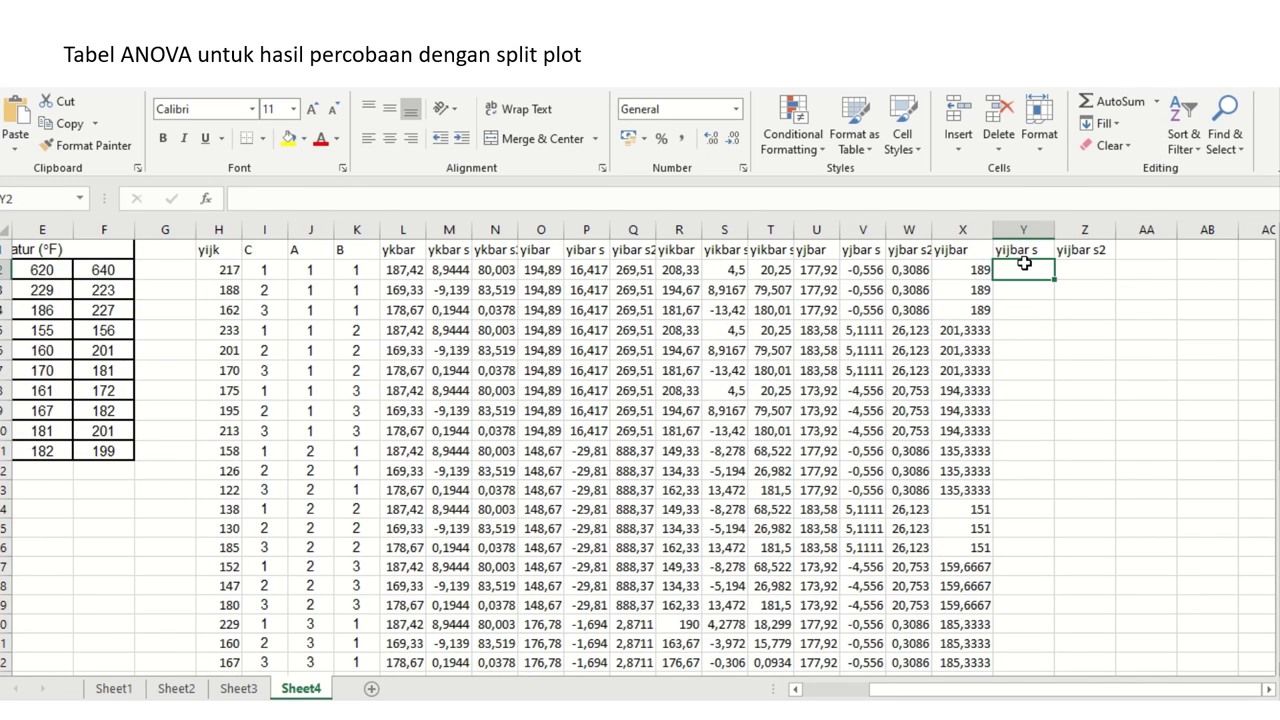
pyautogui.write('=')
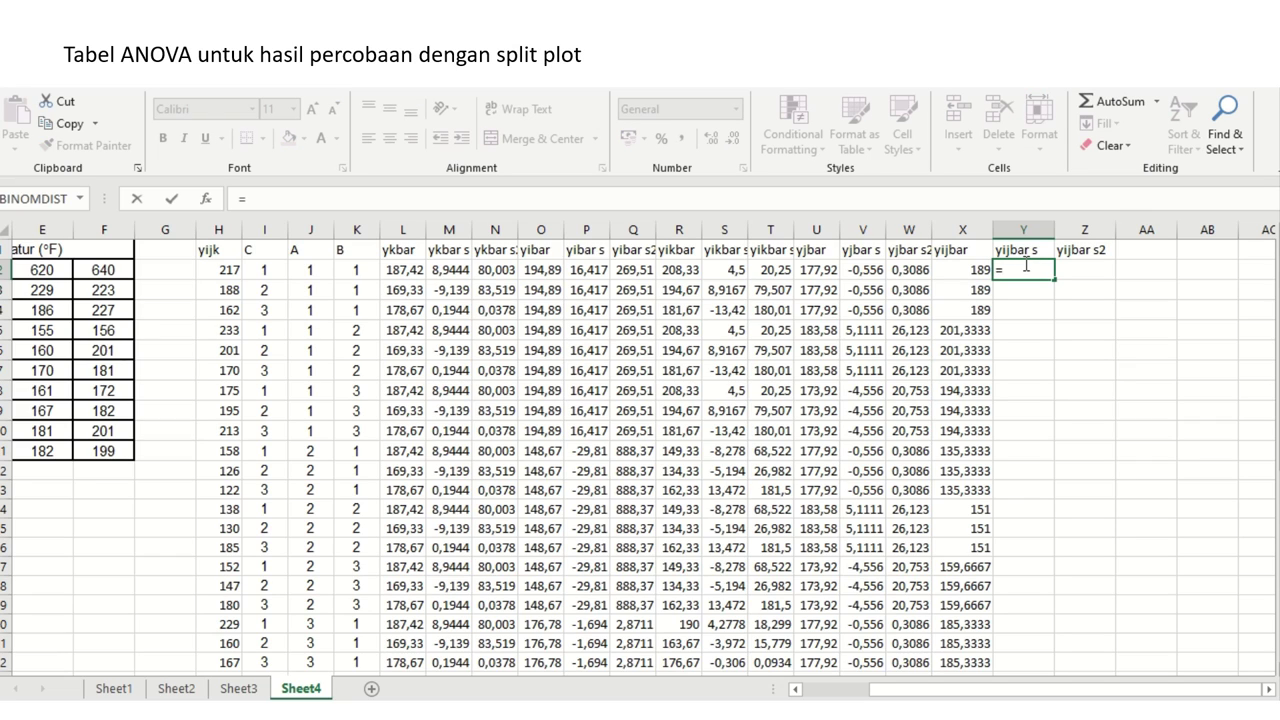
pyautogui.press('Left')
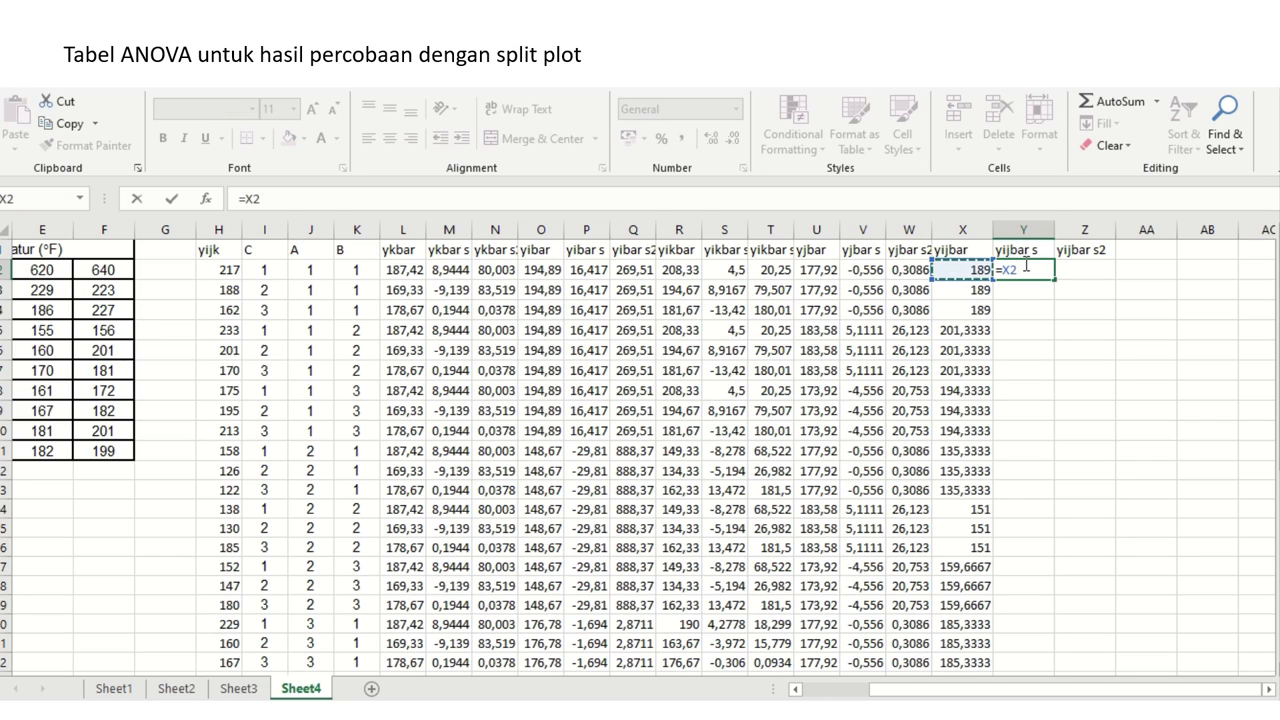
pyautogui.write('-')
pyautogui.click(543, 269)
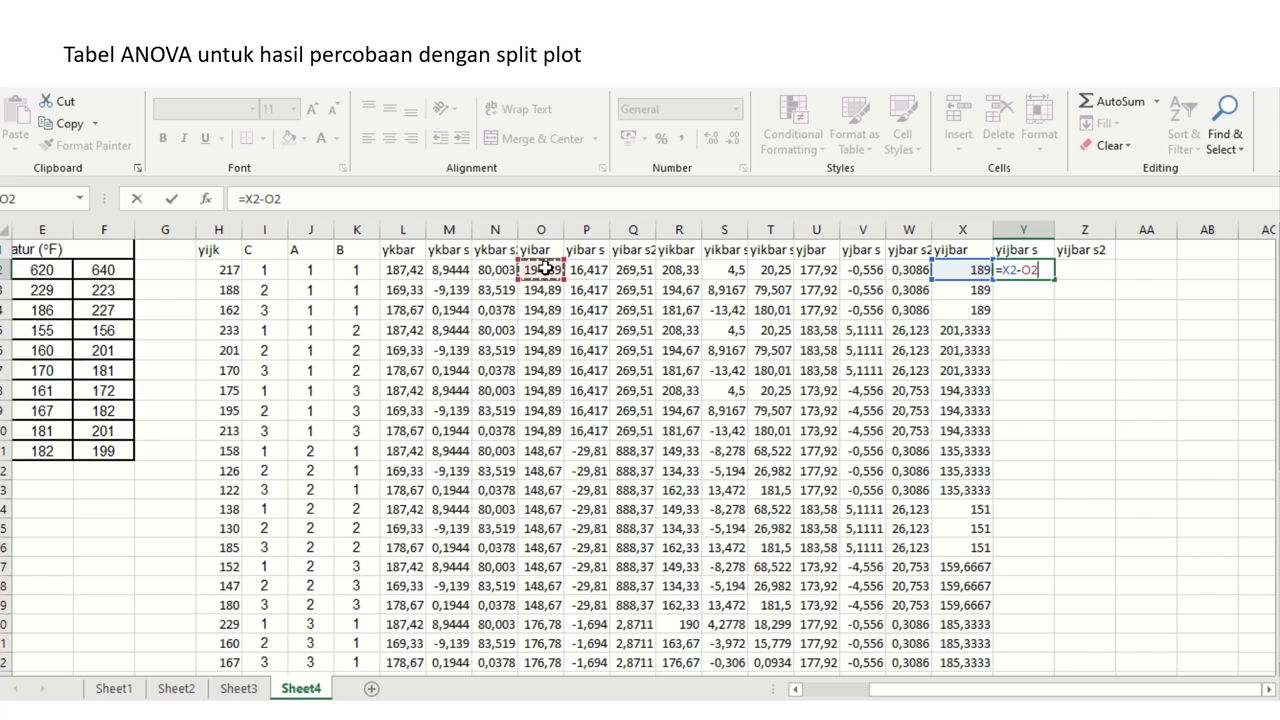
pyautogui.write('-')
pyautogui.click(813, 269)
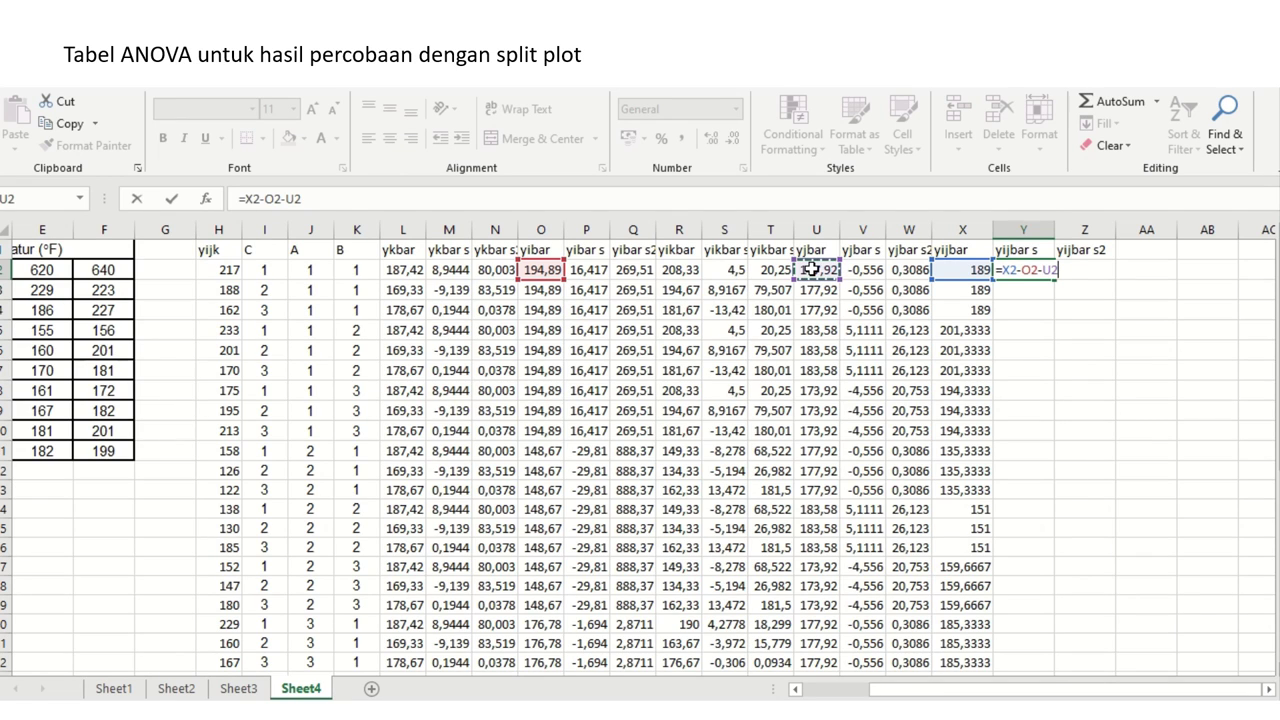
pyautogui.write('+')
pyautogui.click(946, 362)
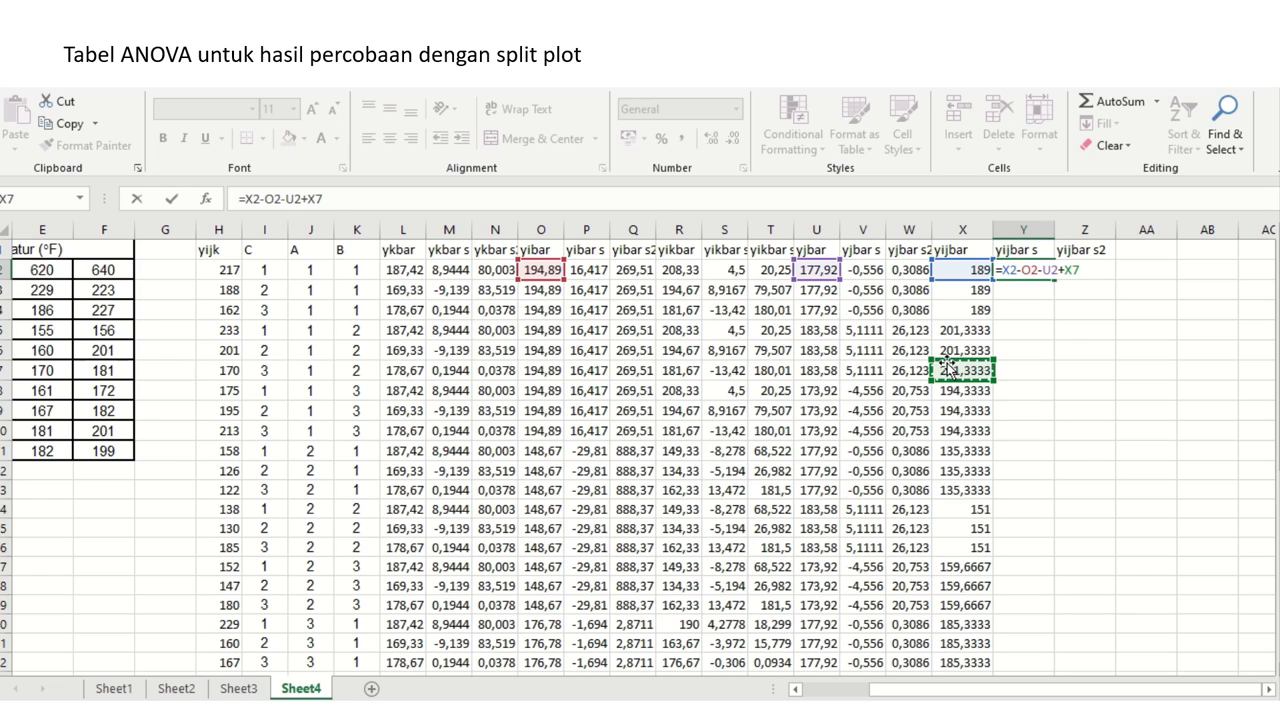
pyautogui.hotkey('ctrl', 'Down')
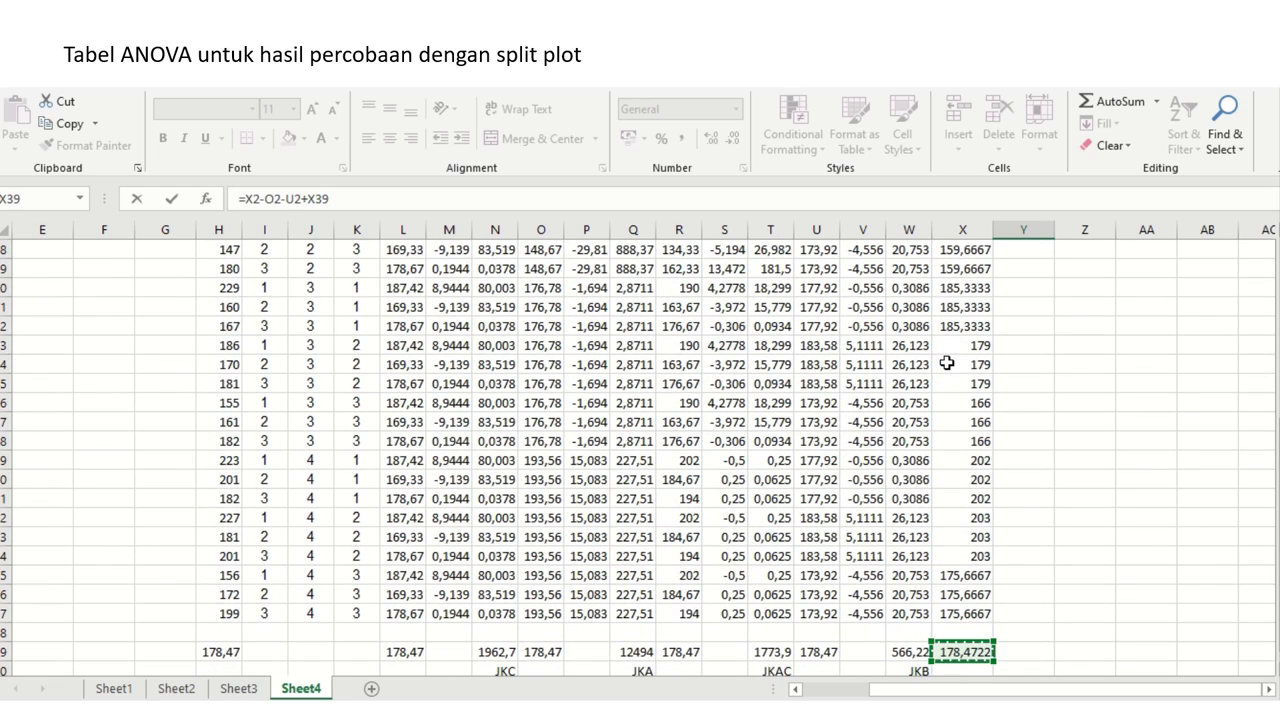
pyautogui.press('Return')
# - Make the X39 reference in Y2's formula absolute as $X$39 and fill the formula down the yijbar s column
pyautogui.press('Up')
pyautogui.scroll(1, 946, 365)
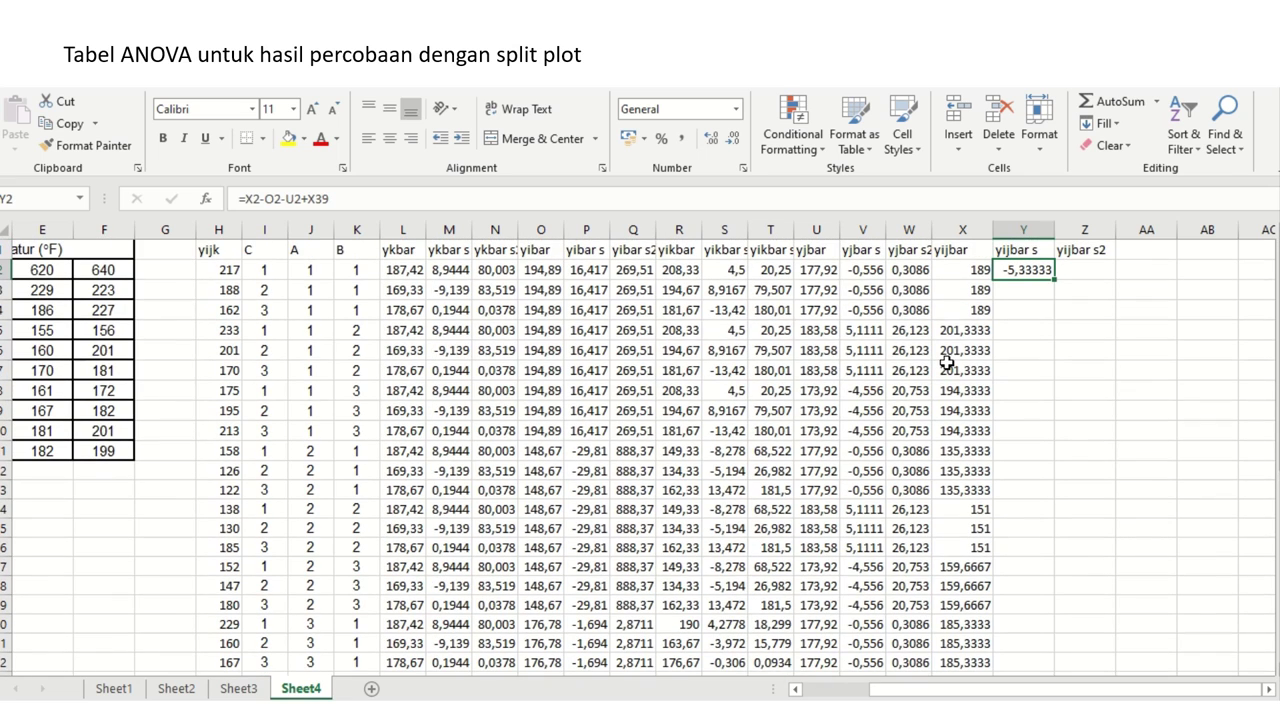
pyautogui.click(319, 198)
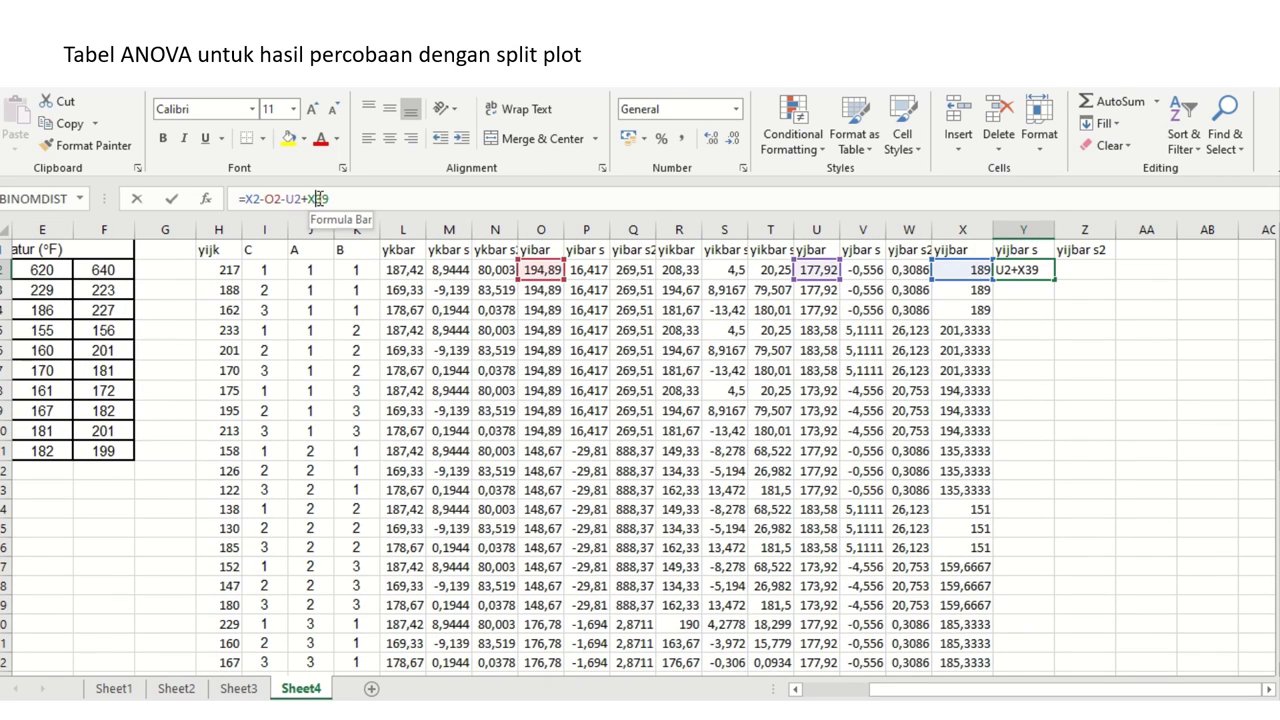
pyautogui.doubleClick(319, 198)
pyautogui.press('Return')
pyautogui.press('Up')
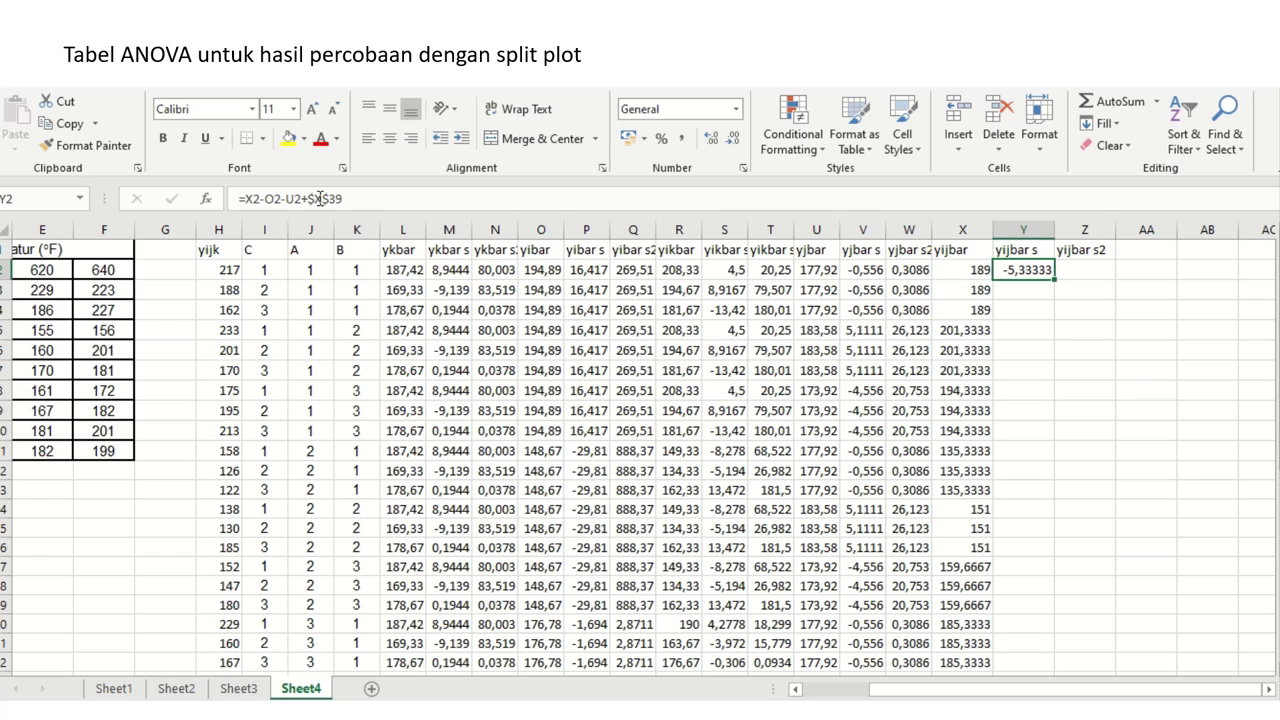
pyautogui.doubleClick(1057, 279)
# - Enter =Y2^2 in Z2 and fill it down the yijbar s2 column
pyautogui.click(1094, 266)
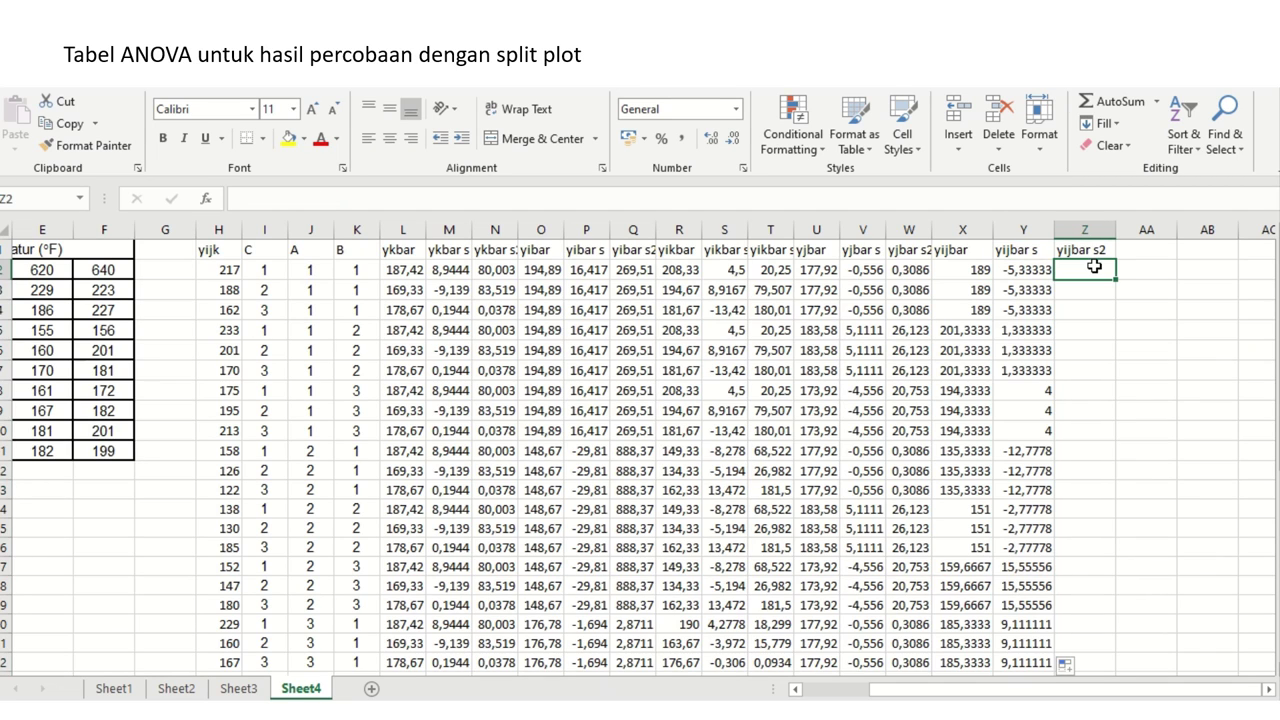
pyautogui.write('=')
pyautogui.press('Left')
pyautogui.write('^2')
pyautogui.press('Return')
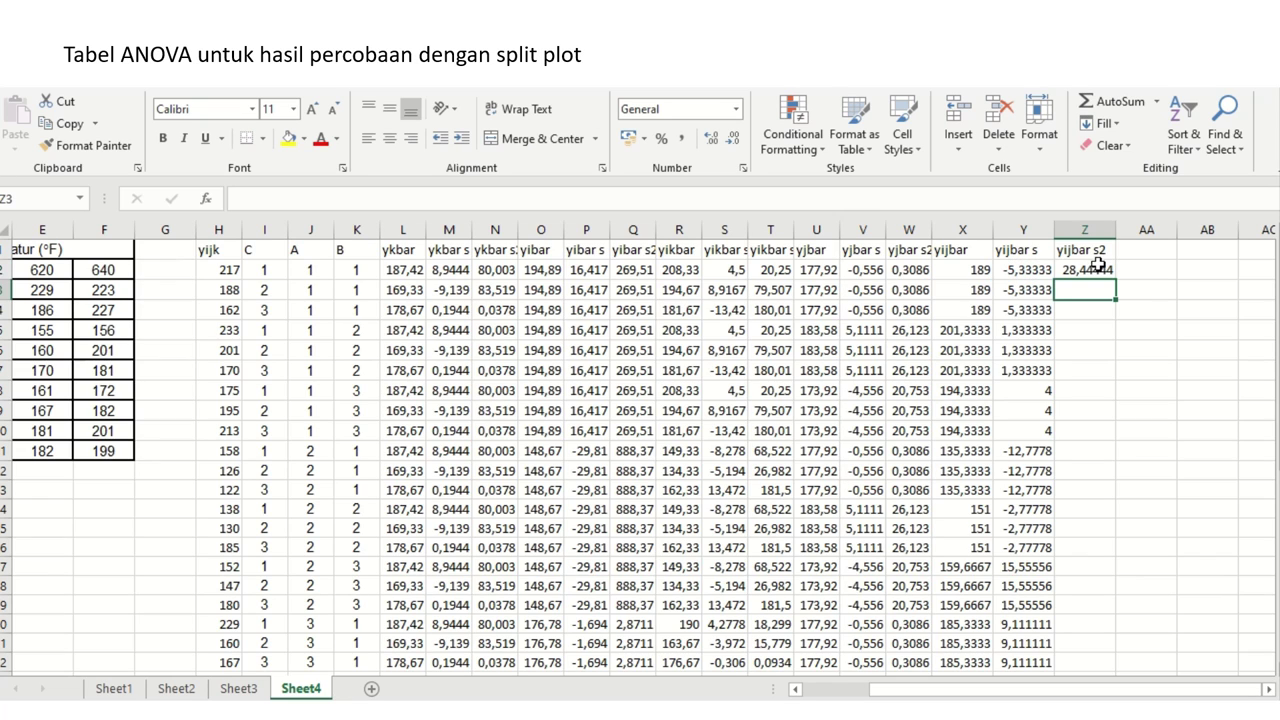
pyautogui.click(1099, 268)
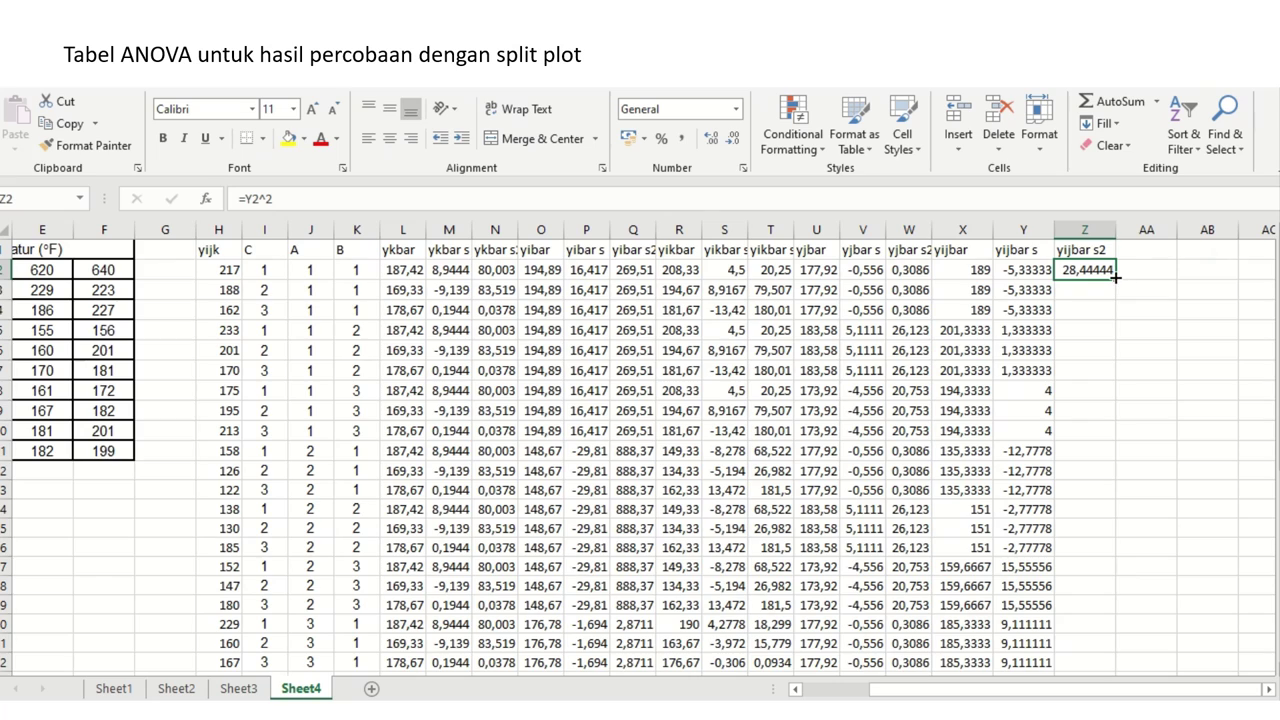
pyautogui.doubleClick(1115, 279)
# - Copy the sum formula and its label from W39:W40 to Z39:Z40 below the yijbar s2 column
pyautogui.hotkey('ctrl', 'Down')
pyautogui.press('Down')
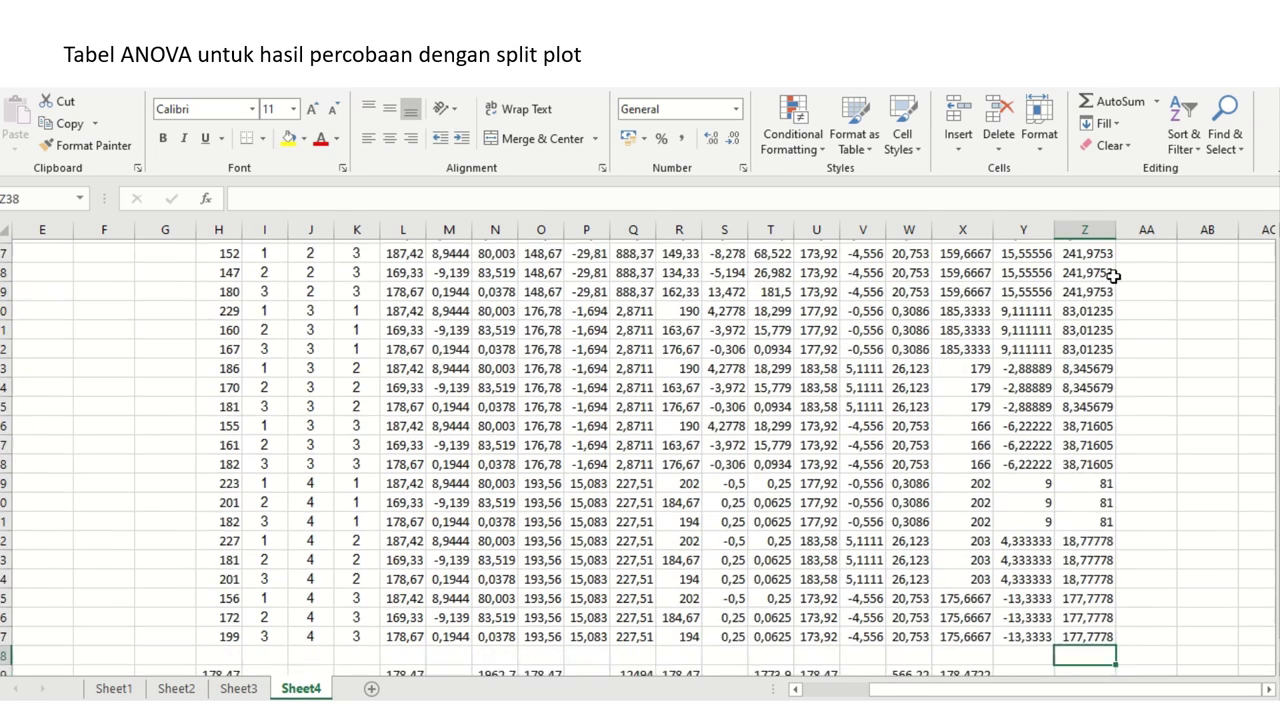
pyautogui.scroll(-1, 1113, 276)
pyautogui.press('Down')
pyautogui.press('Left')
pyautogui.press('Left')
pyautogui.press('Left')
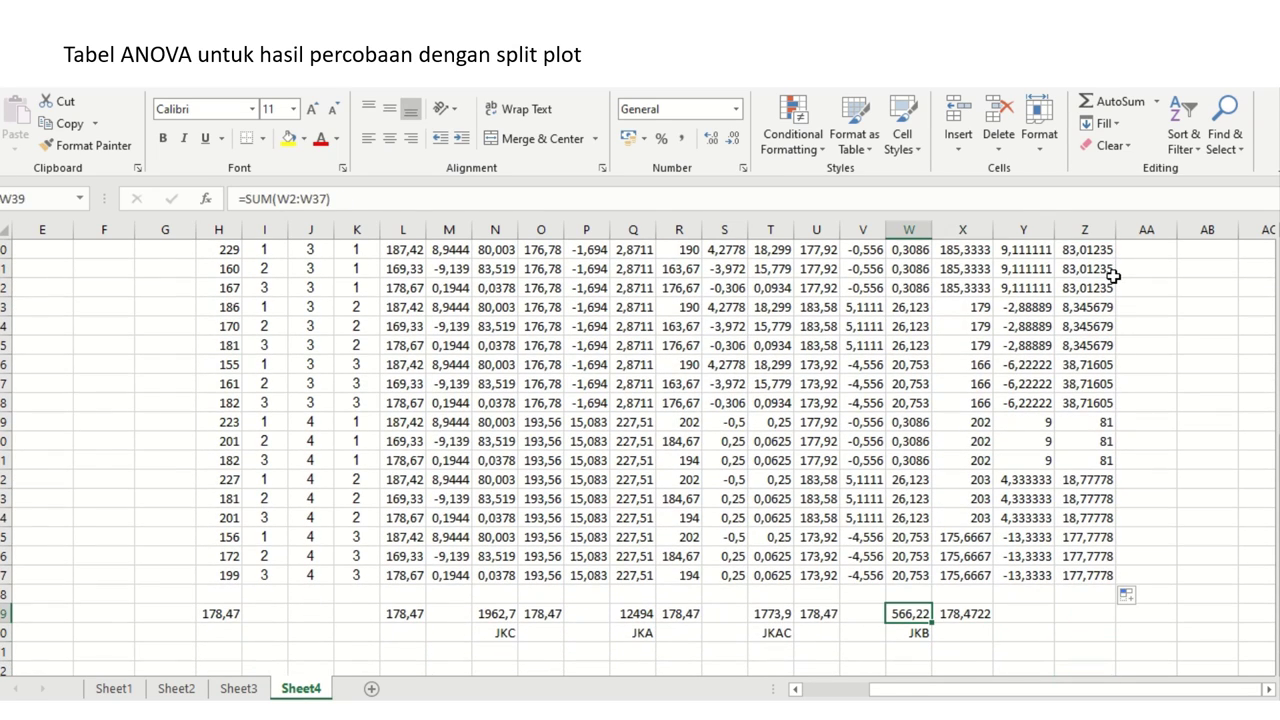
pyautogui.hotkey('shift', 'Down')
pyautogui.hotkey('ctrl', 'c')
pyautogui.press('Right')
pyautogui.press('Right')
pyautogui.press('Right')
pyautogui.hotkey('ctrl', 'v')
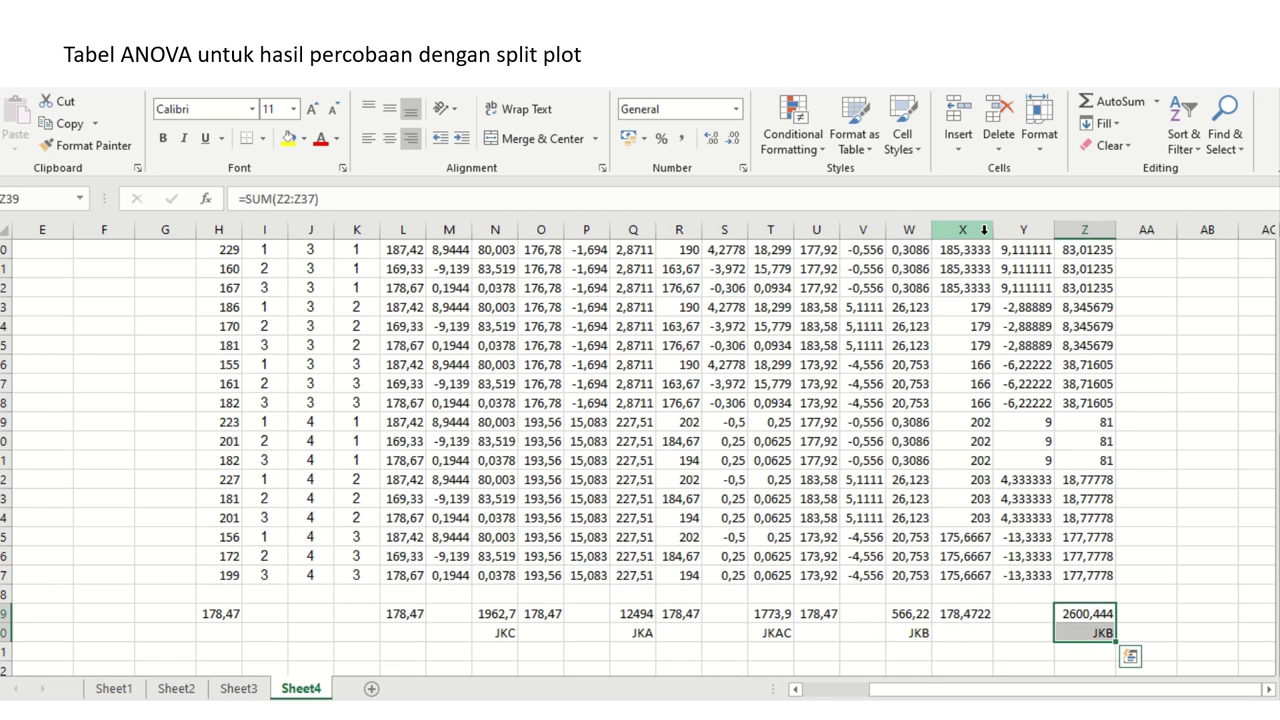
# - Change the label in Z40 to JKBB
pyautogui.click(1098, 631)
pyautogui.doubleClick(1098, 631)
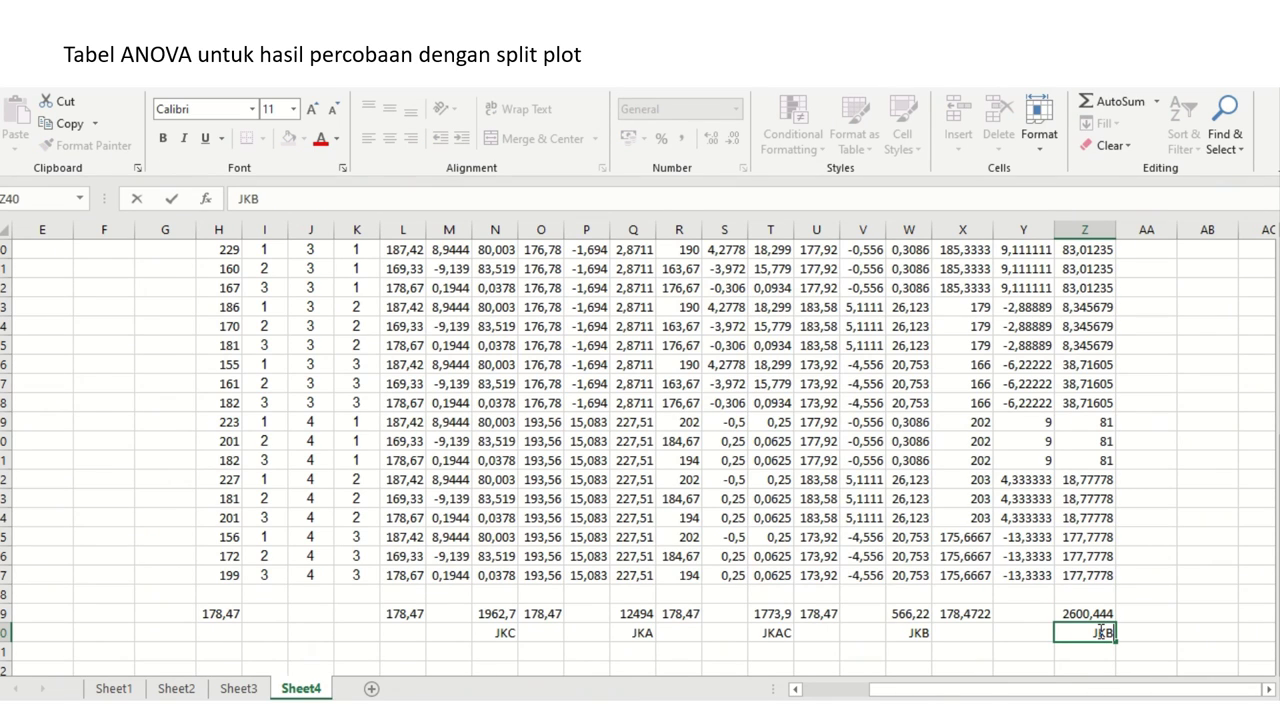
pyautogui.write('B')
pyautogui.press('Return')
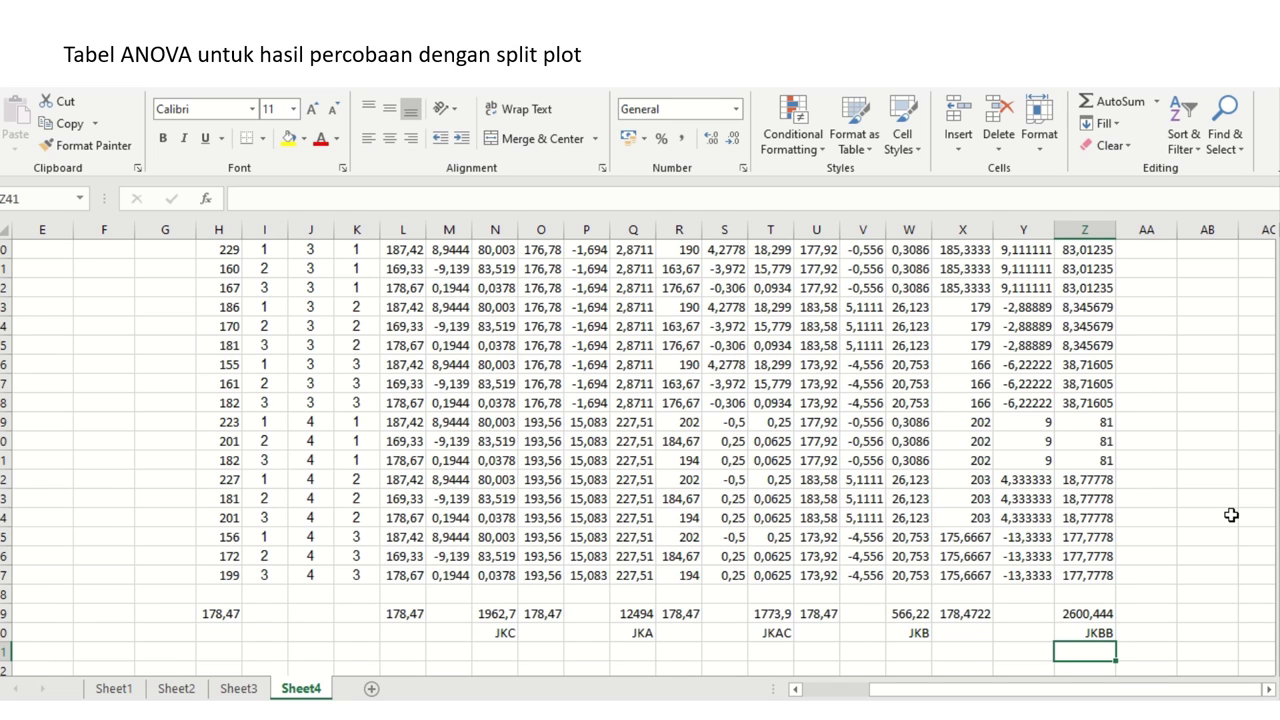
# - Copy the three yijbar headers in X1:Z1 to AA1:AC1
pyautogui.press('Up')
pyautogui.press('Up')
pyautogui.press('Up')
pyautogui.press('Up')
pyautogui.press('Up')
pyautogui.press('Up')
pyautogui.press('Up')
pyautogui.press('Up')
pyautogui.press('Up')
pyautogui.press('Up')
pyautogui.press('Up')
pyautogui.press('Up')
pyautogui.press('Up')
pyautogui.press('Up')
pyautogui.press('Up')
pyautogui.press('Up')
pyautogui.press('Up')
pyautogui.press('Up')
pyautogui.press('Up')
pyautogui.press('Up')
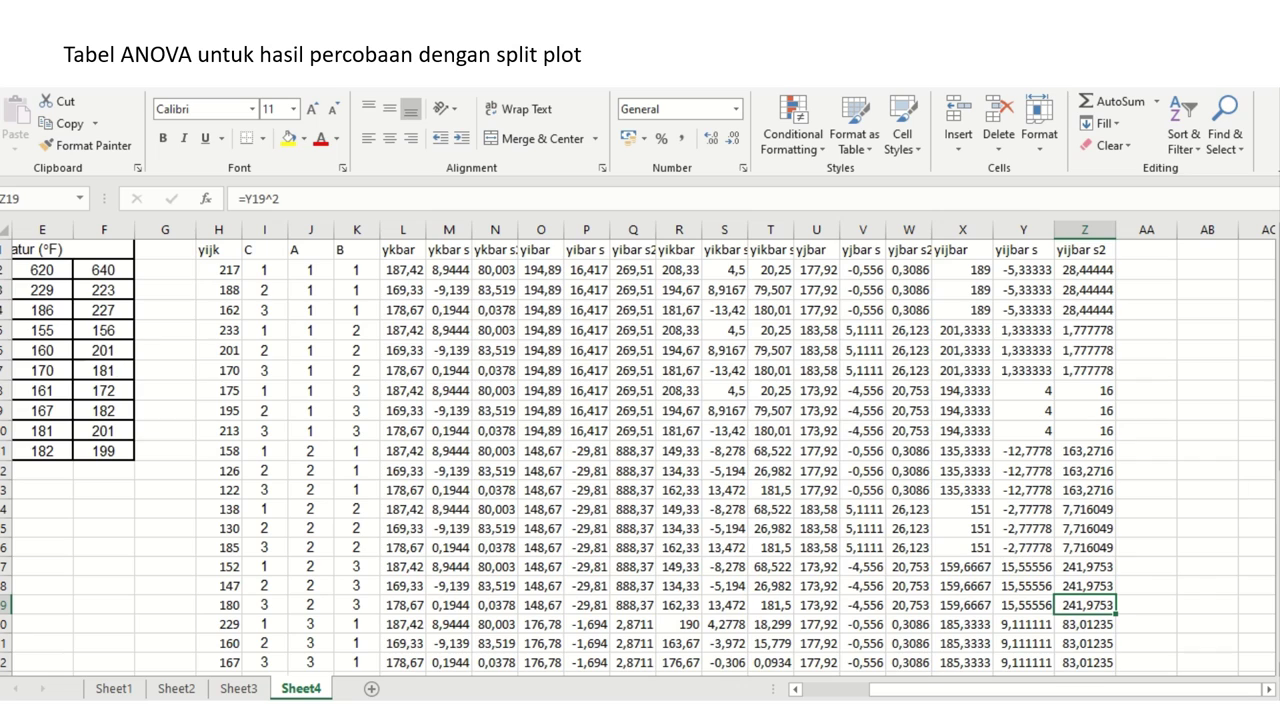
pyautogui.click(1135, 246)
pyautogui.press('Left')
pyautogui.press('Right')
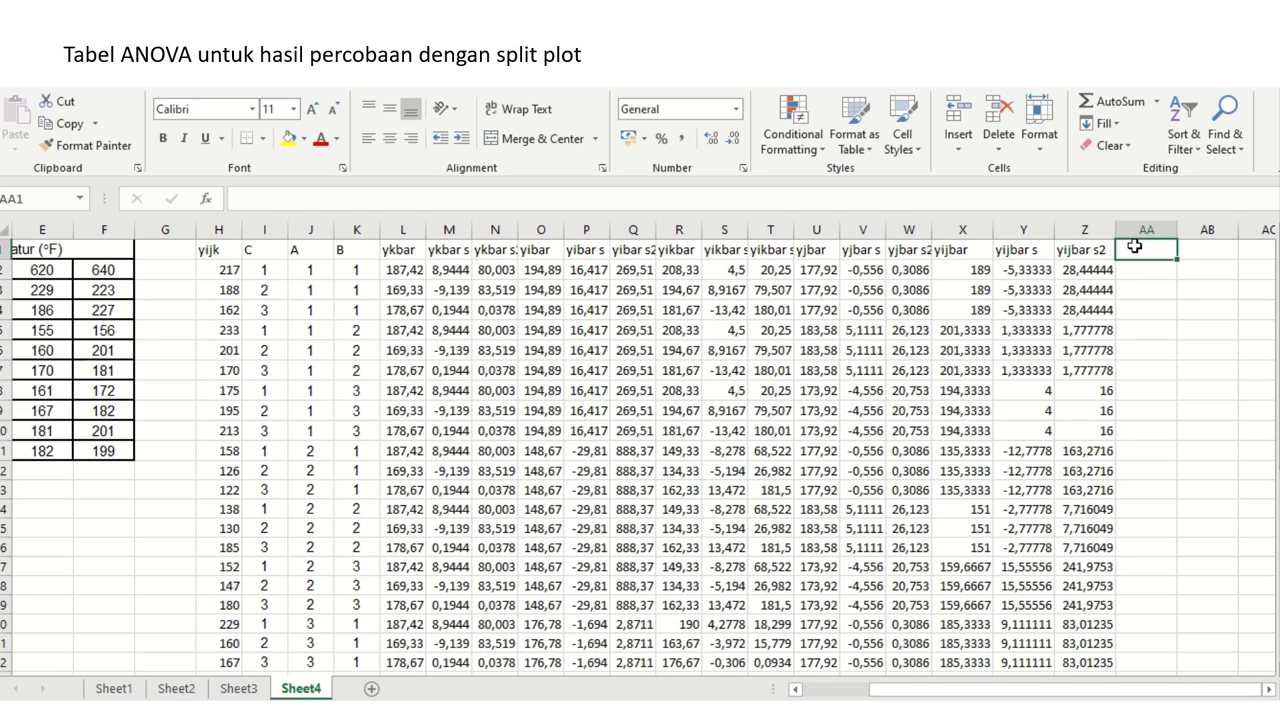
pyautogui.press('Left')
pyautogui.press('Left')
pyautogui.press('Left')
pyautogui.hotkey('shift', 'Right')
pyautogui.hotkey('shift', 'Right')
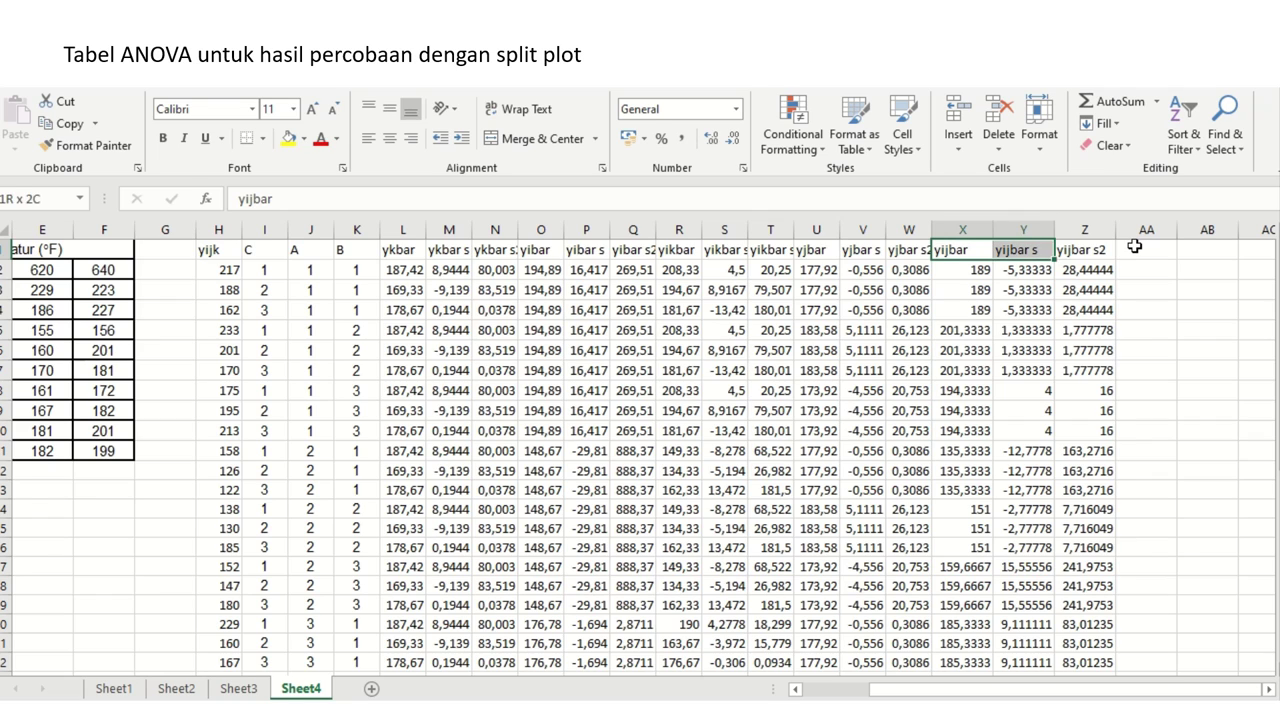
pyautogui.click(1134, 246)
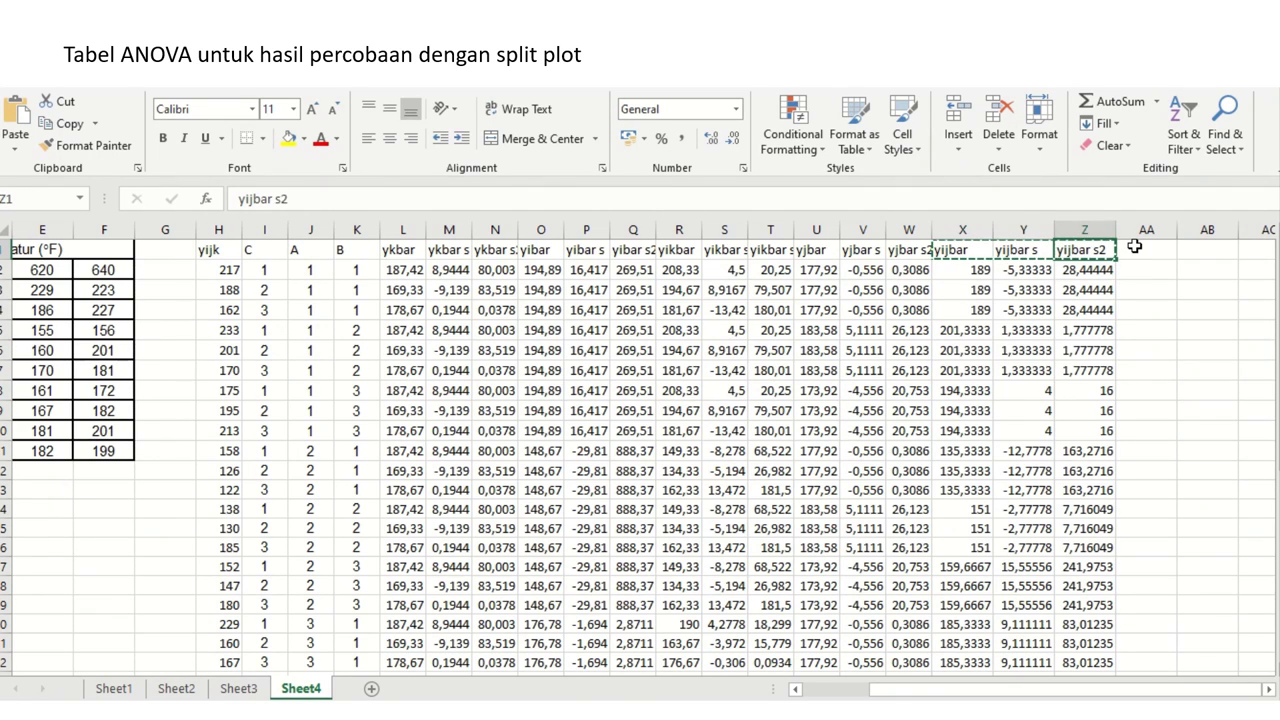
pyautogui.hotkey('ctrl', 'v')
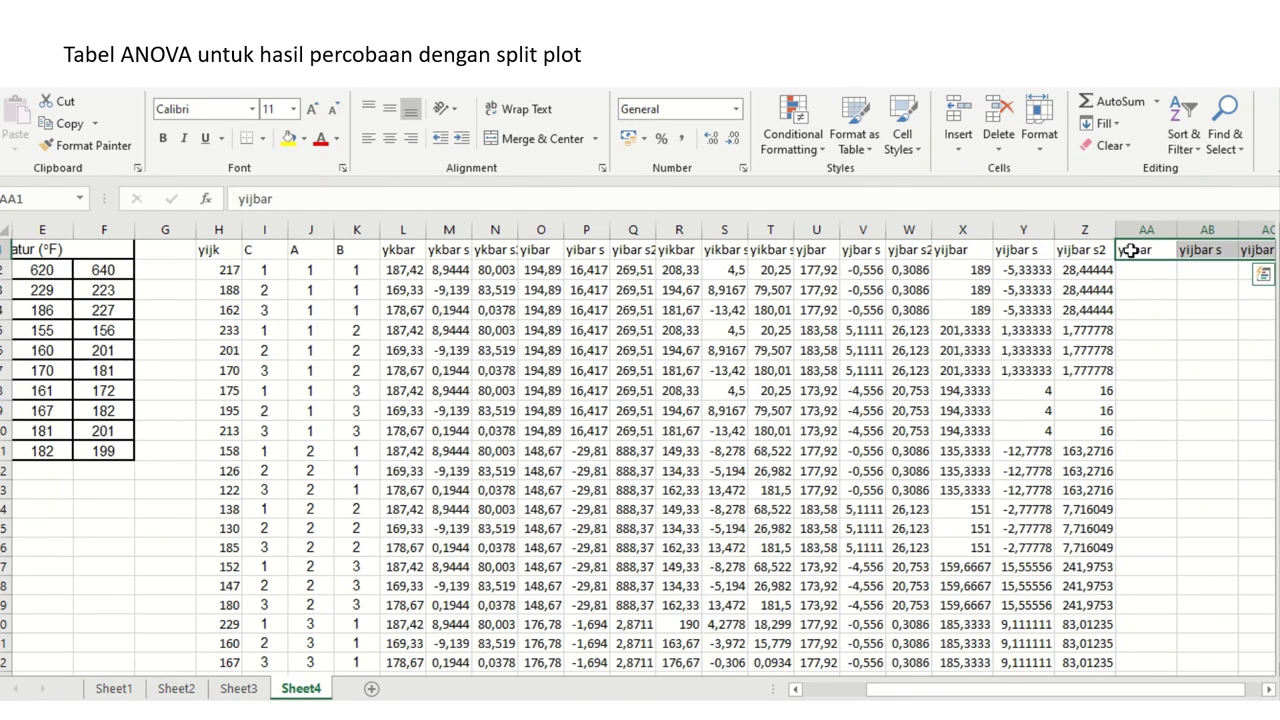
# - Rename the headers in AA1, AB1 and AC1 as yijkbar, yijkbar s and yijkbar s2
pyautogui.doubleClick(1140, 250)
pyautogui.write('k')
pyautogui.press('Return')
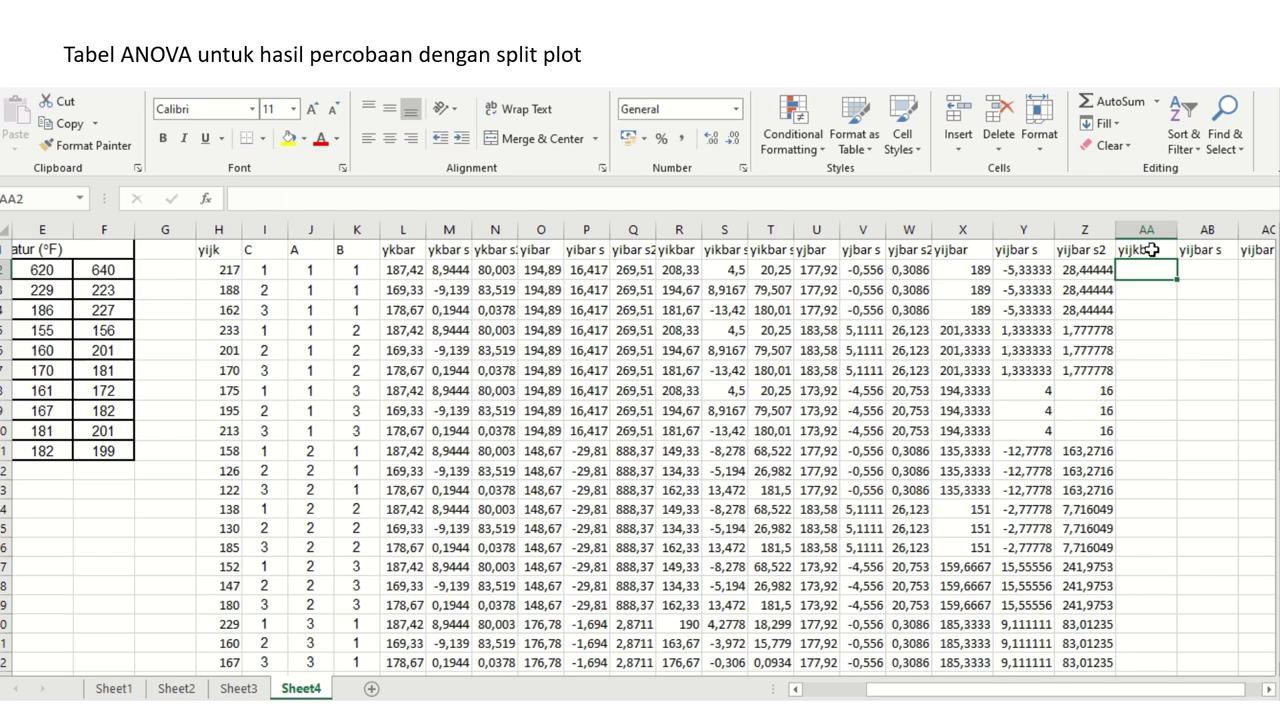
pyautogui.doubleClick(1204, 251)
pyautogui.press('Left')
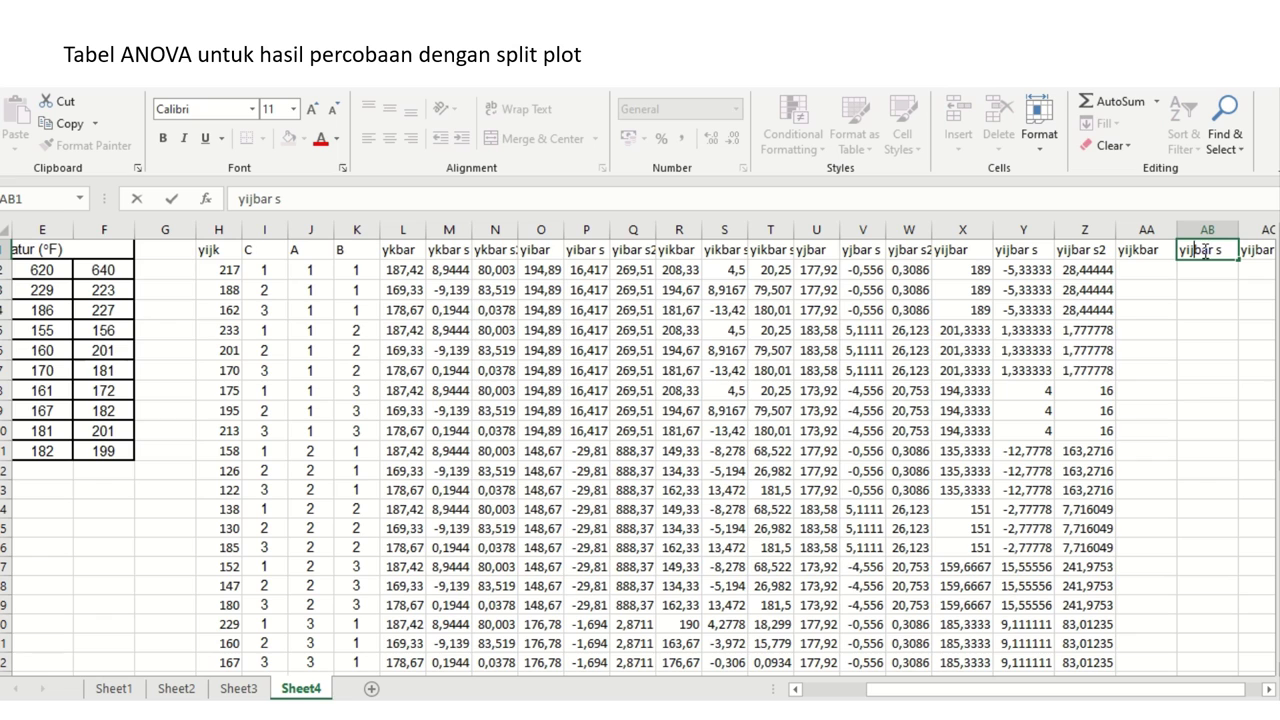
pyautogui.write('k')
pyautogui.press('Return')
pyautogui.press('Up')
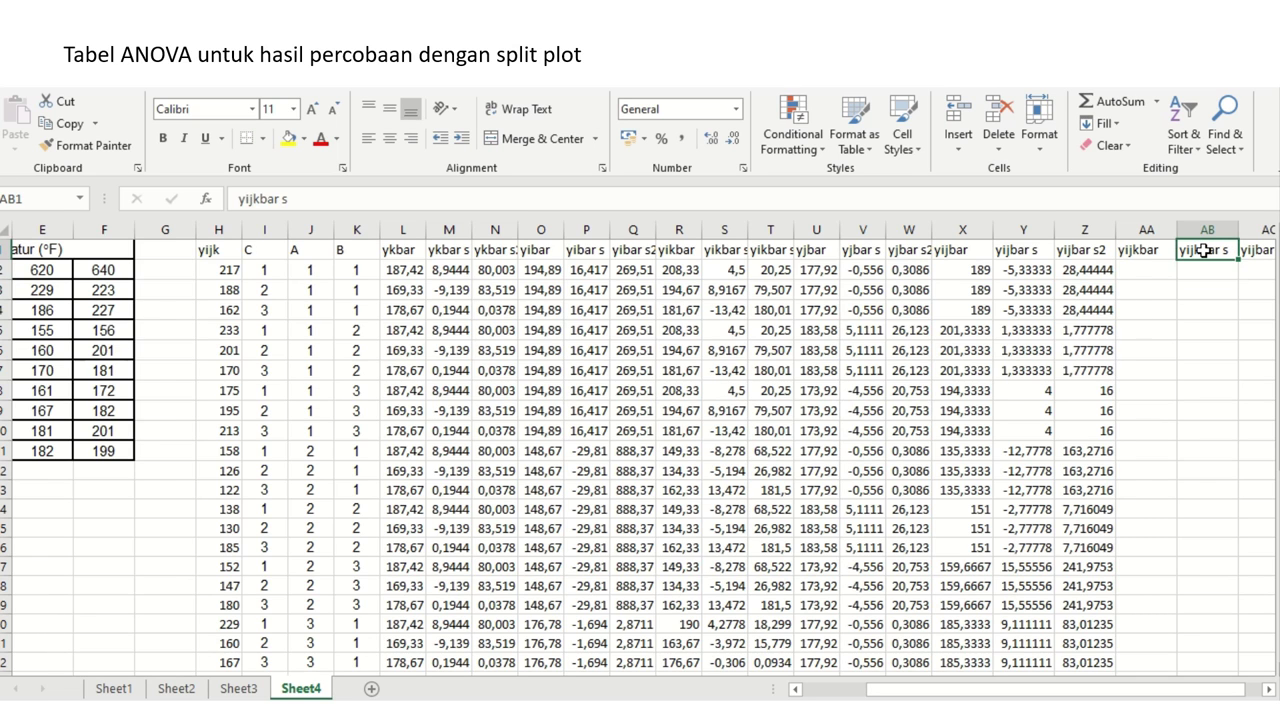
pyautogui.press('Right')
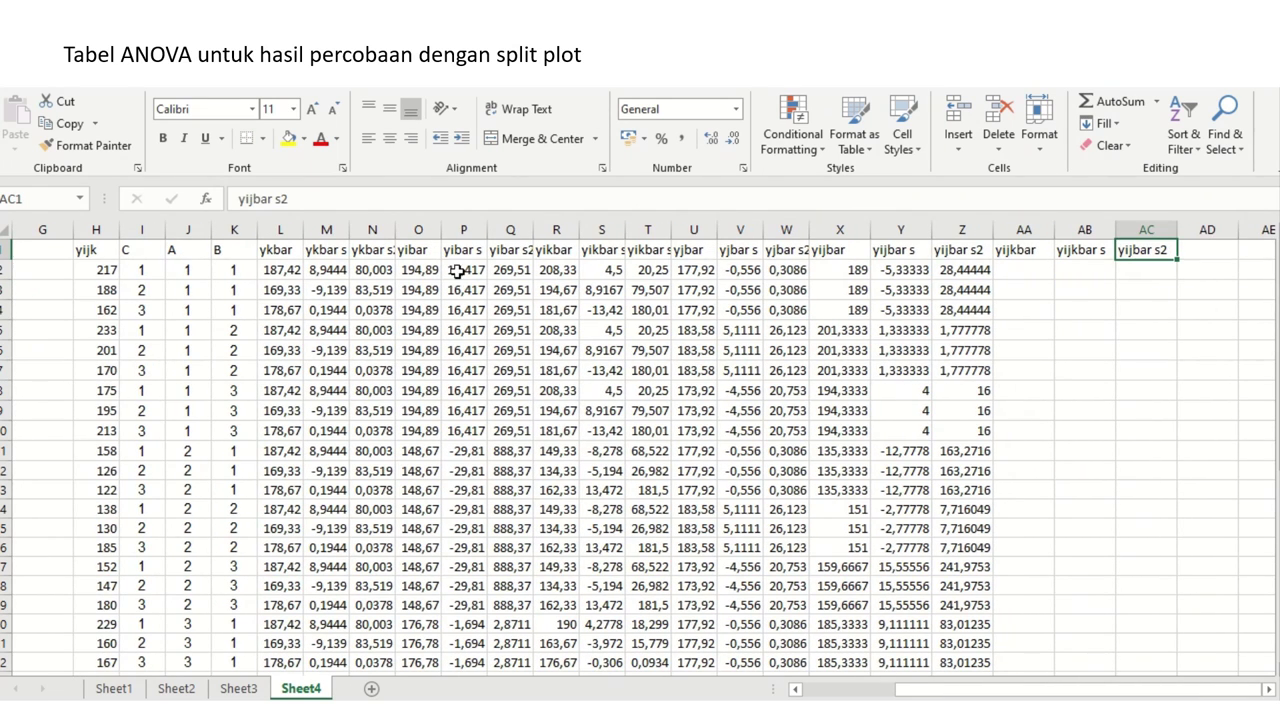
pyautogui.click(253, 200)
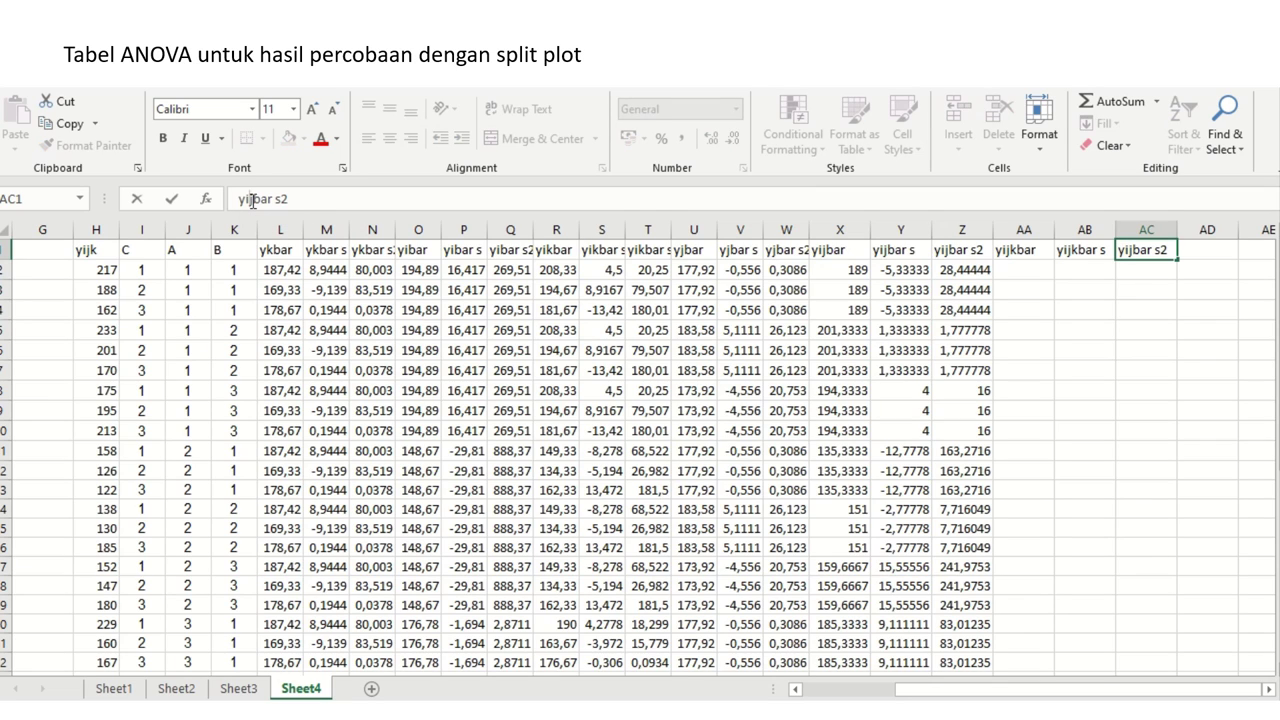
pyautogui.write('k')
pyautogui.press('Return')
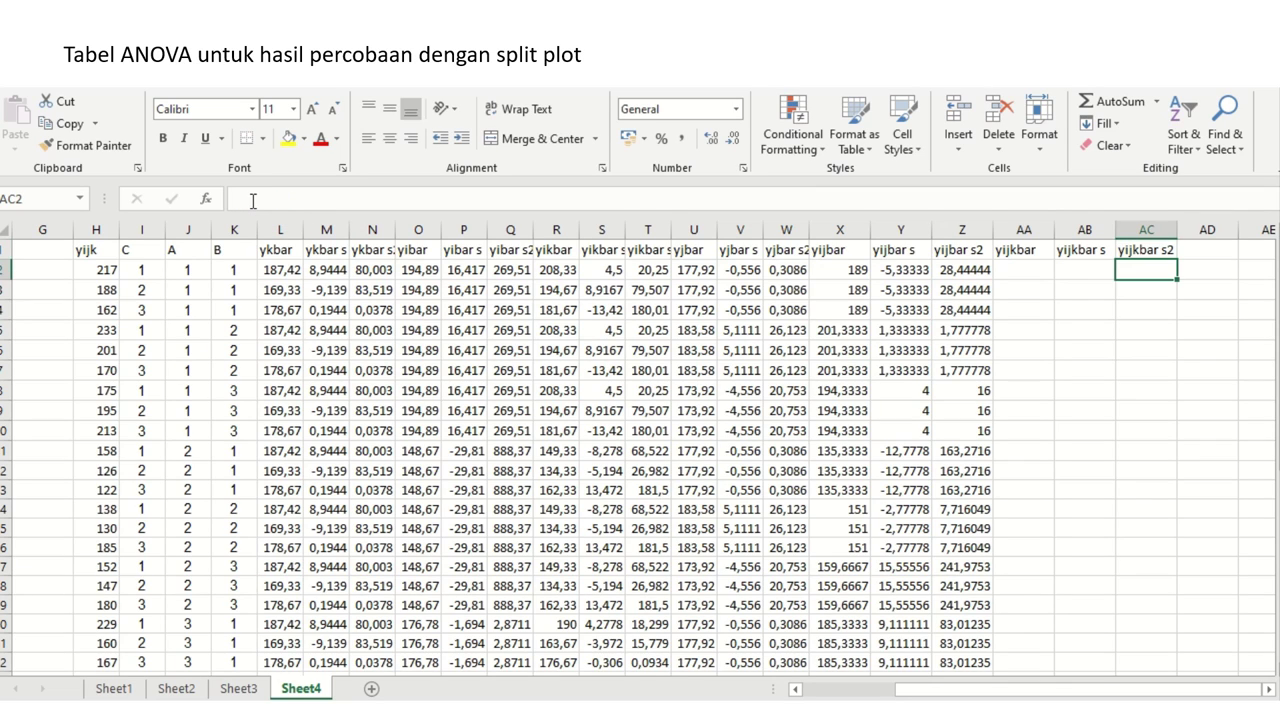
pyautogui.press('Left')
pyautogui.press('Left')
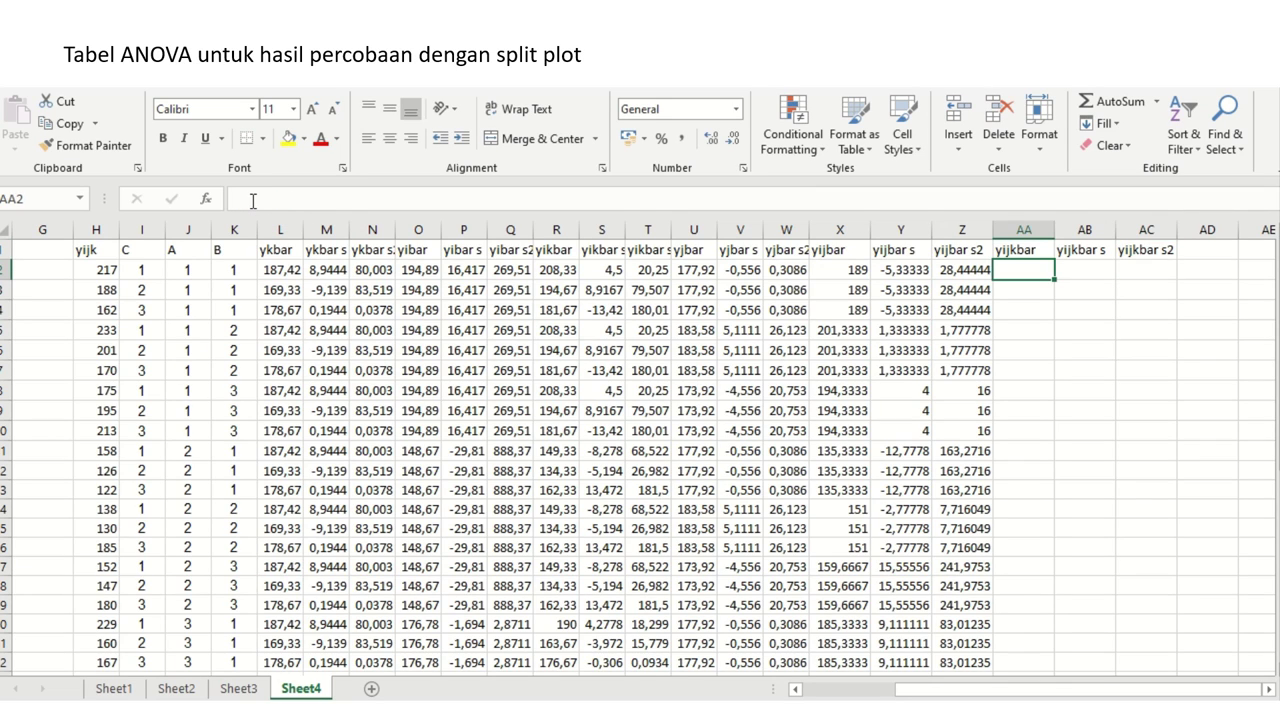
pyautogui.write('=')
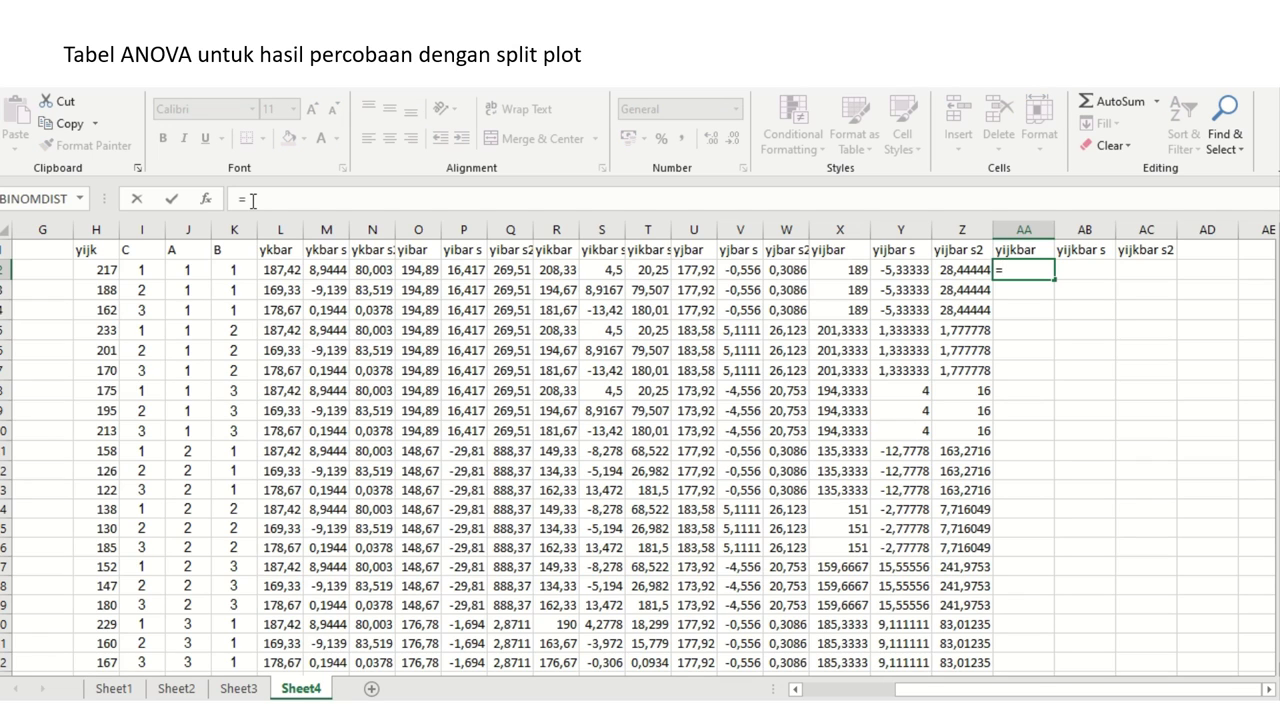
pyautogui.click(99, 268)
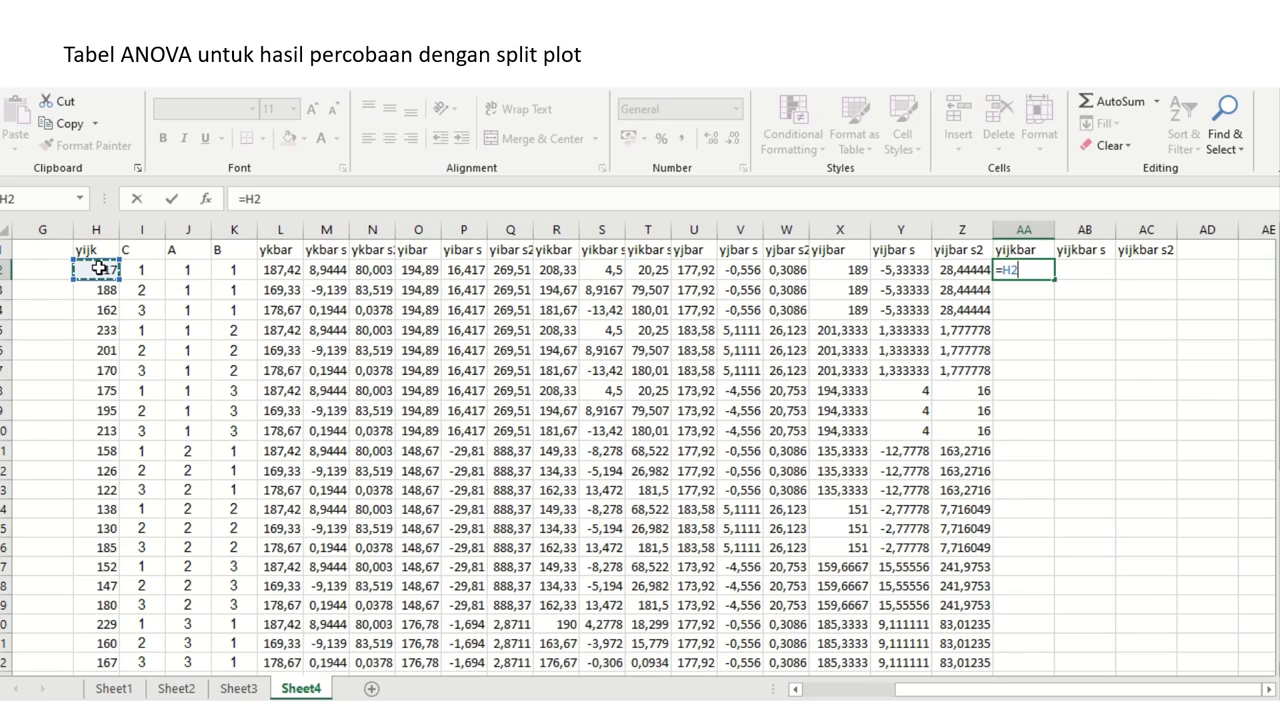
pyautogui.write('-')
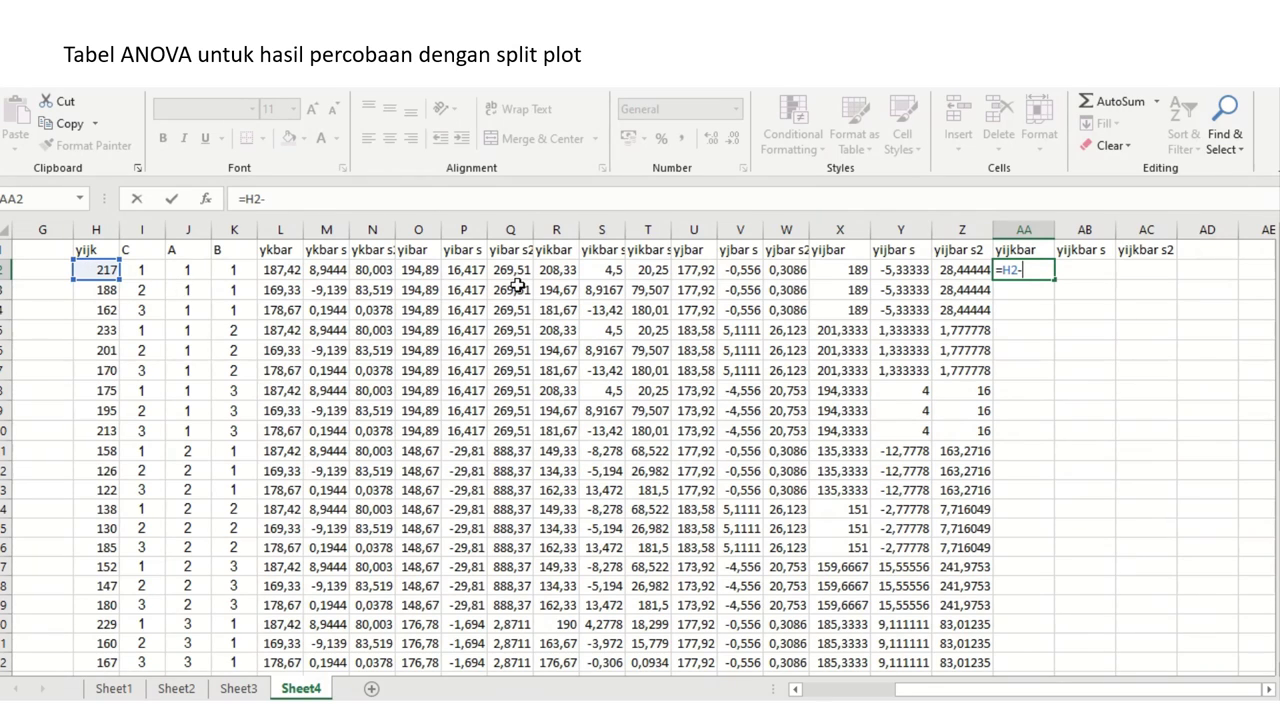
pyautogui.press('BackSpace')
pyautogui.press('BackSpace')
pyautogui.press('BackSpace')
pyautogui.press('BackSpace')
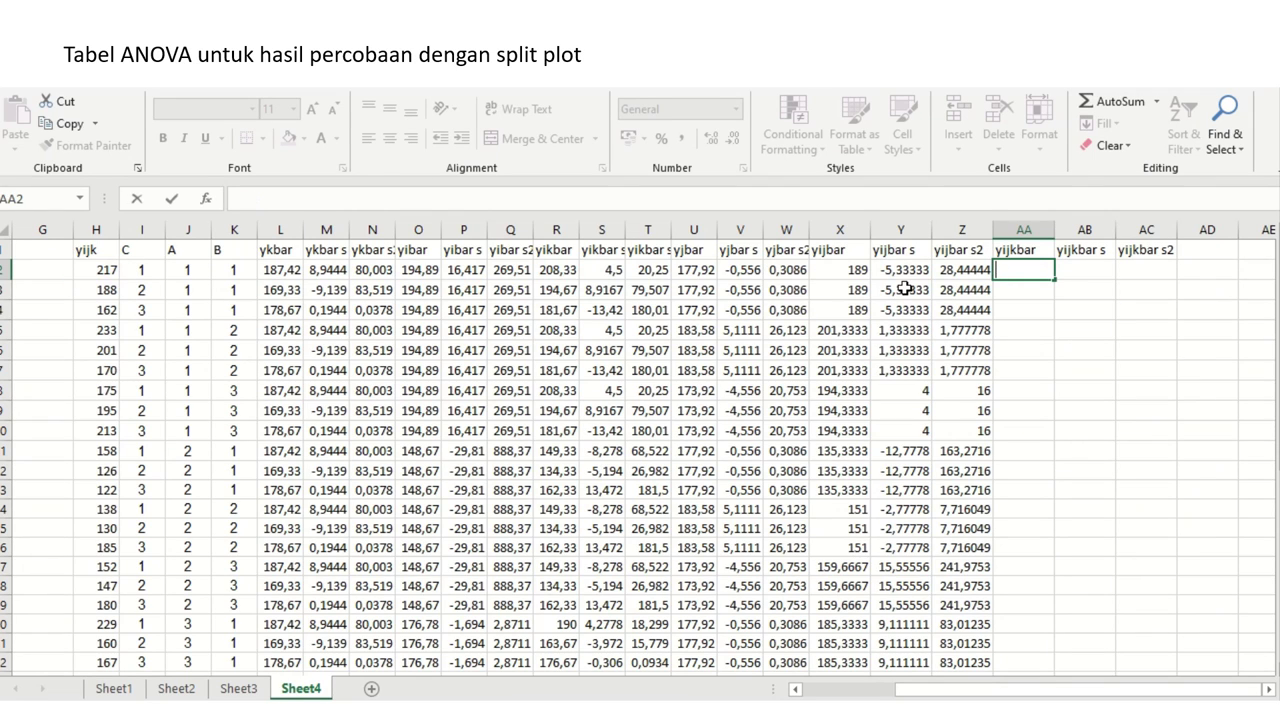
pyautogui.press('Escape')
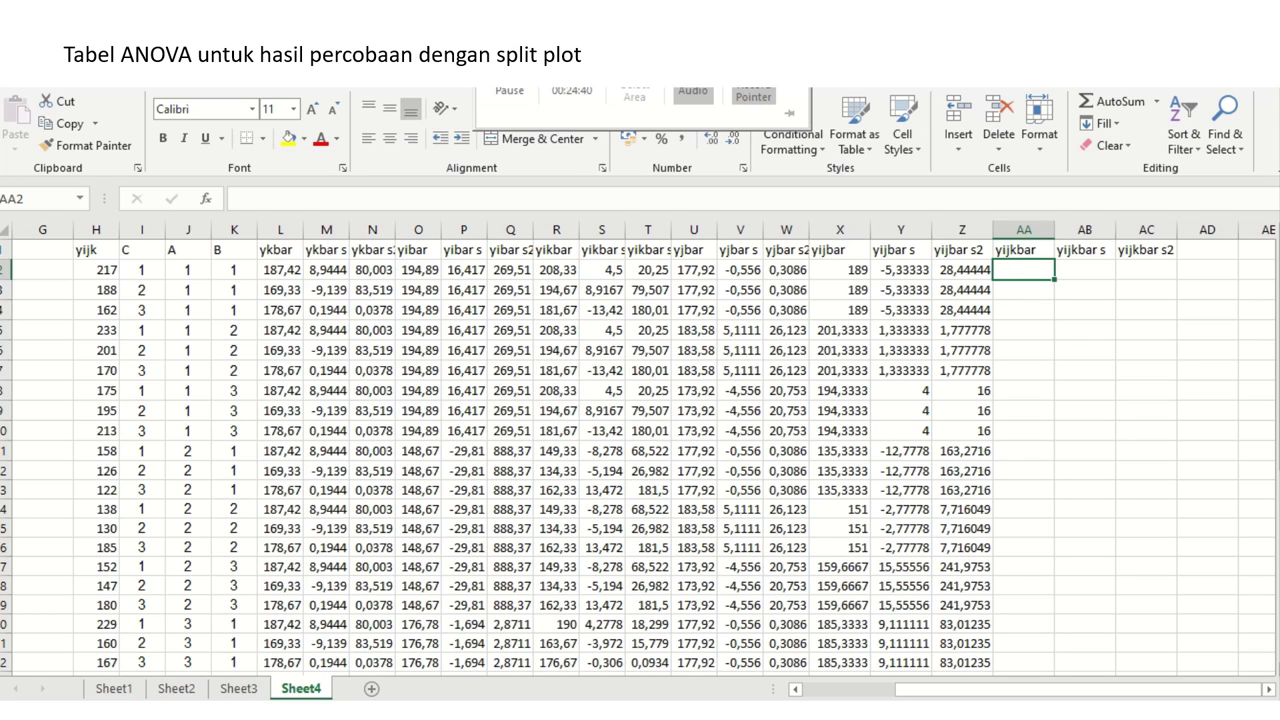
pyautogui.click(510, 91)
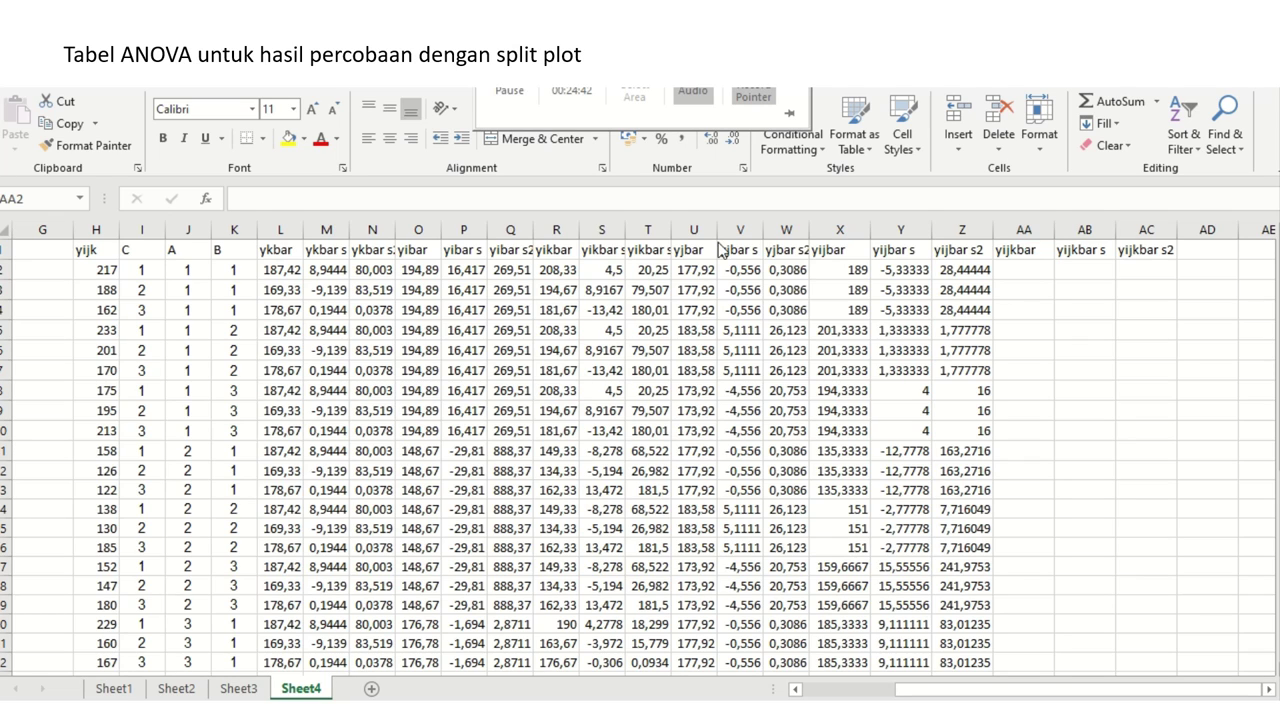
# - Enter the formula =H2-R2-X2+O2 in AA2 and fill it down the yijkbar column
pyautogui.click(1028, 268)
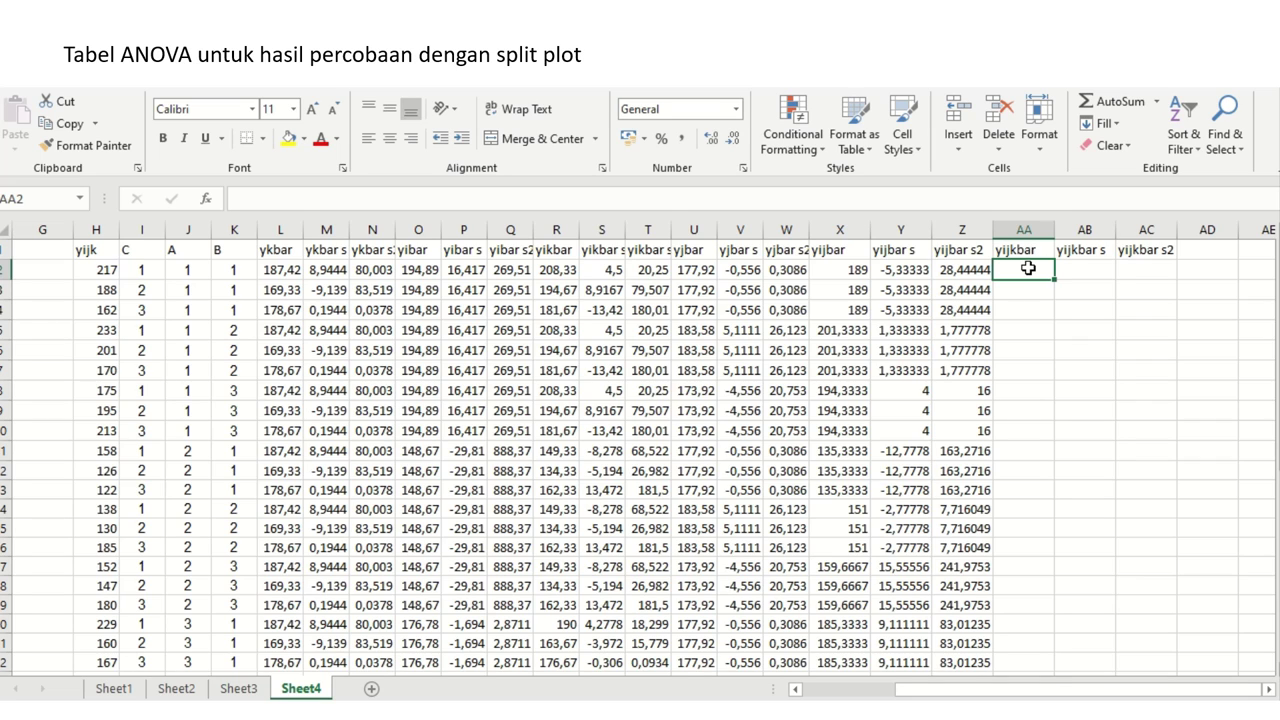
pyautogui.write('=')
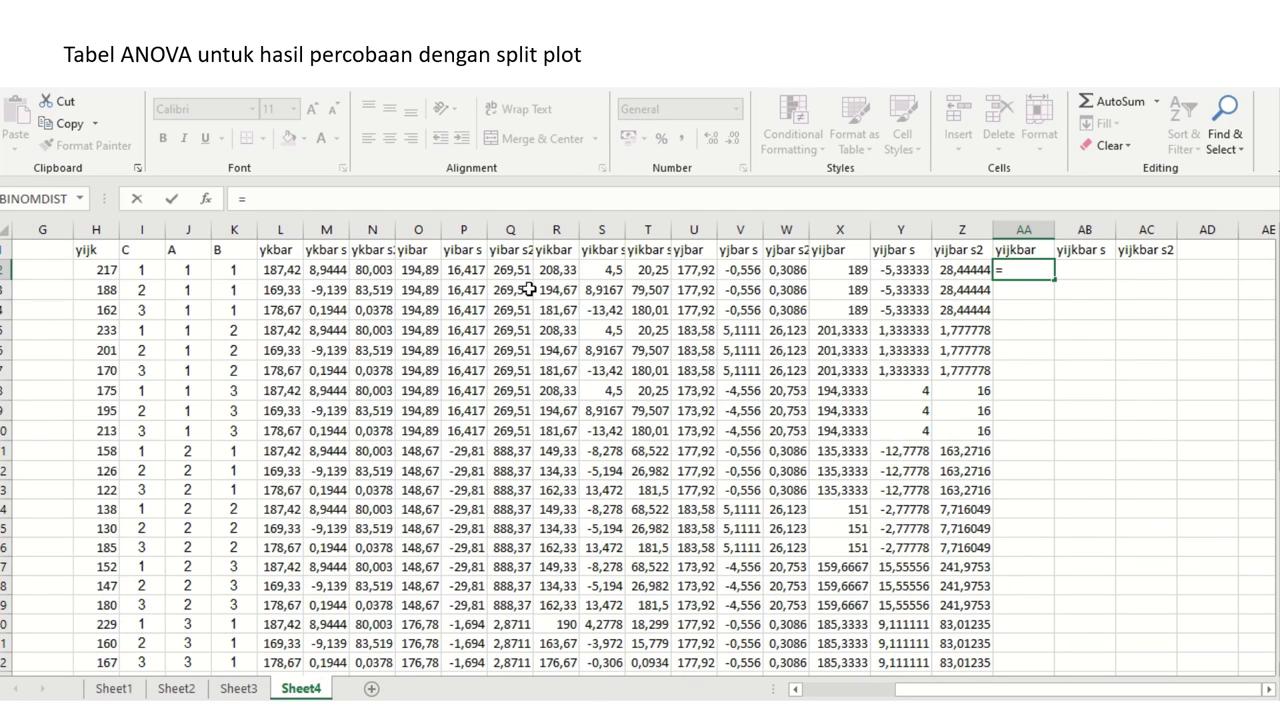
pyautogui.click(96, 271)
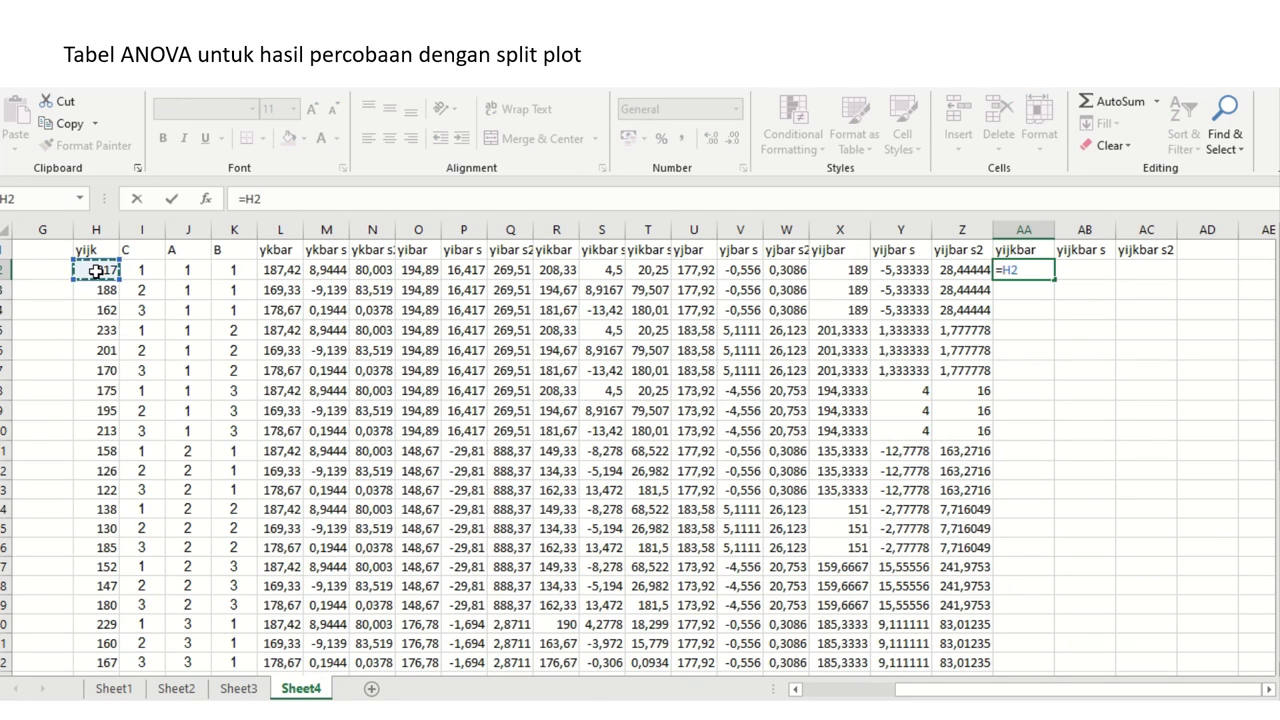
pyautogui.write('-')
pyautogui.click(96, 271)
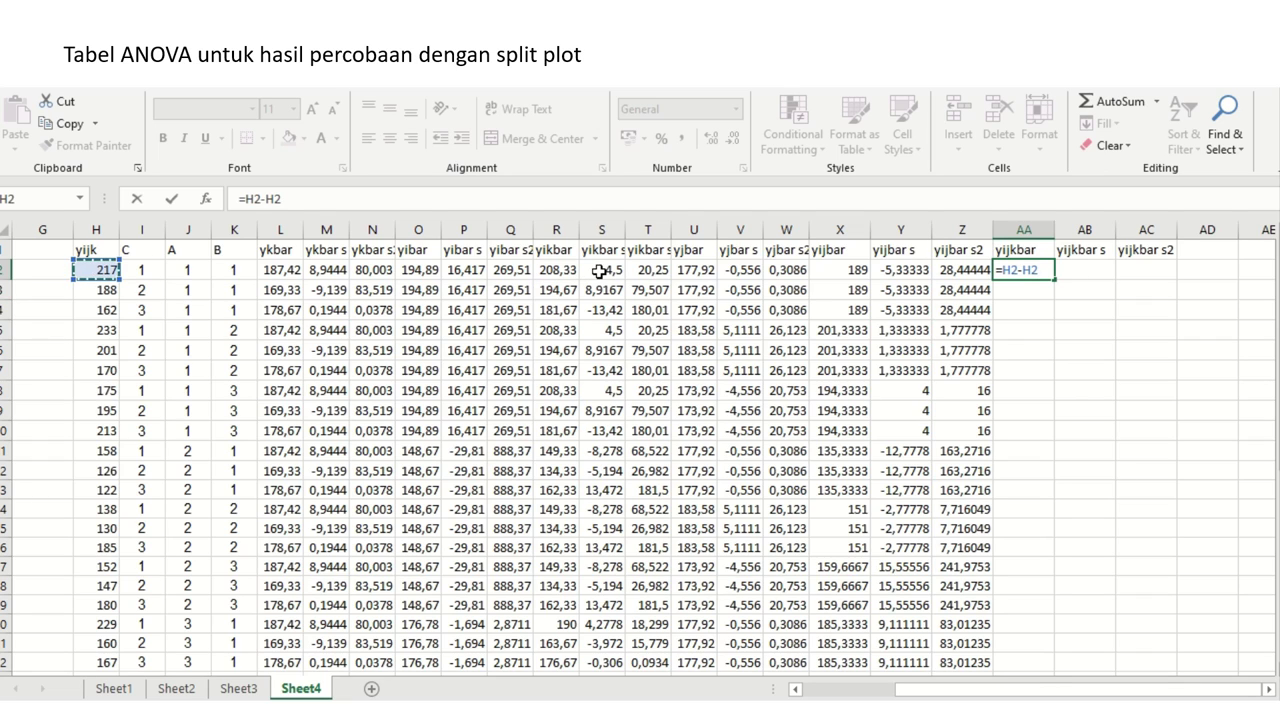
pyautogui.click(564, 268)
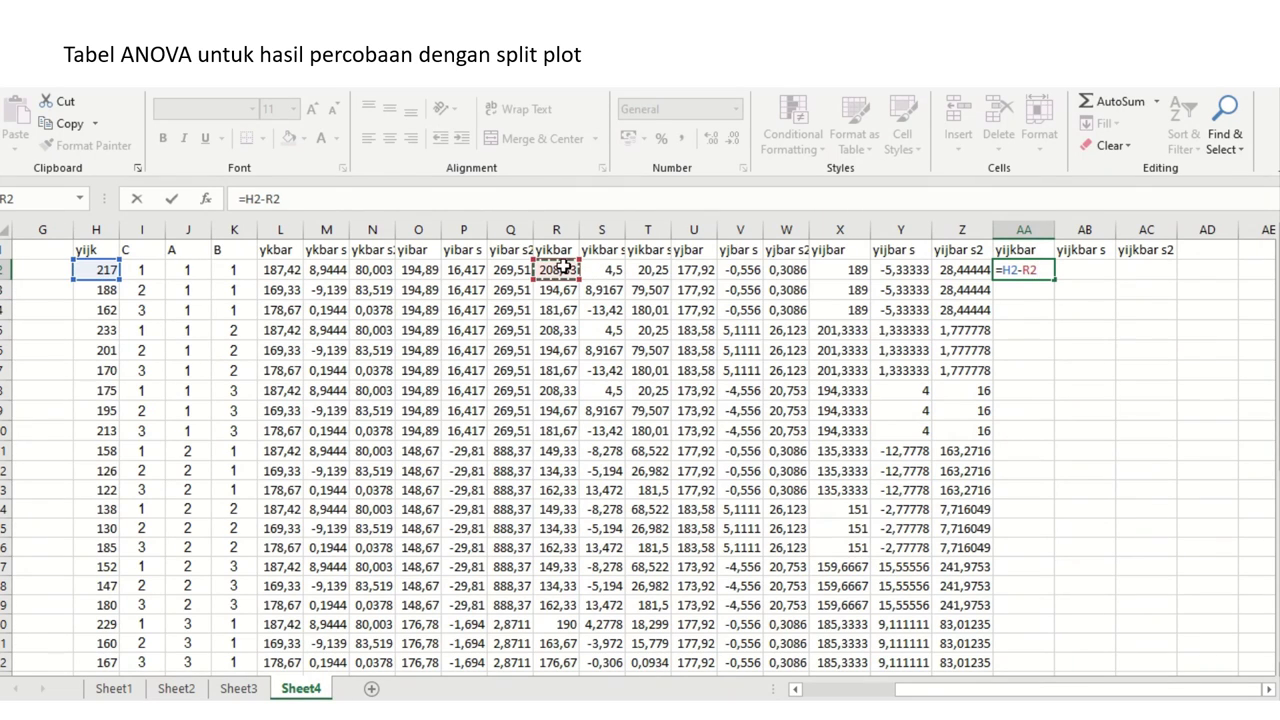
pyautogui.write('-')
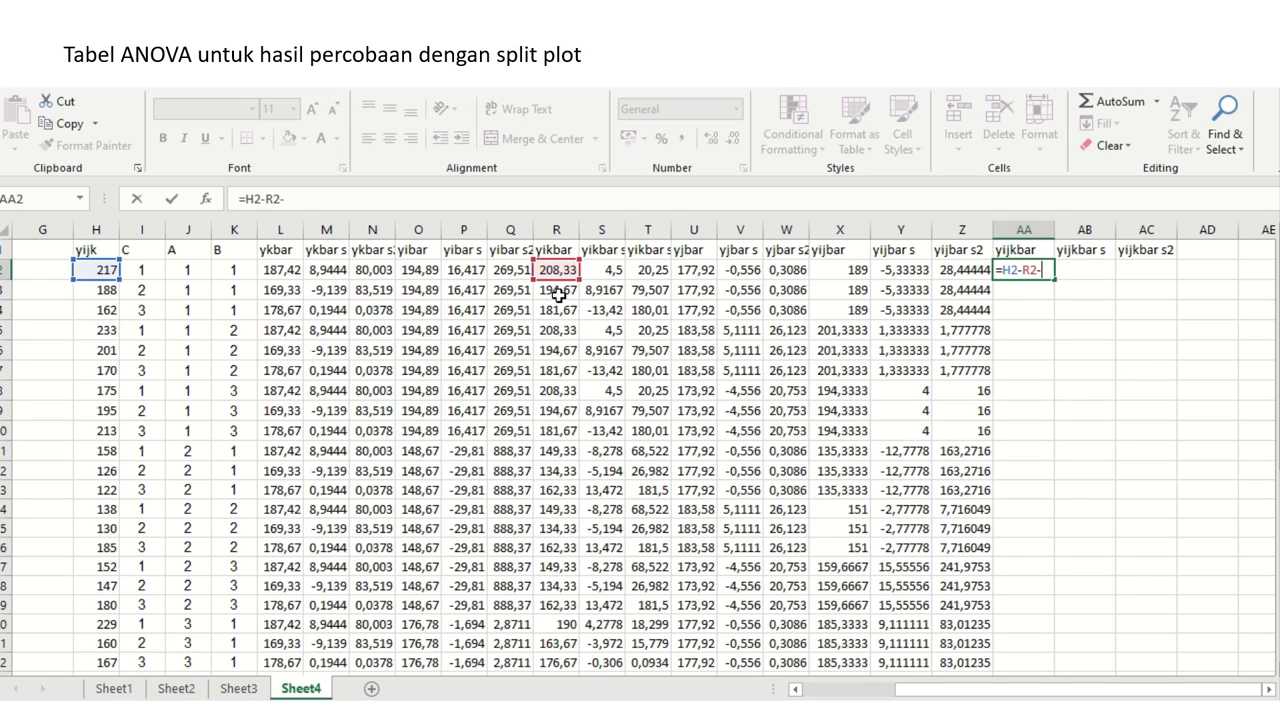
pyautogui.click(833, 269)
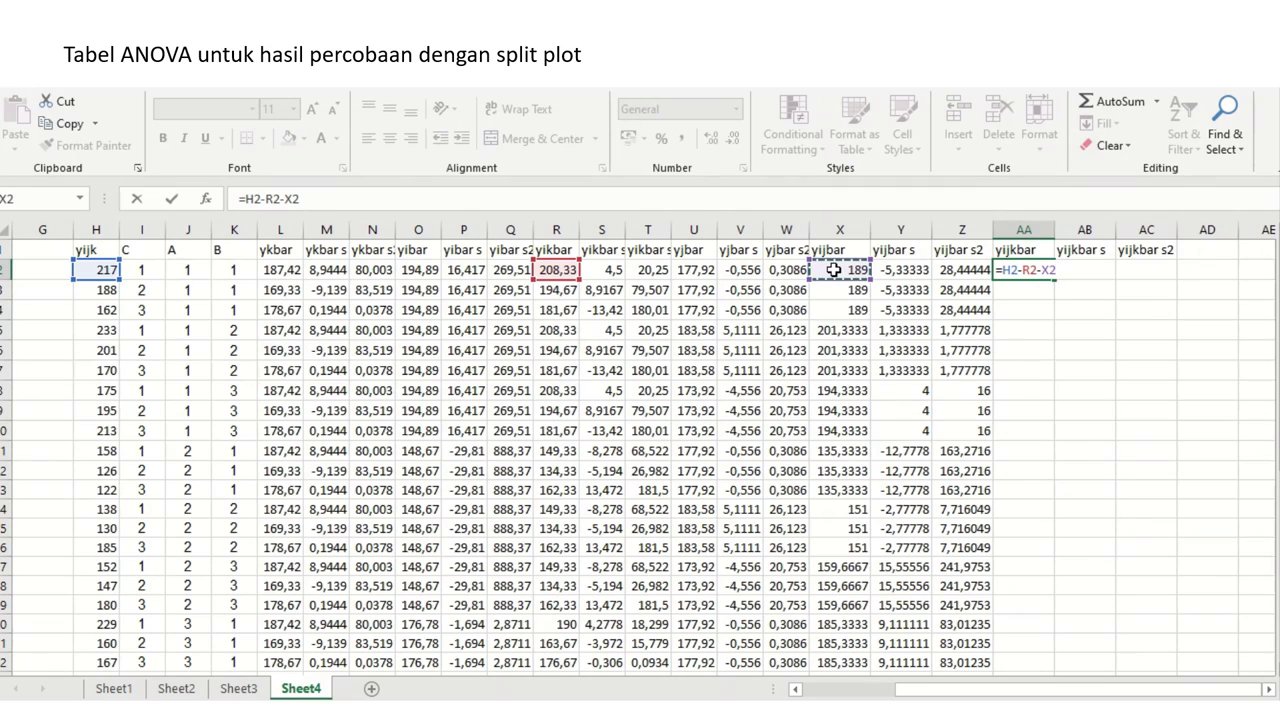
pyautogui.write('+')
pyautogui.click(417, 269)
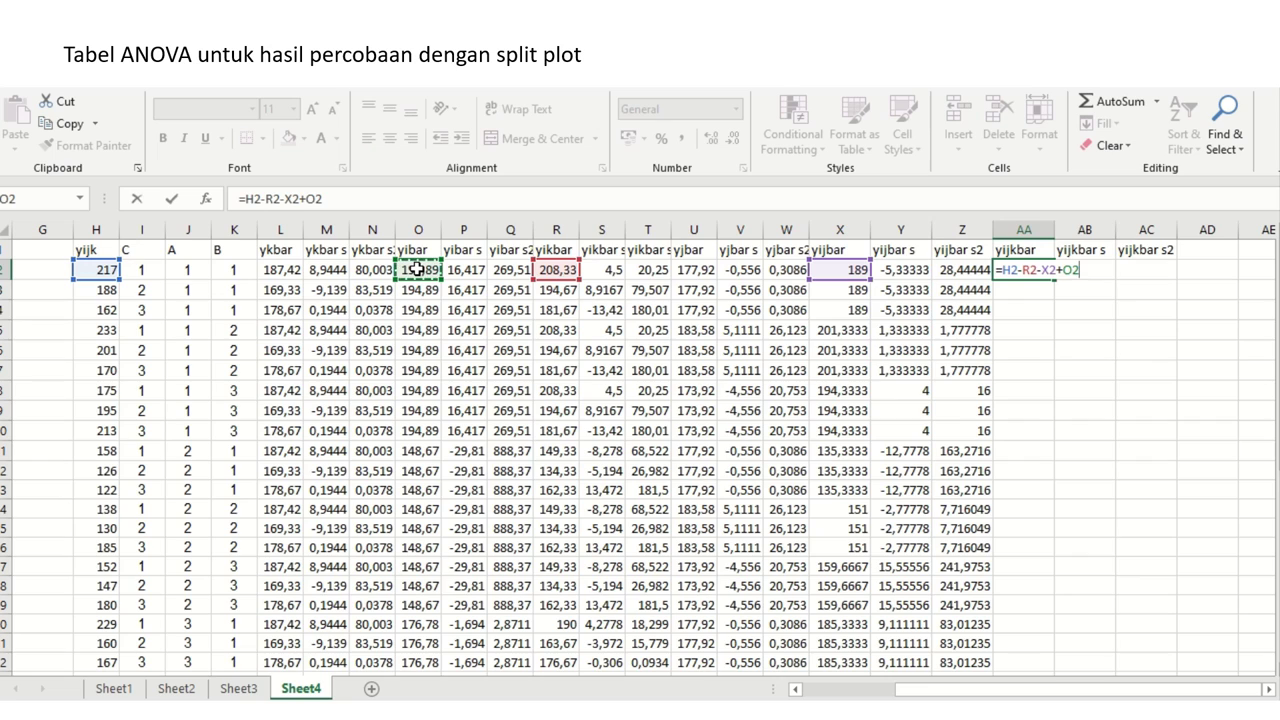
pyautogui.press('Return')
pyautogui.press('Up')
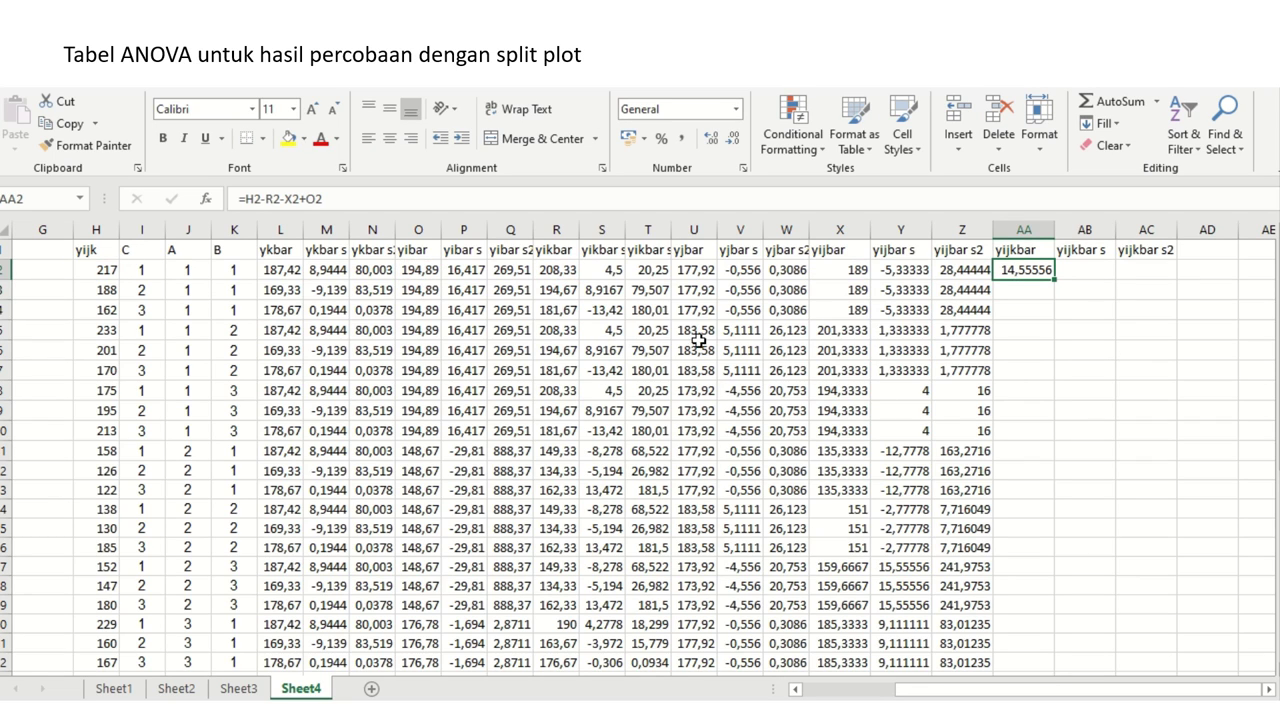
pyautogui.doubleClick(1054, 277)
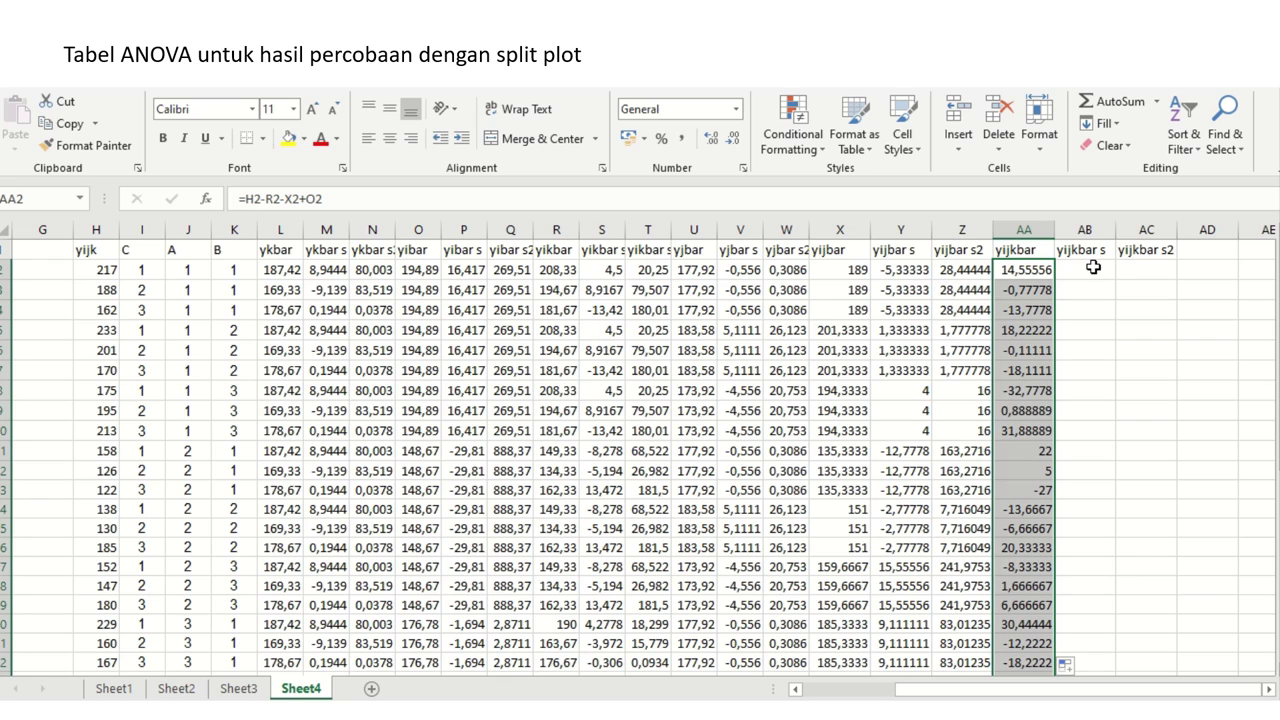
pyautogui.click(1093, 267)
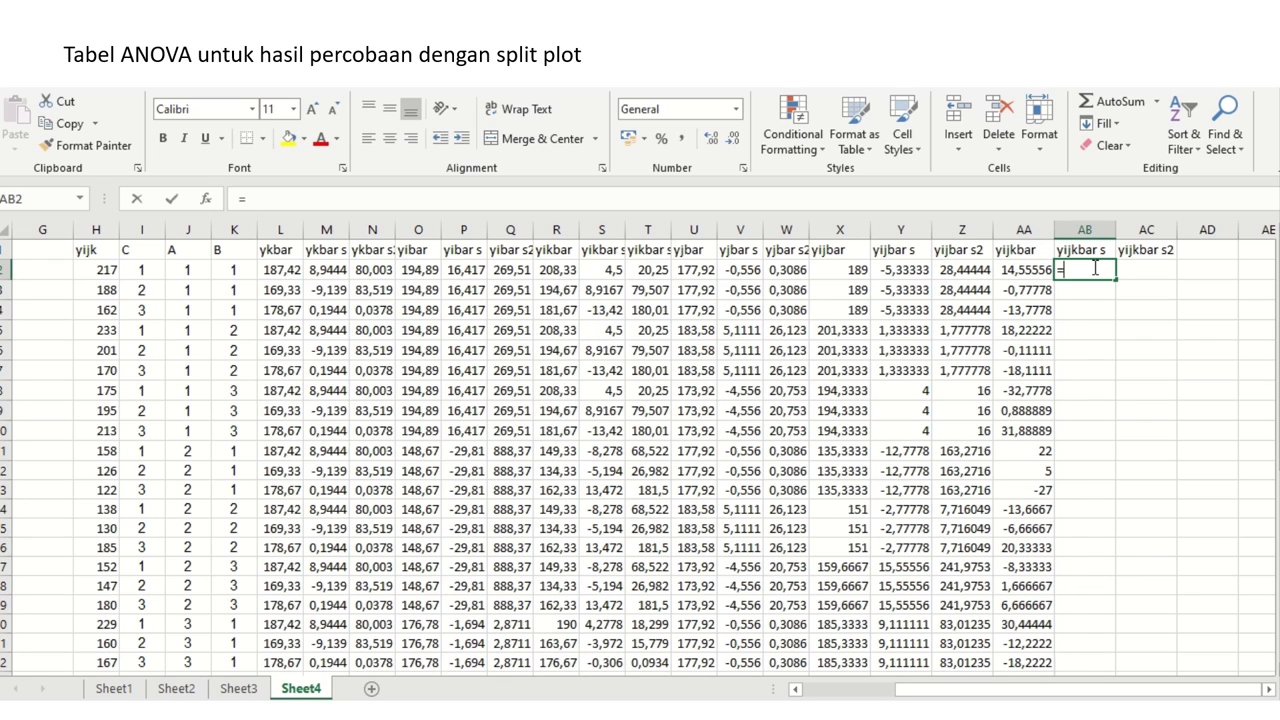
pyautogui.write('=')
pyautogui.press('Left')
pyautogui.write('-')
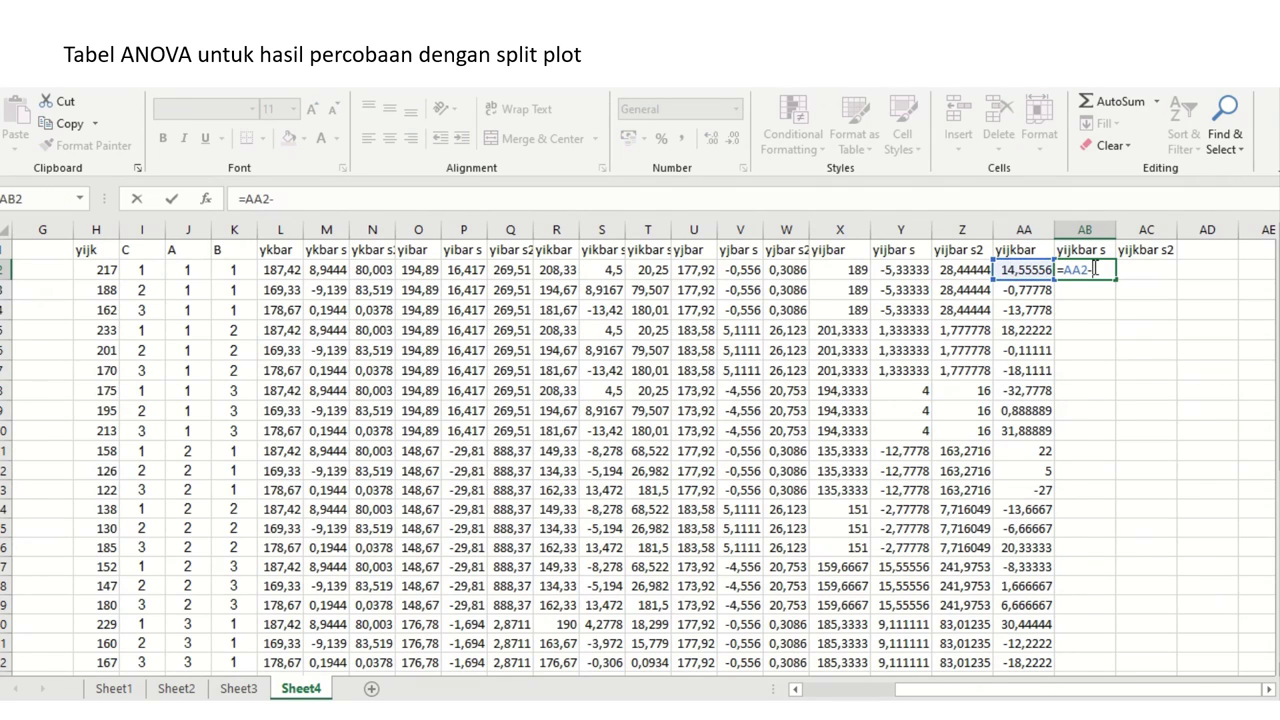
pyautogui.press('Left')
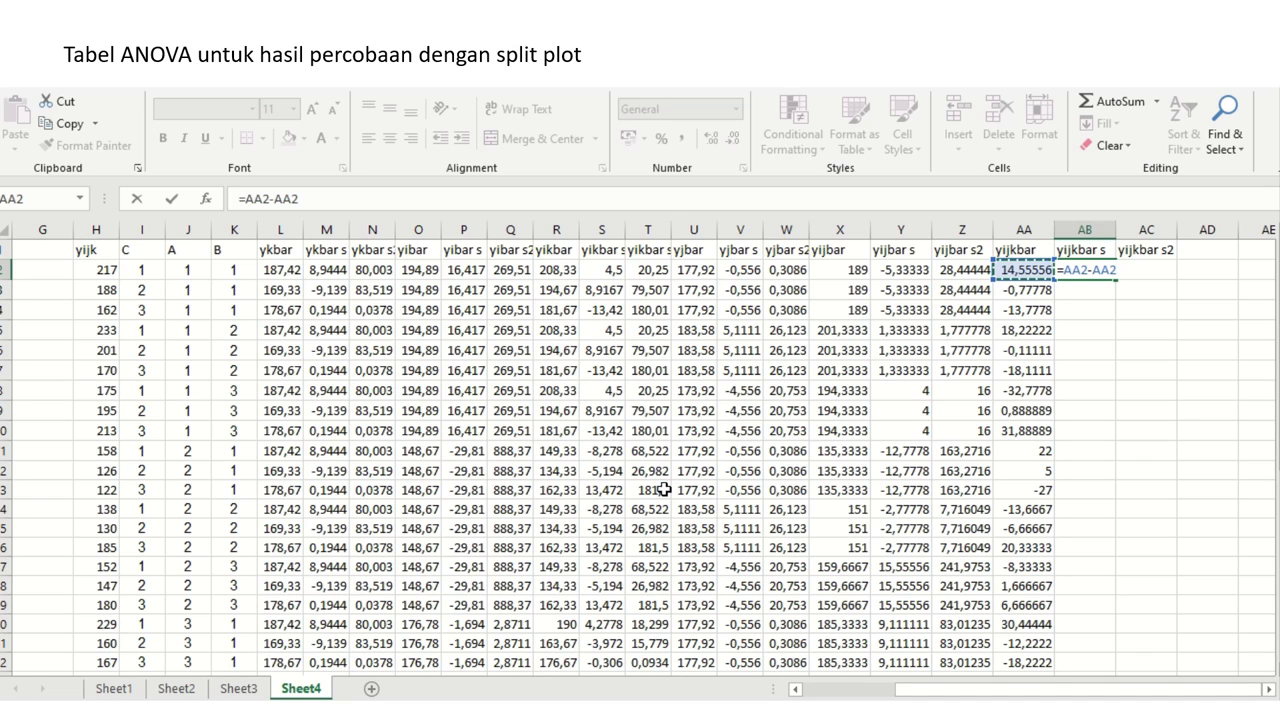
pyautogui.press('BackSpace')
pyautogui.press('BackSpace')
pyautogui.press('BackSpace')
pyautogui.press('BackSpace')
pyautogui.press('BackSpace')
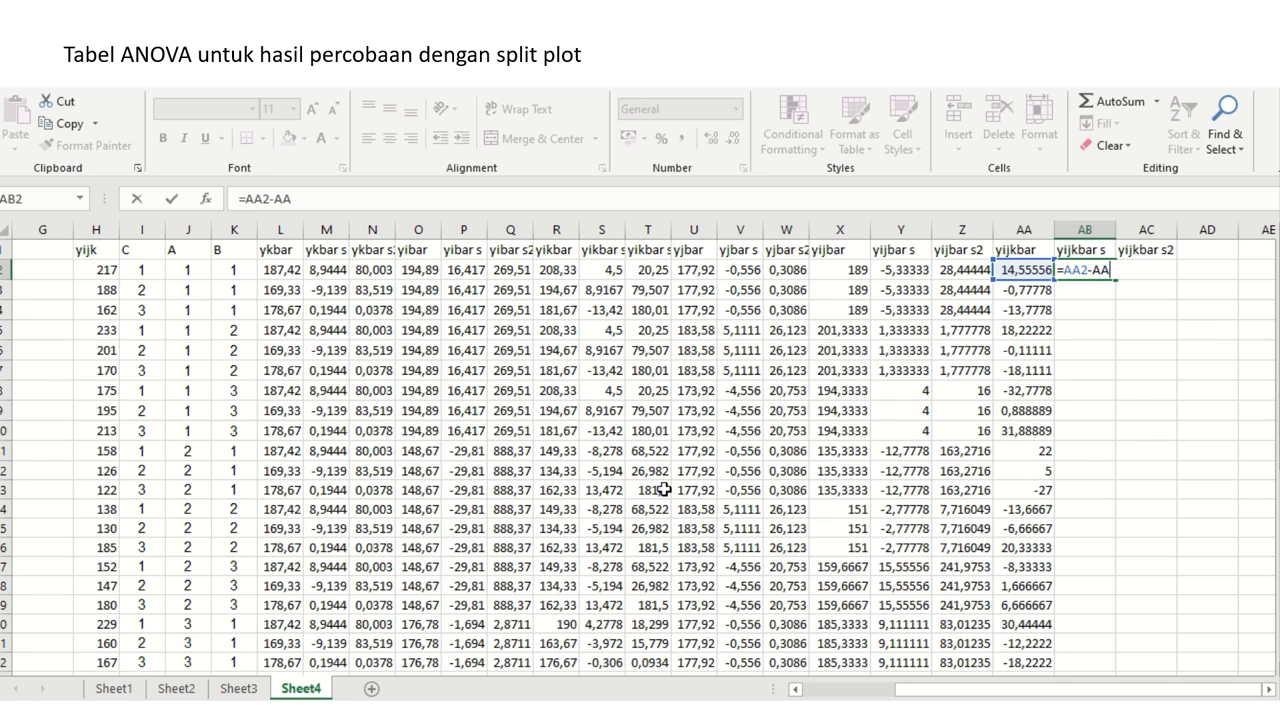
pyautogui.press('BackSpace')
pyautogui.press('BackSpace')
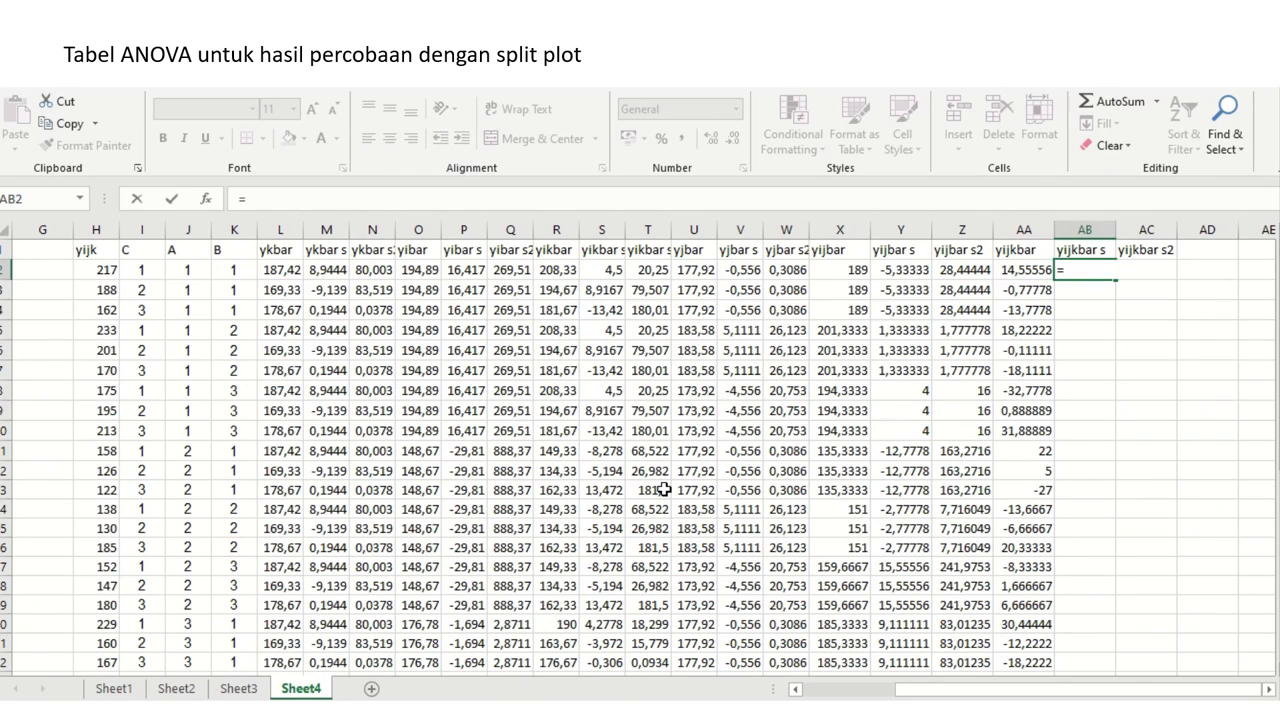
pyautogui.press('Escape')
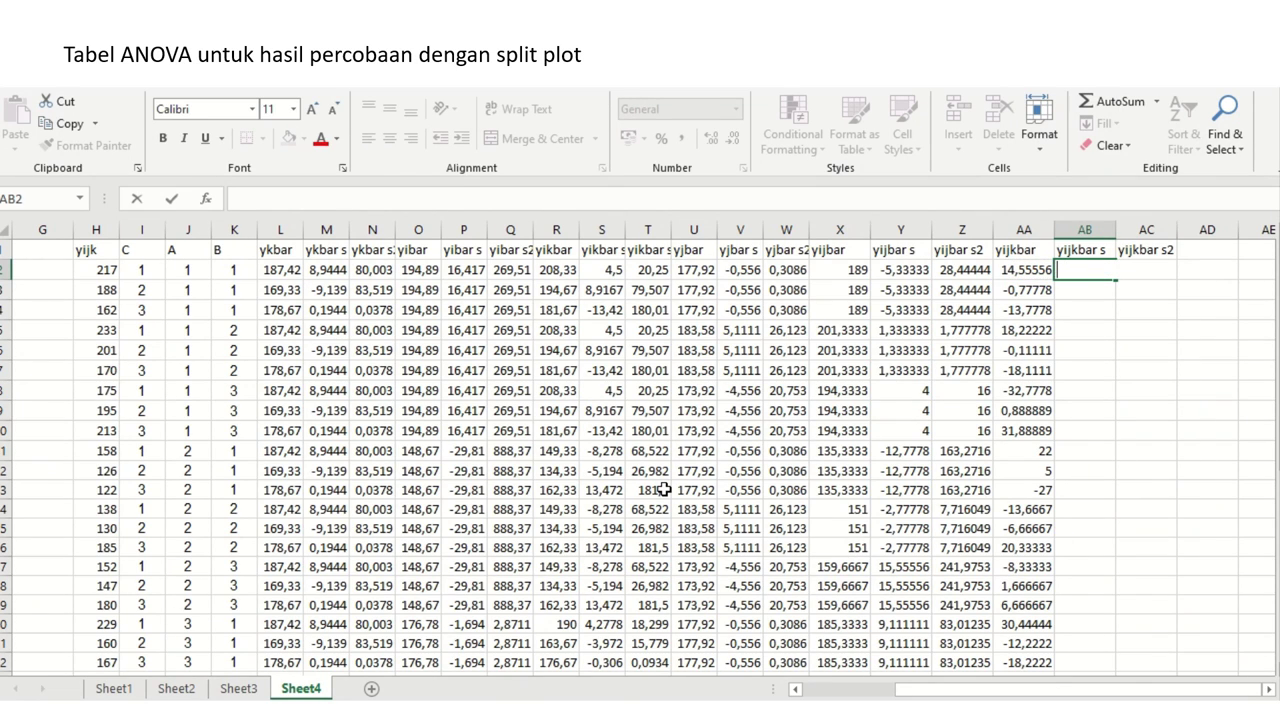
pyautogui.press('Return')
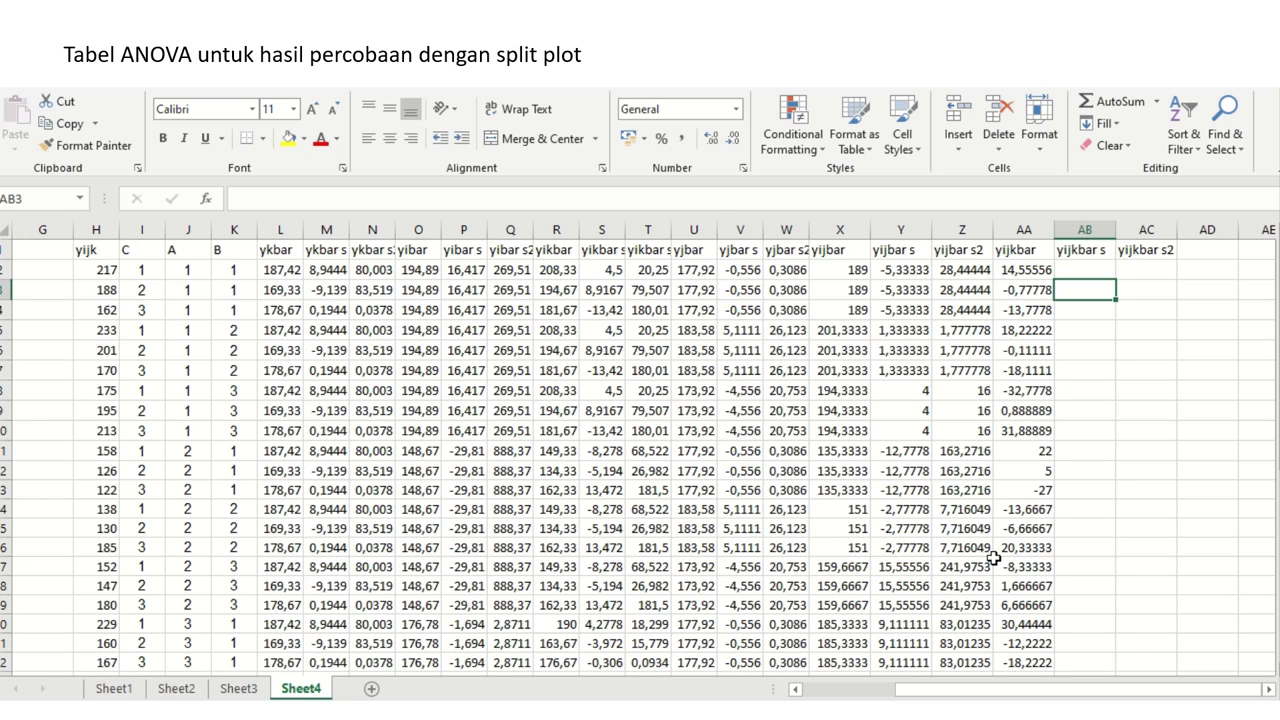
# - Copy the yijkbar s header from AB1 to AA1 and delete column AB
pyautogui.click(1082, 250)
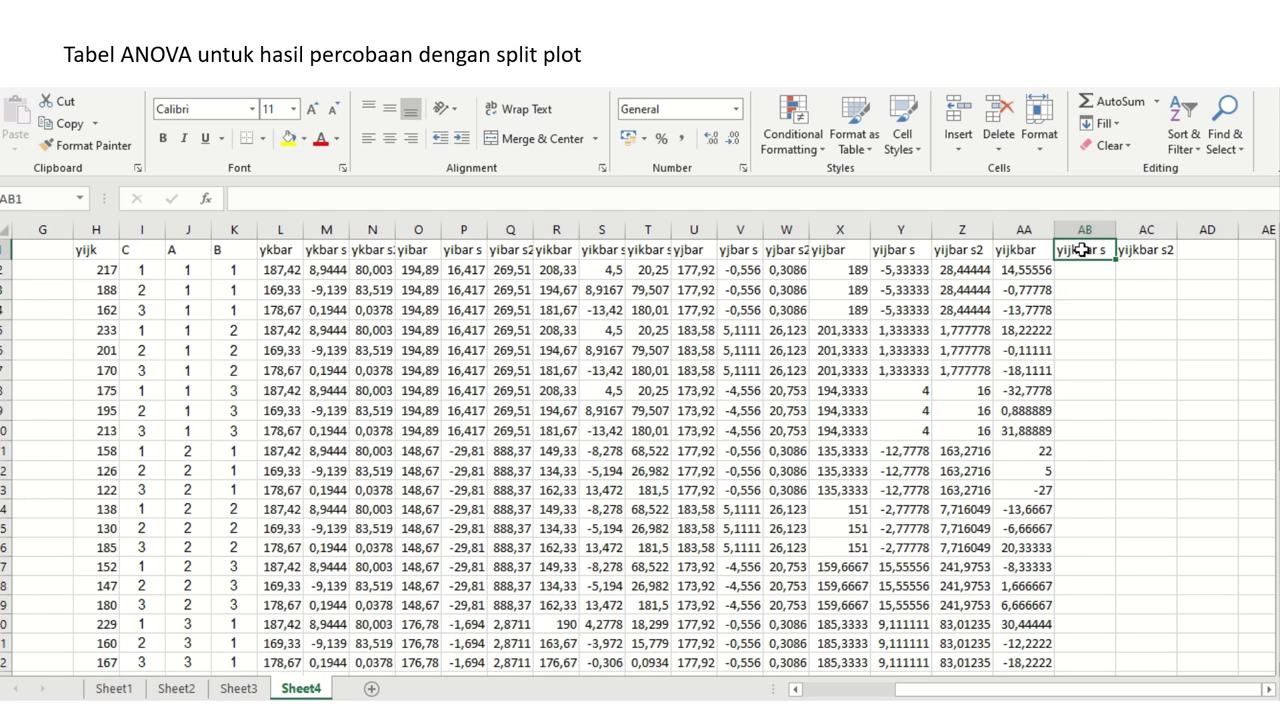
pyautogui.hotkey('ctrl', 'c')
pyautogui.press('Left')
pyautogui.press('Return')
pyautogui.press('Right')
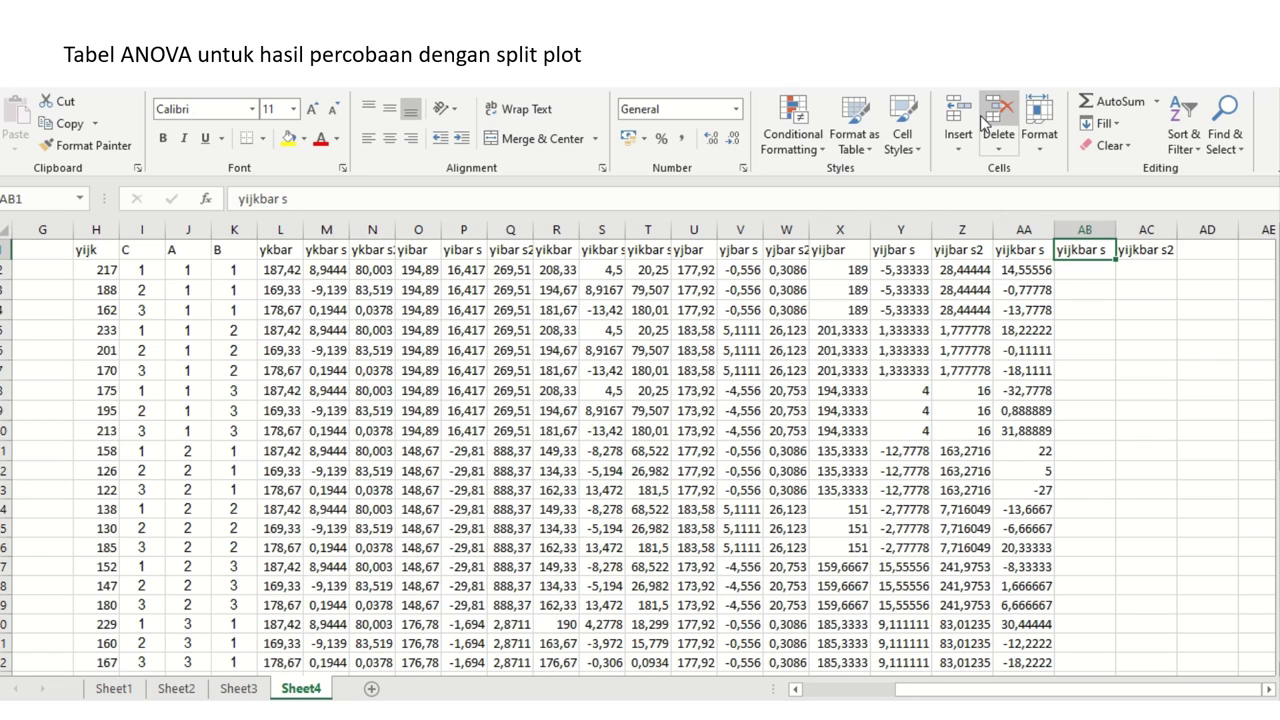
pyautogui.rightClick(1100, 229)
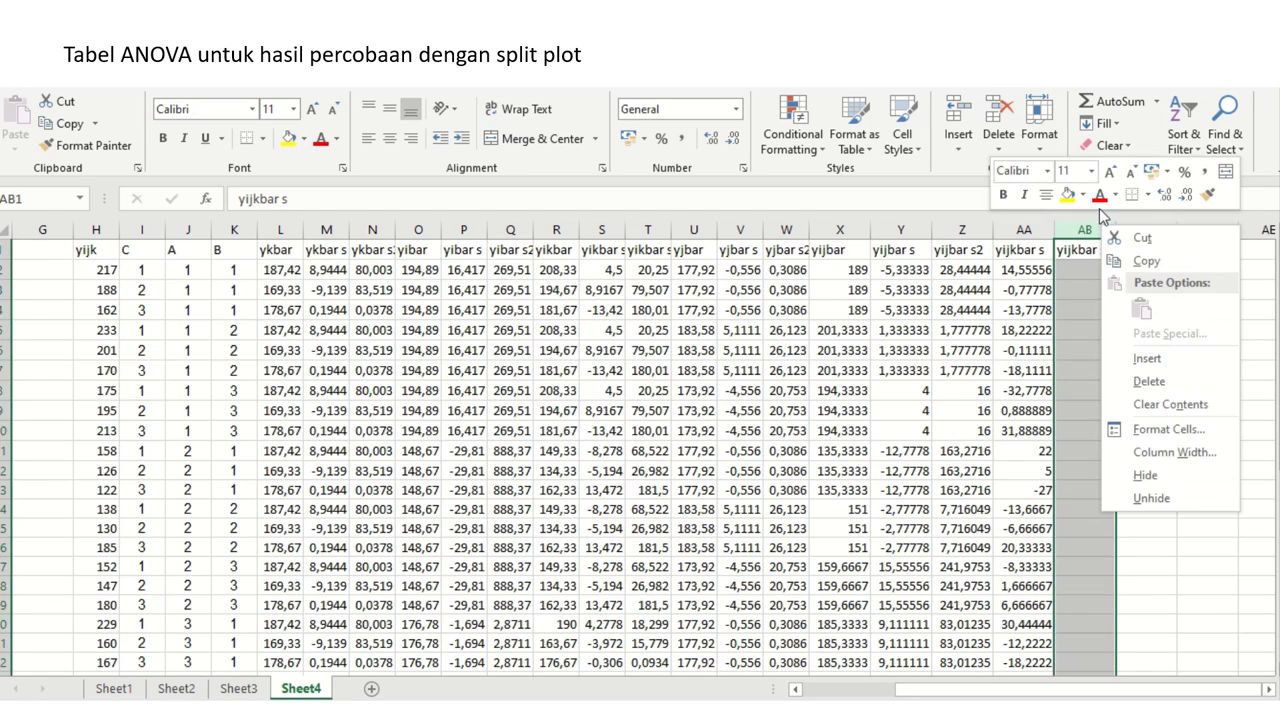
pyautogui.click(1133, 381)
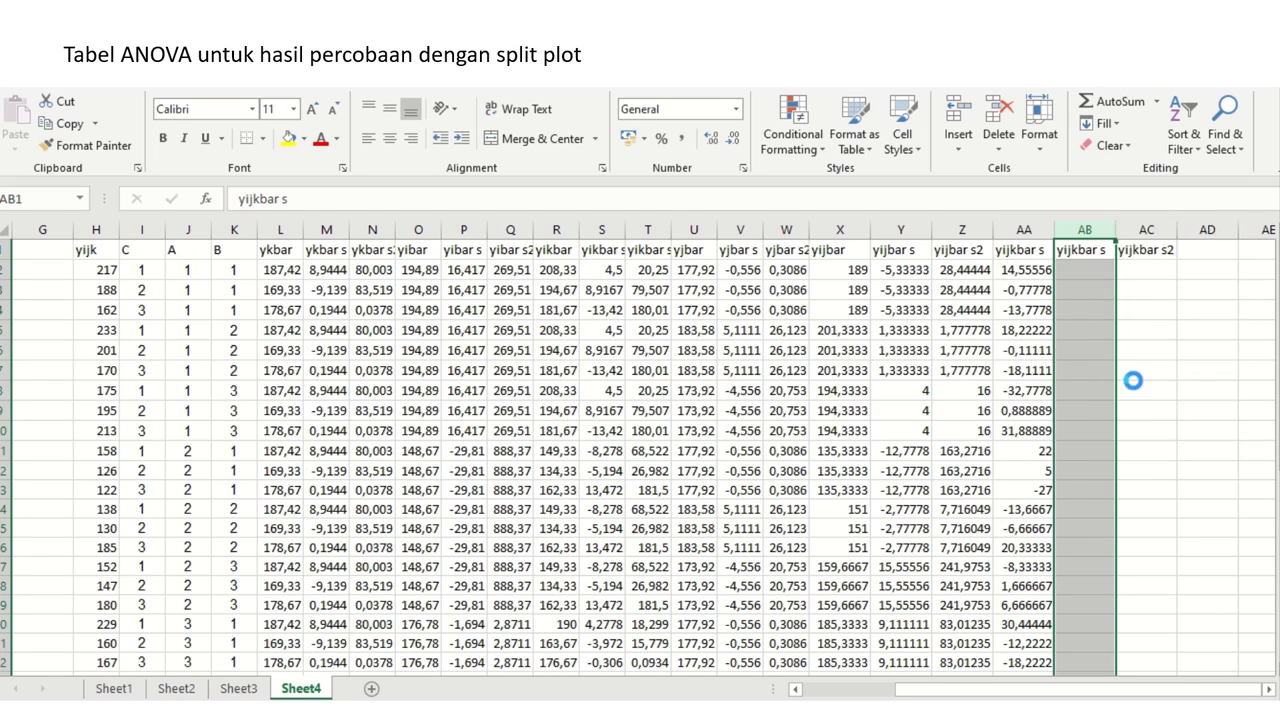
# - Enter the formula =AA2^2 in AB2 and fill it down the yijkbar s2 column
pyautogui.click(1087, 265)
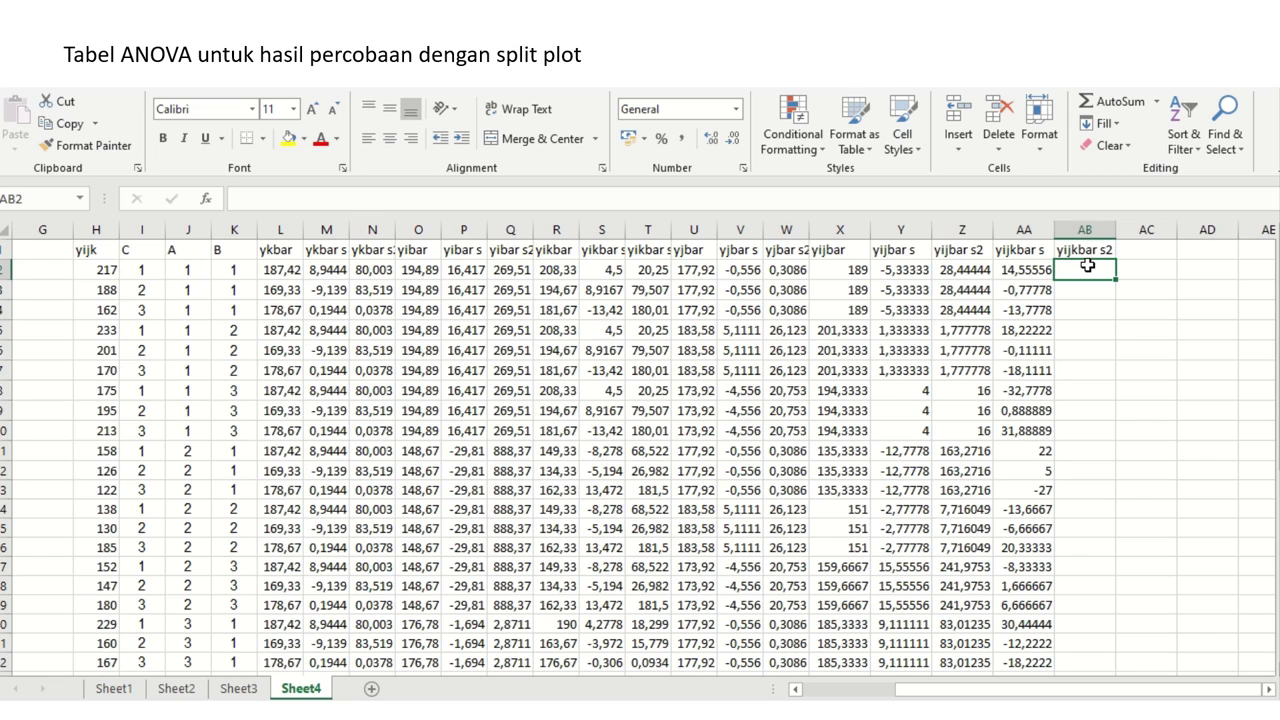
pyautogui.write('=')
pyautogui.click(1024, 269)
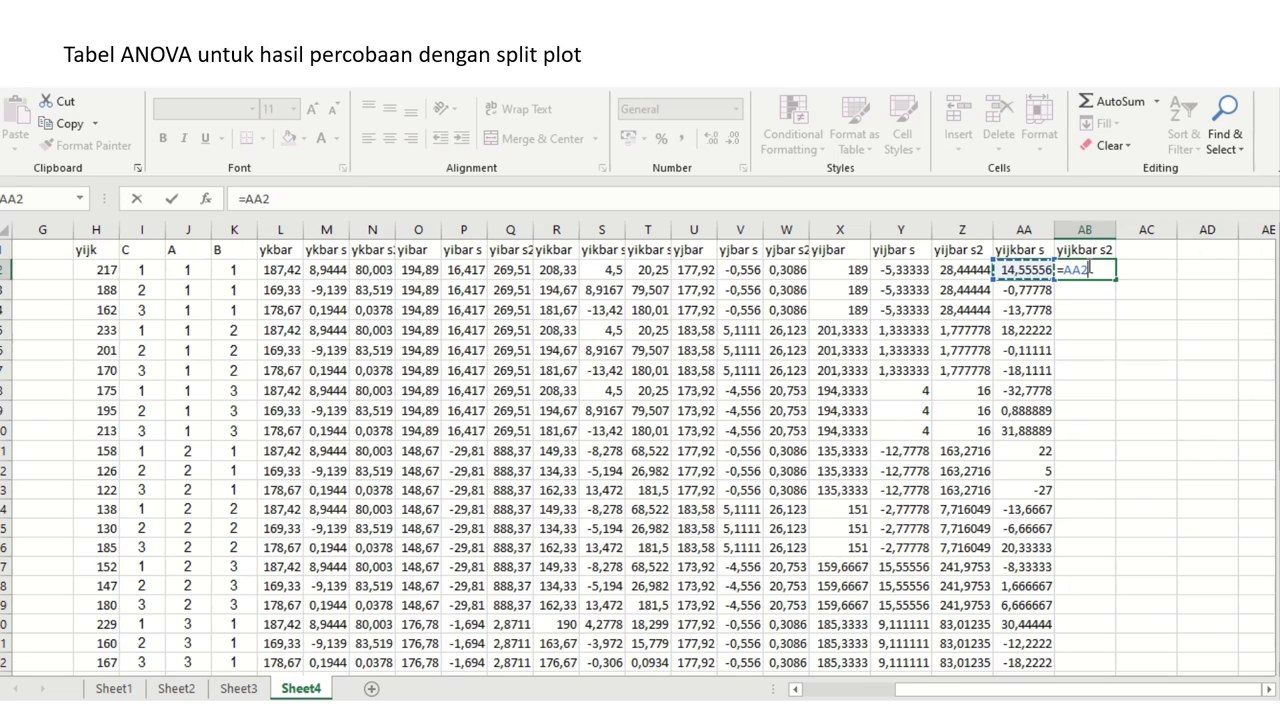
pyautogui.write('^2')
pyautogui.press('Return')
pyautogui.click(1090, 268)
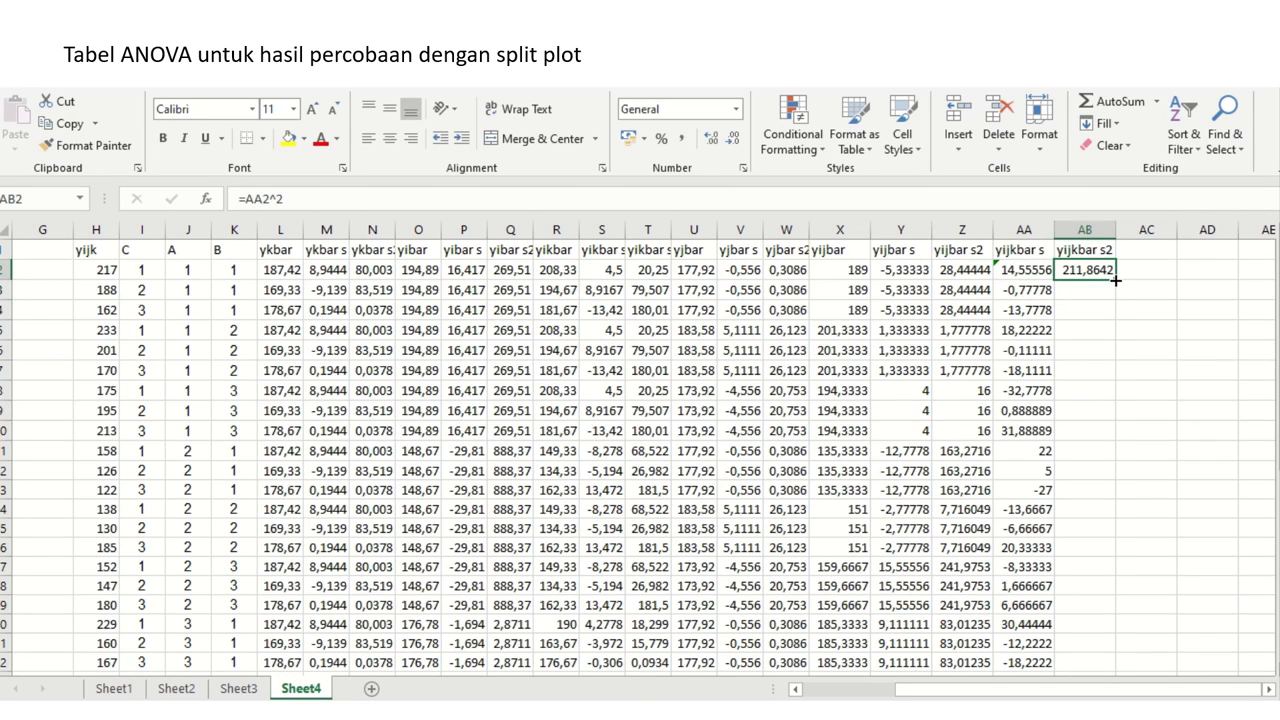
pyautogui.doubleClick(1115, 280)
# - Copy the sum formula and its label from Z39:Z40 to AB39:AB40 below the yijkbar s2 column
pyautogui.hotkey('ctrl', 'Down')
pyautogui.press('Down')
pyautogui.press('Down')
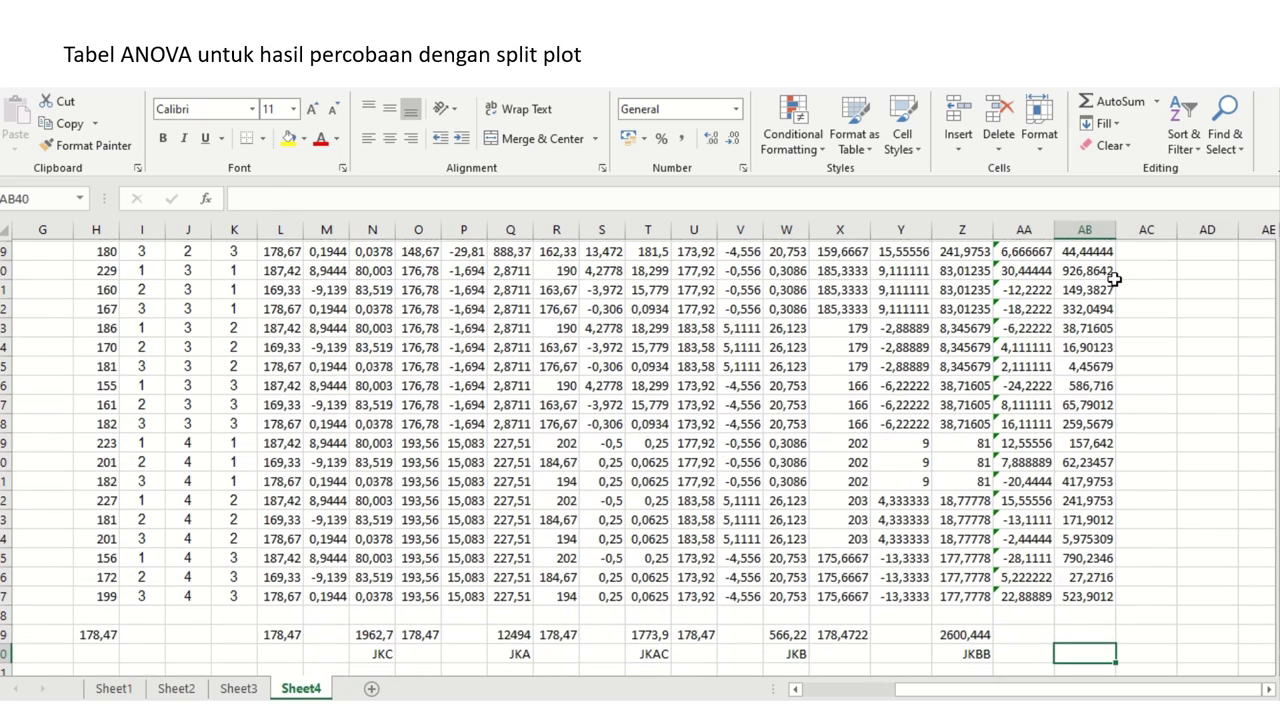
pyautogui.press('Left')
pyautogui.press('Left')
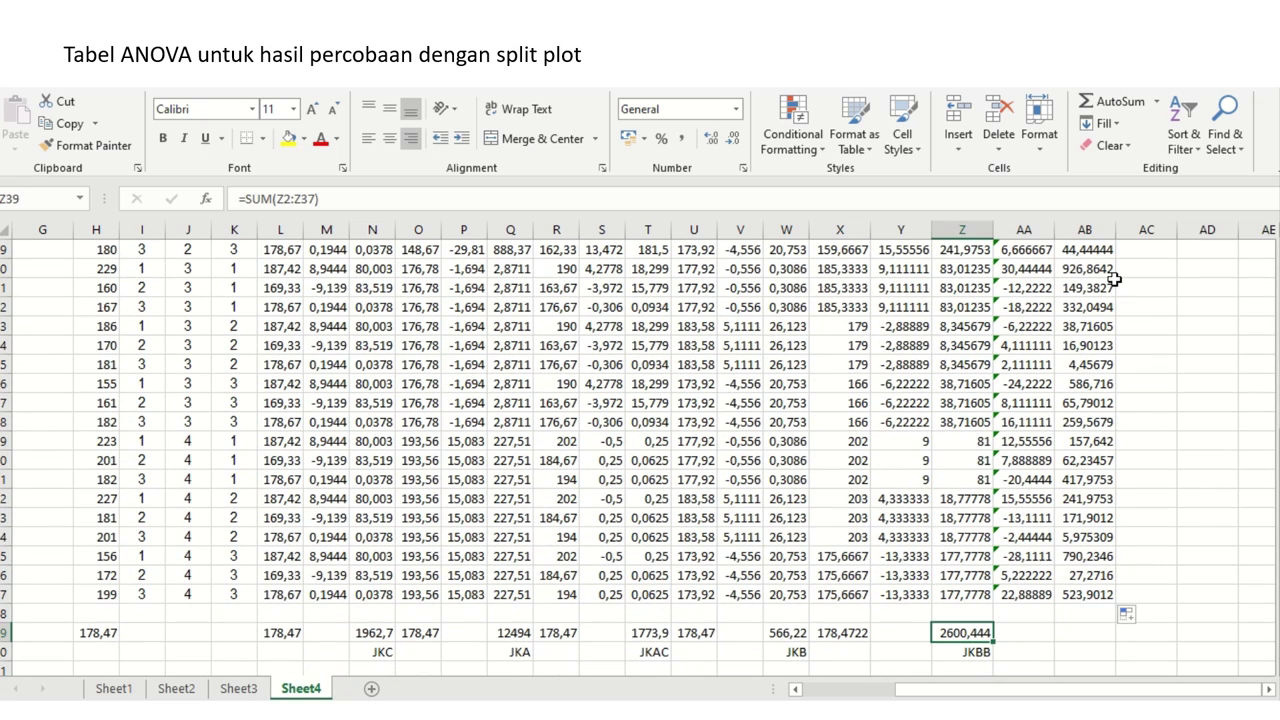
pyautogui.hotkey('shift', 'Down')
pyautogui.hotkey('ctrl', 'c')
pyautogui.press('Right')
pyautogui.press('Right')
pyautogui.press('Return')
# - Change the label in AB40 below the yijkbar s2 sum to JKG
pyautogui.press('Down')
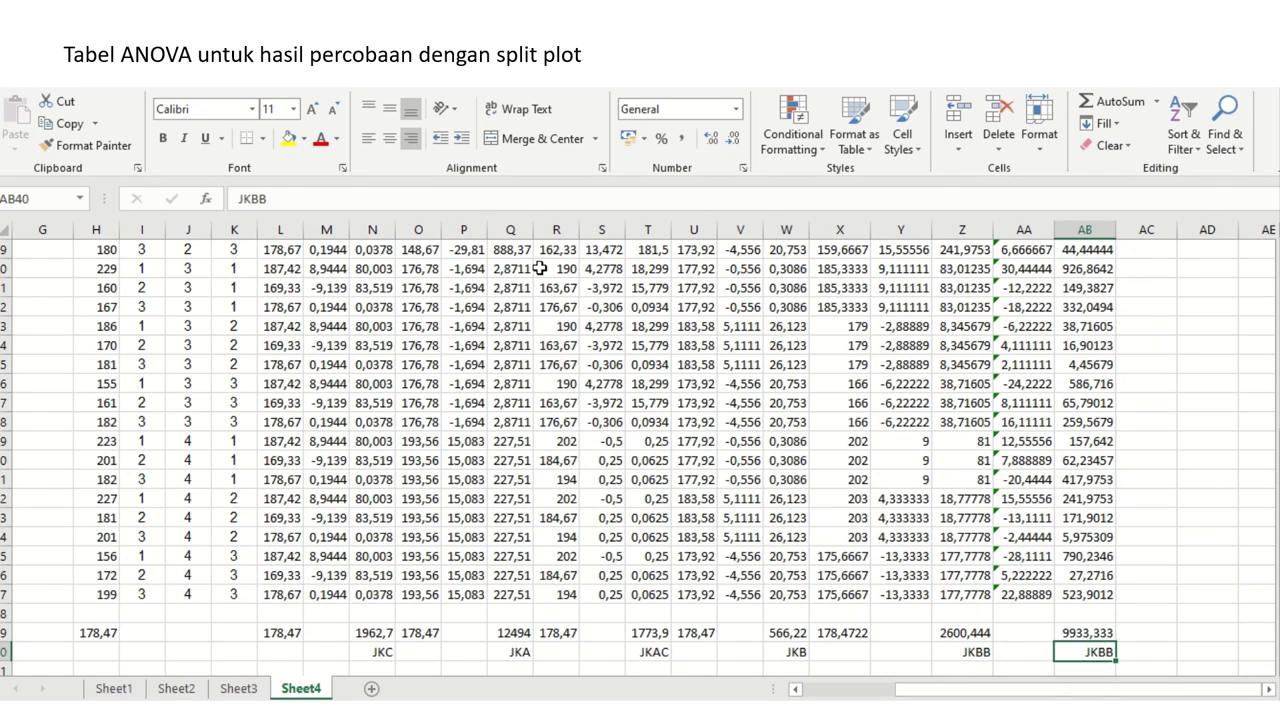
pyautogui.click(331, 201)
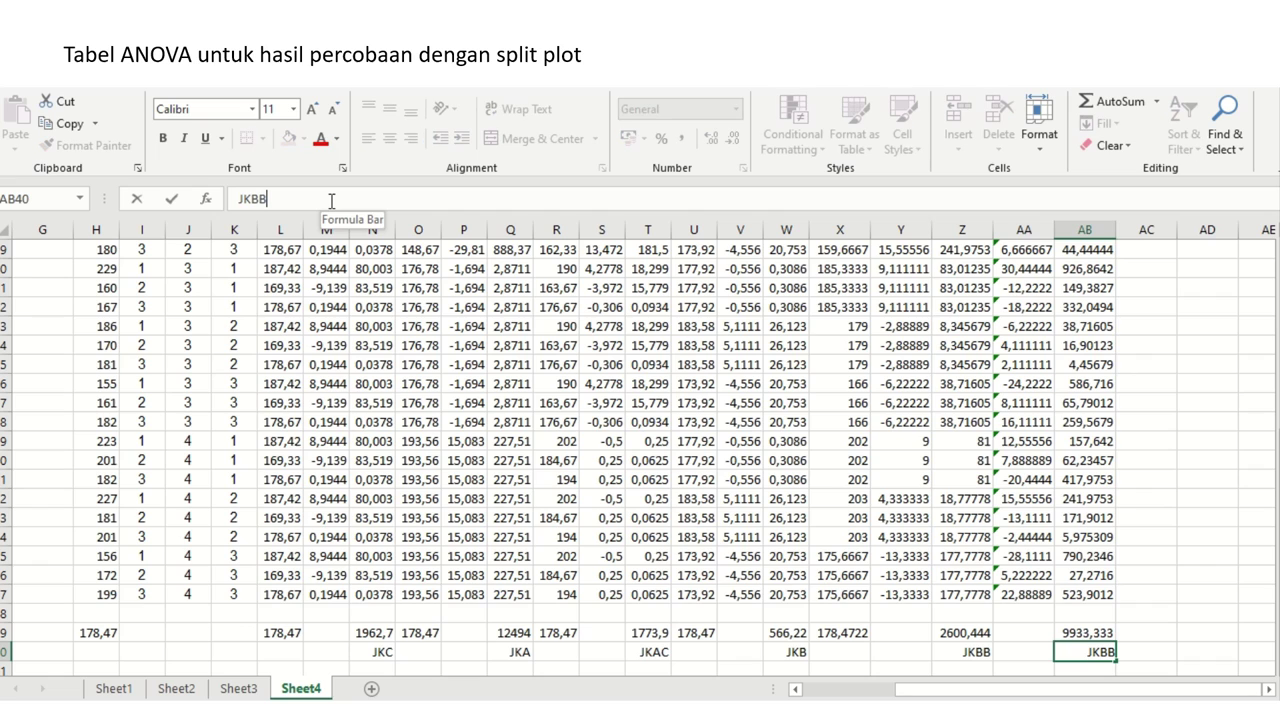
pyautogui.press('BackSpace')
pyautogui.press('BackSpace')
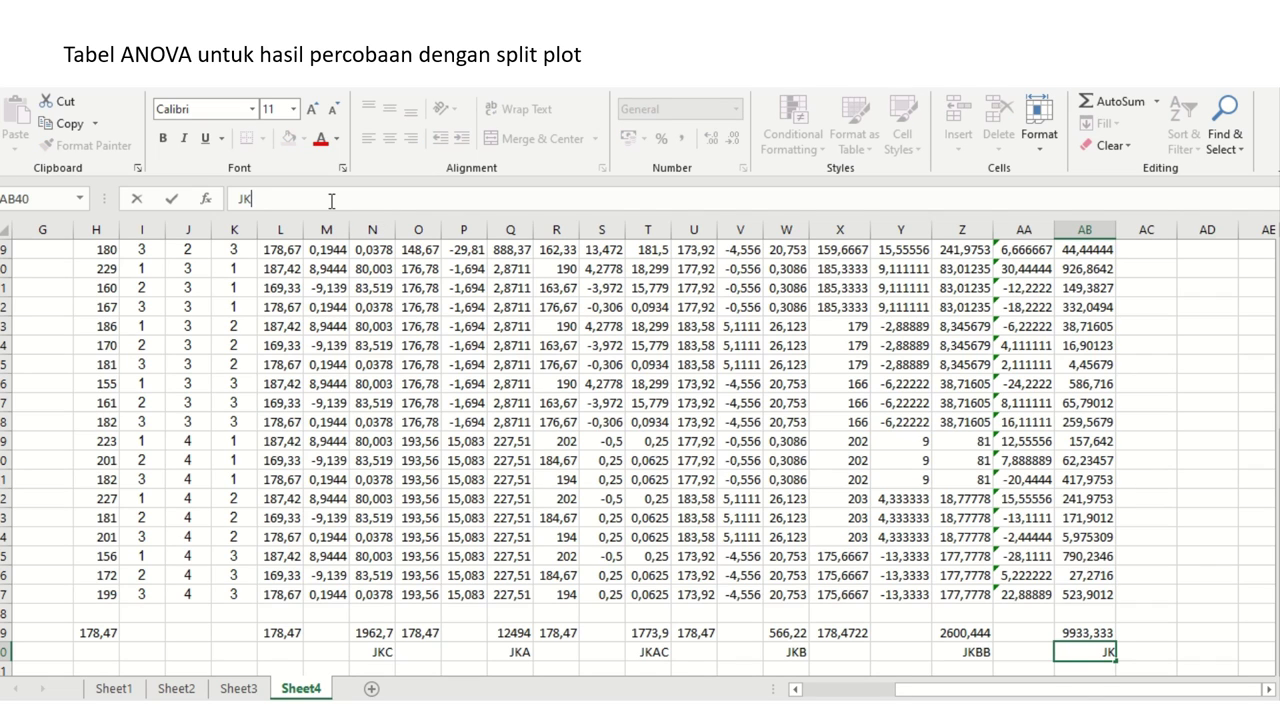
pyautogui.write('G')
pyautogui.press('Return')
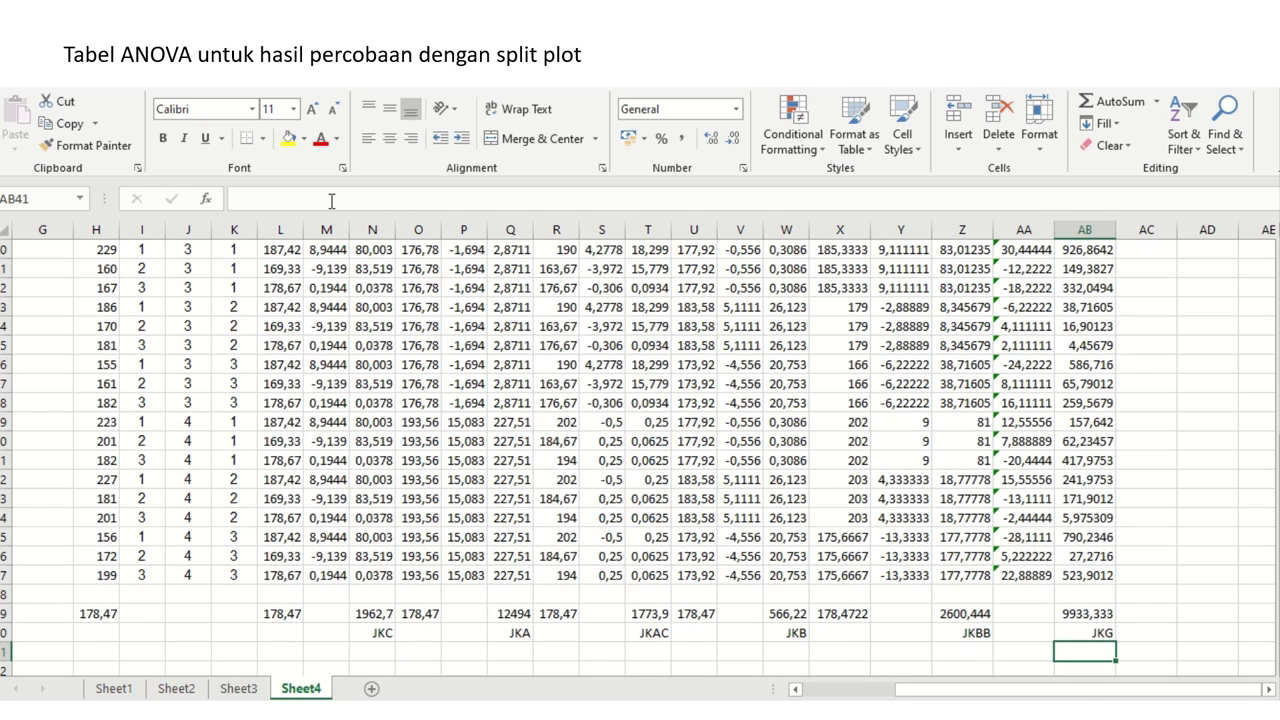
# - Change the label in Z40 below the yijbar s2 sum to JKAB
pyautogui.doubleClick(980, 632)
pyautogui.press('BackSpace')
pyautogui.press('BackSpace')
pyautogui.write('AB')
pyautogui.press('Return')
# - Enter the header yijkbar s in AC1, next to the yijkbar s2 column
pyautogui.press('Up')
pyautogui.press('Up')
pyautogui.press('Up')
pyautogui.press('Up')
pyautogui.press('Up')
pyautogui.press('Up')
pyautogui.press('Up')
pyautogui.press('Up')
pyautogui.press('Up')
pyautogui.press('Up')
pyautogui.press('Up')
pyautogui.press('Up')
pyautogui.press('Up')
pyautogui.press('Up')
pyautogui.press('Up')
pyautogui.press('Up')
pyautogui.press('Up')
pyautogui.press('Up')
pyautogui.press('Up')
pyautogui.press('Up')
pyautogui.press('Up')
pyautogui.press('Up')
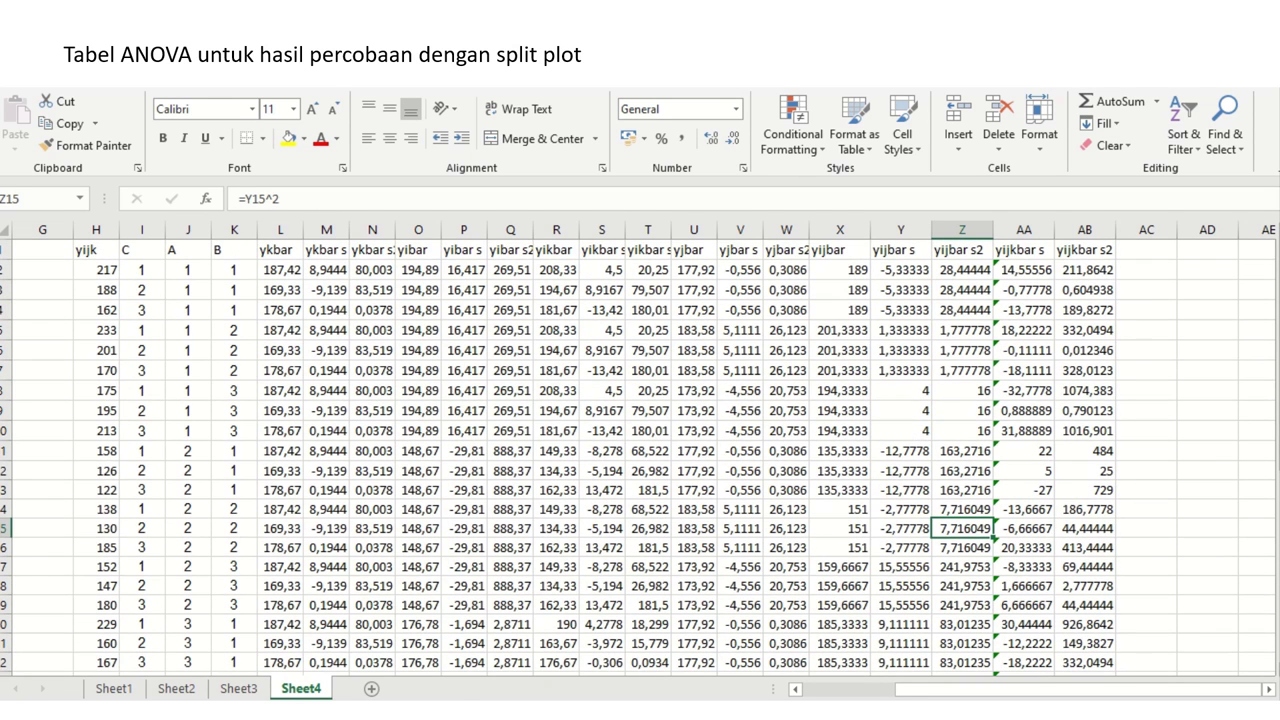
pyautogui.click(1143, 250)
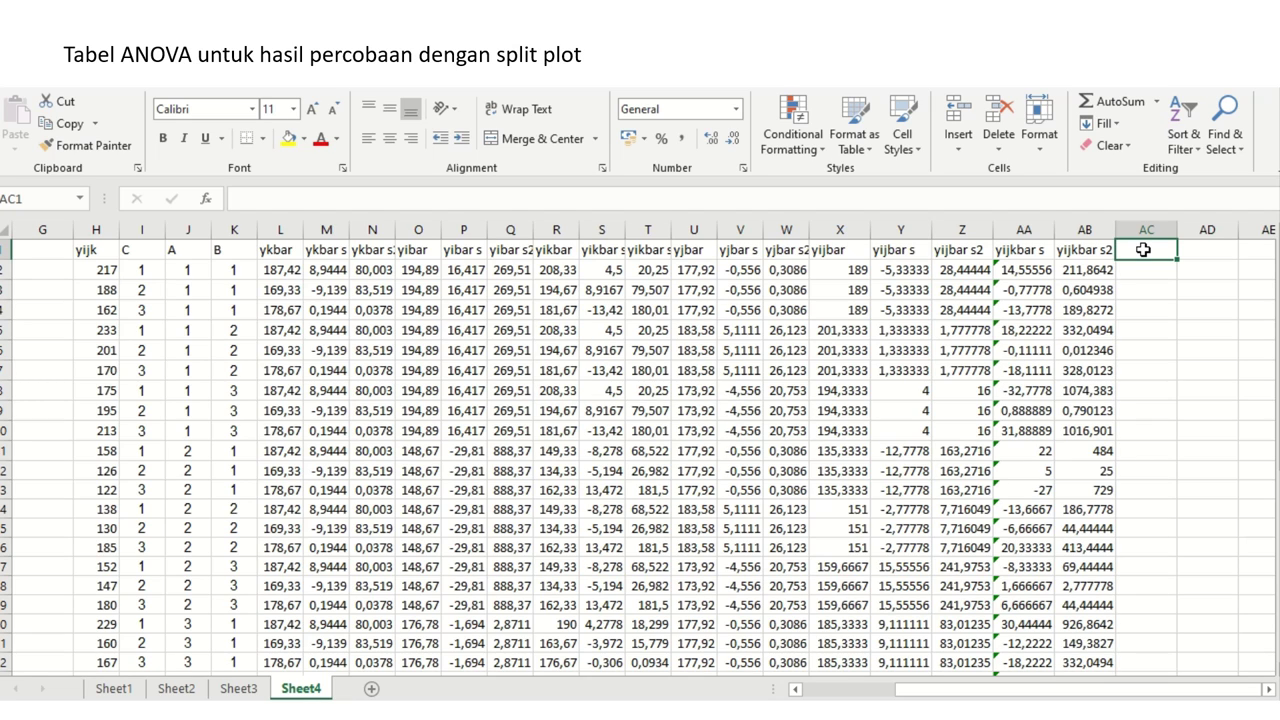
pyautogui.write('yi')
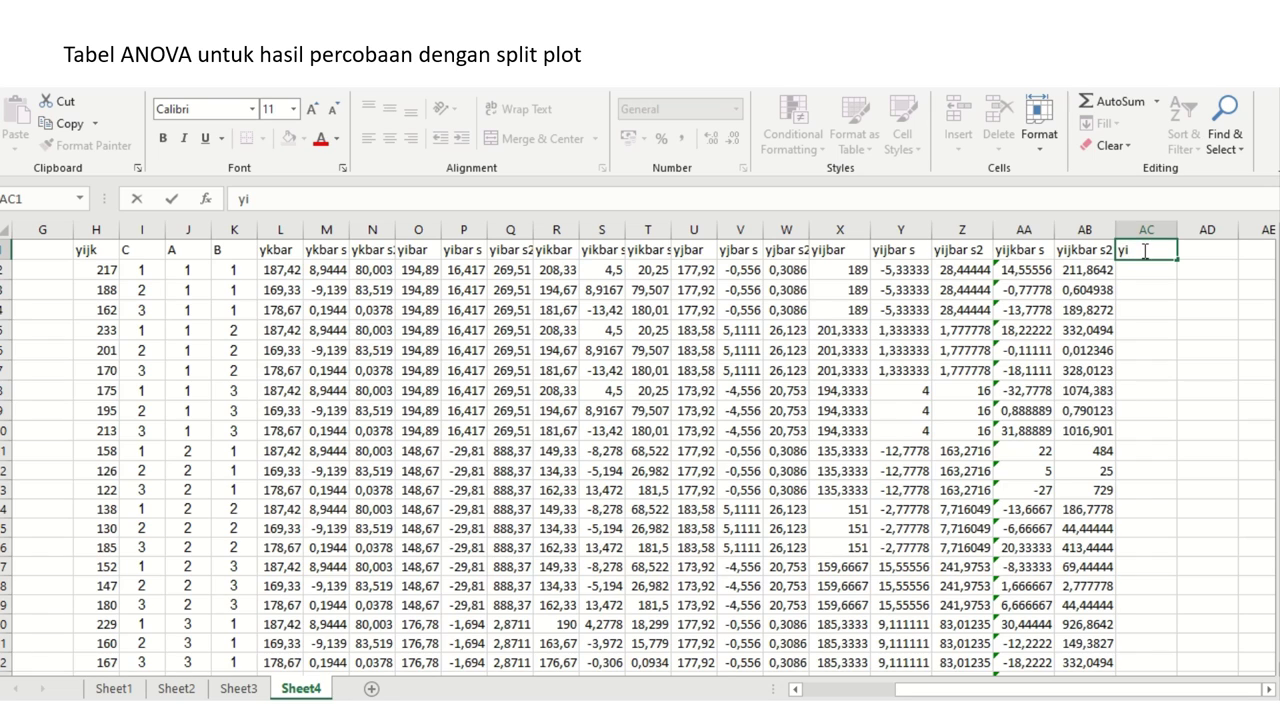
pyautogui.write('jkbar s')
pyautogui.press('Return')
# - Enter the formula =H2-H39 in AC2 to subtract the overall mean from the first yijk value
pyautogui.write('=')
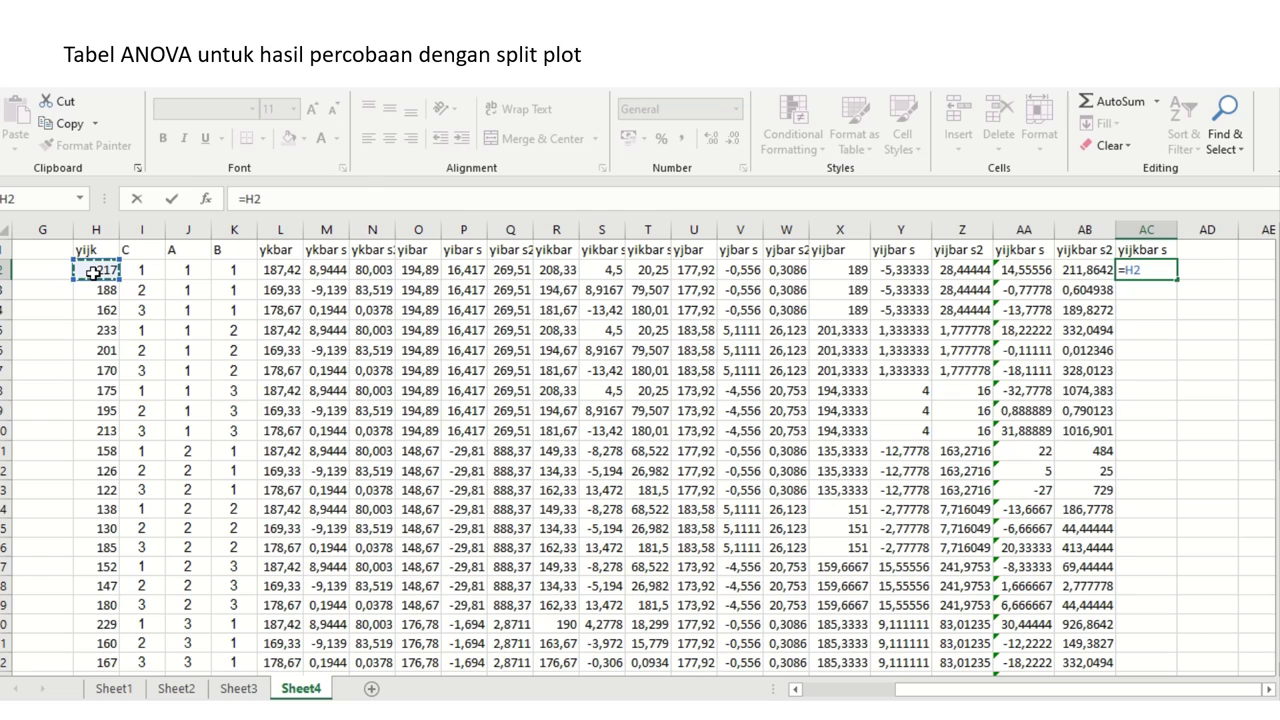
pyautogui.write('-')
pyautogui.press('Left')
pyautogui.press('Left')
pyautogui.press('Left')
pyautogui.press('Left')
pyautogui.press('Left')
pyautogui.press('Left')
pyautogui.press('Left')
pyautogui.press('Right')
pyautogui.press('Right')
pyautogui.press('Right')
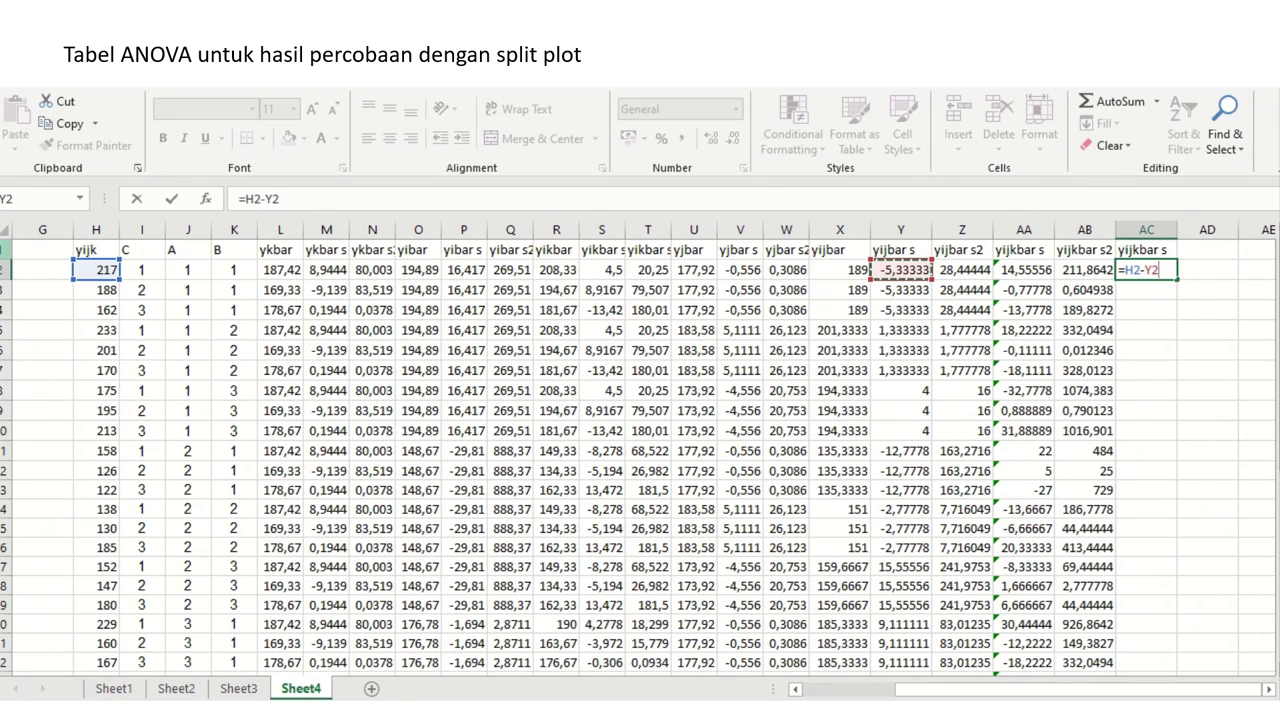
pyautogui.click(108, 270)
pyautogui.hotkey('ctrl', 'Down')
pyautogui.hotkey('ctrl', 'Down')
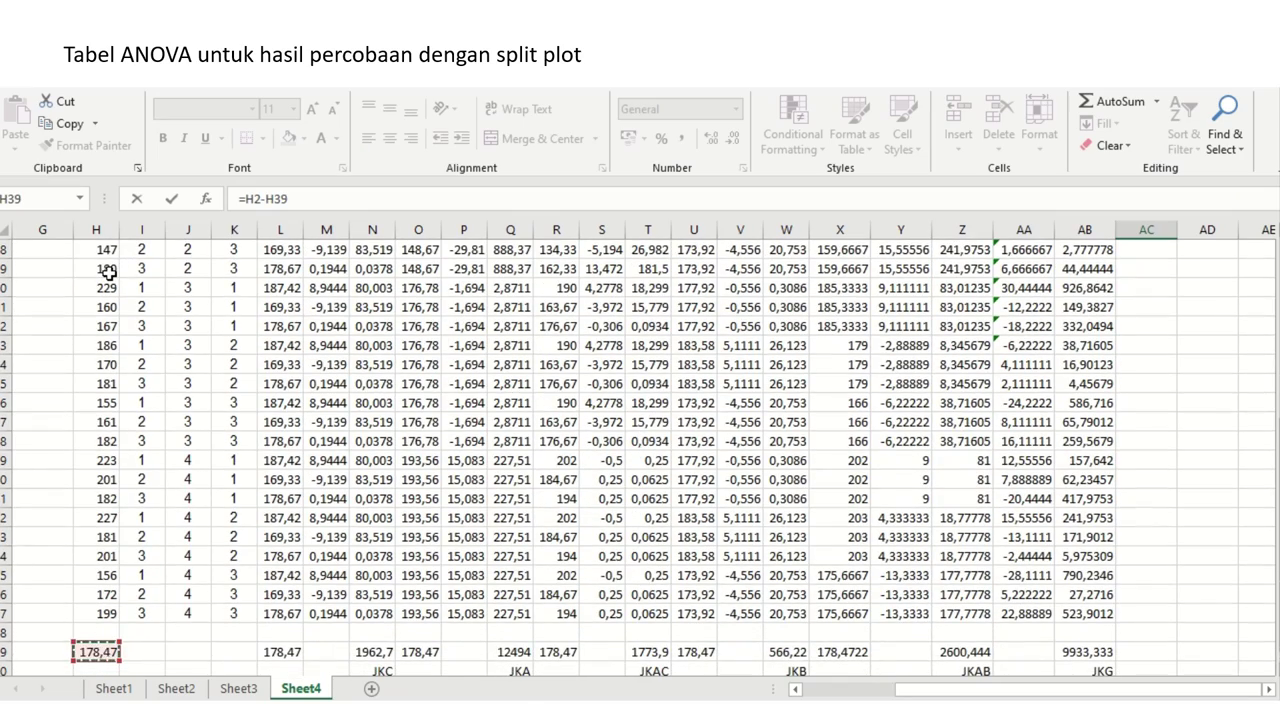
pyautogui.hotkey('ctrl', 'Return')
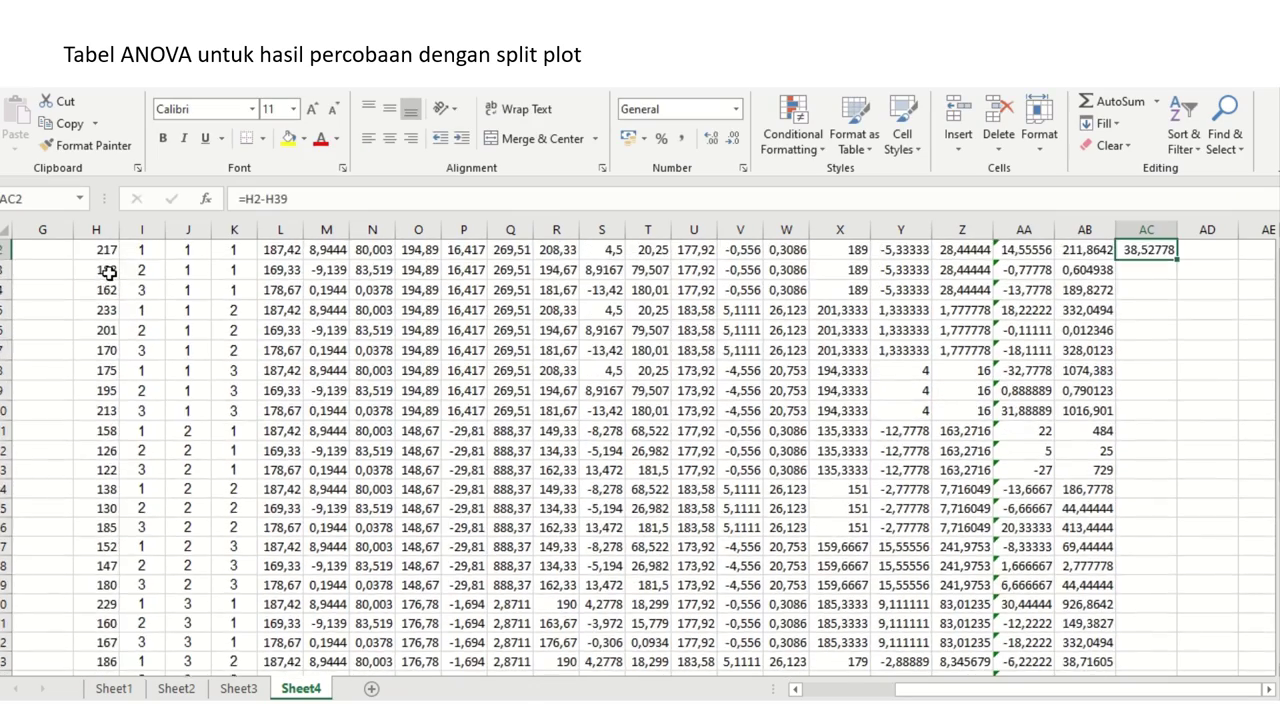
# - Make the mean reference absolute so AC2 reads =H2-$H$39, and fill the formula down column AC
pyautogui.click(275, 194)
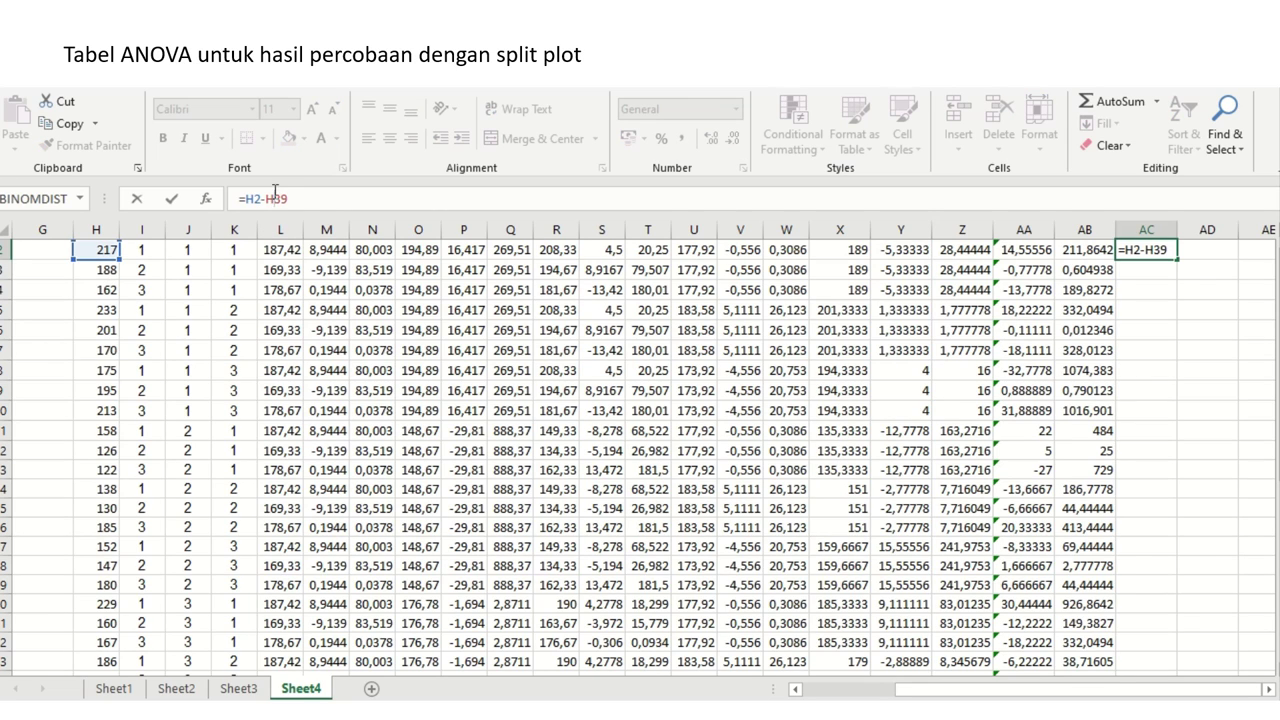
pyautogui.press('Return')
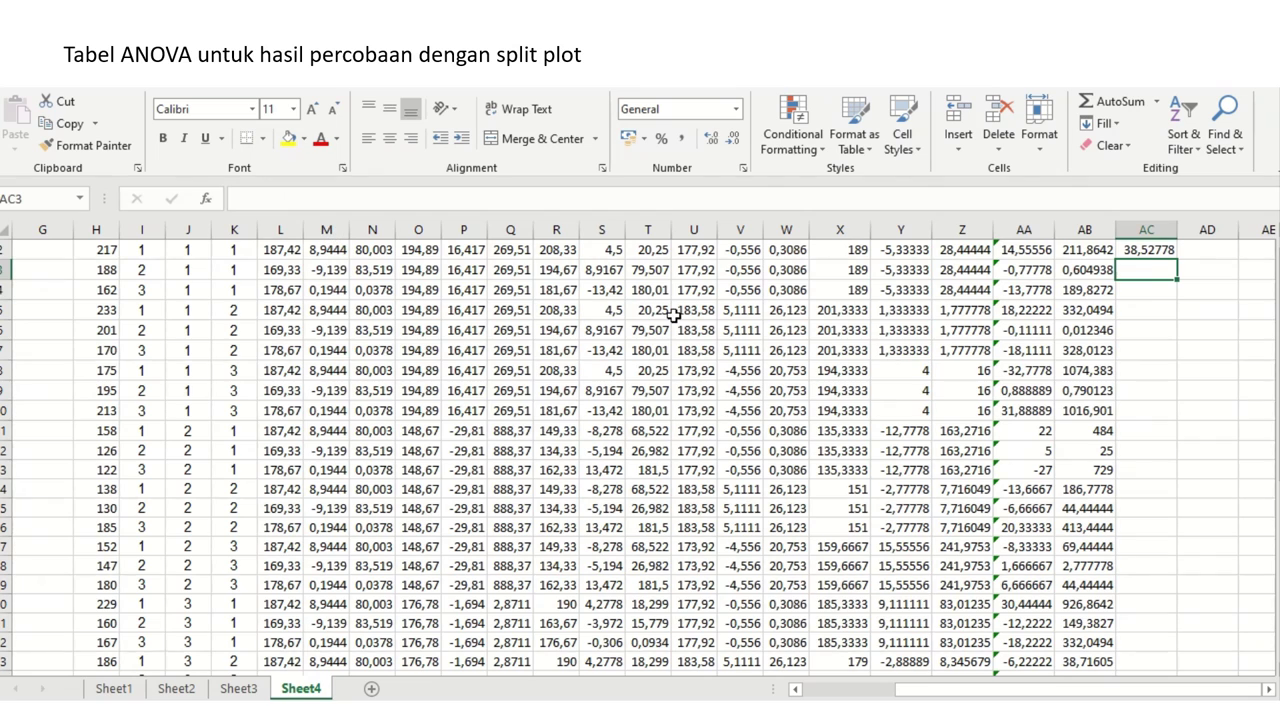
pyautogui.click(1138, 249)
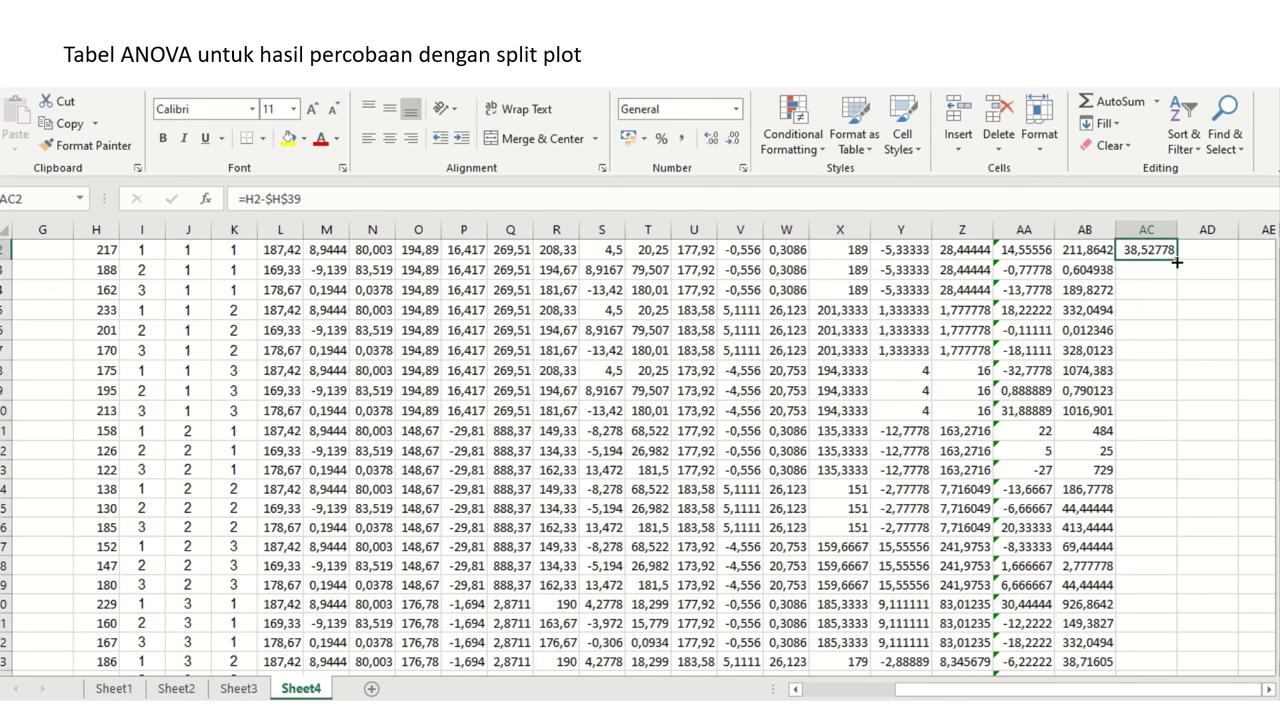
pyautogui.doubleClick(1177, 262)
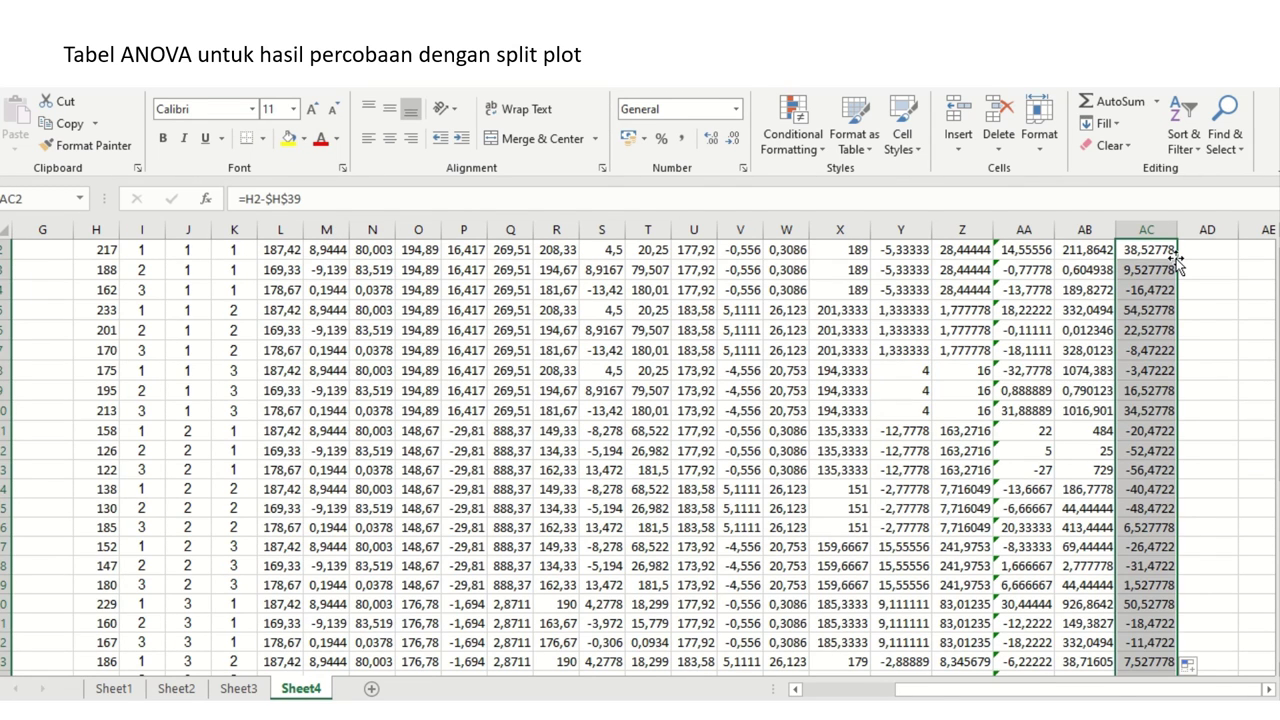
# - Copy the sum formula and its label from AB39:AB40 to AC39:AC40
pyautogui.hotkey('ctrl', 'Down')
pyautogui.press('Down')
pyautogui.press('Down')
pyautogui.press('Left')
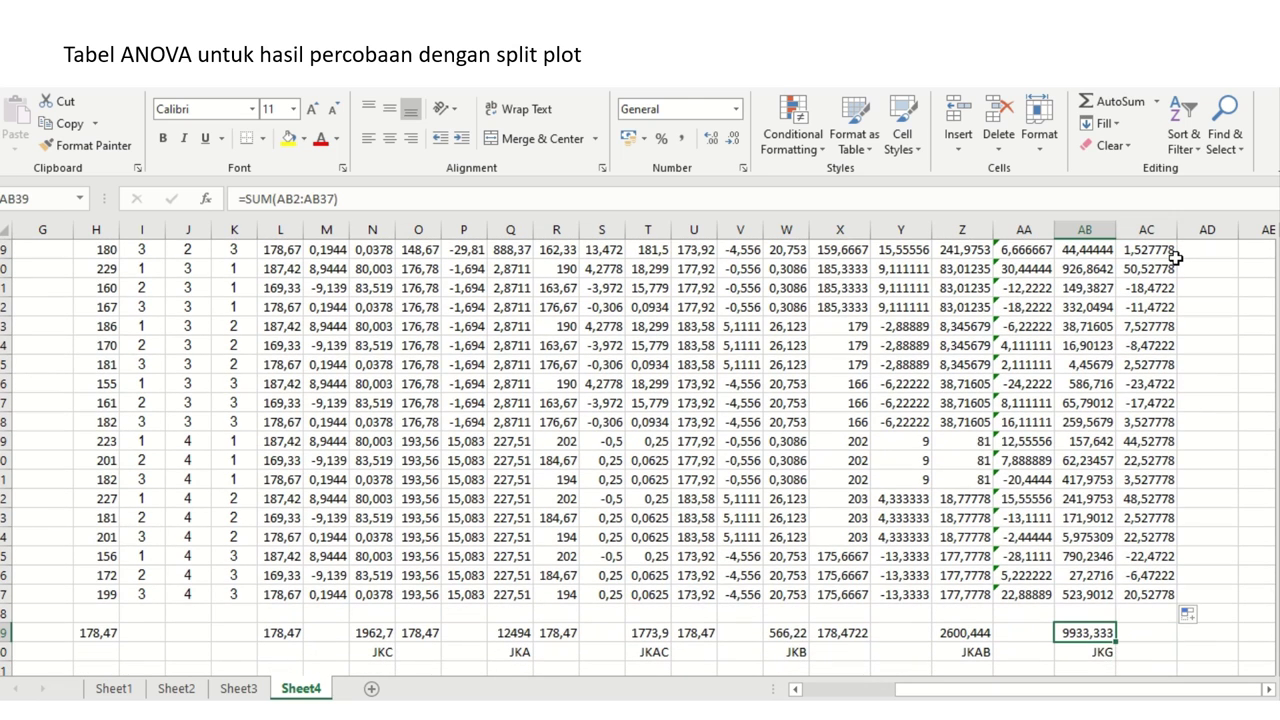
pyautogui.hotkey('shift', 'Down')
pyautogui.hotkey('ctrl', 'c')
pyautogui.press('Right')
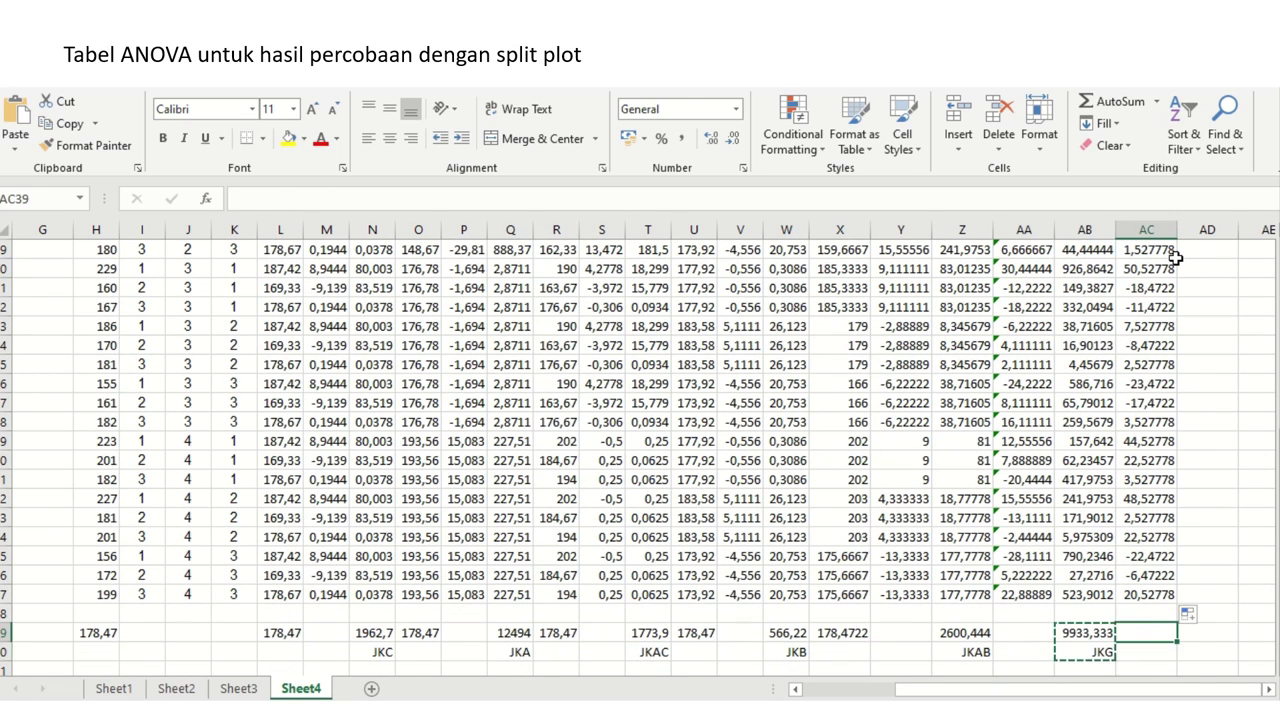
pyautogui.press('Return')
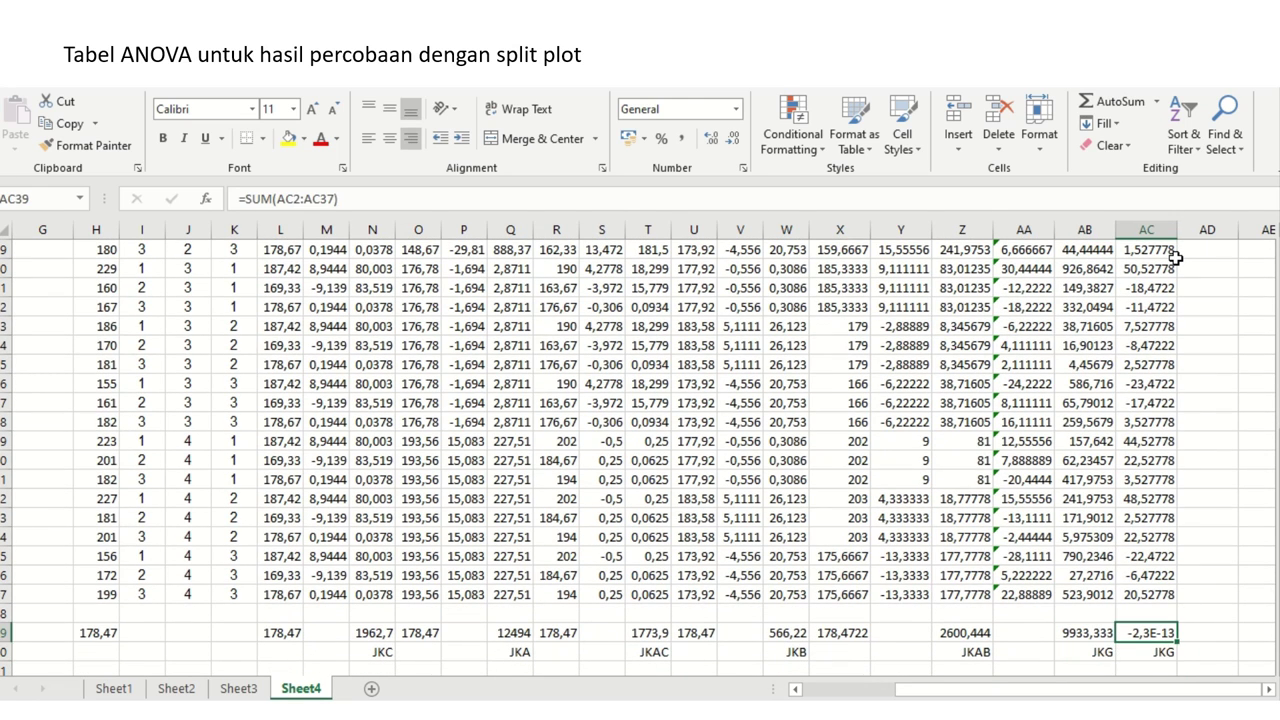
# - Copy the header from AC1 to AD1 and change it to yijkbar s2
pyautogui.press('Up')
pyautogui.press('Up')
pyautogui.hotkey('ctrl', 'Up')
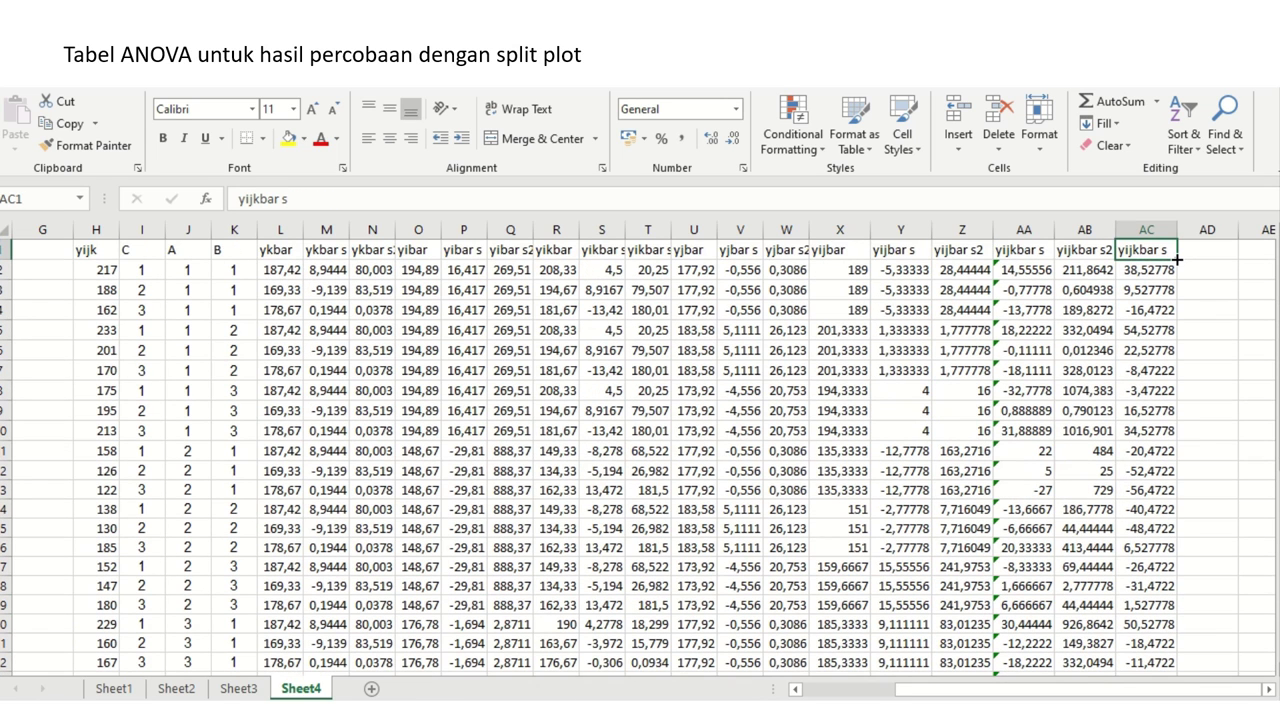
pyautogui.hotkey('ctrl', 'c')
pyautogui.press('Right')
pyautogui.press('Return')
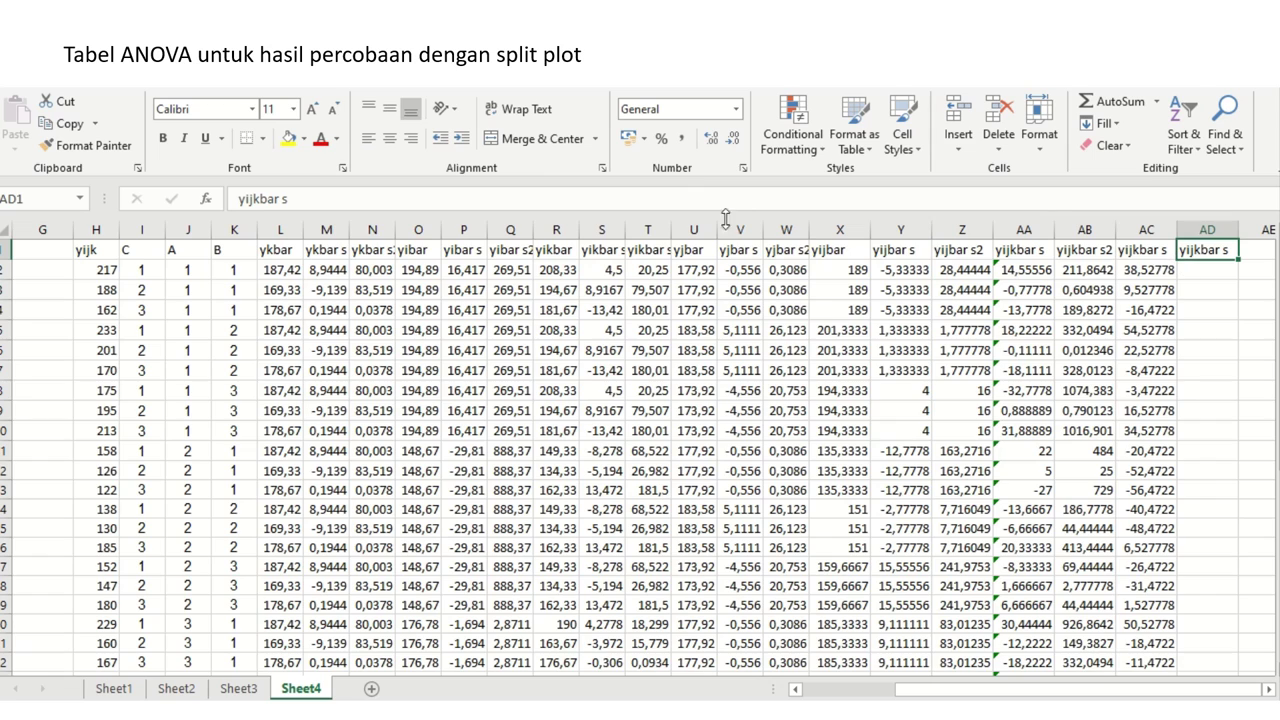
pyautogui.click(306, 202)
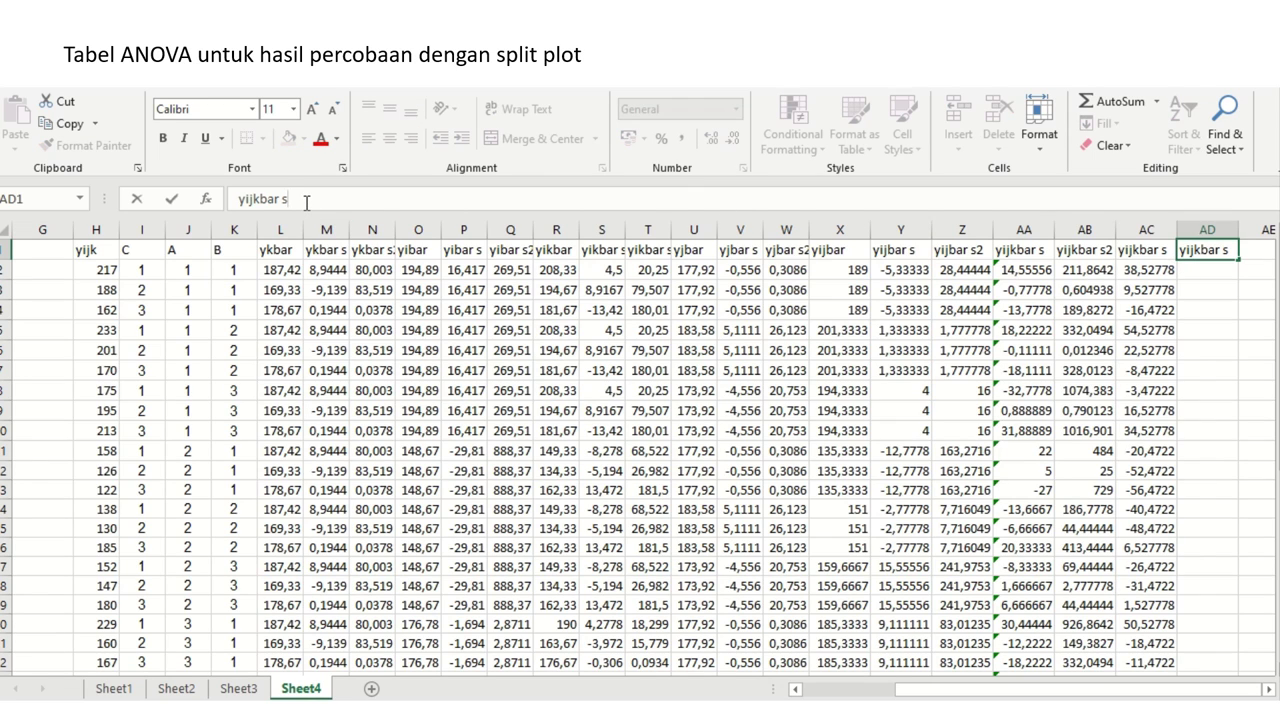
pyautogui.write('2')
pyautogui.press('Return')
# - Enter the formula =AC2^2 in AD2 and fill it down column AD
pyautogui.write('=')
pyautogui.press('Left')
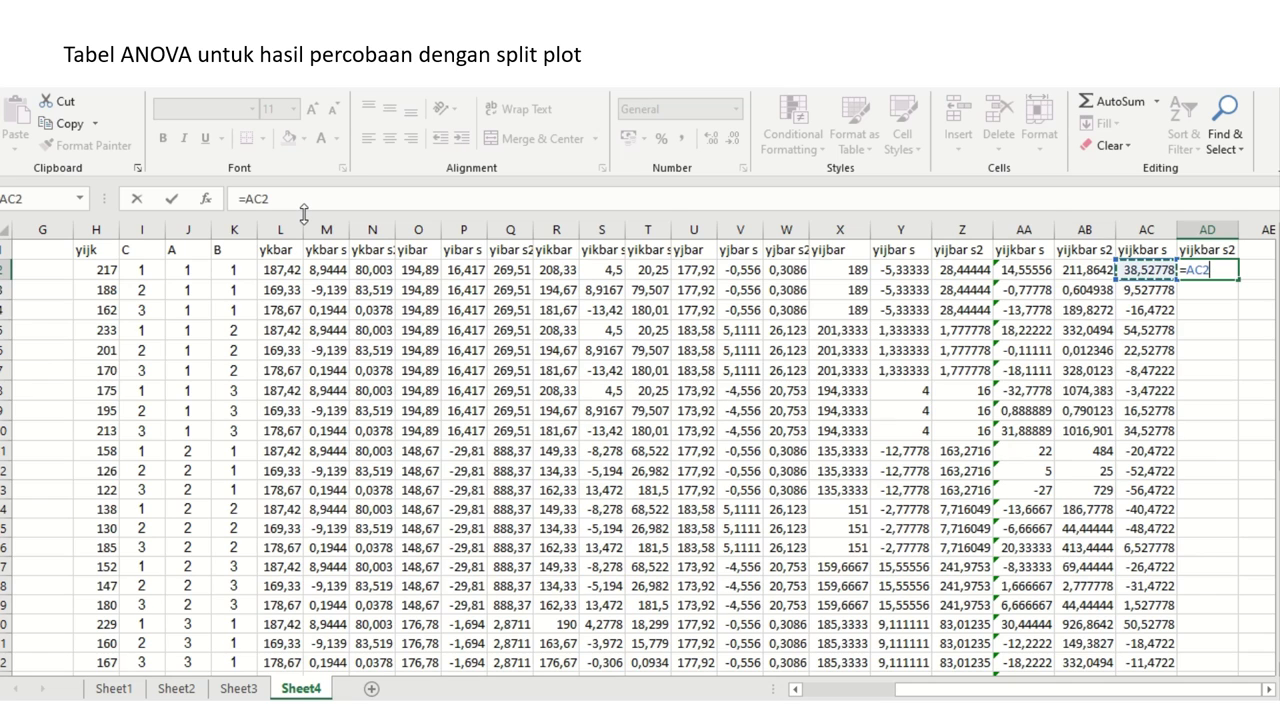
pyautogui.write('^2')
pyautogui.press('Return')
pyautogui.press('Up')
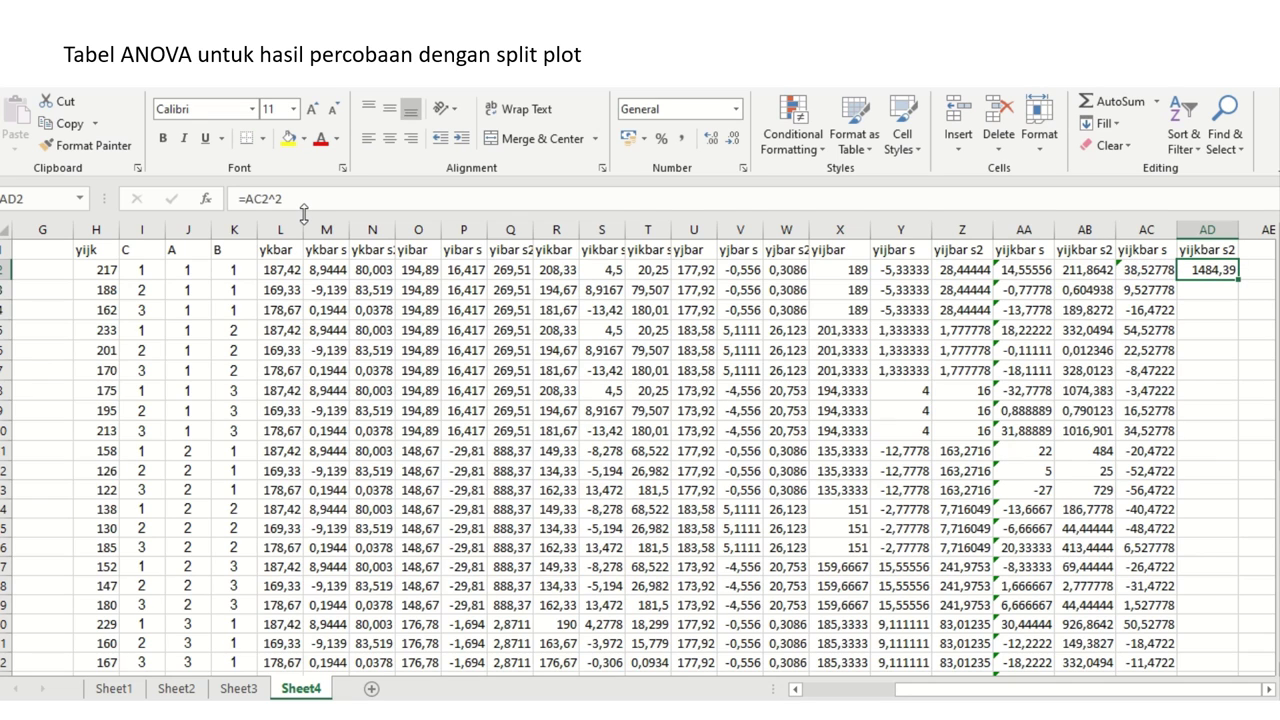
pyautogui.doubleClick(1238, 284)
# - Copy the sum formula and its label from AC39:AC40 to AD39:AD40
pyautogui.scroll(-2, 1236, 277)
pyautogui.scroll(-4, 1236, 277)
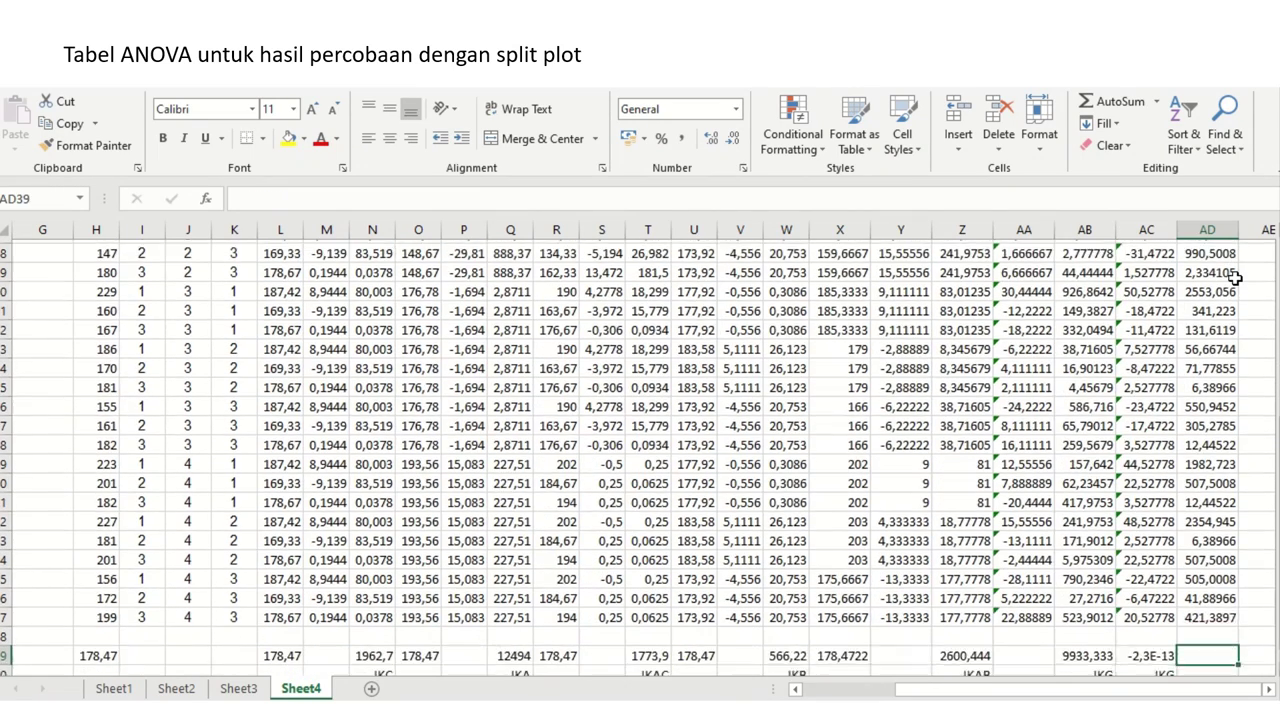
pyautogui.press('Down')
pyautogui.press('Down')
pyautogui.press('Left')
pyautogui.hotkey('shift', 'Down')
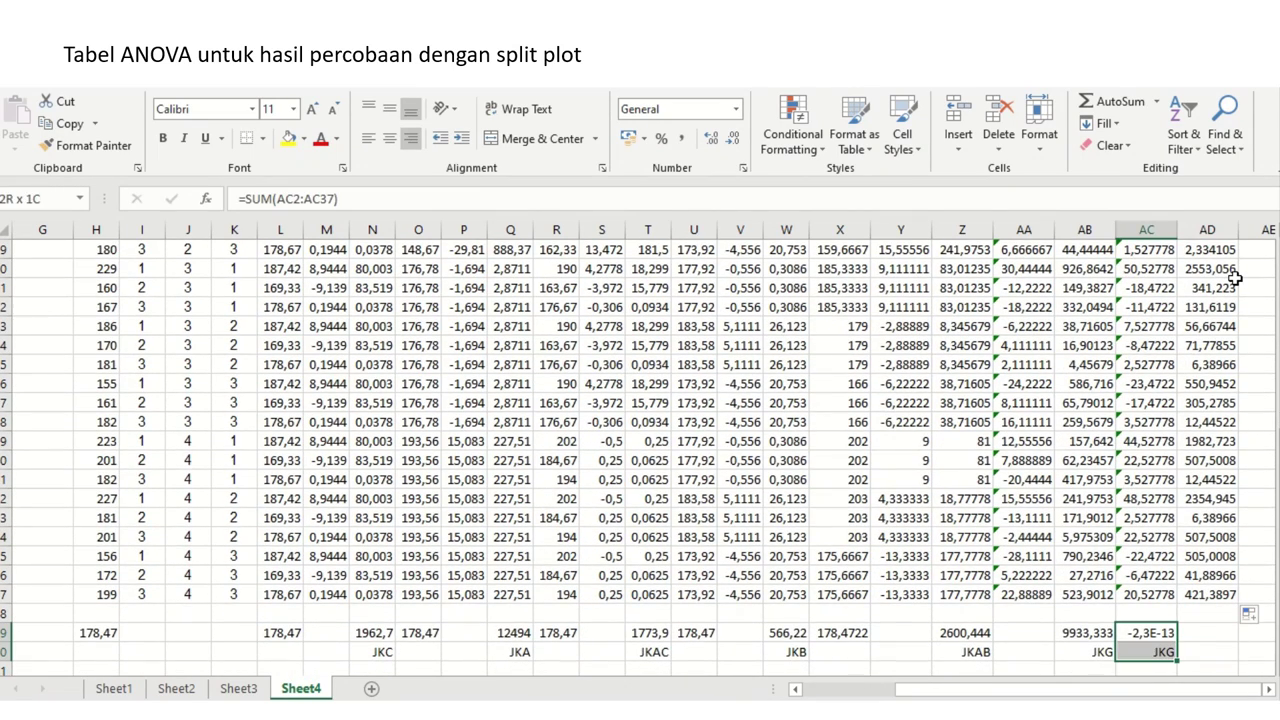
pyautogui.hotkey('ctrl', 'c')
pyautogui.press('Right')
pyautogui.hotkey('ctrl', 'v')
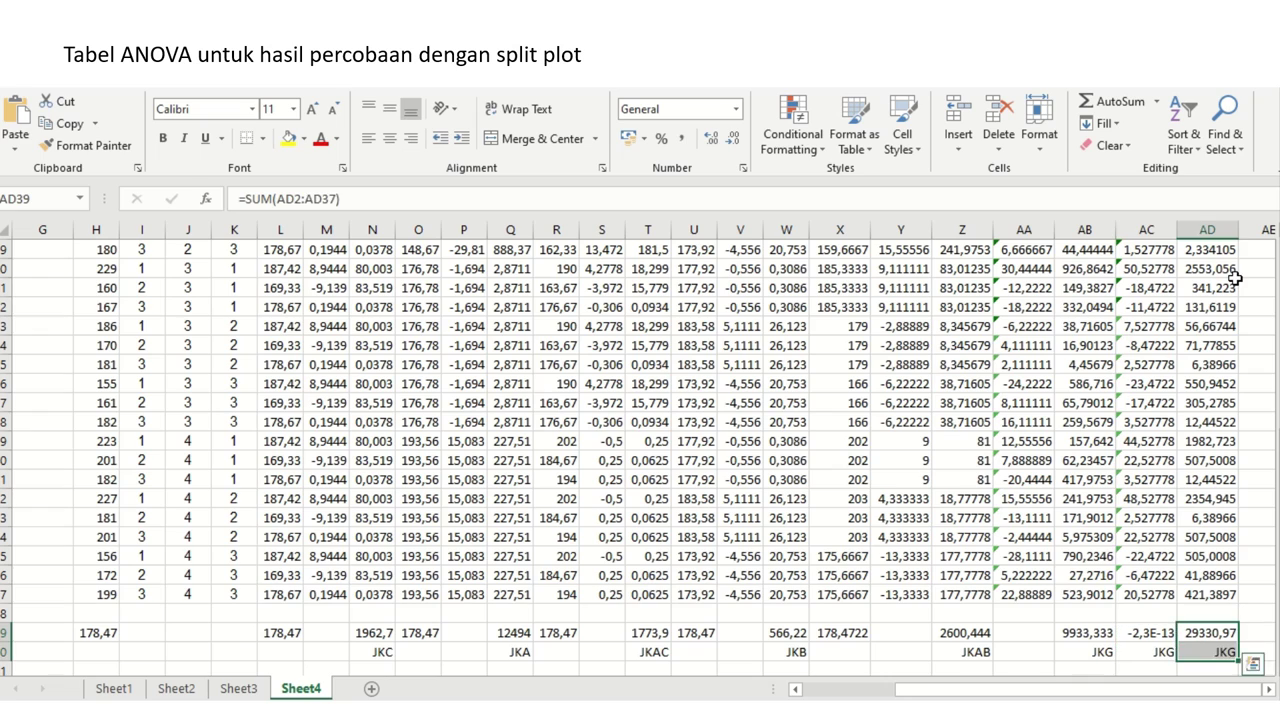
# - Clear the sum and its label from AC39:AC40
pyautogui.press('Left')
pyautogui.hotkey('shift', 'Down')
pyautogui.press('Delete')
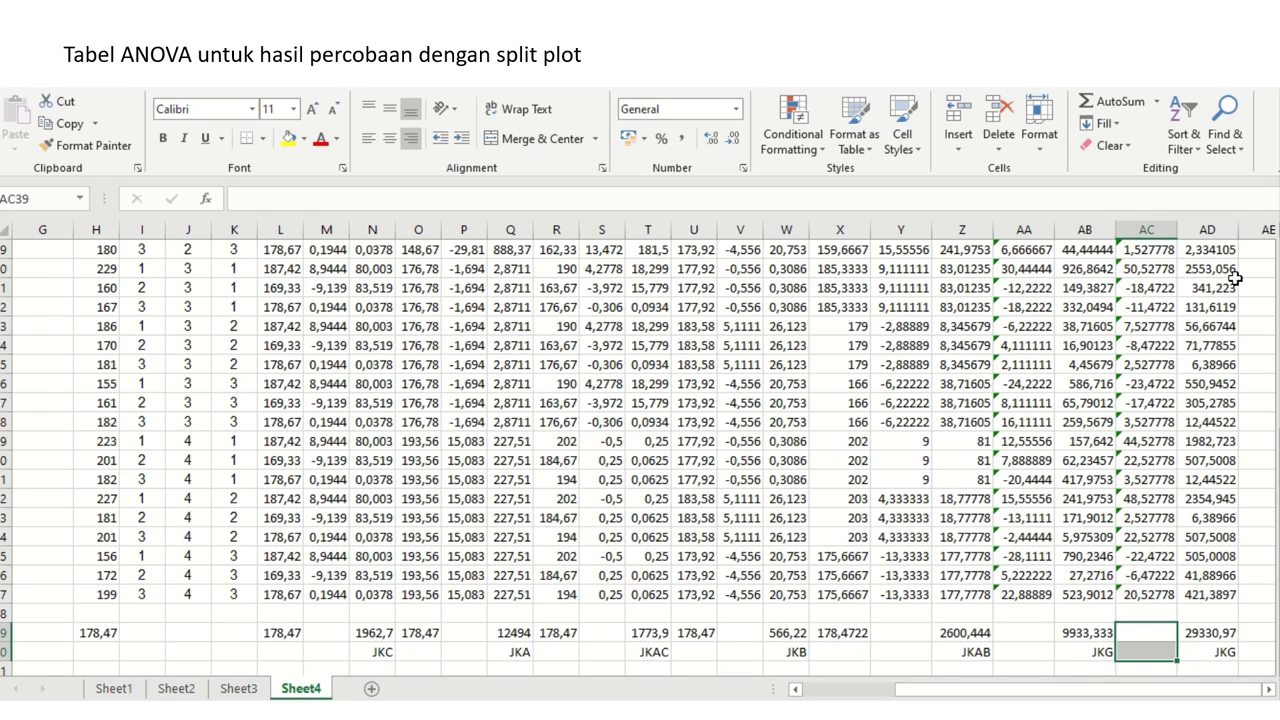
# - Change the label in AD40 below the squared deviation sum to JKT
pyautogui.press('Down')
pyautogui.press('Right')
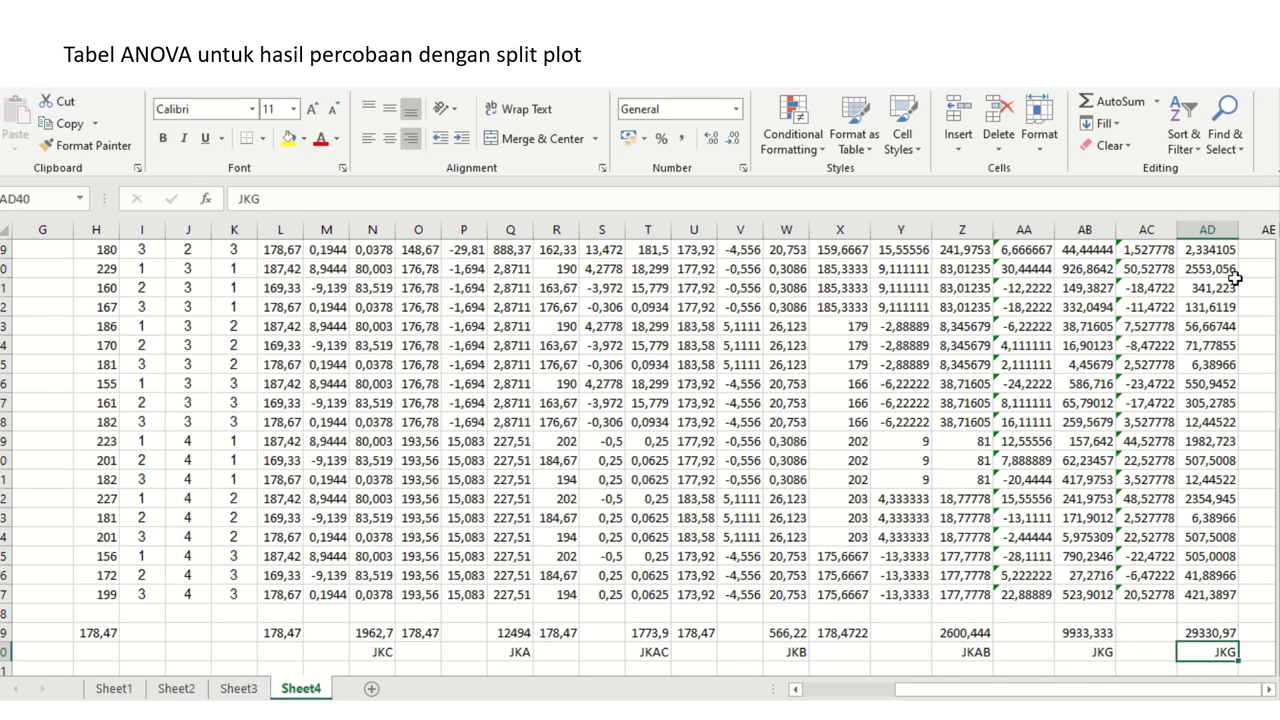
pyautogui.click(457, 199)
pyautogui.press('BackSpace')
pyautogui.write('T')
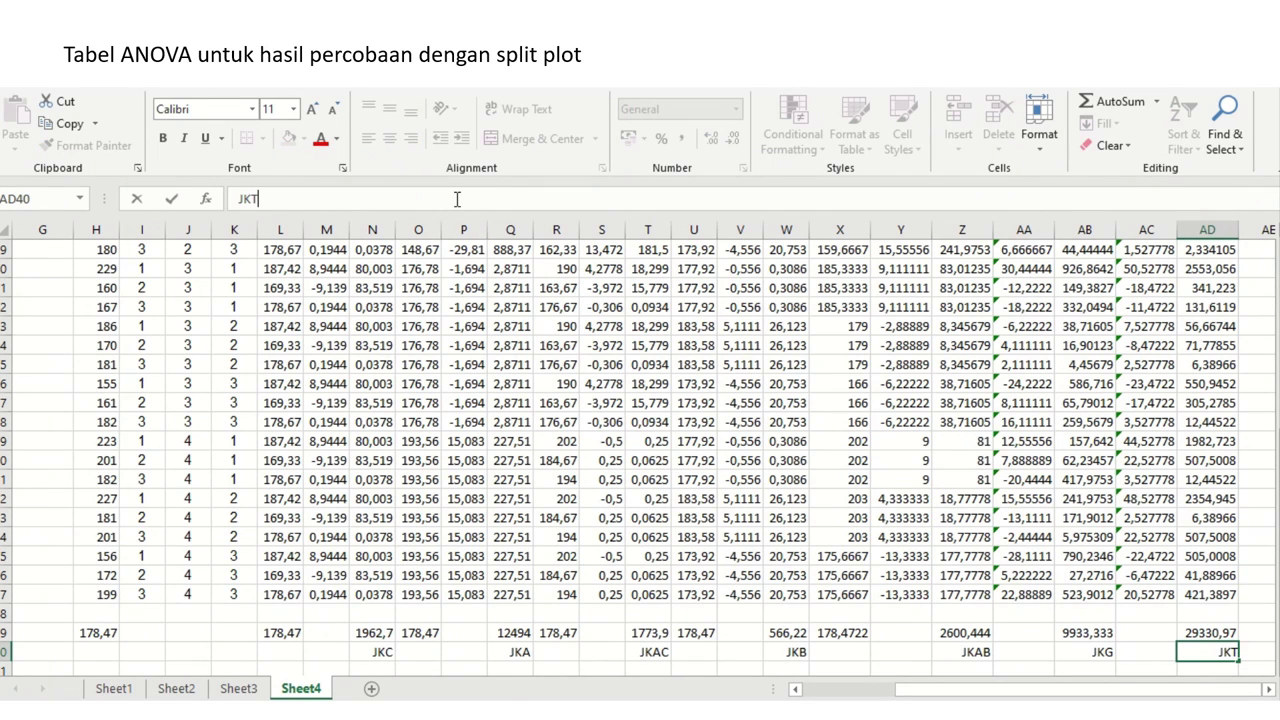
pyautogui.press('Return')
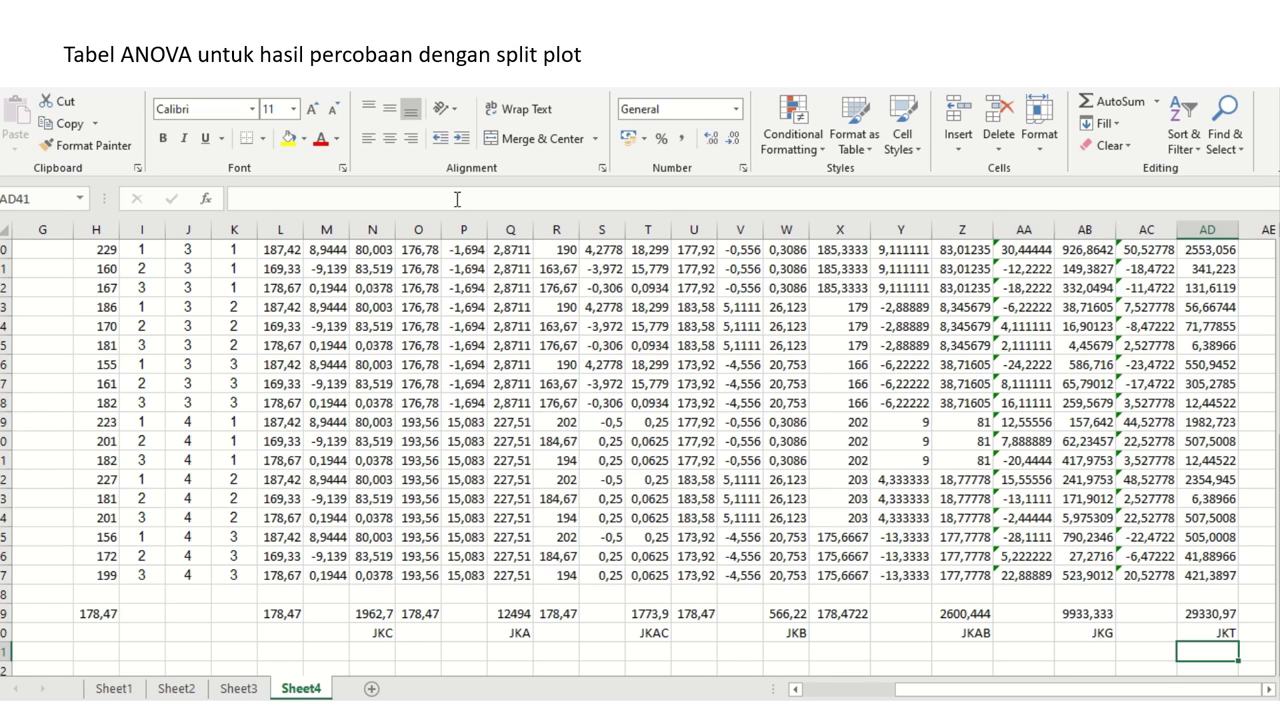
# - Enter the check formula =N39+Q39+T39+W39+Z39+AB39 in AD41 to add up all component sums of squares
pyautogui.write('=')
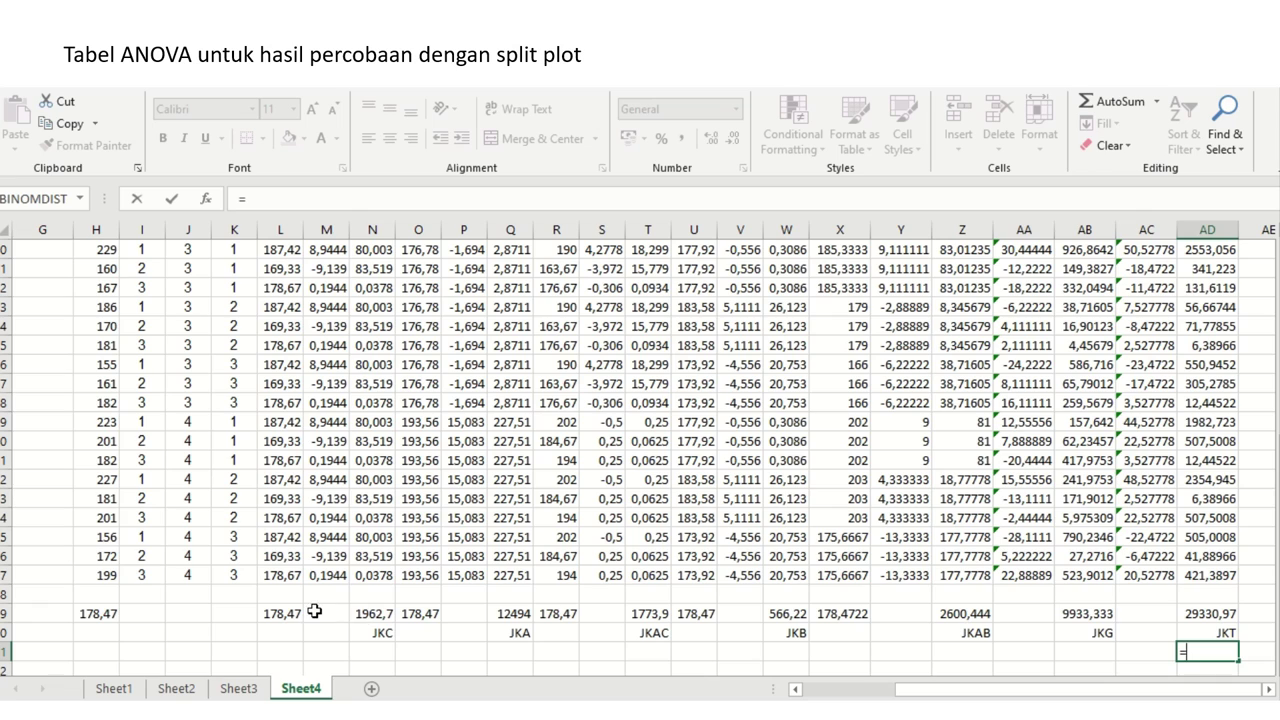
pyautogui.click(374, 615)
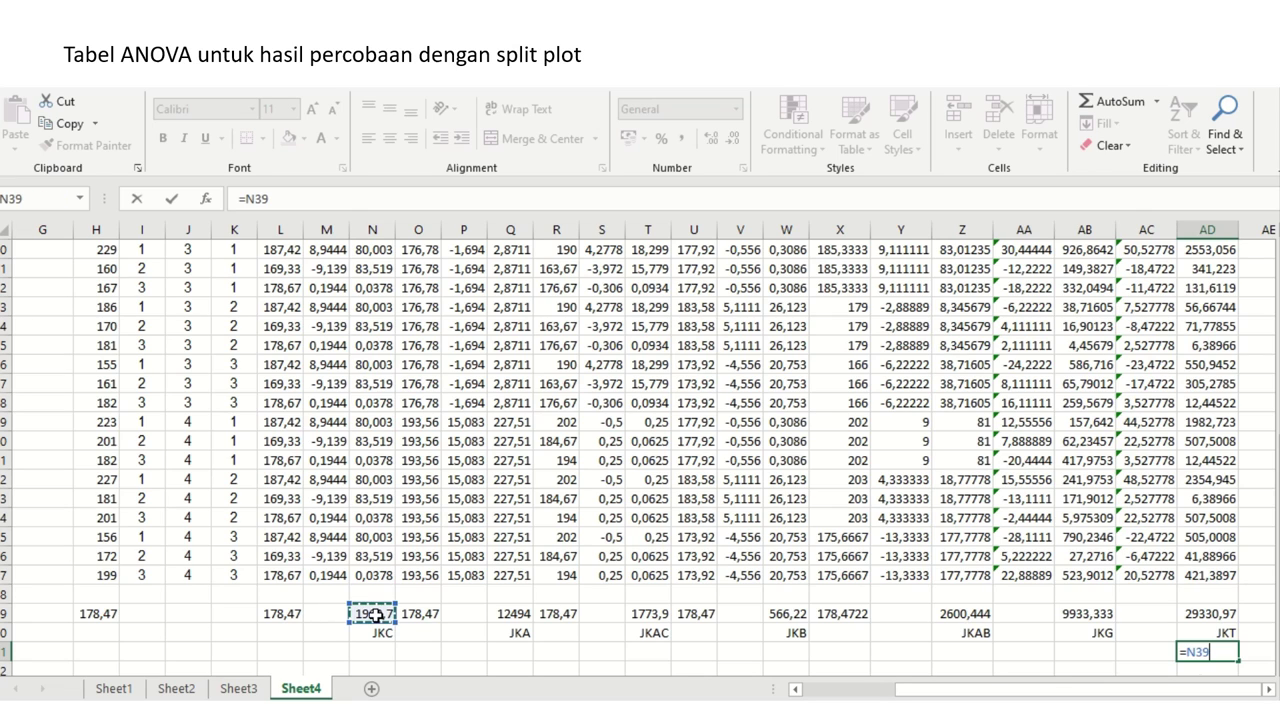
pyautogui.write('+')
pyautogui.click(509, 616)
pyautogui.write('+')
pyautogui.click(669, 616)
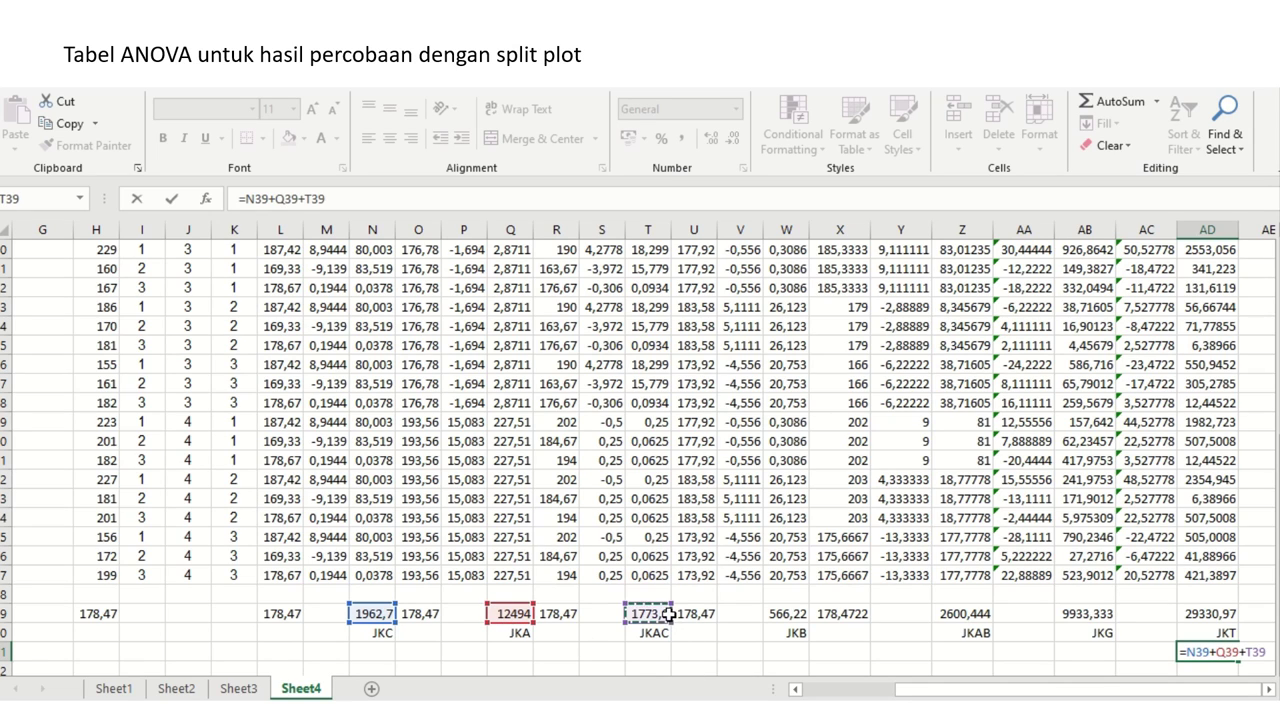
pyautogui.write('+')
pyautogui.click(784, 616)
pyautogui.write('+')
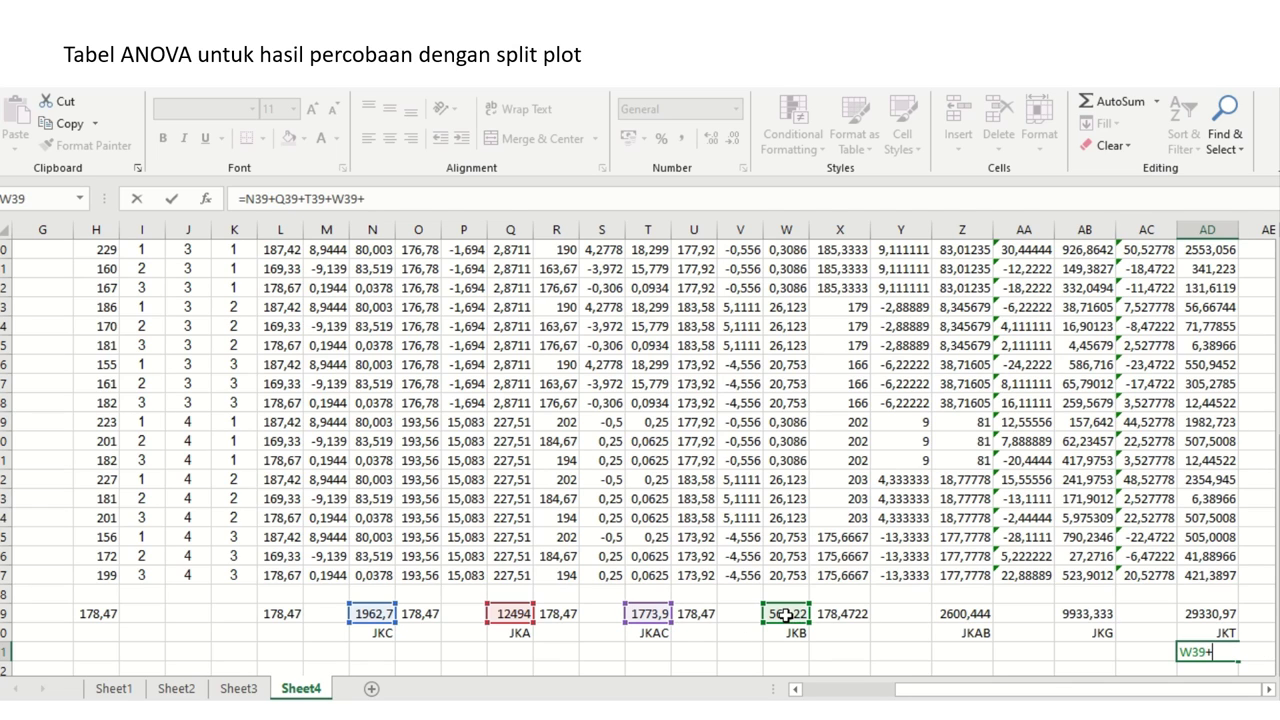
pyautogui.click(942, 613)
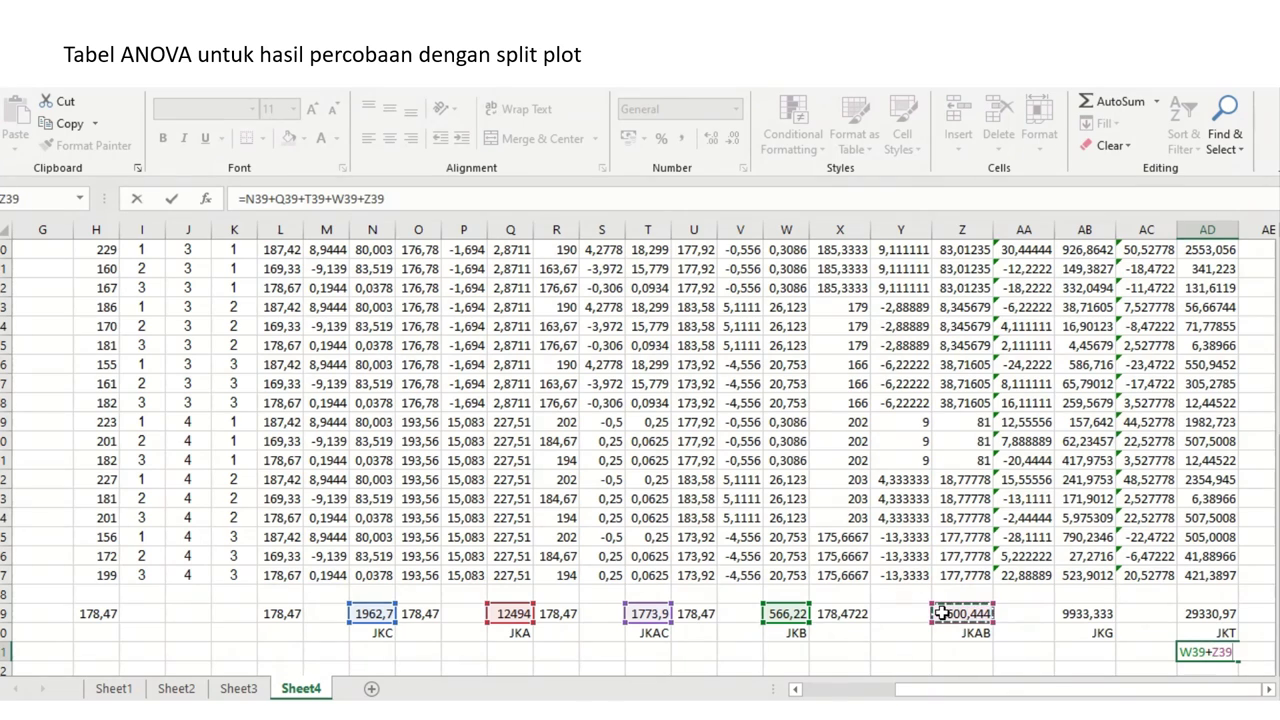
pyautogui.write('+')
pyautogui.click(1100, 613)
pyautogui.press('Return')
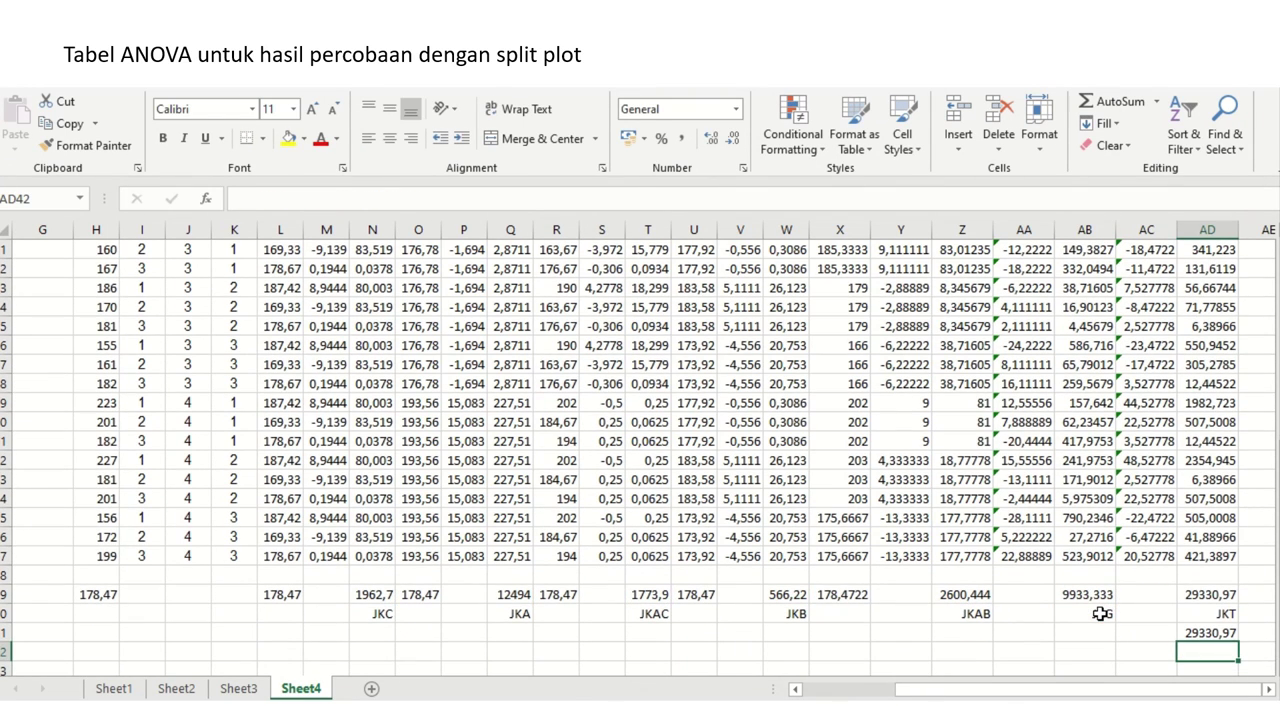
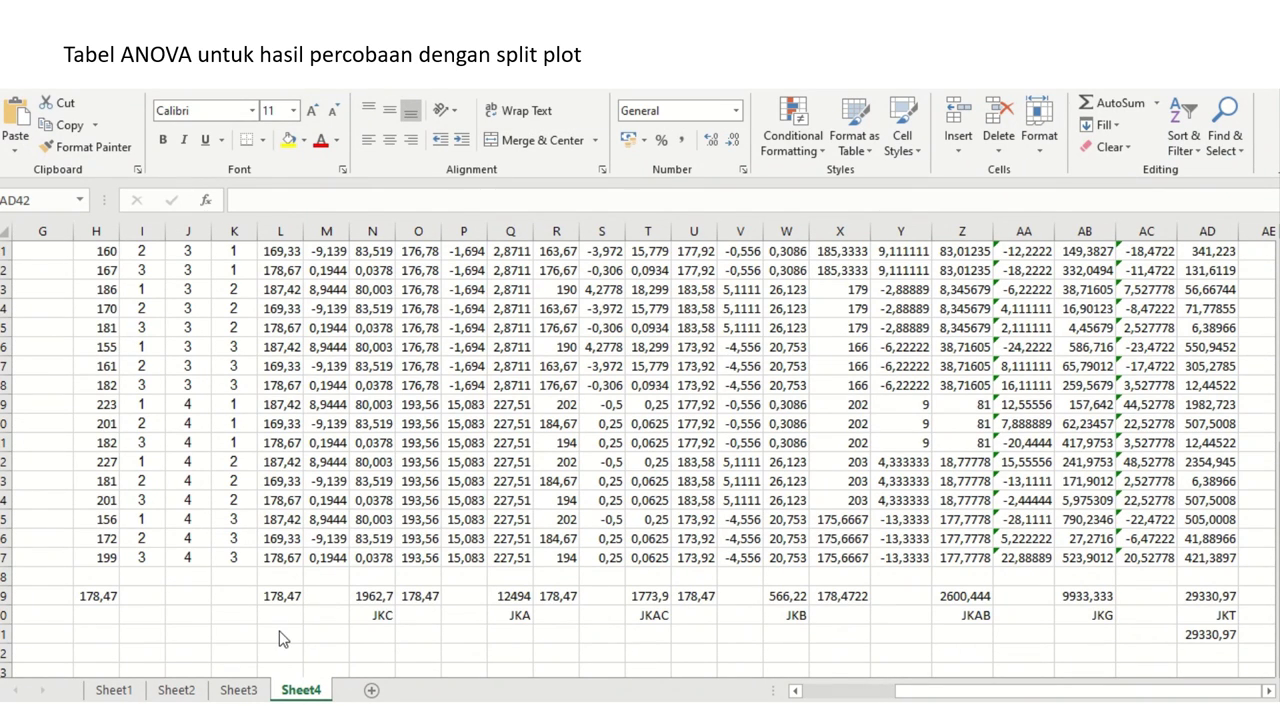
# - Enter the ANOVA table headers Sumber, db, JK, KT, F and p across A14:F14 below the data table
pyautogui.press('Left')
pyautogui.press('Left')
pyautogui.press('Left')
pyautogui.press('Left')
pyautogui.press('Left')
pyautogui.press('Left')
pyautogui.press('Left')
pyautogui.press('Left')
pyautogui.press('Left')
pyautogui.press('Left')
pyautogui.press('Left')
pyautogui.press('Left')
pyautogui.press('Left')
pyautogui.press('Left')
pyautogui.press('Left')
pyautogui.press('Left')
pyautogui.press('Left')
pyautogui.press('Left')
pyautogui.press('Left')
pyautogui.press('Left')
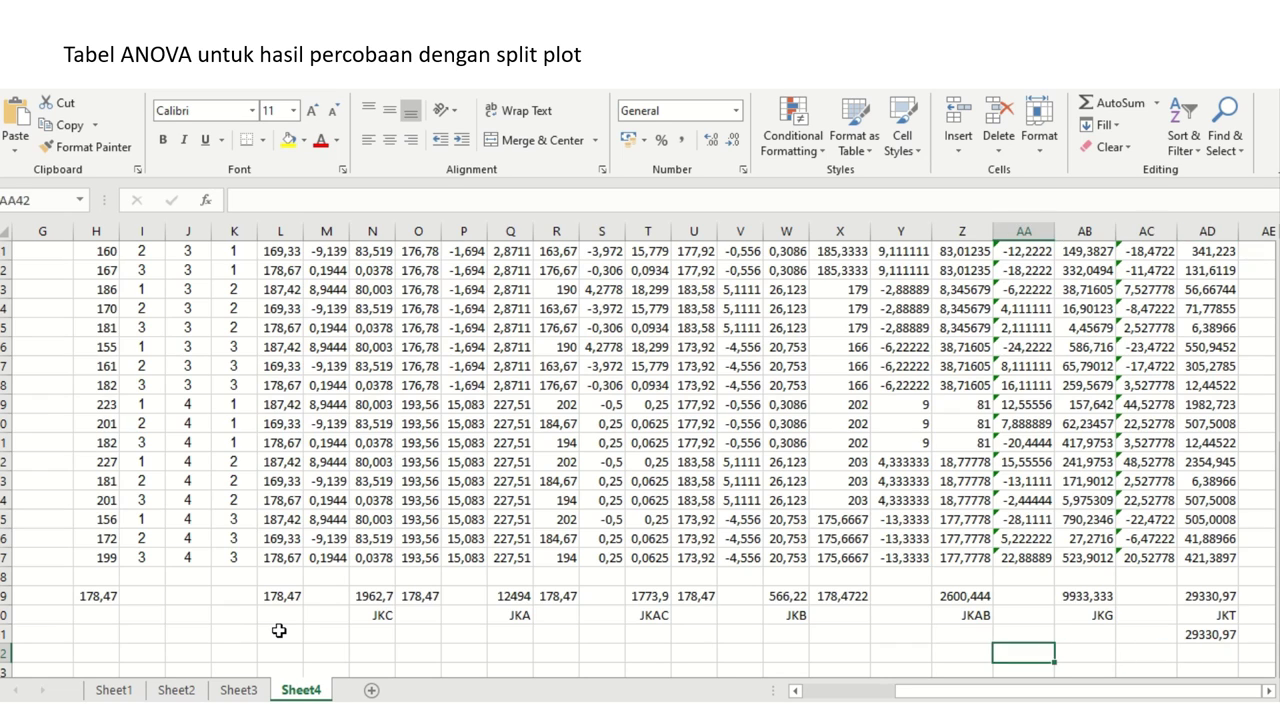
pyautogui.press('Up')
pyautogui.press('Up')
pyautogui.press('Up')
pyautogui.press('Up')
pyautogui.press('Up')
pyautogui.press('Up')
pyautogui.press('Up')
pyautogui.press('Up')
pyautogui.press('Up')
pyautogui.press('Up')
pyautogui.press('Up')
pyautogui.press('Up')
pyautogui.press('Up')
pyautogui.press('Up')
pyautogui.press('Up')
pyautogui.press('Up')
pyautogui.press('Up')
pyautogui.press('Up')
pyautogui.press('Up')
pyautogui.press('Up')
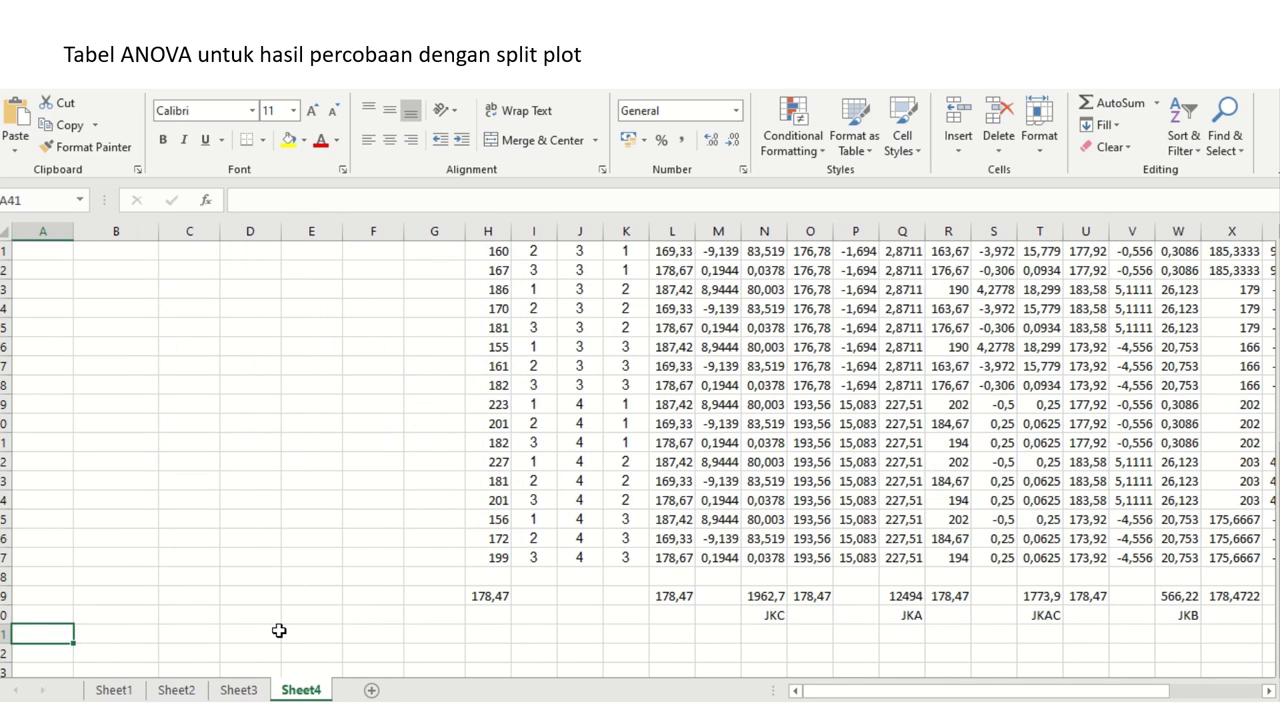
pyautogui.press('Up')
pyautogui.press('Up')
pyautogui.press('Up')
pyautogui.press('Up')
pyautogui.press('Up')
pyautogui.press('Down')
pyautogui.press('Down')
pyautogui.press('Down')
pyautogui.press('Down')
pyautogui.press('Down')
pyautogui.press('Down')
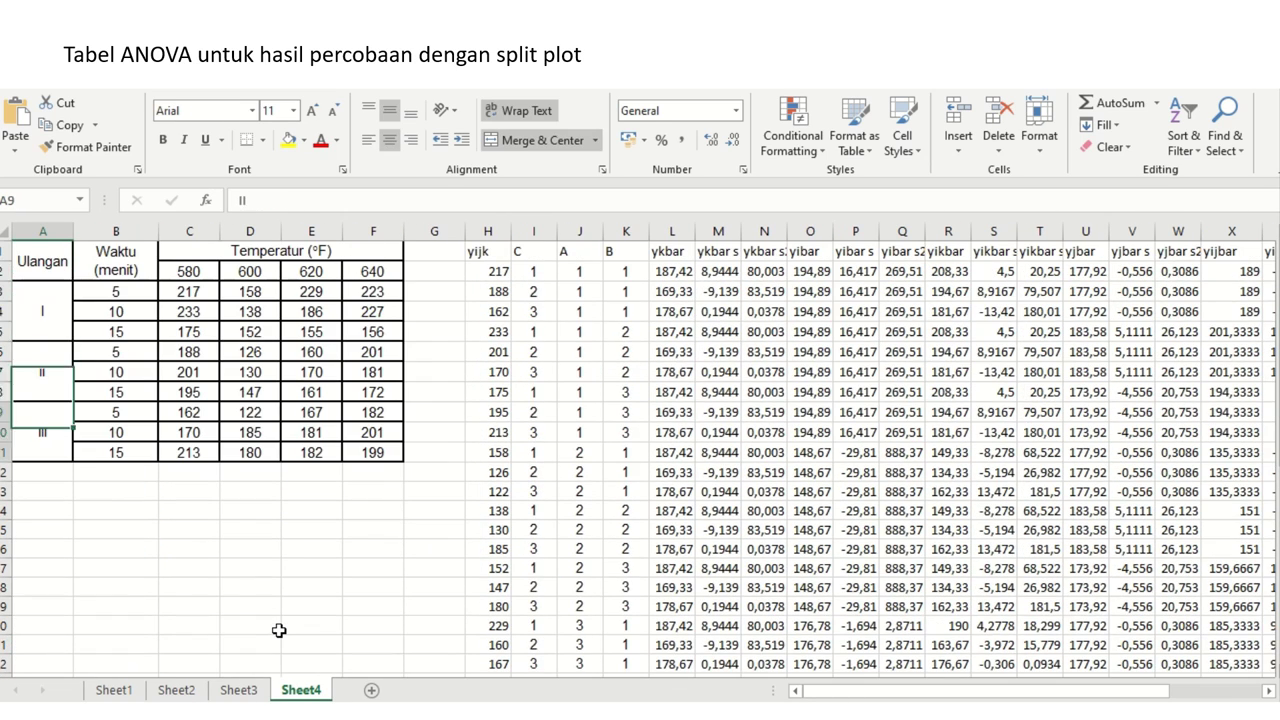
pyautogui.press('Down')
pyautogui.press('Up')
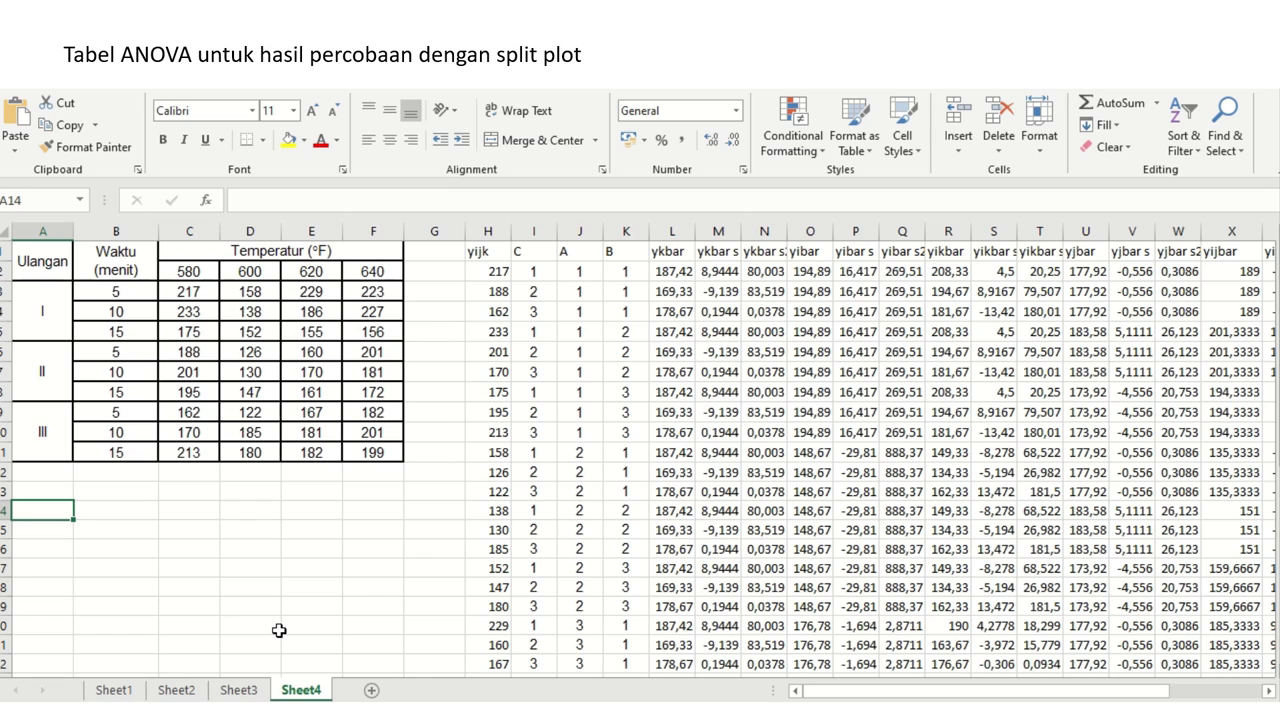
pyautogui.write('Su')
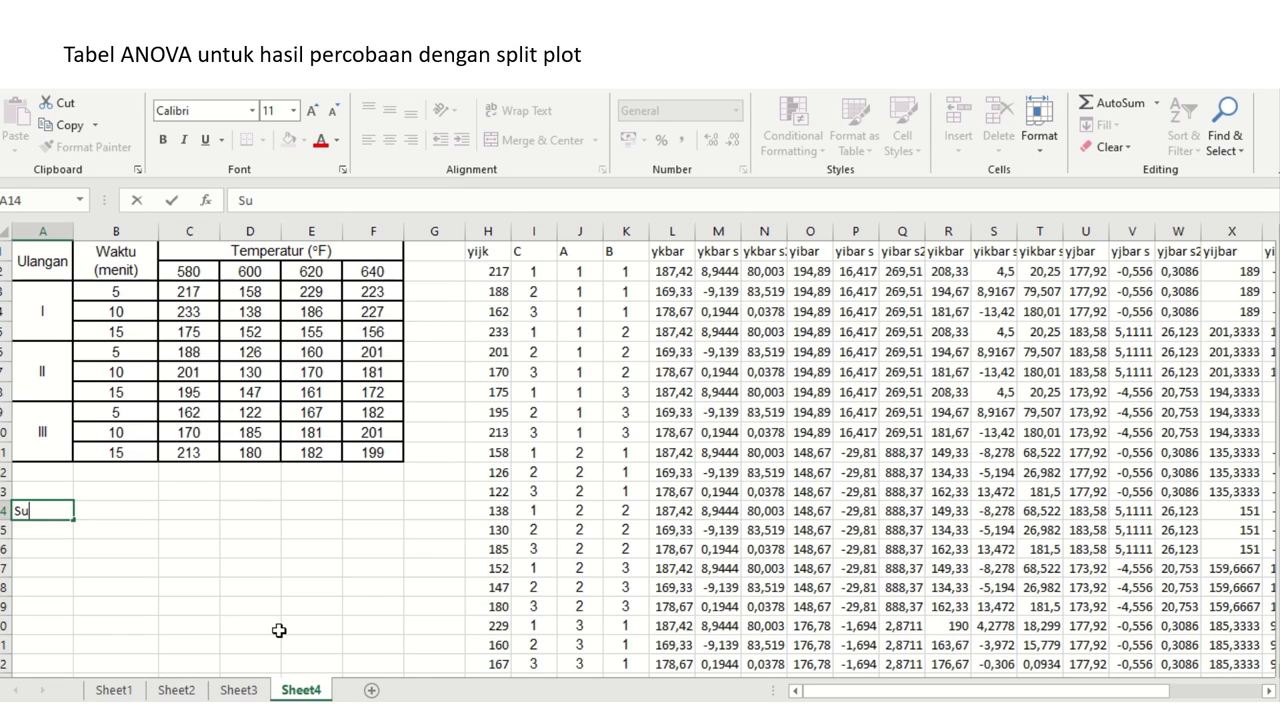
pyautogui.write('mber')
pyautogui.press('Tab')
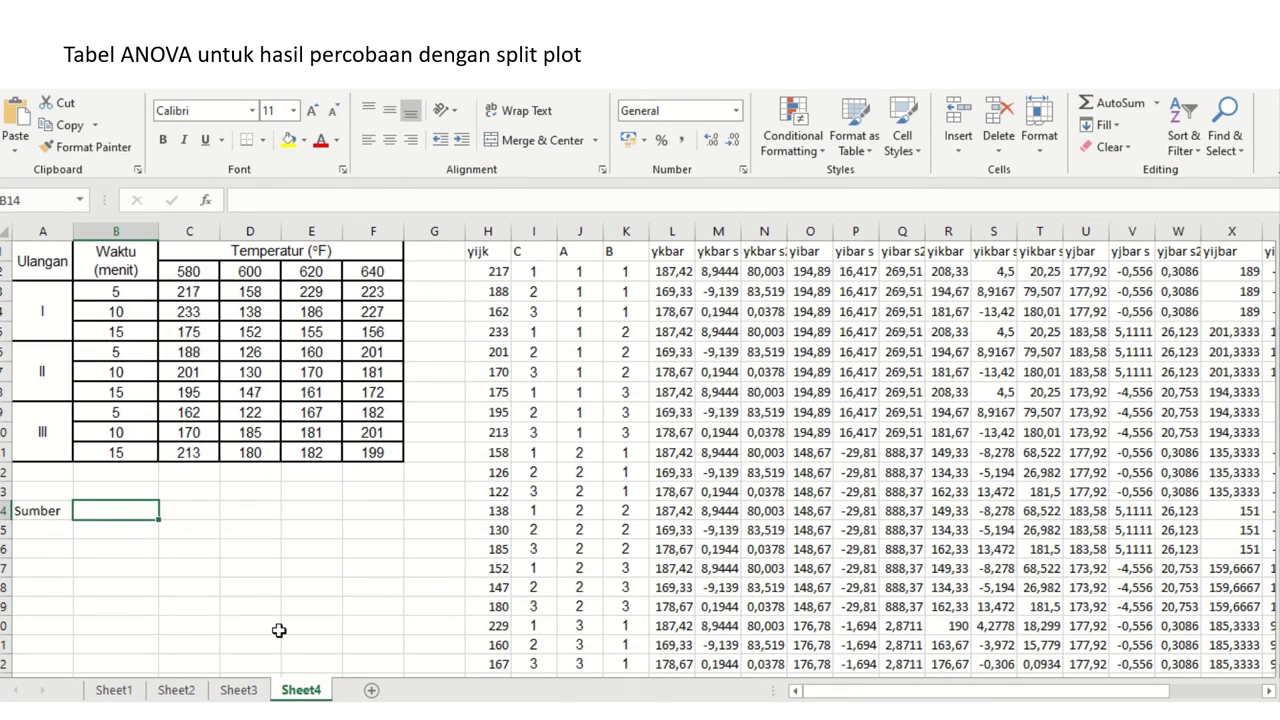
pyautogui.write('db')
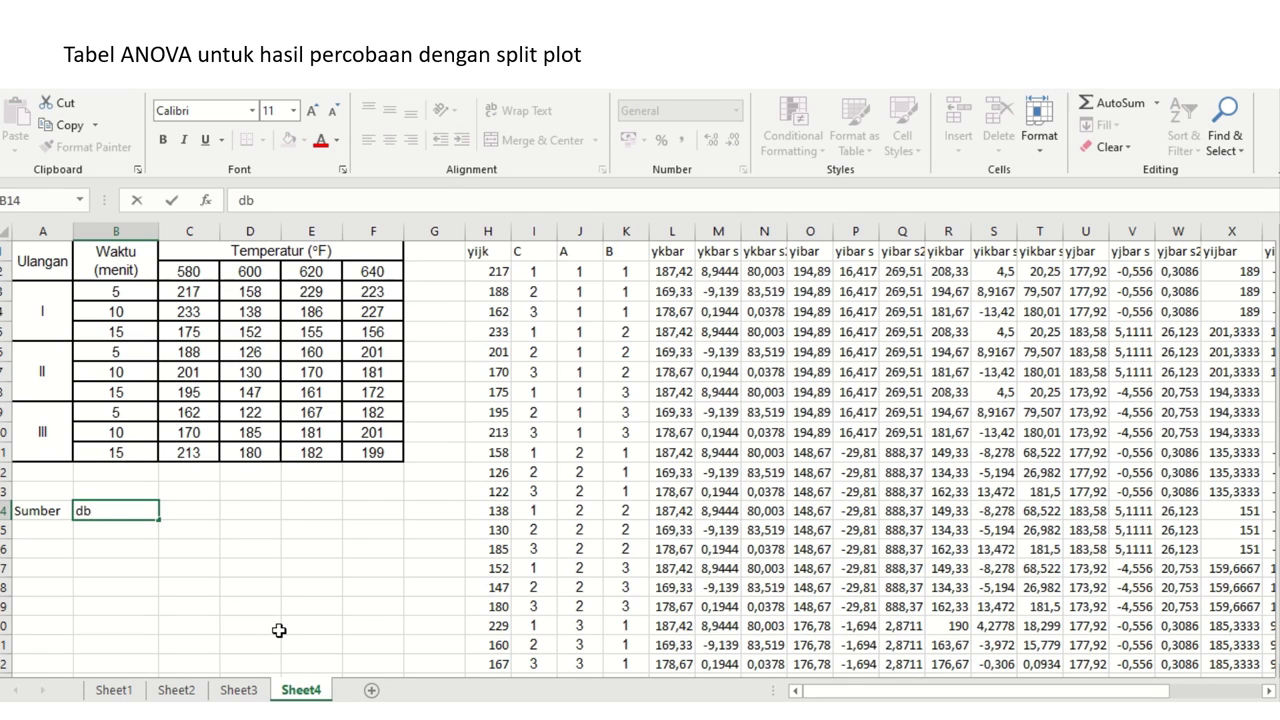
pyautogui.press('Tab')
pyautogui.write('JK')
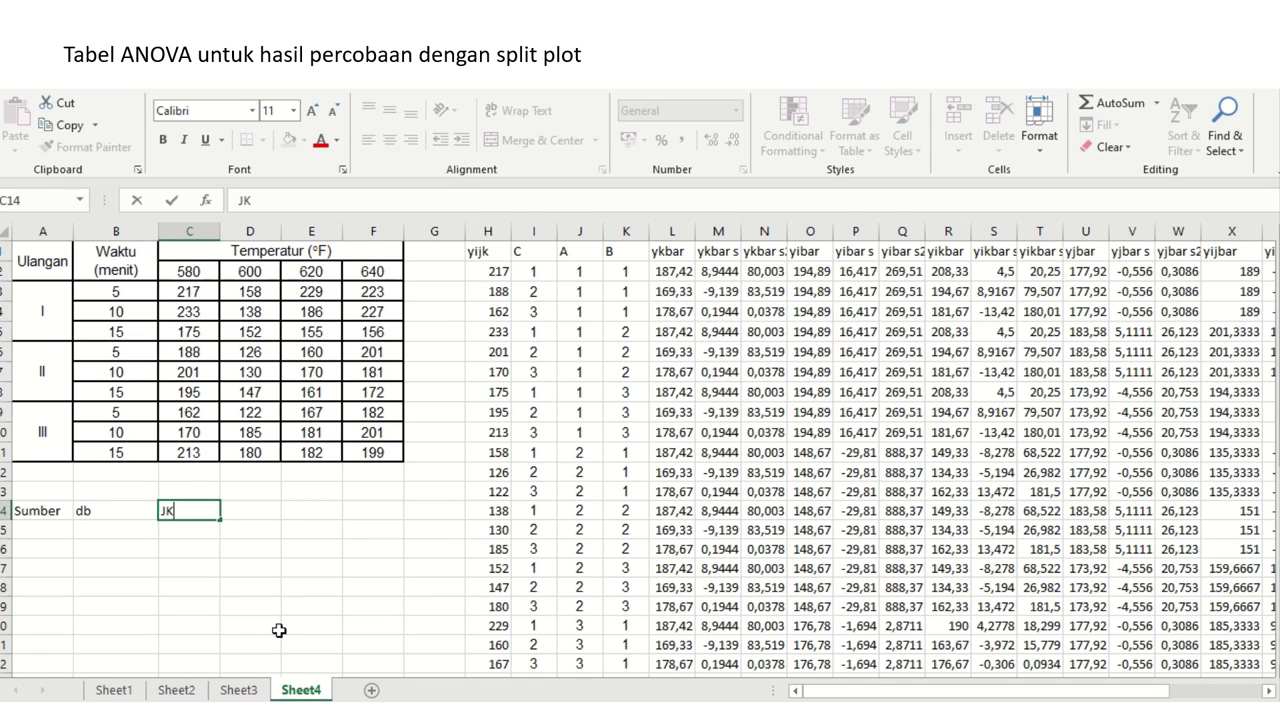
pyautogui.press('Tab')
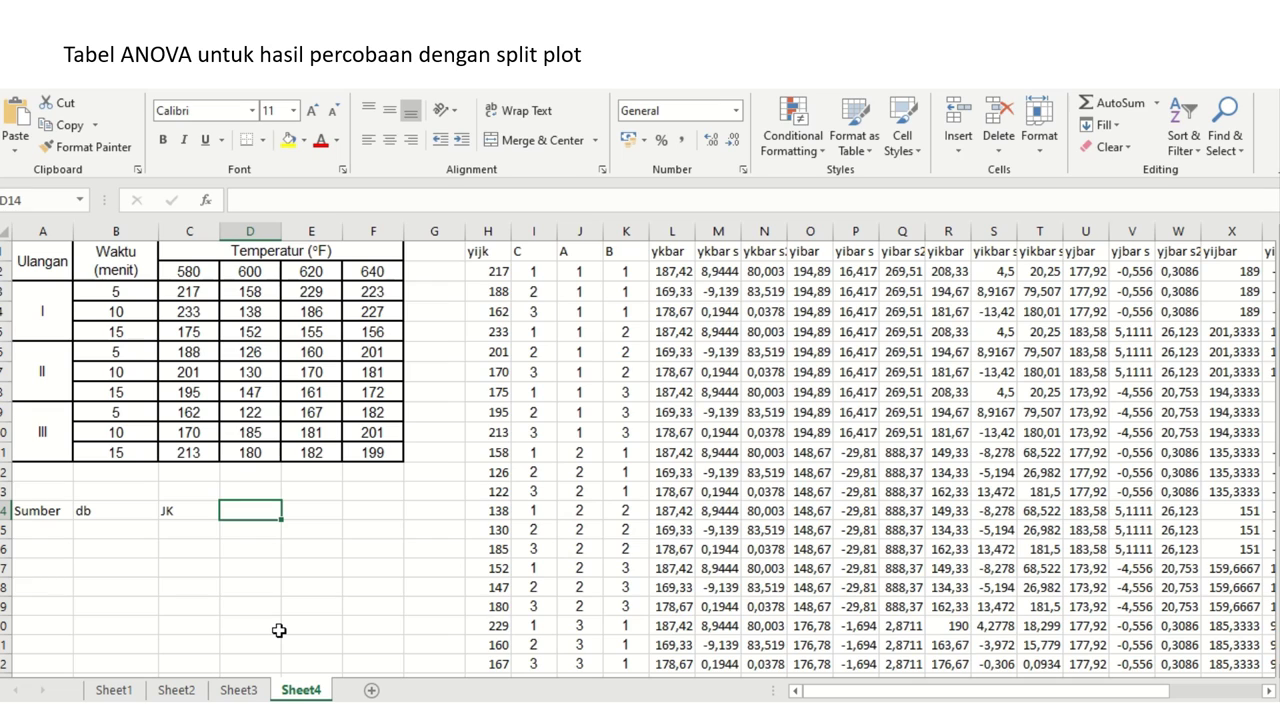
pyautogui.write('KT')
pyautogui.press('Tab')
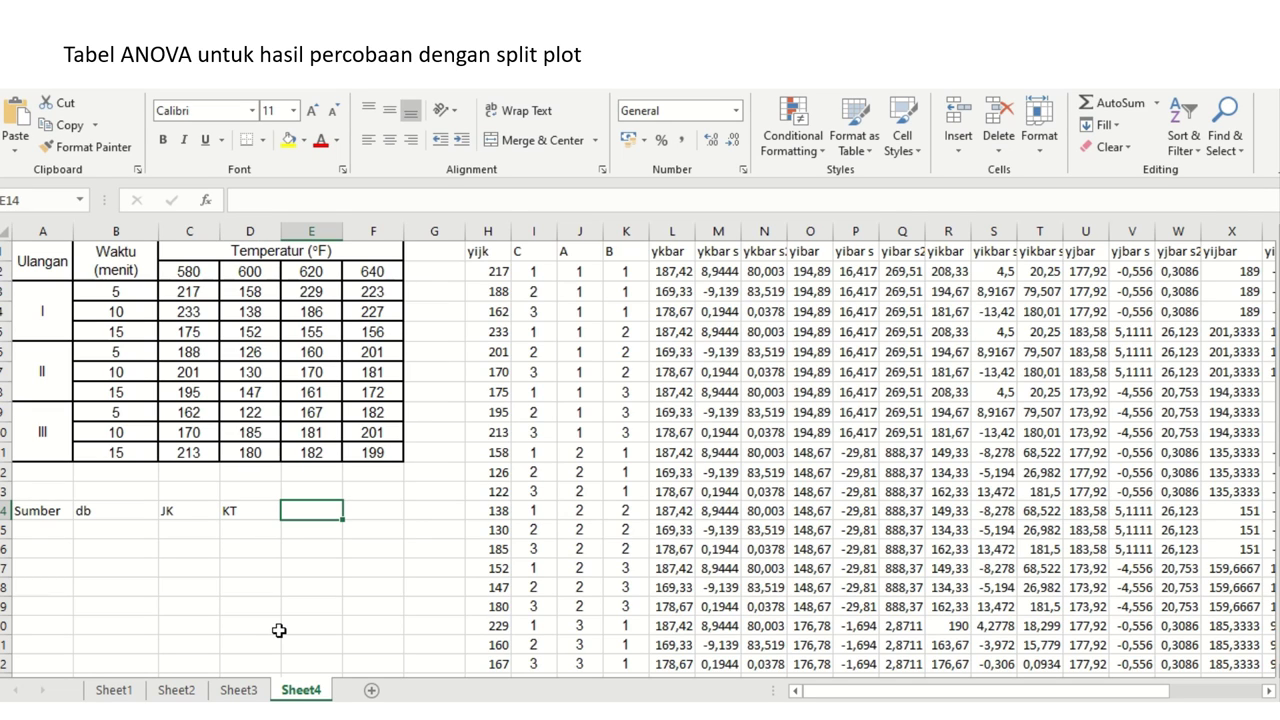
pyautogui.write('F')
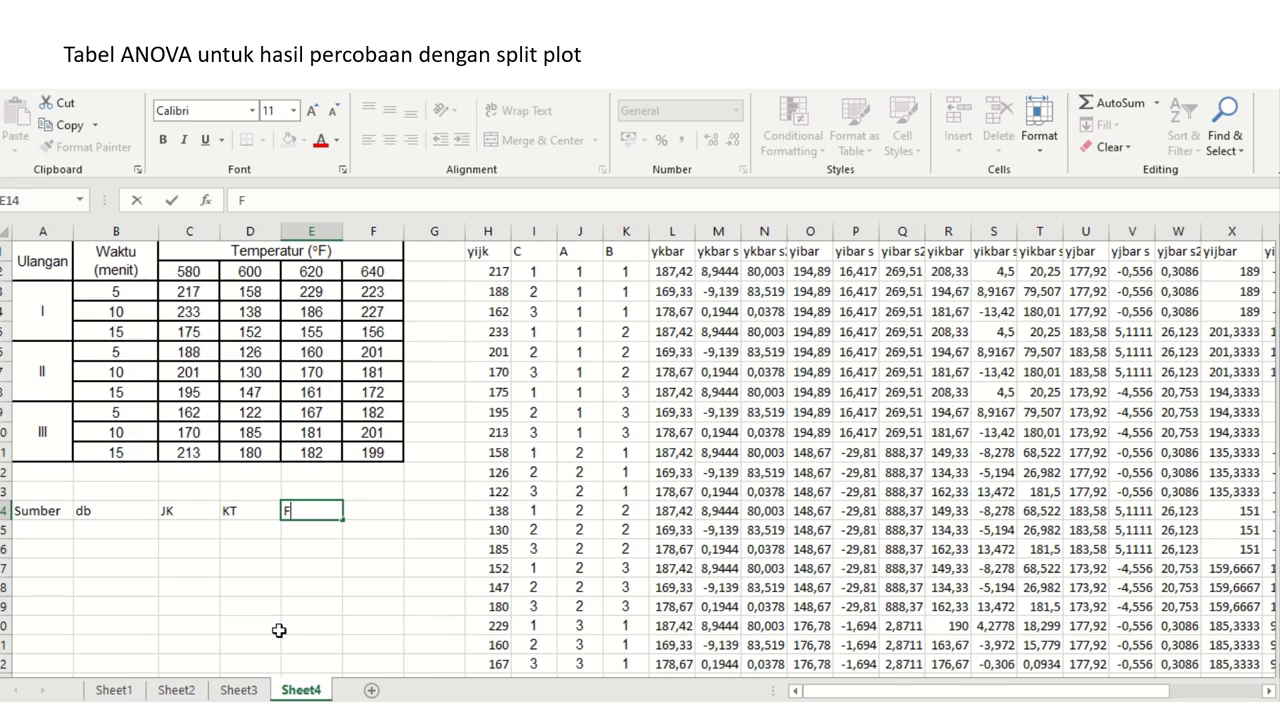
pyautogui.press('Tab')
pyautogui.write('p')
pyautogui.press('Return')
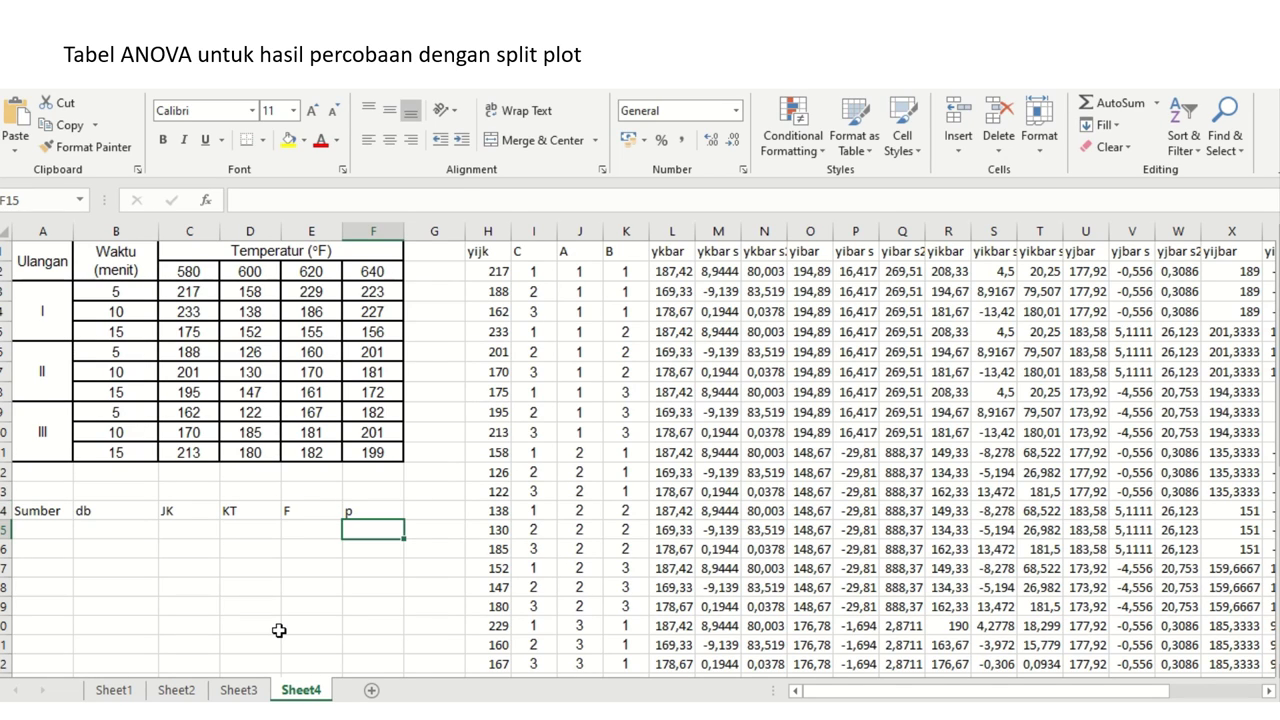
# - Enter Ulangan in A15 and Temperature in A16 as source names under Sumber
pyautogui.press('Left')
pyautogui.press('Left')
pyautogui.press('Left')
pyautogui.press('Left')
pyautogui.press('Left')
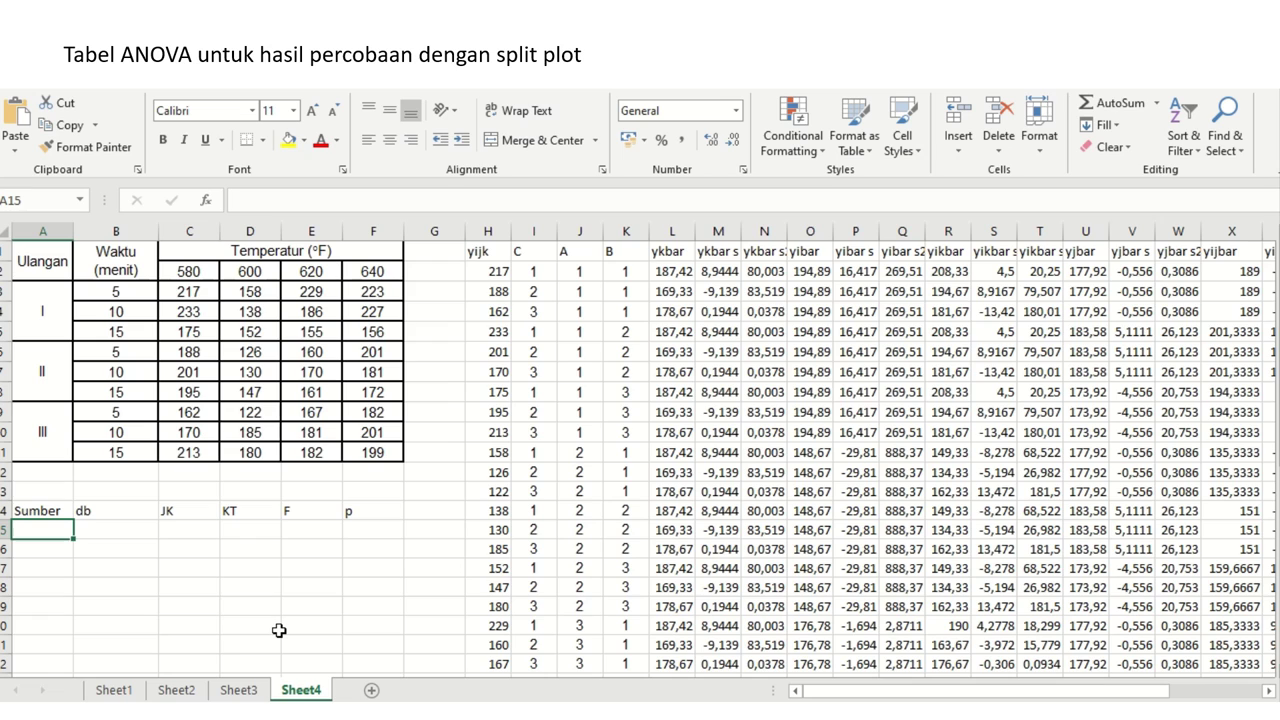
pyautogui.write('Ulan')
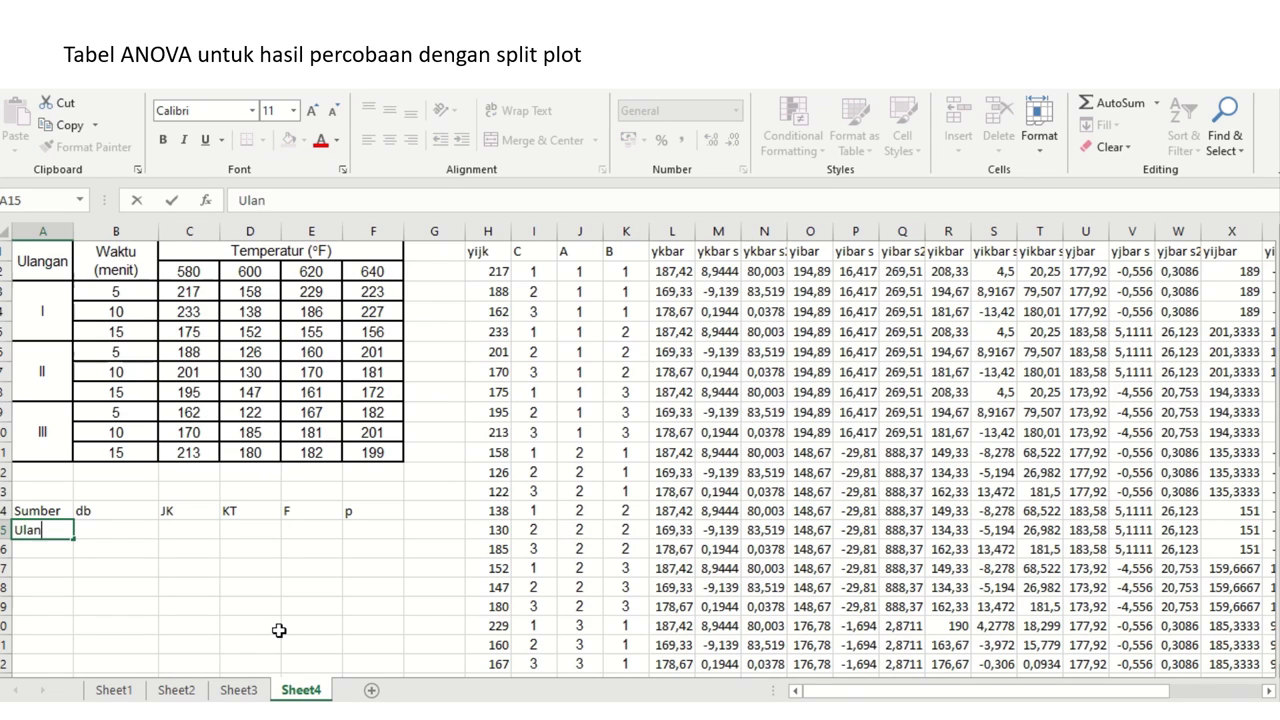
pyautogui.write('gan')
pyautogui.press('Return')
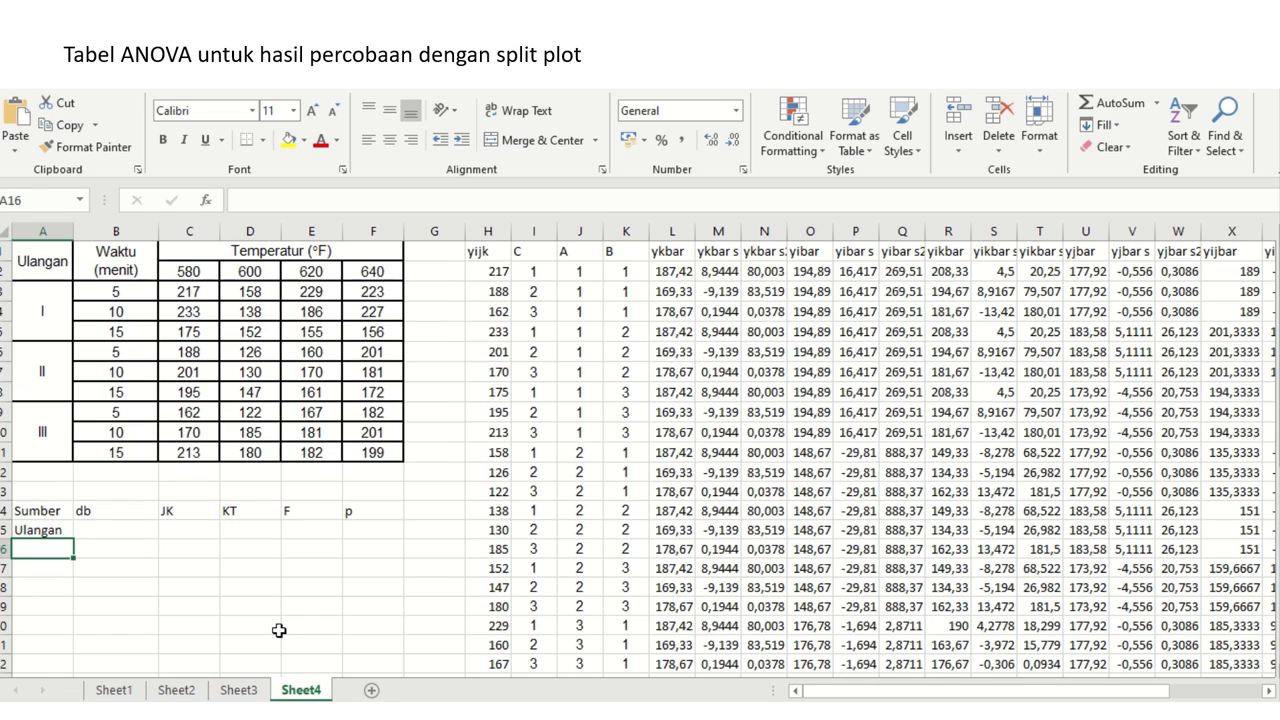
pyautogui.write('Tem')
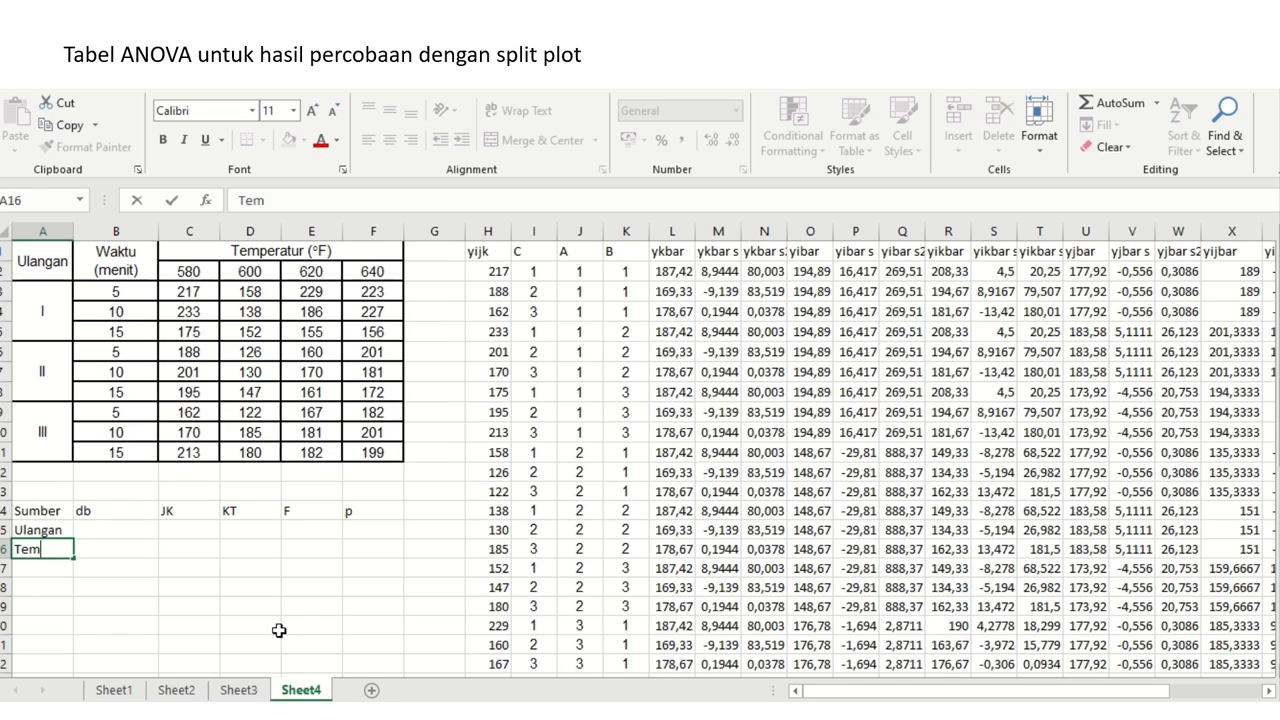
pyautogui.write('p')
pyautogui.write('eratur')
pyautogui.write('e')
pyautogui.press('Return')
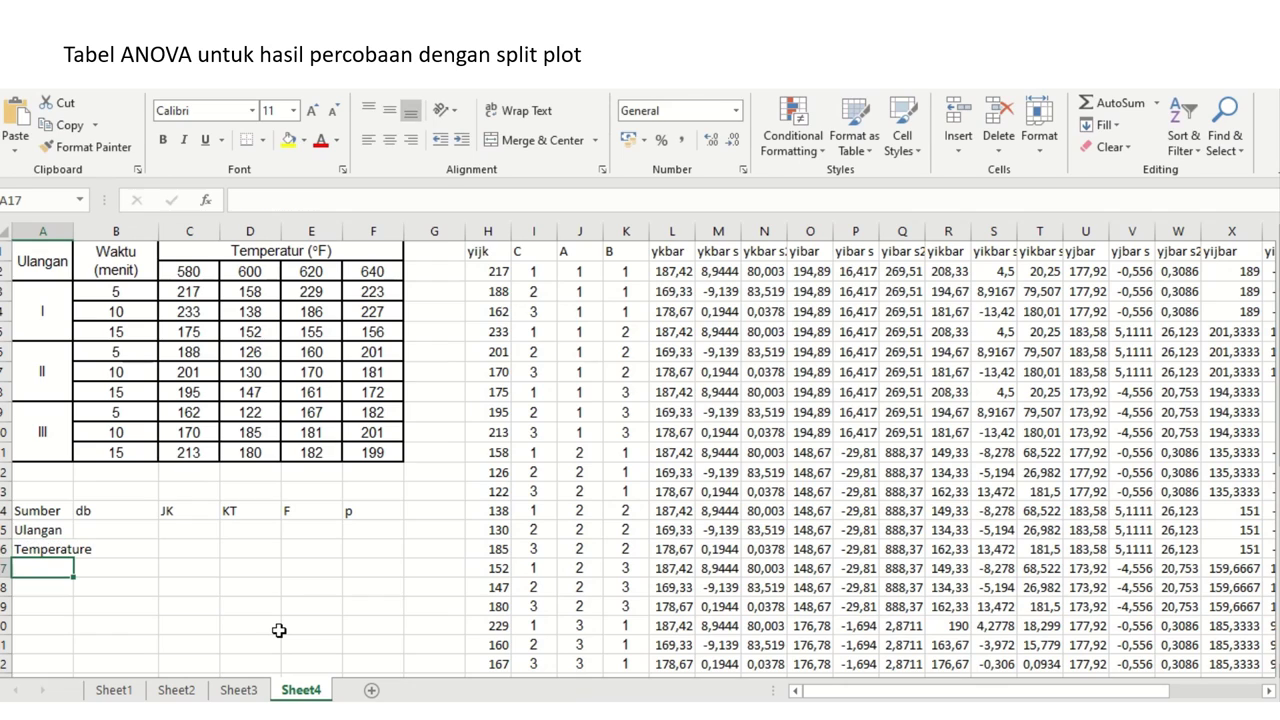
# - Fit the width of column A to its contents
pyautogui.press('Down')
pyautogui.press('Up')
pyautogui.doubleClick(68, 232)
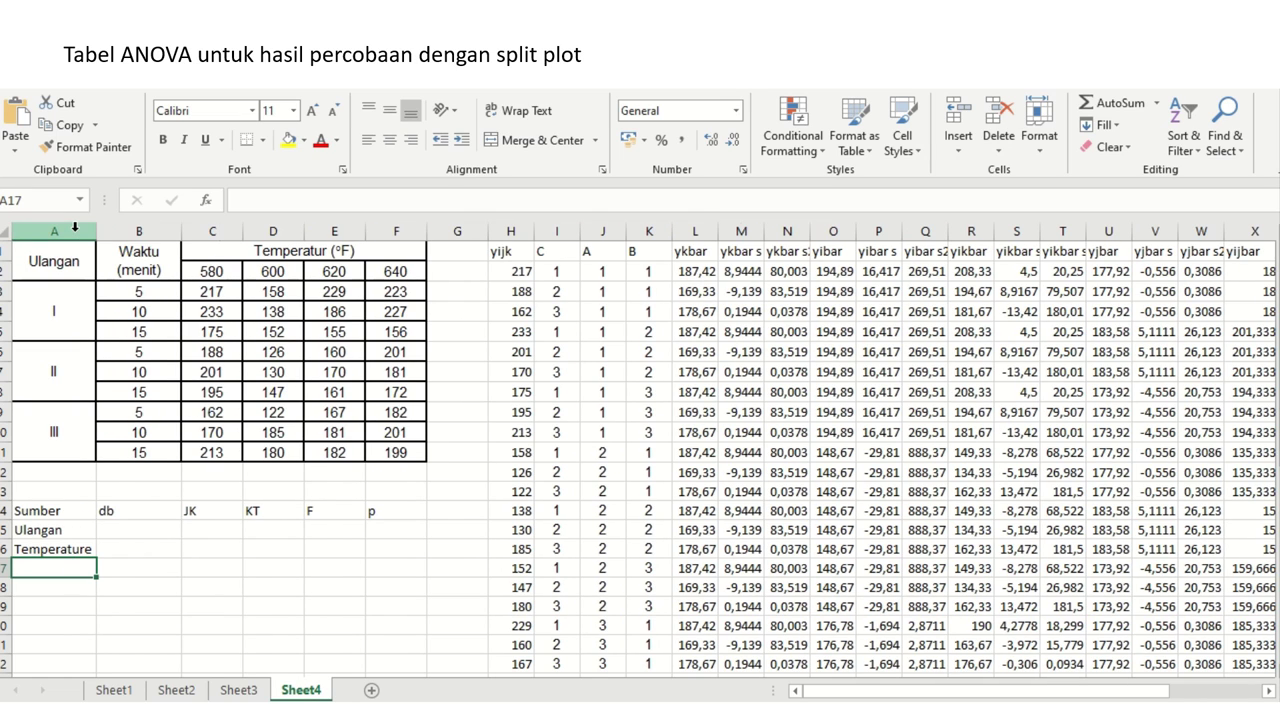
# - Replace the source names in A15 and A16 with C and A
pyautogui.press('Up')
pyautogui.press('Up')
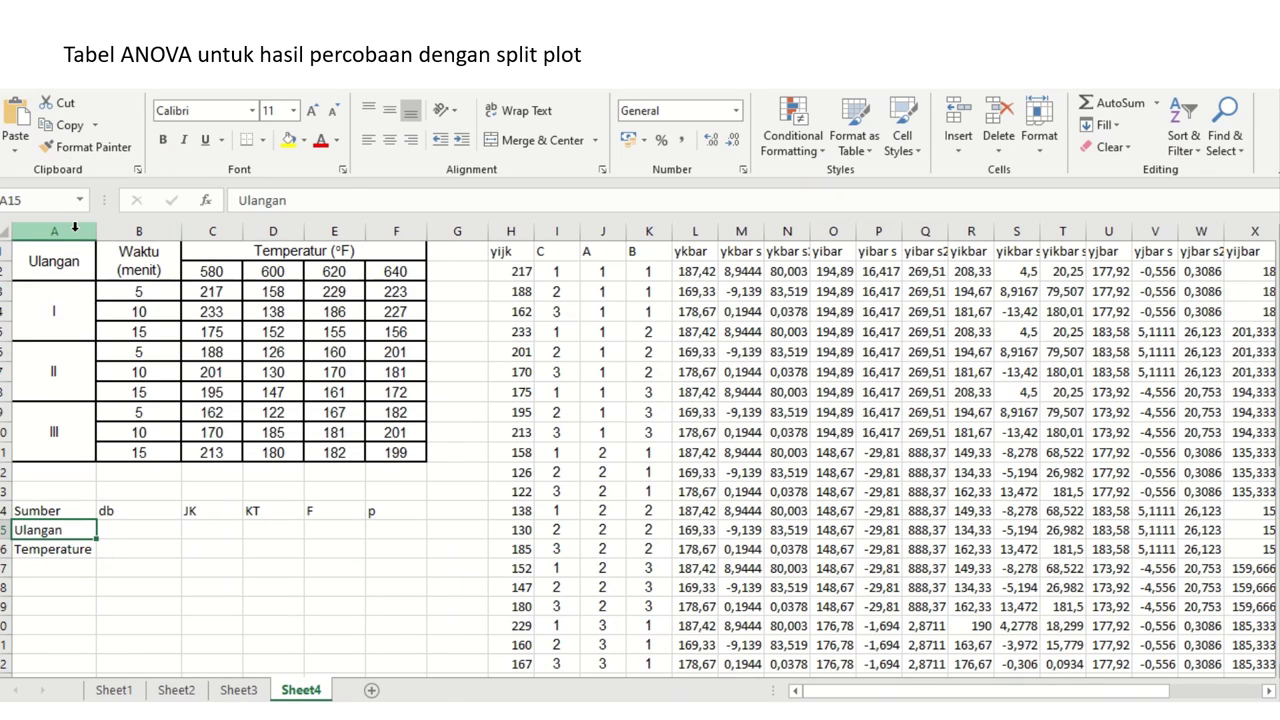
pyautogui.write('C')
pyautogui.press('Return')
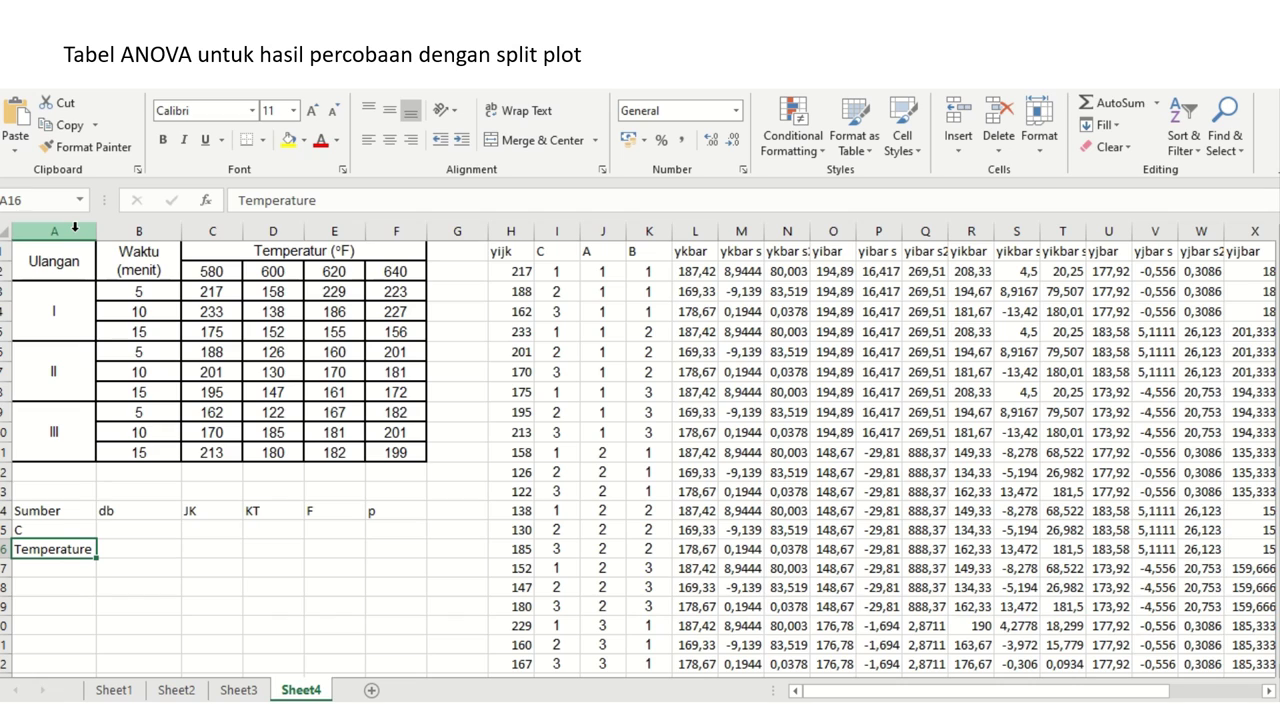
pyautogui.write('A')
pyautogui.press('Return')
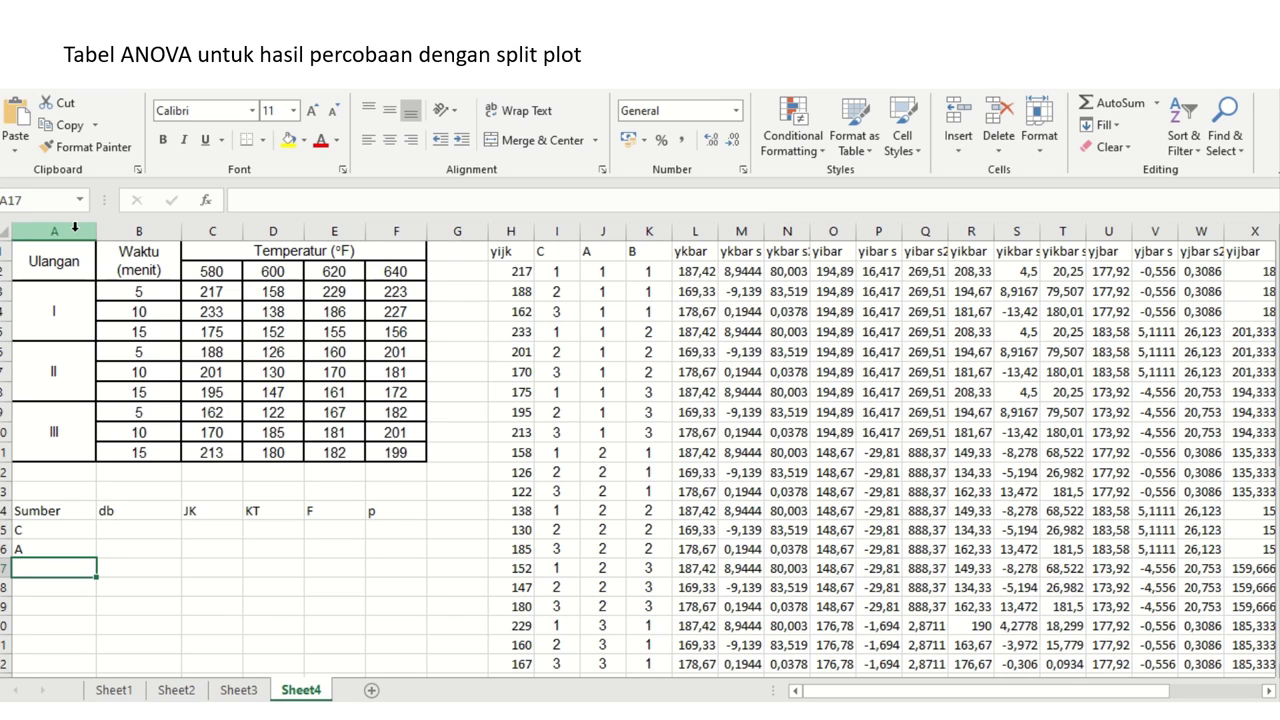
# - Enter the source AC in A17, leave A18 blank, and enter B and AB in A19:A20
pyautogui.write('AC')
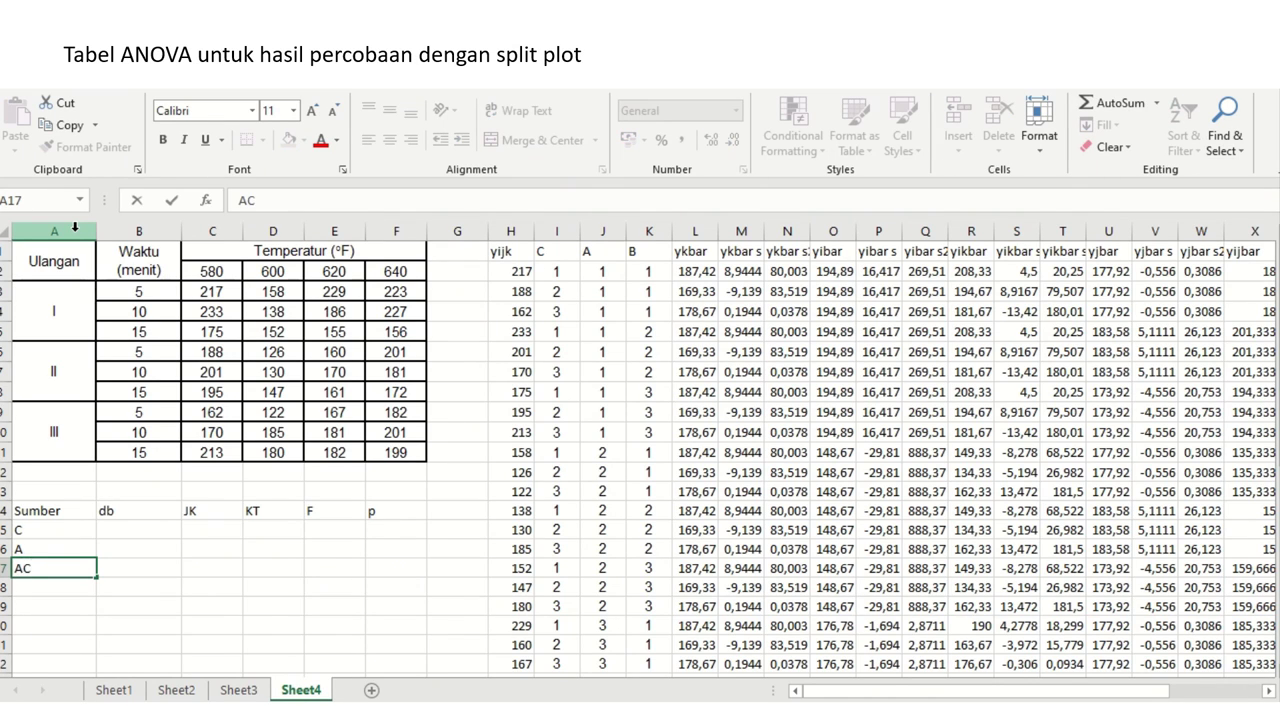
pyautogui.press('Return')
pyautogui.press('Return')
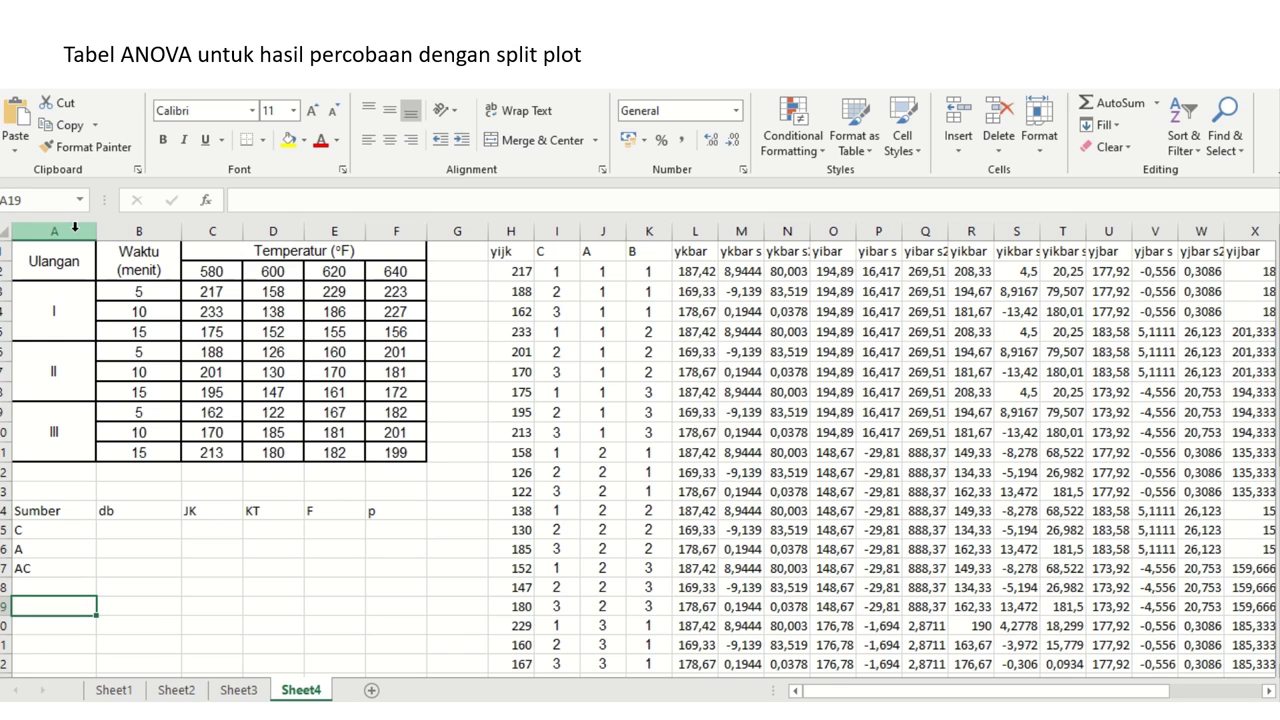
pyautogui.write('B')
pyautogui.press('Return')
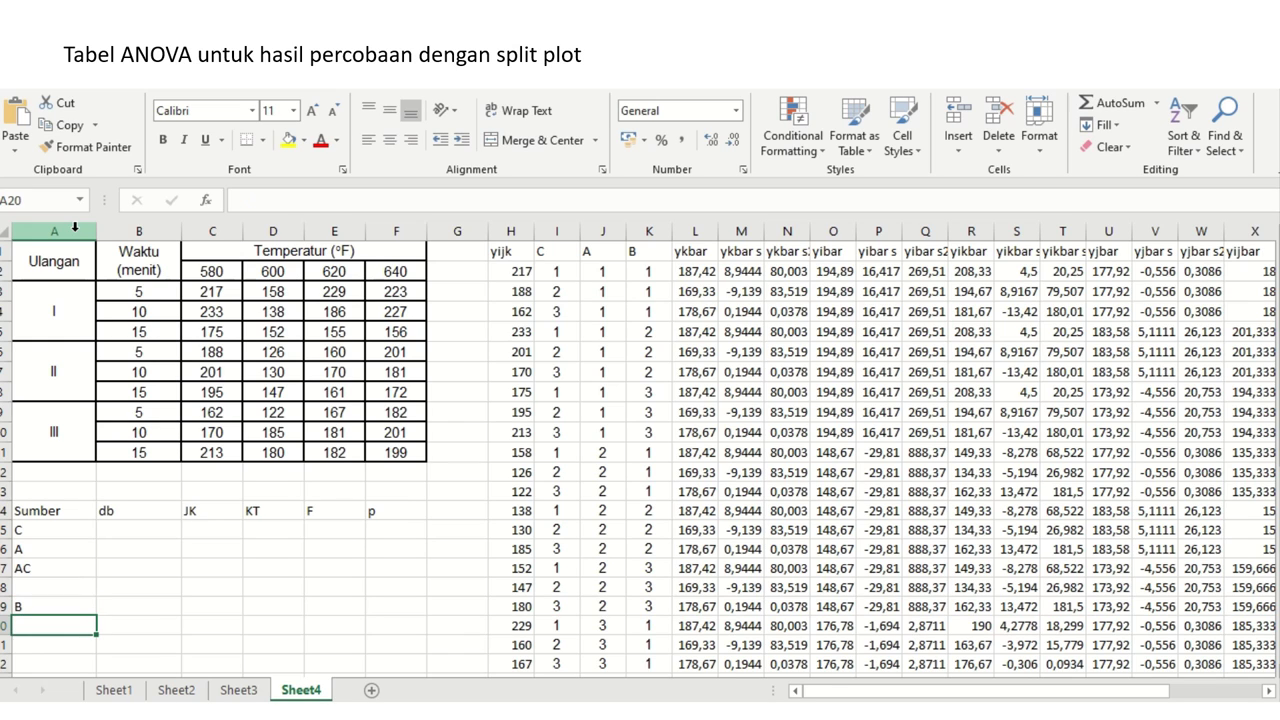
pyautogui.write('A')
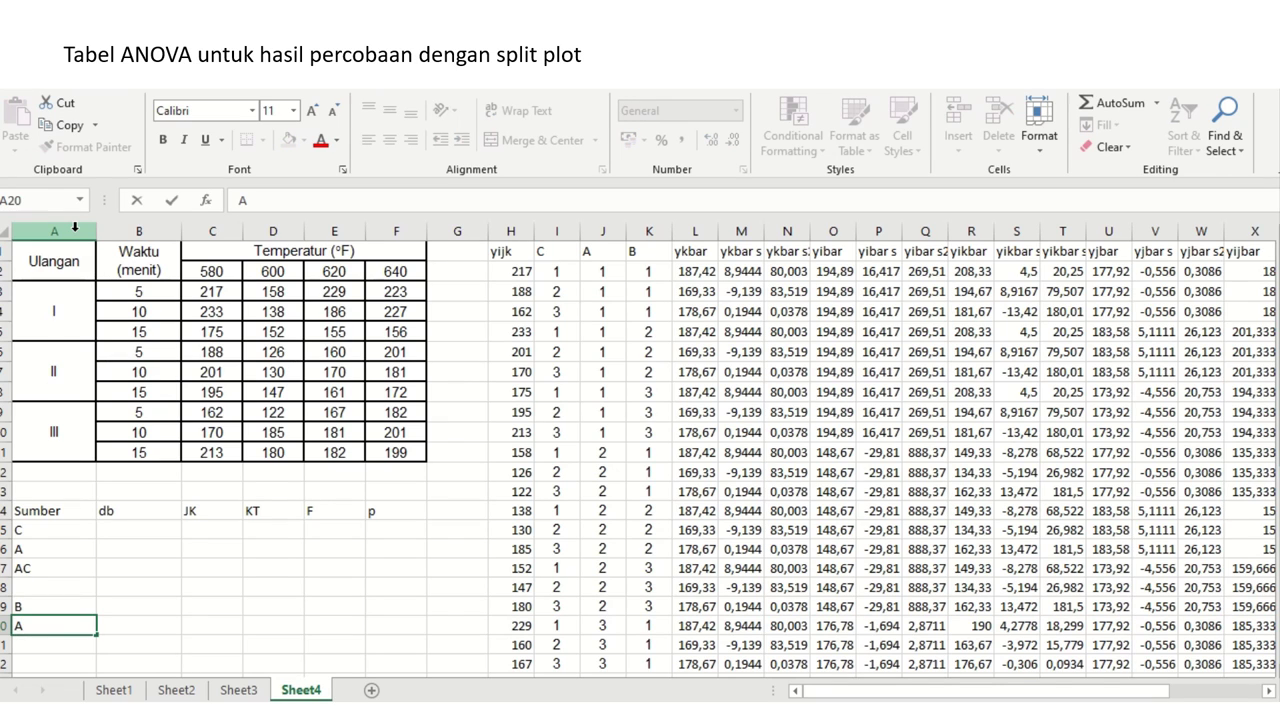
pyautogui.write('B')
pyautogui.press('Return')
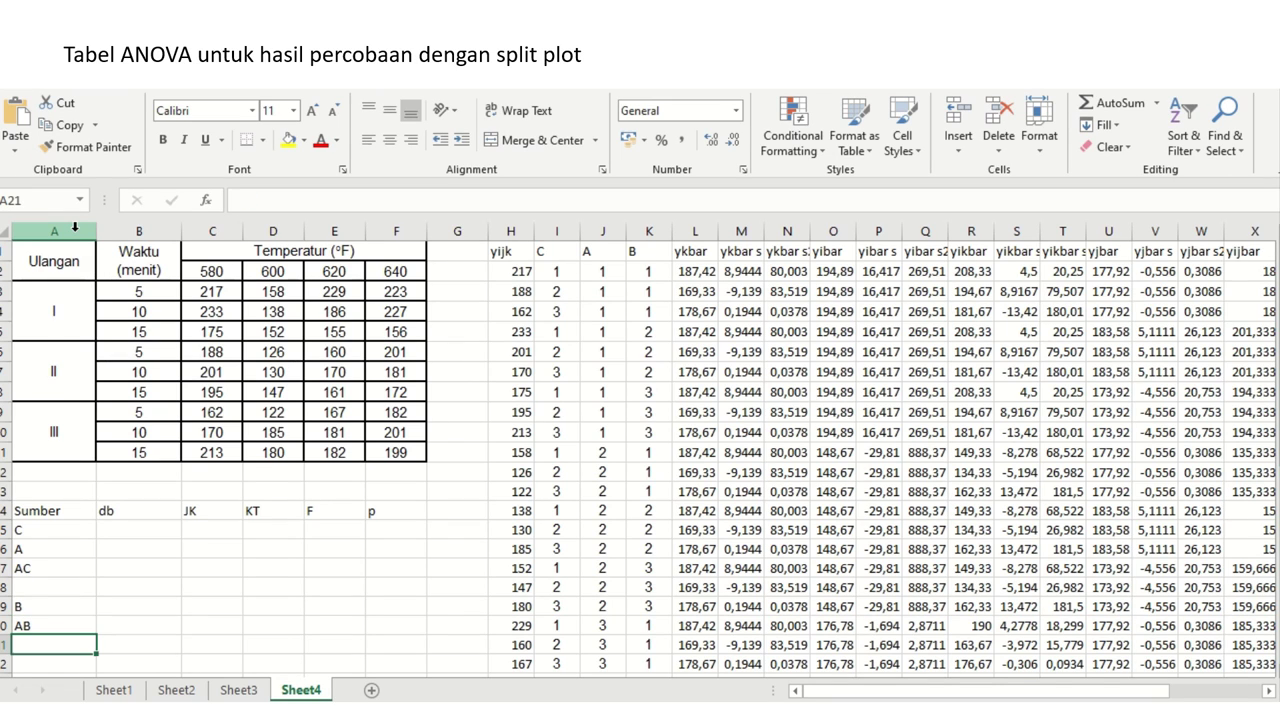
# - Enter Galat in A21 and Total in A22 as the last source names
pyautogui.write('Gala')
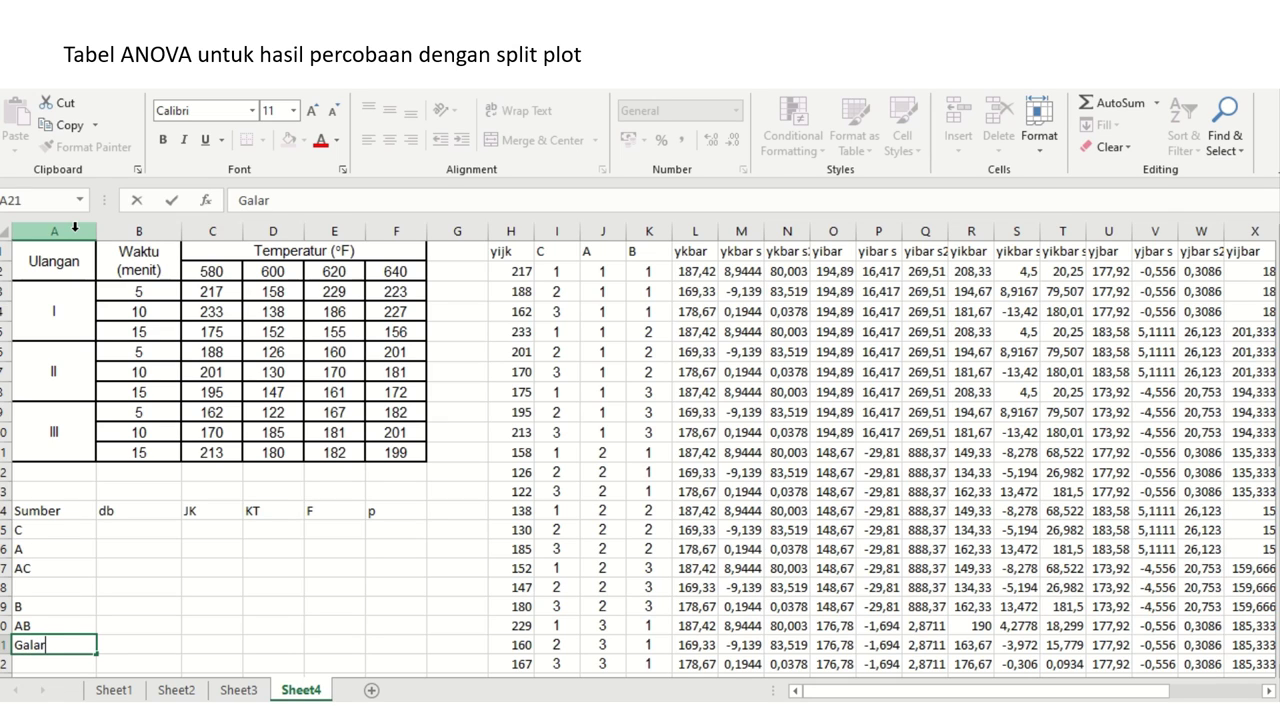
pyautogui.write('t')
pyautogui.press('Return')
pyautogui.write('T')
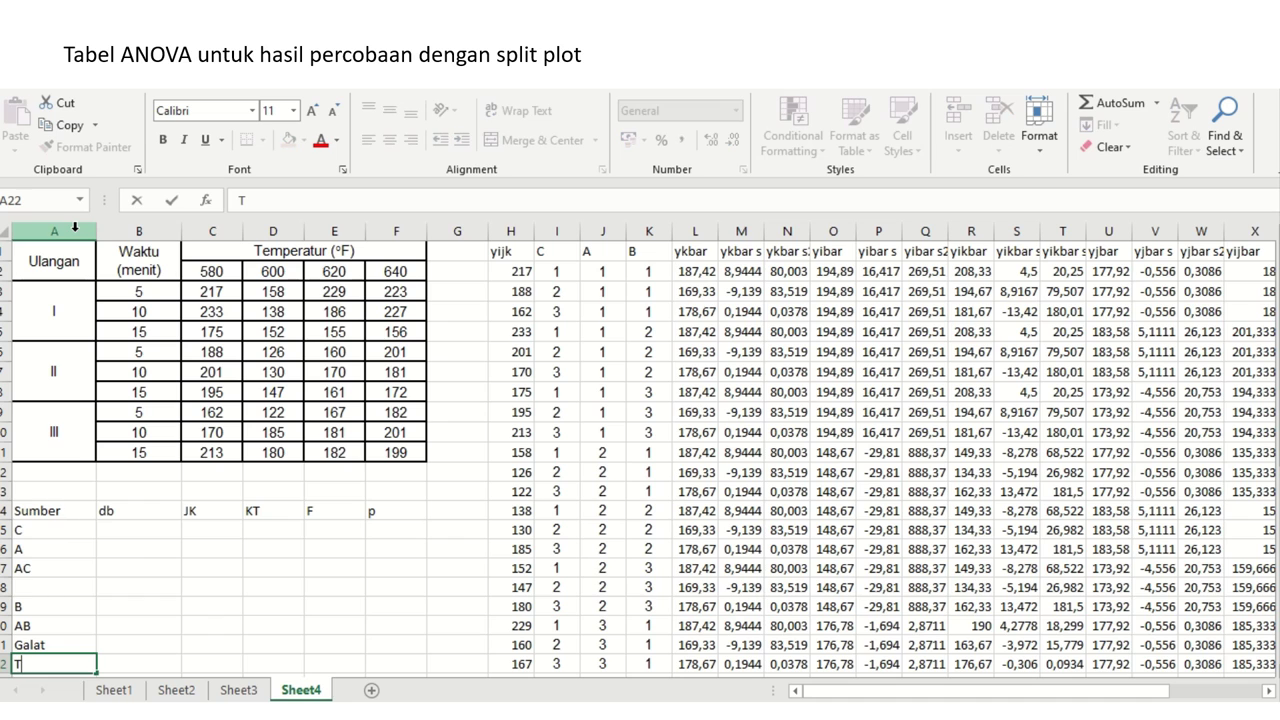
pyautogui.write('otal')
pyautogui.press('Return')
# - Enter the db values 2, 3 and 6 for sources C, A and AC in B15:B17
pyautogui.press('Up')
pyautogui.press('Up')
pyautogui.press('Up')
pyautogui.press('Up')
pyautogui.press('Up')
pyautogui.press('Up')
pyautogui.press('Up')
pyautogui.press('Up')
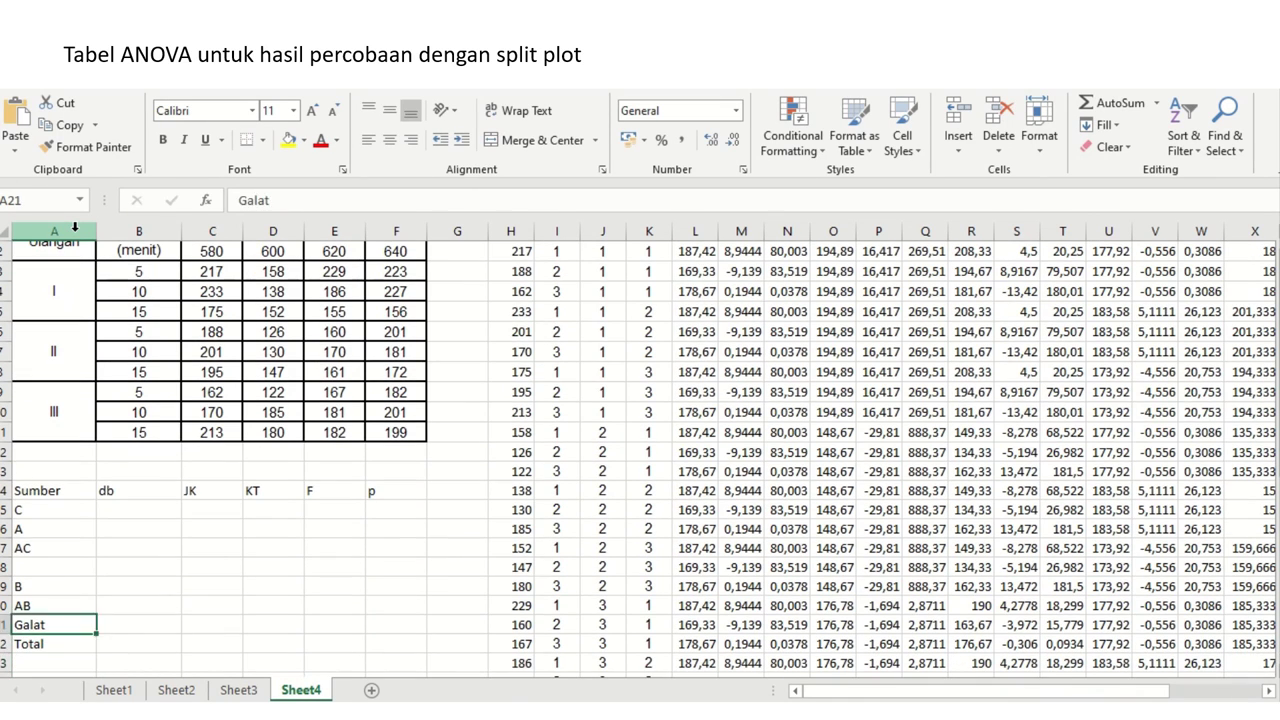
pyautogui.press('Right')
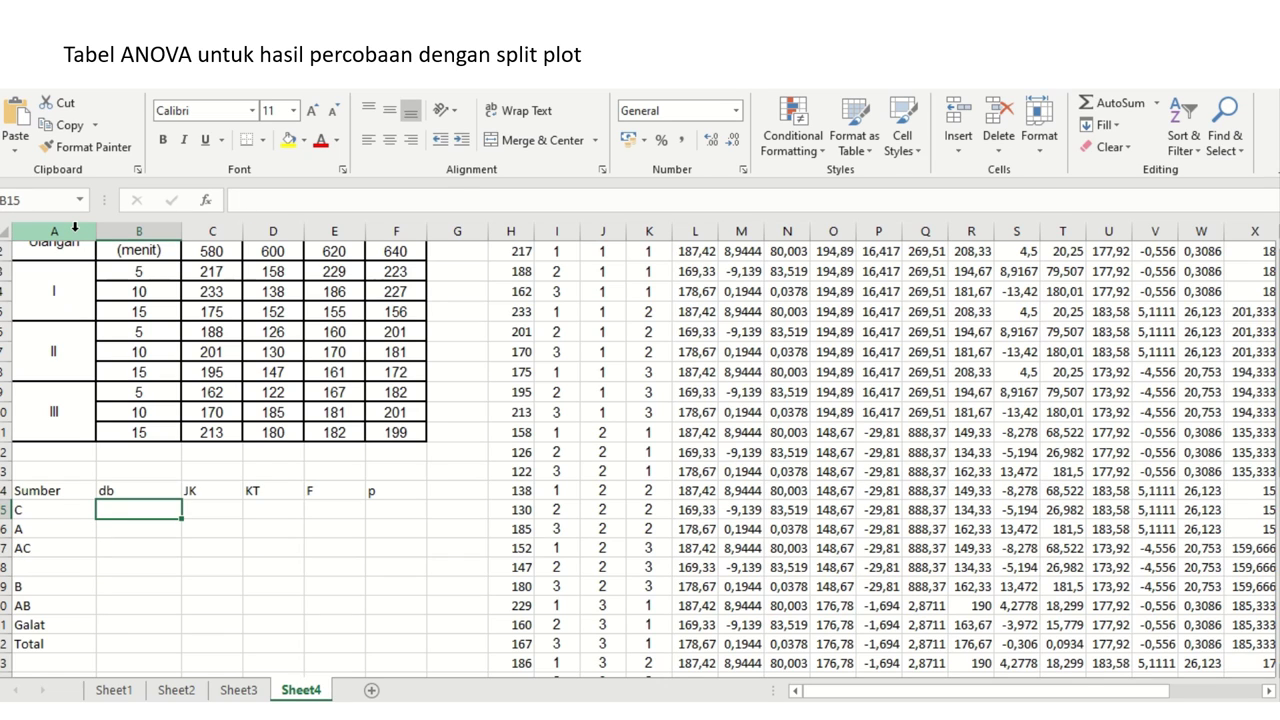
pyautogui.write('2')
pyautogui.press('Return')
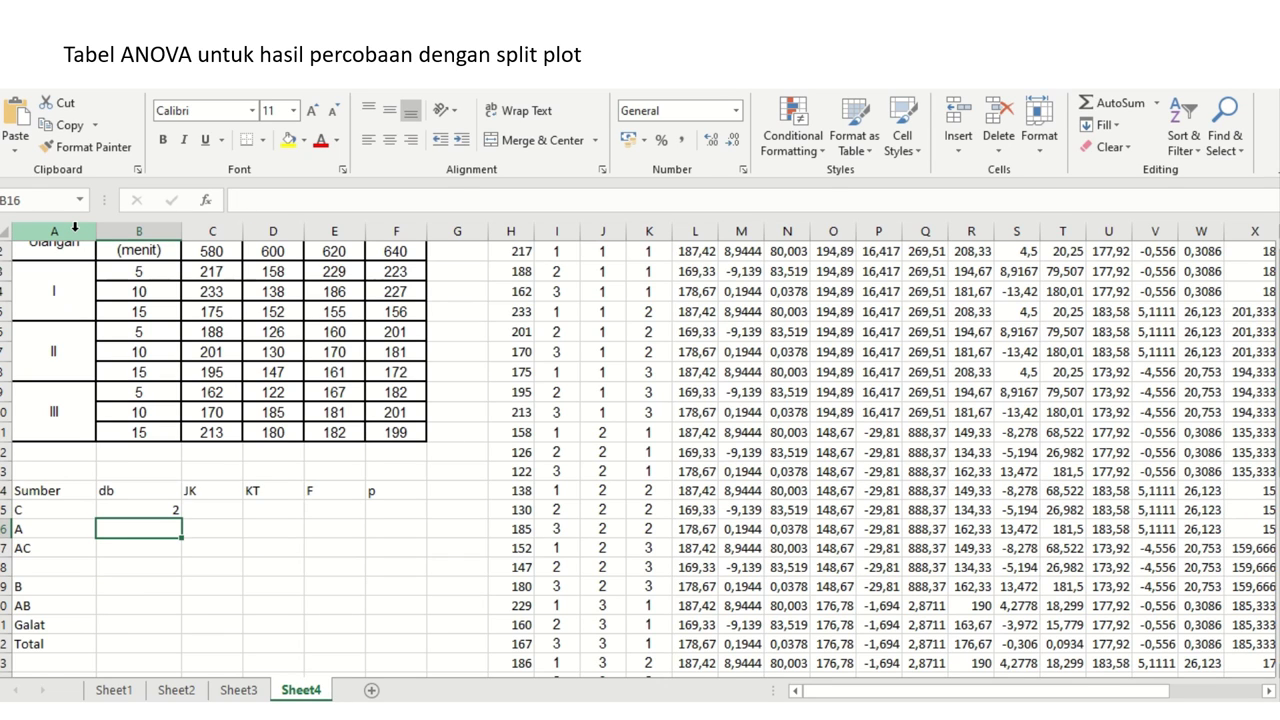
pyautogui.write('3')
pyautogui.press('Return')
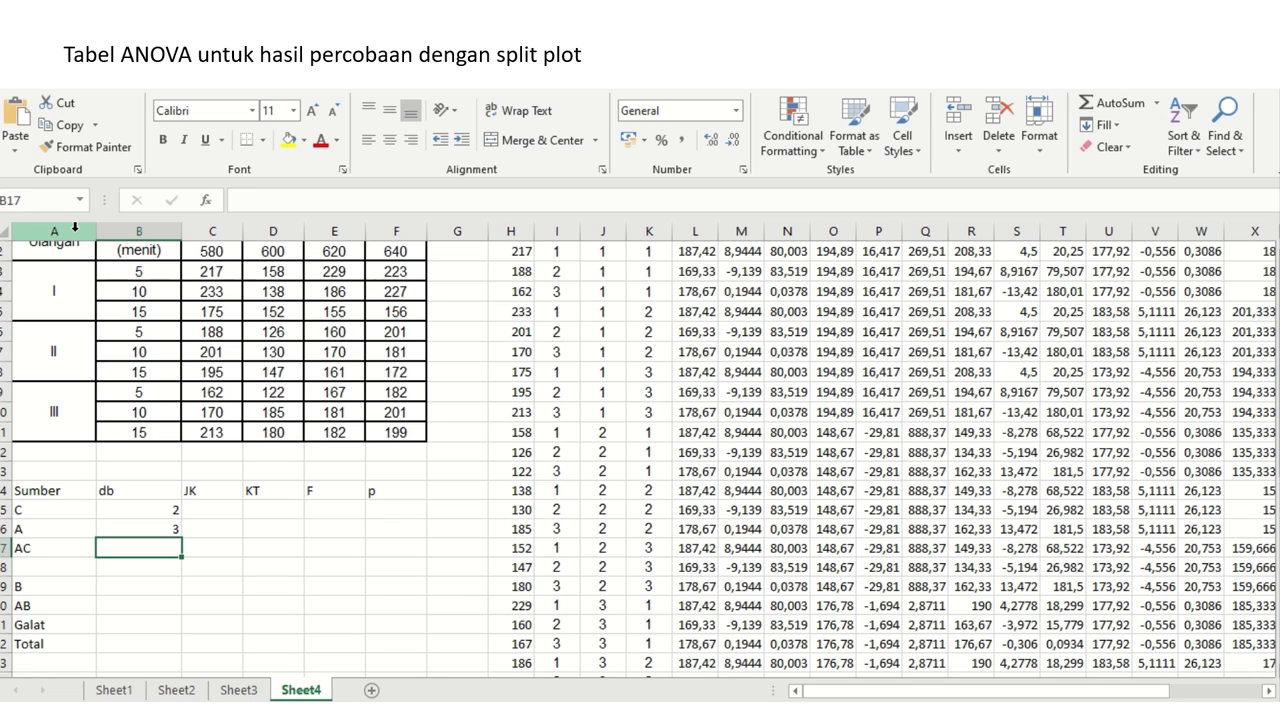
pyautogui.write('6')
pyautogui.press('Return')
pyautogui.press('Return')
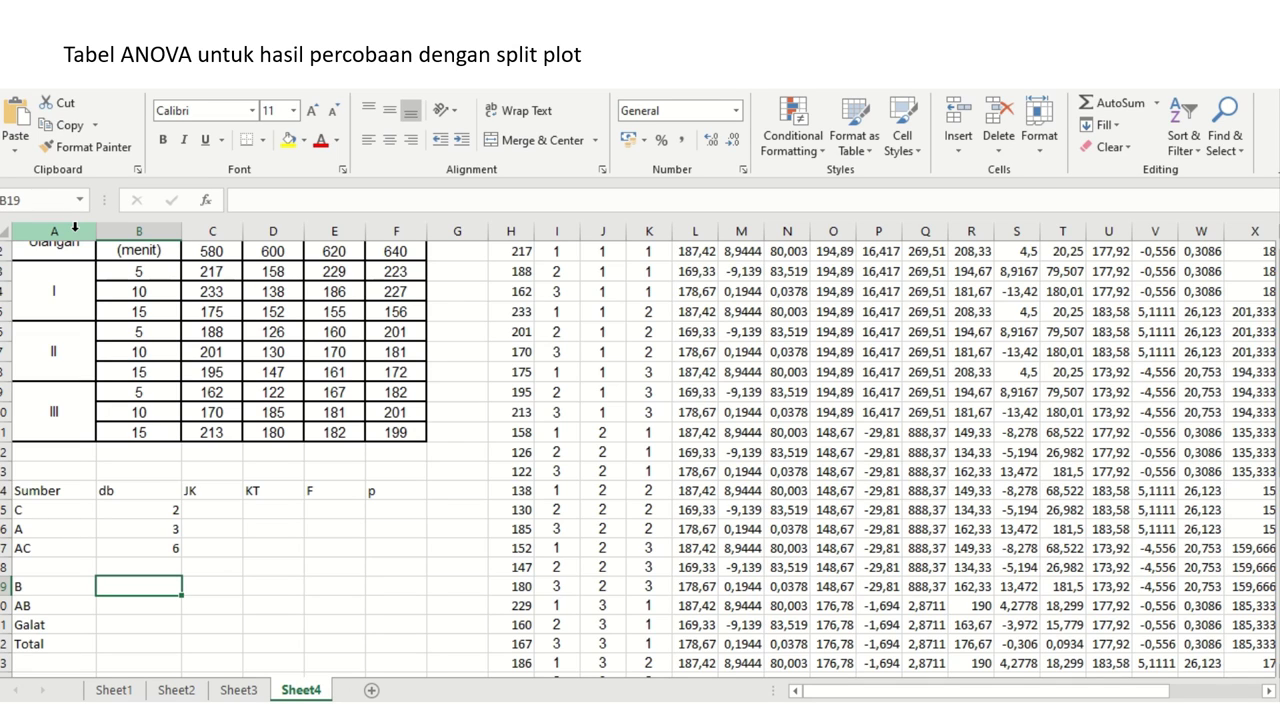
# - Enter the db values 2 for B in B19 and 6 for AB in B20
pyautogui.write('2')
pyautogui.press('Return')
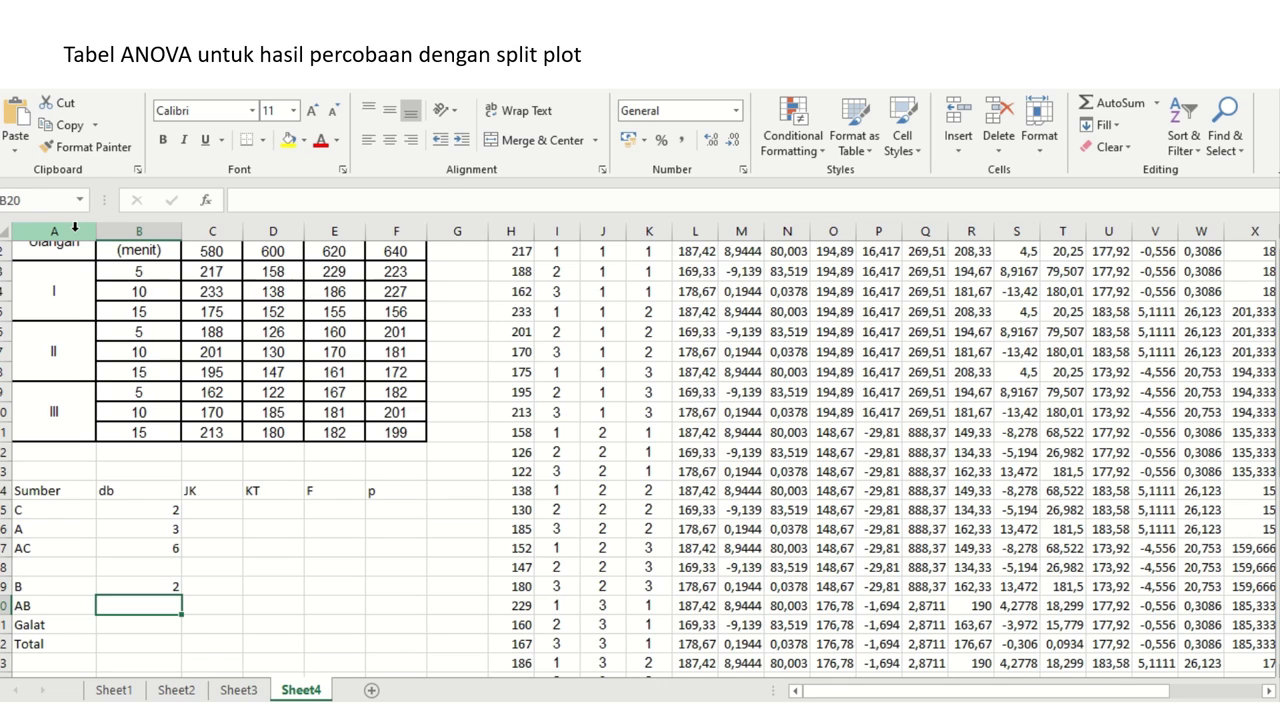
pyautogui.write('6')
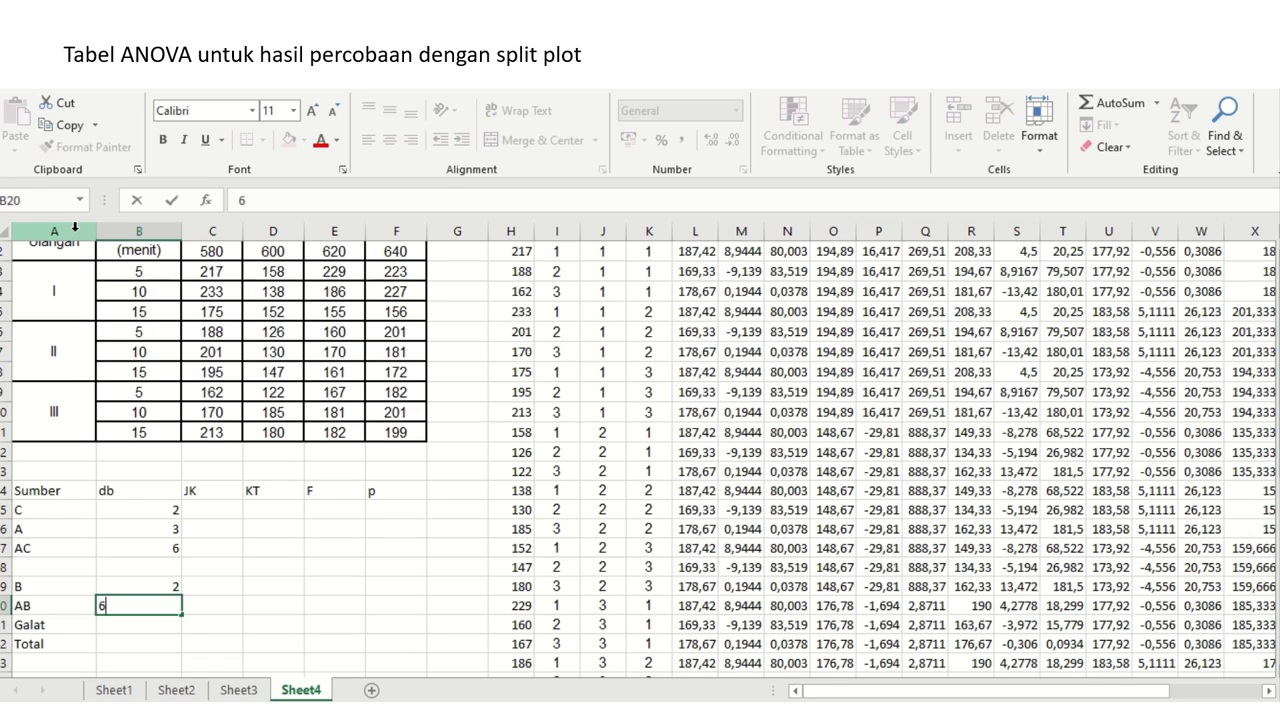
pyautogui.press('Return')
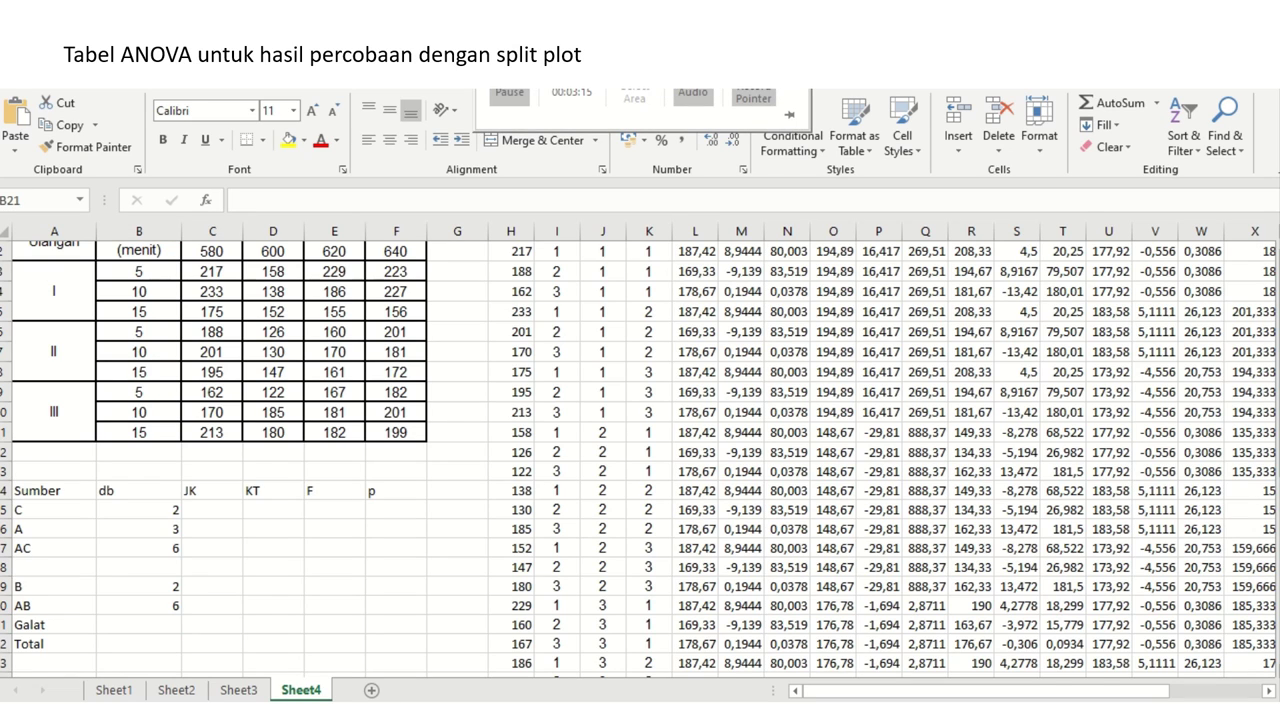
# - Enter the db values 16 for Galat in B21 and 35 for Total in B22
pyautogui.click(146, 618)
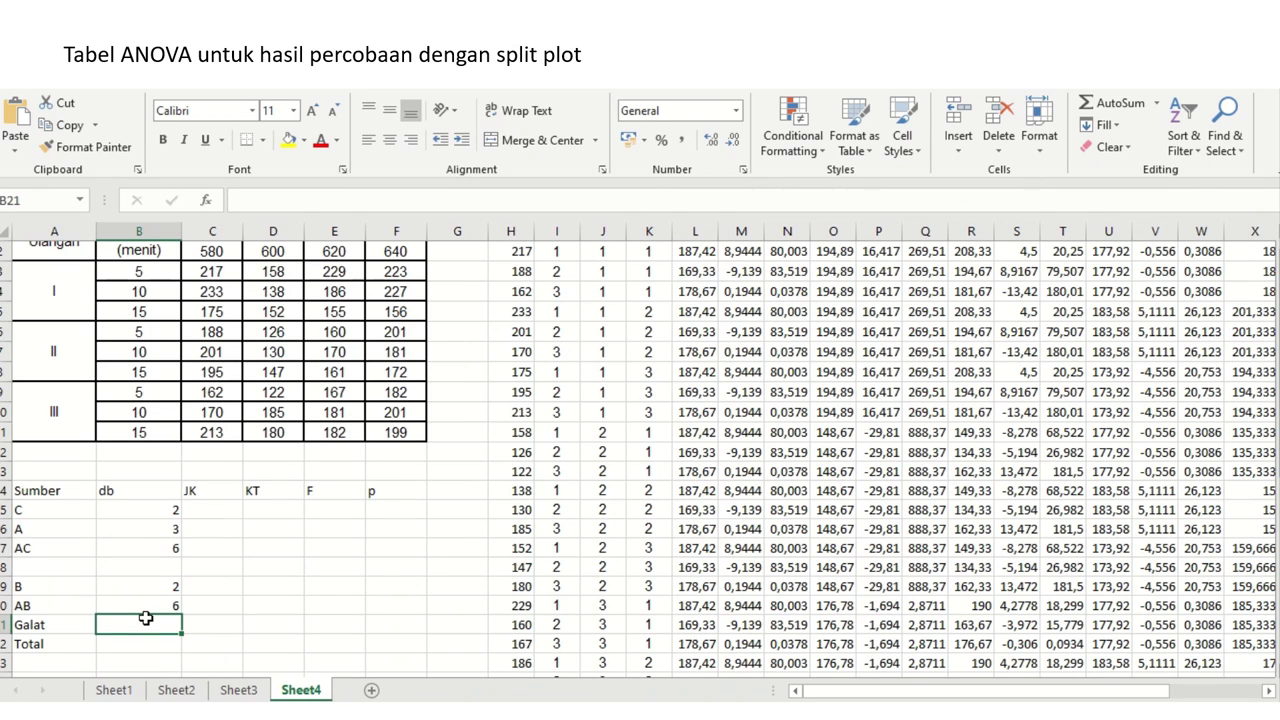
pyautogui.write('1')
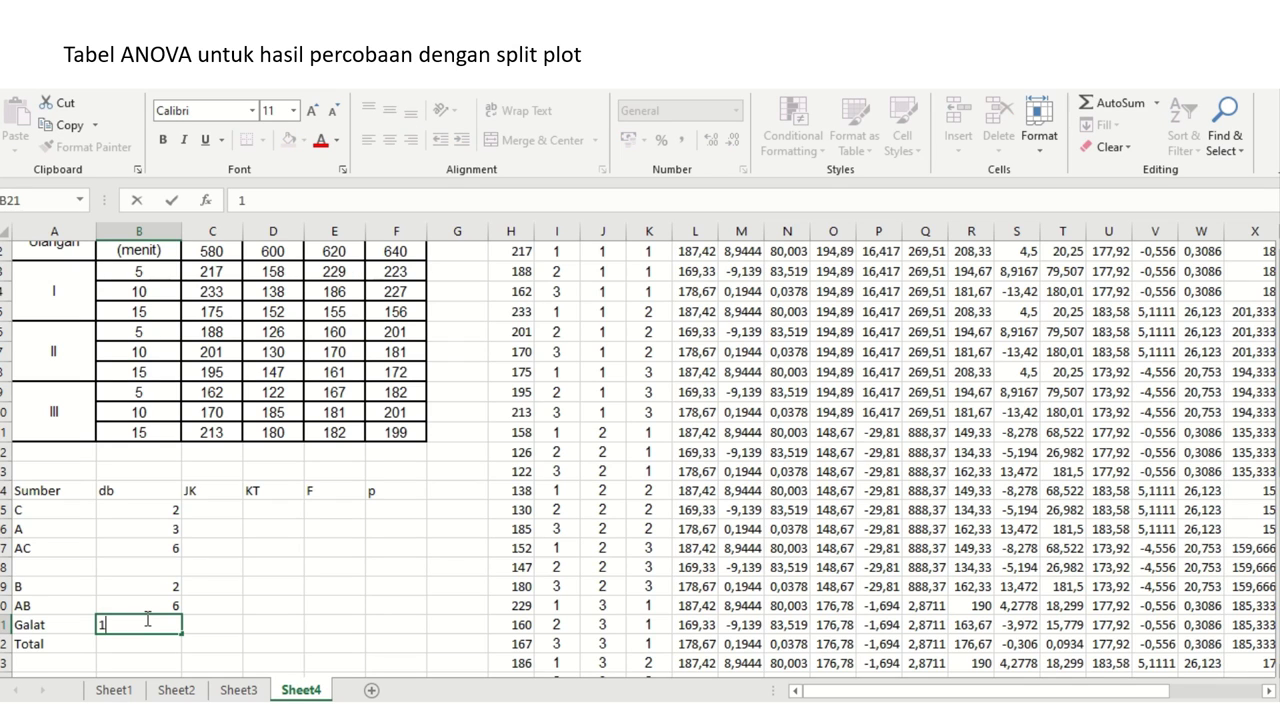
pyautogui.write('6')
pyautogui.press('Return')
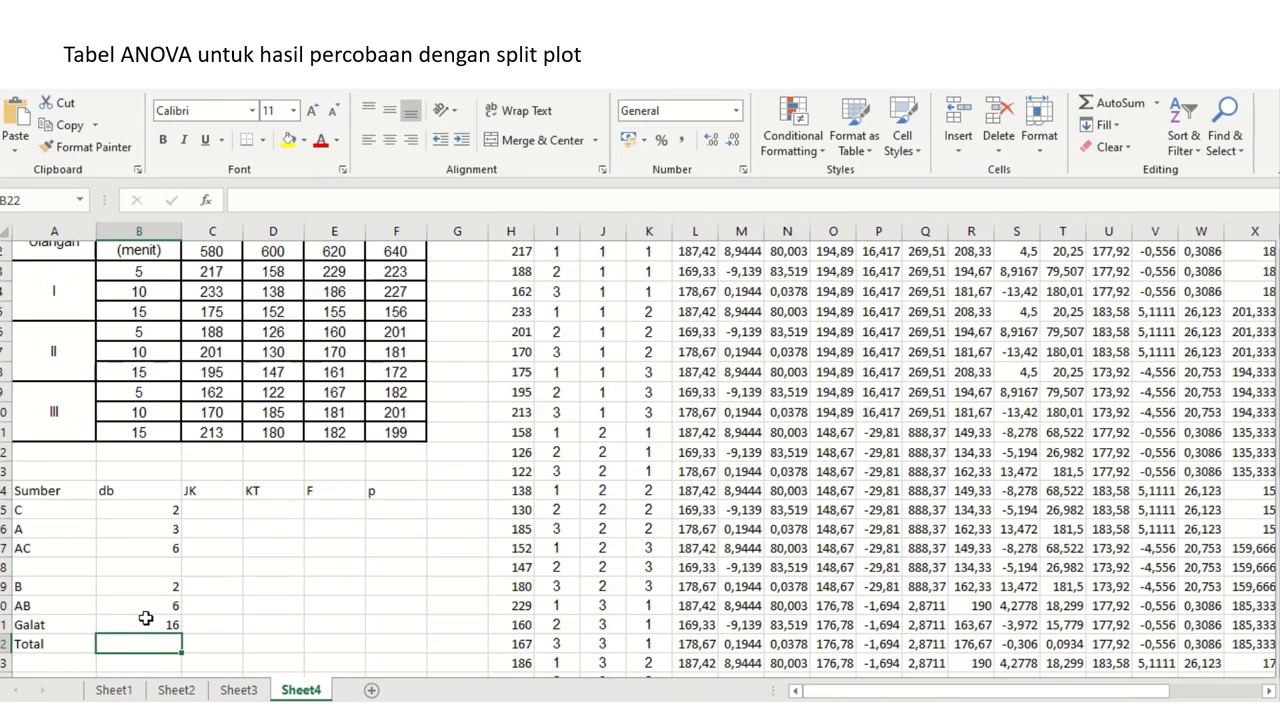
pyautogui.write('35')
pyautogui.press('Tab')
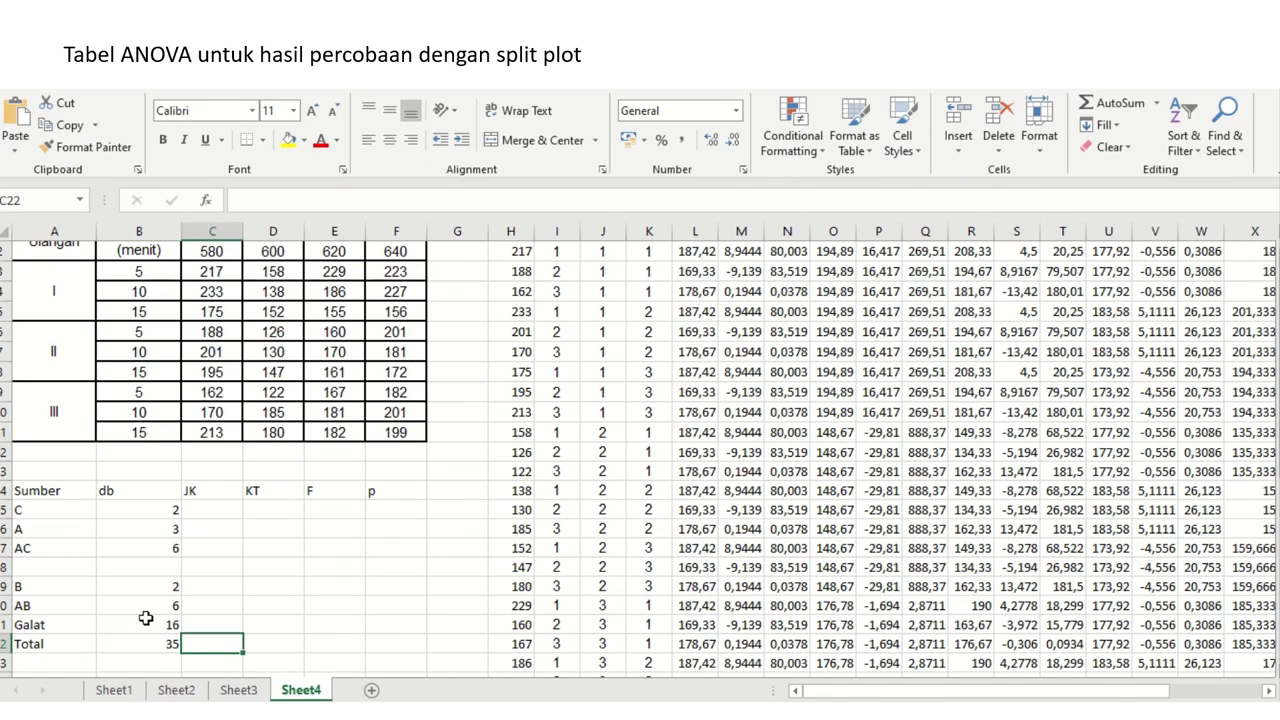
# - Check the total db with a temporary SUM of B15:B21 in C22, and clear that cell
pyautogui.write('=sy')
pyautogui.press('BackSpace')
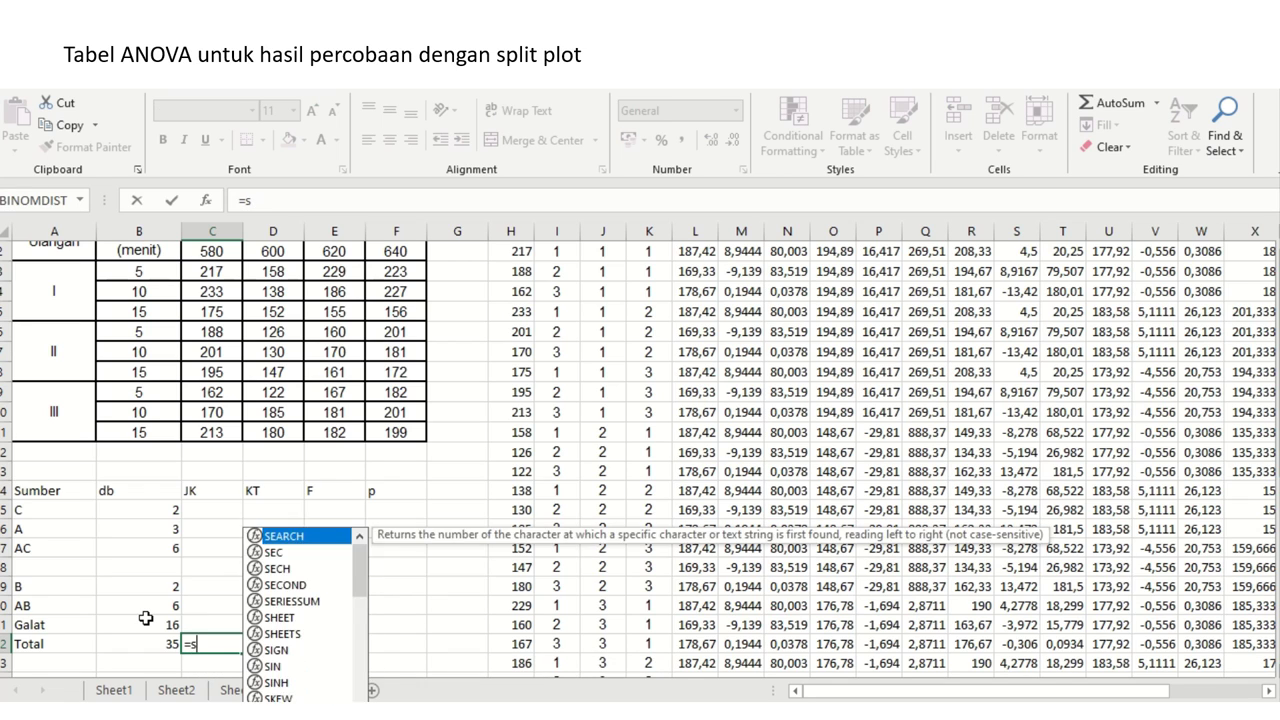
pyautogui.write('um(')
pyautogui.press('Up')
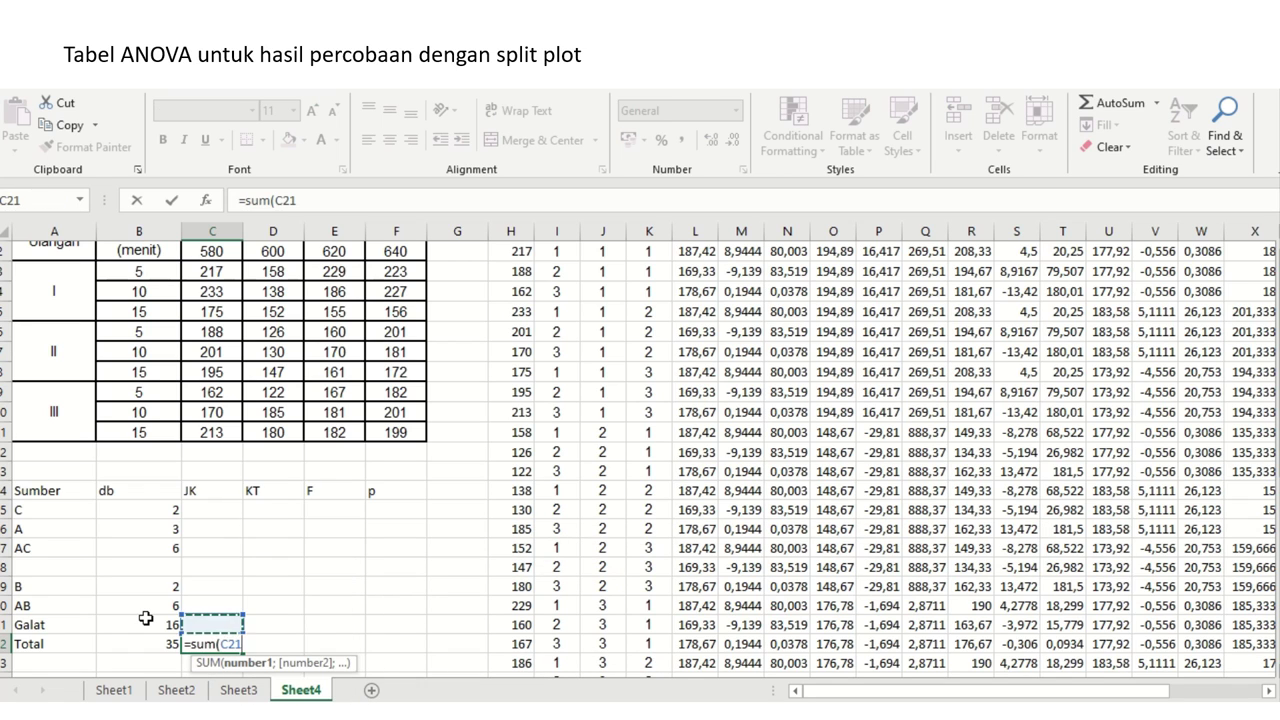
pyautogui.press('Left')
pyautogui.hotkey('shift', 'Up')
pyautogui.hotkey('shift', 'Up')
pyautogui.hotkey('shift', 'Up')
pyautogui.hotkey('shift', 'Up')
pyautogui.hotkey('shift', 'Up')
pyautogui.hotkey('shift', 'Up')
pyautogui.press('Return')
pyautogui.press('Up')
pyautogui.press('Delete')
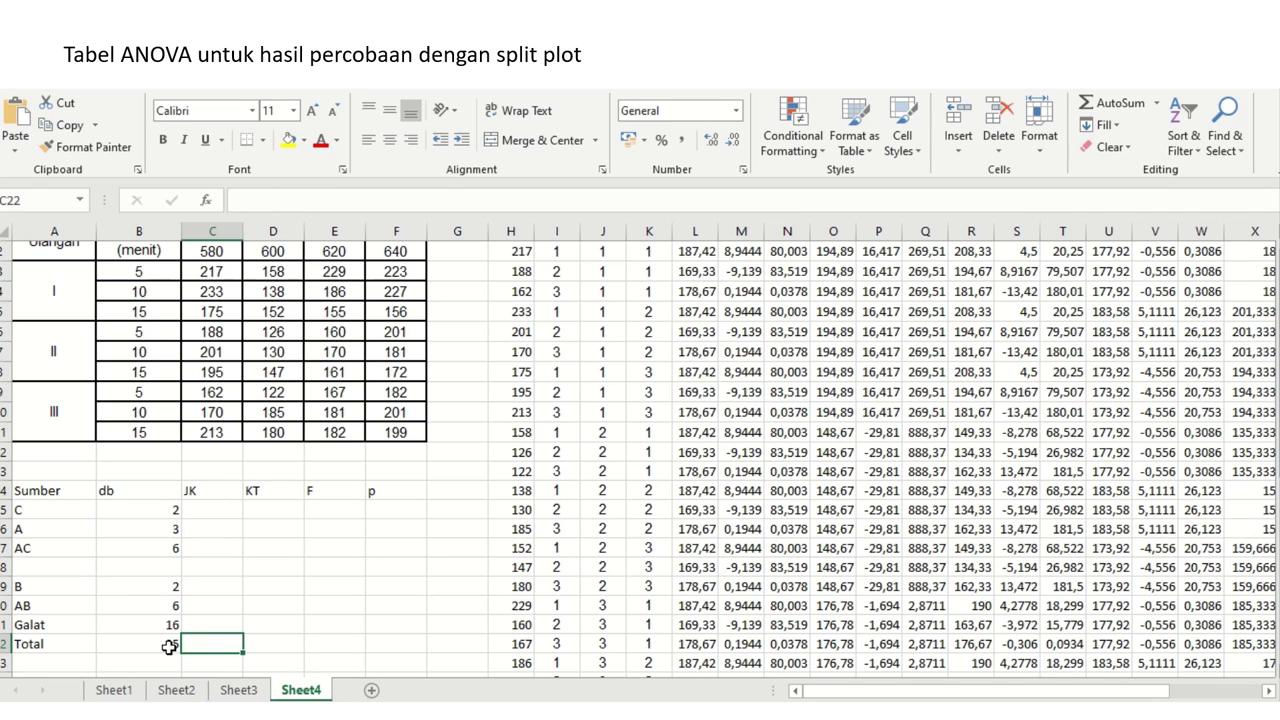
# - Link the JK of source C in C15 to the JKC value with =N39
pyautogui.click(205, 507)
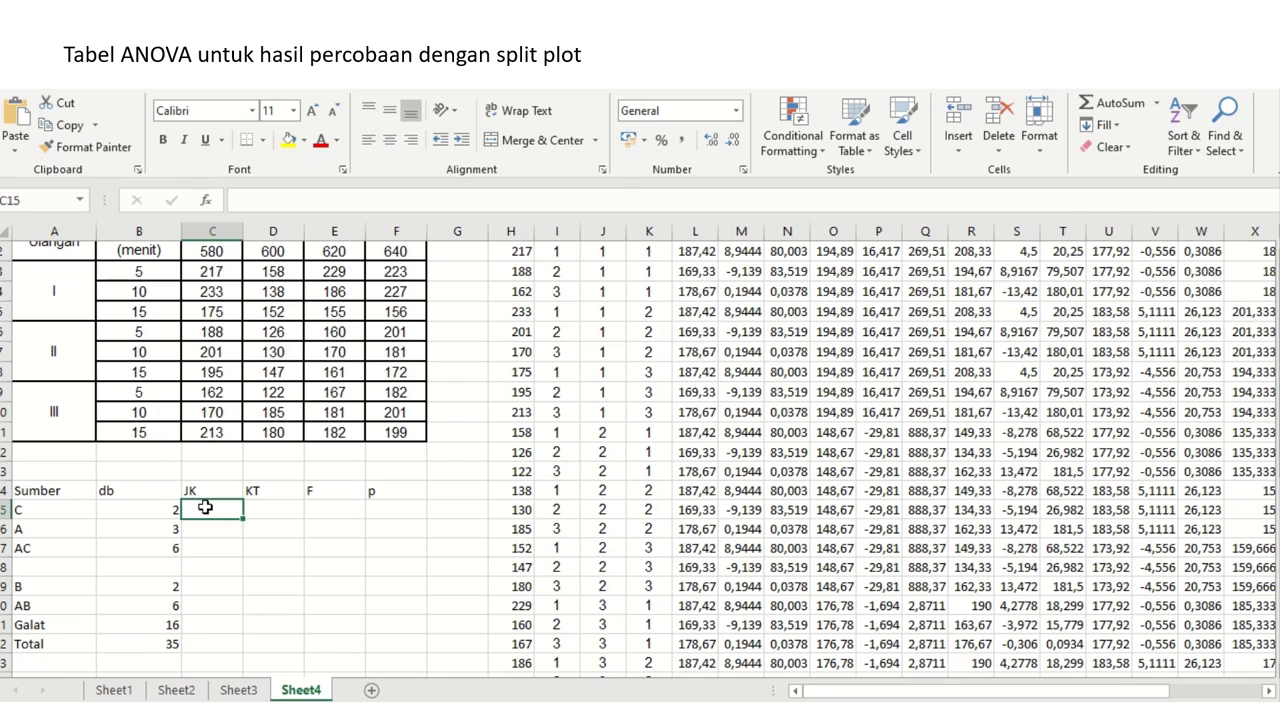
pyautogui.write('=')
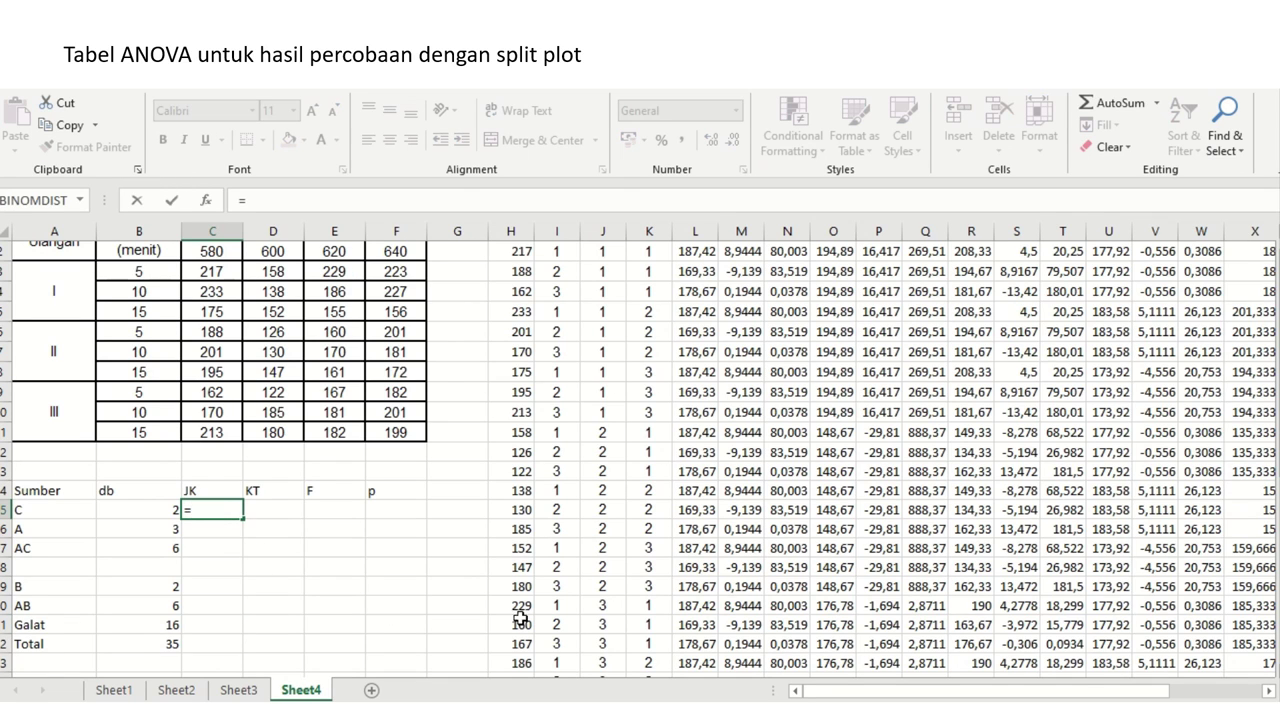
pyautogui.click(652, 640)
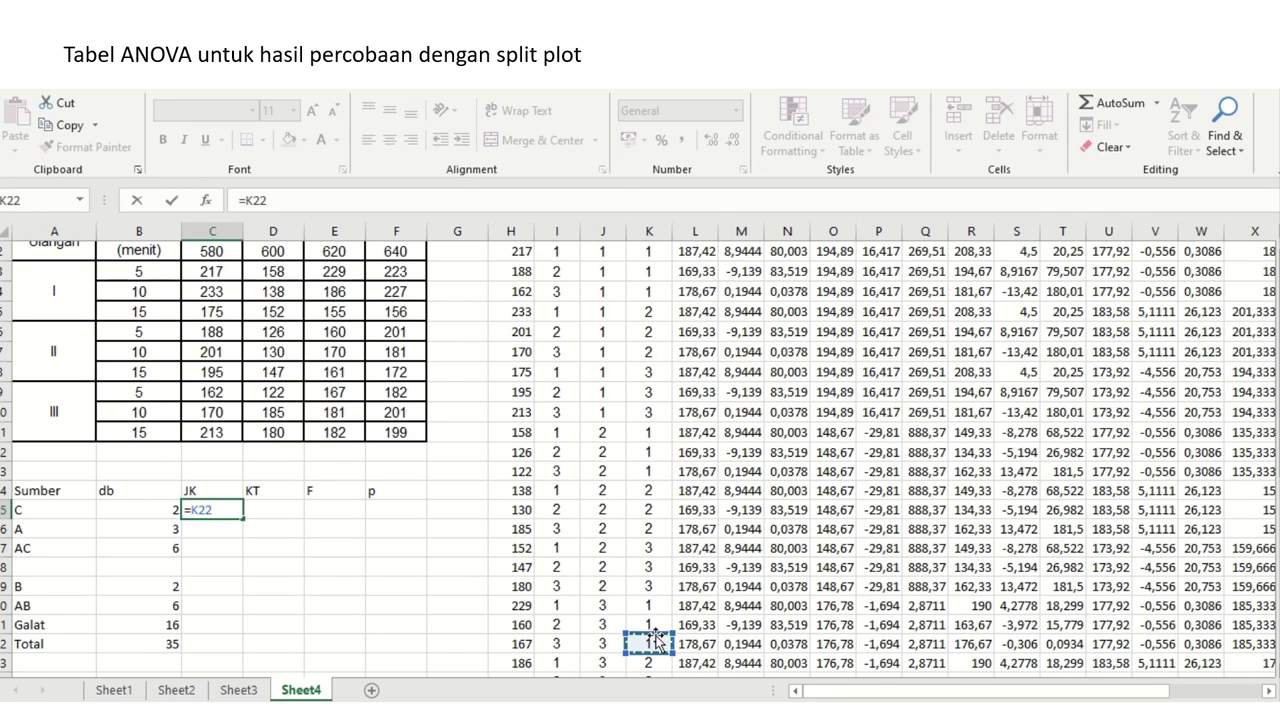
pyautogui.press('Down')
pyautogui.press('Down')
pyautogui.press('Down')
pyautogui.press('Down')
pyautogui.press('Down')
pyautogui.press('Down')
pyautogui.press('Down')
pyautogui.press('Down')
pyautogui.press('Down')
pyautogui.press('Down')
pyautogui.press('Down')
pyautogui.press('Down')
pyautogui.press('Down')
pyautogui.press('Down')
pyautogui.press('Down')
pyautogui.press('Down')
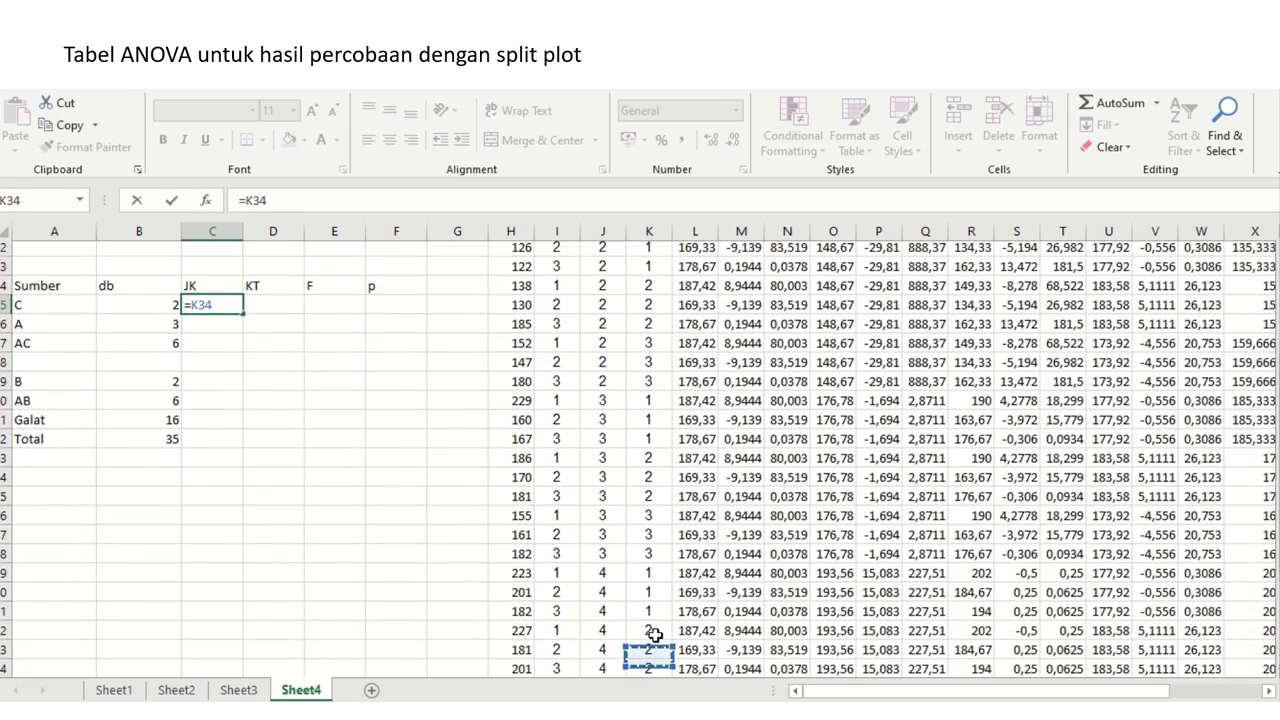
pyautogui.press('Down')
pyautogui.press('Up')
pyautogui.press('Right')
pyautogui.press('Right')
pyautogui.press('Right')
pyautogui.press('Down')
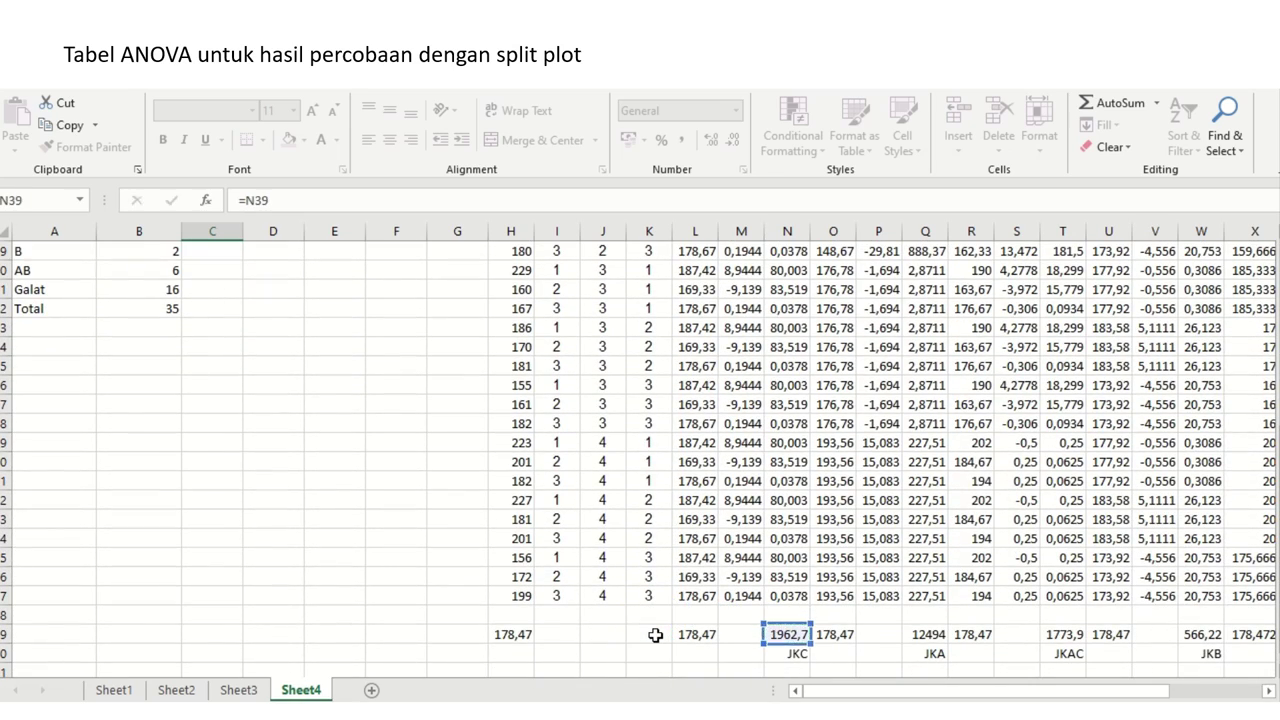
pyautogui.press('Return')
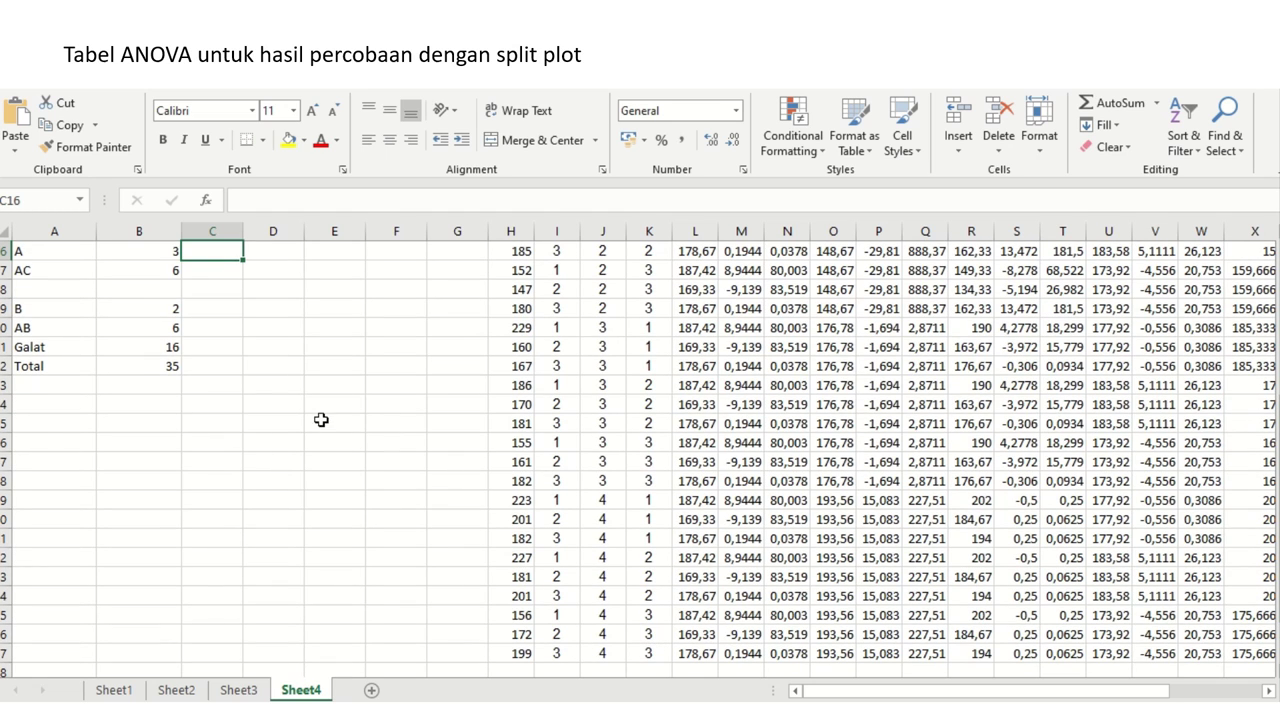
# - Link the JK of source A in C16 to the JKA value with =Q39
pyautogui.scroll(2, 318, 409)
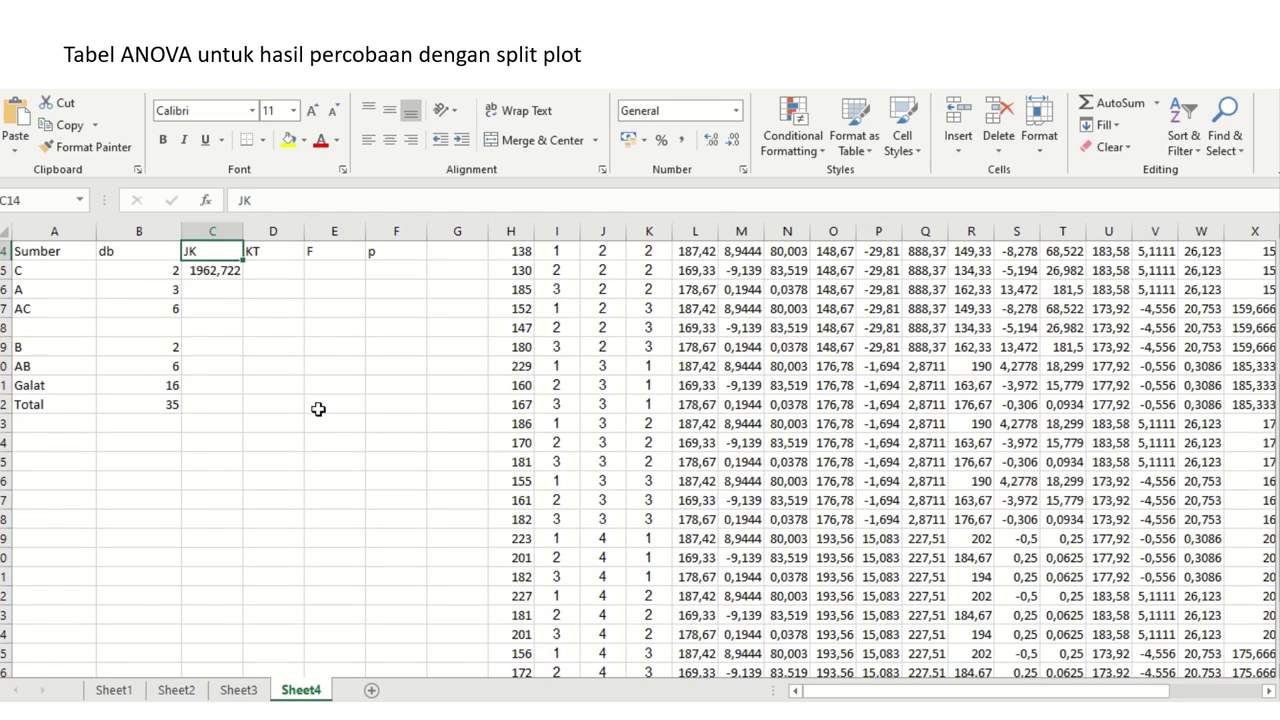
pyautogui.write('=')
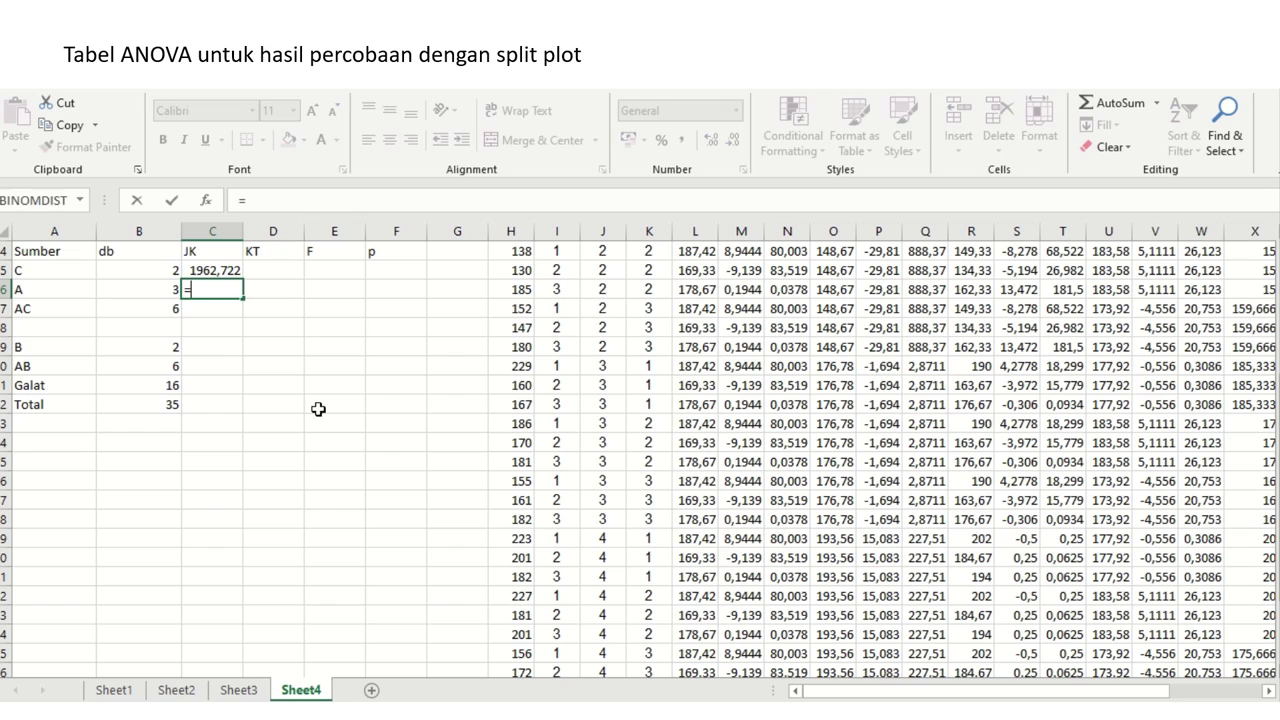
pyautogui.press('Down')
pyautogui.press('Down')
pyautogui.press('Down')
pyautogui.press('Down')
pyautogui.press('Down')
pyautogui.press('Down')
pyautogui.press('Down')
pyautogui.press('Down')
pyautogui.press('Down')
pyautogui.press('Down')
pyautogui.press('Down')
pyautogui.press('Down')
pyautogui.press('Down')
pyautogui.press('Down')
pyautogui.press('Down')
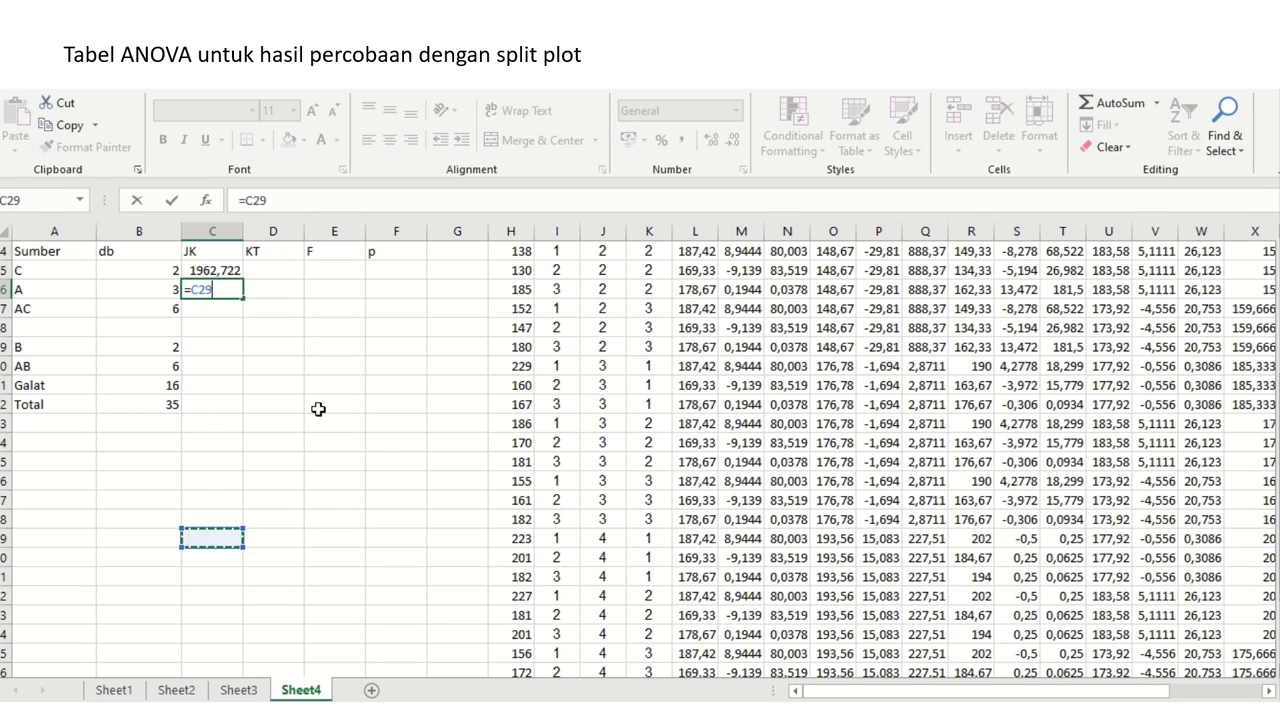
pyautogui.press('Right')
pyautogui.press('Right')
pyautogui.press('Right')
pyautogui.press('Right')
pyautogui.press('Right')
pyautogui.press('Right')
pyautogui.press('Right')
pyautogui.press('Right')
pyautogui.press('Right')
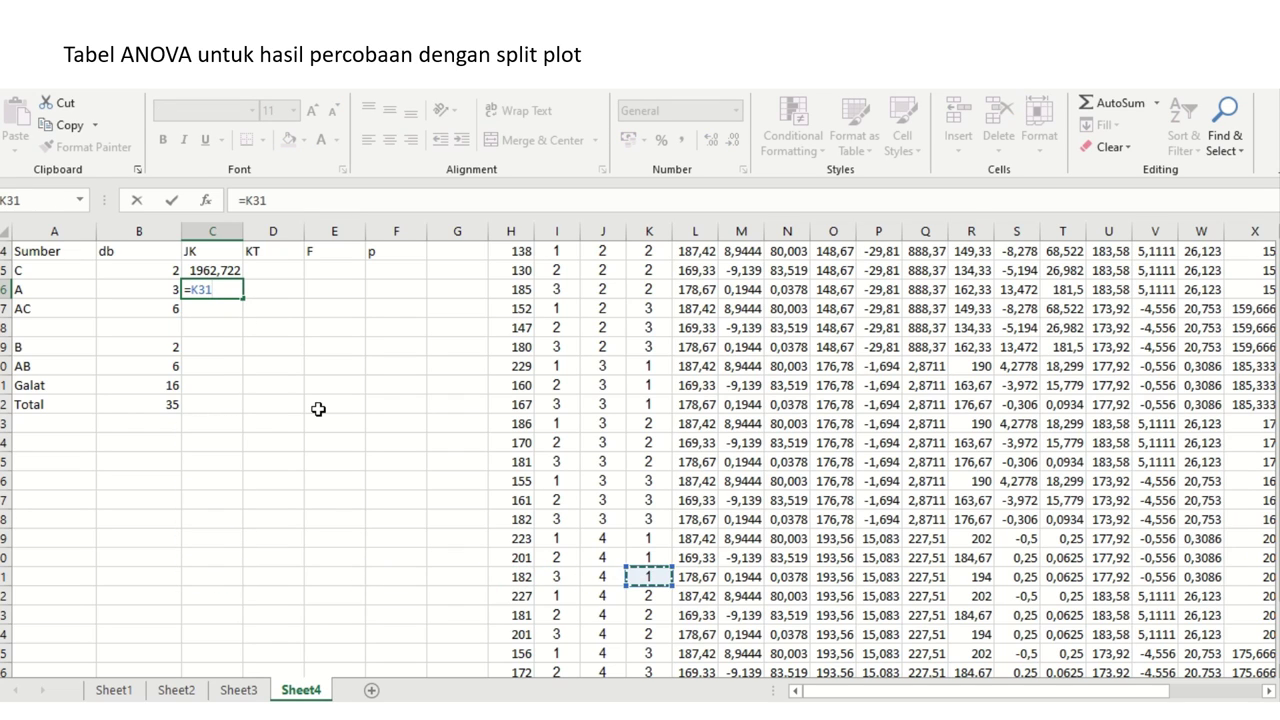
pyautogui.press('Down')
pyautogui.press('Down')
pyautogui.press('Down')
pyautogui.press('Down')
pyautogui.press('Down')
pyautogui.press('Down')
pyautogui.press('Down')
pyautogui.press('Down')
pyautogui.press('Down')
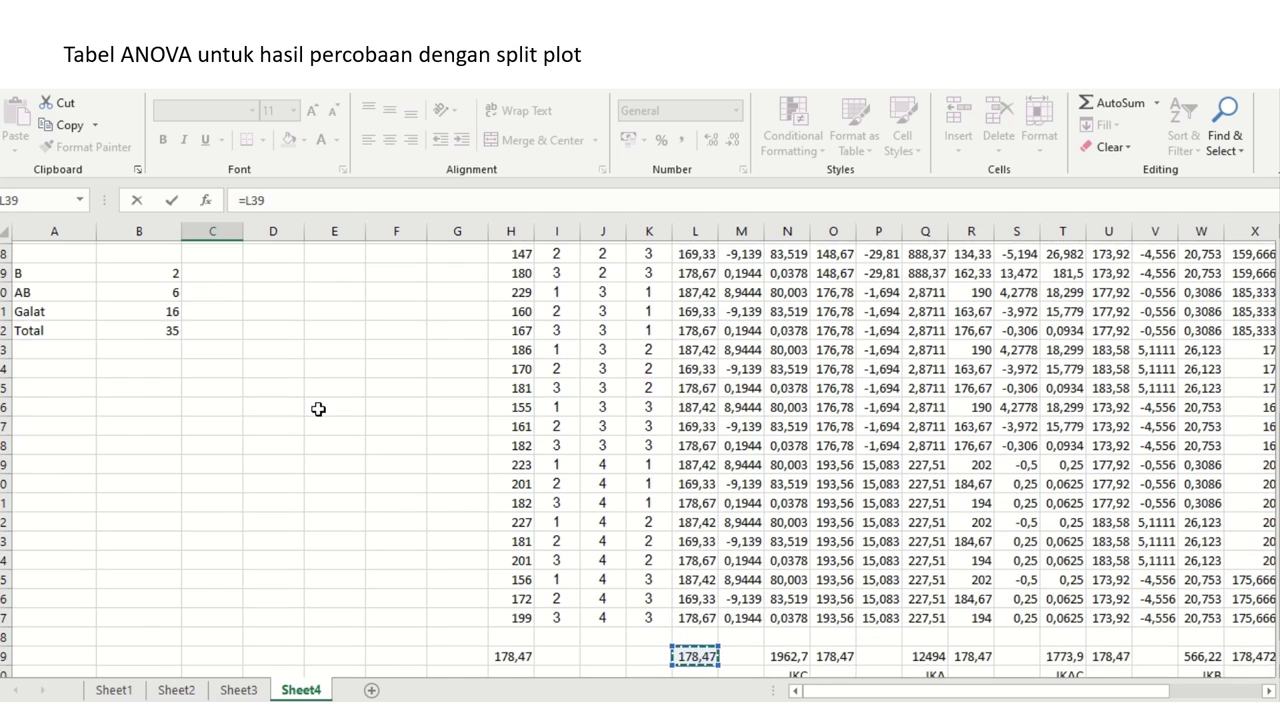
pyautogui.press('Right')
pyautogui.press('Right')
pyautogui.press('Right')
pyautogui.press('Right')
pyautogui.press('Right')
pyautogui.press('Up')
pyautogui.press('Return')
# - Link the JK of source AC in C17 to the JKAC value in T39
pyautogui.scroll(2, 318, 409)
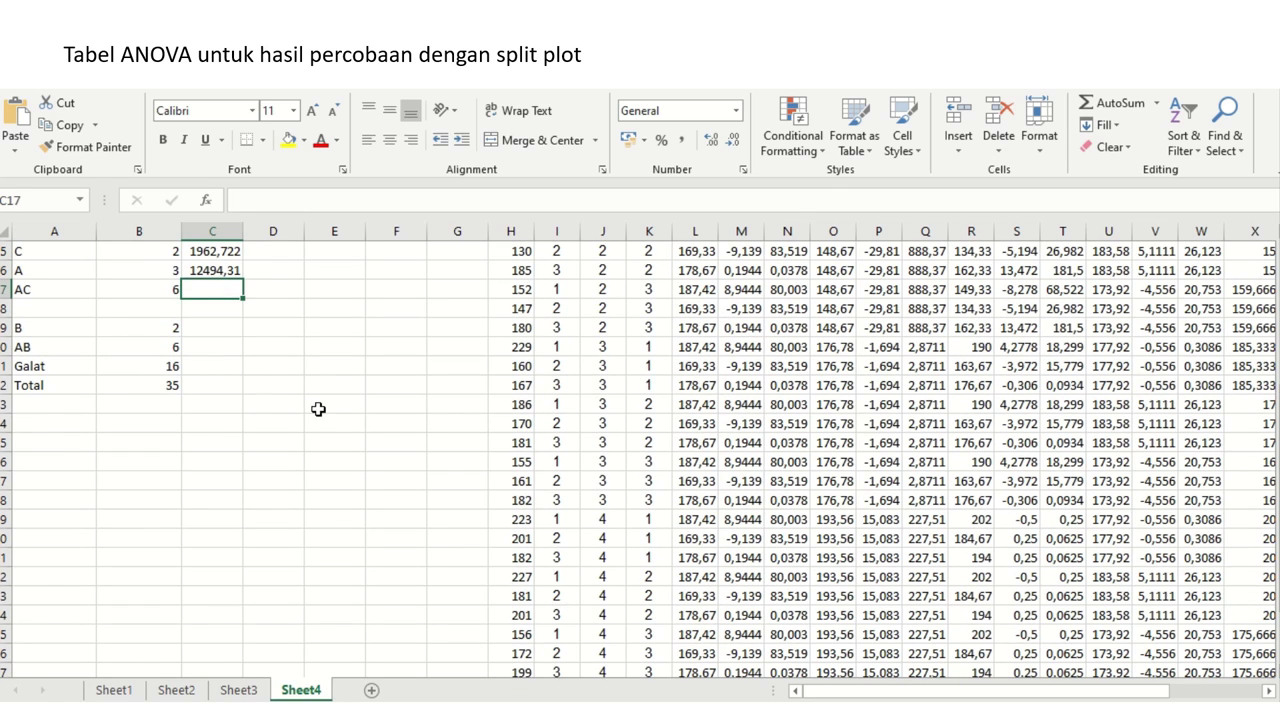
pyautogui.write('=')
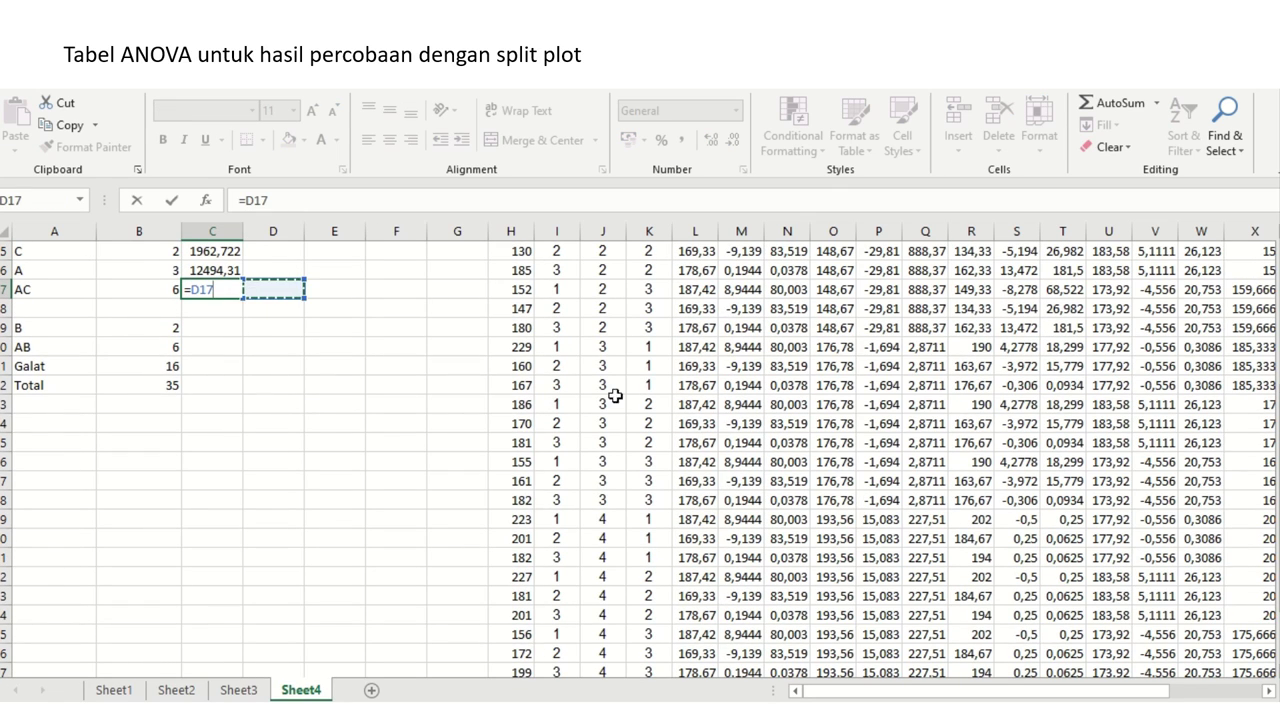
pyautogui.click(825, 320)
pyautogui.press('Down')
pyautogui.press('Down')
pyautogui.press('Down')
pyautogui.press('Down')
pyautogui.press('Down')
pyautogui.press('Down')
pyautogui.press('Down')
pyautogui.press('Down')
pyautogui.press('Down')
pyautogui.press('Down')
pyautogui.press('Down')
pyautogui.press('Down')
pyautogui.press('Down')
pyautogui.press('Down')
pyautogui.press('Down')
pyautogui.press('Down')
pyautogui.press('Down')
pyautogui.press('Down')
pyautogui.press('Down')
pyautogui.press('Down')
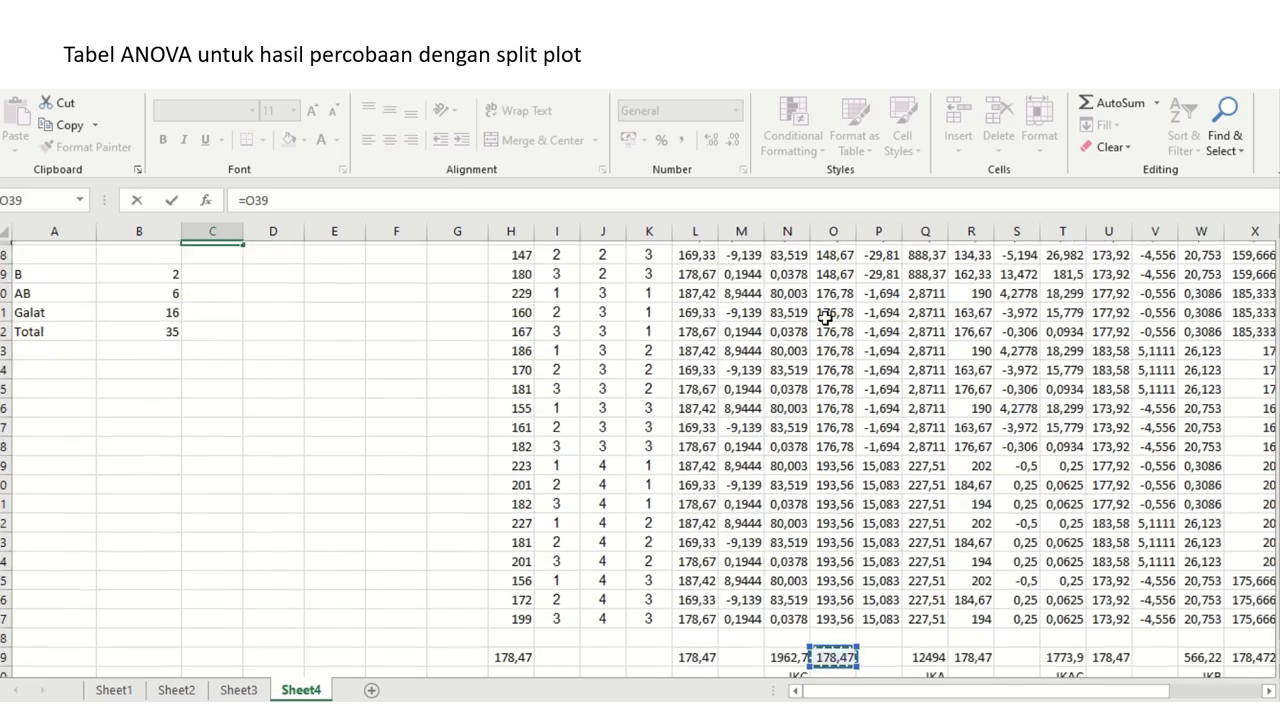
pyautogui.press('Up')
pyautogui.press('Up')
pyautogui.press('Right')
pyautogui.press('Right')
pyautogui.press('Right')
pyautogui.press('Right')
pyautogui.press('Right')
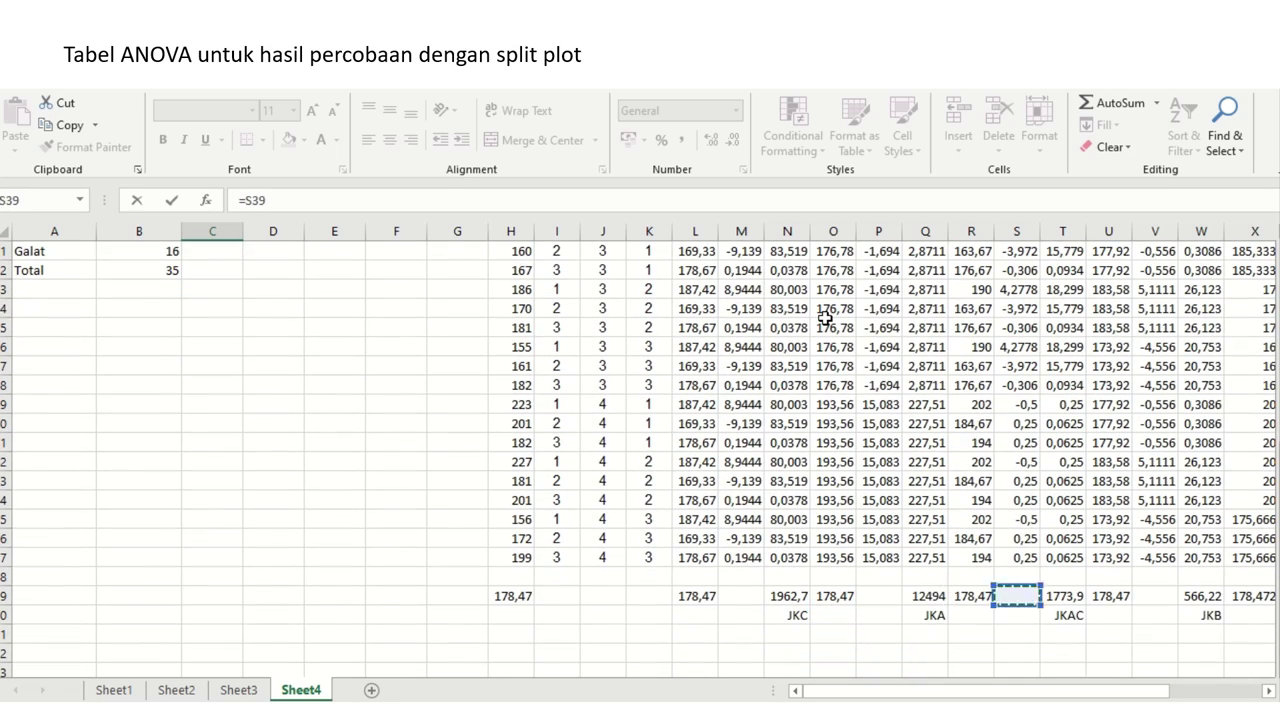
pyautogui.press('Return')
# - Link the JK of source B in C19 to the JKB value with =W39
pyautogui.press('Up')
pyautogui.press('Up')
pyautogui.press('Up')
pyautogui.press('Up')
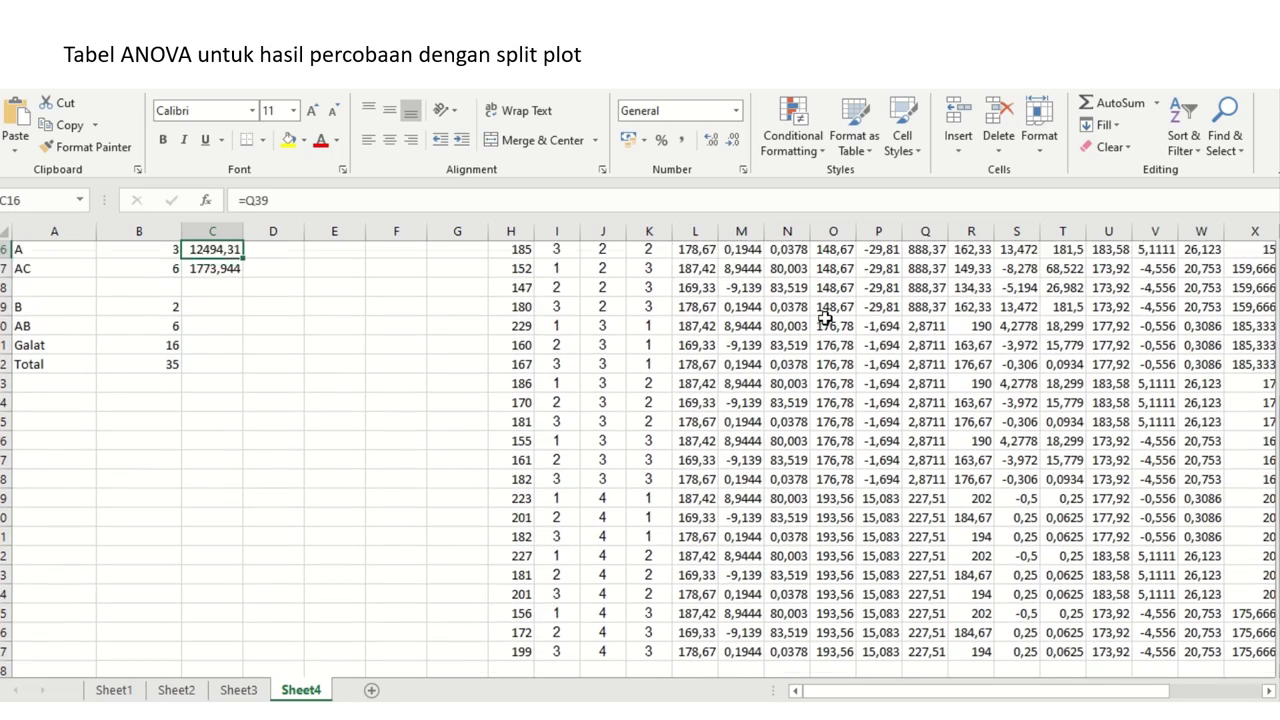
pyautogui.press('Down')
pyautogui.press('Down')
pyautogui.press('Down')
pyautogui.press('Down')
pyautogui.press('Down')
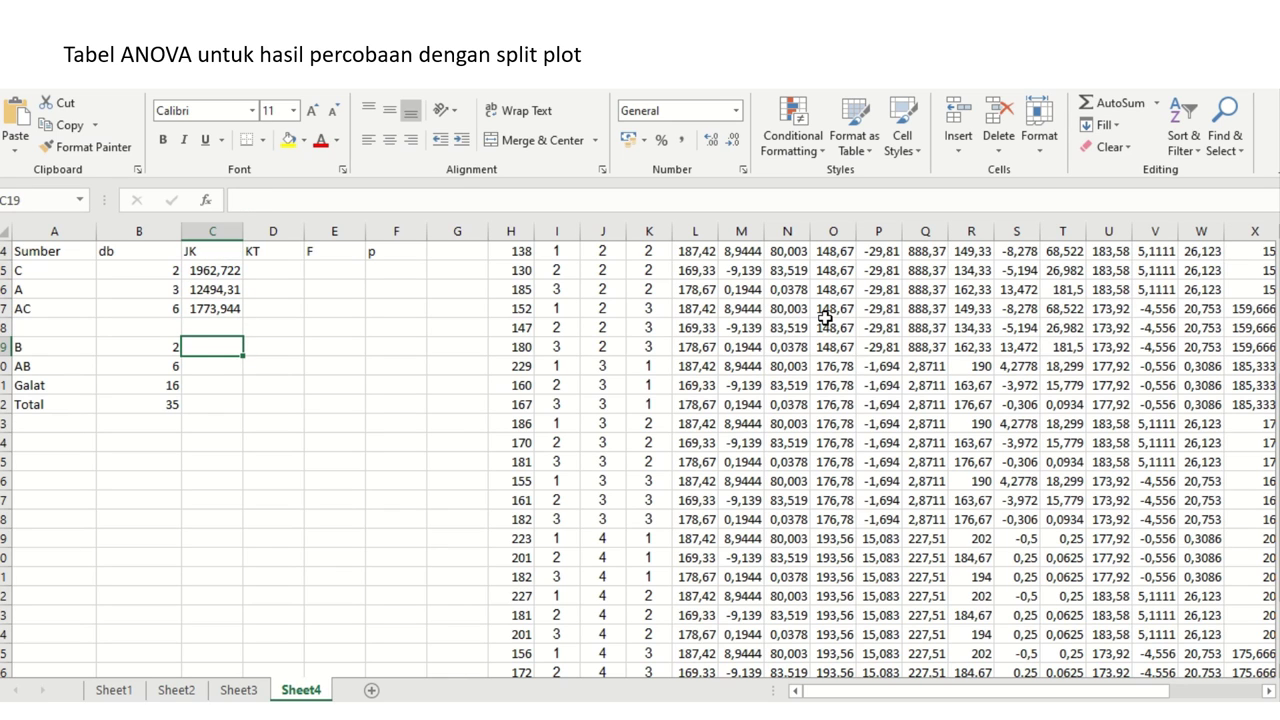
pyautogui.write('=')
pyautogui.press('Right')
pyautogui.press('Right')
pyautogui.press('Right')
pyautogui.press('Right')
pyautogui.press('Right')
pyautogui.press('Right')
pyautogui.press('Right')
pyautogui.press('Right')
pyautogui.press('Right')
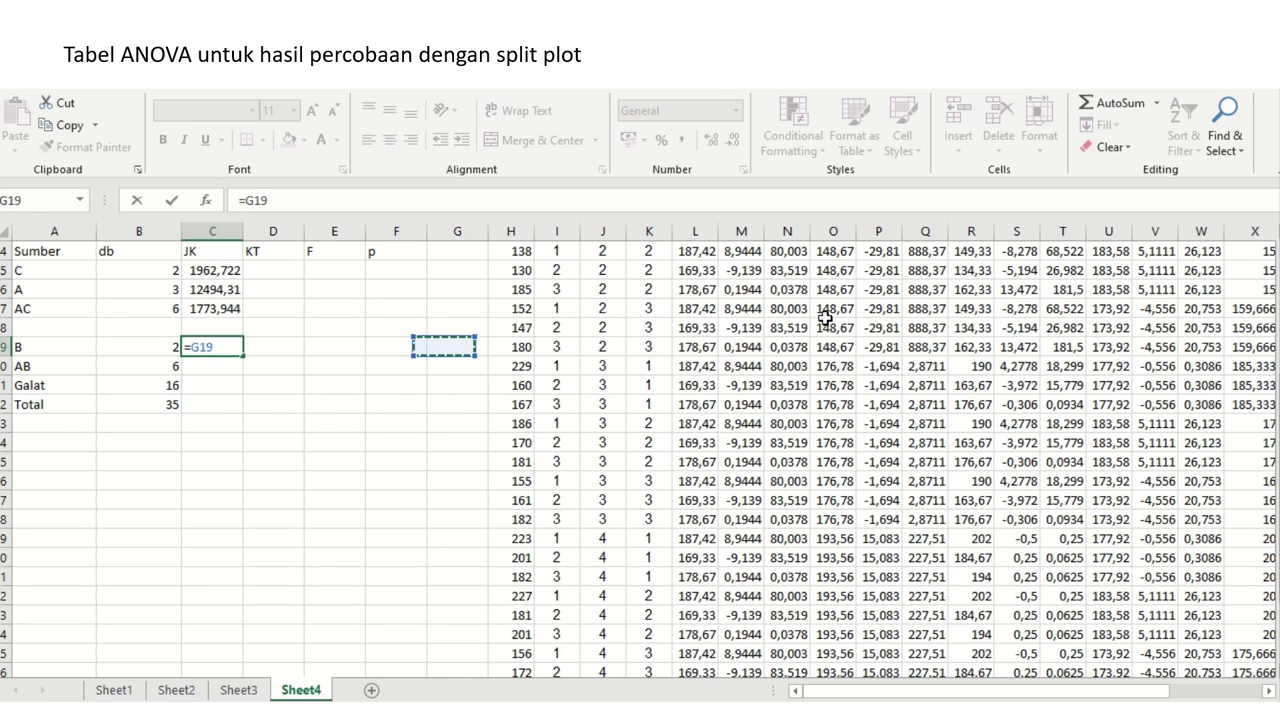
pyautogui.press('Down')
pyautogui.press('Down')
pyautogui.press('Down')
pyautogui.press('Down')
pyautogui.press('Down')
pyautogui.press('Down')
pyautogui.press('Down')
pyautogui.press('Down')
pyautogui.press('Down')
pyautogui.press('Down')
pyautogui.press('Down')
pyautogui.press('Down')
pyautogui.press('Down')
pyautogui.press('Down')
pyautogui.press('Down')
pyautogui.press('Down')
pyautogui.press('Down')
pyautogui.press('Down')
pyautogui.press('Down')
pyautogui.press('Down')
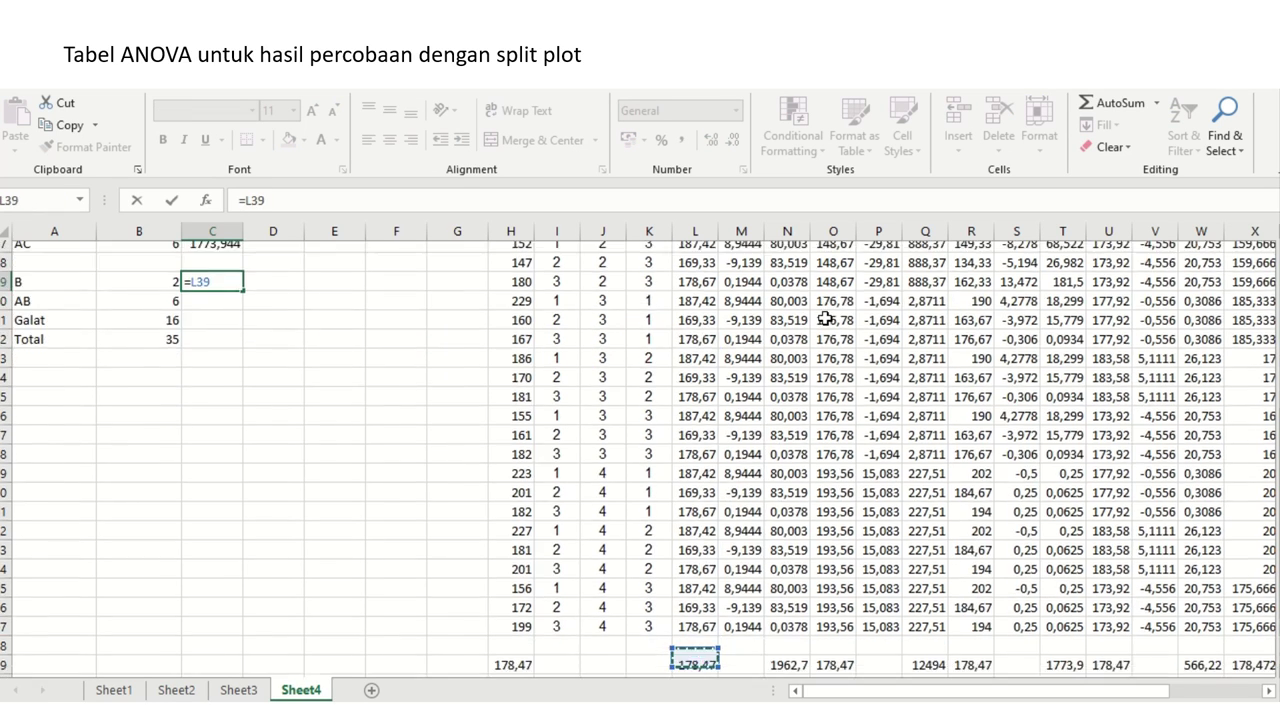
pyautogui.press('Right')
pyautogui.press('Right')
pyautogui.press('Right')
pyautogui.press('Right')
pyautogui.press('Right')
pyautogui.press('Right')
pyautogui.press('Right')
pyautogui.press('Right')
pyautogui.press('Right')
pyautogui.press('Right')
pyautogui.press('Right')
pyautogui.press('Right')
pyautogui.press('Right')
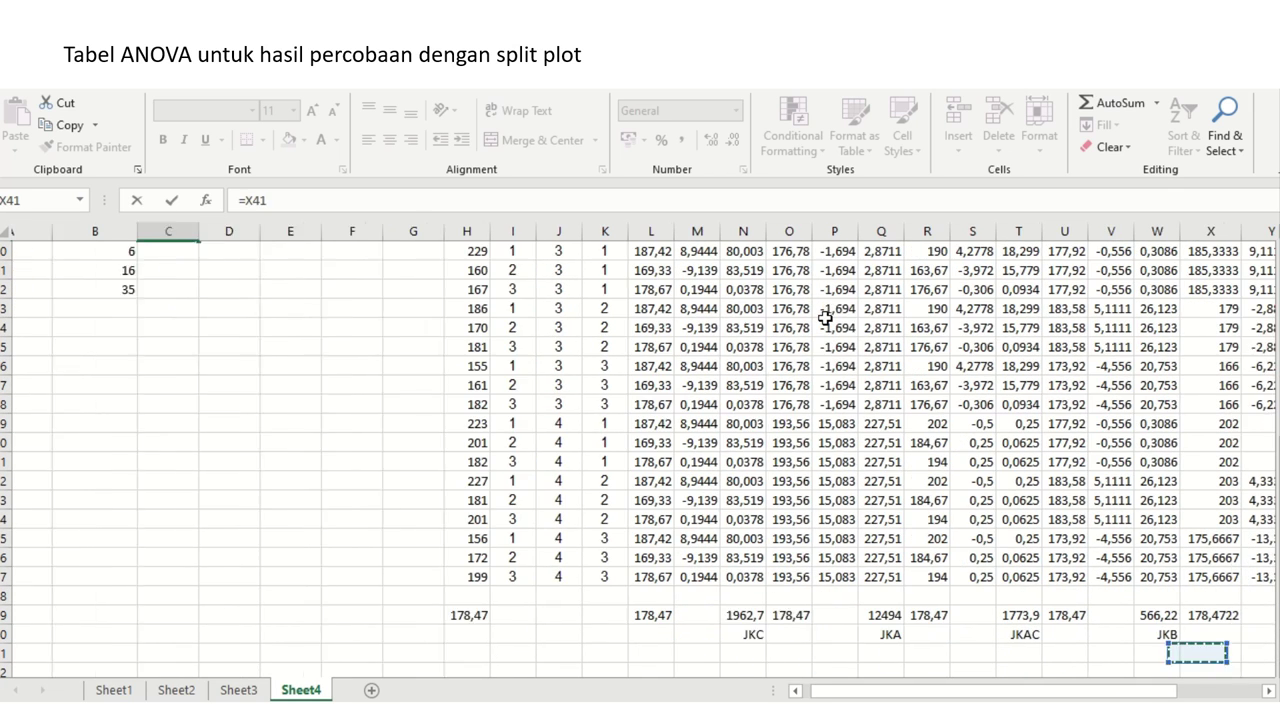
pyautogui.press('Left')
pyautogui.press('Left')
pyautogui.press('Up')
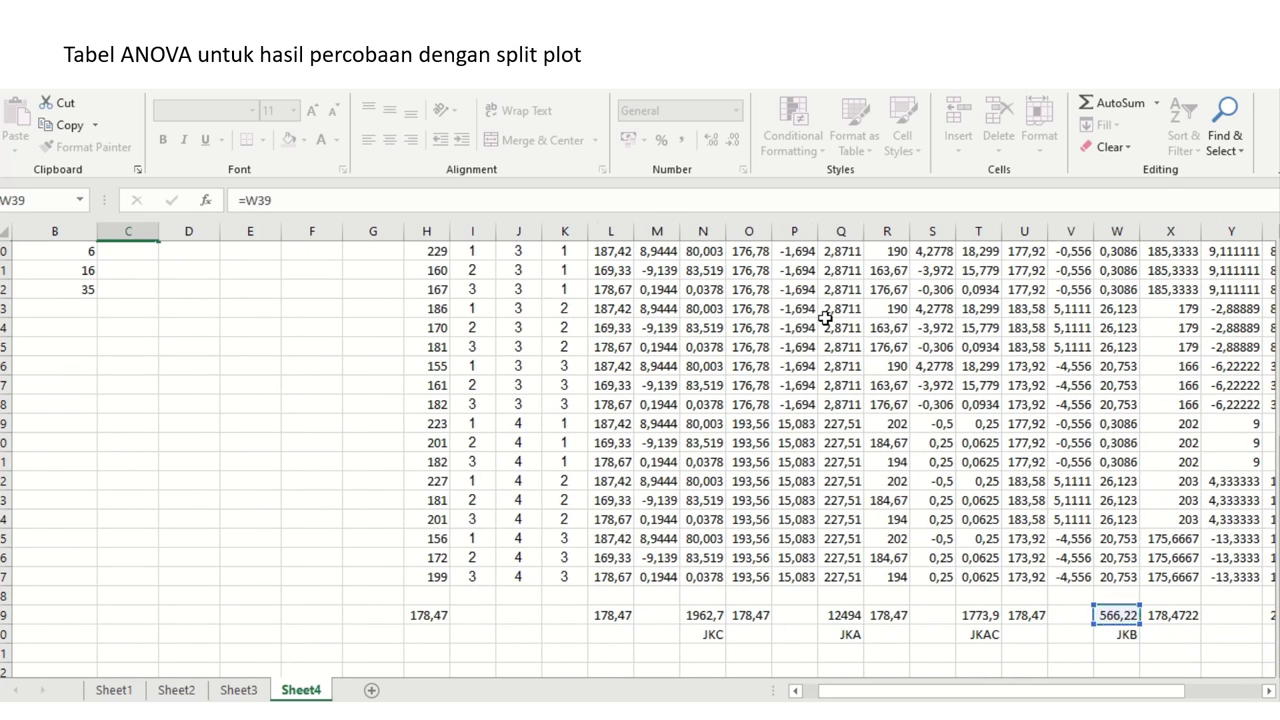
pyautogui.press('Return')
# - Link the JK of source AB in C20 to the JKAB value in Z39
pyautogui.press('Up')
pyautogui.press('Up')
pyautogui.press('Down')
pyautogui.press('Down')
pyautogui.press('Down')
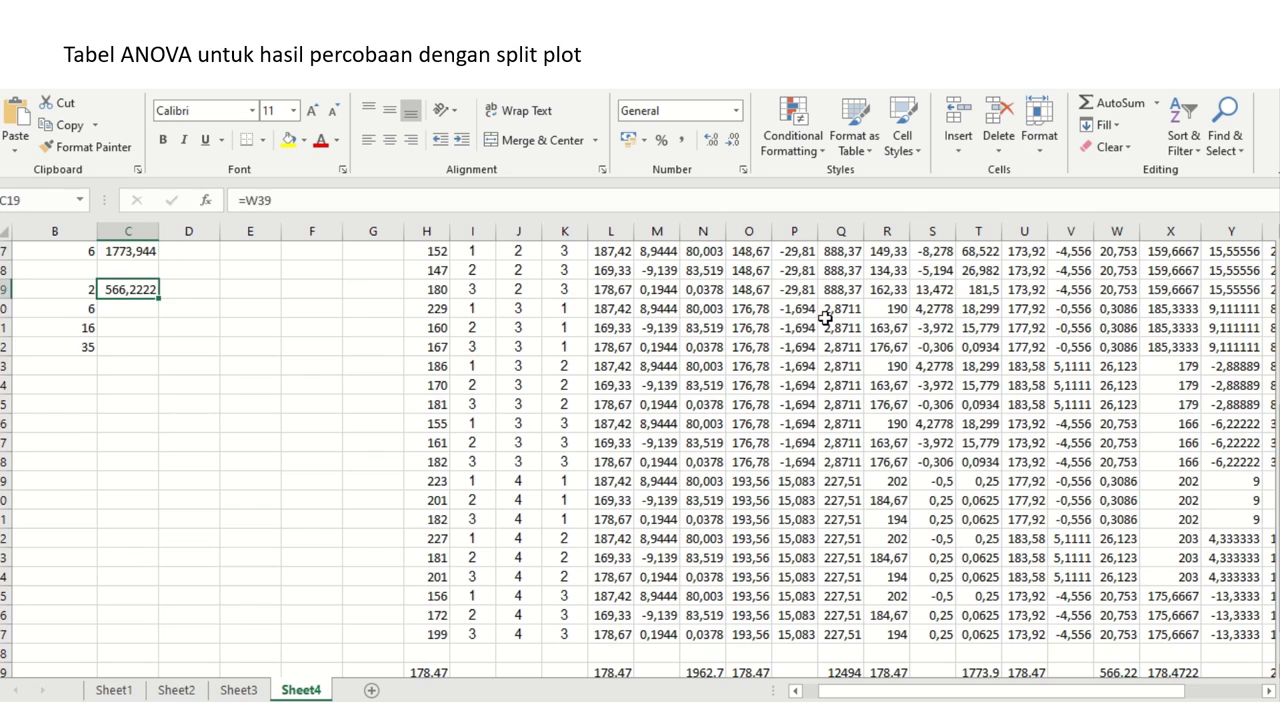
pyautogui.press('Left')
pyautogui.press('Left')
pyautogui.press('Right')
pyautogui.press('Right')
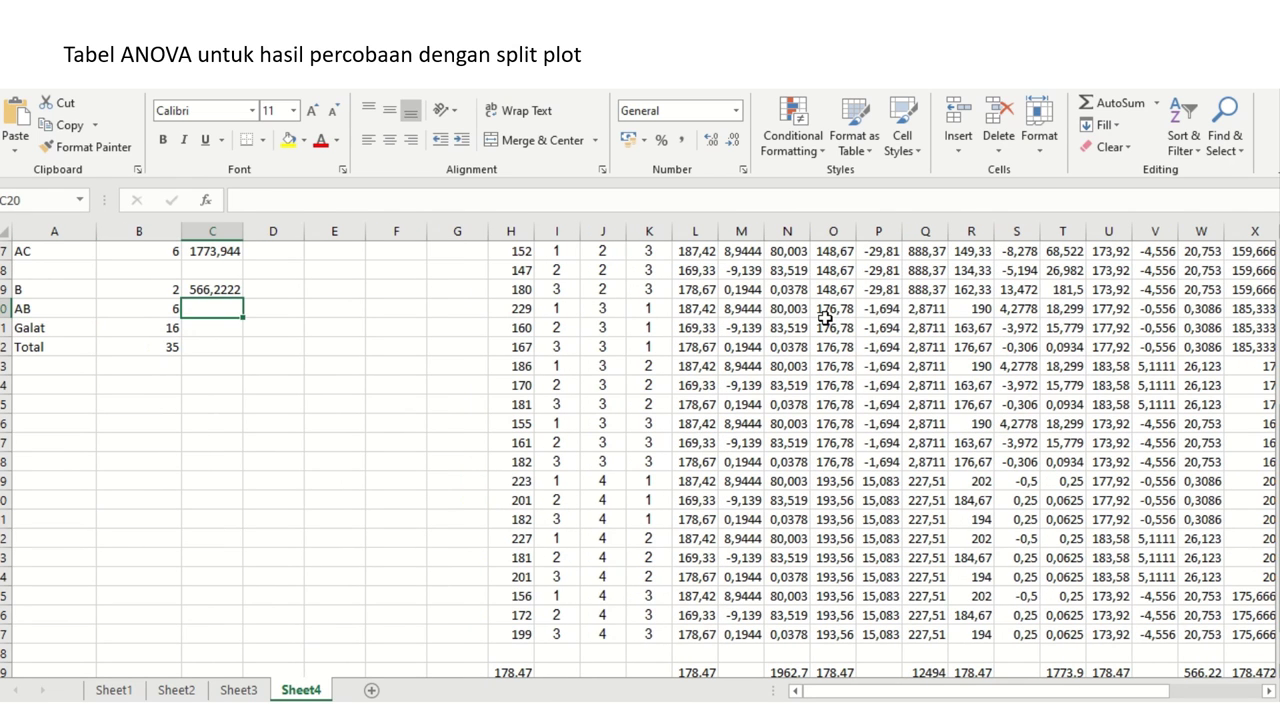
pyautogui.write('=')
pyautogui.click(1062, 328)
pyautogui.press('Down')
pyautogui.press('Down')
pyautogui.press('Down')
pyautogui.press('Down')
pyautogui.press('Down')
pyautogui.press('Down')
pyautogui.press('Down')
pyautogui.press('Down')
pyautogui.press('Down')
pyautogui.press('Down')
pyautogui.press('Down')
pyautogui.press('Down')
pyautogui.press('Down')
pyautogui.press('Down')
pyautogui.press('Down')
pyautogui.press('Down')
pyautogui.press('Down')
pyautogui.press('Down')
pyautogui.press('Down')
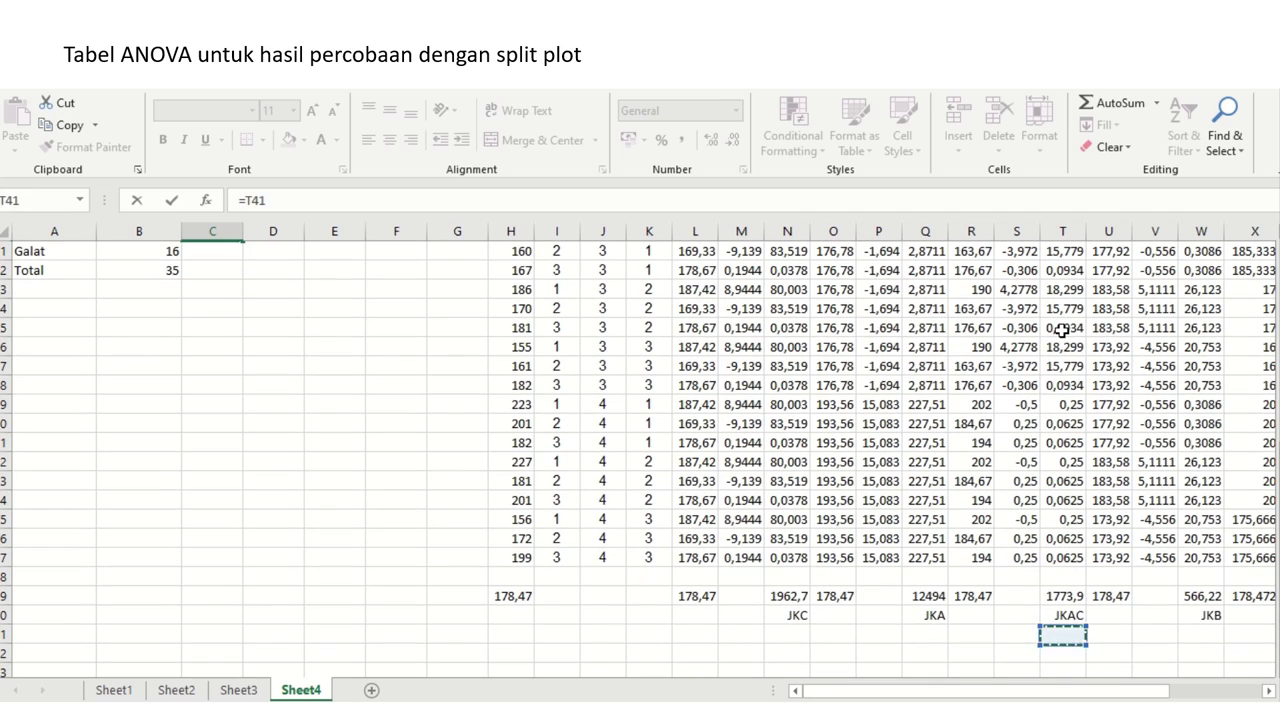
pyautogui.press('Right')
pyautogui.press('Right')
pyautogui.press('Right')
pyautogui.press('Right')
pyautogui.press('Right')
pyautogui.press('Right')
pyautogui.press('Right')
pyautogui.press('Left')
pyautogui.press('Up')
pyautogui.hotkey('ctrl', 'Return')
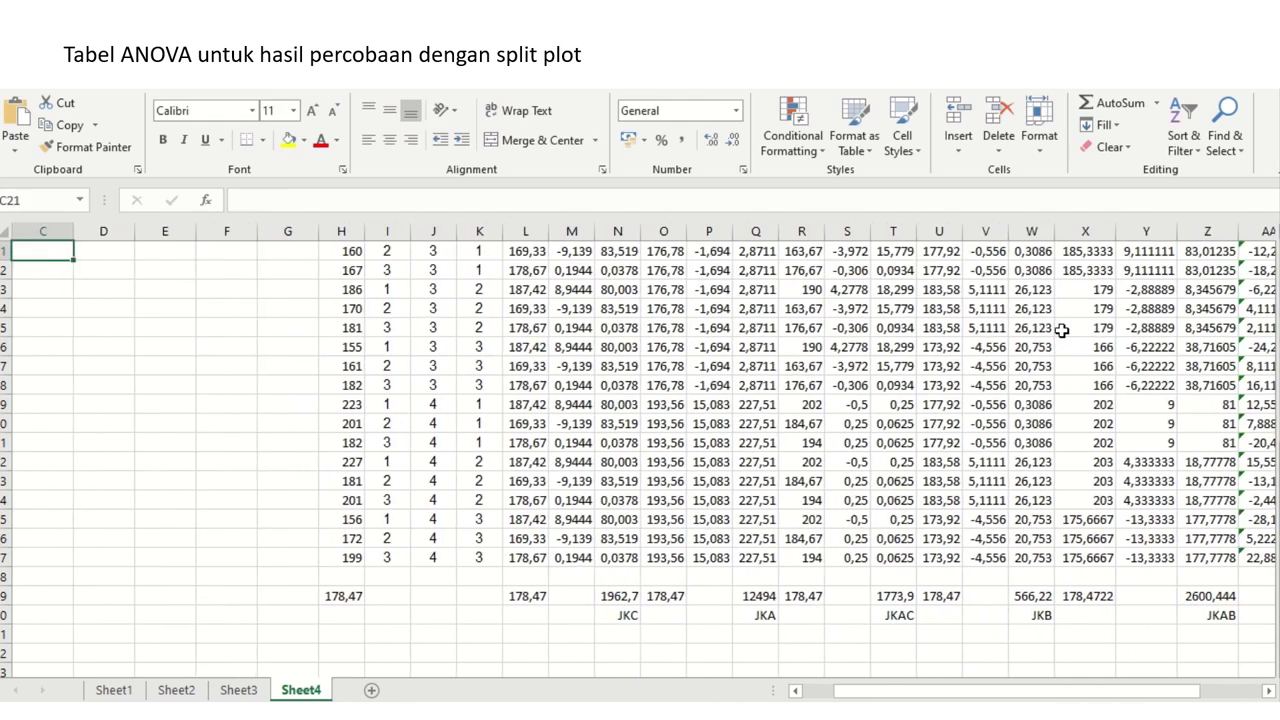
# - Link the JK of Galat in C21 to the JKG value in AB39
pyautogui.press('Left')
pyautogui.press('Left')
pyautogui.press('Up')
pyautogui.press('Down')
pyautogui.press('Down')
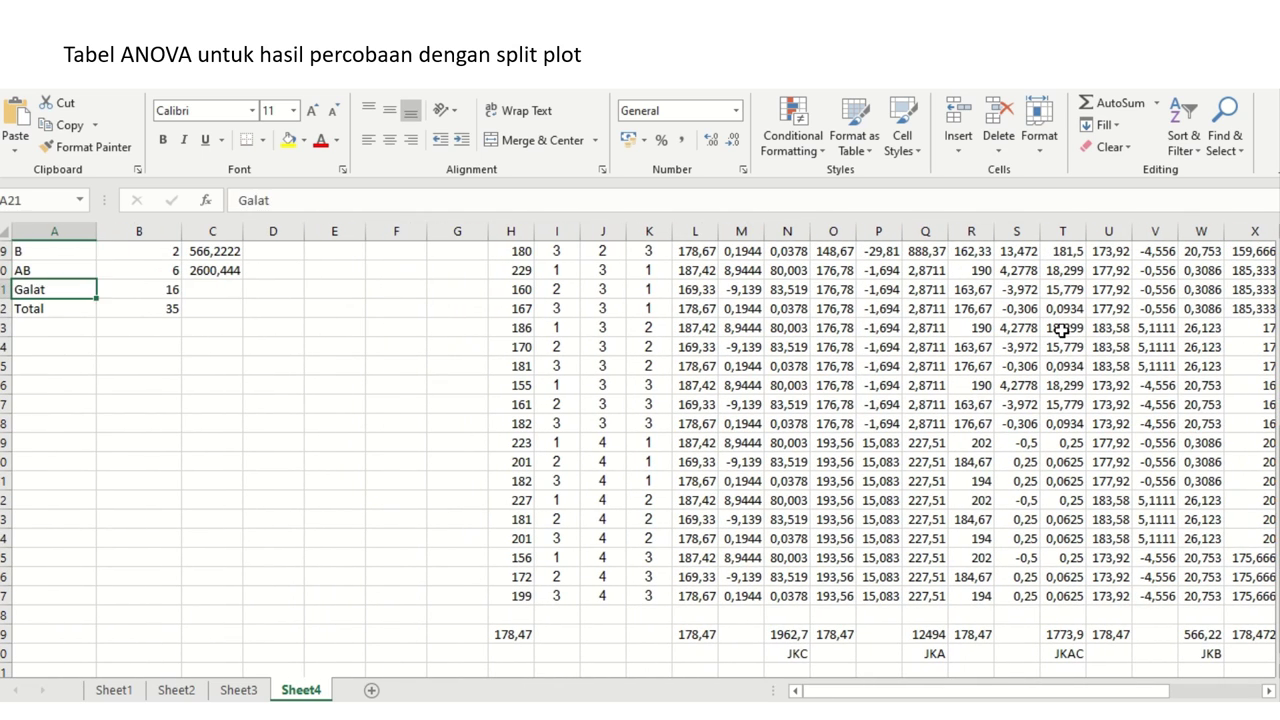
pyautogui.press('Right')
pyautogui.press('Right')
pyautogui.write('=')
pyautogui.press('Right')
pyautogui.press('Right')
pyautogui.press('Right')
pyautogui.press('Right')
pyautogui.press('Right')
pyautogui.press('Right')
pyautogui.press('Right')
pyautogui.press('Right')
pyautogui.press('Right')
pyautogui.press('Right')
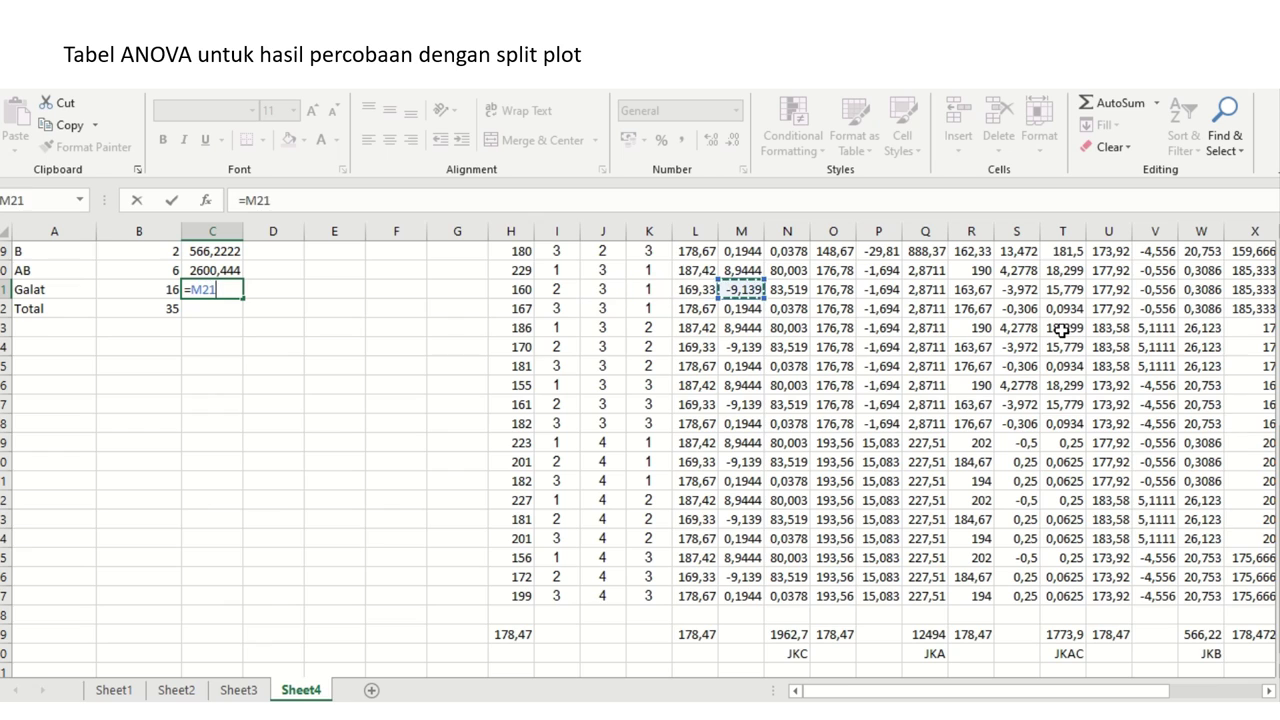
pyautogui.press('Down')
pyautogui.press('Down')
pyautogui.press('Down')
pyautogui.press('Down')
pyautogui.press('Down')
pyautogui.press('Down')
pyautogui.press('Down')
pyautogui.press('Down')
pyautogui.press('Down')
pyautogui.press('Down')
pyautogui.press('Down')
pyautogui.press('Down')
pyautogui.press('Down')
pyautogui.press('Down')
pyautogui.press('Down')
pyautogui.press('Down')
pyautogui.press('Down')
pyautogui.press('Up')
pyautogui.press('Right')
pyautogui.press('Right')
pyautogui.press('Right')
pyautogui.press('Right')
pyautogui.press('Right')
pyautogui.press('Right')
pyautogui.press('Right')
pyautogui.press('Right')
pyautogui.press('Right')
pyautogui.press('Right')
pyautogui.press('Right')
pyautogui.press('Right')
pyautogui.press('Right')
pyautogui.press('Right')
pyautogui.press('Right')
pyautogui.press('Right')
pyautogui.press('Right')
pyautogui.press('Right')
pyautogui.press('Right')
pyautogui.press('Left')
pyautogui.press('Left')
pyautogui.press('Left')
pyautogui.press('Left')
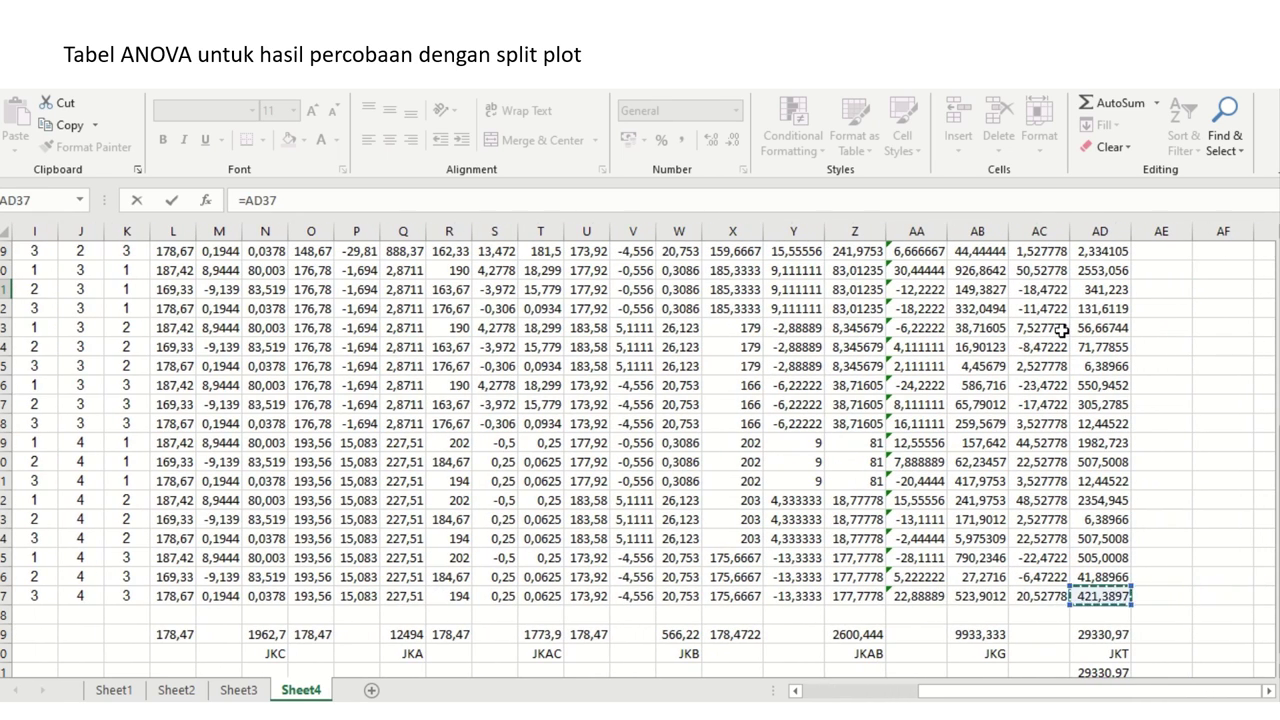
pyautogui.press('Down')
pyautogui.press('Down')
pyautogui.press('Return')
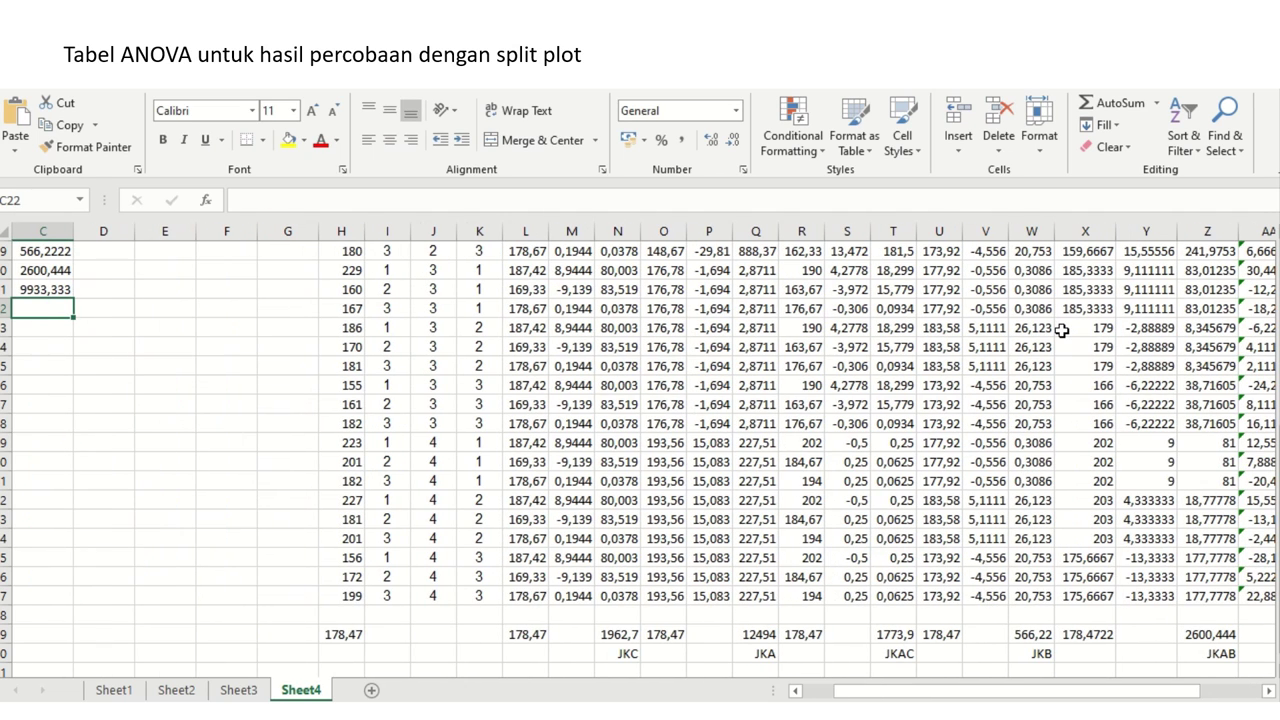
# - Link the JK of Total in C22 to the JKT value in AD39
pyautogui.write('=')
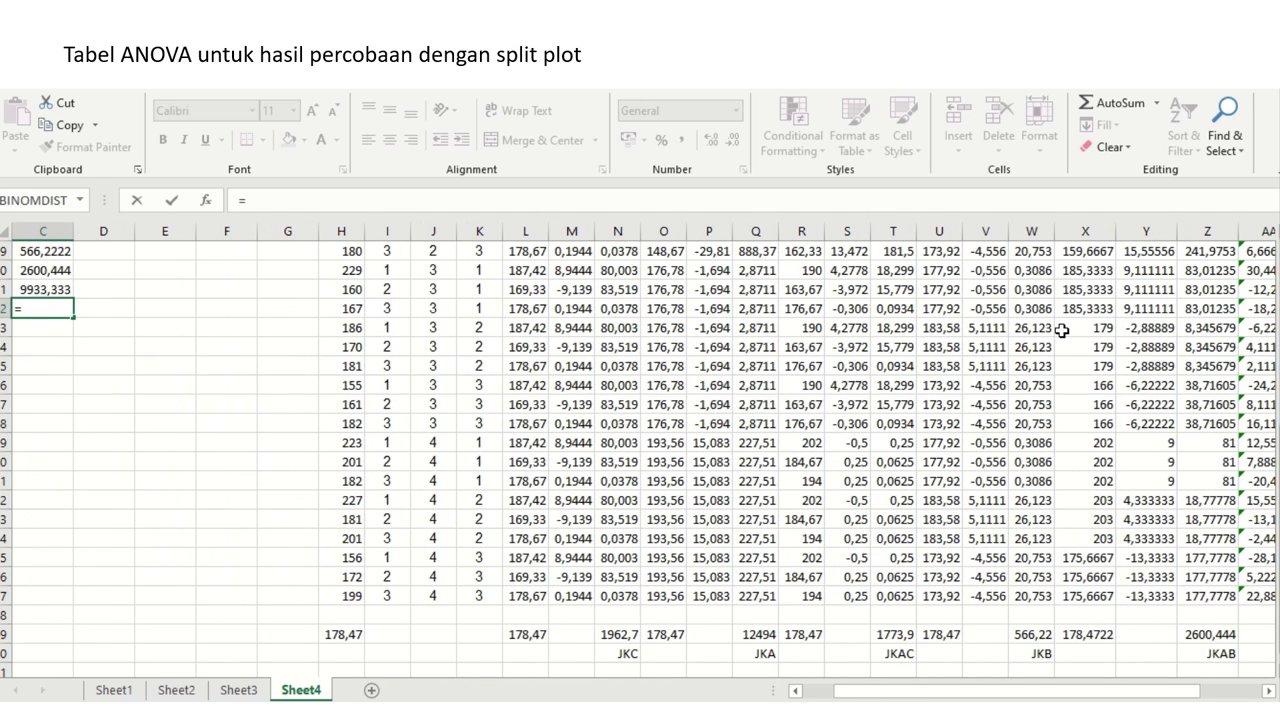
pyautogui.click(1107, 366)
pyautogui.hotkey('ctrl', 'Down')
pyautogui.hotkey('ctrl', 'Right')
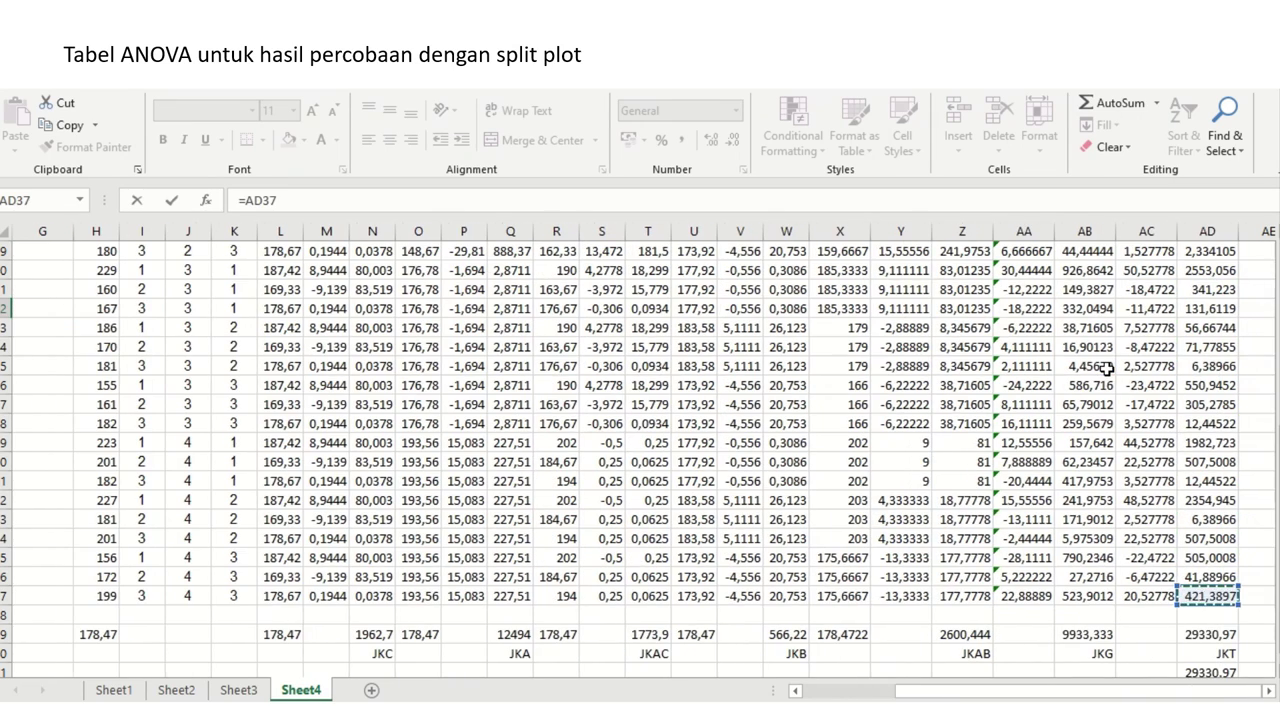
pyautogui.press('Down')
pyautogui.press('Down')
pyautogui.press('Return')
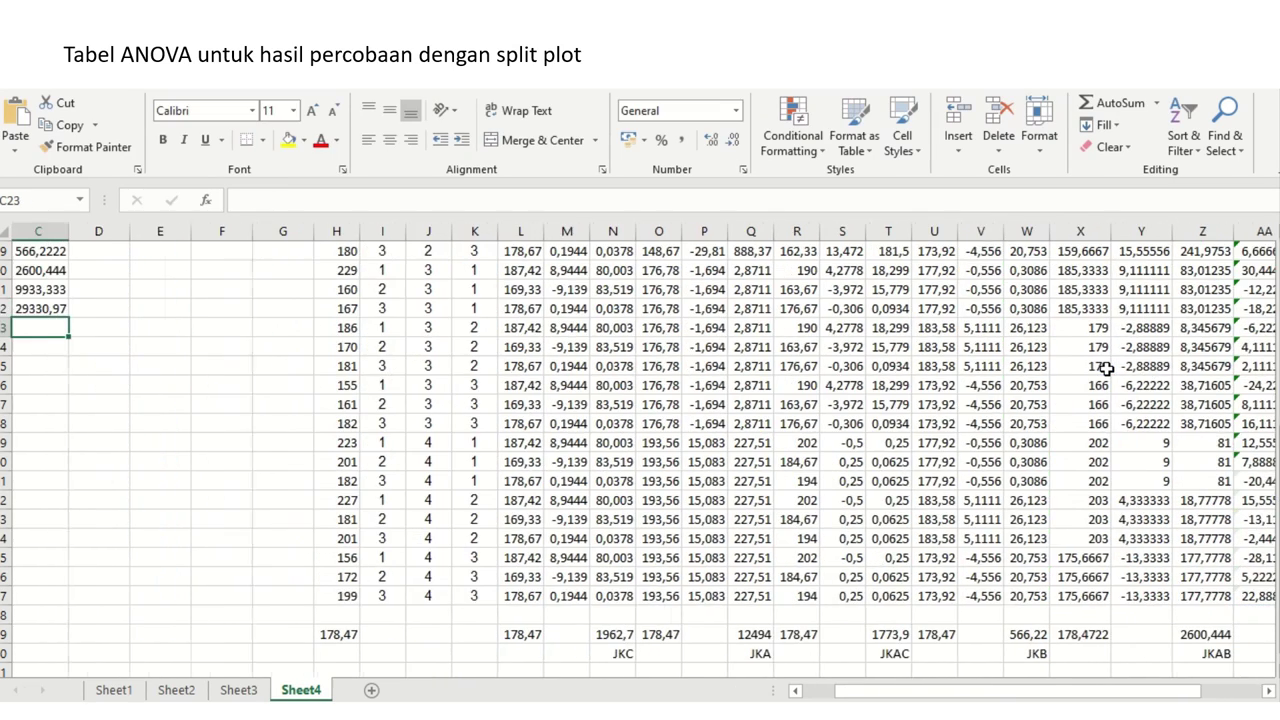
# - Check the JK total by summing C15:C21 in the empty cell D21, and clear the check formula
pyautogui.press('Up')
pyautogui.press('Left')
pyautogui.press('Left')
pyautogui.press('Up')
pyautogui.press('Up')
pyautogui.press('Up')
pyautogui.press('Up')
pyautogui.press('Up')
pyautogui.press('Down')
pyautogui.press('Down')
pyautogui.press('Down')
pyautogui.press('Down')
pyautogui.press('Right')
pyautogui.press('Right')
pyautogui.press('Right')
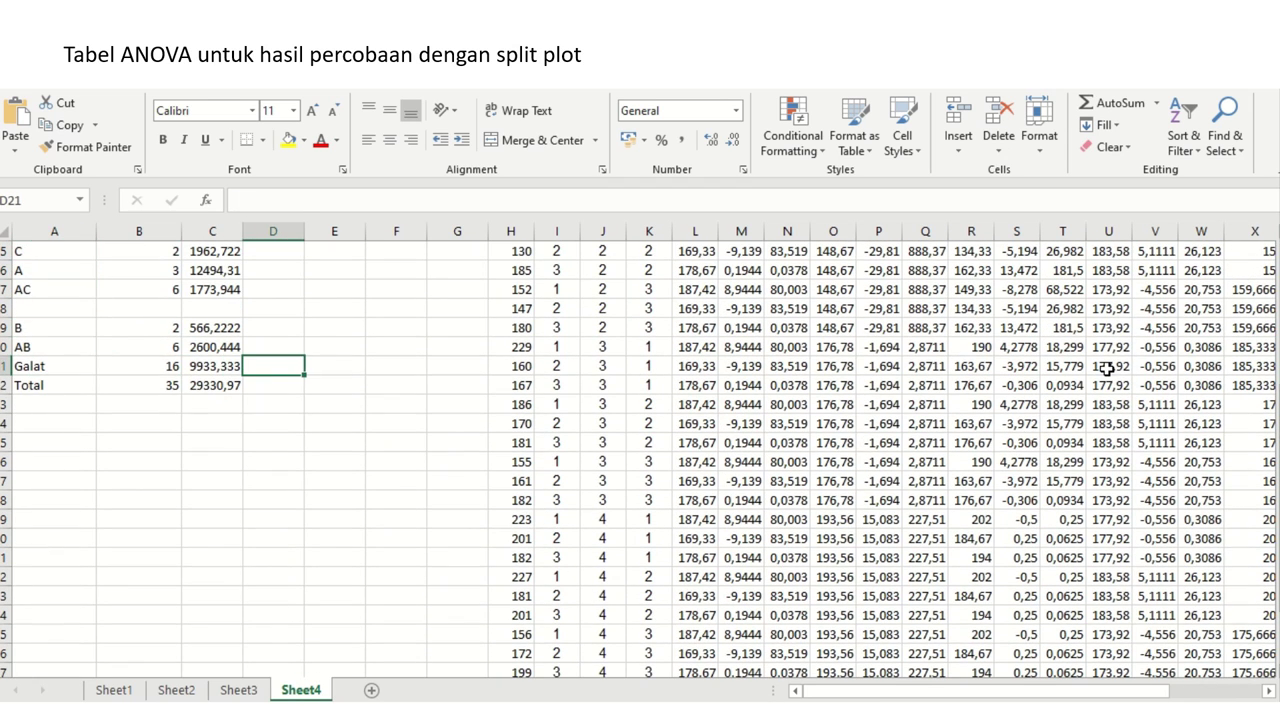
pyautogui.write('=sum(')
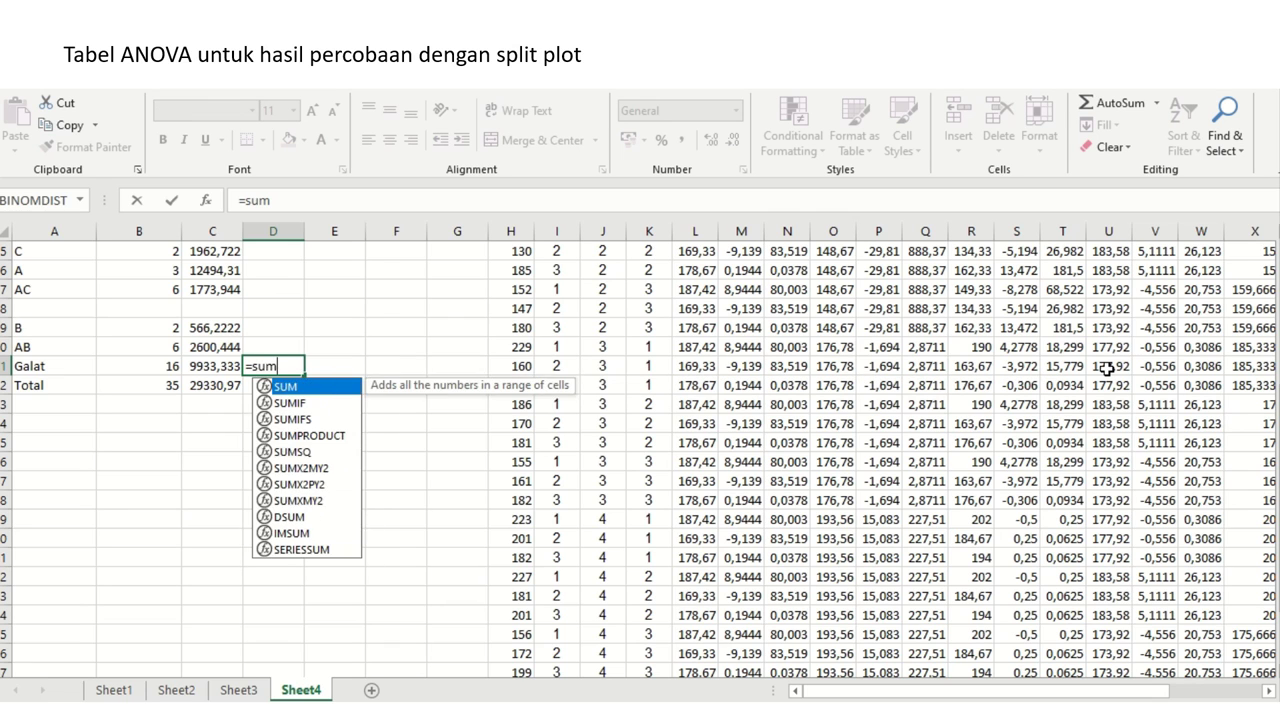
pyautogui.press('Left')
pyautogui.hotkey('shift', 'Up')
pyautogui.hotkey('shift', 'Up')
pyautogui.hotkey('shift', 'Up')
pyautogui.hotkey('shift', 'Up')
pyautogui.hotkey('shift', 'Up')
pyautogui.hotkey('shift', 'Up')
pyautogui.hotkey('shift', 'Up')
pyautogui.hotkey('shift', 'Up')
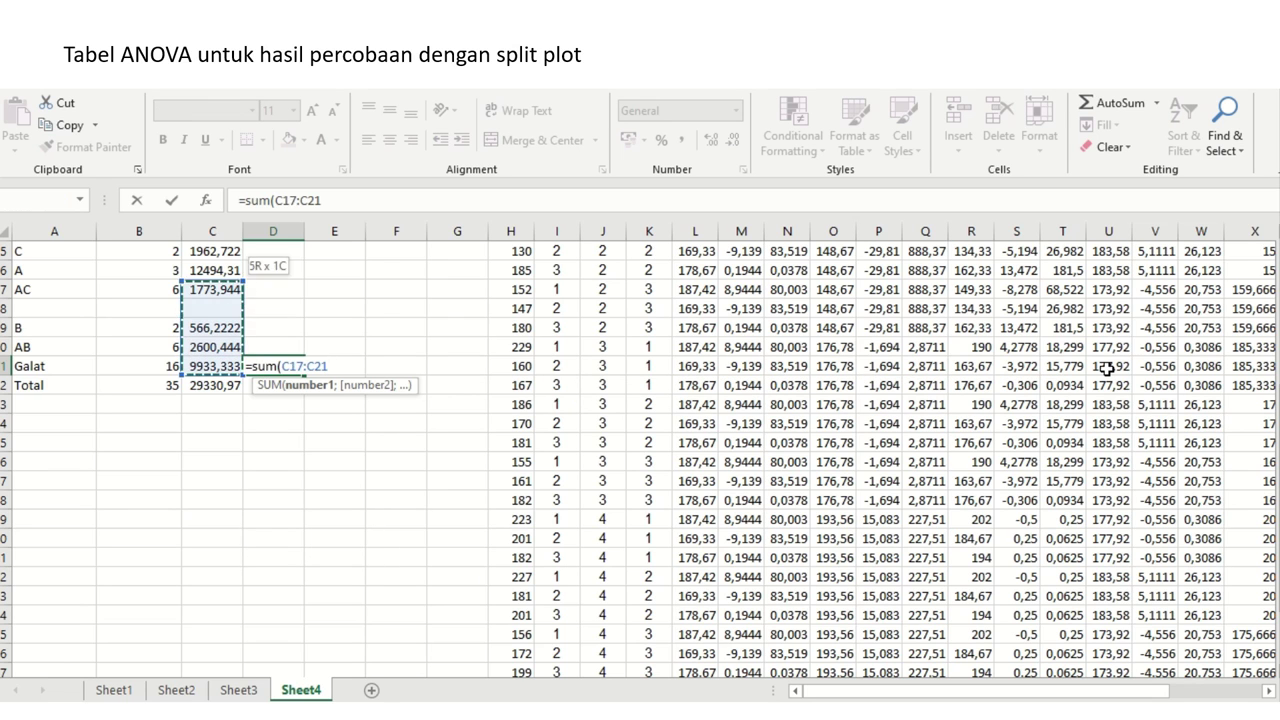
pyautogui.press('Return')
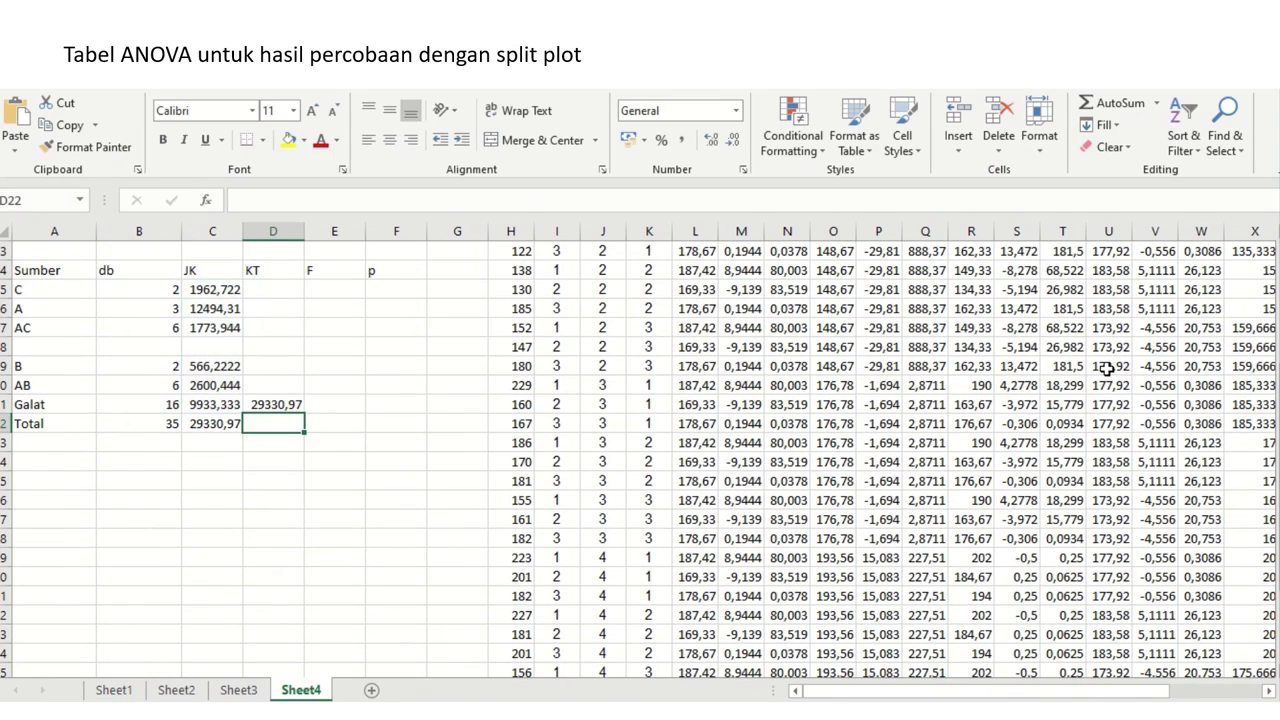
pyautogui.press('Up')
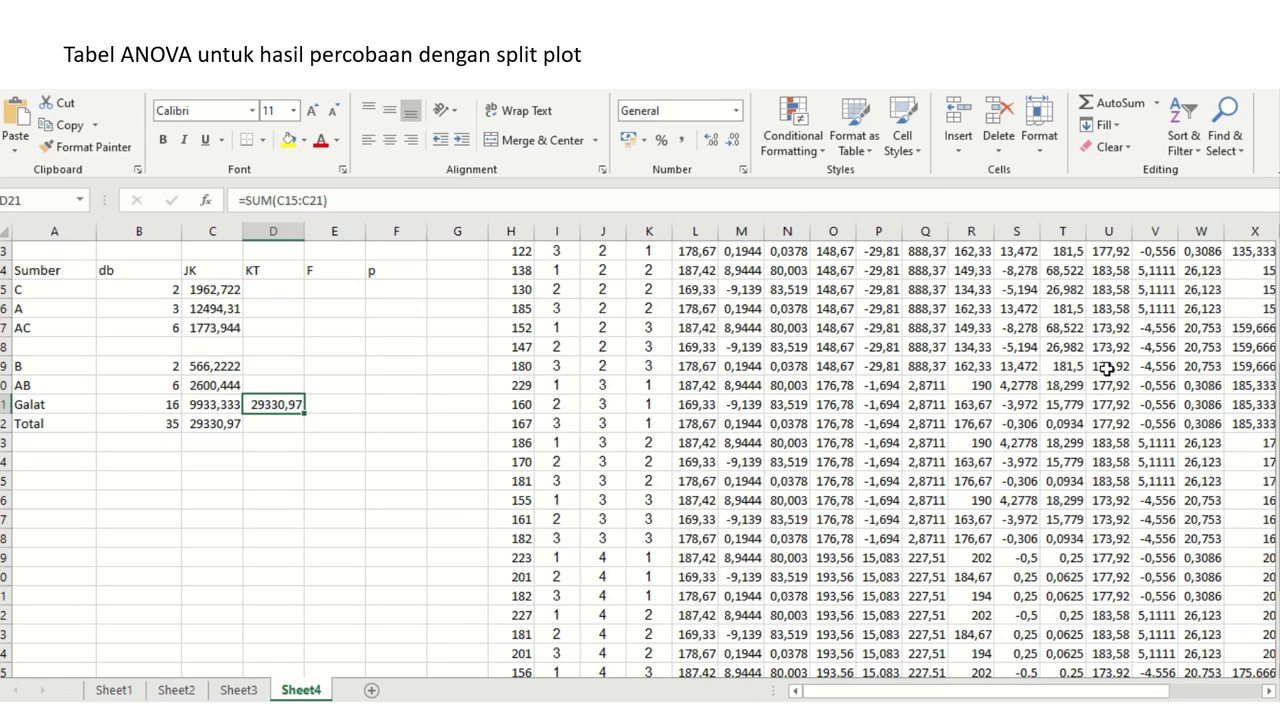
pyautogui.press('BackSpace')
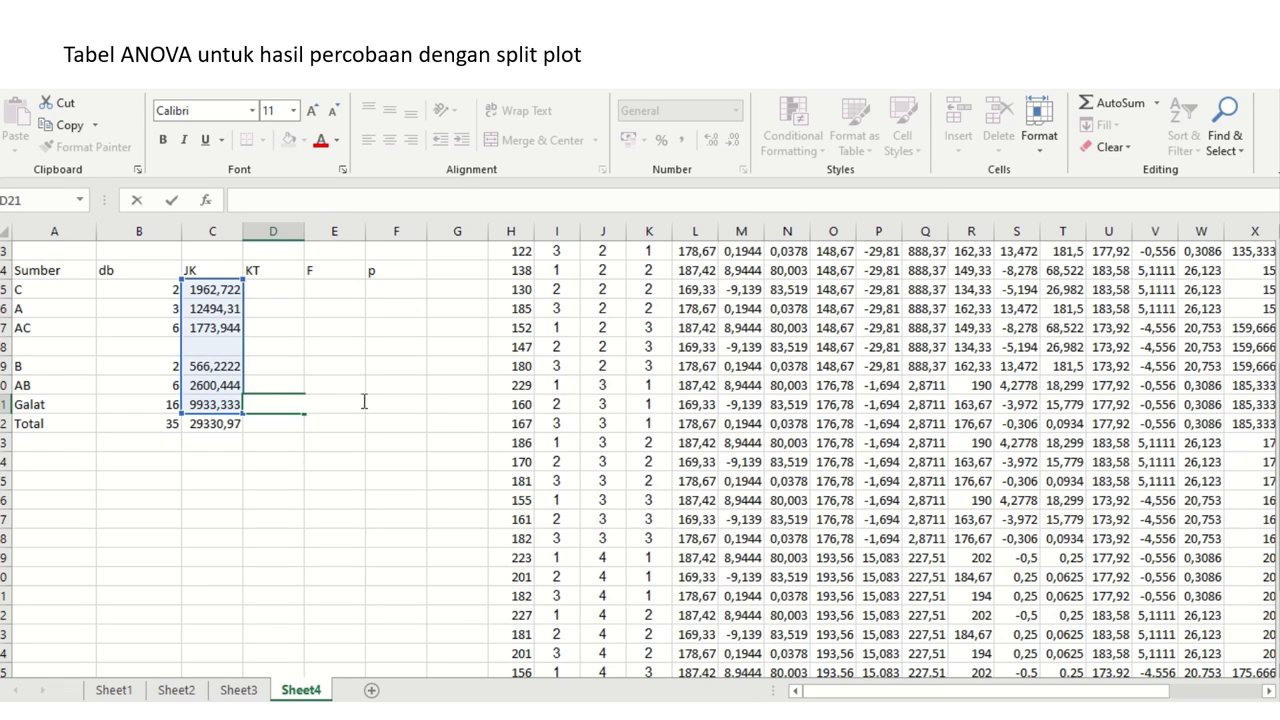
# - Calculate the KT of source C in D15 as its JK divided by its db with =C15/B15
pyautogui.click(272, 287)
pyautogui.write('=')
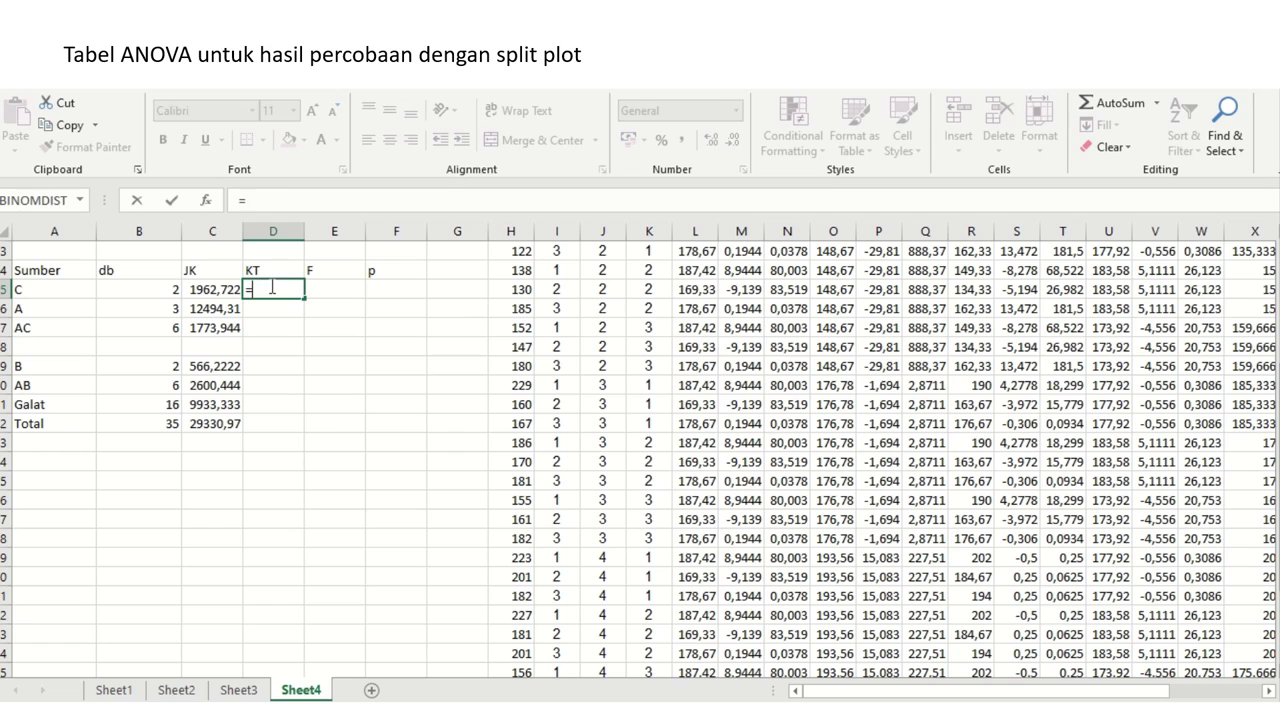
pyautogui.press('Left')
pyautogui.write('/')
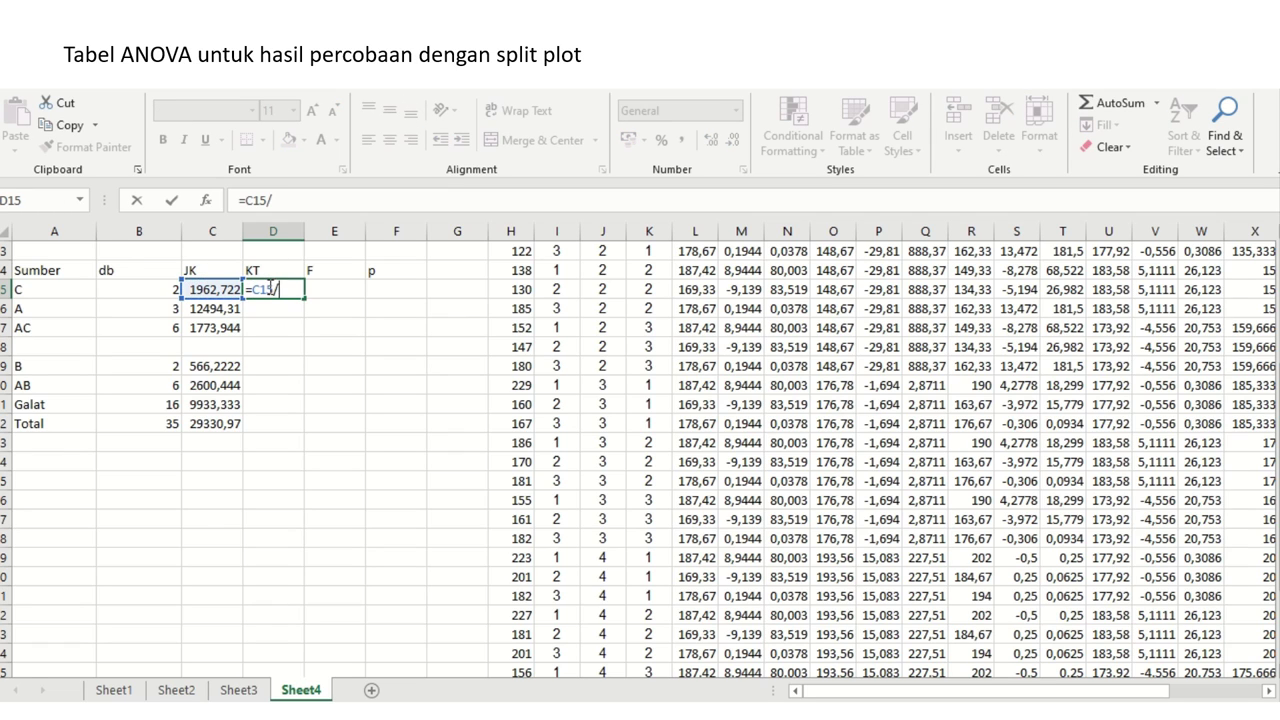
pyautogui.click(137, 288)
pyautogui.press('Return')
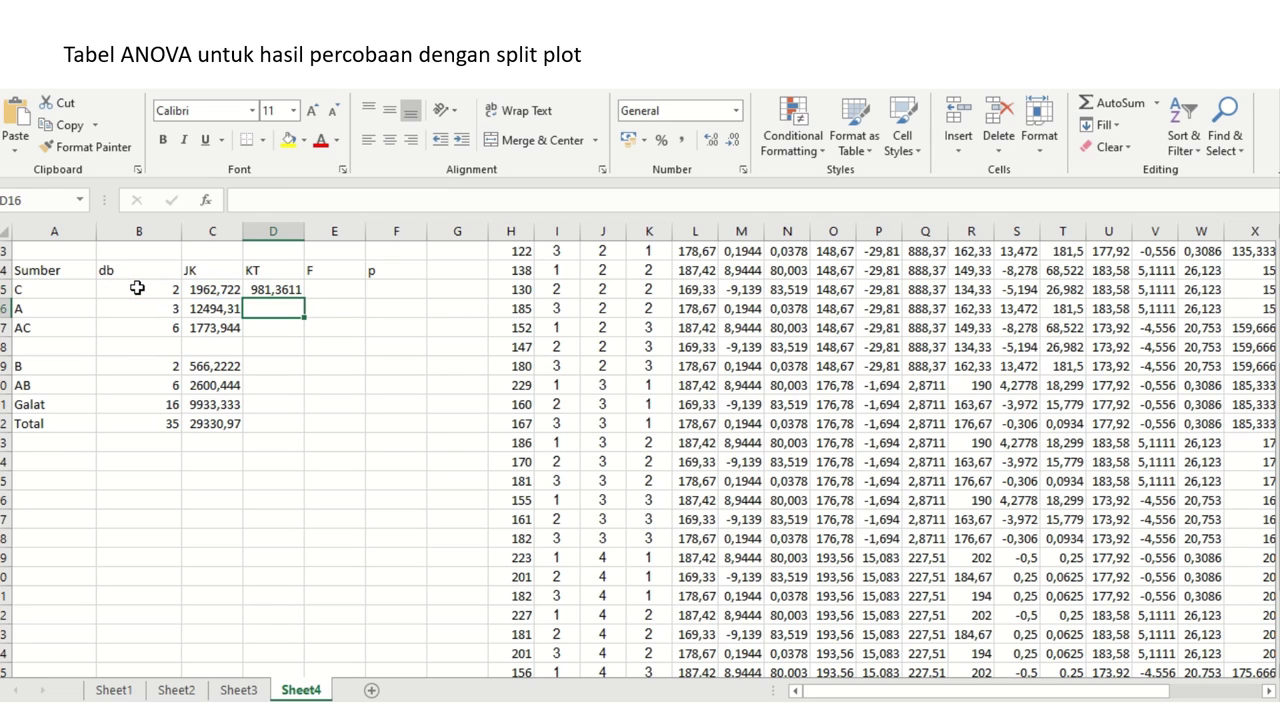
# - Copy the KT formula from D15 down to sources A and AC in D16:D17
pyautogui.press('Up')
pyautogui.hotkey('ctrl', 'c')
pyautogui.hotkey('shift', 'Down')
pyautogui.hotkey('shift', 'Down')
pyautogui.hotkey('ctrl', 'v')
# - Paste the copied KT formula for sources B, AB and Galat in D19:D21
pyautogui.press('Down')
pyautogui.press('Down')
pyautogui.press('Down')
pyautogui.press('Down')
pyautogui.hotkey('shift', 'Down')
pyautogui.hotkey('shift', 'Down')
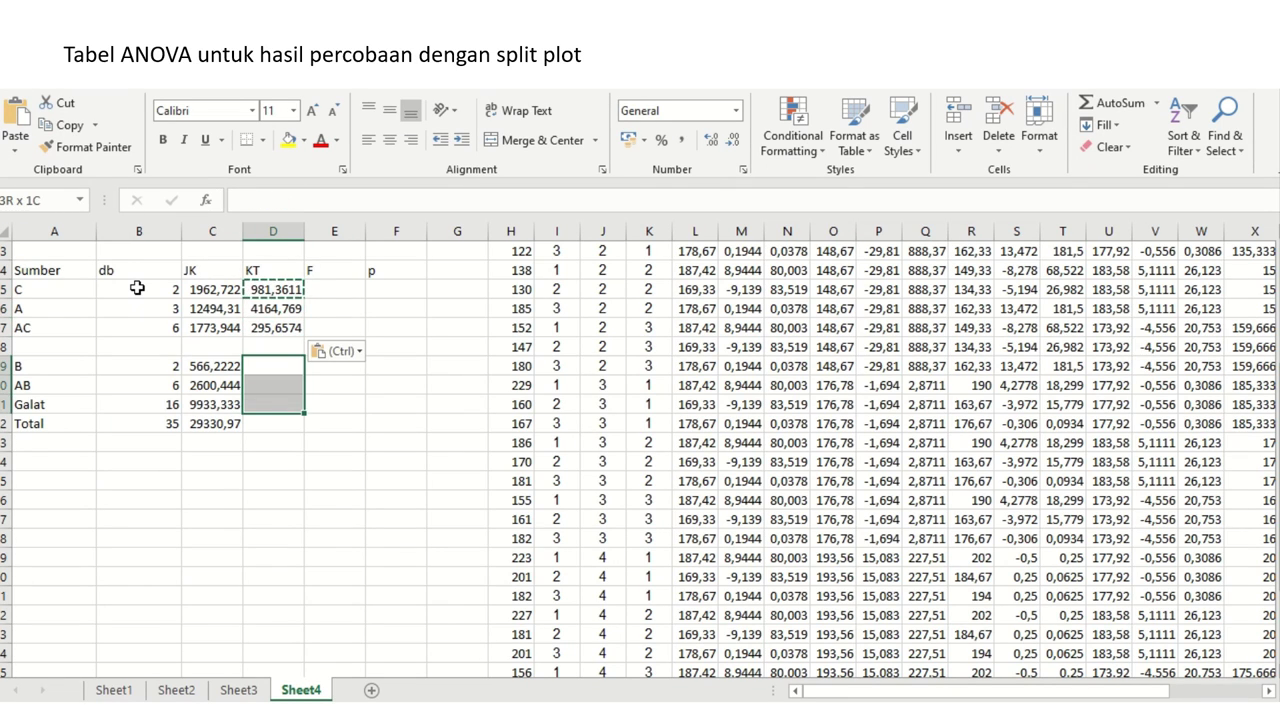
pyautogui.press('Return')
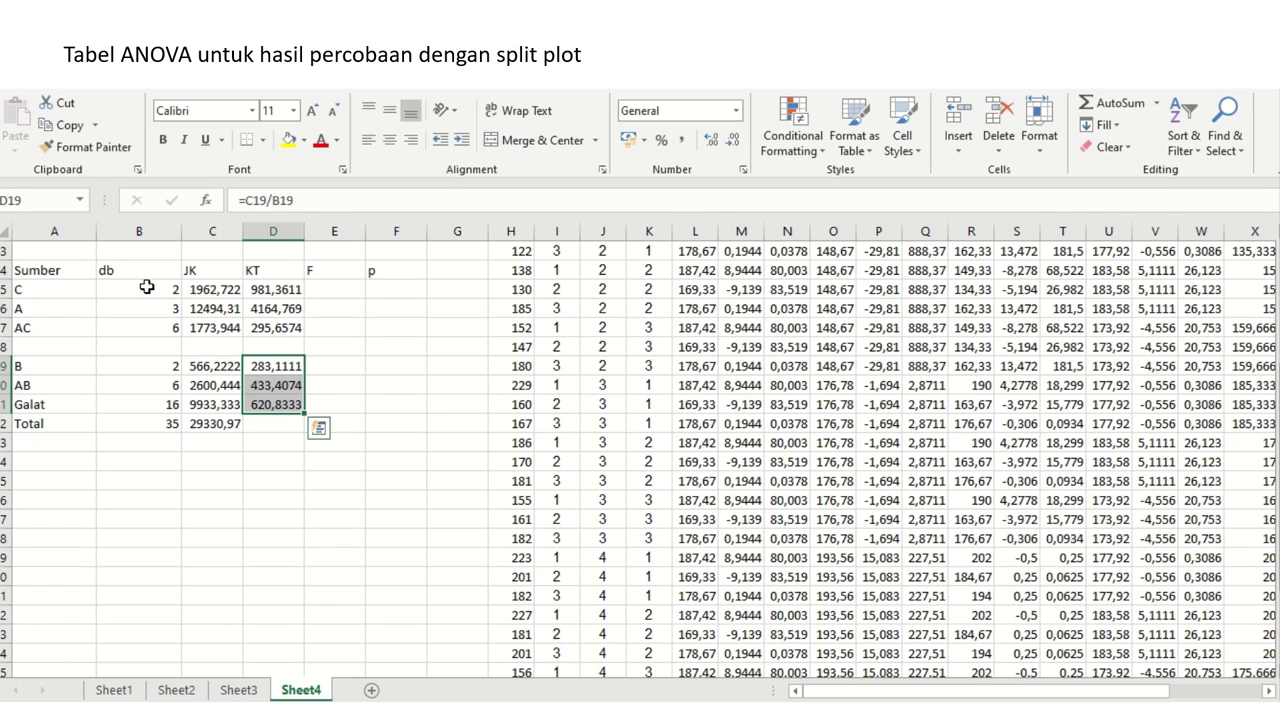
# - Calculate the F value of source A in E16 with =D16/D17, using the KT of AC as divisor
pyautogui.click(340, 291)
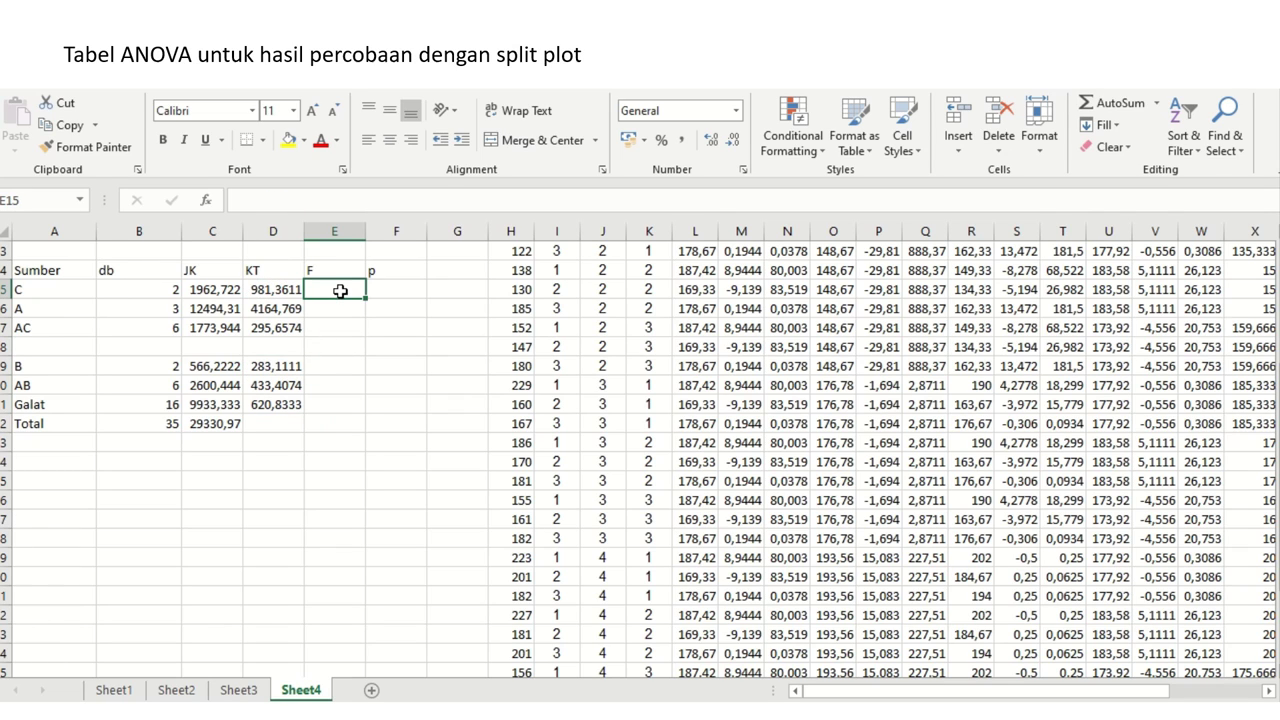
pyautogui.click(339, 305)
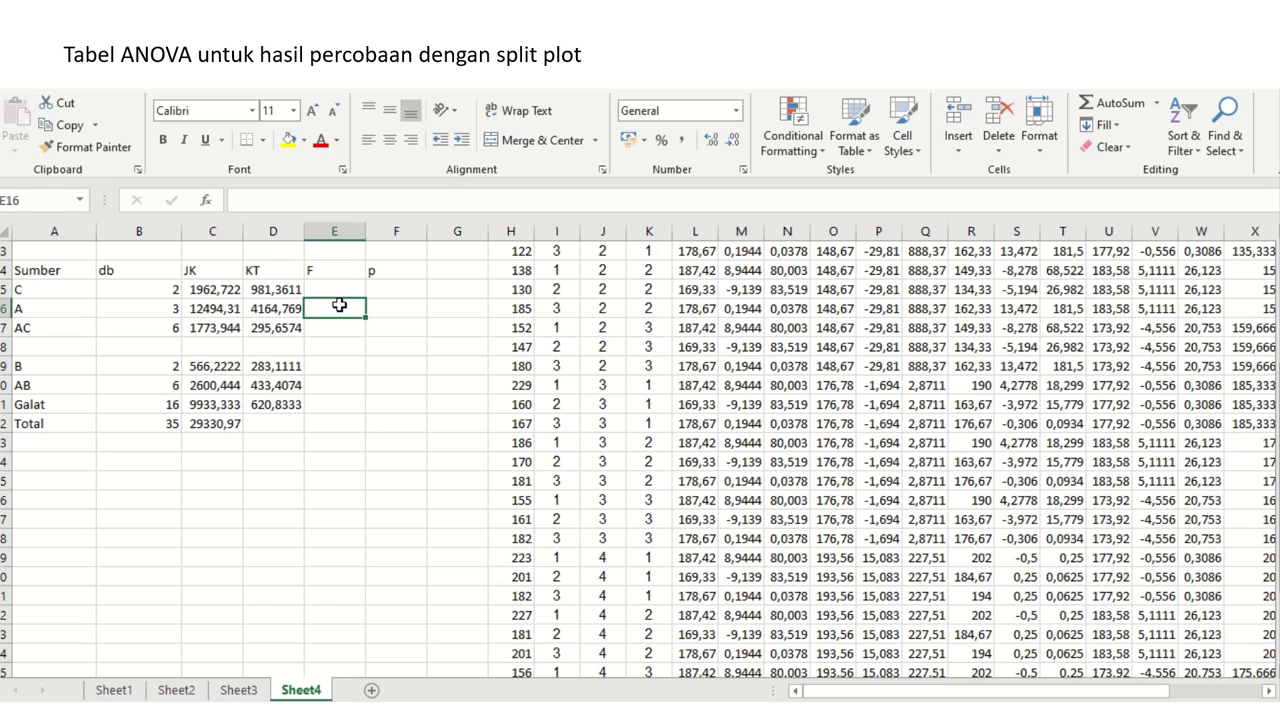
pyautogui.write('=')
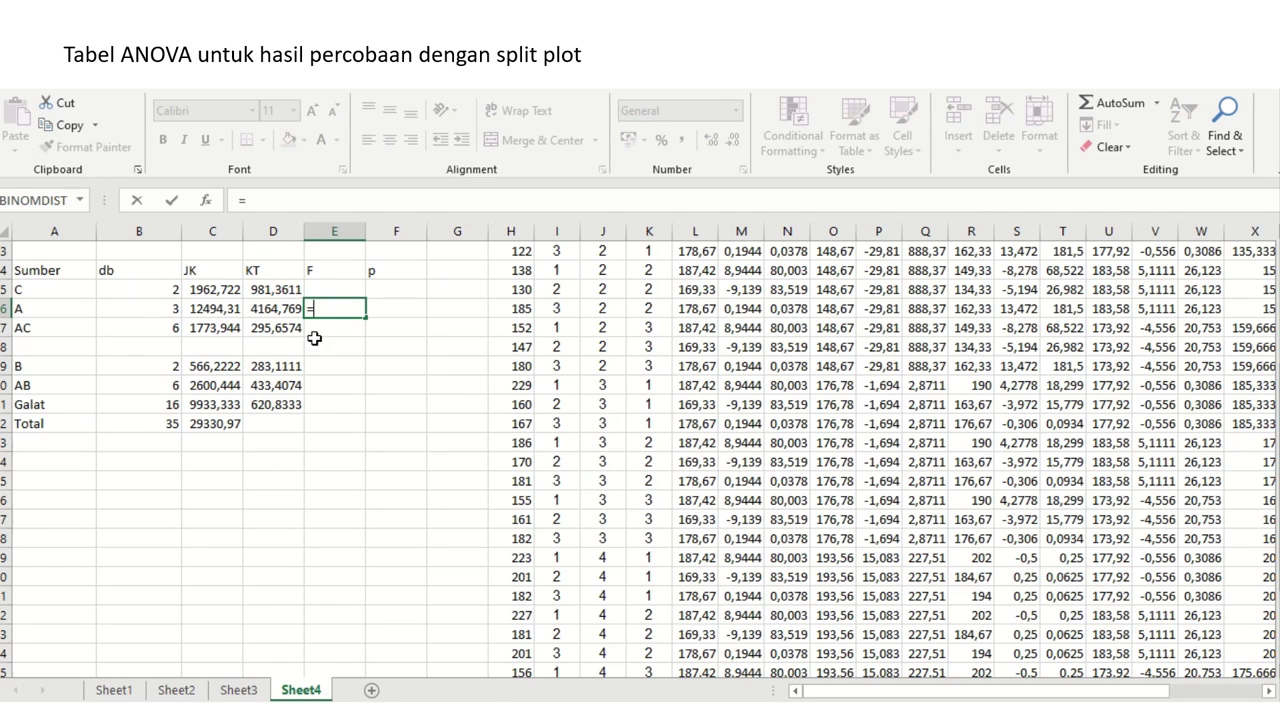
pyautogui.click(284, 311)
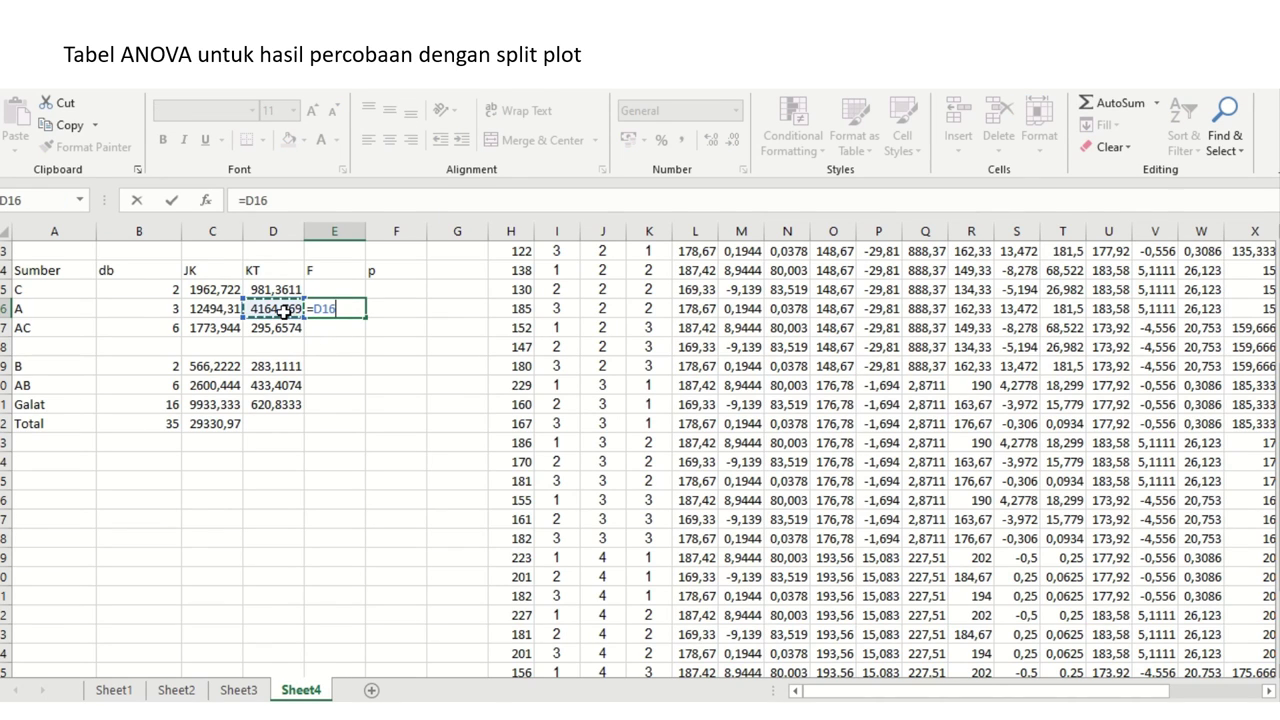
pyautogui.write('/')
pyautogui.click(276, 326)
pyautogui.press('Return')
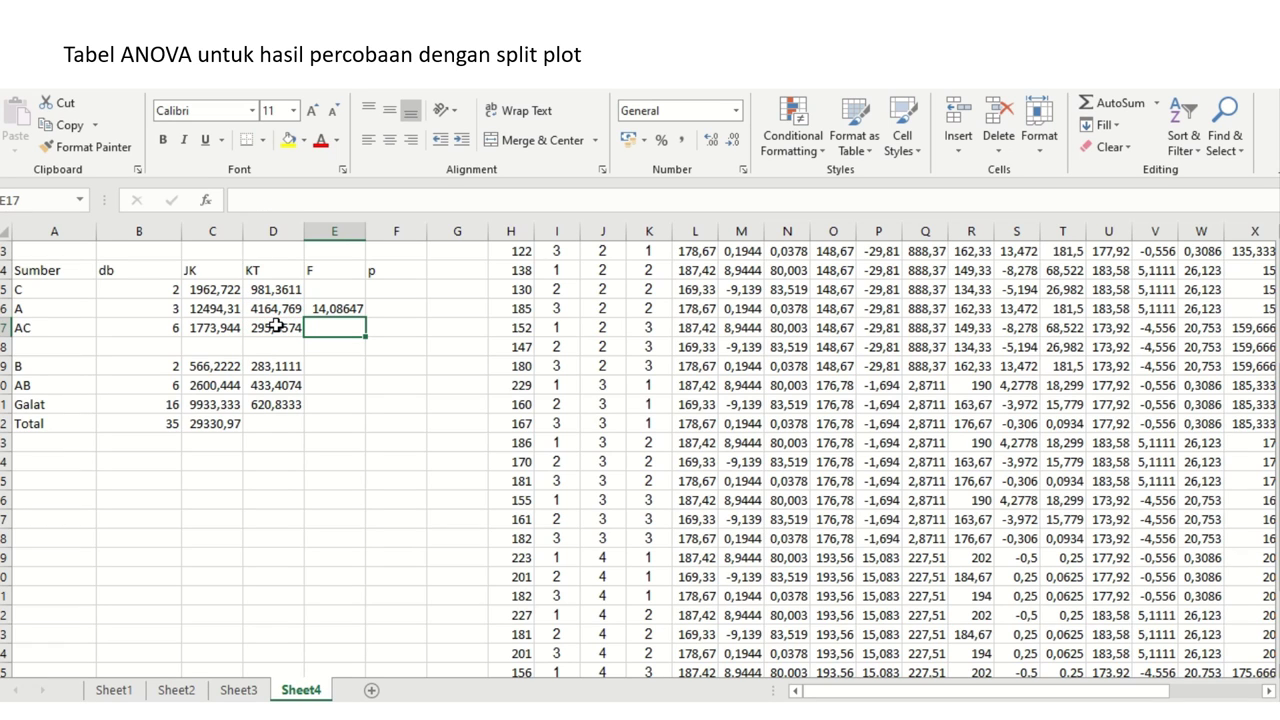
# - Calculate the F value of source B in E19 by dividing its KT in D19 by the Galat KT in D21
pyautogui.press('Down')
pyautogui.press('Down')
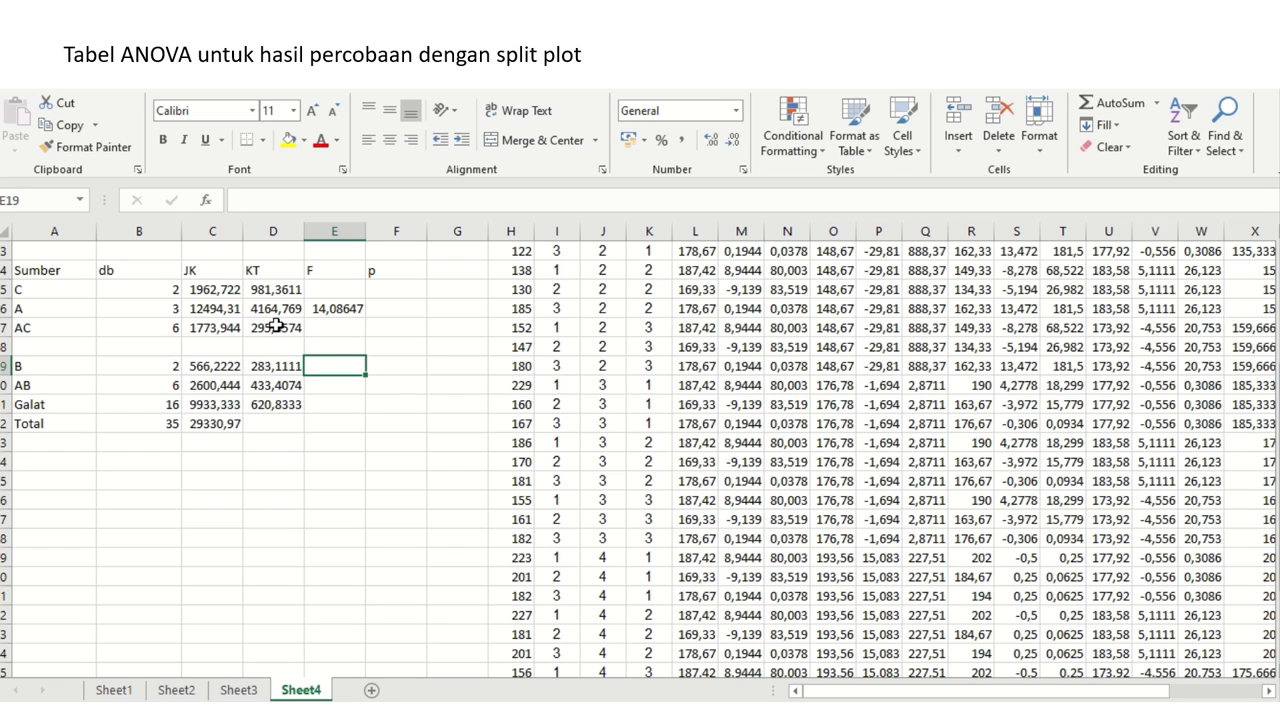
pyautogui.write('=')
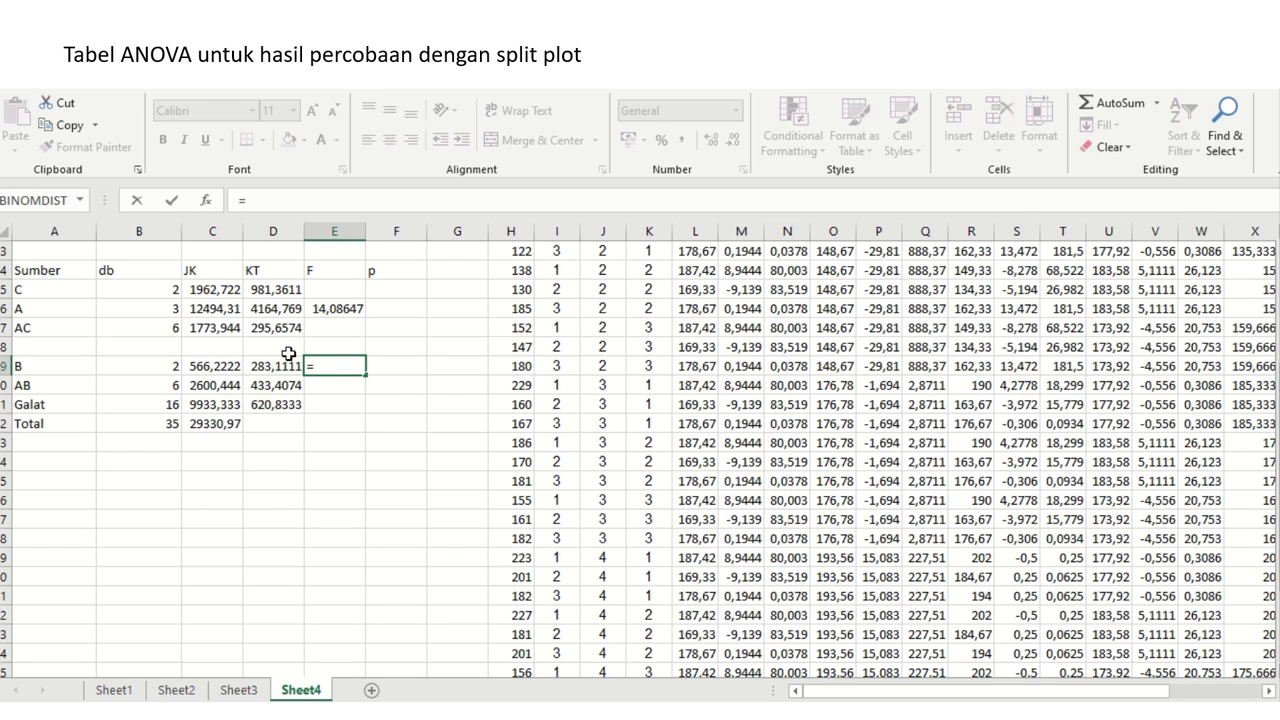
pyautogui.click(284, 366)
pyautogui.write('/')
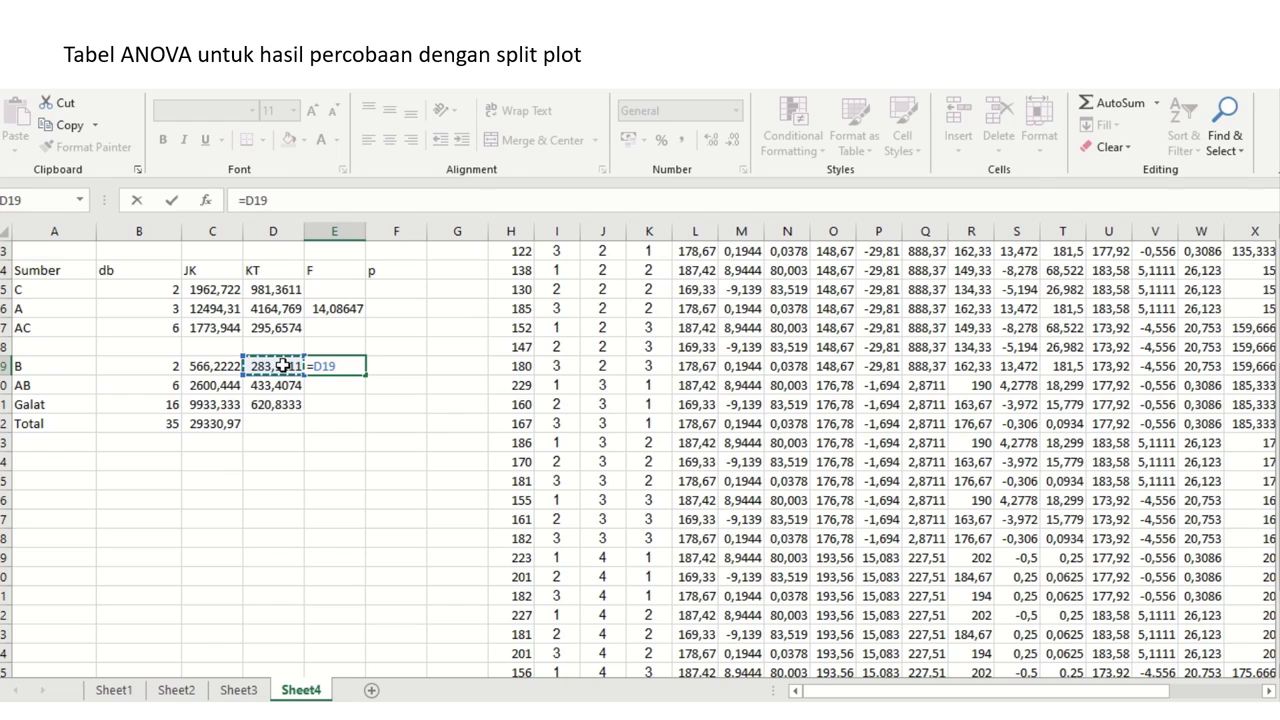
pyautogui.click(287, 408)
pyautogui.press('Return')
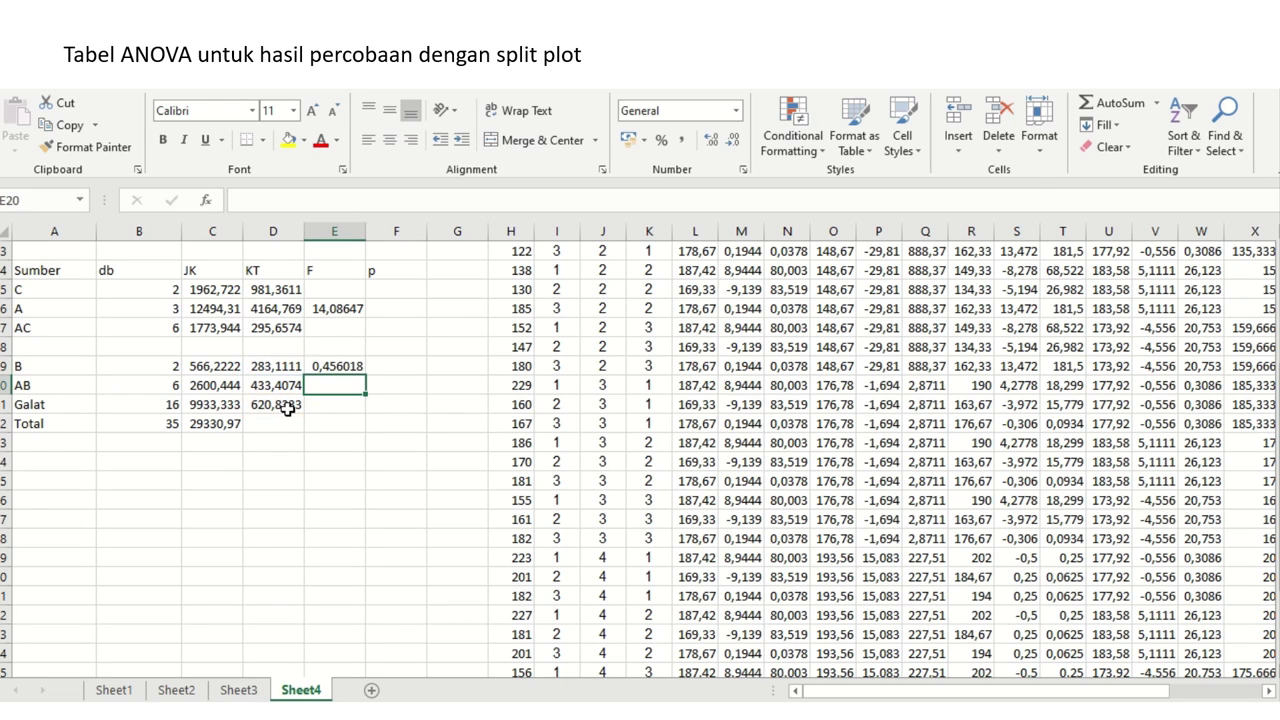
# - Calculate the F value of source AB in E20 by dividing D20 by the Galat KT in D21
pyautogui.write('=')
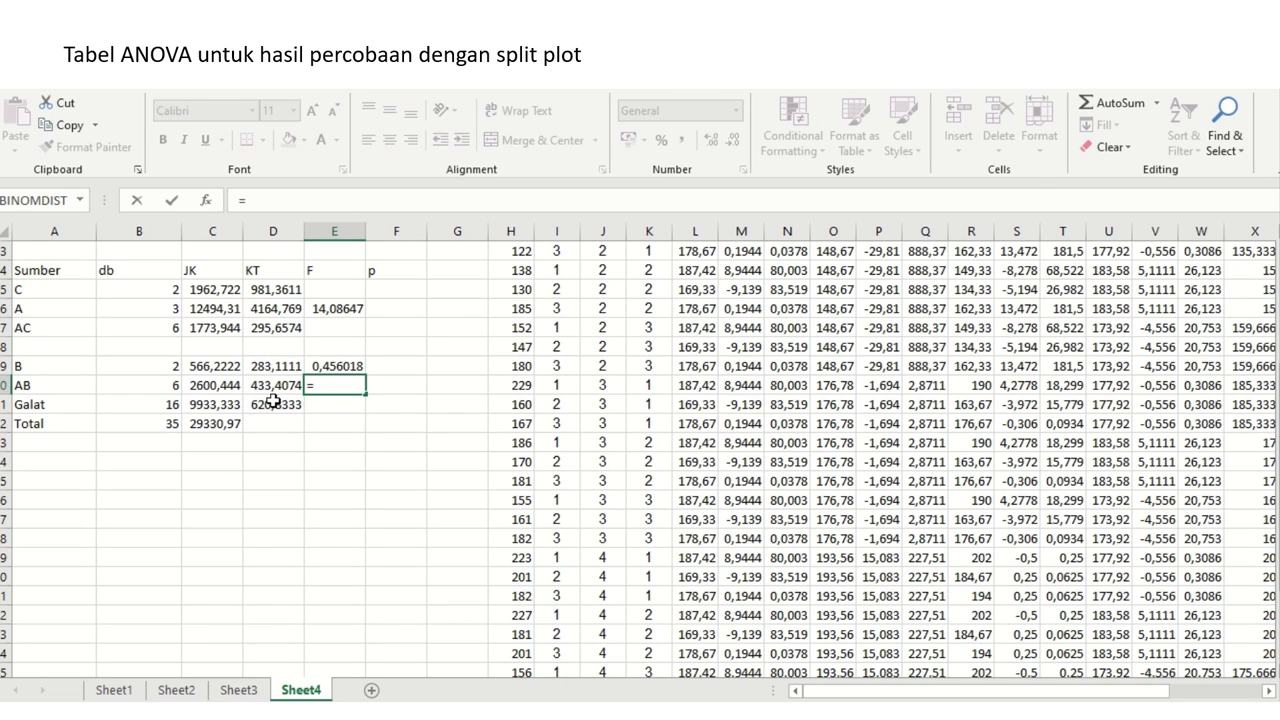
pyautogui.click(273, 386)
pyautogui.write('/')
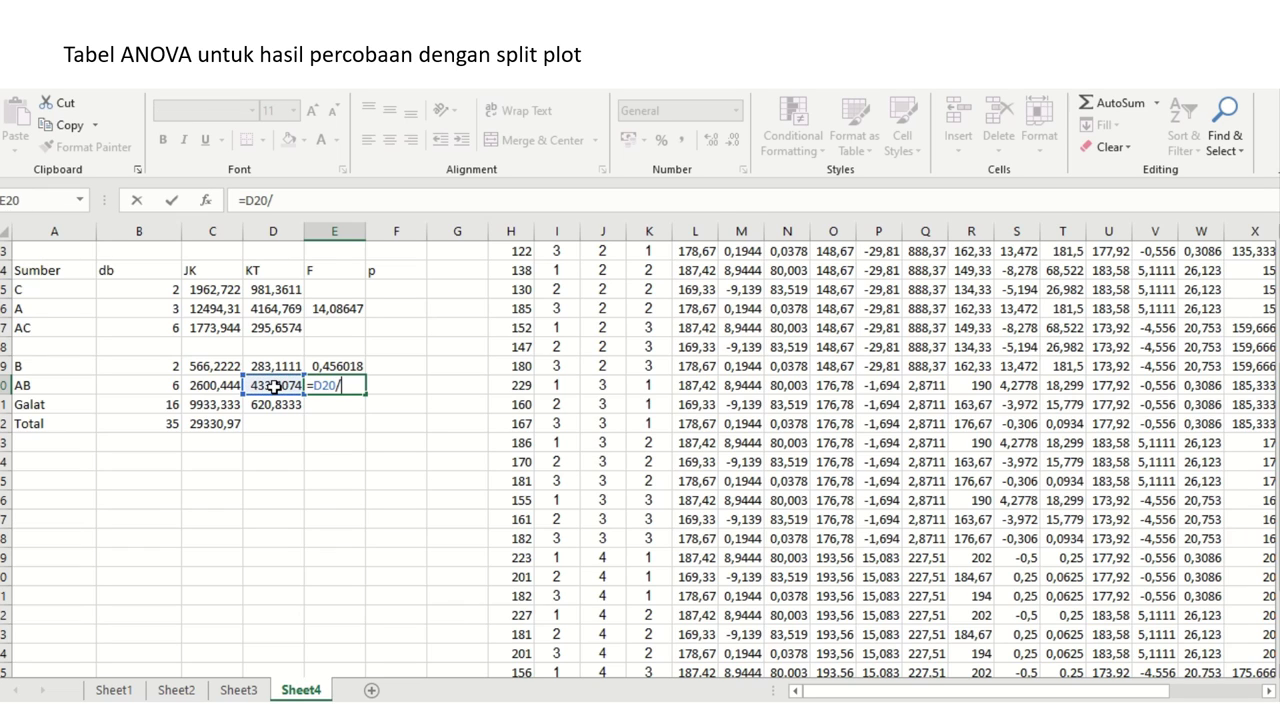
pyautogui.click(273, 402)
pyautogui.press('Return')
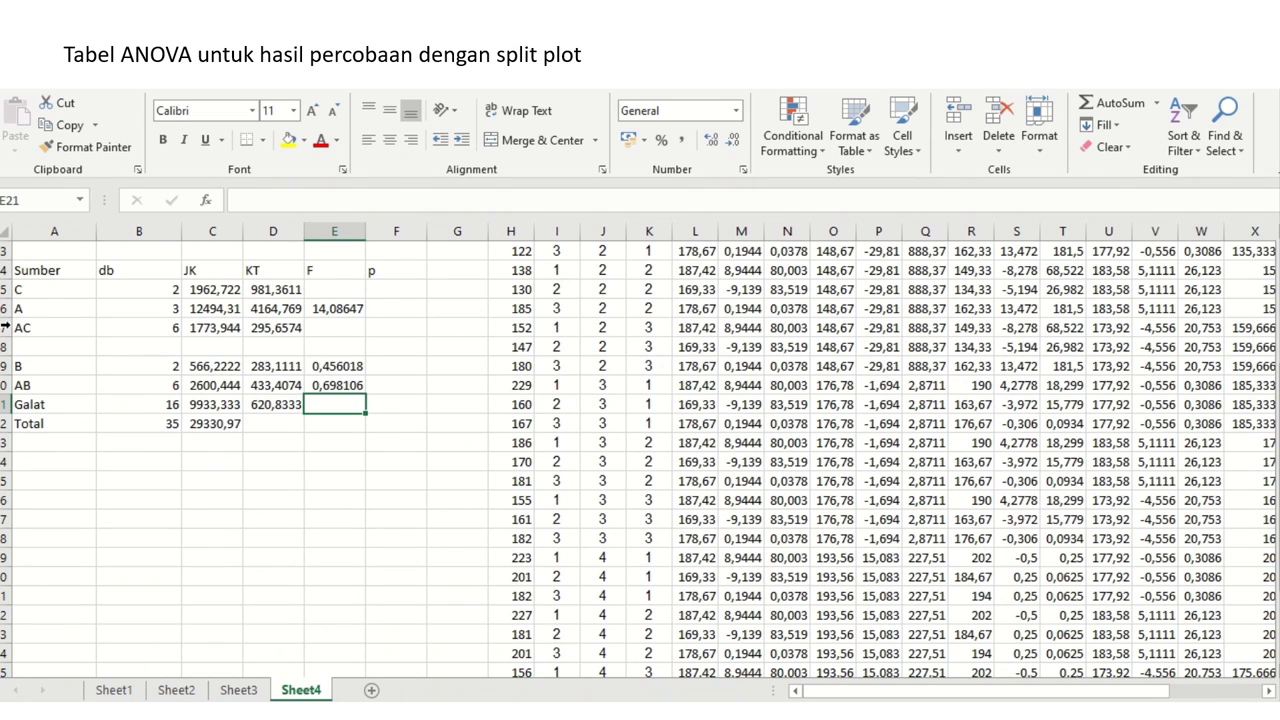
# - Enter the p-value formula of source A in F16 as =F.DIST(E16;B16;B17;1), using the db of A and AC
pyautogui.click(325, 307)
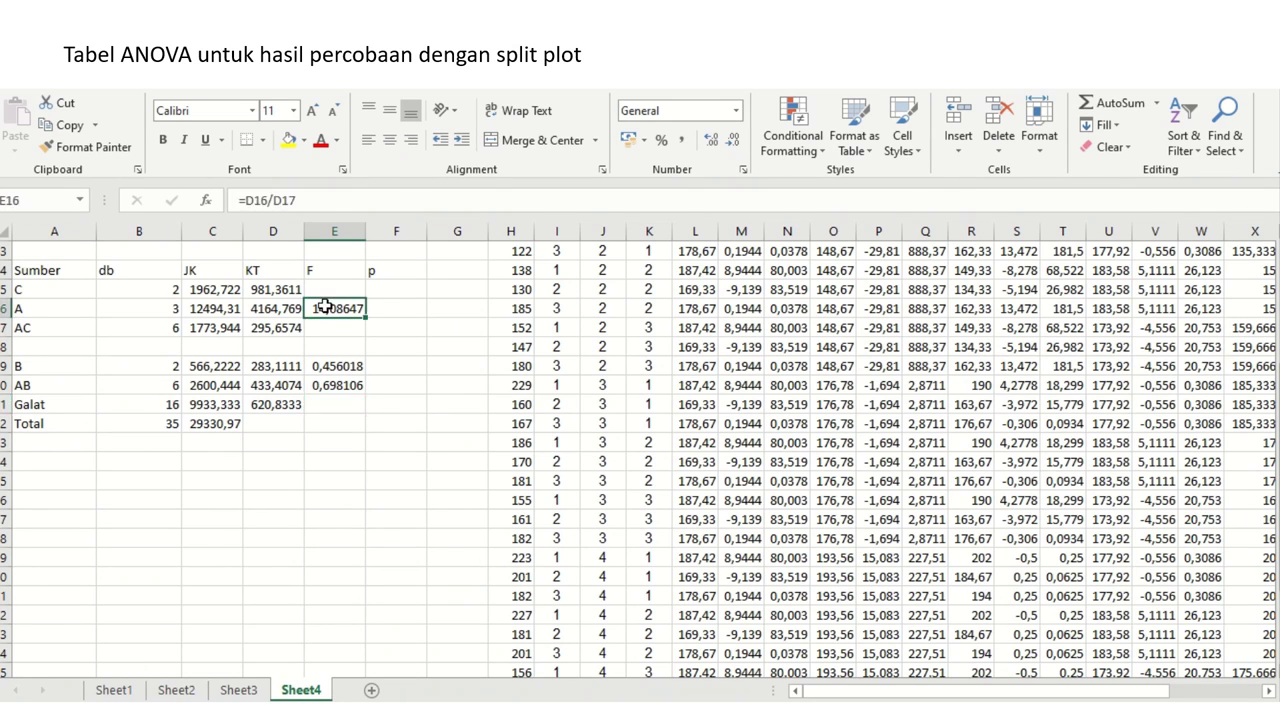
pyautogui.click(407, 322)
pyautogui.click(399, 310)
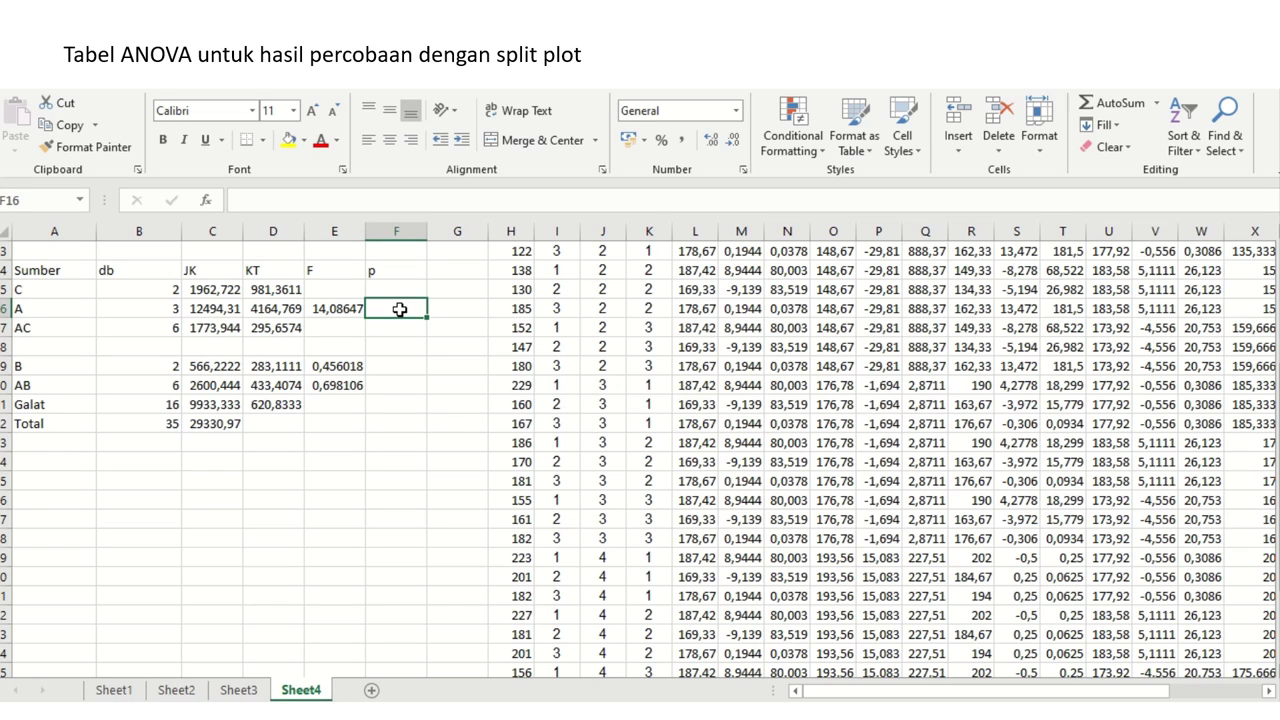
pyautogui.write('=')
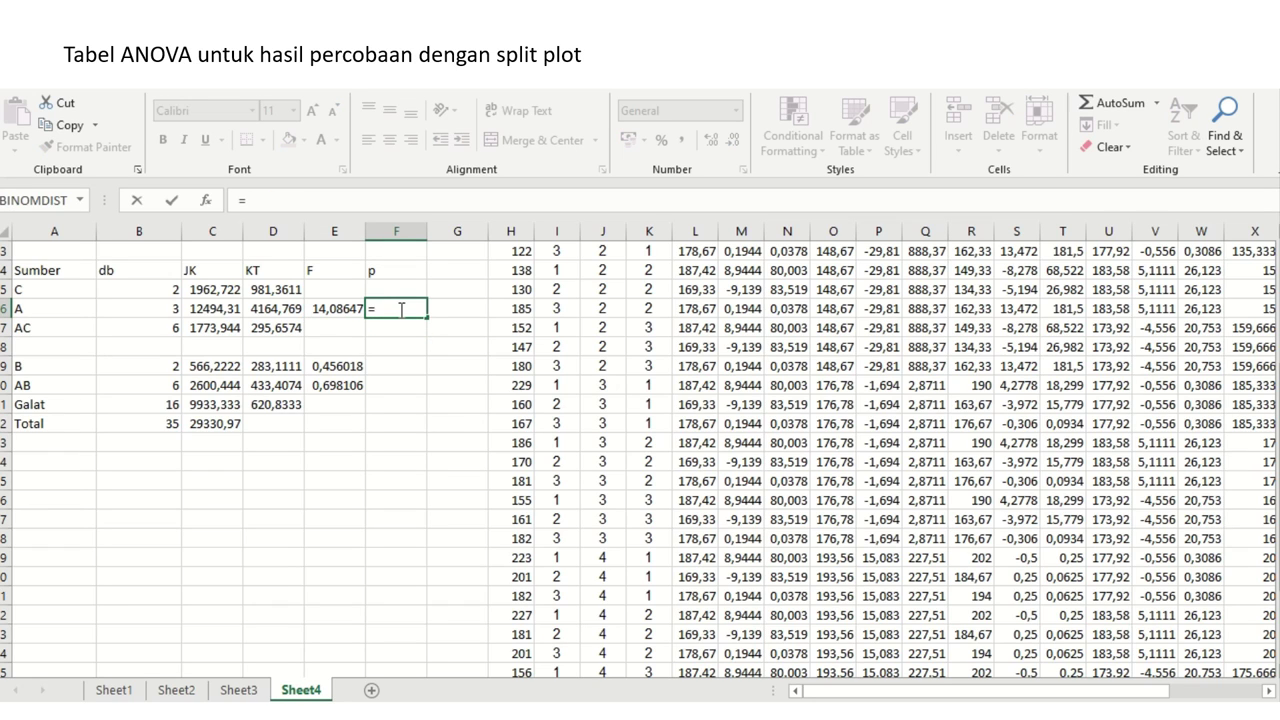
pyautogui.write('f')
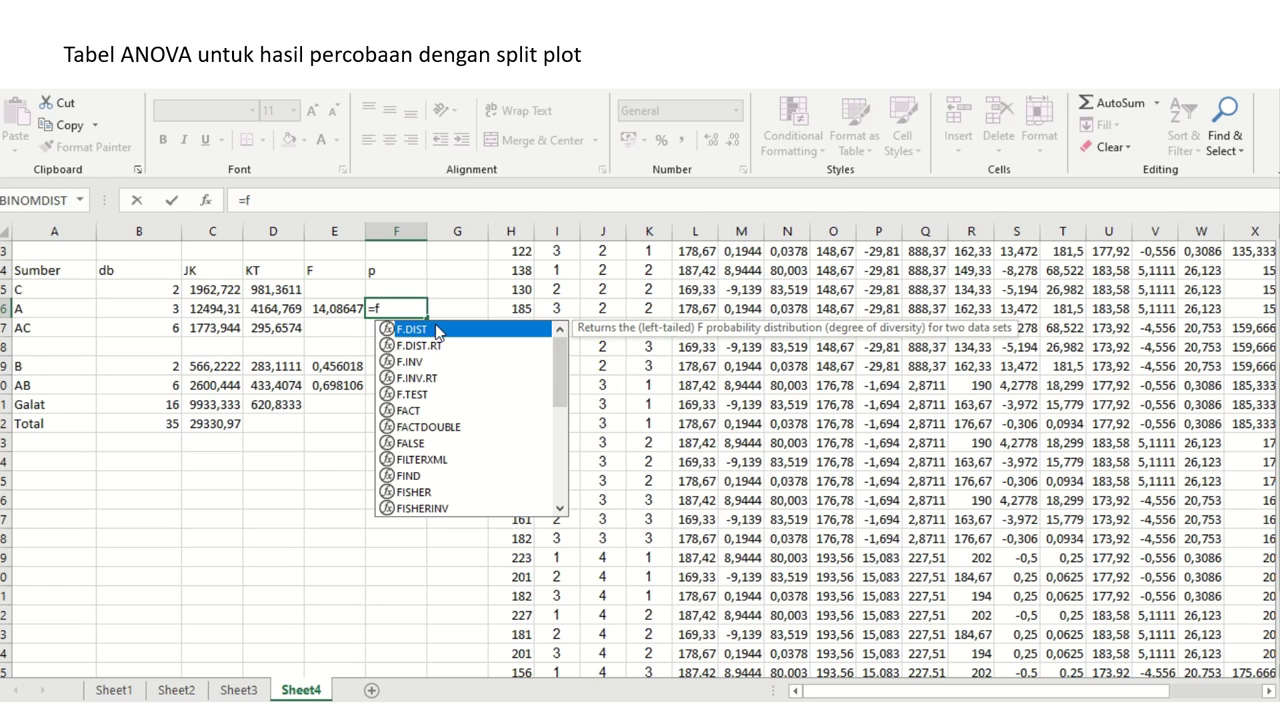
pyautogui.doubleClick(436, 330)
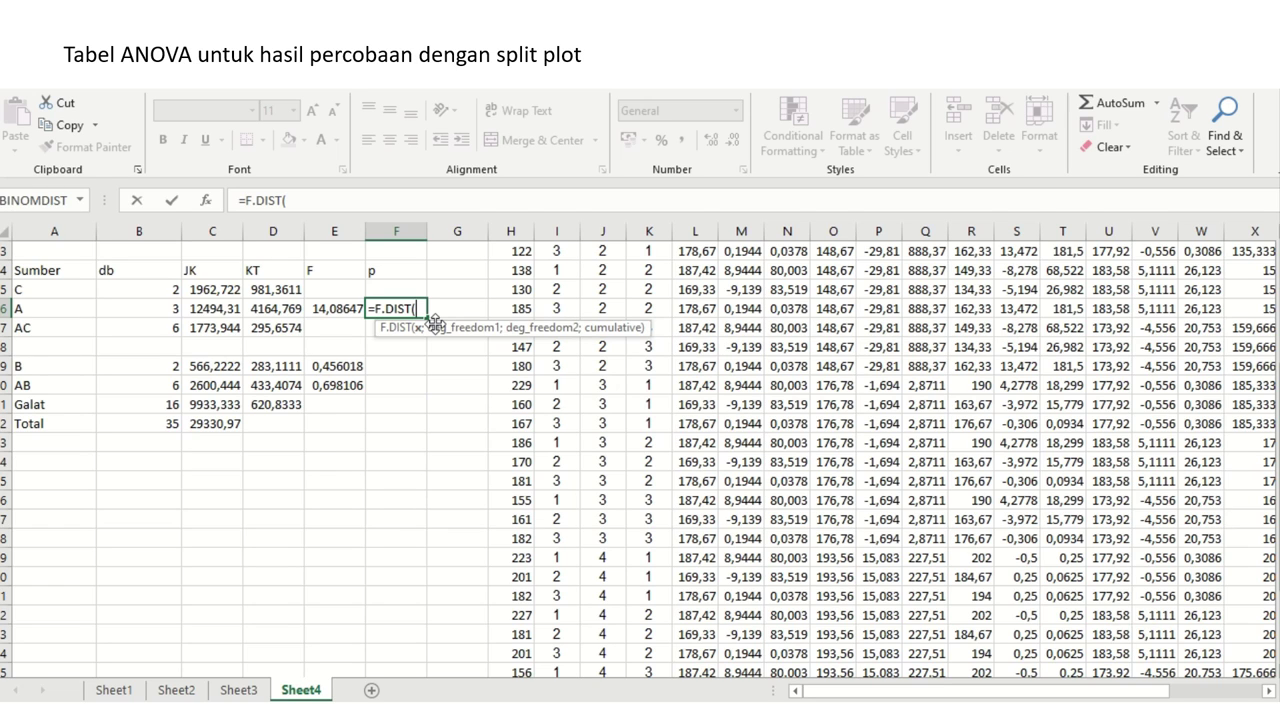
pyautogui.click(343, 307)
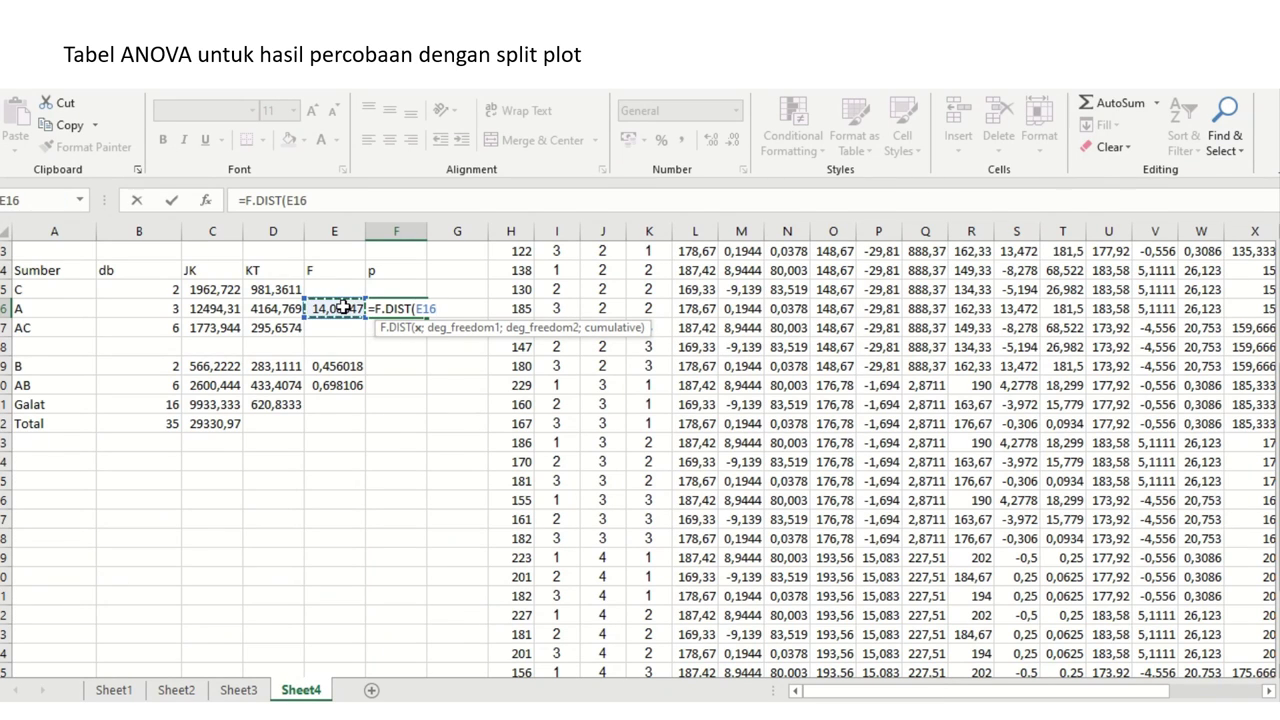
pyautogui.write(';')
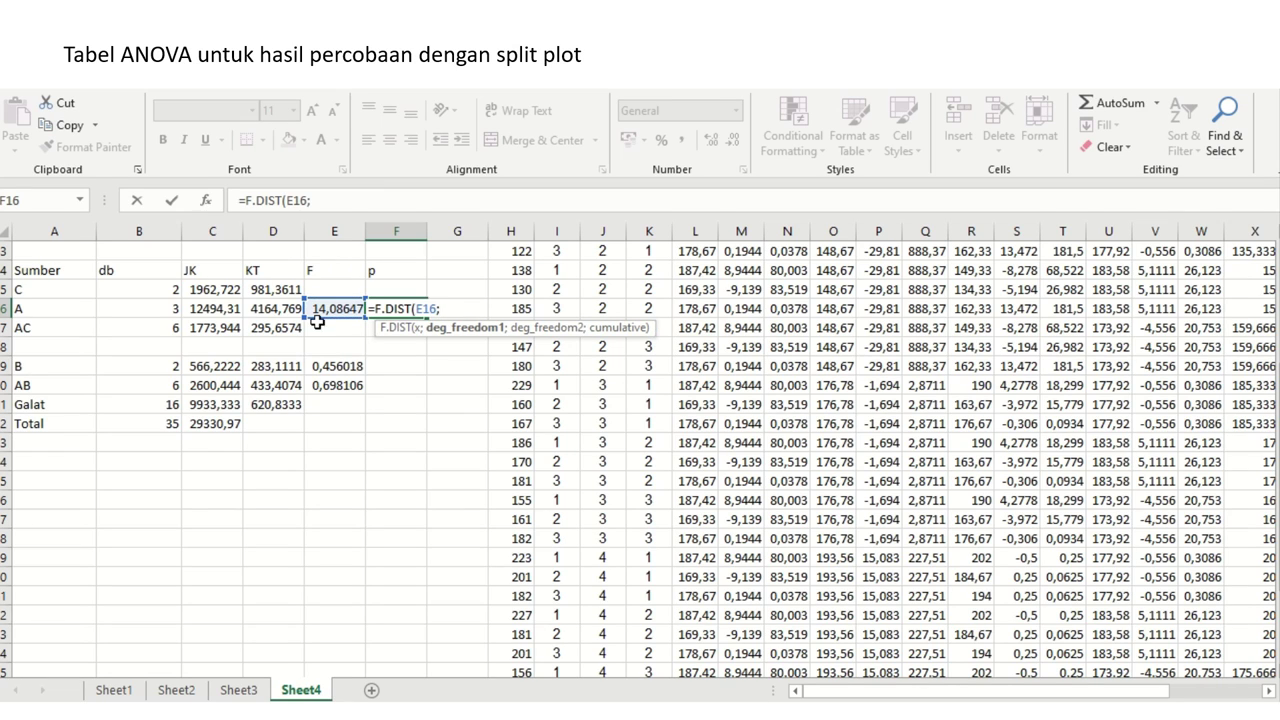
pyautogui.click(160, 312)
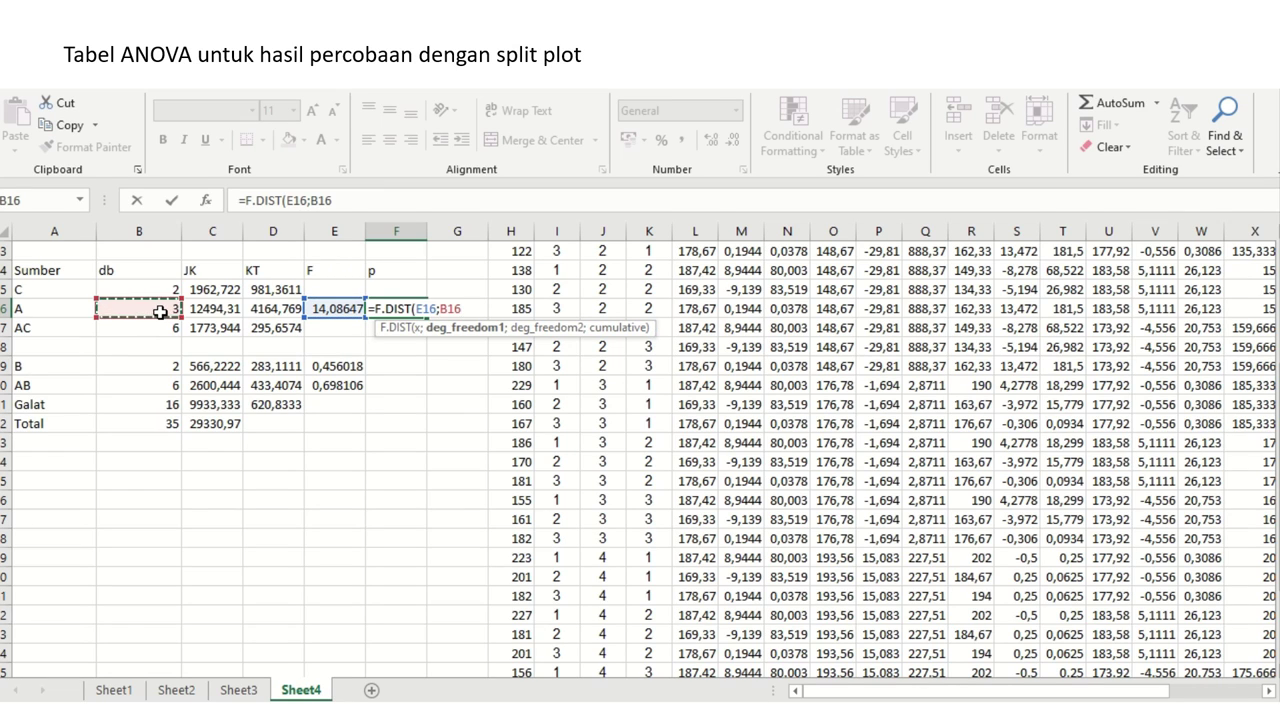
pyautogui.write(';')
pyautogui.click(160, 325)
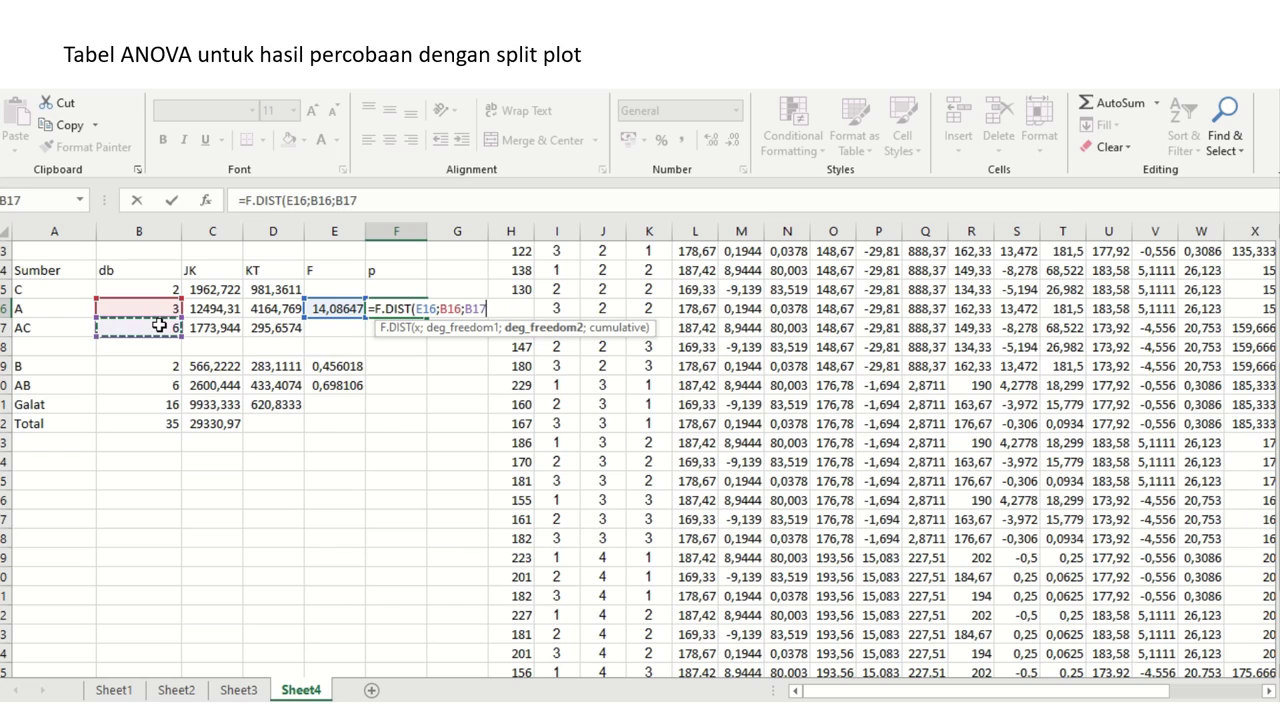
pyautogui.write(';1)')
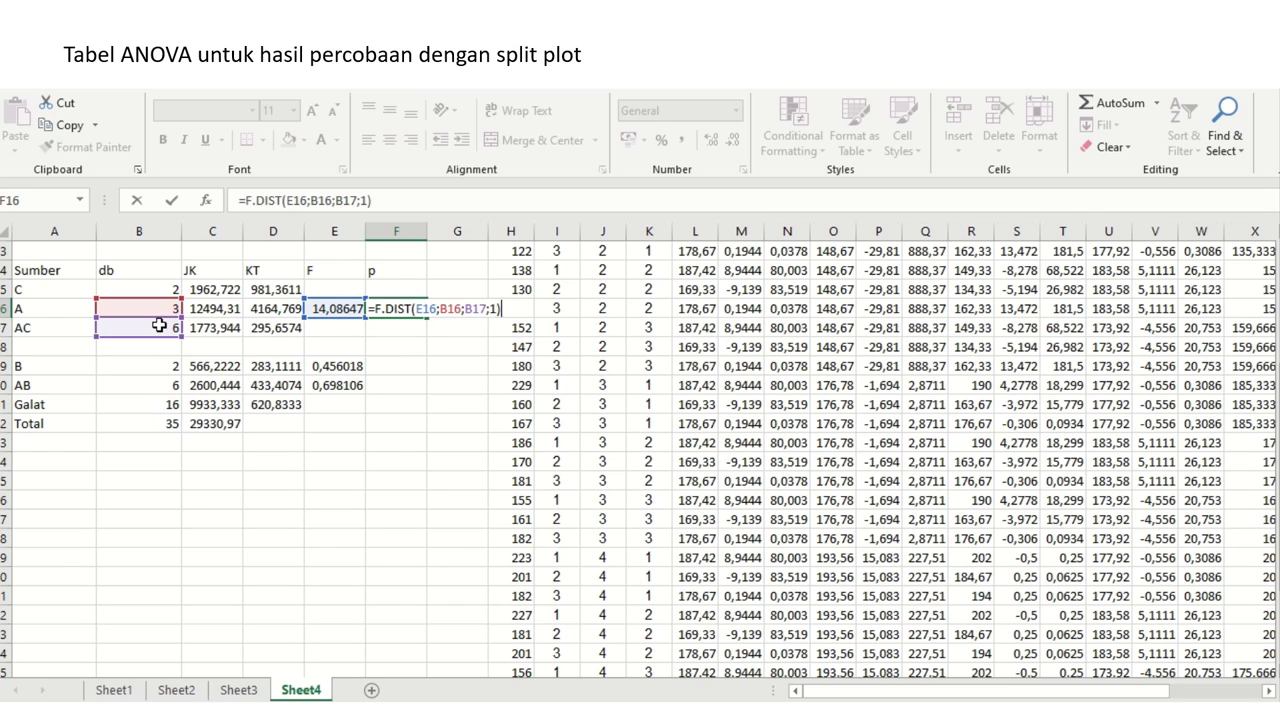
pyautogui.hotkey('ctrl', 'Return')
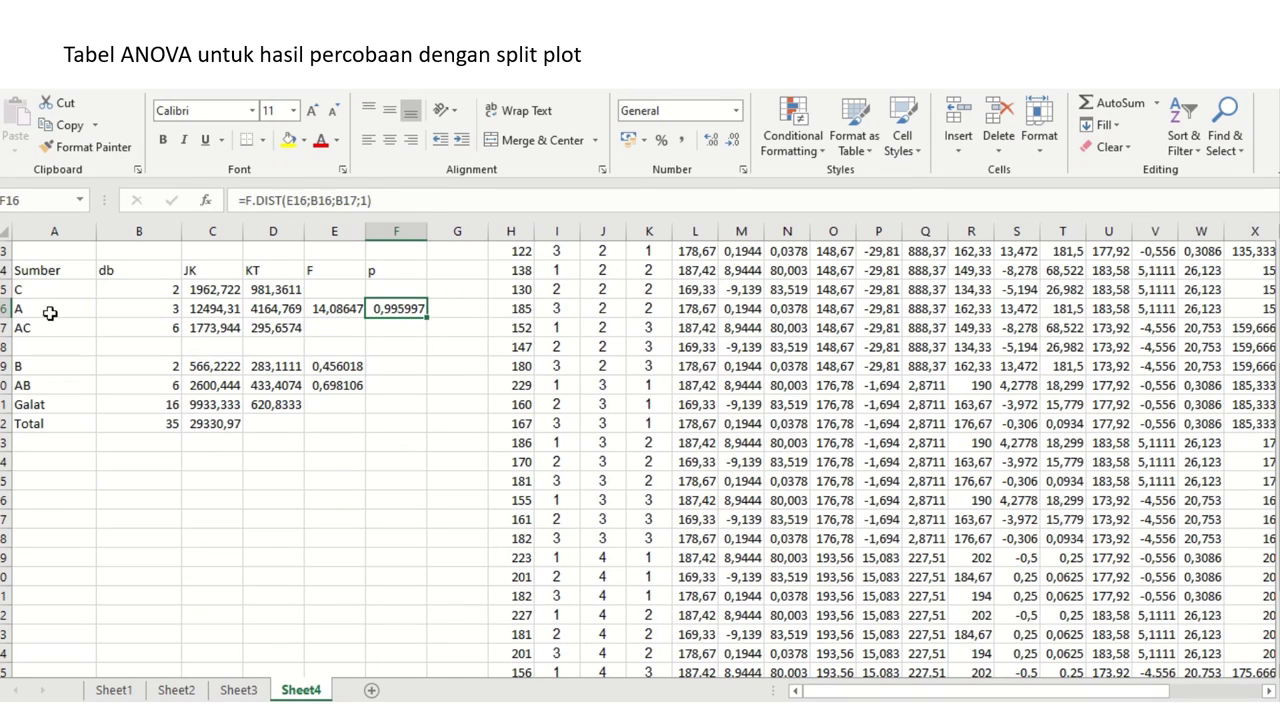
# - Convert the p formula of source A to the right-tail probability, =1-F.DIST(E16;B16;B17;1)
pyautogui.click(244, 200)
pyautogui.write('1-')
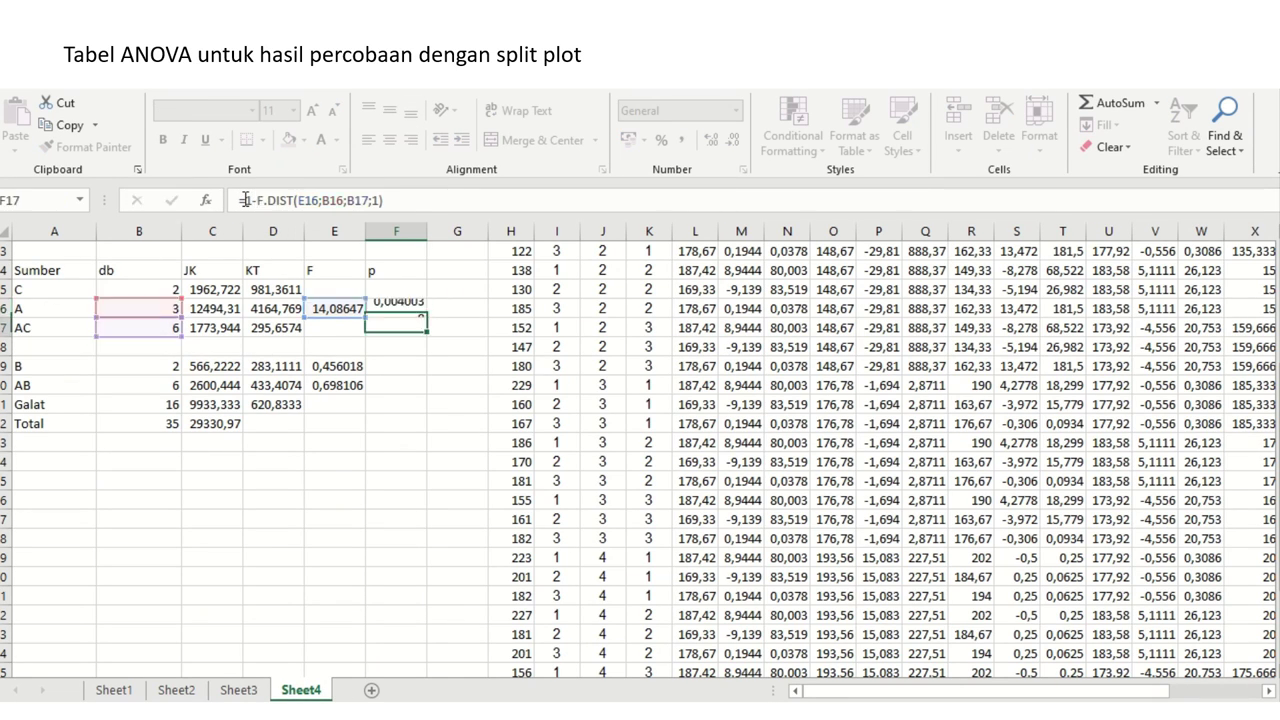
pyautogui.press('Return')
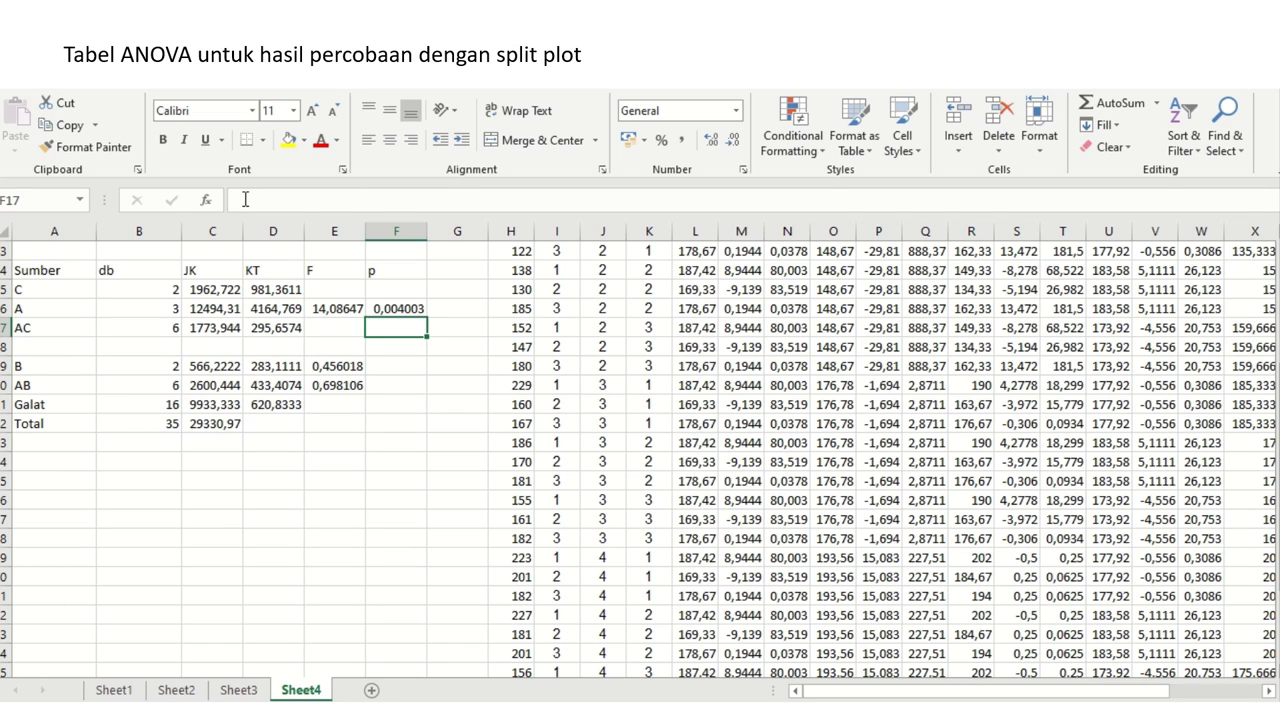
# - Calculate the p value of source B in F19 with =1-F.DIST(E19;B19;B21;1), using the Galat db
pyautogui.press('Down')
pyautogui.press('Down')
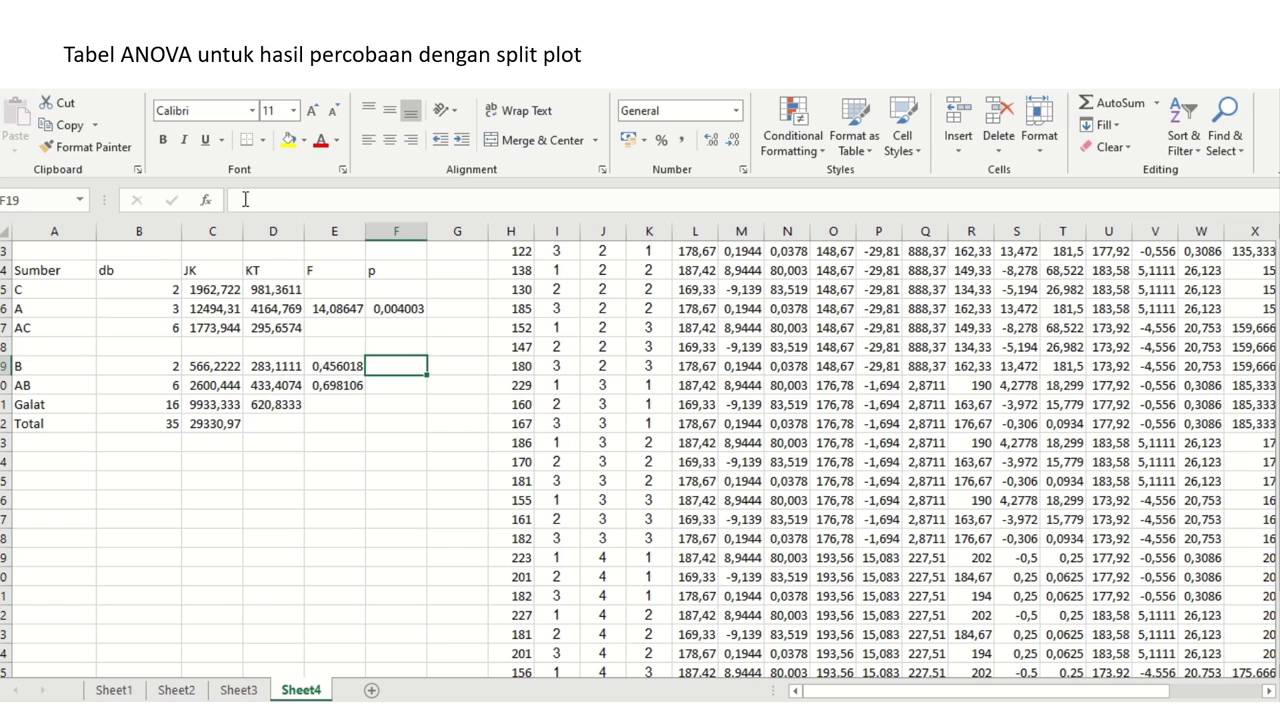
pyautogui.write('=')
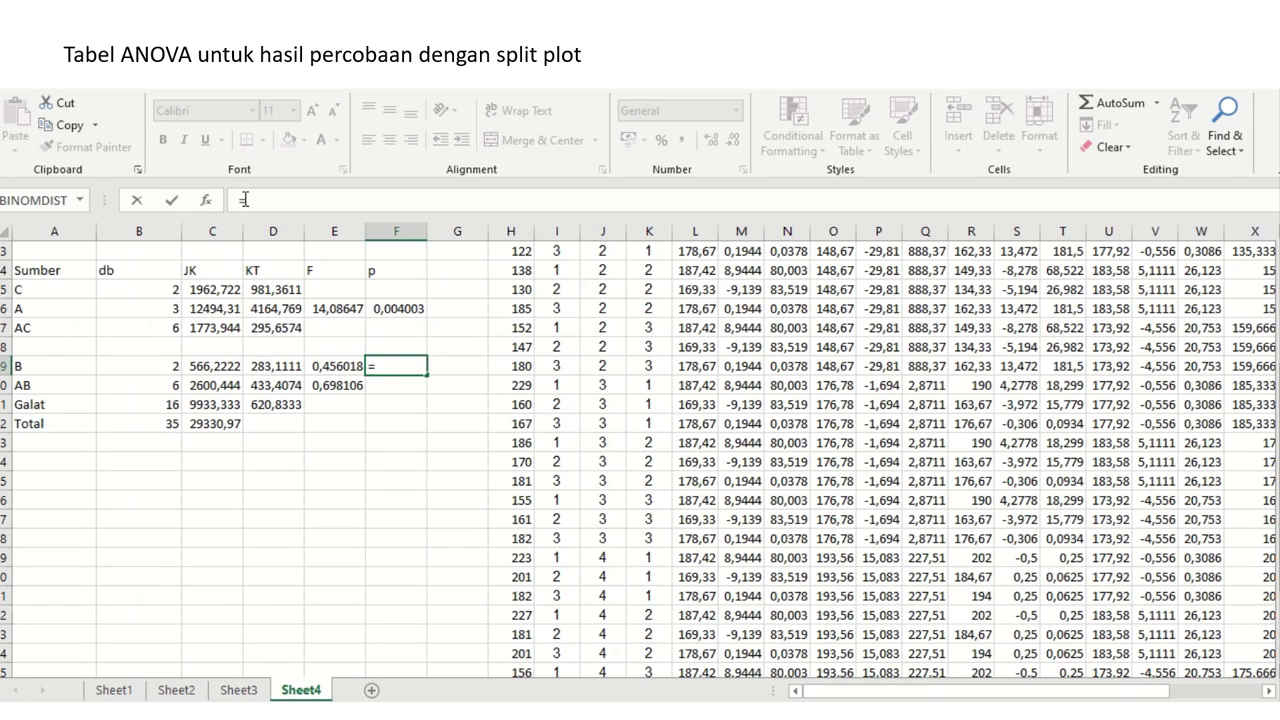
pyautogui.write('f')
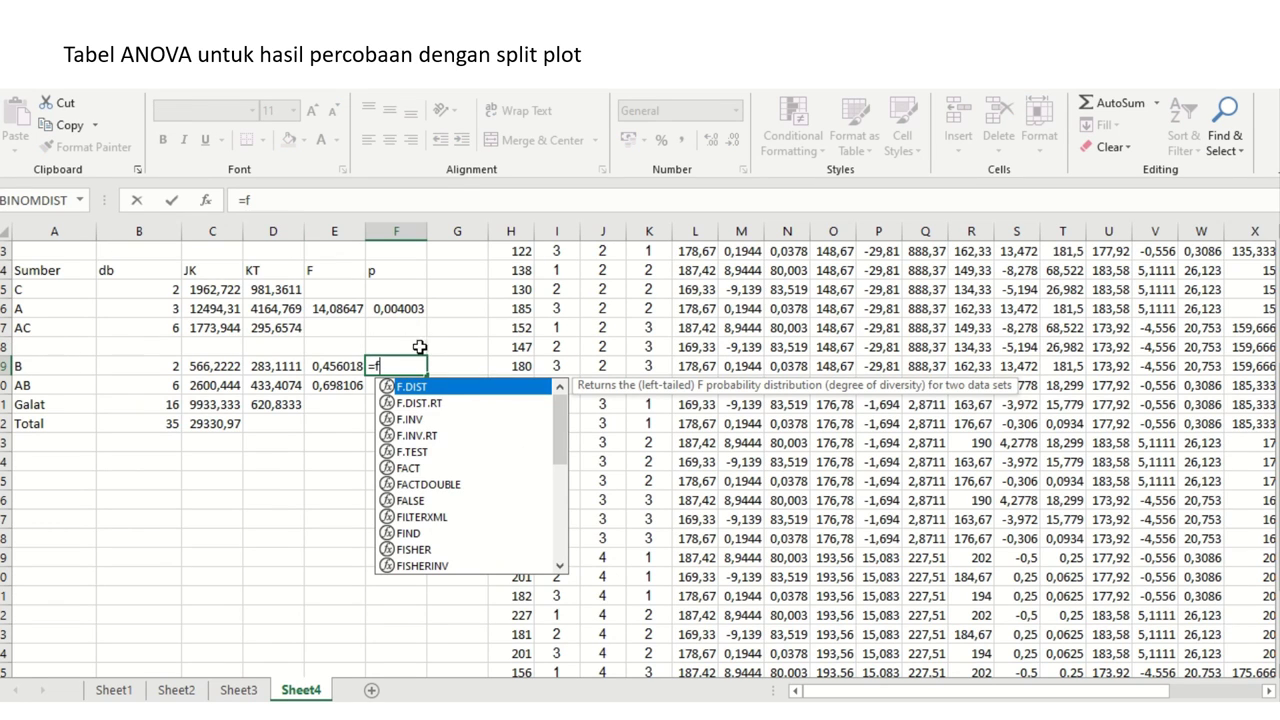
pyautogui.doubleClick(443, 388)
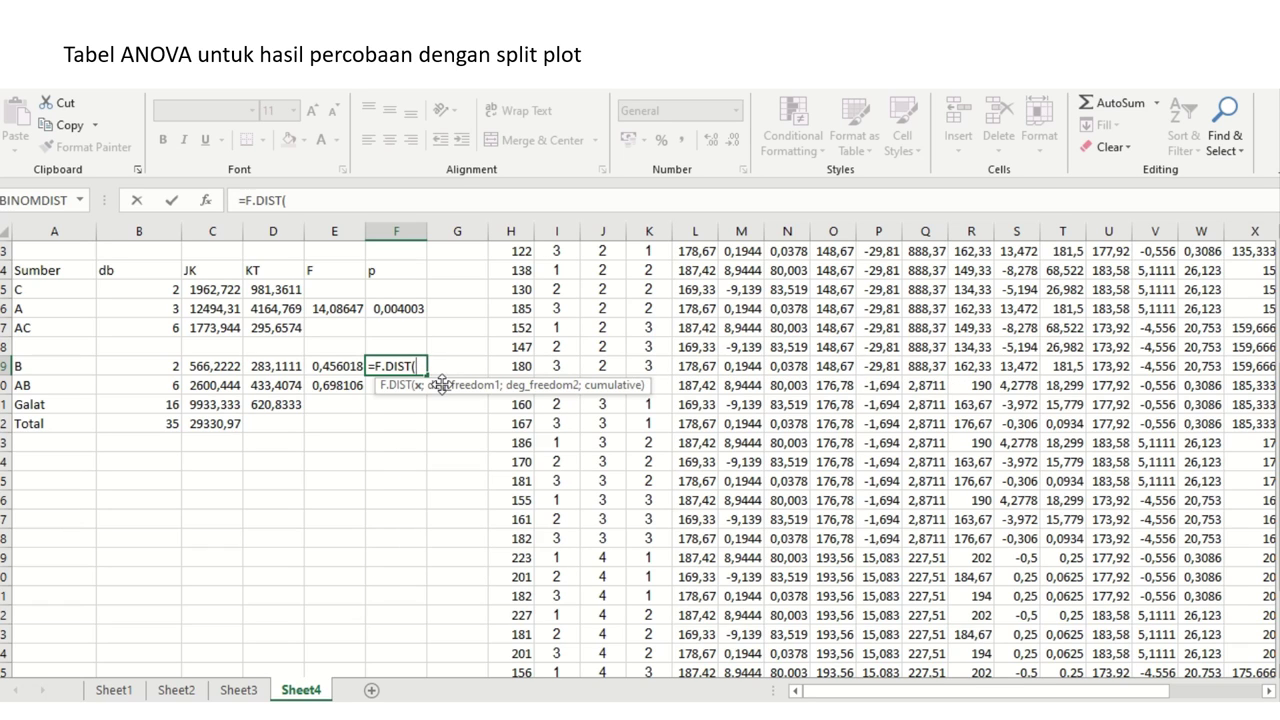
pyautogui.click(336, 364)
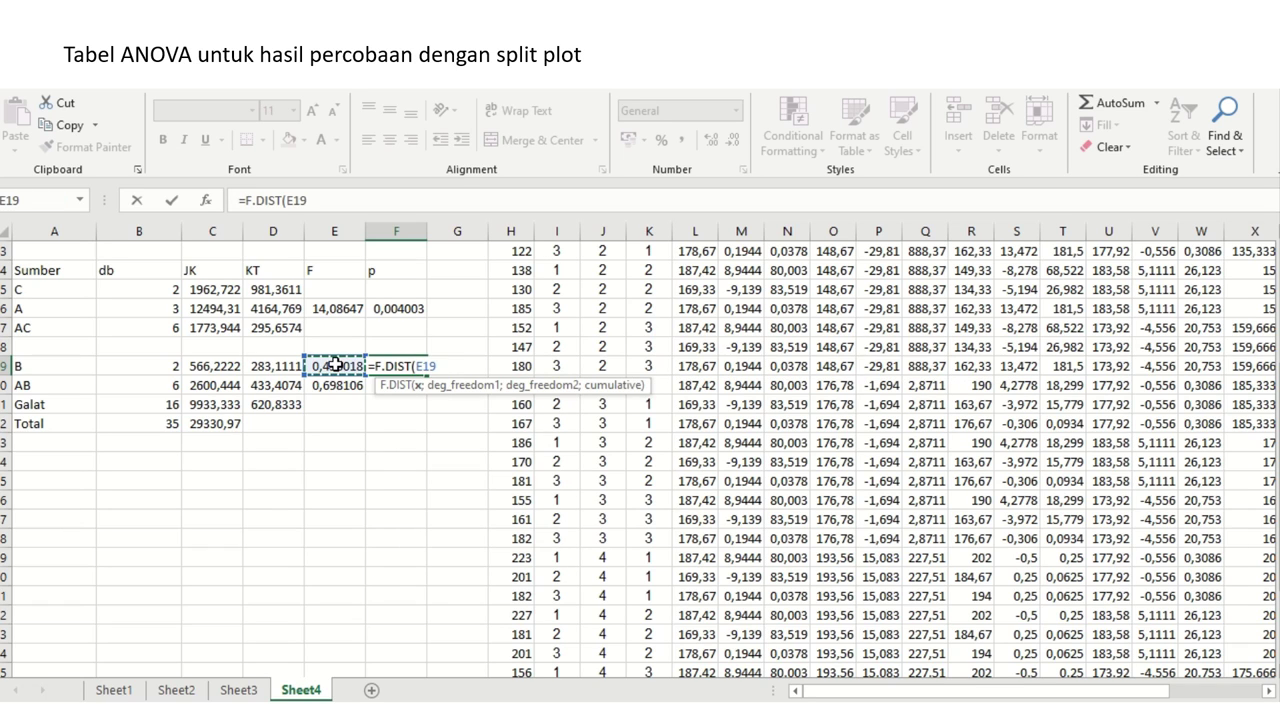
pyautogui.write(';')
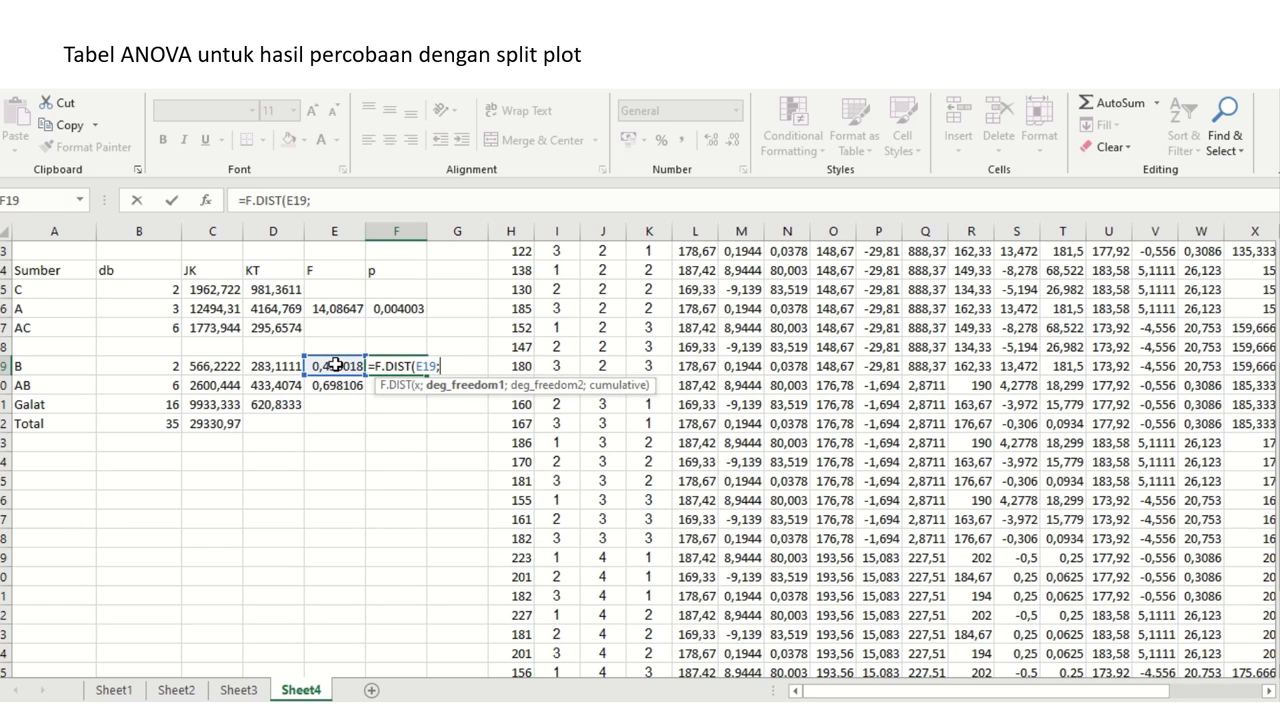
pyautogui.click(168, 368)
pyautogui.write(';')
pyautogui.click(163, 402)
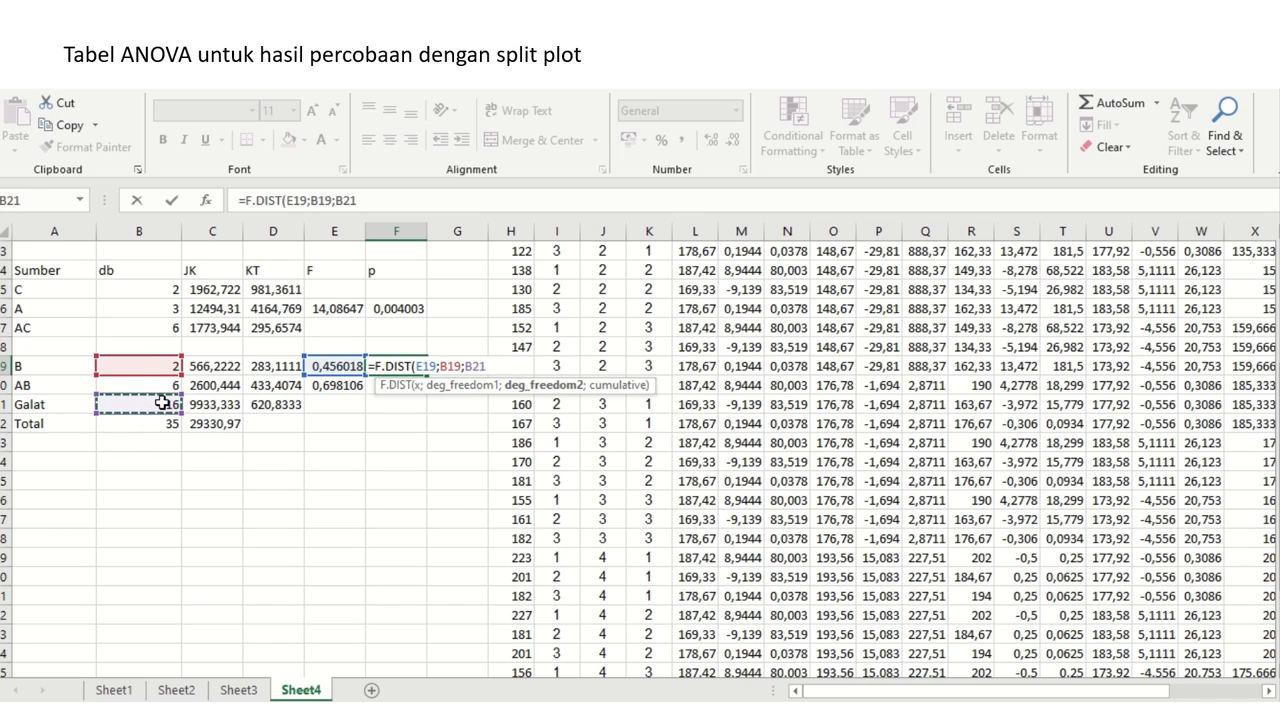
pyautogui.write(';1')
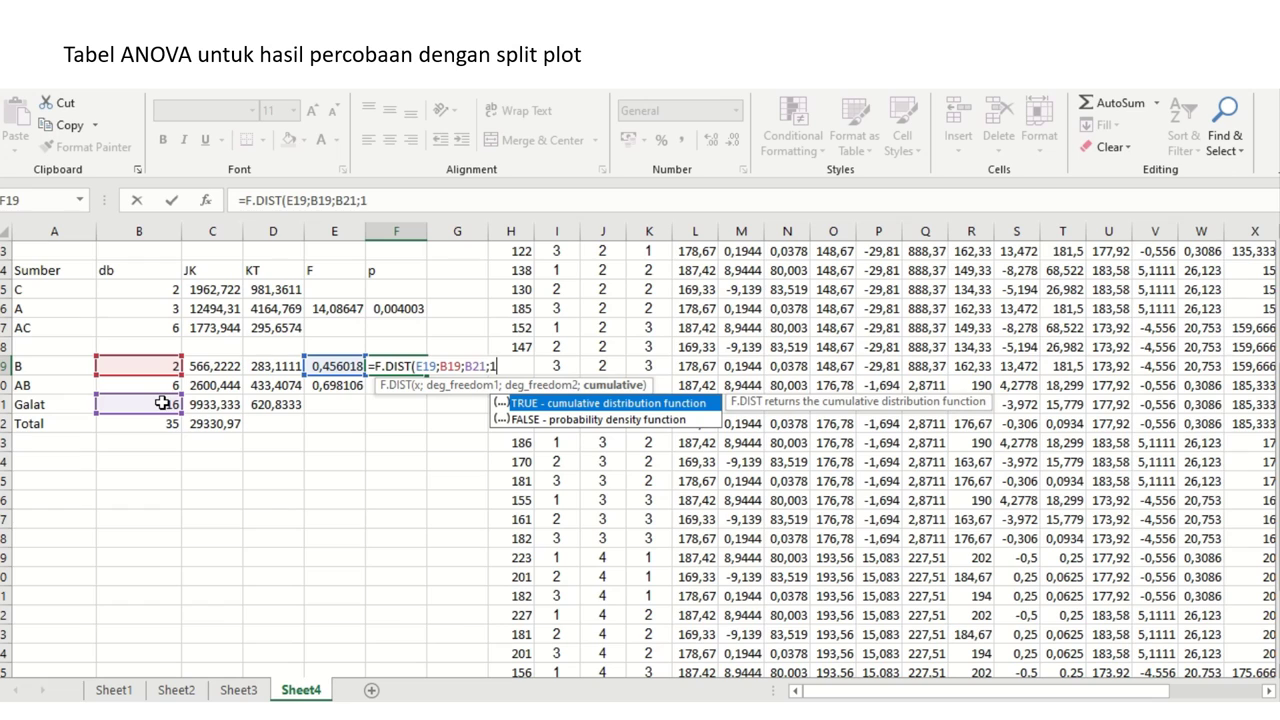
pyautogui.write(')')
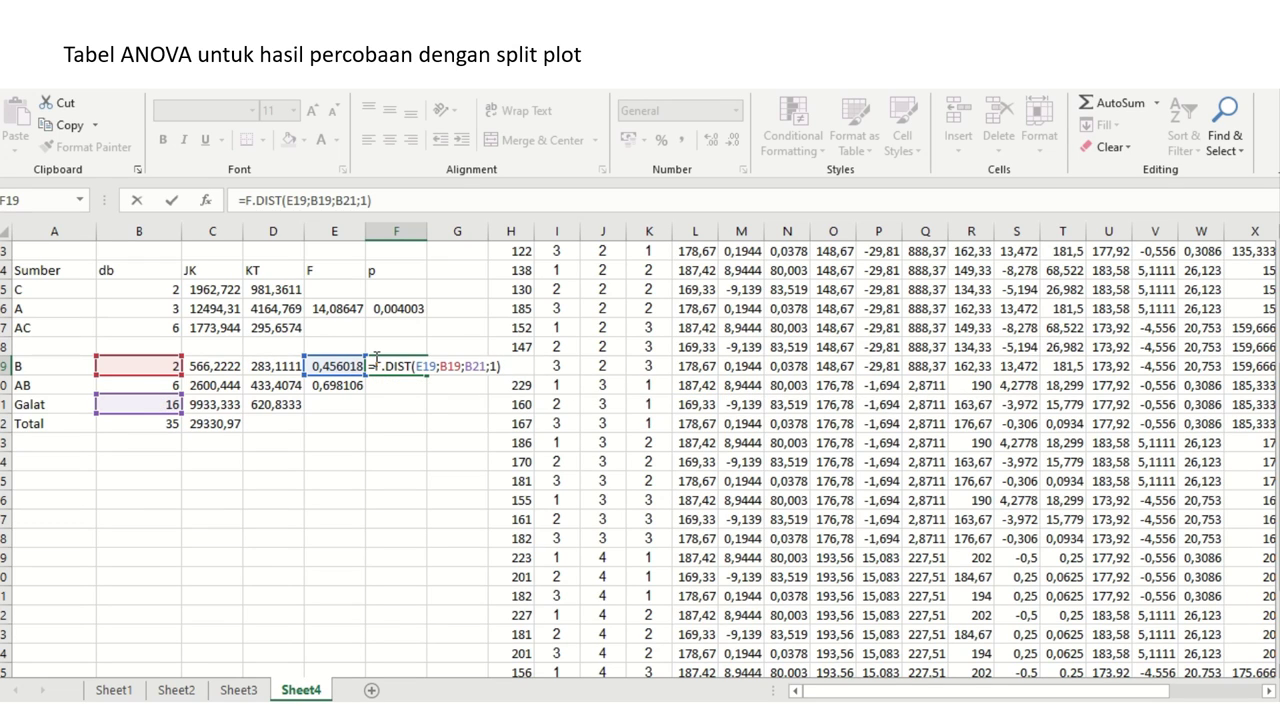
pyautogui.press('Return')
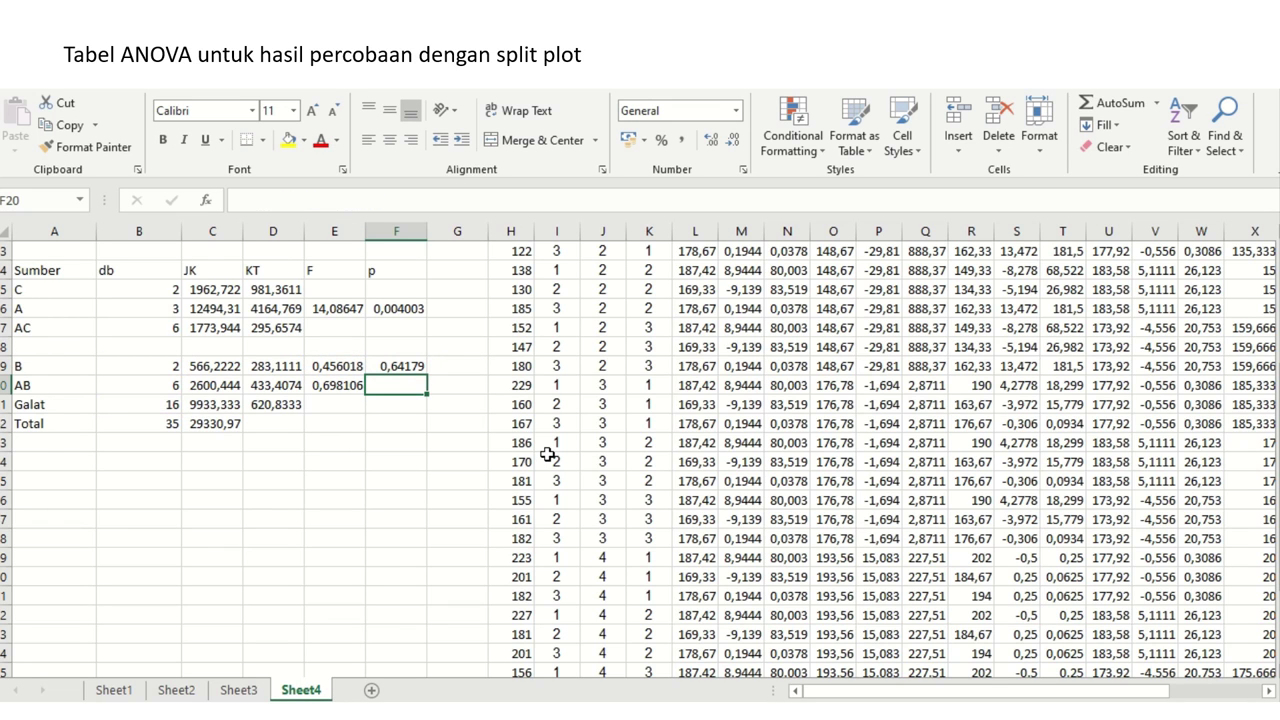
# - Make the Galat db reference absolute as $B$21 in the p formula of source B
pyautogui.press('Up')
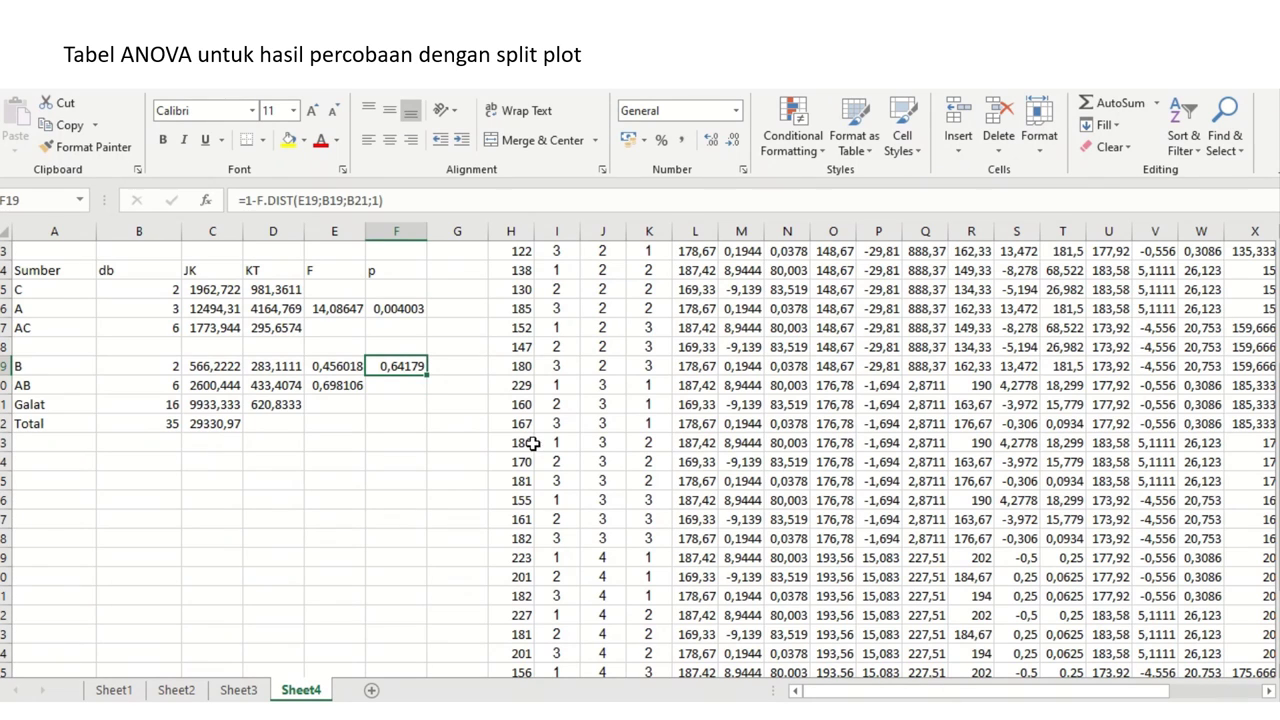
pyautogui.doubleClick(355, 200)
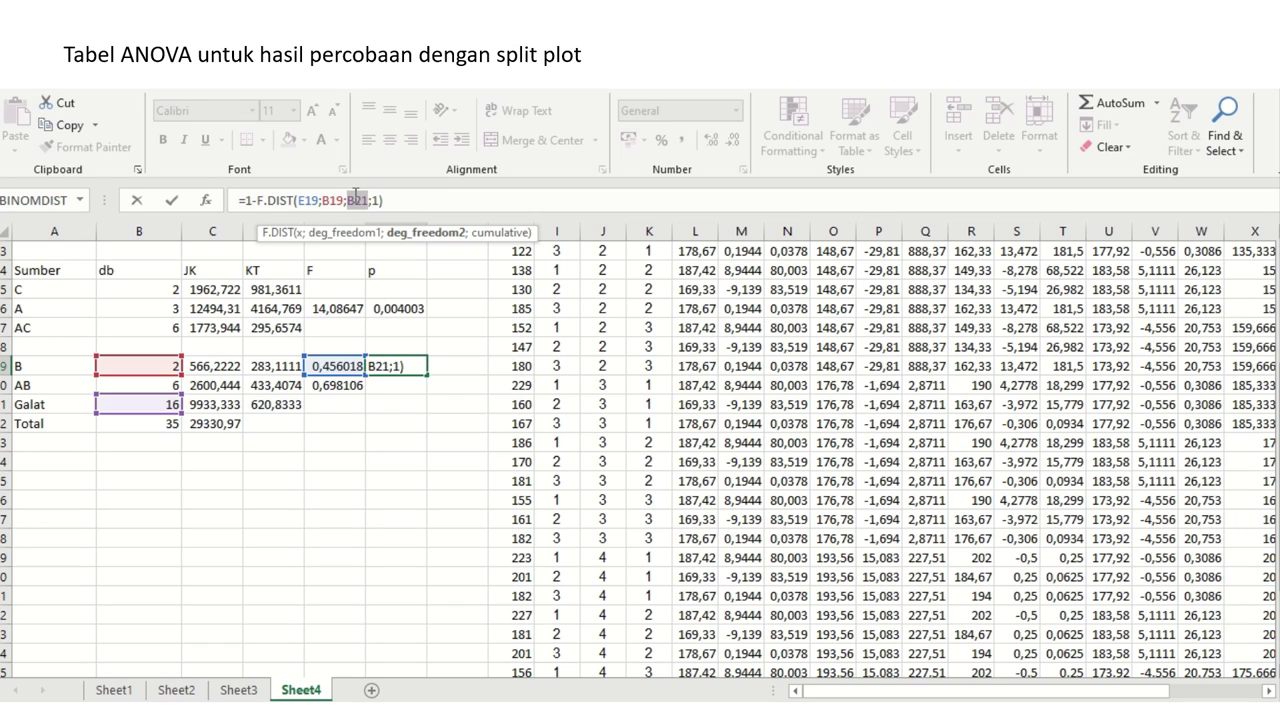
pyautogui.press('F4')
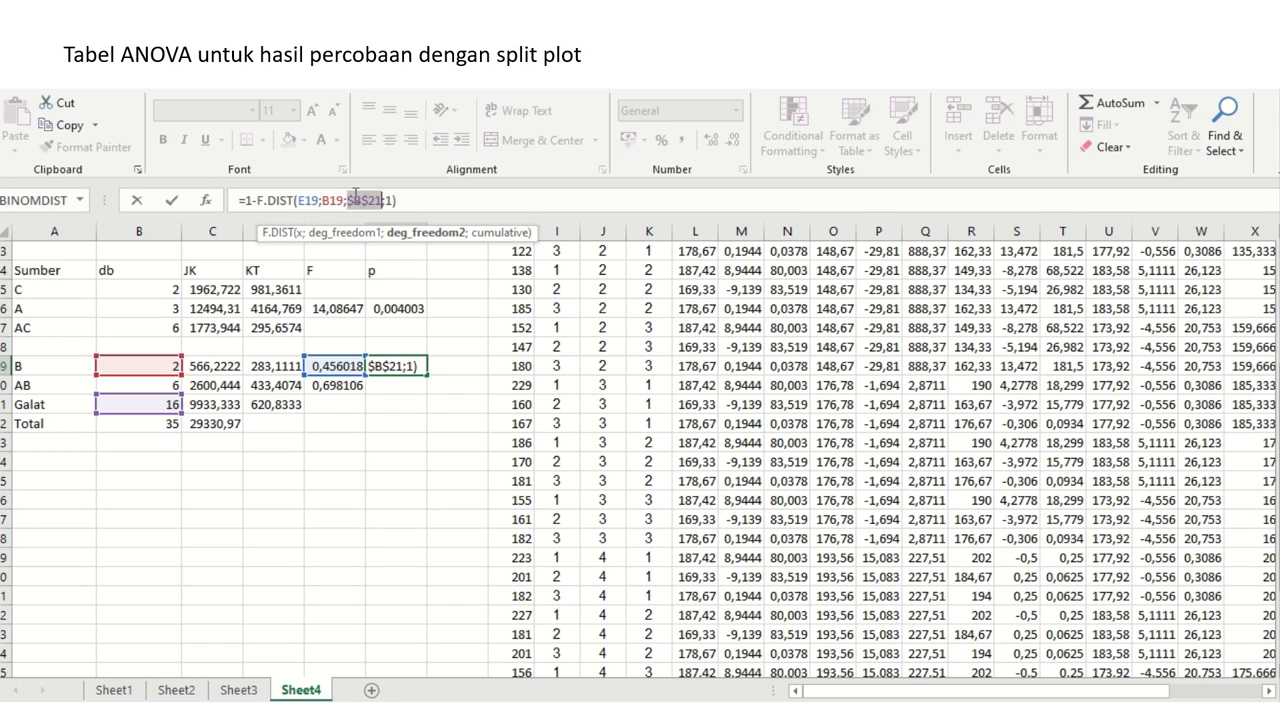
pyautogui.press('Return')
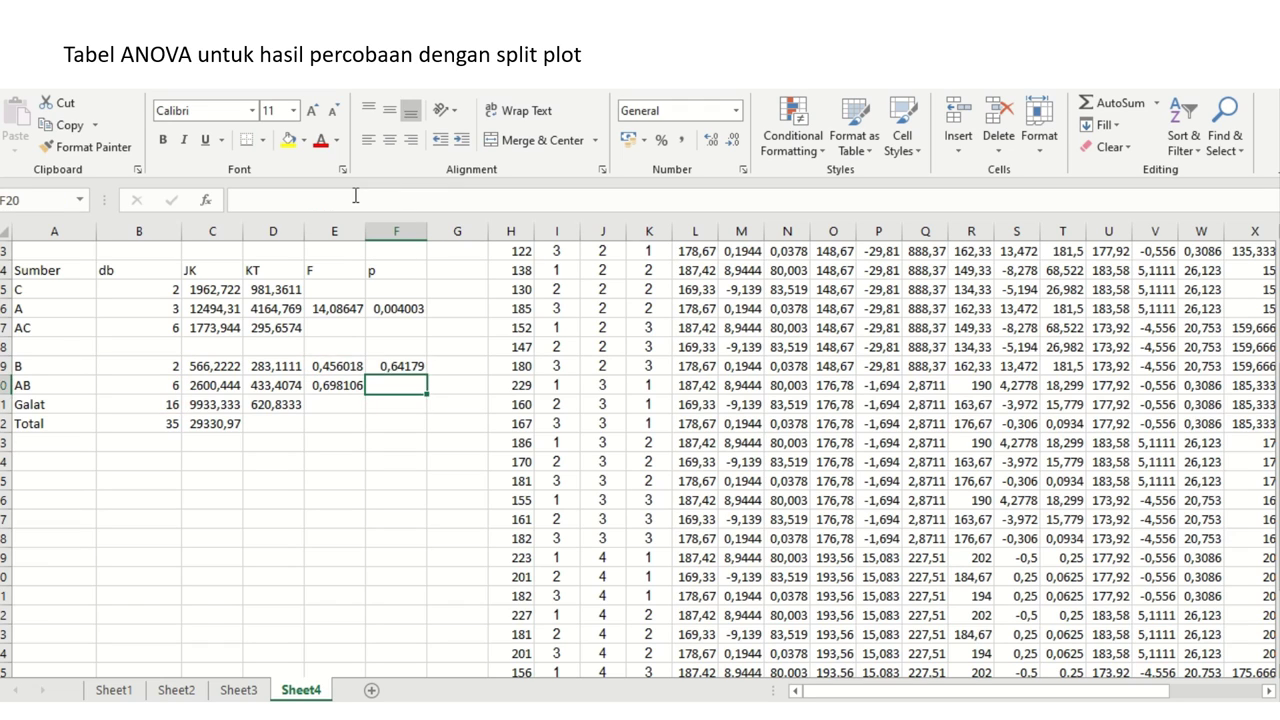
# - Copy the p formula of source B to source AB in F20 and check its cell references
pyautogui.press('Up')
pyautogui.hotkey('ctrl', 'c')
pyautogui.press('Down')
pyautogui.hotkey('ctrl', 'v')
pyautogui.press('Escape')
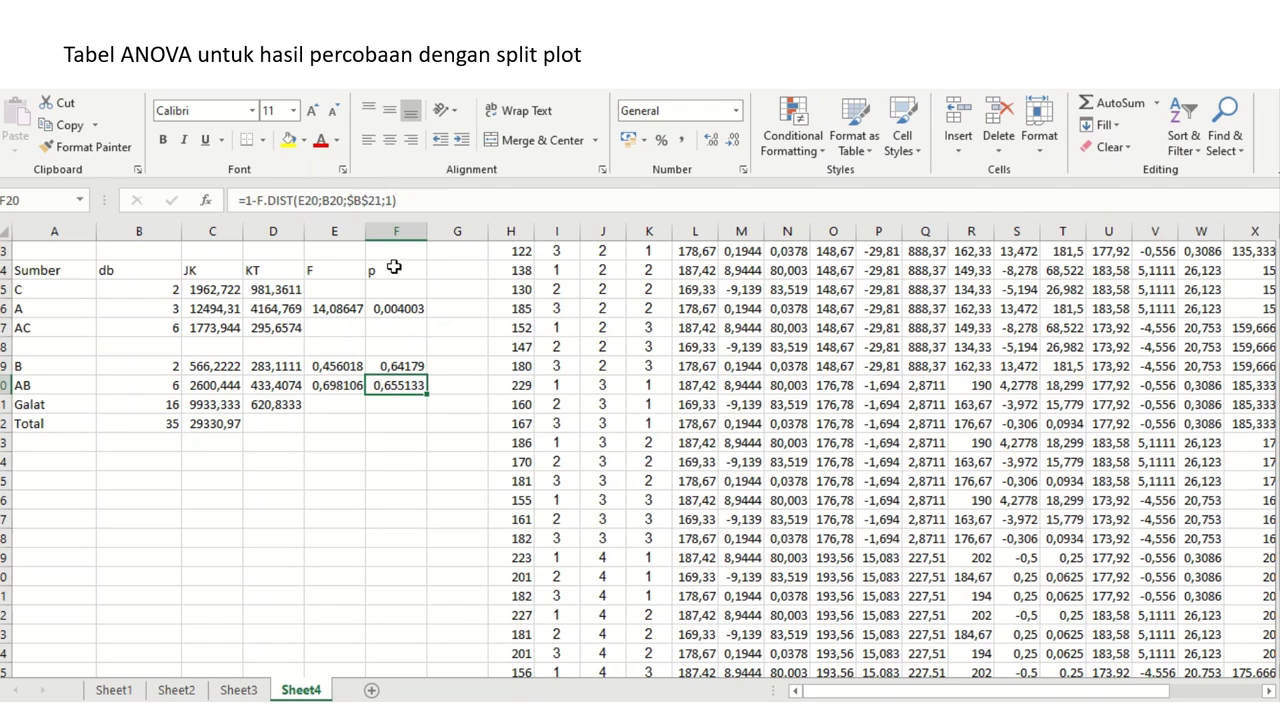
pyautogui.doubleClick(406, 386)
pyautogui.press('Return')
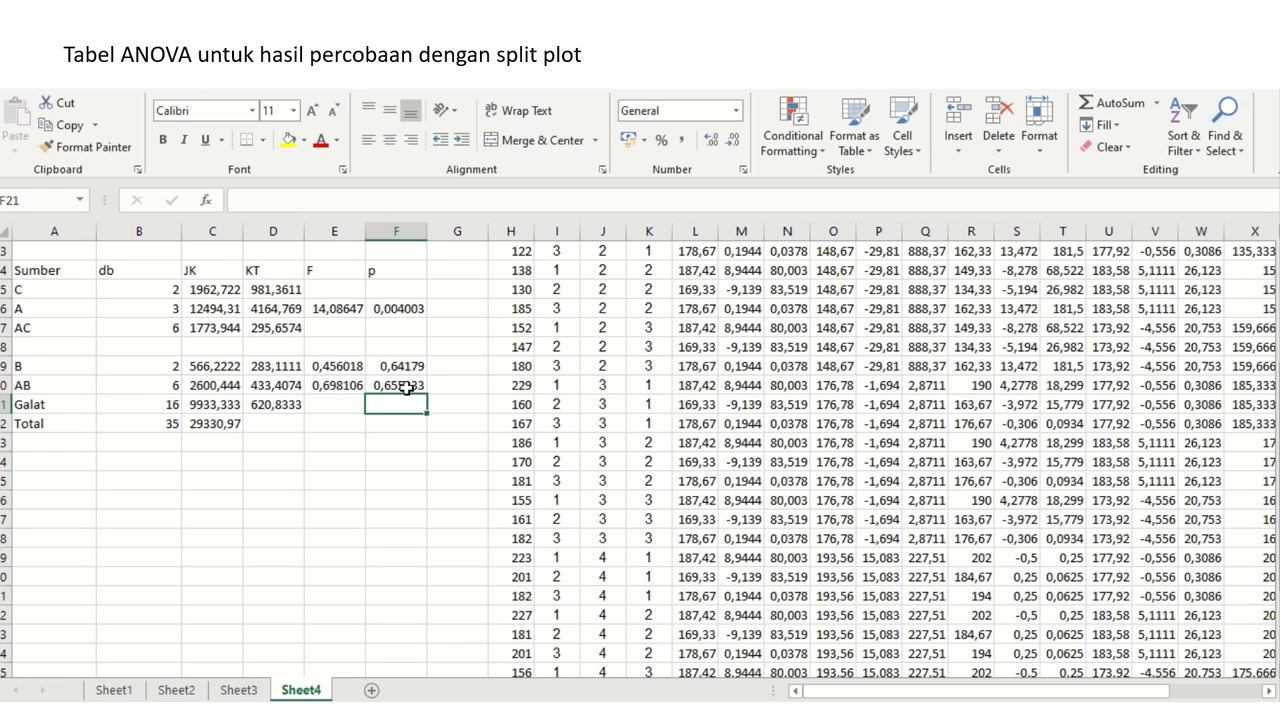